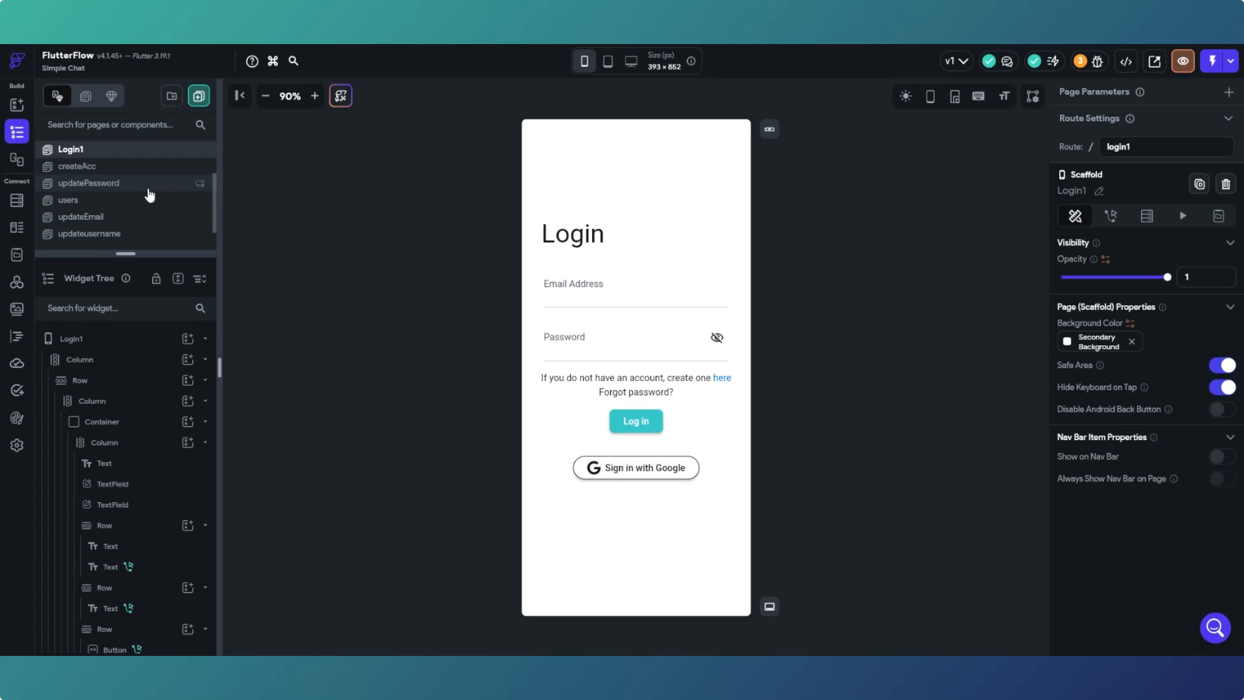
Look over the createAcc and Login1 pages and examine the on-tap action flow of the Create Account button.
{"action": "left_click", "coordinate": [139, 171]}
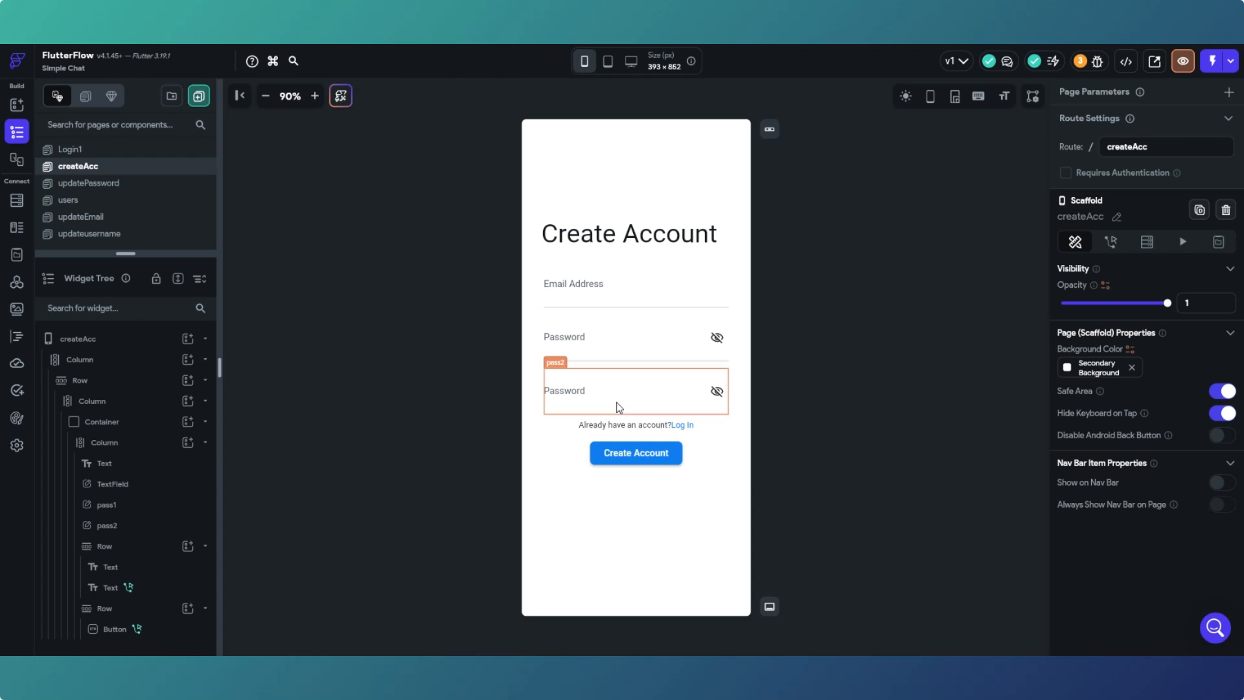
{"action": "left_click", "coordinate": [133, 151]}
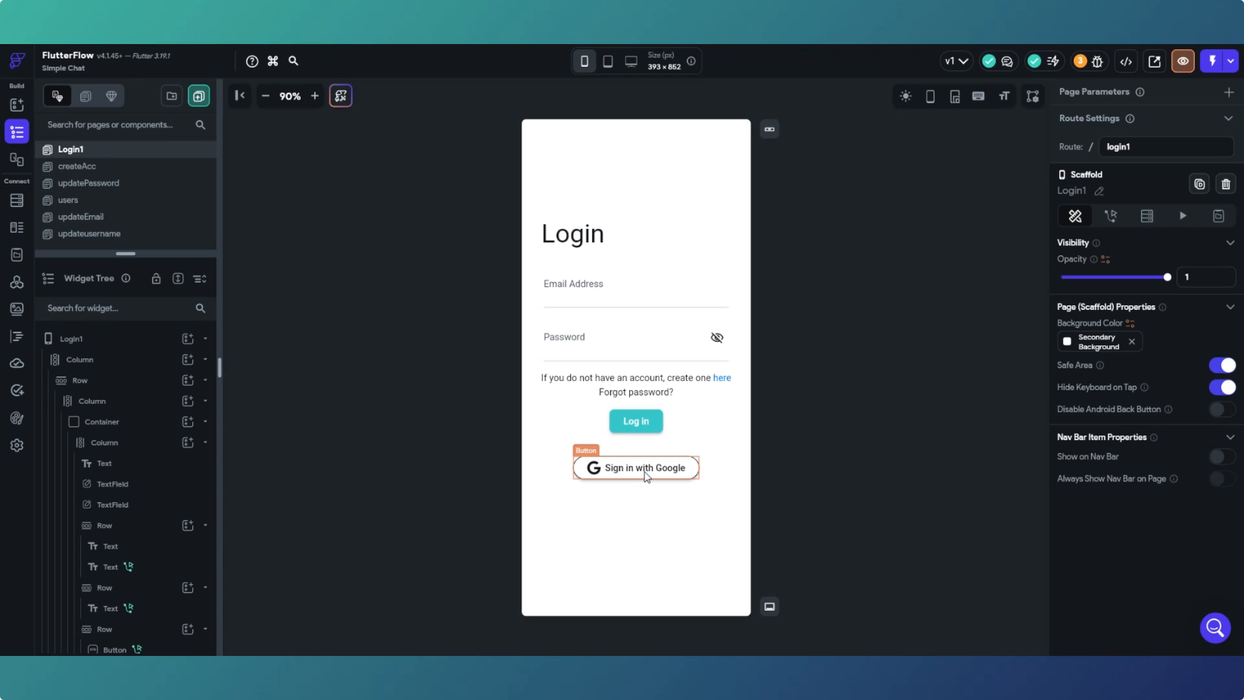
{"action": "left_click", "coordinate": [121, 167]}
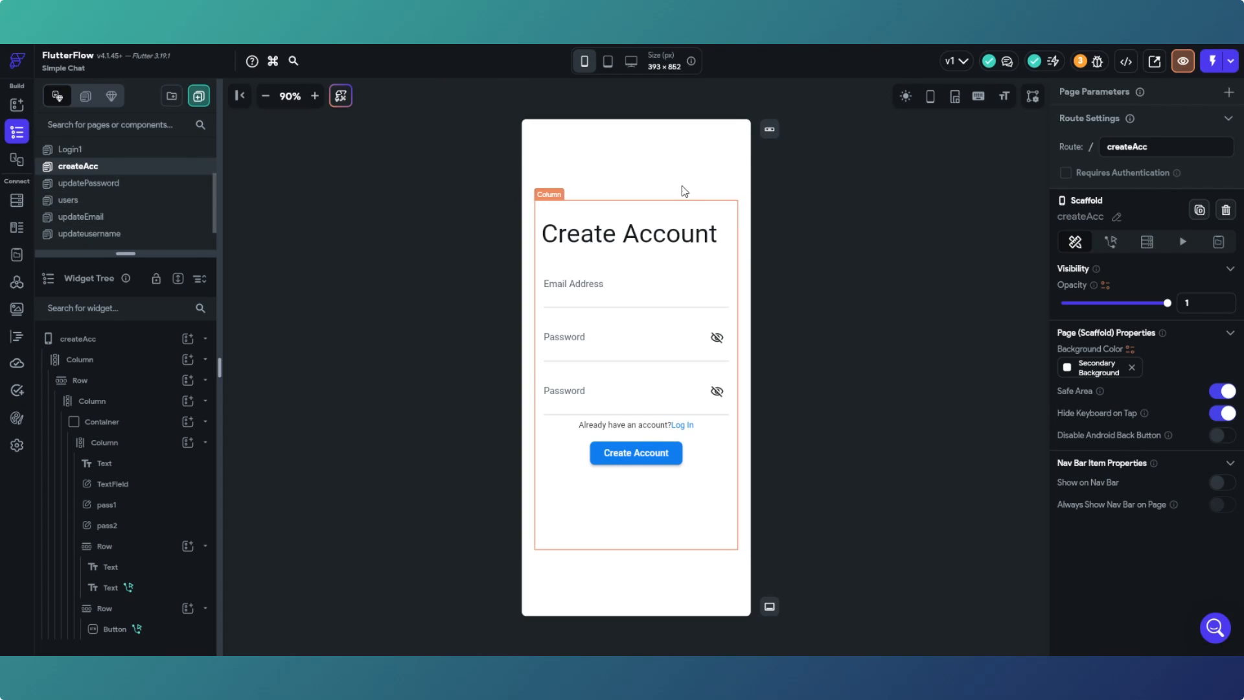
{"action": "left_click", "coordinate": [640, 453]}
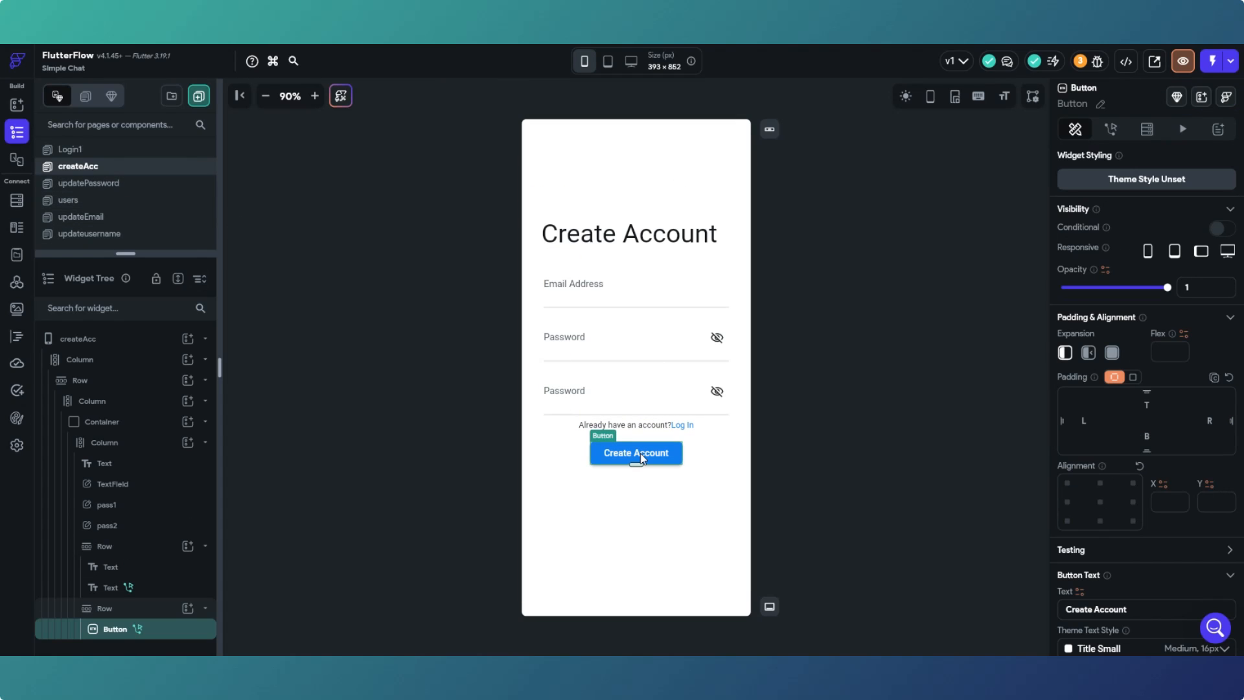
{"action": "left_click", "coordinate": [1111, 129]}
{"action": "left_click", "coordinate": [1202, 201]}
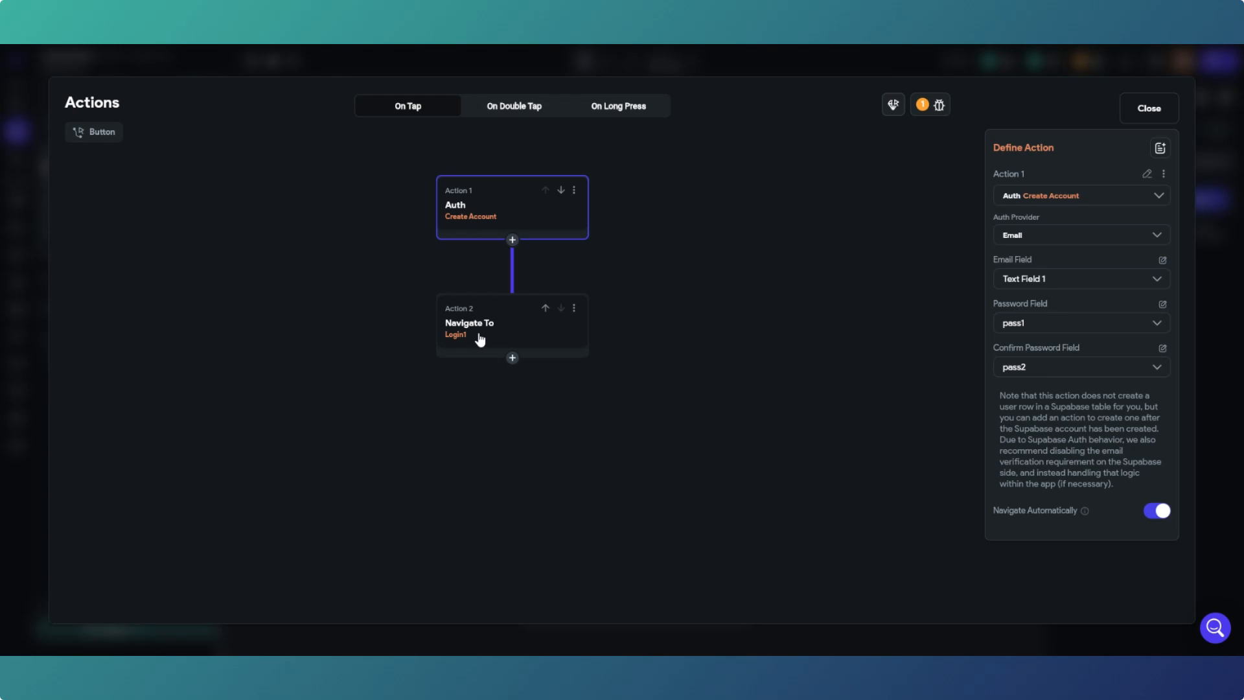
{"action": "left_click", "coordinate": [1162, 109]}
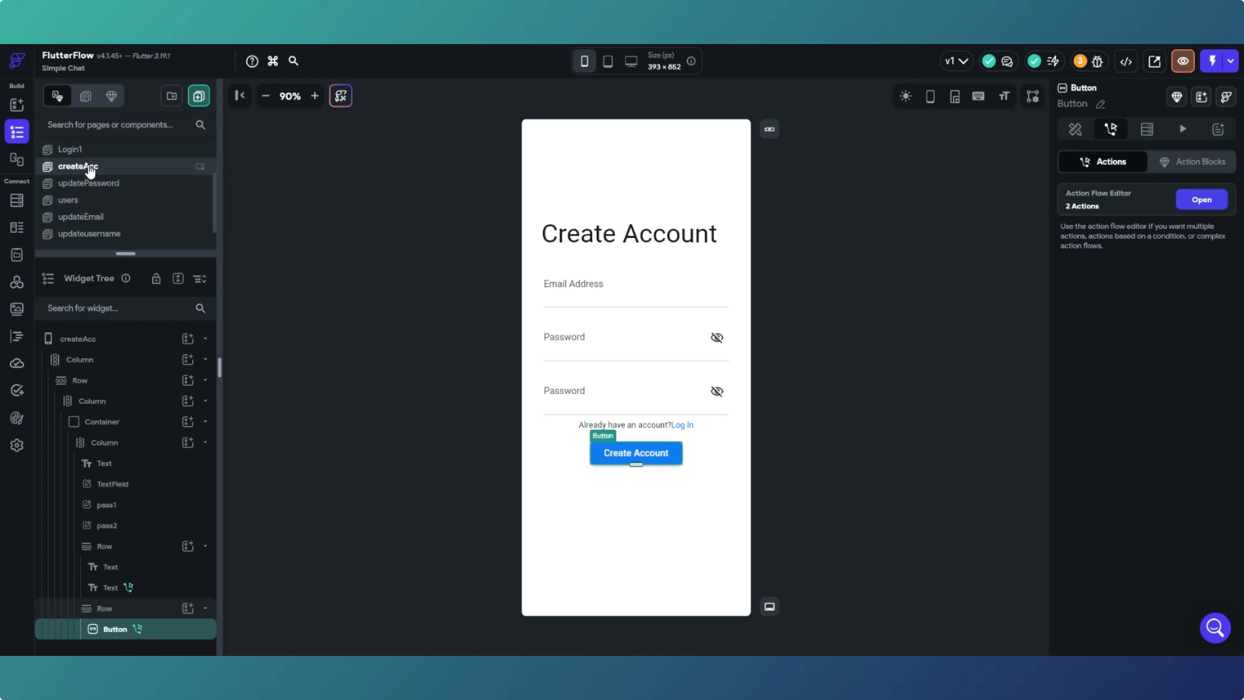
Examine the on-tap action flow of the Log in button on the Login1 page.
{"action": "left_click", "coordinate": [70, 149]}
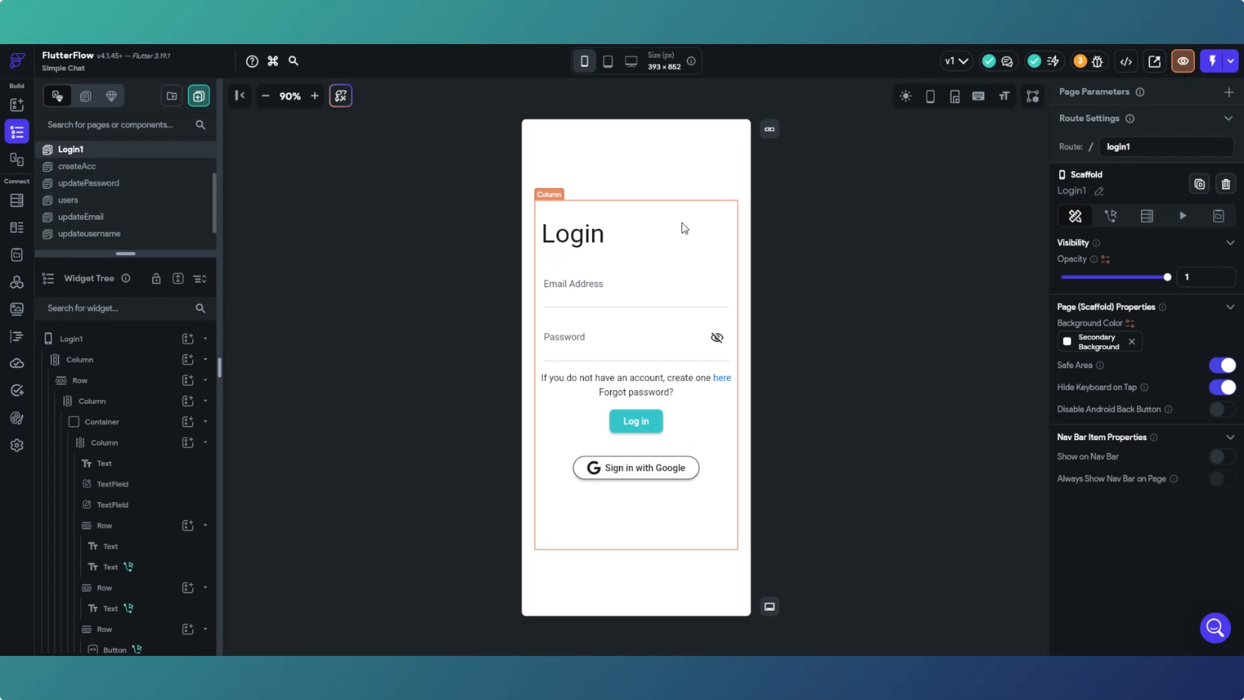
{"action": "left_click", "coordinate": [644, 420]}
{"action": "left_click", "coordinate": [1111, 129]}
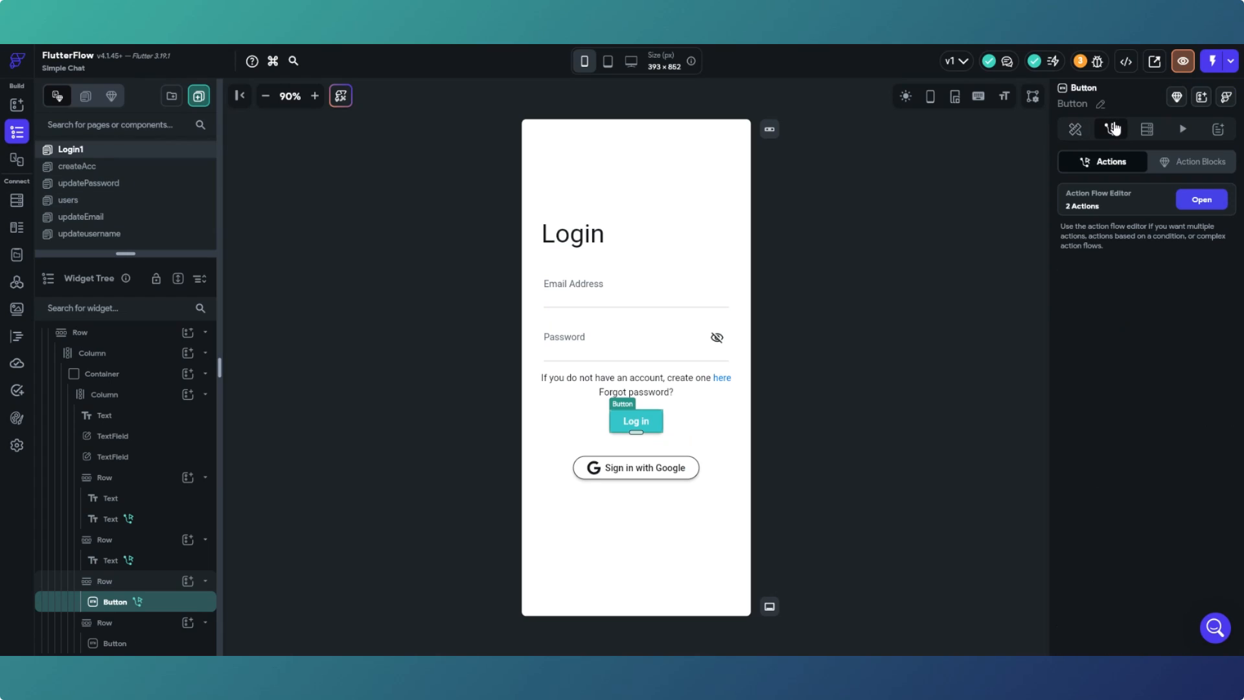
{"action": "left_click", "coordinate": [1203, 200]}
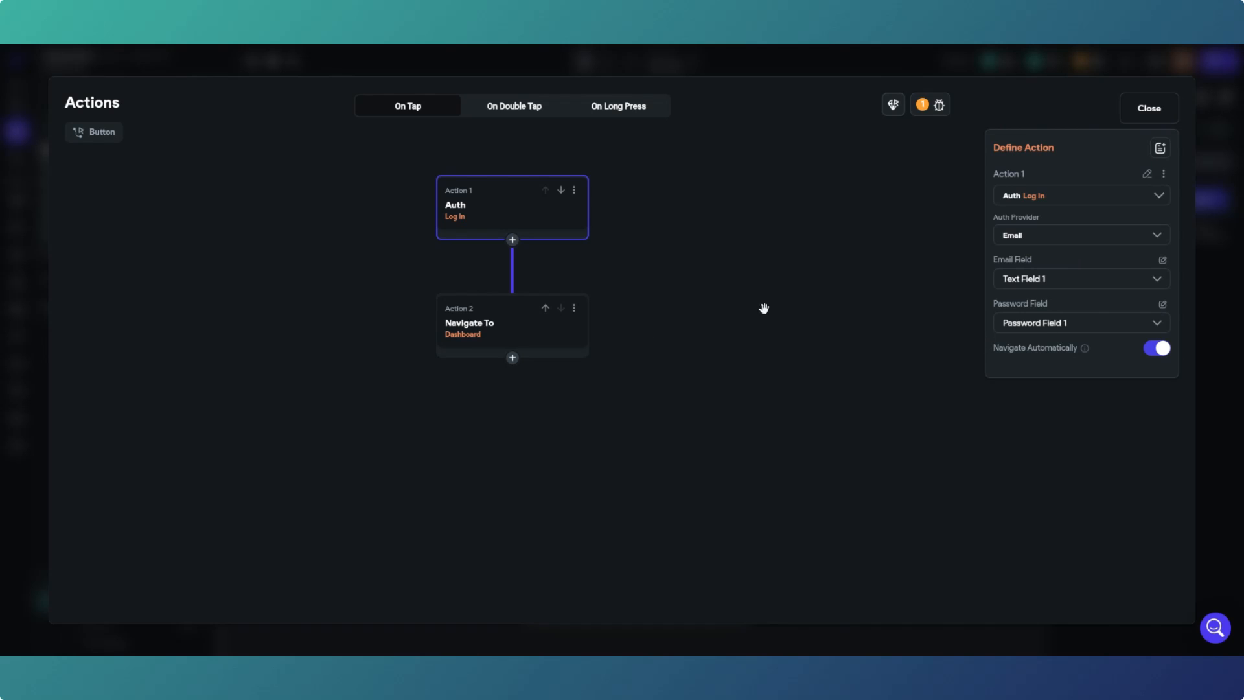
{"action": "left_click", "coordinate": [1148, 109]}
Check the entry and logged-in pages in the app's Authentication settings against the Log in button's action flow.
{"action": "left_click", "coordinate": [17, 446]}
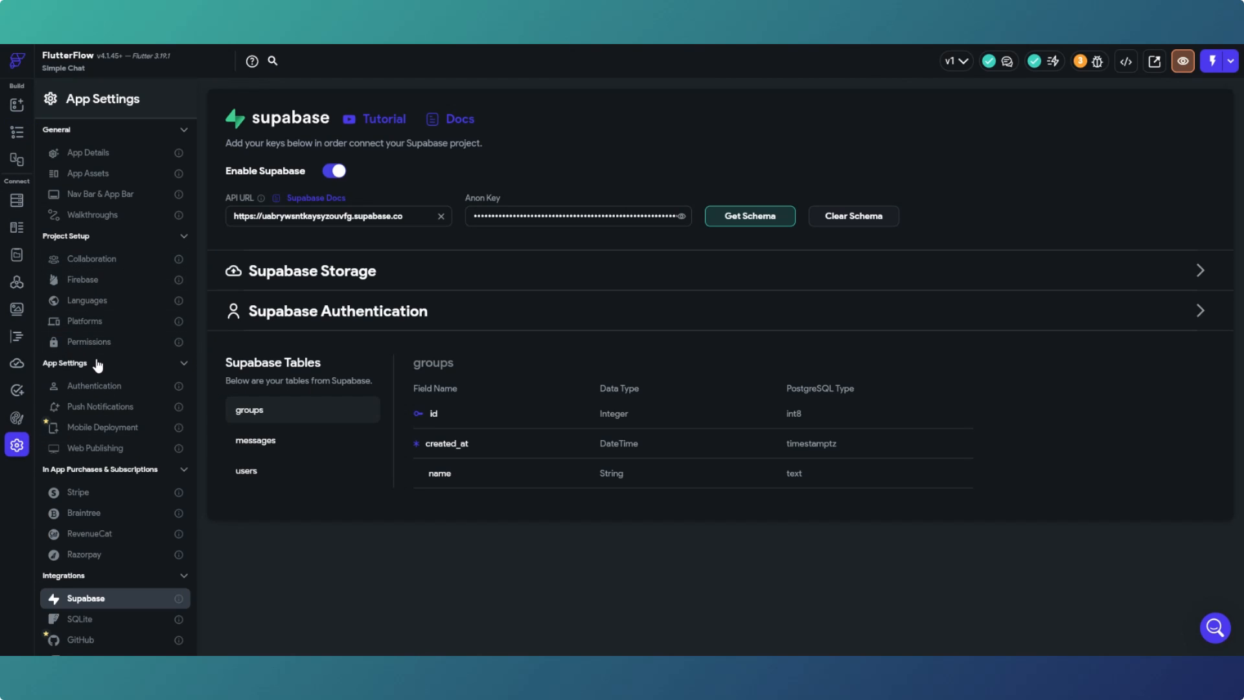
{"action": "left_click", "coordinate": [97, 387]}
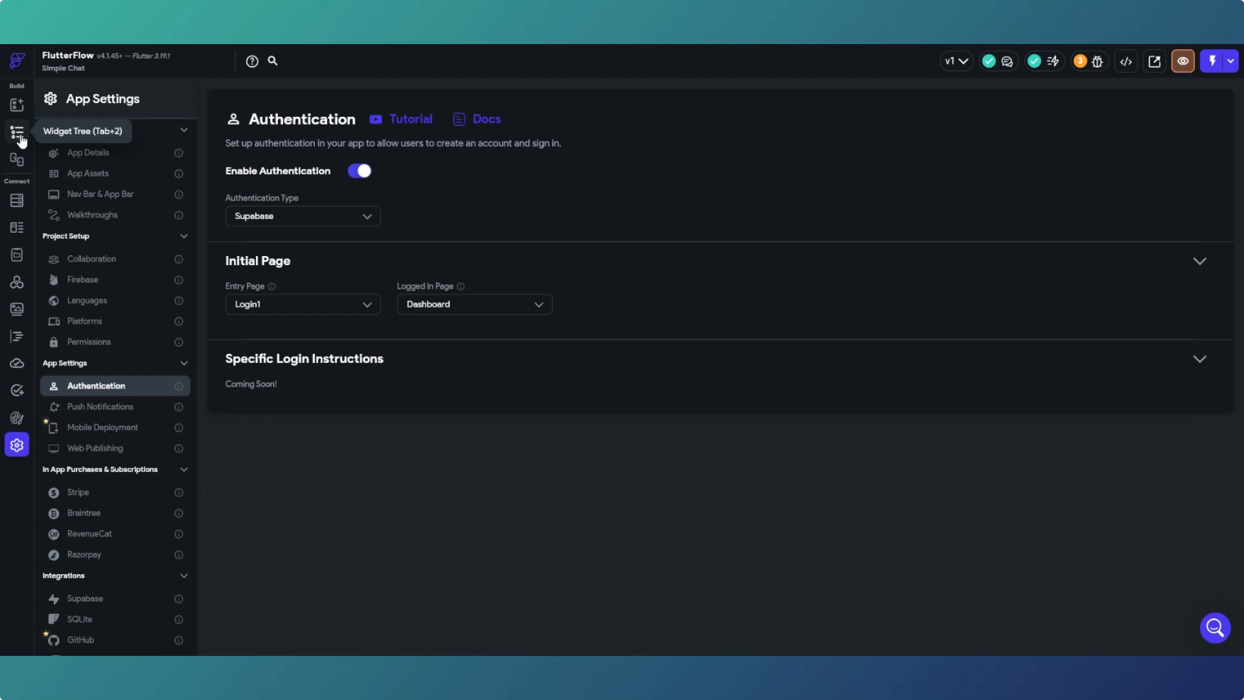
{"action": "left_click", "coordinate": [19, 138]}
{"action": "left_click", "coordinate": [1186, 204]}
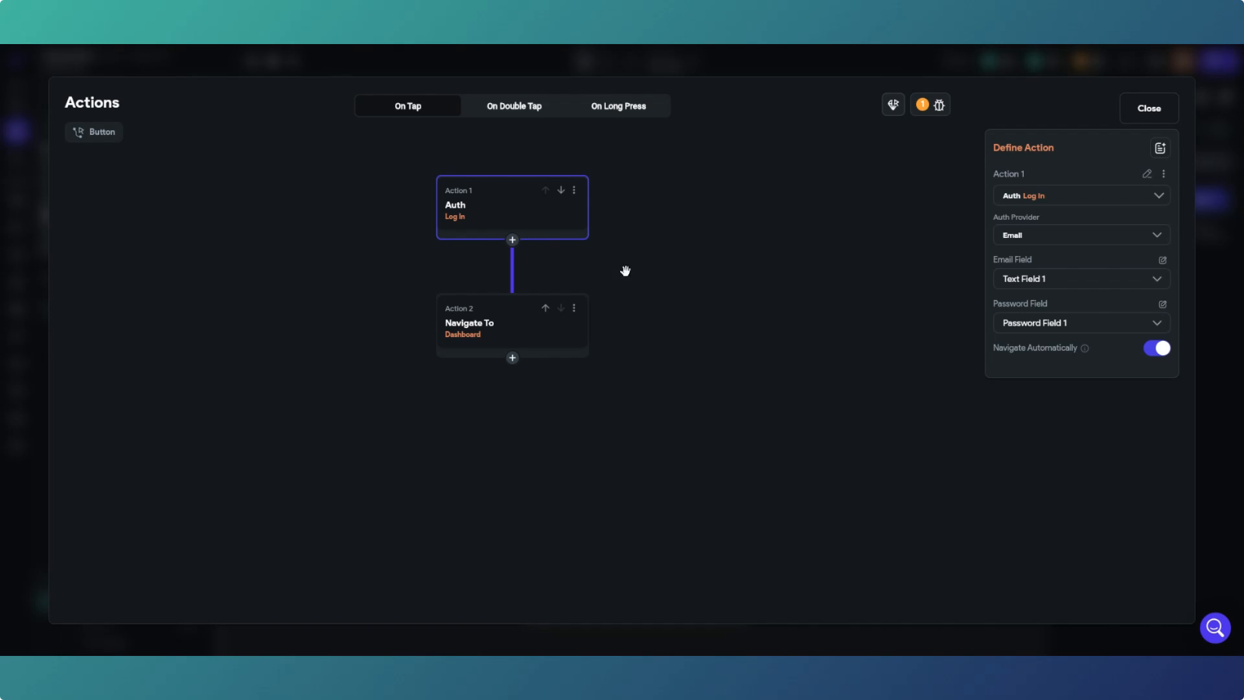
{"action": "left_click", "coordinate": [1145, 109]}
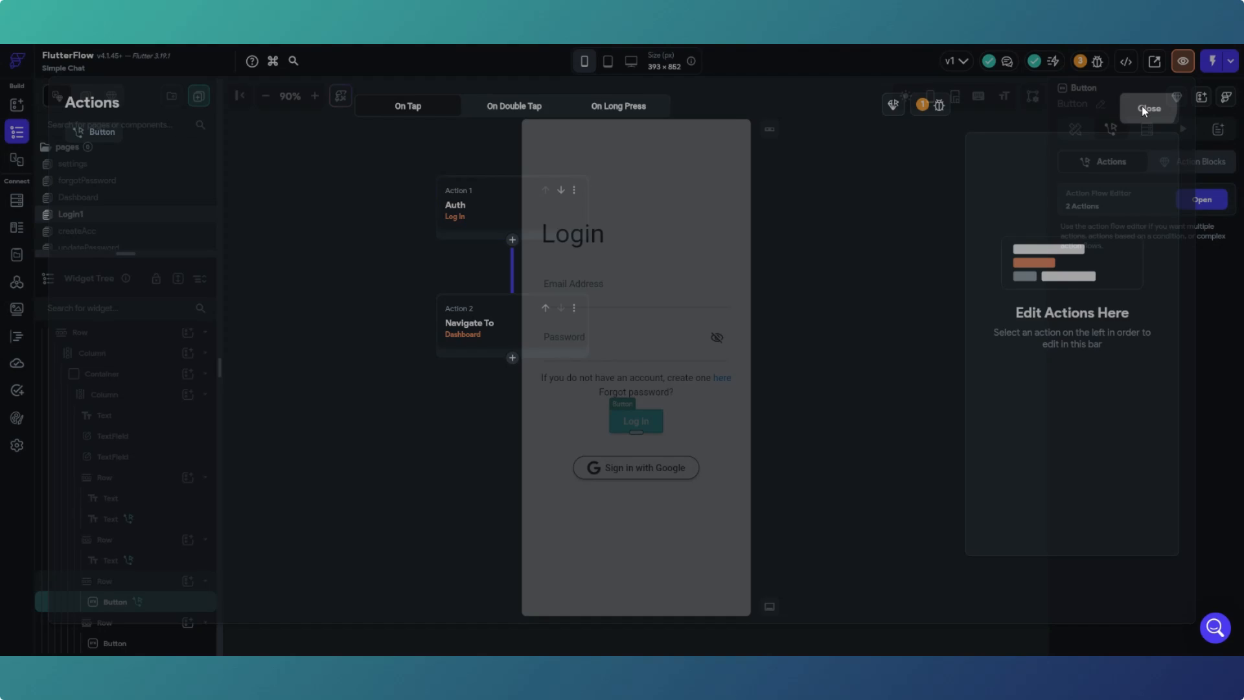
Review the layouts of the Dashboard, forgotPassword and updateEmail pages.
{"action": "left_click", "coordinate": [125, 197]}
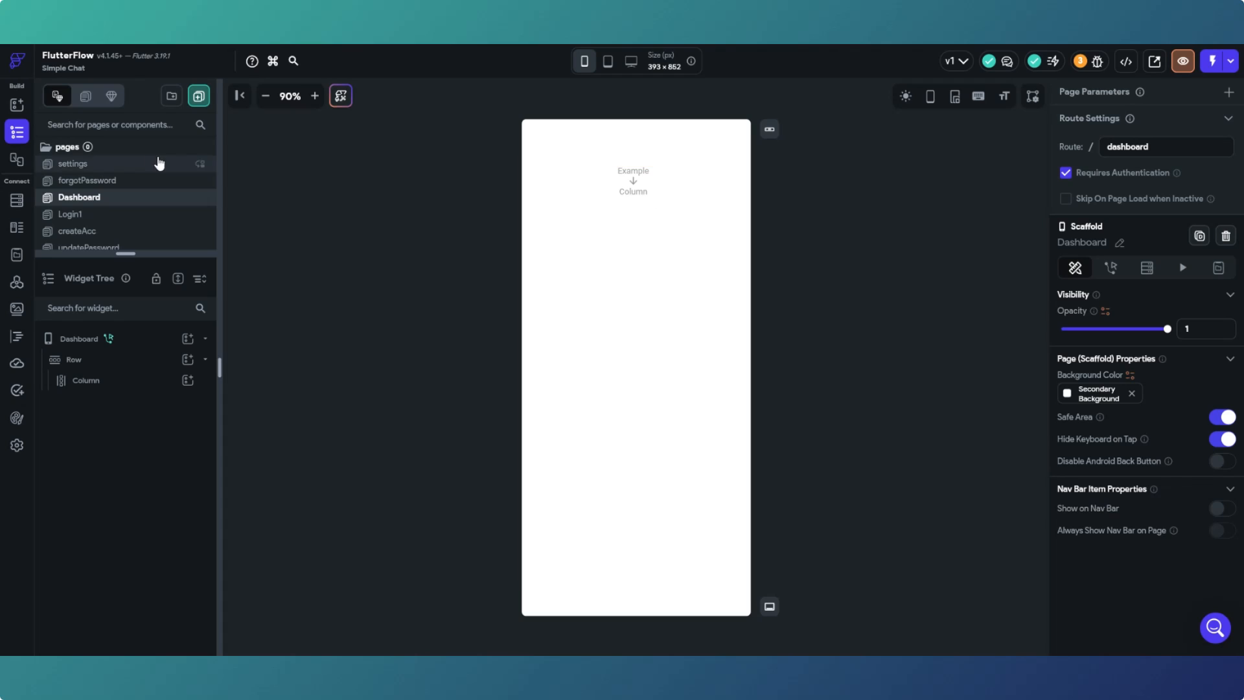
{"action": "scroll", "coordinate": [83, 194], "scroll_direction": "down", "scroll_amount": 2}
{"action": "scroll", "coordinate": [83, 195], "scroll_direction": "up", "scroll_amount": 2}
{"action": "left_click", "coordinate": [94, 180]}
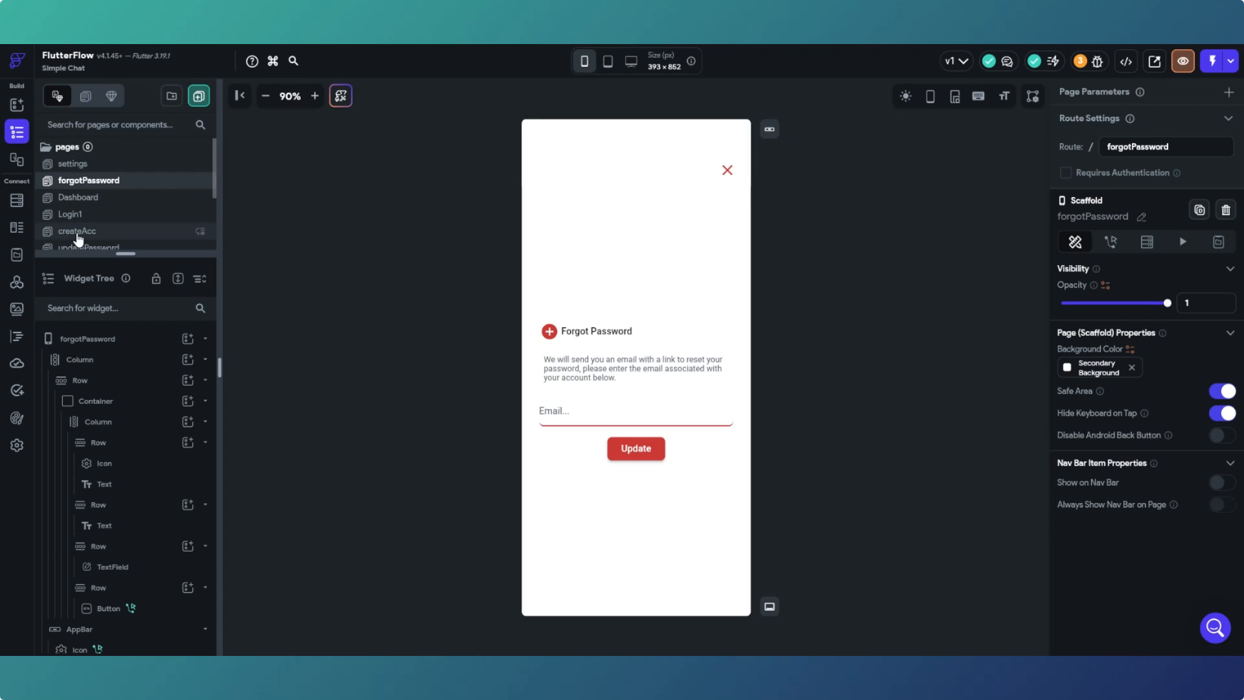
{"action": "scroll", "coordinate": [83, 220], "scroll_direction": "down", "scroll_amount": 2}
{"action": "left_click", "coordinate": [94, 217]}
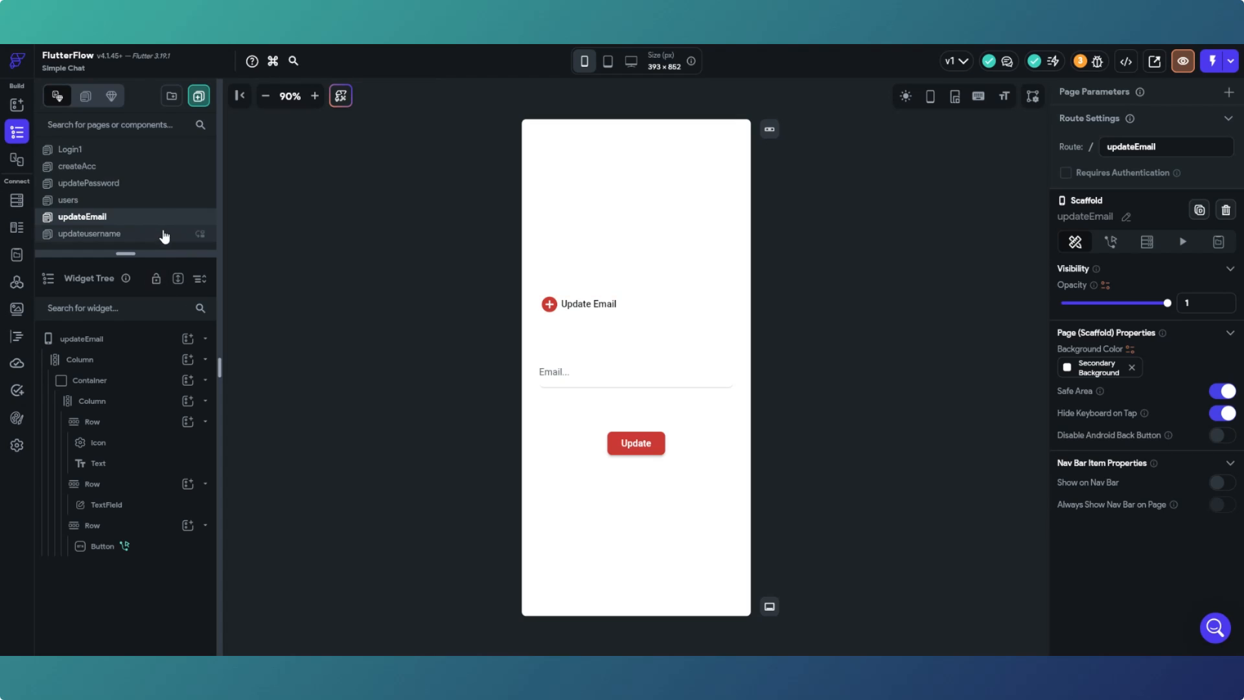
Check the users page for an action on its Change text, and view the updateusername and updateEmail pages.
{"action": "left_click", "coordinate": [153, 204]}
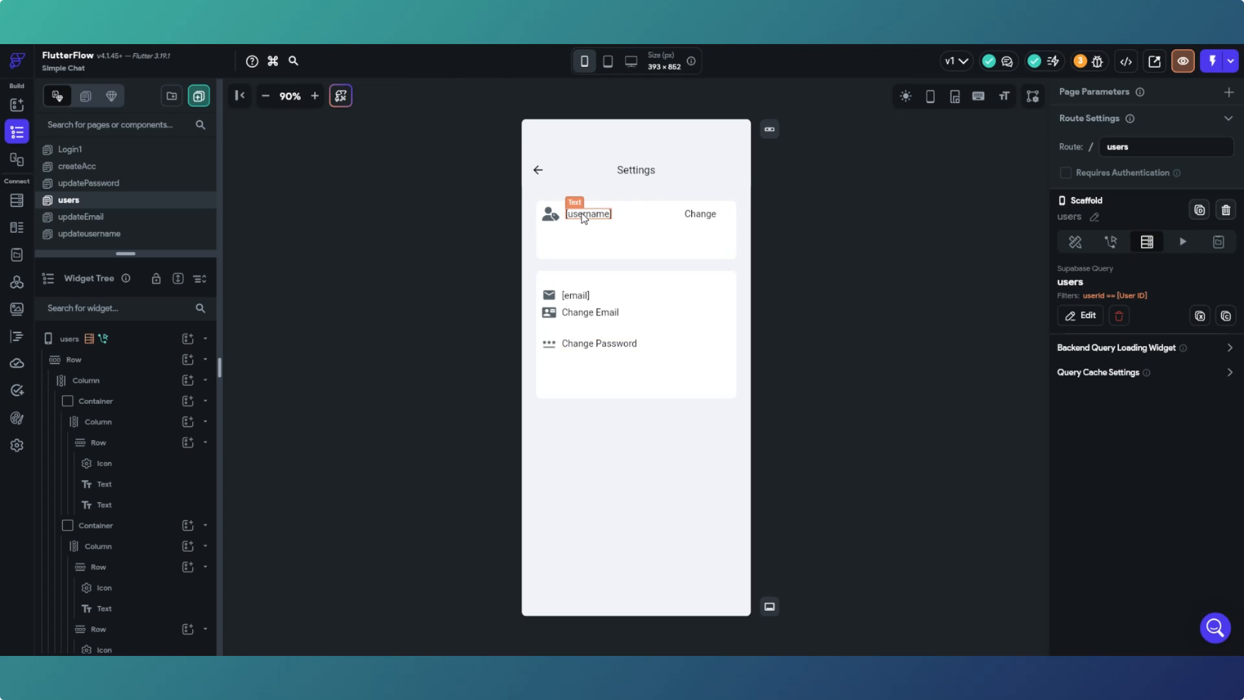
{"action": "left_click", "coordinate": [709, 218]}
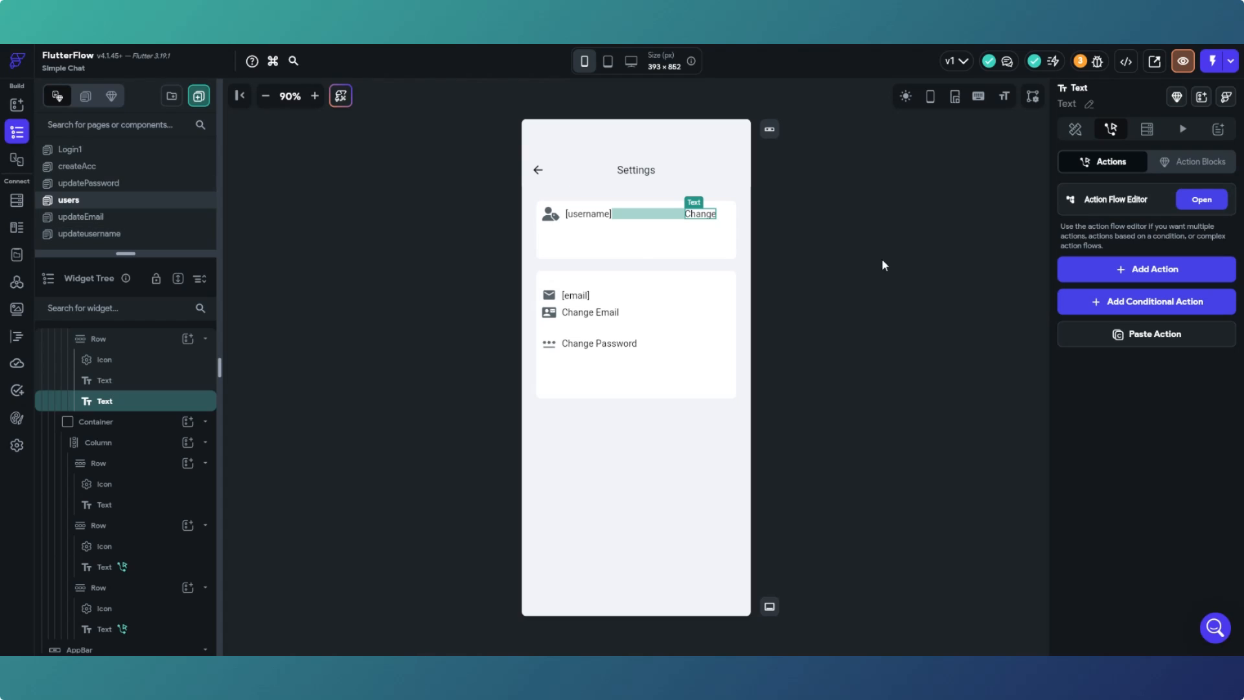
{"action": "left_click", "coordinate": [134, 233]}
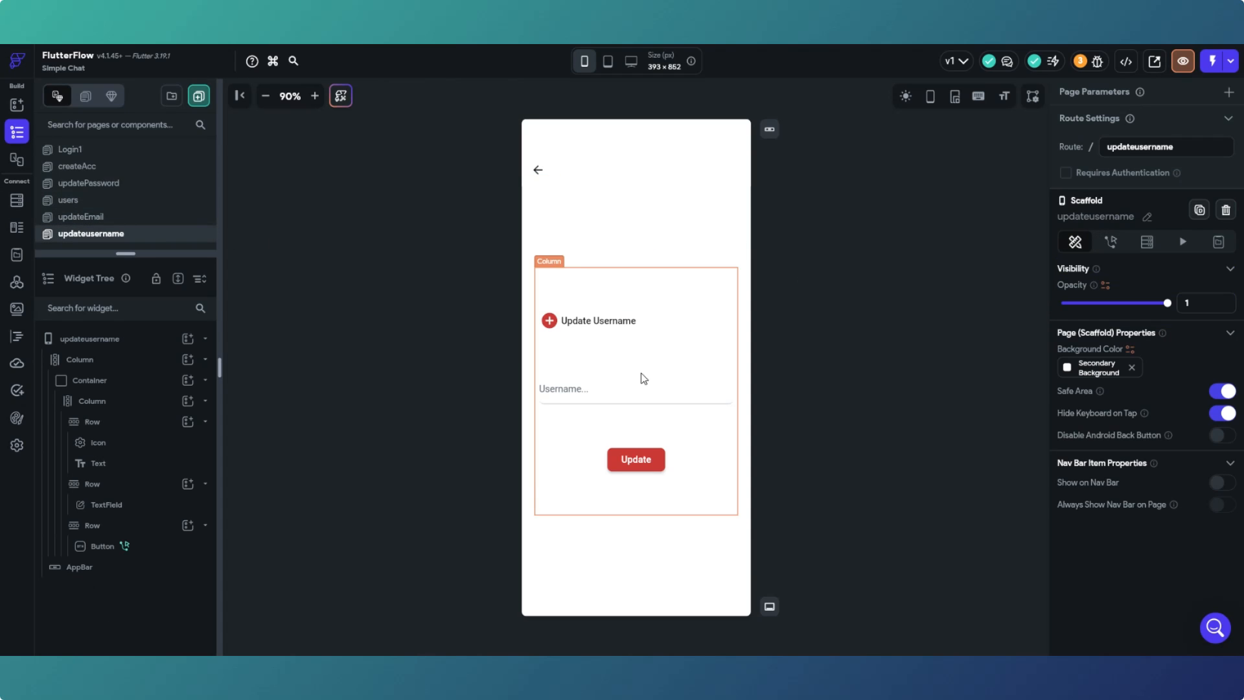
{"action": "left_click", "coordinate": [115, 216]}
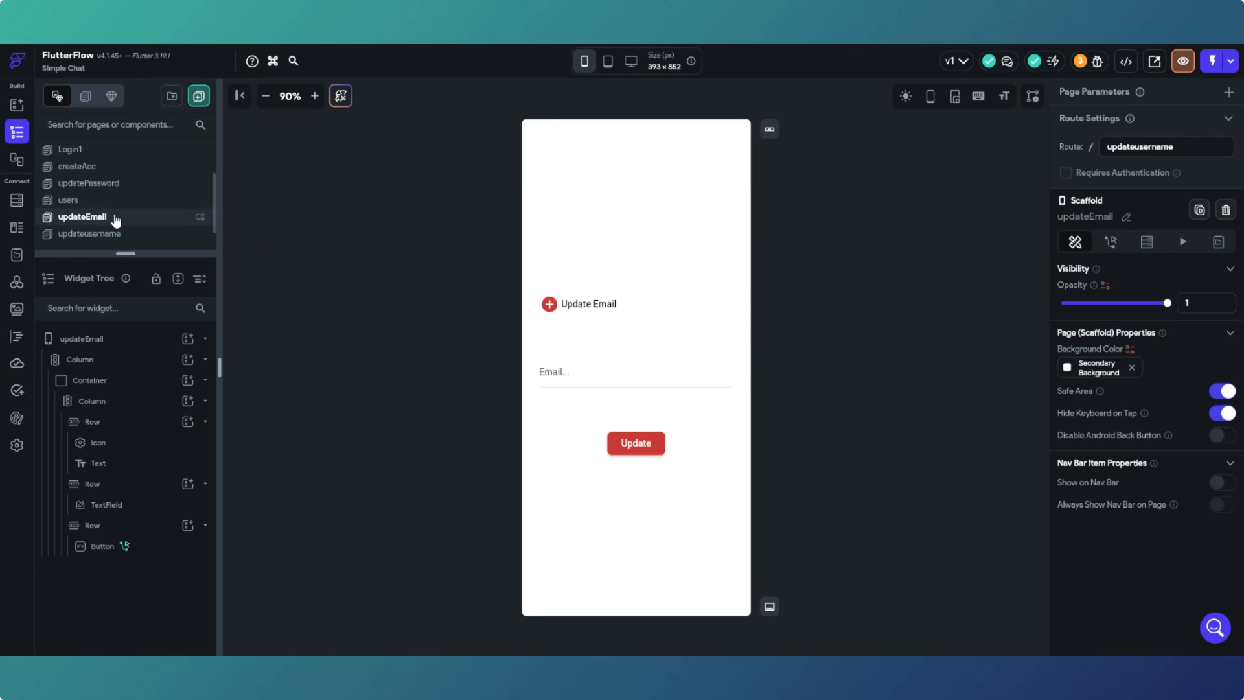
Add an on-tap Navigate To action to the Change text on the users page, targeting the updateusername page.
{"action": "left_click", "coordinate": [107, 203]}
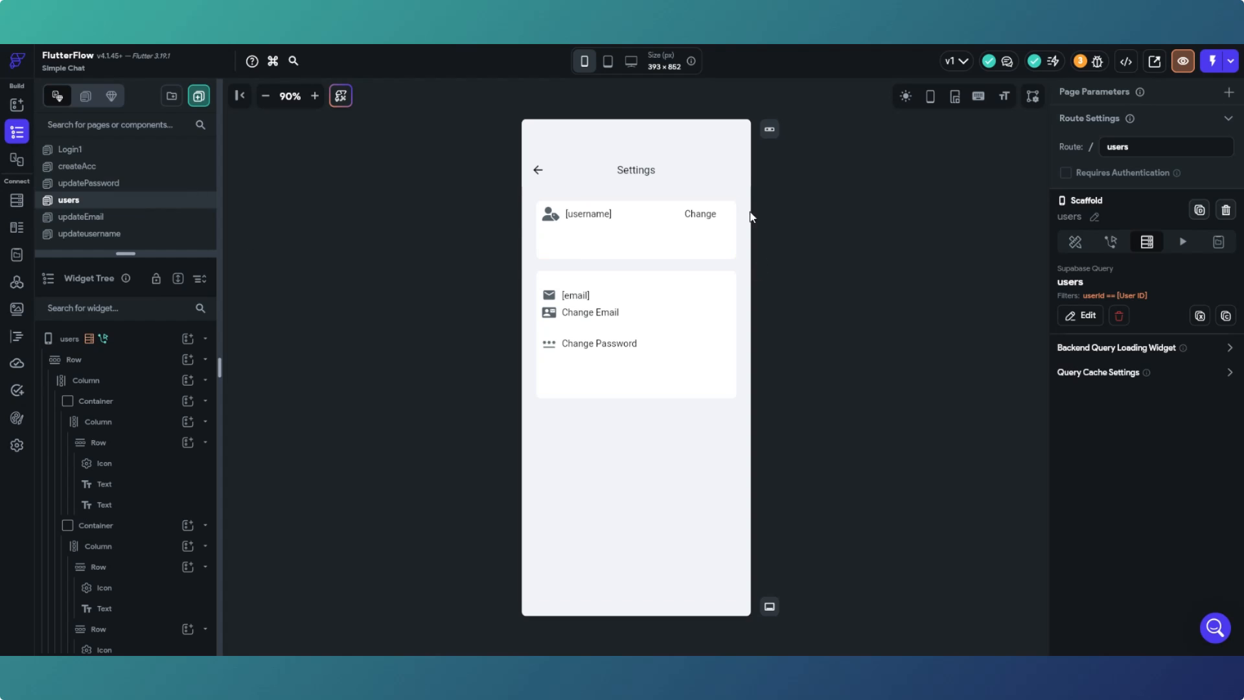
{"action": "left_click", "coordinate": [701, 214]}
{"action": "left_click", "coordinate": [1202, 200]}
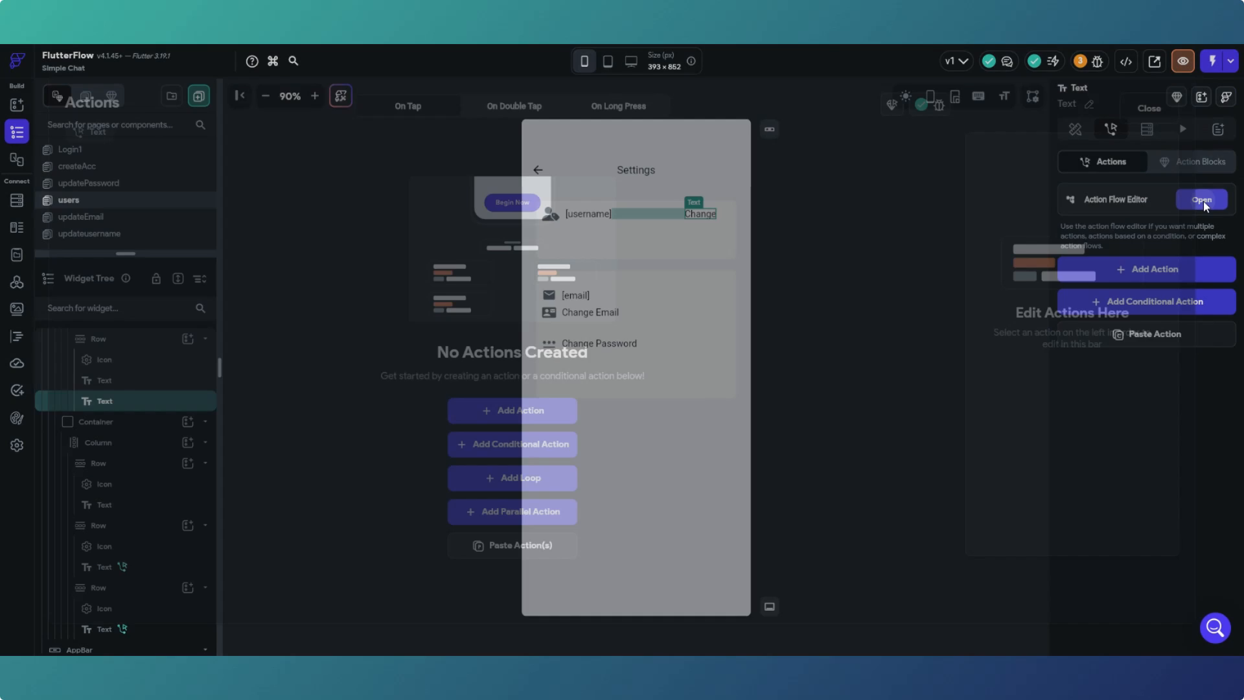
{"action": "left_click", "coordinate": [534, 411]}
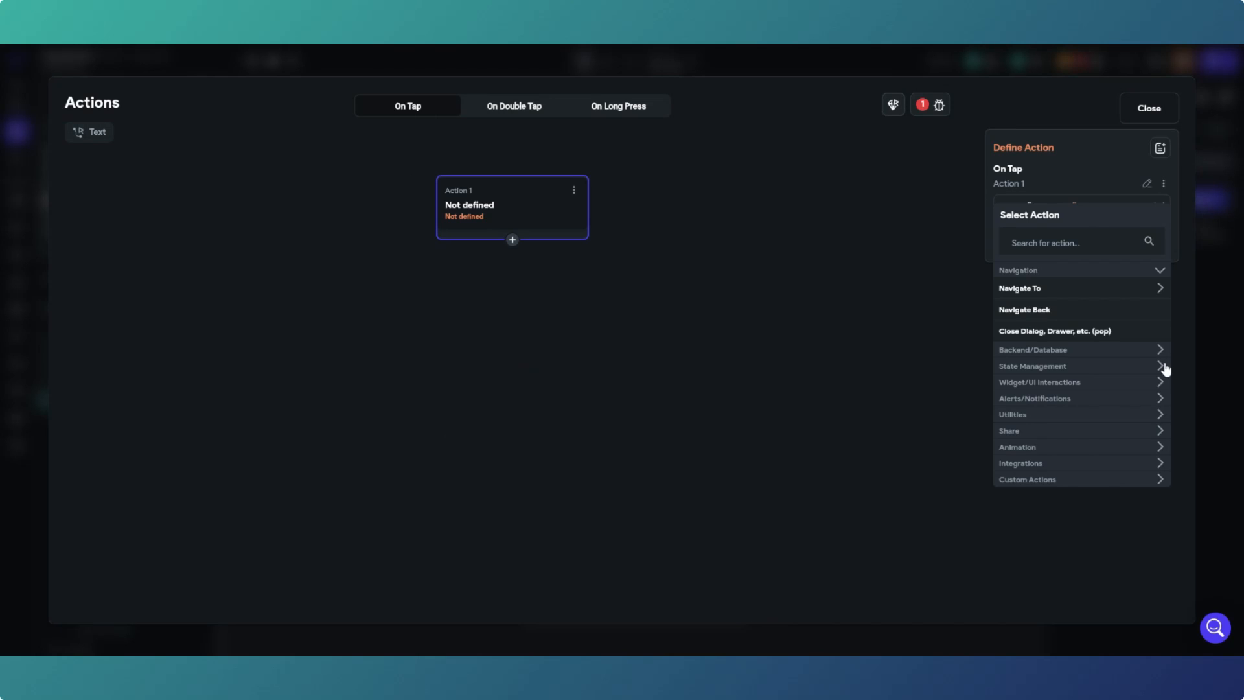
{"action": "left_click", "coordinate": [1104, 296]}
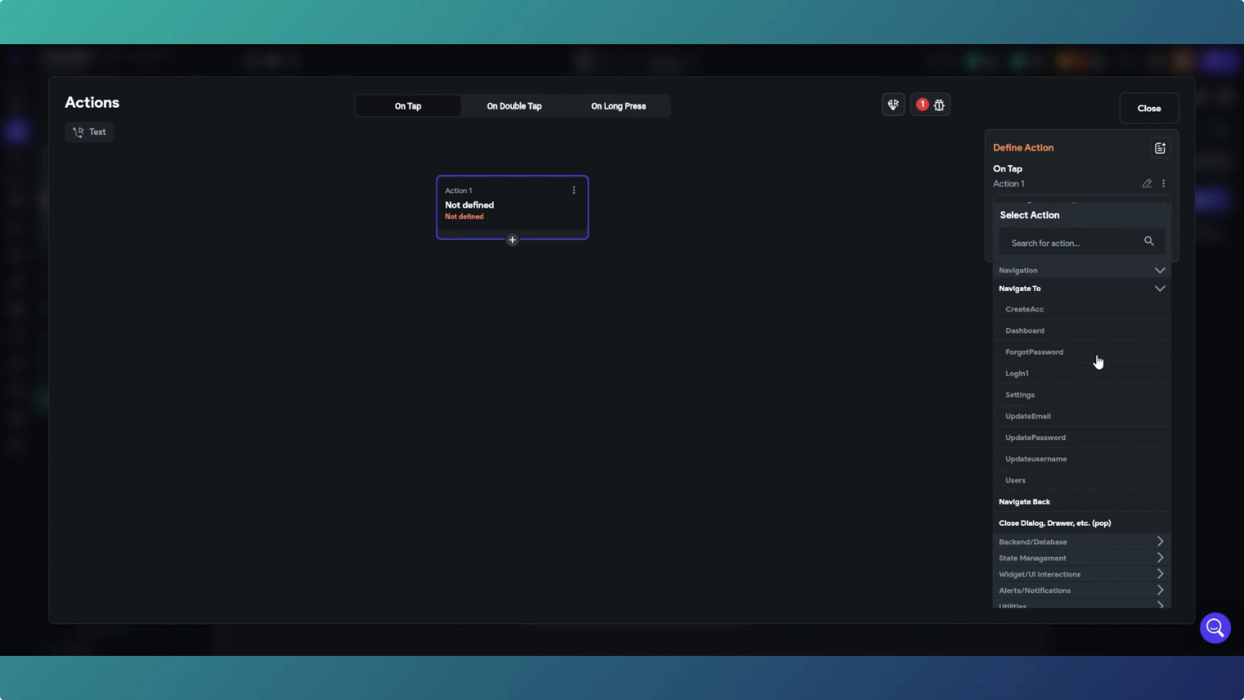
{"action": "left_click", "coordinate": [1059, 461]}
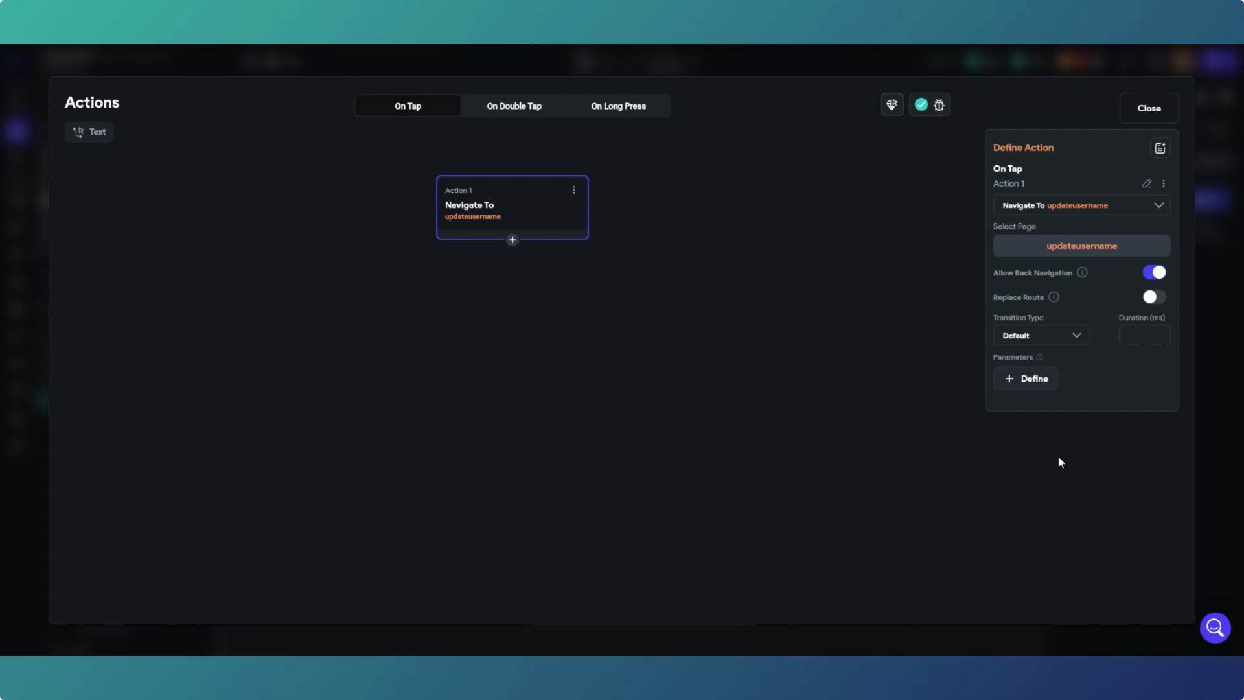
{"action": "left_click", "coordinate": [1149, 108]}
{"action": "left_click", "coordinate": [877, 177]}
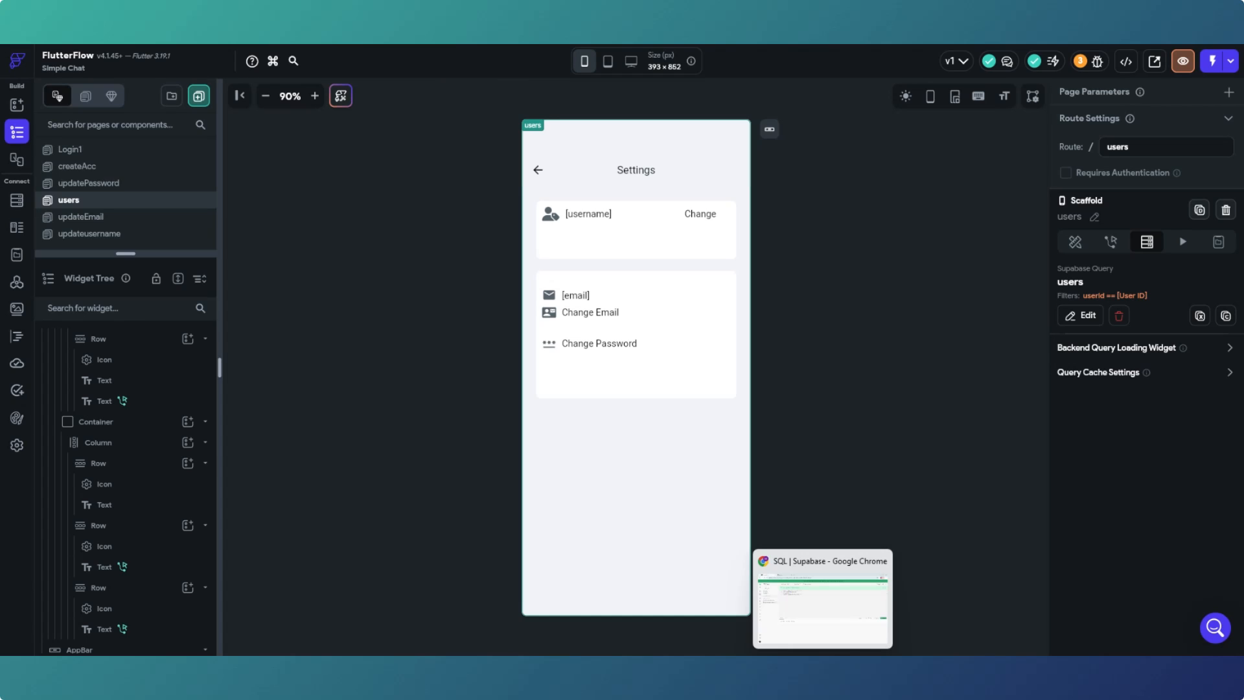
Switch to Supabase, examine the columns of the users, groups and messages tables, and open the SQL Editor.
{"action": "left_click", "coordinate": [820, 671]}
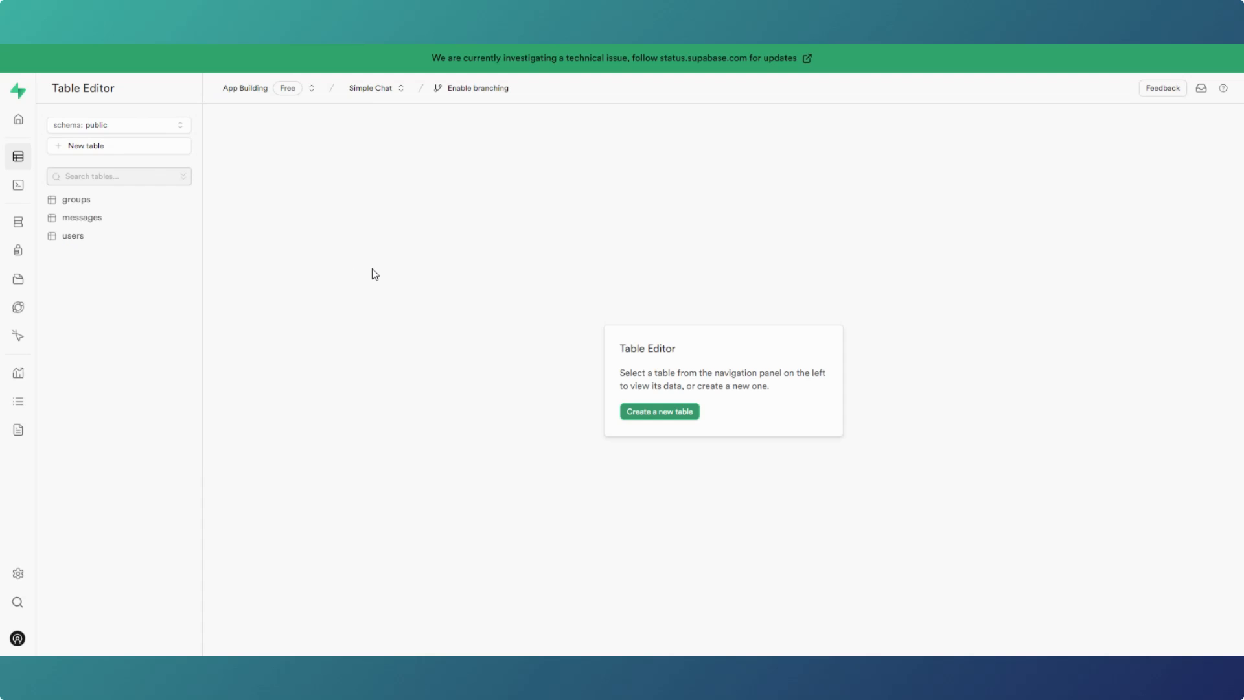
{"action": "left_click", "coordinate": [113, 240]}
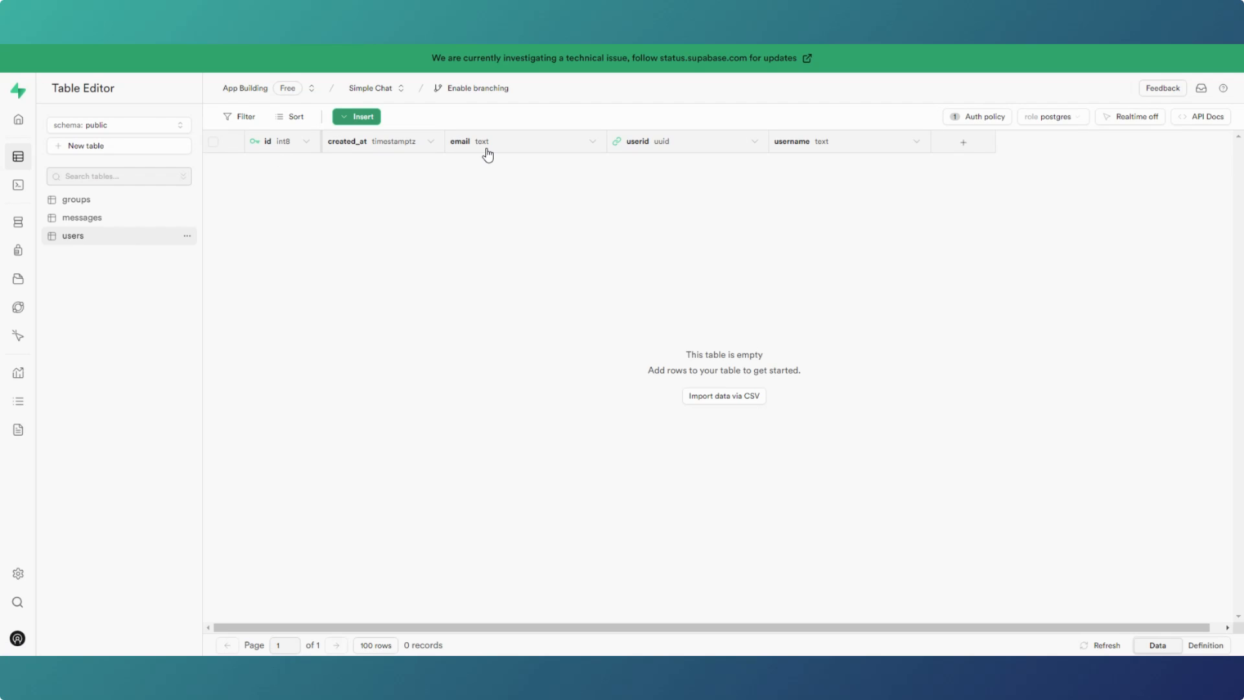
{"action": "mouse_move", "coordinate": [642, 152]}
{"action": "left_click", "coordinate": [104, 208]}
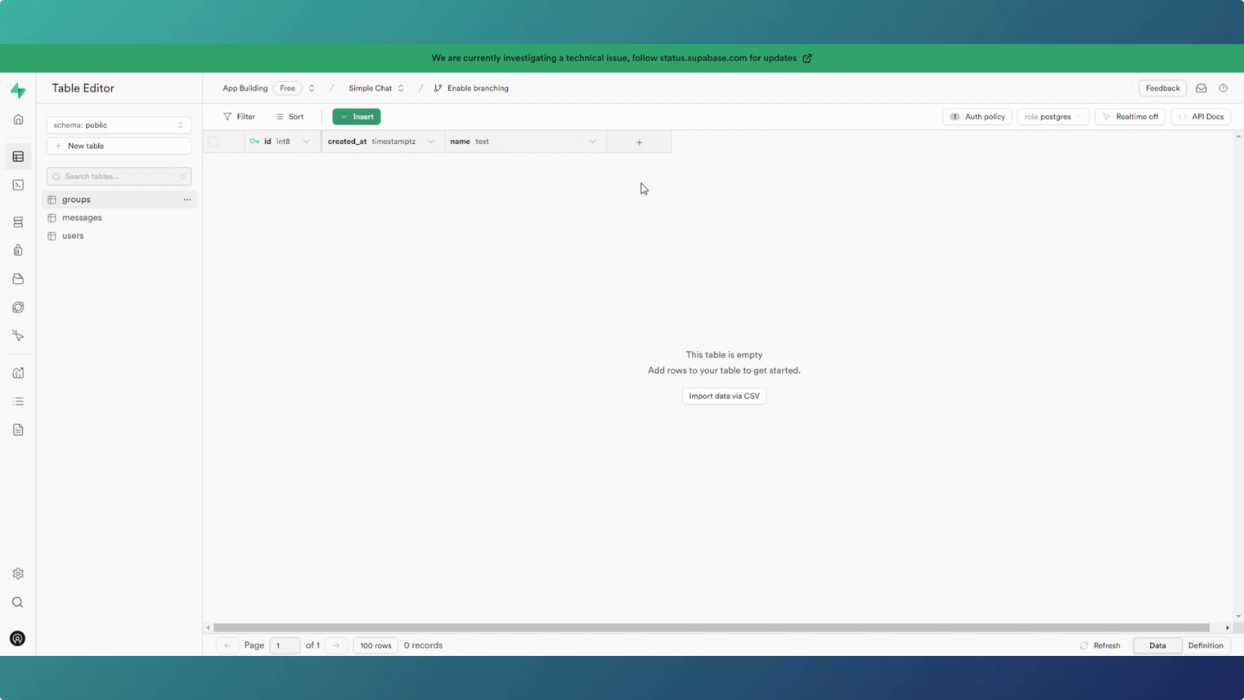
{"action": "left_click", "coordinate": [117, 217]}
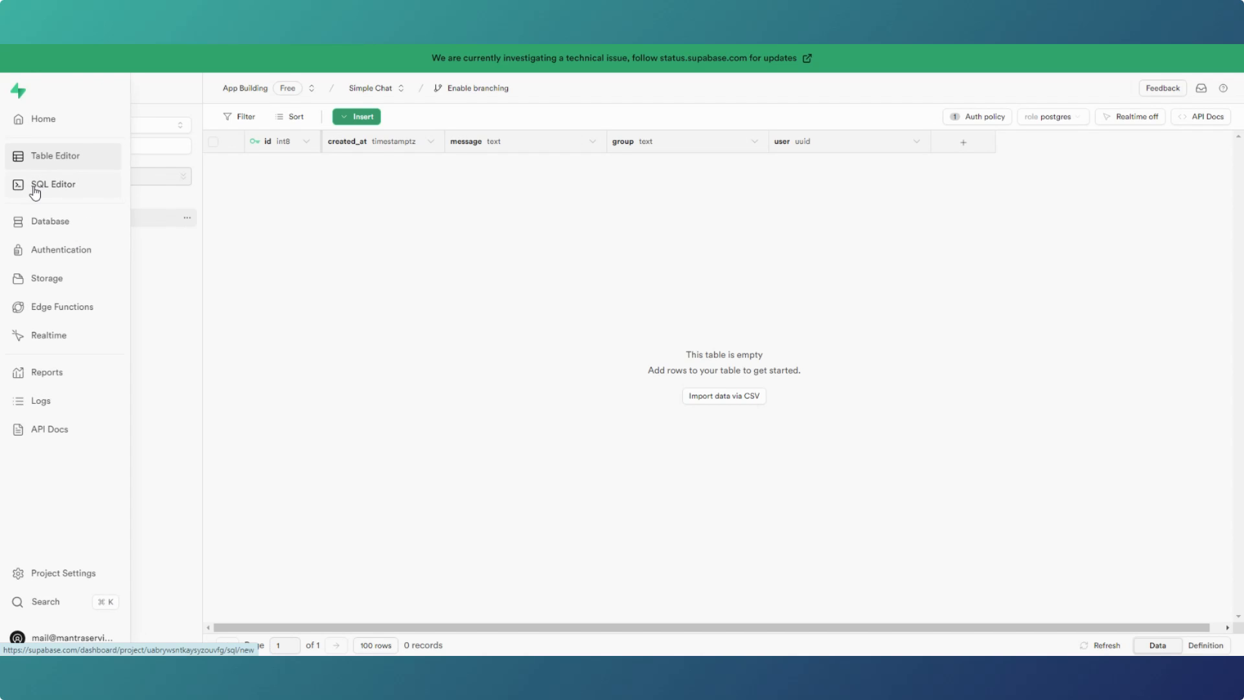
{"action": "left_click", "coordinate": [45, 186]}
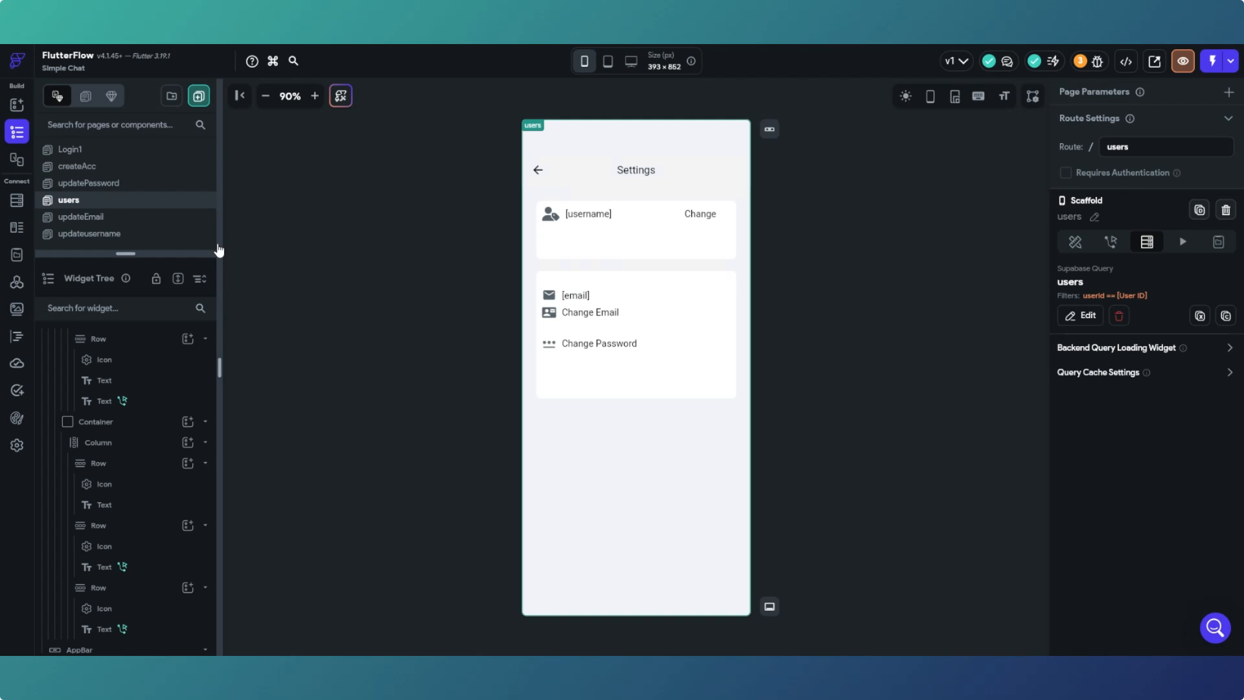
Return to FlutterFlow and recheck the Create Account button's on-tap actions on the createAcc page.
{"action": "left_click", "coordinate": [99, 167]}
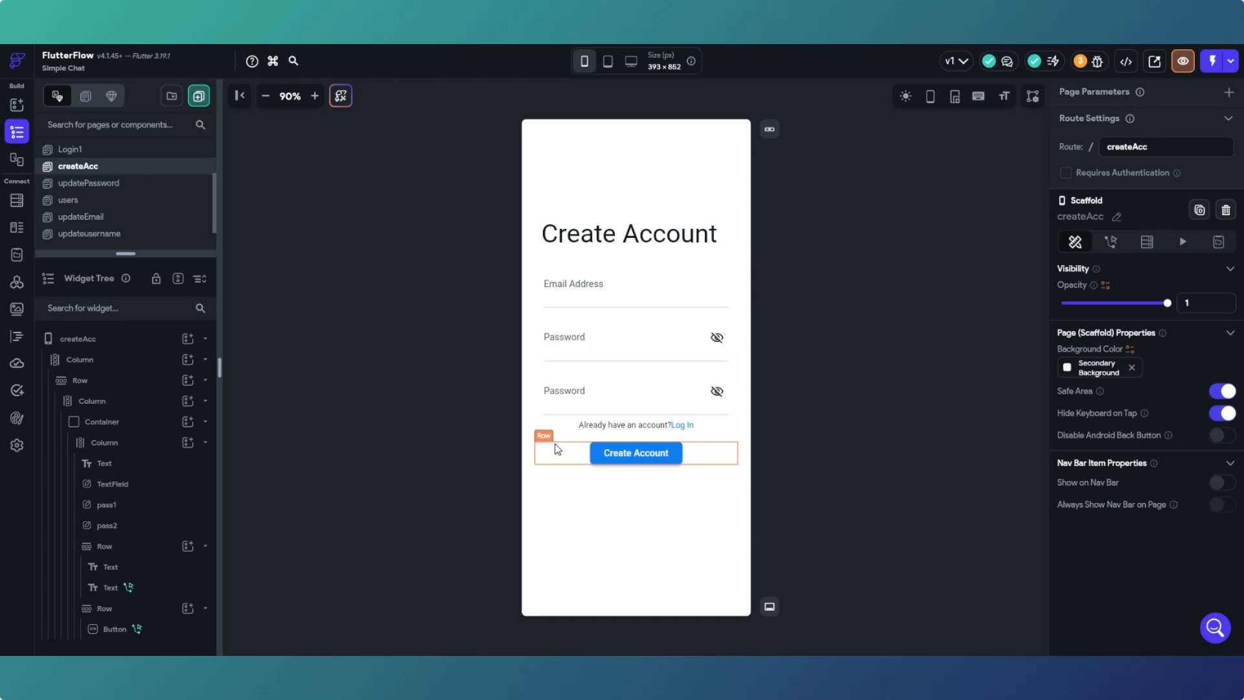
{"action": "left_click", "coordinate": [619, 459]}
{"action": "left_click", "coordinate": [1201, 201]}
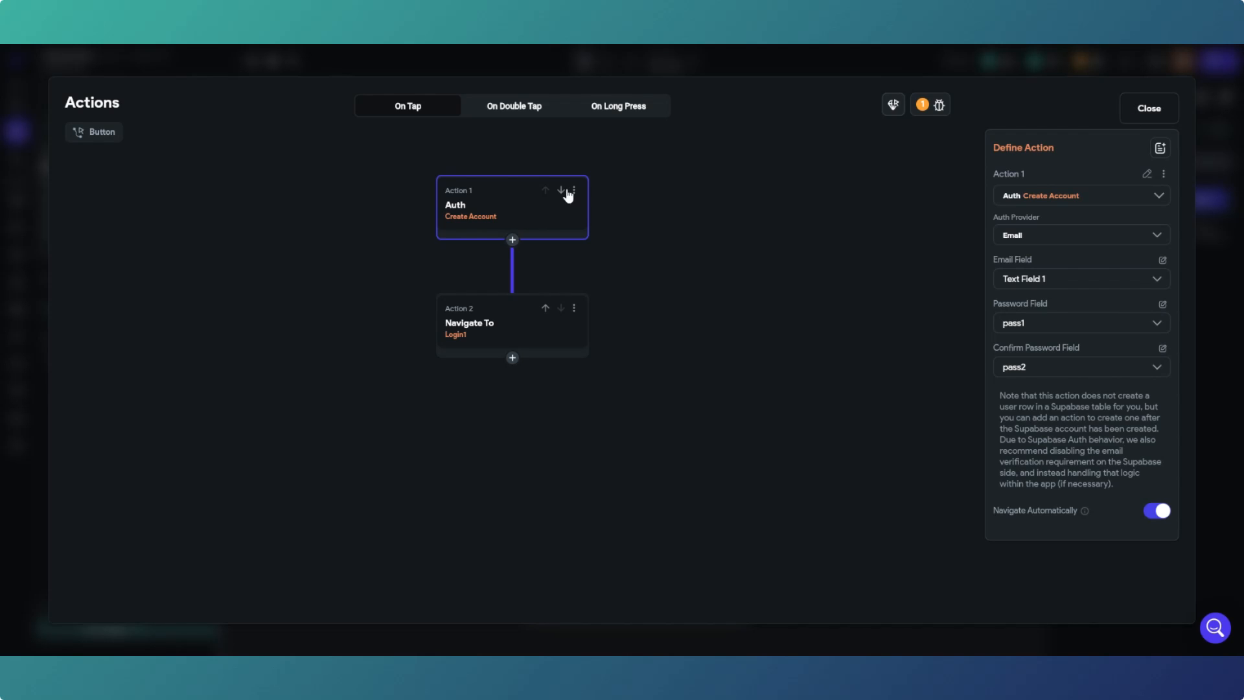
{"action": "left_click", "coordinate": [1138, 114]}
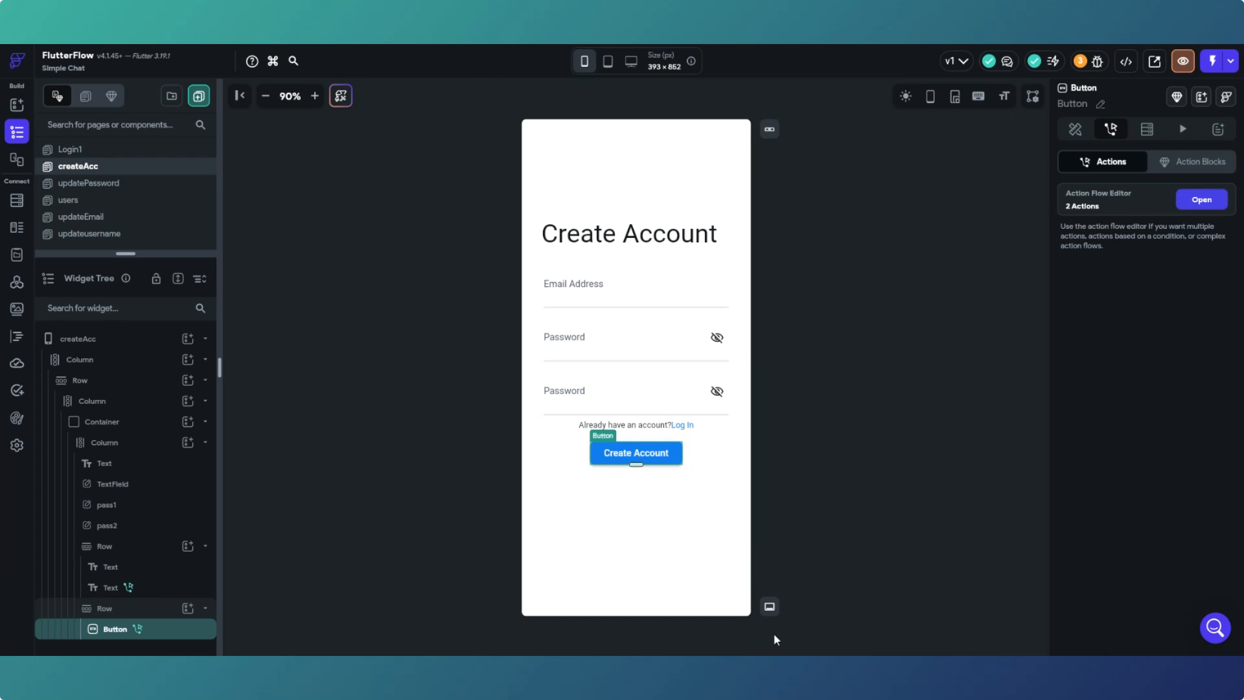
Switch to Supabase, read the updatepublicusers function in the SQL Editor, and view the users table's data.
{"action": "left_click", "coordinate": [795, 667]}
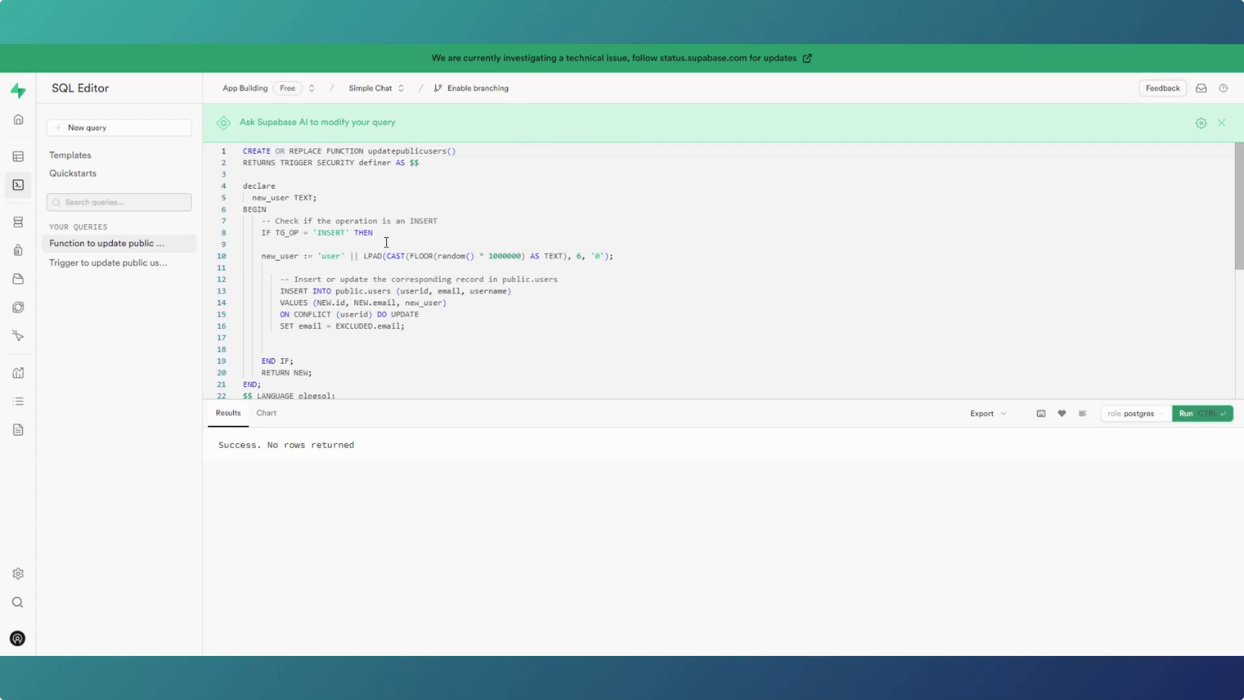
{"action": "mouse_move", "coordinate": [56, 178]}
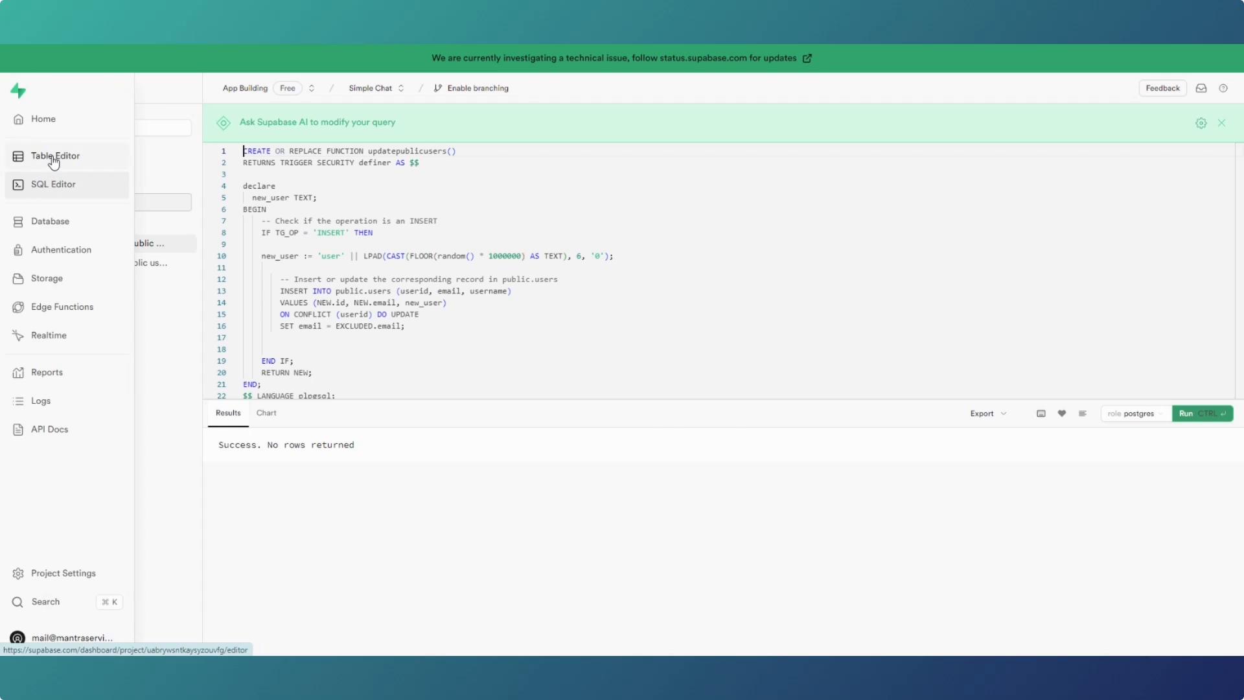
{"action": "left_click", "coordinate": [52, 156]}
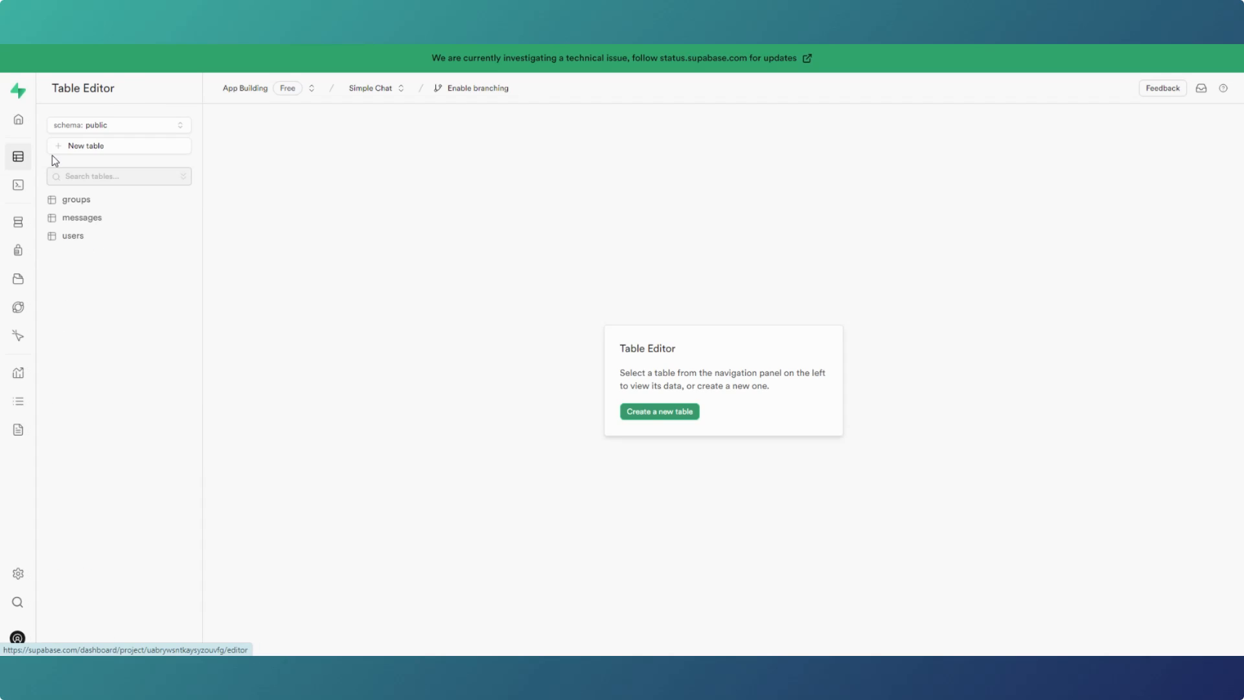
{"action": "left_click", "coordinate": [73, 236]}
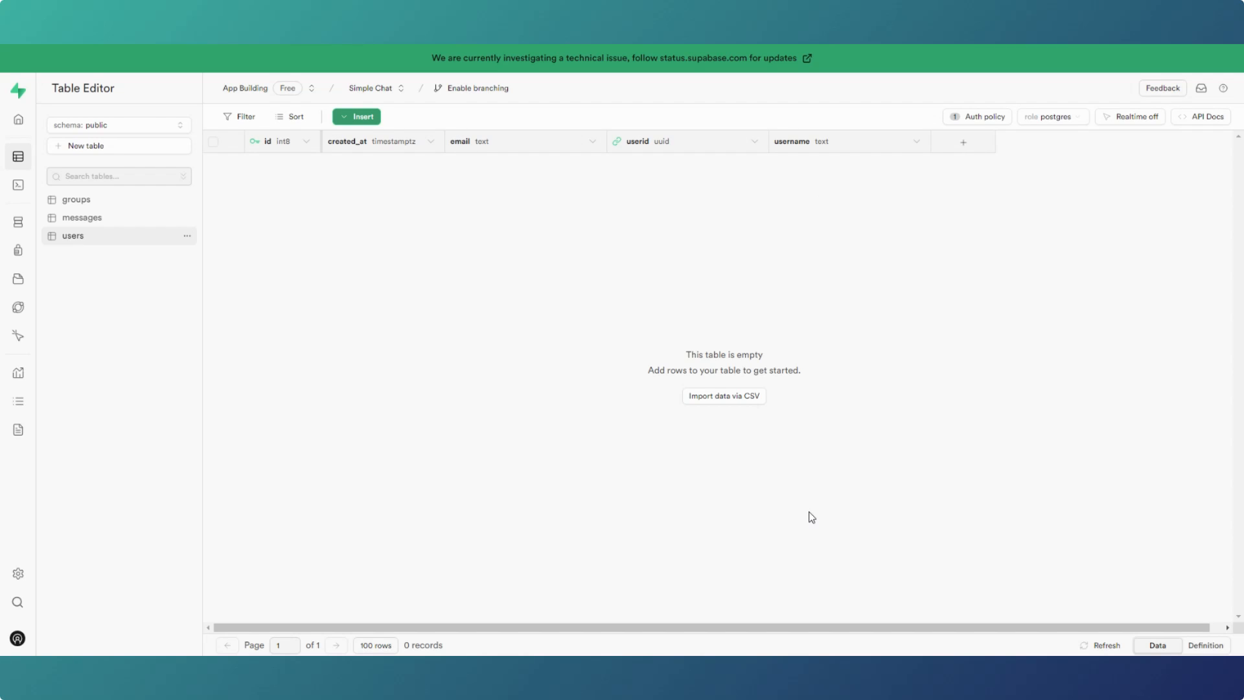
Return to FlutterFlow, open the Dashboard page, and check its Nav Bar options.
{"action": "mouse_move", "coordinate": [795, 669]}
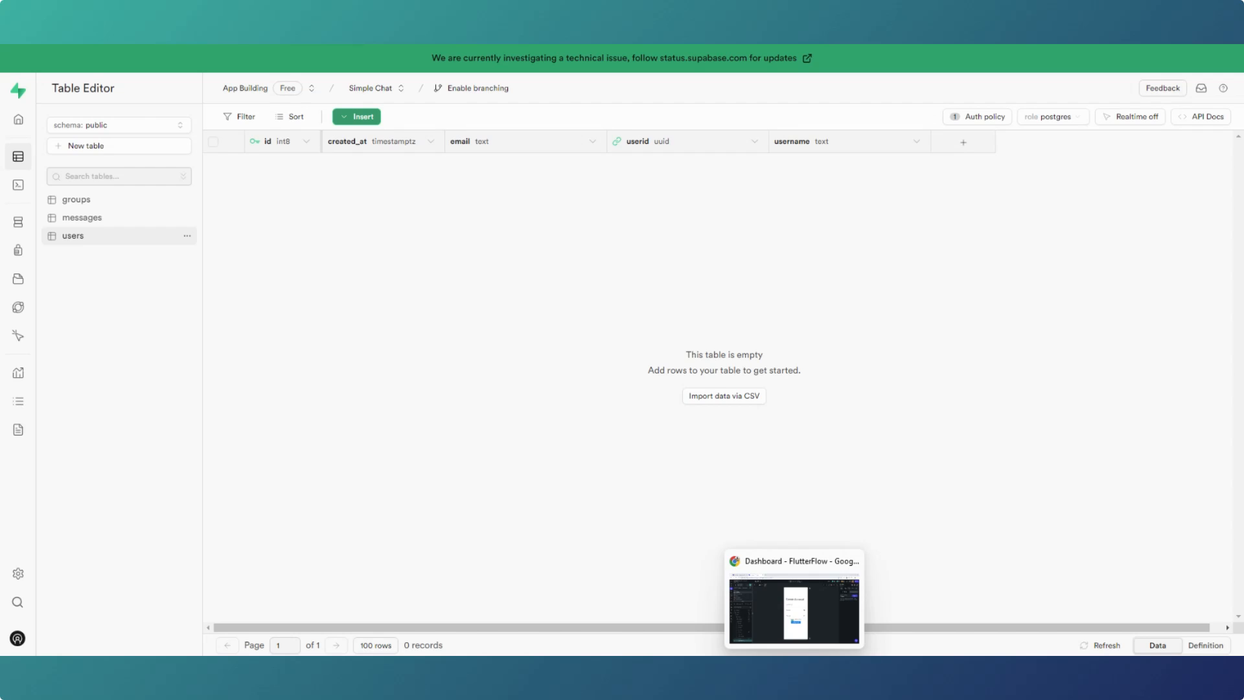
{"action": "left_click", "coordinate": [794, 609]}
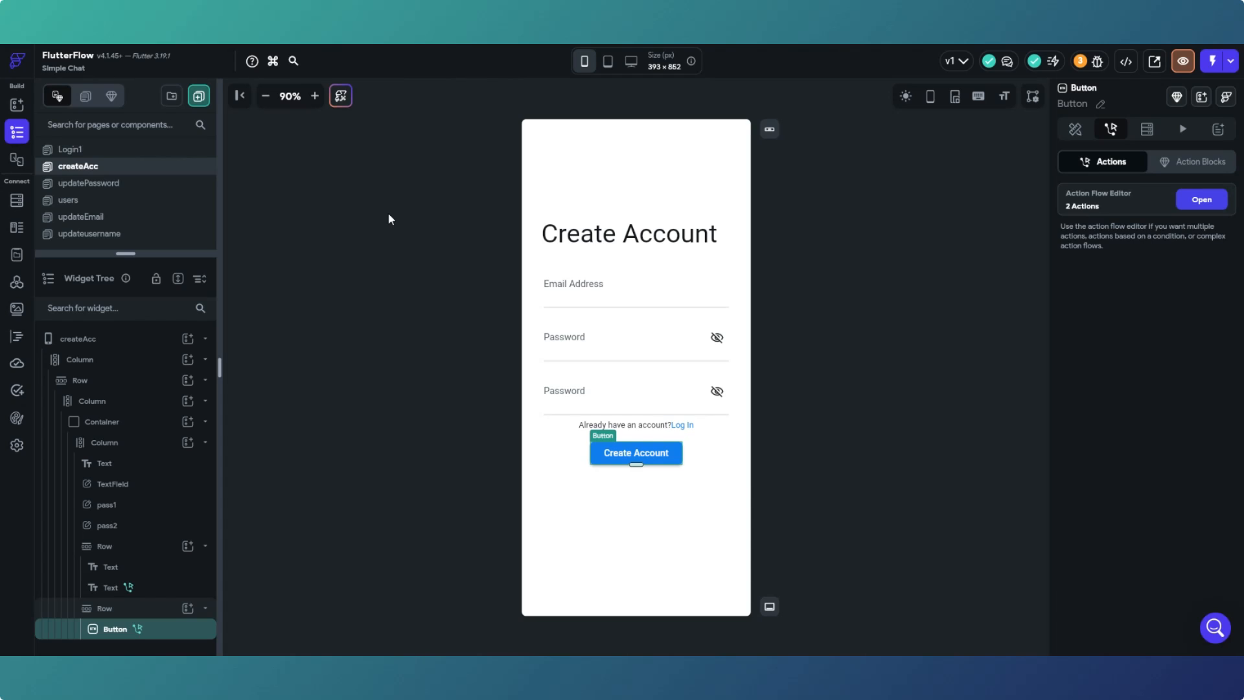
{"action": "scroll", "coordinate": [133, 188], "scroll_direction": "down", "scroll_amount": 1}
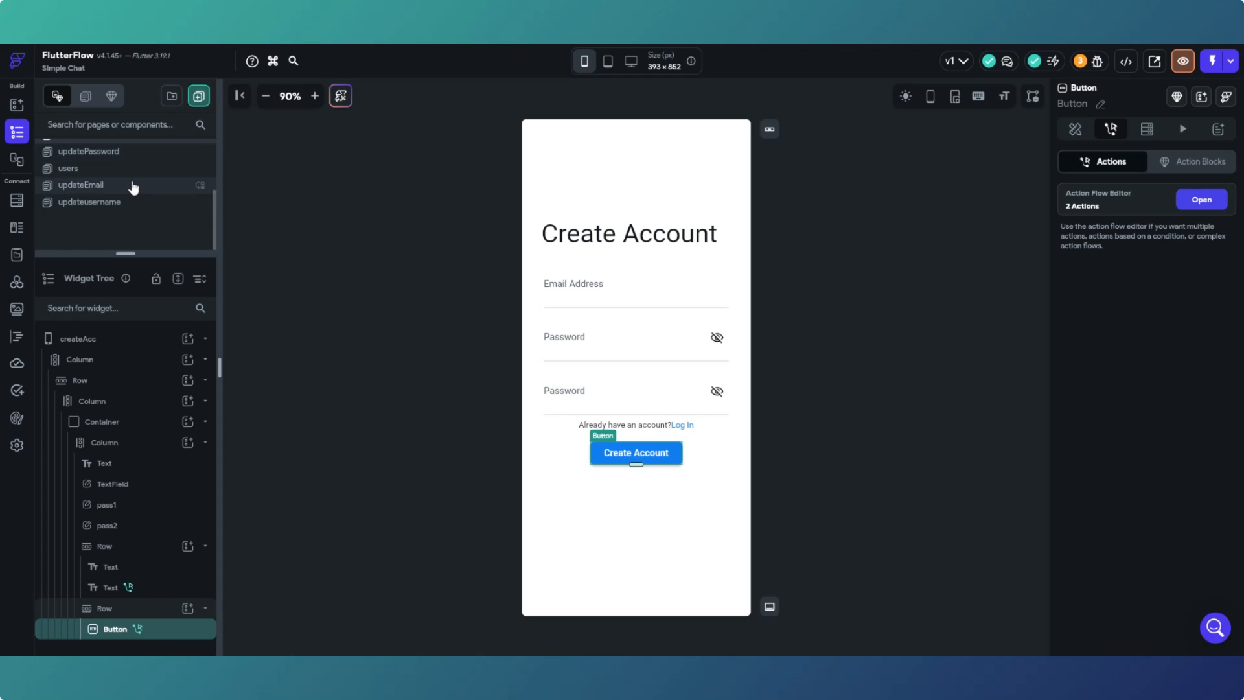
{"action": "scroll", "coordinate": [132, 198], "scroll_direction": "up", "scroll_amount": 2}
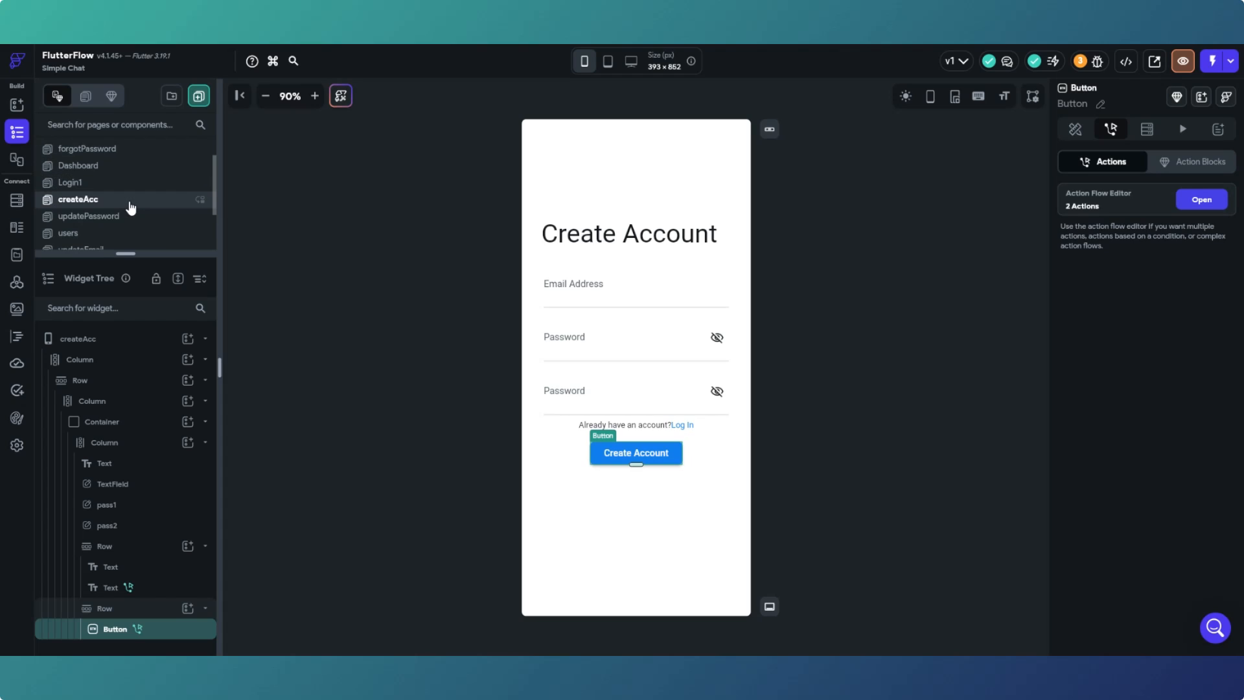
{"action": "left_click", "coordinate": [136, 170]}
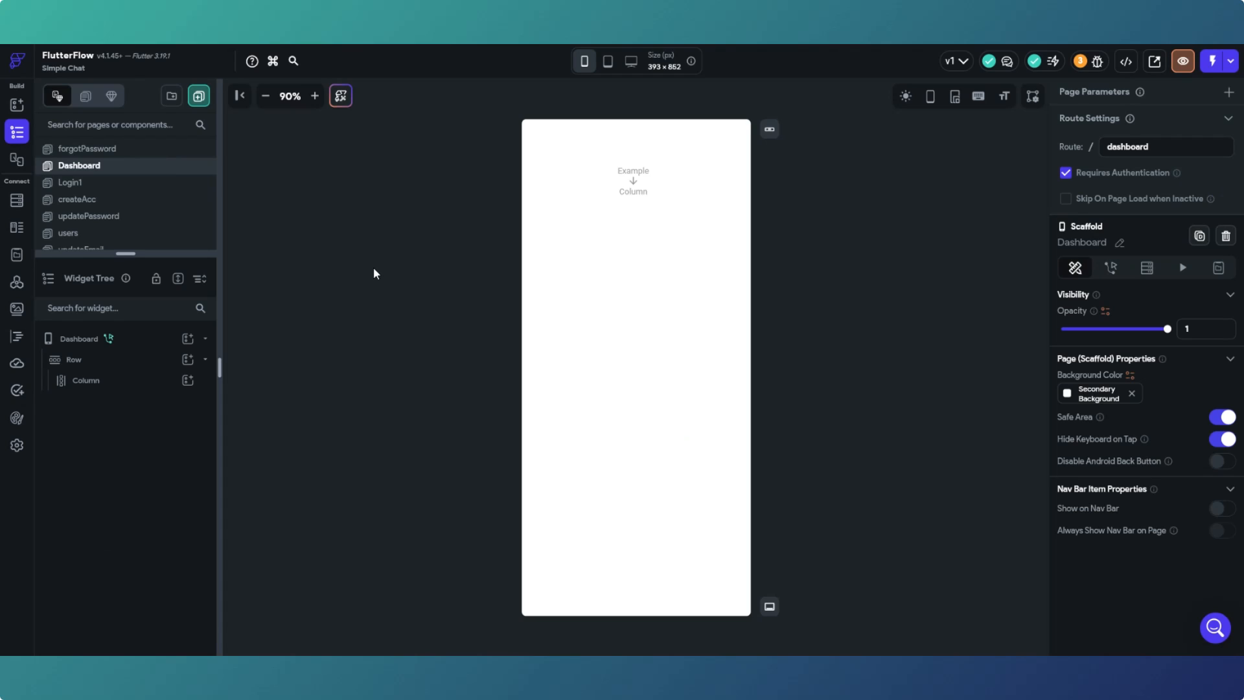
{"action": "left_click", "coordinate": [597, 258]}
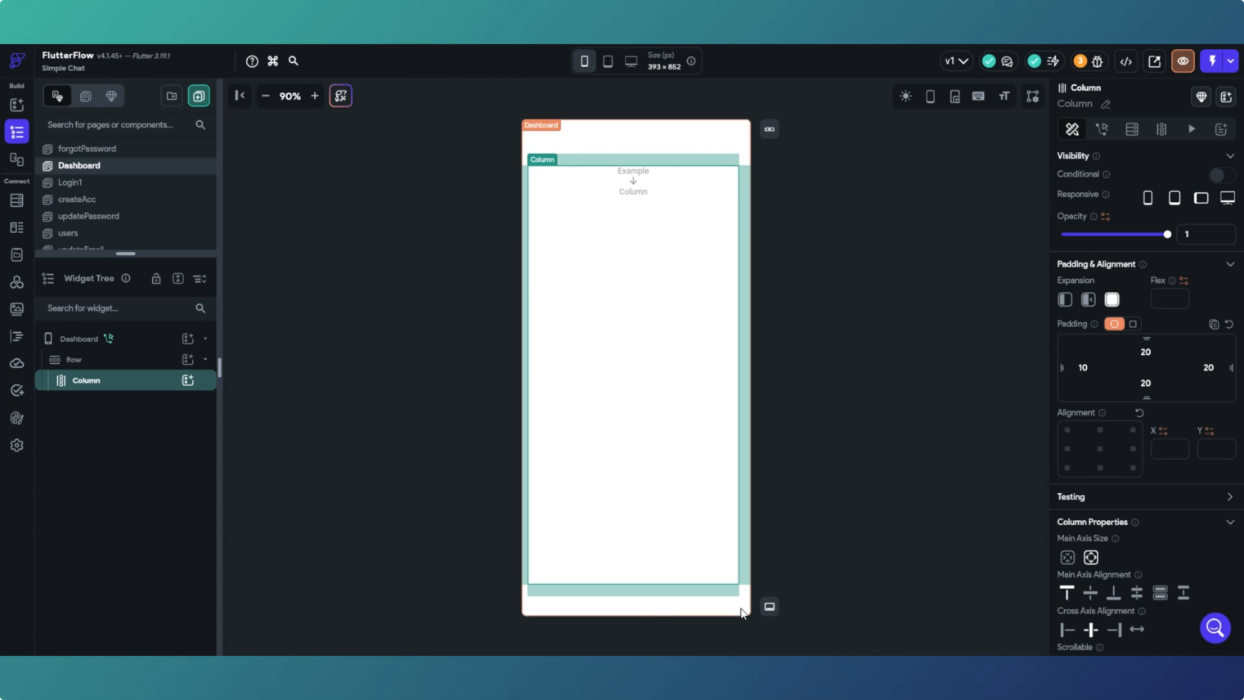
{"action": "left_click", "coordinate": [770, 608]}
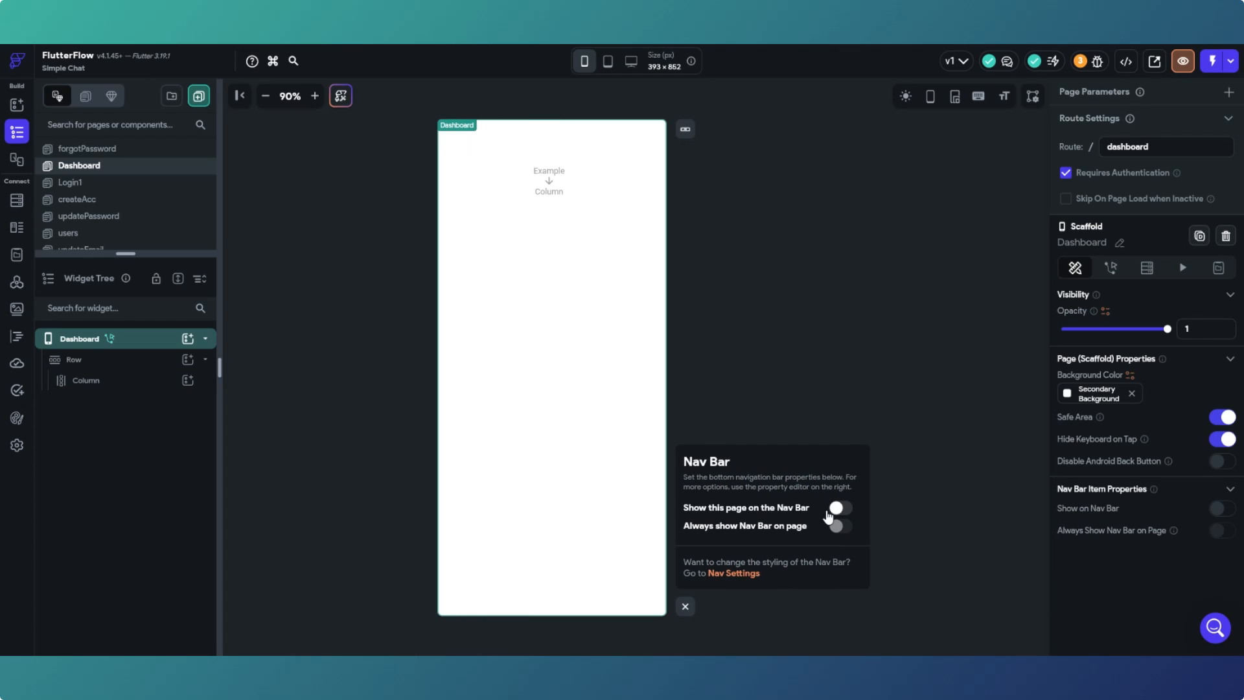
{"action": "left_click", "coordinate": [336, 354]}
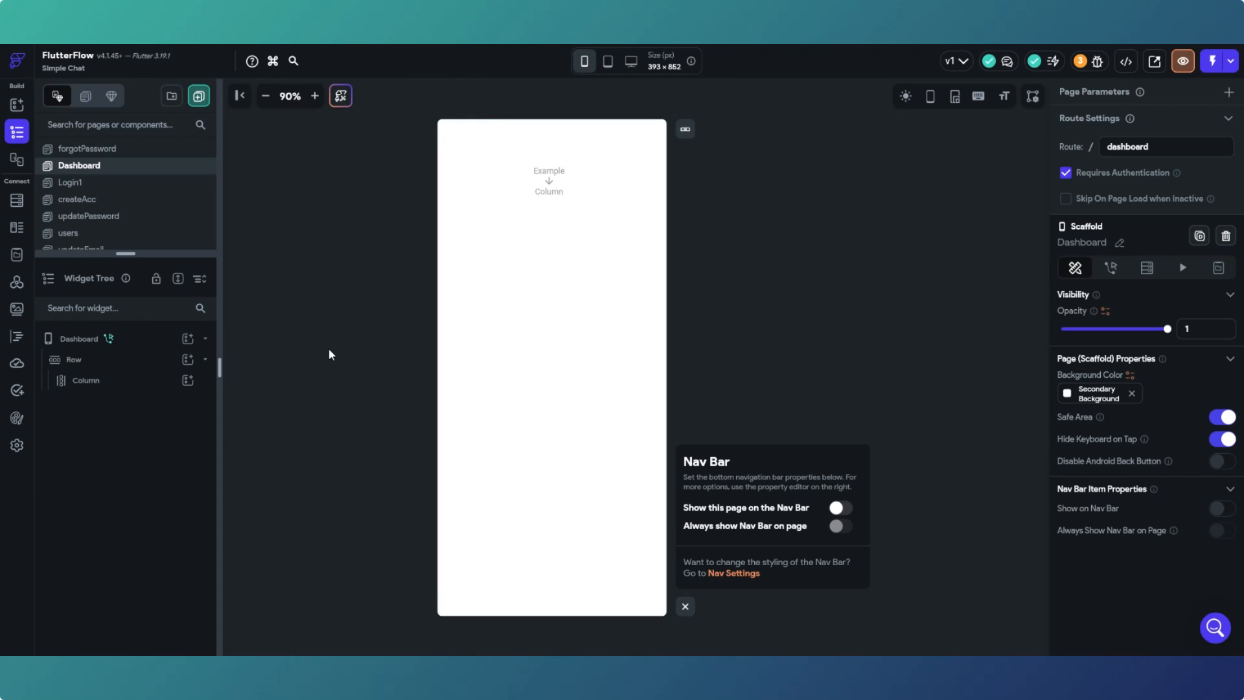
Enable Show Nav Bar in the app's Nav Bar & App Bar settings.
{"action": "left_click", "coordinate": [17, 445]}
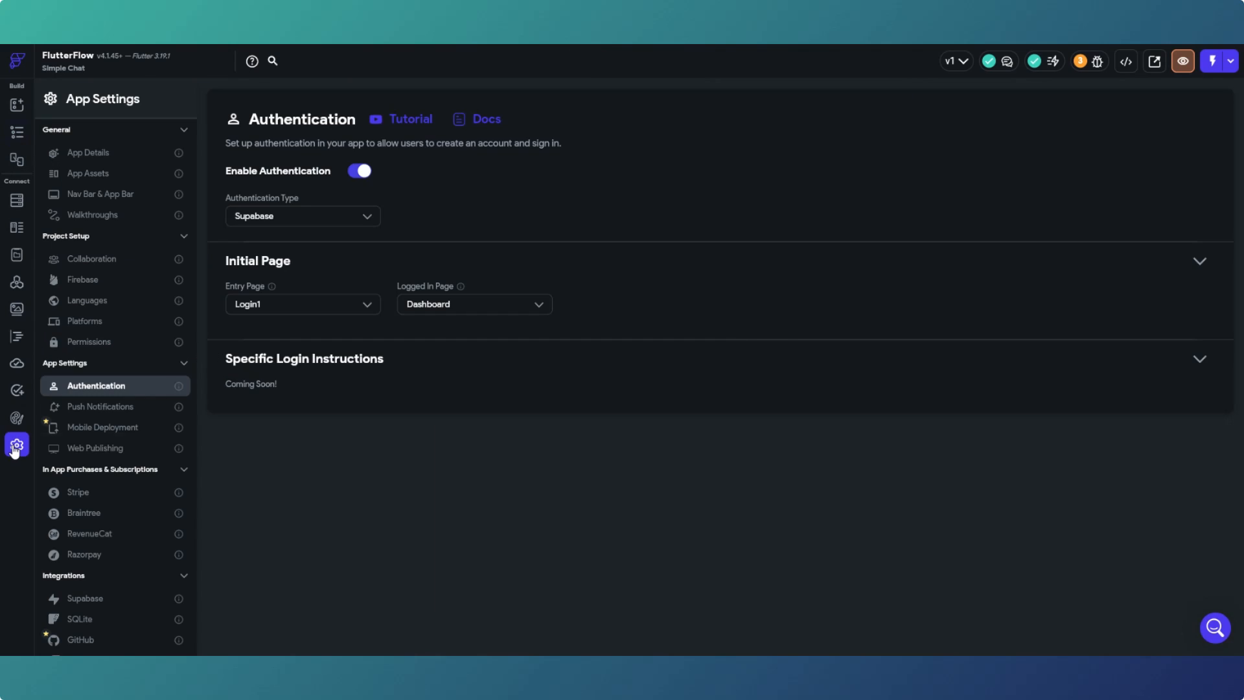
{"action": "left_click", "coordinate": [107, 196]}
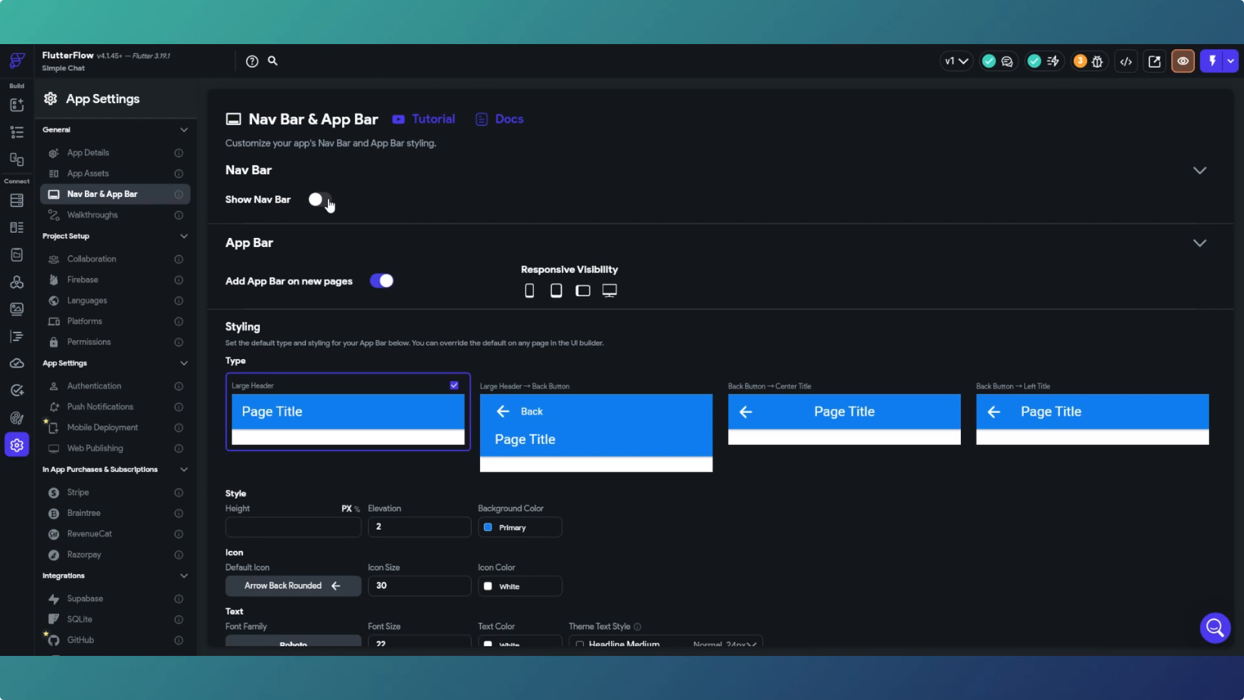
{"action": "left_click", "coordinate": [319, 200]}
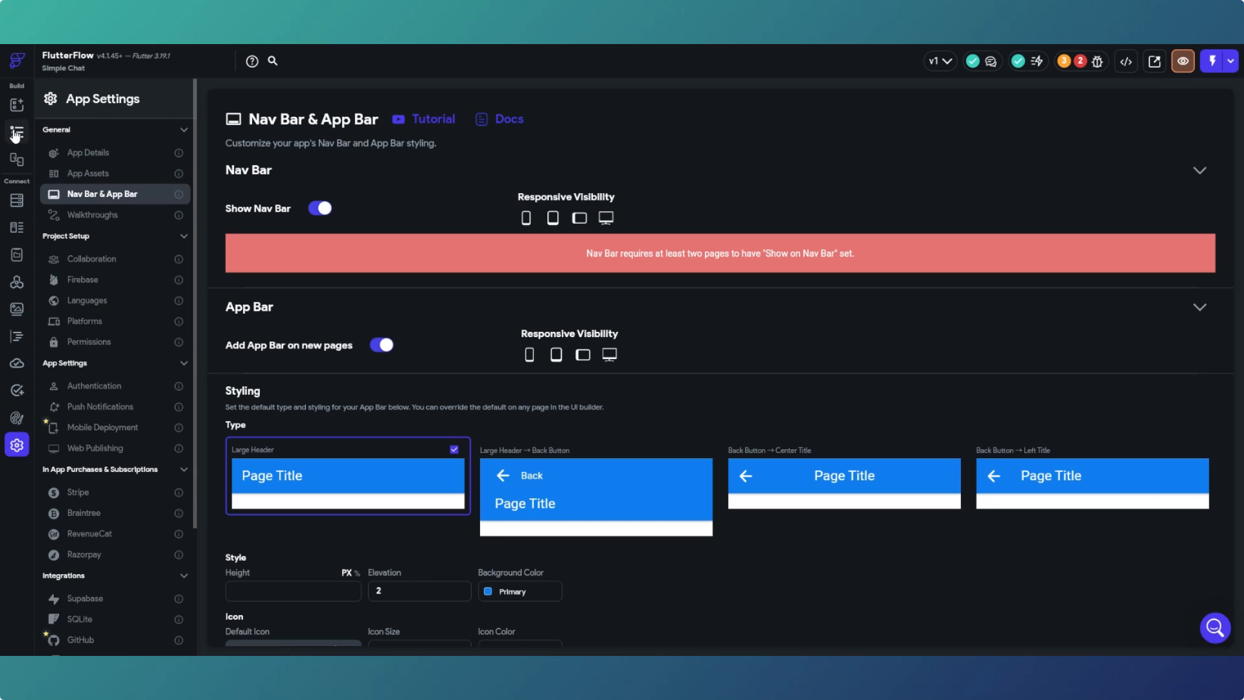
Turn on Show this page on the Nav Bar for both the Dashboard page and the users page.
{"action": "left_click", "coordinate": [16, 132]}
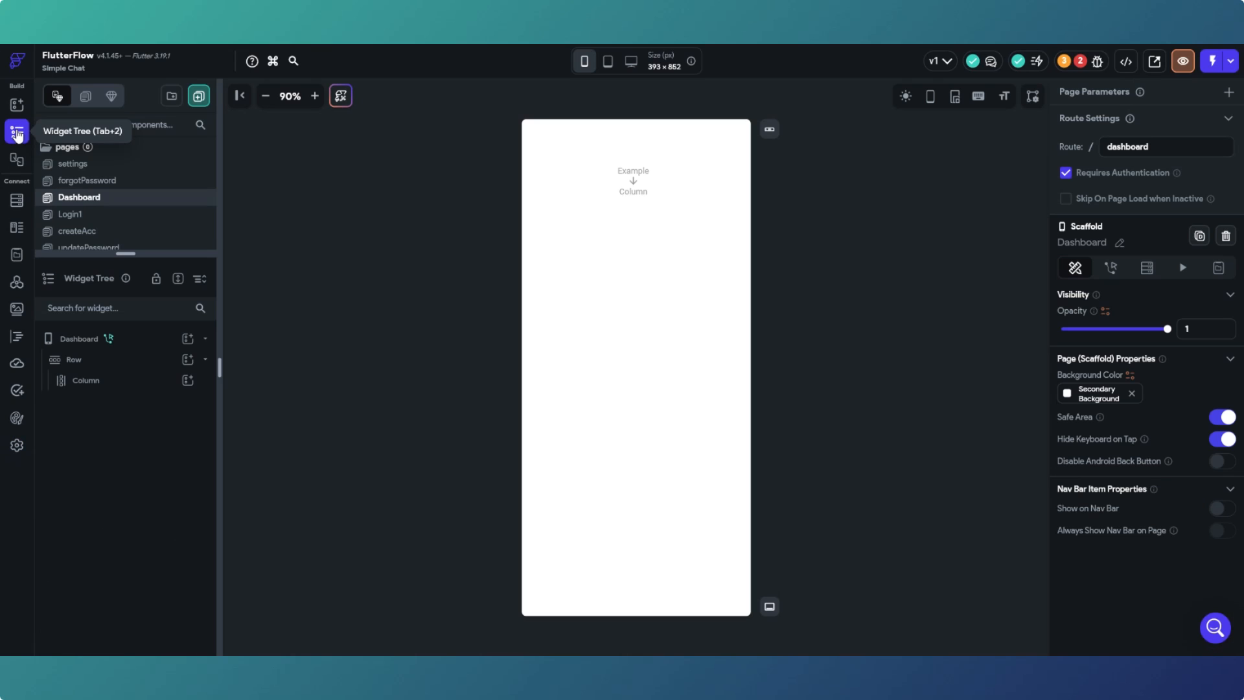
{"action": "left_click", "coordinate": [772, 609]}
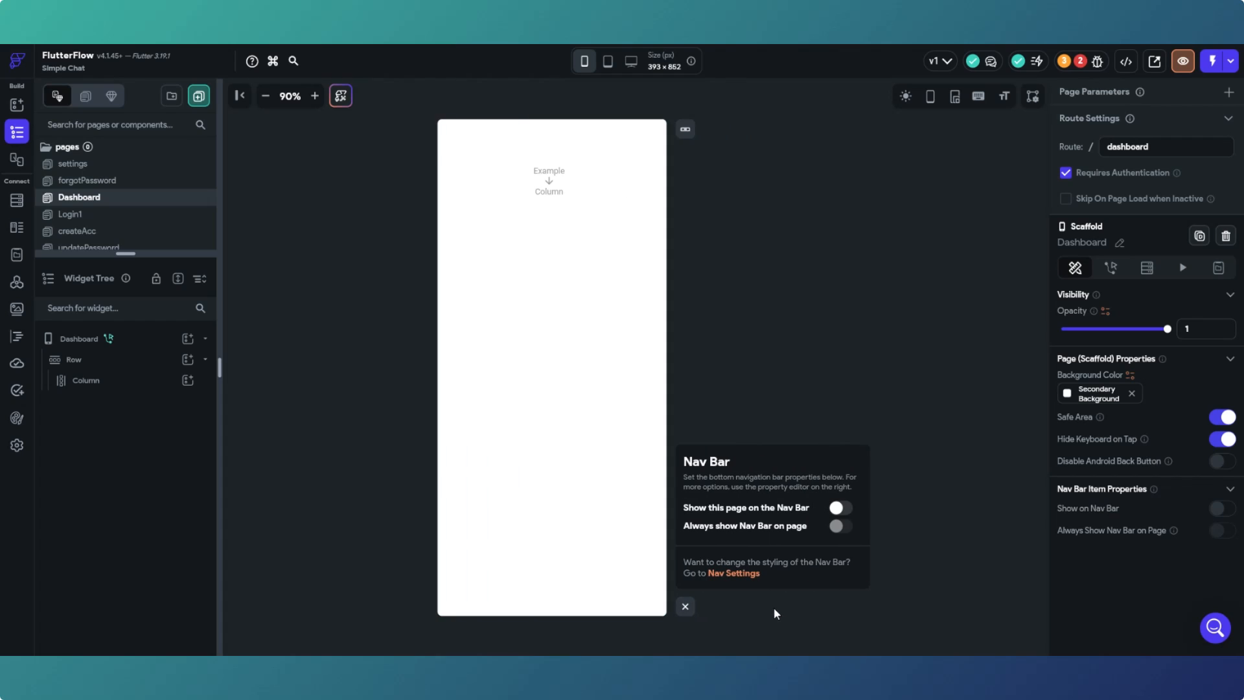
{"action": "left_click", "coordinate": [845, 508]}
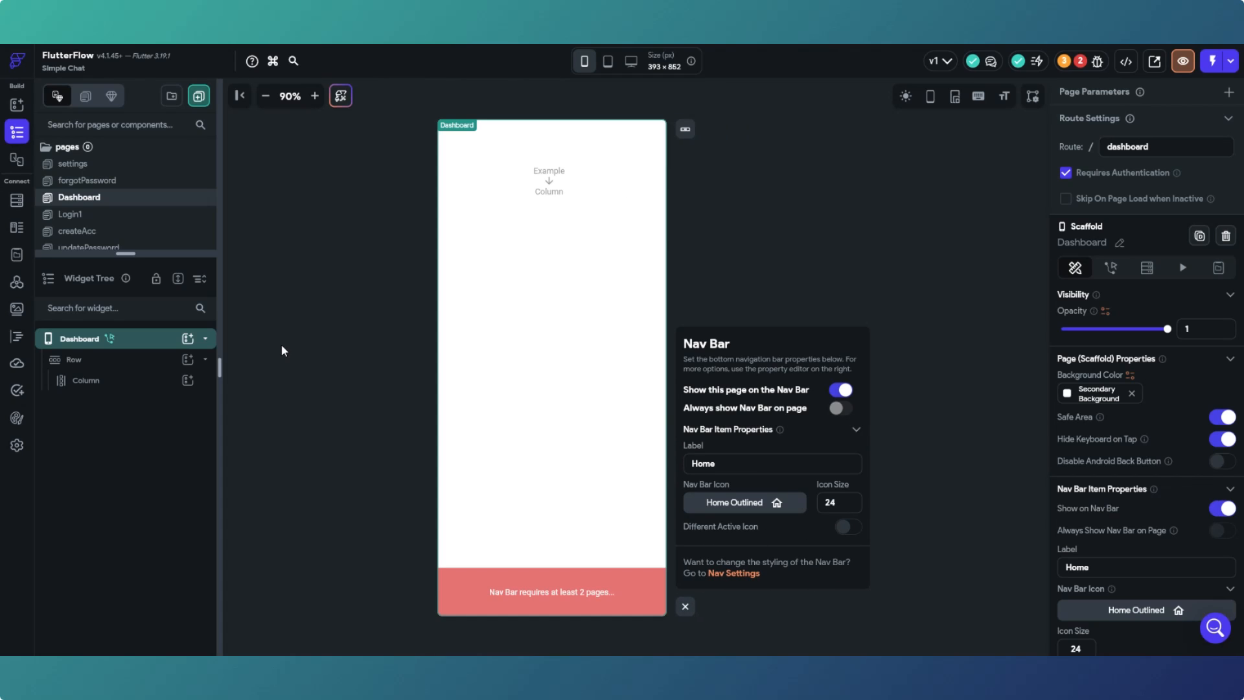
{"action": "scroll", "coordinate": [150, 167], "scroll_direction": "down", "scroll_amount": 2}
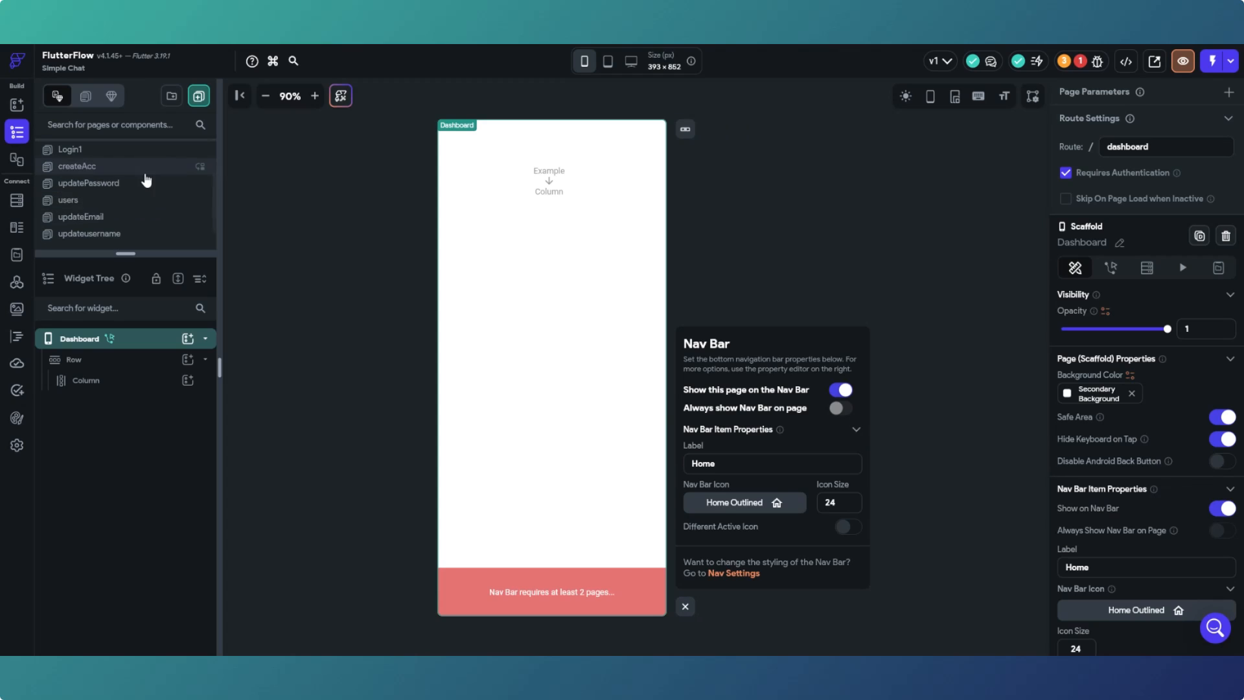
{"action": "left_click", "coordinate": [133, 201]}
{"action": "left_click", "coordinate": [843, 509]}
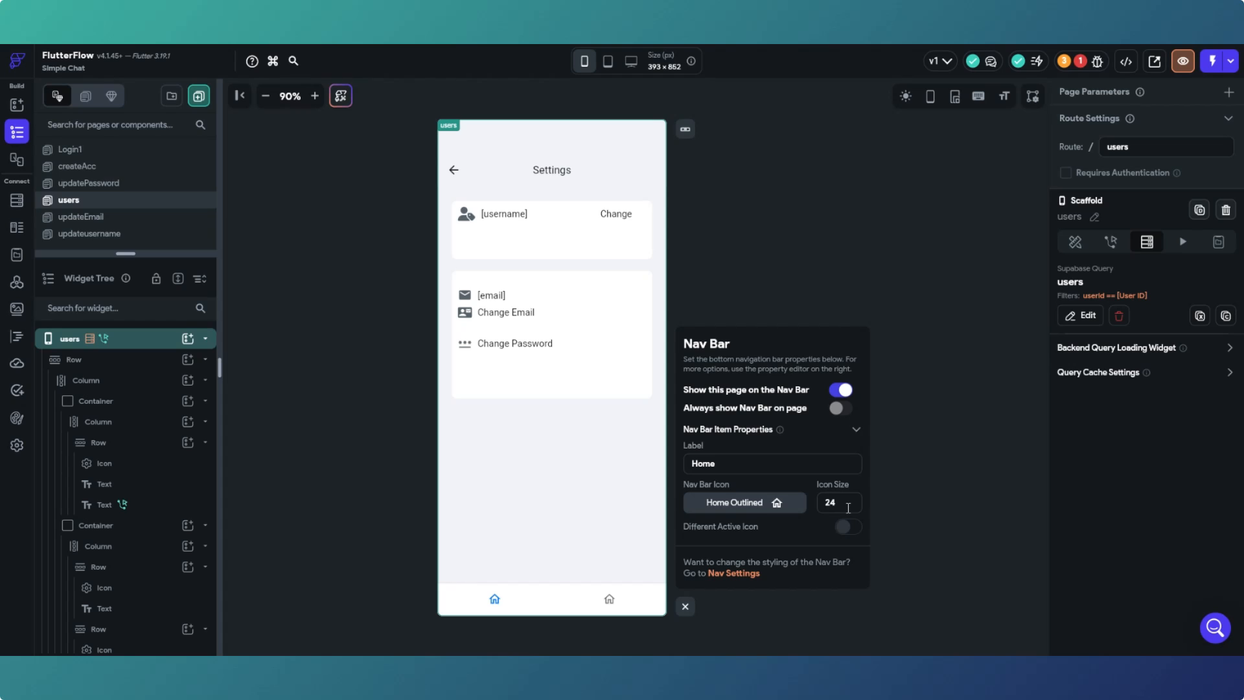
Set the users page's Nav Bar icon to Settings Sharp, found by searching for "settings".
{"action": "left_click", "coordinate": [731, 503]}
{"action": "left_click", "coordinate": [517, 221]}
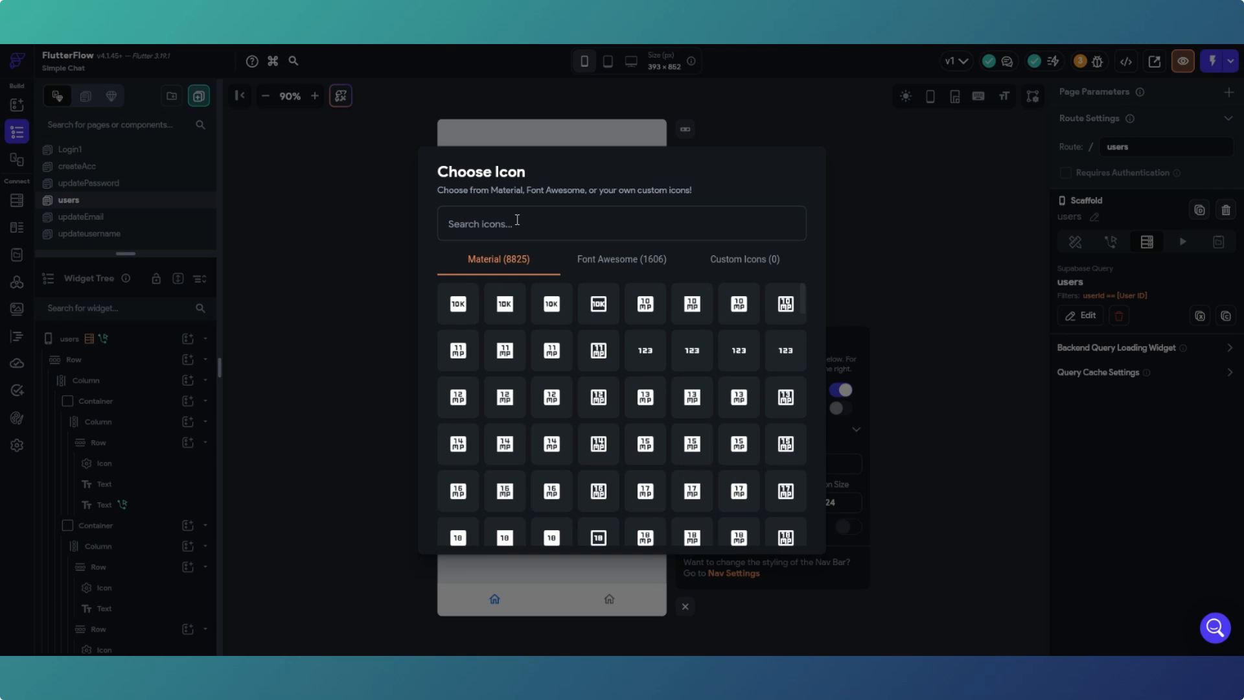
{"action": "type", "text": "settings"}
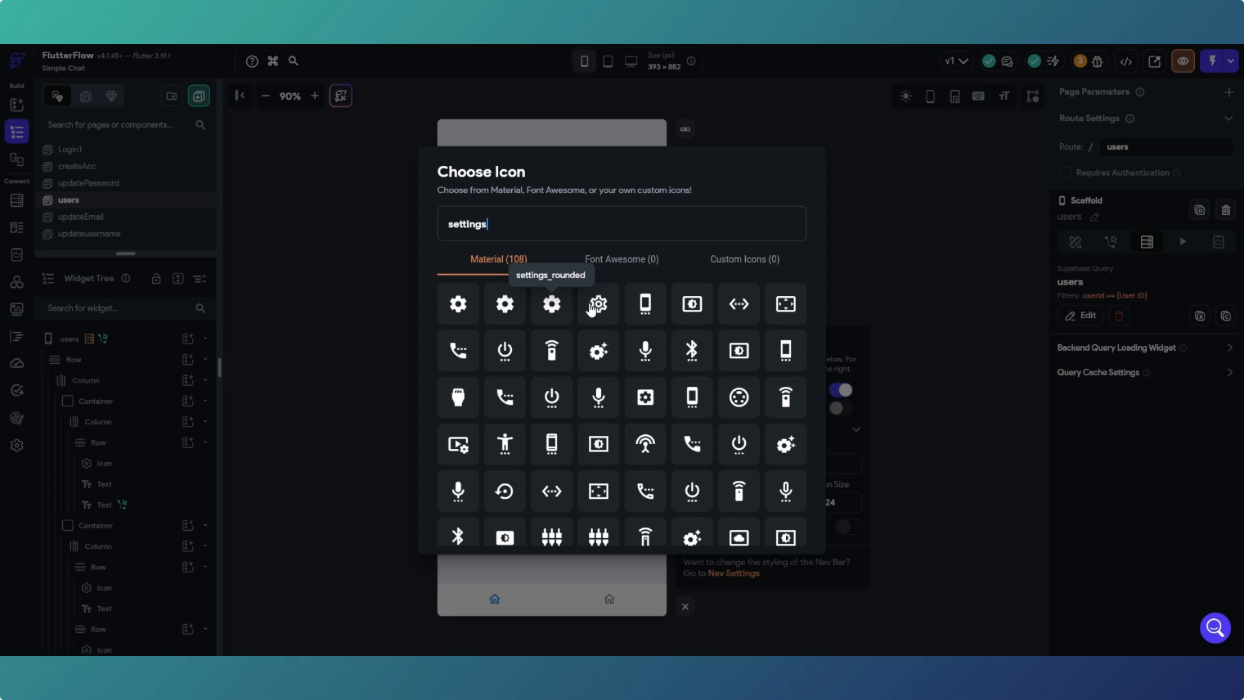
{"action": "left_click", "coordinate": [617, 259]}
{"action": "left_click", "coordinate": [485, 259]}
{"action": "left_click", "coordinate": [505, 305]}
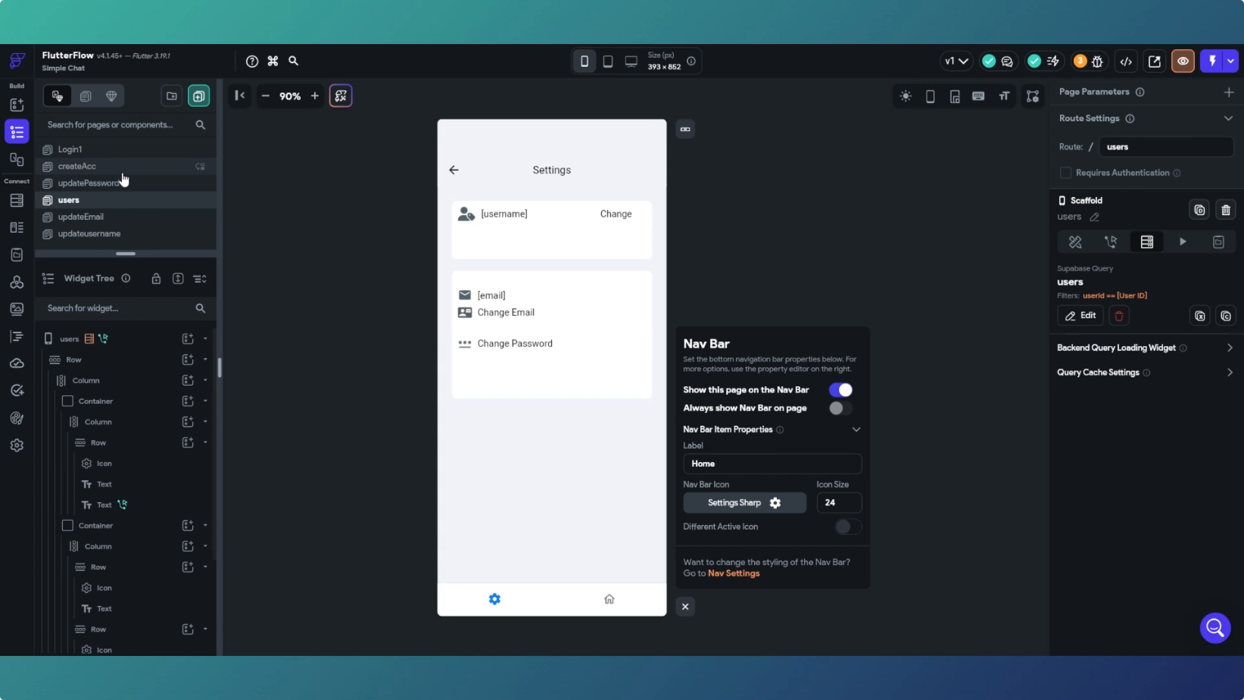
Set the Dashboard page's Nav Bar icon to Groups 2 Sharp, found by searching for "group".
{"action": "scroll", "coordinate": [123, 182], "scroll_direction": "up", "scroll_amount": 2}
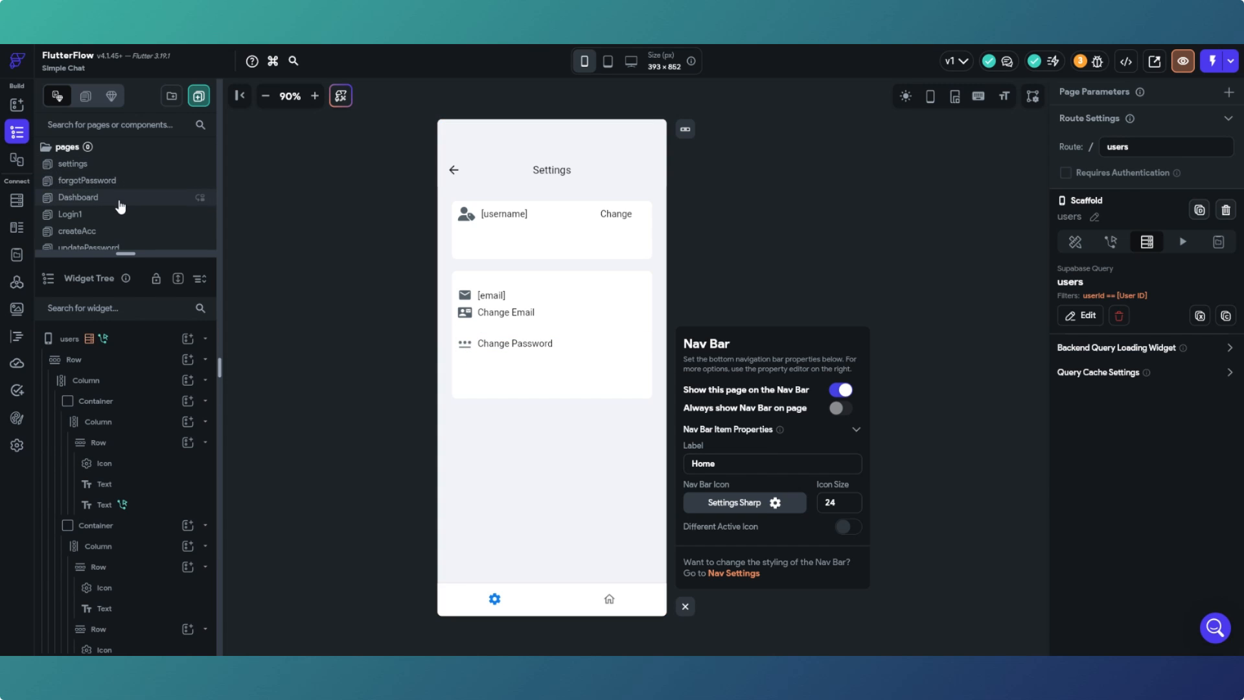
{"action": "left_click", "coordinate": [97, 197]}
{"action": "left_click", "coordinate": [744, 505]}
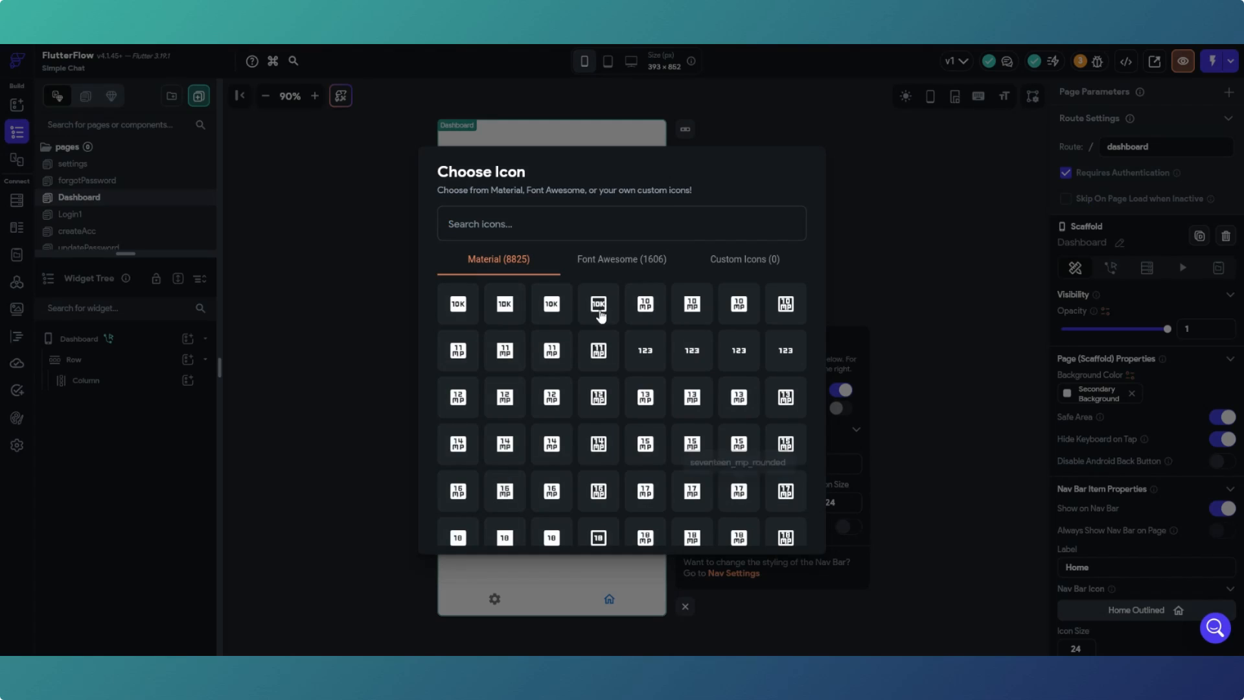
{"action": "left_click", "coordinate": [498, 221]}
{"action": "type", "text": "group"}
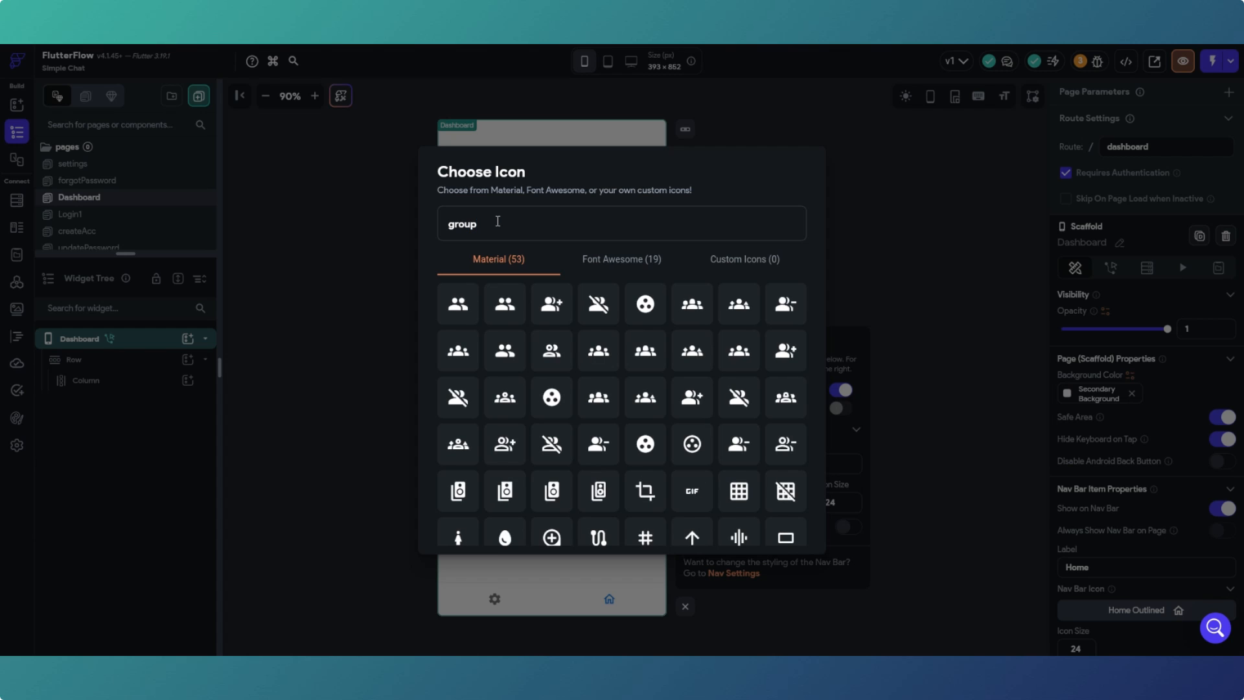
{"action": "left_click", "coordinate": [650, 355]}
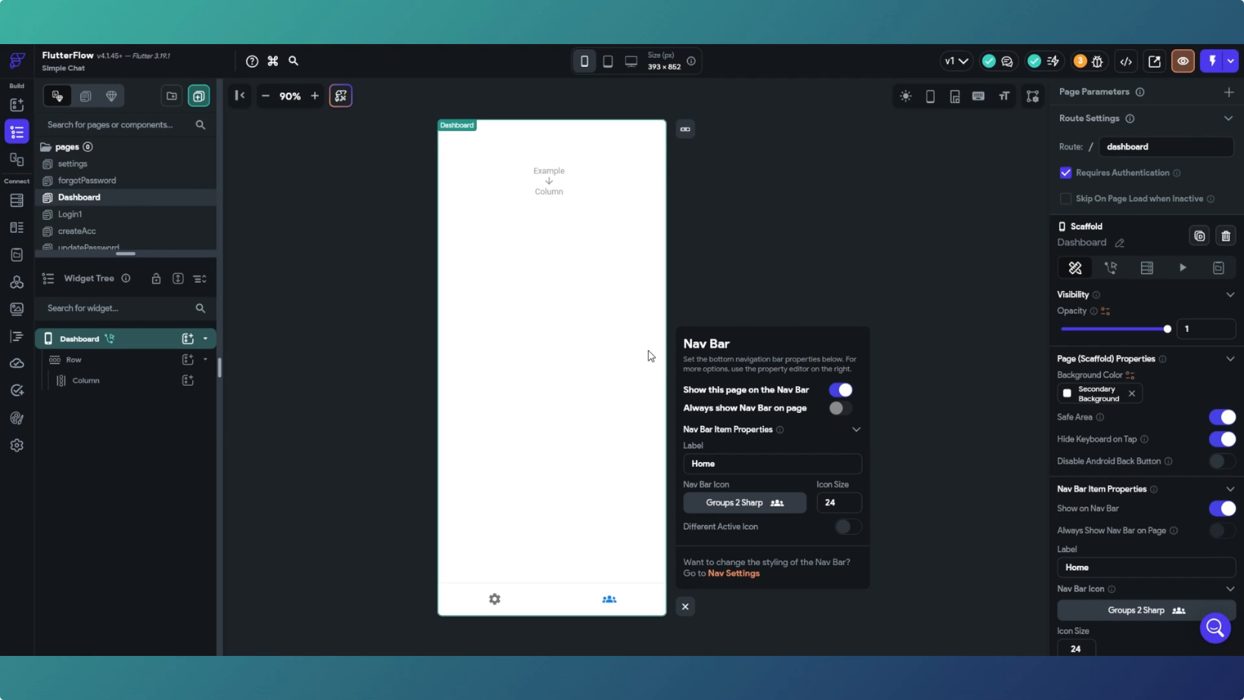
{"action": "left_click_drag", "start_coordinate": [750, 464], "coordinate": [684, 467]}
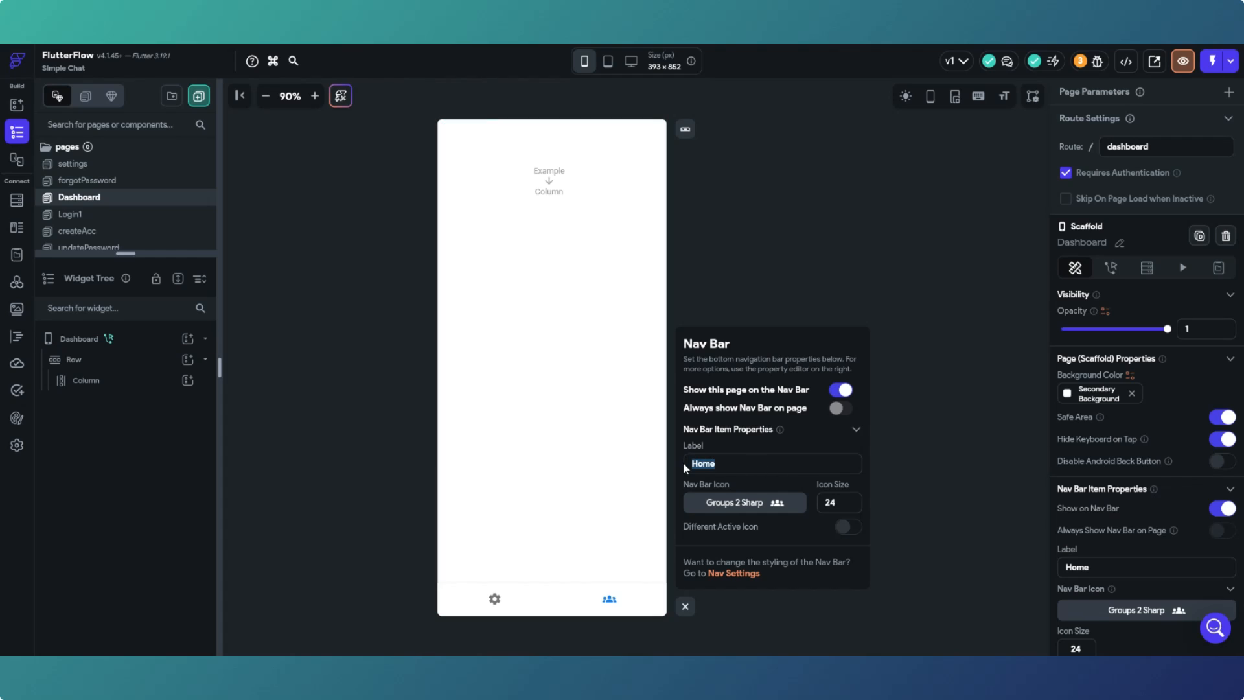
{"action": "left_click", "coordinate": [914, 492]}
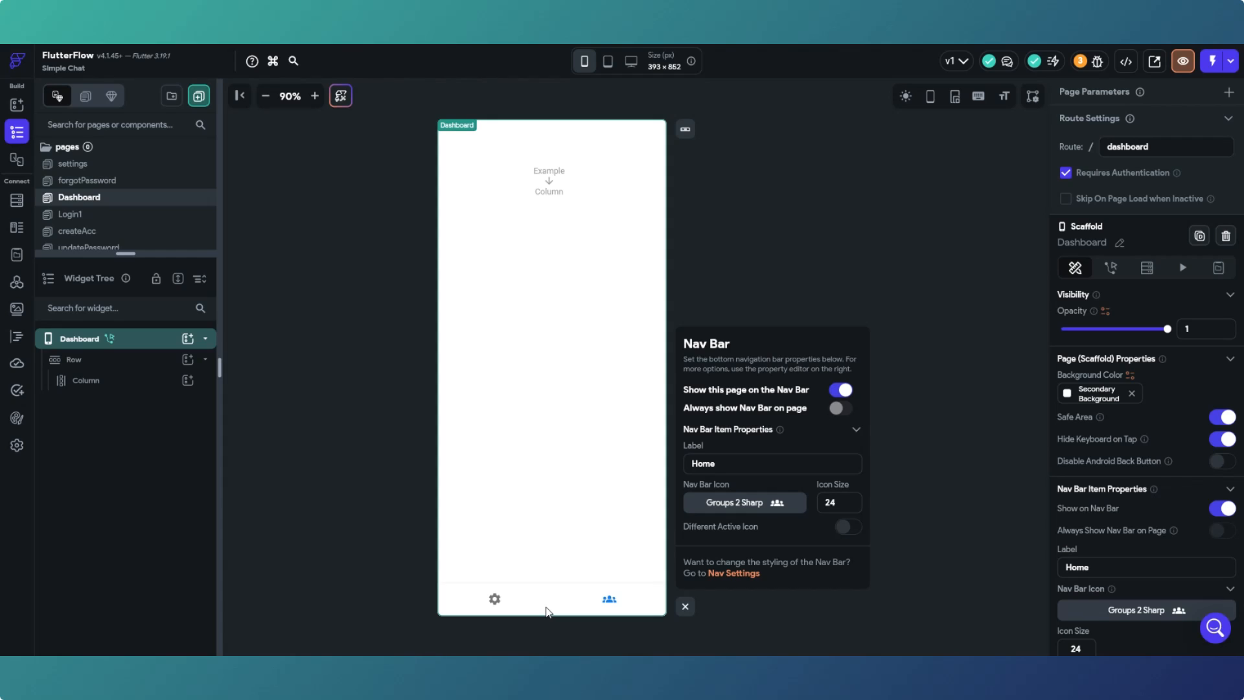
{"action": "left_click", "coordinate": [350, 278]}
Close the Nav Bar options and add an AppBar widget to the Dashboard page, found by searching for "app".
{"action": "left_click", "coordinate": [685, 609]}
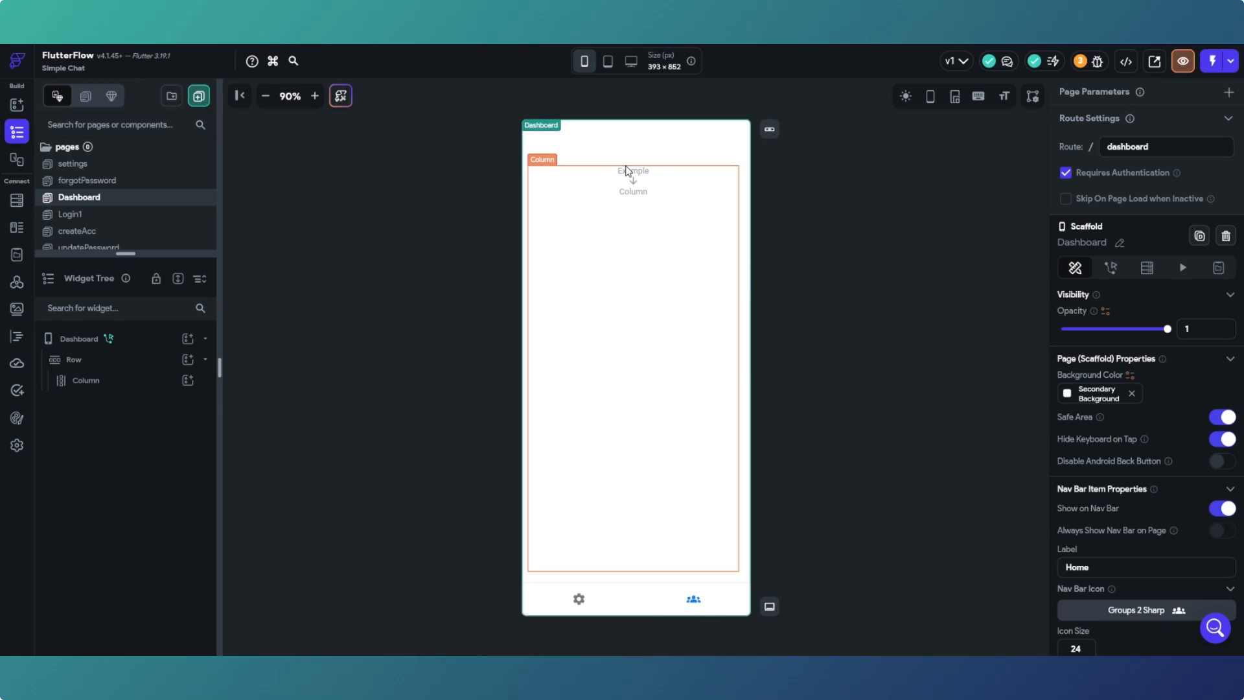
{"action": "left_click", "coordinate": [79, 338]}
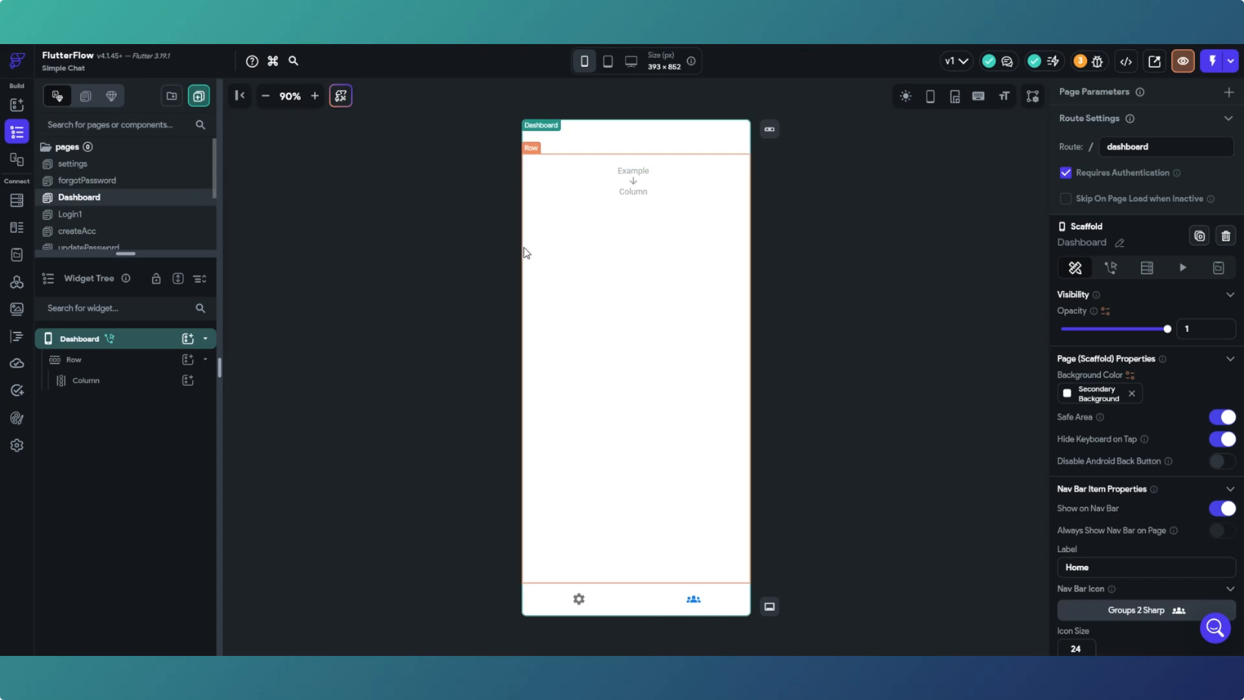
{"action": "left_click", "coordinate": [17, 105]}
{"action": "left_click", "coordinate": [92, 129]}
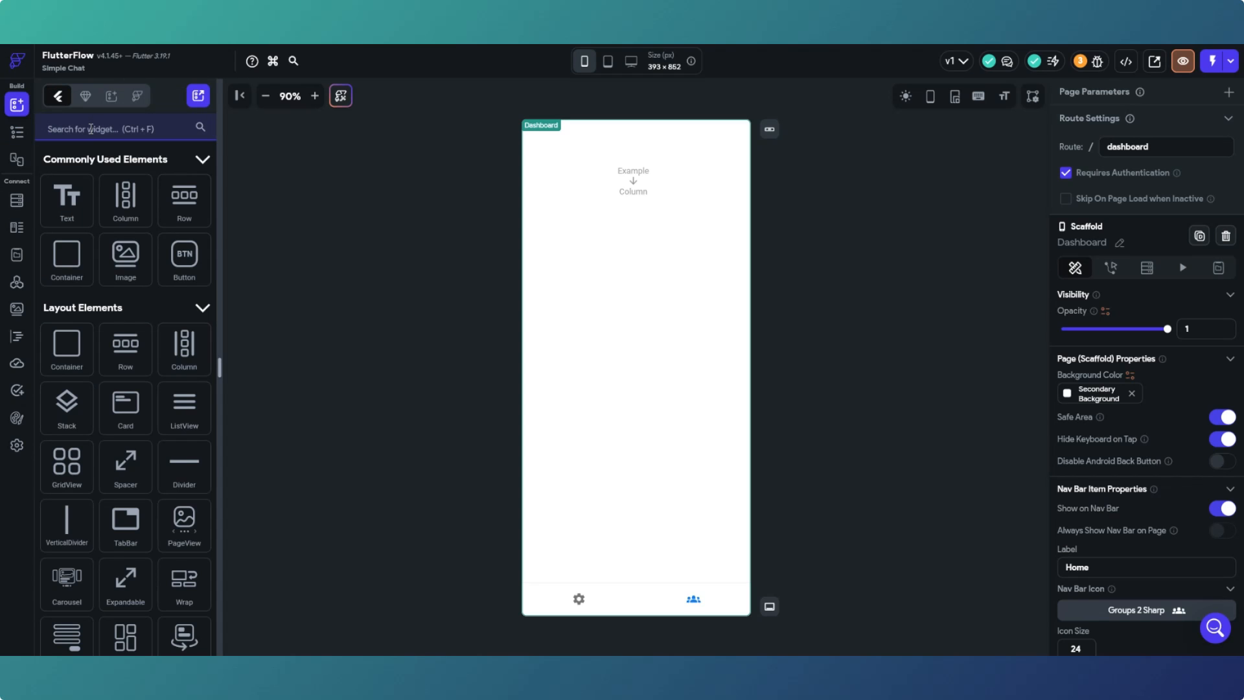
{"action": "type", "text": "app"}
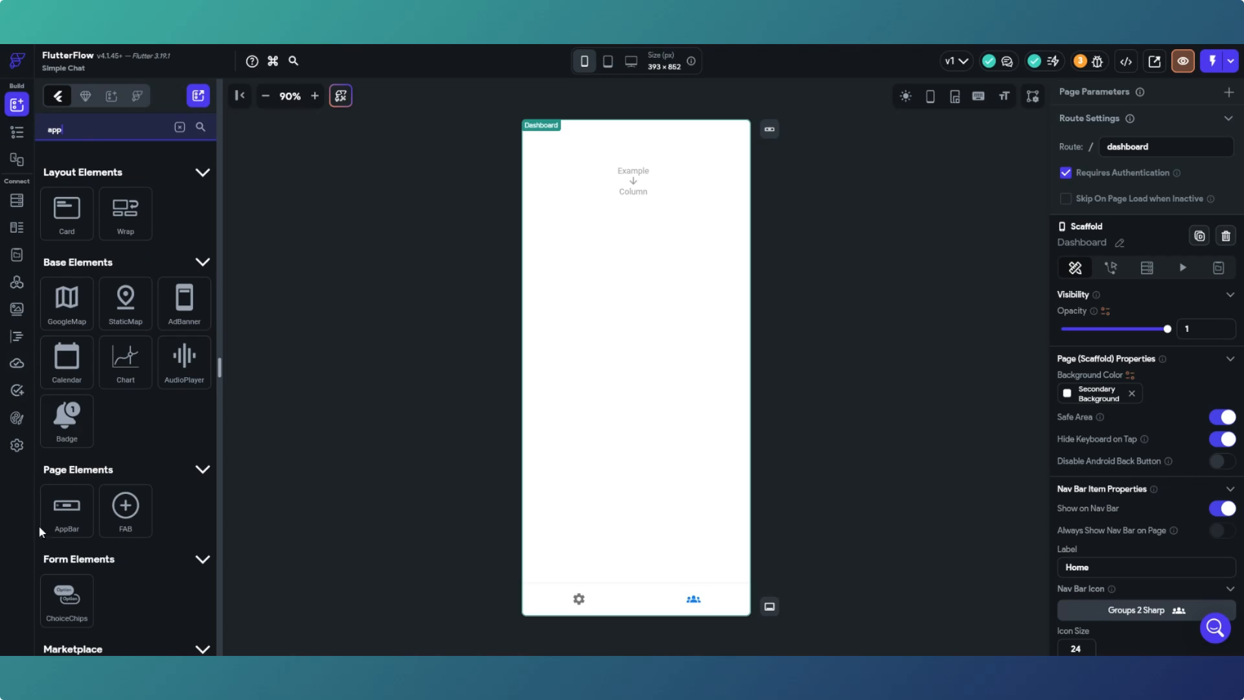
{"action": "left_click_drag", "start_coordinate": [44, 529], "coordinate": [589, 161]}
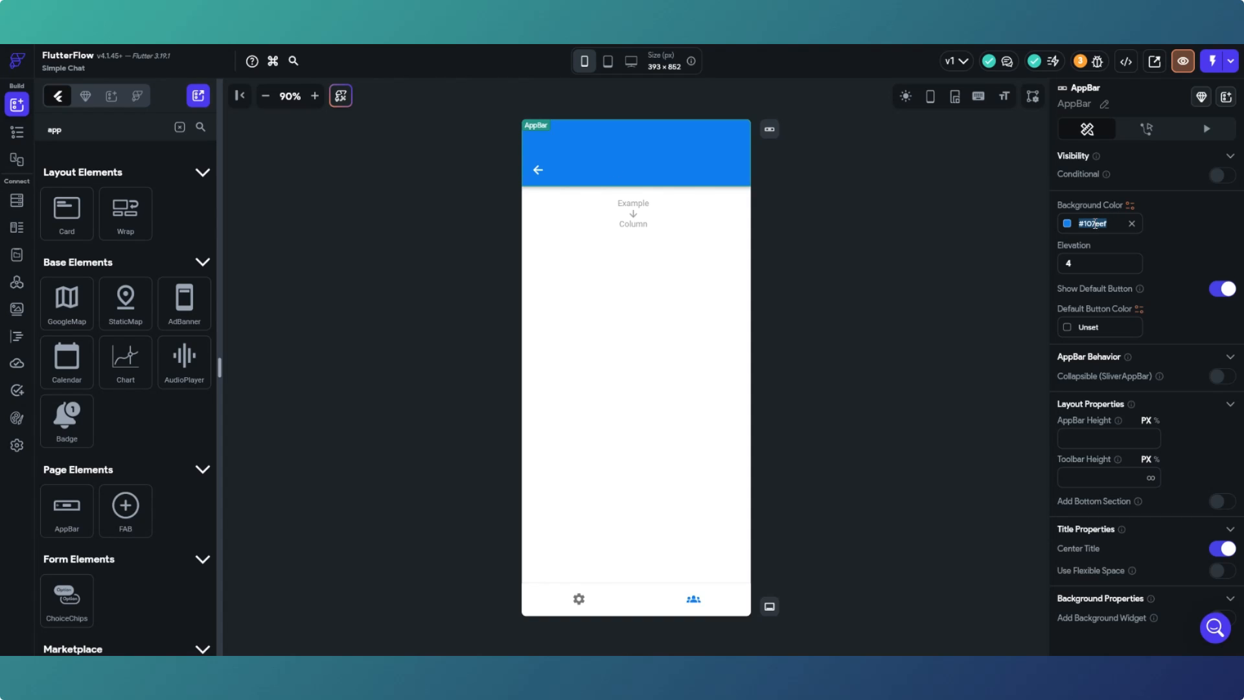
Set the AppBar's background colour to the Primary Background theme colour and its elevation to 0.
{"action": "left_click", "coordinate": [1068, 224]}
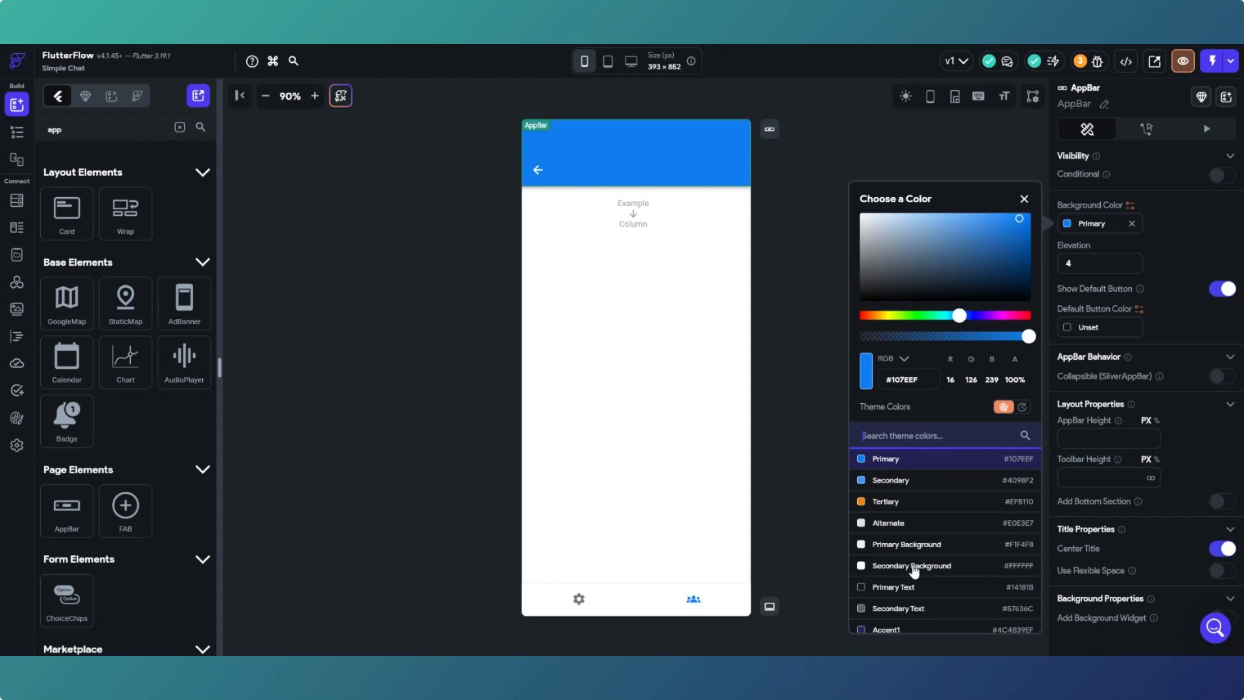
{"action": "left_click", "coordinate": [908, 546]}
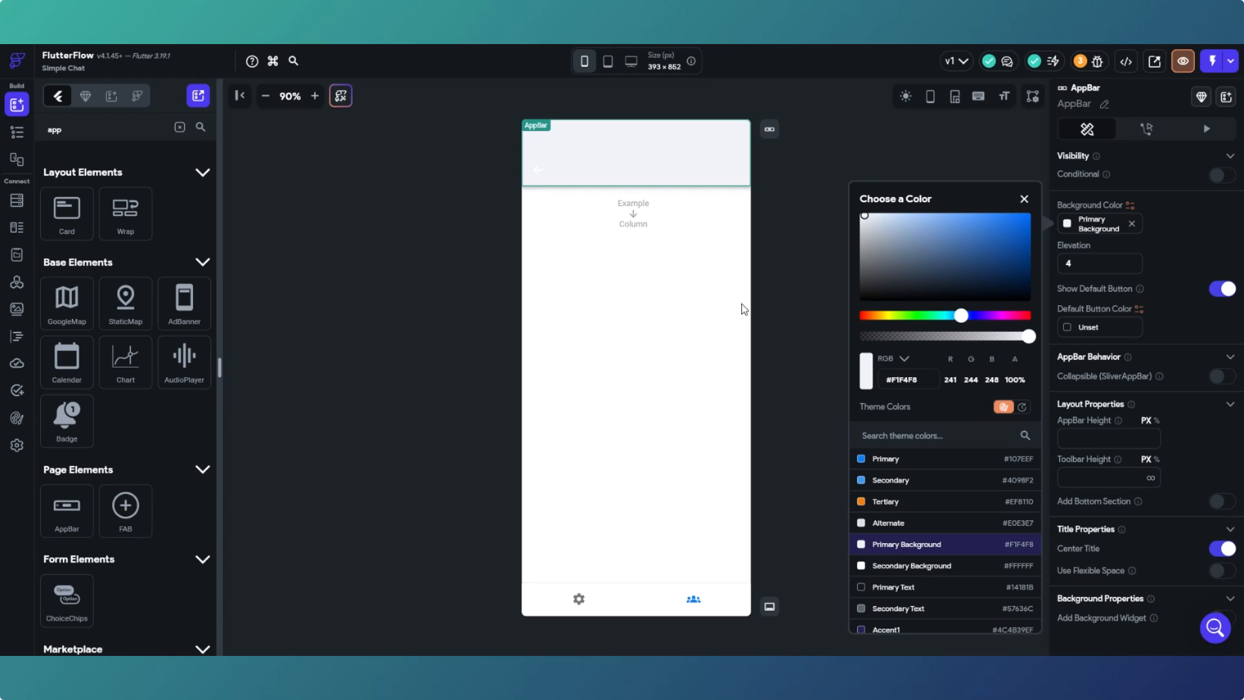
{"action": "left_click", "coordinate": [1068, 264]}
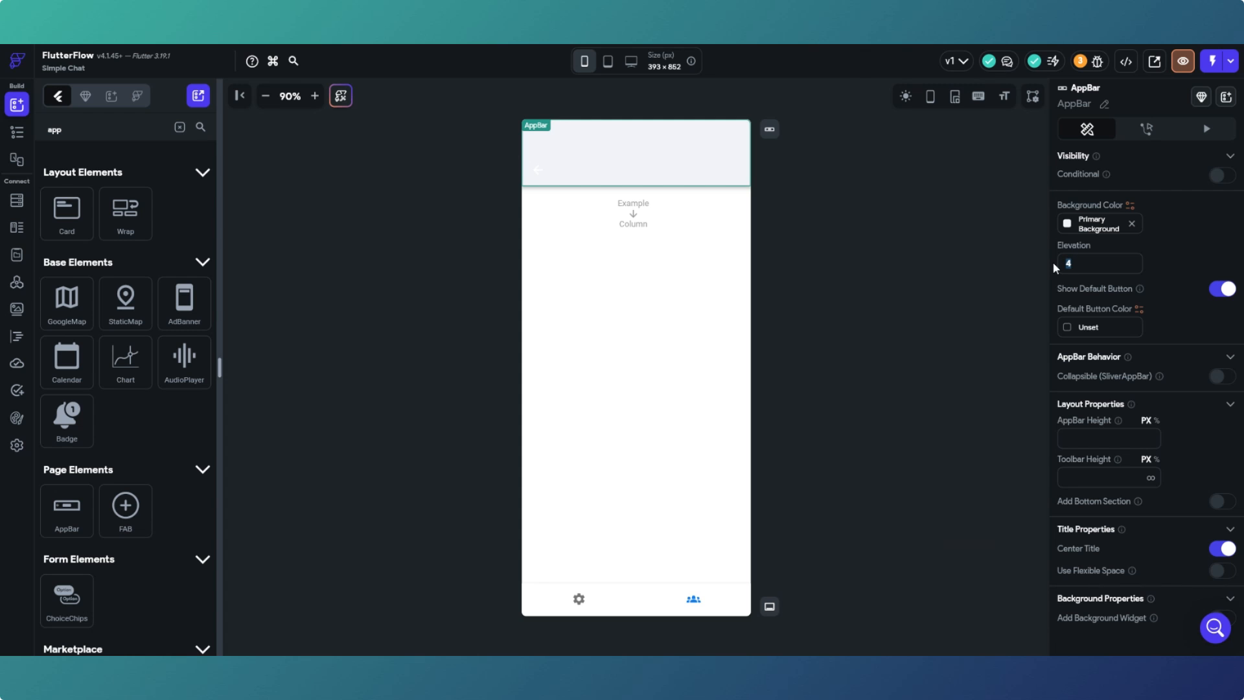
{"action": "left_click", "coordinate": [907, 308]}
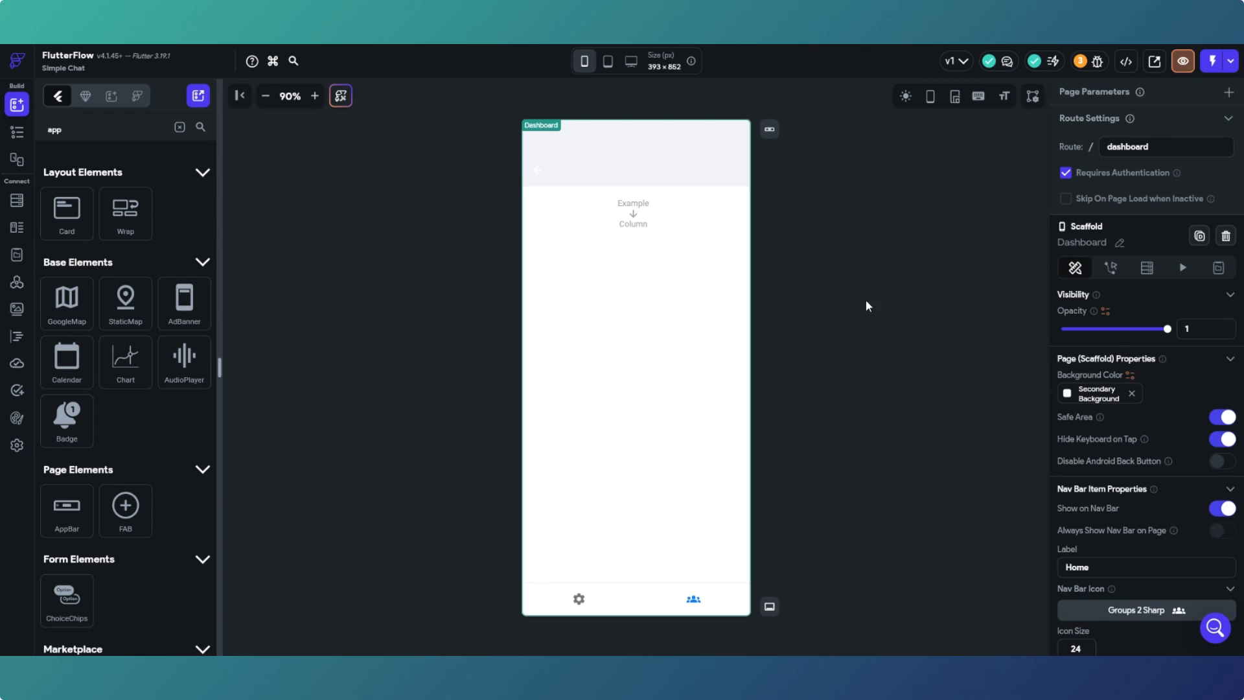
{"action": "left_click", "coordinate": [699, 152]}
{"action": "left_click", "coordinate": [819, 277]}
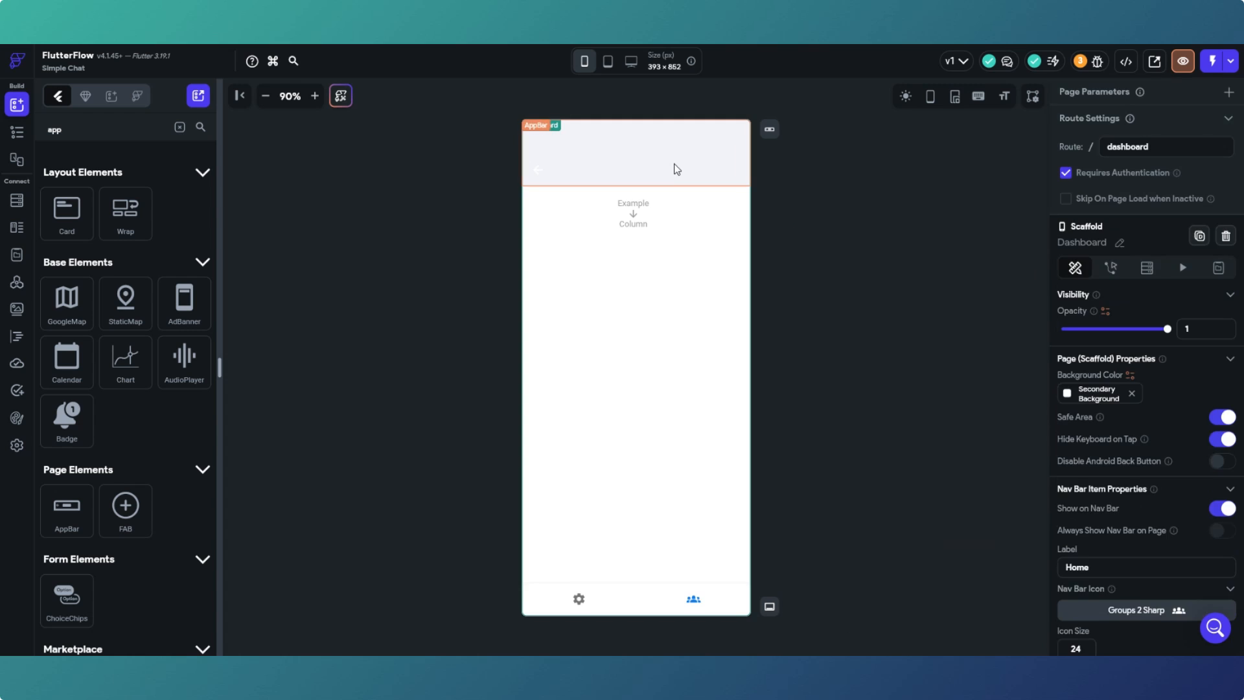
Add a Text widget as the title of the Dashboard AppBar and set its font size to 18.
{"action": "left_click", "coordinate": [726, 170]}
{"action": "left_click", "coordinate": [17, 132]}
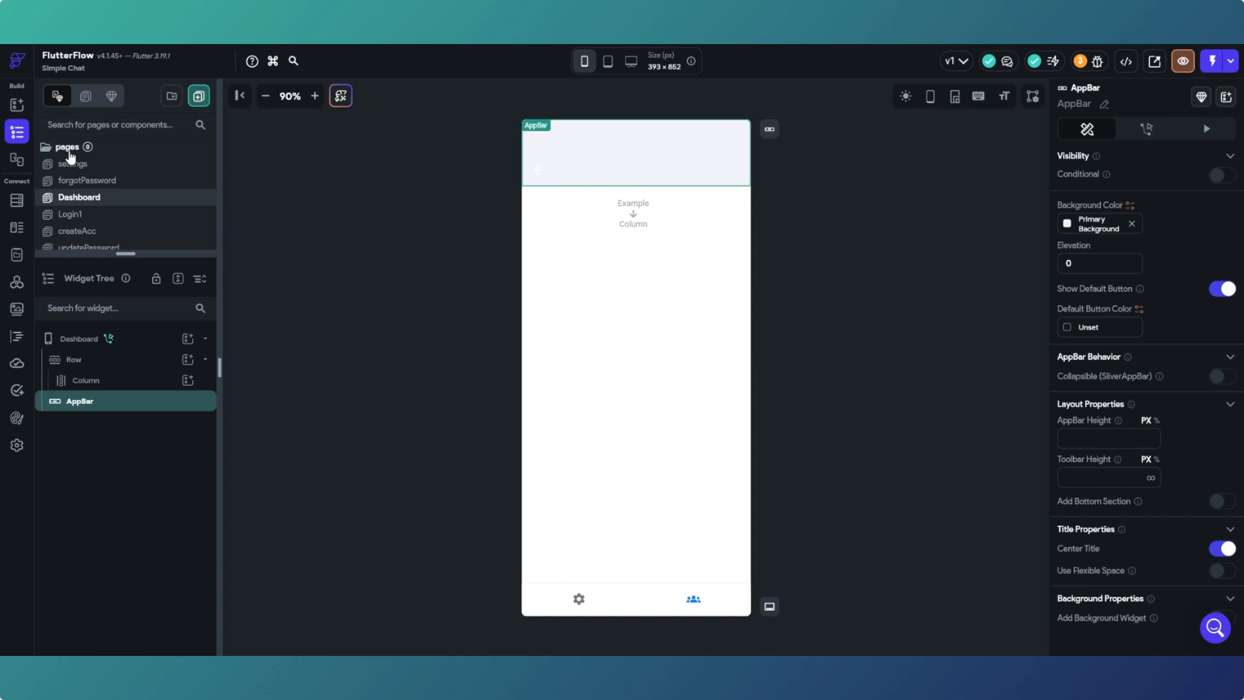
{"action": "left_click", "coordinate": [17, 104]}
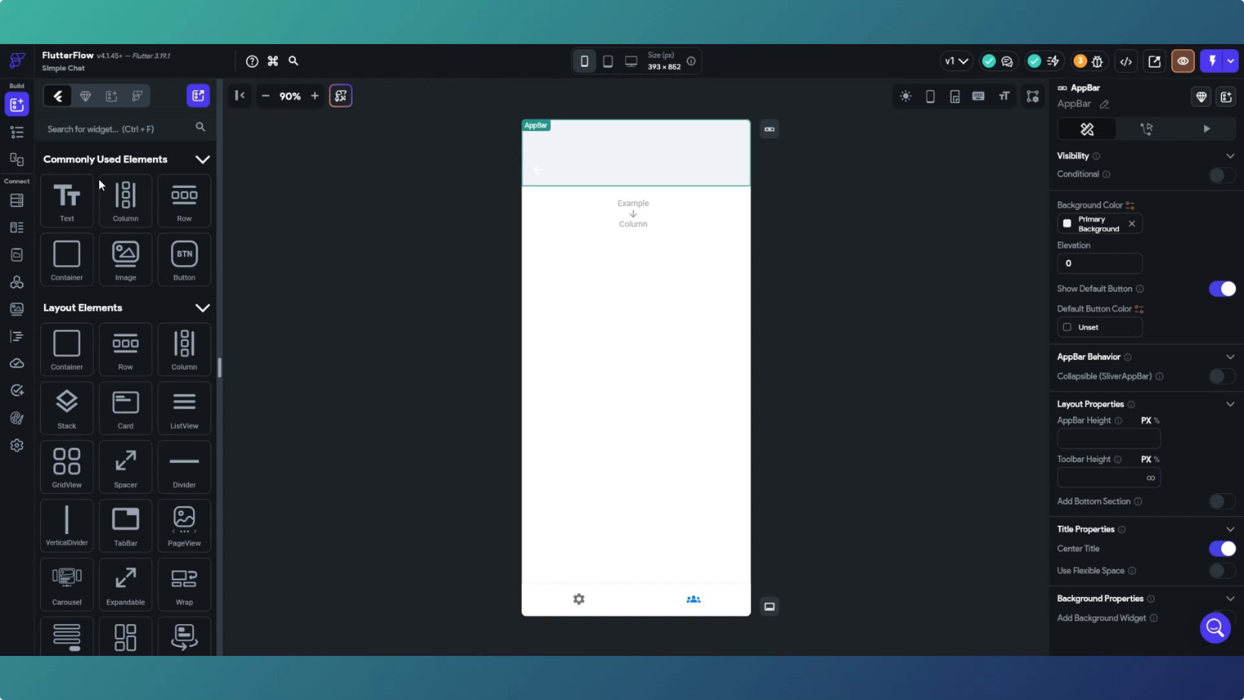
{"action": "left_click_drag", "start_coordinate": [78, 203], "coordinate": [660, 188]}
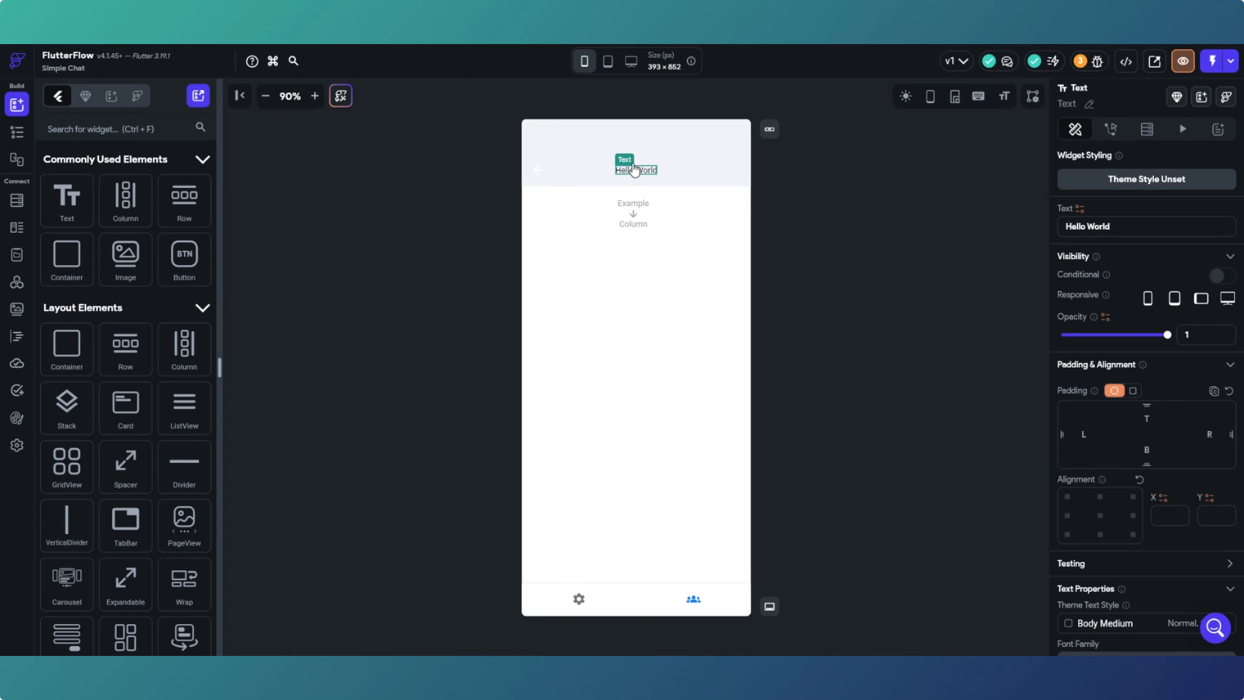
{"action": "scroll", "coordinate": [1131, 519], "scroll_direction": "down", "scroll_amount": 4}
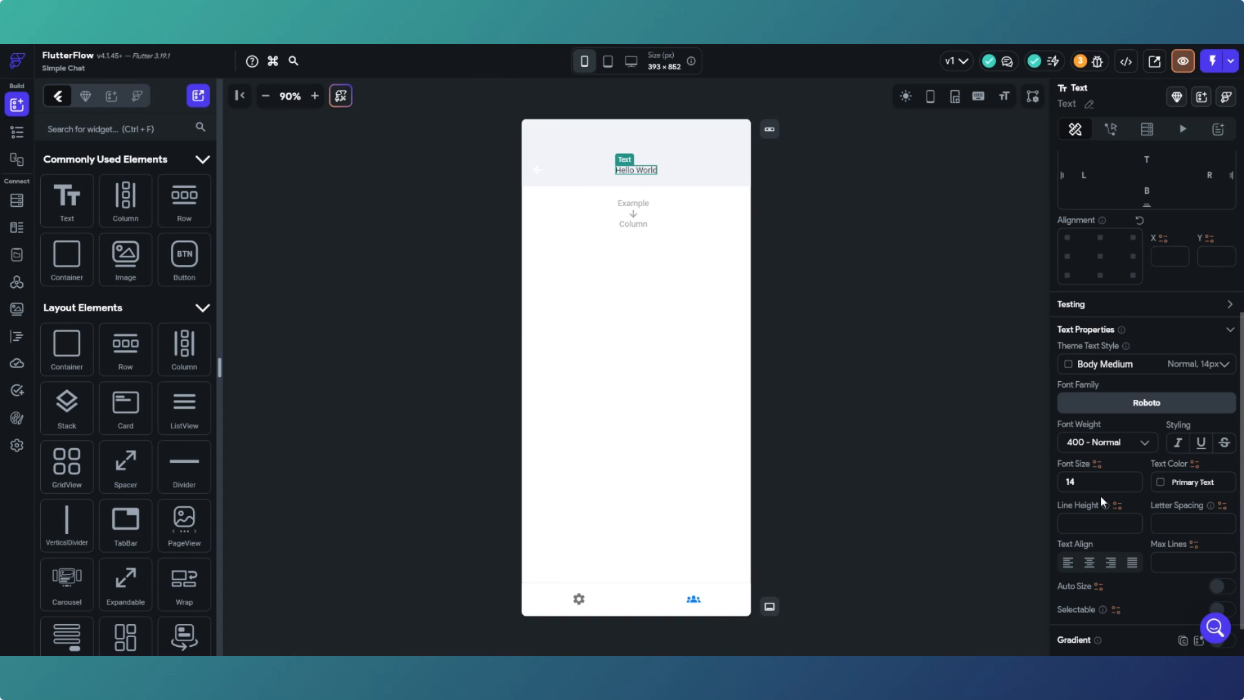
{"action": "left_click", "coordinate": [1060, 481]}
{"action": "type", "text": "18"}
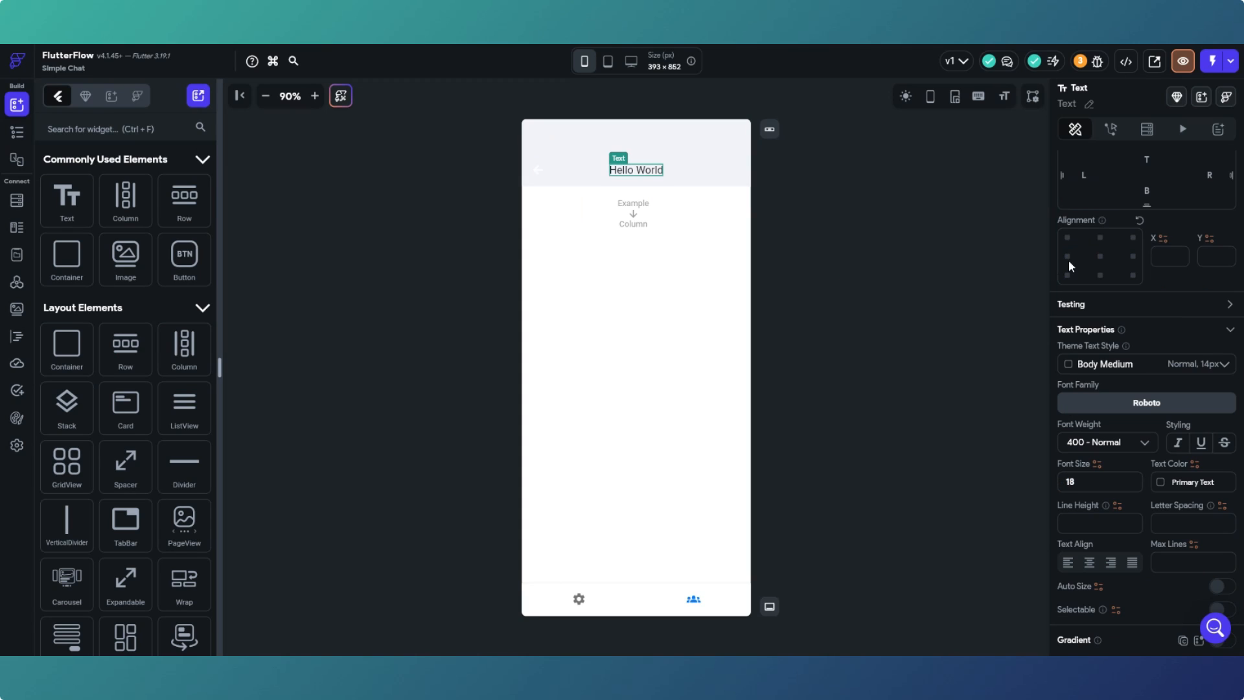
Change the AppBar title text to "Chats".
{"action": "scroll", "coordinate": [1068, 259], "scroll_direction": "up", "scroll_amount": 4}
{"action": "left_click_drag", "start_coordinate": [1112, 227], "coordinate": [1083, 227]}
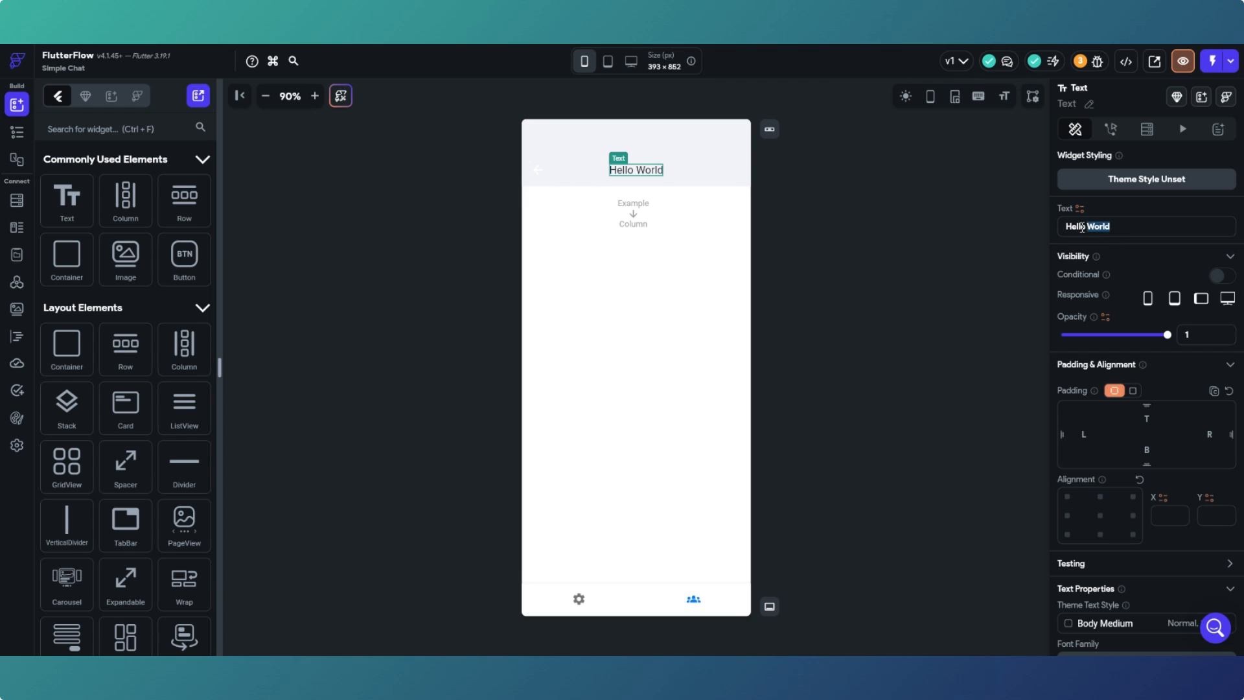
{"action": "type", "text": "Chats"}
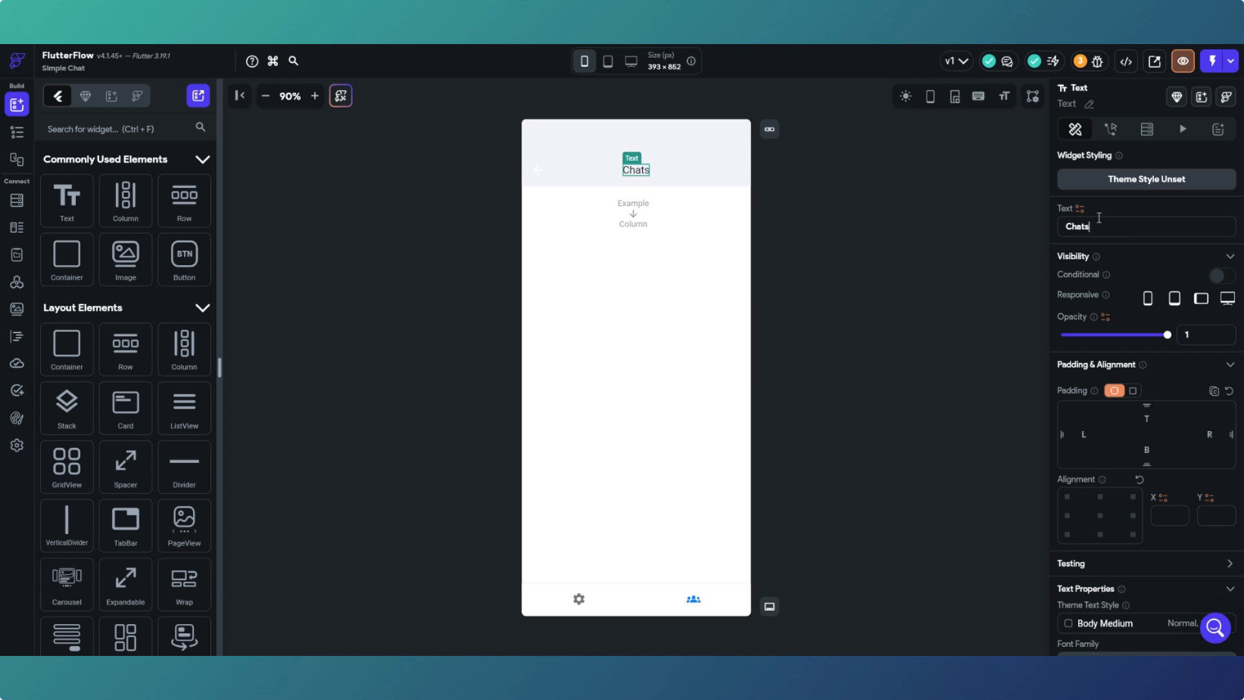
{"action": "left_click_drag", "start_coordinate": [1101, 230], "coordinate": [1069, 235]}
{"action": "left_click", "coordinate": [950, 311]}
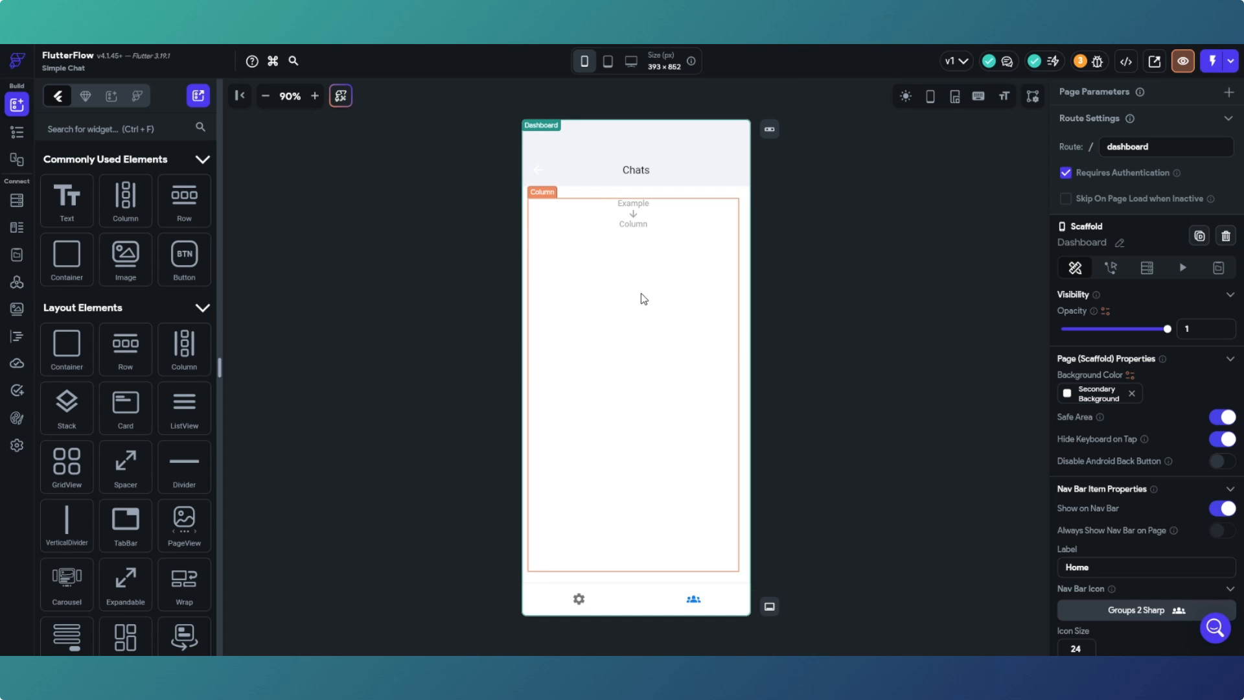
Add a ListView, found by searching for "listview", inside the Dashboard page's Column.
{"action": "left_click", "coordinate": [640, 350]}
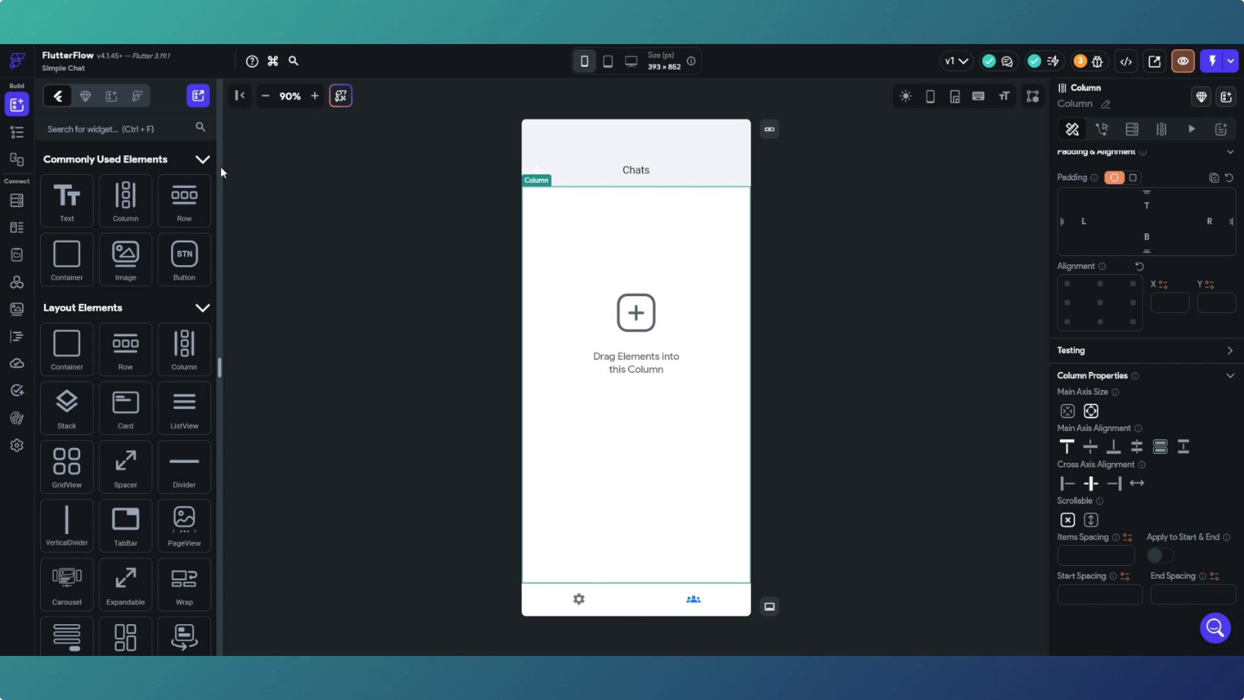
{"action": "left_click_drag", "start_coordinate": [184, 198], "coordinate": [393, 227]}
{"action": "left_click", "coordinate": [109, 130]}
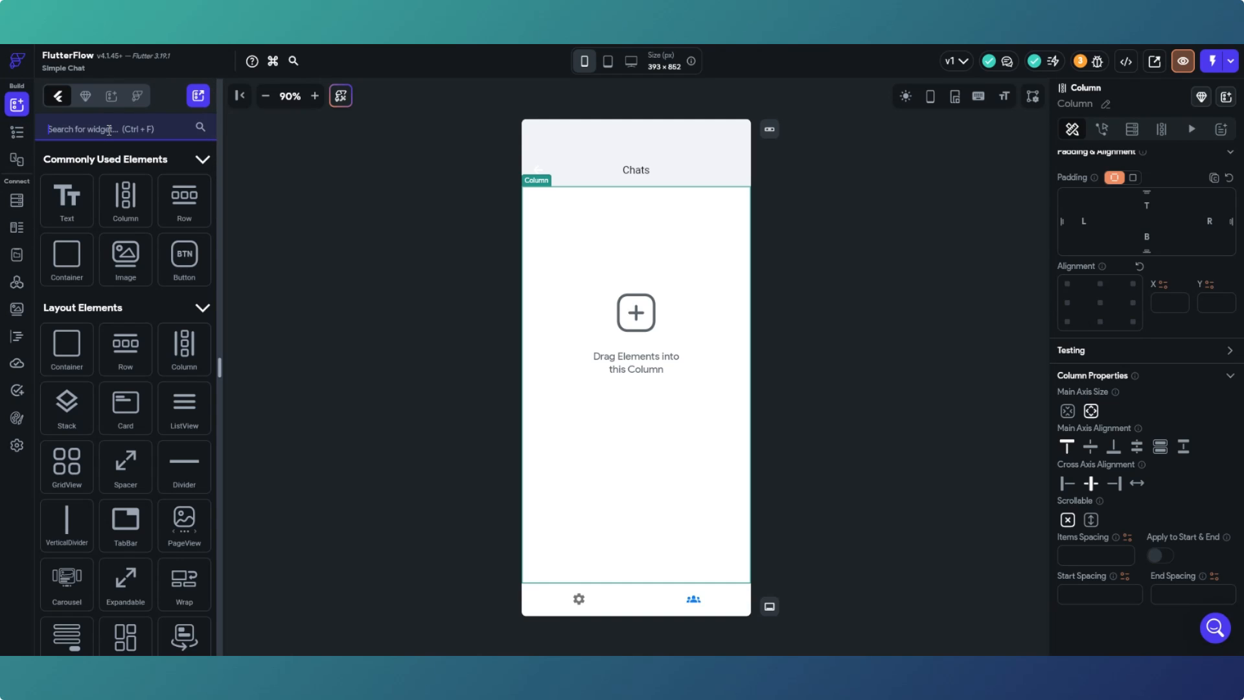
{"action": "type", "text": "listview"}
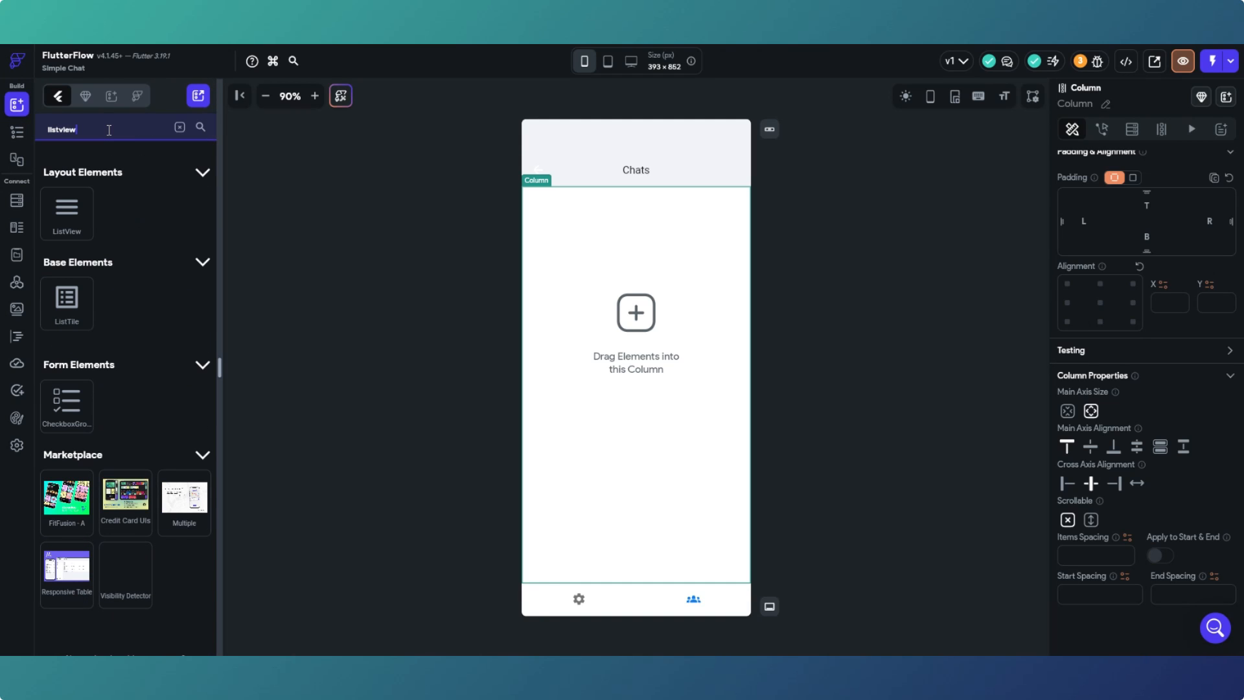
{"action": "left_click_drag", "start_coordinate": [81, 234], "coordinate": [547, 293]}
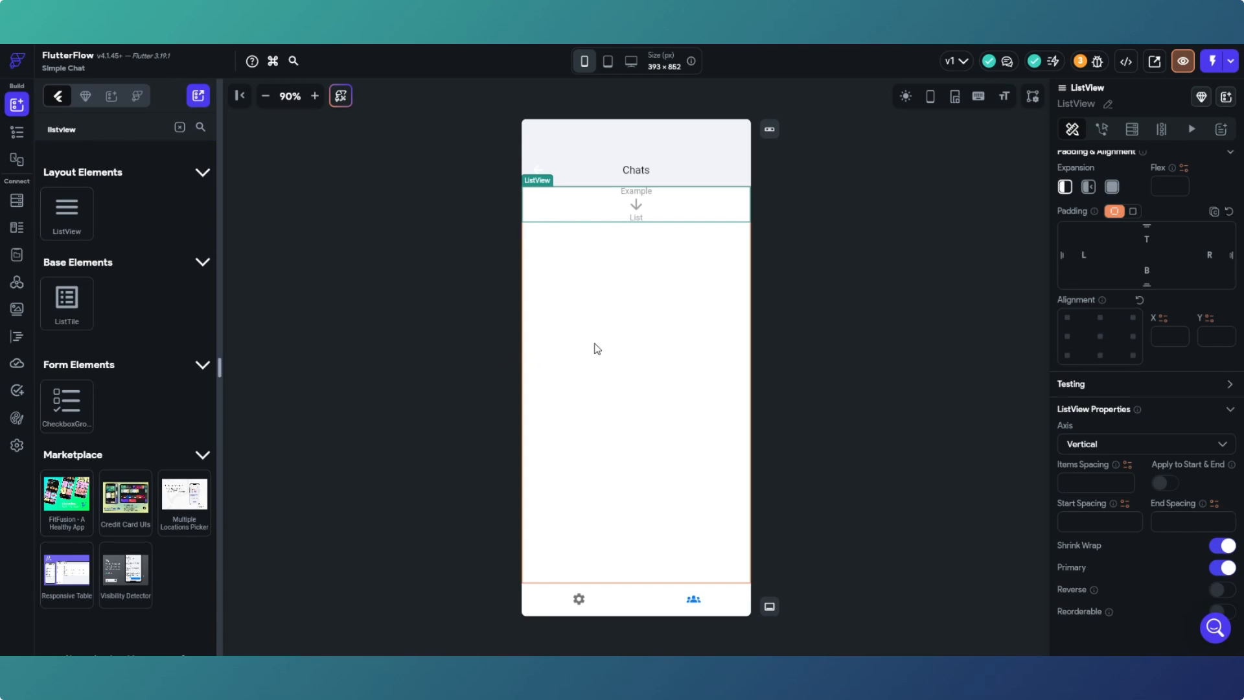
Add a Row inside the ListView and place a Container in that Row.
{"action": "left_click", "coordinate": [16, 131]}
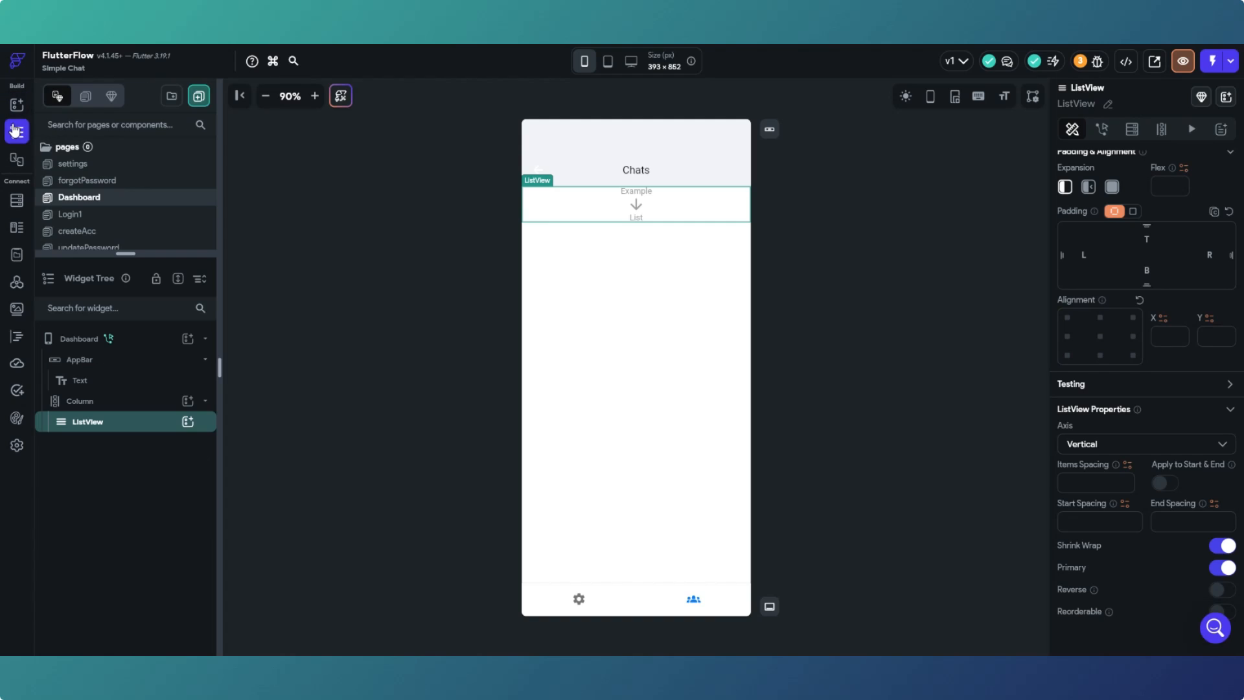
{"action": "left_click", "coordinate": [17, 105]}
{"action": "left_click_drag", "start_coordinate": [184, 201], "coordinate": [595, 214]}
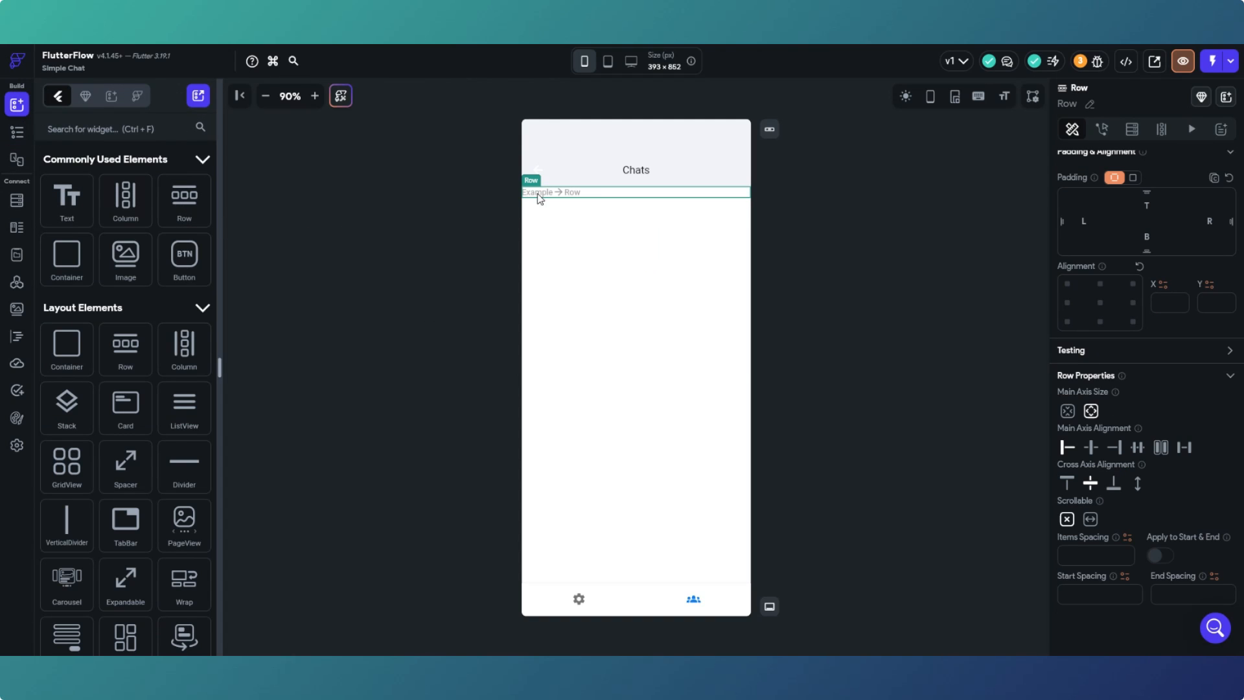
{"action": "left_click_drag", "start_coordinate": [79, 265], "coordinate": [550, 201]}
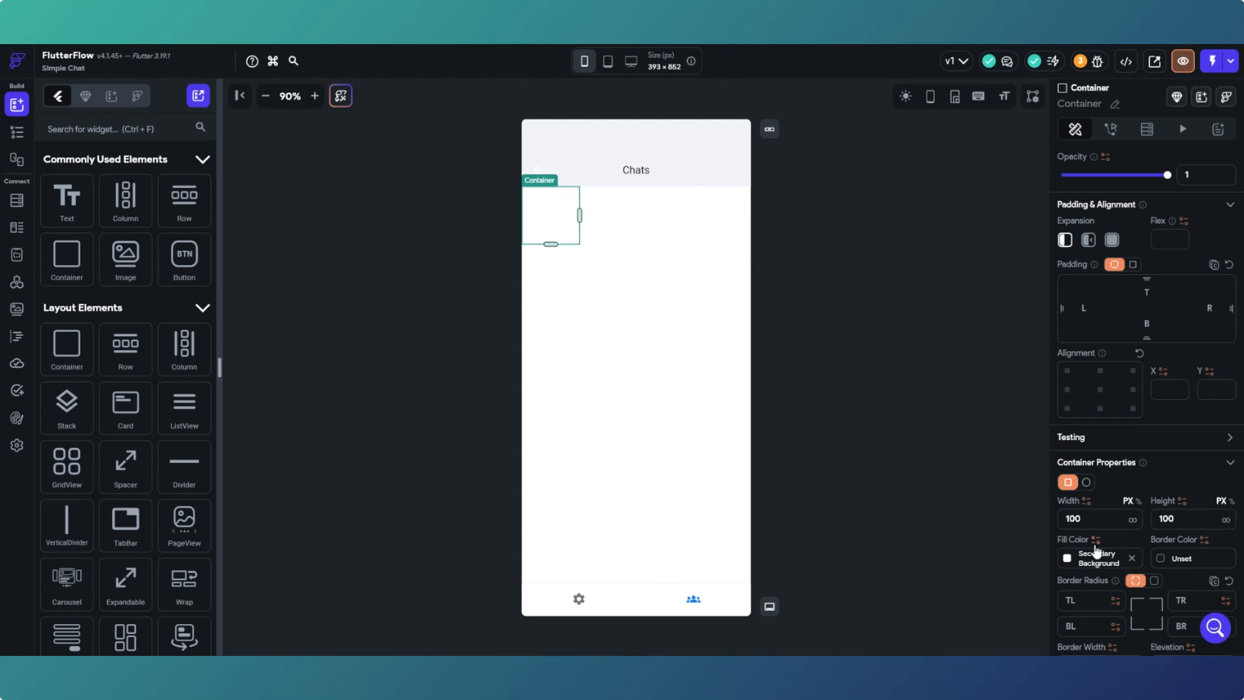
Set the Container's width to 60 percent.
{"action": "left_click", "coordinate": [1138, 501]}
{"action": "left_click", "coordinate": [1100, 518]}
{"action": "type", "text": "60"}
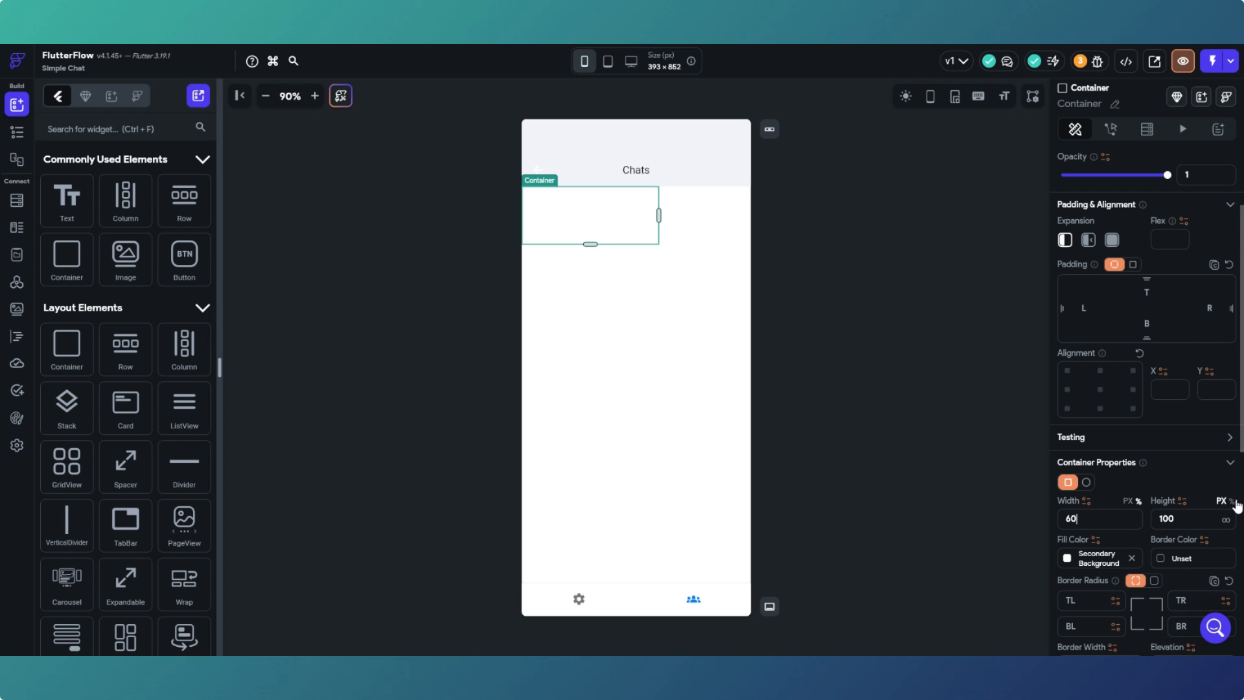
Set the Container's elevation to 3 and give all its corners a border radius of 8.
{"action": "scroll", "coordinate": [1227, 510], "scroll_direction": "down", "scroll_amount": 3}
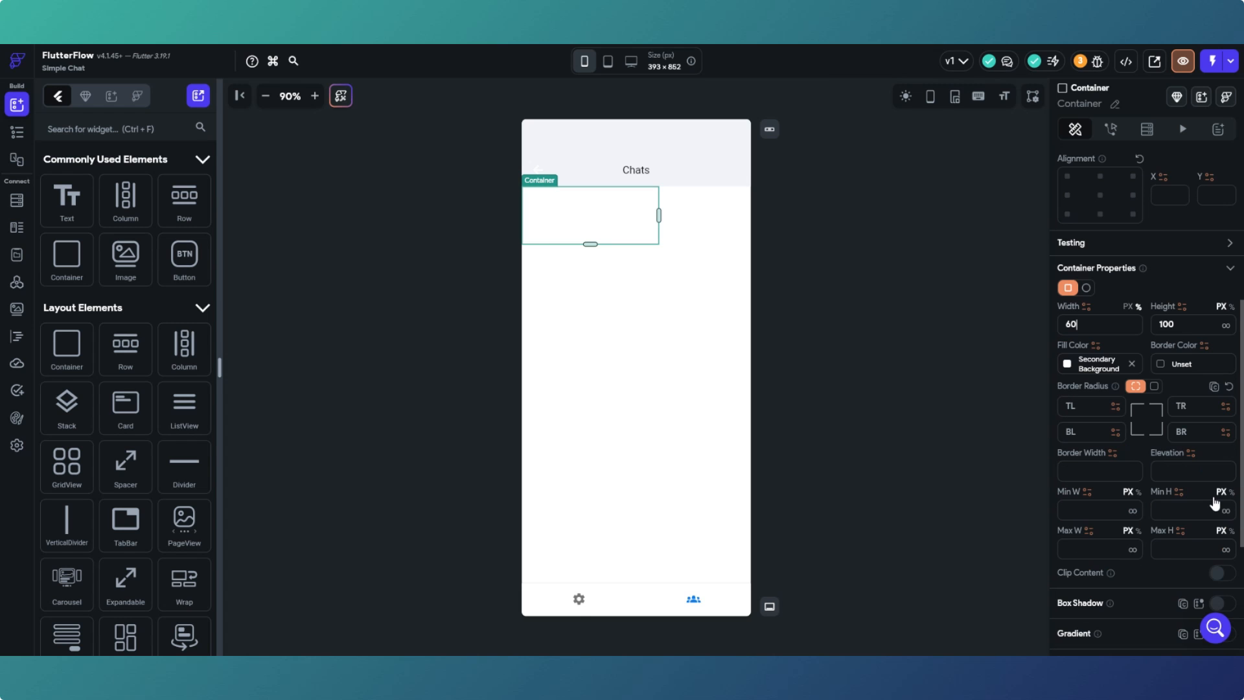
{"action": "left_click", "coordinate": [1195, 473]}
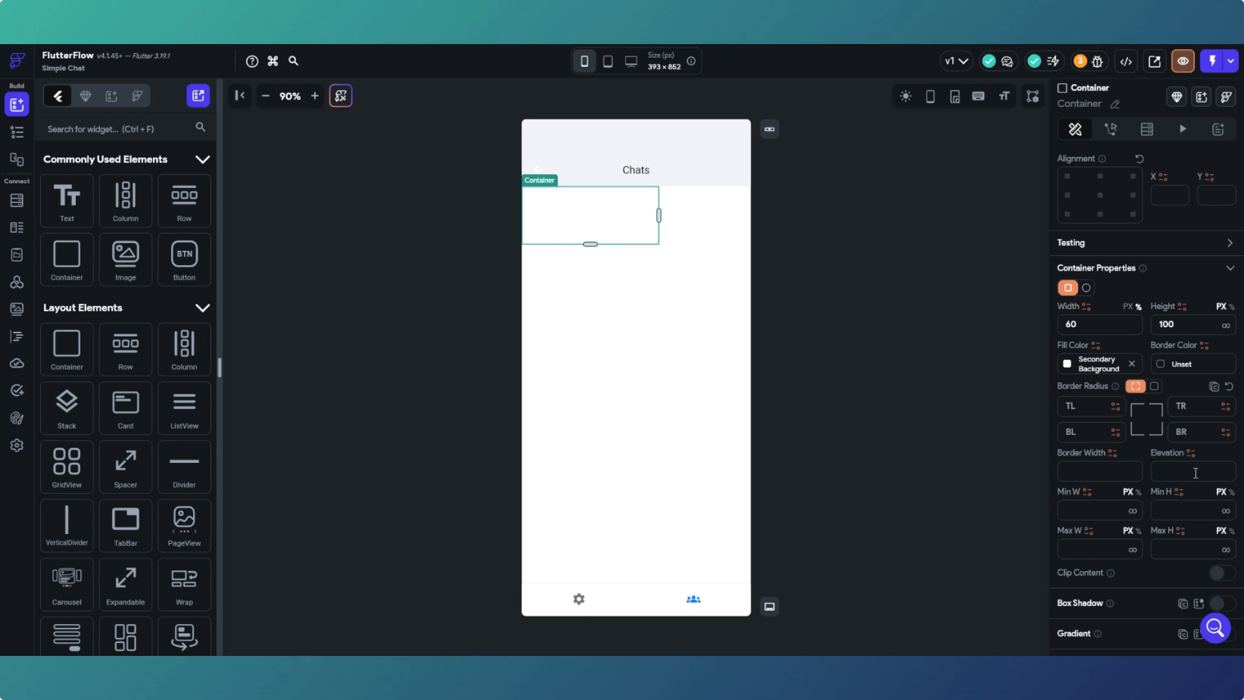
{"action": "type", "text": "3"}
{"action": "left_click", "coordinate": [1153, 389]}
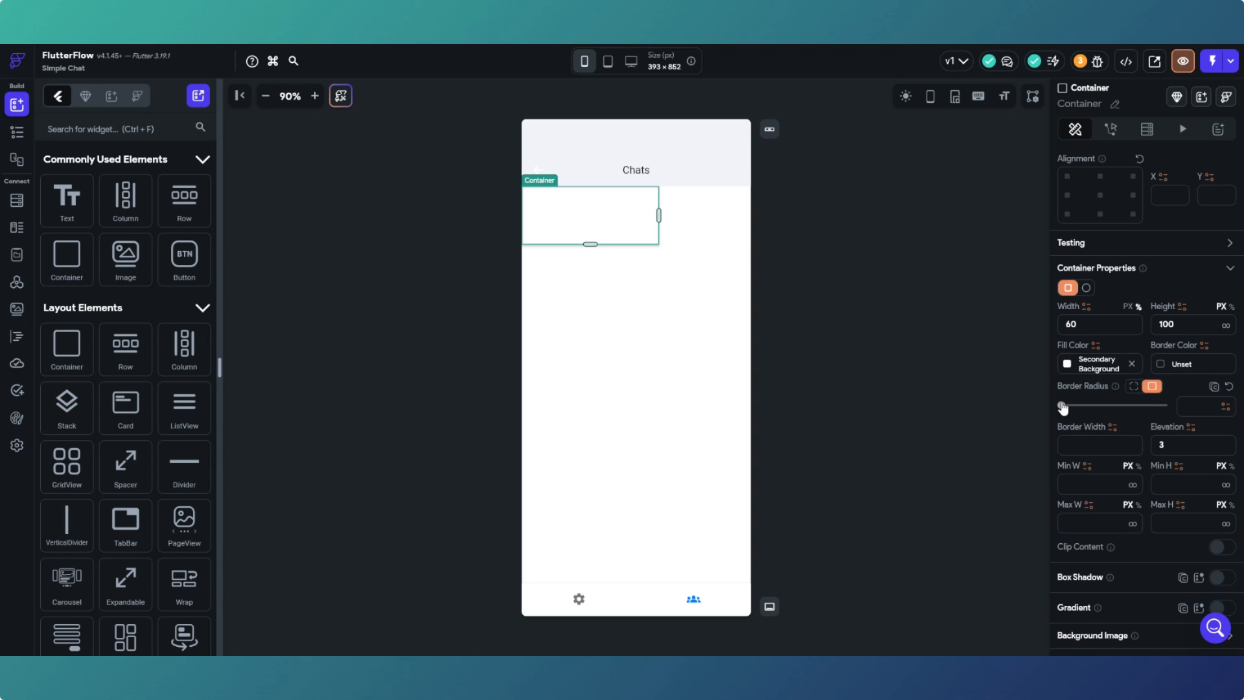
{"action": "left_click_drag", "start_coordinate": [1063, 406], "coordinate": [1101, 409]}
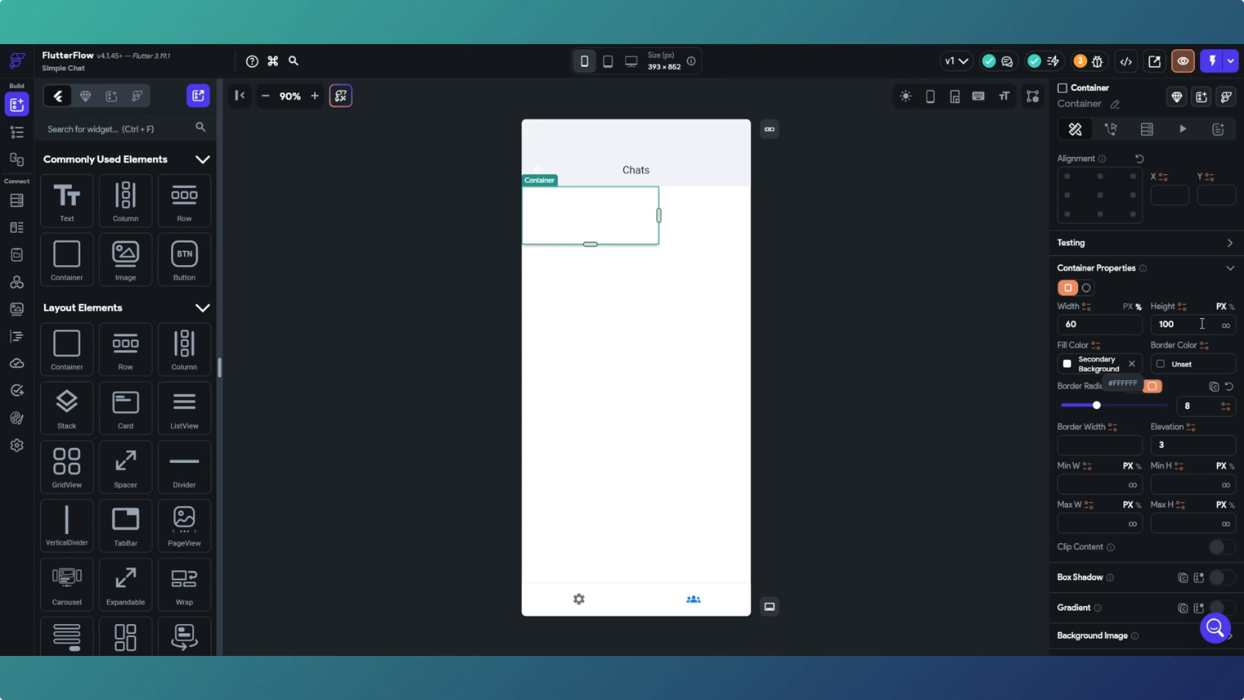
Set the Container's minimum height to 50 px and clear its fixed height.
{"action": "left_click", "coordinate": [1178, 482]}
{"action": "type", "text": "50"}
{"action": "left_click_drag", "start_coordinate": [1215, 317], "coordinate": [1151, 335]}
{"action": "key", "text": "BackSpace"}
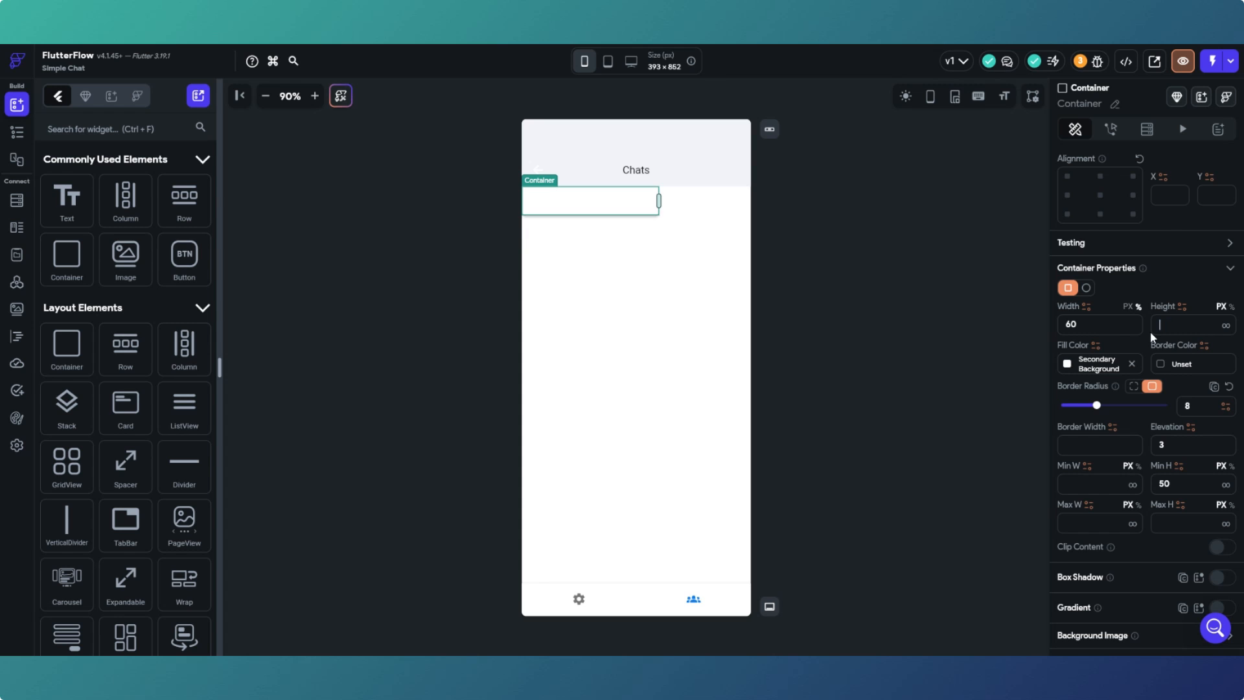
{"action": "left_click", "coordinate": [948, 363]}
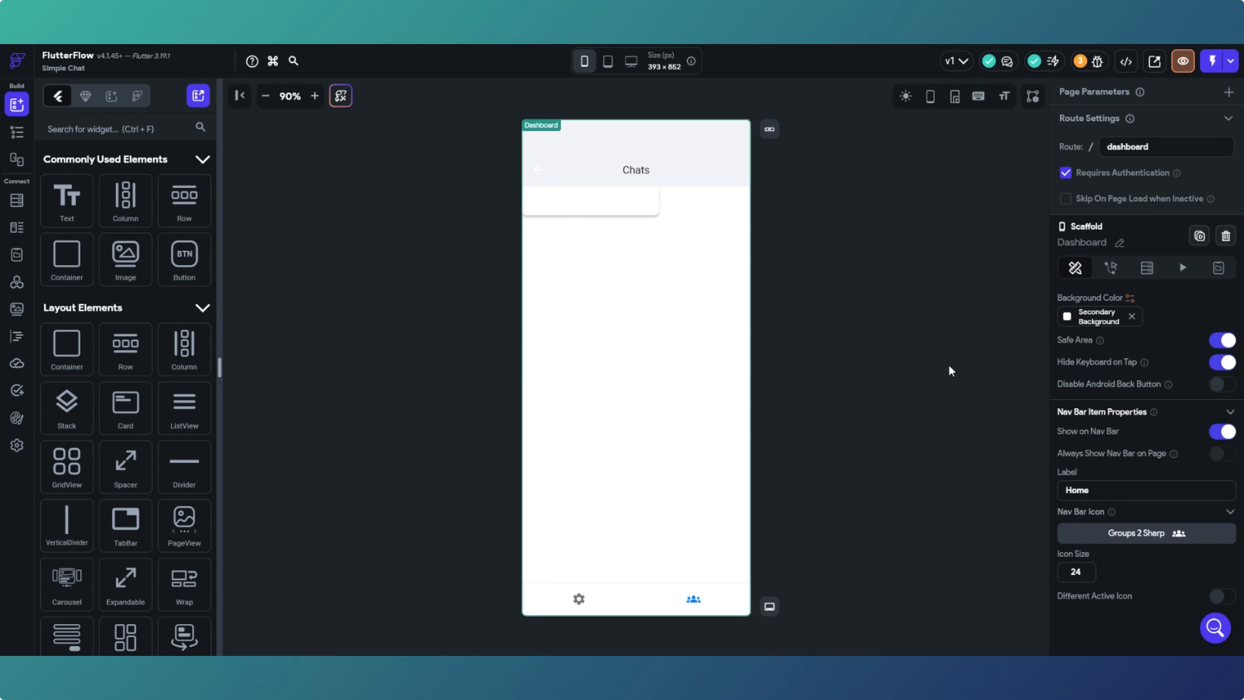
Increase the Container's minimum height to 100 px.
{"action": "left_click", "coordinate": [574, 204]}
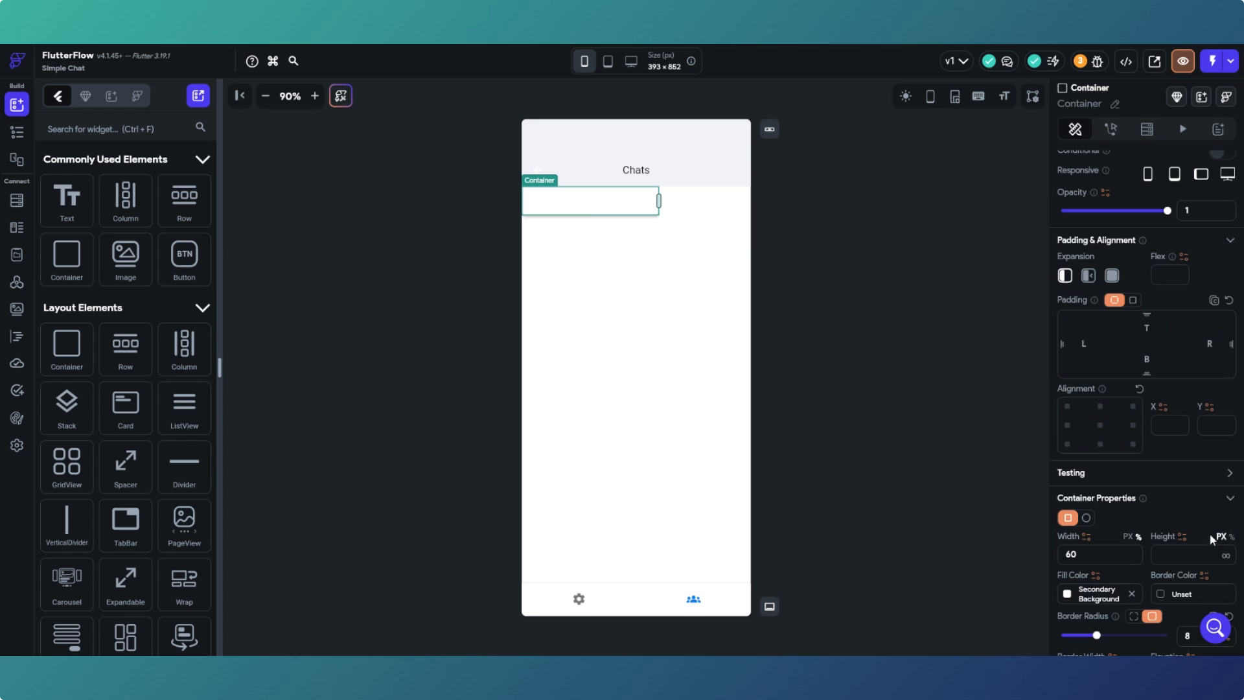
{"action": "scroll", "coordinate": [1196, 570], "scroll_direction": "down", "scroll_amount": 1}
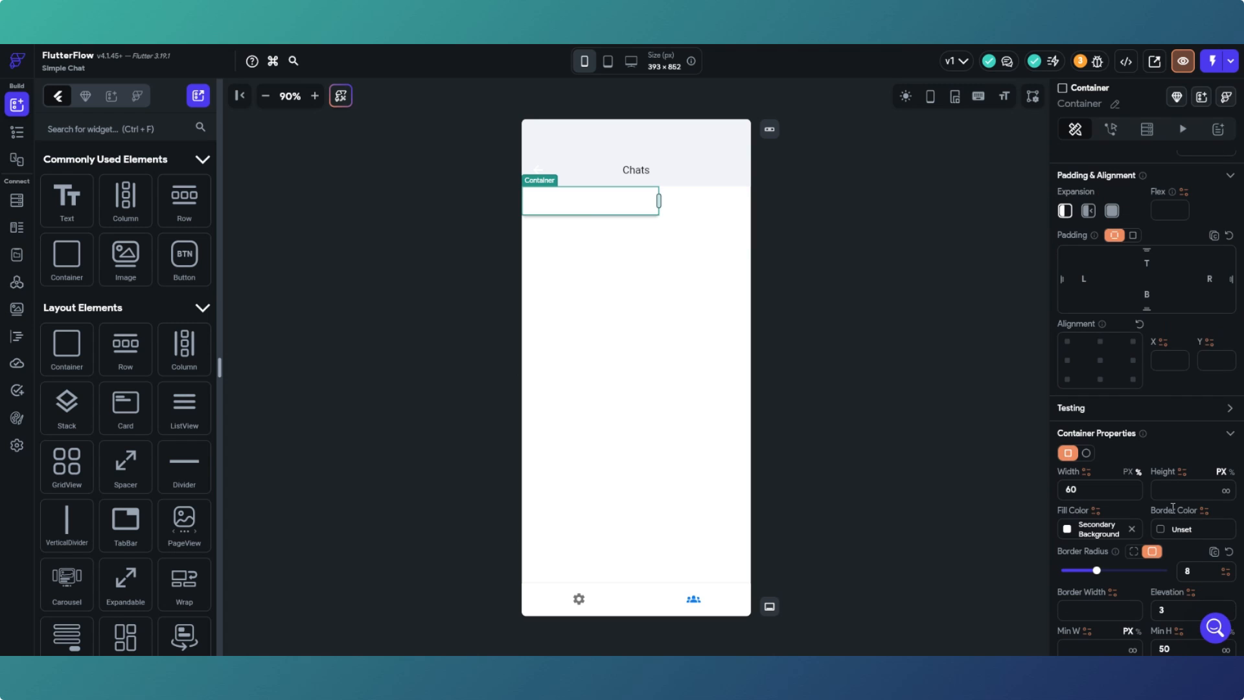
{"action": "scroll", "coordinate": [1186, 520], "scroll_direction": "down", "scroll_amount": 2}
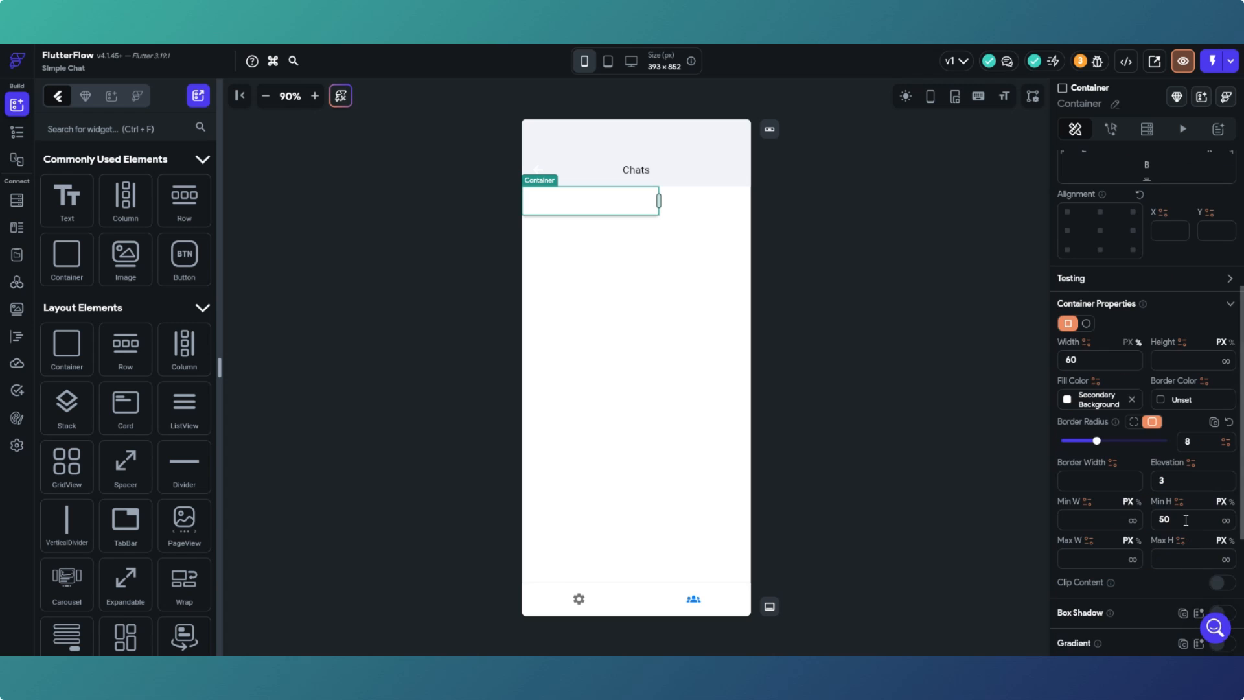
{"action": "left_click", "coordinate": [1186, 520]}
{"action": "key", "text": "BackSpace"}
{"action": "key", "text": "BackSpace"}
{"action": "type", "text": "100"}
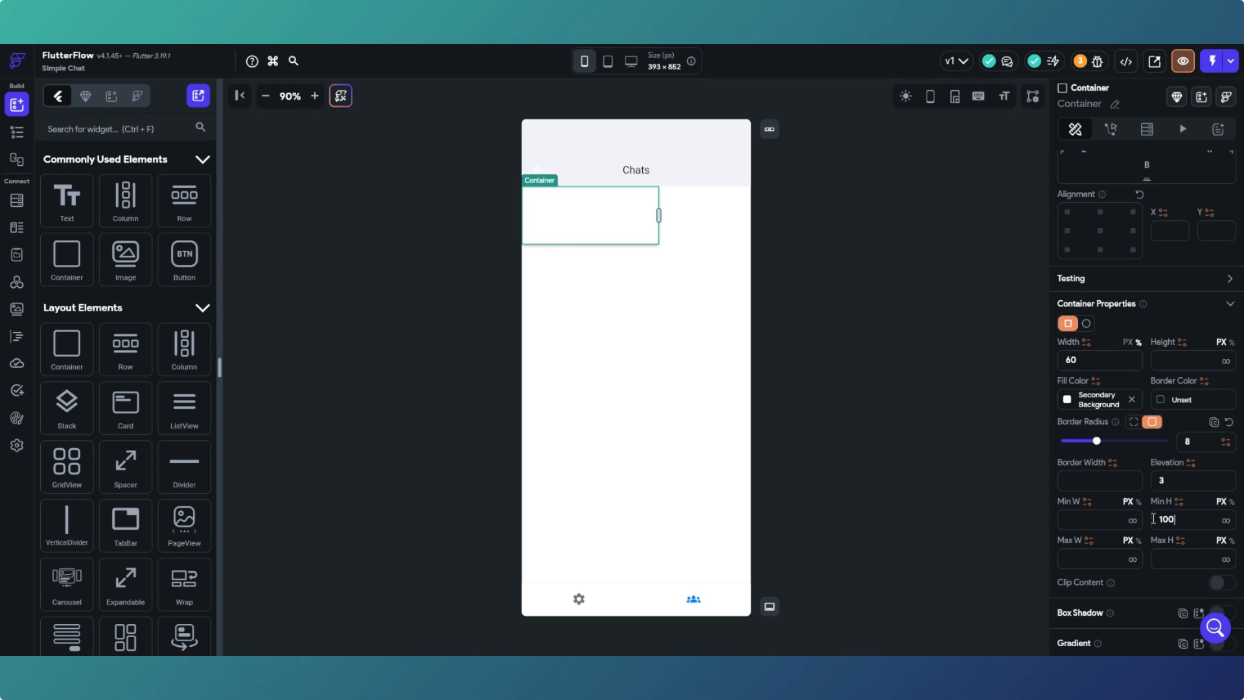
{"action": "left_click", "coordinate": [672, 264]}
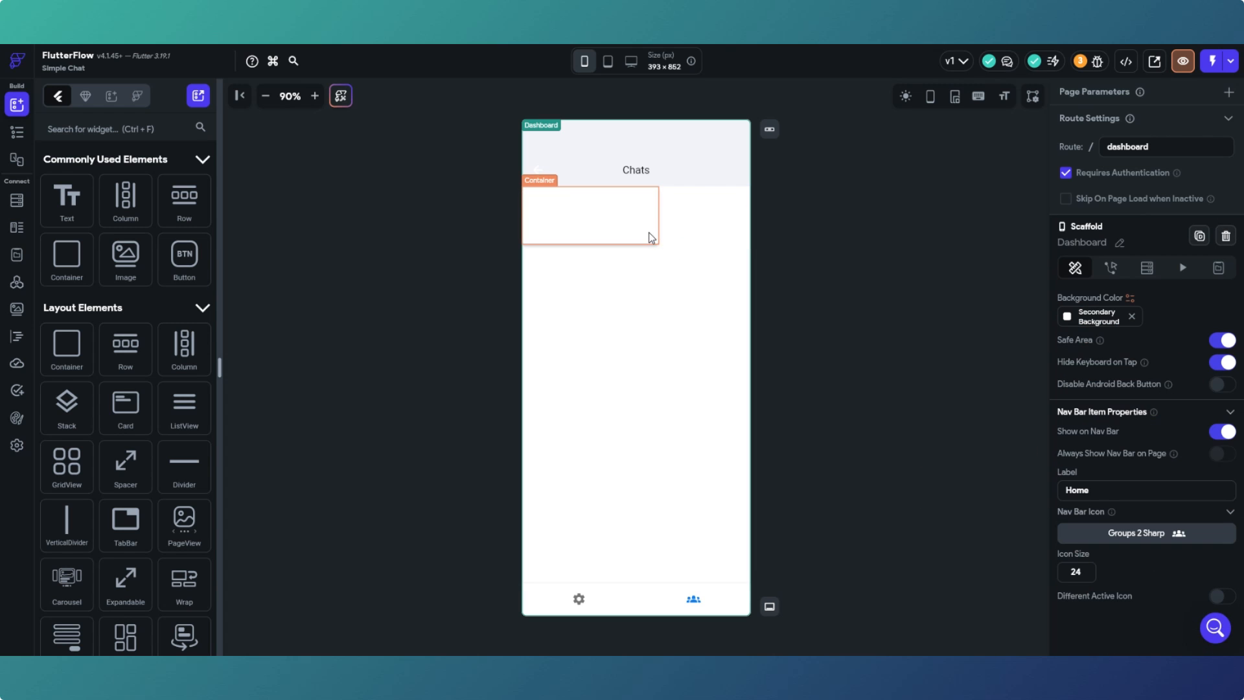
{"action": "left_click", "coordinate": [651, 237]}
{"action": "scroll", "coordinate": [1092, 415], "scroll_direction": "down", "scroll_amount": 3}
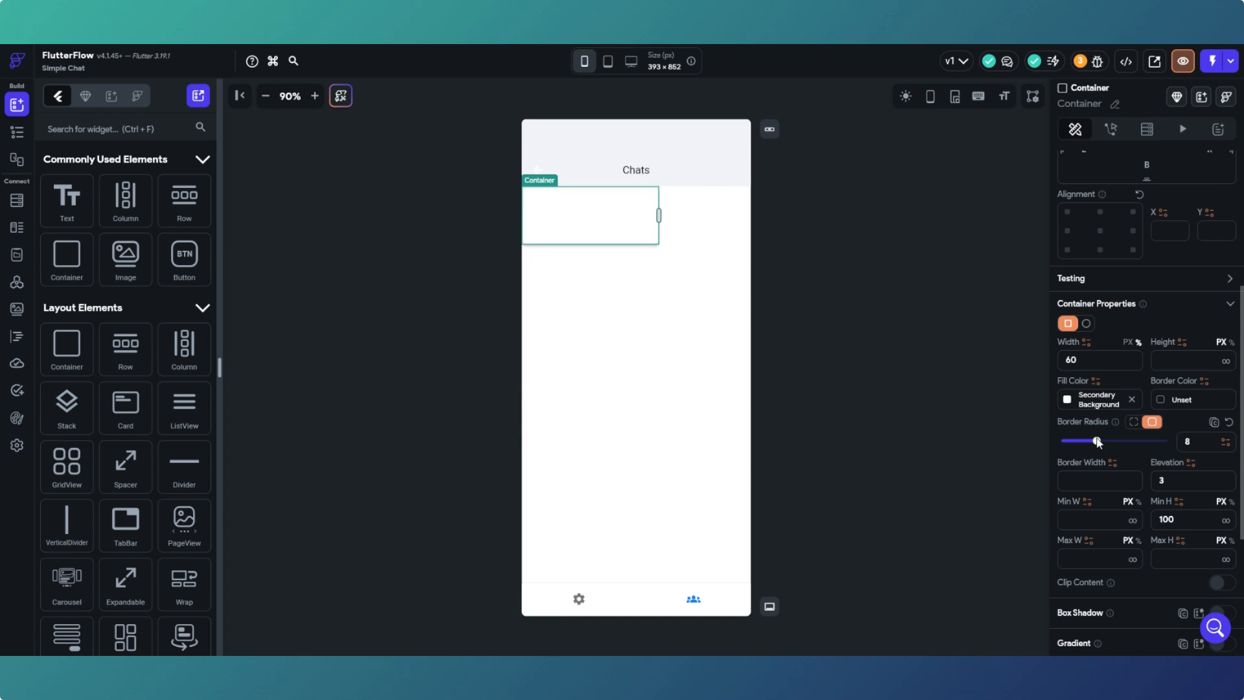
{"action": "scroll", "coordinate": [1099, 544], "scroll_direction": "down", "scroll_amount": 1}
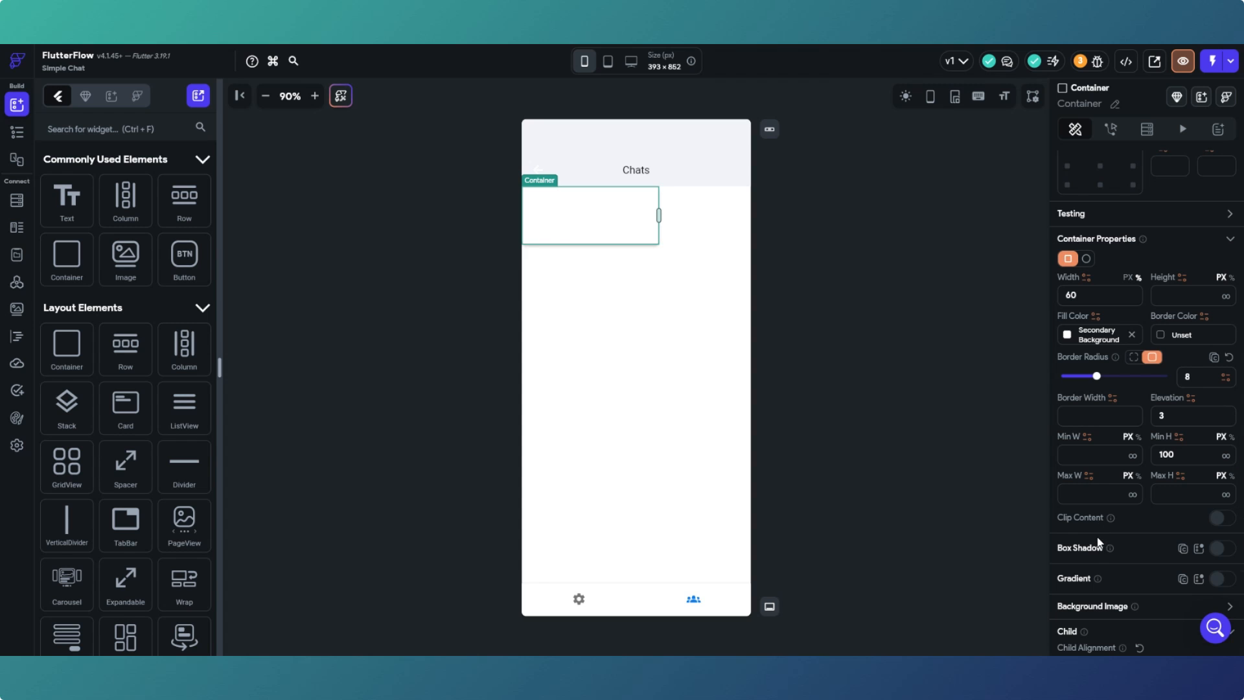
{"action": "left_click", "coordinate": [687, 235]}
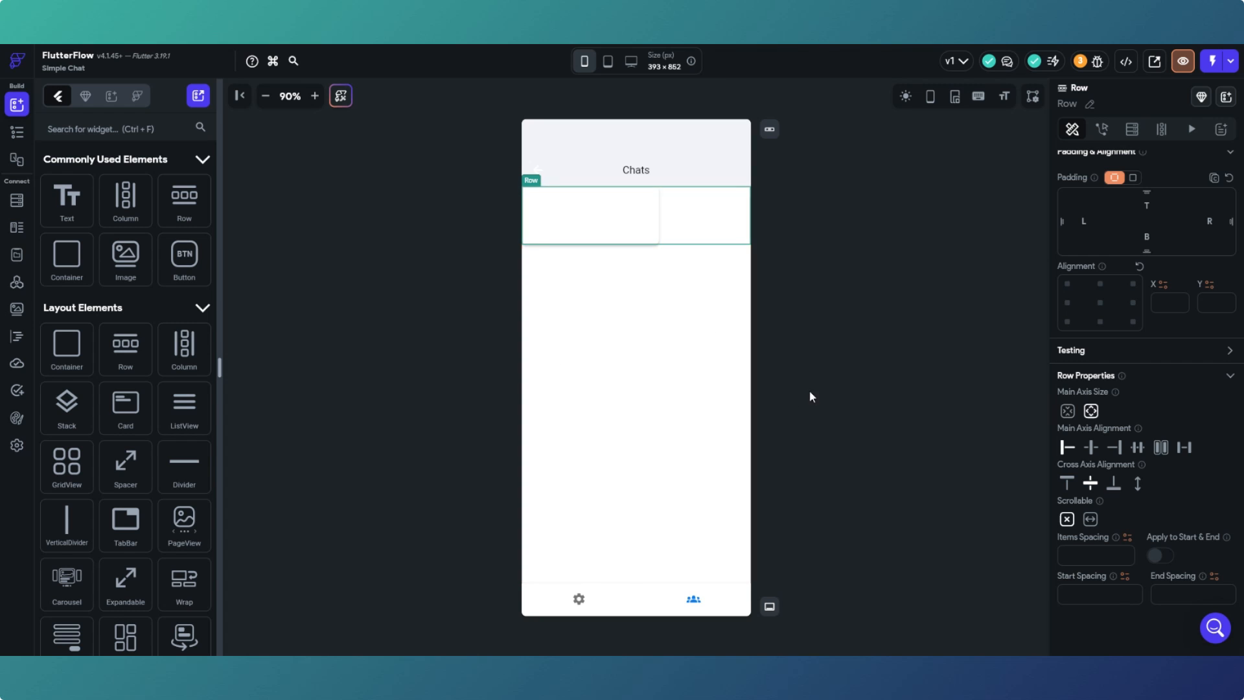
Set the fill colour of the Container inside the Row to the Secondary Text theme colour.
{"action": "left_click", "coordinate": [879, 391]}
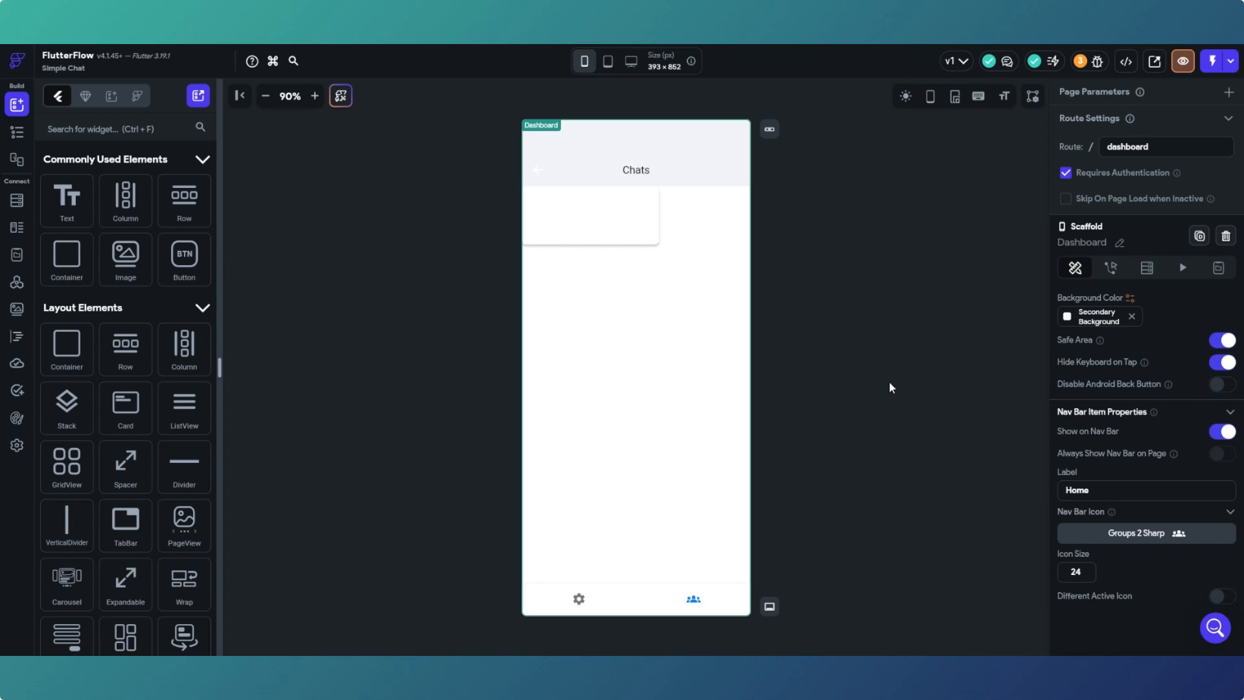
{"action": "left_click", "coordinate": [691, 235]}
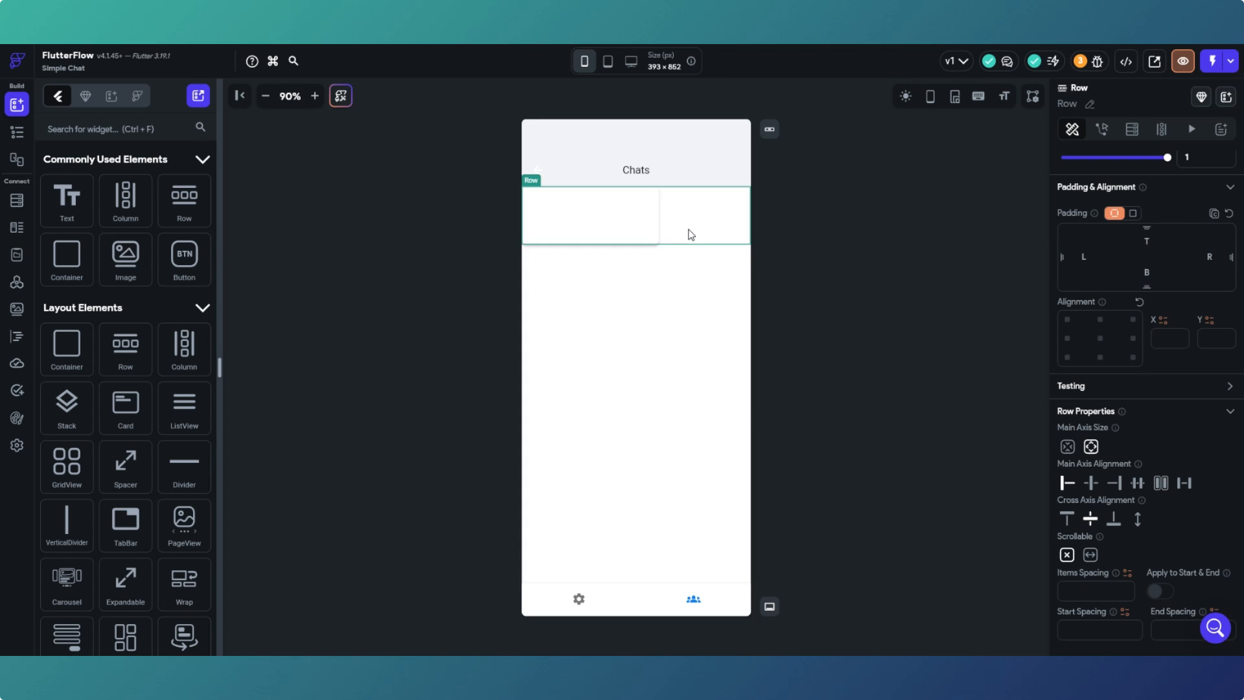
{"action": "left_click", "coordinate": [17, 131]}
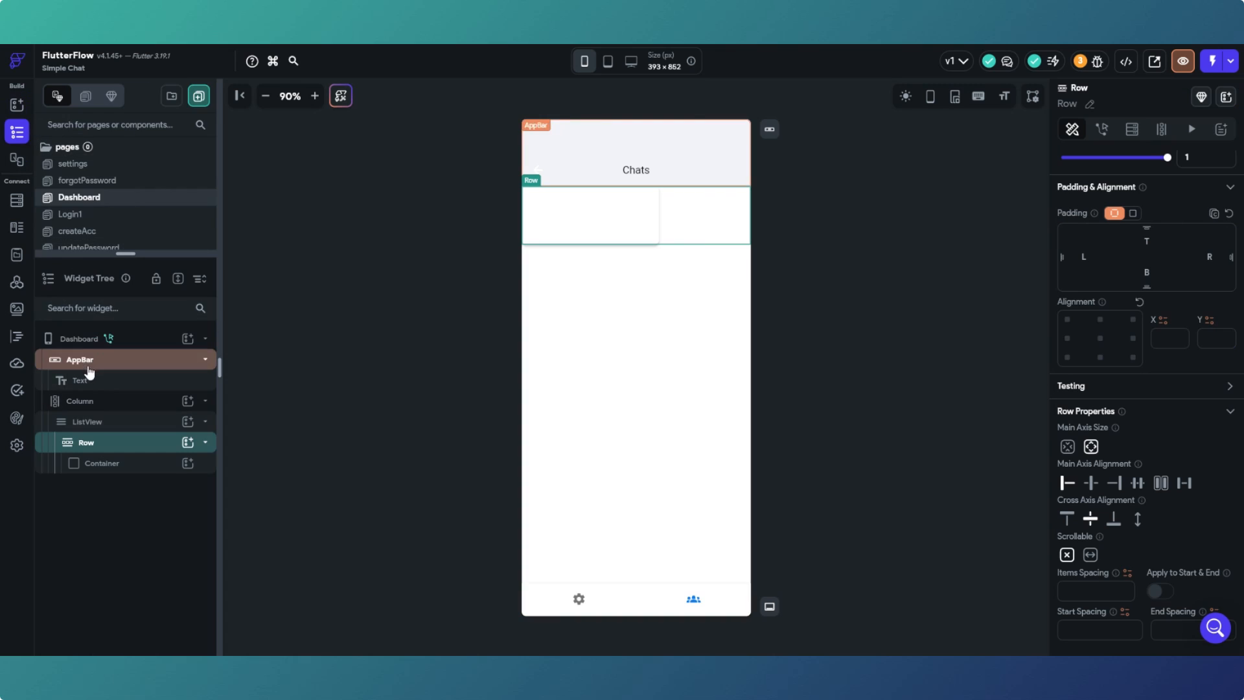
{"action": "left_click", "coordinate": [601, 229]}
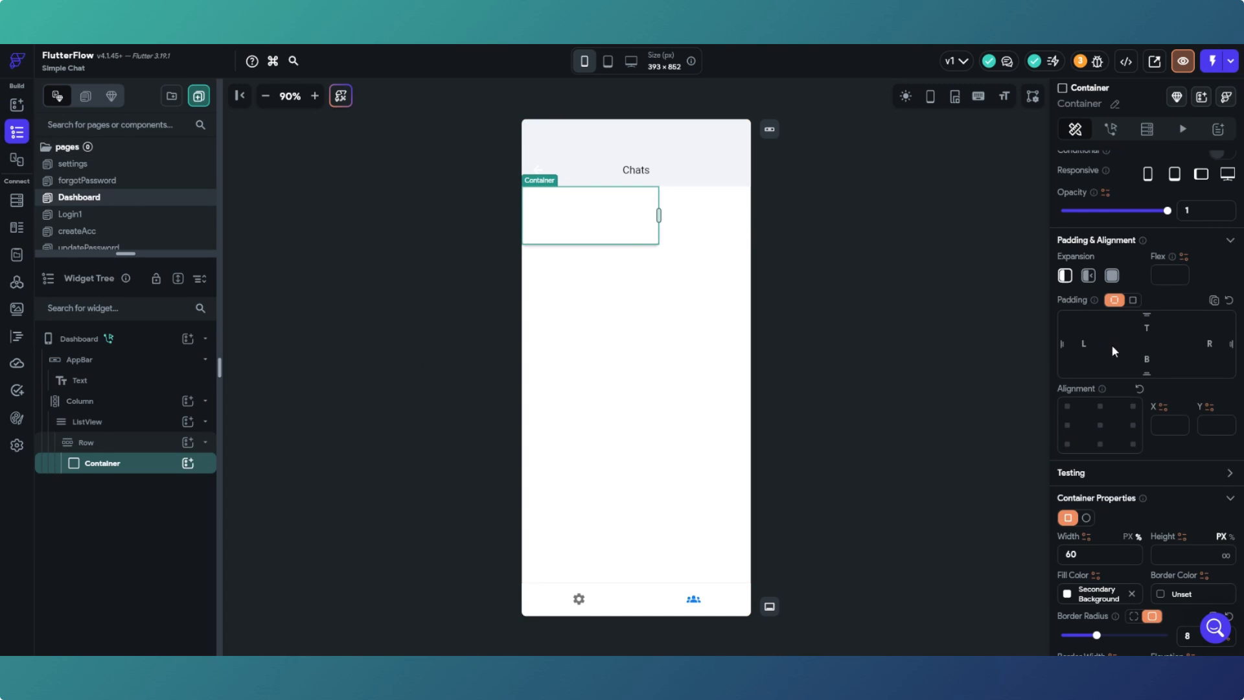
{"action": "scroll", "coordinate": [1092, 221], "scroll_direction": "up", "scroll_amount": 2}
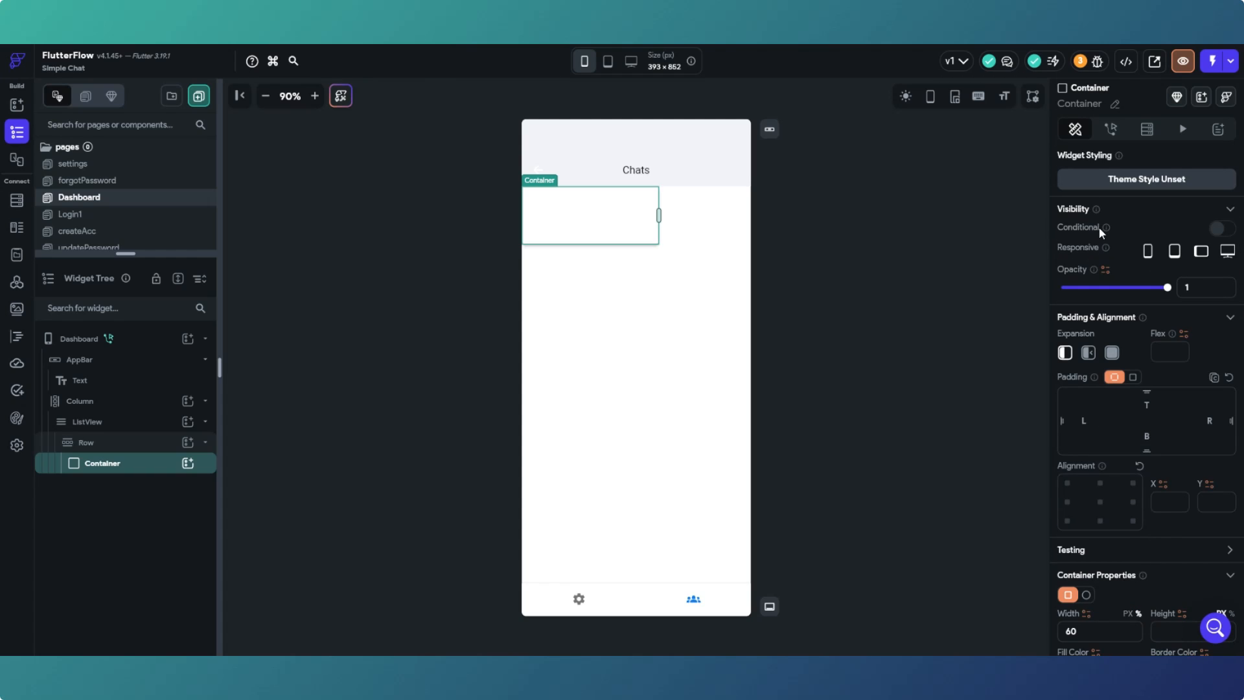
{"action": "scroll", "coordinate": [1098, 227], "scroll_direction": "down", "scroll_amount": 3}
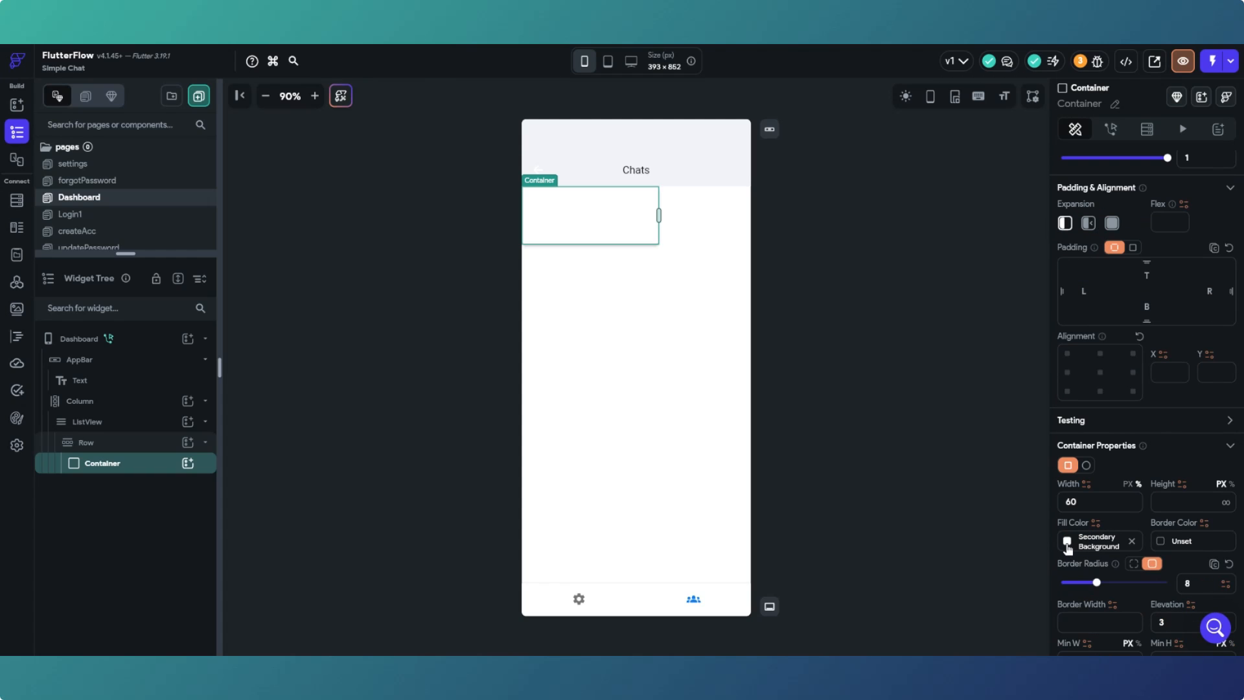
{"action": "left_click", "coordinate": [1068, 541]}
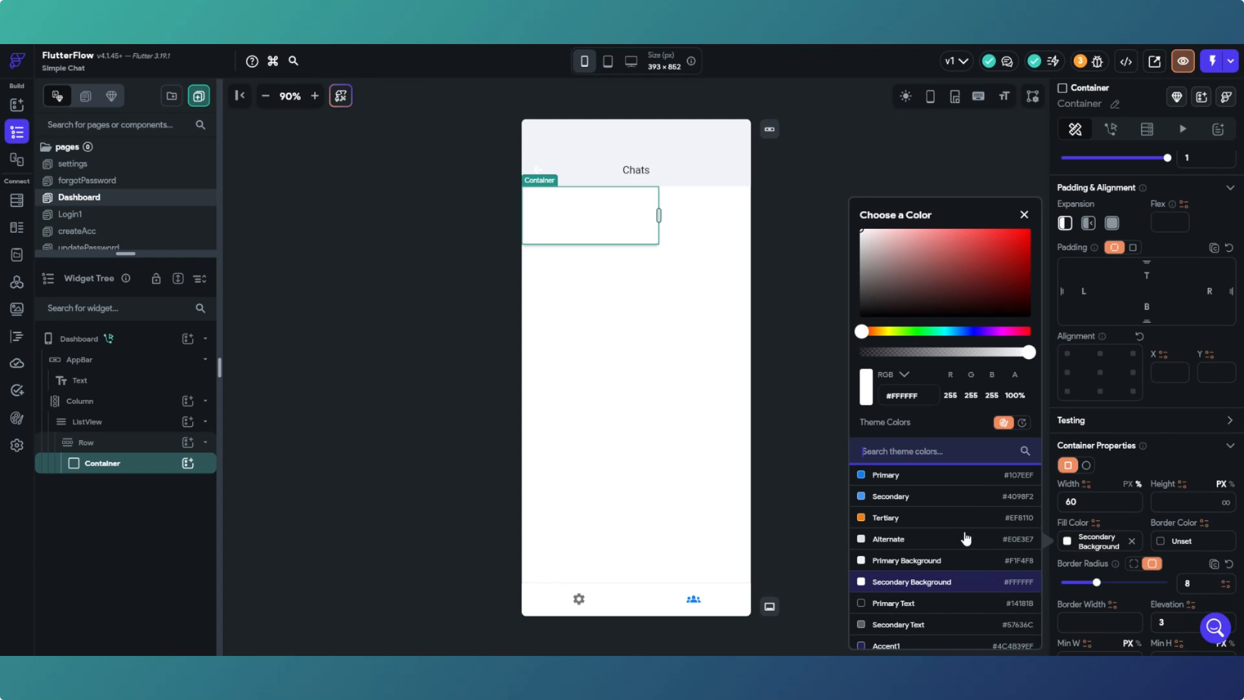
{"action": "left_click", "coordinate": [905, 624]}
{"action": "left_click", "coordinate": [810, 477]}
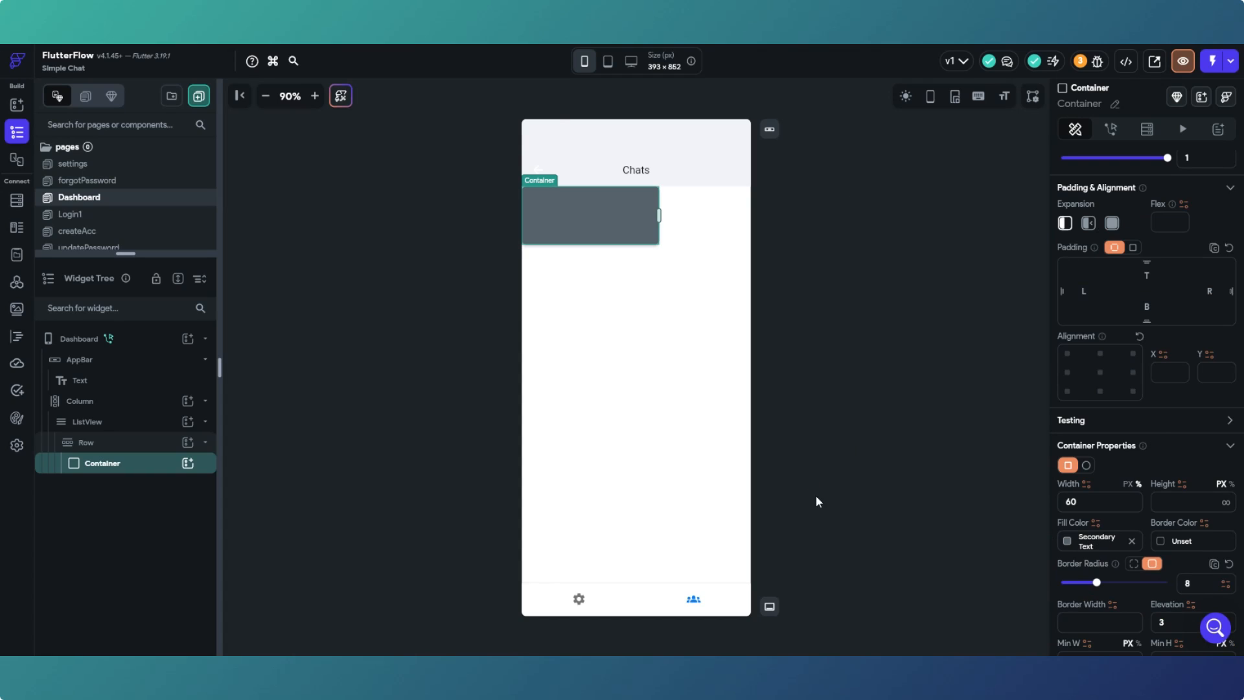
{"action": "left_click", "coordinate": [818, 498]}
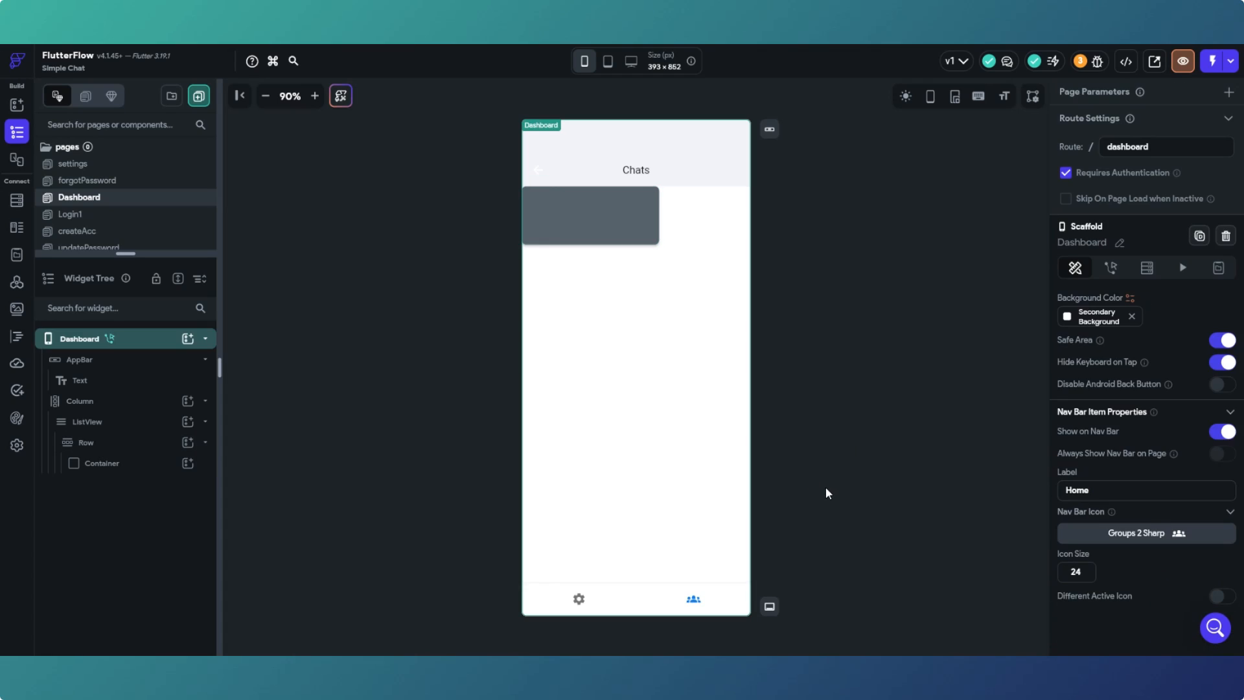
Add a Supabase query to the ListView that returns a list of rows from the messages table.
{"action": "left_click", "coordinate": [705, 234]}
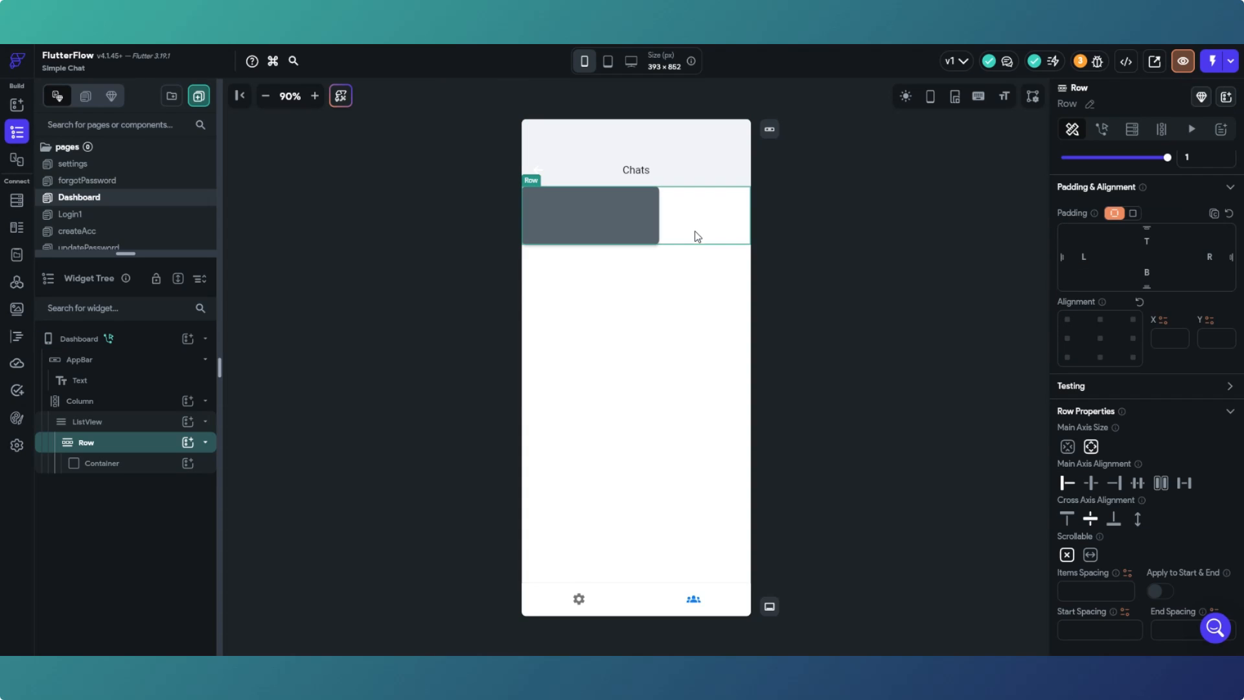
{"action": "left_click", "coordinate": [117, 424]}
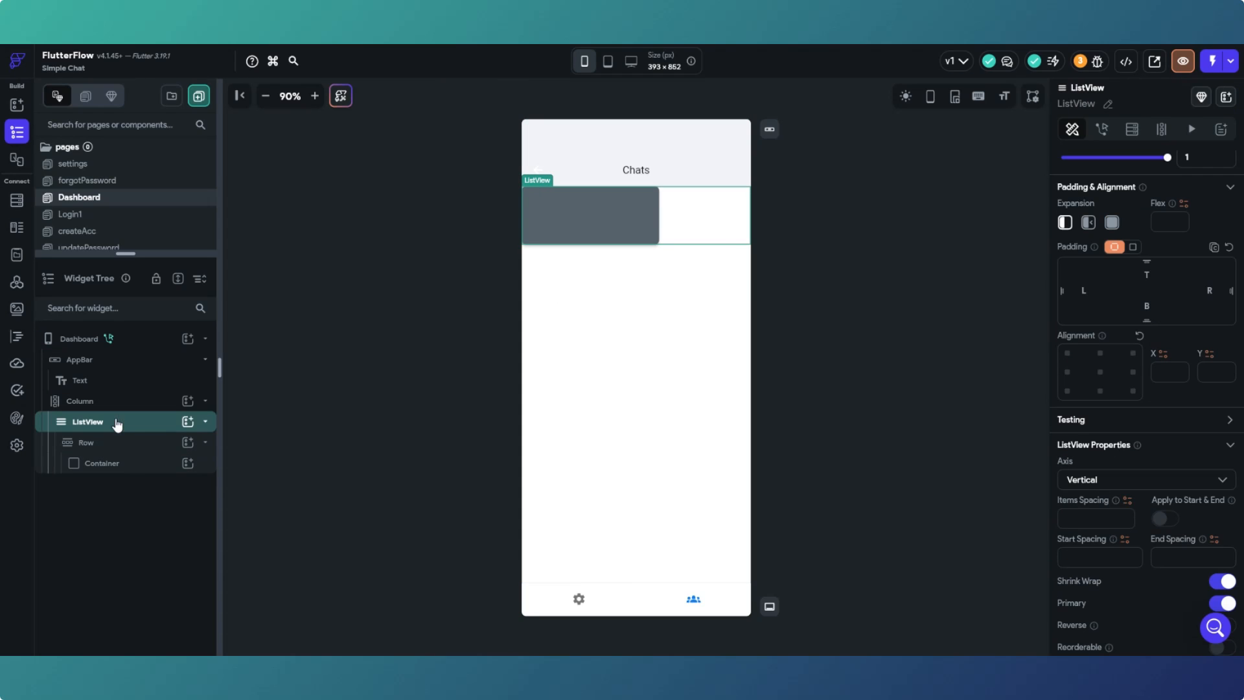
{"action": "left_click", "coordinate": [1134, 130]}
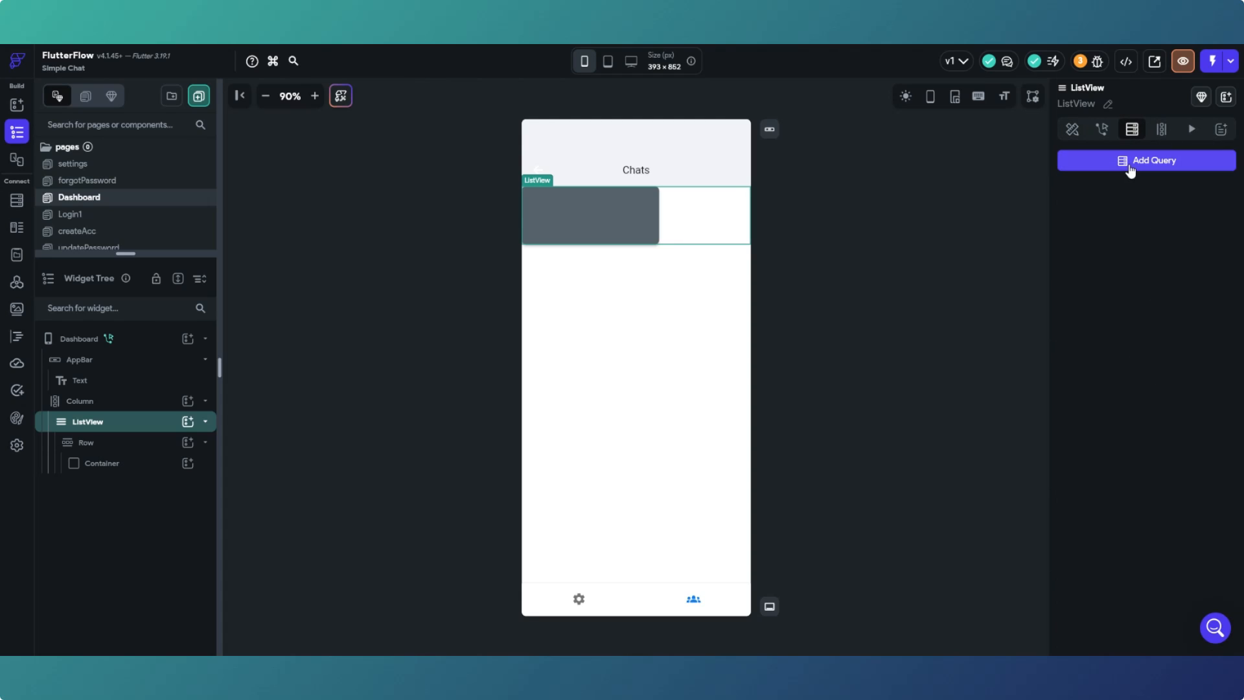
{"action": "left_click", "coordinate": [1130, 166]}
{"action": "left_click", "coordinate": [1000, 163]}
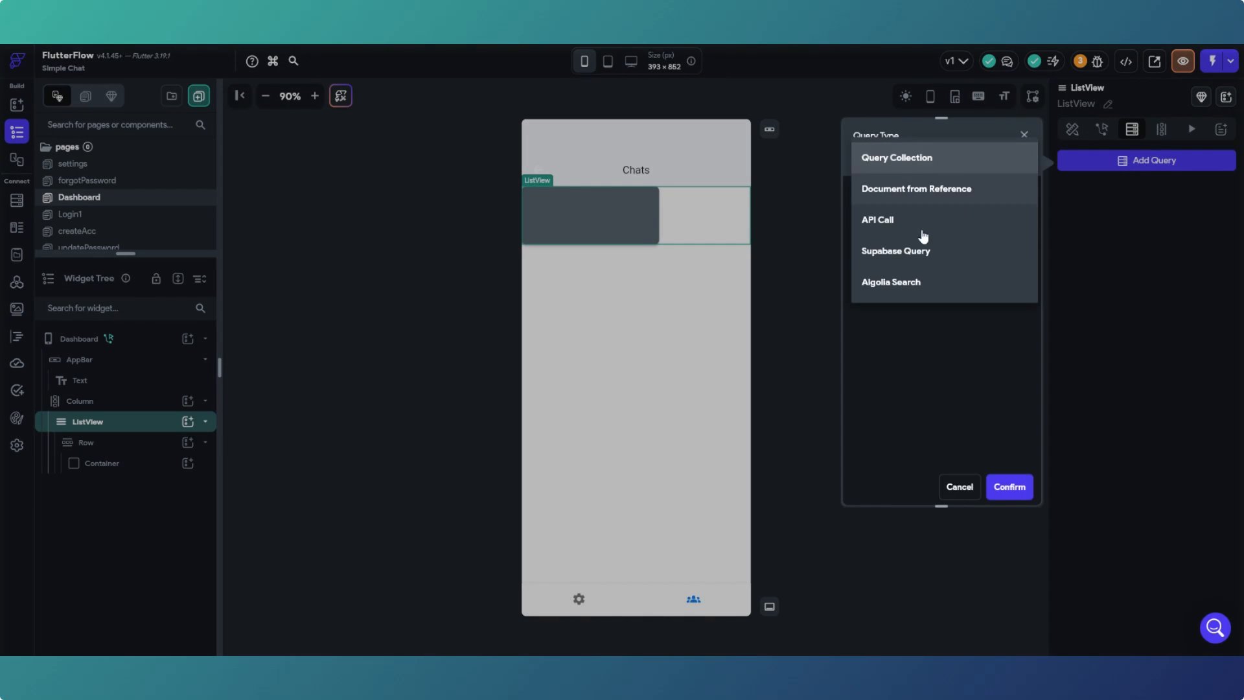
{"action": "left_click", "coordinate": [925, 252]}
{"action": "left_click", "coordinate": [927, 208]}
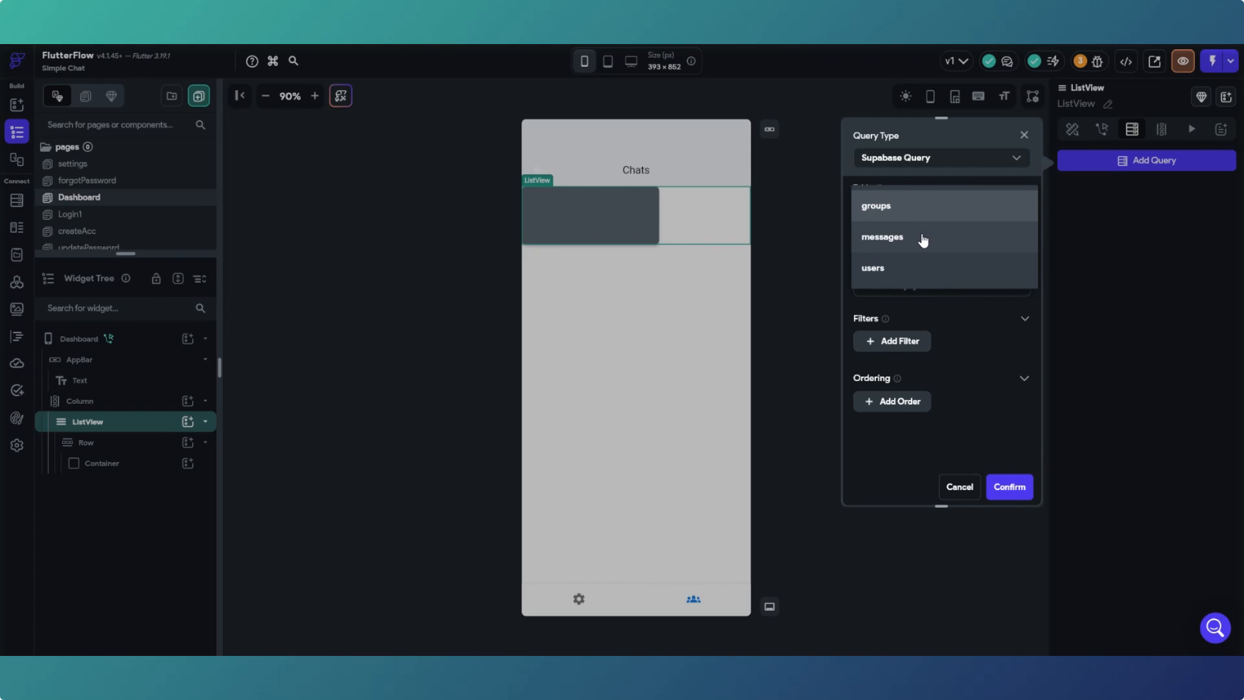
{"action": "left_click", "coordinate": [923, 239]}
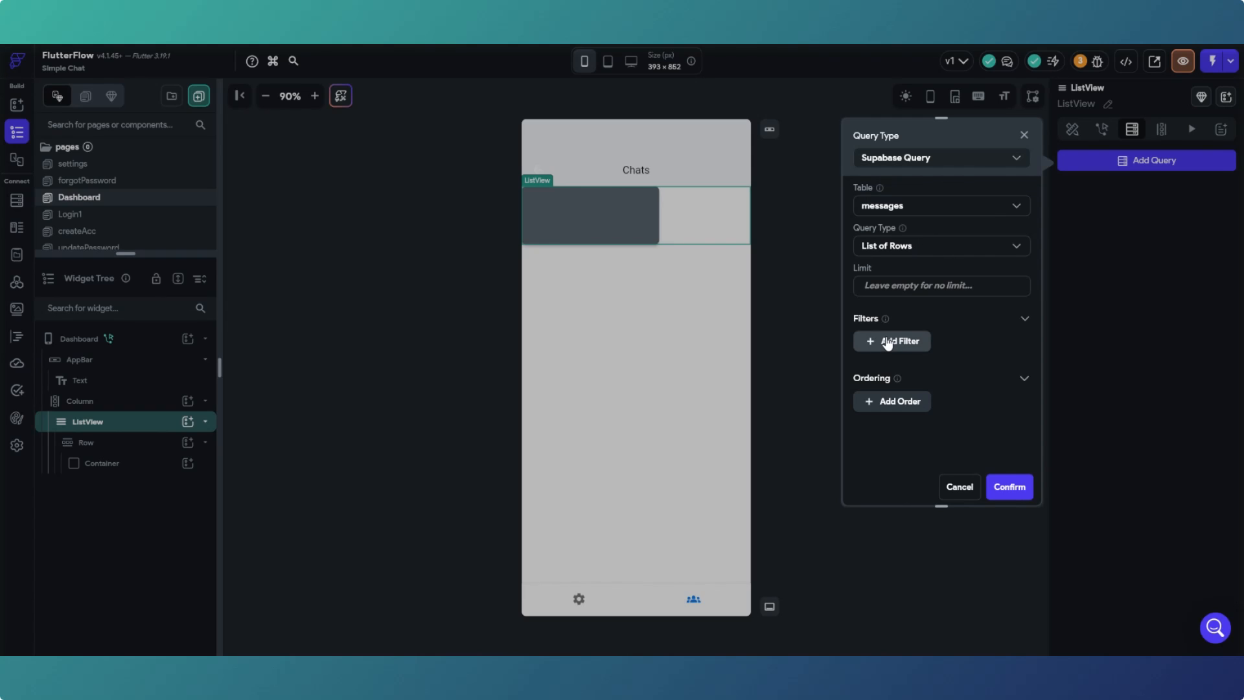
{"action": "left_click", "coordinate": [1025, 495]}
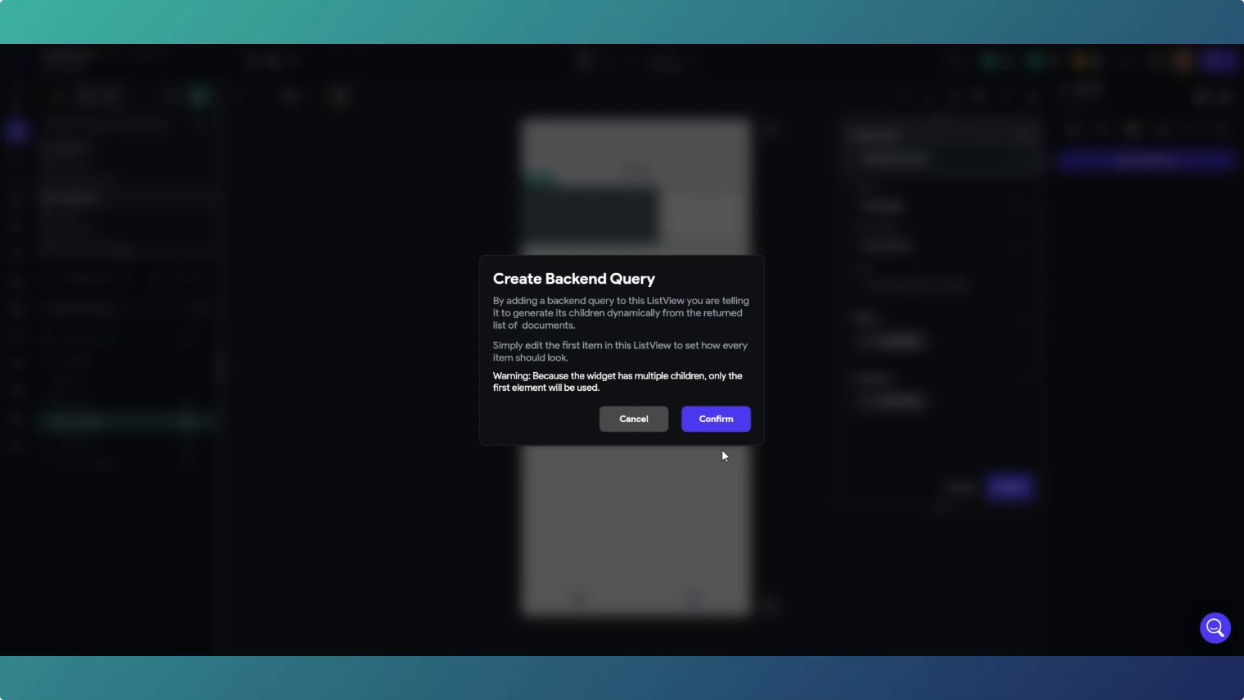
{"action": "left_click", "coordinate": [713, 419]}
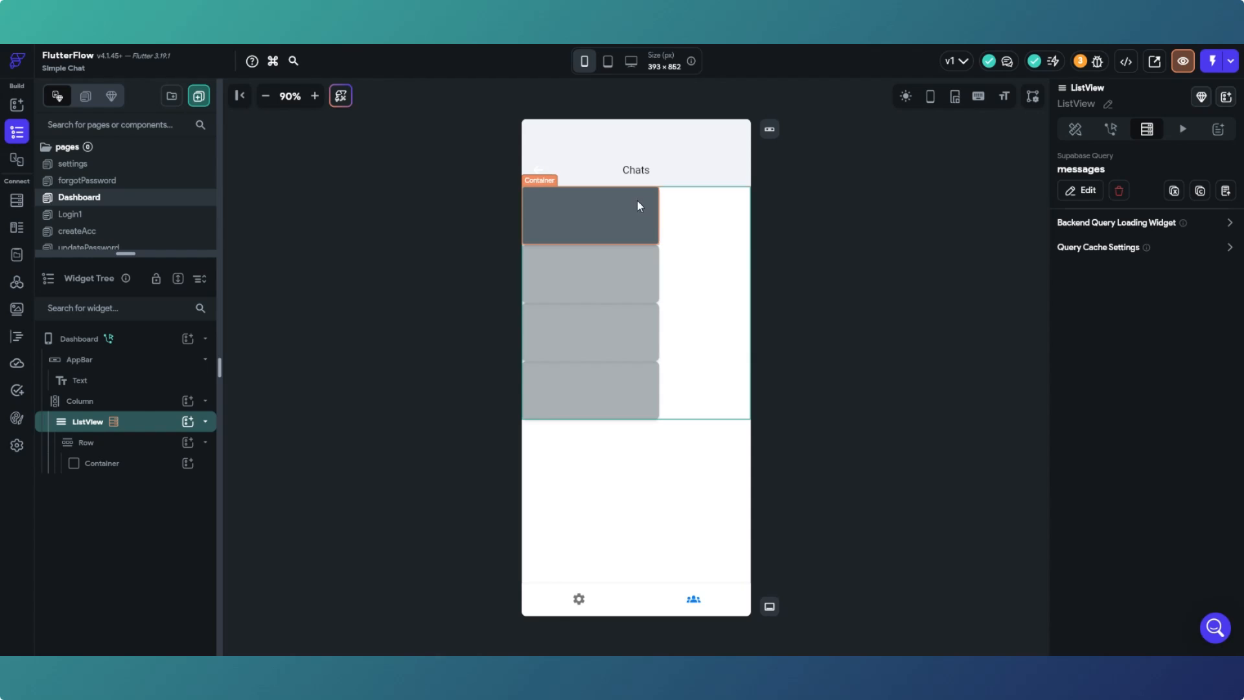
Give the Row inside the ListView a top and bottom padding of 10.
{"action": "left_click", "coordinate": [687, 225]}
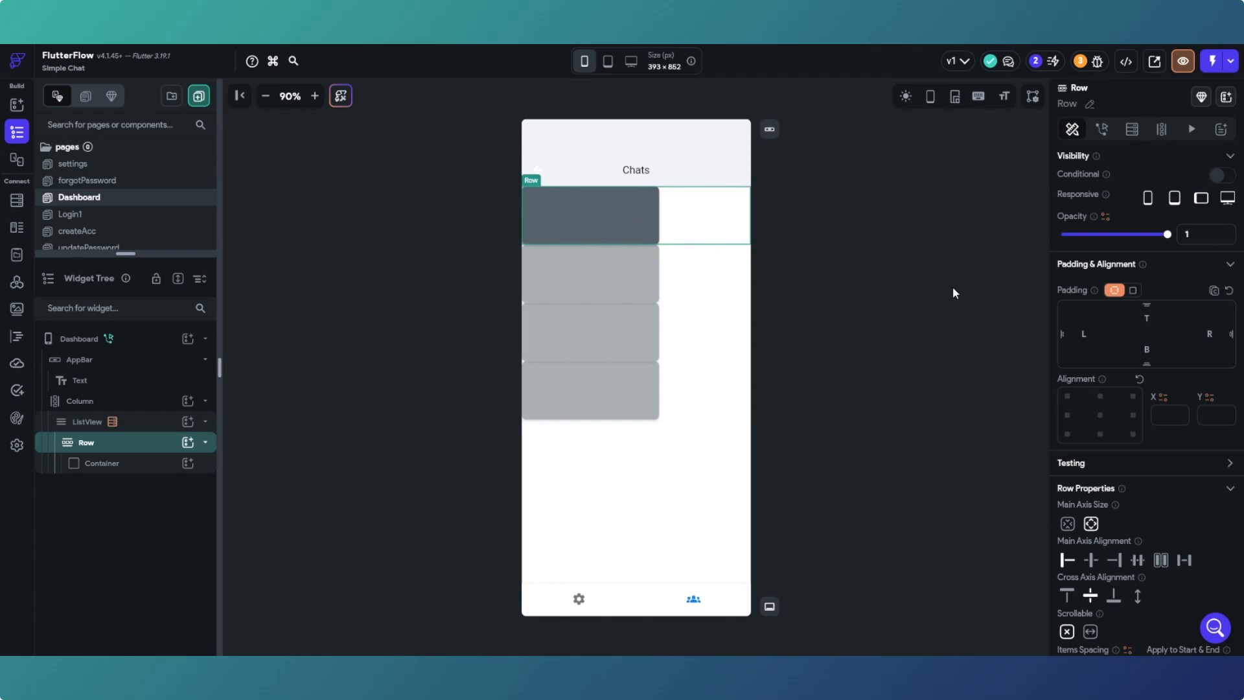
{"action": "left_click", "coordinate": [1149, 320]}
{"action": "type", "text": "10"}
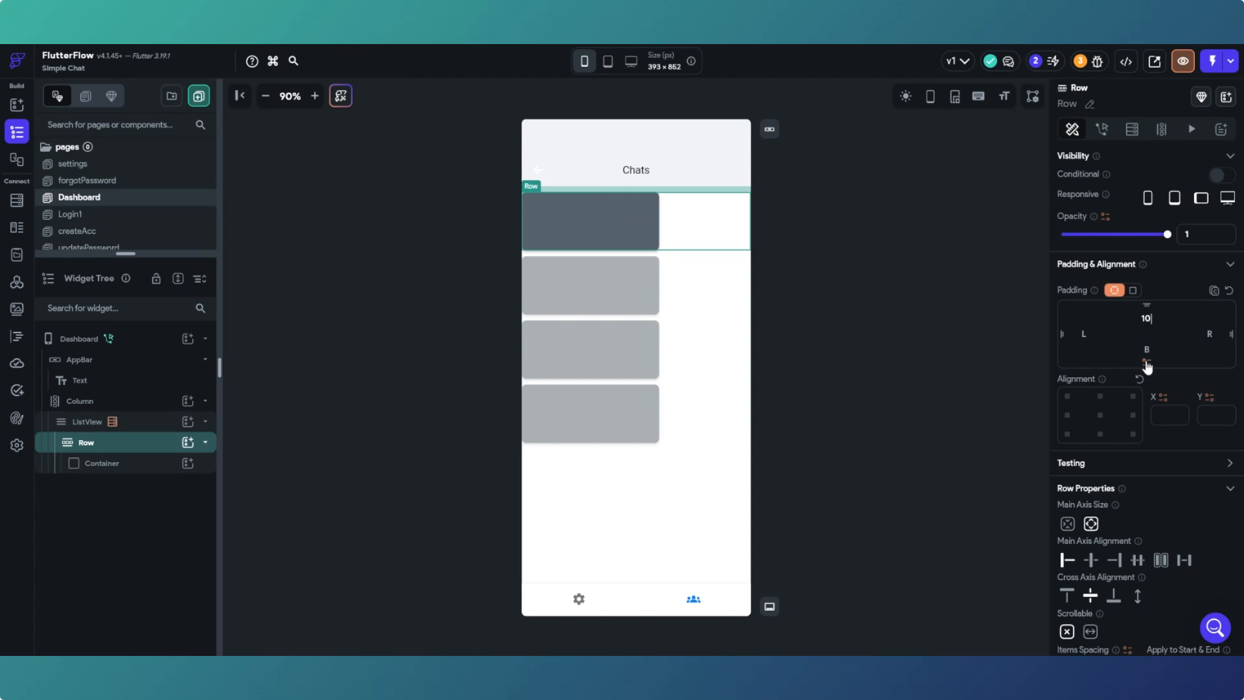
{"action": "left_click", "coordinate": [1147, 348]}
{"action": "type", "text": "10"}
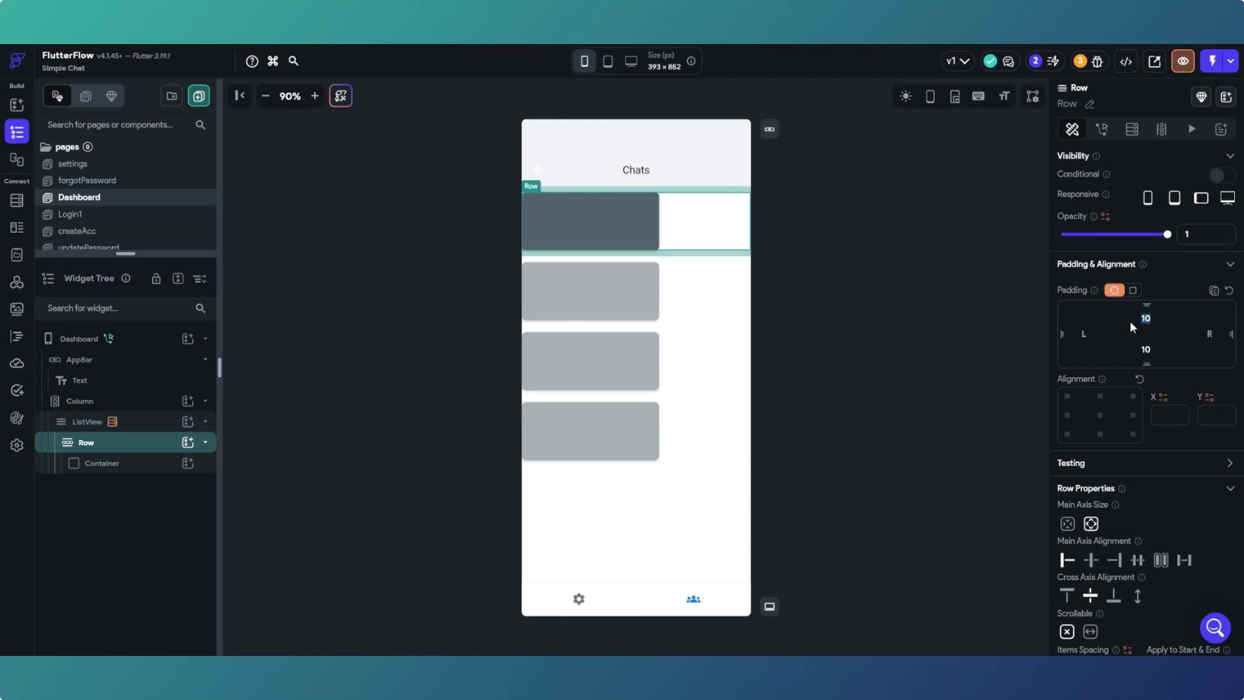
Try a top padding of 20 on the Row, then set both its top and bottom padding to 15.
{"action": "type", "text": "20"}
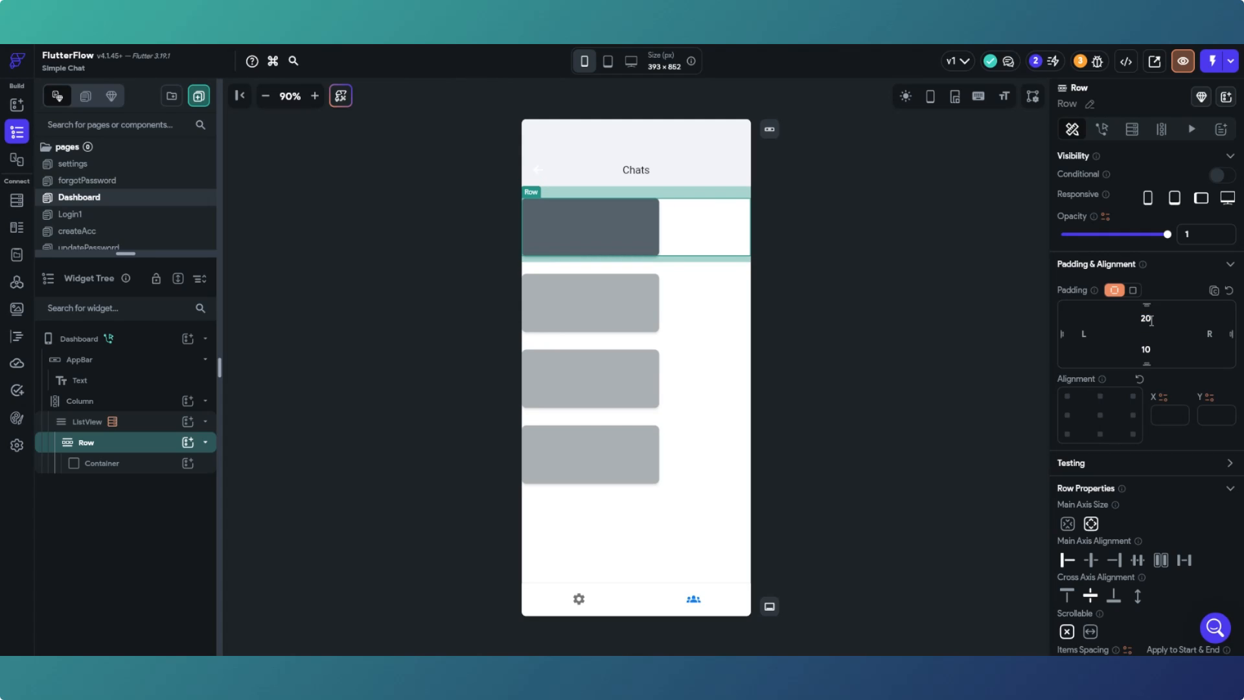
{"action": "key", "text": "BackSpace"}
{"action": "key", "text": "BackSpace"}
{"action": "type", "text": "15"}
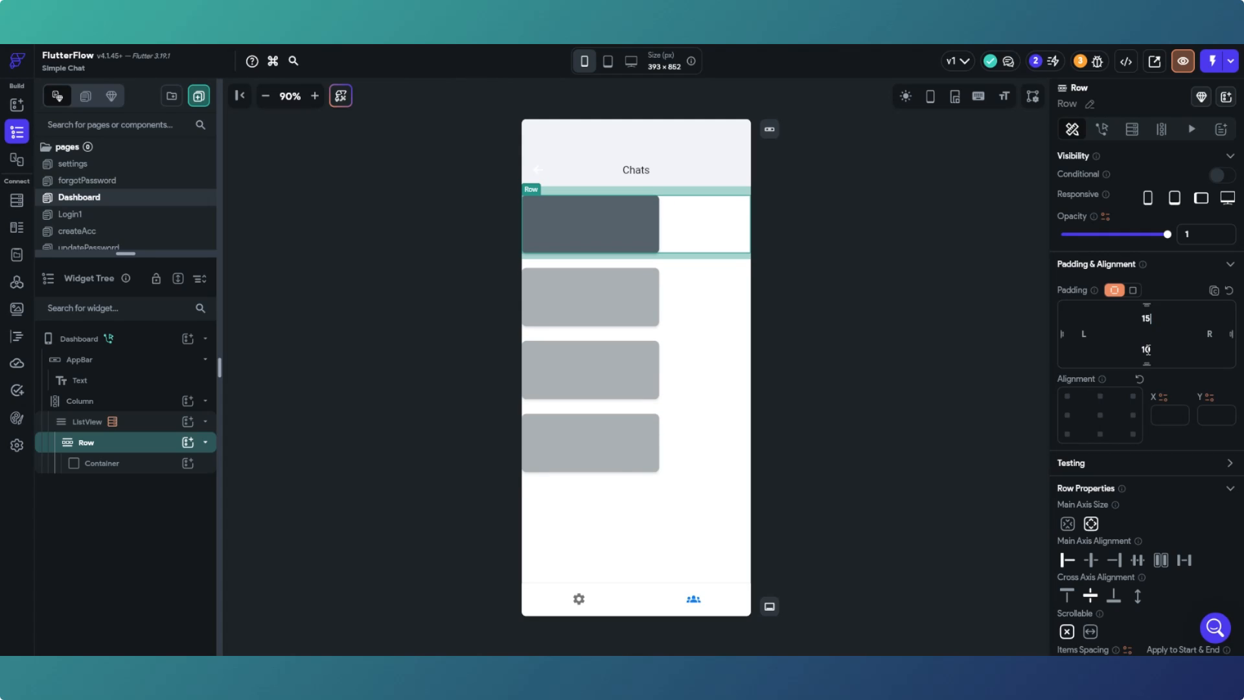
{"action": "double_click", "coordinate": [1145, 350]}
{"action": "type", "text": "15"}
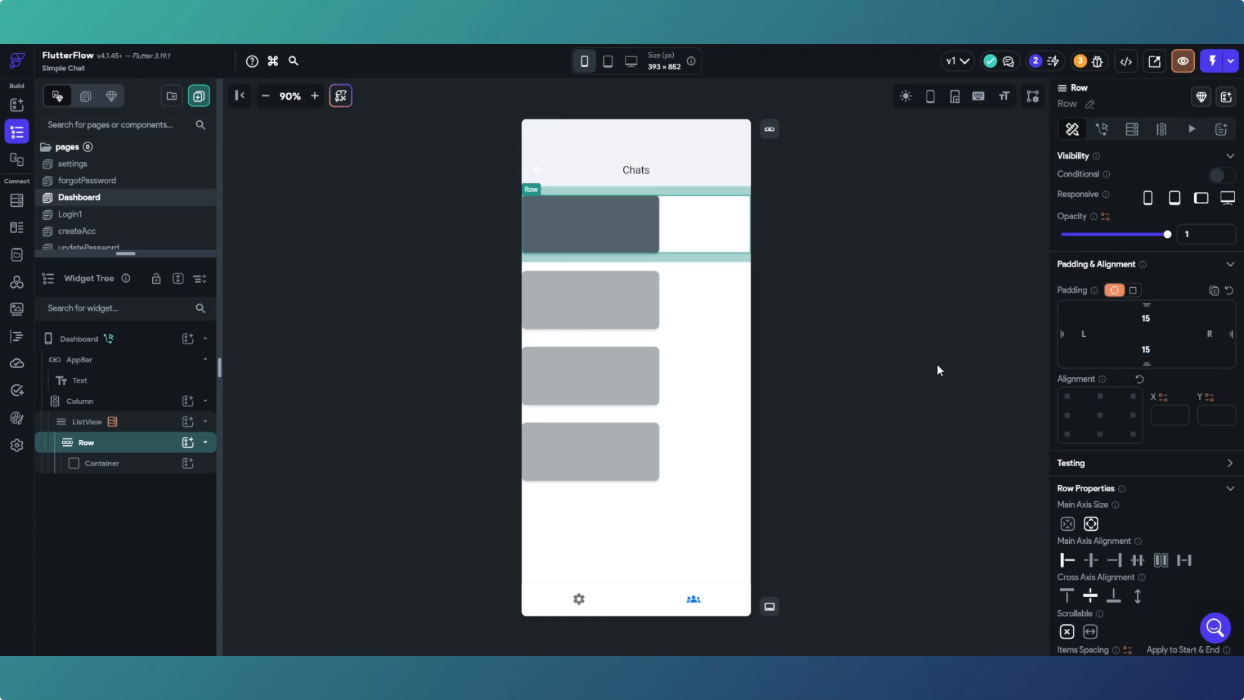
{"action": "left_click", "coordinate": [935, 358]}
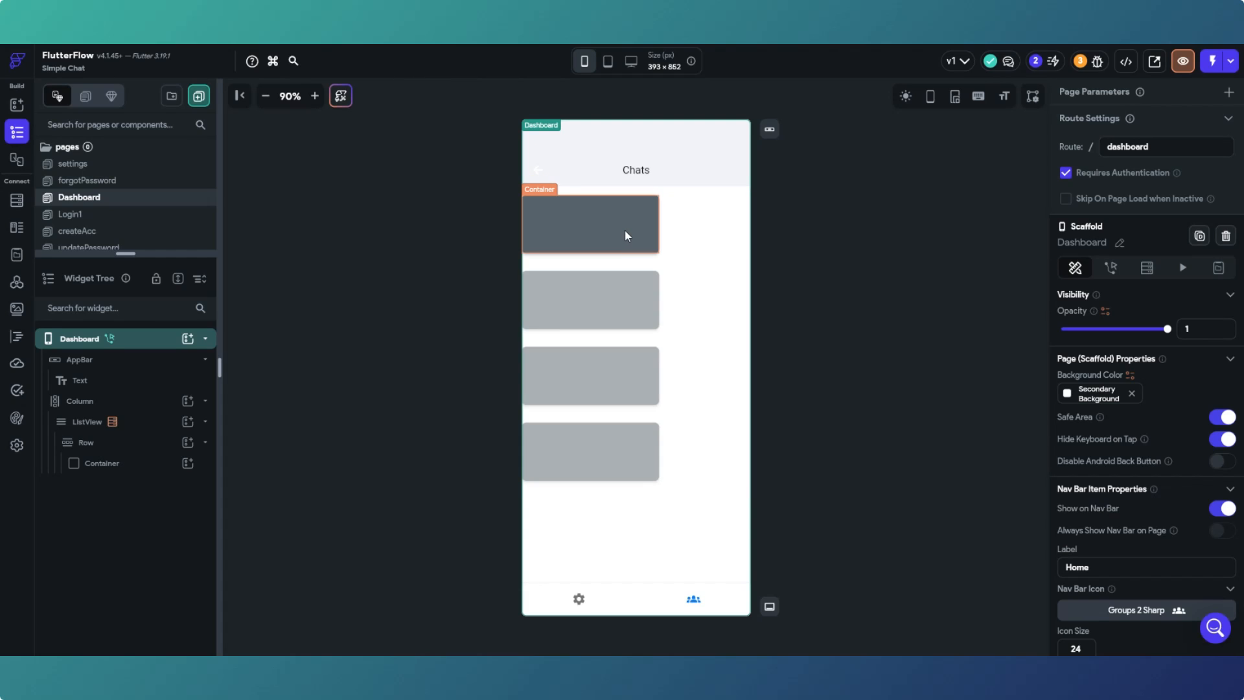
Add a Column with a nested Row inside the message Container and give the Column a uniform padding of 8.
{"action": "left_click", "coordinate": [595, 214]}
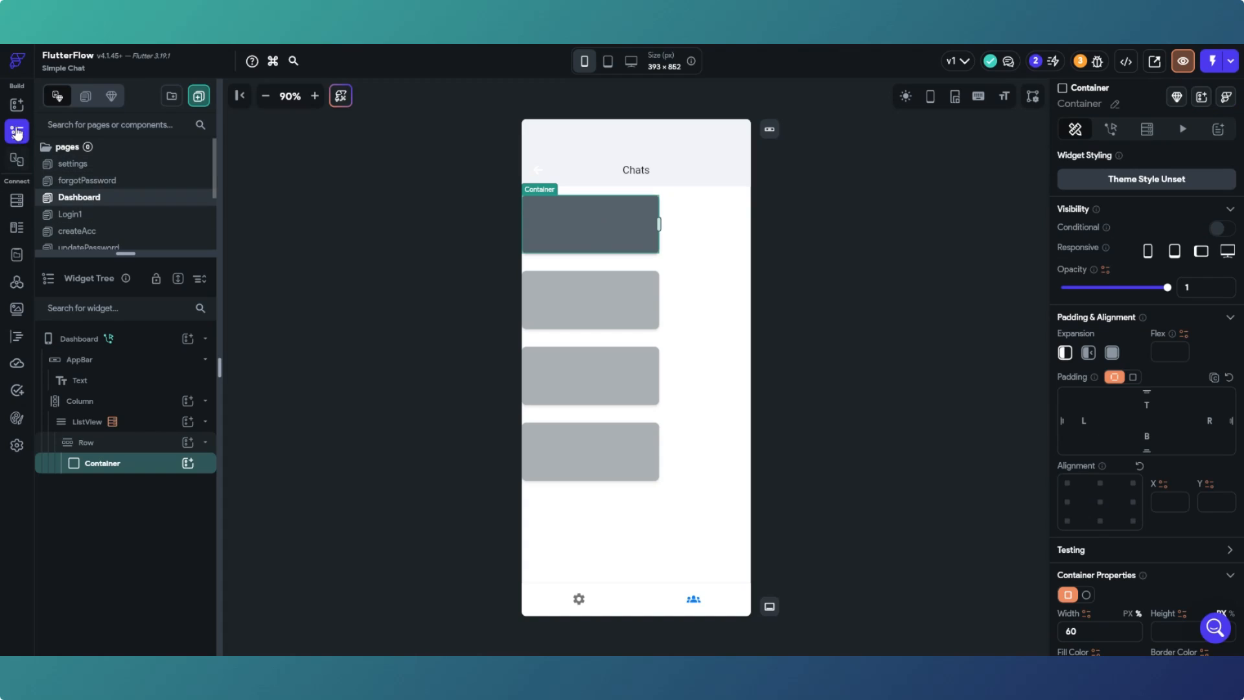
{"action": "left_click", "coordinate": [18, 104]}
{"action": "left_click_drag", "start_coordinate": [125, 199], "coordinate": [546, 226]}
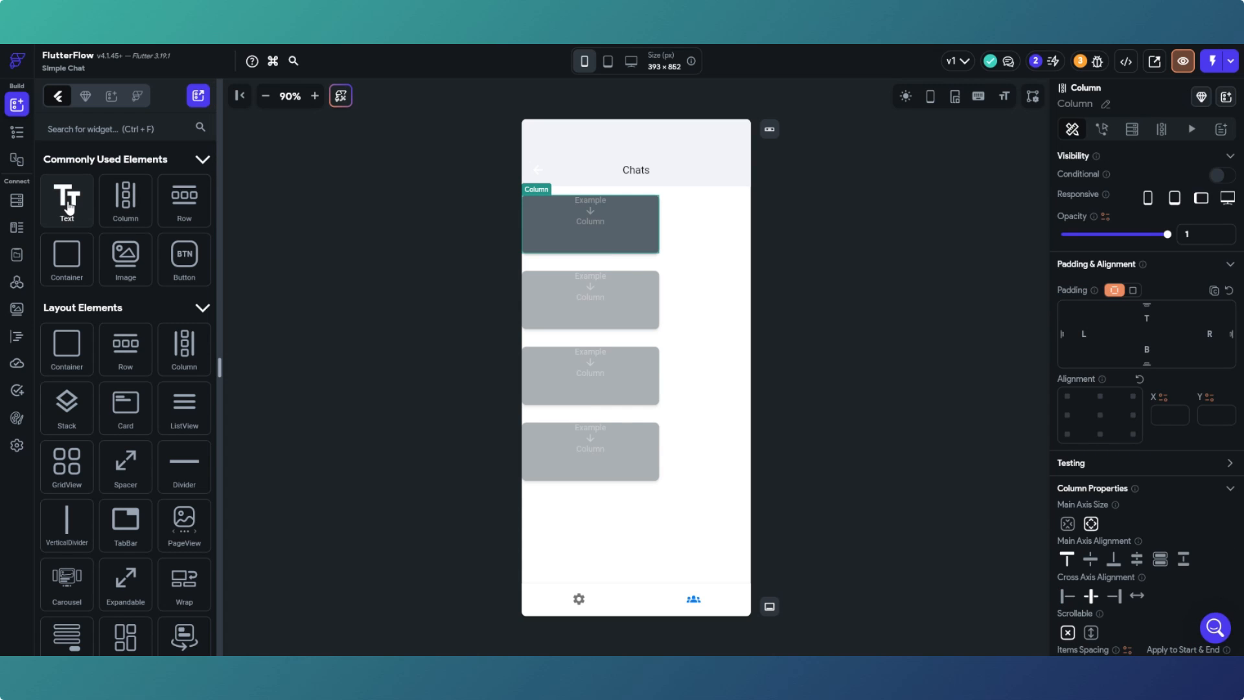
{"action": "left_click_drag", "start_coordinate": [68, 207], "coordinate": [449, 208]}
{"action": "left_click_drag", "start_coordinate": [184, 201], "coordinate": [562, 232]}
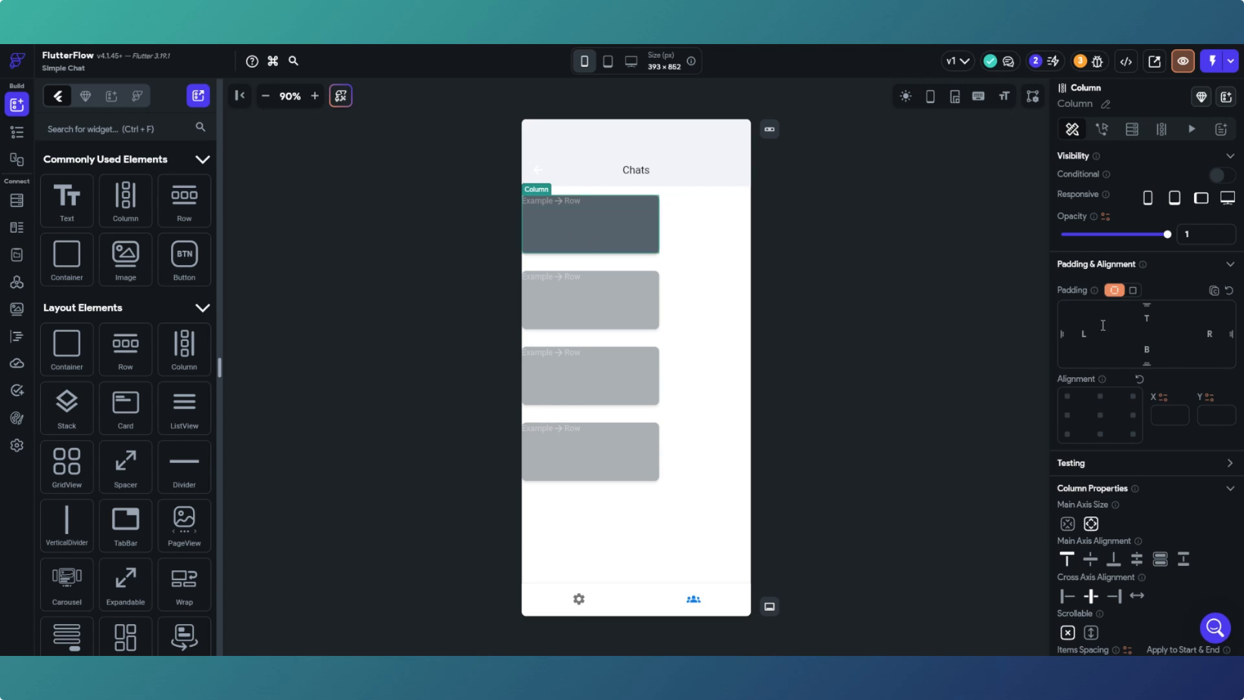
{"action": "left_click", "coordinate": [1133, 291]}
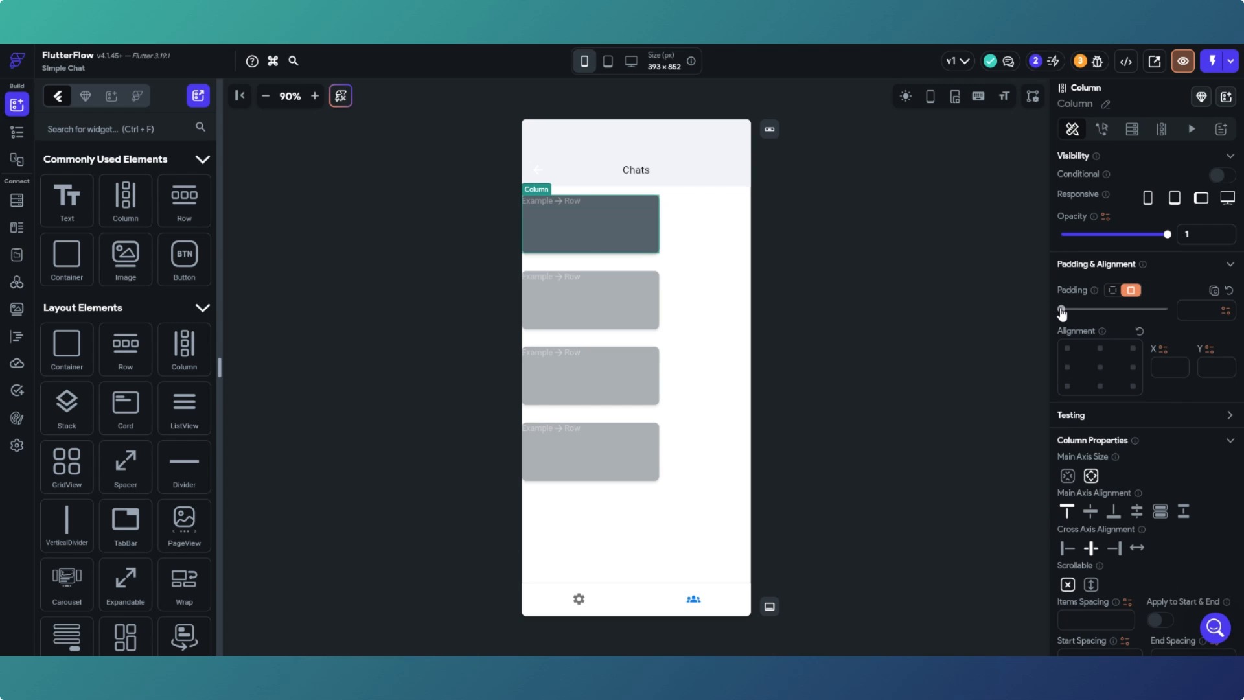
{"action": "left_click_drag", "start_coordinate": [1064, 311], "coordinate": [1097, 313]}
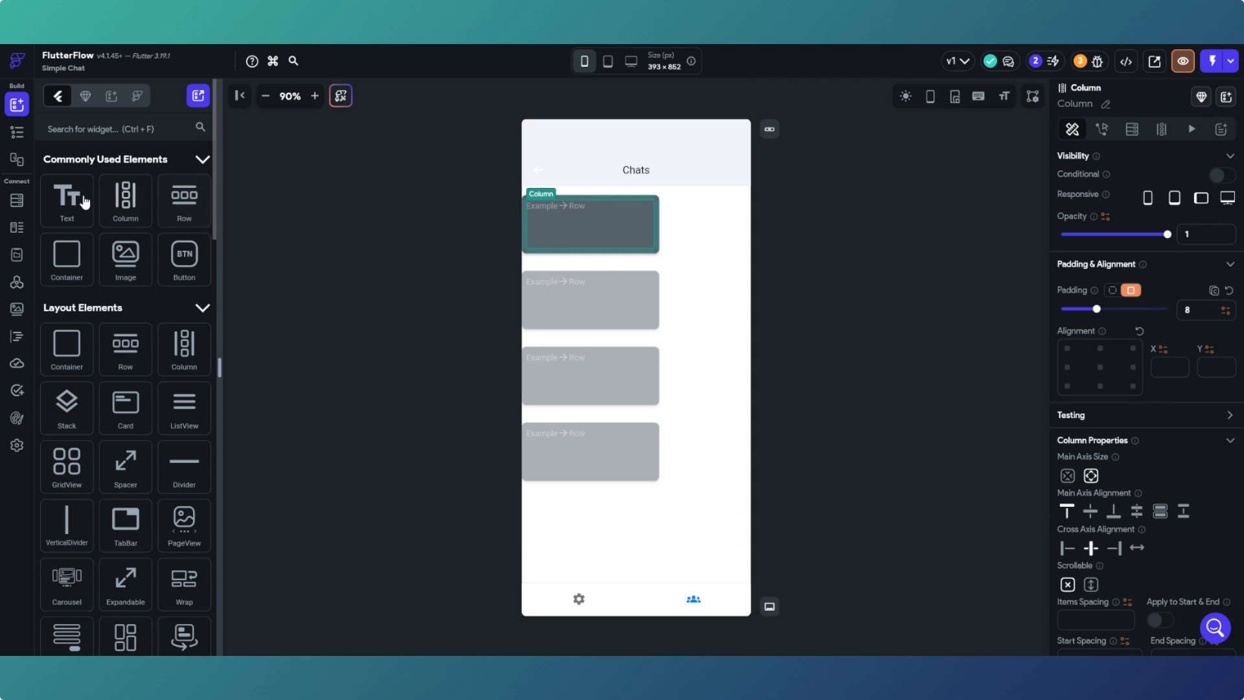
Add a Text widget to the Row inside the Column and set its text colour to Secondary Background.
{"action": "left_click_drag", "start_coordinate": [84, 207], "coordinate": [552, 213]}
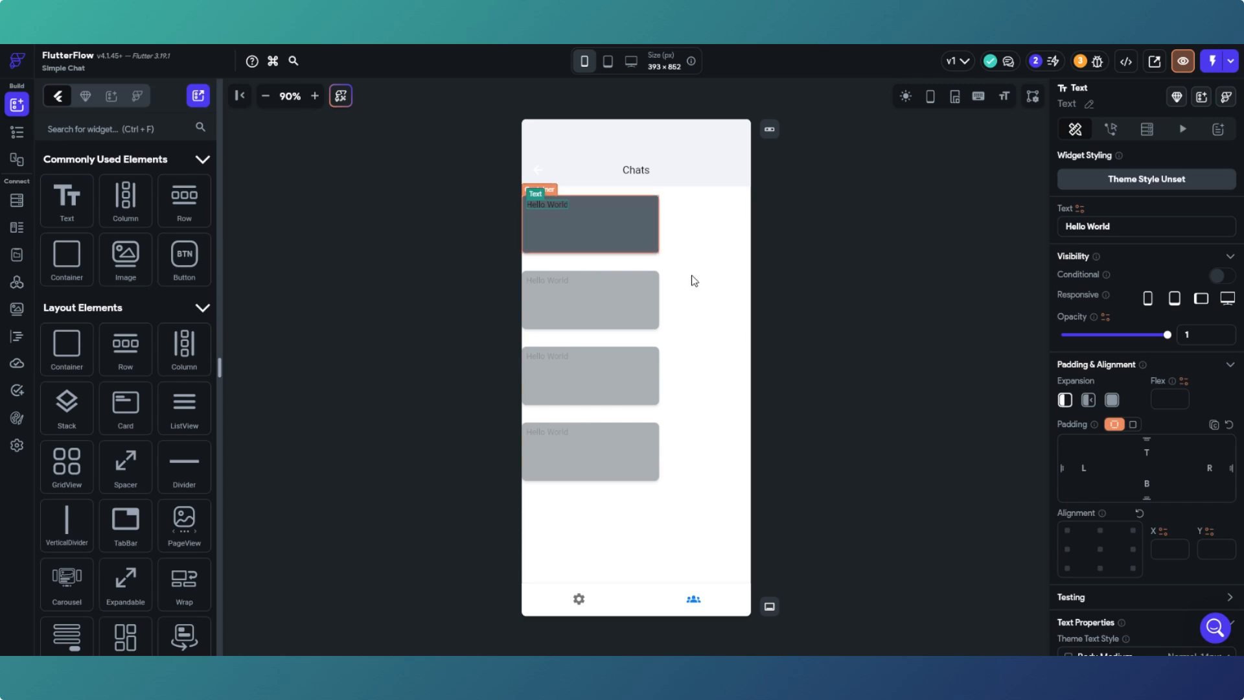
{"action": "scroll", "coordinate": [1115, 454], "scroll_direction": "down", "scroll_amount": 3}
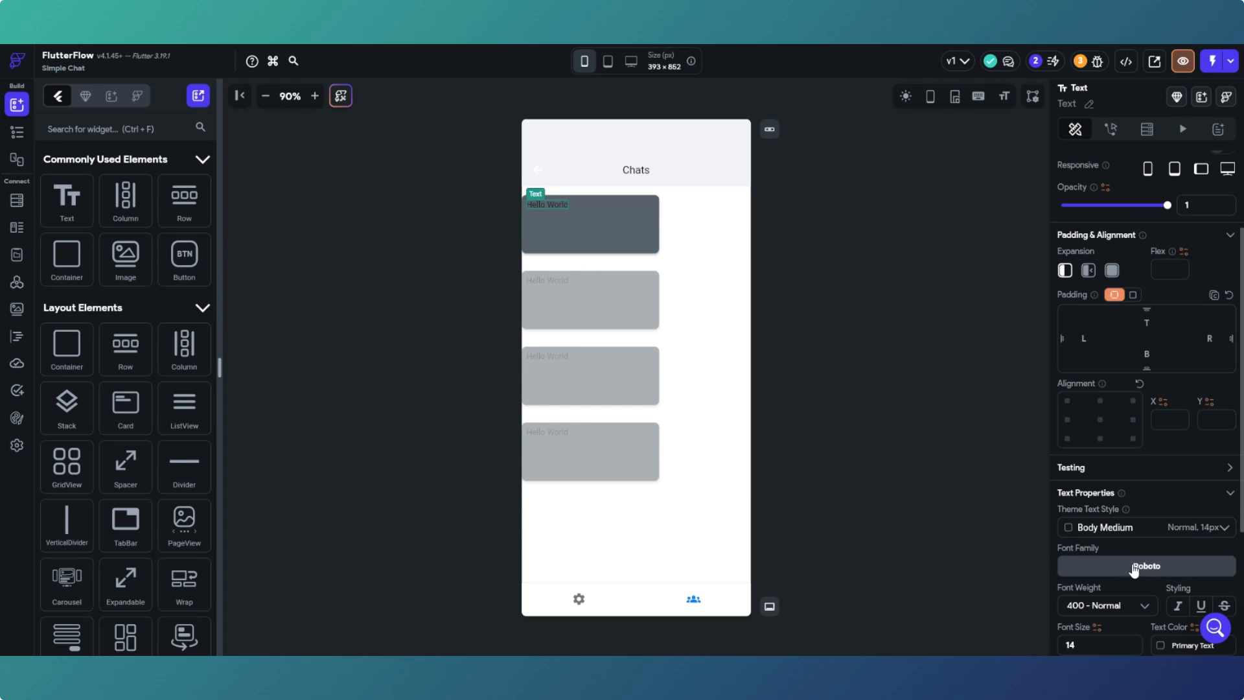
{"action": "scroll", "coordinate": [1117, 536], "scroll_direction": "down", "scroll_amount": 1}
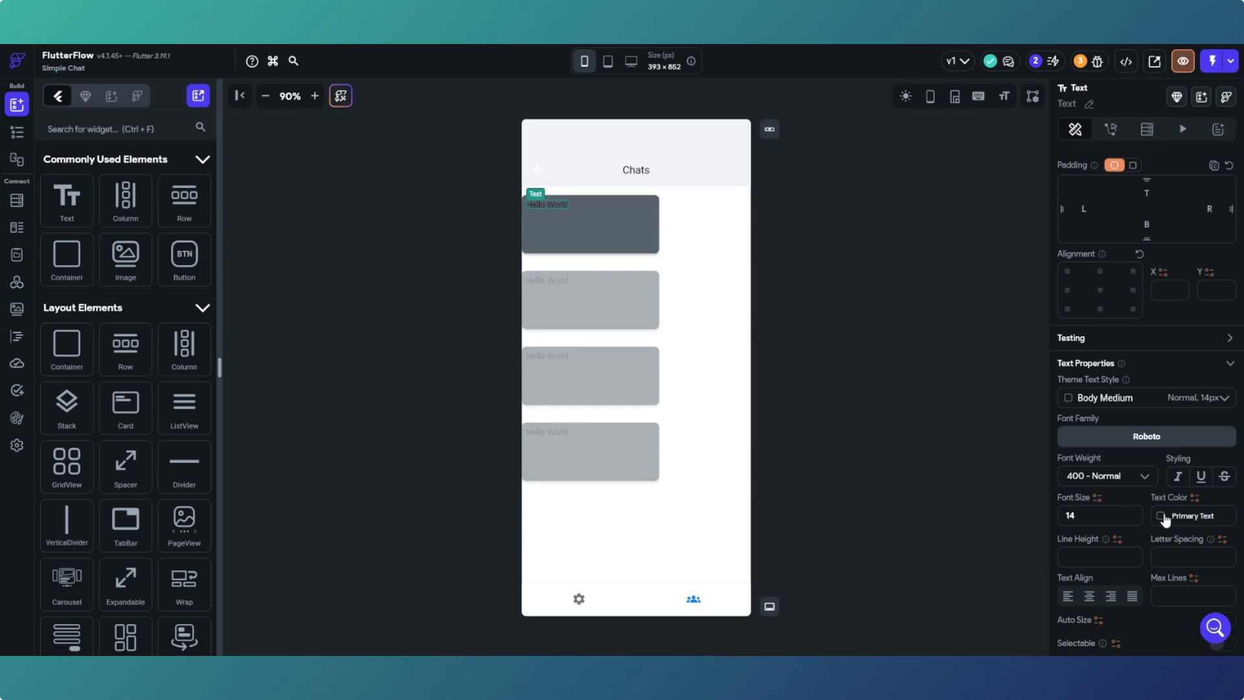
{"action": "left_click", "coordinate": [1159, 513]}
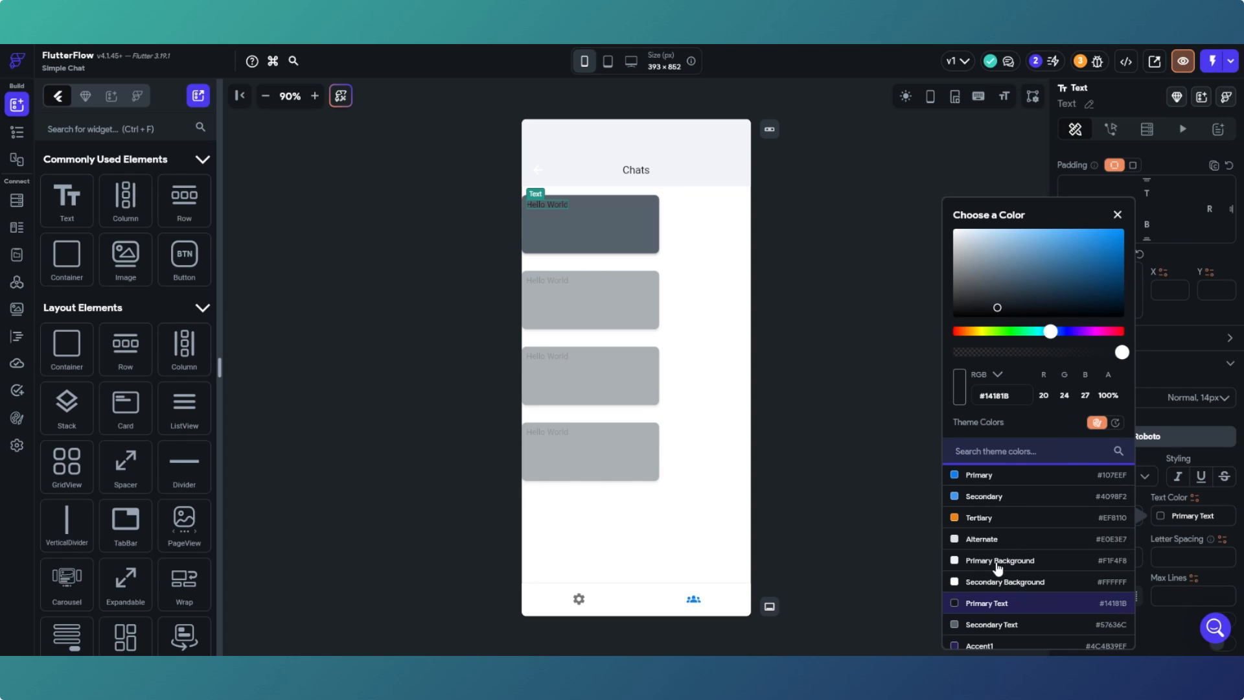
{"action": "left_click", "coordinate": [980, 583]}
{"action": "left_click", "coordinate": [891, 297]}
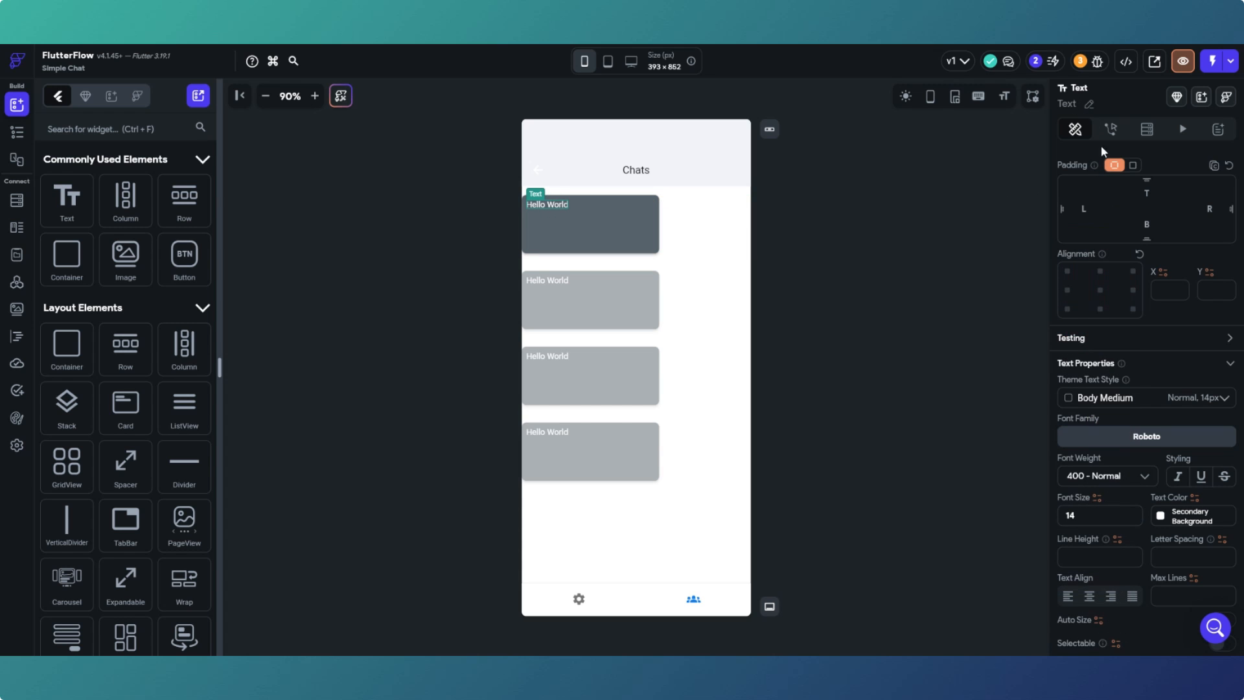
{"action": "scroll", "coordinate": [1102, 259], "scroll_direction": "up", "scroll_amount": 3}
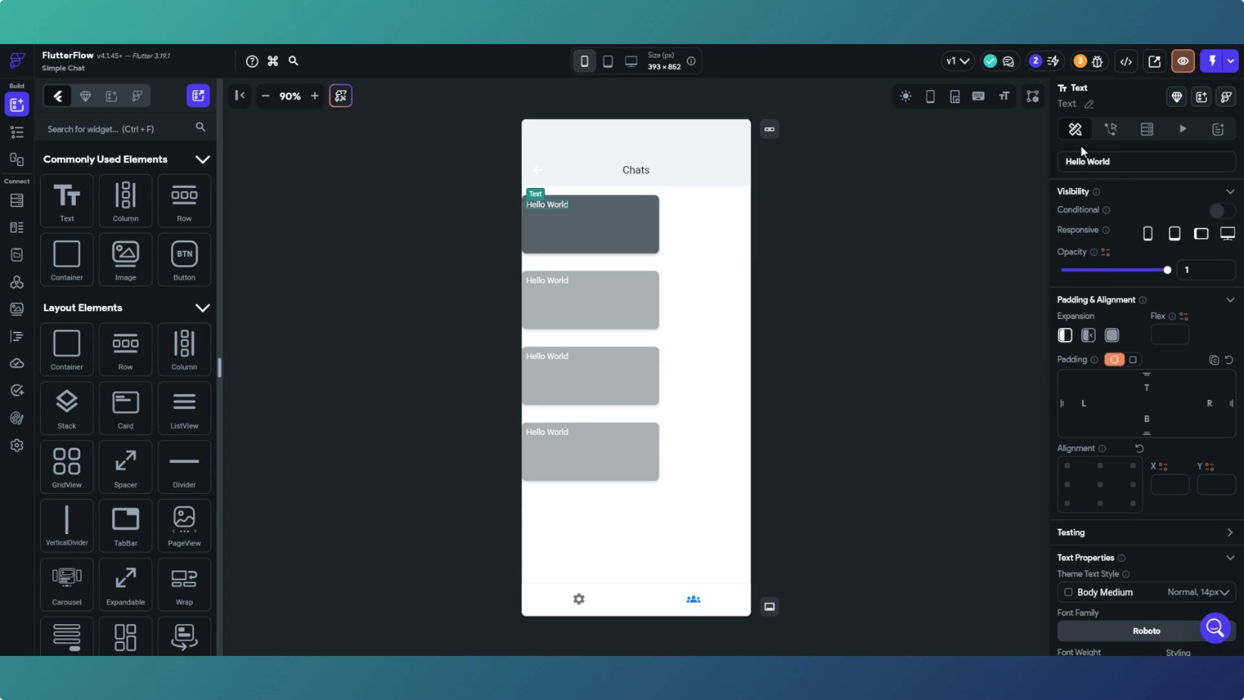
Bind the Text widget to the user field of the messages Row, with User1 as its default value.
{"action": "scroll", "coordinate": [1091, 196], "scroll_direction": "up", "scroll_amount": 1}
{"action": "left_click", "coordinate": [1079, 209]}
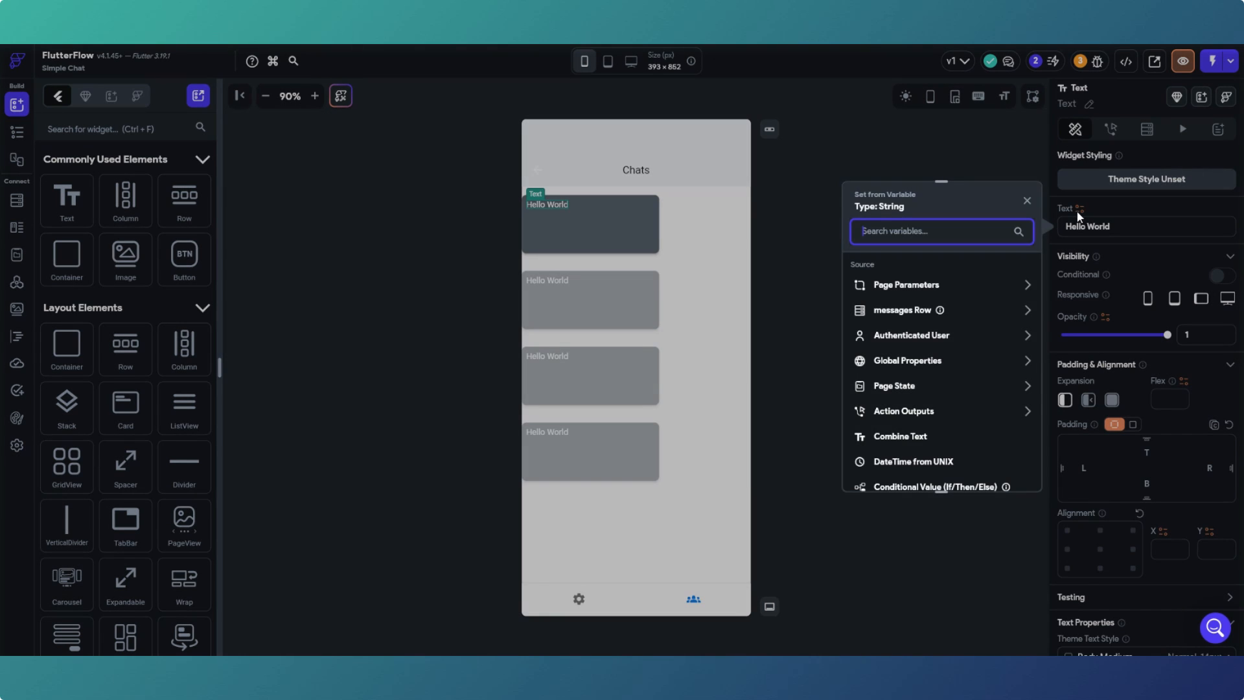
{"action": "left_click", "coordinate": [987, 315]}
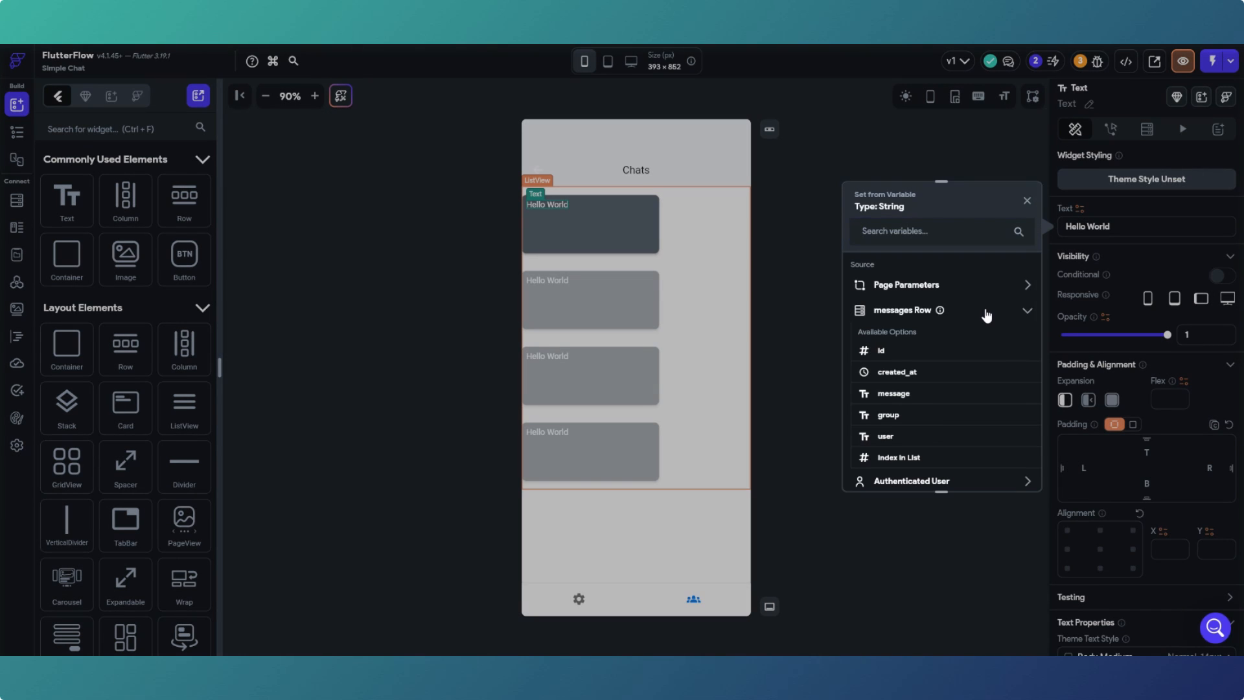
{"action": "left_click", "coordinate": [901, 437]}
{"action": "left_click", "coordinate": [1006, 468]}
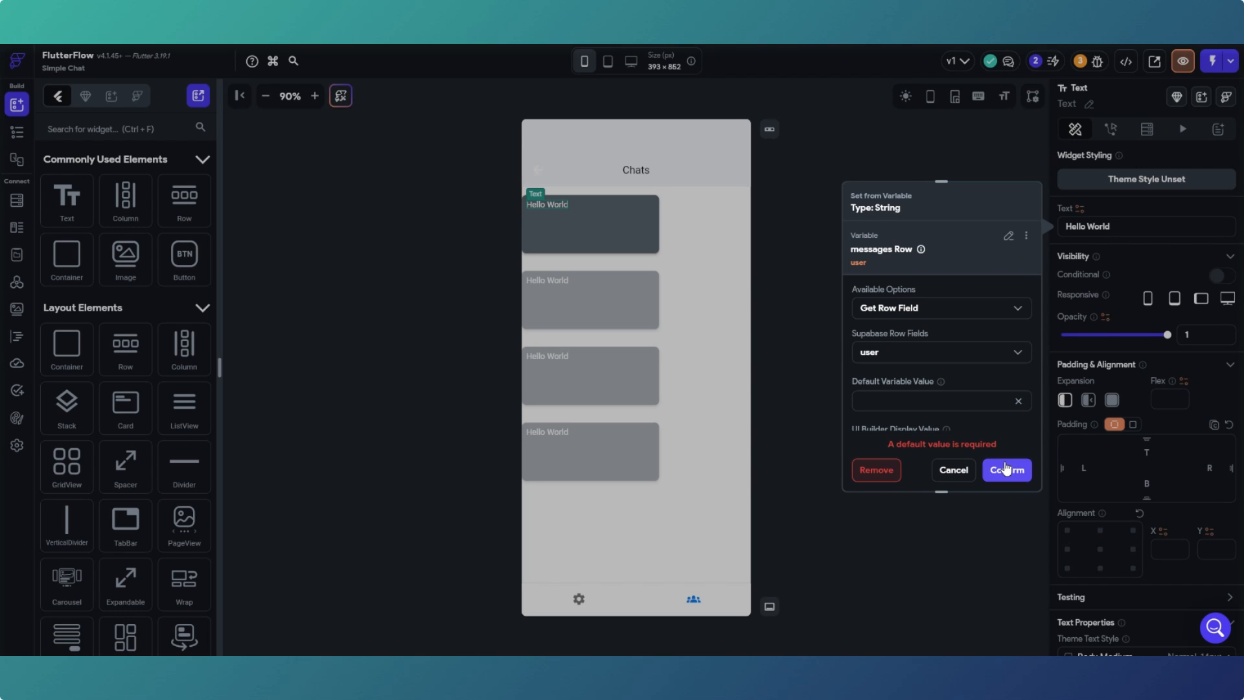
{"action": "scroll", "coordinate": [958, 381], "scroll_direction": "down", "scroll_amount": 1}
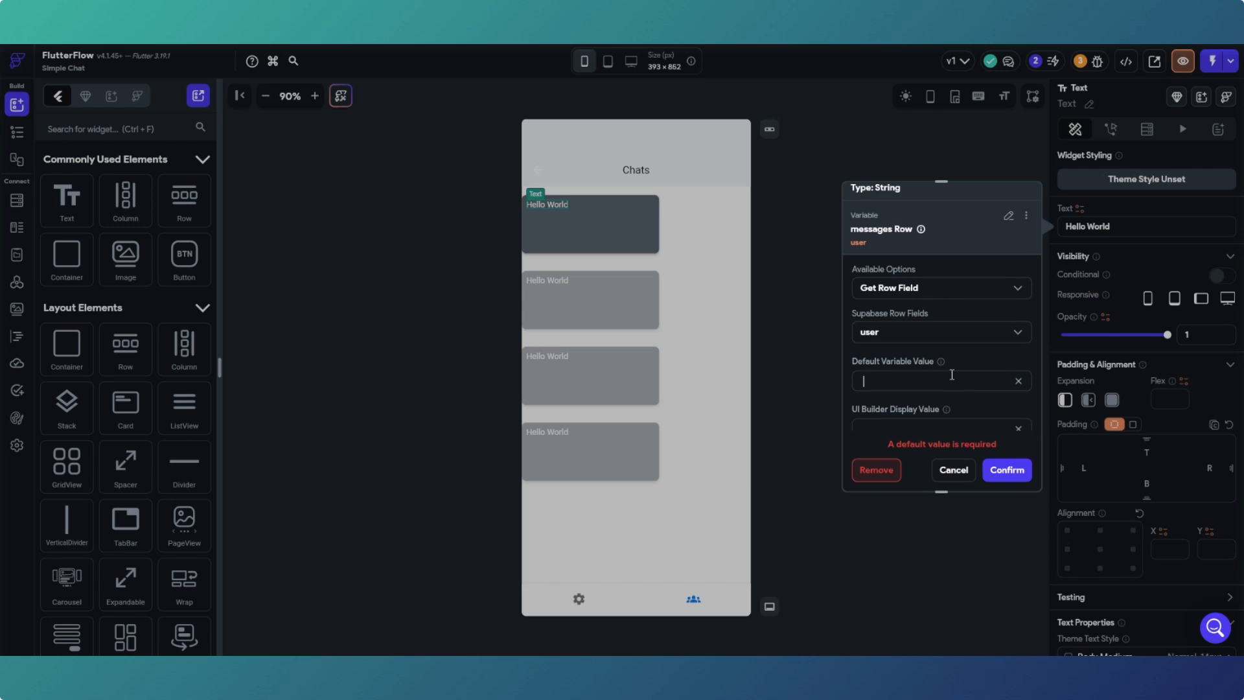
{"action": "left_click", "coordinate": [952, 374]}
{"action": "type", "text": "User1"}
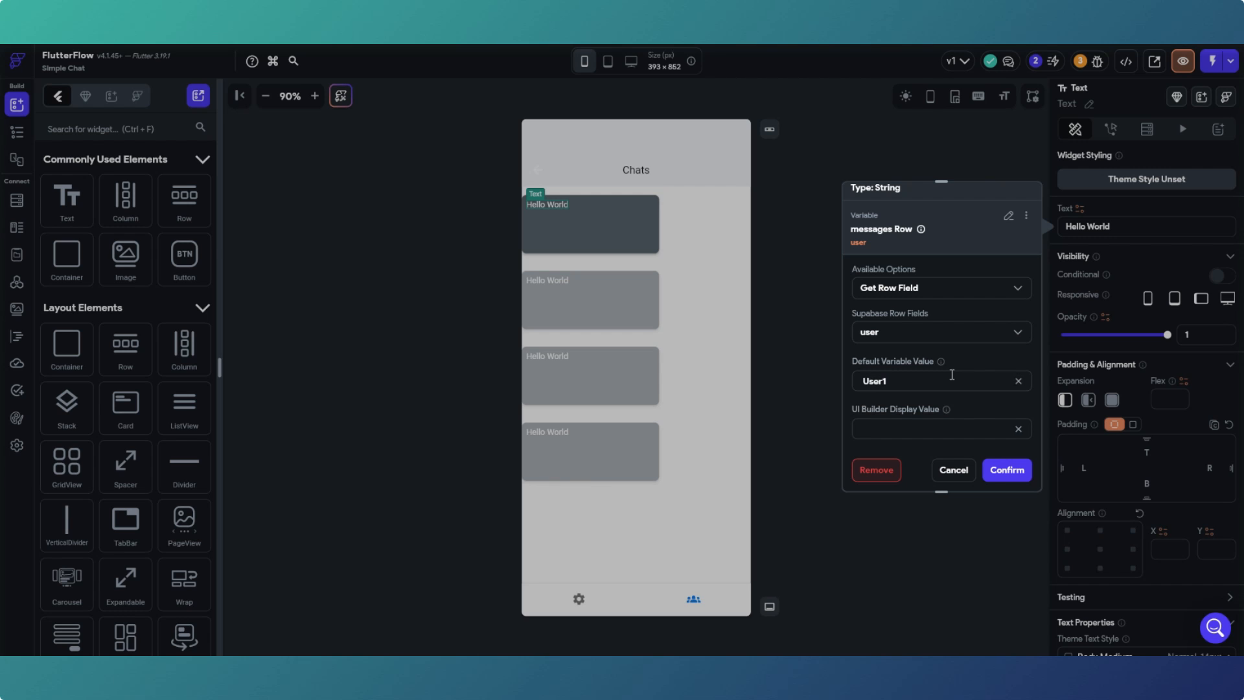
{"action": "left_click", "coordinate": [1008, 470]}
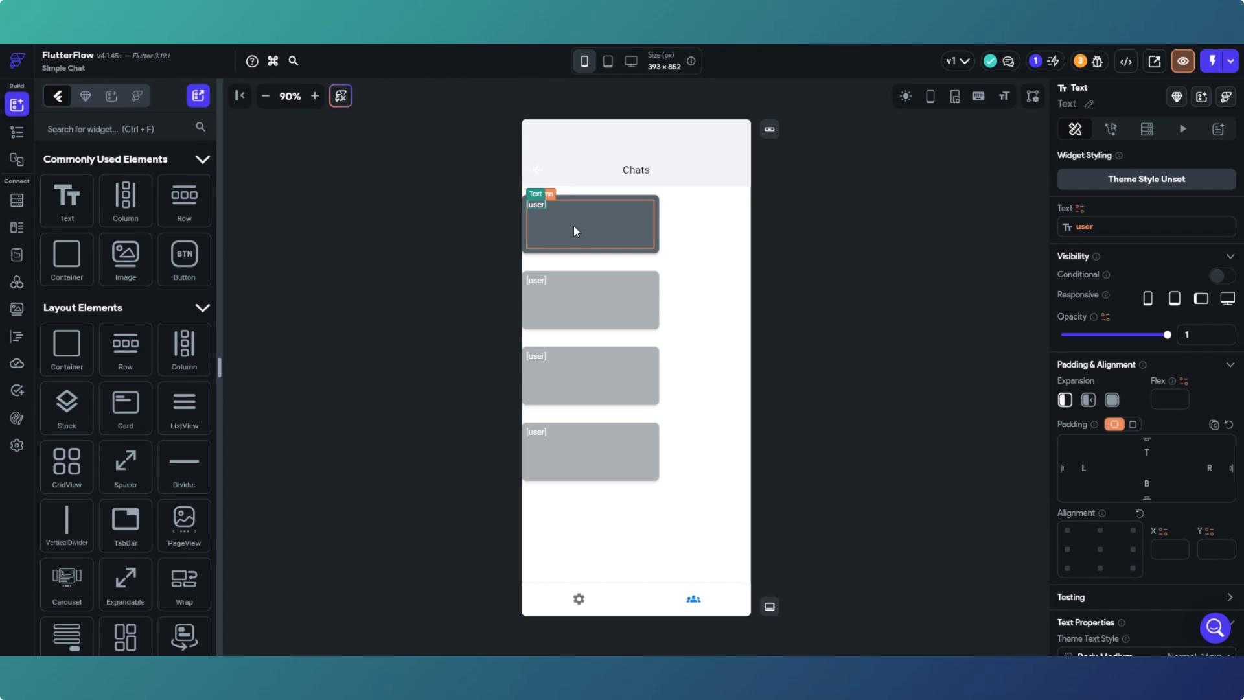
Set the bottom padding of the Row holding the user text to 8.
{"action": "left_click", "coordinate": [573, 206]}
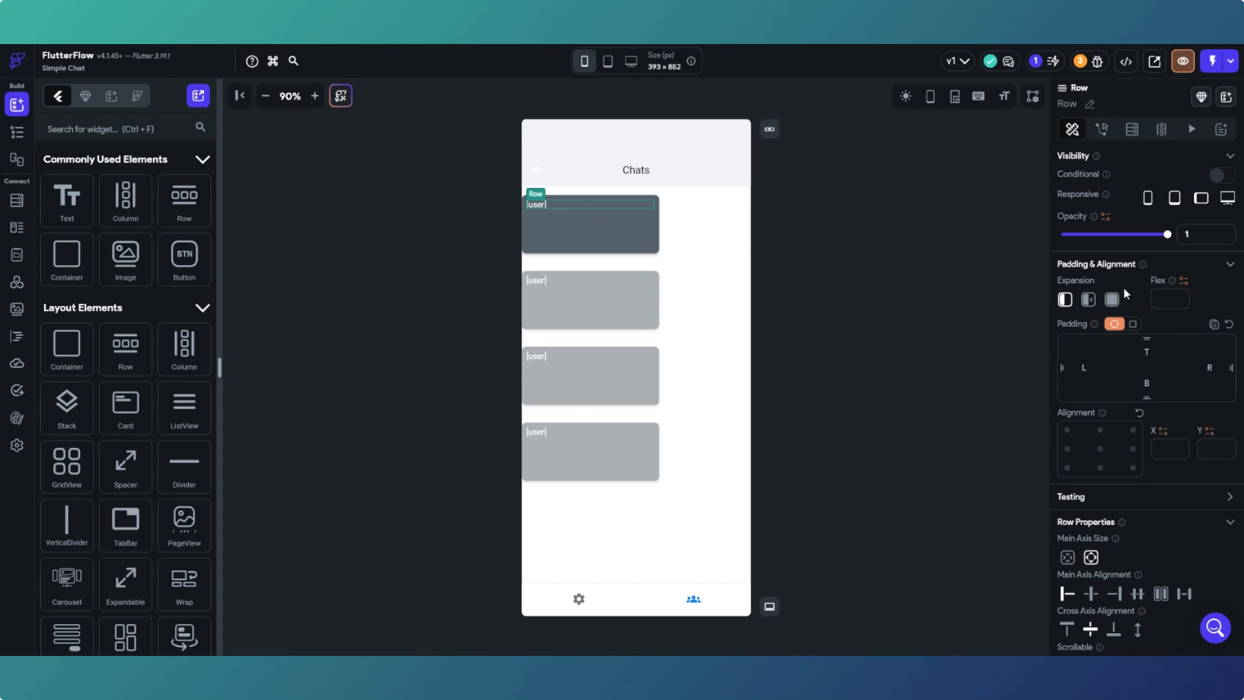
{"action": "left_click", "coordinate": [1148, 380]}
{"action": "type", "text": "50"}
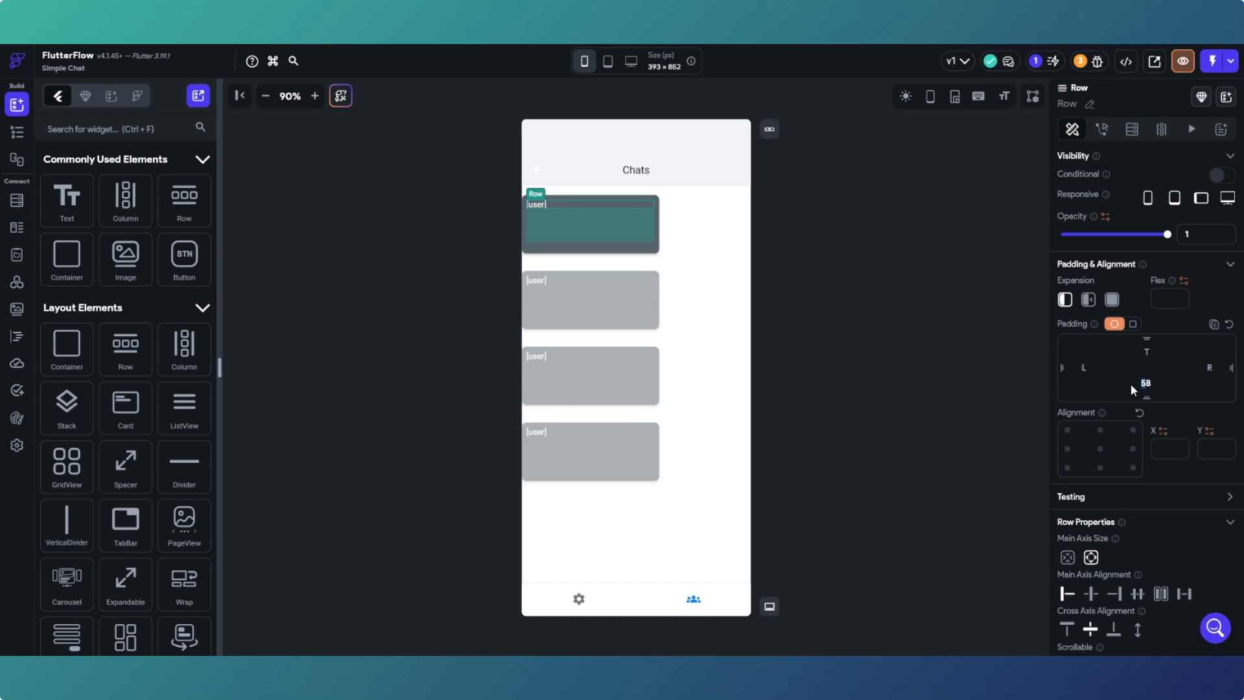
{"action": "type", "text": "8"}
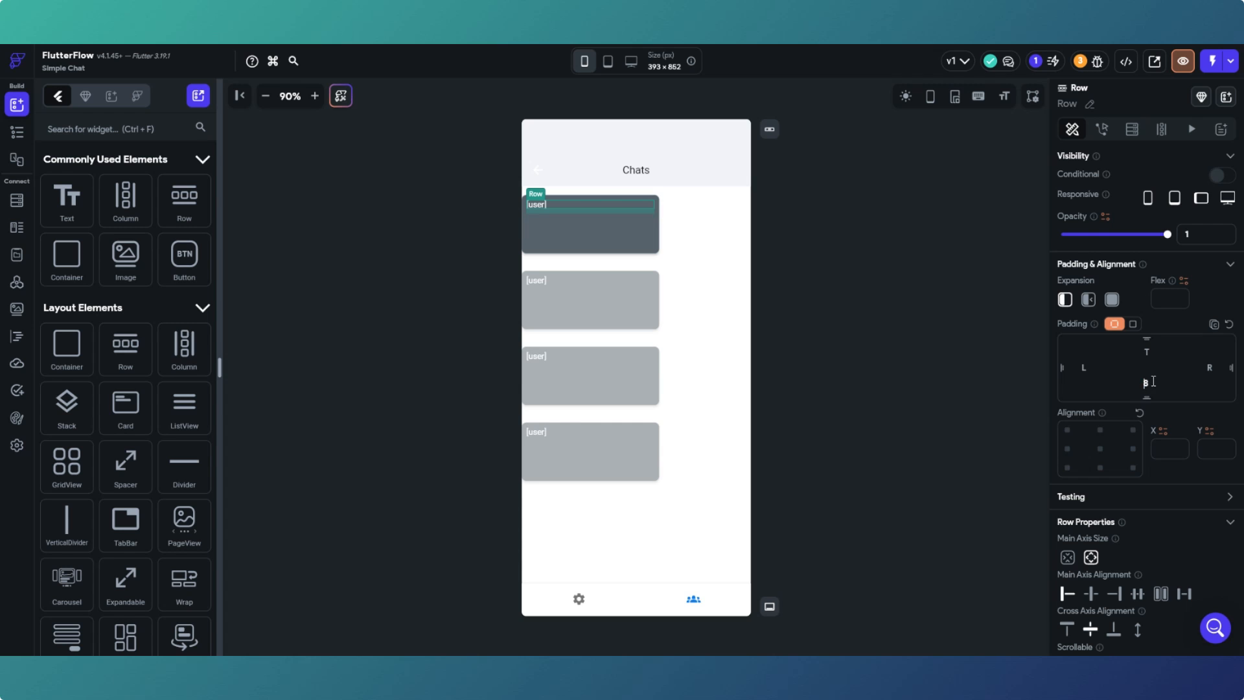
{"action": "left_click", "coordinate": [487, 226]}
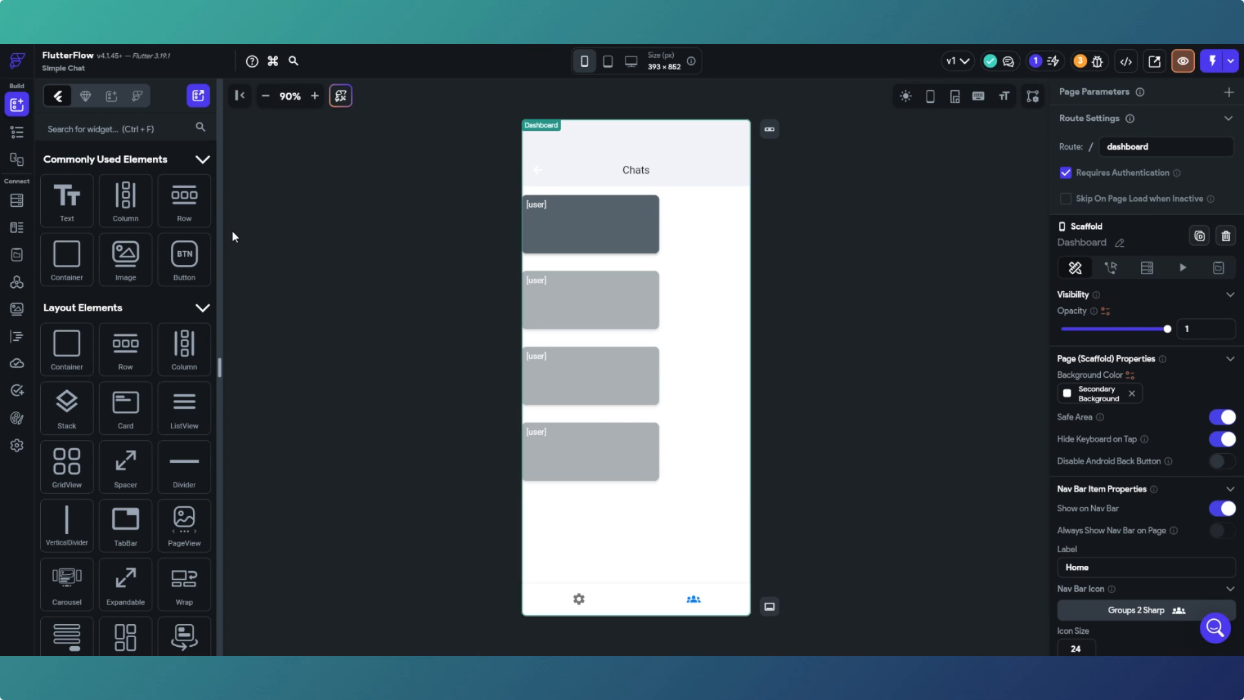
Add a second Row to the message Column and place a Text widget with expanded width in it.
{"action": "left_click_drag", "start_coordinate": [184, 200], "coordinate": [600, 227]}
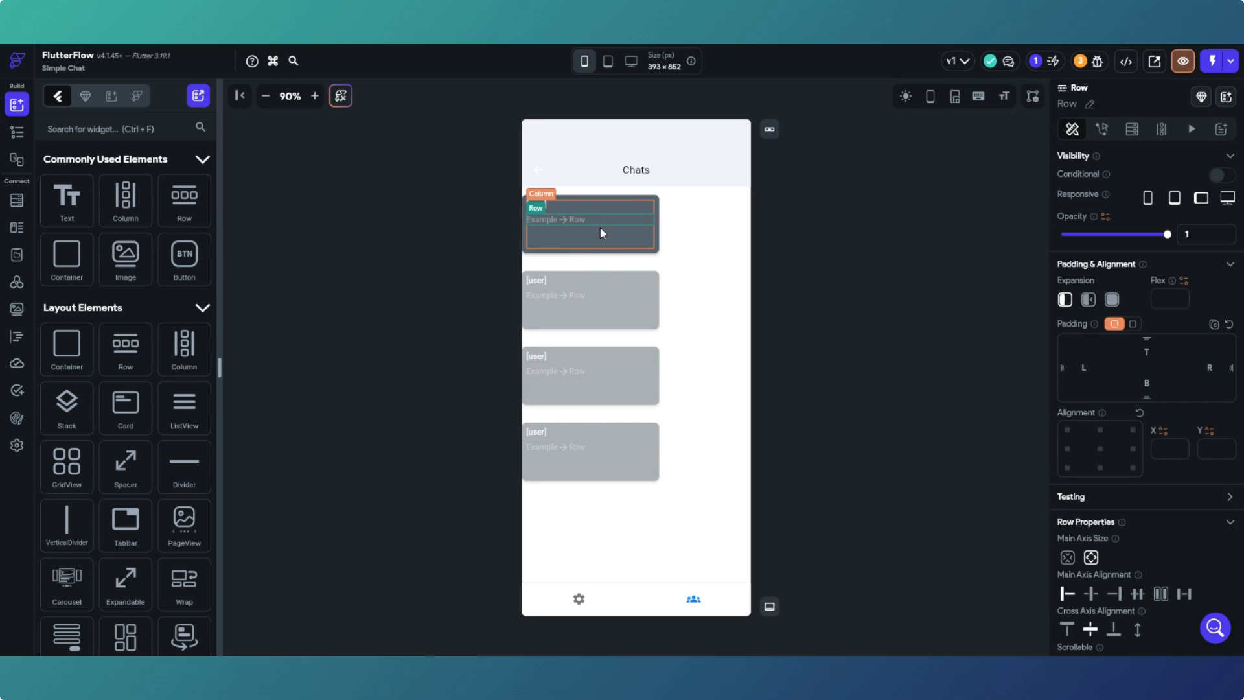
{"action": "left_click_drag", "start_coordinate": [67, 198], "coordinate": [539, 222]}
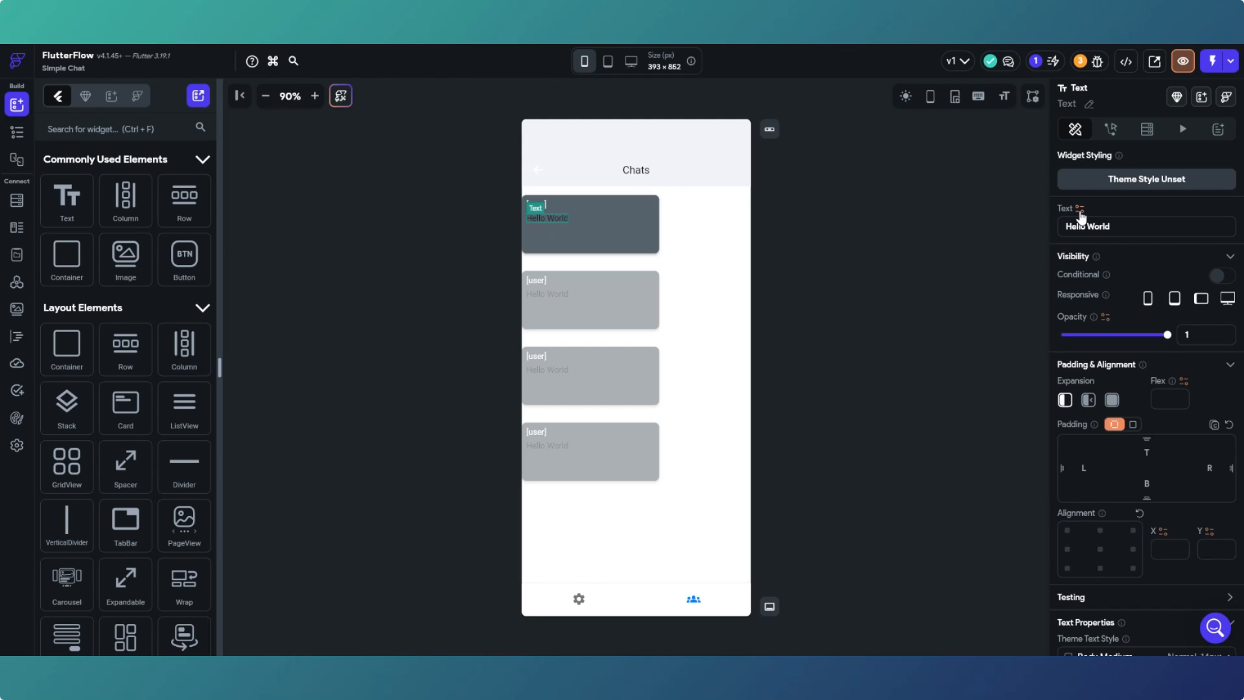
{"action": "left_click", "coordinate": [1112, 401]}
Set the text colour of the second Row's Text widget to Secondary Background.
{"action": "scroll", "coordinate": [1071, 358], "scroll_direction": "down", "scroll_amount": 3}
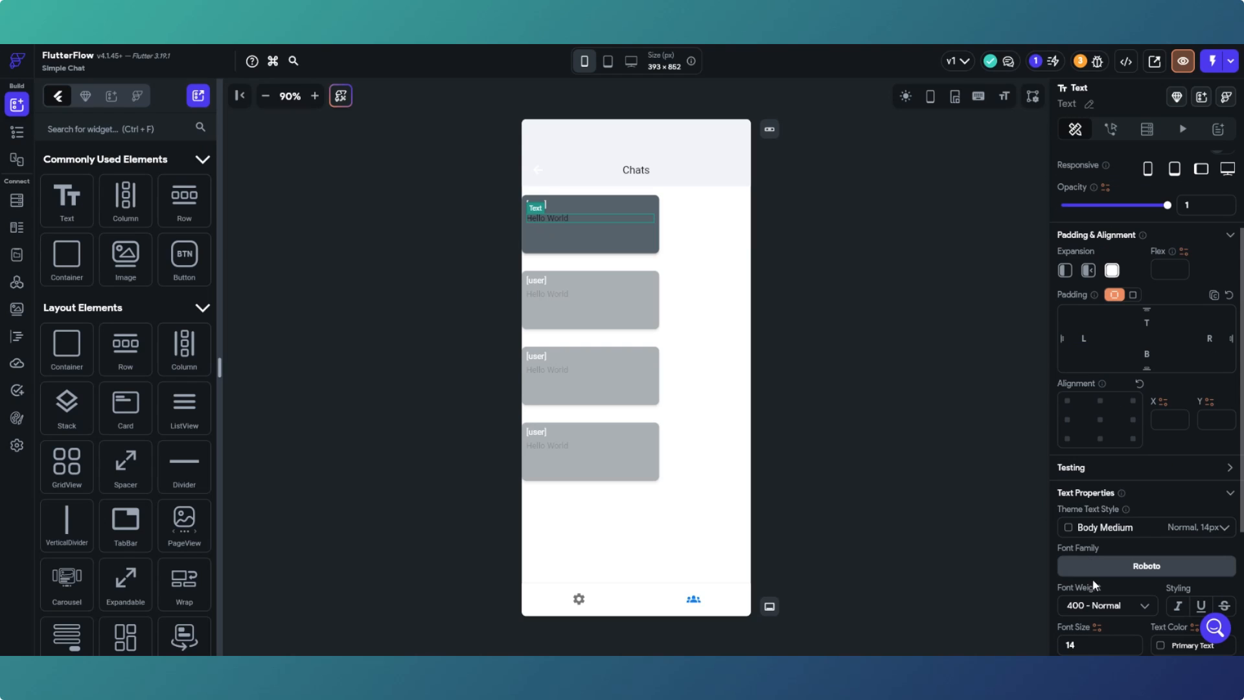
{"action": "scroll", "coordinate": [1094, 585], "scroll_direction": "down", "scroll_amount": 1}
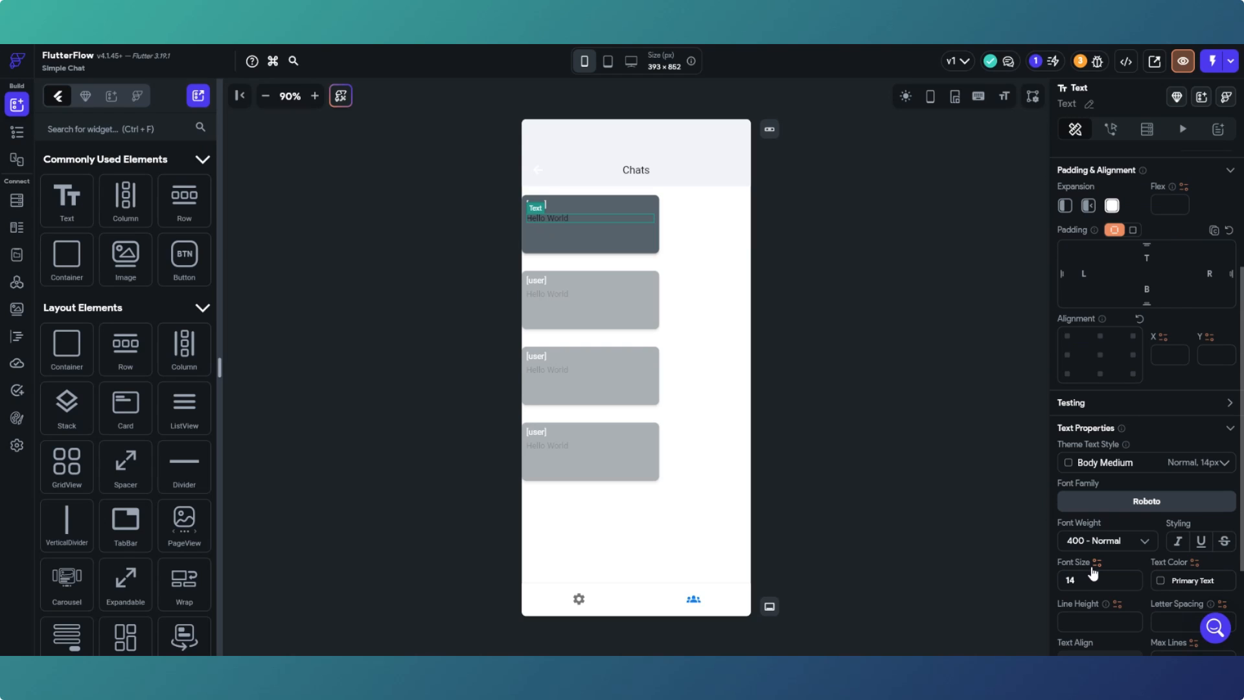
{"action": "left_click", "coordinate": [1163, 582]}
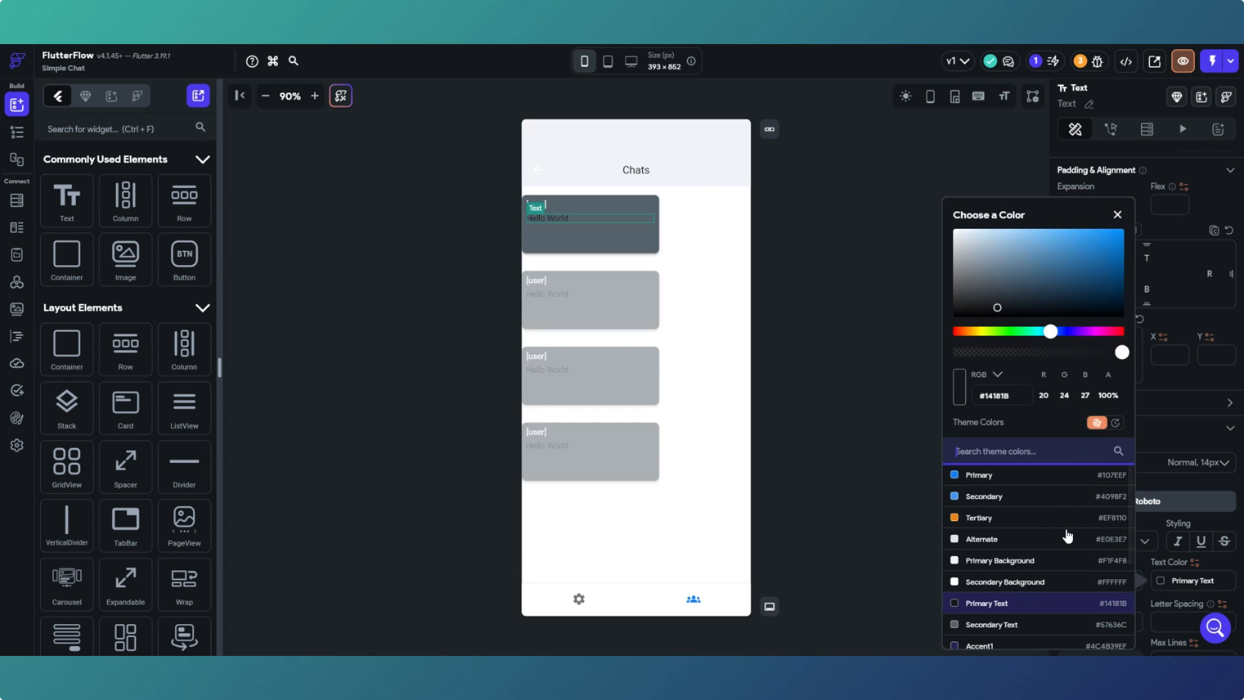
{"action": "left_click", "coordinate": [1039, 582]}
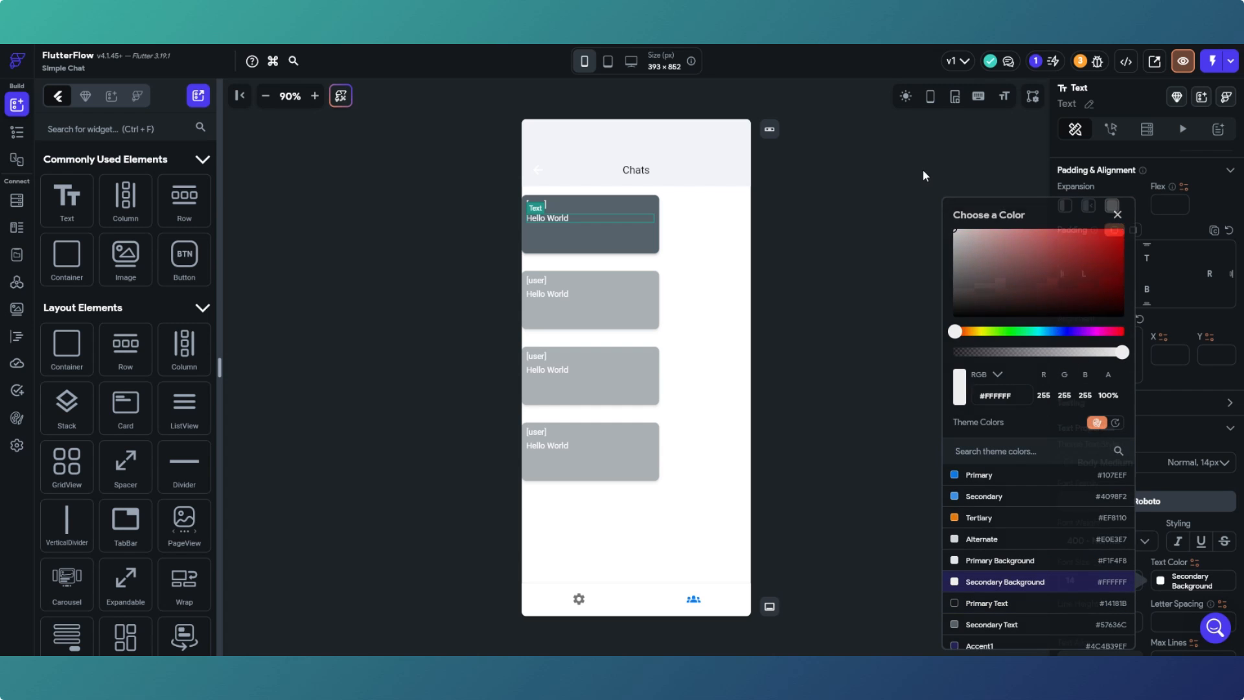
Bind the second Row's Text widget to the message field of the messages Row, with New Message as its default value.
{"action": "scroll", "coordinate": [1118, 165], "scroll_direction": "up", "scroll_amount": 3}
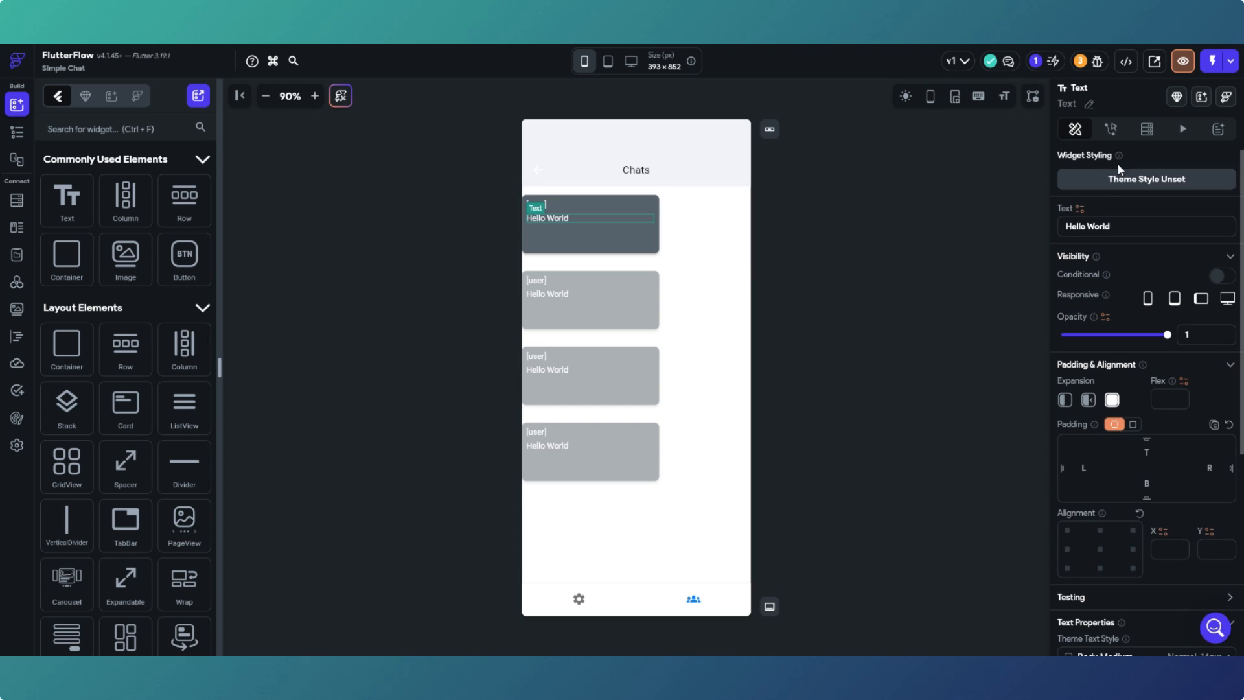
{"action": "left_click", "coordinate": [1082, 209]}
{"action": "left_click", "coordinate": [998, 314]}
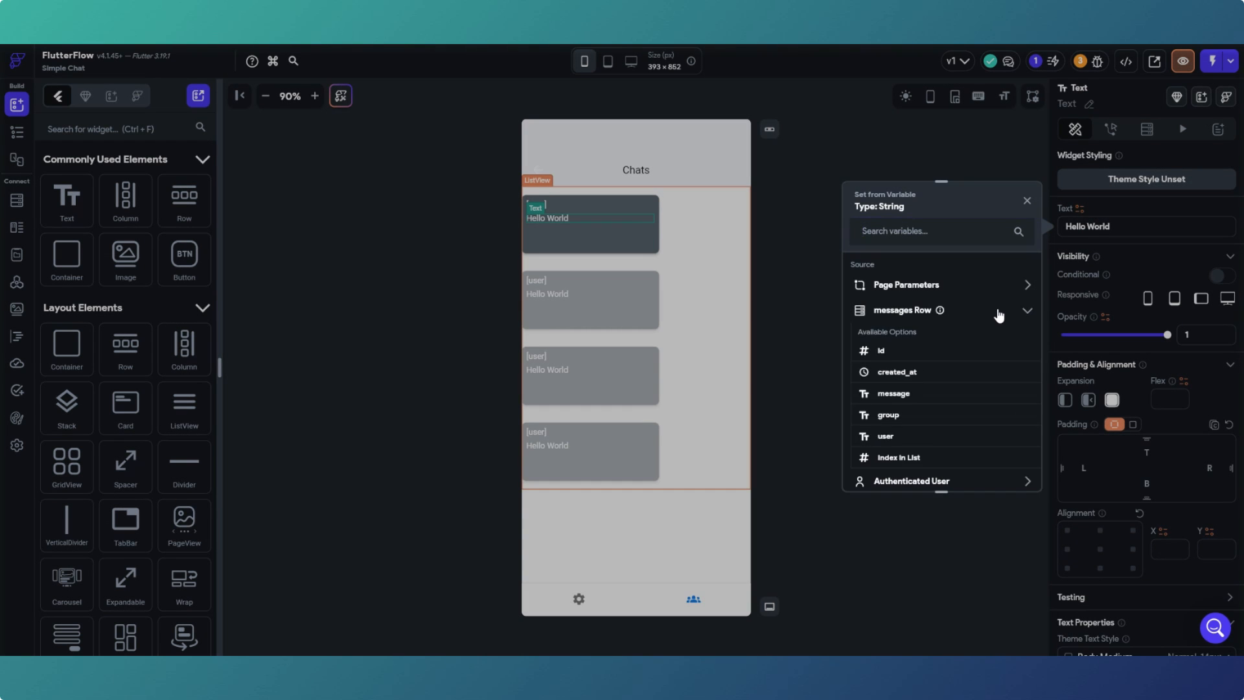
{"action": "left_click", "coordinate": [913, 395]}
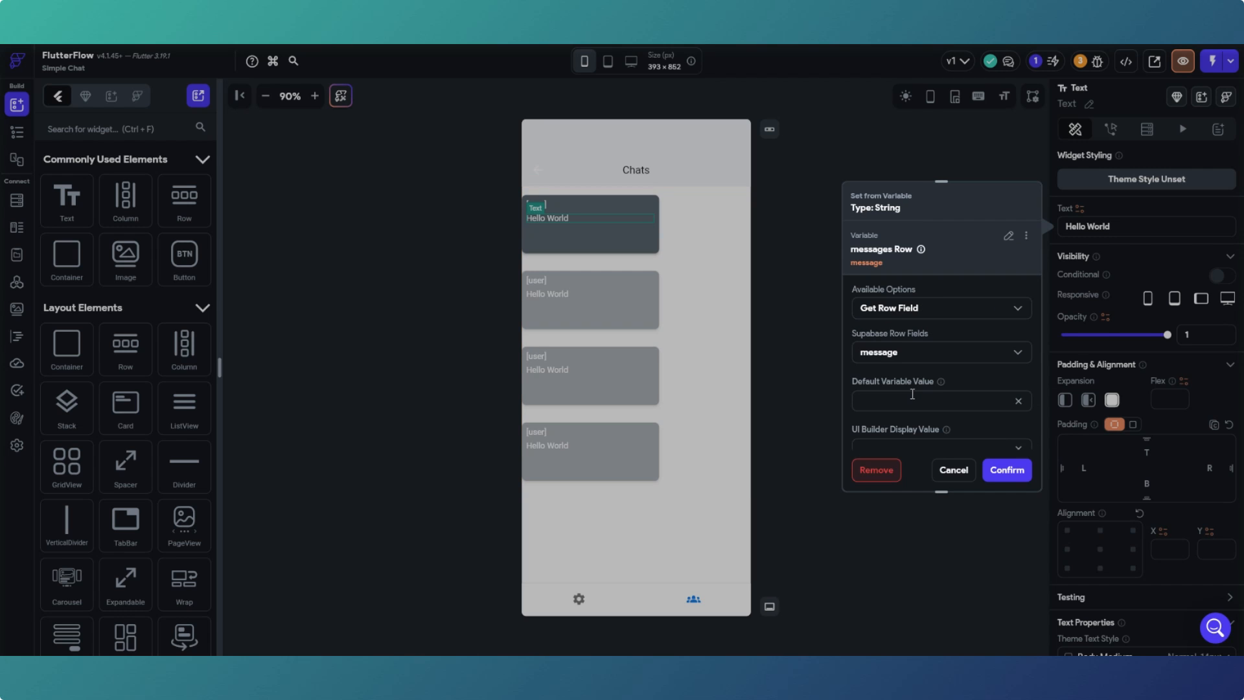
{"action": "left_click", "coordinate": [895, 395]}
{"action": "type", "text": "New Message"}
{"action": "left_click", "coordinate": [1008, 470]}
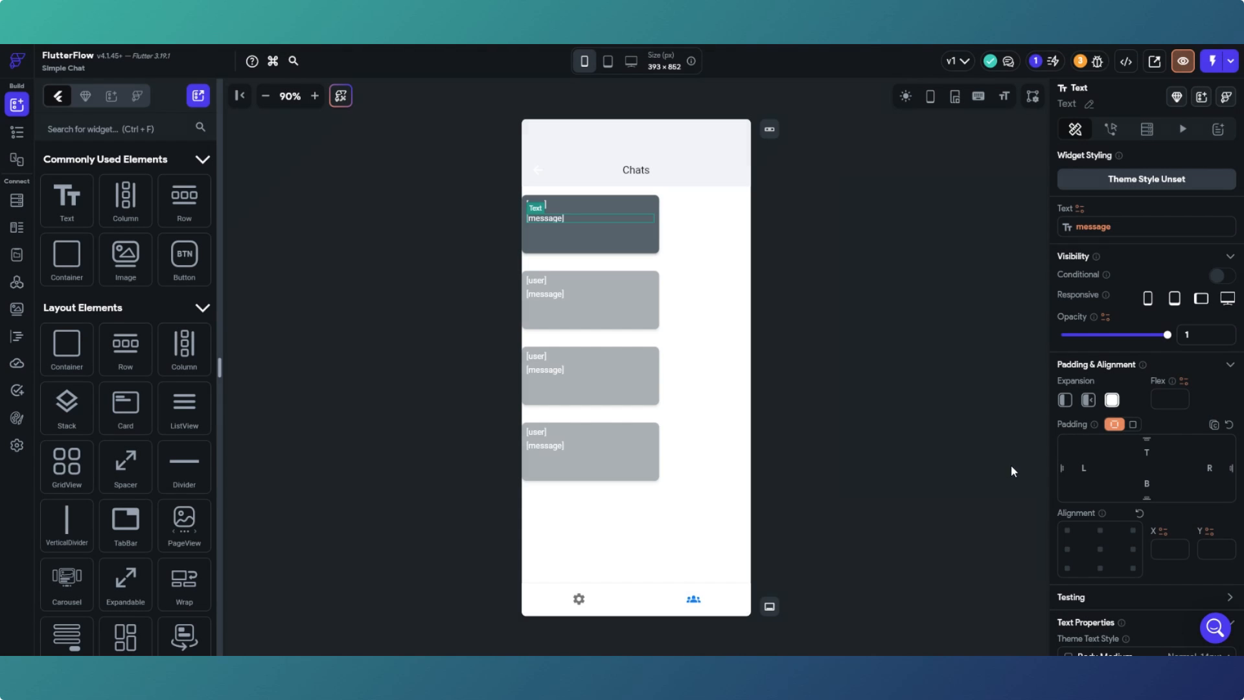
{"action": "left_click", "coordinate": [898, 407]}
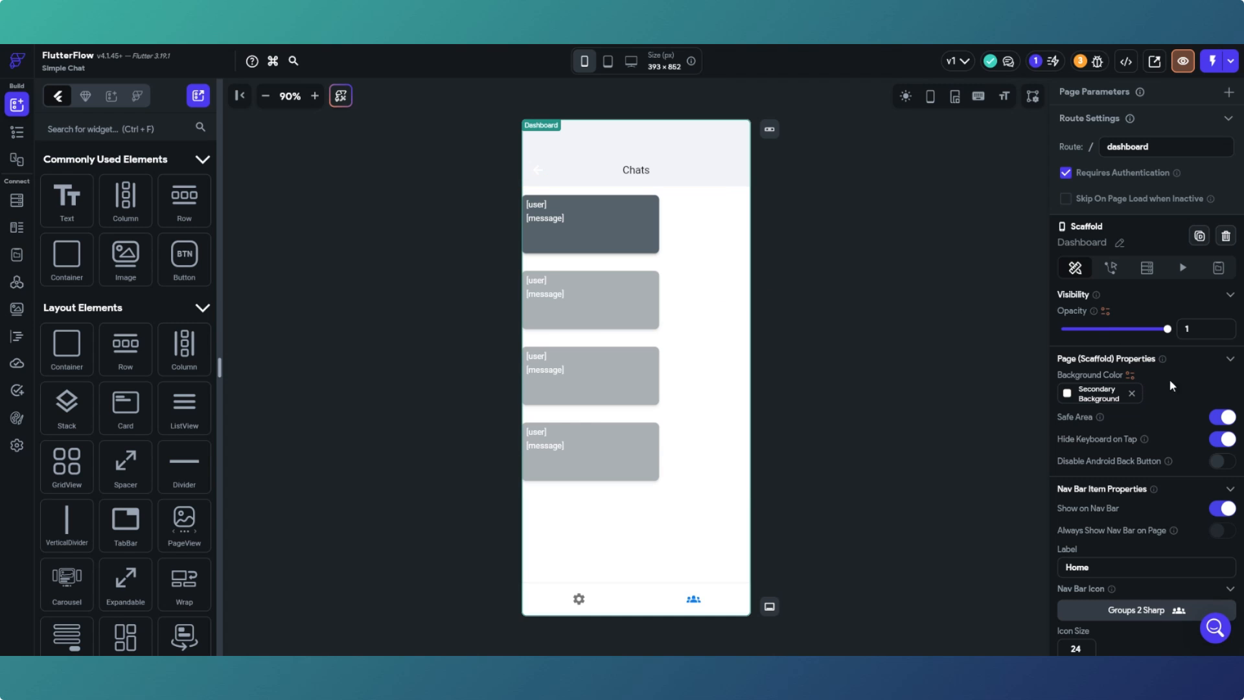
Make the message Container's fill colour come from a Conditional Value (If/Then/Else) variable.
{"action": "left_click", "coordinate": [656, 236]}
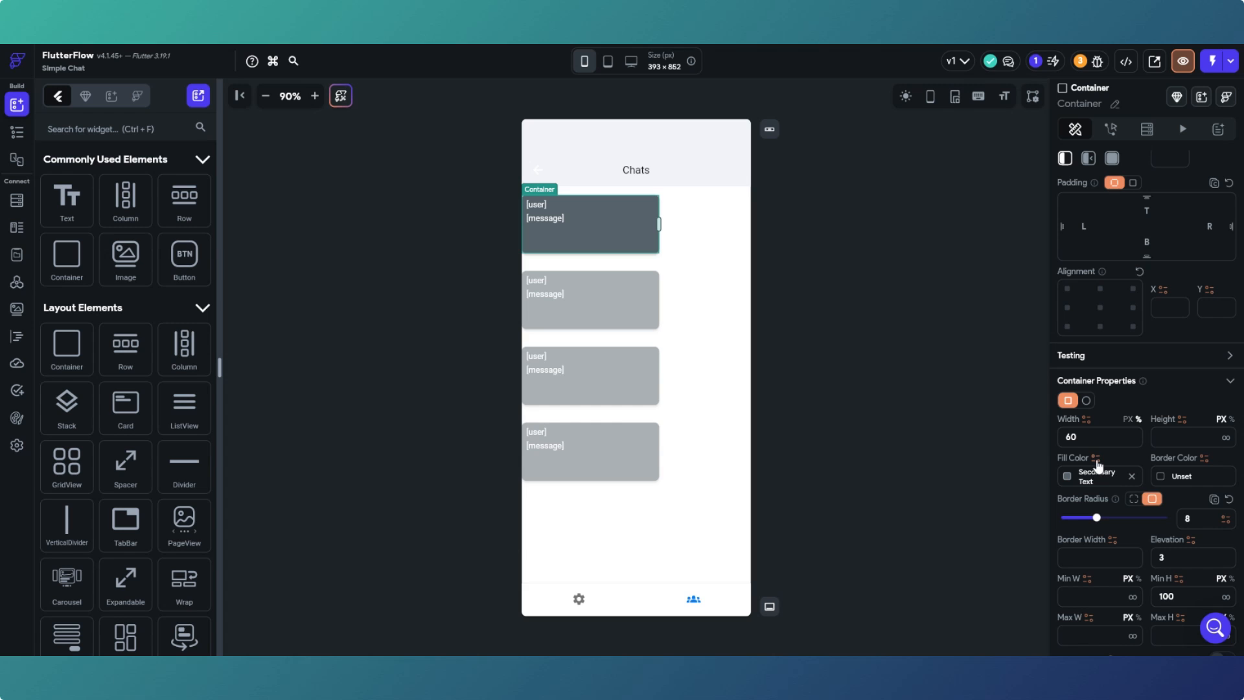
{"action": "left_click", "coordinate": [1096, 459]}
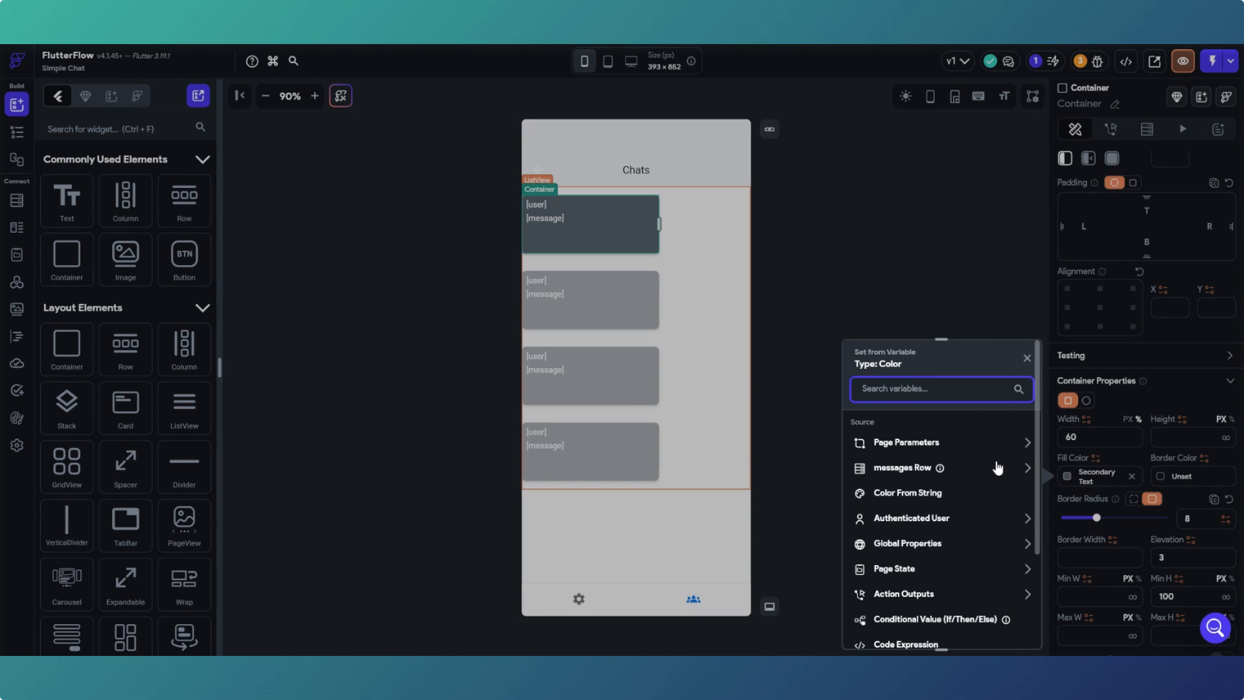
{"action": "scroll", "coordinate": [998, 463], "scroll_direction": "down", "scroll_amount": 2}
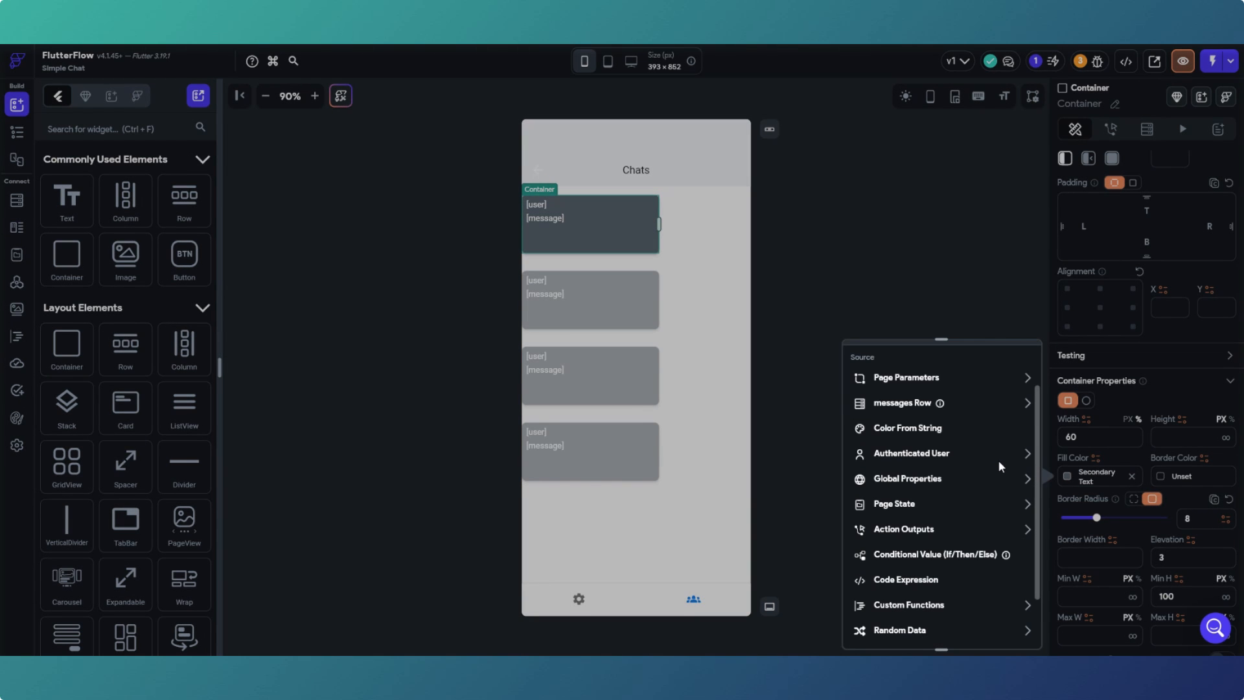
{"action": "left_click", "coordinate": [980, 556]}
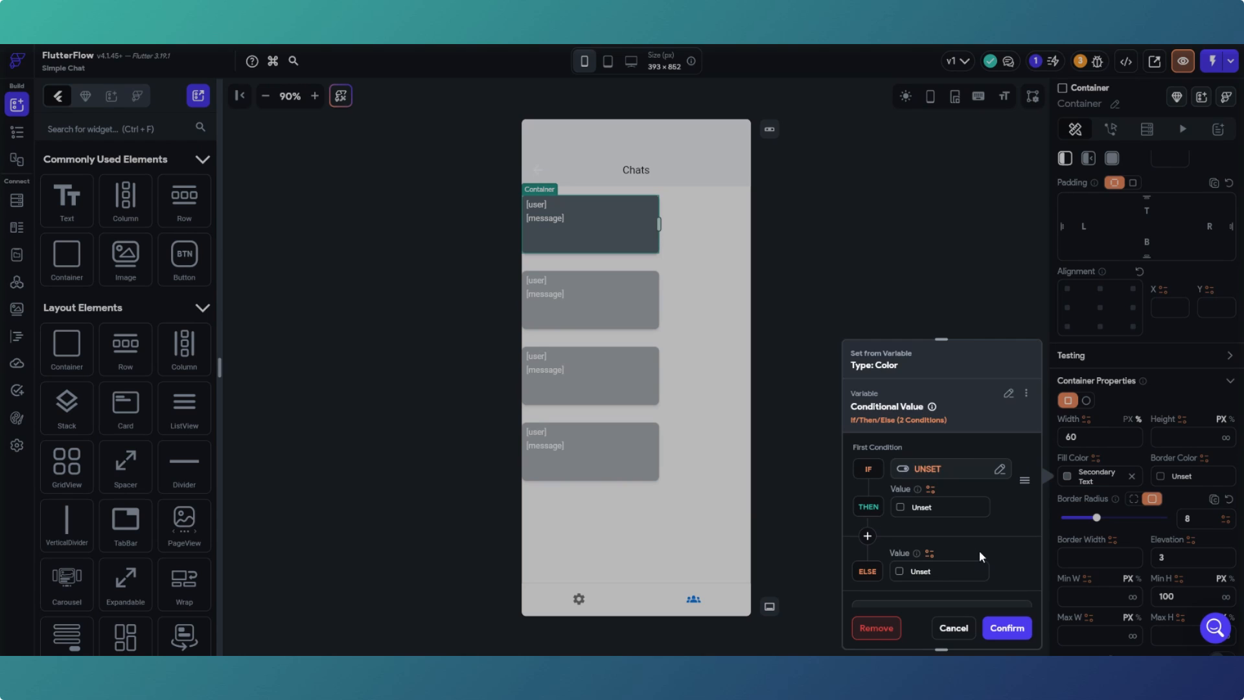
Create a single condition for the fill colour's IF branch, with the authenticated user's User ID as its first value.
{"action": "left_click", "coordinate": [929, 468]}
{"action": "left_click", "coordinate": [776, 446]}
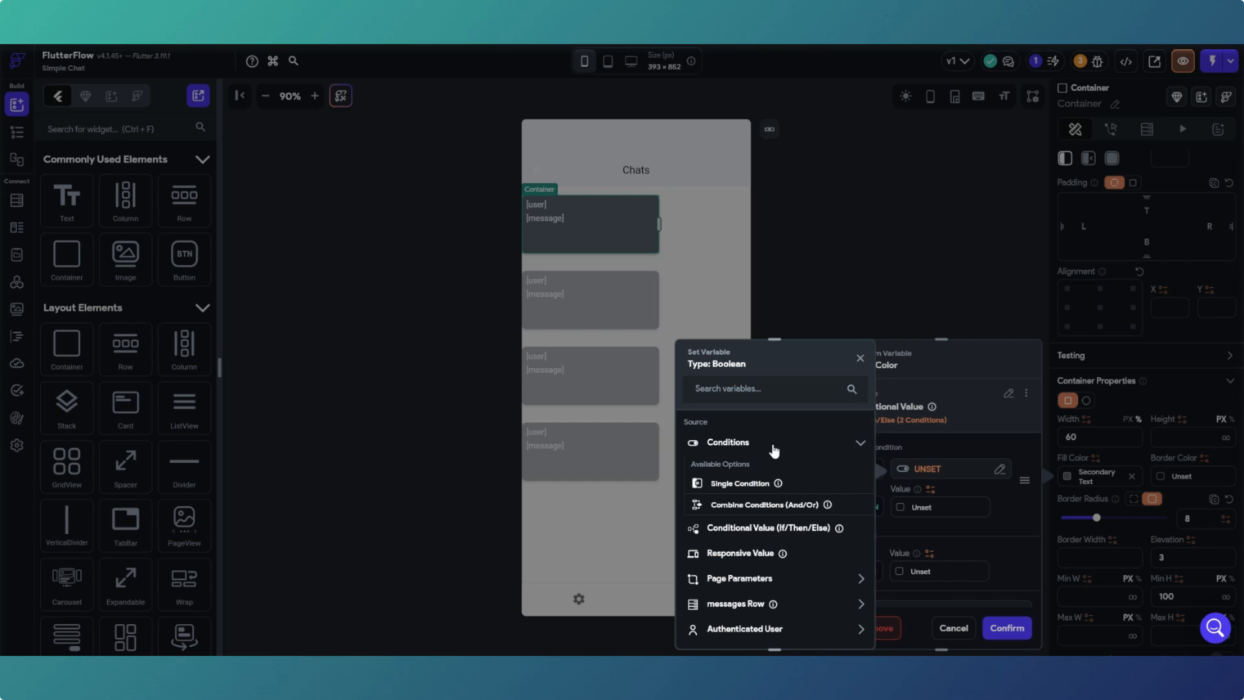
{"action": "left_click", "coordinate": [752, 486]}
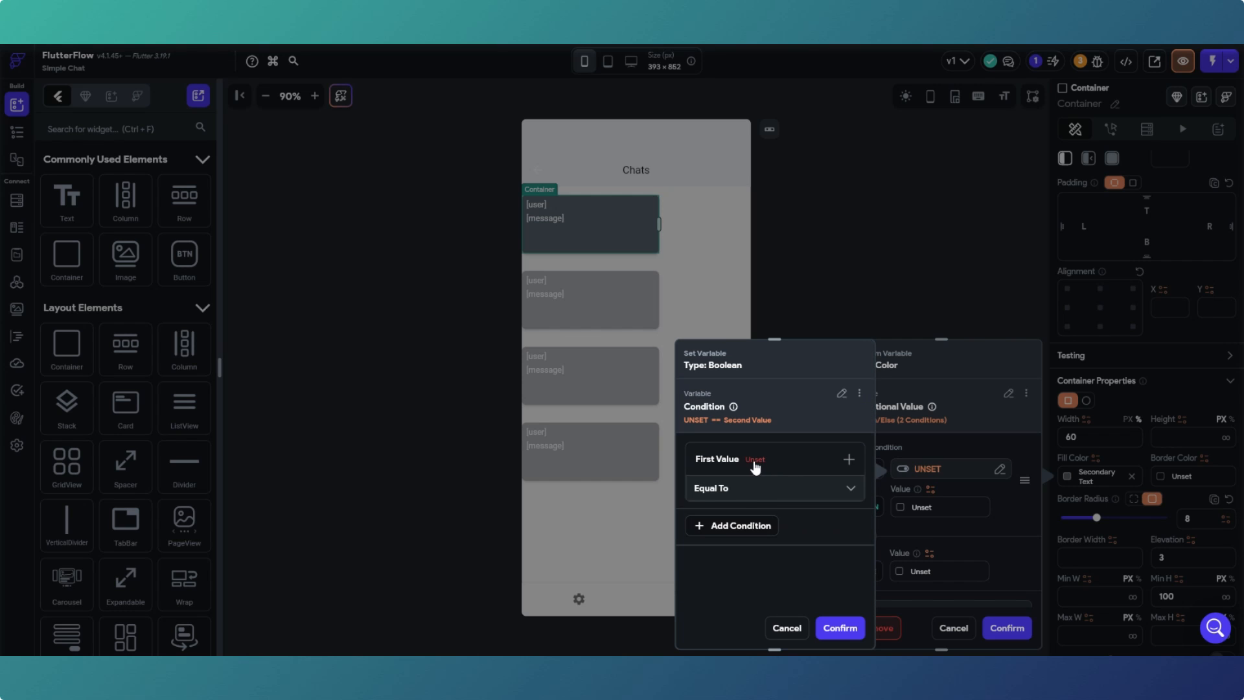
{"action": "left_click", "coordinate": [760, 466]}
{"action": "left_click", "coordinate": [739, 486]}
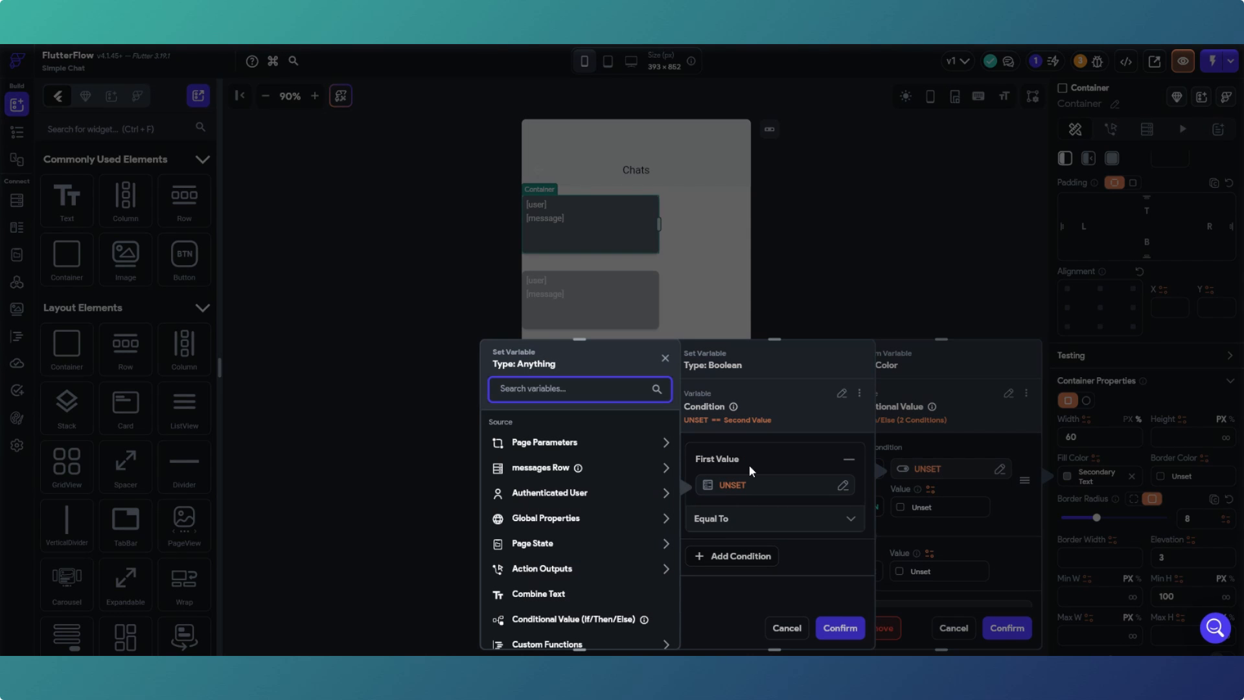
{"action": "left_click", "coordinate": [622, 496]}
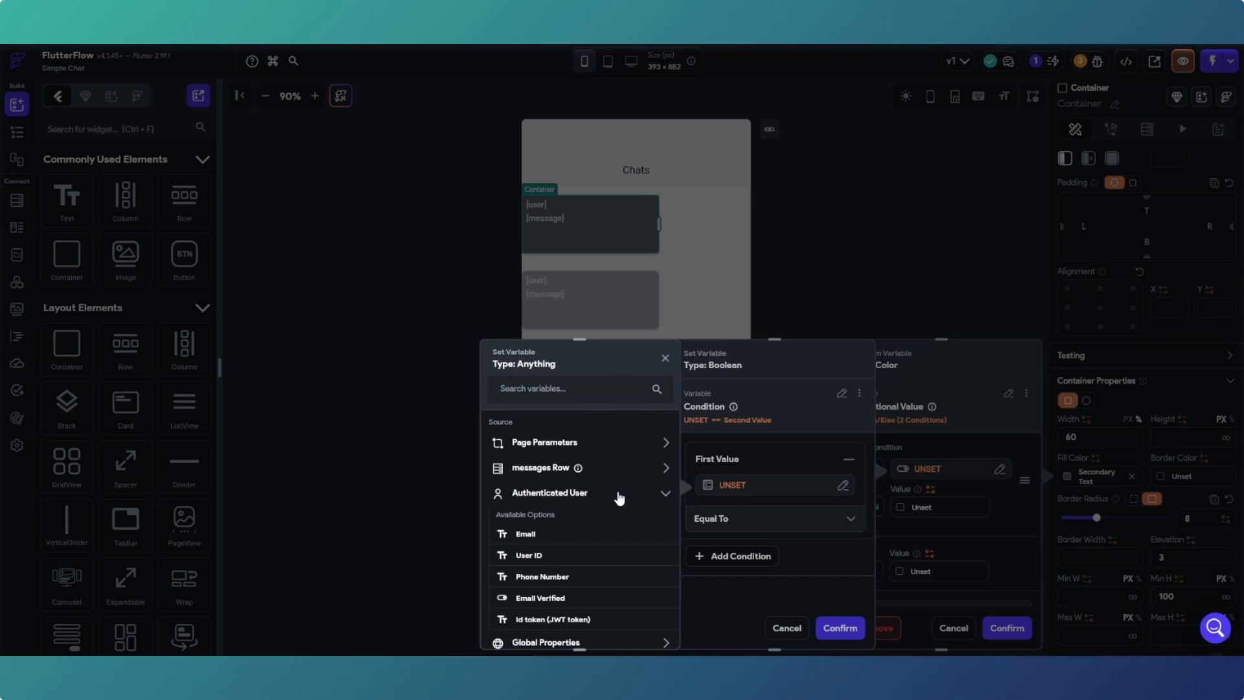
{"action": "left_click", "coordinate": [539, 556]}
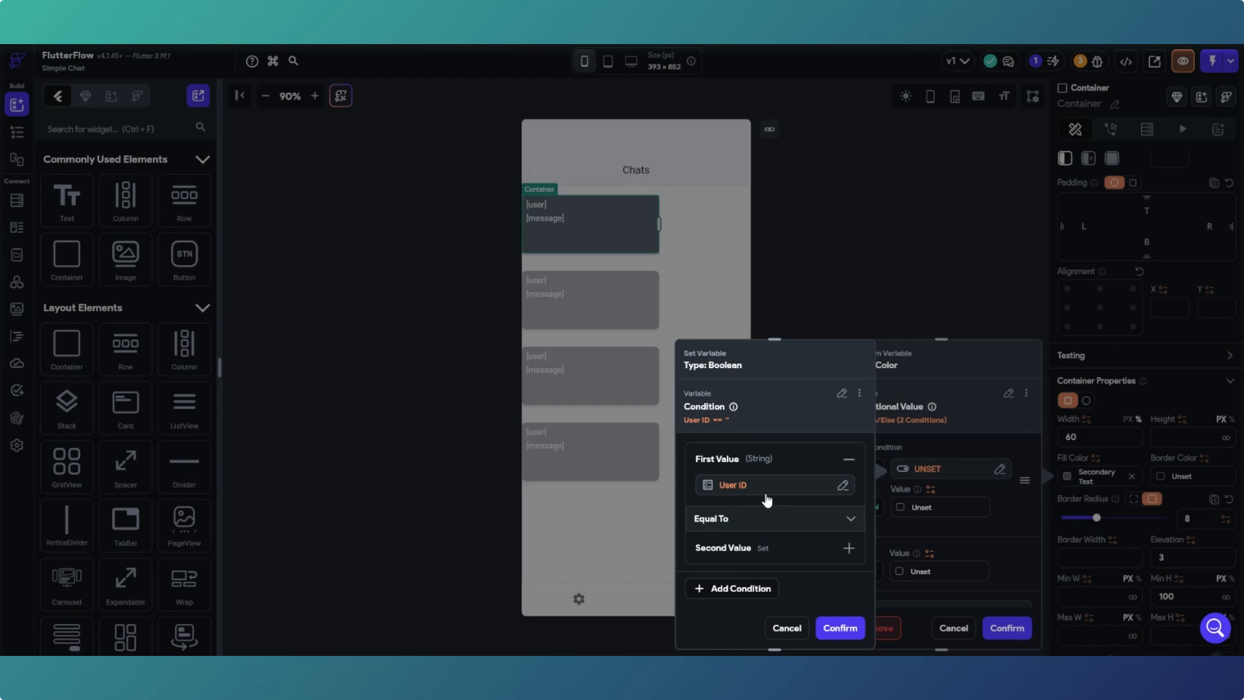
Set the condition's second value to the user field of the messages Row and apply the Equal To condition.
{"action": "left_click", "coordinate": [759, 548]}
{"action": "scroll", "coordinate": [752, 528], "scroll_direction": "down", "scroll_amount": 1}
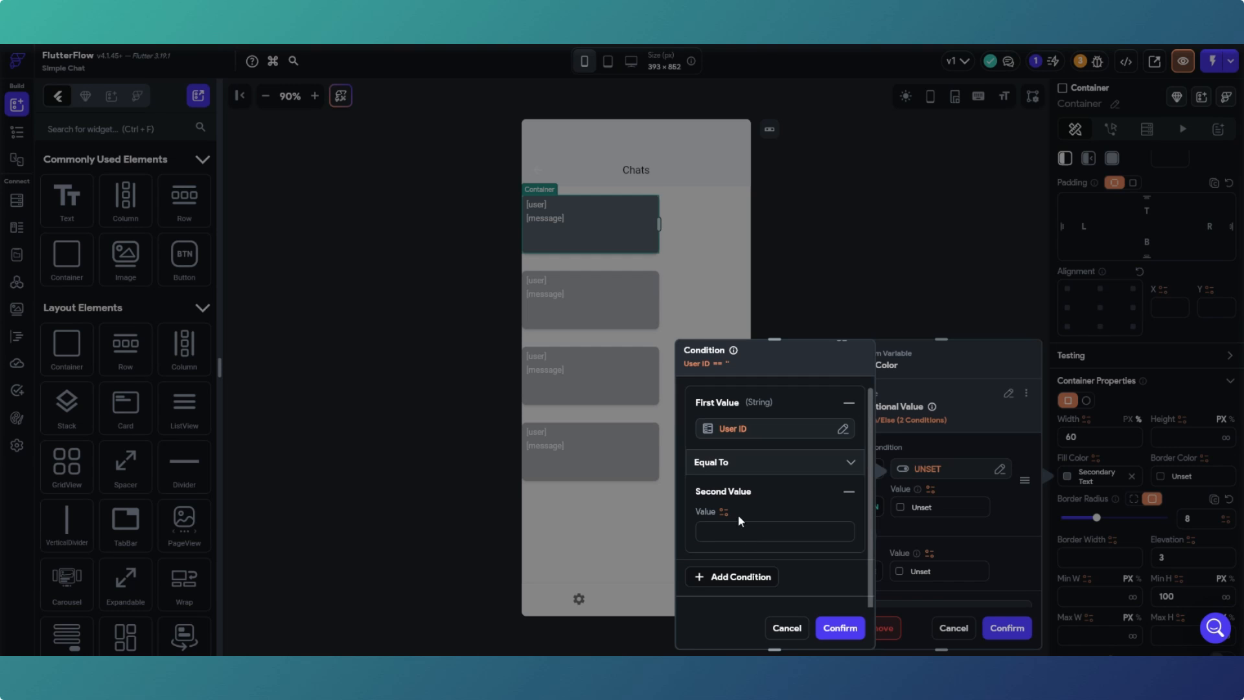
{"action": "left_click", "coordinate": [723, 512]}
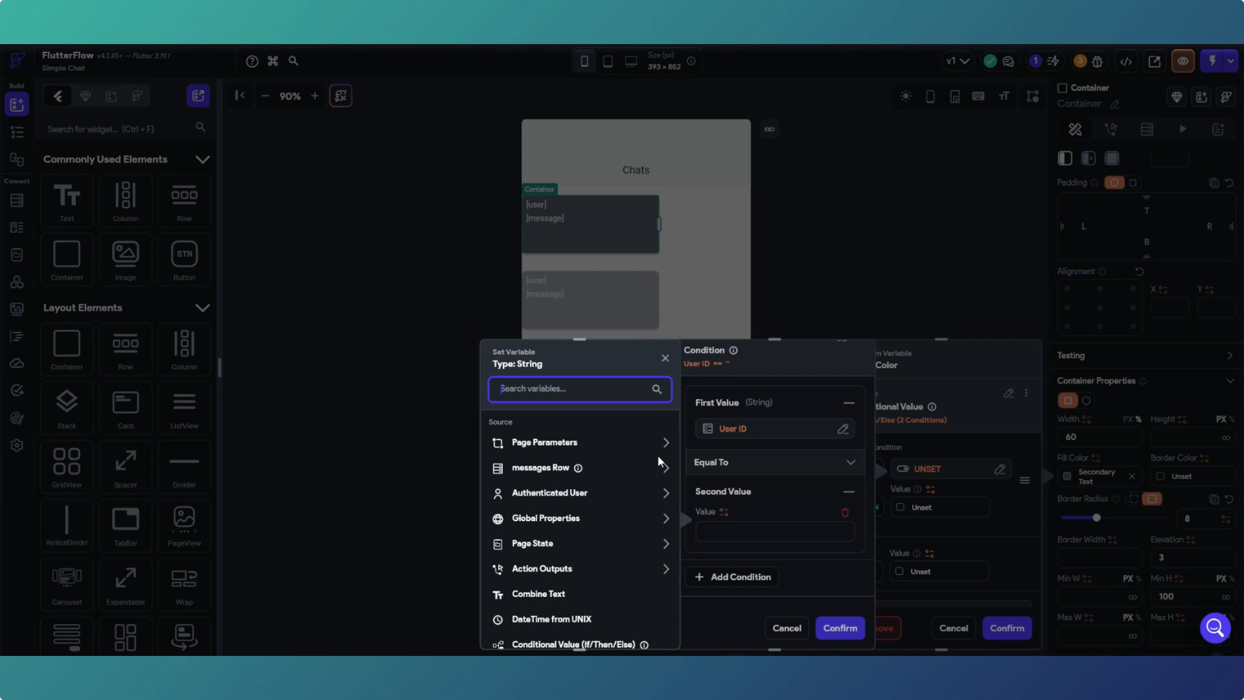
{"action": "left_click", "coordinate": [625, 473]}
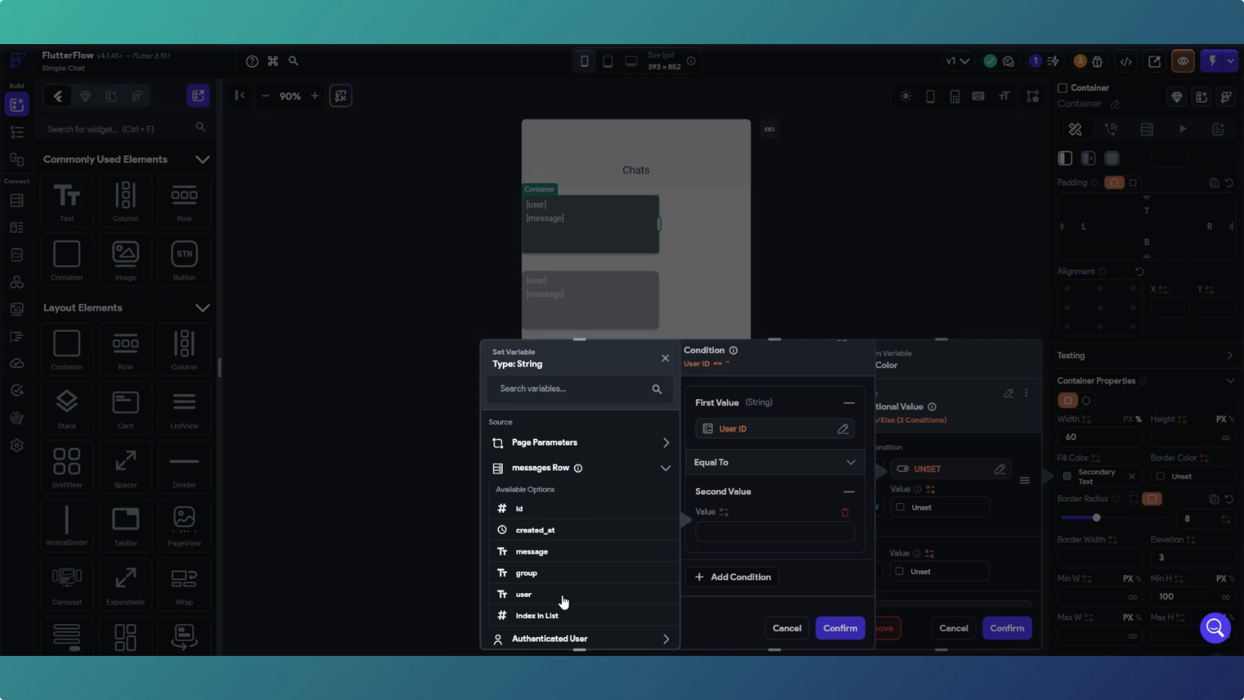
{"action": "left_click", "coordinate": [555, 595]}
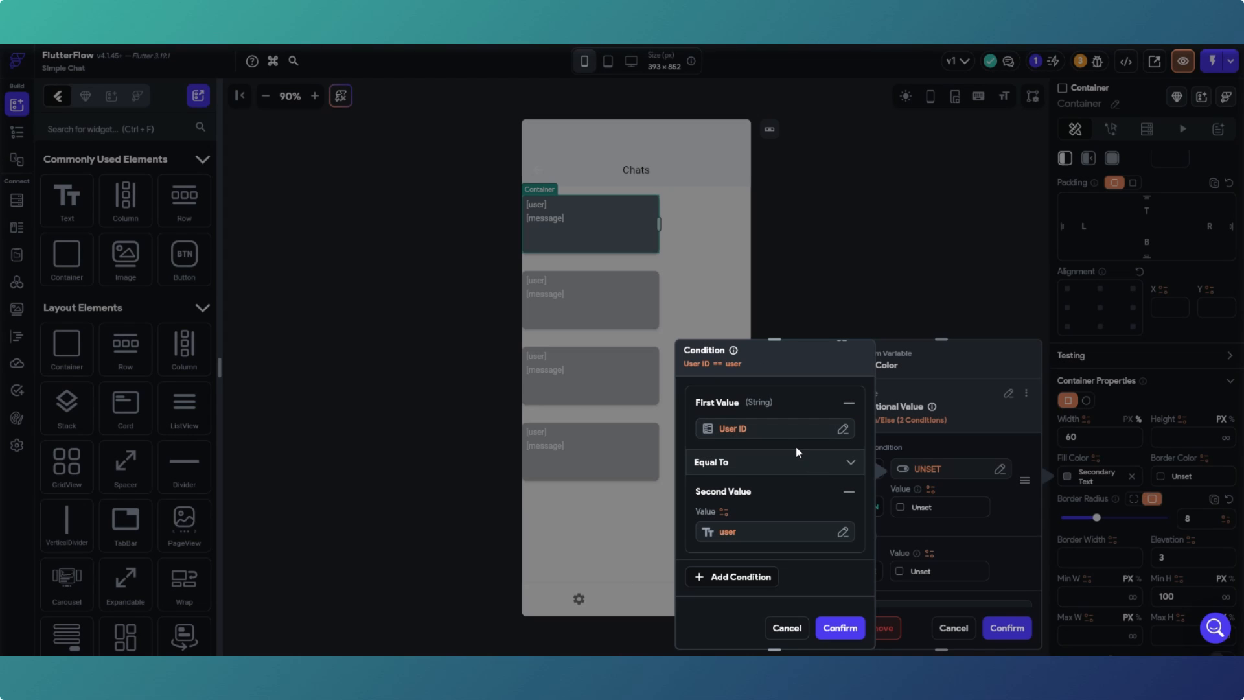
{"action": "left_click", "coordinate": [837, 629]}
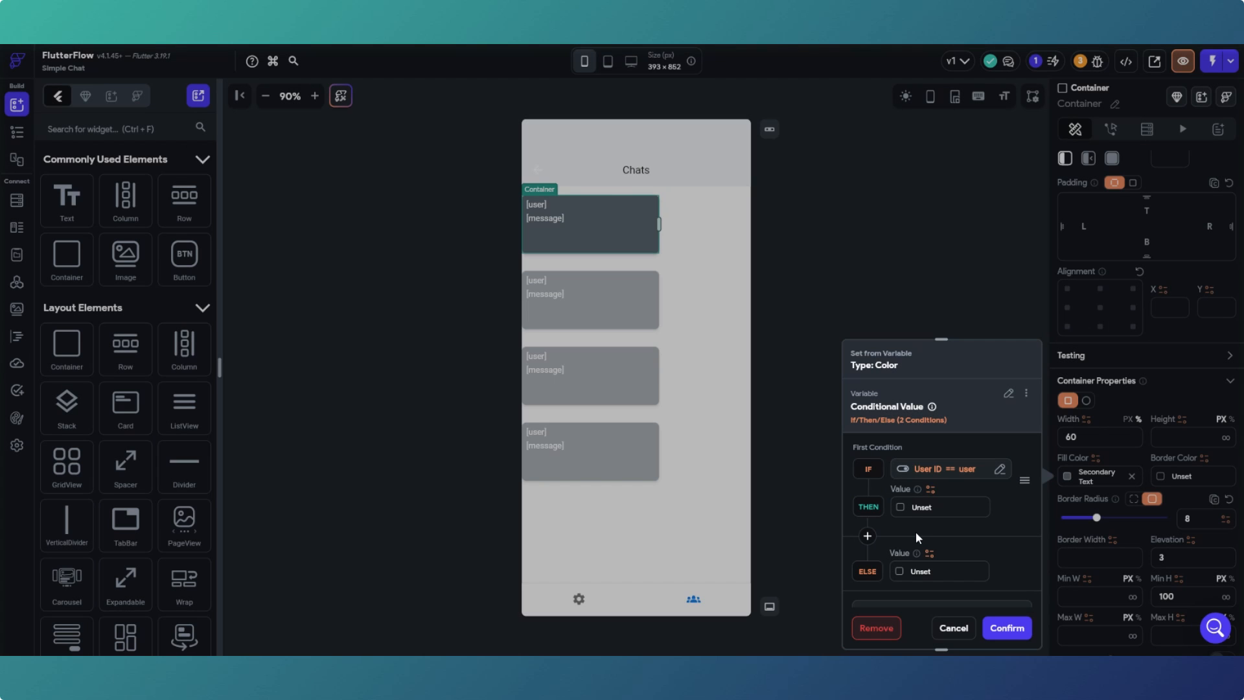
Set the fill colour's THEN value to the recent purple #8534CB.
{"action": "left_click", "coordinate": [903, 506]}
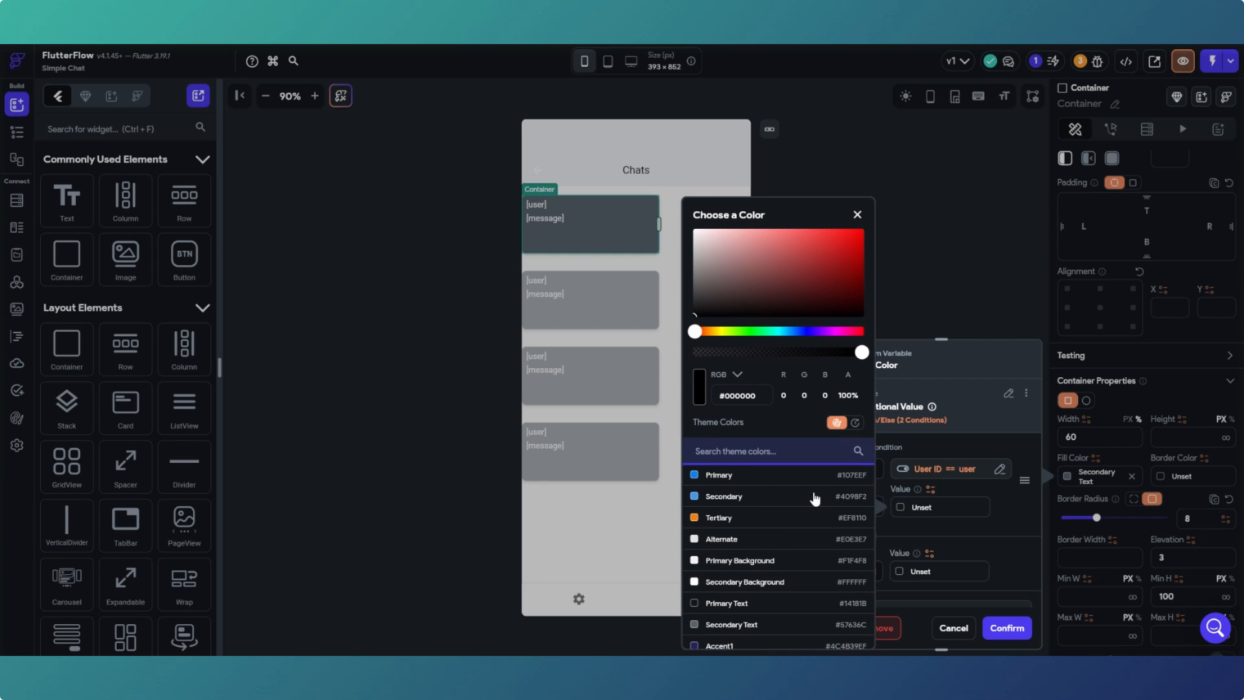
{"action": "scroll", "coordinate": [815, 497], "scroll_direction": "down", "scroll_amount": 1}
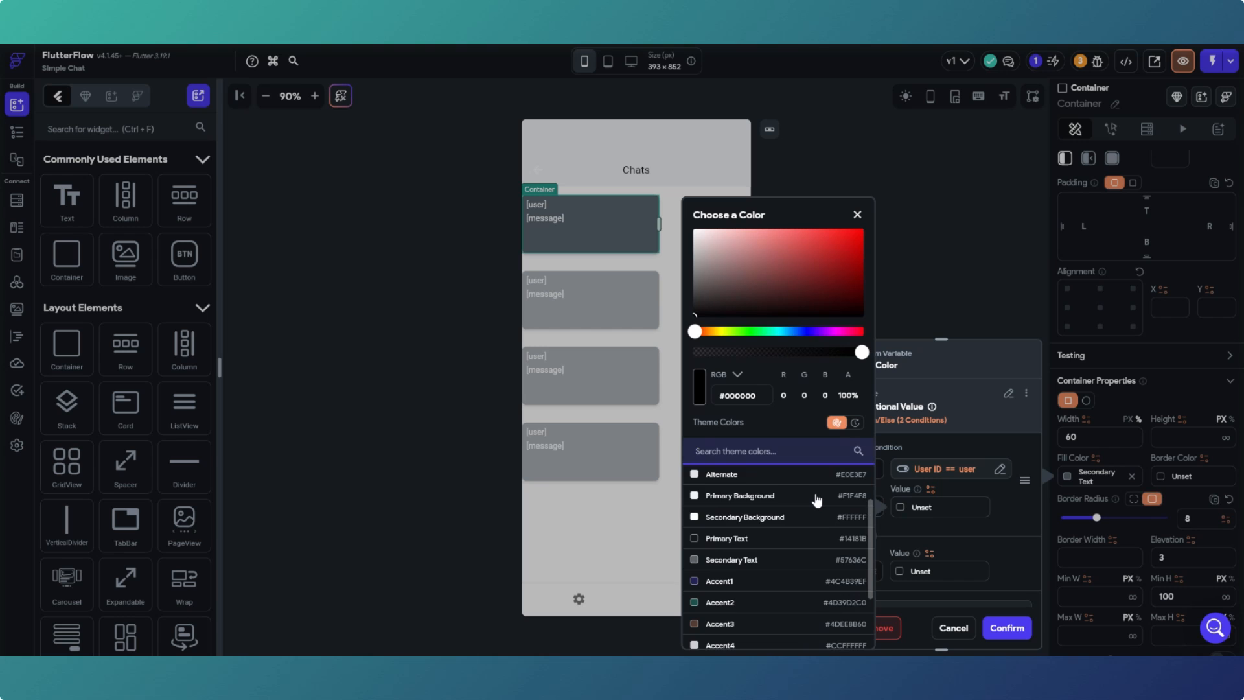
{"action": "scroll", "coordinate": [816, 500], "scroll_direction": "down", "scroll_amount": 2}
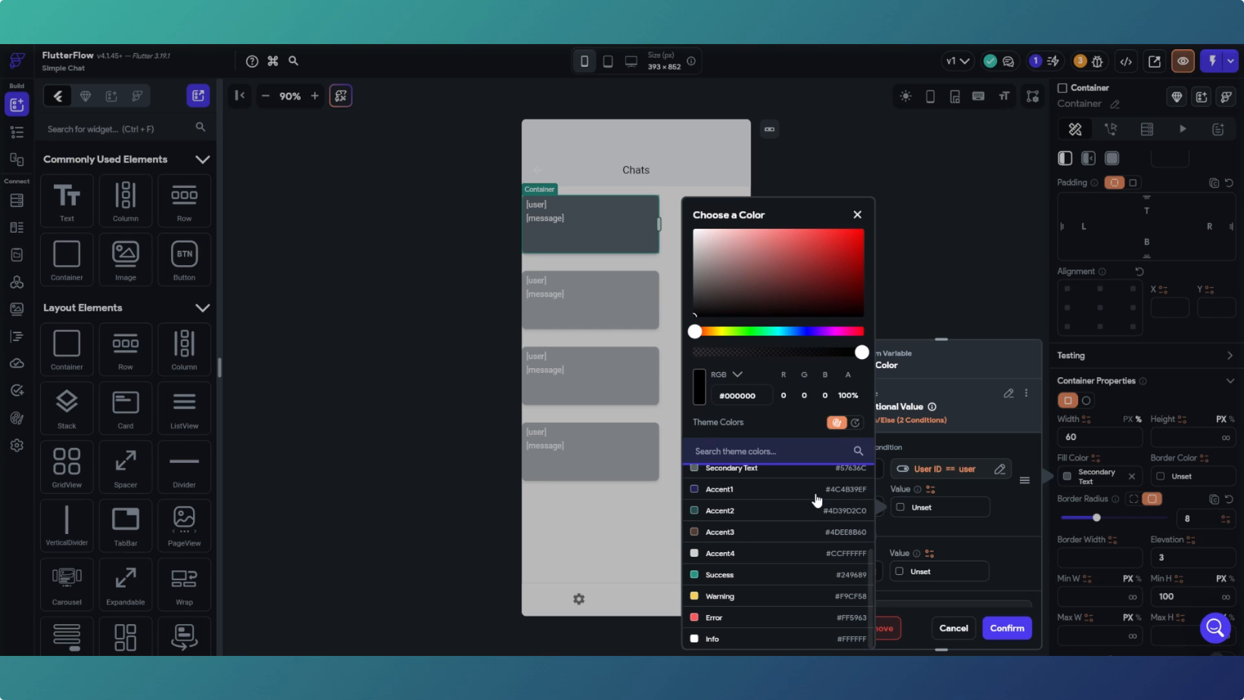
{"action": "scroll", "coordinate": [815, 506], "scroll_direction": "up", "scroll_amount": 3}
{"action": "scroll", "coordinate": [807, 521], "scroll_direction": "up", "scroll_amount": 1}
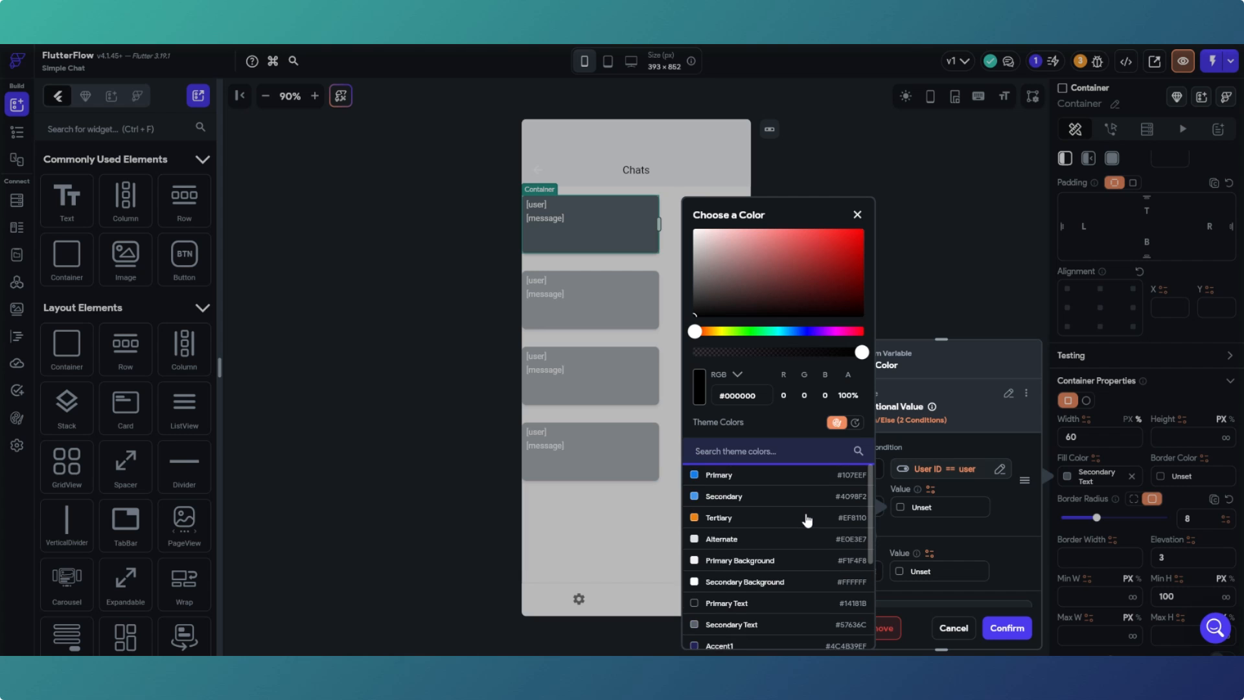
{"action": "scroll", "coordinate": [807, 521], "scroll_direction": "down", "scroll_amount": 1}
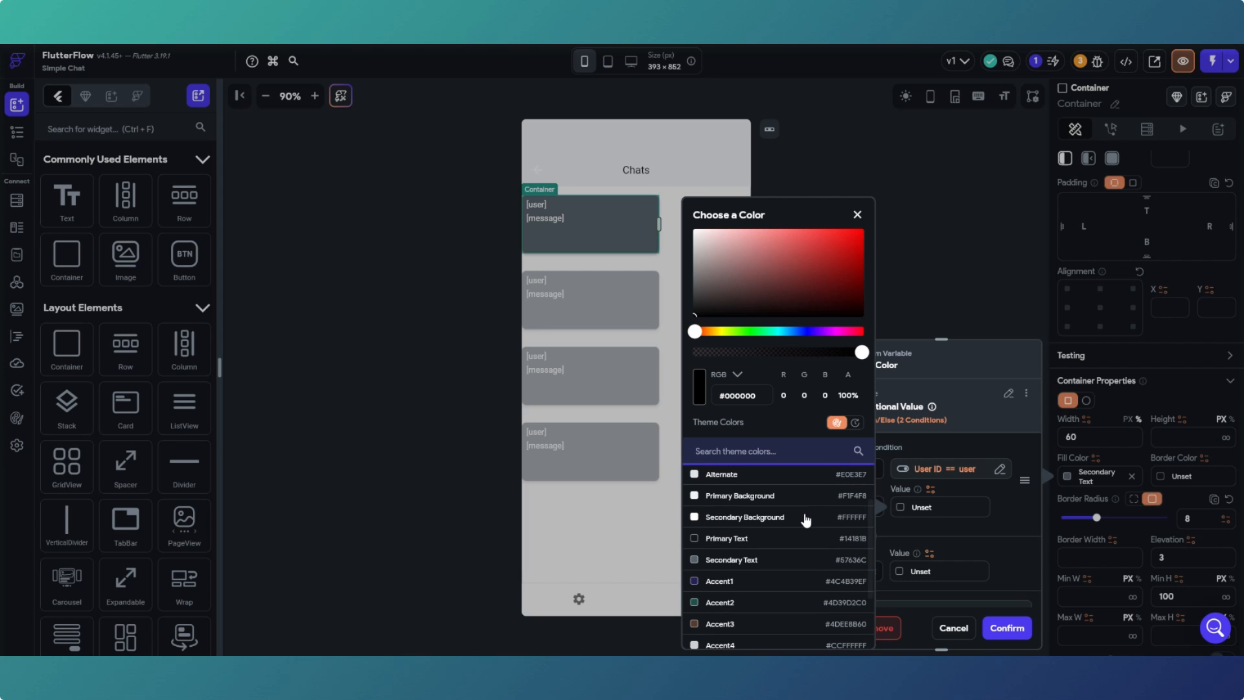
{"action": "scroll", "coordinate": [806, 519], "scroll_direction": "down", "scroll_amount": 1}
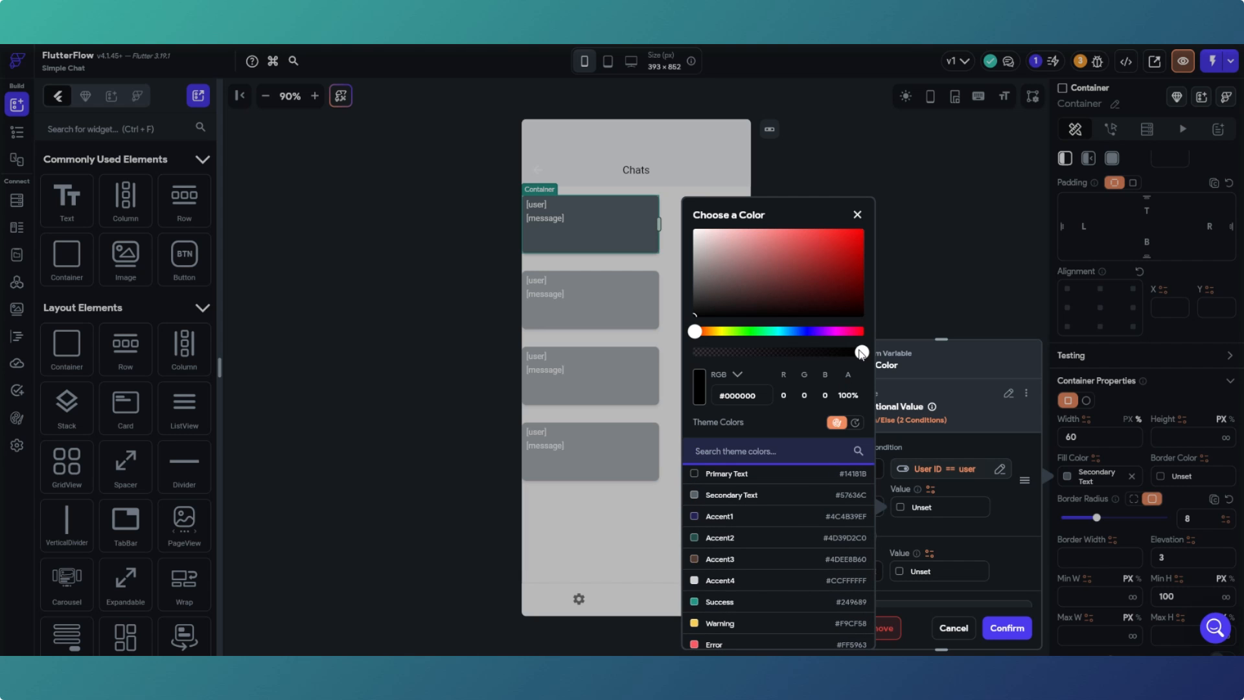
{"action": "scroll", "coordinate": [791, 577], "scroll_direction": "down", "scroll_amount": 1}
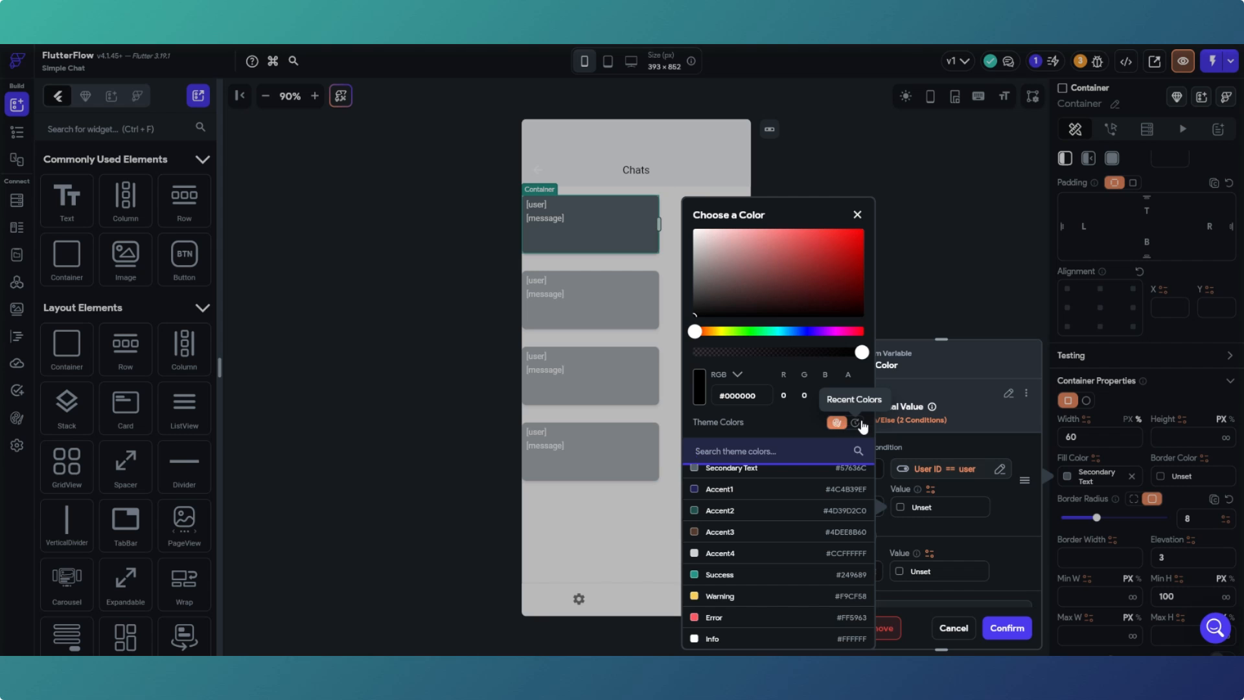
{"action": "left_click", "coordinate": [859, 422]}
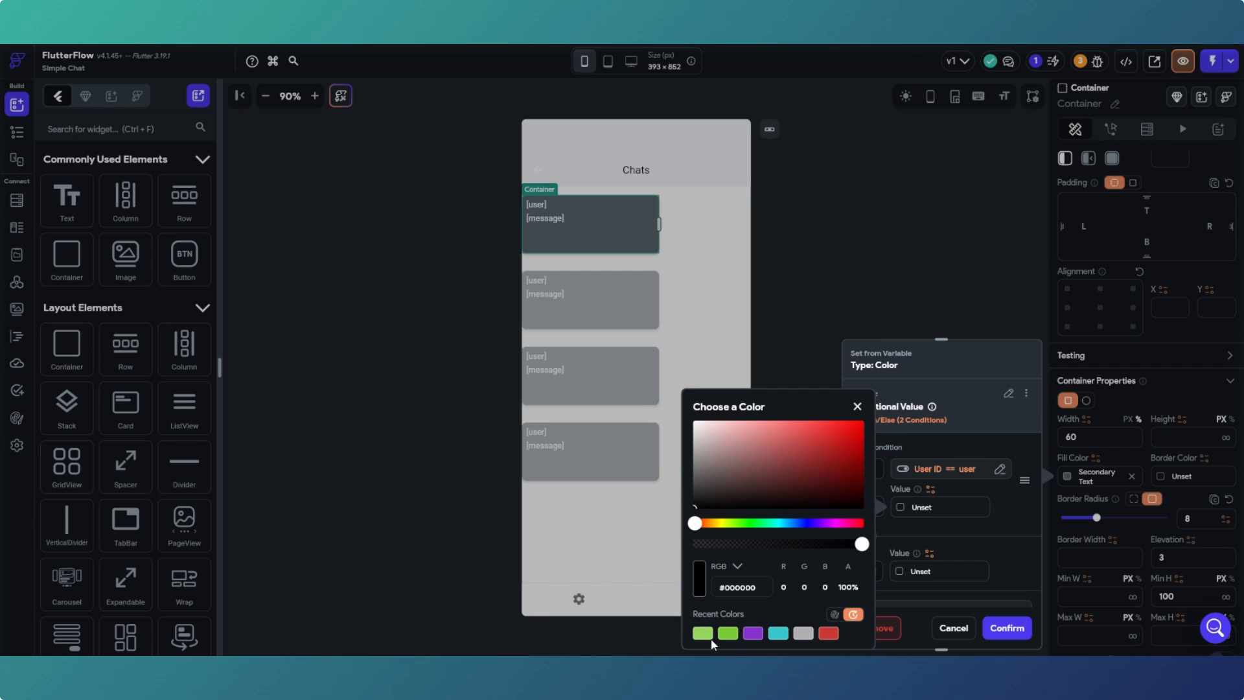
{"action": "left_click", "coordinate": [728, 634]}
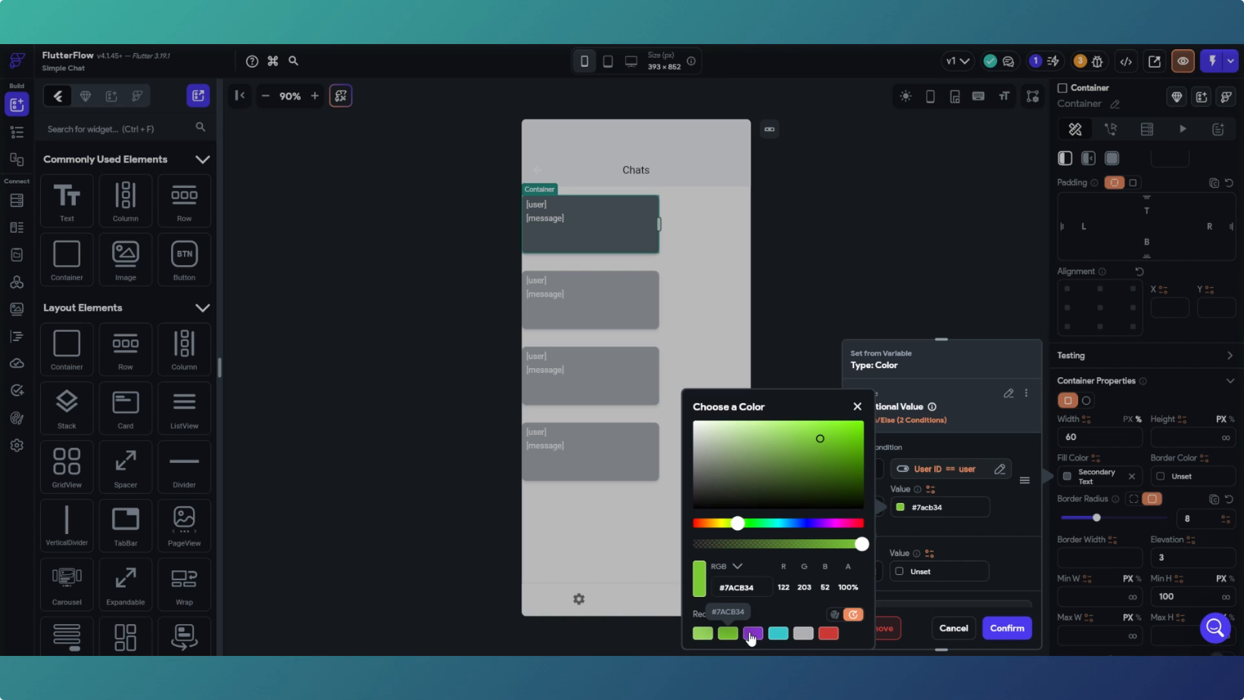
{"action": "left_click", "coordinate": [752, 634]}
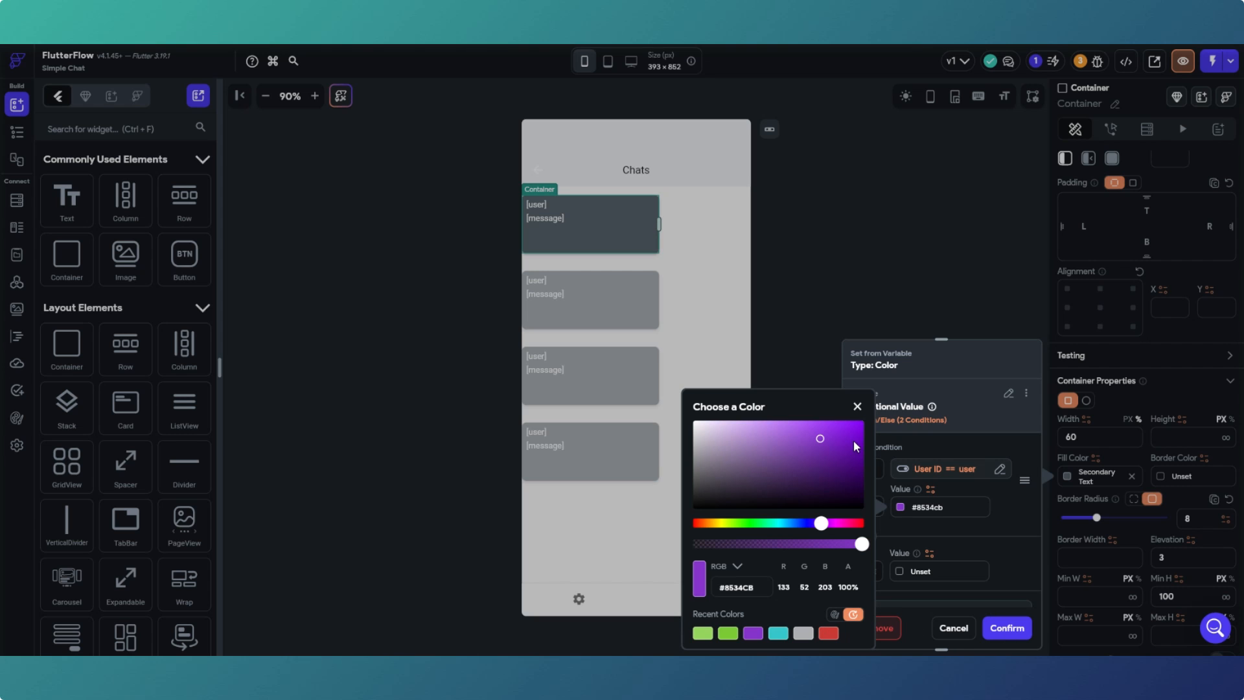
{"action": "left_click", "coordinate": [857, 409]}
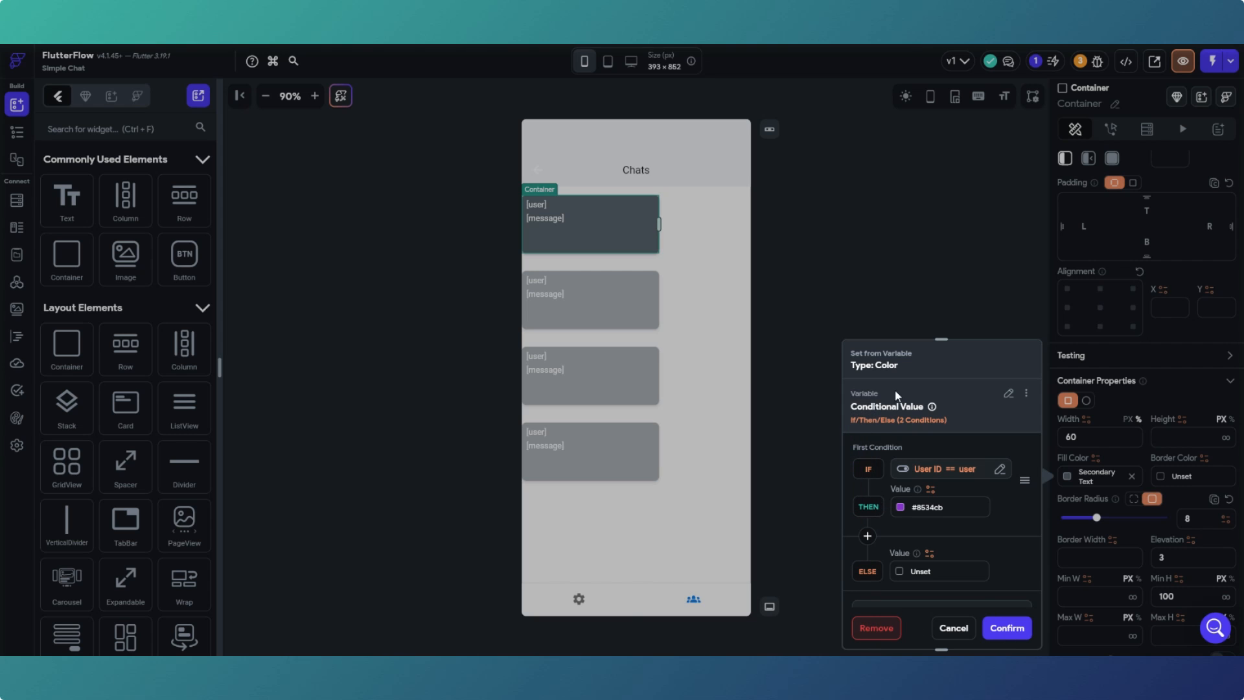
Set the fill colour's ELSE value to the Secondary Text theme colour and apply the conditional fill colour to the Container.
{"action": "left_click", "coordinate": [903, 572]}
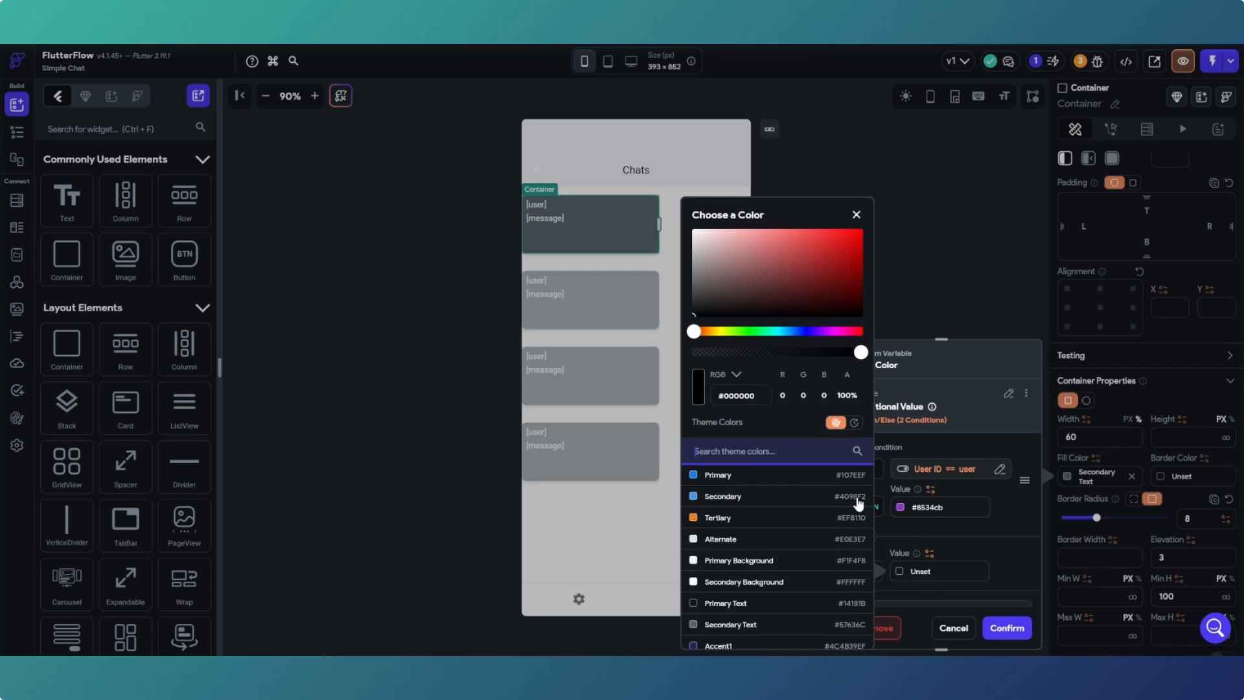
{"action": "scroll", "coordinate": [841, 504], "scroll_direction": "down", "scroll_amount": 1}
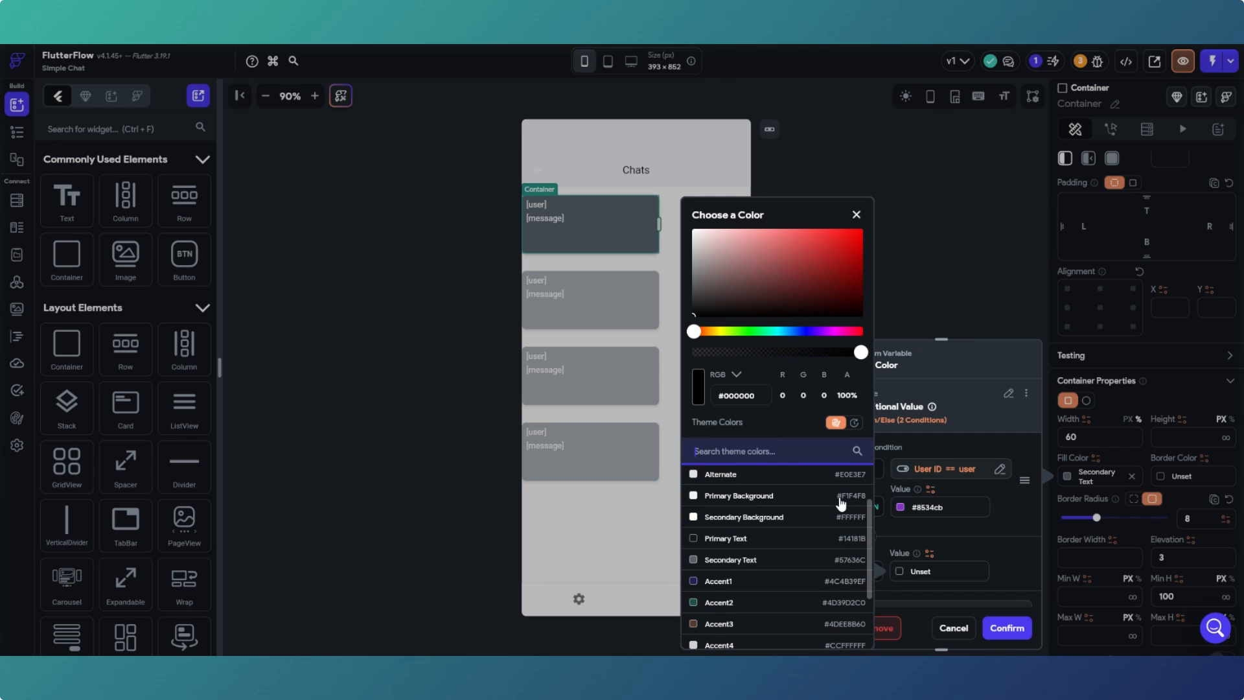
{"action": "scroll", "coordinate": [841, 504], "scroll_direction": "down", "scroll_amount": 1}
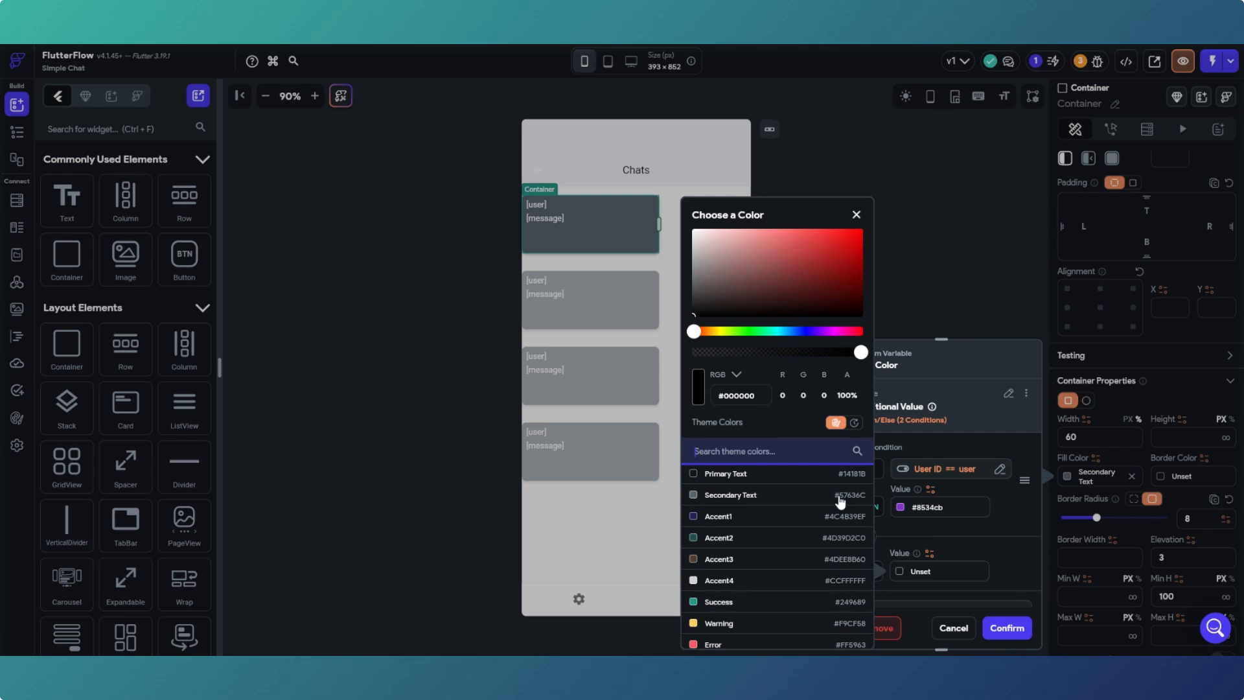
{"action": "scroll", "coordinate": [797, 497], "scroll_direction": "down", "scroll_amount": 1}
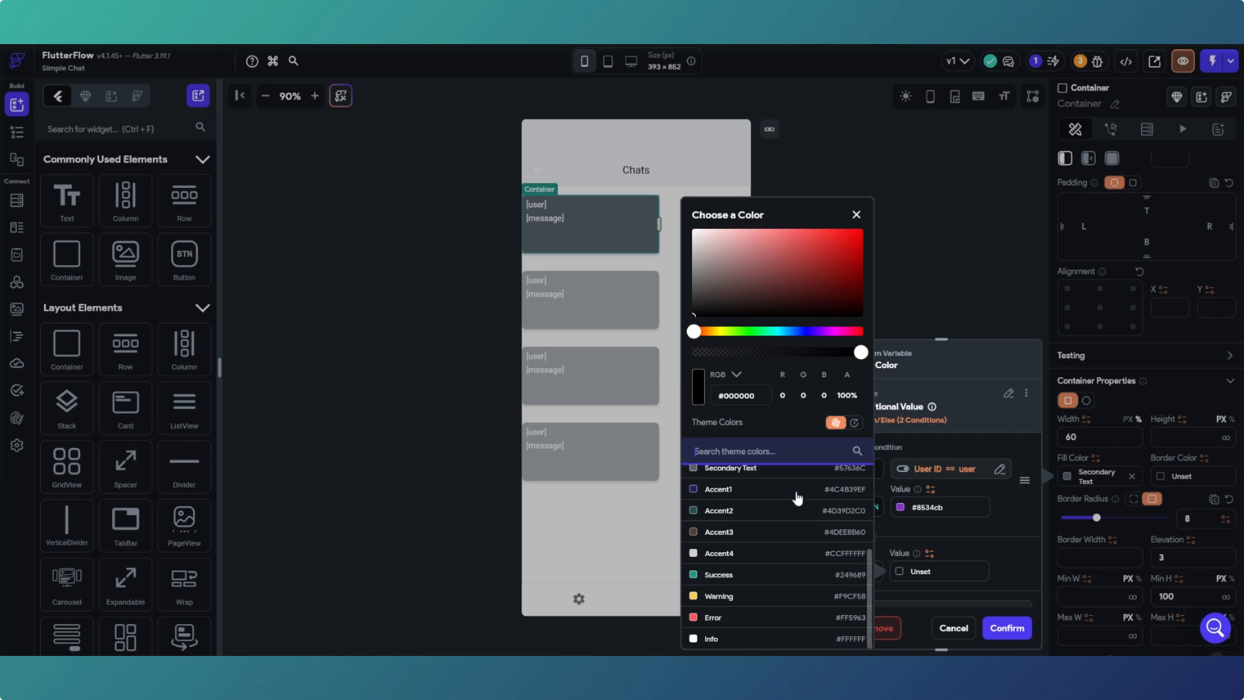
{"action": "scroll", "coordinate": [757, 528], "scroll_direction": "up", "scroll_amount": 1}
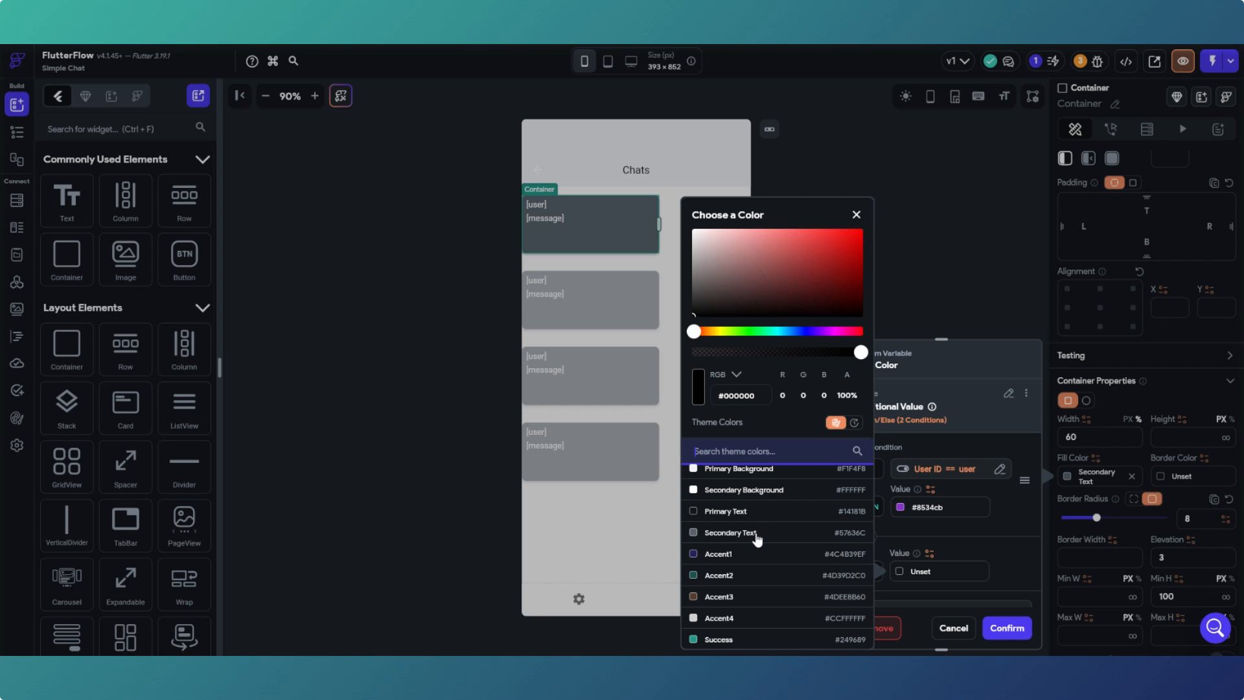
{"action": "left_click", "coordinate": [753, 534]}
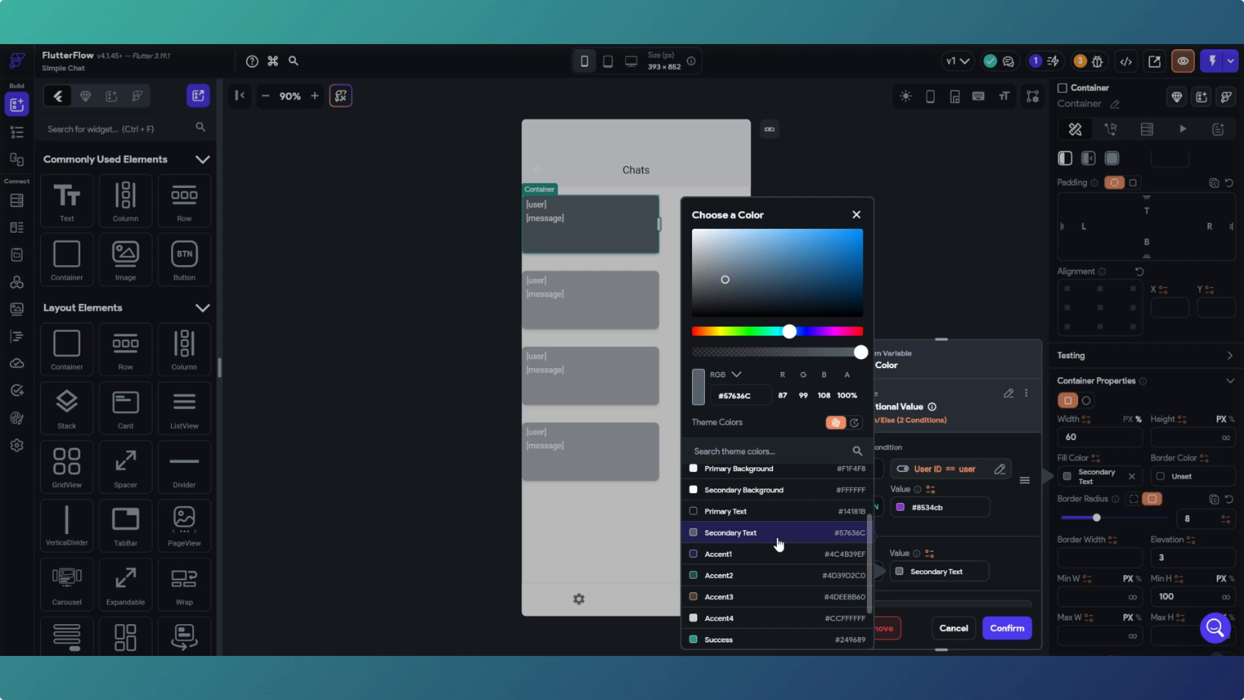
{"action": "left_click", "coordinate": [1002, 631]}
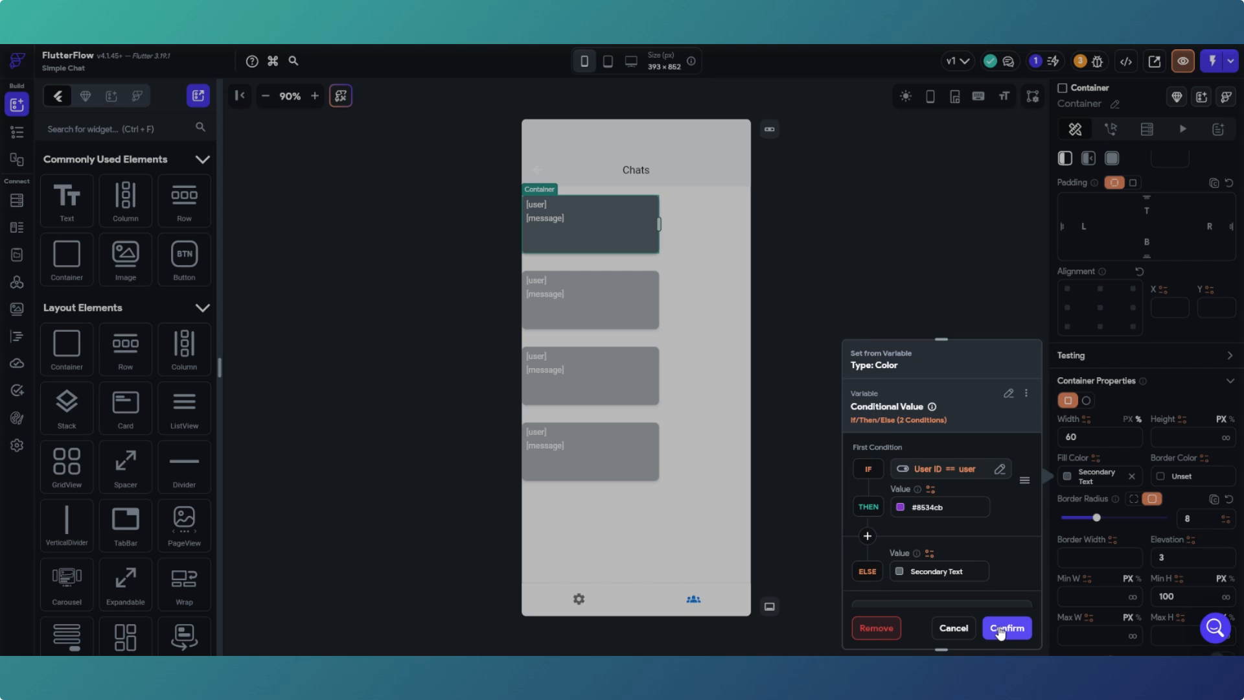
{"action": "left_click", "coordinate": [1002, 631]}
{"action": "left_click", "coordinate": [895, 441]}
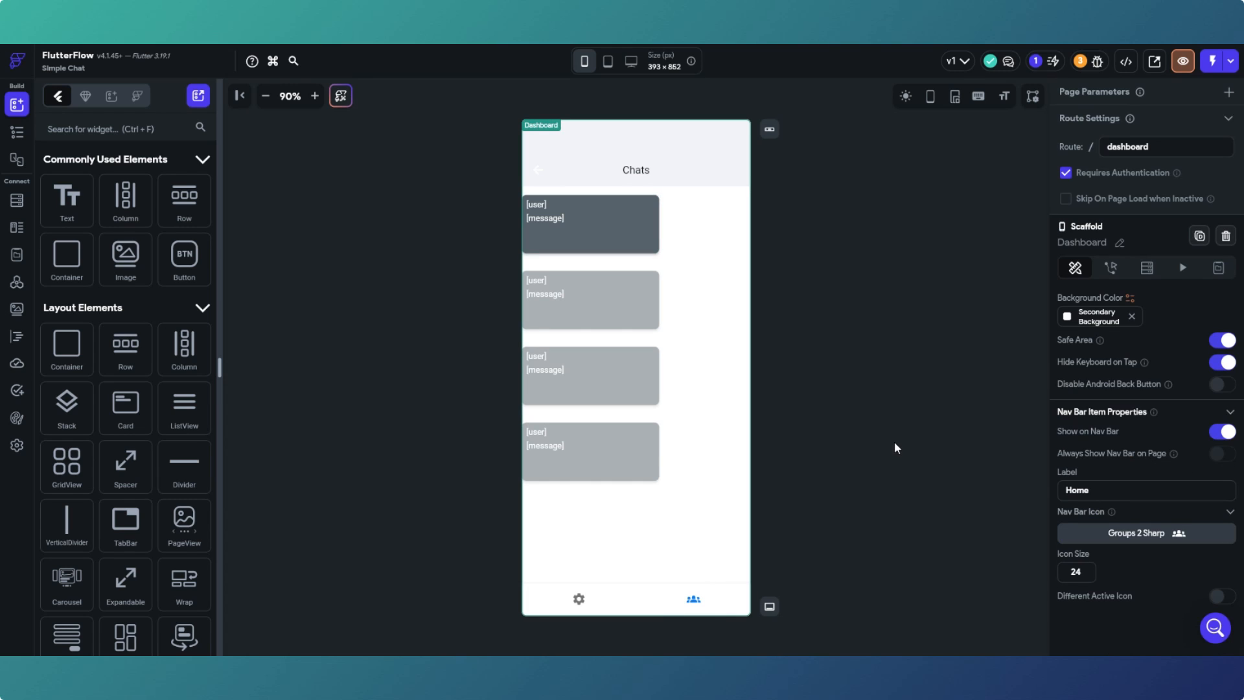
Make the Start Spacing of the Row around the message Container come from a Conditional Value (If/Then/Else) variable.
{"action": "left_click", "coordinate": [657, 227]}
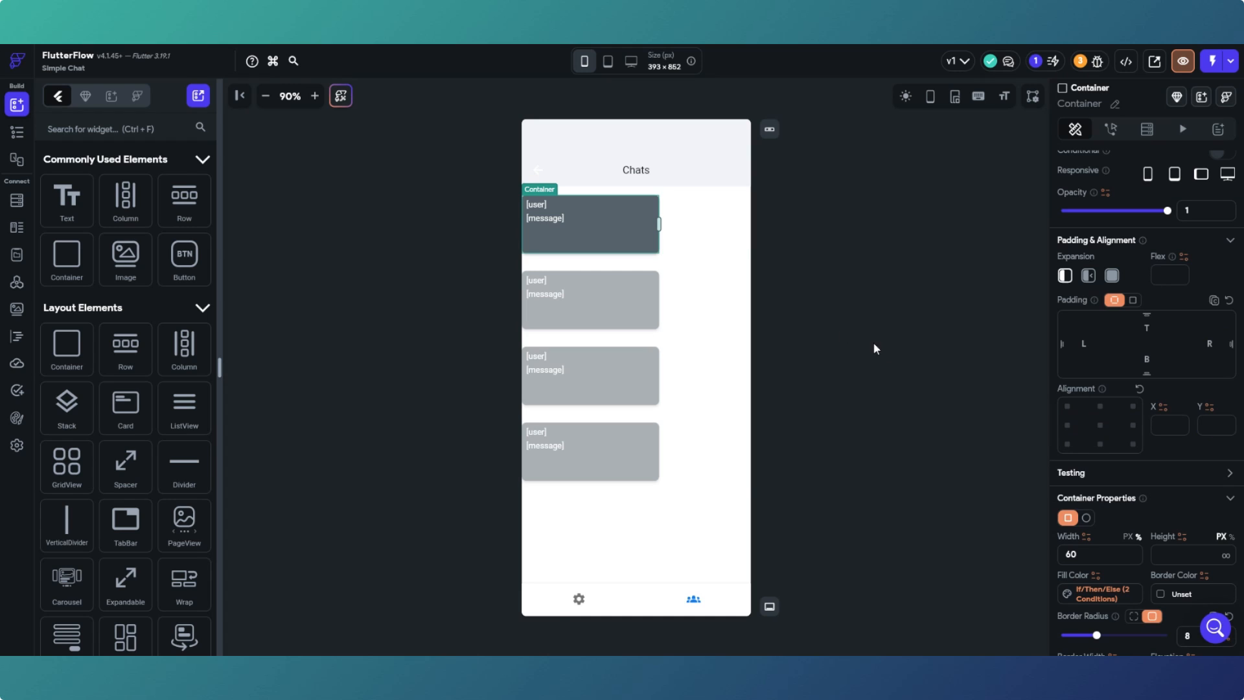
{"action": "left_click", "coordinate": [692, 236]}
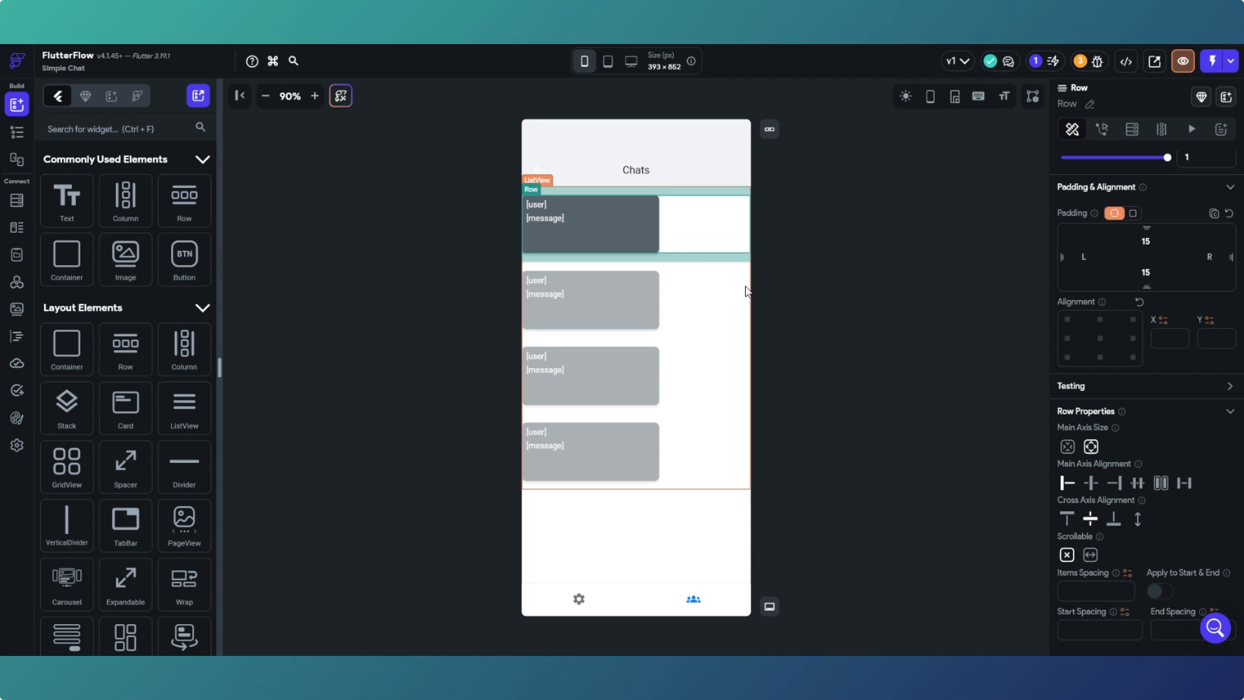
{"action": "scroll", "coordinate": [1108, 505], "scroll_direction": "down", "scroll_amount": 1}
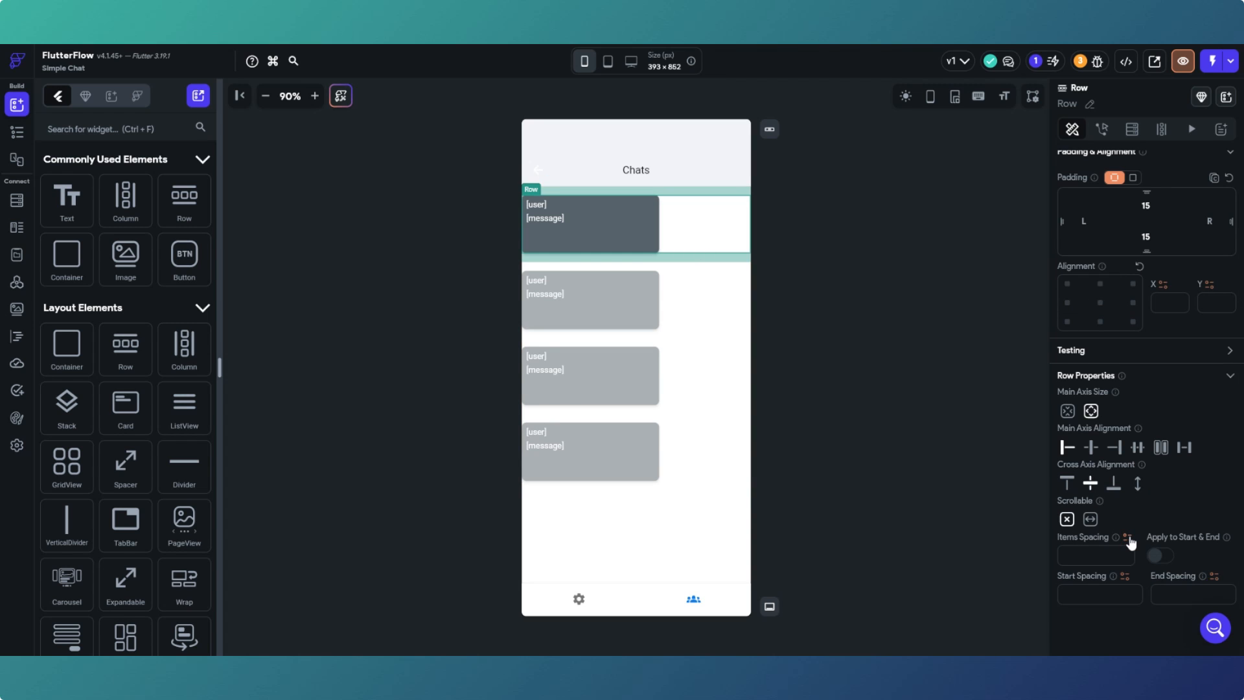
{"action": "left_click", "coordinate": [1127, 580]}
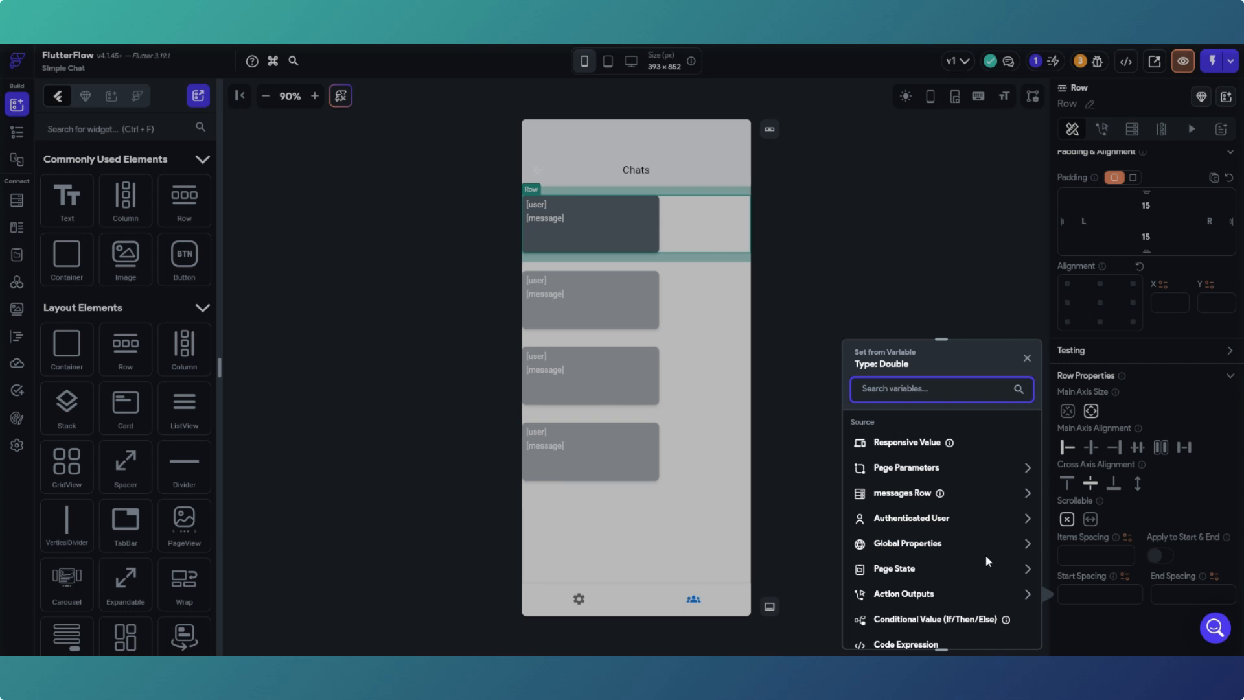
{"action": "left_click", "coordinate": [984, 620]}
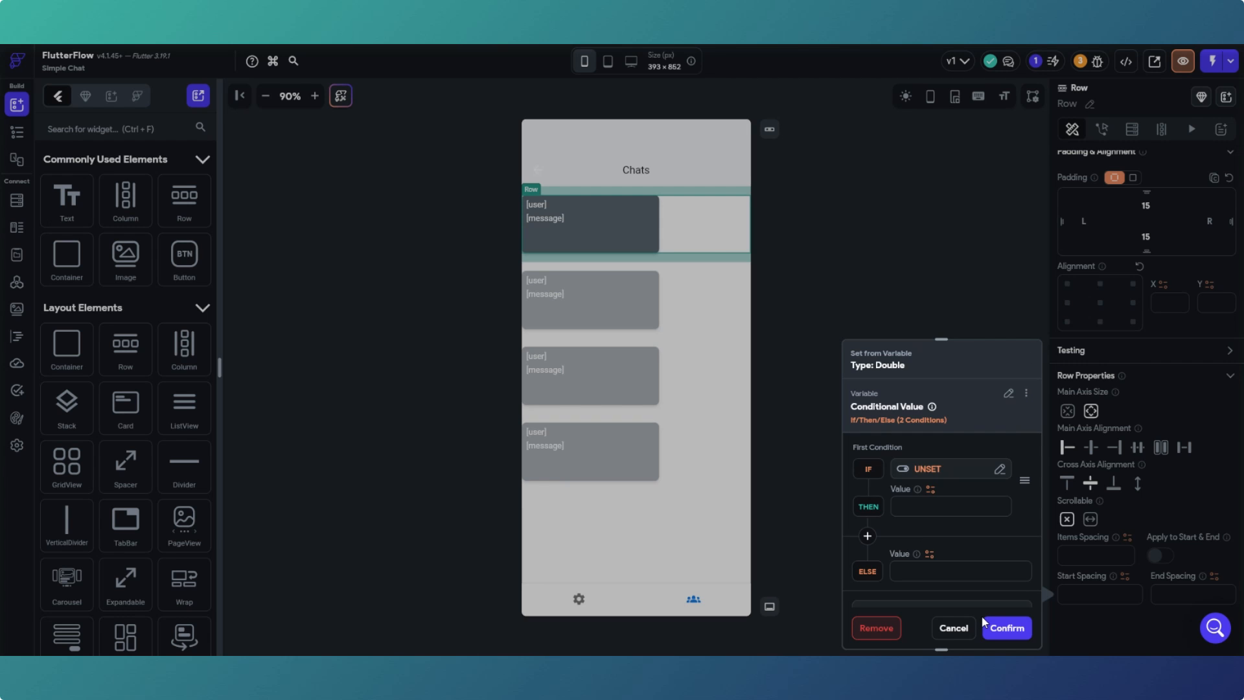
Create a single condition for the start spacing's IF branch, with the authenticated user's User ID as its first value.
{"action": "left_click", "coordinate": [928, 471]}
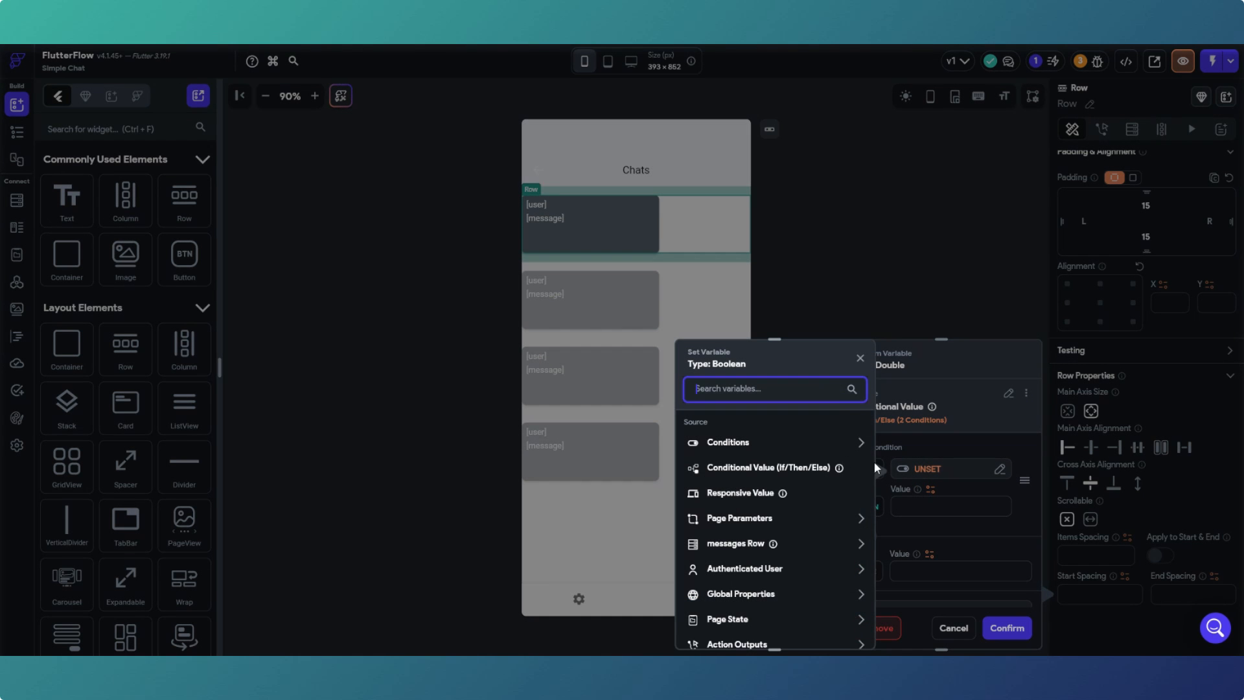
{"action": "left_click", "coordinate": [816, 440]}
{"action": "left_click", "coordinate": [744, 482]}
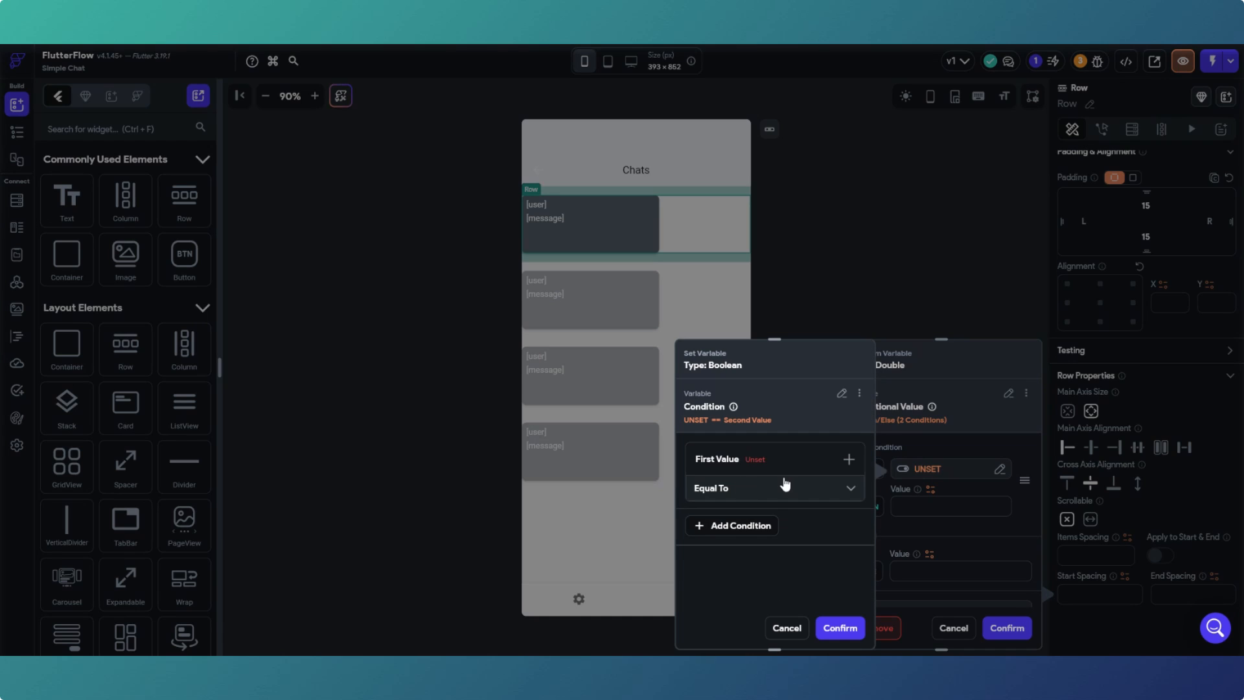
{"action": "left_click", "coordinate": [848, 459]}
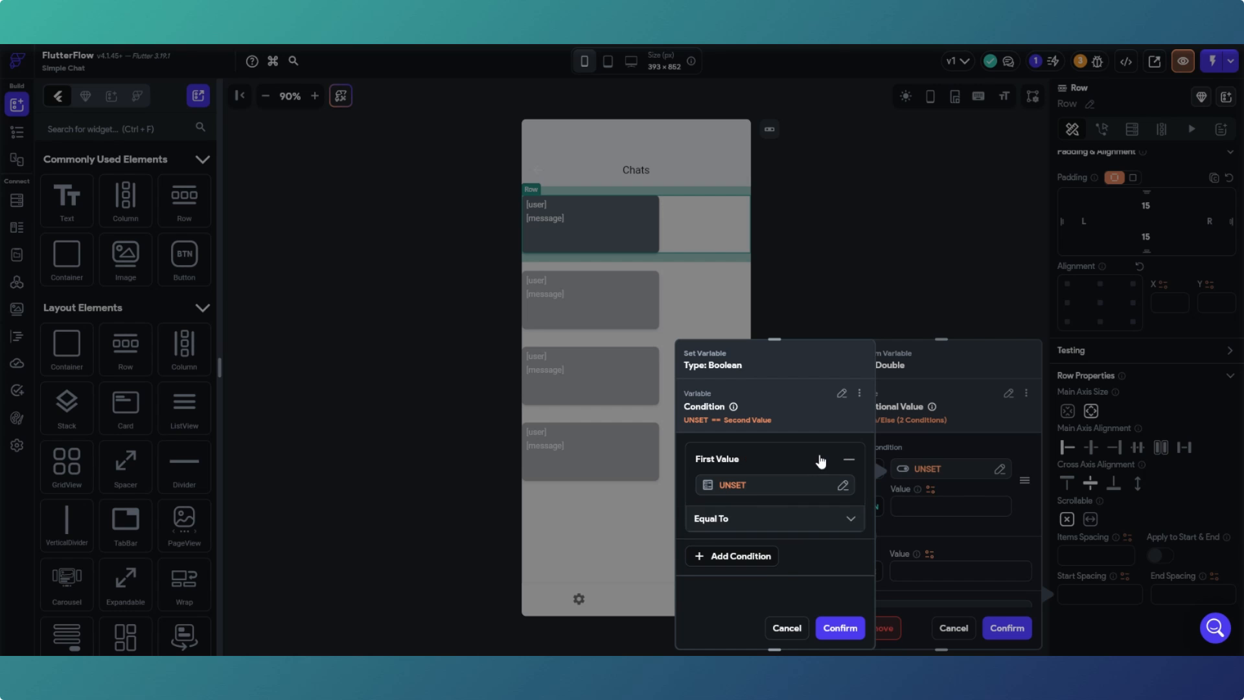
{"action": "left_click", "coordinate": [748, 494]}
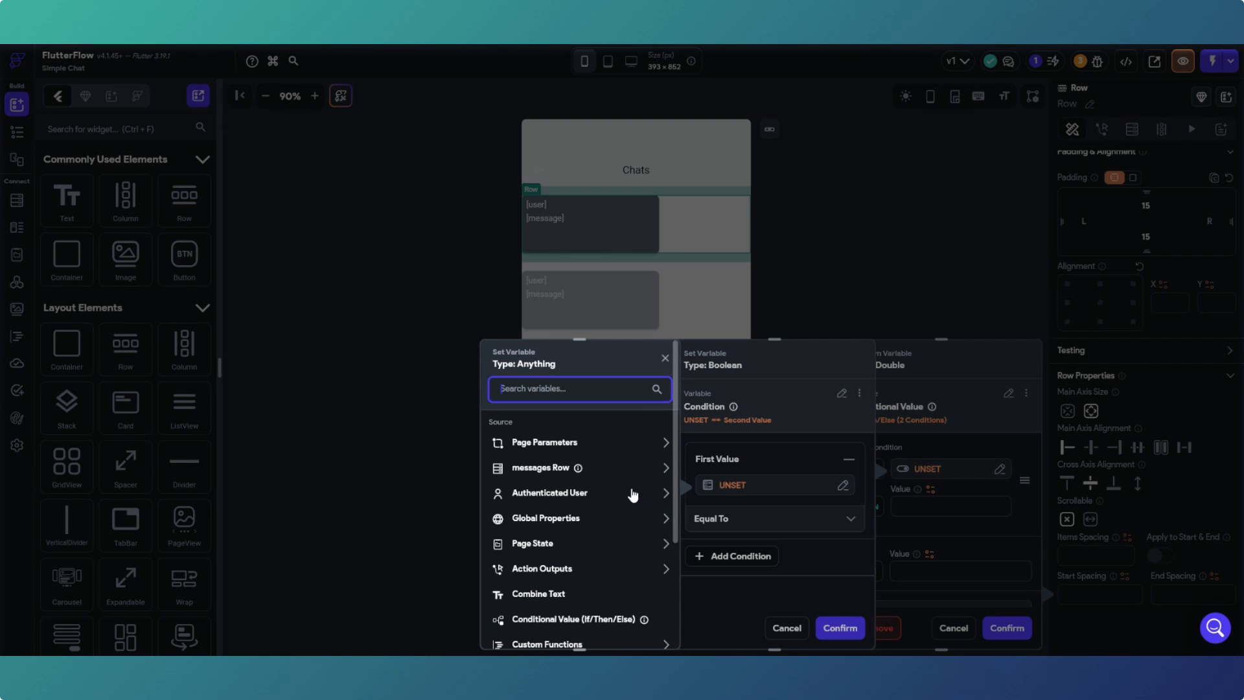
{"action": "left_click", "coordinate": [634, 496]}
{"action": "left_click", "coordinate": [547, 554]}
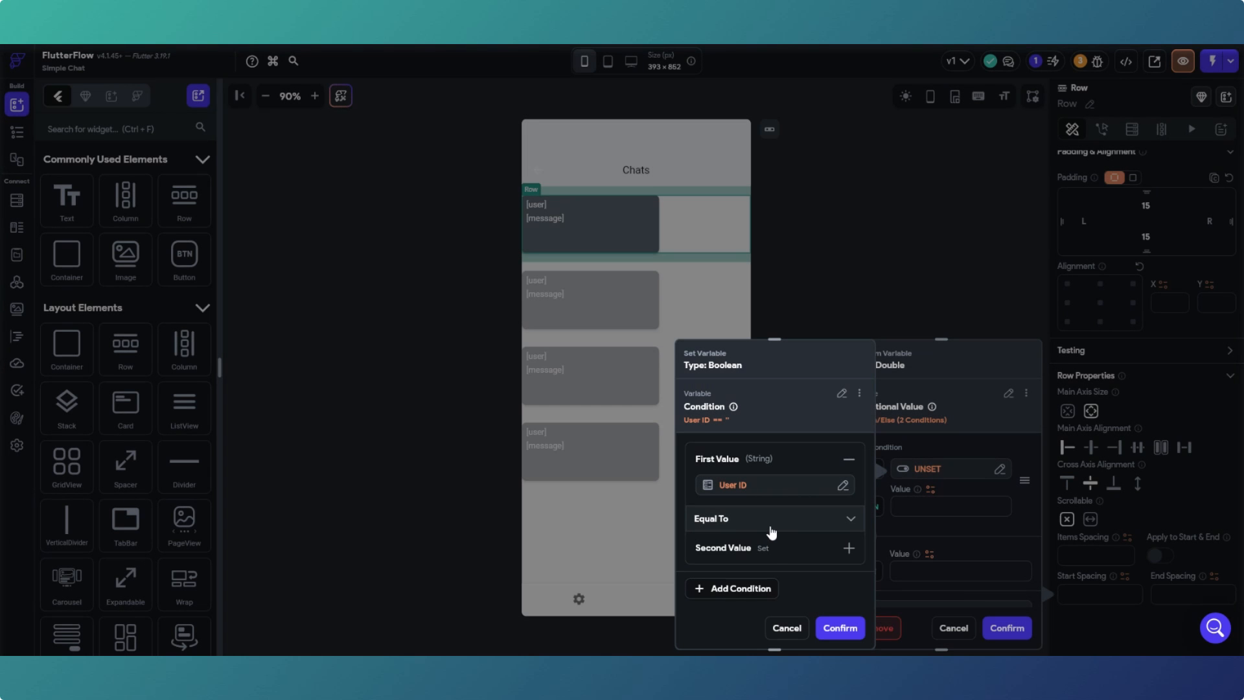
Compare the spacing condition's User ID as Equal To the user field of the messages Row and apply the condition.
{"action": "left_click", "coordinate": [772, 548]}
{"action": "left_click", "coordinate": [724, 568]}
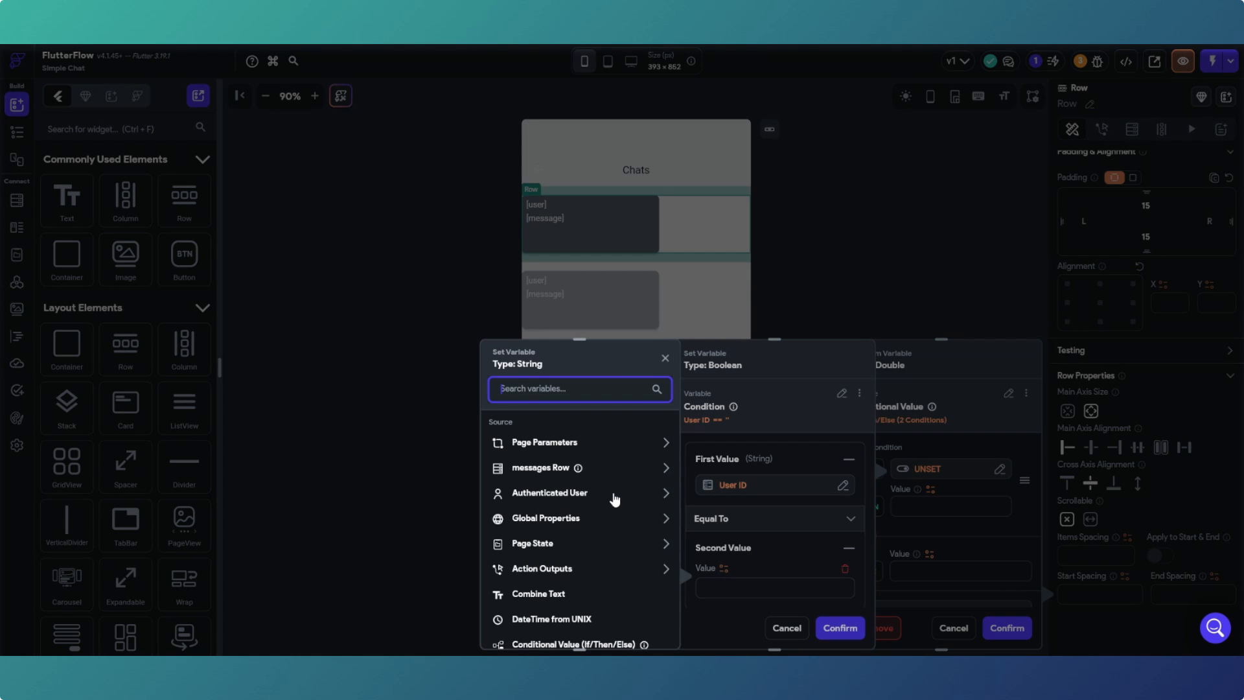
{"action": "left_click", "coordinate": [619, 468]}
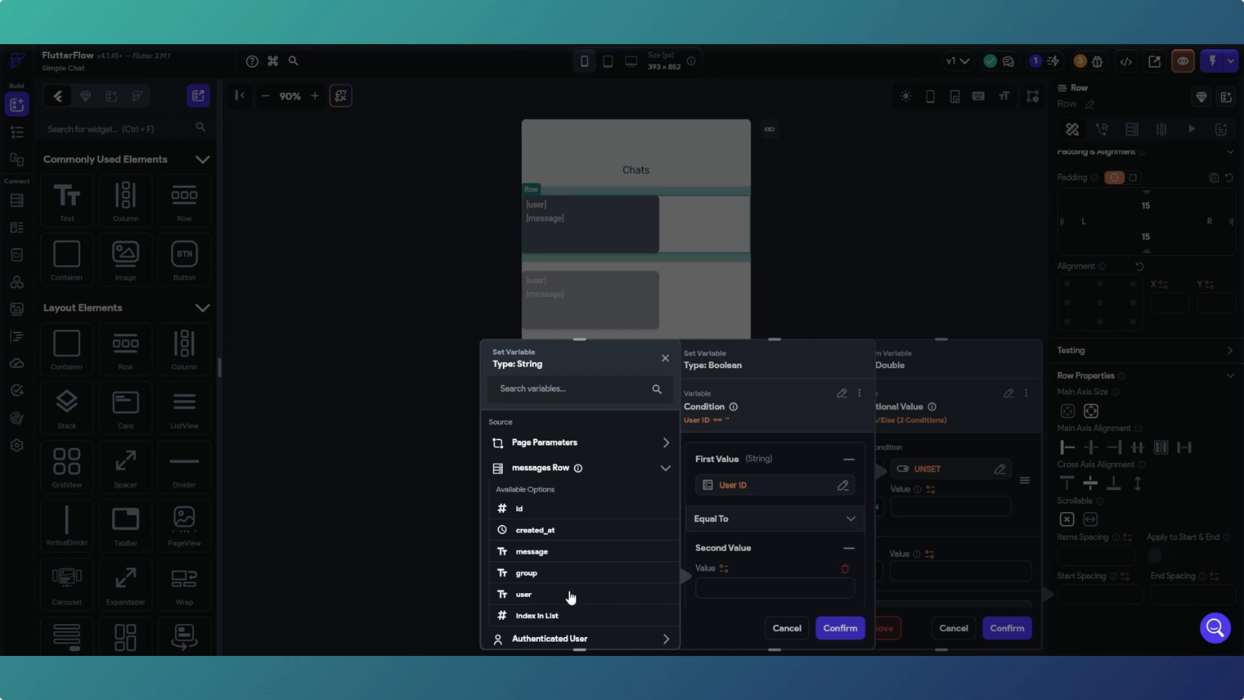
{"action": "left_click", "coordinate": [551, 600]}
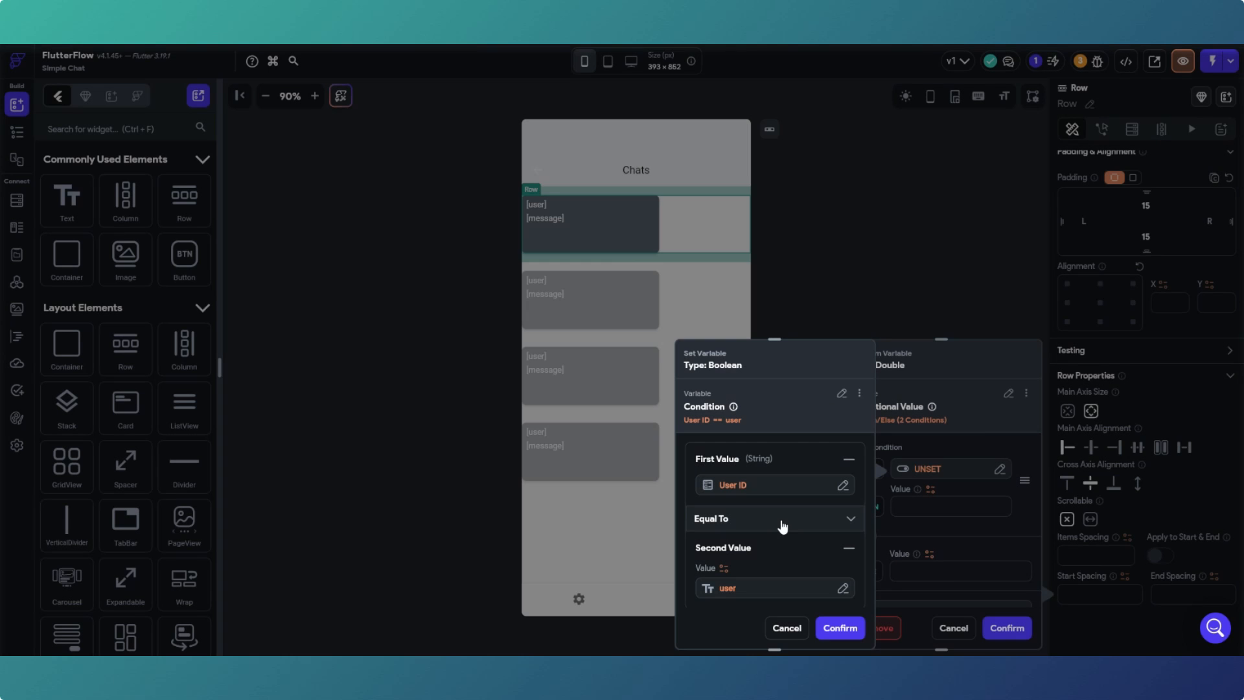
{"action": "left_click", "coordinate": [838, 627]}
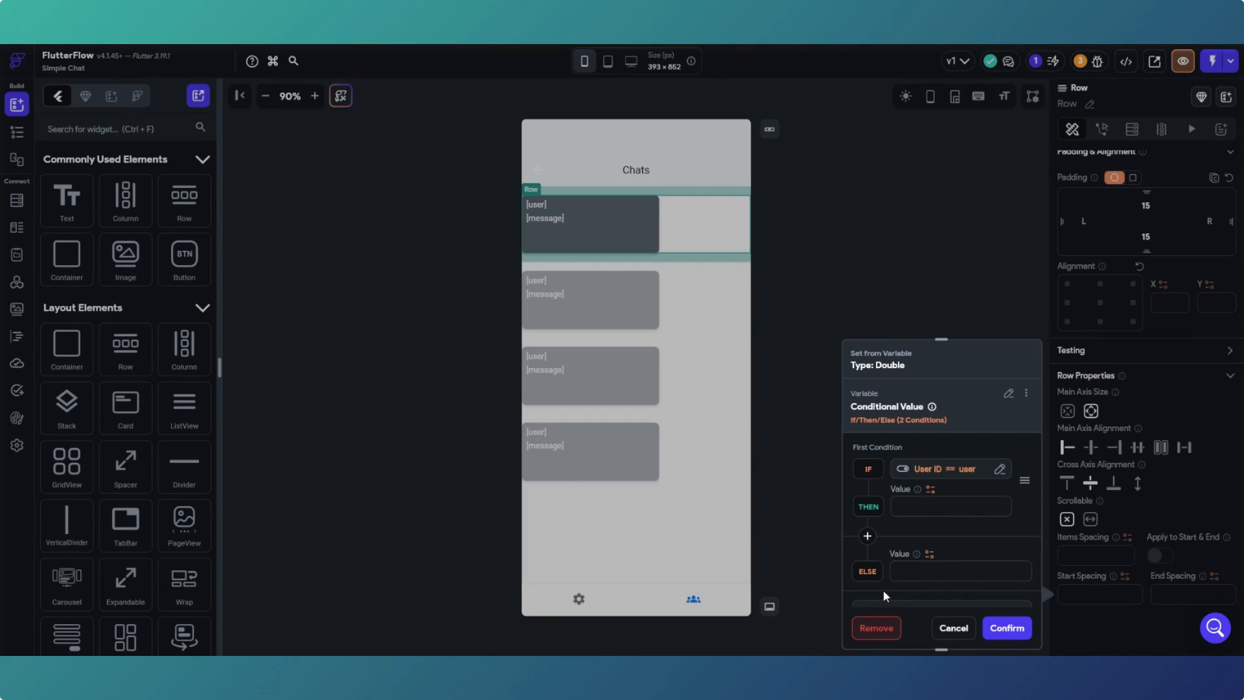
Set the start spacing's THEN value to 50 and its ELSE value to 100, and apply the conditional value.
{"action": "left_click", "coordinate": [915, 510]}
{"action": "type", "text": "50"}
{"action": "type", "text": "100"}
{"action": "scroll", "coordinate": [981, 541], "scroll_direction": "down", "scroll_amount": 2}
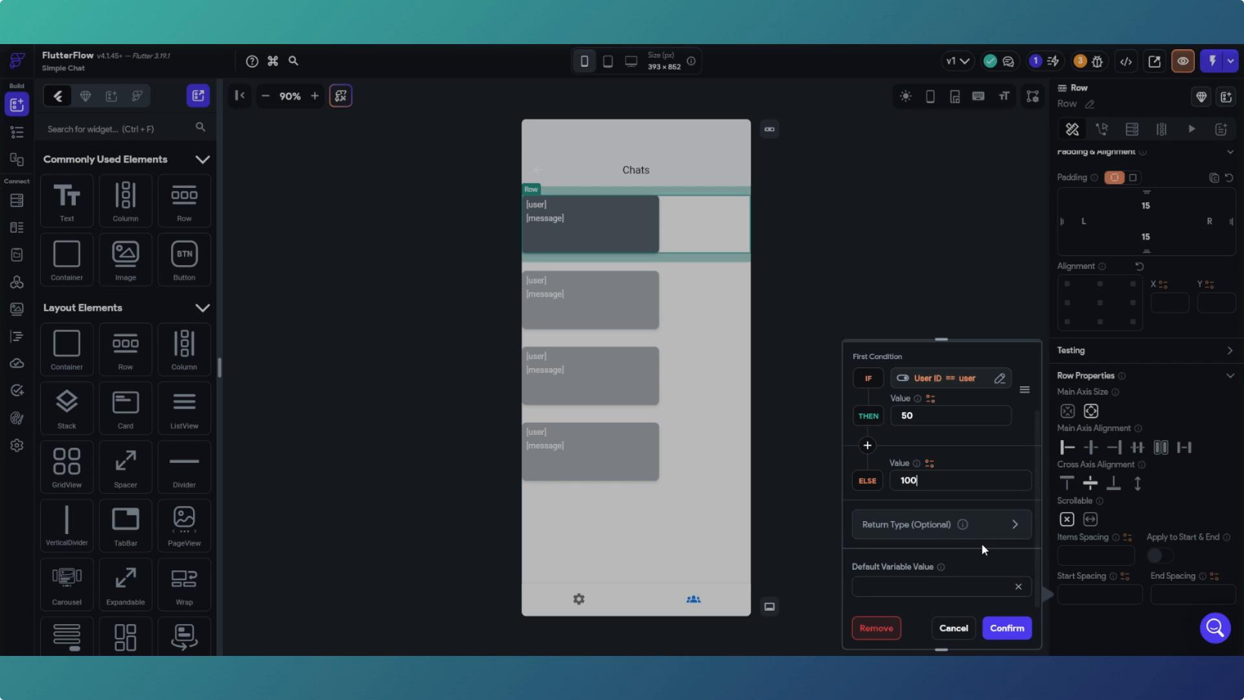
{"action": "left_click", "coordinate": [1005, 630]}
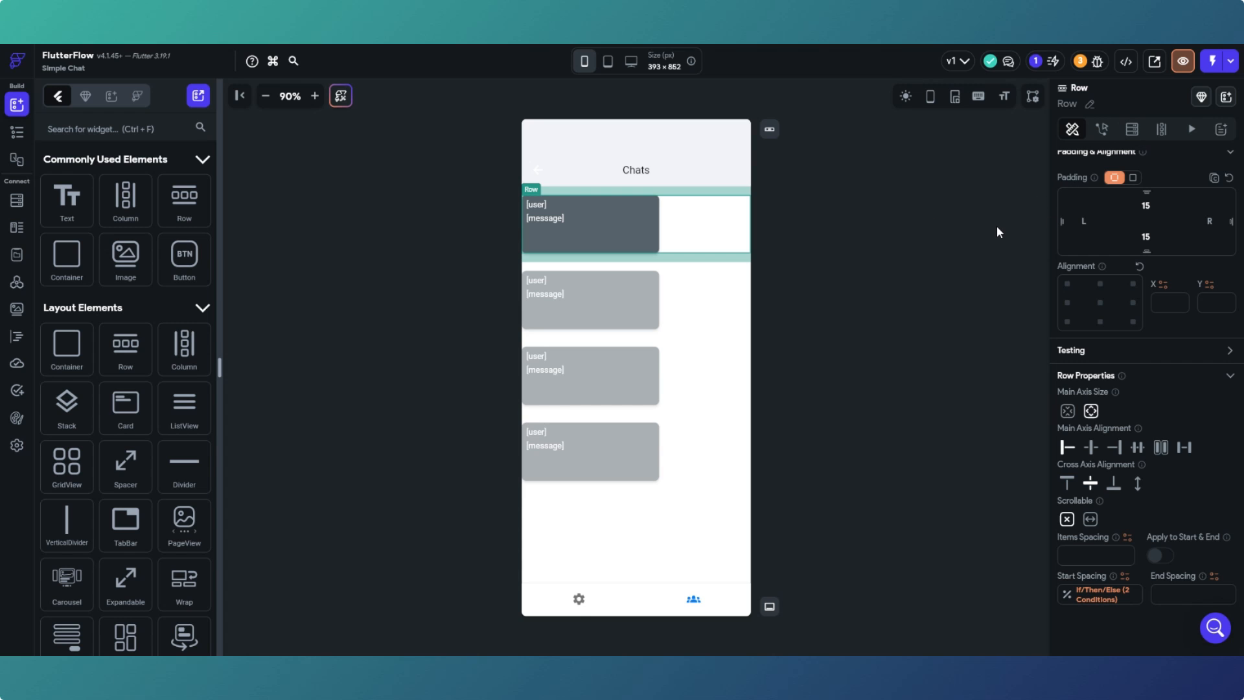
Review the Supabase query on the Dashboard's message ListView, including its table, filter and ordering settings.
{"action": "scroll", "coordinate": [1125, 164], "scroll_direction": "up", "scroll_amount": 3}
{"action": "left_click", "coordinate": [1126, 137]}
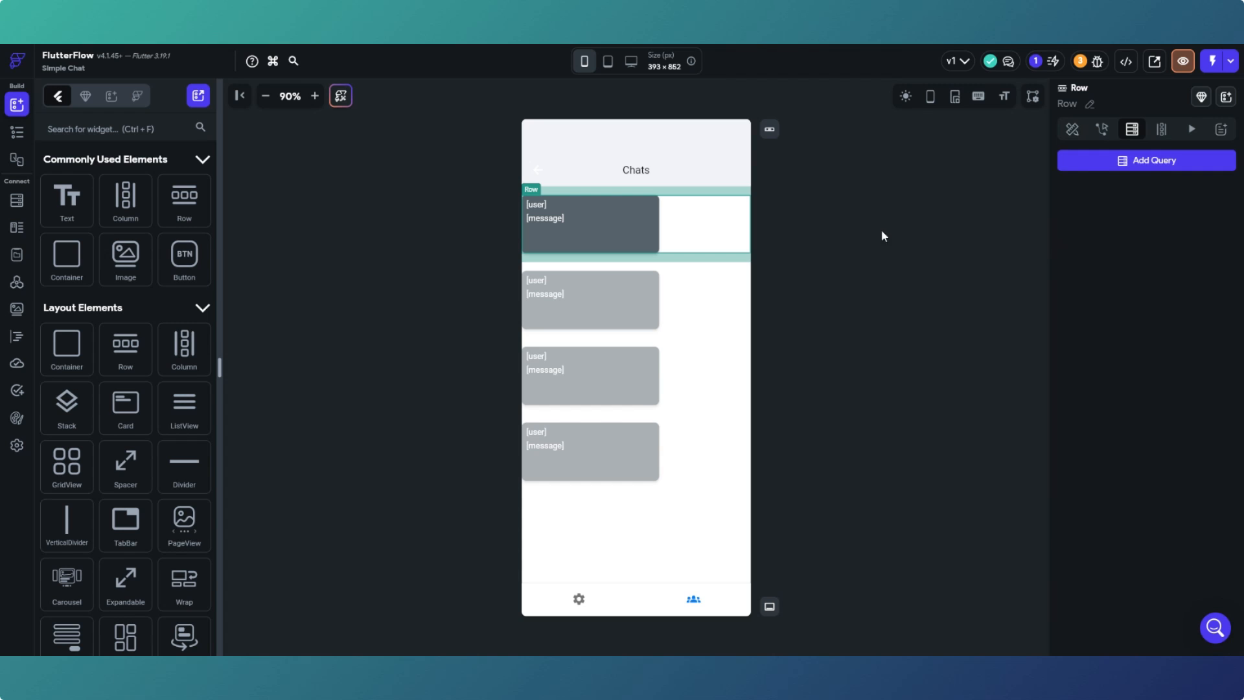
{"action": "left_click", "coordinate": [17, 132]}
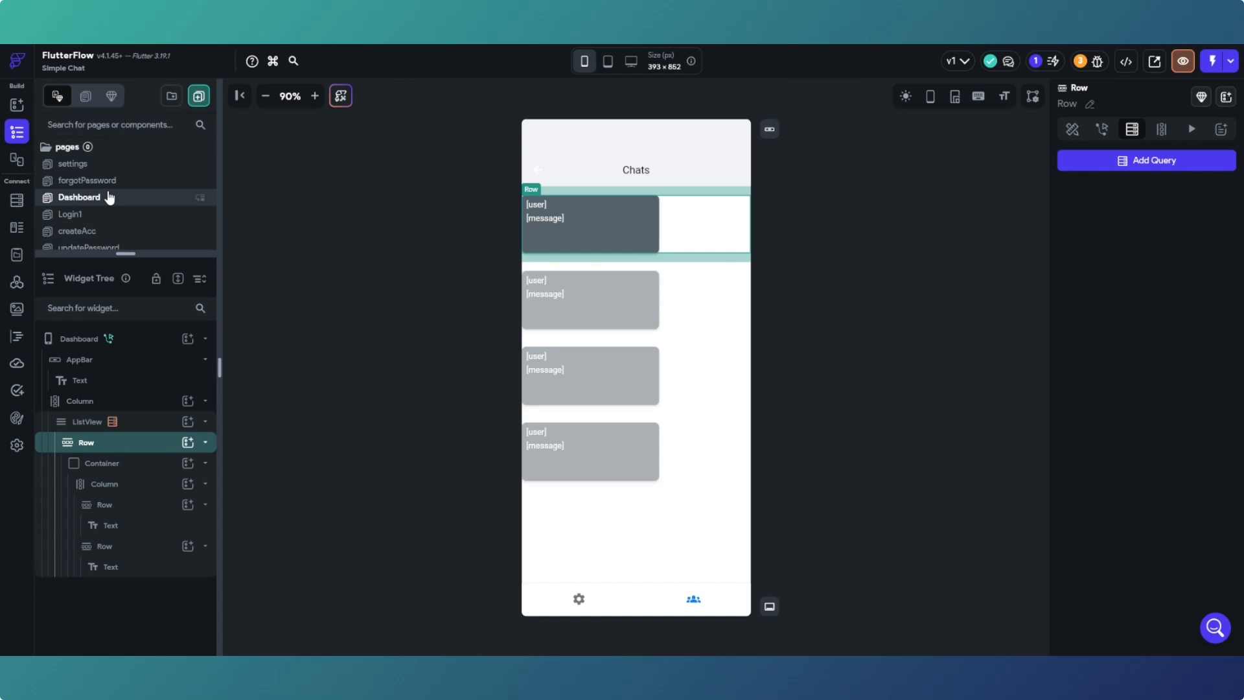
{"action": "scroll", "coordinate": [110, 198], "scroll_direction": "down", "scroll_amount": 2}
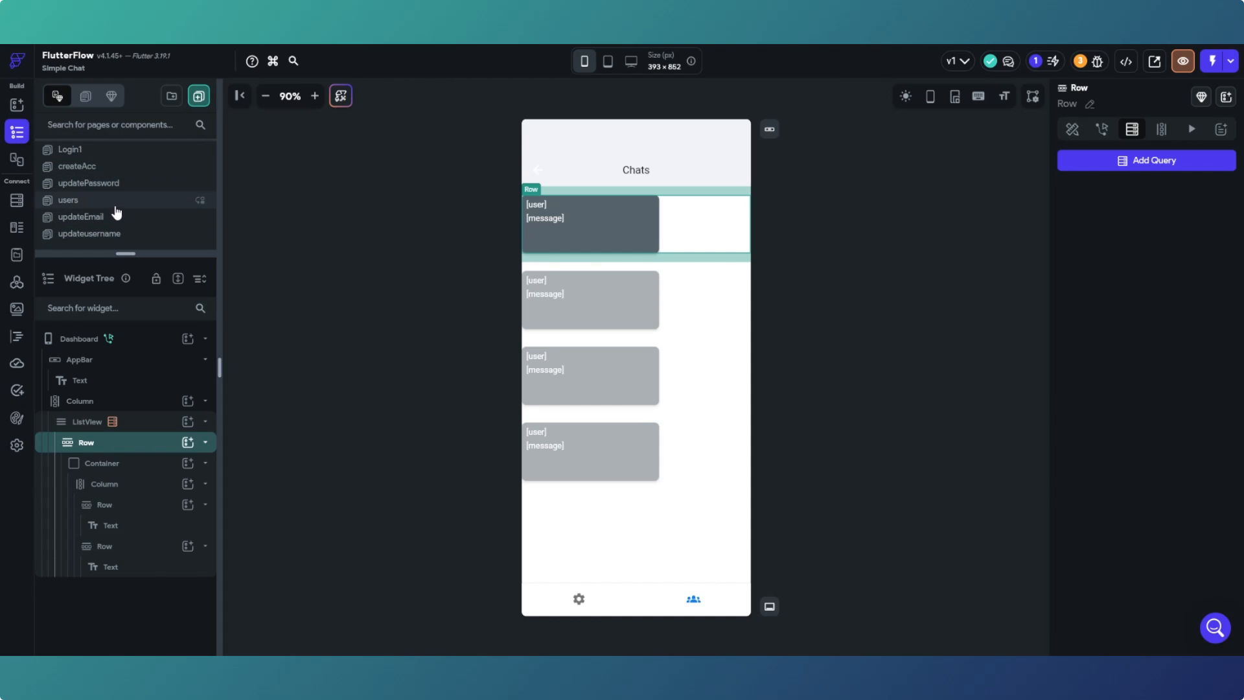
{"action": "left_click", "coordinate": [113, 428]}
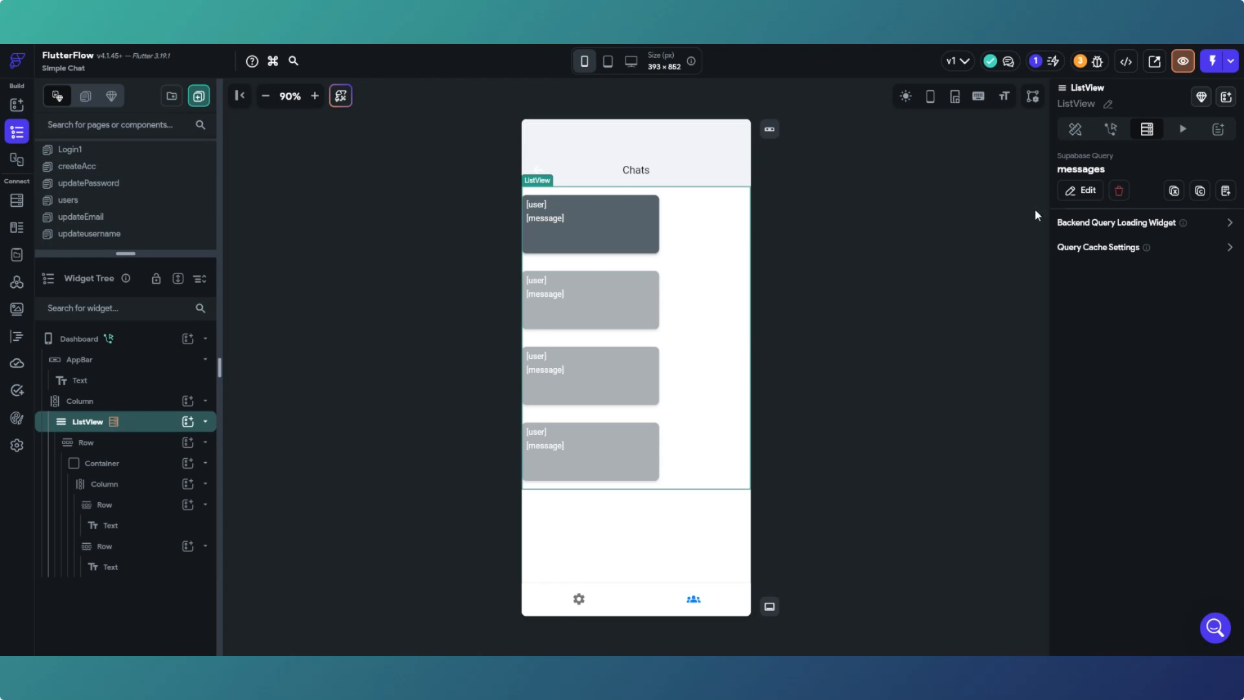
{"action": "left_click", "coordinate": [1094, 193]}
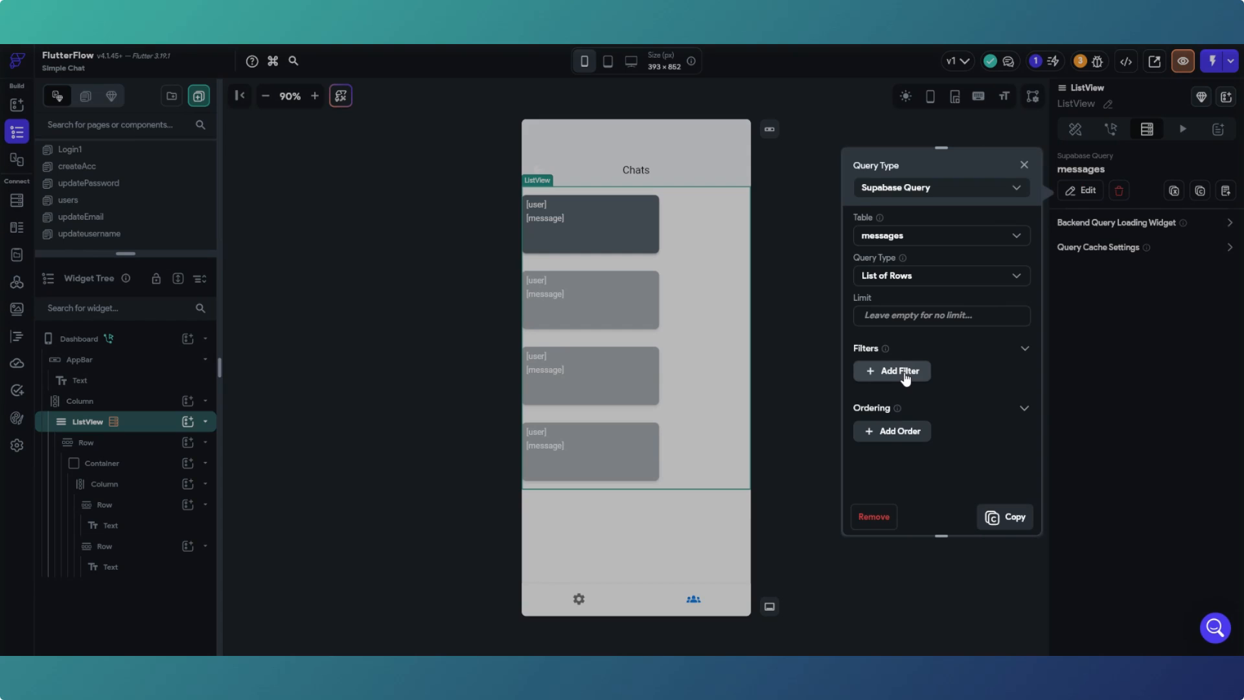
{"action": "left_click", "coordinate": [789, 348]}
{"action": "left_click", "coordinate": [773, 306]}
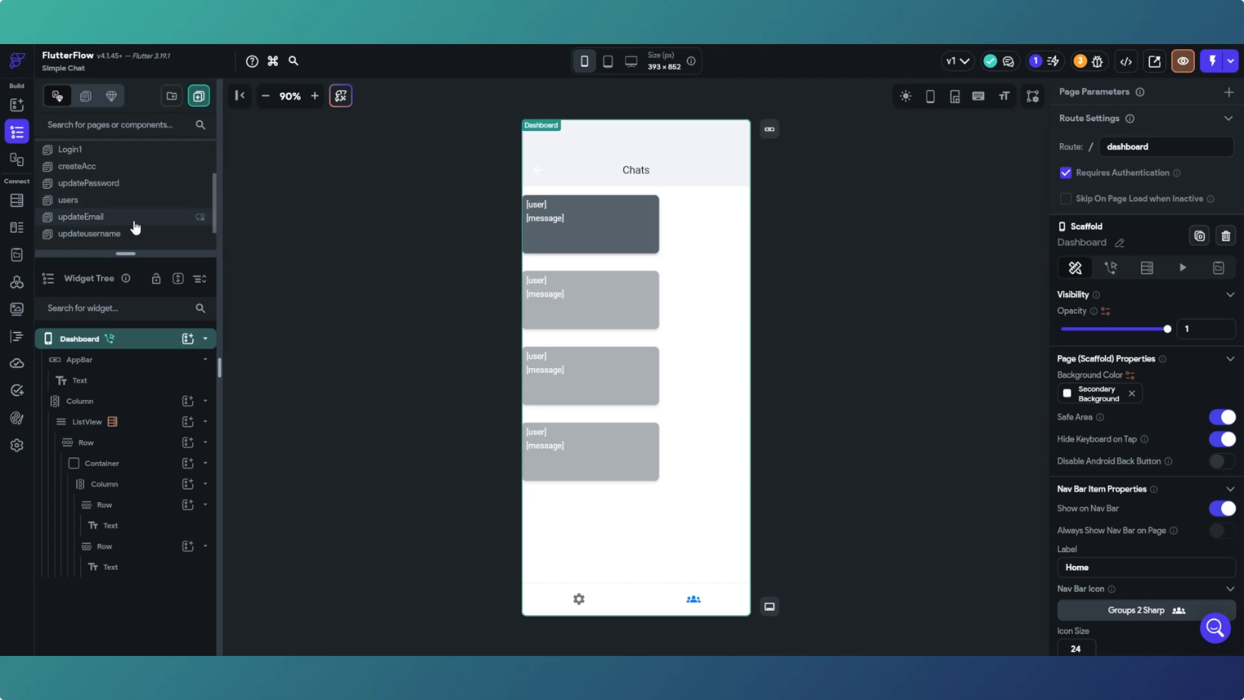
Create a new blank page named groups.
{"action": "scroll", "coordinate": [135, 227], "scroll_direction": "up", "scroll_amount": 2}
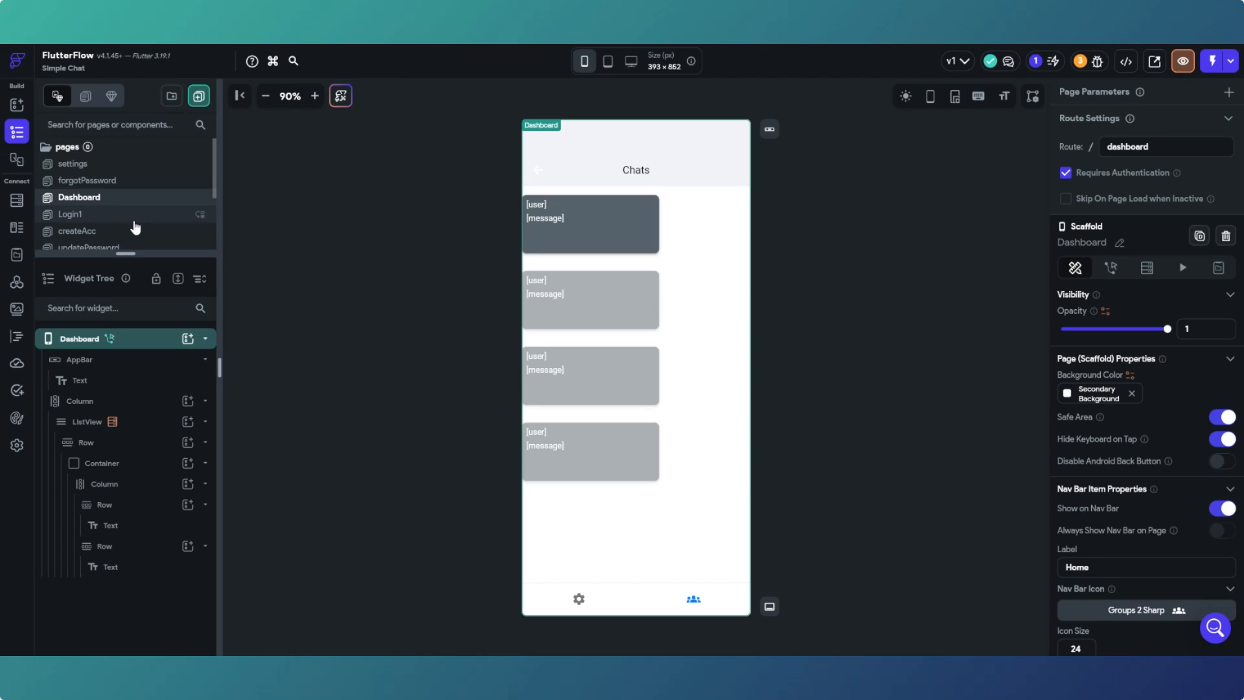
{"action": "left_click", "coordinate": [197, 97]}
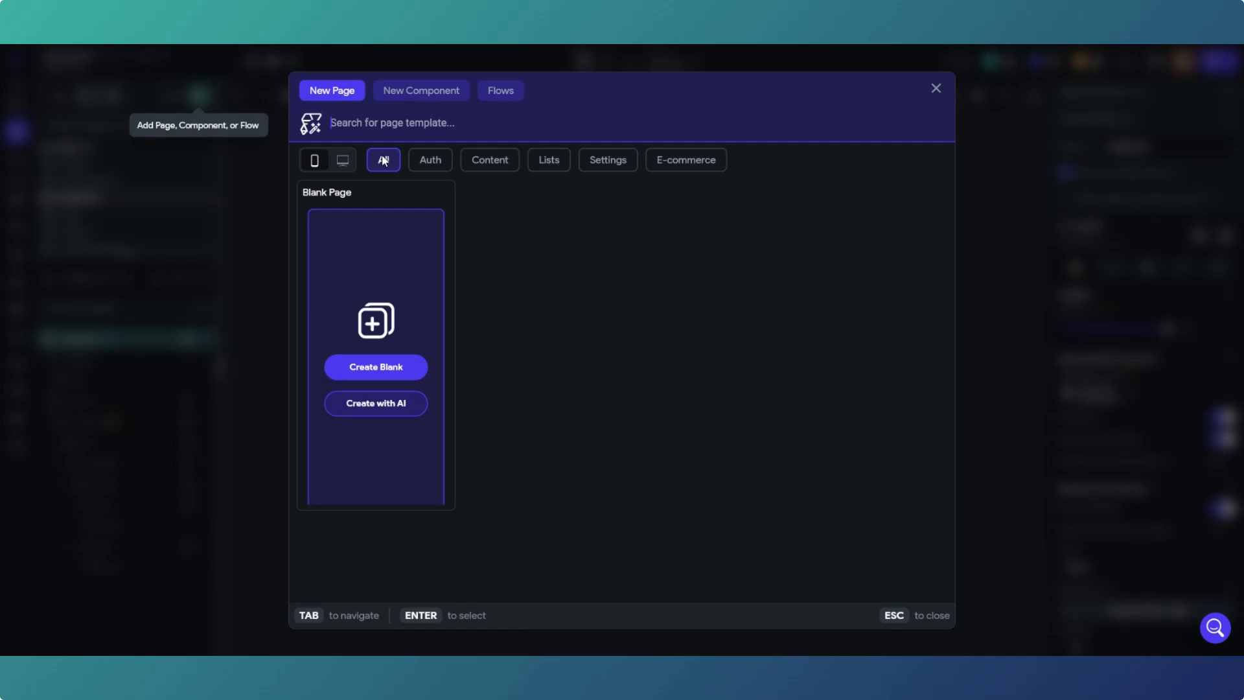
{"action": "left_click", "coordinate": [395, 371]}
{"action": "type", "text": "g"}
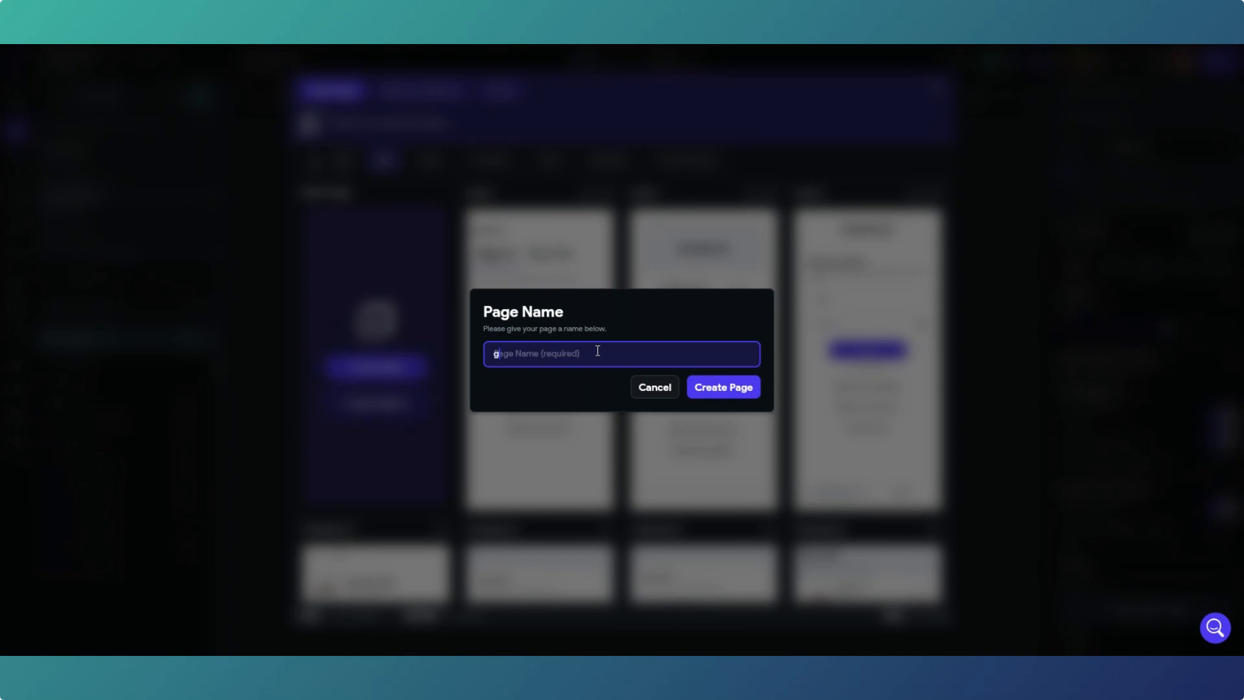
{"action": "type", "text": "roups"}
{"action": "left_click", "coordinate": [709, 389]}
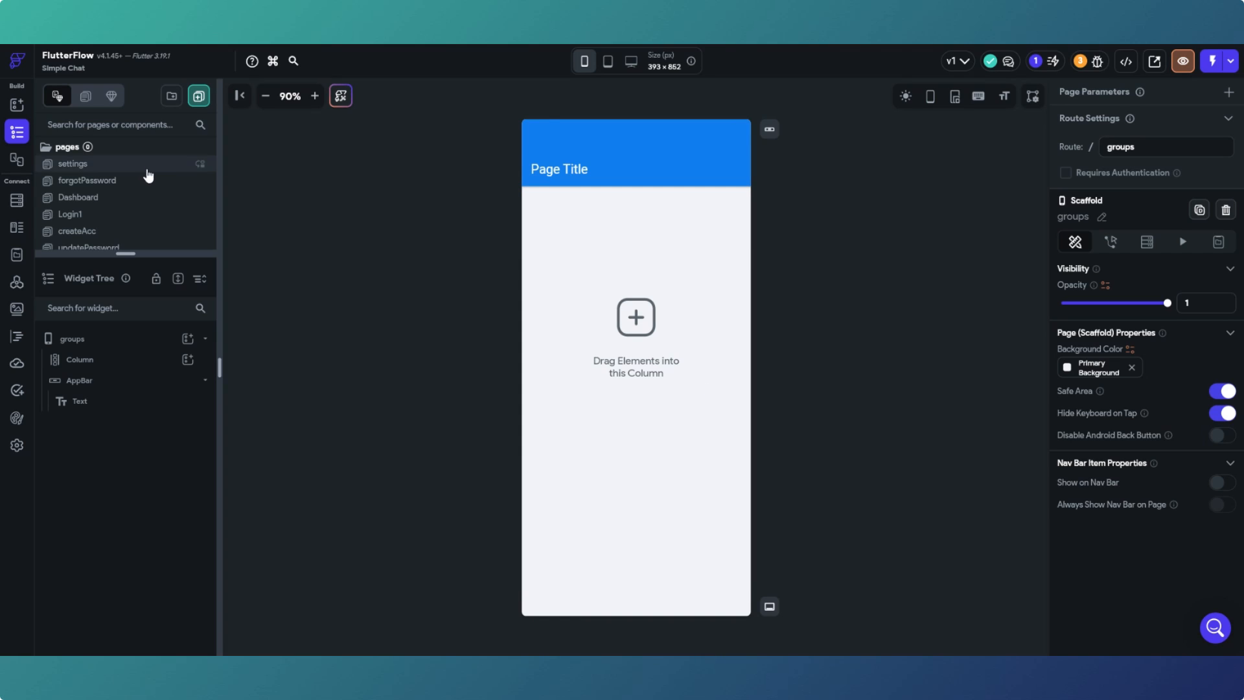
Set the background color of the groups page's AppBar to the Secondary Background theme color.
{"action": "left_click", "coordinate": [615, 176]}
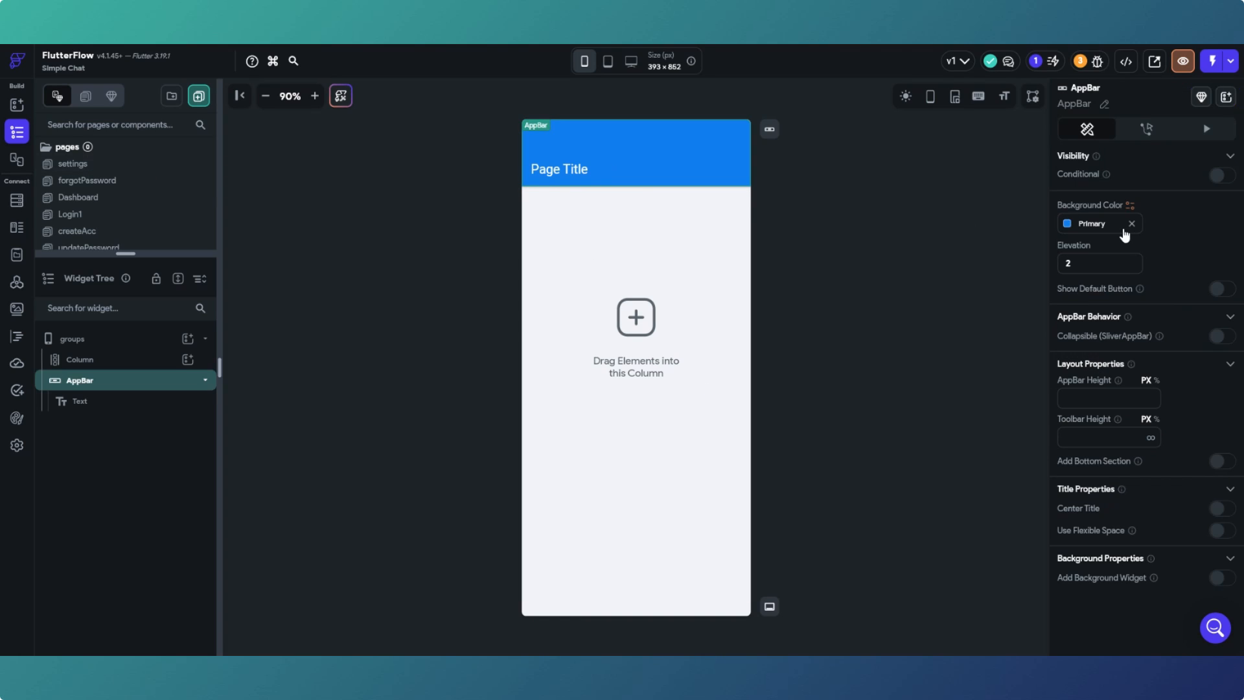
{"action": "left_click_drag", "start_coordinate": [1110, 224], "coordinate": [1070, 225]}
{"action": "left_click", "coordinate": [1069, 224]}
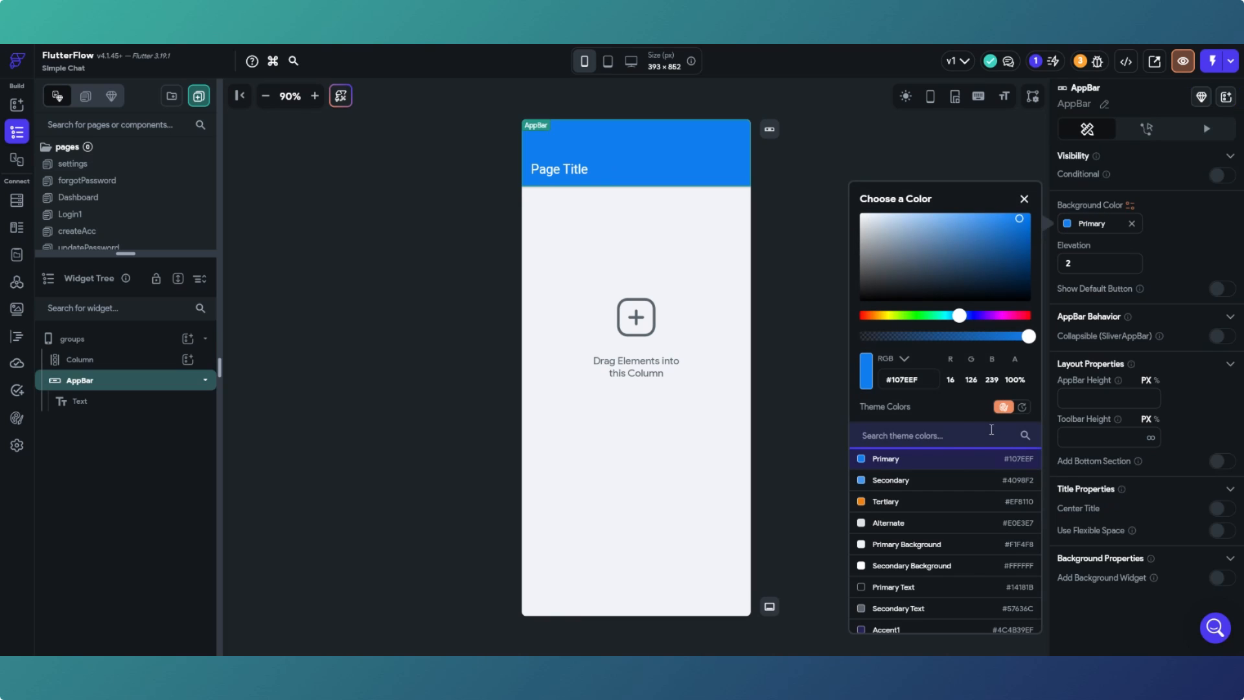
{"action": "left_click", "coordinate": [931, 569]}
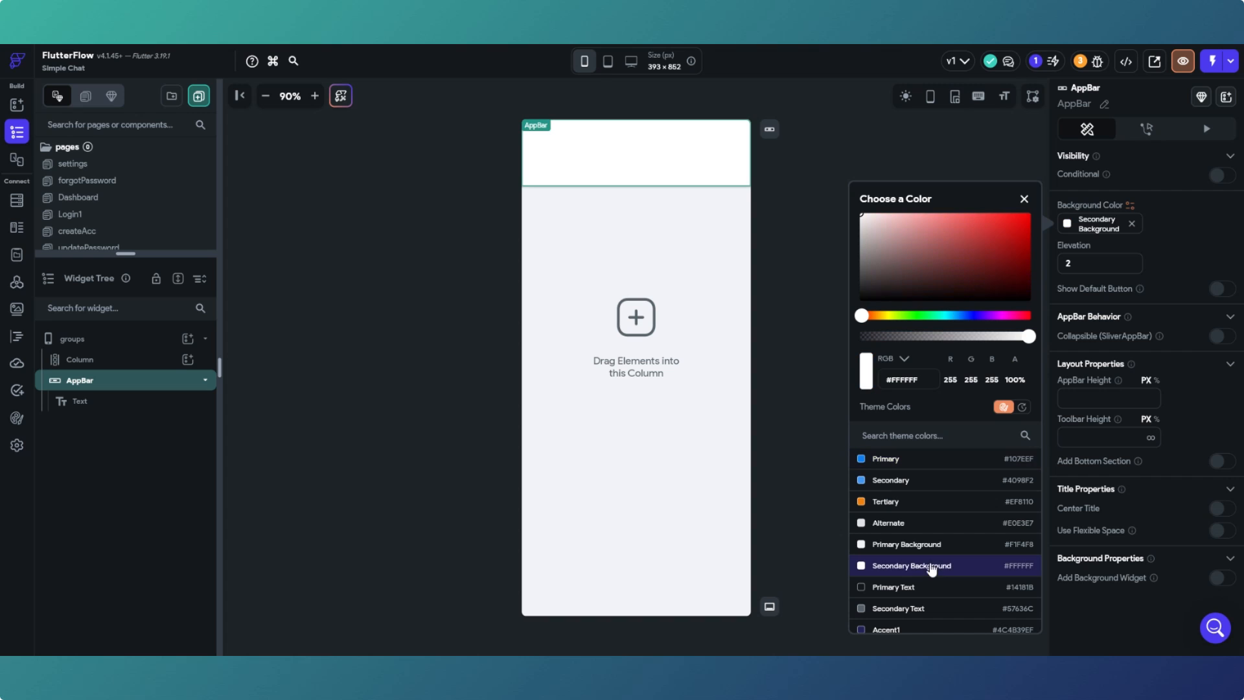
{"action": "left_click", "coordinate": [1026, 199]}
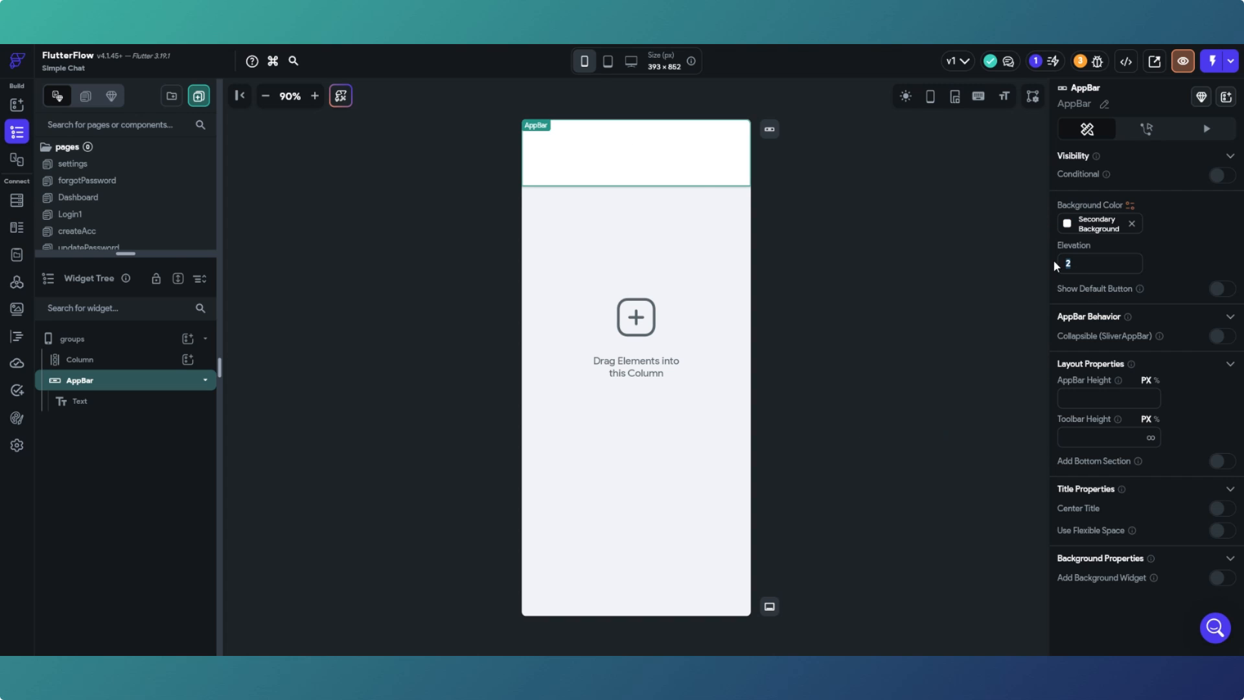
{"action": "left_click", "coordinate": [796, 375]}
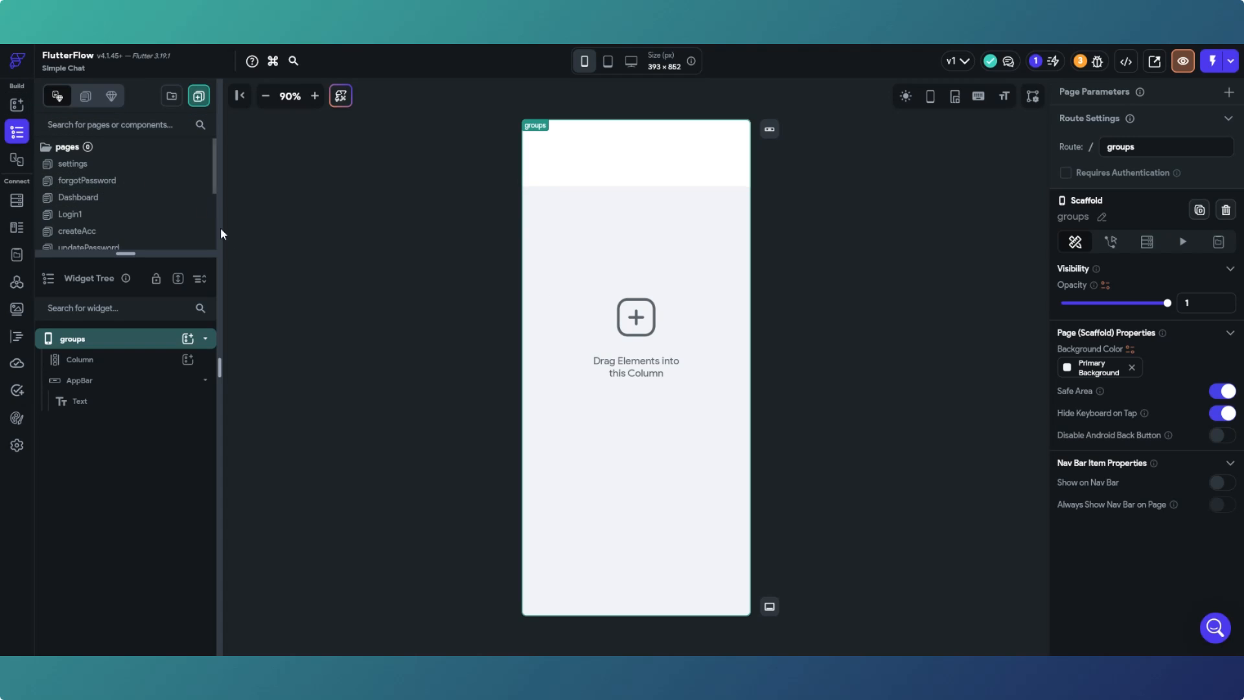
Search the widgets for "list view" and add a ListView to the Column of the groups page.
{"action": "left_click", "coordinate": [29, 113]}
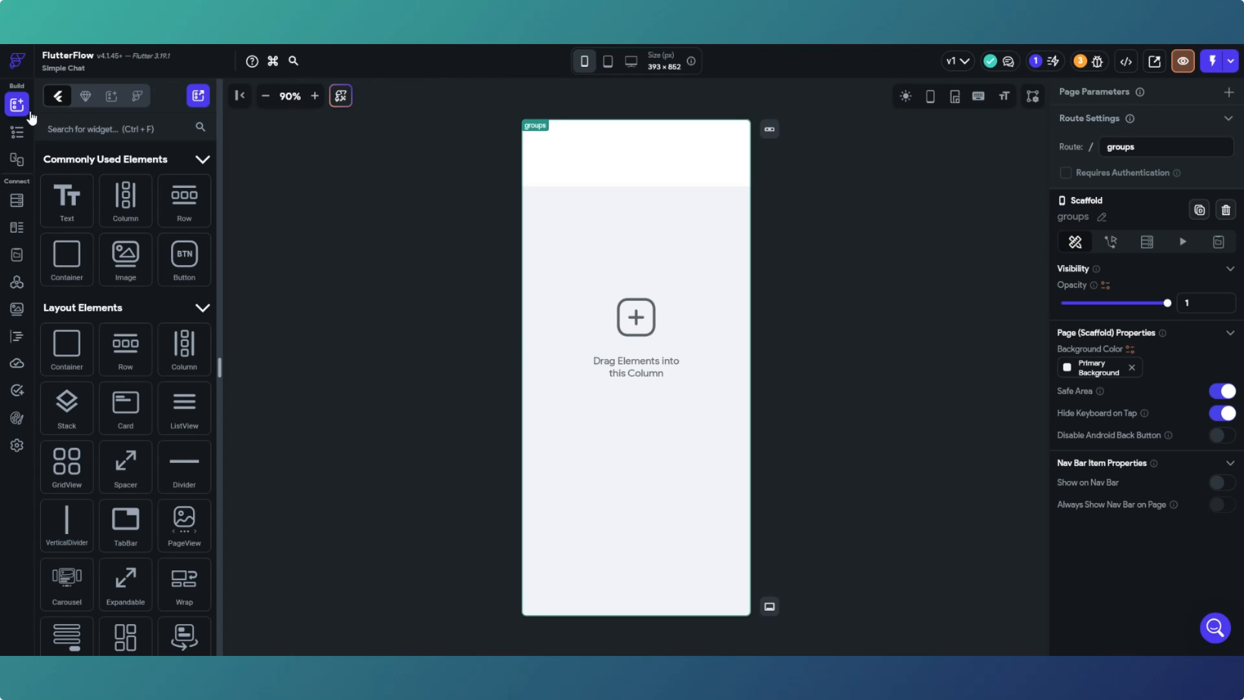
{"action": "left_click", "coordinate": [73, 127]}
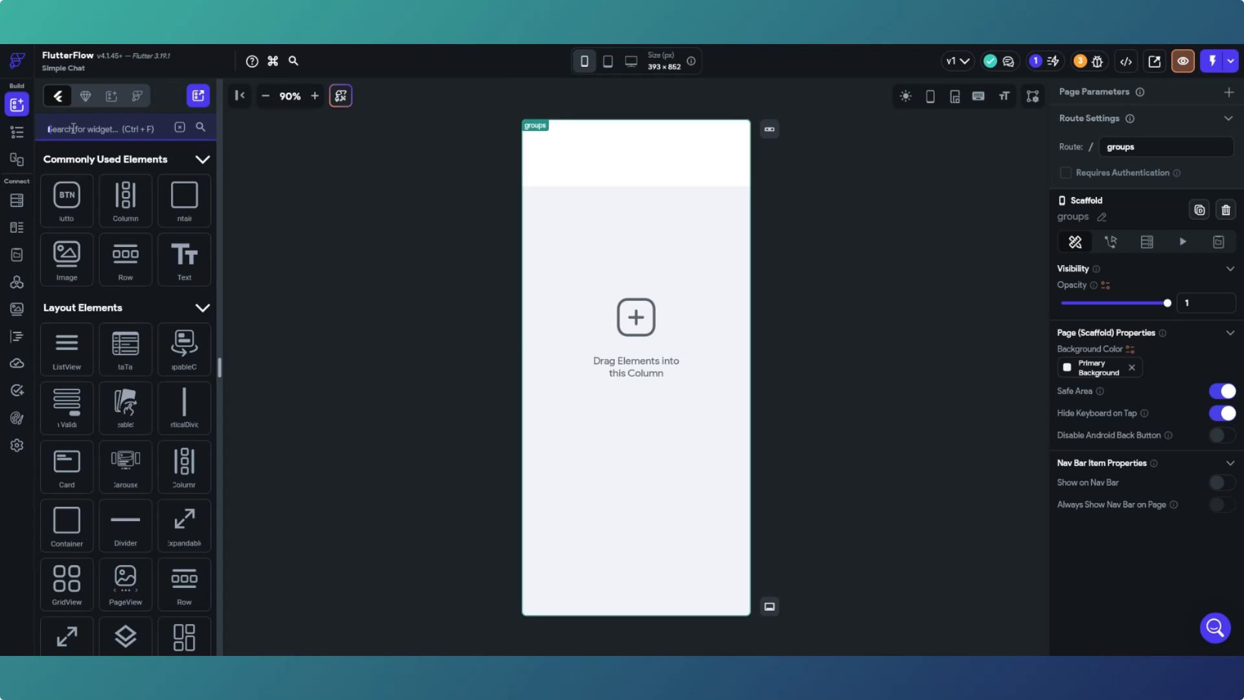
{"action": "type", "text": "list vi"}
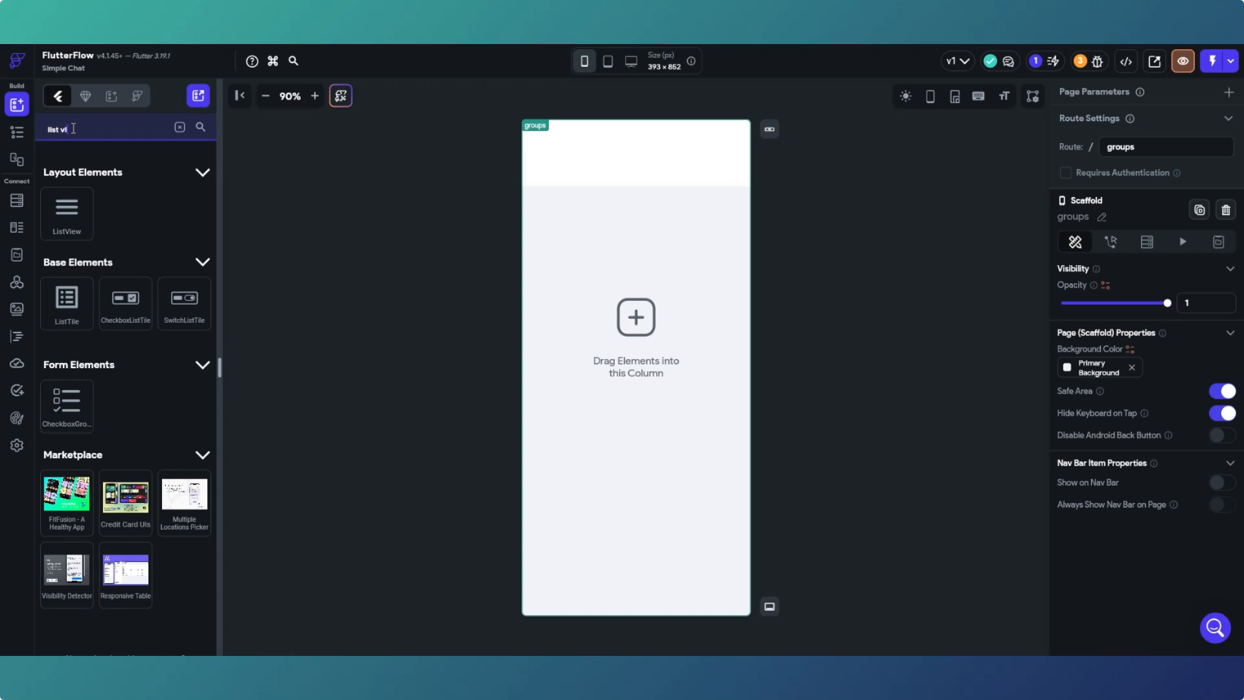
{"action": "type", "text": "ew"}
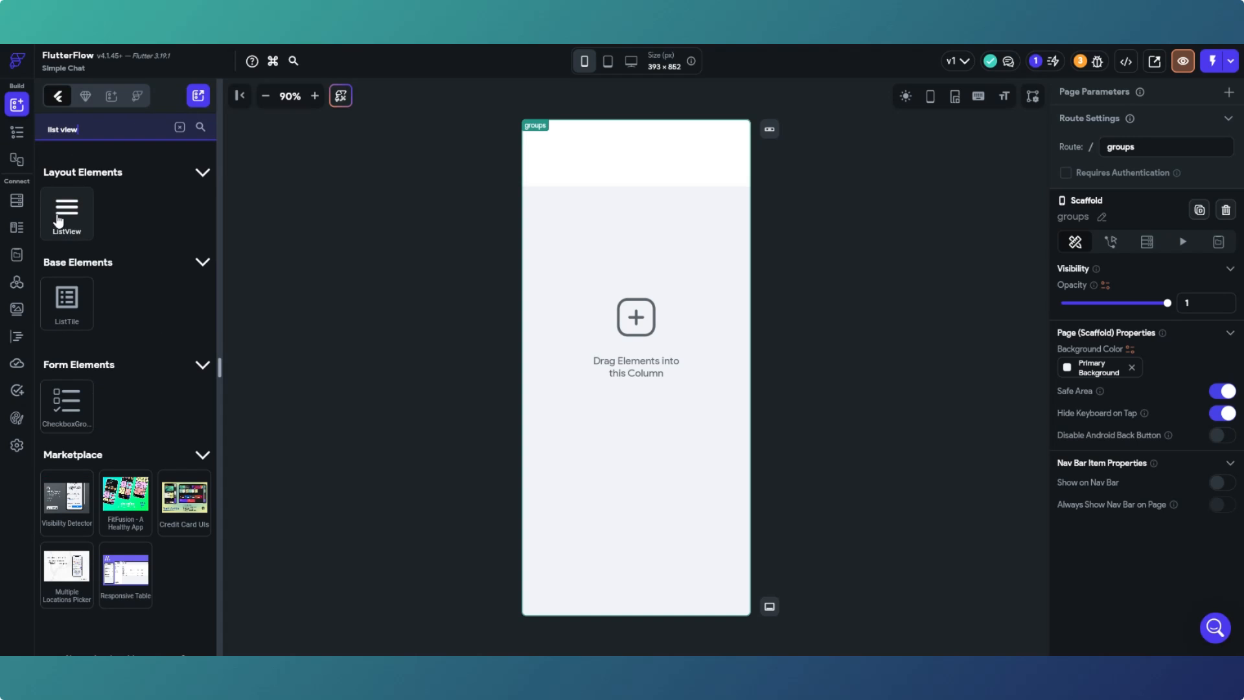
{"action": "left_click_drag", "start_coordinate": [64, 214], "coordinate": [561, 259]}
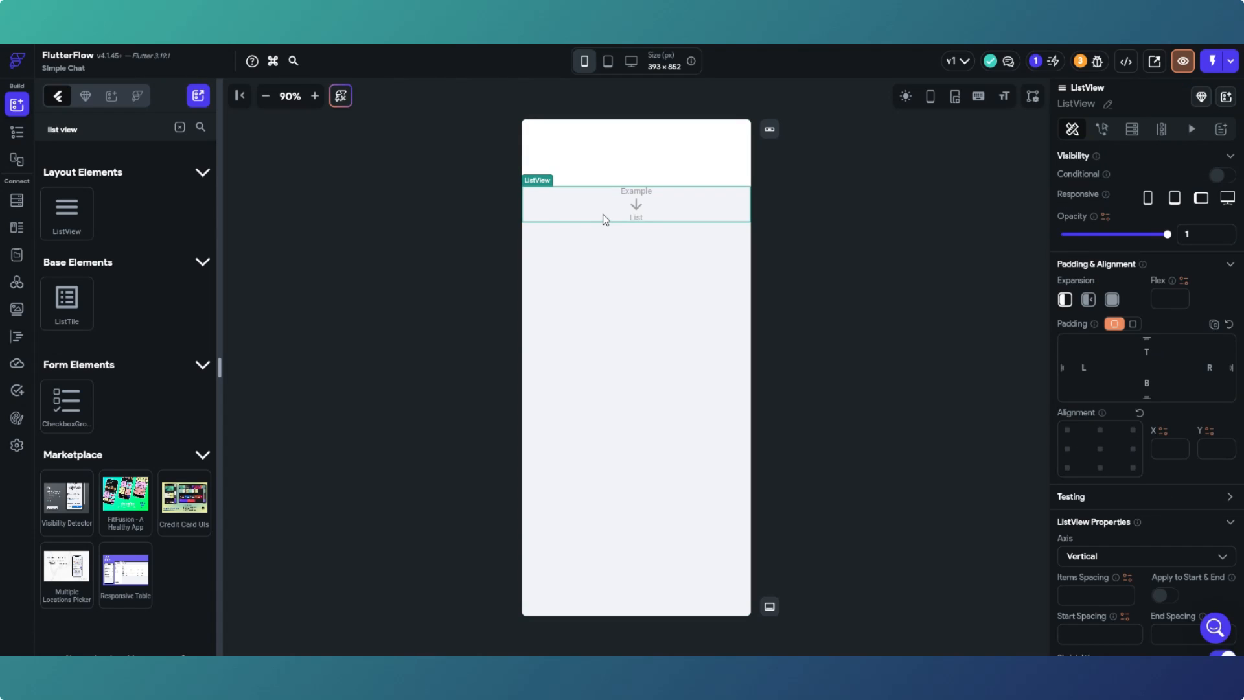
Place a Row inside the new ListView on the groups page.
{"action": "left_click", "coordinate": [16, 132]}
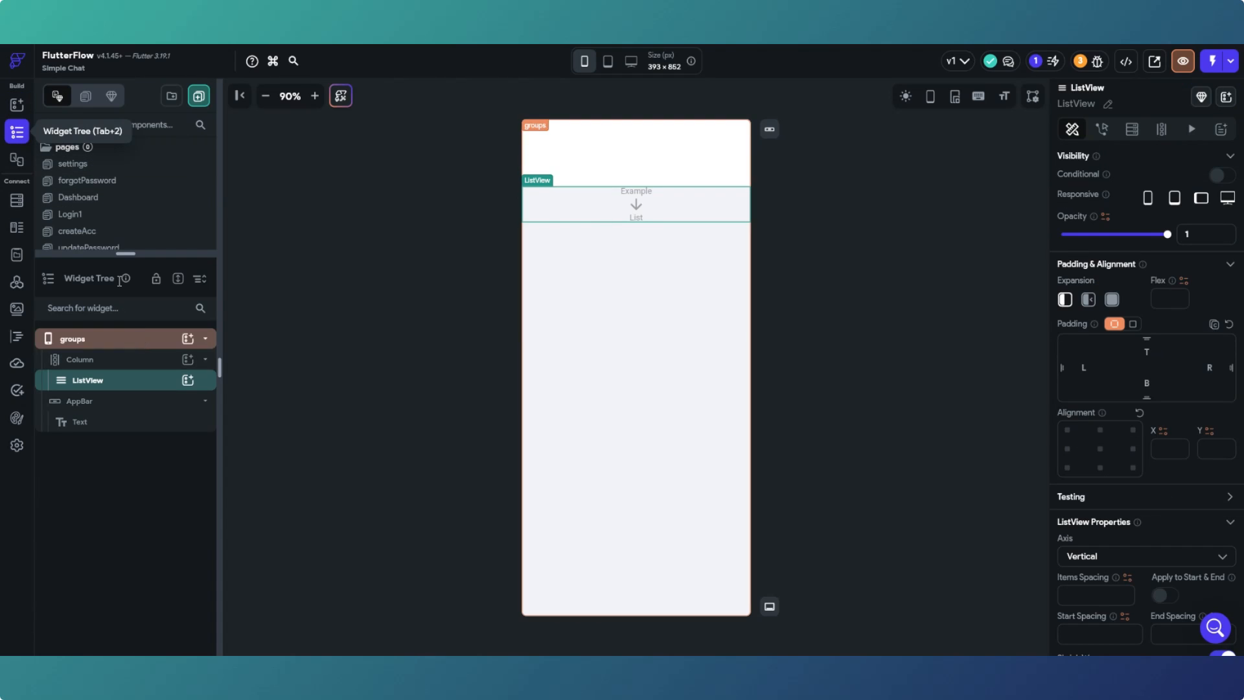
{"action": "left_click", "coordinate": [17, 105]}
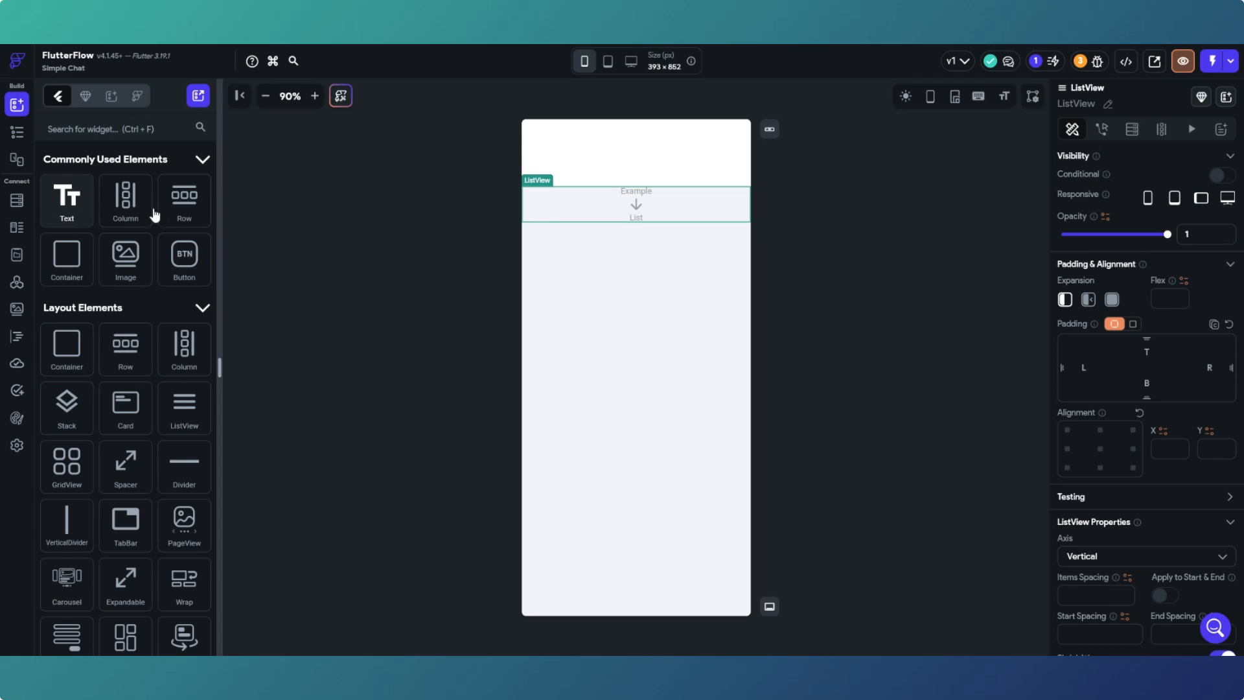
{"action": "left_click_drag", "start_coordinate": [192, 209], "coordinate": [558, 207]}
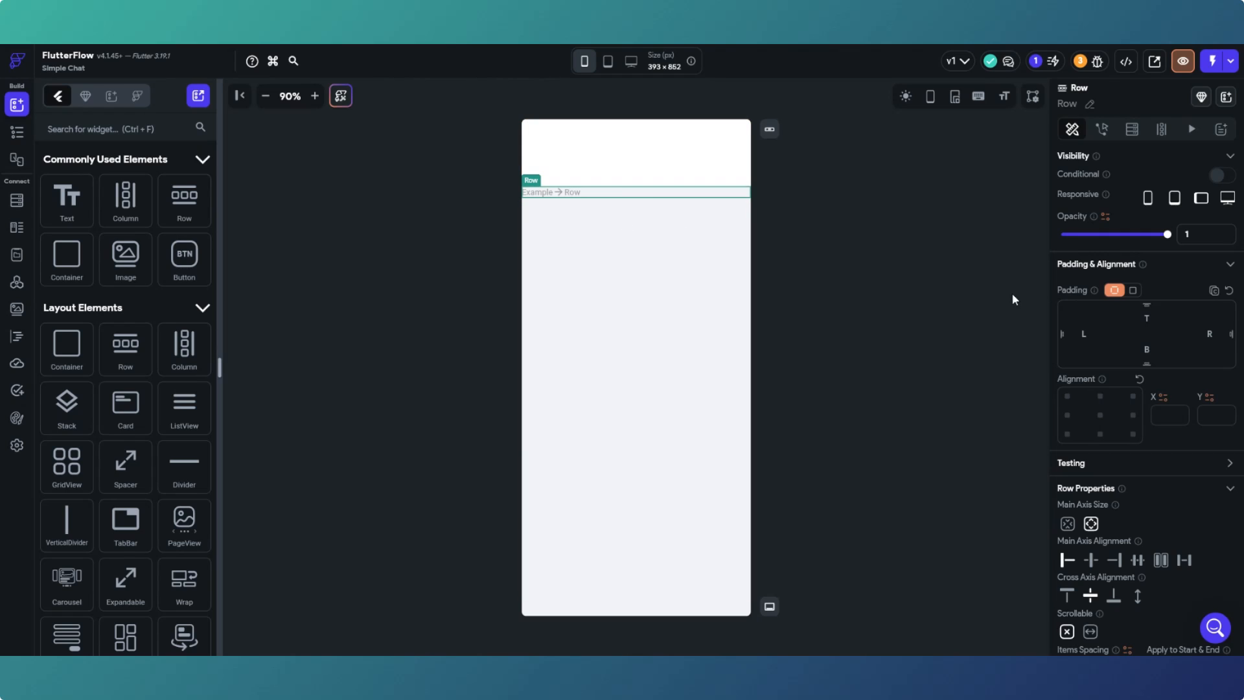
Set the Row's left and right padding to 20 each.
{"action": "left_click", "coordinate": [1085, 333]}
{"action": "type", "text": "20"}
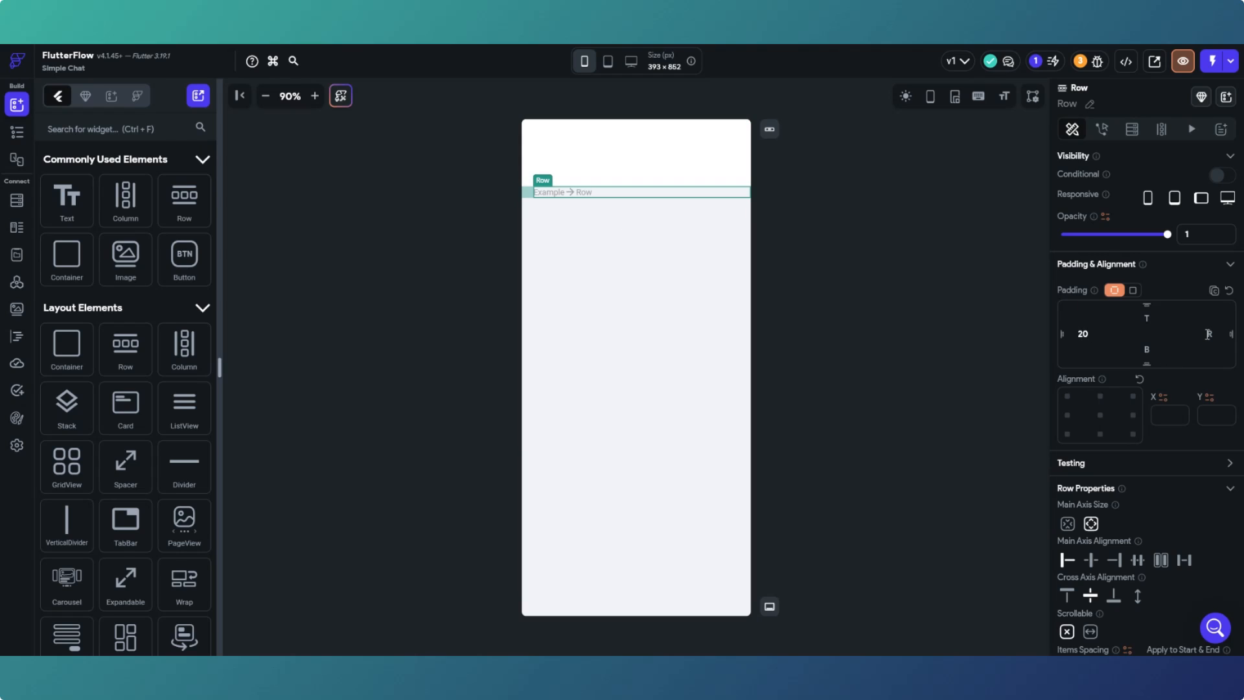
{"action": "left_click", "coordinate": [1208, 334]}
{"action": "type", "text": "20"}
{"action": "left_click", "coordinate": [969, 348]}
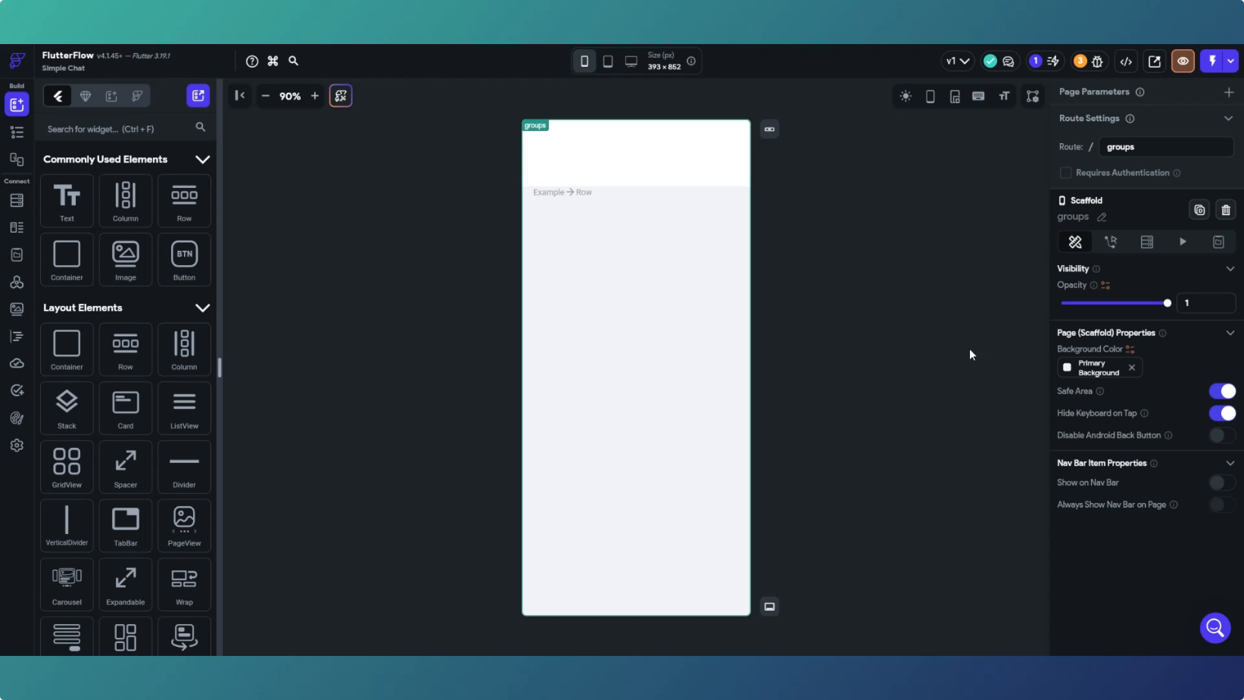
Add an Icon widget inside the padded Row of the ListView.
{"action": "left_click", "coordinate": [566, 193]}
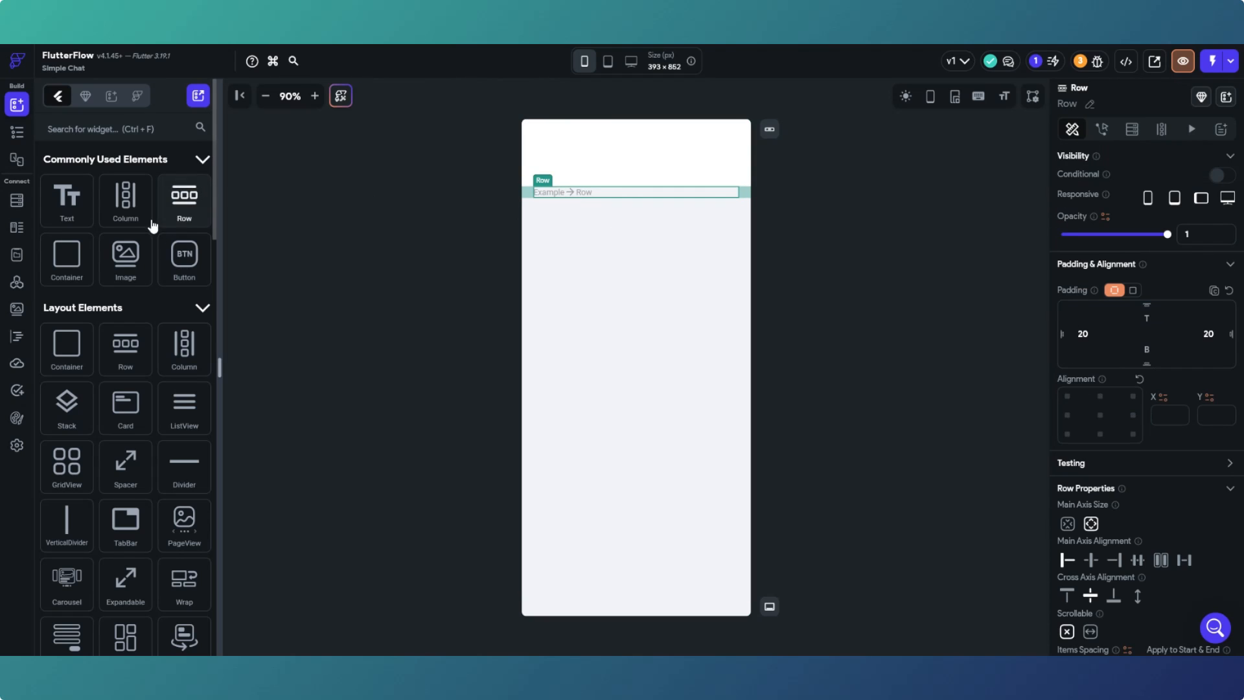
{"action": "scroll", "coordinate": [157, 512], "scroll_direction": "down", "scroll_amount": 5}
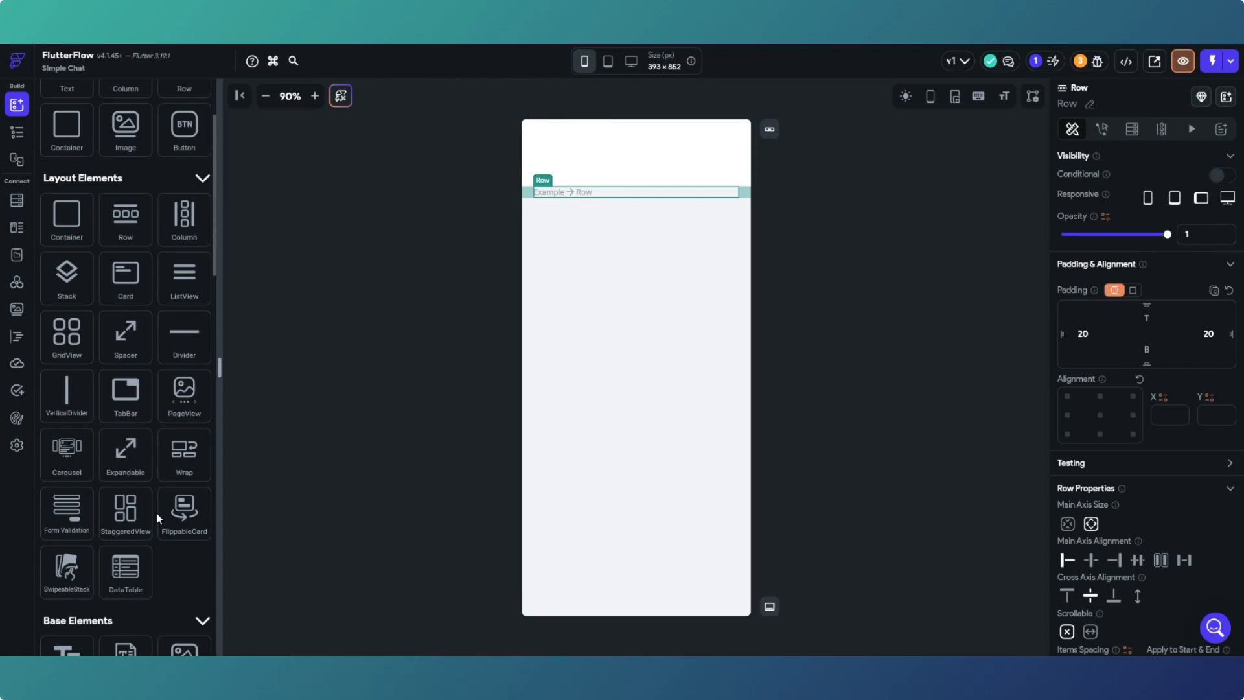
{"action": "left_click_drag", "start_coordinate": [127, 519], "coordinate": [556, 199]}
Search the icon library for "group" and change the Row's icon to the Material icon Groups Outlined.
{"action": "scroll", "coordinate": [1104, 582], "scroll_direction": "down", "scroll_amount": 1}
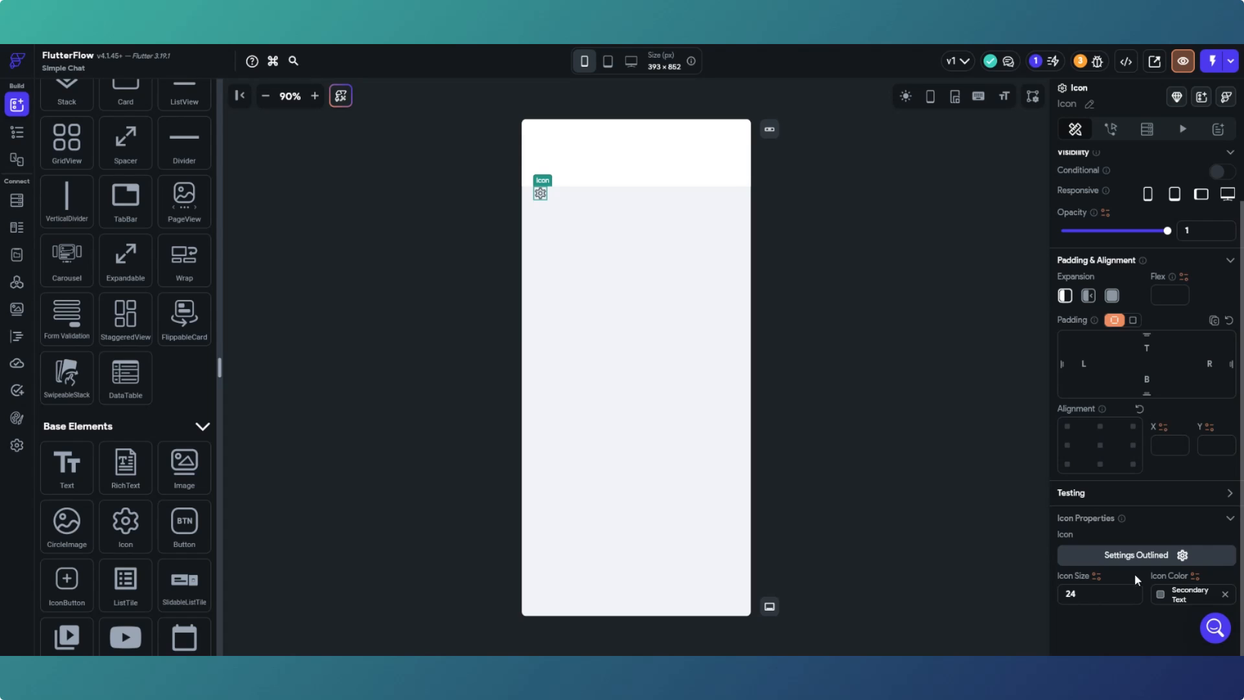
{"action": "left_click", "coordinate": [1132, 556]}
{"action": "left_click", "coordinate": [531, 227]}
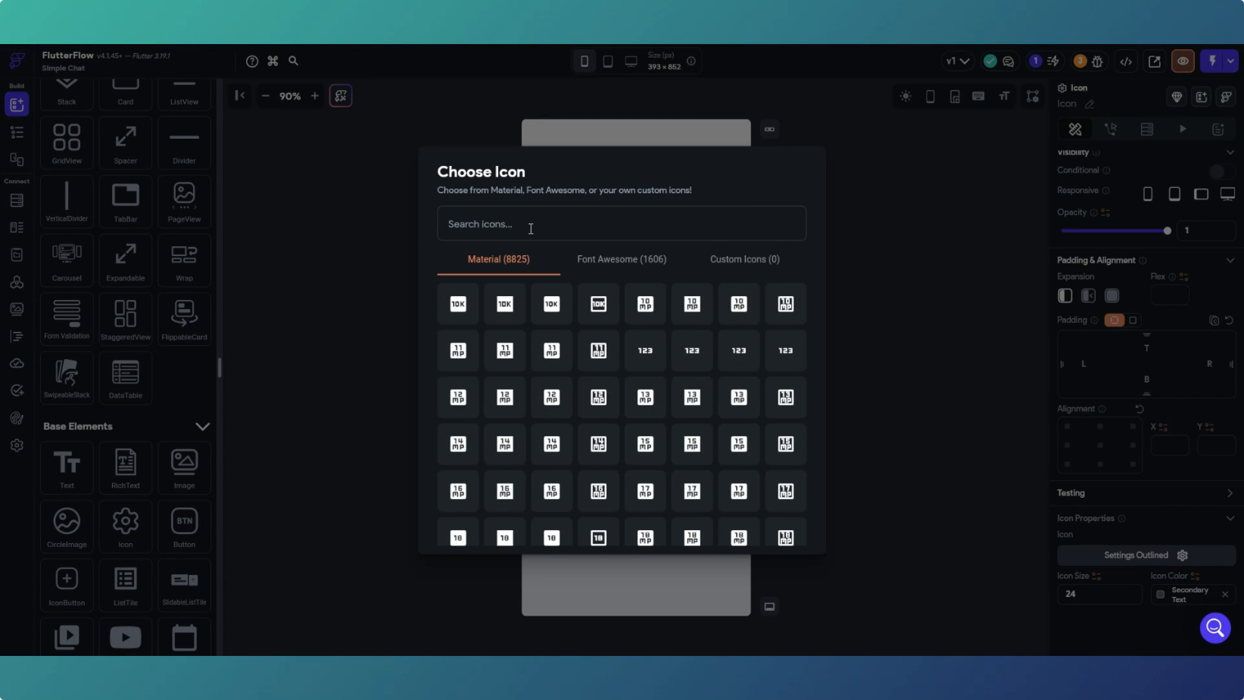
{"action": "type", "text": "group"}
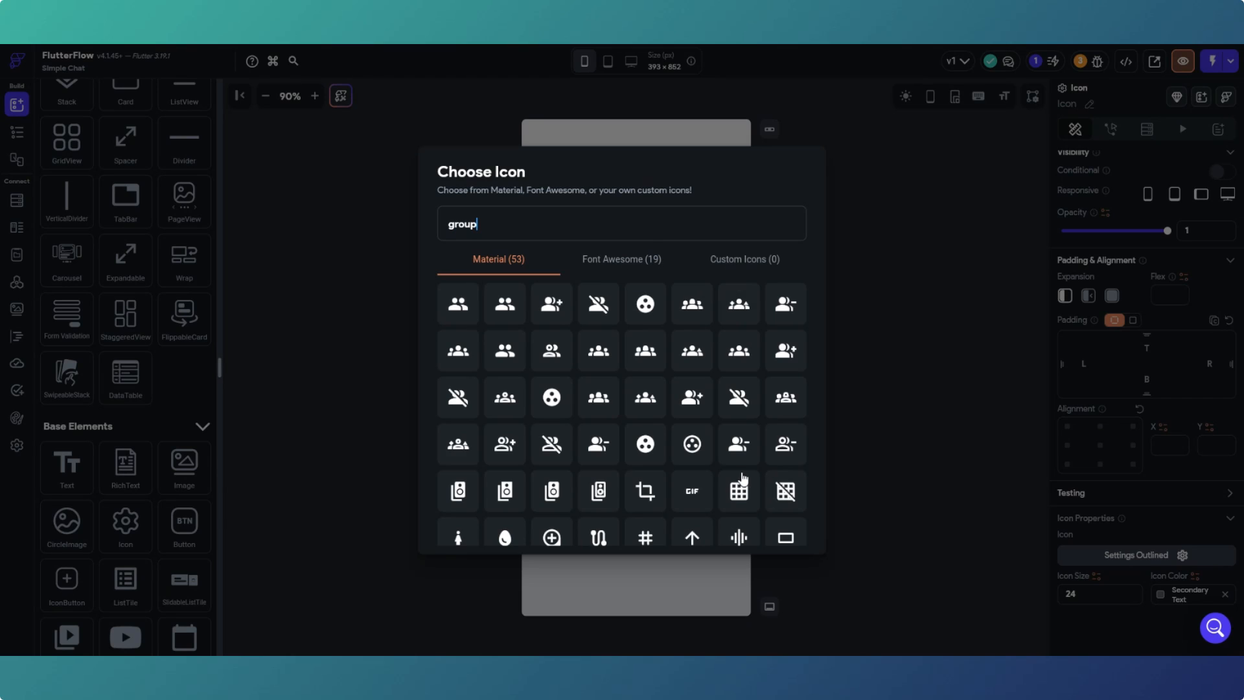
{"action": "left_click", "coordinate": [605, 263]}
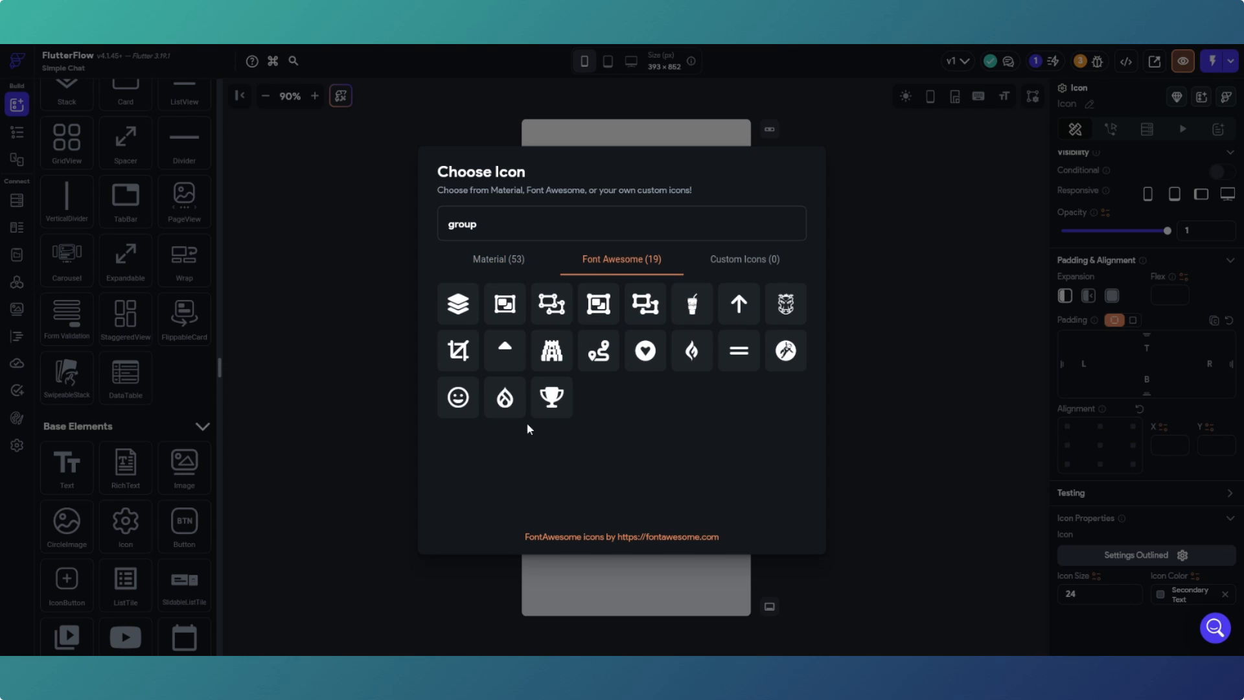
{"action": "left_click", "coordinate": [475, 265]}
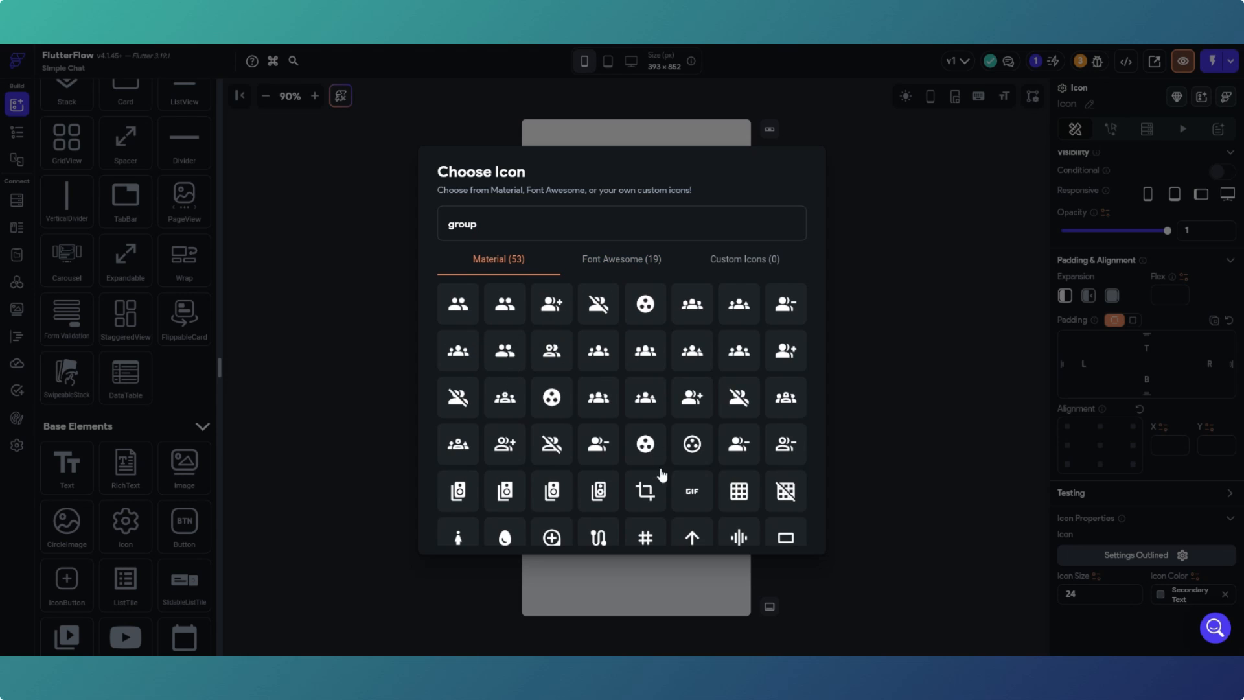
{"action": "left_click", "coordinate": [519, 398]}
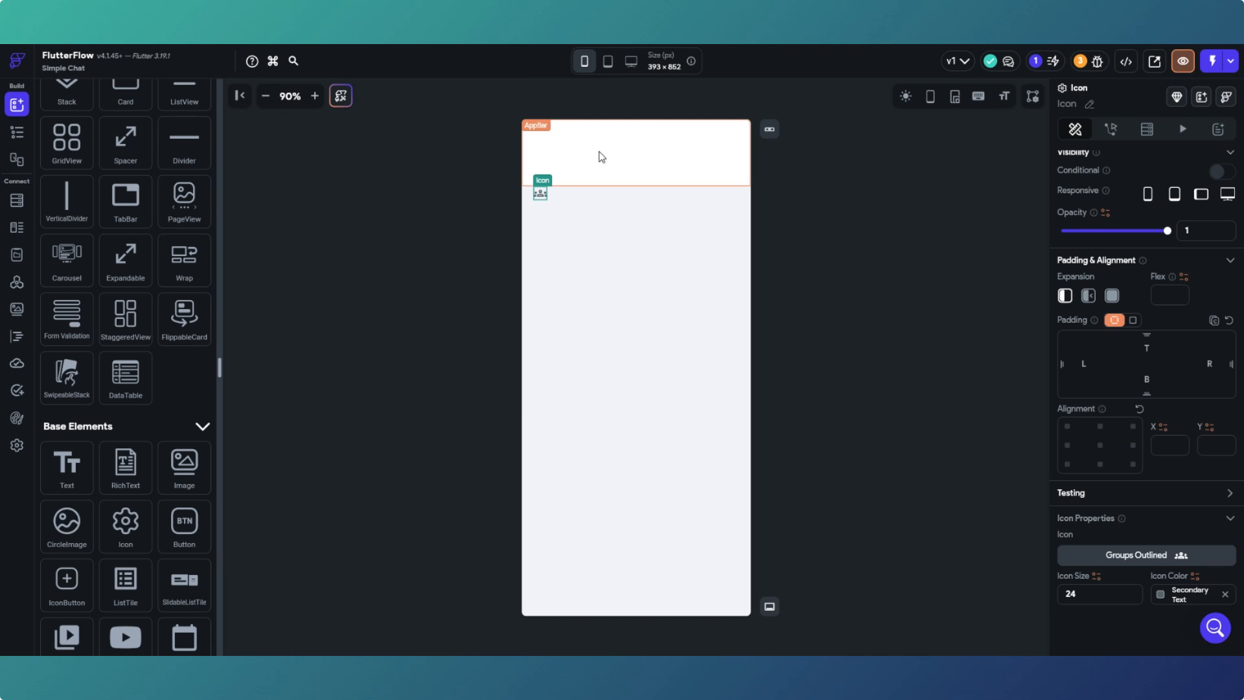
Add a Text widget to the Row, directly after the groups icon.
{"action": "scroll", "coordinate": [123, 214], "scroll_direction": "up", "scroll_amount": 5}
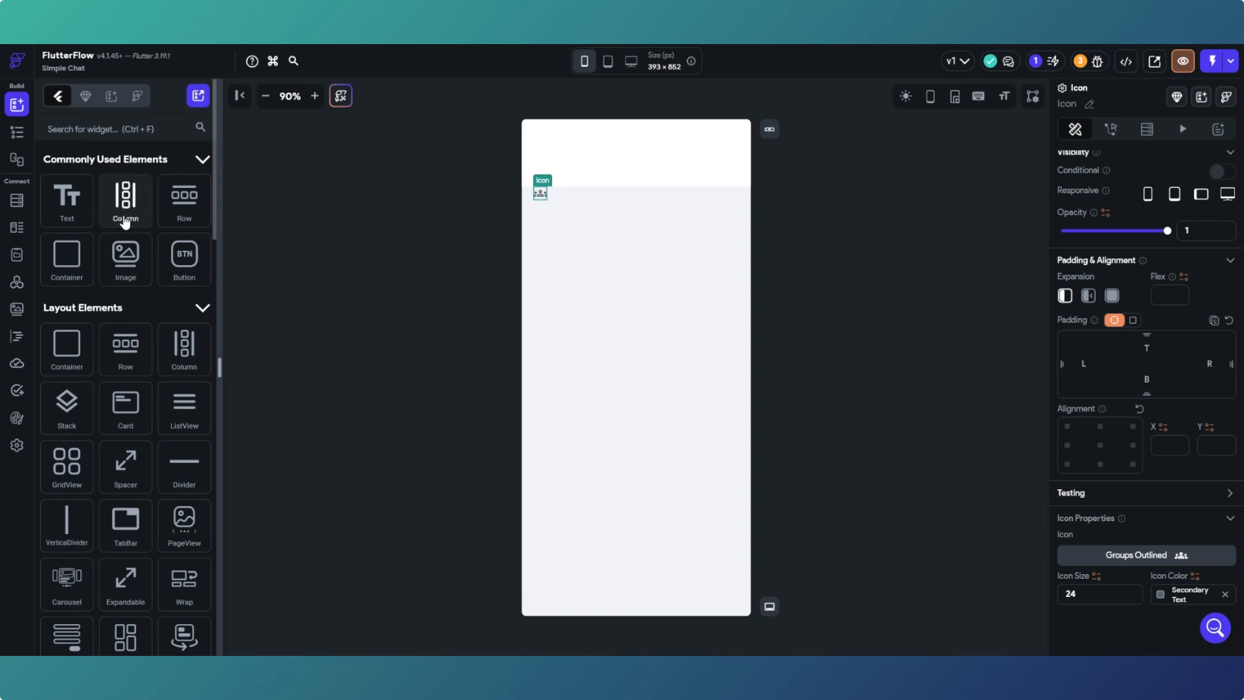
{"action": "left_click_drag", "start_coordinate": [90, 206], "coordinate": [575, 199]}
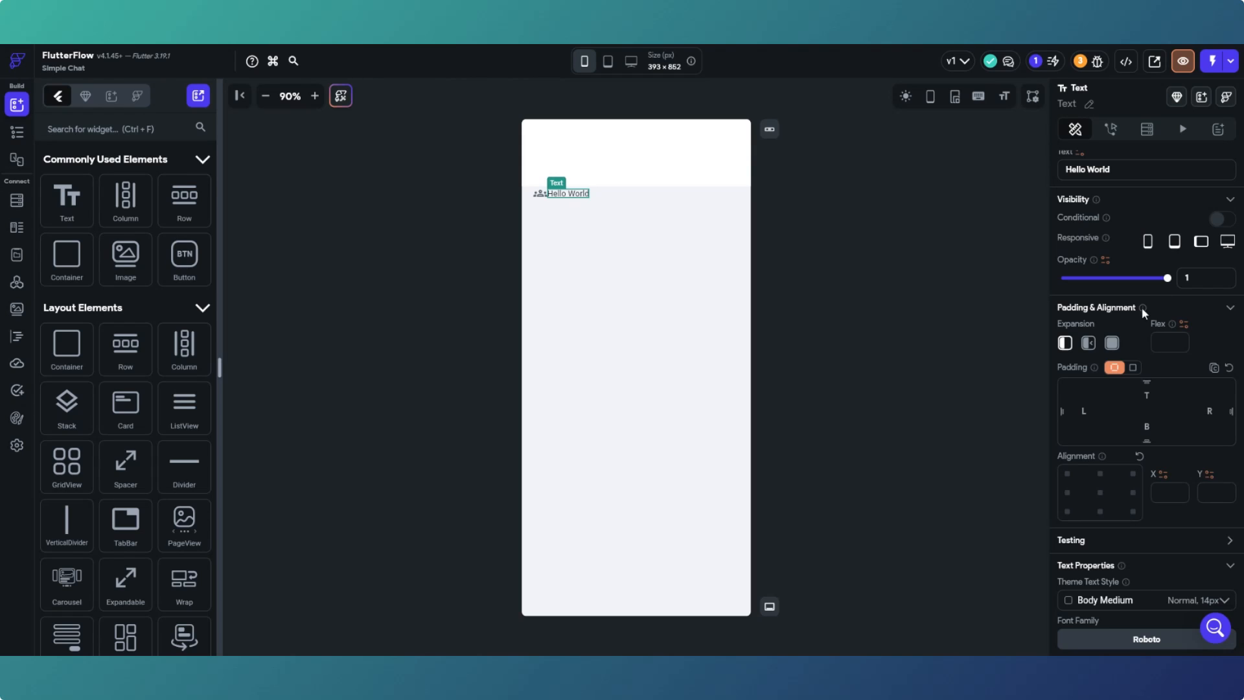
Set the row Text's font size to 16 and give it a left padding of 10.
{"action": "scroll", "coordinate": [1105, 582], "scroll_direction": "down", "scroll_amount": 3}
{"action": "double_click", "coordinate": [1071, 523]}
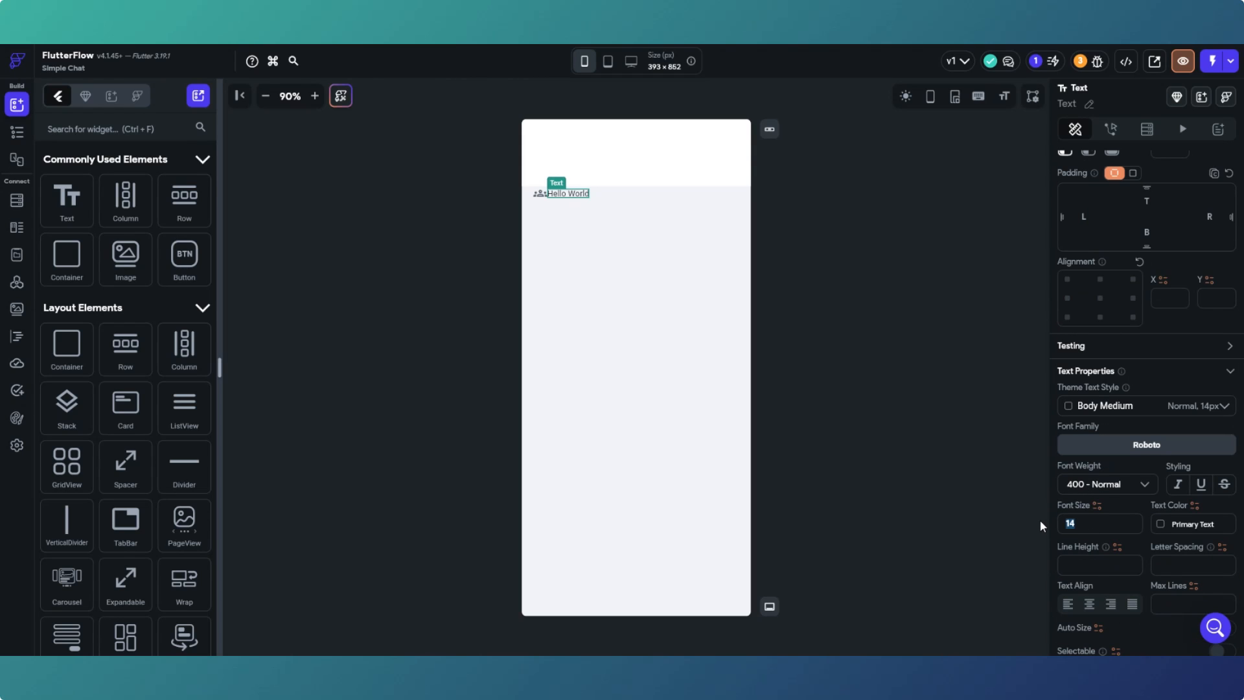
{"action": "type", "text": "16"}
{"action": "left_click", "coordinate": [1084, 216]}
{"action": "type", "text": "10"}
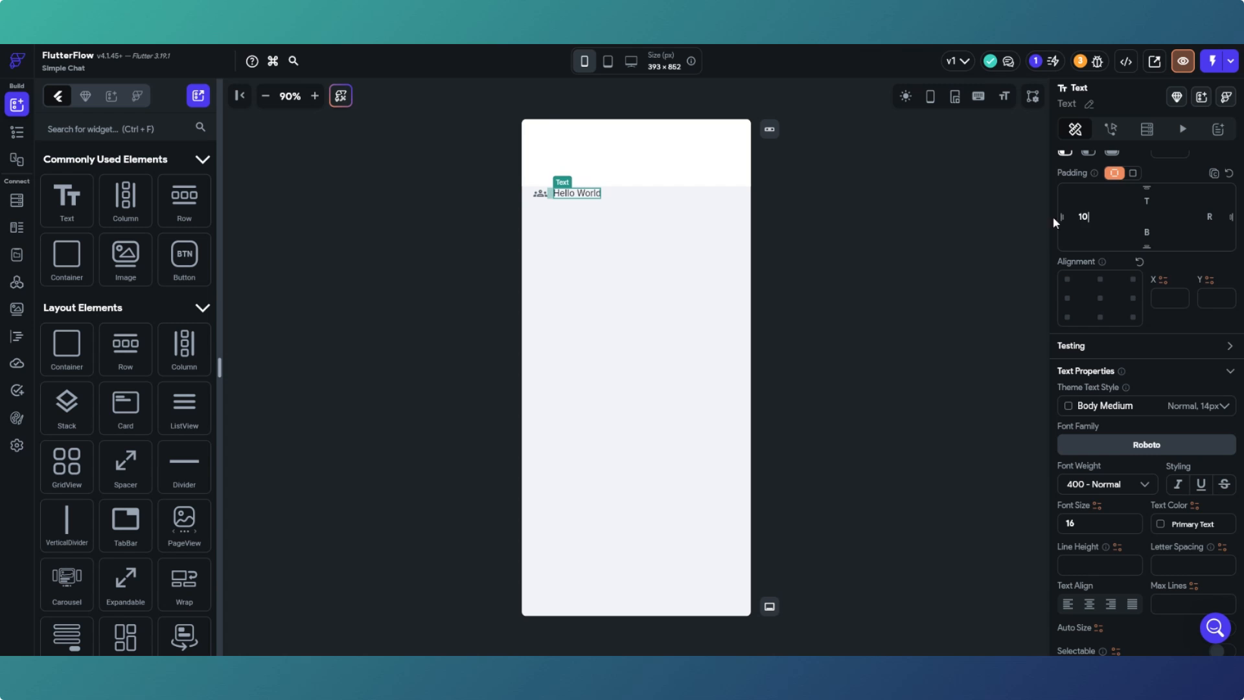
{"action": "left_click", "coordinate": [860, 261]}
{"action": "left_click", "coordinate": [619, 168]}
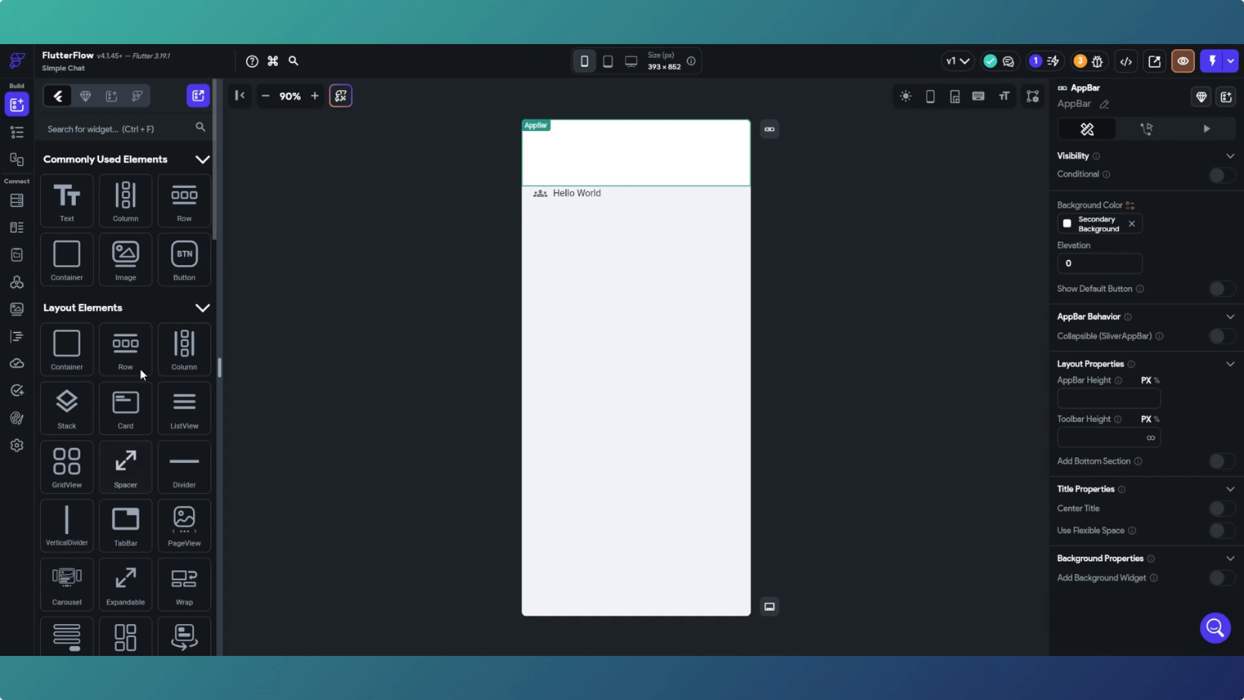
{"action": "left_click_drag", "start_coordinate": [70, 201], "coordinate": [662, 176]}
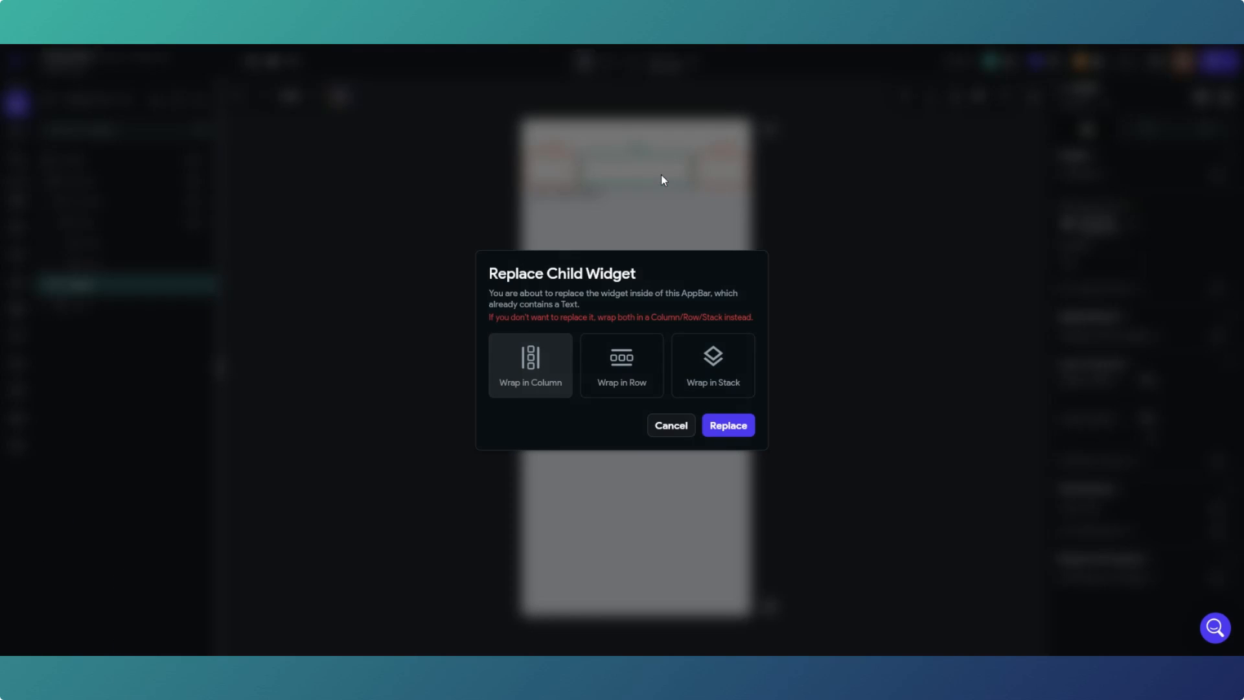
{"action": "left_click", "coordinate": [662, 428]}
{"action": "left_click_drag", "start_coordinate": [67, 204], "coordinate": [623, 165]}
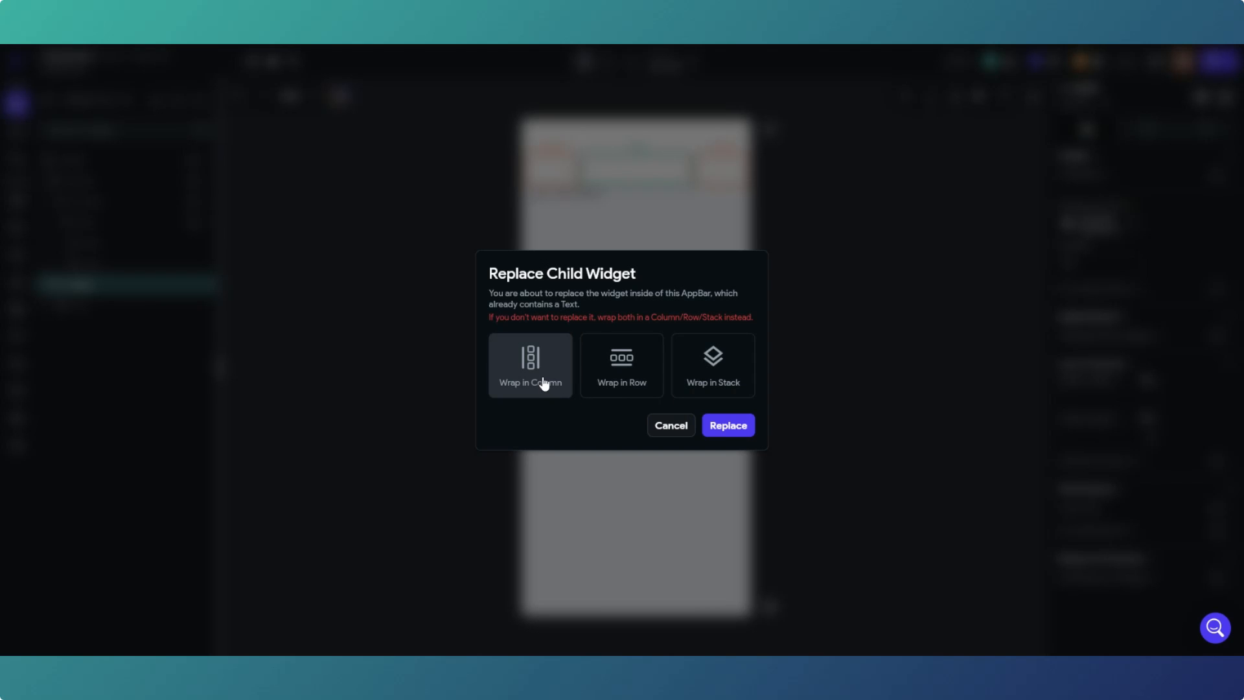
{"action": "left_click", "coordinate": [662, 425]}
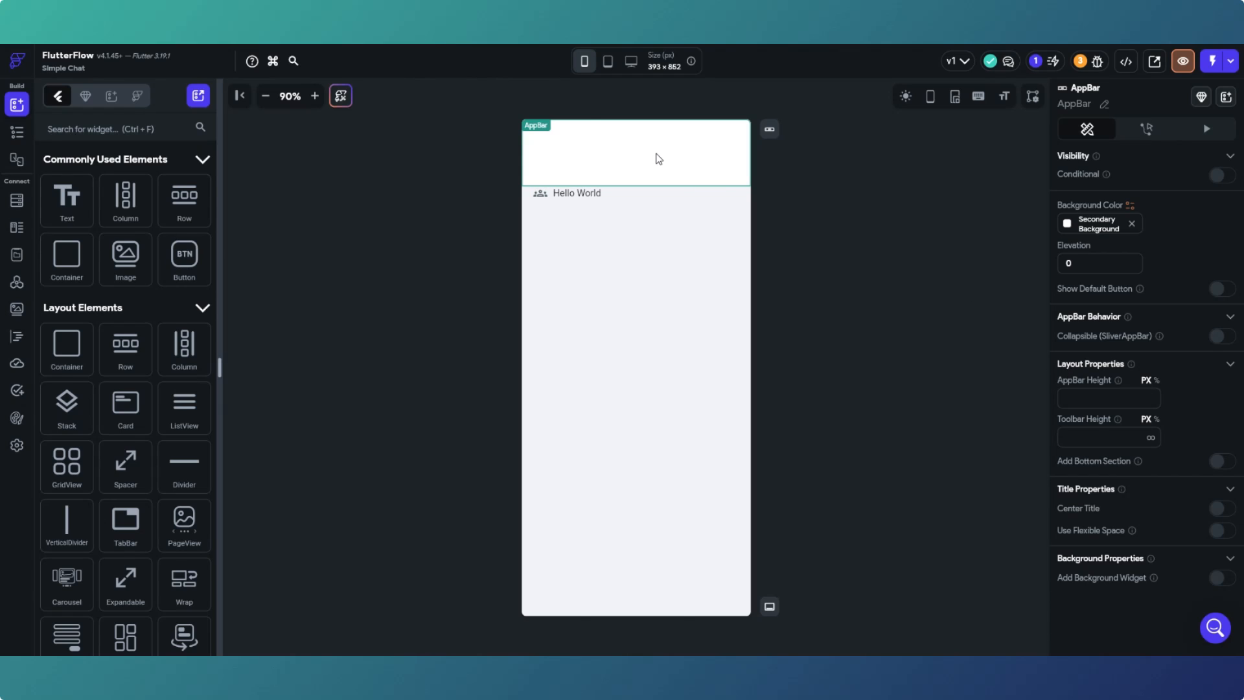
Delete the existing AppBar from the groups page and add a new AppBar widget in its place.
{"action": "key", "text": "Delete"}
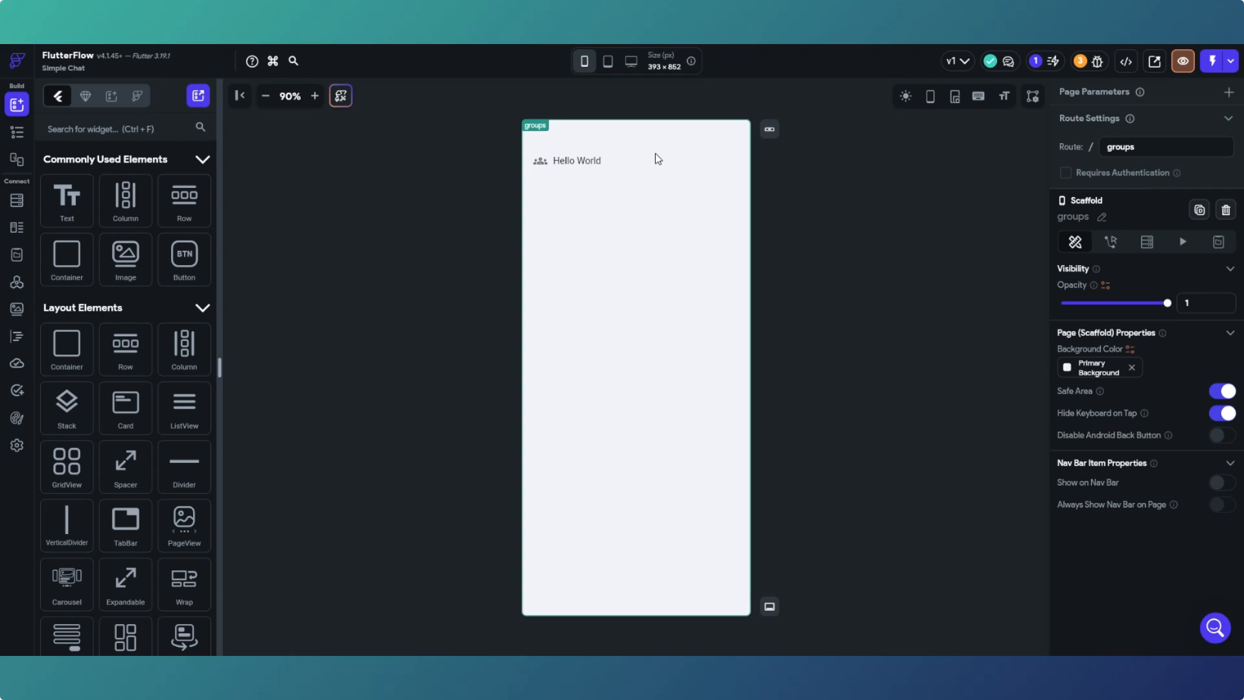
{"action": "left_click", "coordinate": [99, 131]}
{"action": "type", "text": "a"}
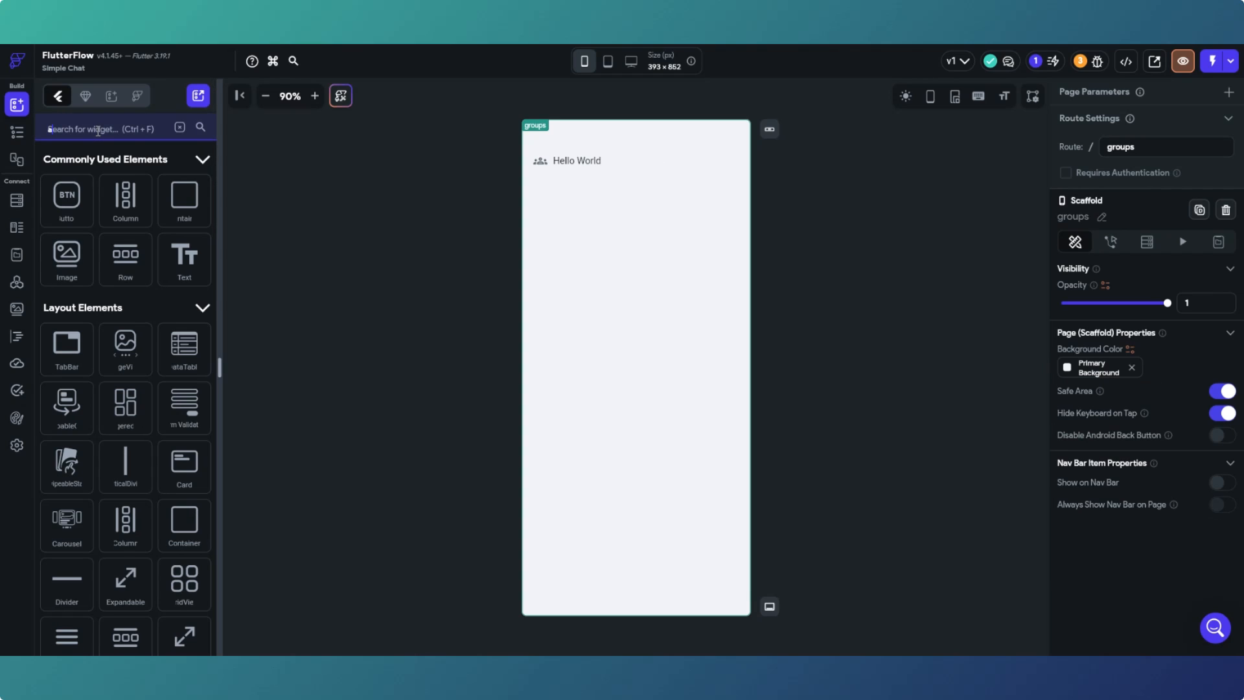
{"action": "type", "text": "appba"}
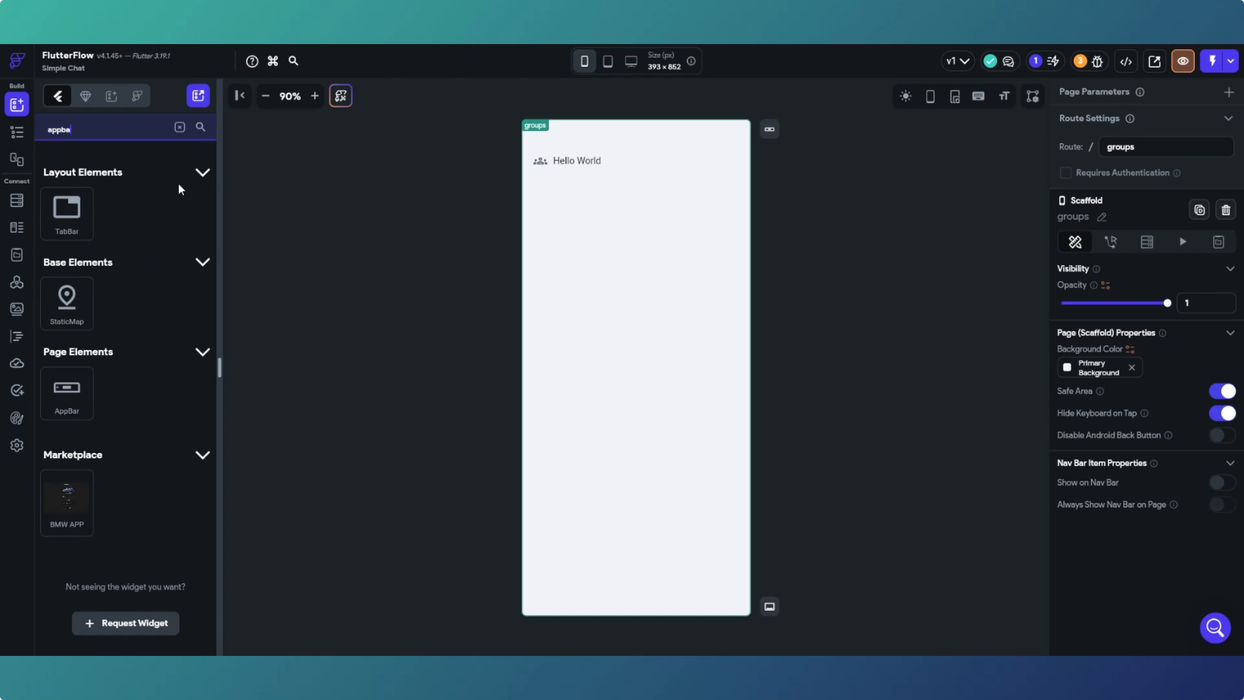
{"action": "left_click_drag", "start_coordinate": [74, 388], "coordinate": [564, 150]}
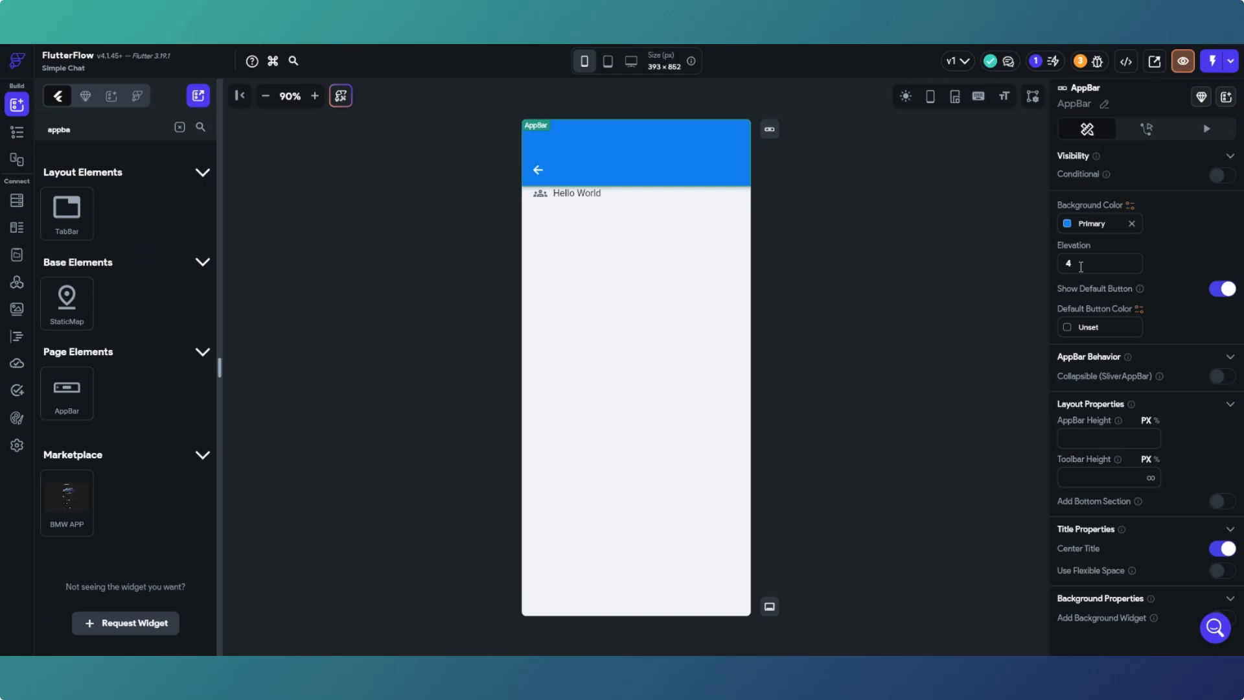
Style the AppBar with elevation 0, a Secondary Background background color and a Primary Text default button color.
{"action": "type", "text": "0"}
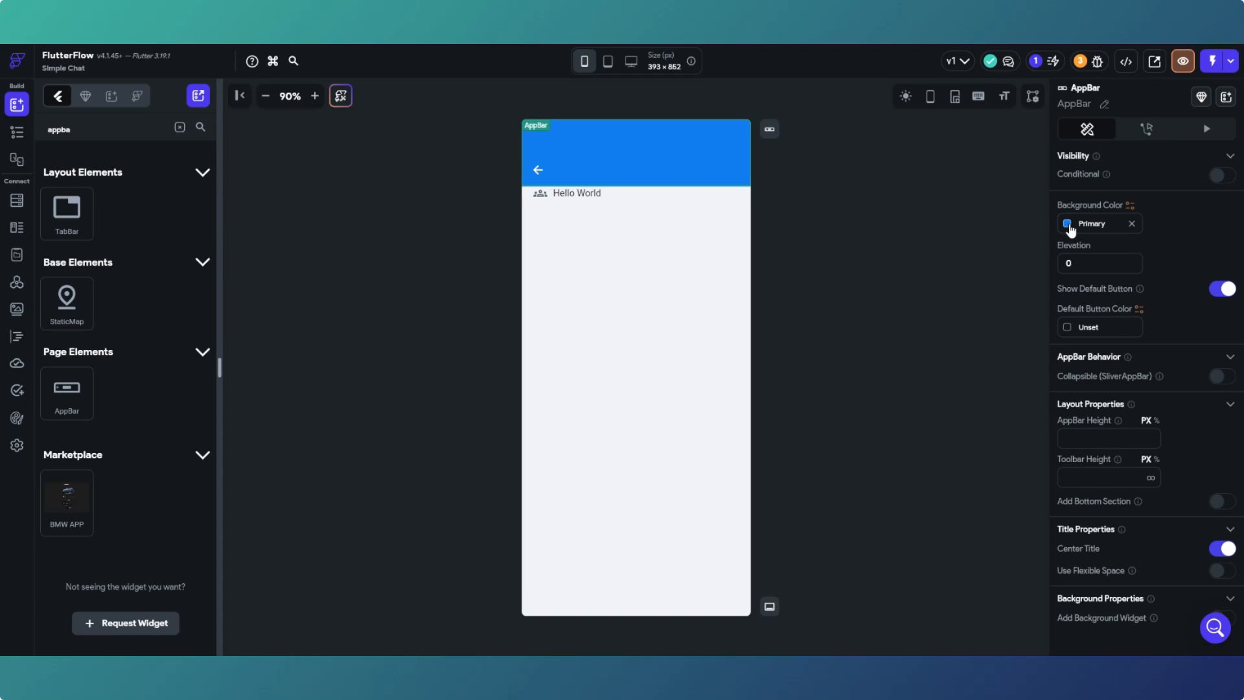
{"action": "left_click", "coordinate": [1068, 224]}
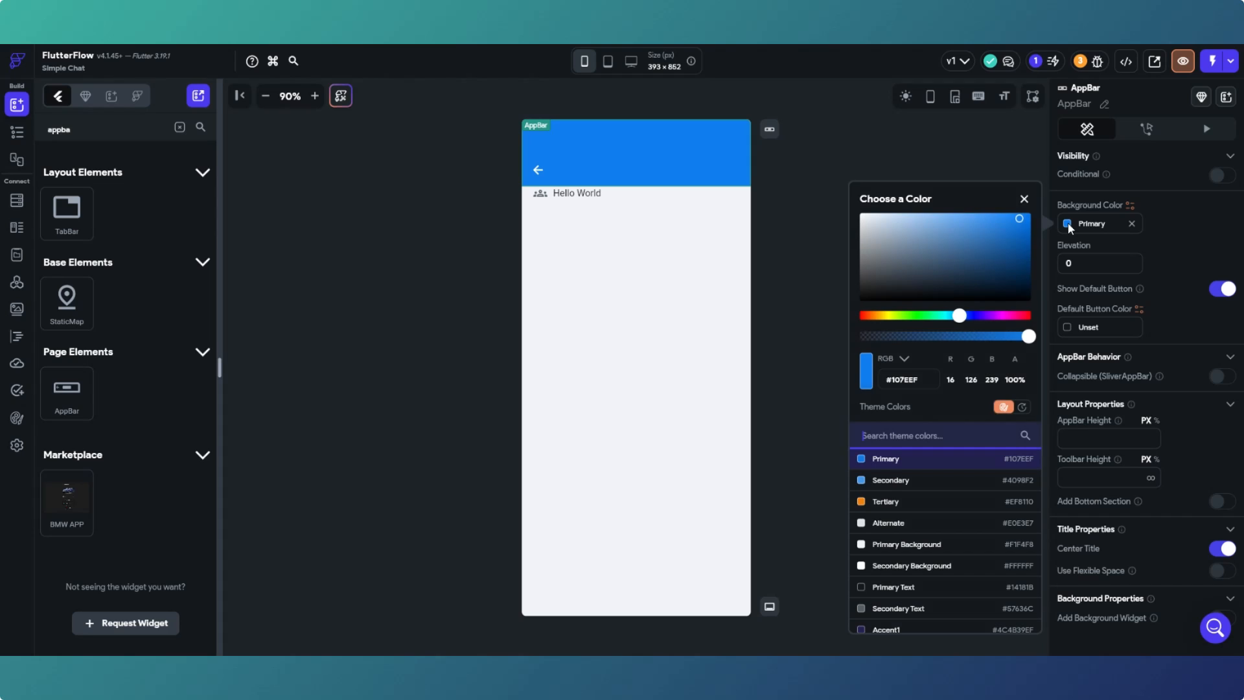
{"action": "left_click", "coordinate": [900, 566]}
{"action": "left_click", "coordinate": [1066, 326]}
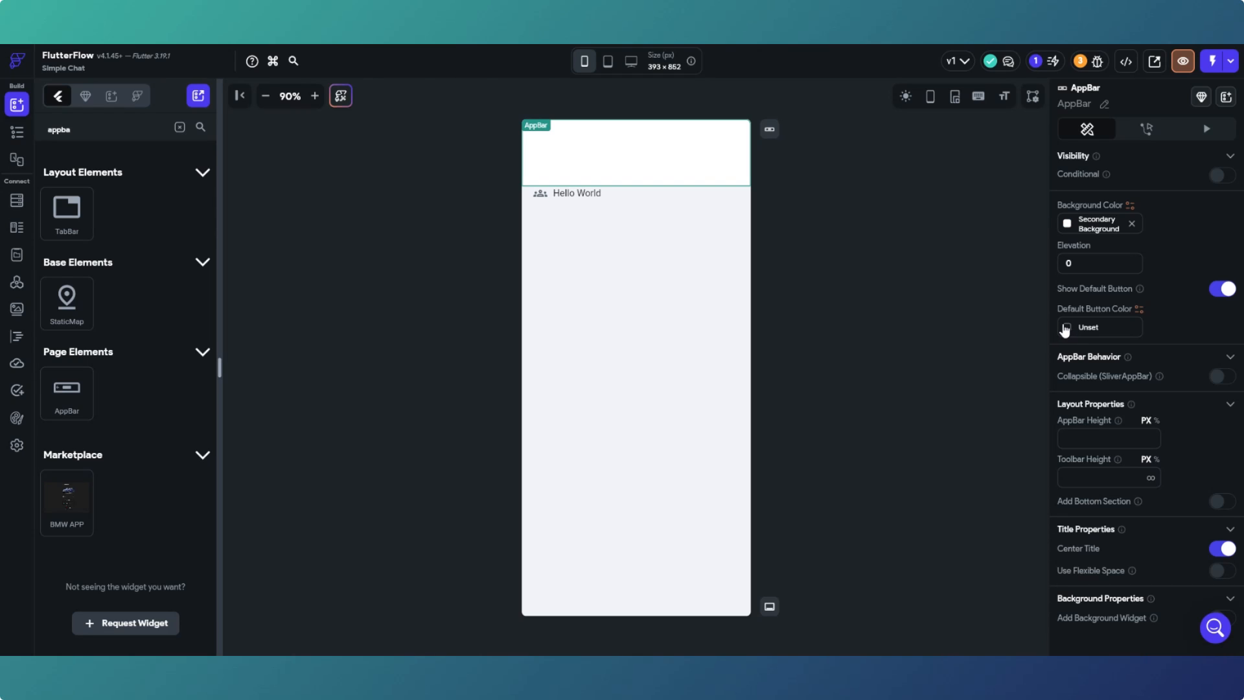
{"action": "scroll", "coordinate": [964, 509], "scroll_direction": "down", "scroll_amount": 1}
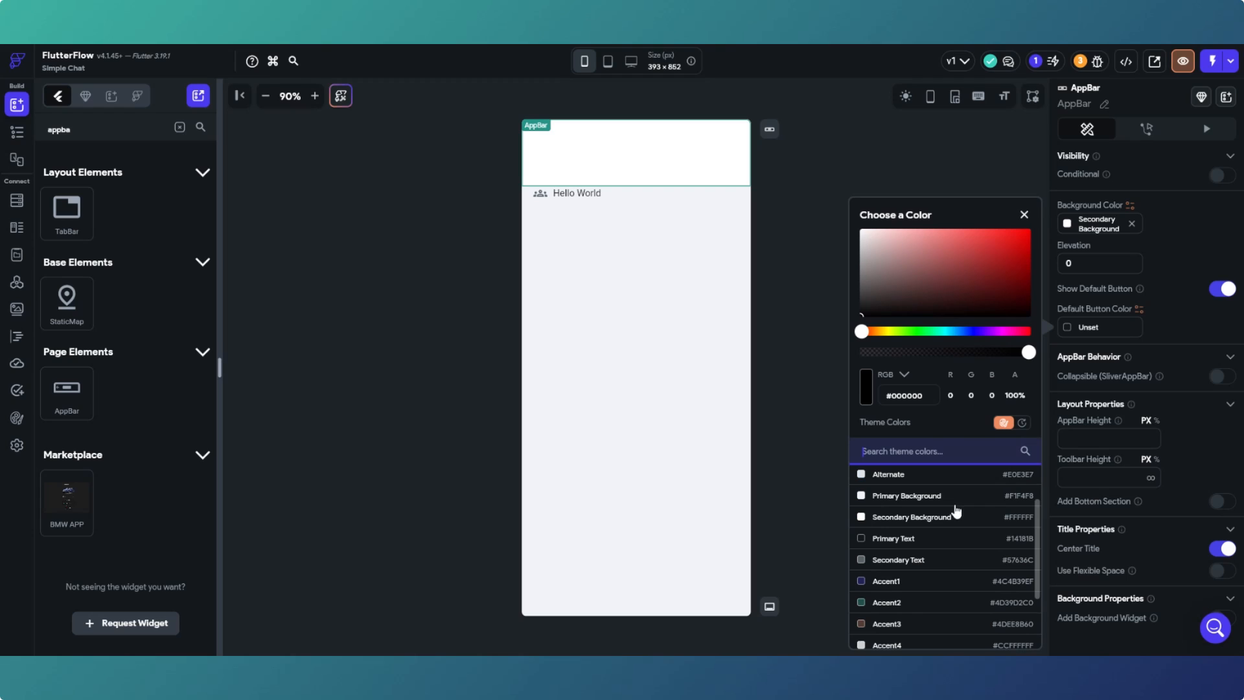
{"action": "left_click", "coordinate": [915, 546]}
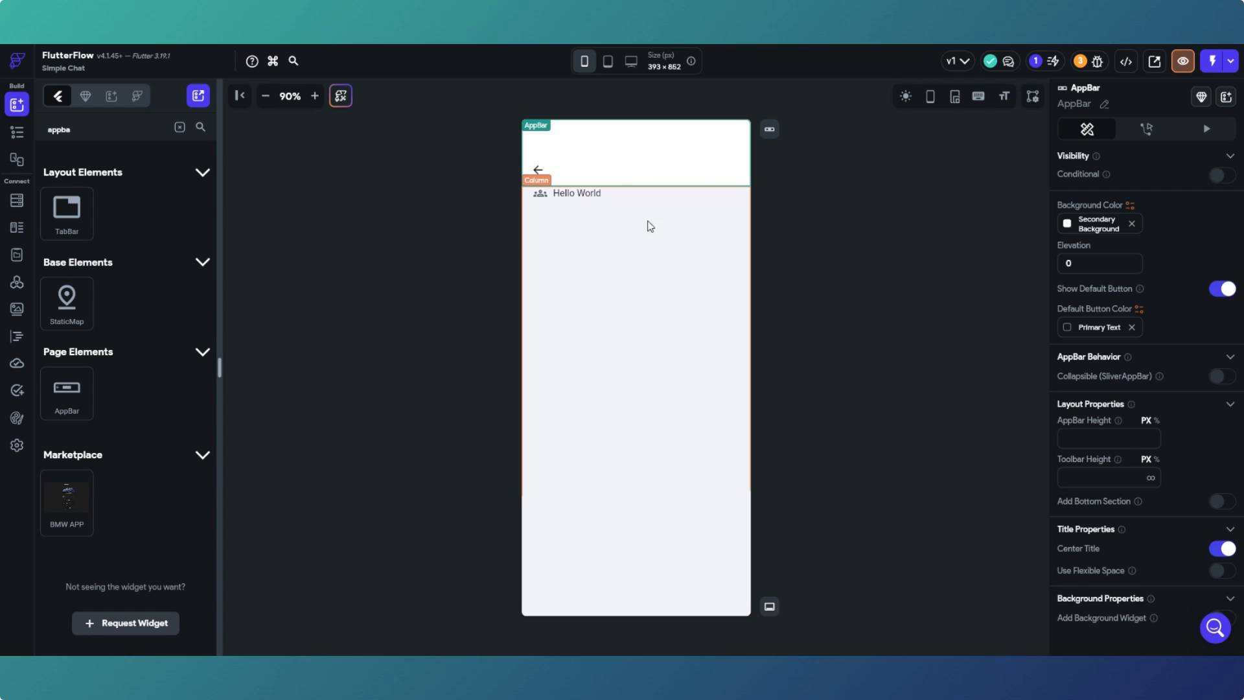
Set the top padding of the page's Column to 20.
{"action": "left_click", "coordinate": [645, 245]}
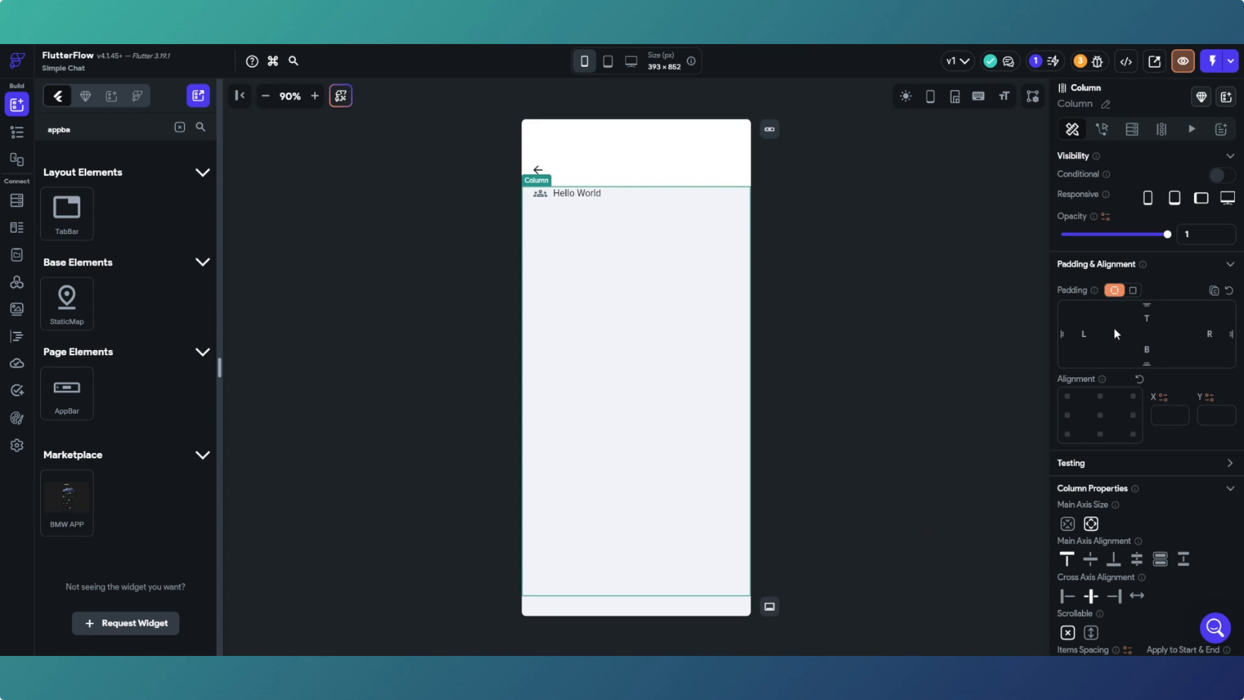
{"action": "left_click", "coordinate": [1147, 321]}
{"action": "type", "text": "20"}
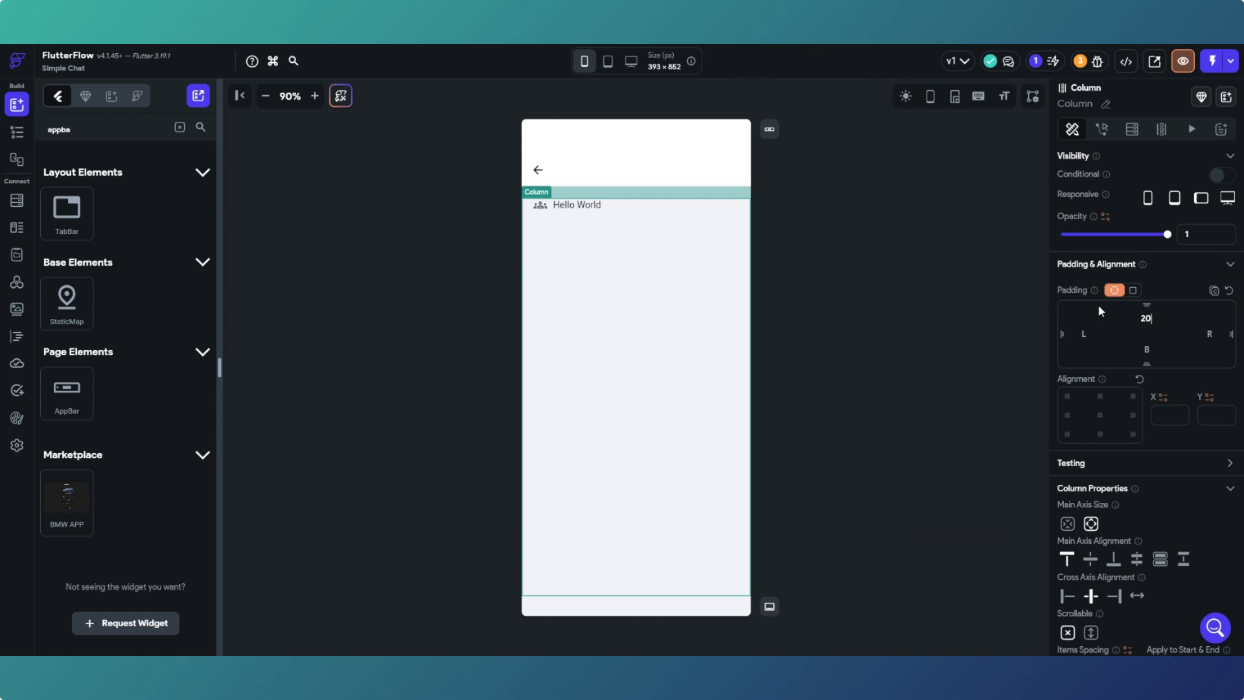
{"action": "left_click", "coordinate": [853, 397]}
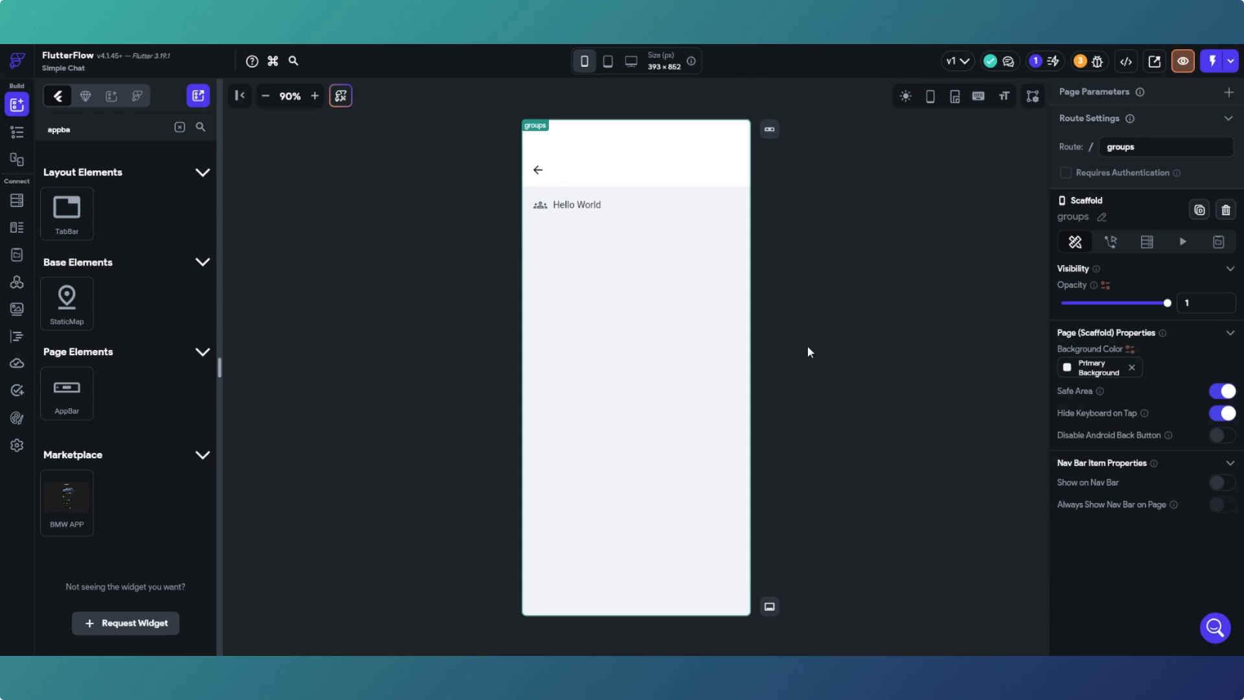
Add a Text widget as the AppBar's title and set its font size to 18.
{"action": "left_click", "coordinate": [619, 176]}
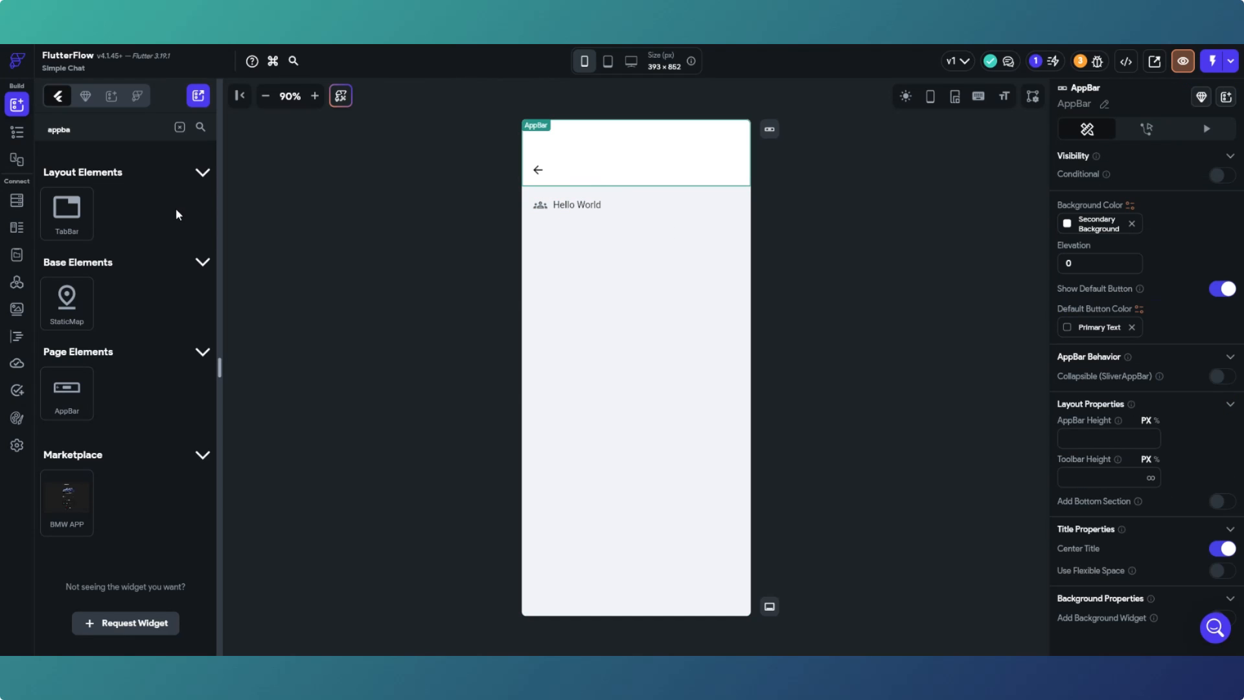
{"action": "left_click", "coordinate": [17, 131]}
{"action": "left_click", "coordinate": [17, 106]}
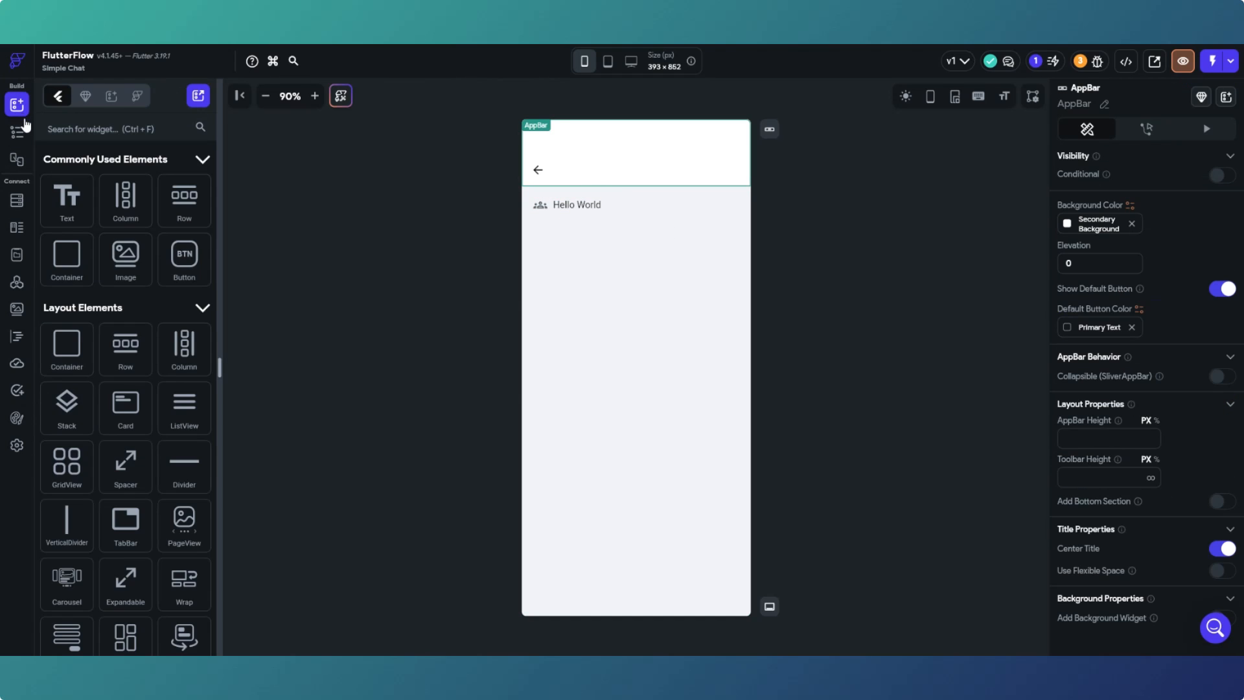
{"action": "left_click_drag", "start_coordinate": [76, 209], "coordinate": [621, 176]}
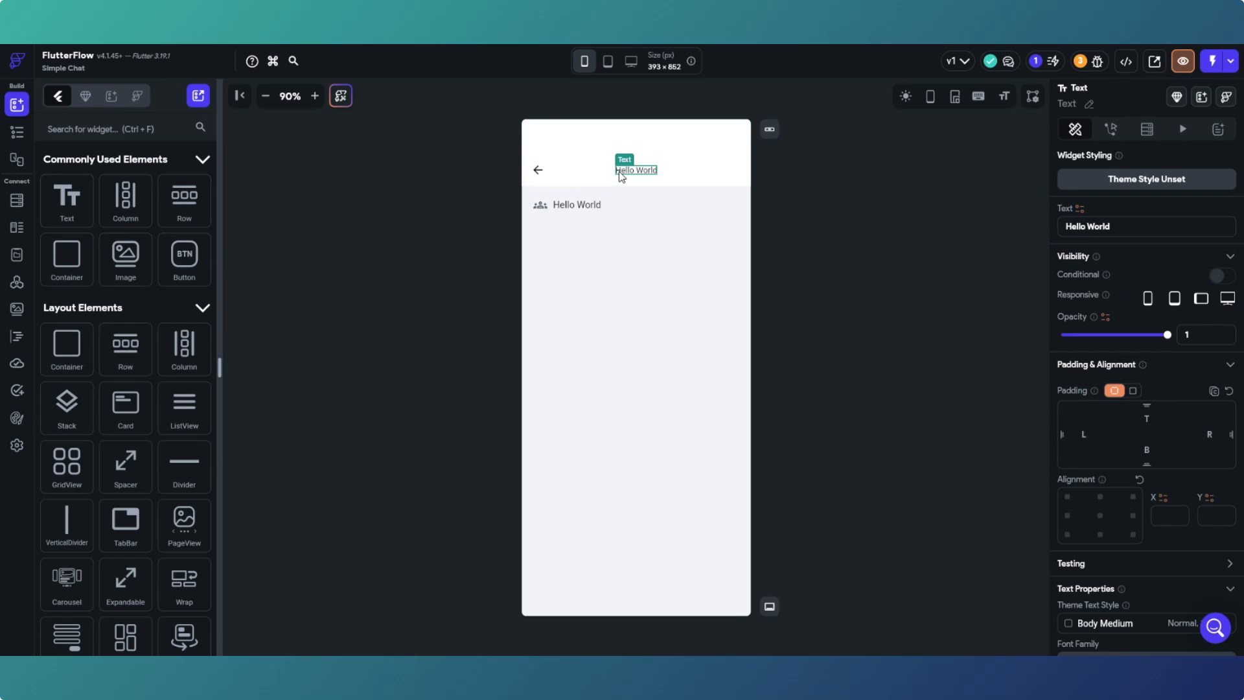
{"action": "scroll", "coordinate": [1133, 441], "scroll_direction": "down", "scroll_amount": 2}
{"action": "left_click_drag", "start_coordinate": [1083, 616], "coordinate": [1047, 610]}
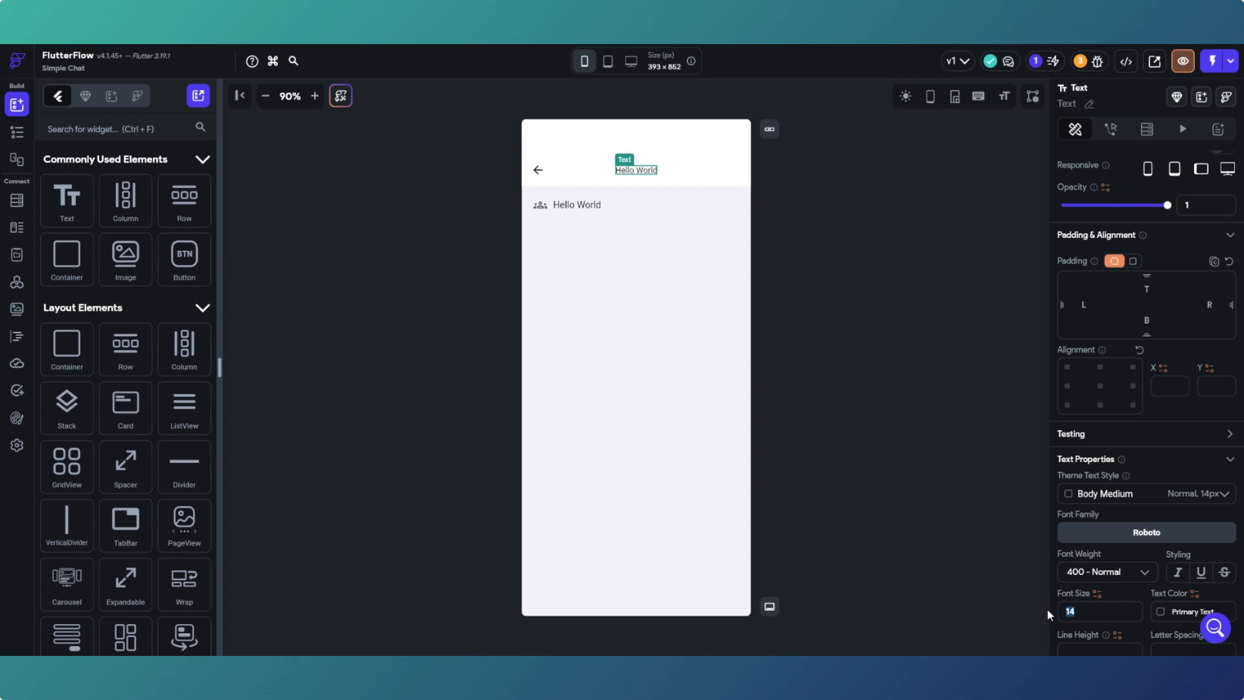
{"action": "type", "text": "18"}
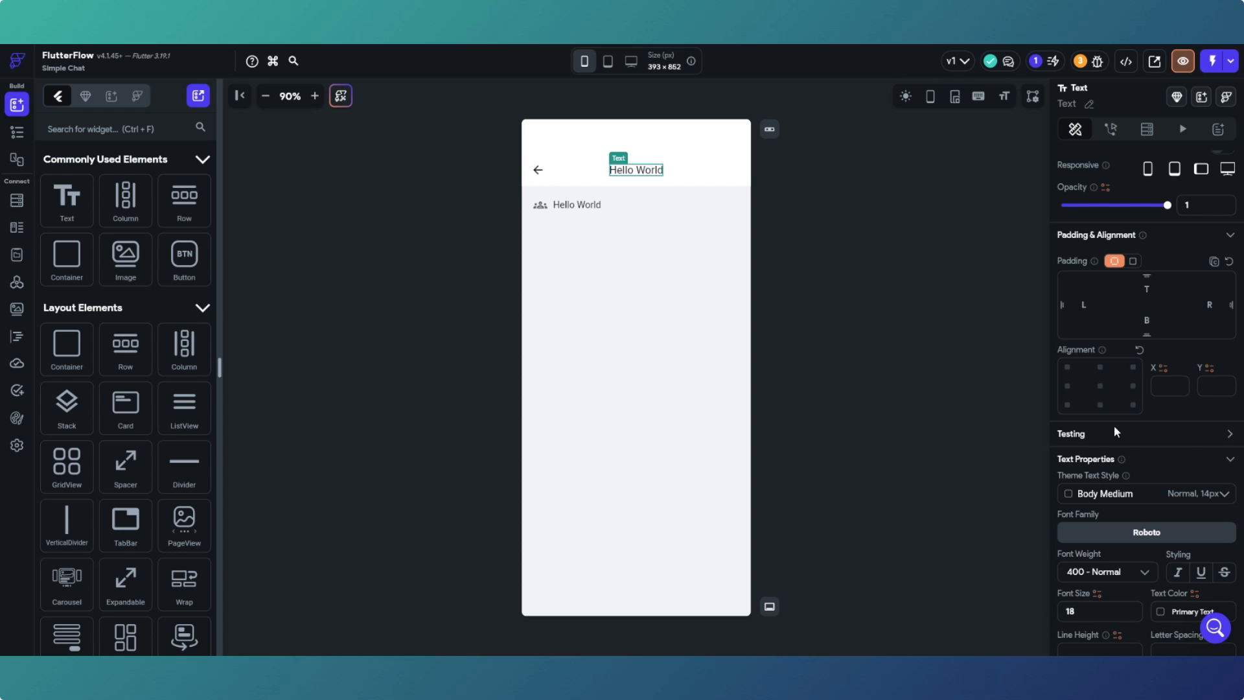
Change the AppBar title text to "My Groups".
{"action": "scroll", "coordinate": [1067, 264], "scroll_direction": "up", "scroll_amount": 2}
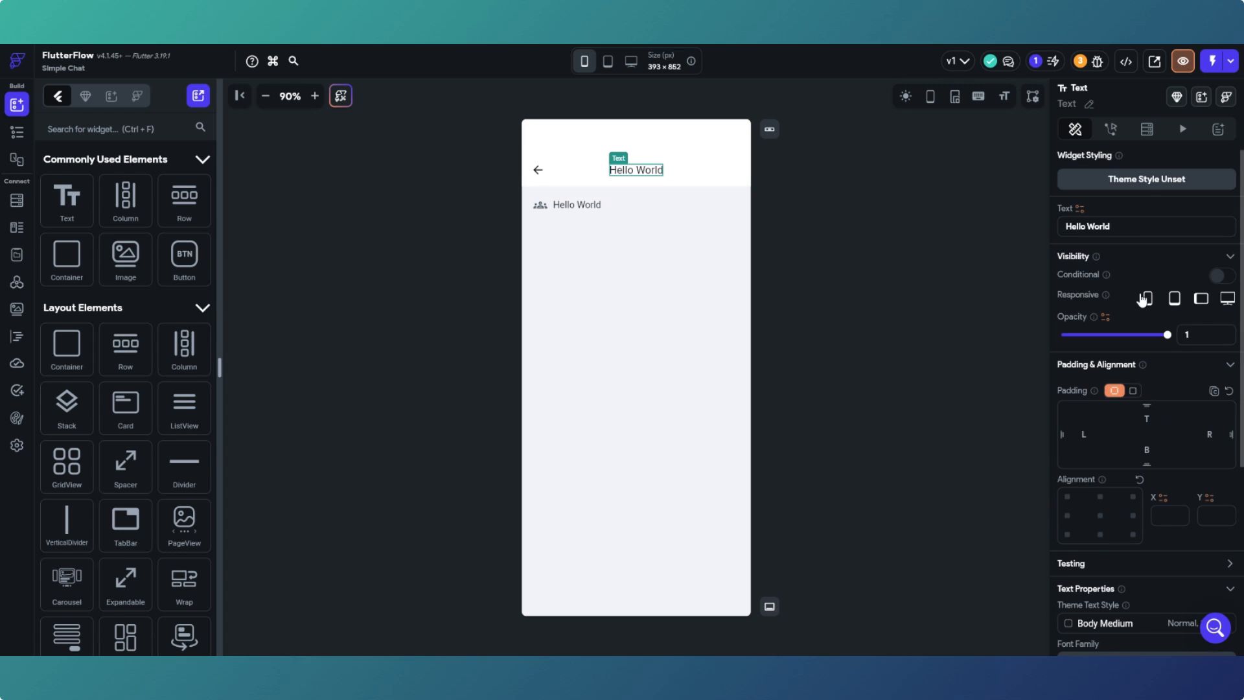
{"action": "left_click_drag", "start_coordinate": [1129, 227], "coordinate": [1055, 226]}
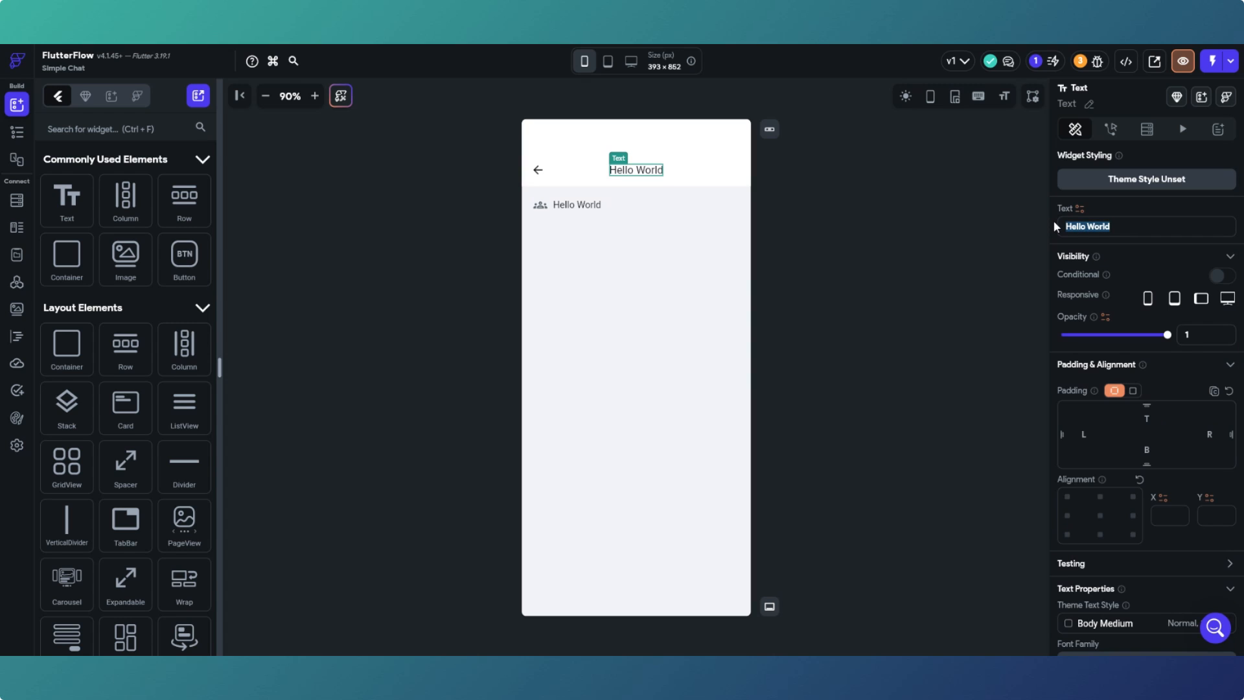
{"action": "type", "text": "My Gr"}
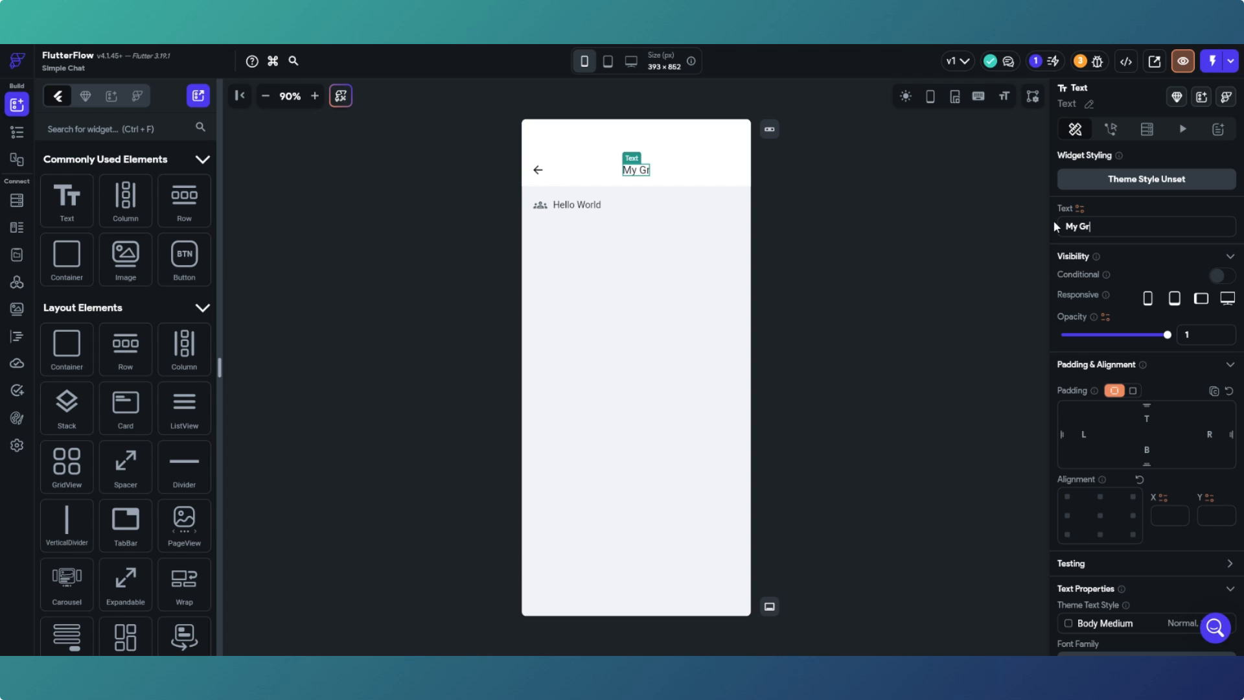
{"action": "type", "text": "oups"}
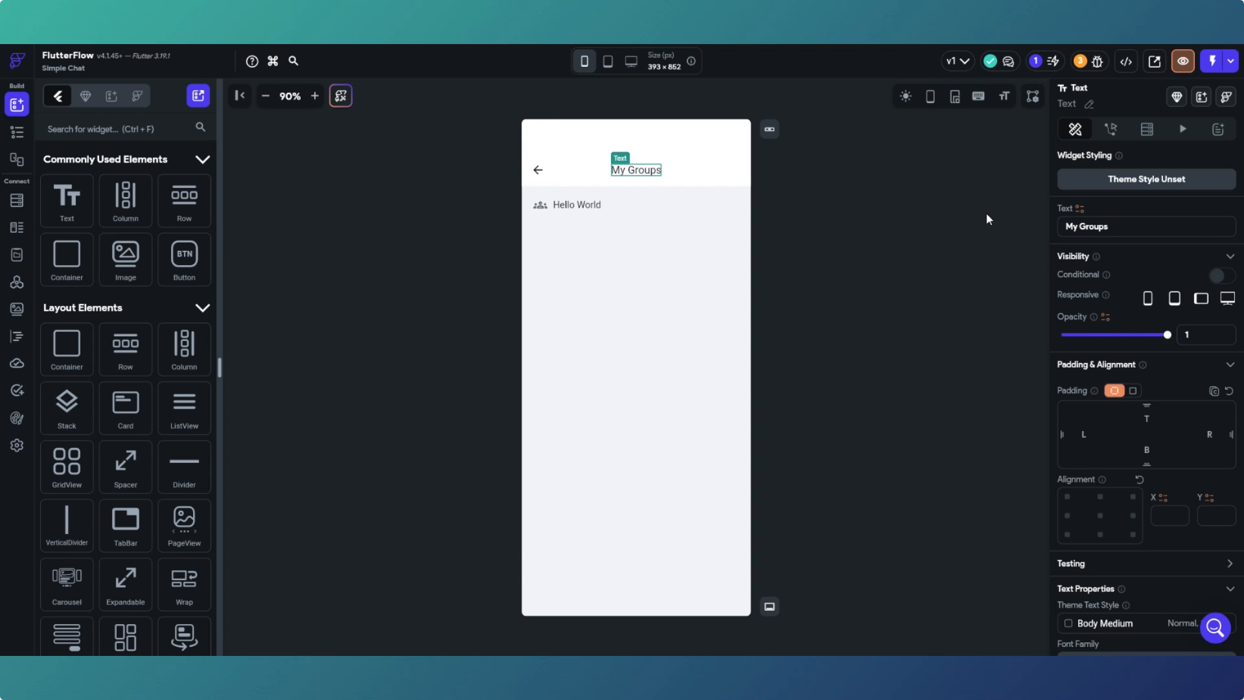
{"action": "left_click", "coordinate": [988, 218]}
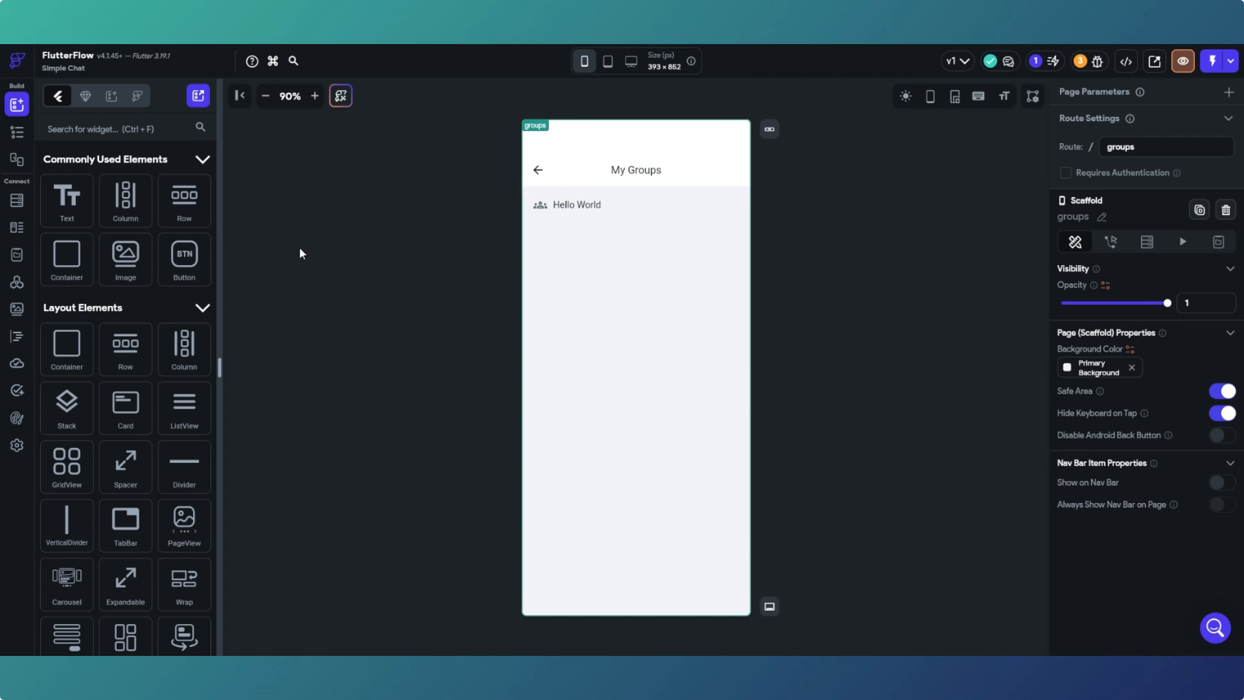
Show the groups page on the Nav Bar and set its icon to the Material icon Group Add Rounded, found by searching "groups".
{"action": "left_click", "coordinate": [770, 606]}
{"action": "left_click", "coordinate": [843, 509]}
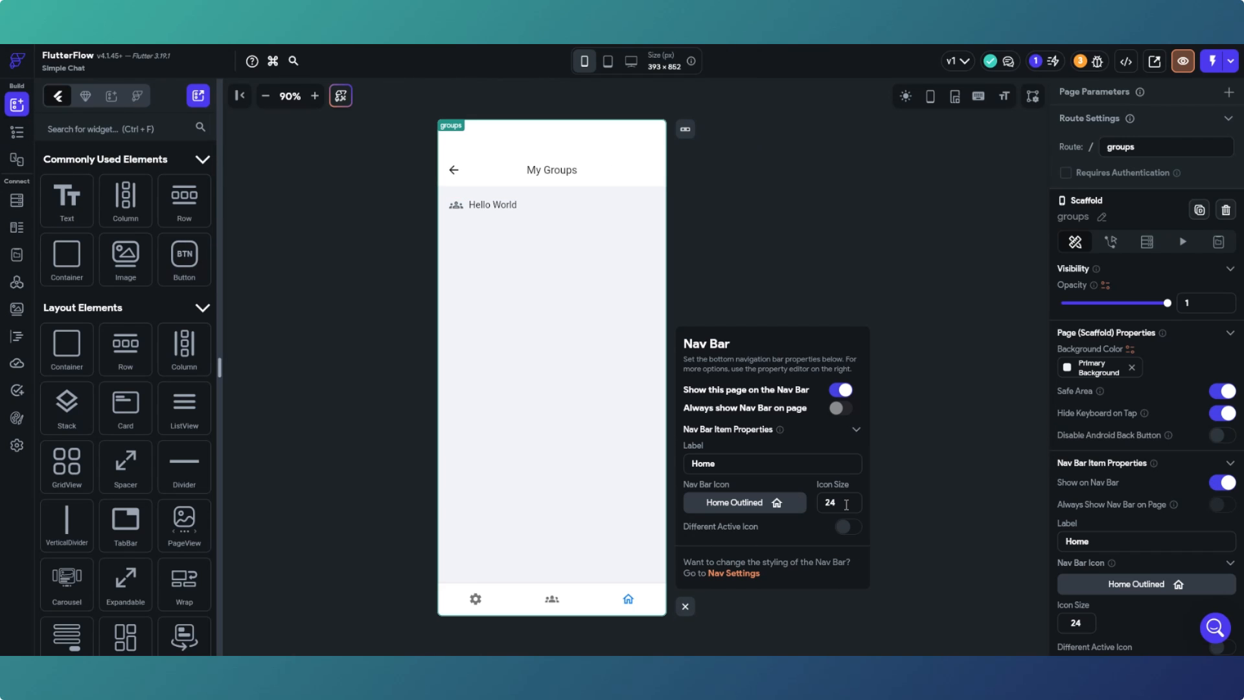
{"action": "left_click", "coordinate": [760, 507]}
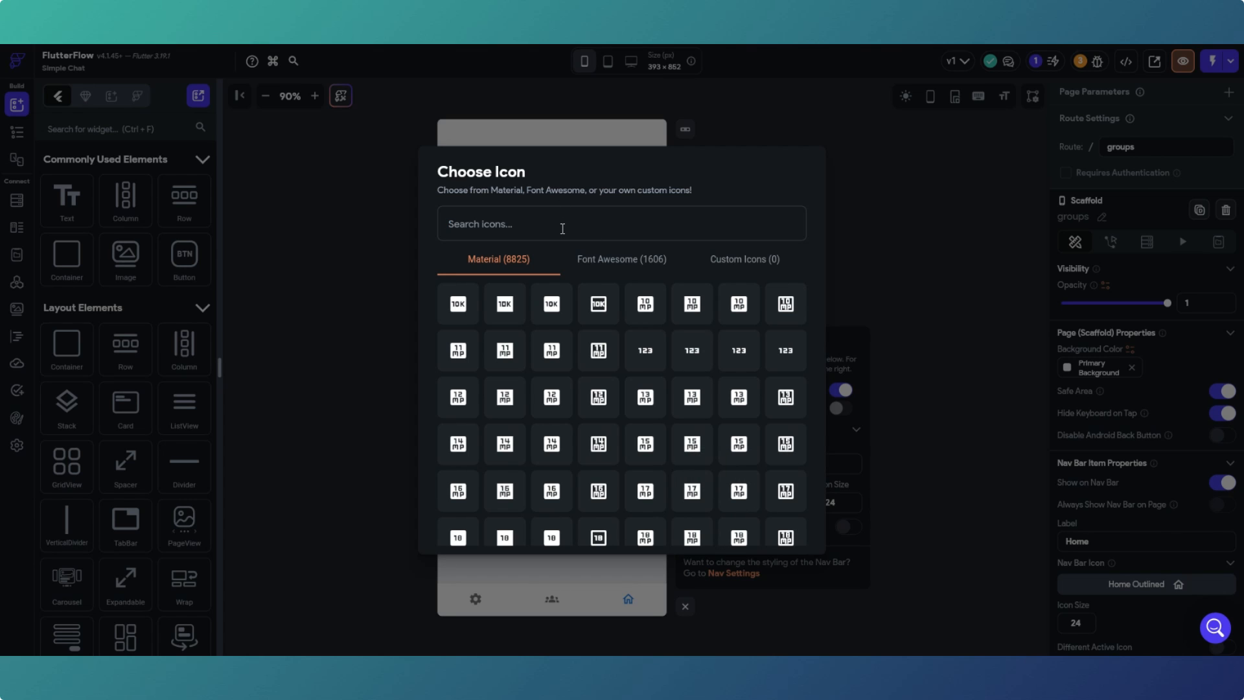
{"action": "type", "text": "grou"}
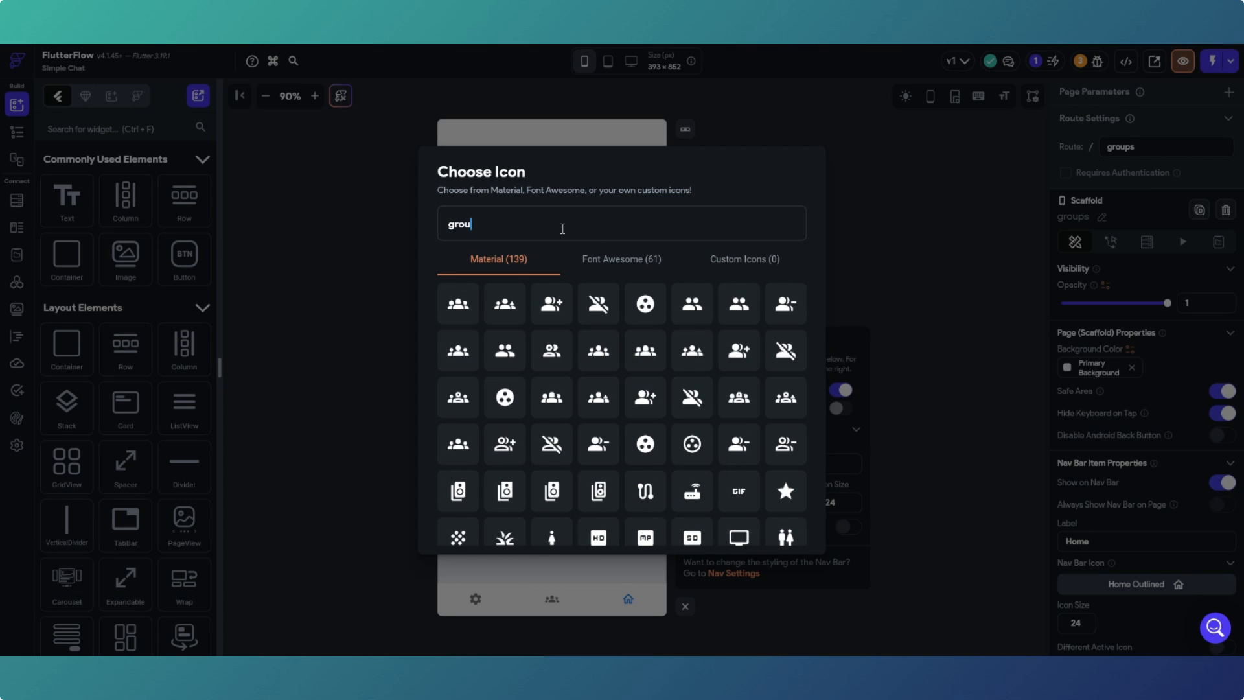
{"action": "type", "text": "ps"}
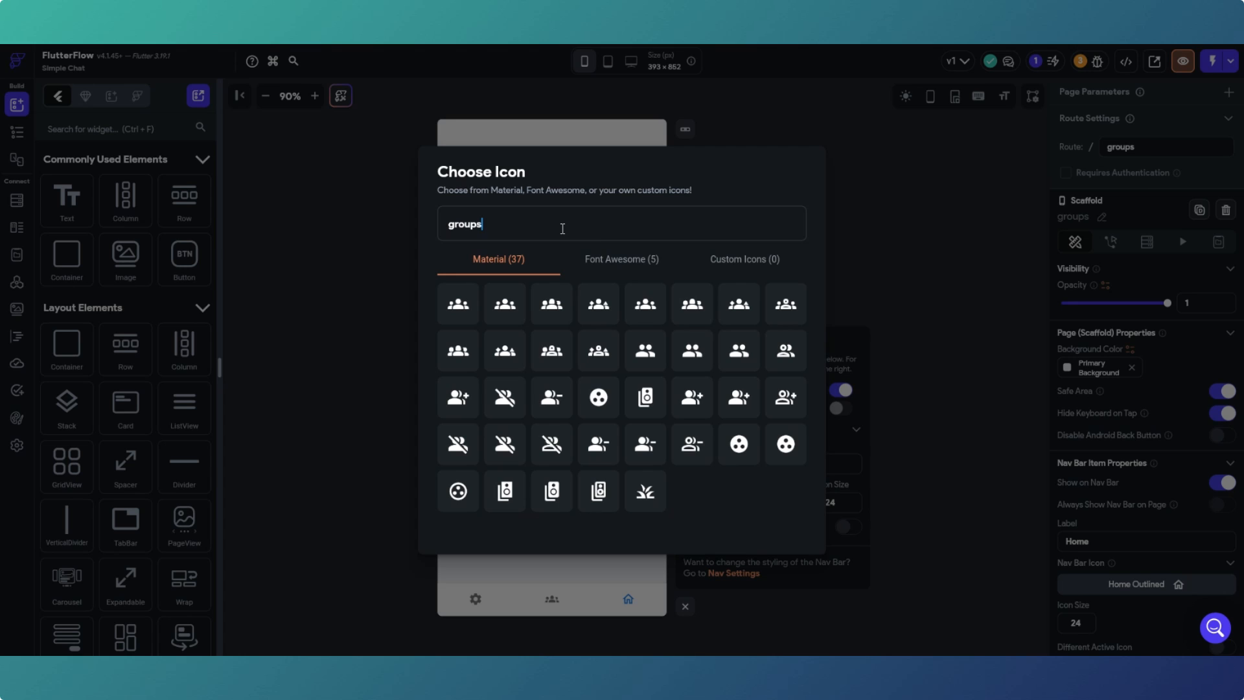
{"action": "left_click", "coordinate": [740, 398]}
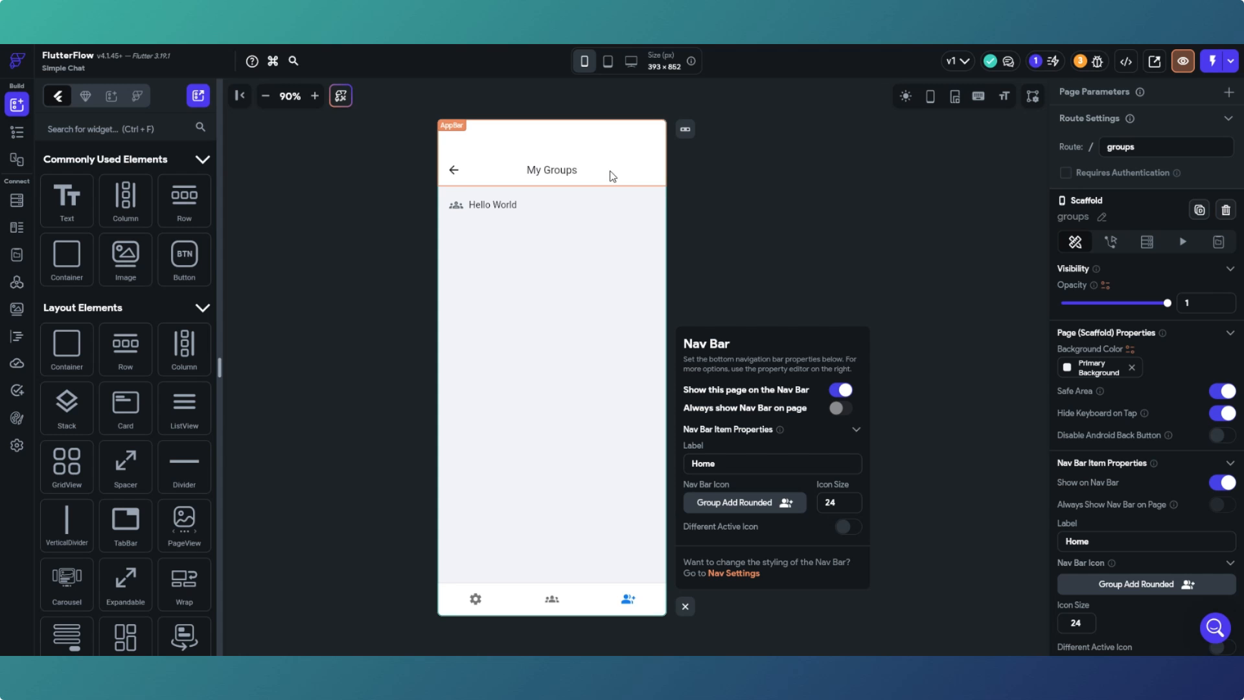
{"action": "left_click", "coordinate": [686, 607]}
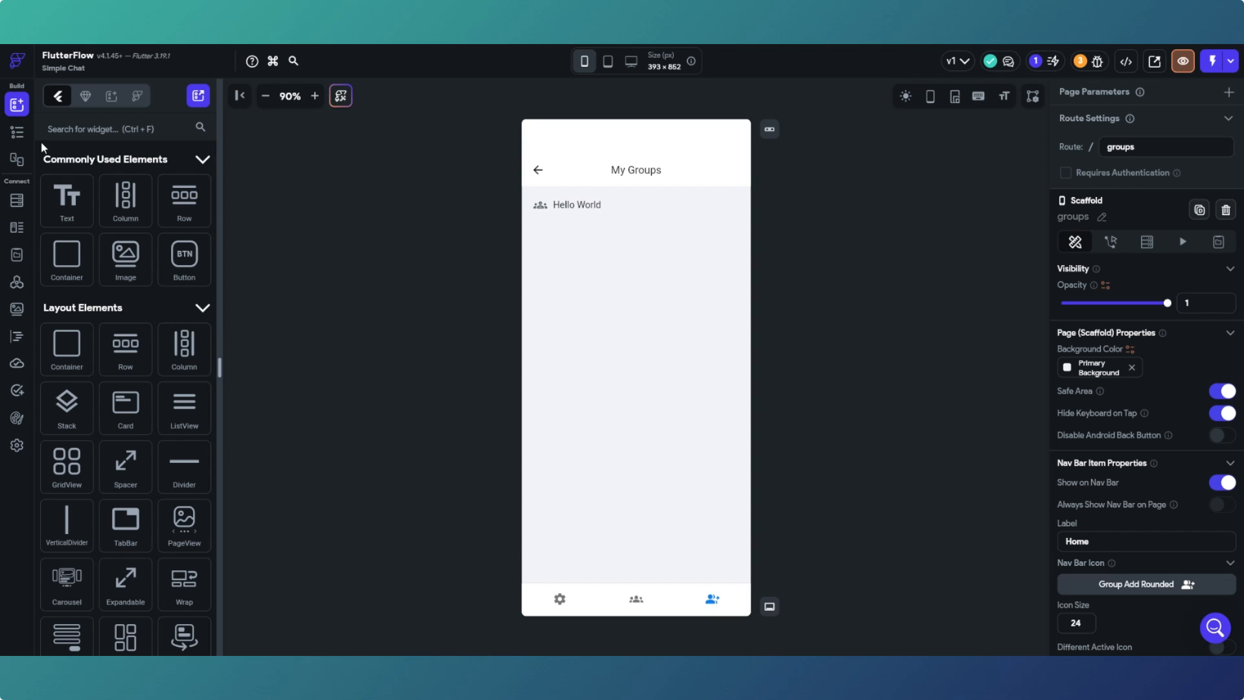
Add a second Icon widget to the groups list's Row, after the "Hello World" text.
{"action": "left_click", "coordinate": [17, 131]}
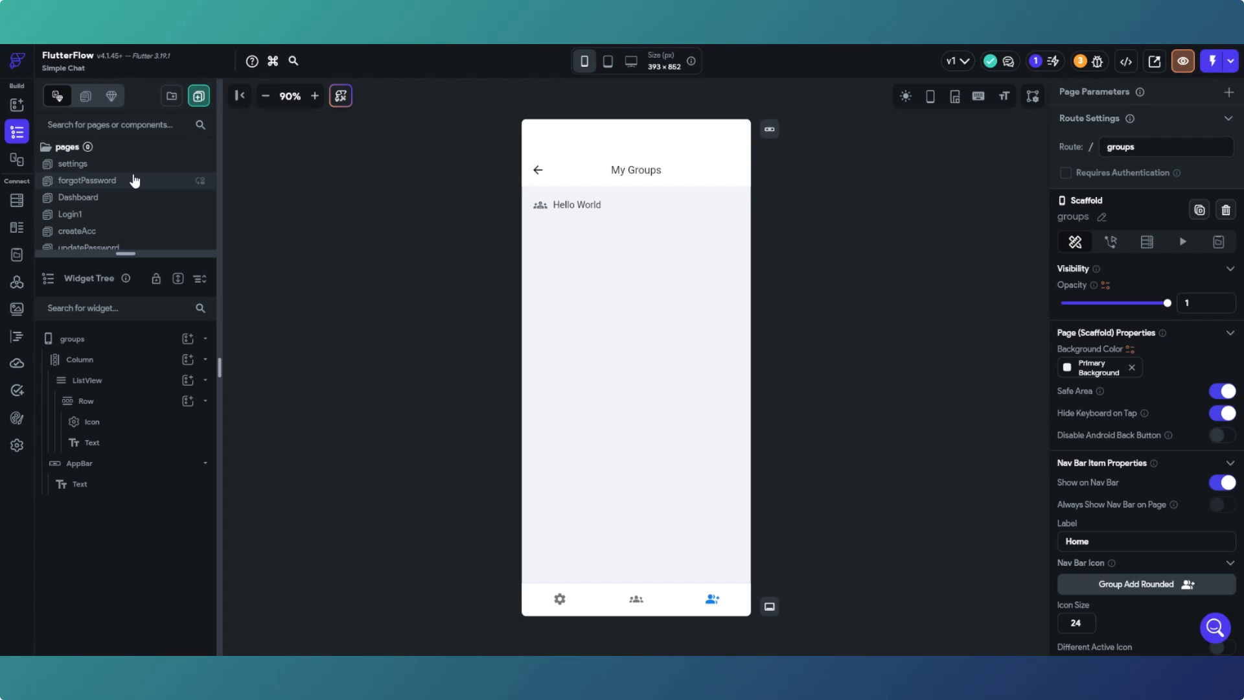
{"action": "scroll", "coordinate": [130, 195], "scroll_direction": "down", "scroll_amount": 3}
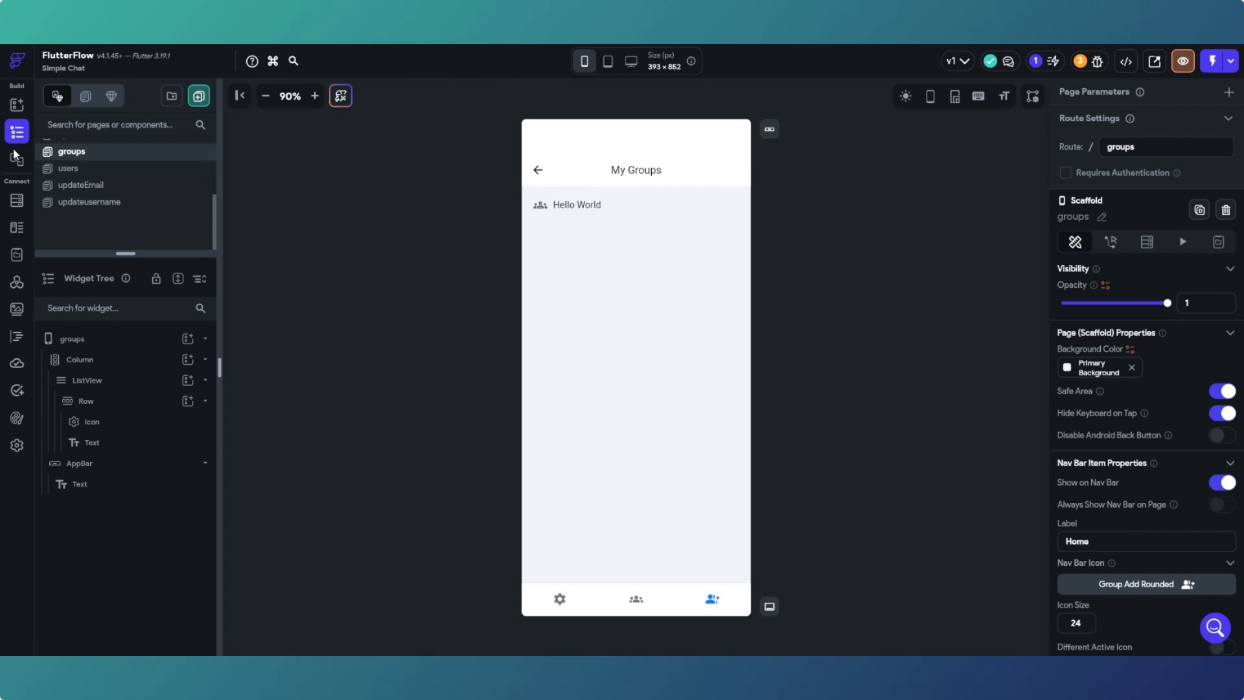
{"action": "left_click", "coordinate": [15, 105]}
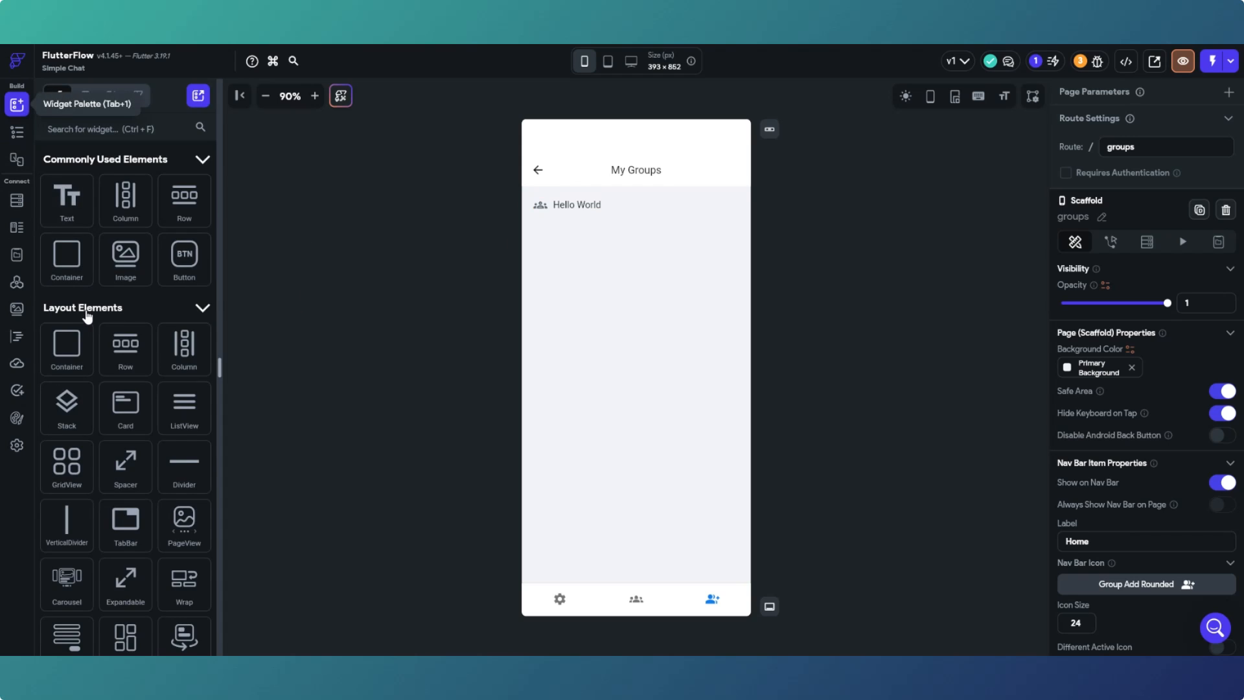
{"action": "scroll", "coordinate": [88, 319], "scroll_direction": "down", "scroll_amount": 2}
{"action": "scroll", "coordinate": [89, 322], "scroll_direction": "down", "scroll_amount": 2}
{"action": "left_click_drag", "start_coordinate": [138, 604], "coordinate": [661, 214]}
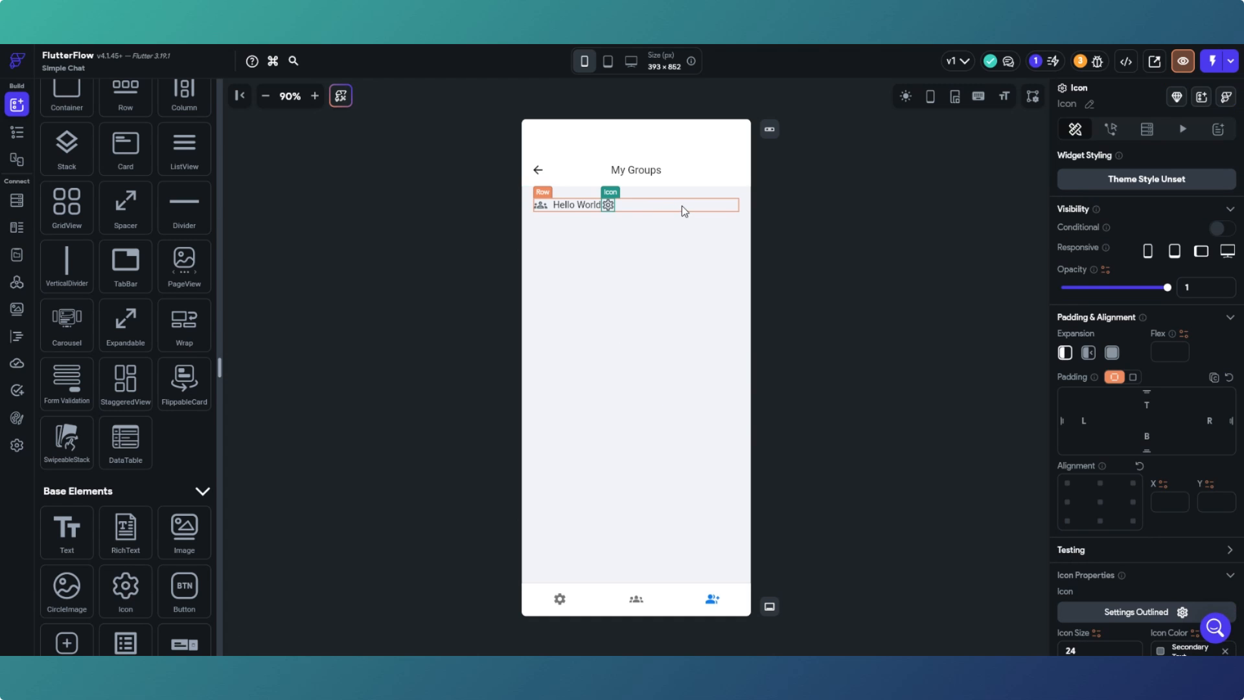
Set the left padding of the new icon in the Row to 200.
{"action": "scroll", "coordinate": [1092, 523], "scroll_direction": "down", "scroll_amount": 1}
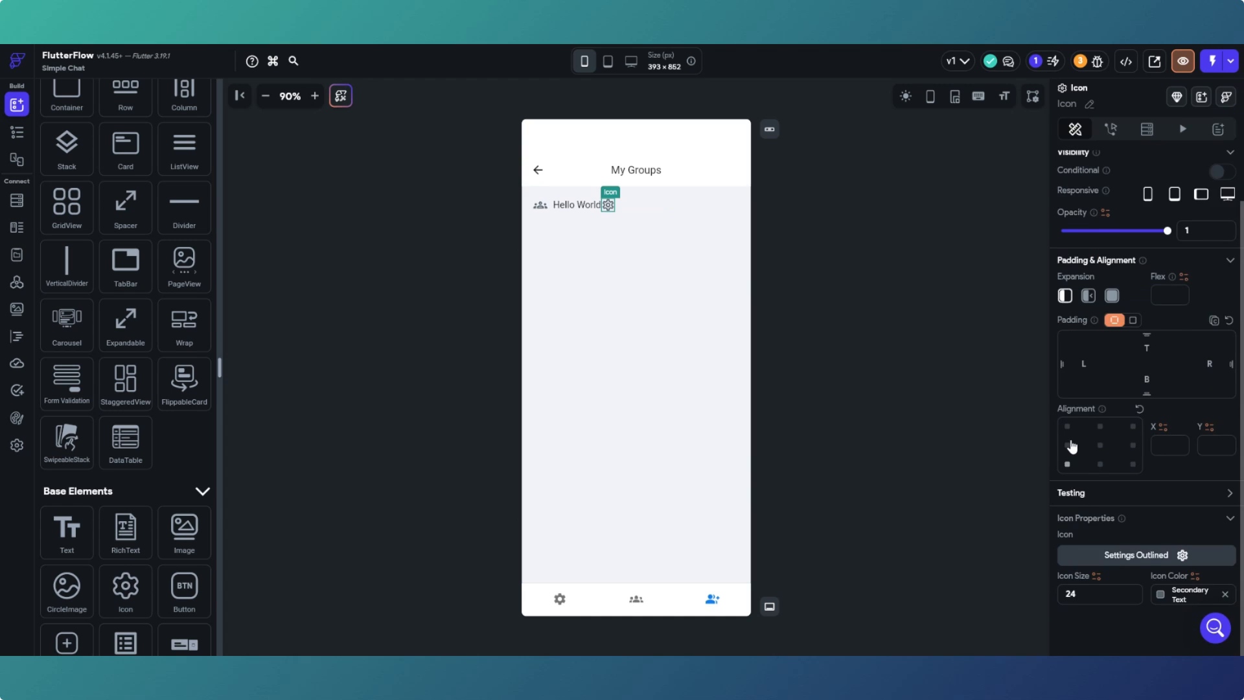
{"action": "scroll", "coordinate": [1073, 447], "scroll_direction": "up", "scroll_amount": 1}
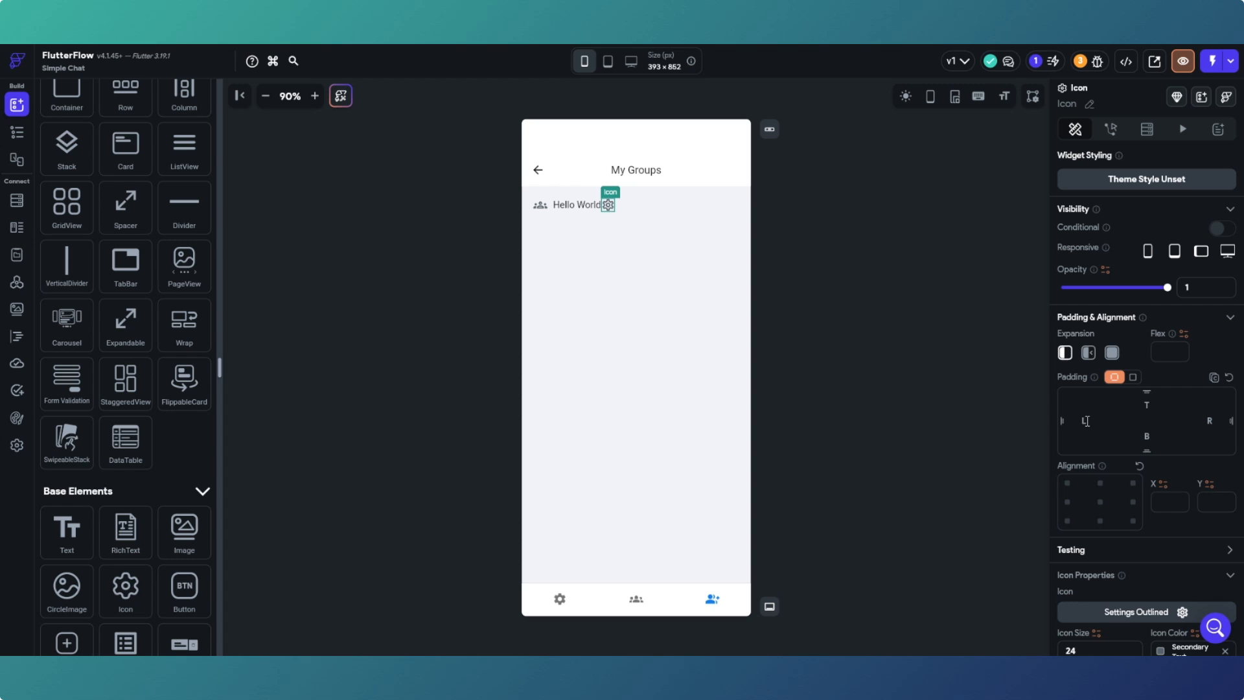
{"action": "left_click", "coordinate": [1085, 420]}
{"action": "type", "text": "200"}
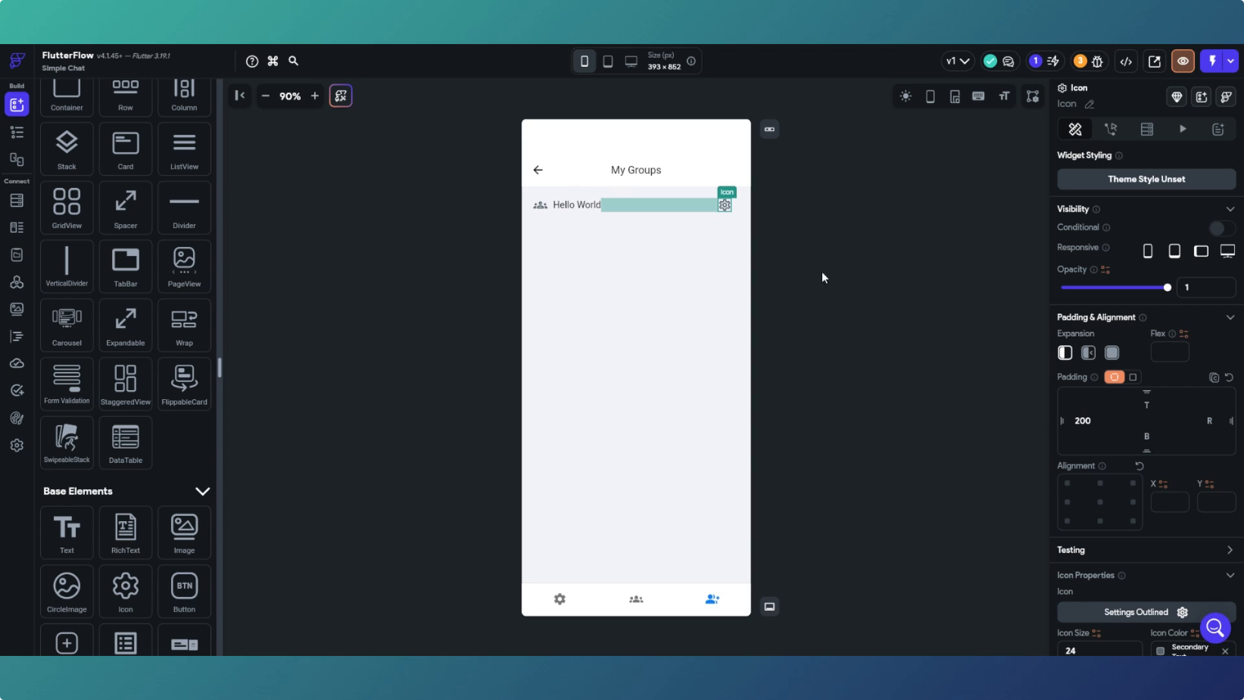
Change the Row's trailing icon to the Material icon Add Box, found by searching "add".
{"action": "left_click", "coordinate": [1068, 483]}
{"action": "left_click", "coordinate": [1146, 614]}
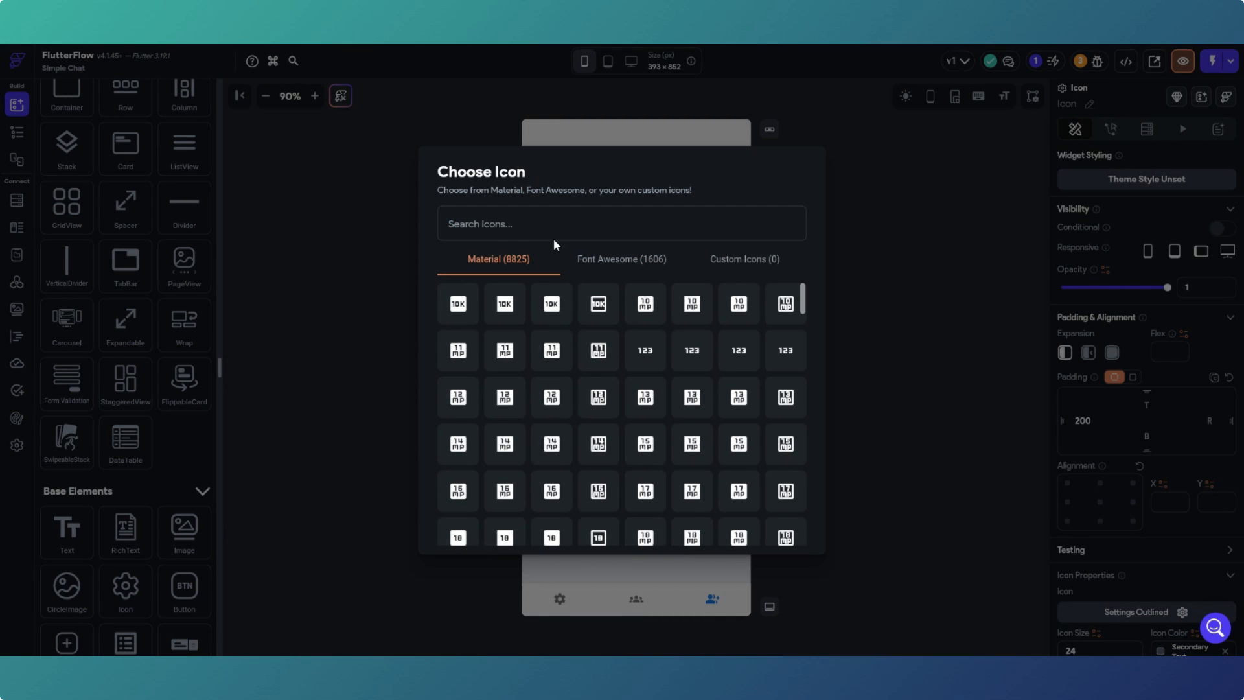
{"action": "type", "text": "add"}
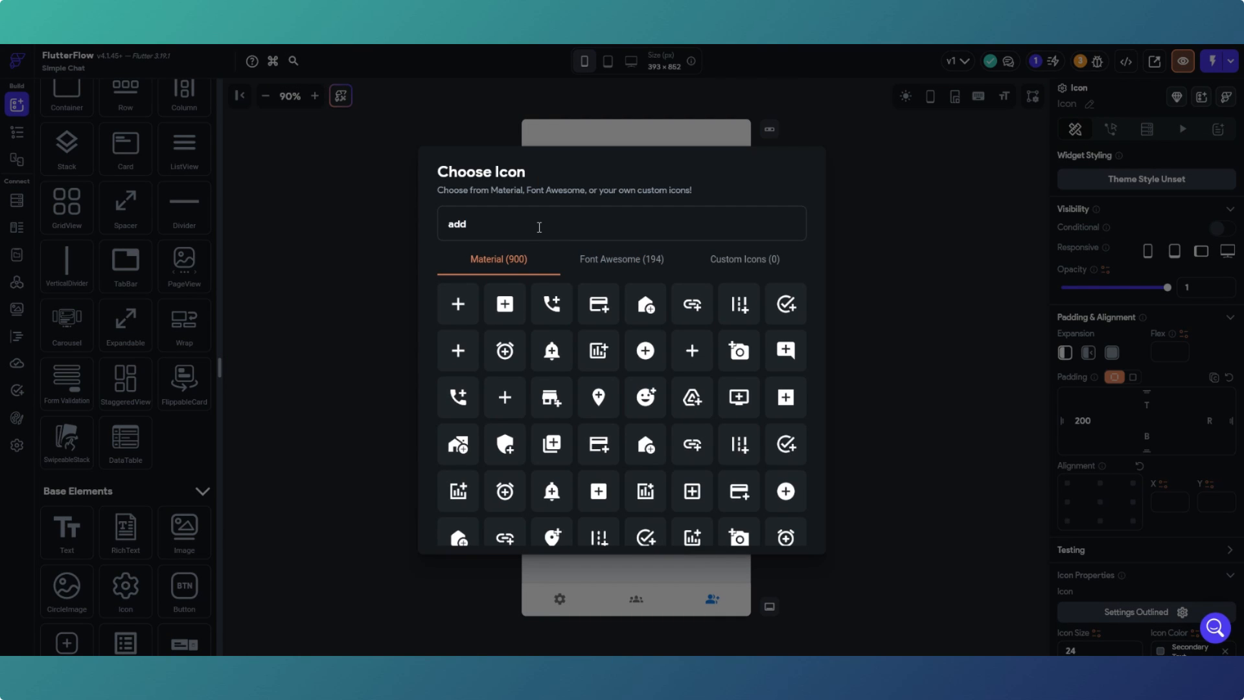
{"action": "left_click", "coordinate": [505, 304]}
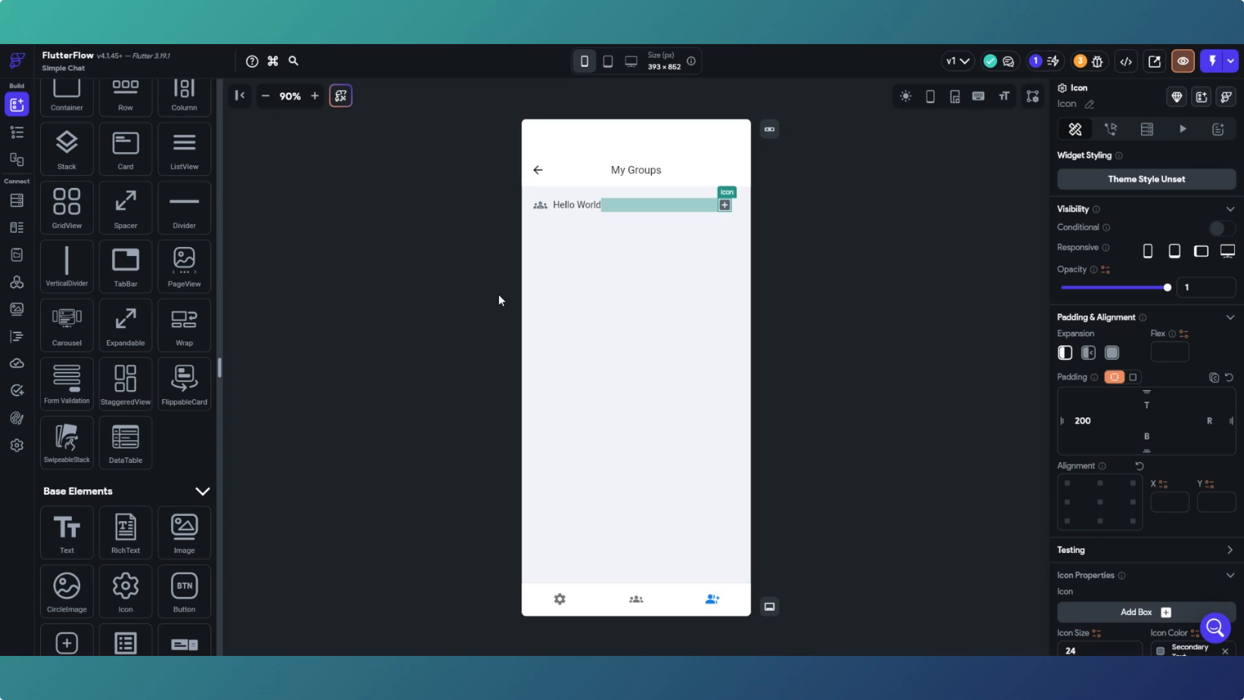
Search the icons for "add" and replace the boxed plus icon in the Hello World row with the filled circular plus.
{"action": "left_click", "coordinate": [806, 271]}
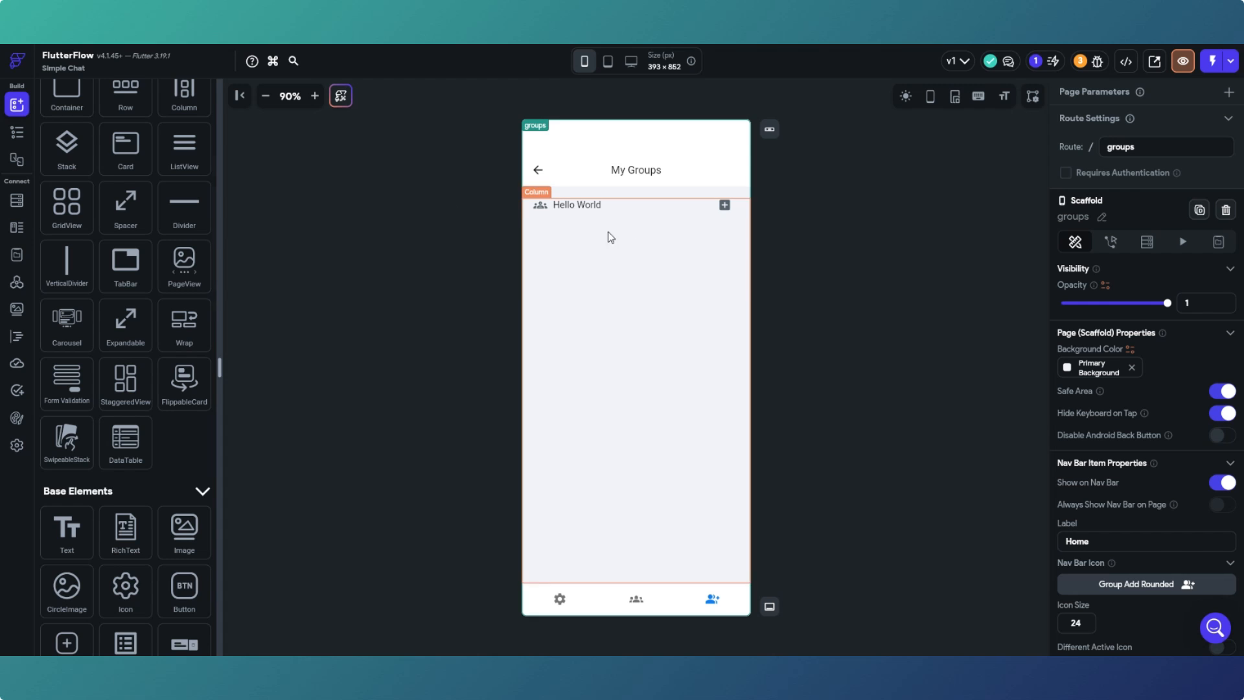
{"action": "left_click", "coordinate": [725, 206]}
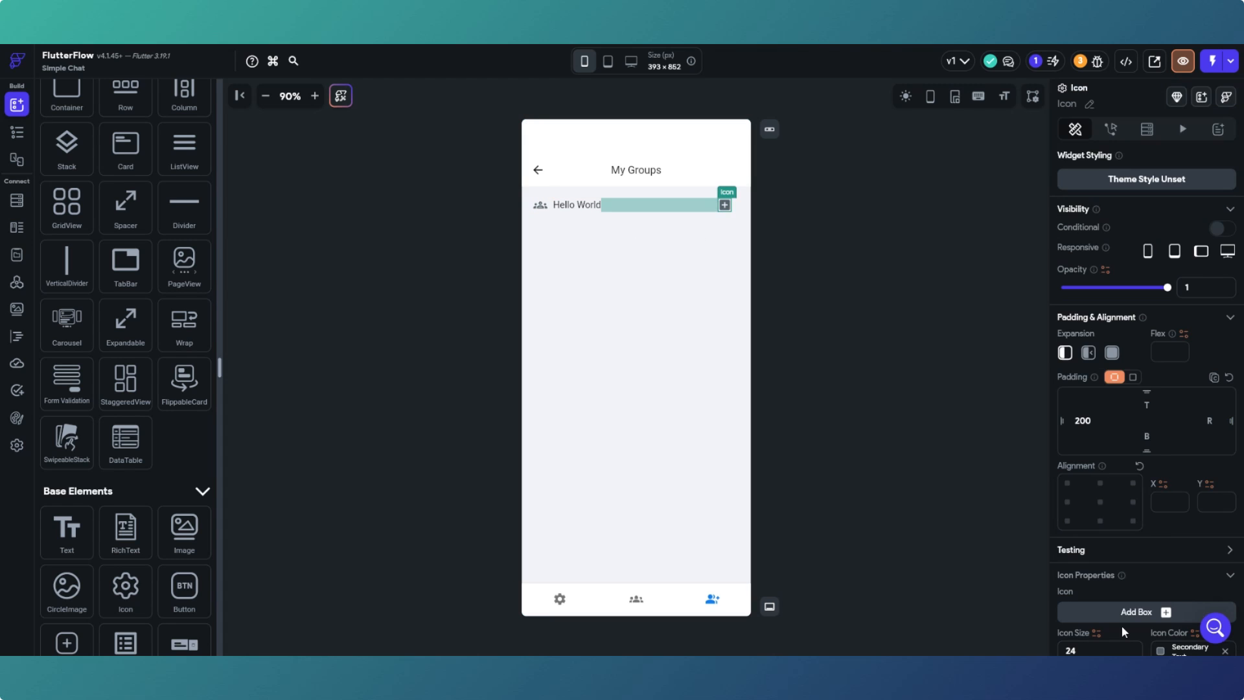
{"action": "left_click", "coordinate": [1121, 617]}
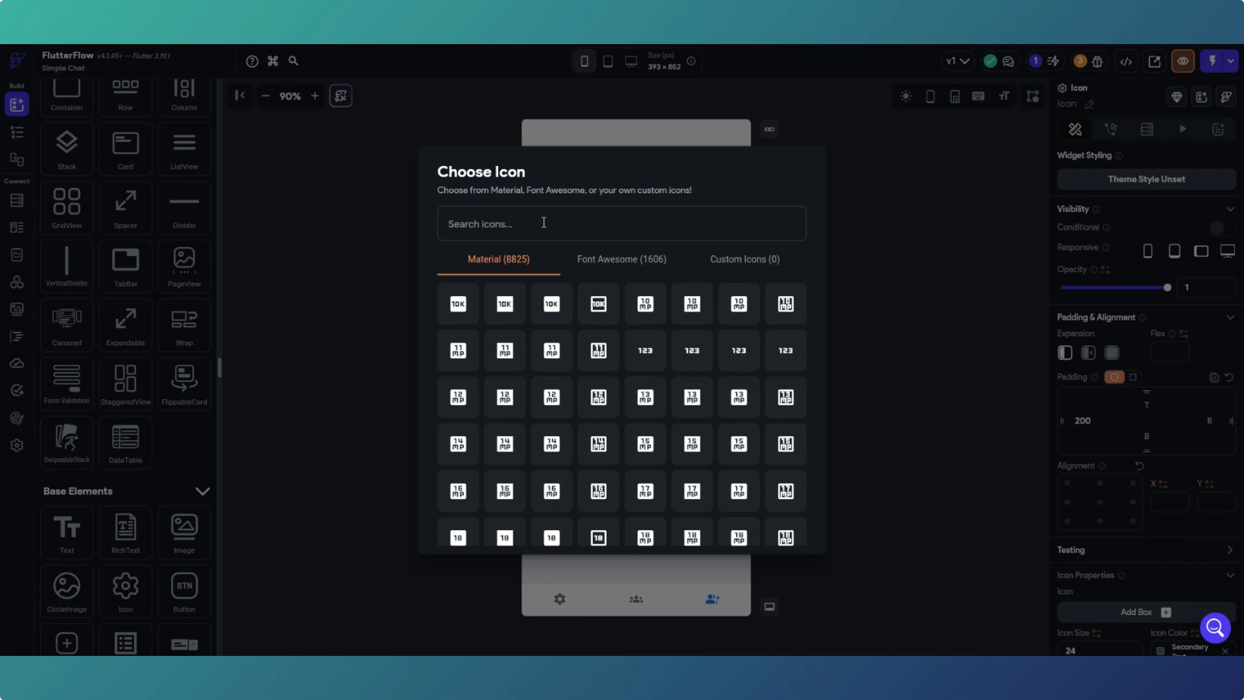
{"action": "type", "text": "add"}
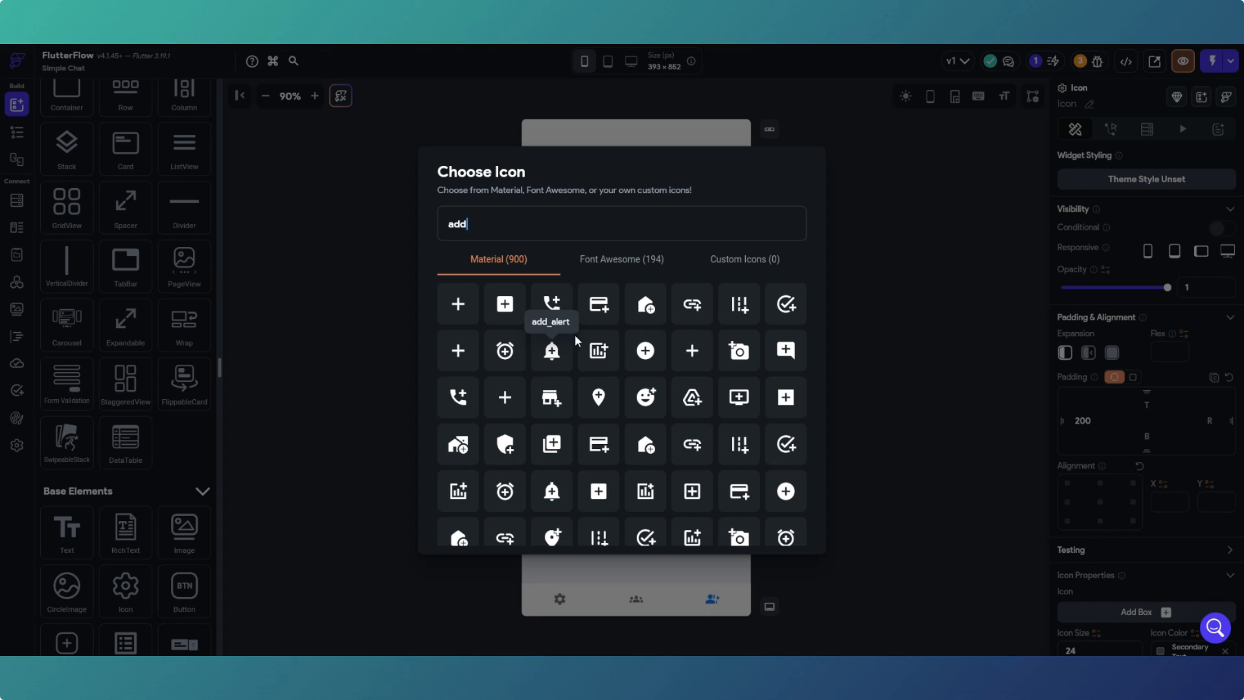
{"action": "left_click", "coordinate": [652, 356]}
{"action": "left_click", "coordinate": [834, 368]}
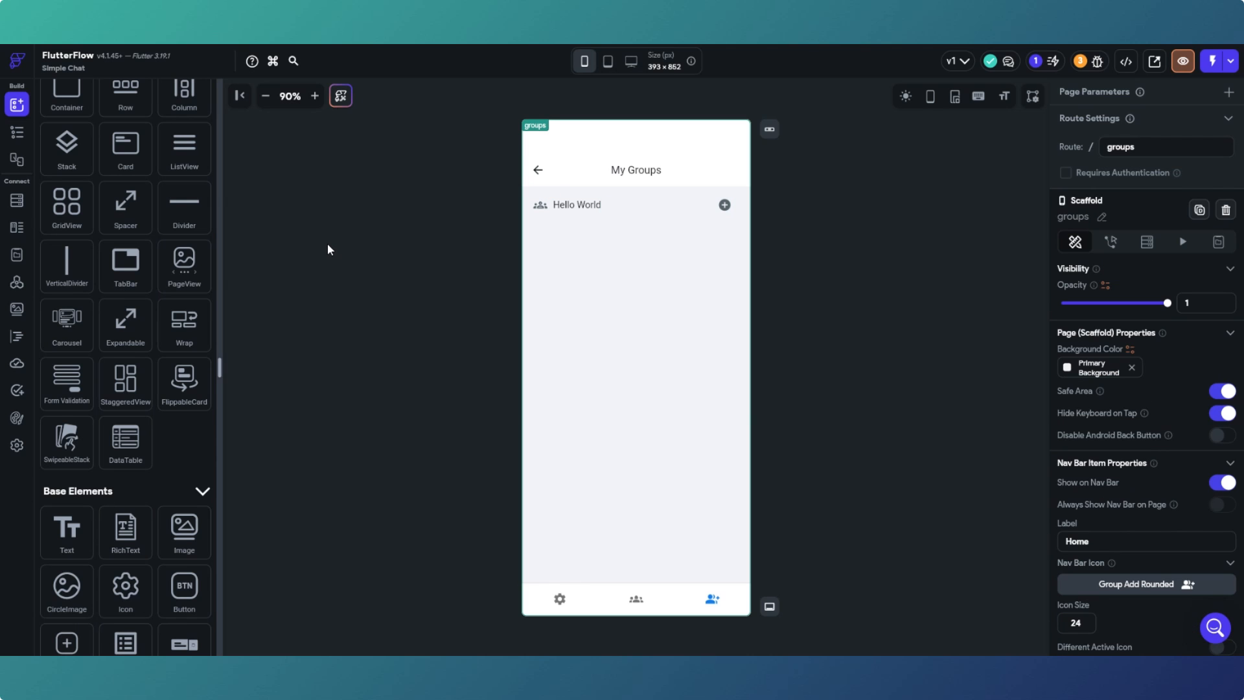
Look at the updatePassword page's layout and return to the groups page.
{"action": "left_click", "coordinate": [17, 133]}
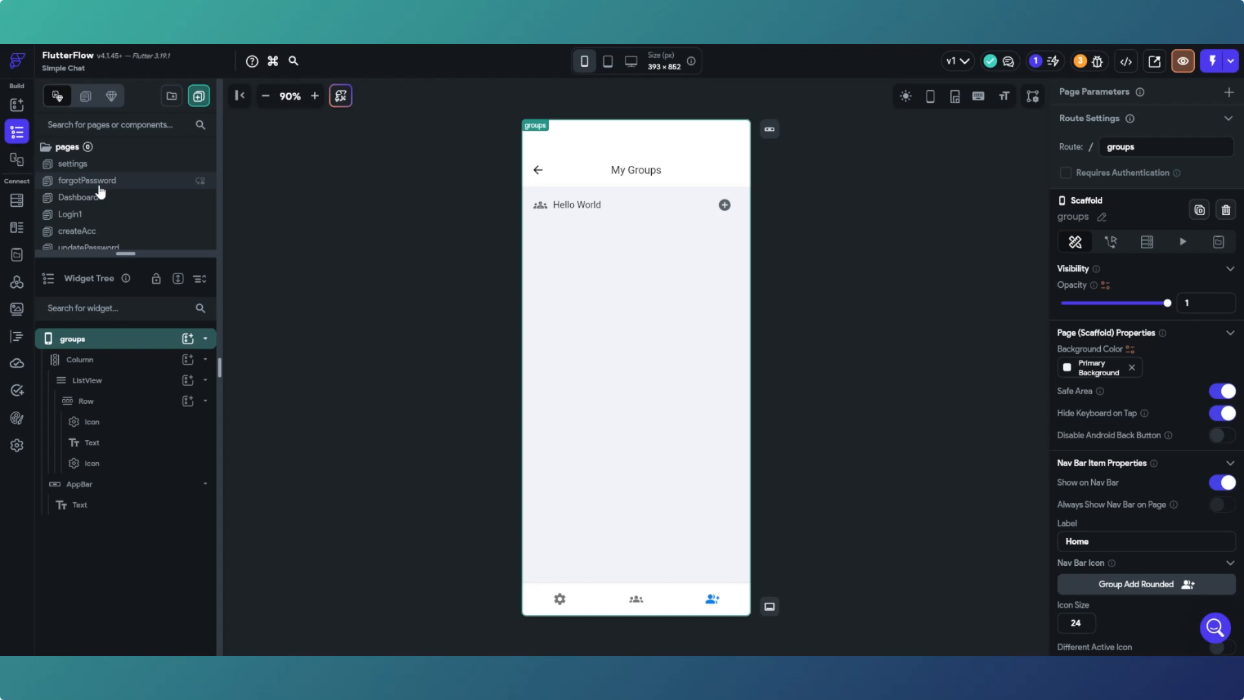
{"action": "scroll", "coordinate": [100, 192], "scroll_direction": "down", "scroll_amount": 3}
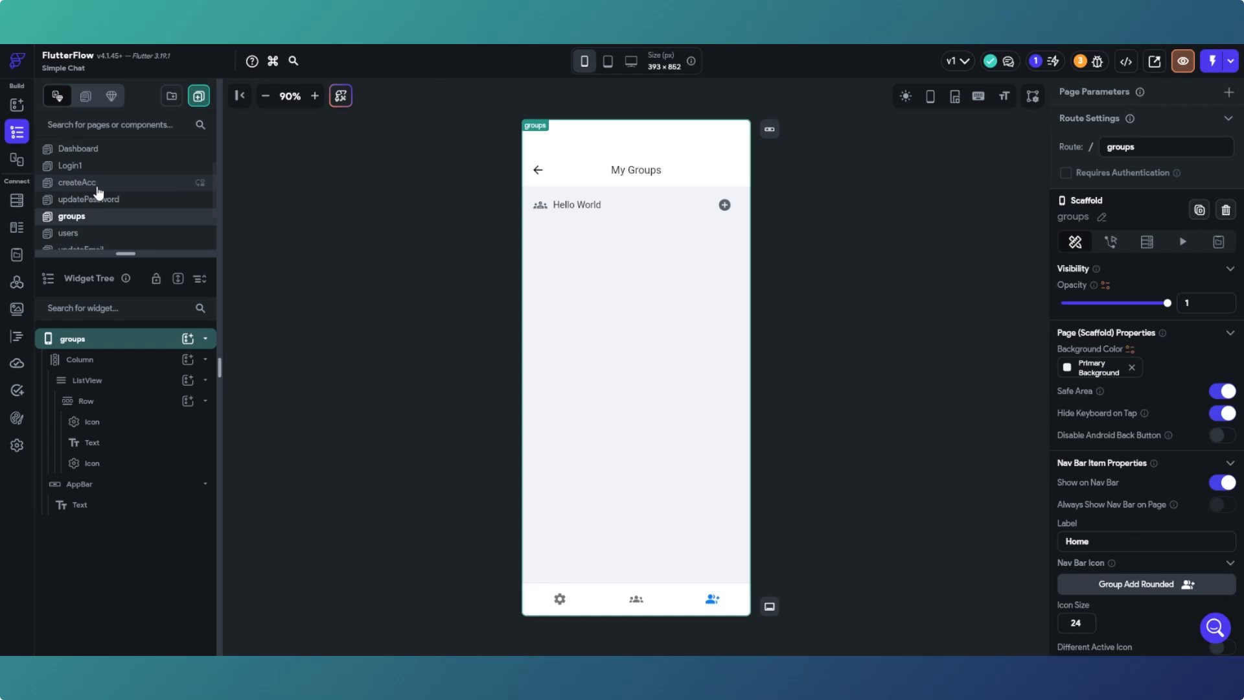
{"action": "left_click", "coordinate": [98, 199]}
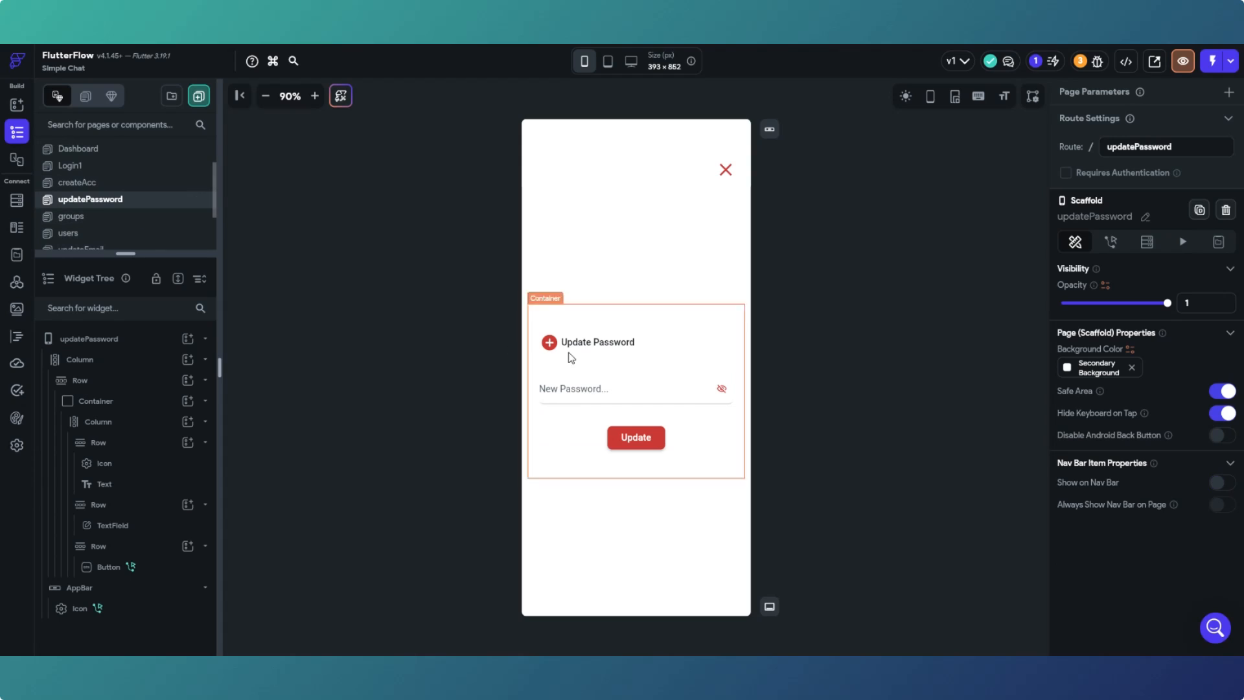
{"action": "scroll", "coordinate": [164, 202], "scroll_direction": "down", "scroll_amount": 3}
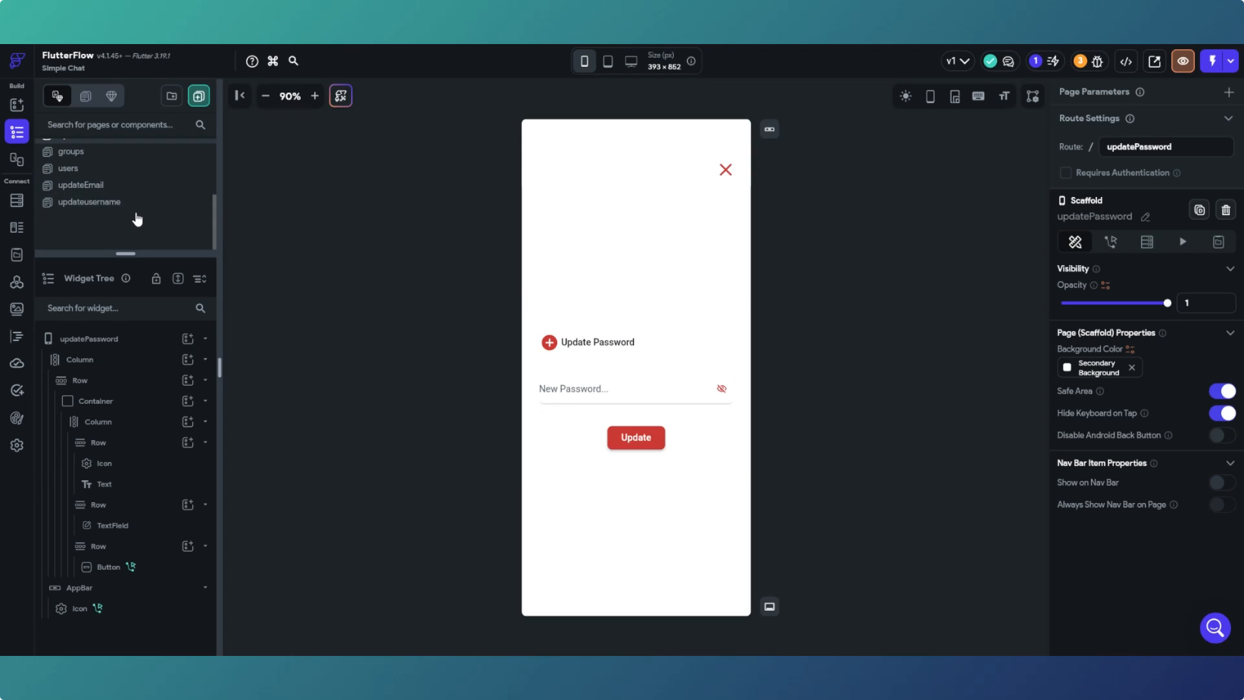
{"action": "left_click", "coordinate": [122, 159]}
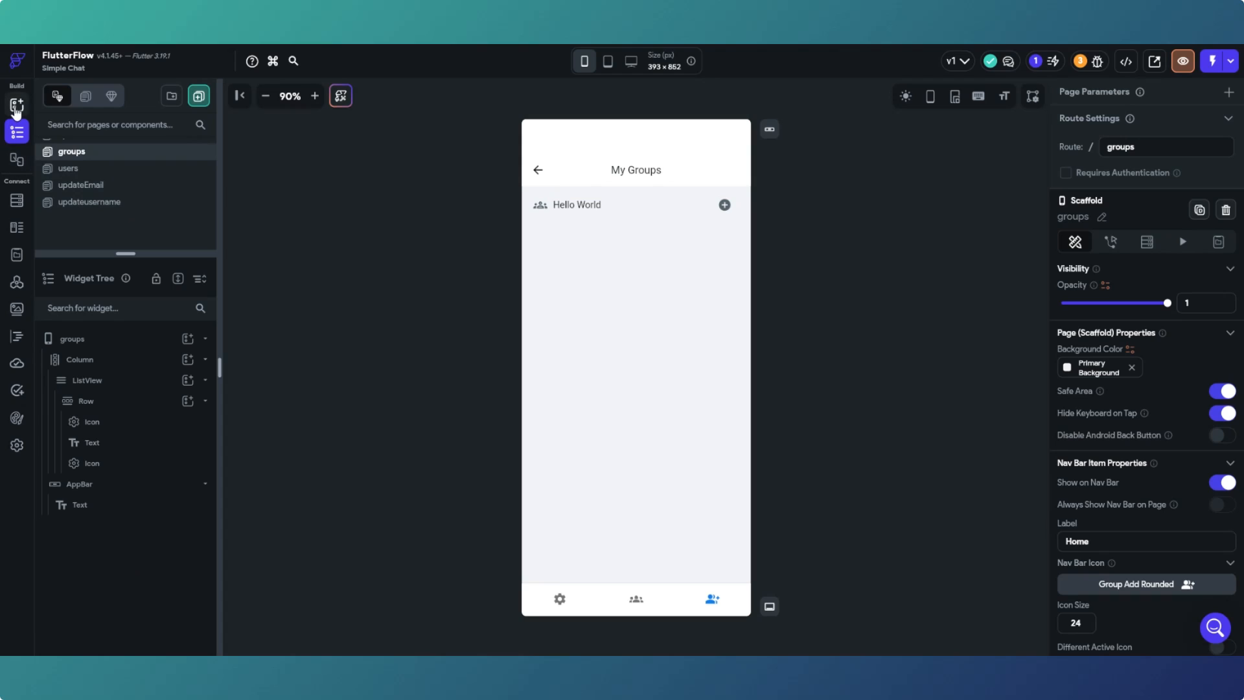
Open the Dashboard page and add a TextField below the message ListView in its column.
{"action": "scroll", "coordinate": [127, 194], "scroll_direction": "up", "scroll_amount": 2}
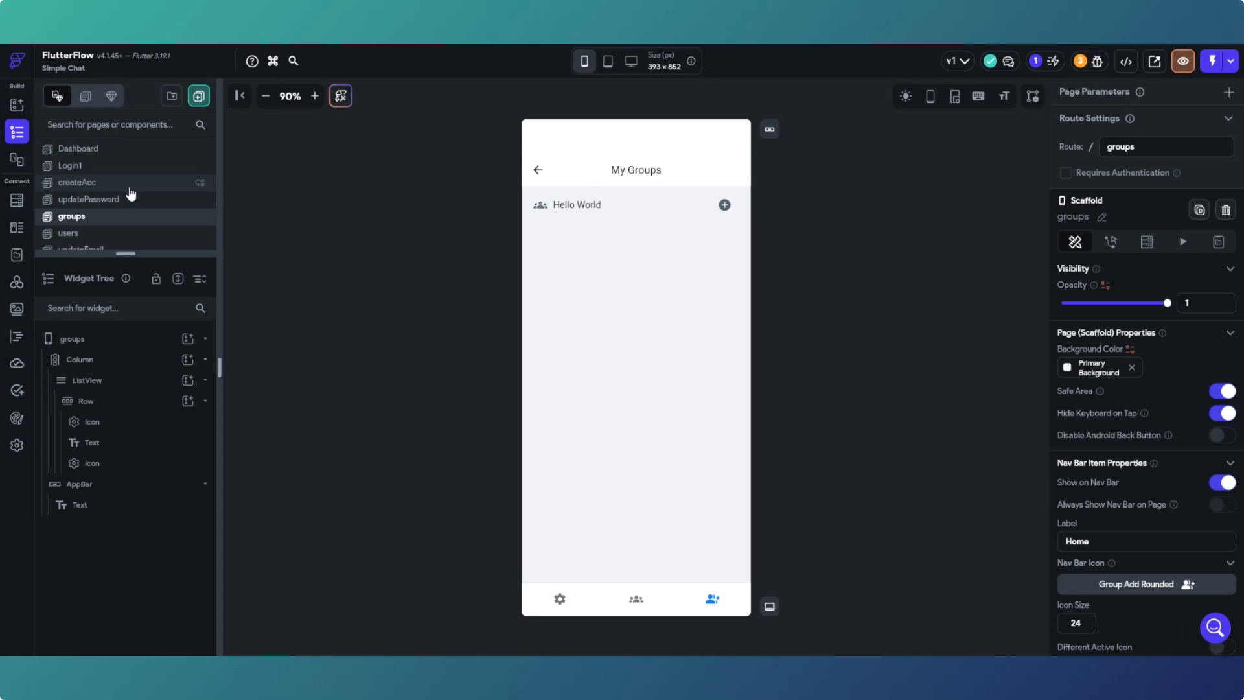
{"action": "left_click", "coordinate": [117, 151]}
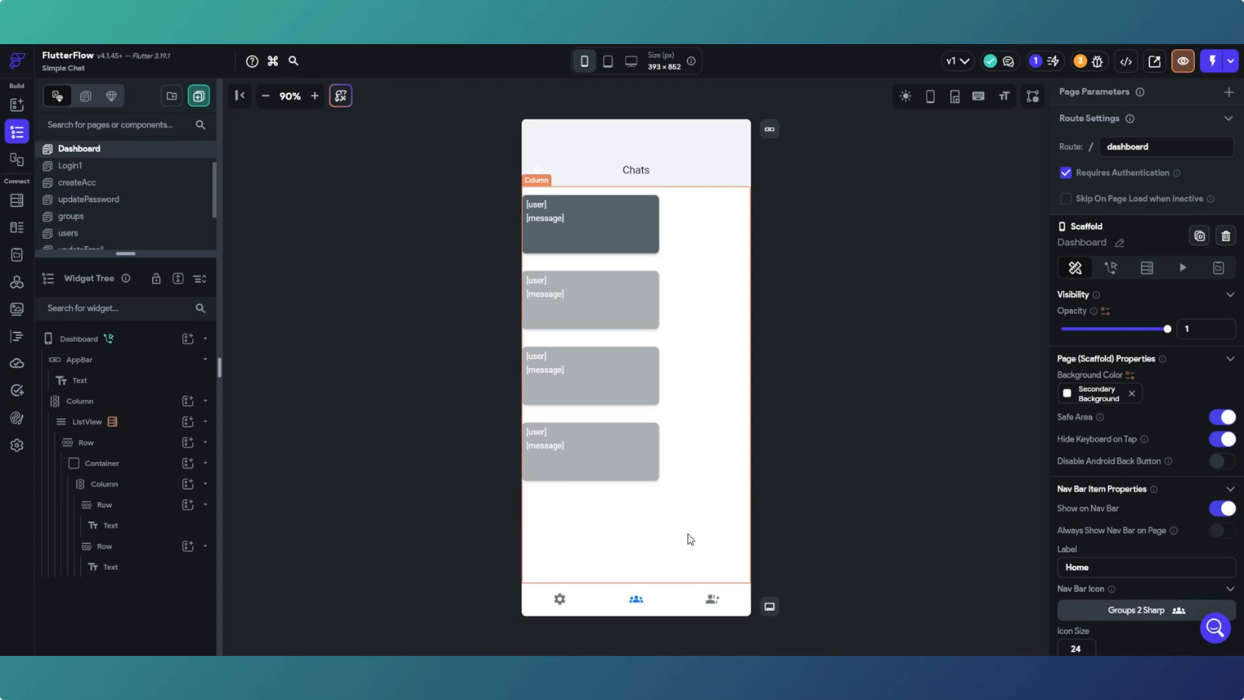
{"action": "left_click", "coordinate": [17, 104]}
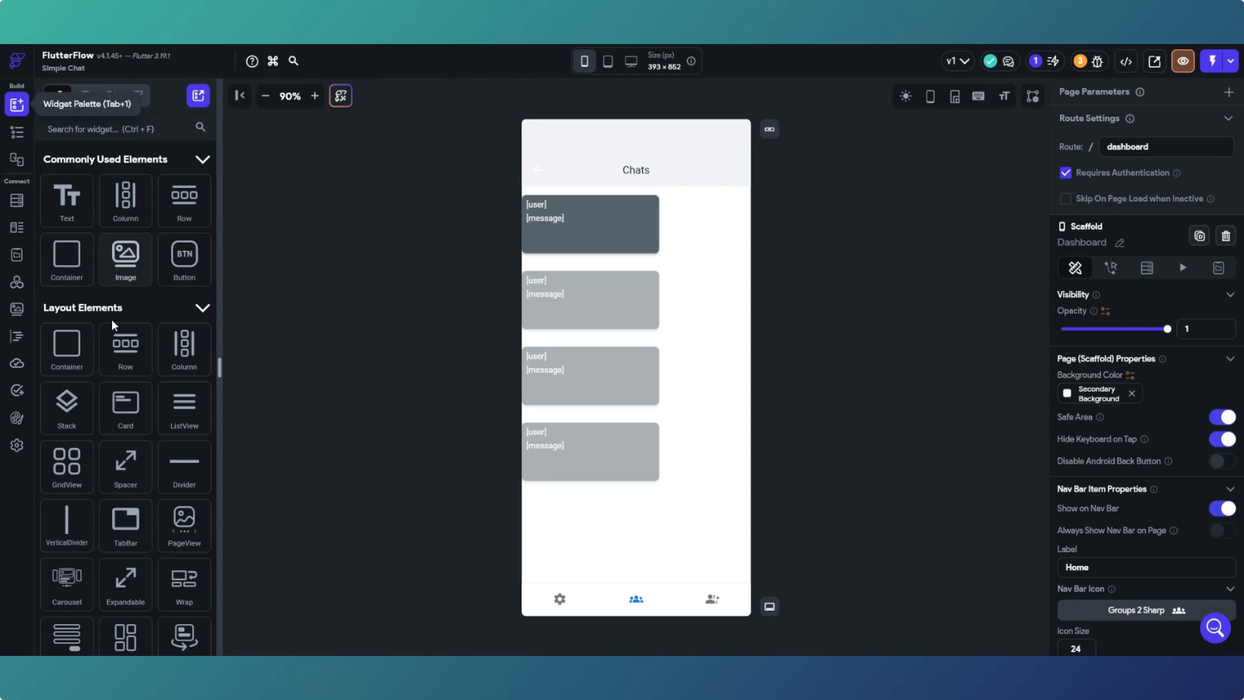
{"action": "scroll", "coordinate": [112, 319], "scroll_direction": "down", "scroll_amount": 10}
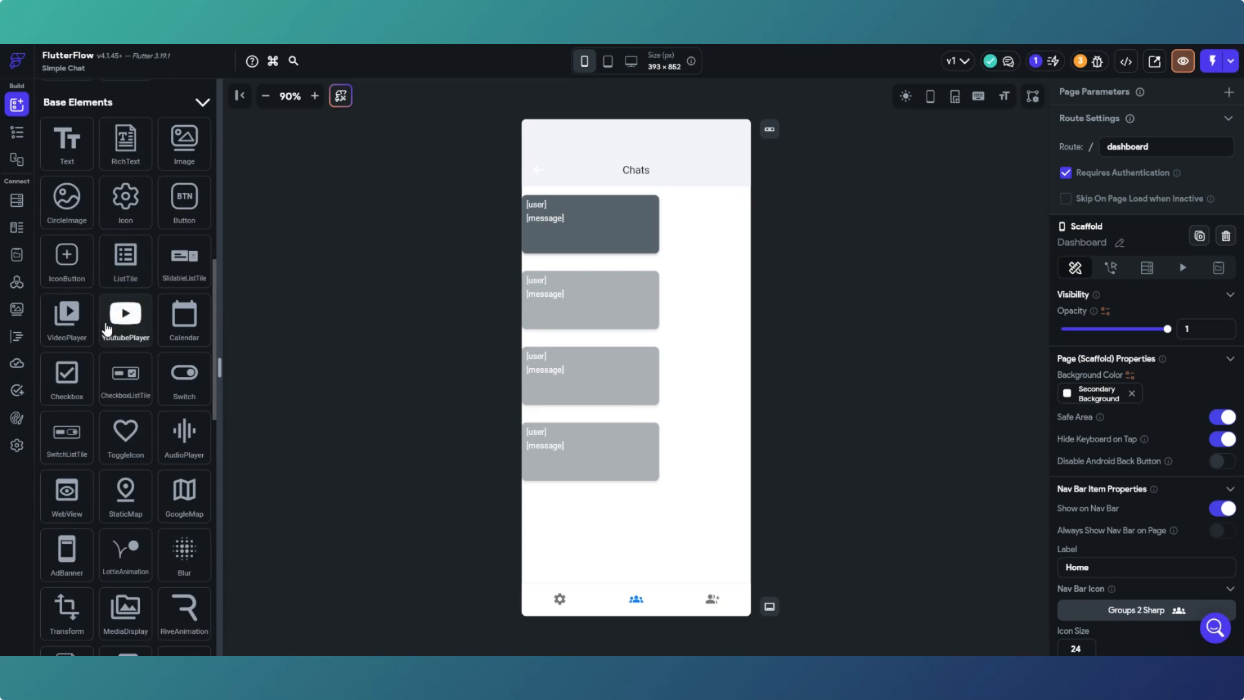
{"action": "scroll", "coordinate": [107, 328], "scroll_direction": "down", "scroll_amount": 8}
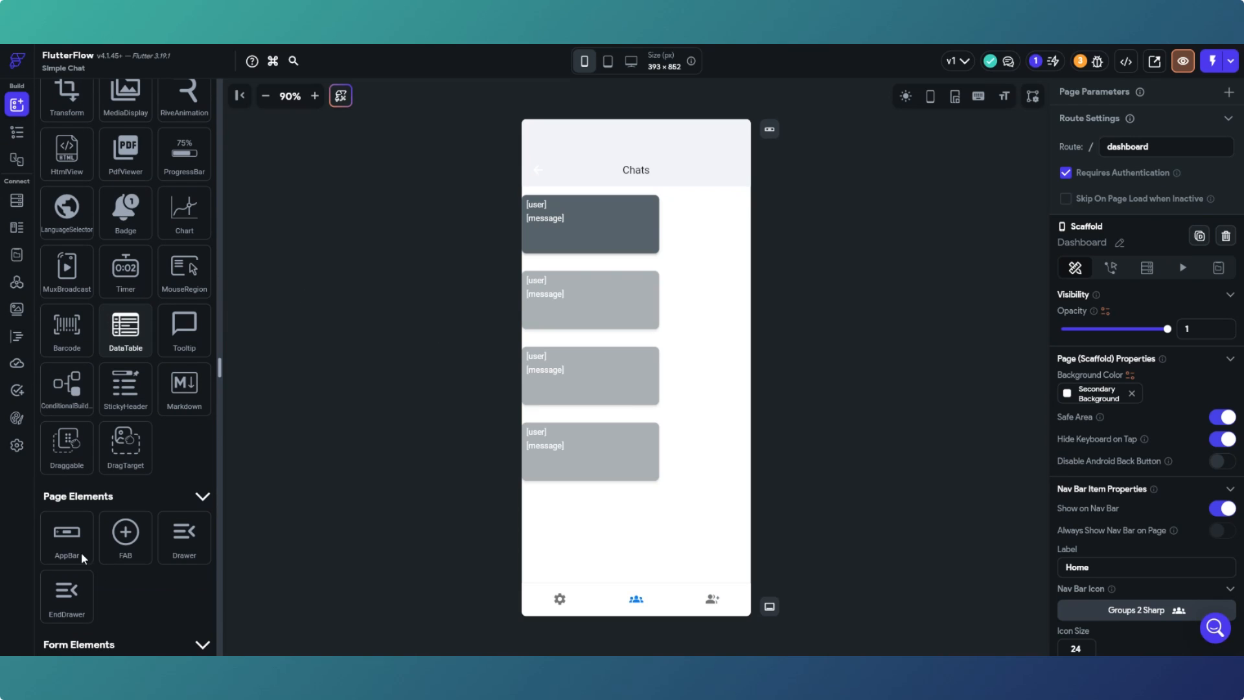
{"action": "scroll", "coordinate": [78, 567], "scroll_direction": "down", "scroll_amount": 2}
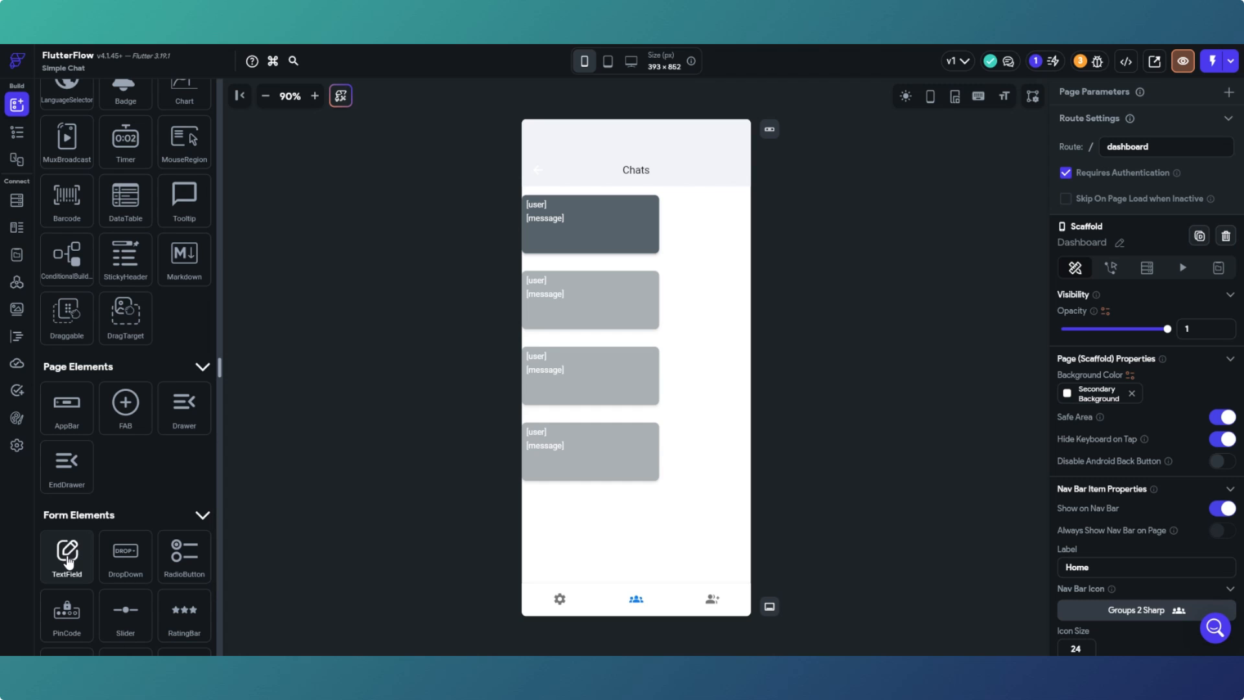
{"action": "left_click_drag", "start_coordinate": [67, 561], "coordinate": [636, 580]}
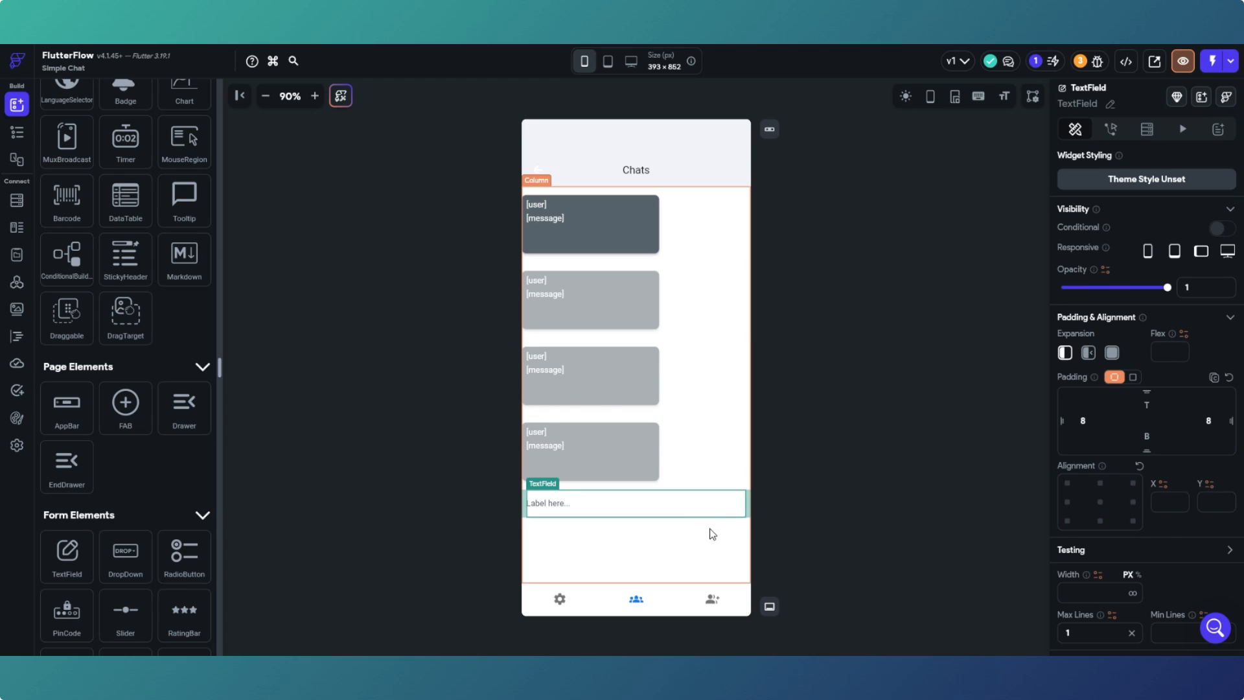
Set the main axis alignment of the column holding the messages and text field to Space Around.
{"action": "left_click", "coordinate": [738, 447]}
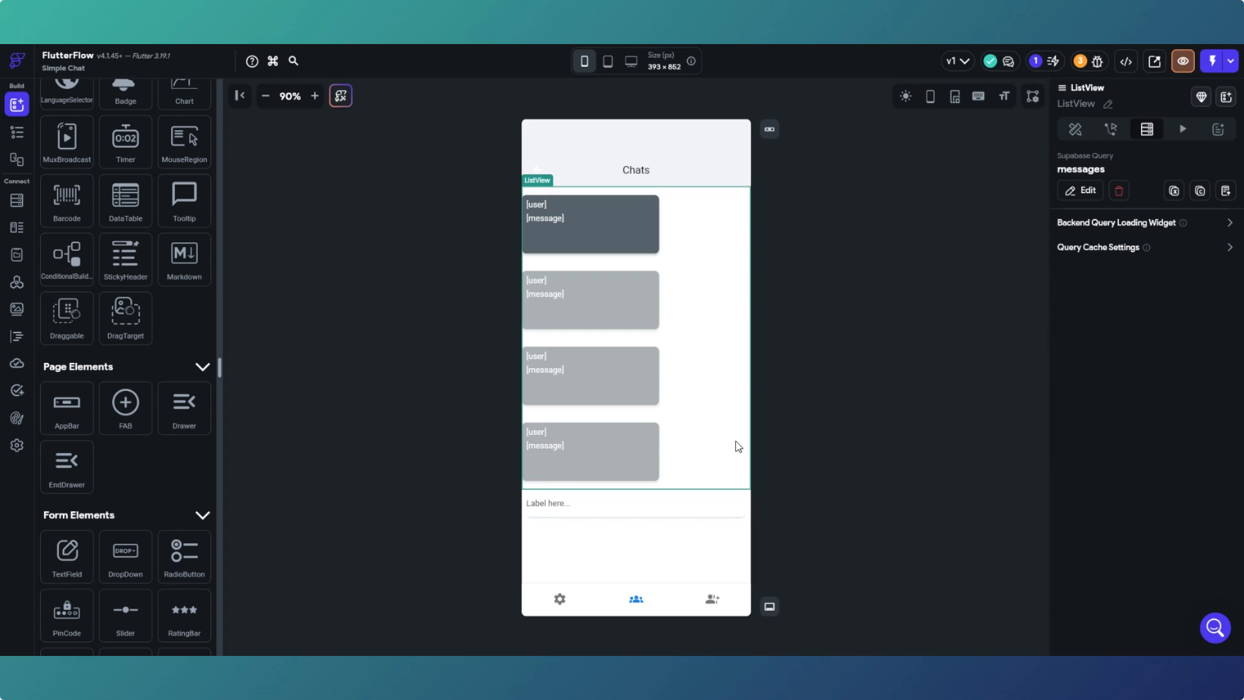
{"action": "left_click", "coordinate": [680, 558]}
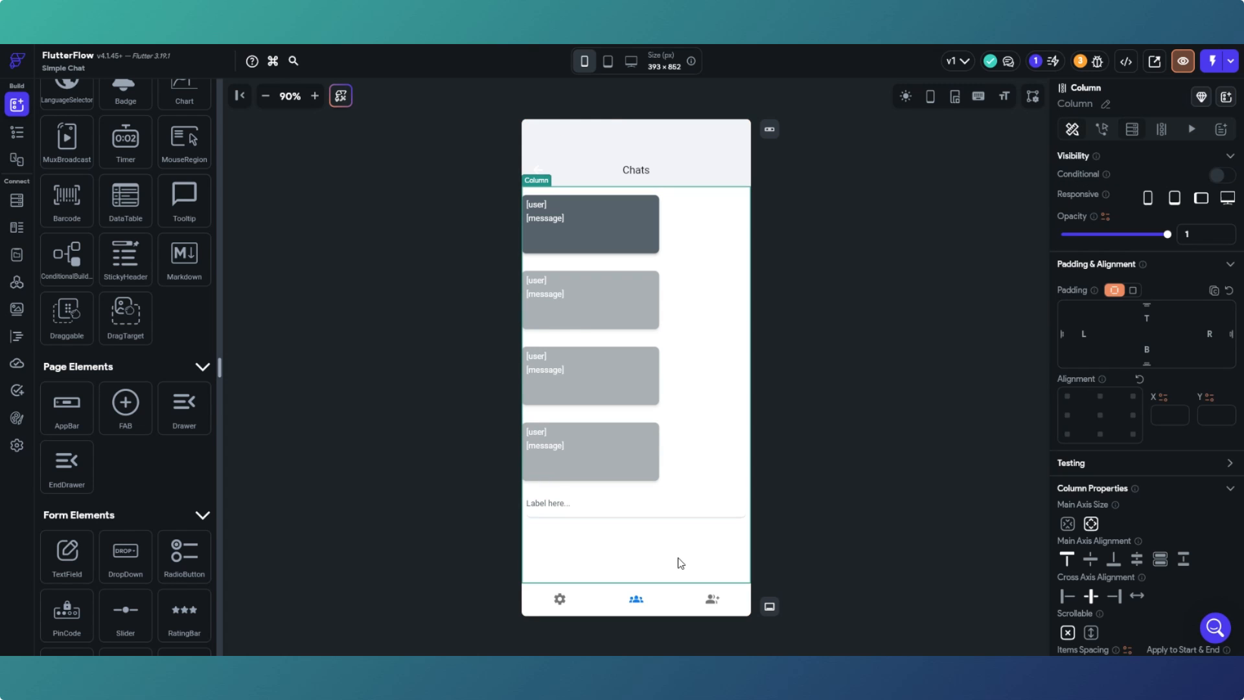
{"action": "left_click", "coordinate": [1183, 562]}
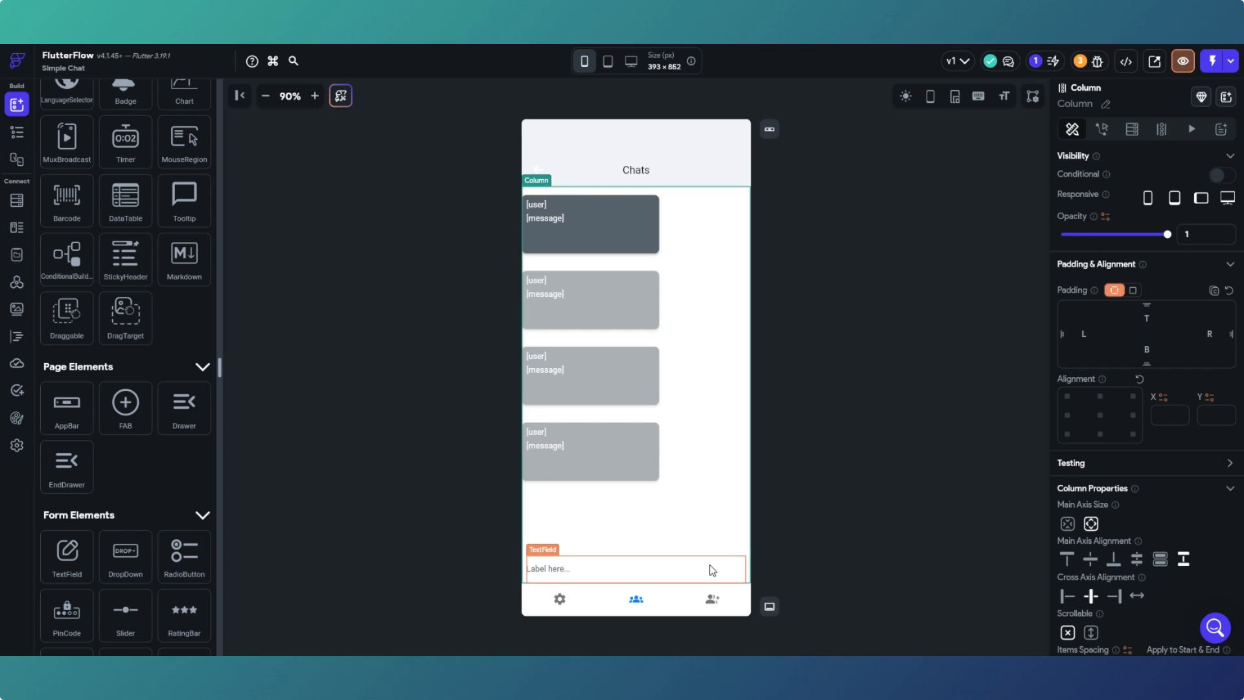
{"action": "left_click", "coordinate": [1160, 561]}
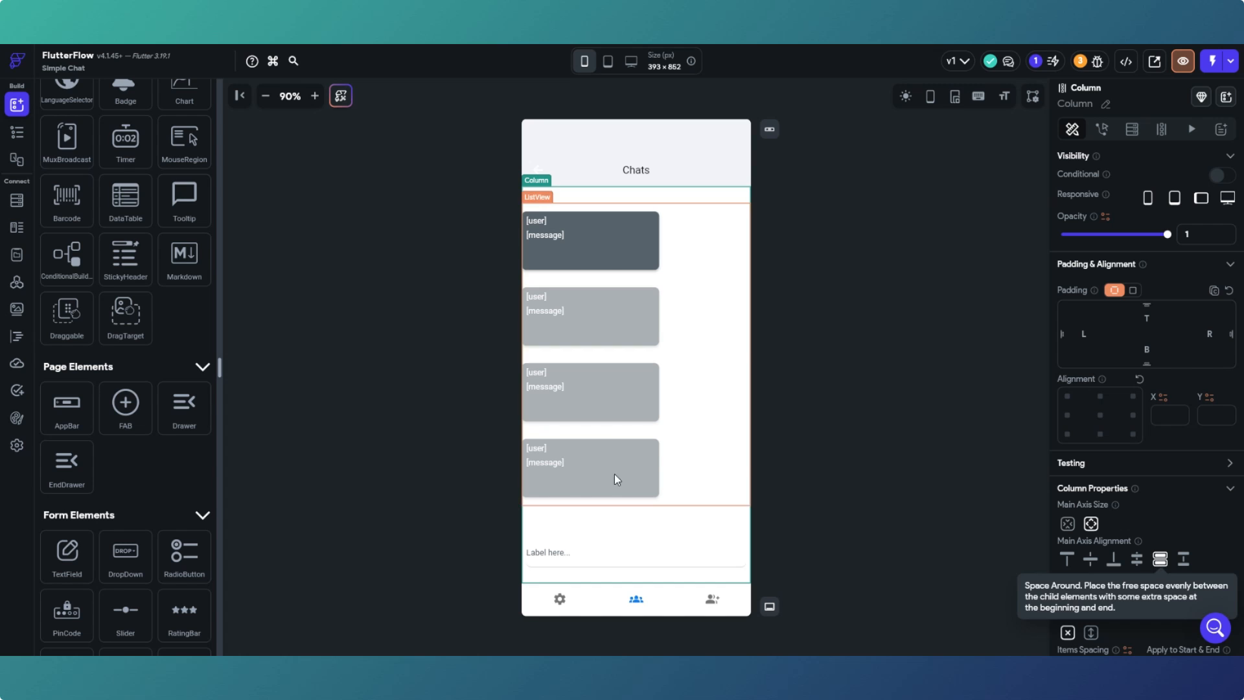
Change the text field's label text to "Message...".
{"action": "left_click", "coordinate": [604, 553]}
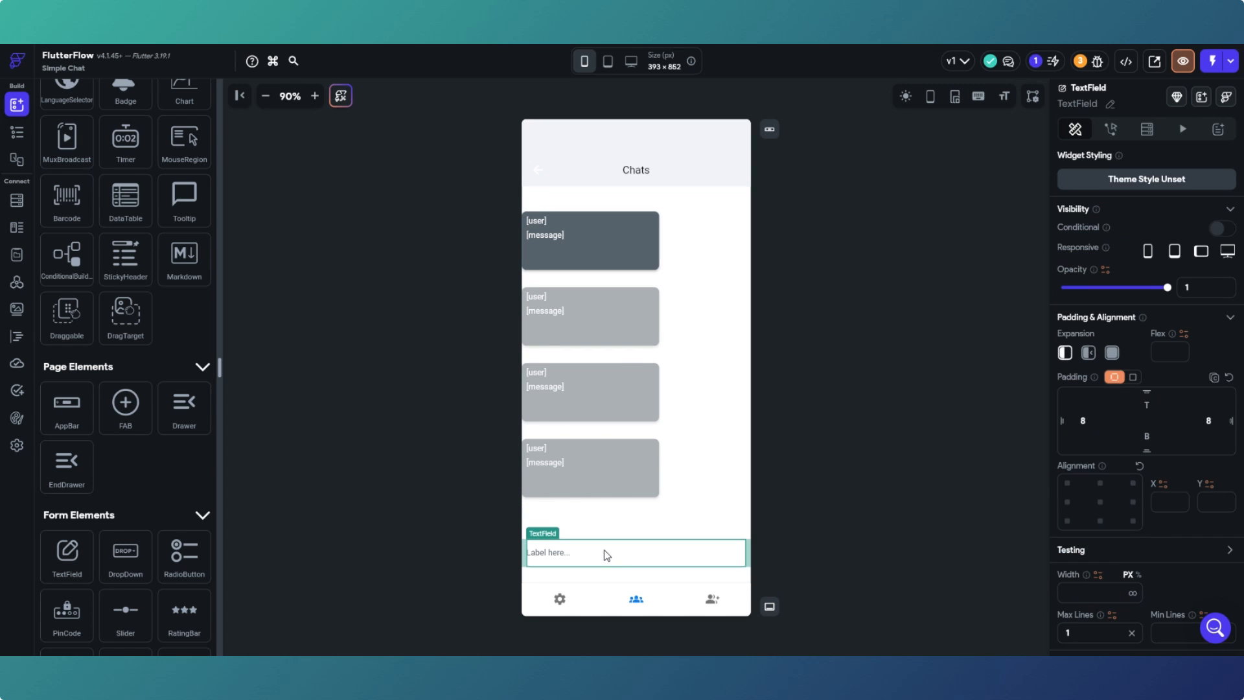
{"action": "scroll", "coordinate": [1095, 521], "scroll_direction": "down", "scroll_amount": 2}
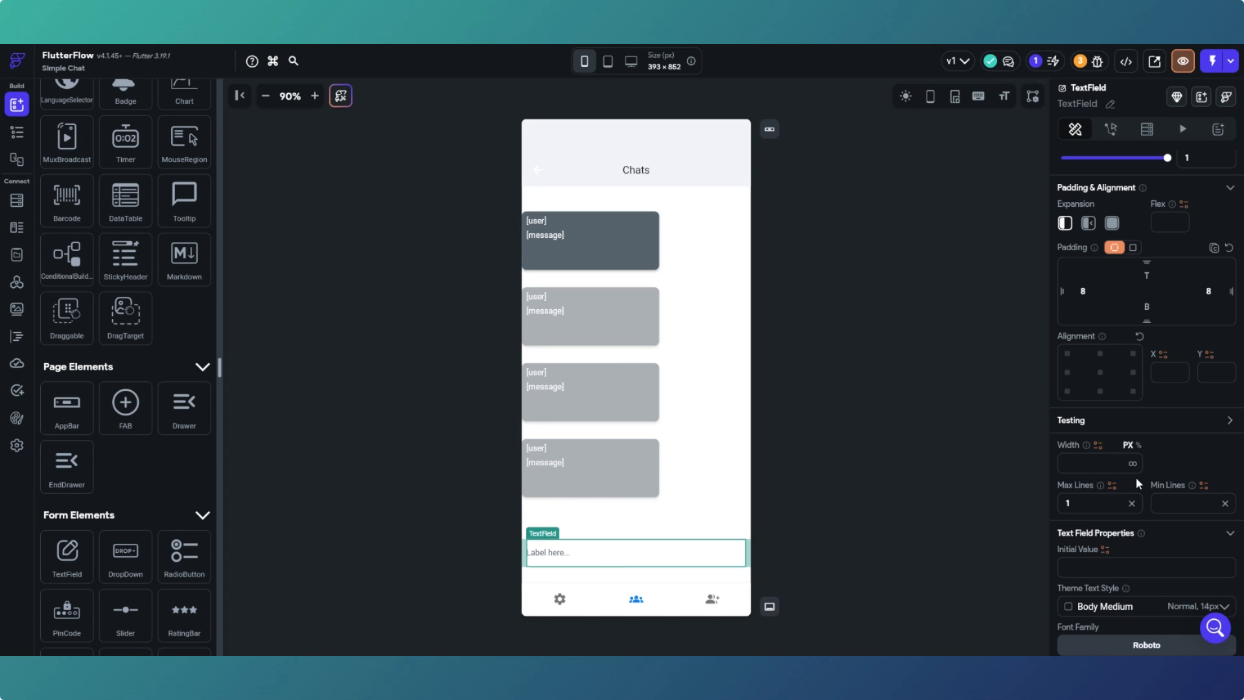
{"action": "scroll", "coordinate": [1117, 487], "scroll_direction": "down", "scroll_amount": 1}
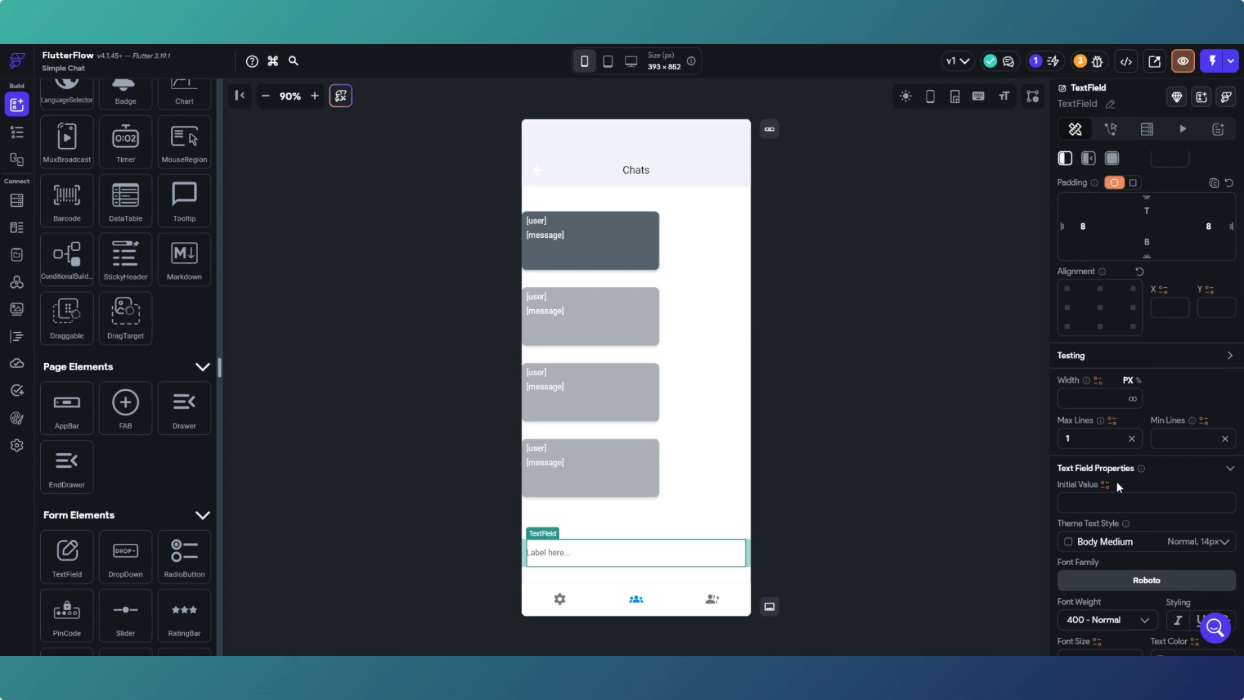
{"action": "scroll", "coordinate": [1117, 488], "scroll_direction": "down", "scroll_amount": 1}
{"action": "scroll", "coordinate": [1112, 495], "scroll_direction": "down", "scroll_amount": 1}
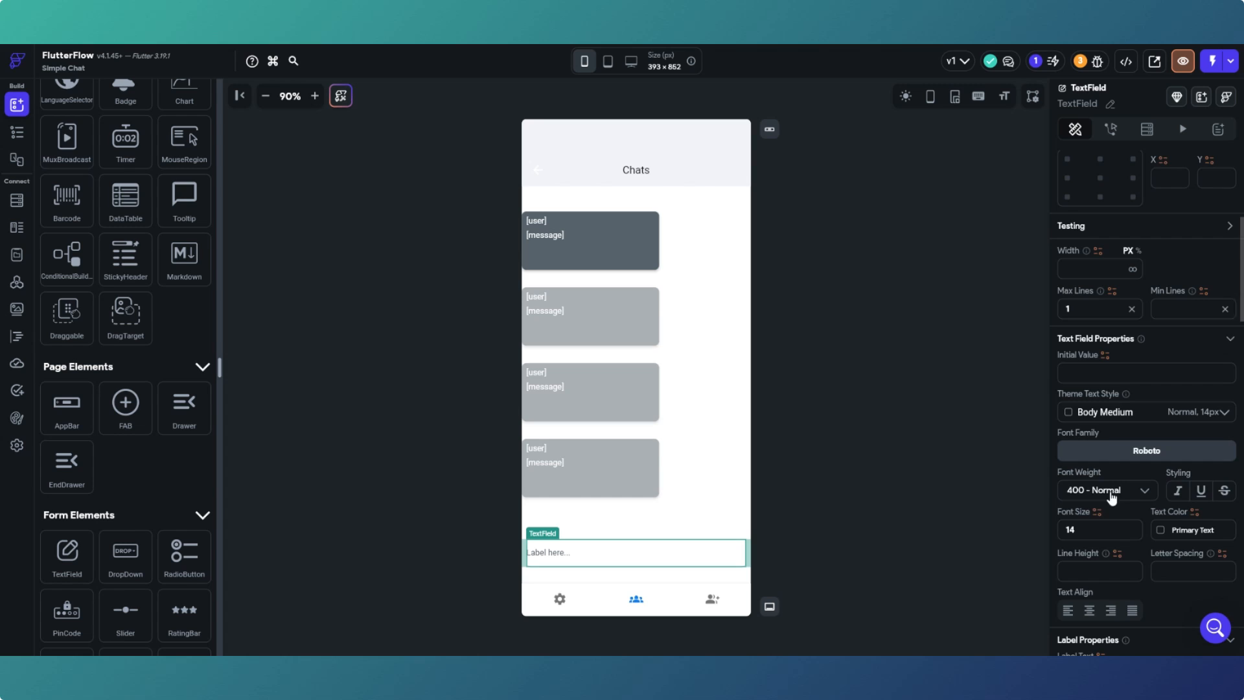
{"action": "scroll", "coordinate": [1112, 496], "scroll_direction": "down", "scroll_amount": 2}
{"action": "left_click_drag", "start_coordinate": [1066, 545], "coordinate": [1107, 544]}
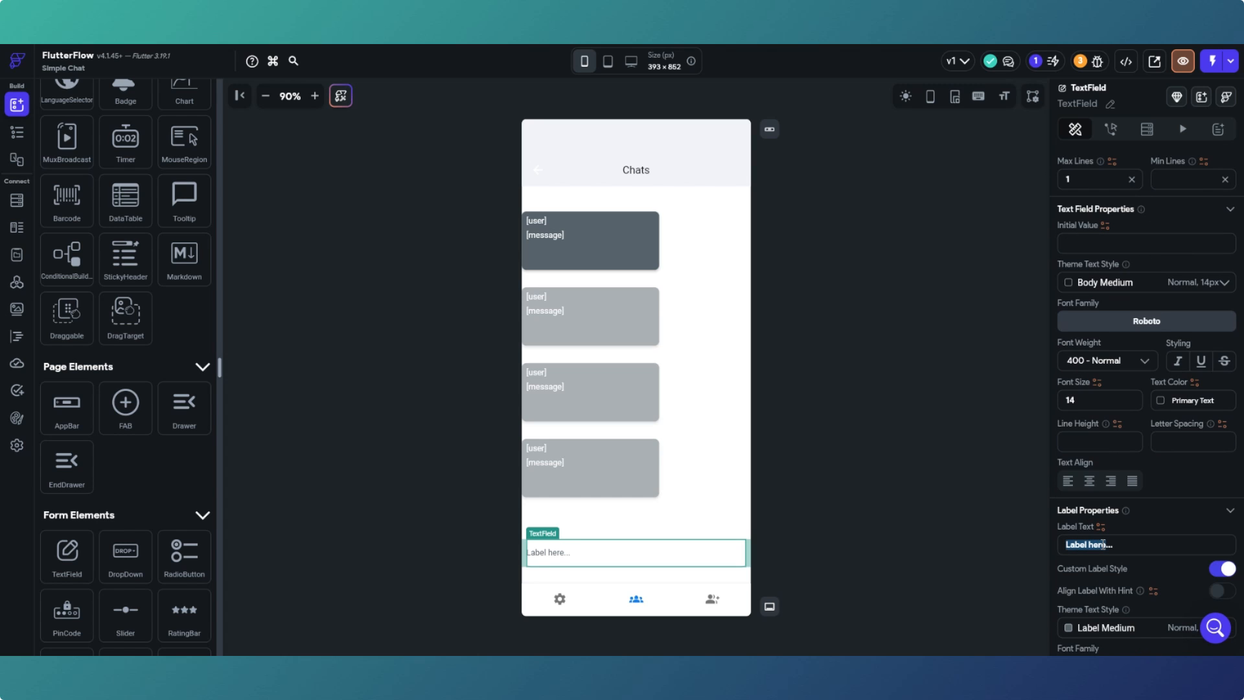
{"action": "type", "text": "Messag"}
Set the message text field's border color to the Accent4 theme color.
{"action": "scroll", "coordinate": [1122, 550], "scroll_direction": "down", "scroll_amount": 3}
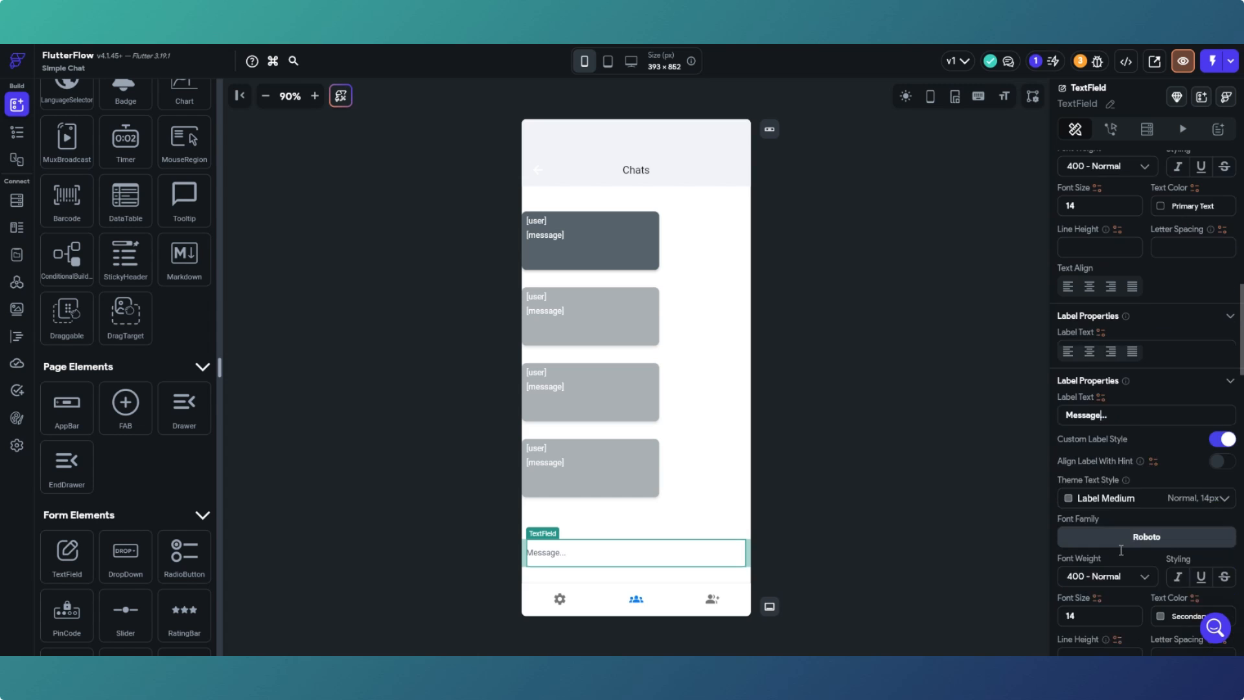
{"action": "scroll", "coordinate": [1122, 549], "scroll_direction": "down", "scroll_amount": 7}
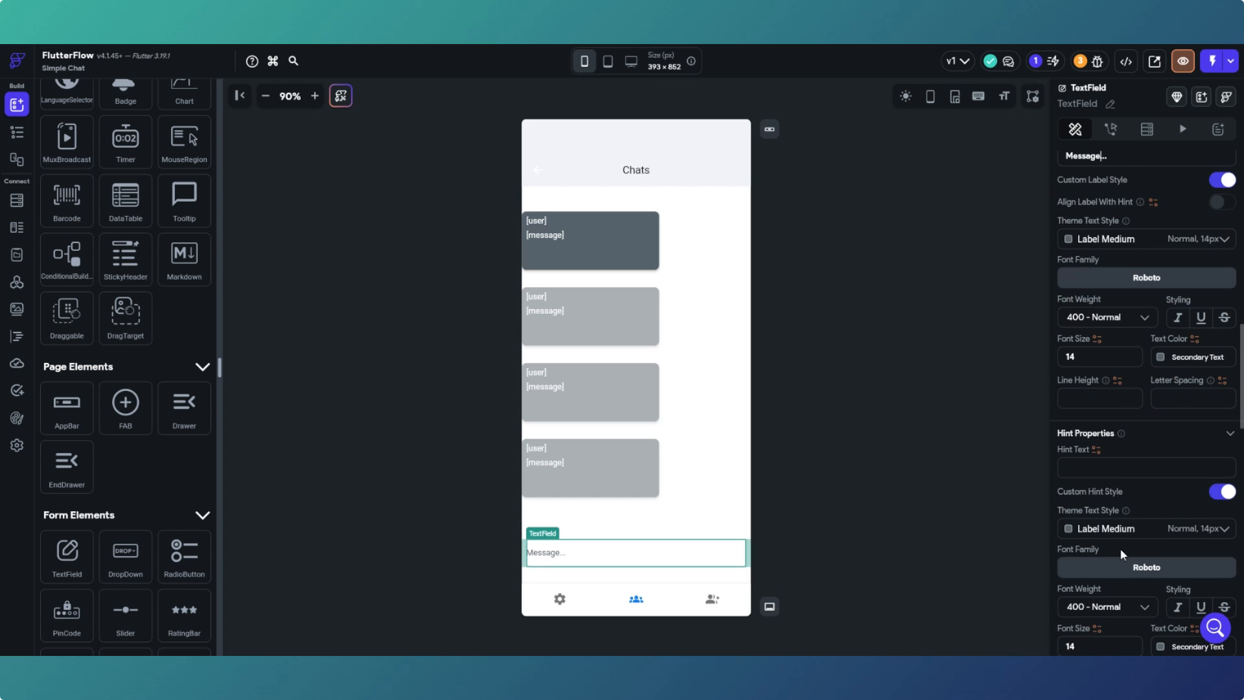
{"action": "scroll", "coordinate": [1122, 554], "scroll_direction": "down", "scroll_amount": 1}
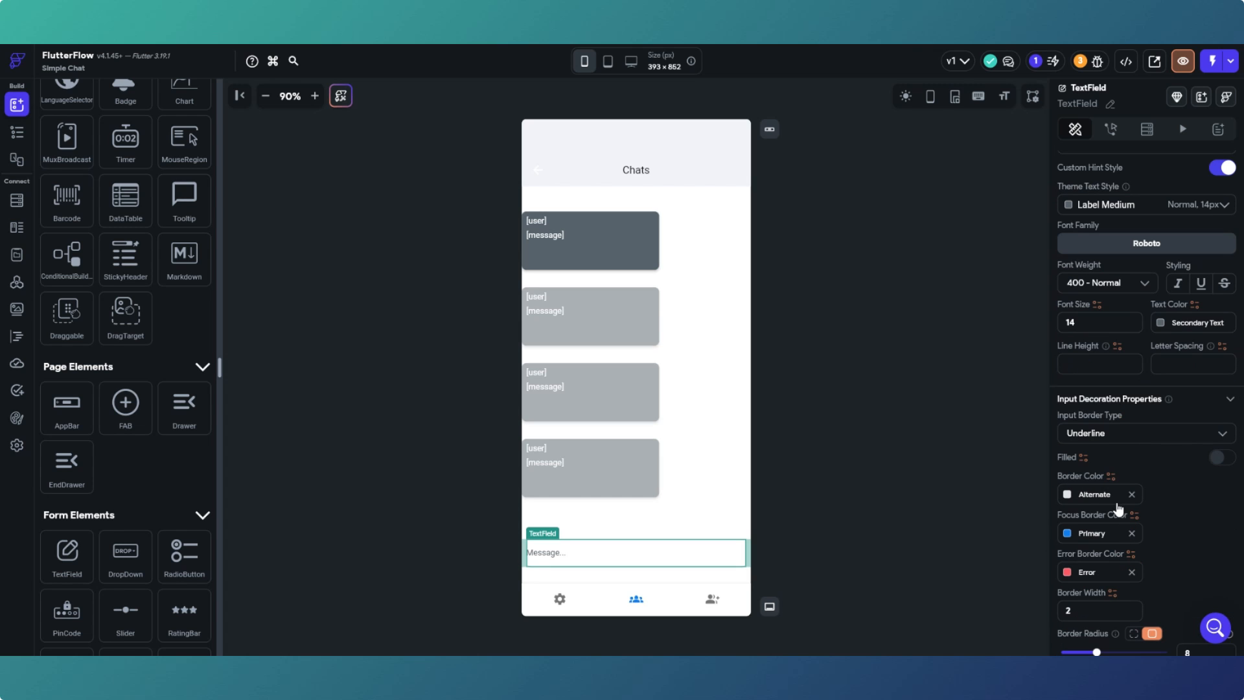
{"action": "left_click", "coordinate": [1081, 494]}
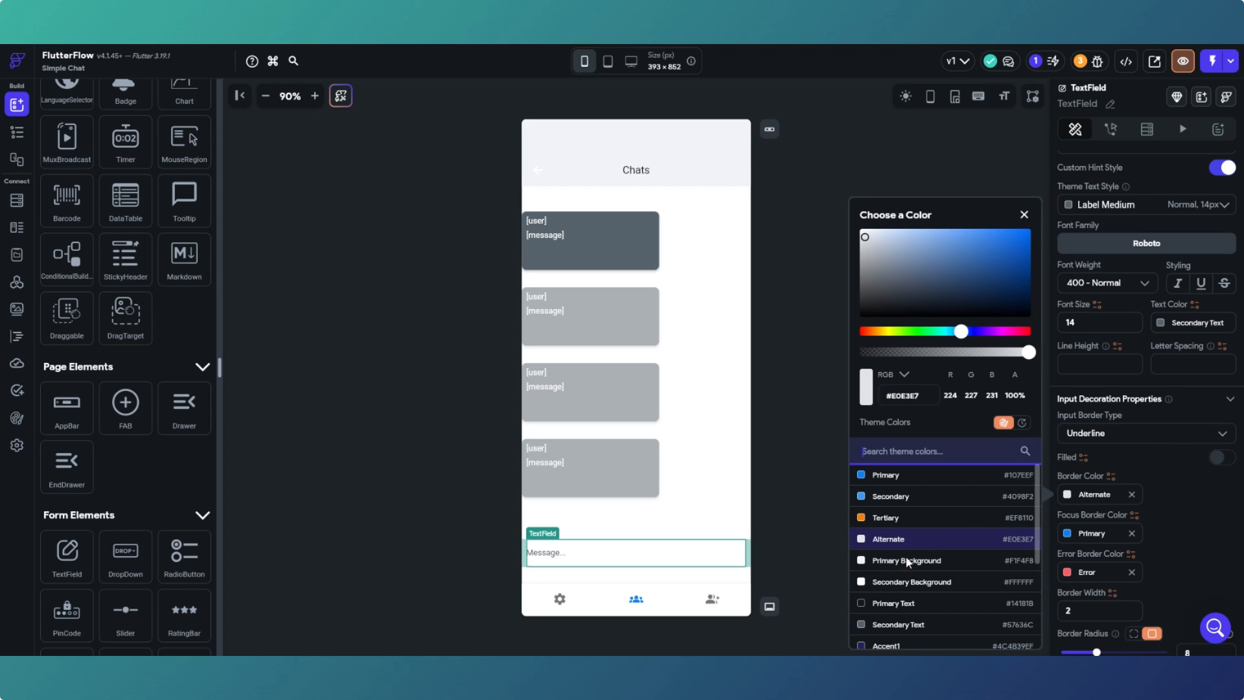
{"action": "scroll", "coordinate": [906, 623], "scroll_direction": "down", "scroll_amount": 3}
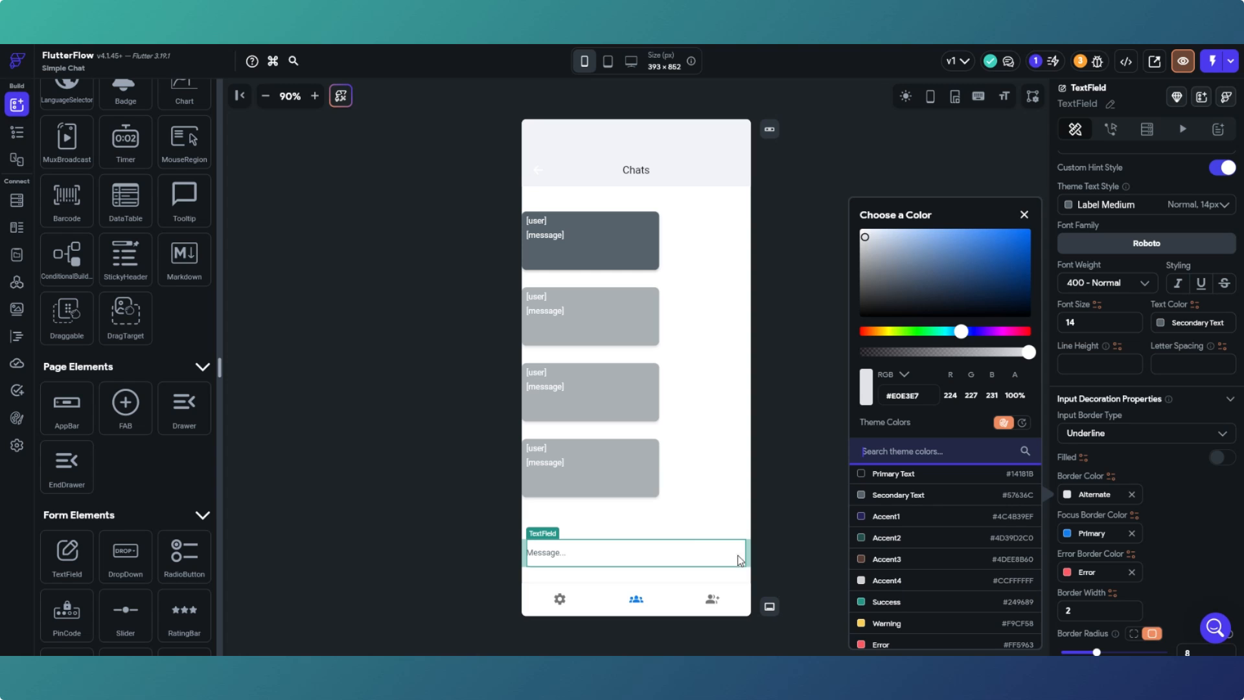
{"action": "left_click", "coordinate": [917, 581]}
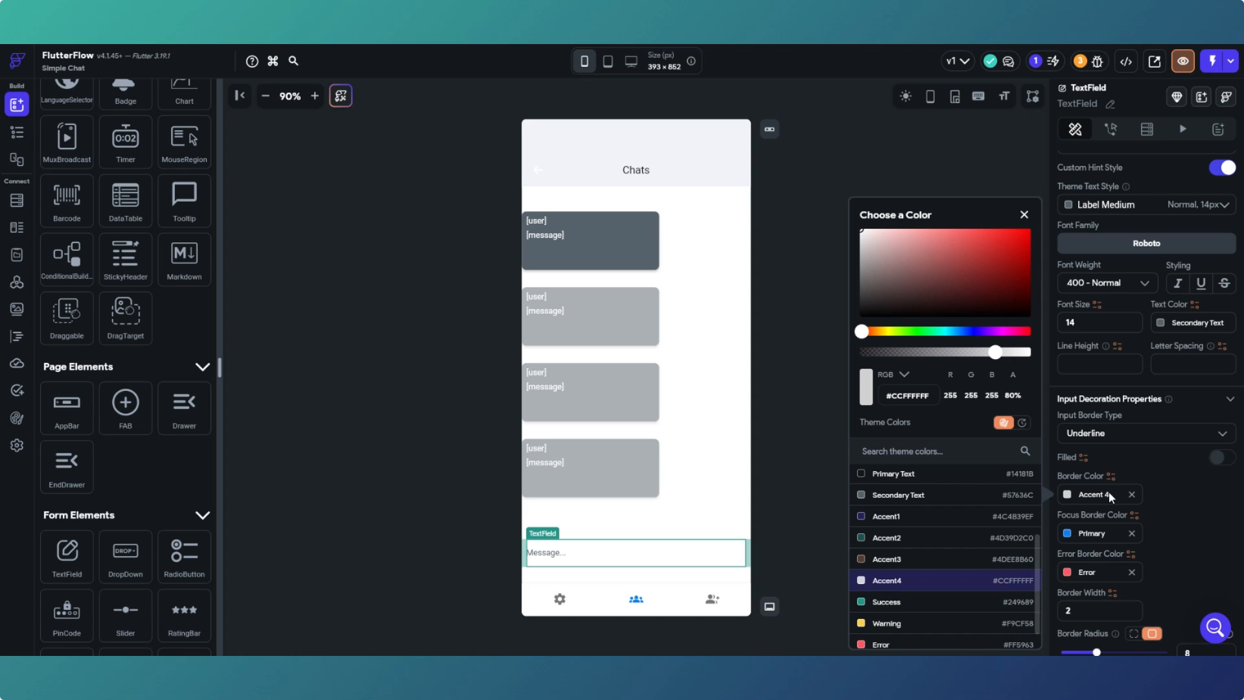
Set the message text field's focus border color to the Secondary Text theme color.
{"action": "left_click", "coordinate": [1115, 532]}
{"action": "left_click", "coordinate": [1066, 533]}
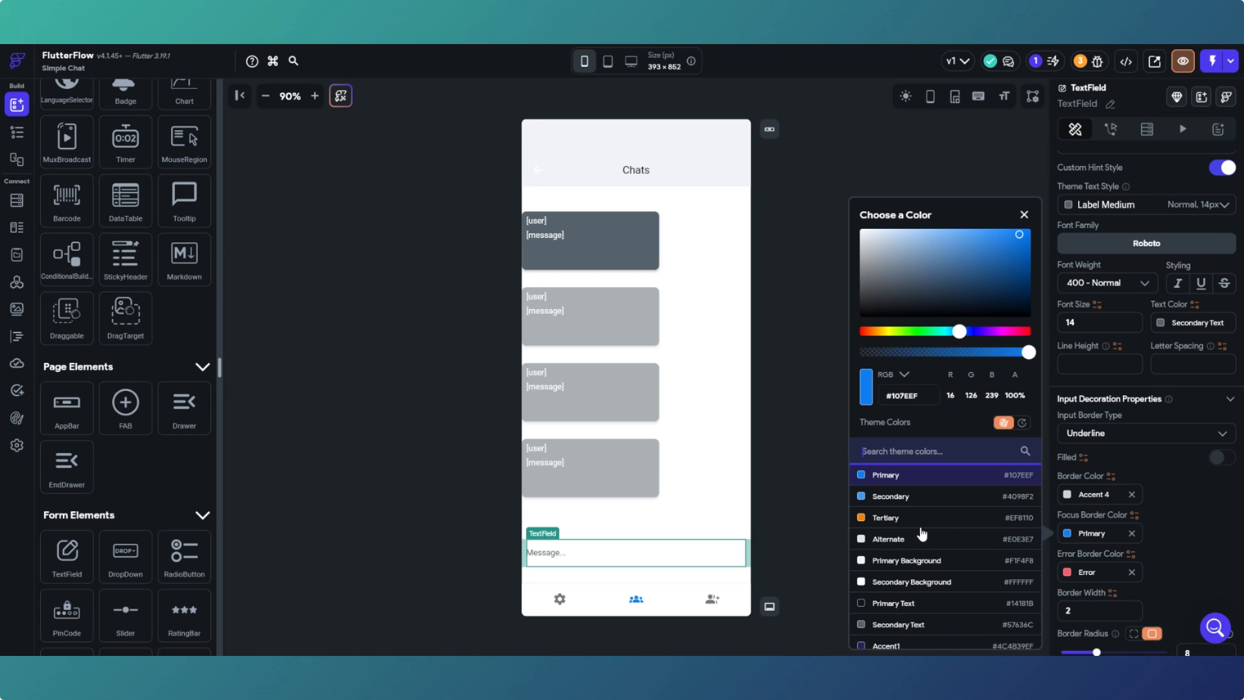
{"action": "scroll", "coordinate": [922, 533], "scroll_direction": "down", "scroll_amount": 1}
{"action": "left_click", "coordinate": [927, 560]}
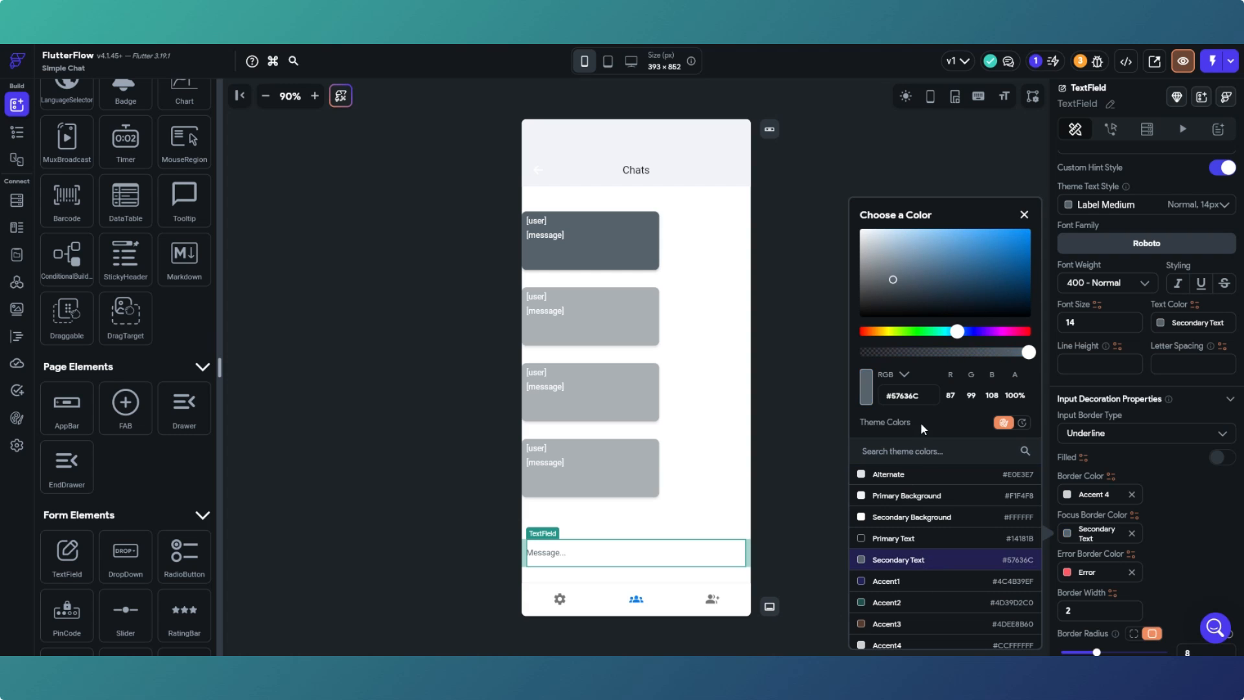
{"action": "left_click", "coordinate": [785, 462]}
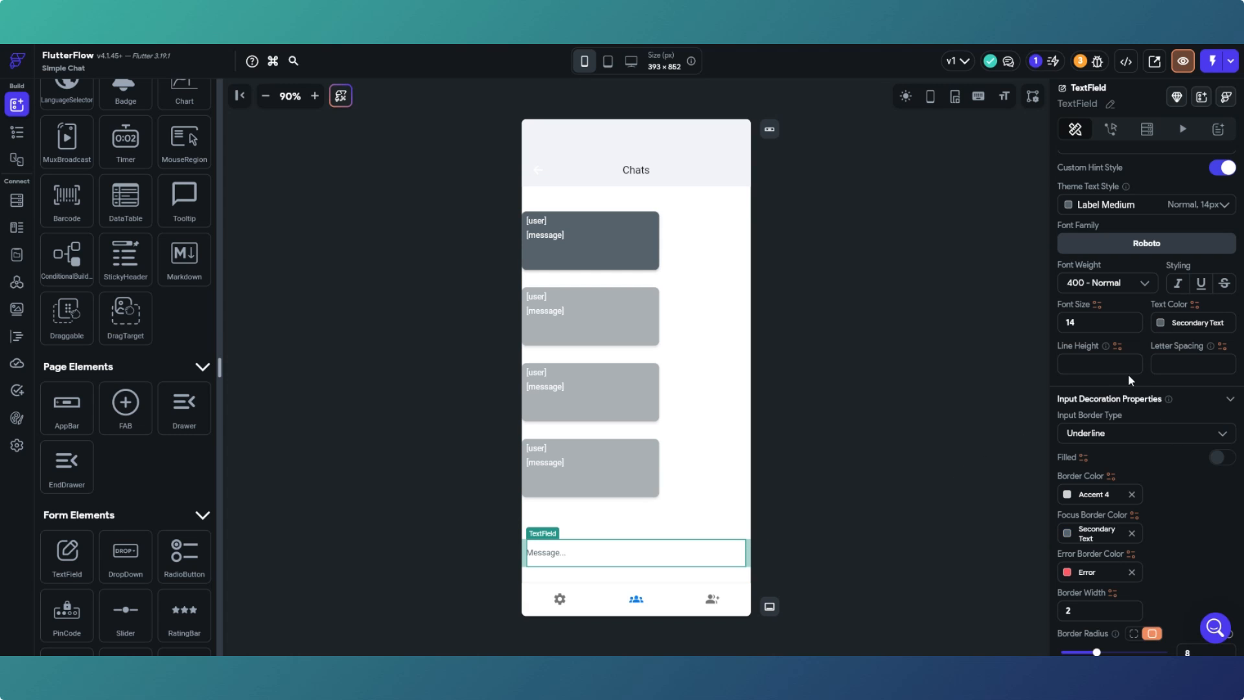
Clear the message text field's max lines and set its min lines to 1.
{"action": "scroll", "coordinate": [1129, 375], "scroll_direction": "up", "scroll_amount": 5}
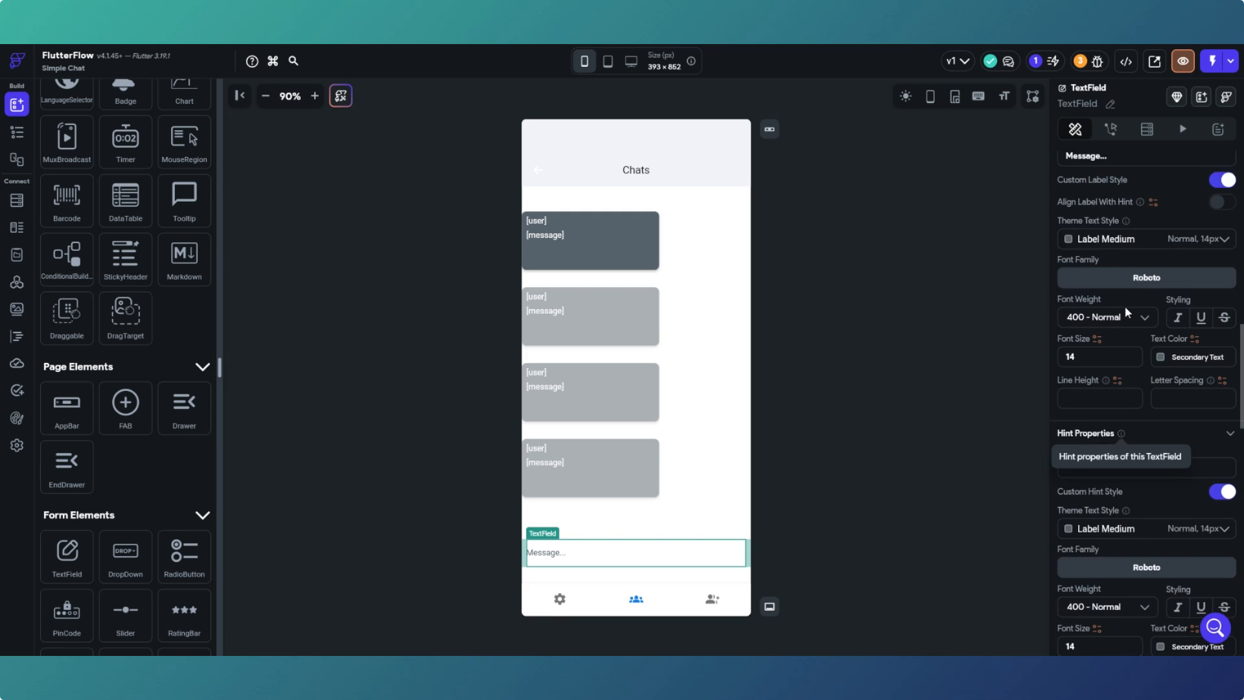
{"action": "scroll", "coordinate": [1126, 312], "scroll_direction": "up", "scroll_amount": 1}
{"action": "scroll", "coordinate": [1128, 313], "scroll_direction": "up", "scroll_amount": 6}
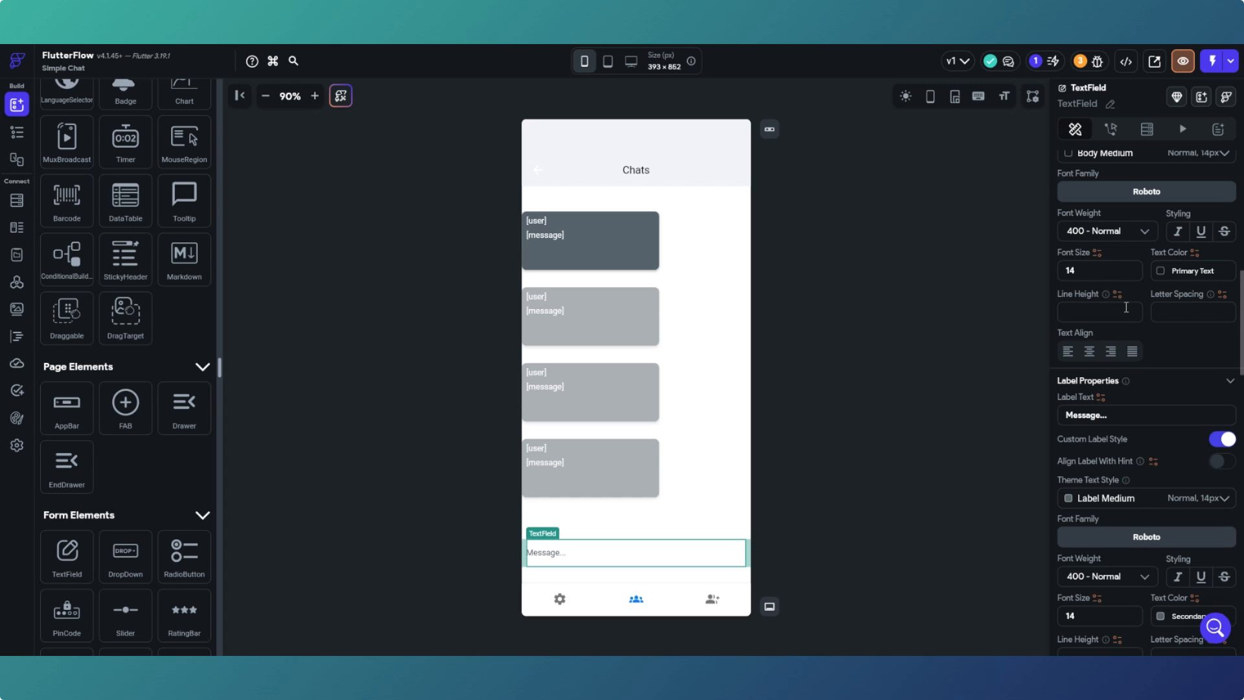
{"action": "scroll", "coordinate": [1128, 307], "scroll_direction": "up", "scroll_amount": 2}
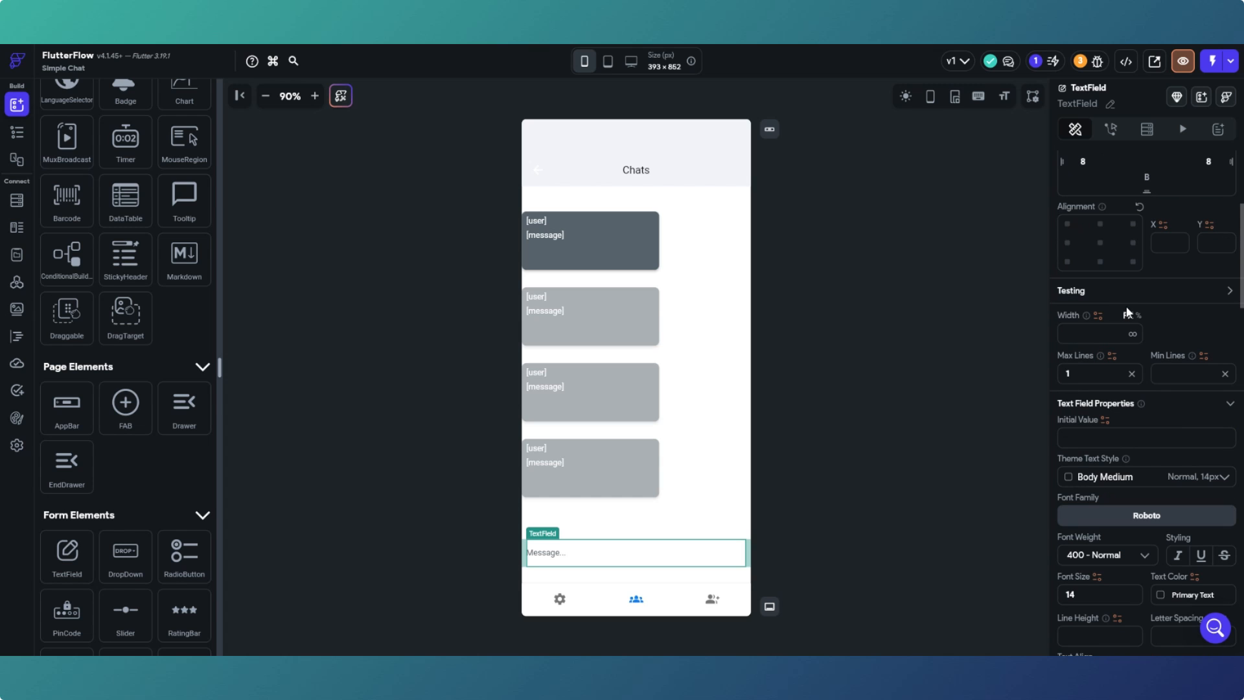
{"action": "scroll", "coordinate": [1129, 308], "scroll_direction": "up", "scroll_amount": 2}
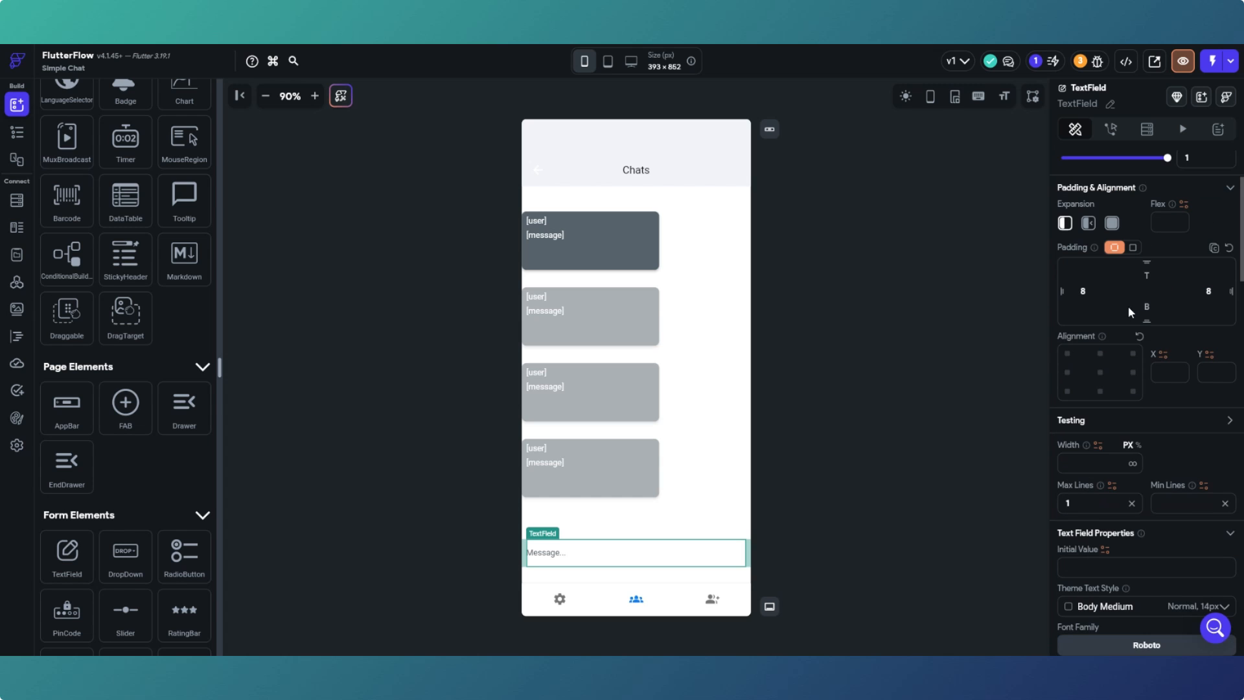
{"action": "scroll", "coordinate": [1129, 308], "scroll_direction": "down", "scroll_amount": 1}
{"action": "left_click_drag", "start_coordinate": [1082, 438], "coordinate": [1055, 440]}
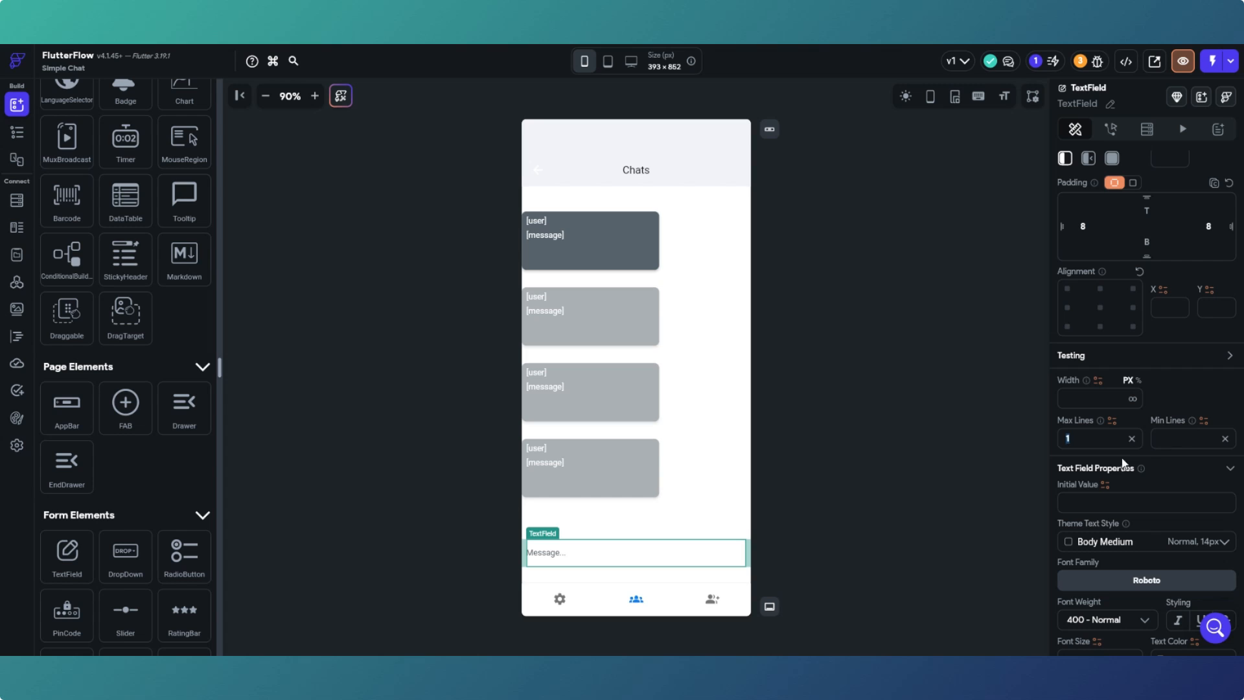
{"action": "key", "text": "BackSpace"}
{"action": "left_click", "coordinate": [834, 526]}
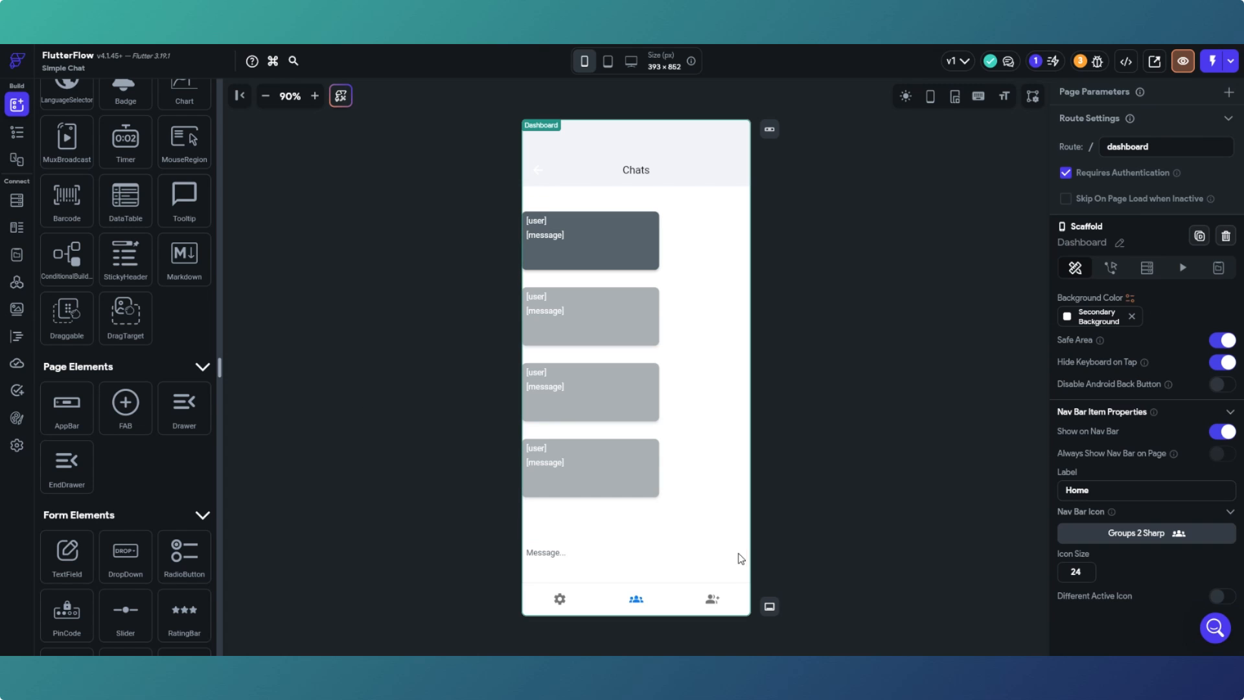
{"action": "left_click", "coordinate": [704, 552]}
{"action": "left_click", "coordinate": [849, 549]}
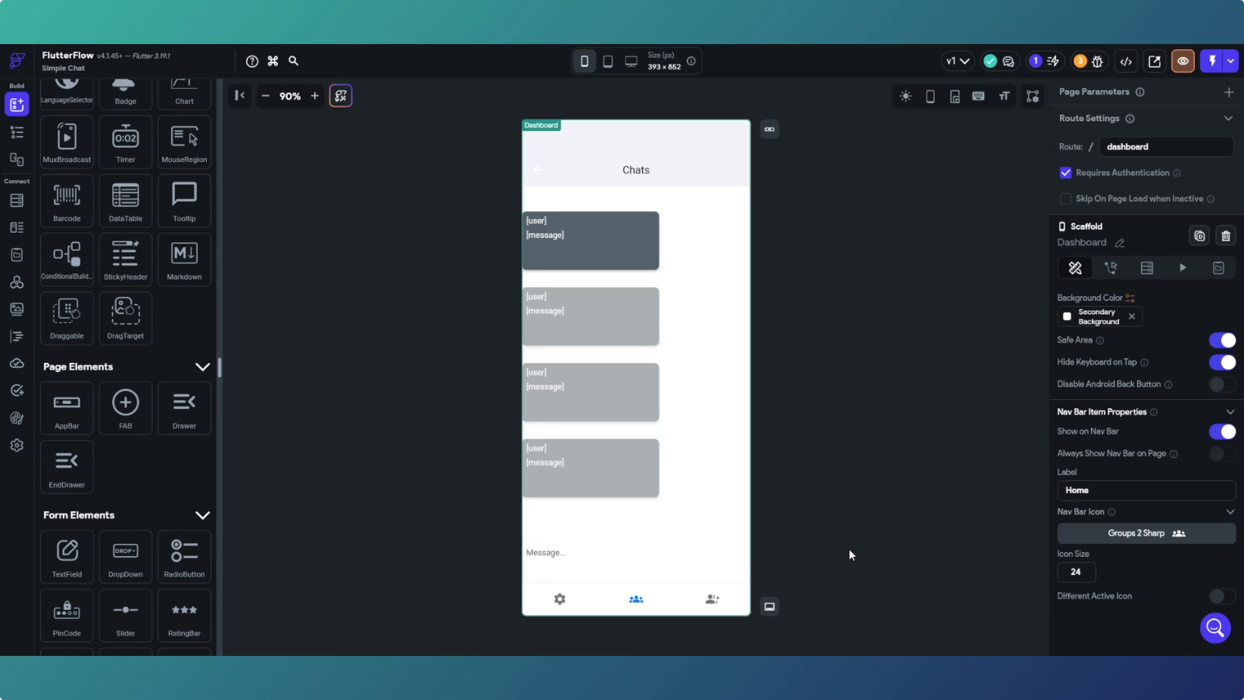
Change the message text field's input border type to Outline.
{"action": "left_click", "coordinate": [705, 557]}
{"action": "scroll", "coordinate": [1093, 374], "scroll_direction": "down", "scroll_amount": 10}
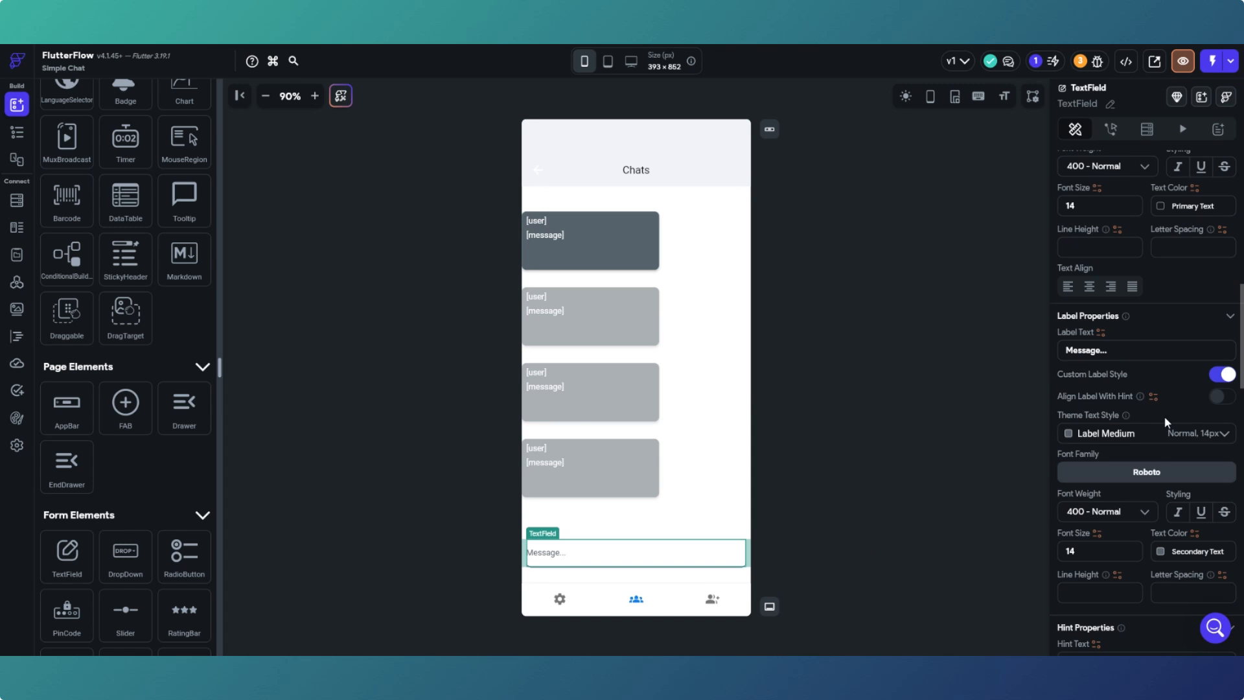
{"action": "scroll", "coordinate": [1159, 446], "scroll_direction": "down", "scroll_amount": 2}
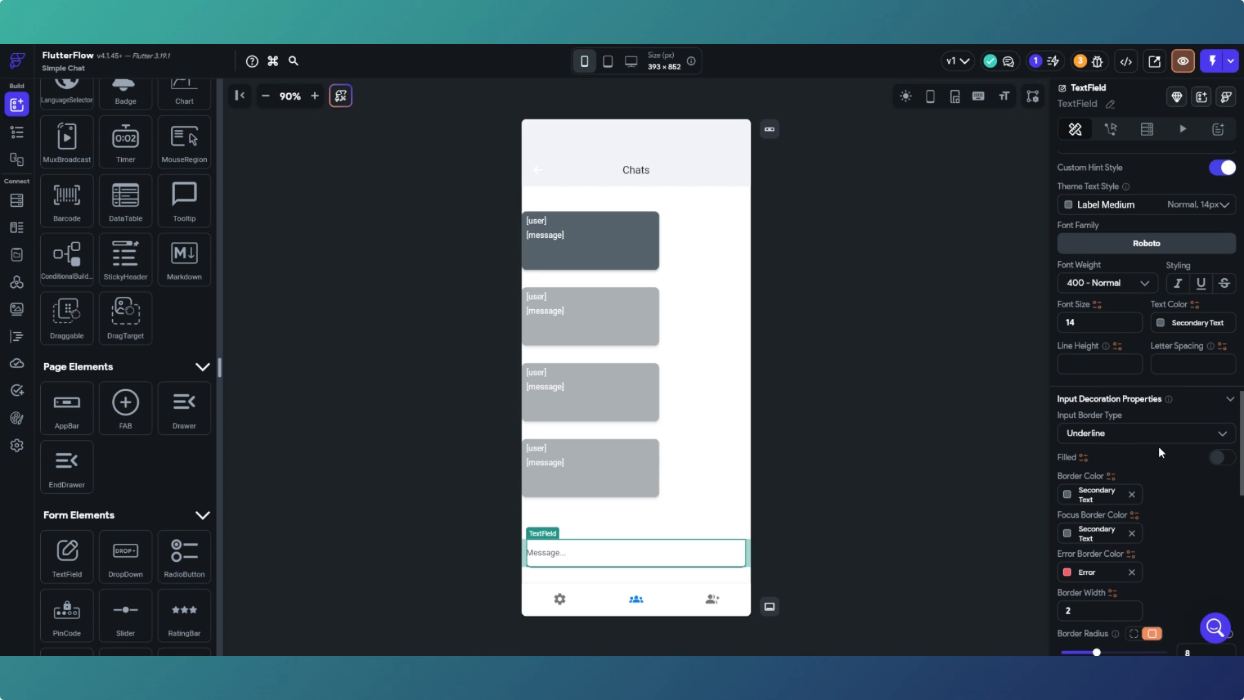
{"action": "left_click", "coordinate": [1142, 439]}
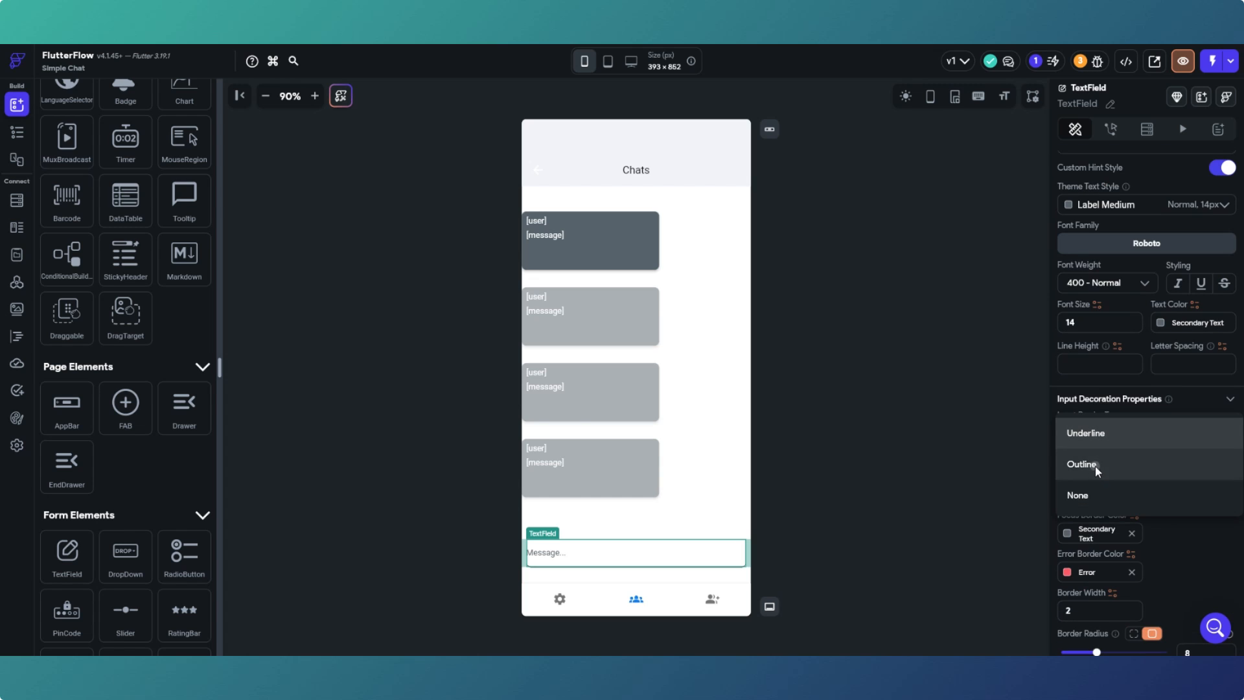
{"action": "left_click", "coordinate": [1095, 466]}
{"action": "left_click", "coordinate": [902, 510]}
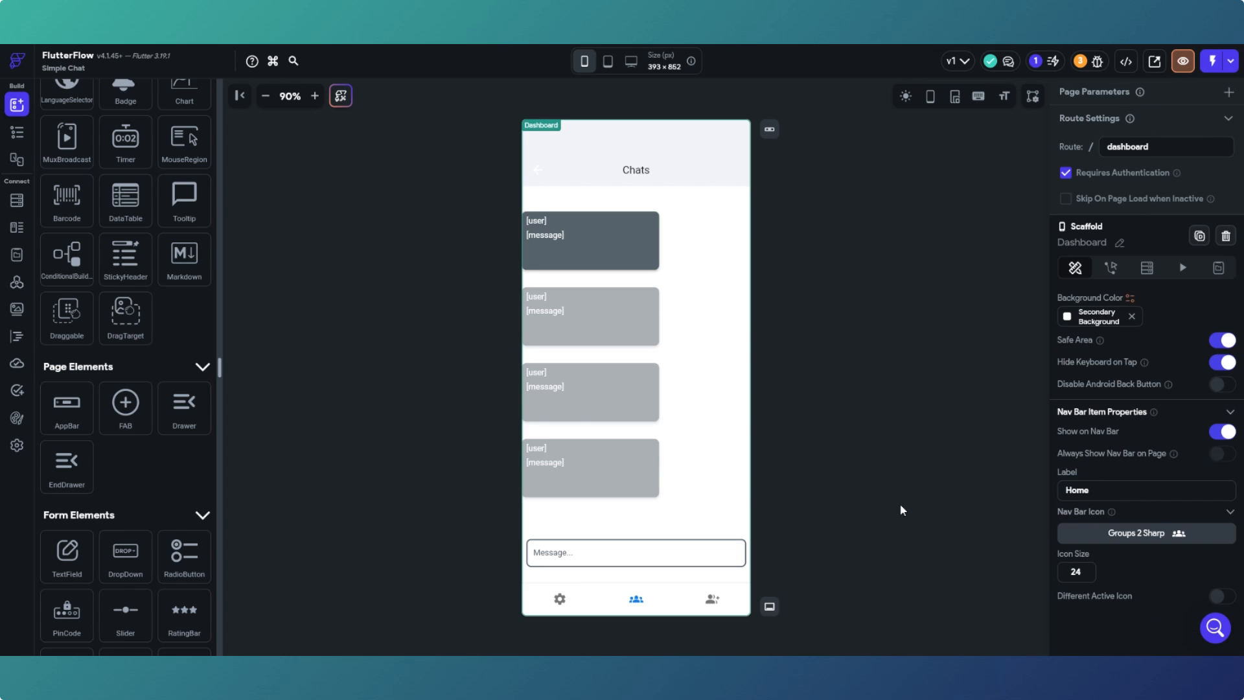
Set the outlined message text field's border color to the Accent4 theme color.
{"action": "left_click", "coordinate": [731, 552]}
{"action": "scroll", "coordinate": [1108, 510], "scroll_direction": "down", "scroll_amount": 10}
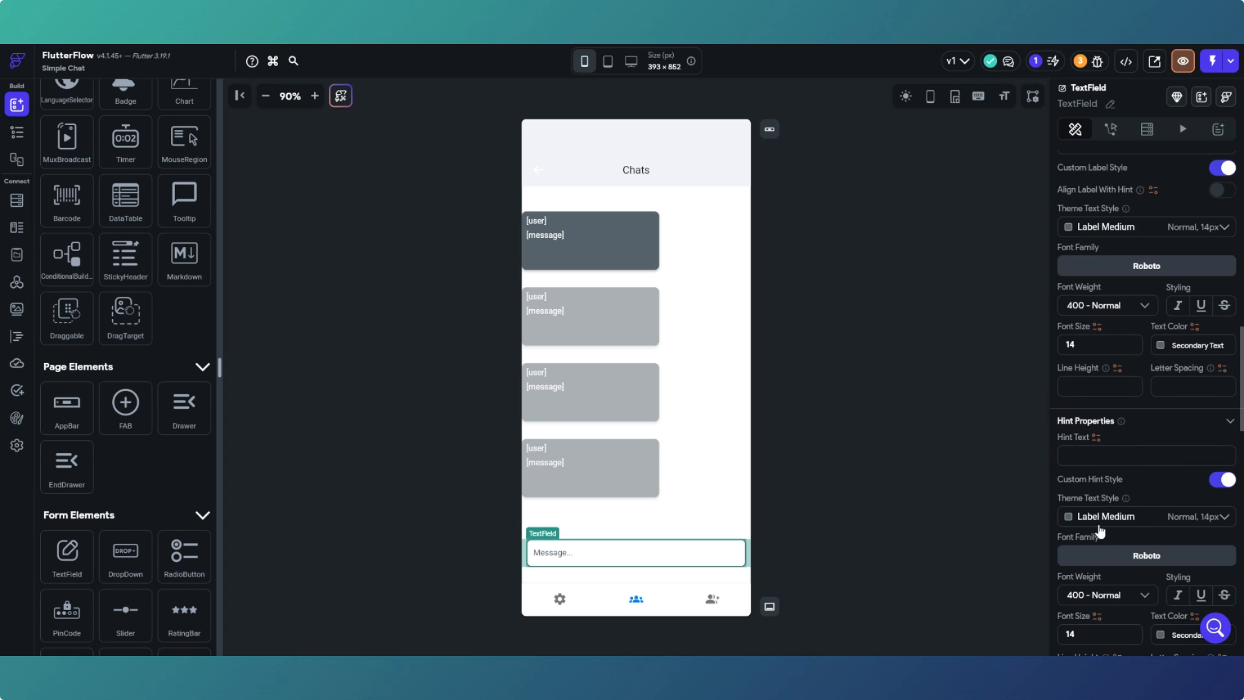
{"action": "scroll", "coordinate": [1102, 519], "scroll_direction": "down", "scroll_amount": 5}
{"action": "left_click", "coordinate": [1069, 484]}
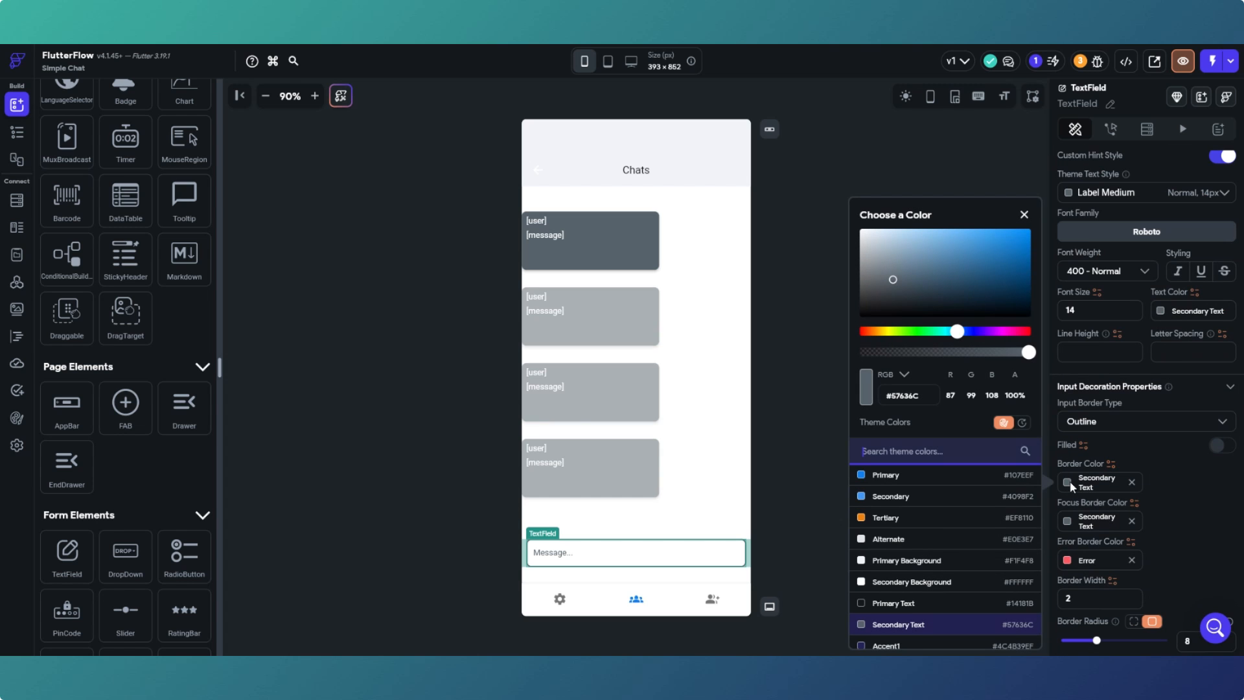
{"action": "scroll", "coordinate": [956, 556], "scroll_direction": "down", "scroll_amount": 3}
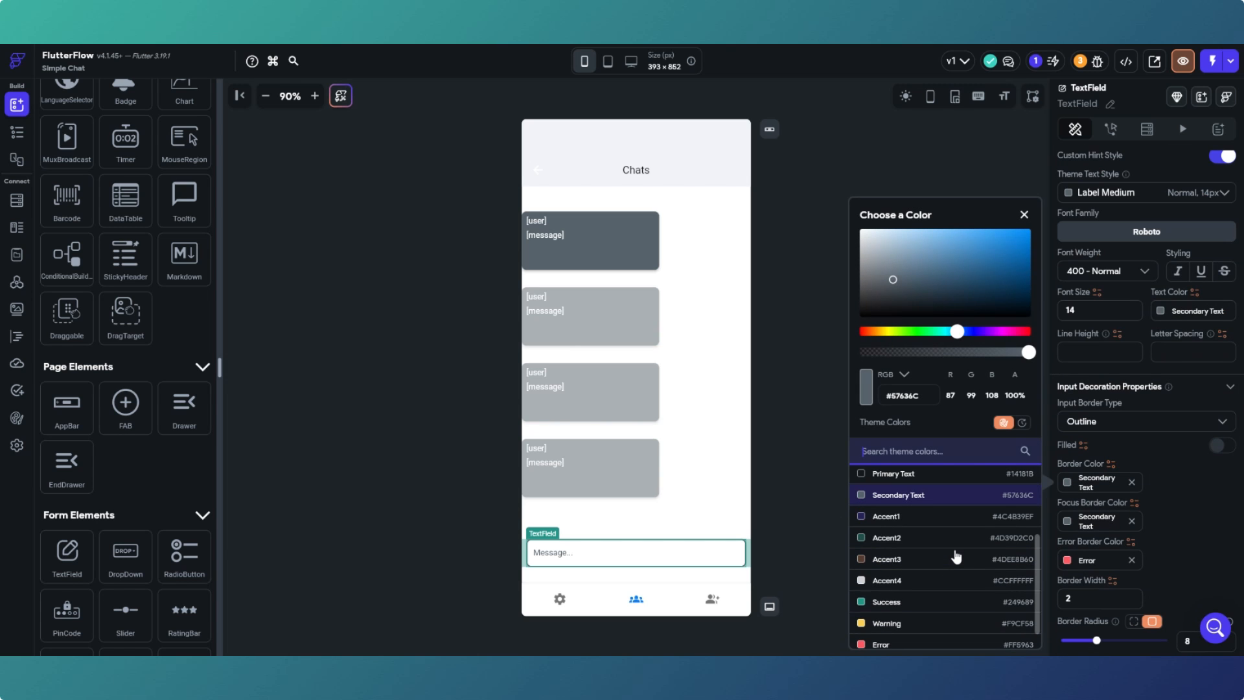
{"action": "left_click", "coordinate": [914, 582]}
{"action": "left_click", "coordinate": [807, 563]}
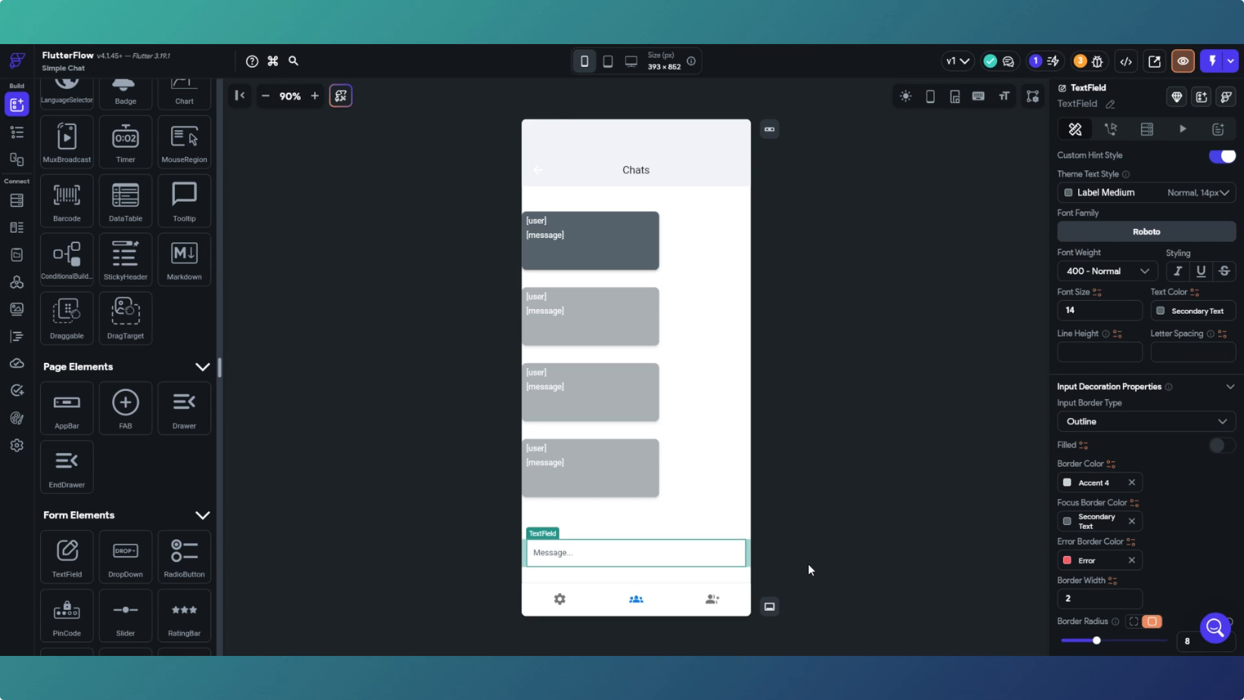
{"action": "left_click", "coordinate": [808, 563]}
Change the outlined message text field's border color to the Secondary Text theme color.
{"action": "left_click", "coordinate": [737, 556]}
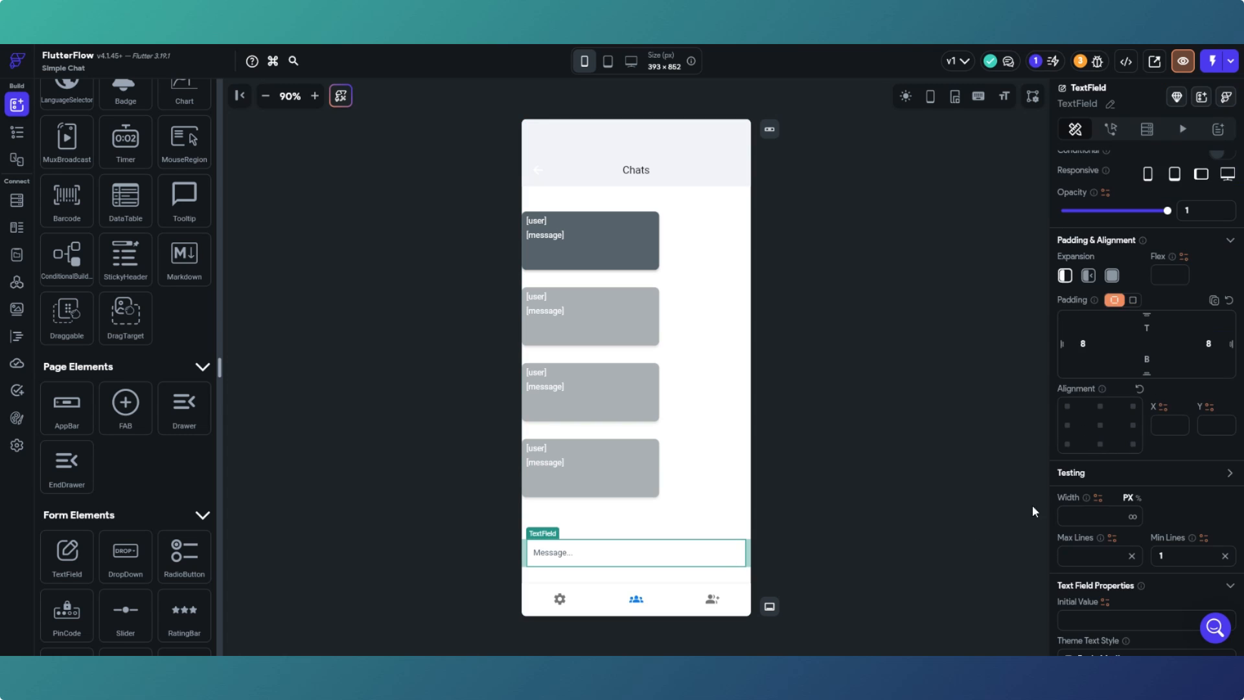
{"action": "scroll", "coordinate": [1092, 499], "scroll_direction": "down", "scroll_amount": 10}
{"action": "scroll", "coordinate": [1091, 499], "scroll_direction": "down", "scroll_amount": 3}
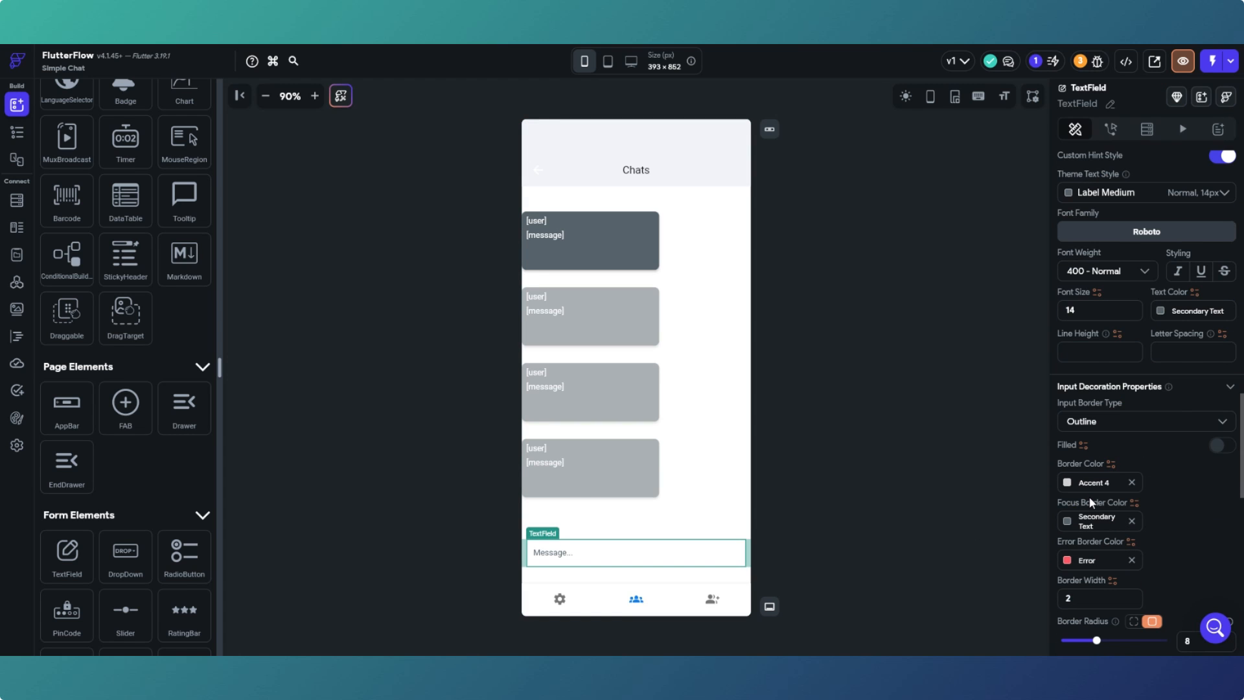
{"action": "left_click", "coordinate": [1068, 483]}
{"action": "scroll", "coordinate": [938, 538], "scroll_direction": "down", "scroll_amount": 3}
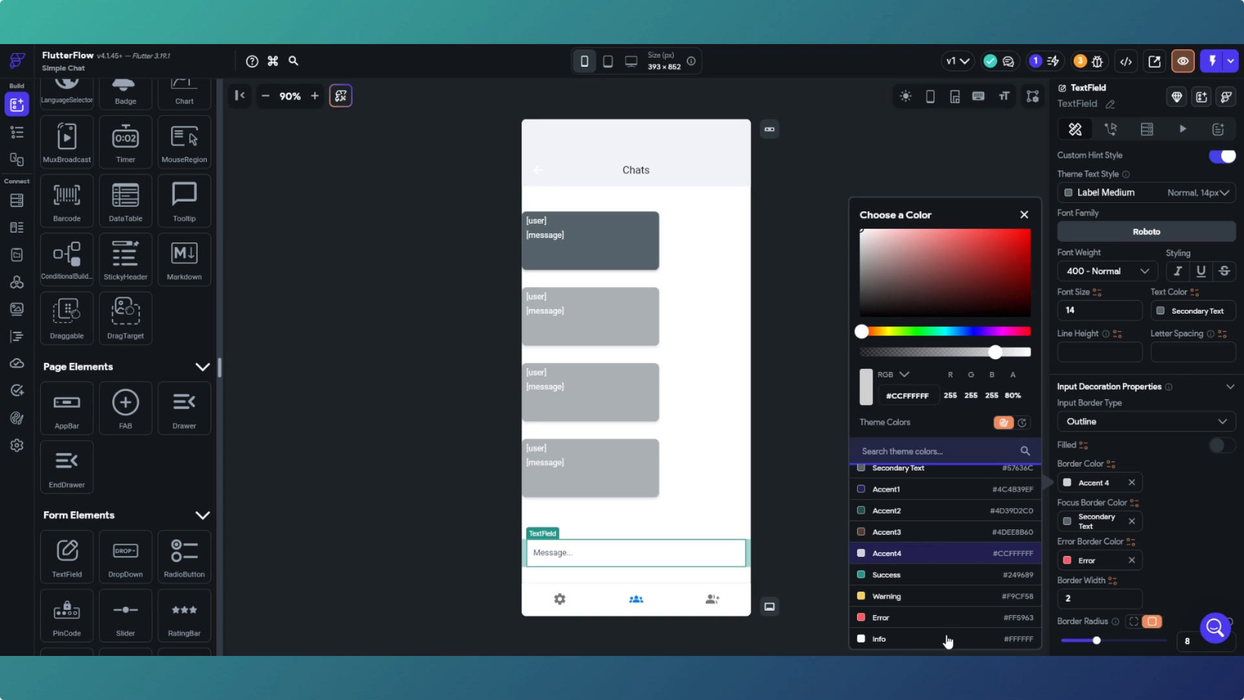
{"action": "scroll", "coordinate": [953, 609], "scroll_direction": "up", "scroll_amount": 2}
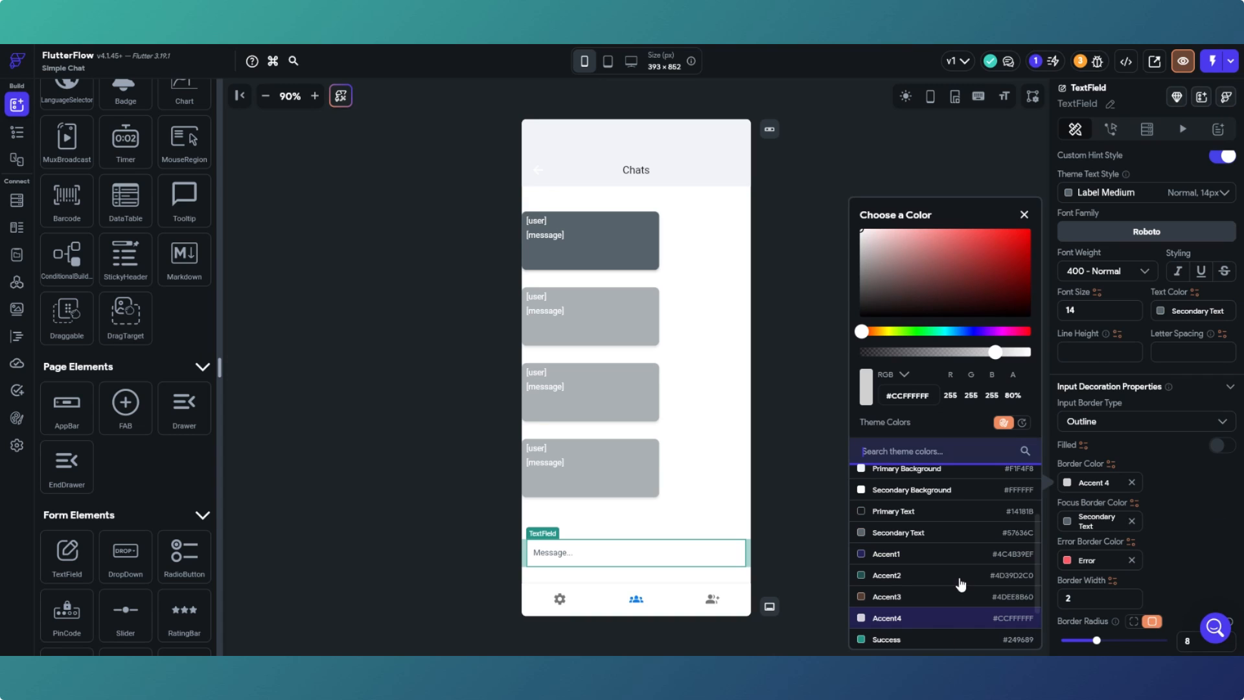
{"action": "left_click", "coordinate": [956, 533]}
{"action": "left_click", "coordinate": [803, 527]}
{"action": "left_click", "coordinate": [803, 527]}
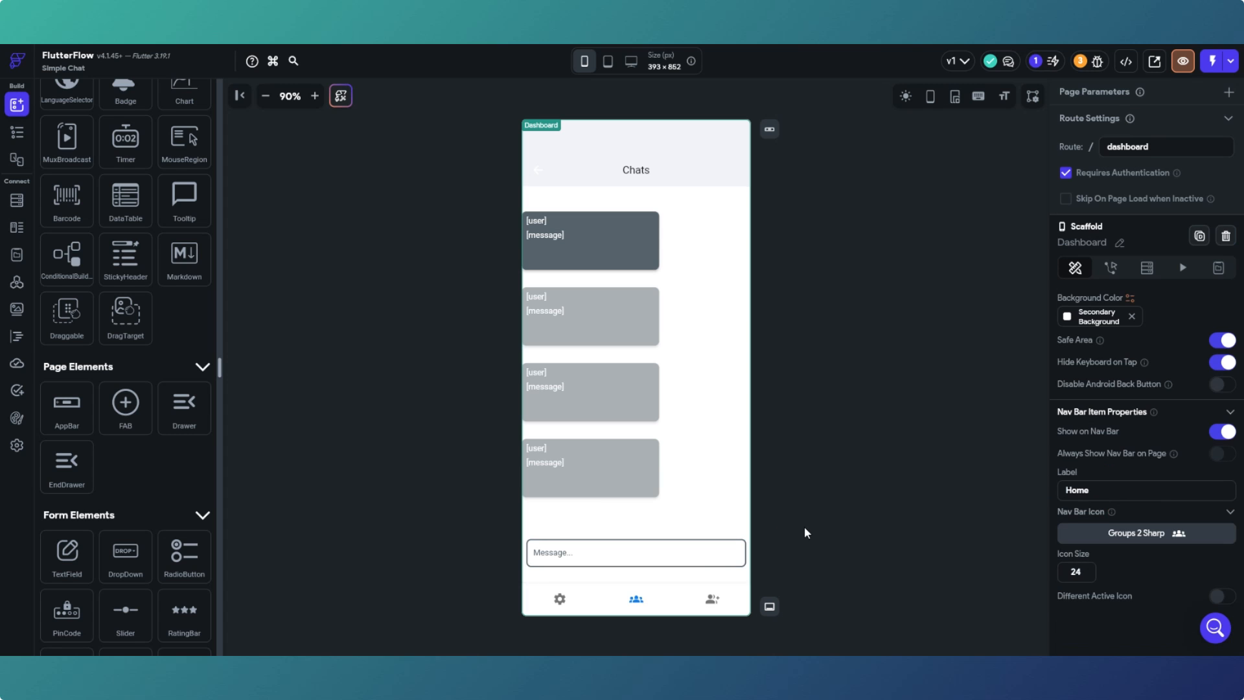
Add a Row below the message text field and give it a bottom padding of 20.
{"action": "scroll", "coordinate": [167, 158], "scroll_direction": "up", "scroll_amount": 5}
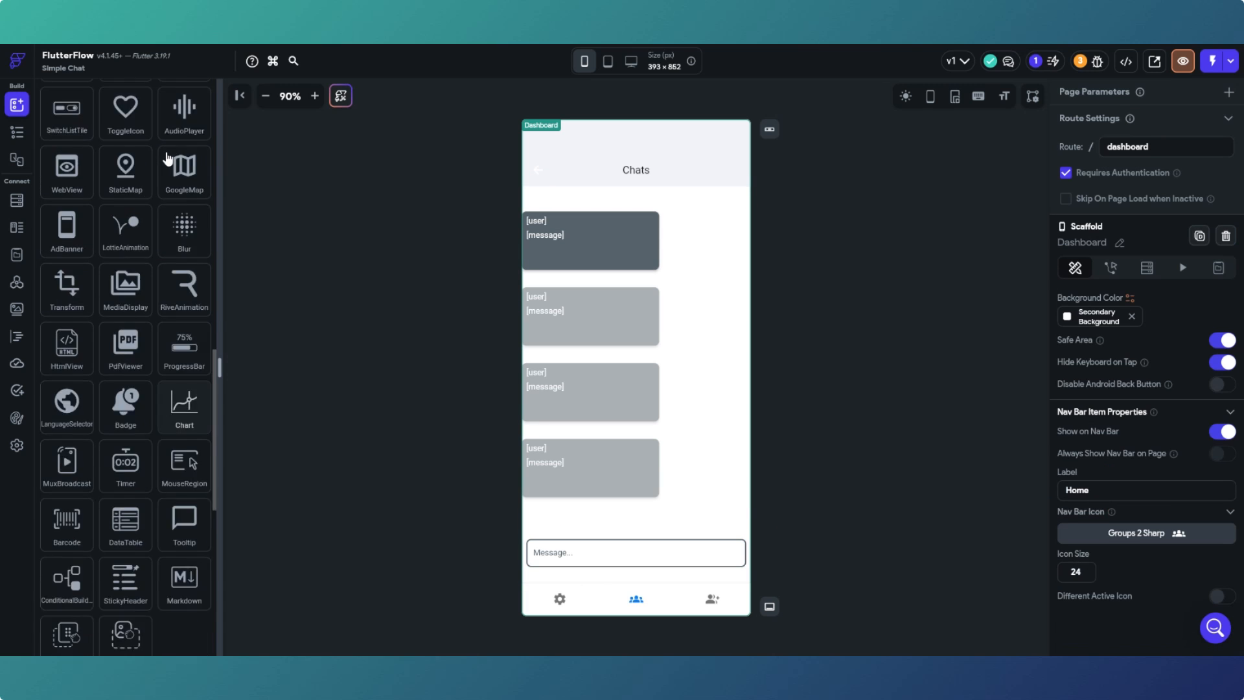
{"action": "scroll", "coordinate": [167, 158], "scroll_direction": "up", "scroll_amount": 5}
{"action": "left_click_drag", "start_coordinate": [184, 197], "coordinate": [650, 577]}
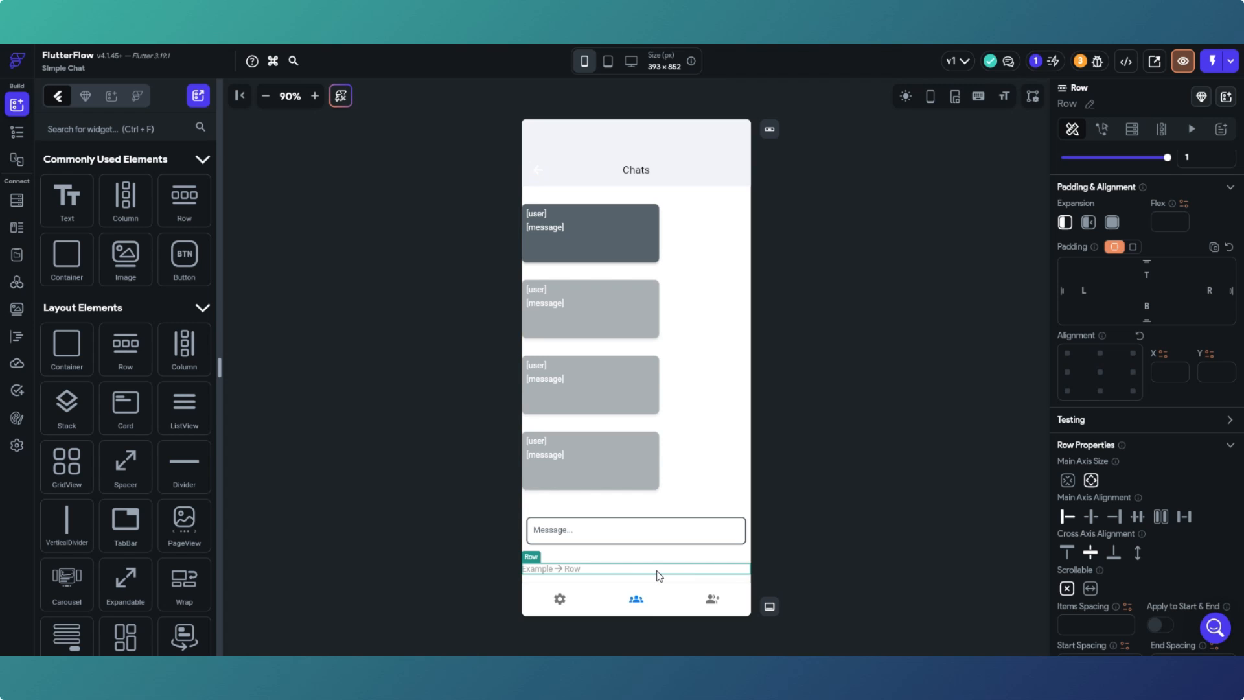
{"action": "left_click", "coordinate": [1149, 306]}
{"action": "type", "text": "20"}
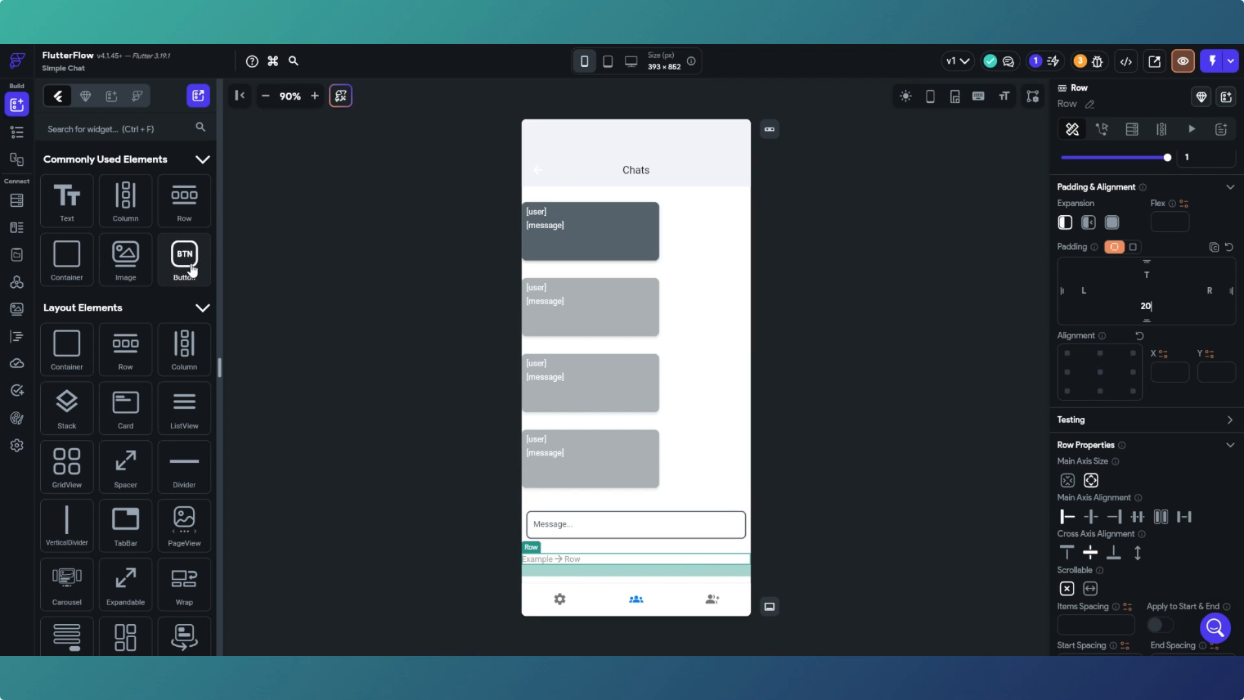
Move the message text field into the new row and add an Icon widget after it.
{"action": "left_click_drag", "start_coordinate": [193, 271], "coordinate": [604, 562]}
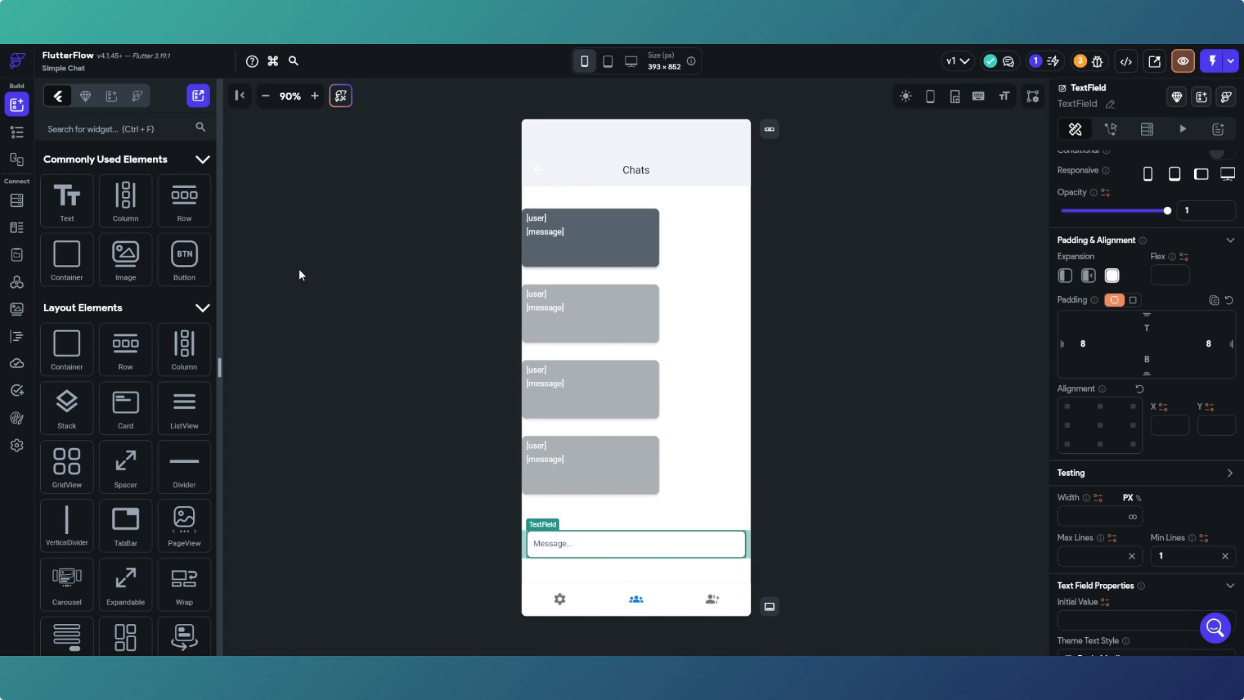
{"action": "scroll", "coordinate": [162, 509], "scroll_direction": "down", "scroll_amount": 5}
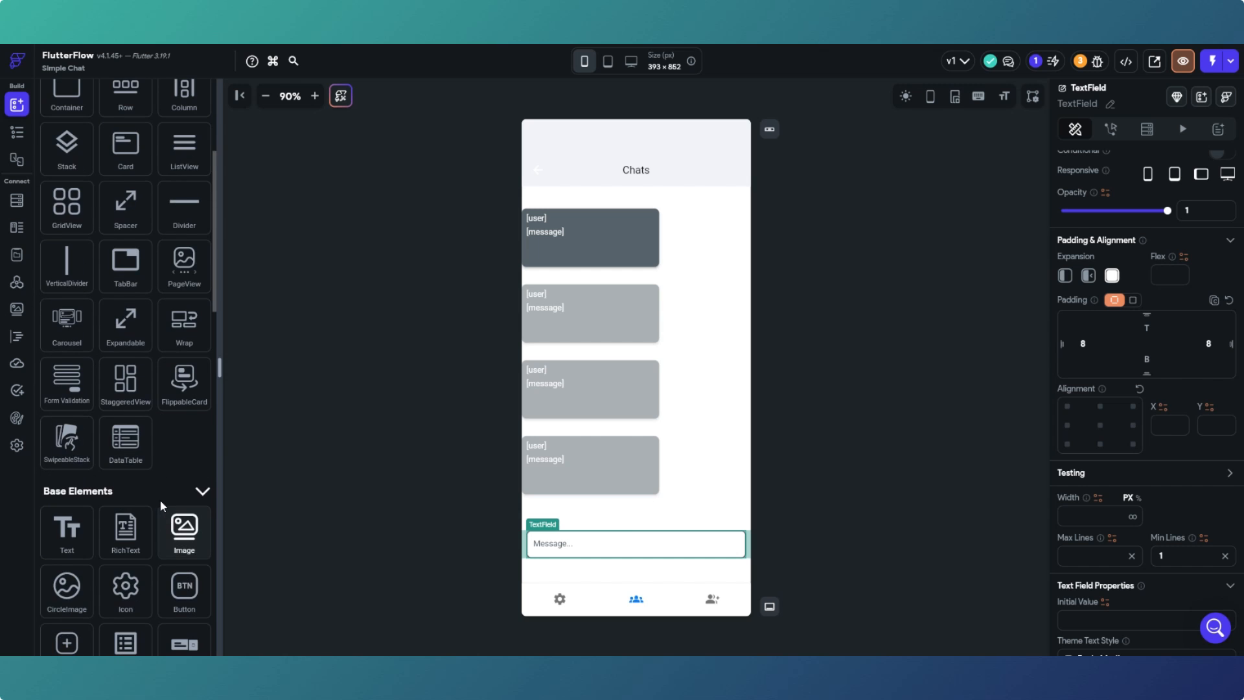
{"action": "scroll", "coordinate": [160, 506], "scroll_direction": "down", "scroll_amount": 2}
{"action": "left_click_drag", "start_coordinate": [125, 457], "coordinate": [750, 551]}
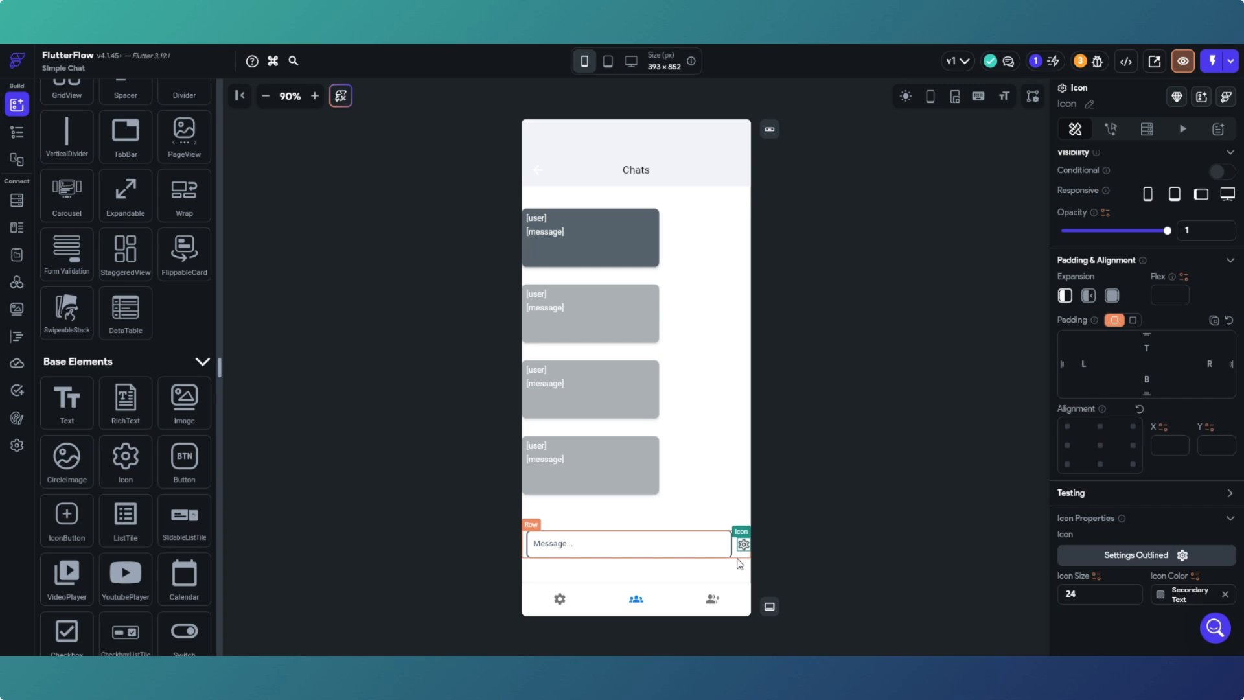
Set both the left and right padding of the row holding the text field and icon to 10.
{"action": "left_click", "coordinate": [739, 557]}
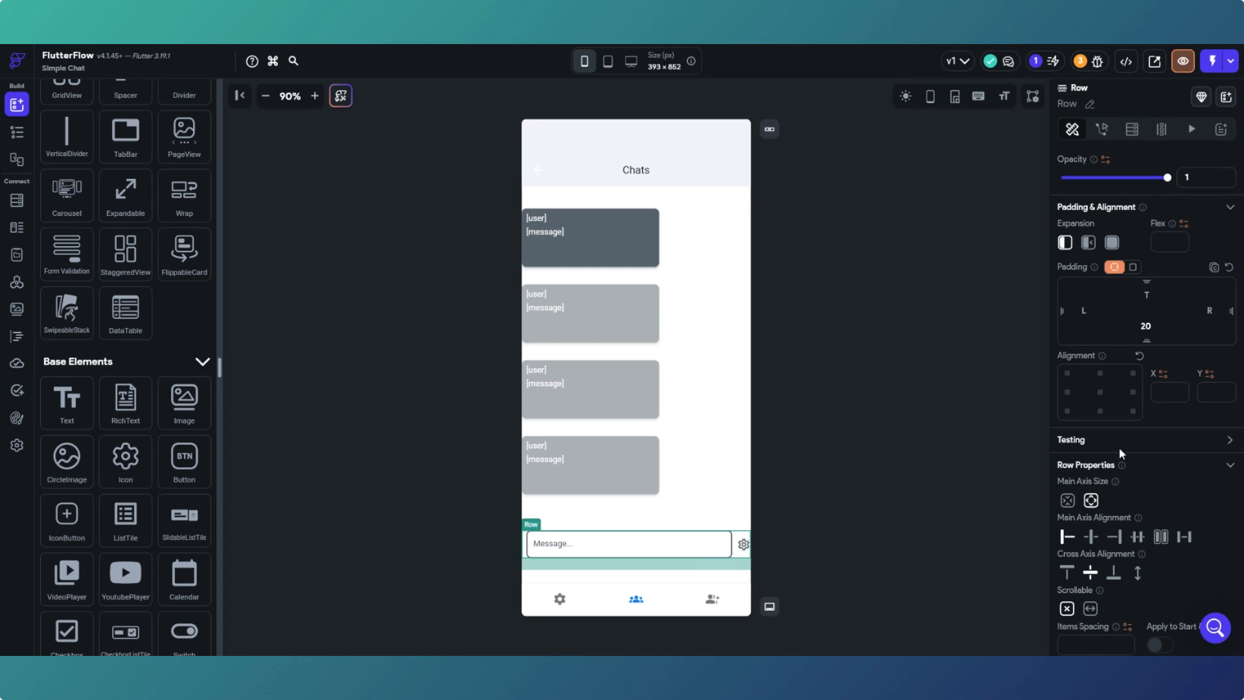
{"action": "left_click", "coordinate": [1213, 306]}
{"action": "type", "text": "10"}
{"action": "left_click", "coordinate": [1084, 309]}
{"action": "type", "text": "10"}
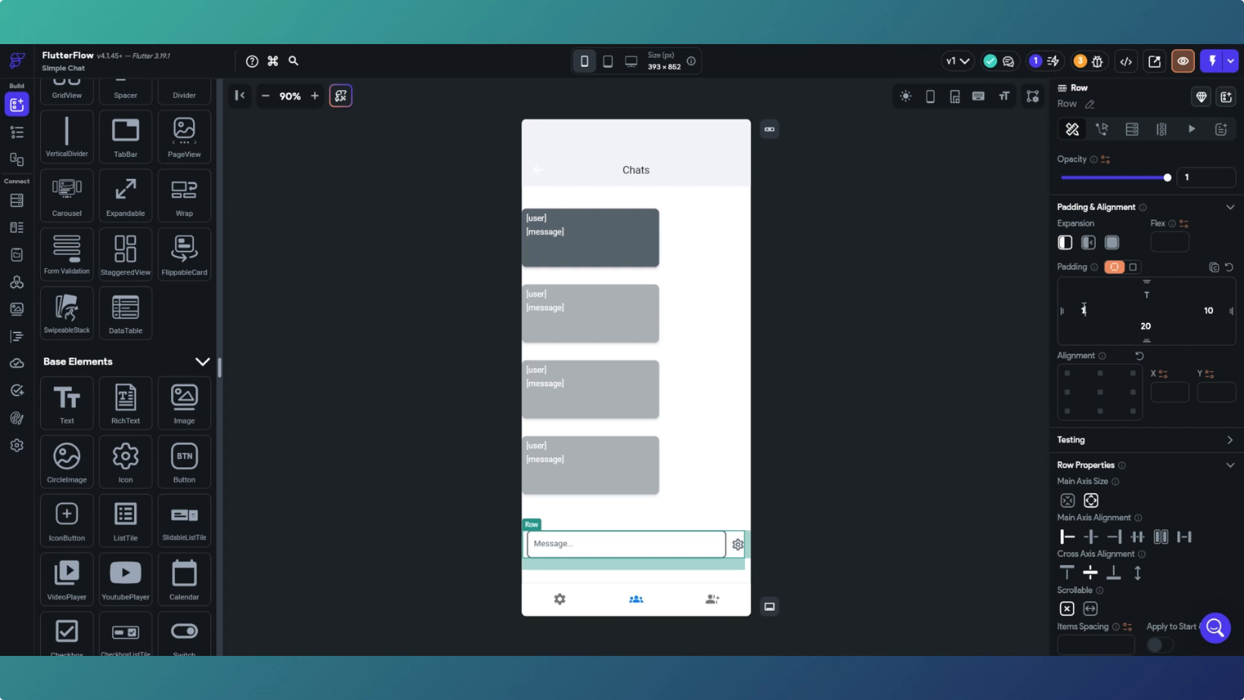
Search the icon library for "send" and change the icon beside the message text field to Send Rounded.
{"action": "left_click", "coordinate": [739, 546]}
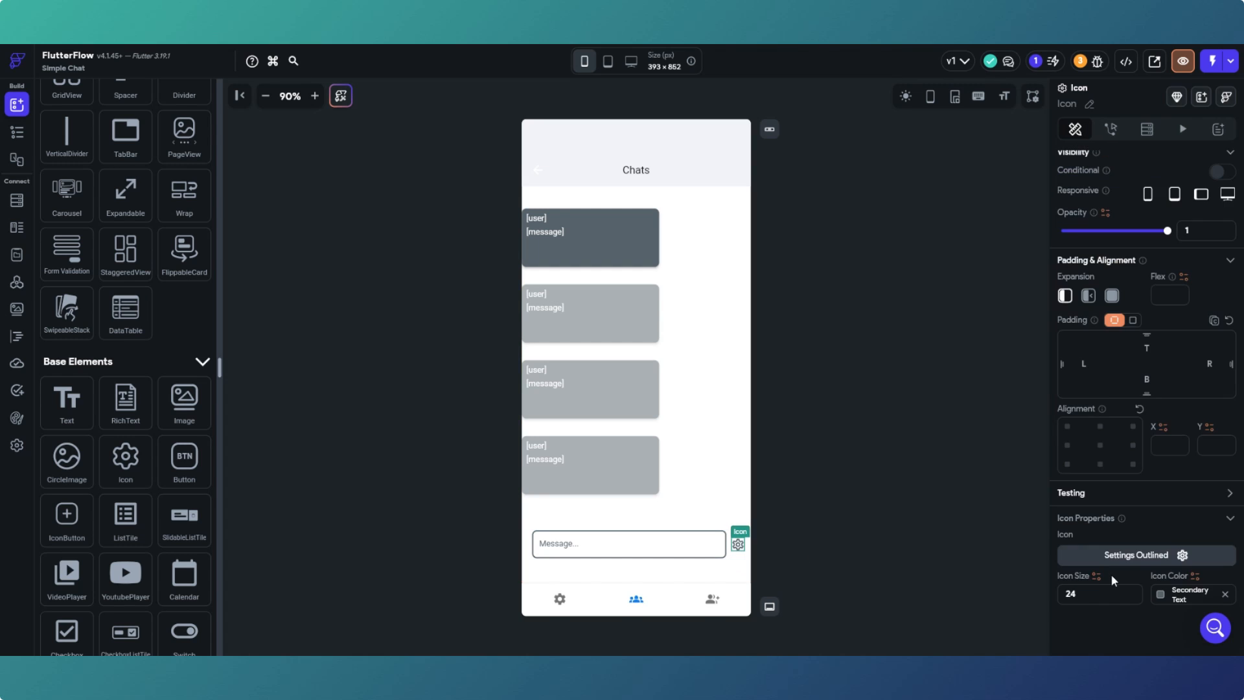
{"action": "left_click", "coordinate": [1128, 559]}
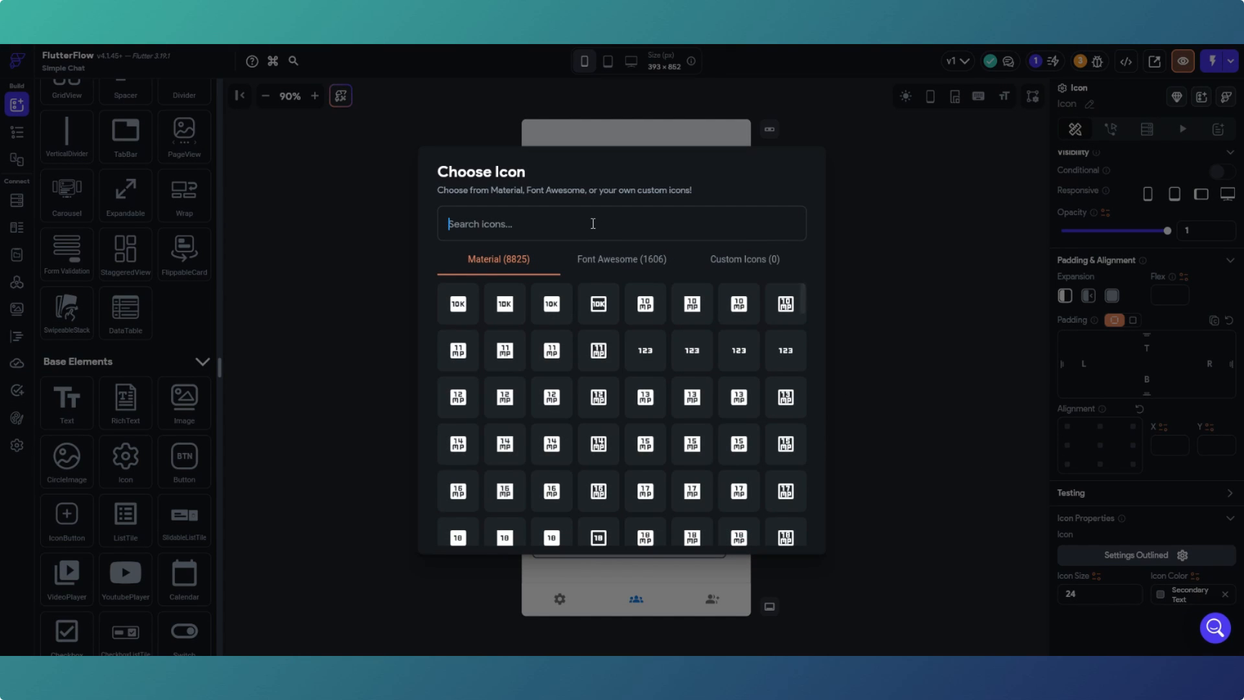
{"action": "type", "text": "send"}
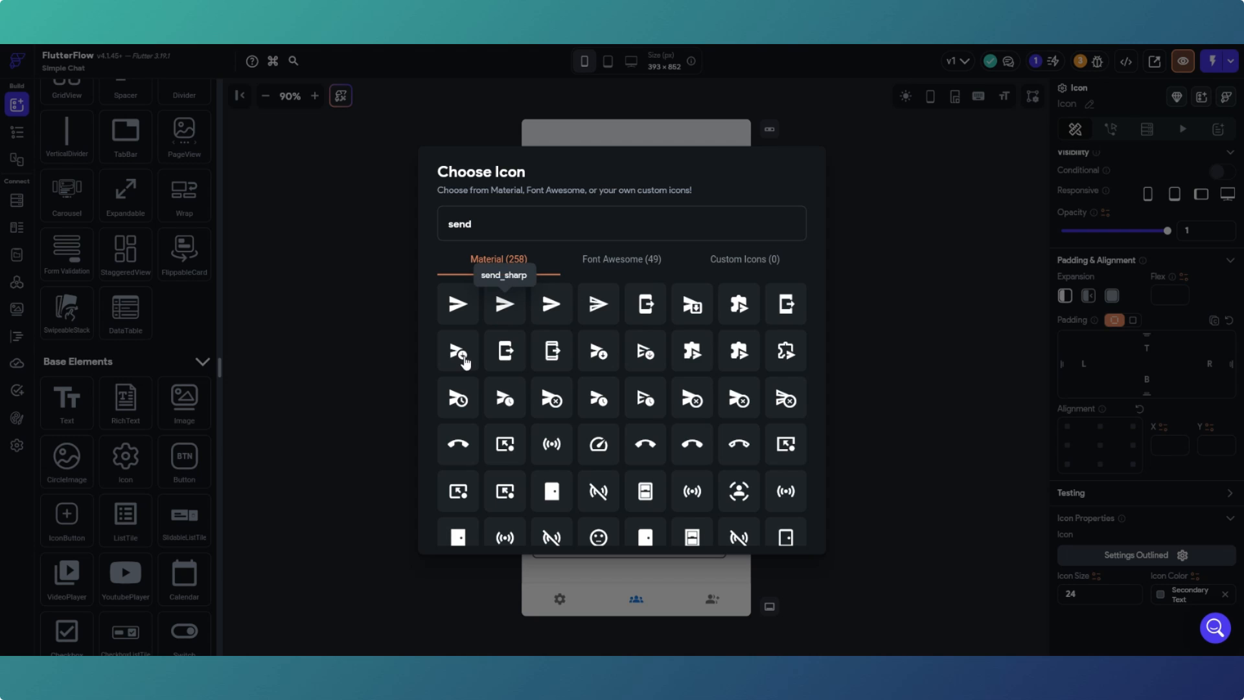
{"action": "left_click", "coordinate": [612, 262]}
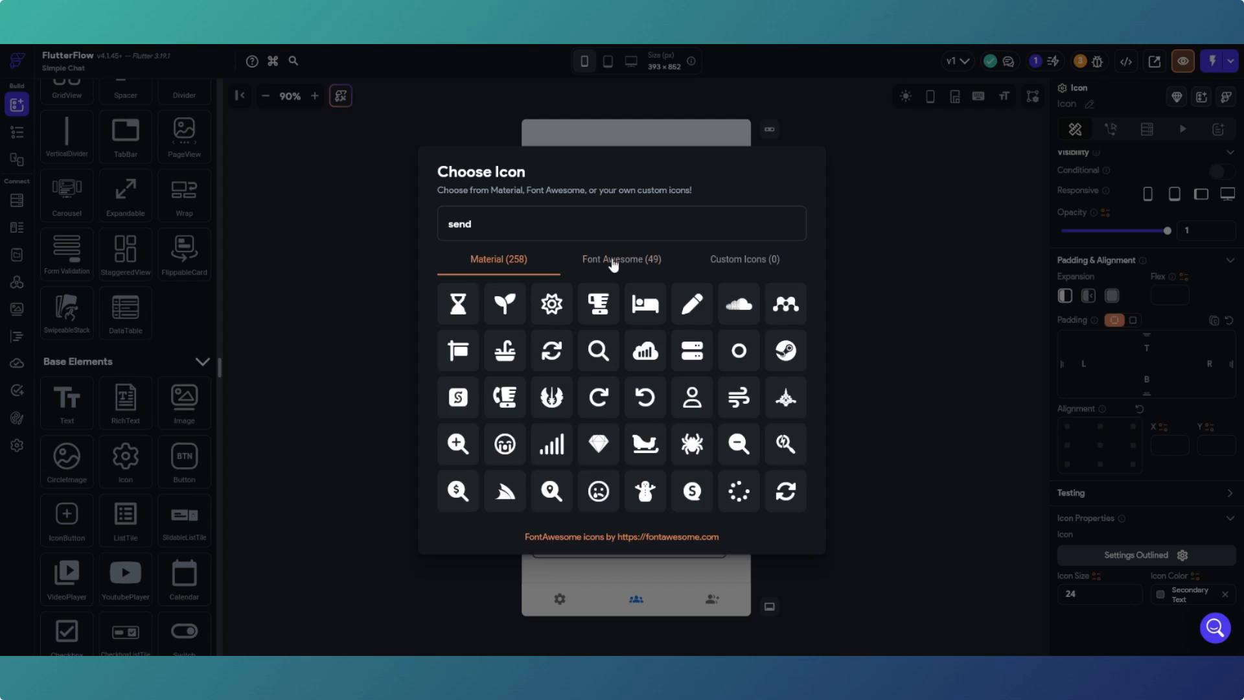
{"action": "left_click", "coordinate": [476, 261]}
{"action": "left_click", "coordinate": [552, 305]}
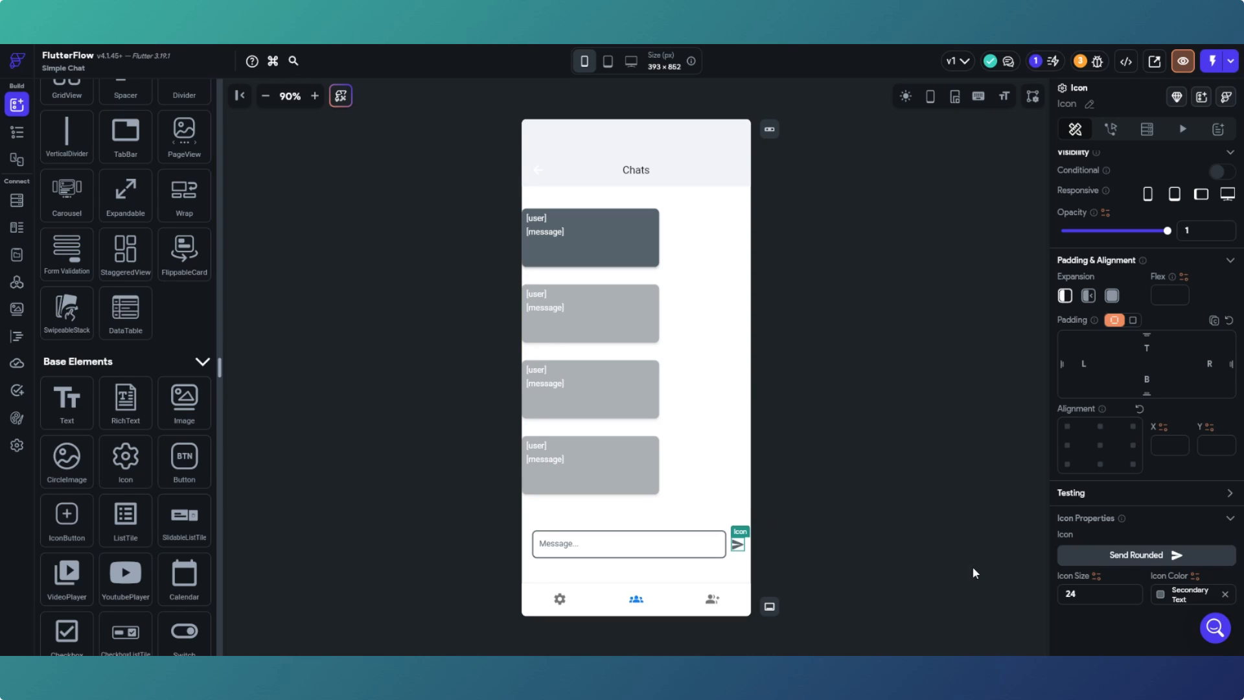
{"action": "left_click", "coordinate": [894, 506]}
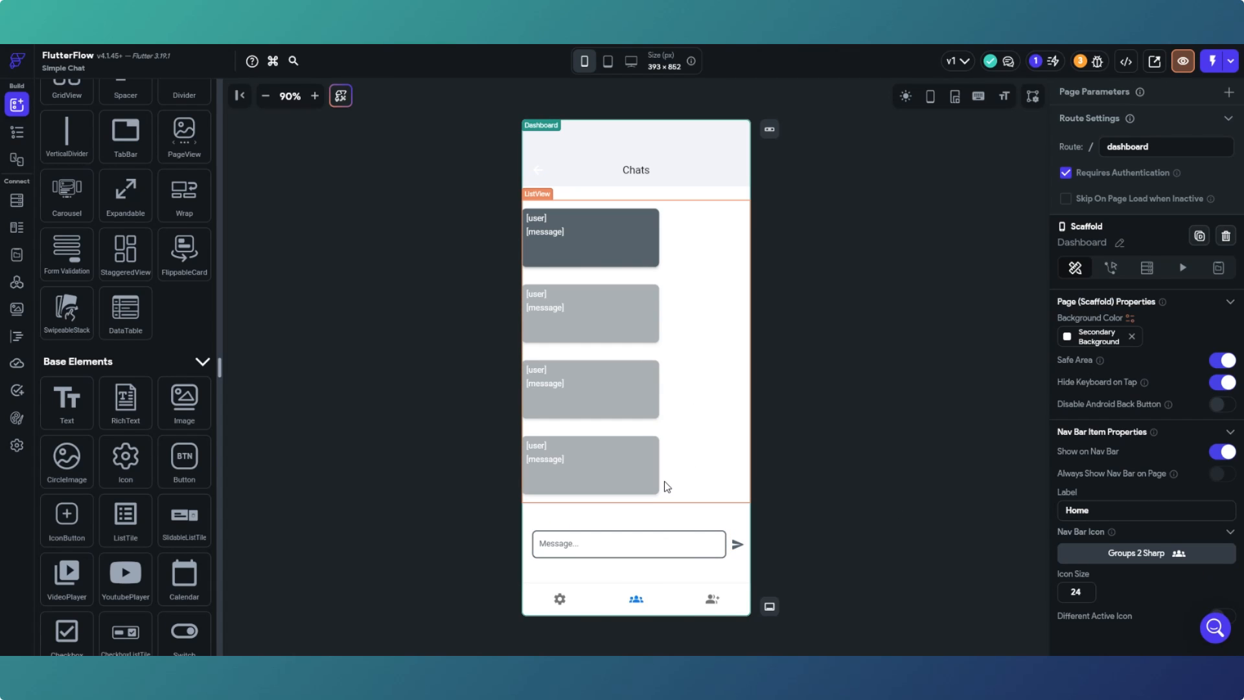
{"action": "left_click", "coordinate": [724, 430]}
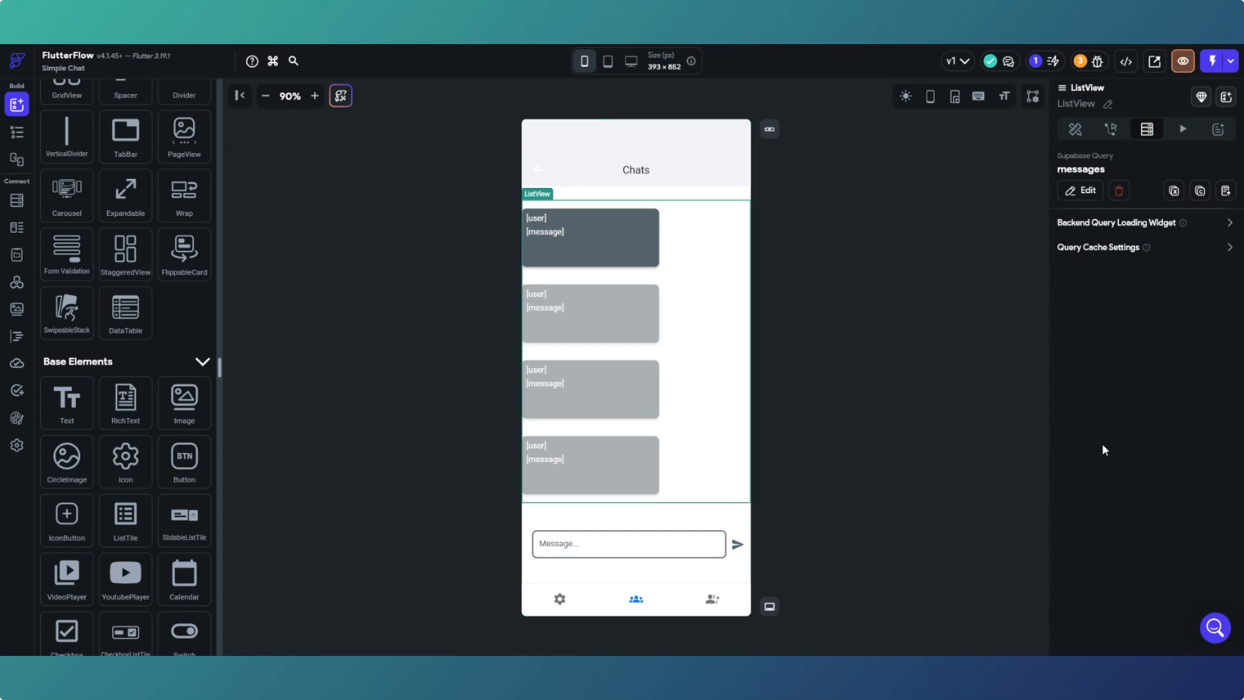
{"action": "left_click", "coordinate": [1073, 131]}
{"action": "scroll", "coordinate": [1156, 454], "scroll_direction": "down", "scroll_amount": 5}
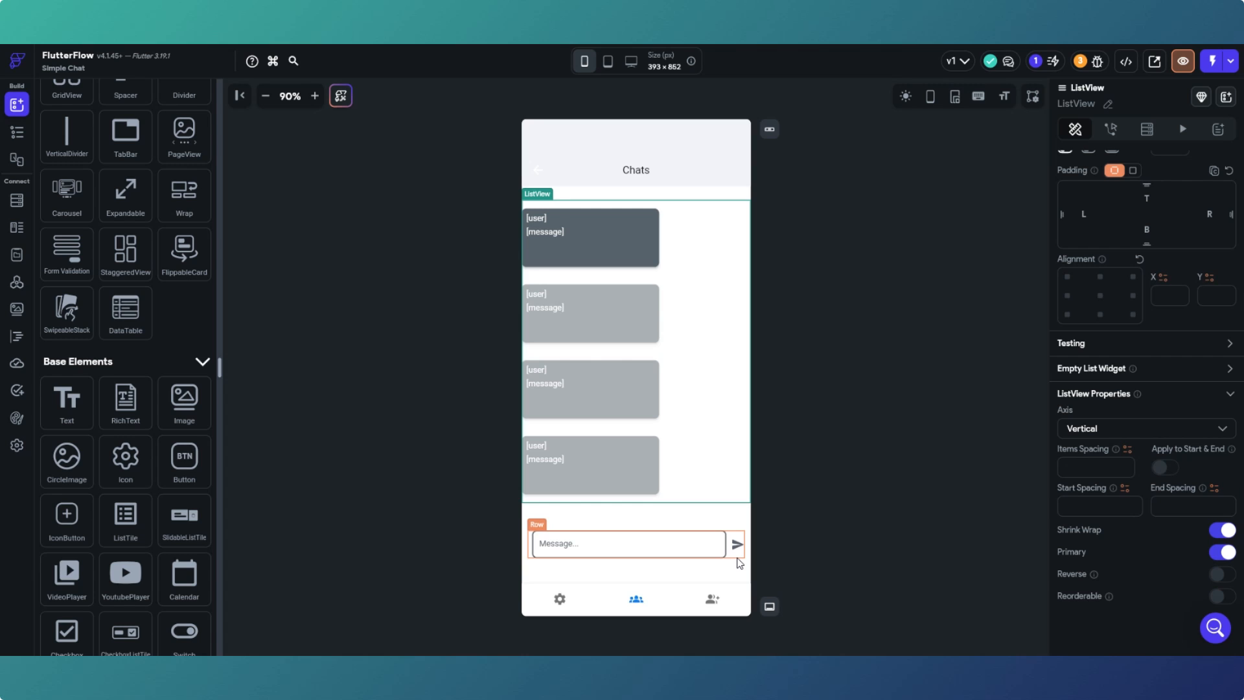
{"action": "left_click", "coordinate": [807, 554]}
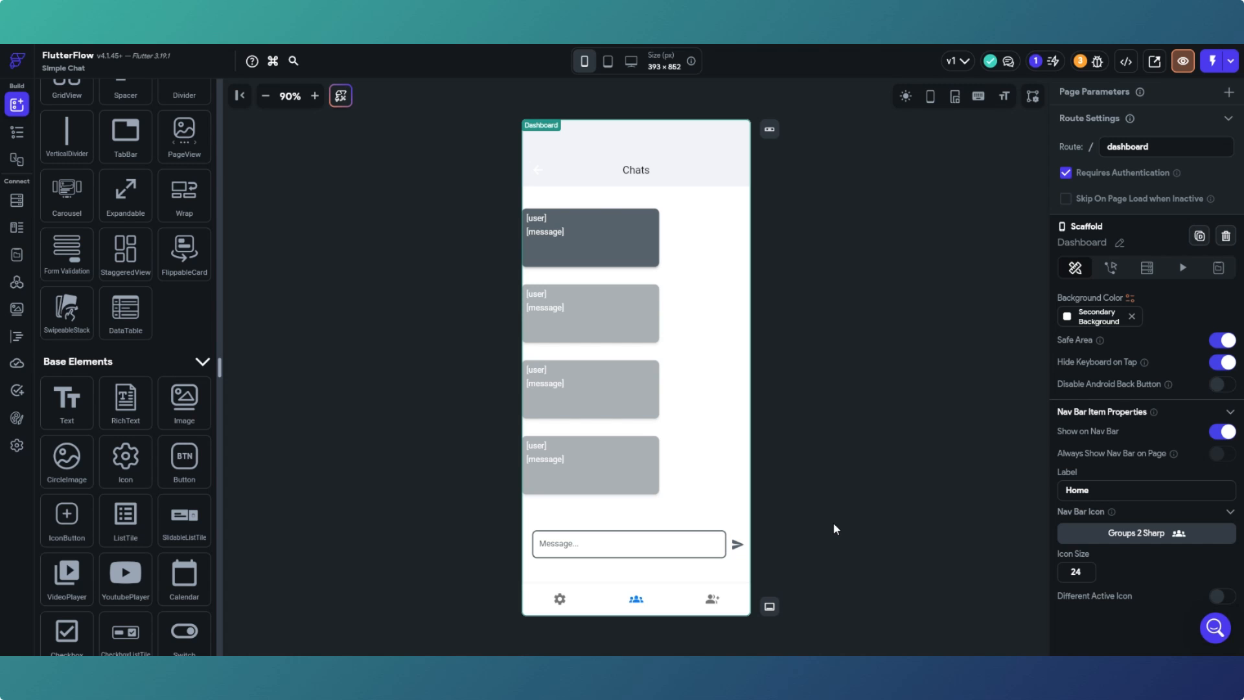
Open the groups page and select the ListView that holds the group row.
{"action": "left_click", "coordinate": [17, 131]}
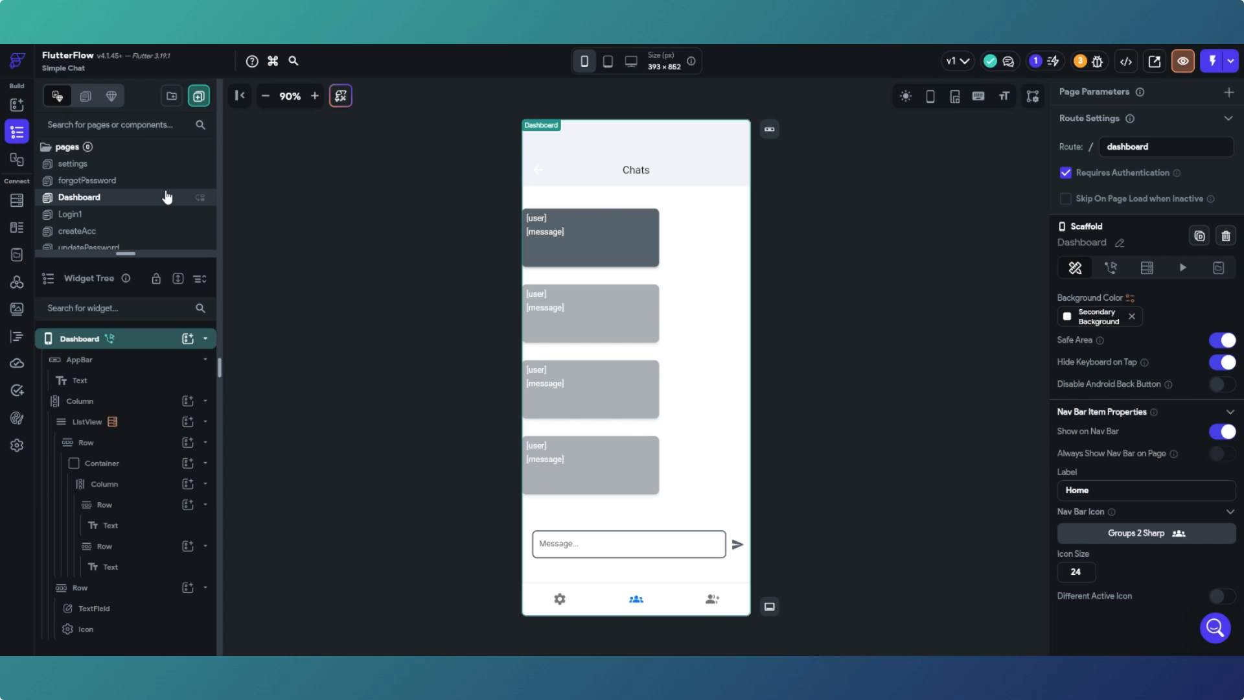
{"action": "scroll", "coordinate": [167, 197], "scroll_direction": "down", "scroll_amount": 3}
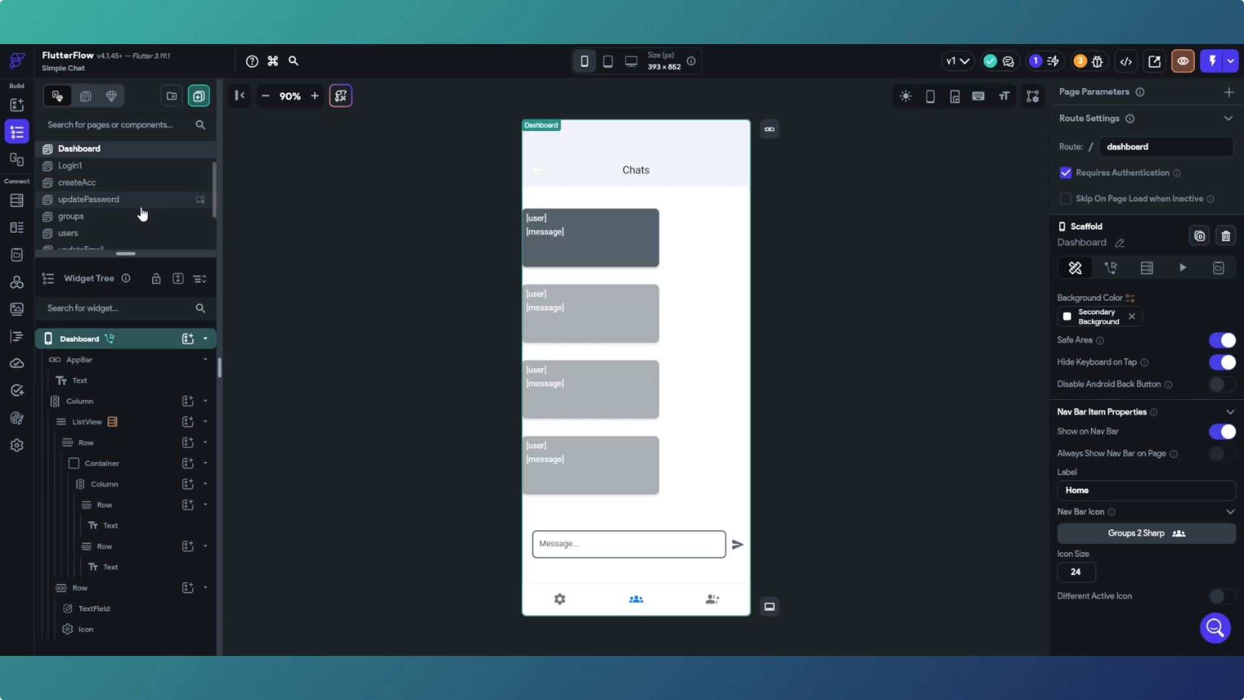
{"action": "left_click", "coordinate": [143, 215]}
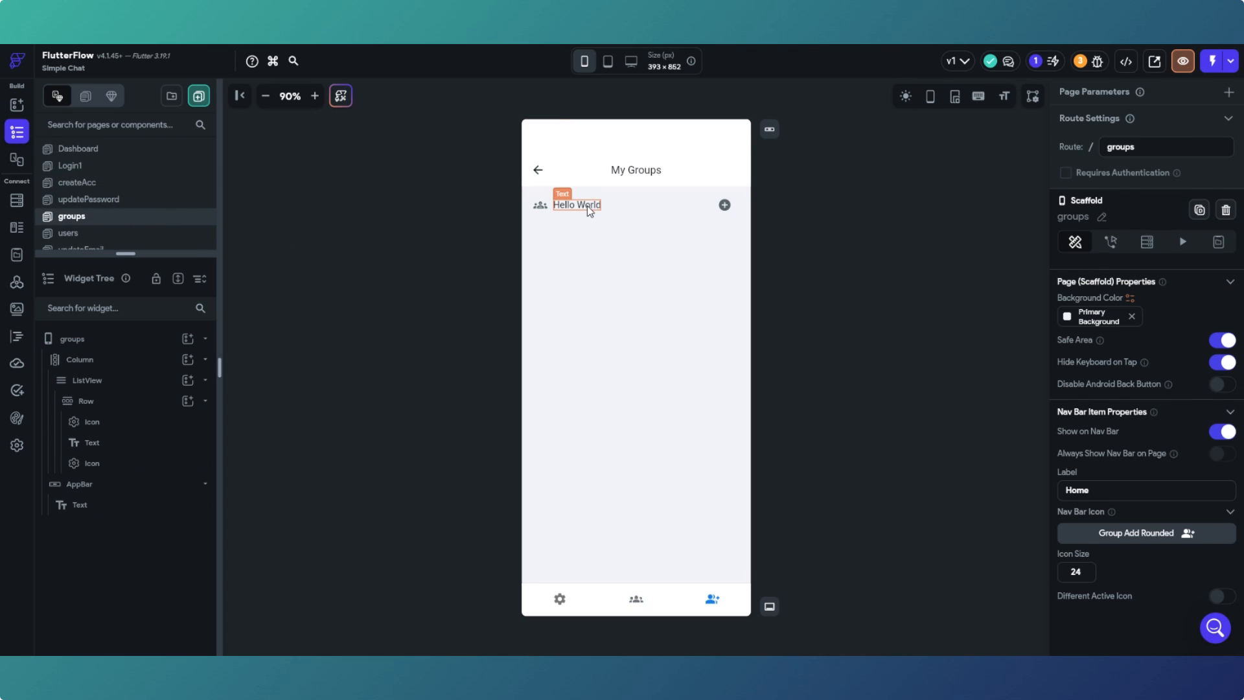
{"action": "left_click", "coordinate": [590, 208]}
{"action": "left_click", "coordinate": [643, 209]}
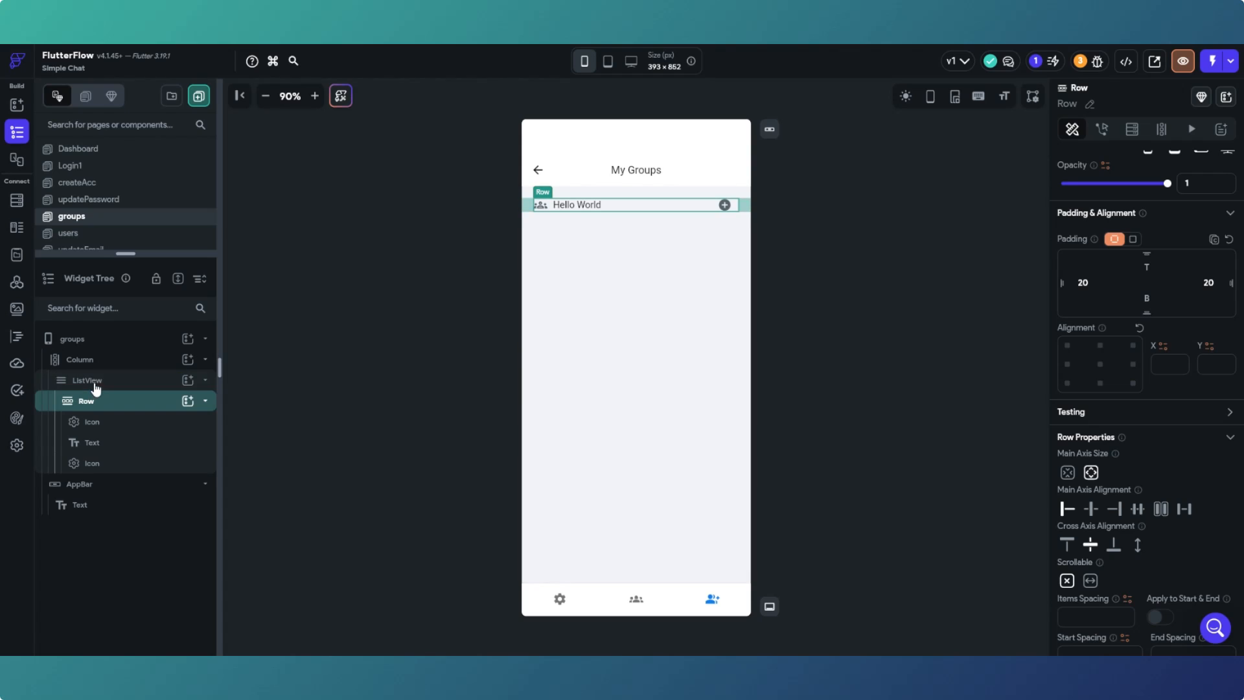
{"action": "left_click", "coordinate": [95, 388]}
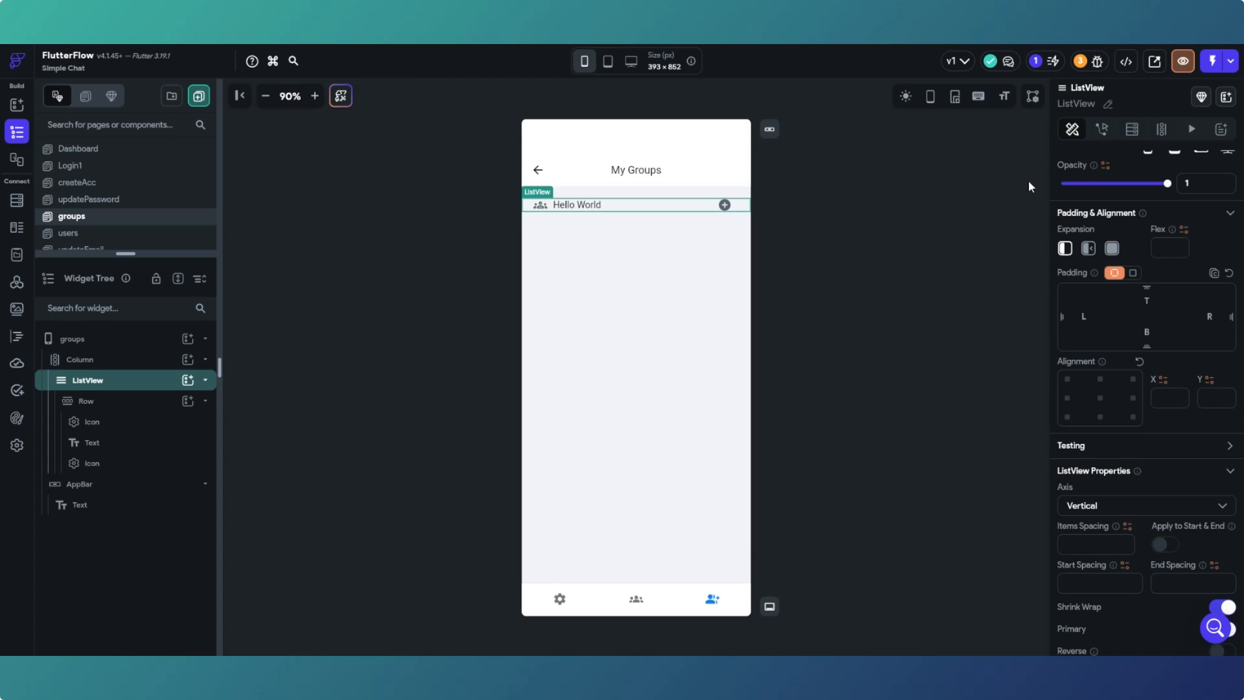
Add a Supabase backend query to the ListView that returns a list of rows from the groups table.
{"action": "left_click", "coordinate": [1129, 136]}
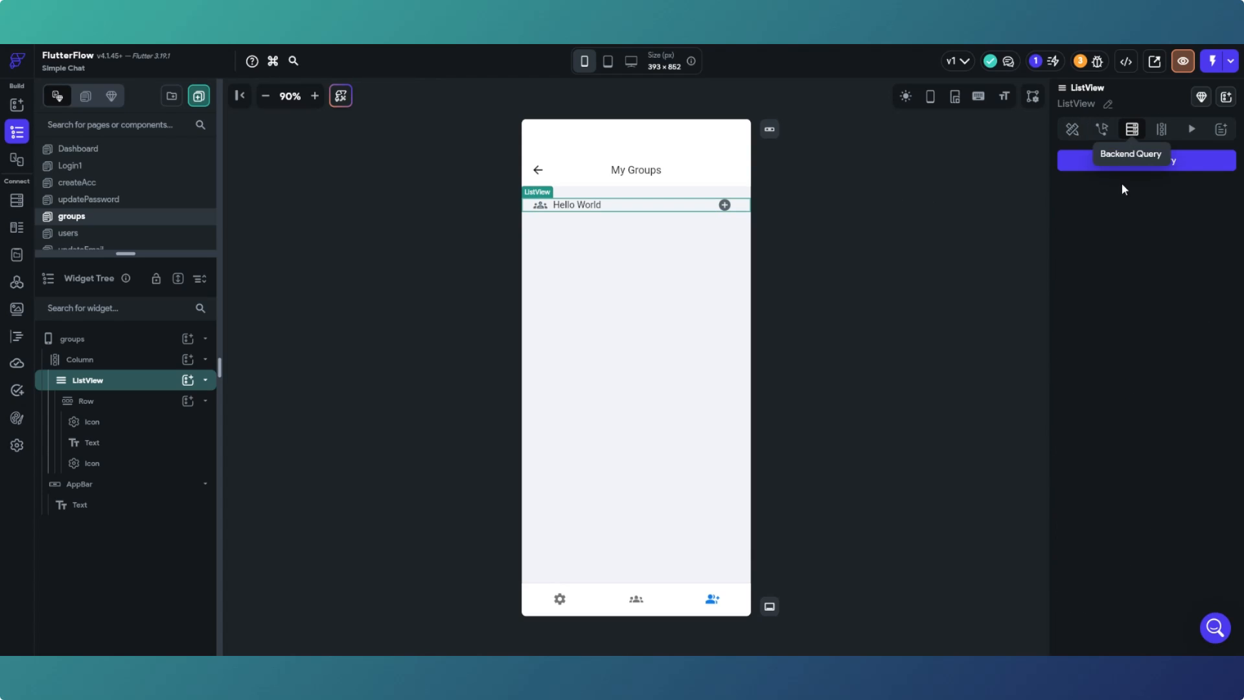
{"action": "left_click", "coordinate": [1106, 161]}
{"action": "left_click", "coordinate": [1003, 158]}
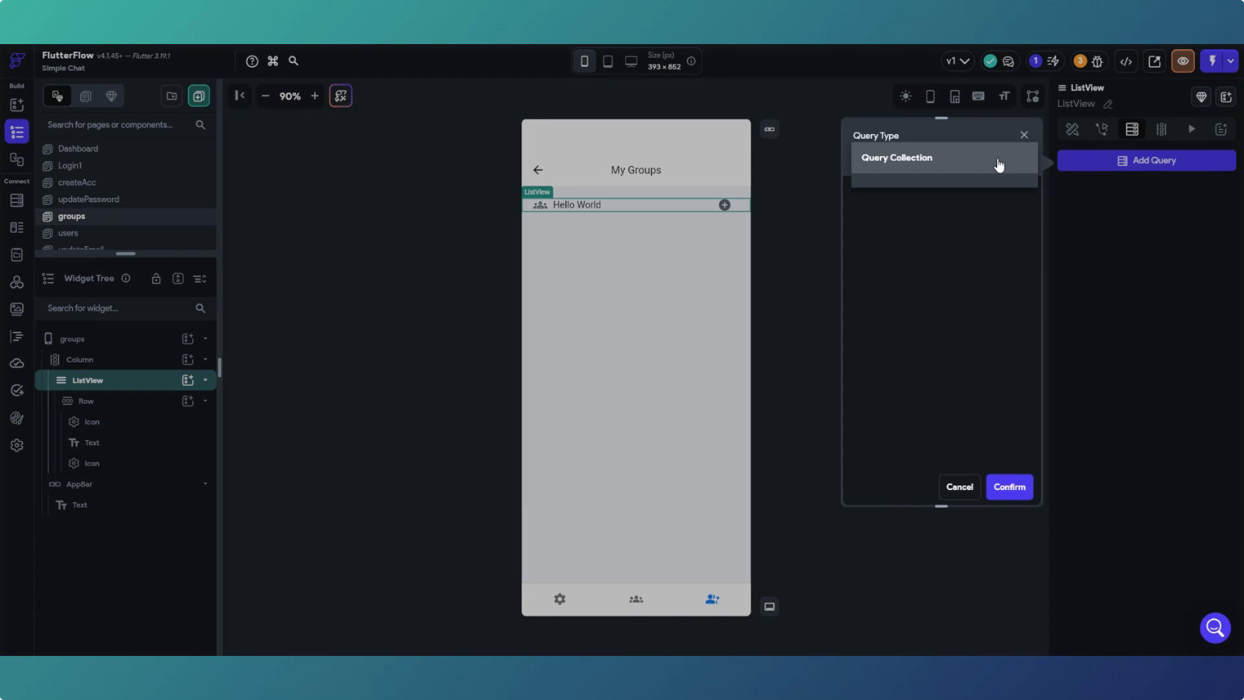
{"action": "left_click", "coordinate": [890, 256]}
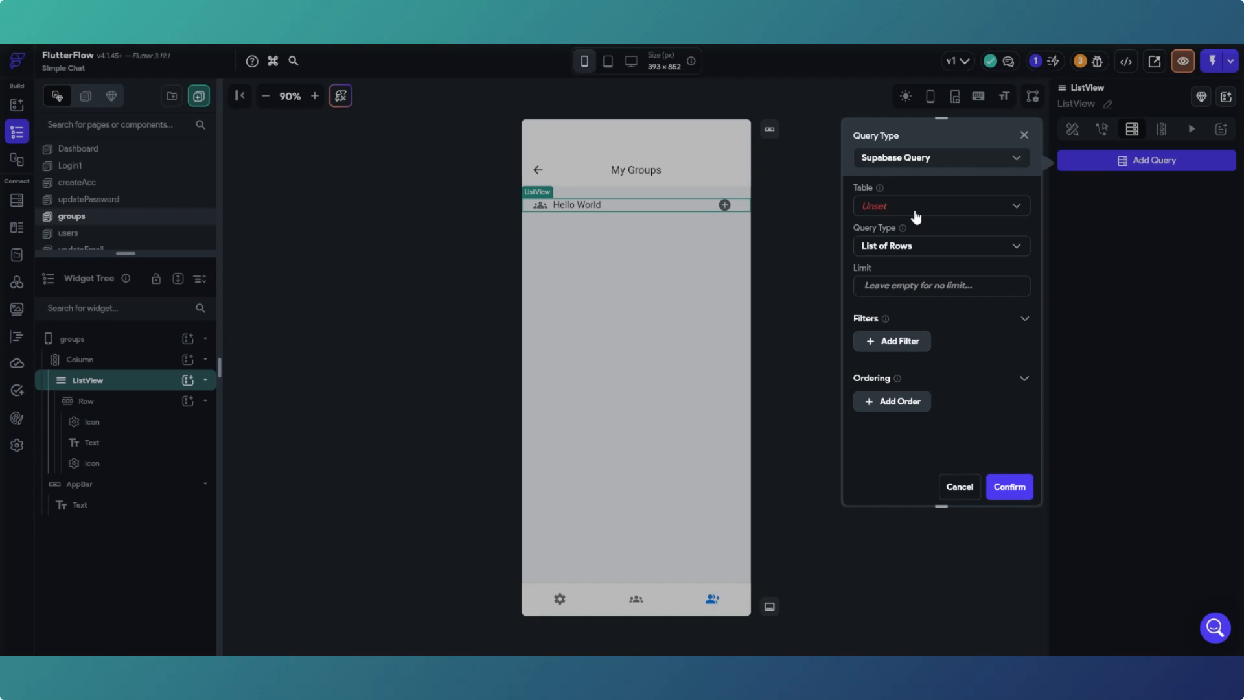
{"action": "left_click", "coordinate": [916, 215]}
{"action": "left_click", "coordinate": [895, 211]}
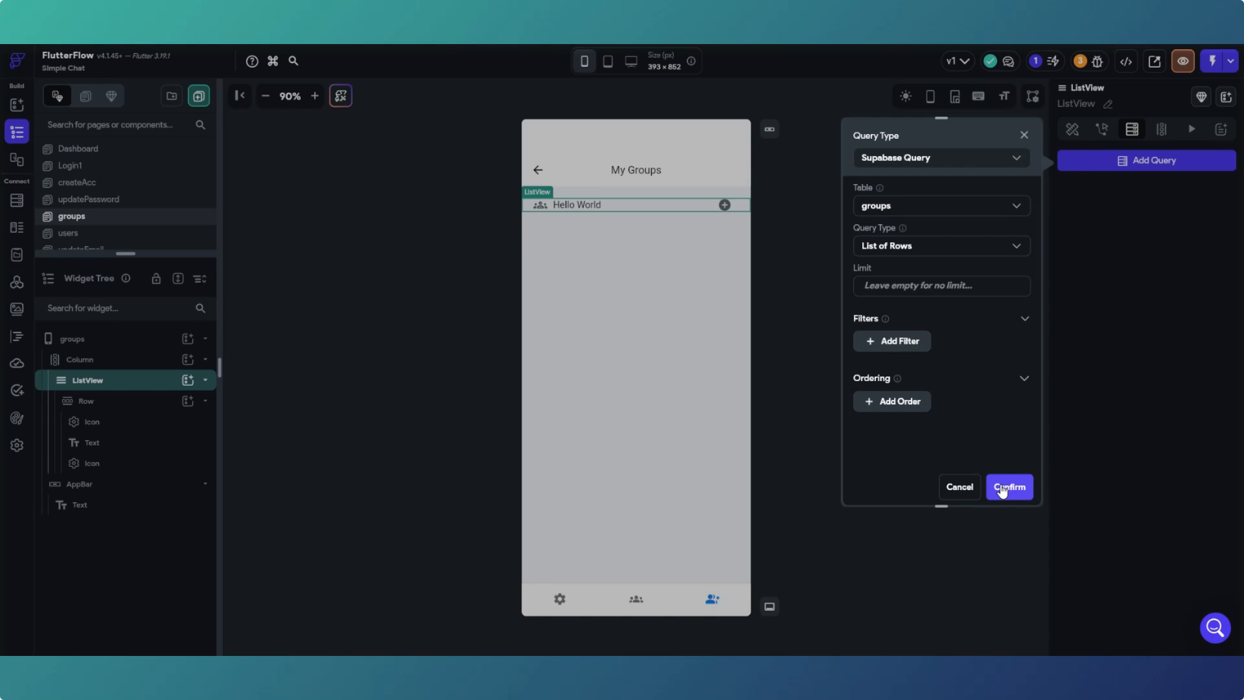
{"action": "left_click", "coordinate": [1002, 491]}
{"action": "left_click", "coordinate": [717, 420]}
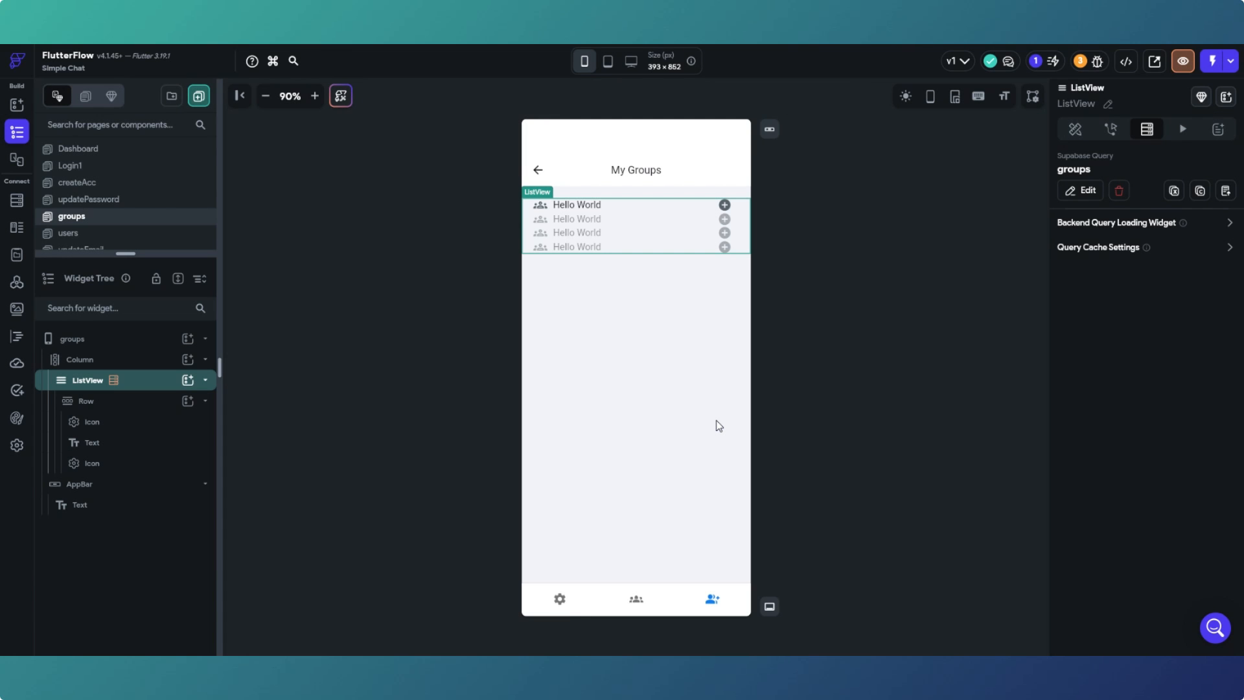
Set the top padding of the group row to 10 and add bottom padding as well.
{"action": "left_click", "coordinate": [648, 205]}
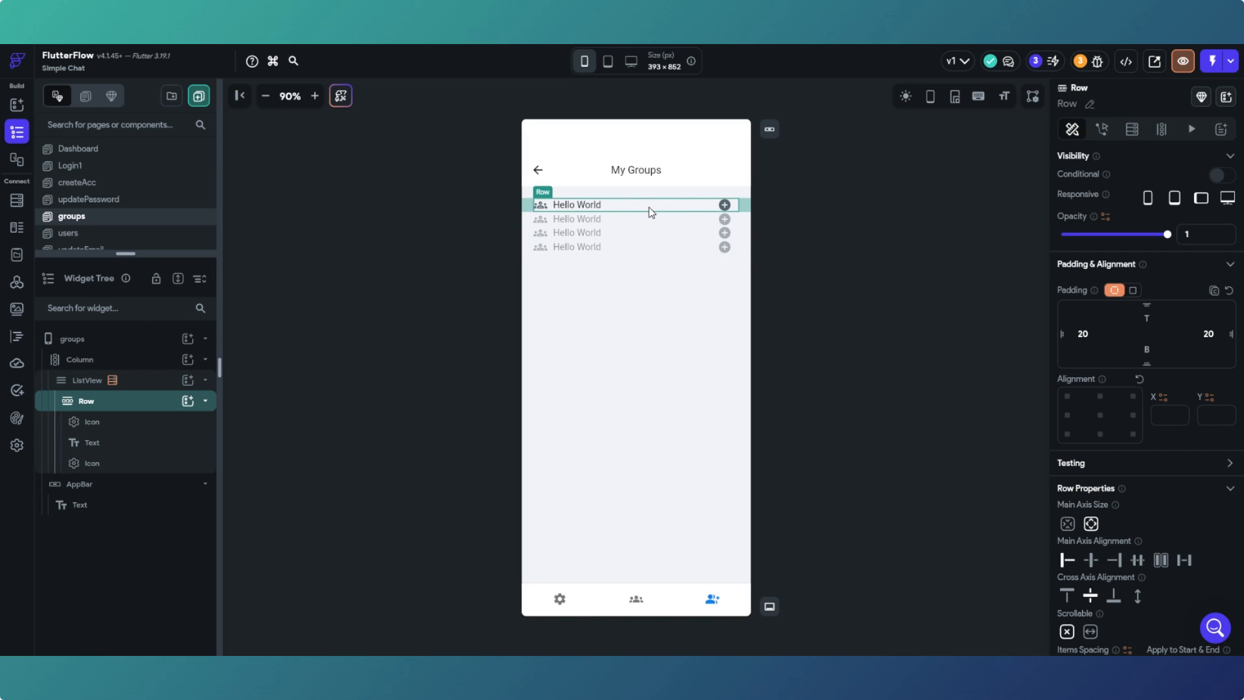
{"action": "left_click", "coordinate": [1146, 317]}
{"action": "type", "text": "10"}
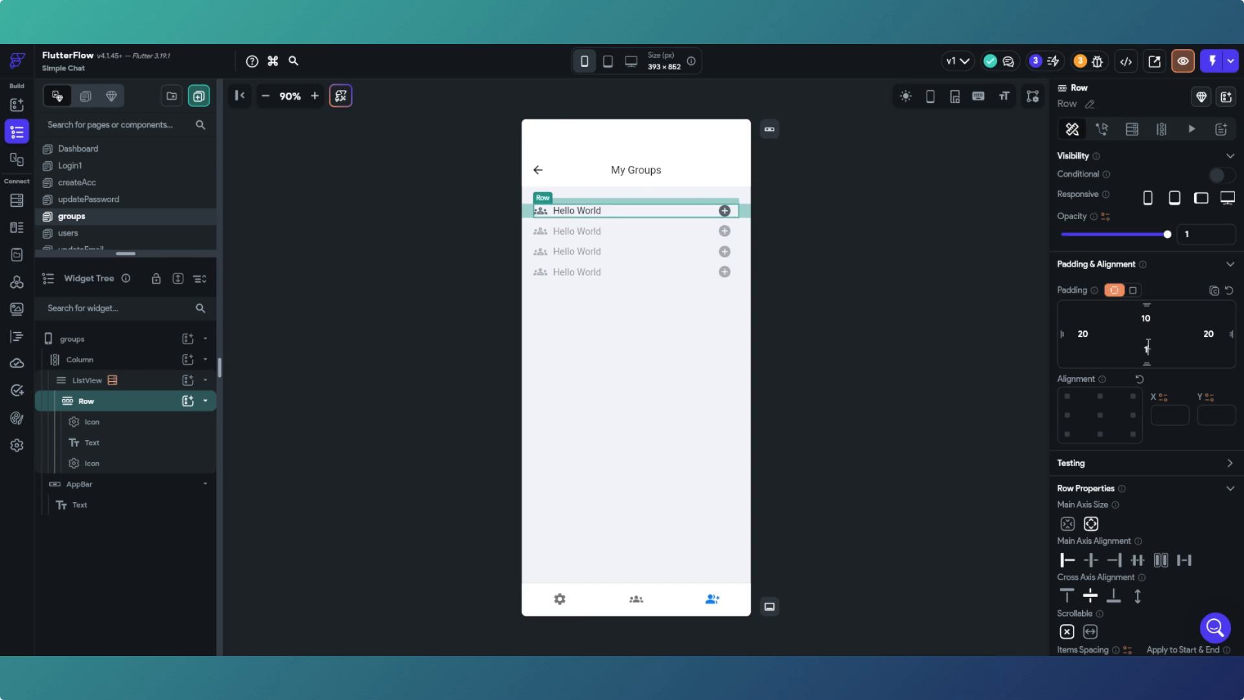
{"action": "left_click", "coordinate": [921, 365]}
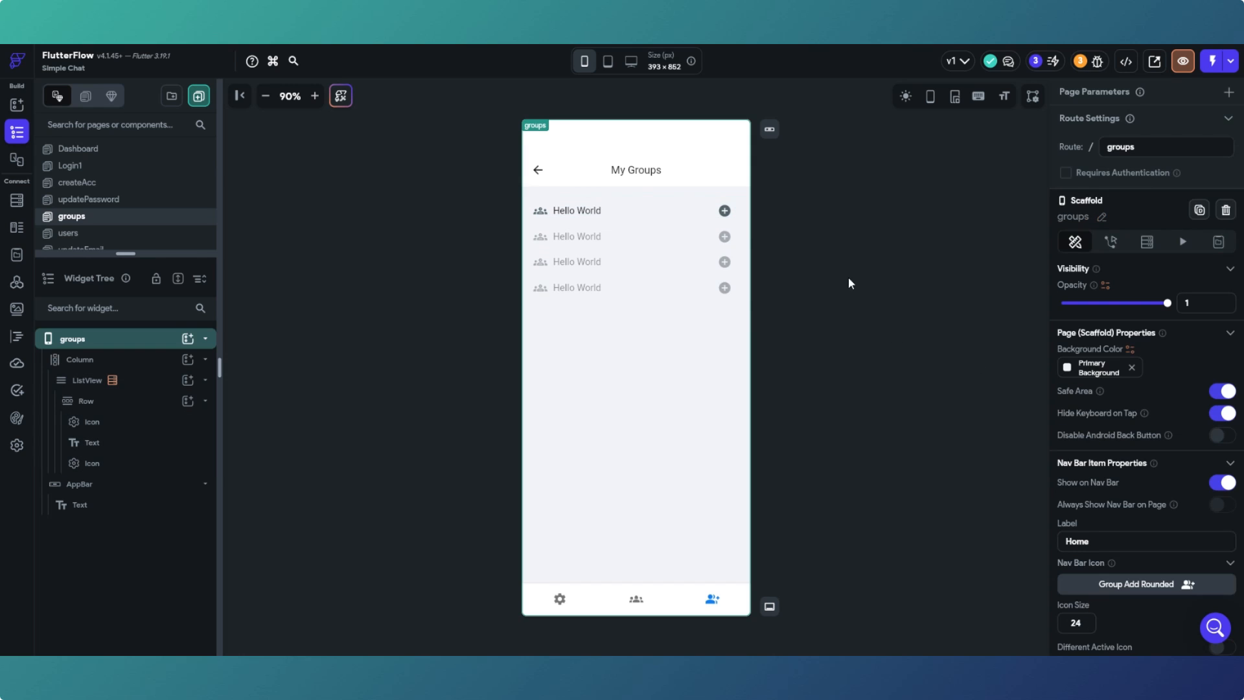
{"action": "left_click", "coordinate": [725, 211]}
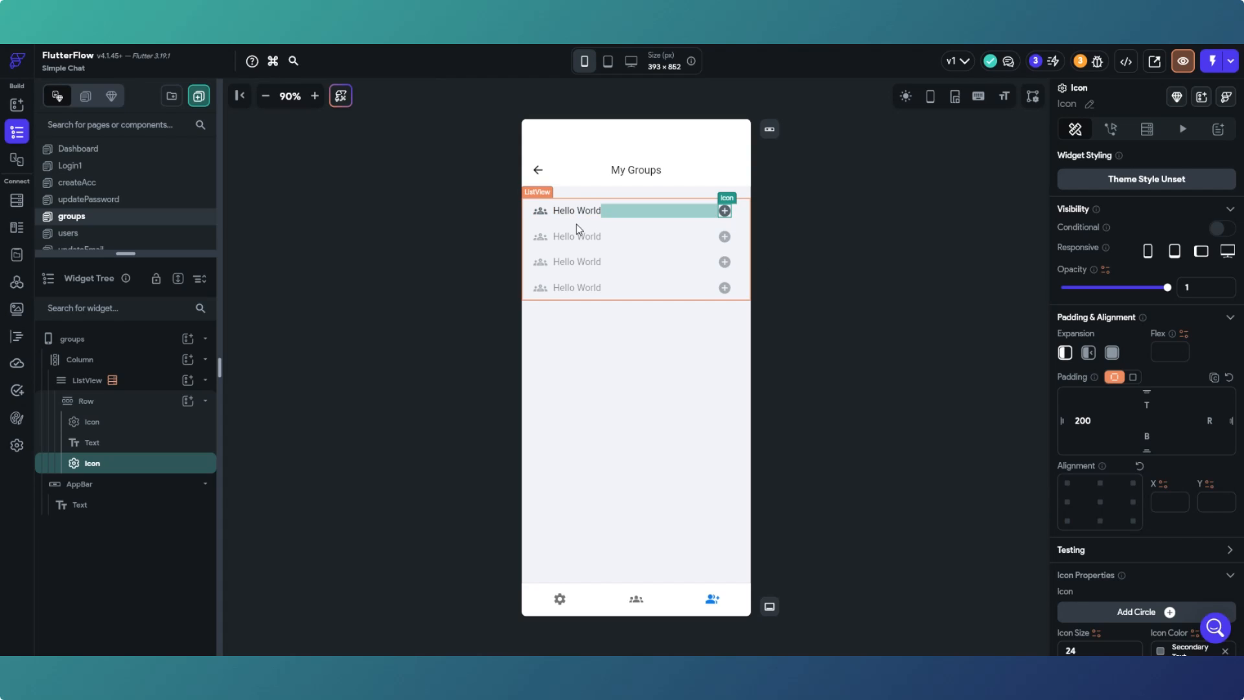
{"action": "left_click", "coordinate": [867, 264]}
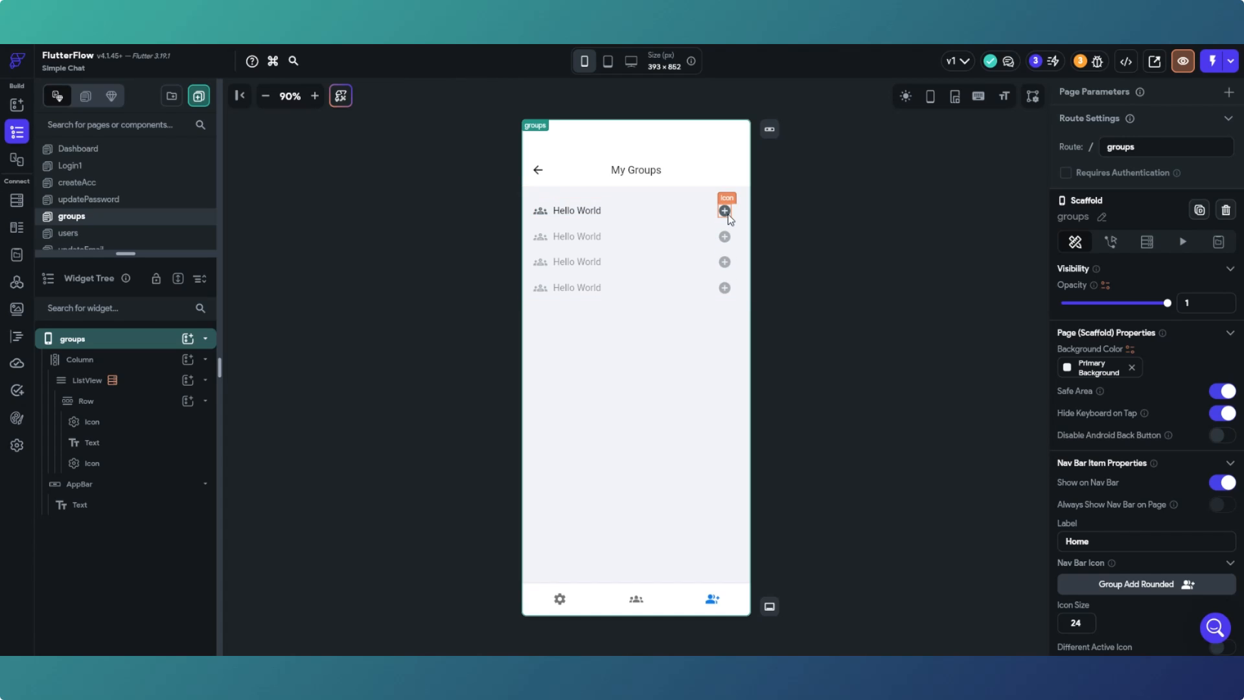
{"action": "left_click", "coordinate": [885, 287]}
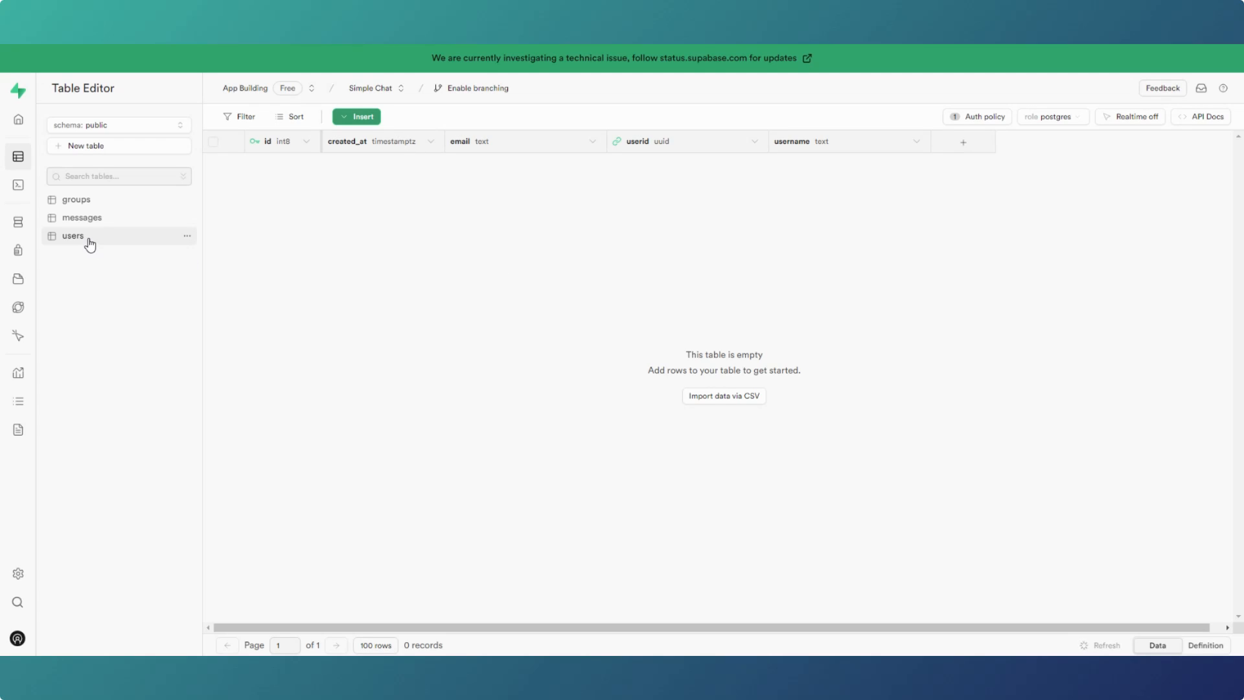
Switch to Supabase and add a members column of type uuid, defined as an array, to the groups table.
{"action": "left_click", "coordinate": [85, 201]}
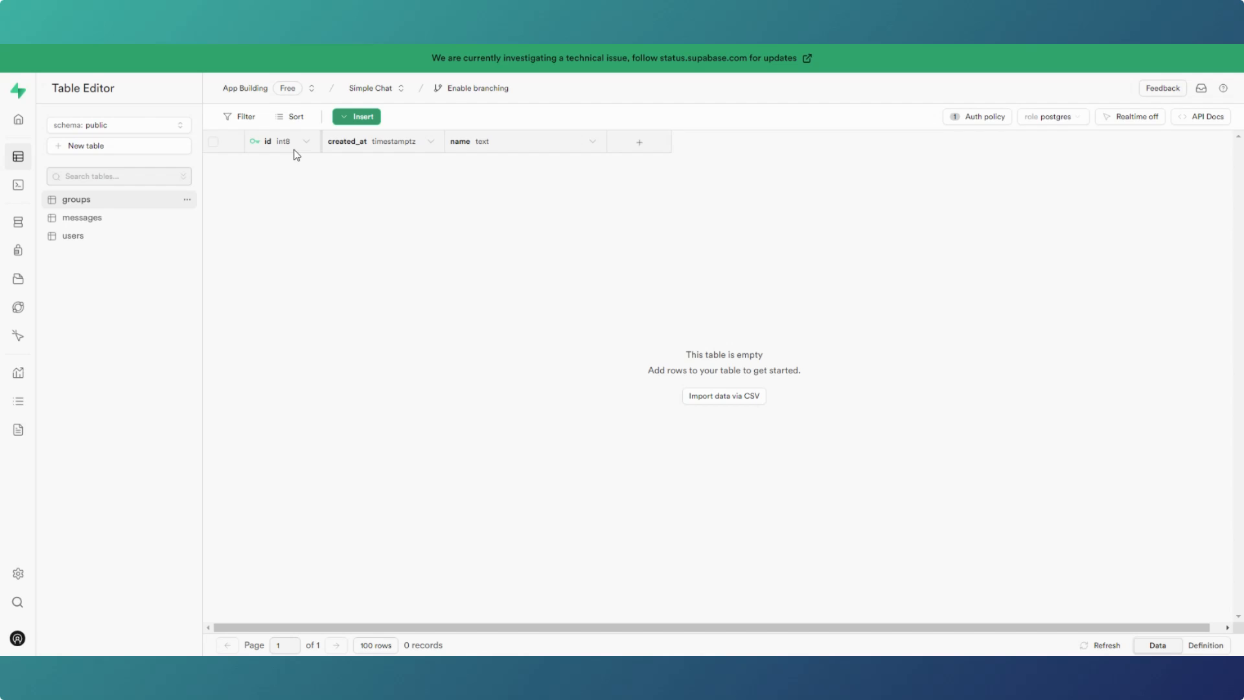
{"action": "left_click", "coordinate": [632, 148]}
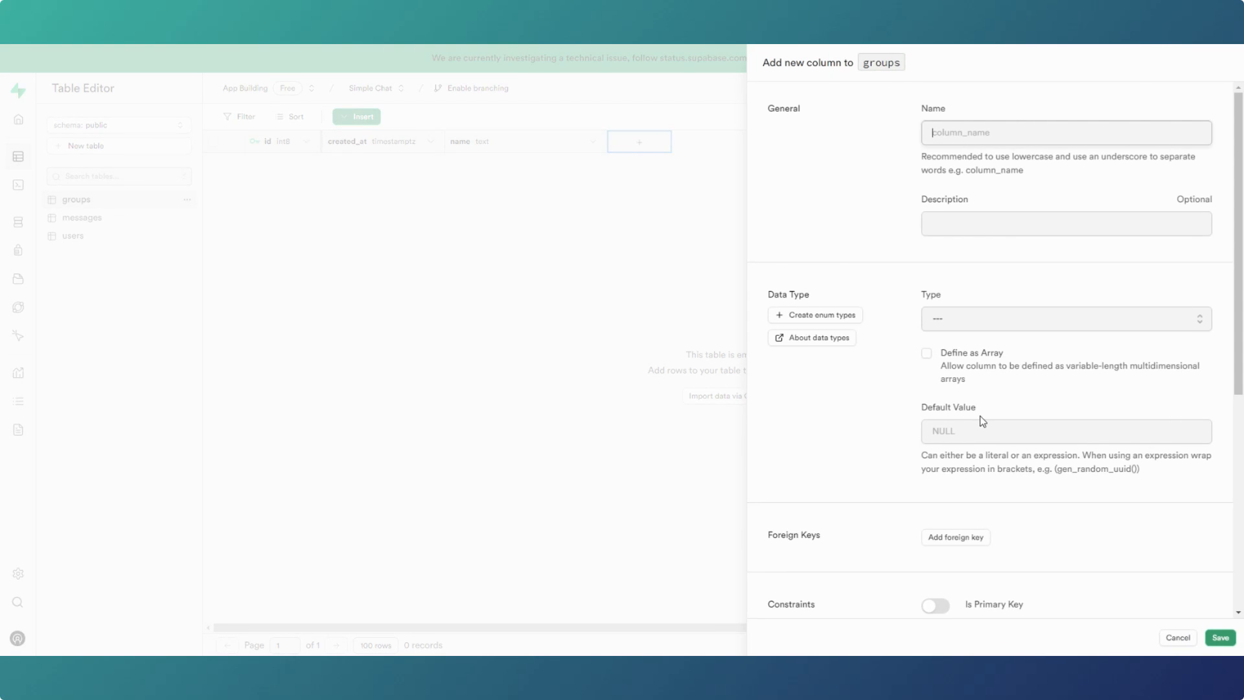
{"action": "left_click", "coordinate": [980, 128]}
{"action": "type", "text": "members"}
{"action": "left_click", "coordinate": [982, 317]}
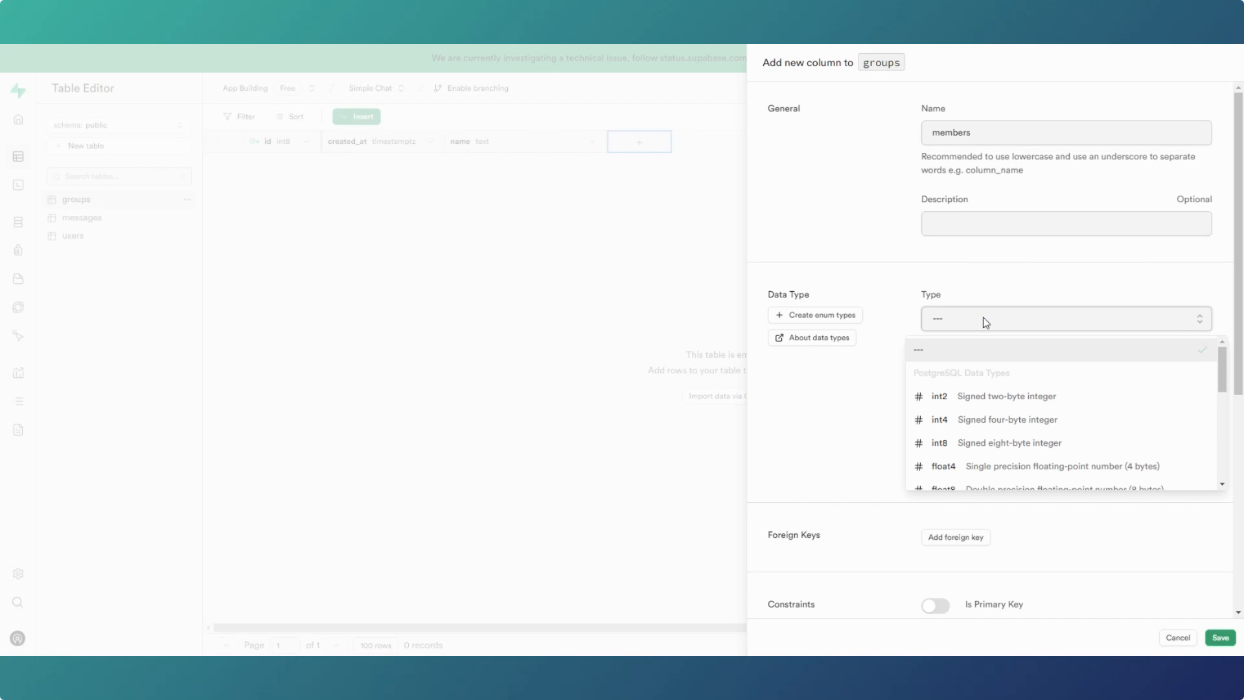
{"action": "scroll", "coordinate": [1002, 424], "scroll_direction": "down", "scroll_amount": 2}
{"action": "scroll", "coordinate": [1002, 425], "scroll_direction": "down", "scroll_amount": 1}
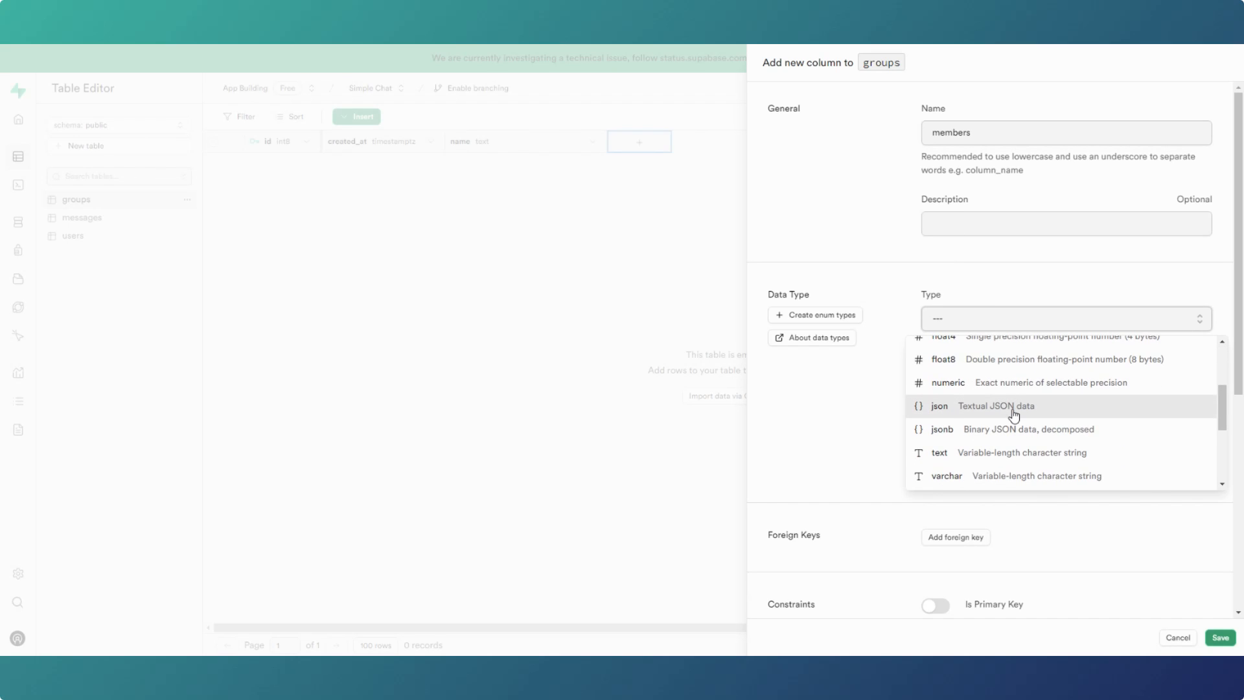
{"action": "scroll", "coordinate": [1000, 431], "scroll_direction": "down", "scroll_amount": 1}
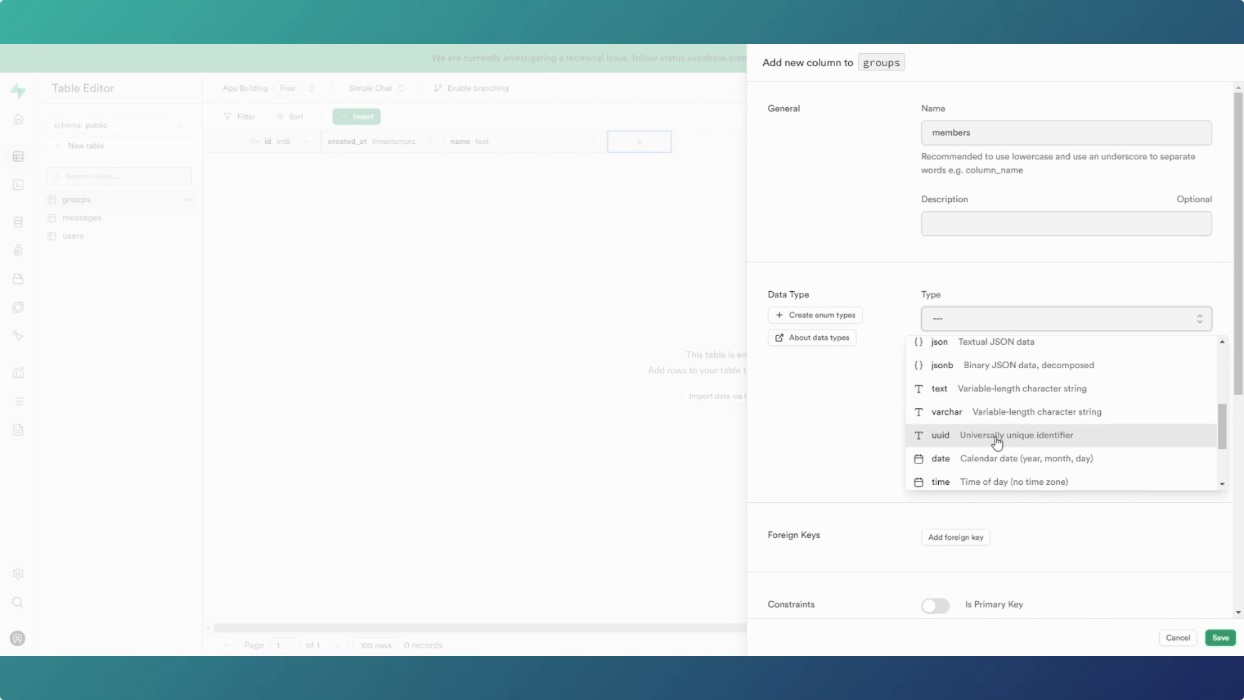
{"action": "left_click", "coordinate": [998, 441]}
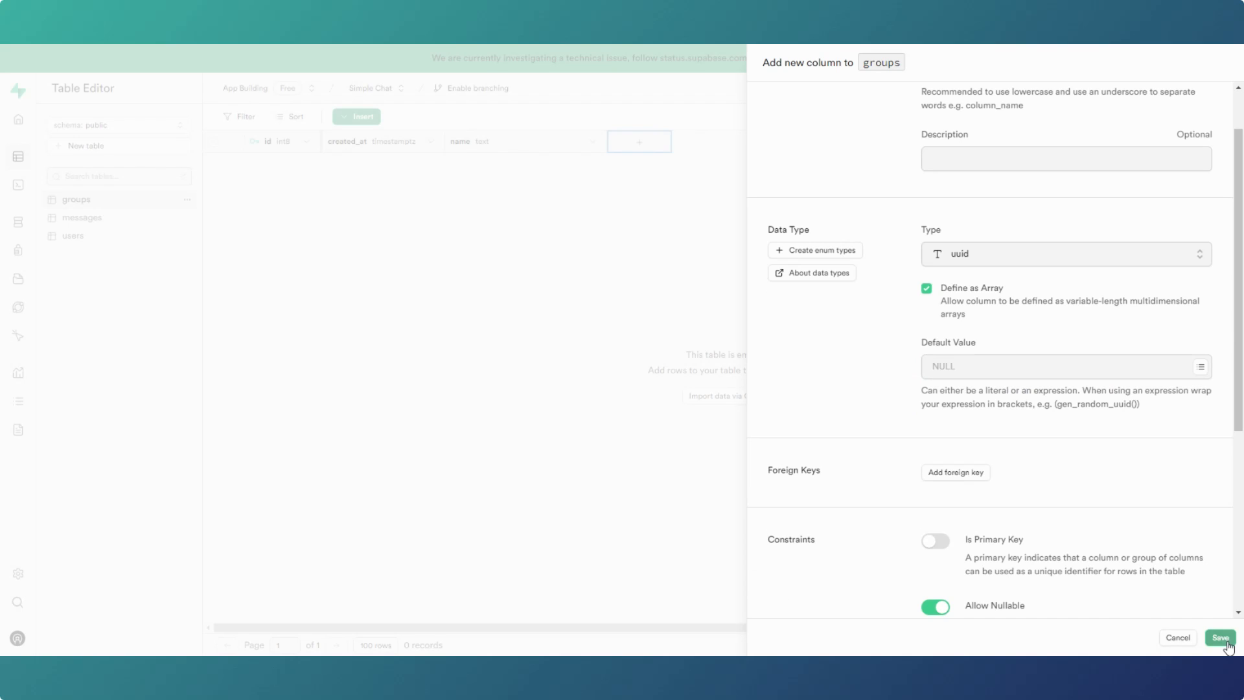
{"action": "left_click", "coordinate": [1224, 640]}
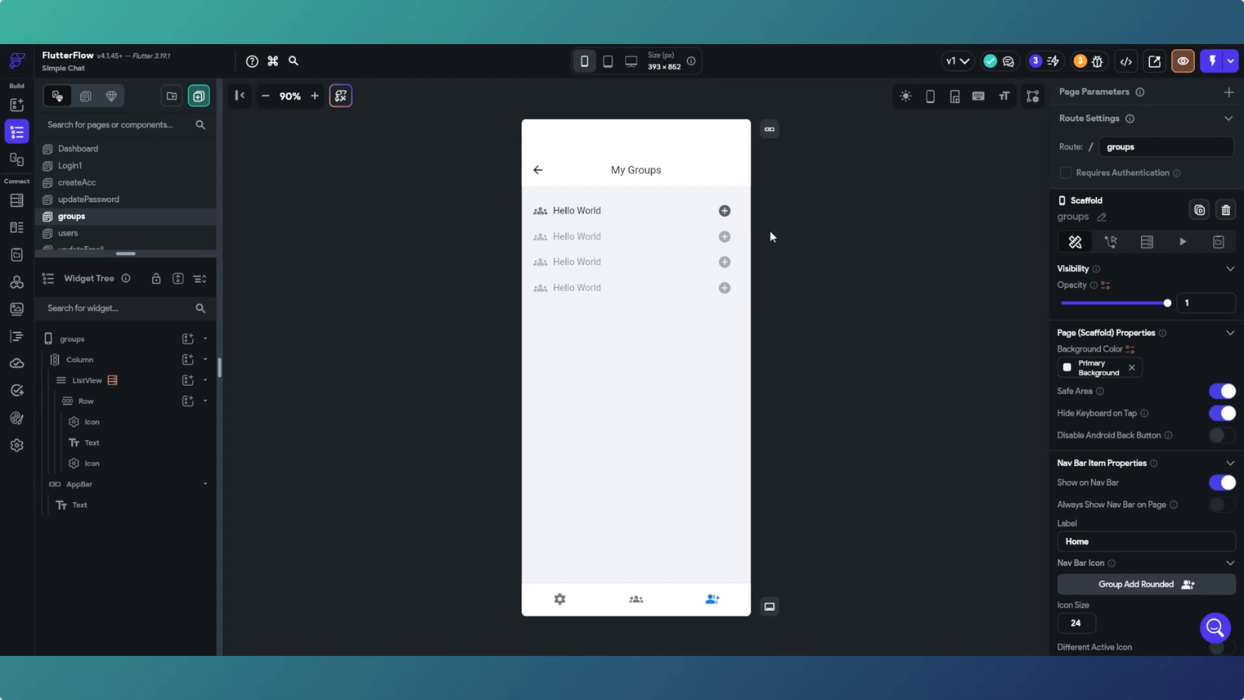
Switch back to FlutterFlow, select the plus icon in the group row and view its action flow editor.
{"action": "left_click", "coordinate": [726, 211]}
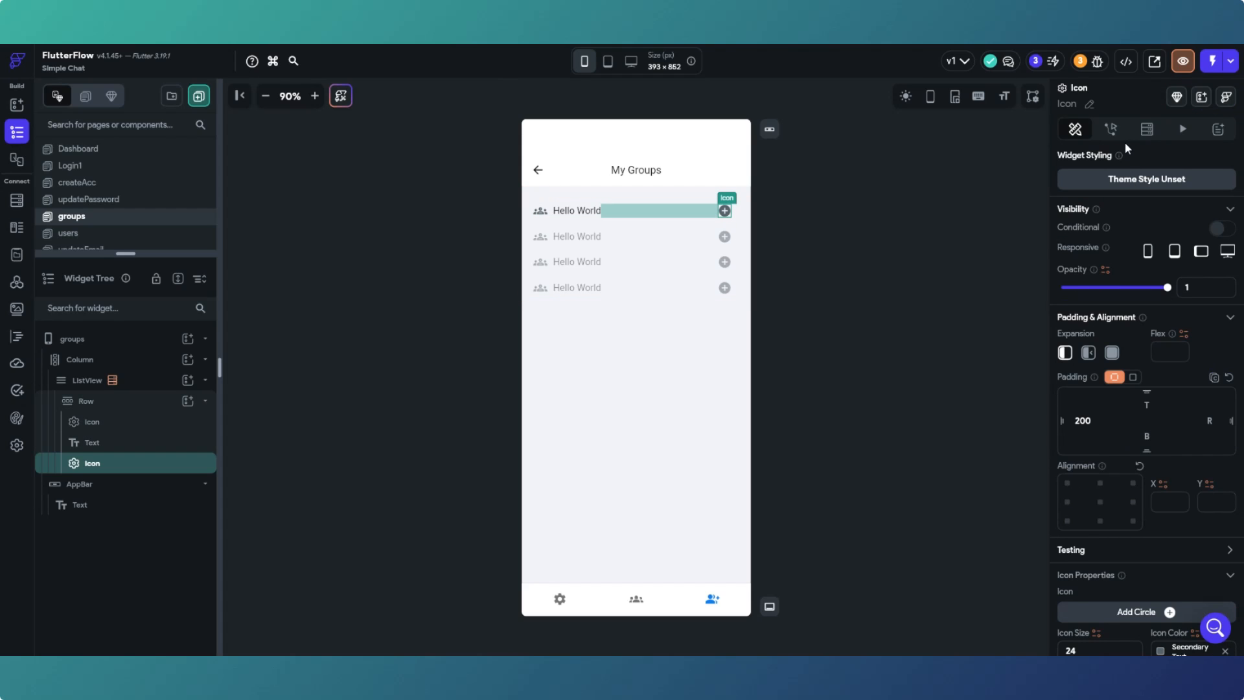
{"action": "left_click", "coordinate": [1111, 129]}
{"action": "left_click", "coordinate": [1201, 200]}
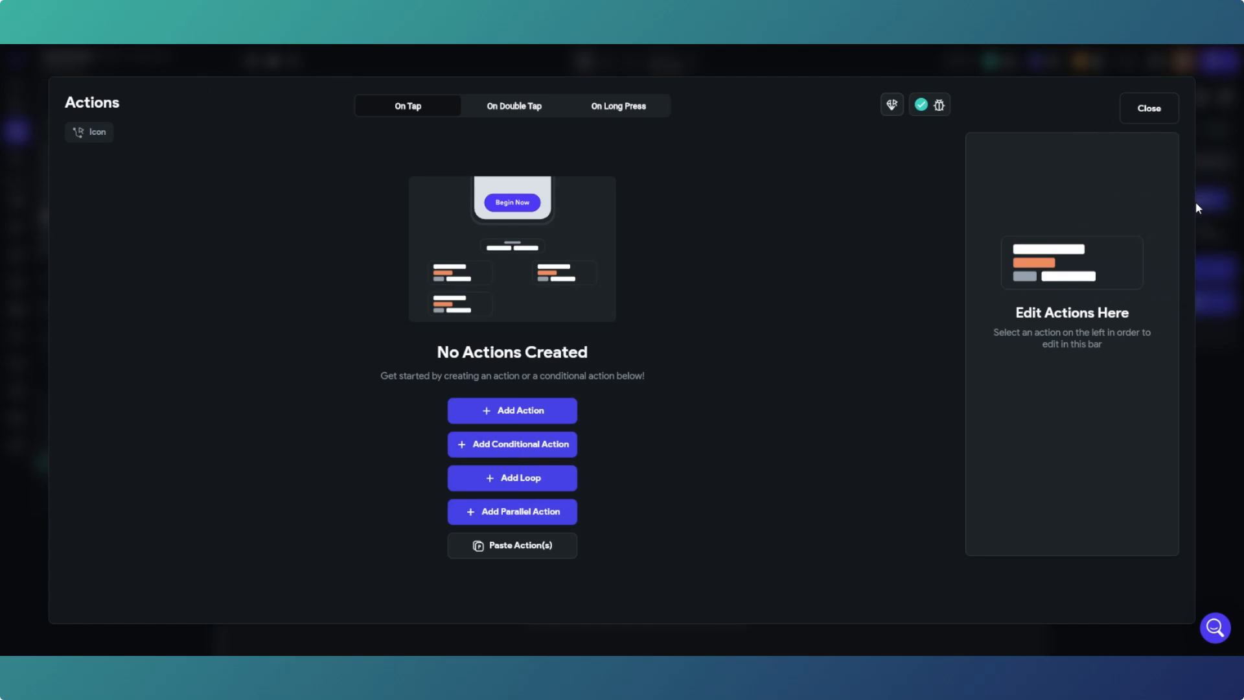
{"action": "left_click", "coordinate": [1136, 119]}
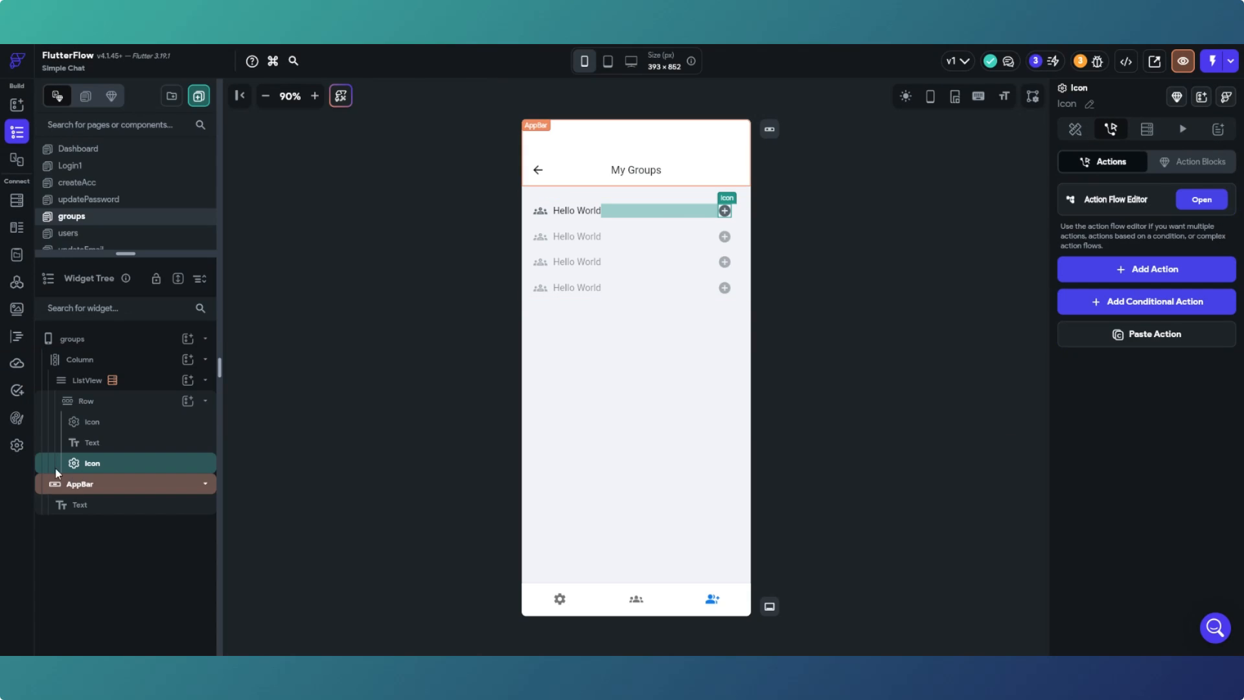
Re-import the Supabase table schema in the project's Supabase integration settings, overwriting the existing schema.
{"action": "left_click", "coordinate": [17, 444]}
{"action": "scroll", "coordinate": [97, 473], "scroll_direction": "down", "scroll_amount": 2}
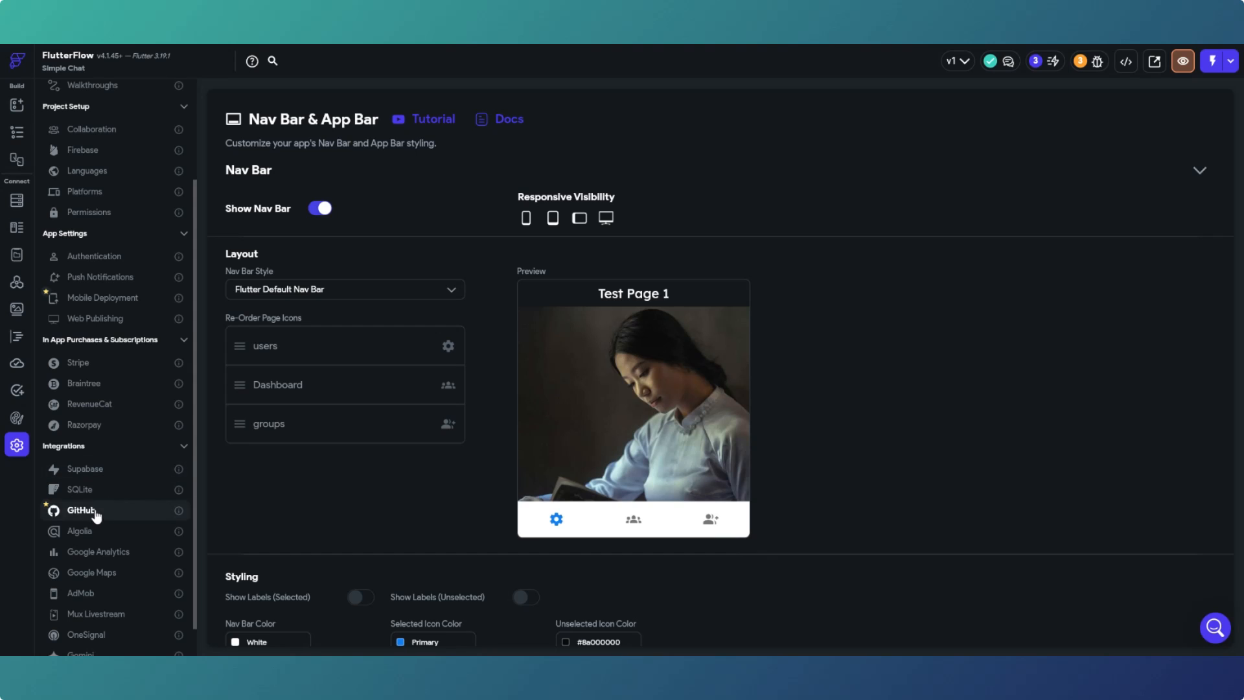
{"action": "left_click", "coordinate": [85, 468]}
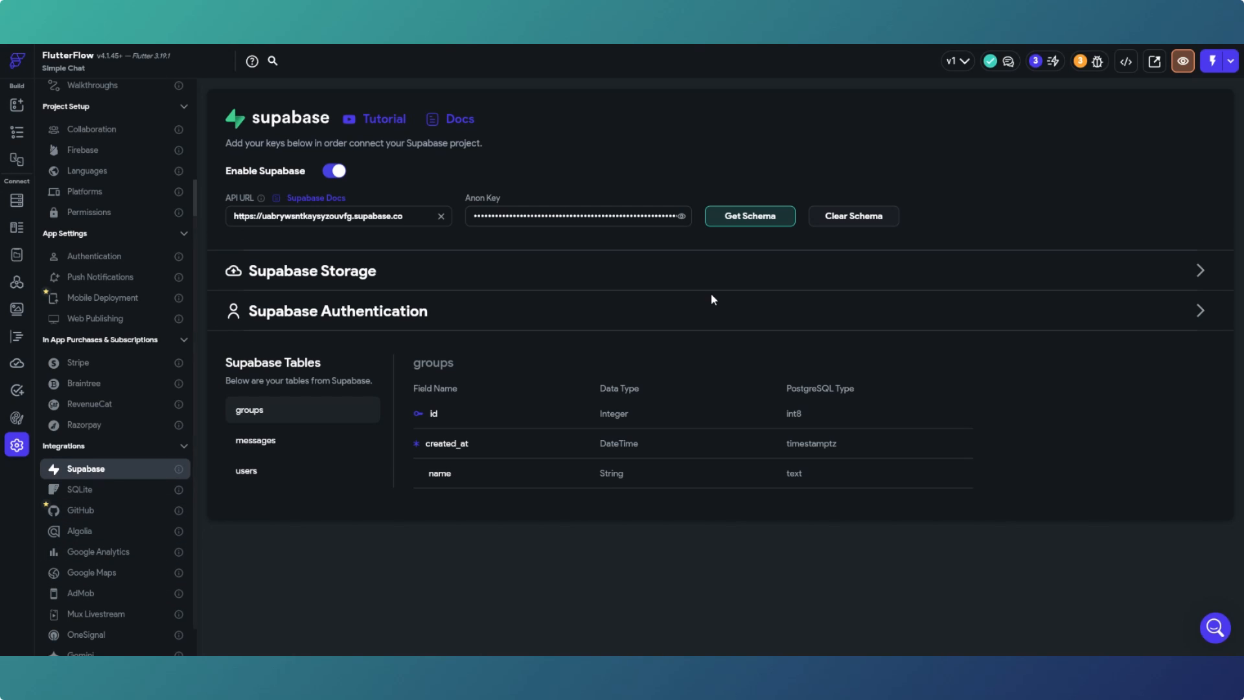
{"action": "left_click", "coordinate": [752, 220]}
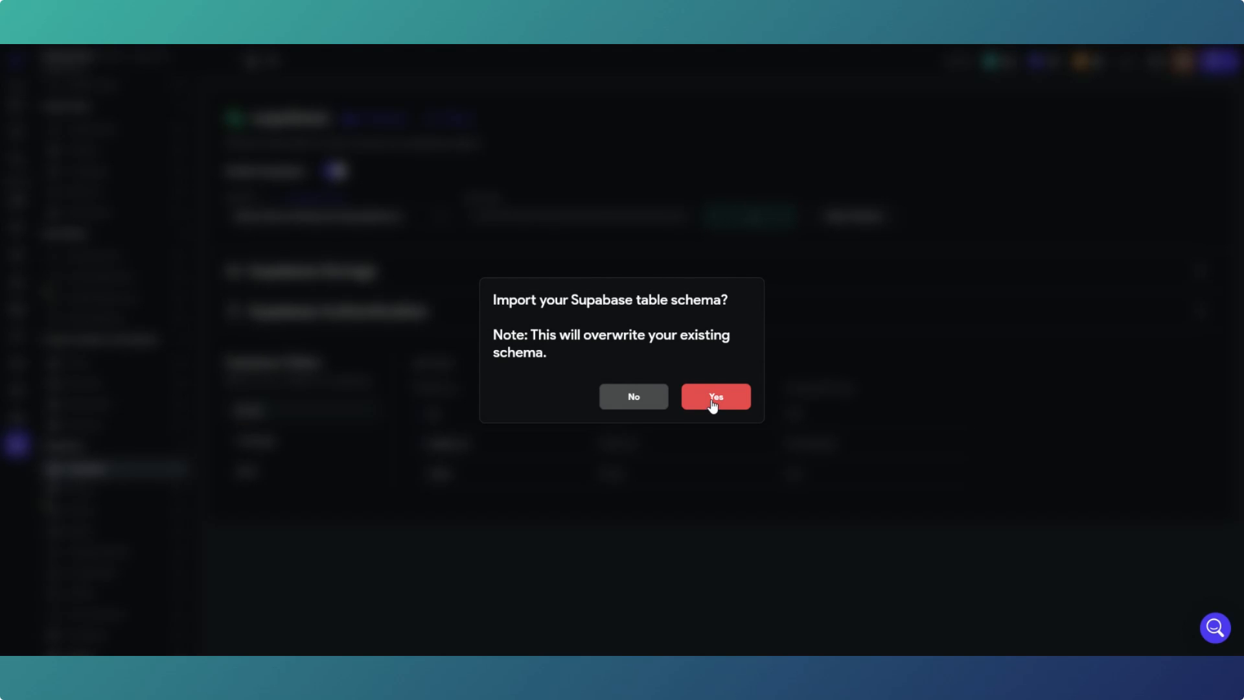
{"action": "left_click", "coordinate": [713, 402]}
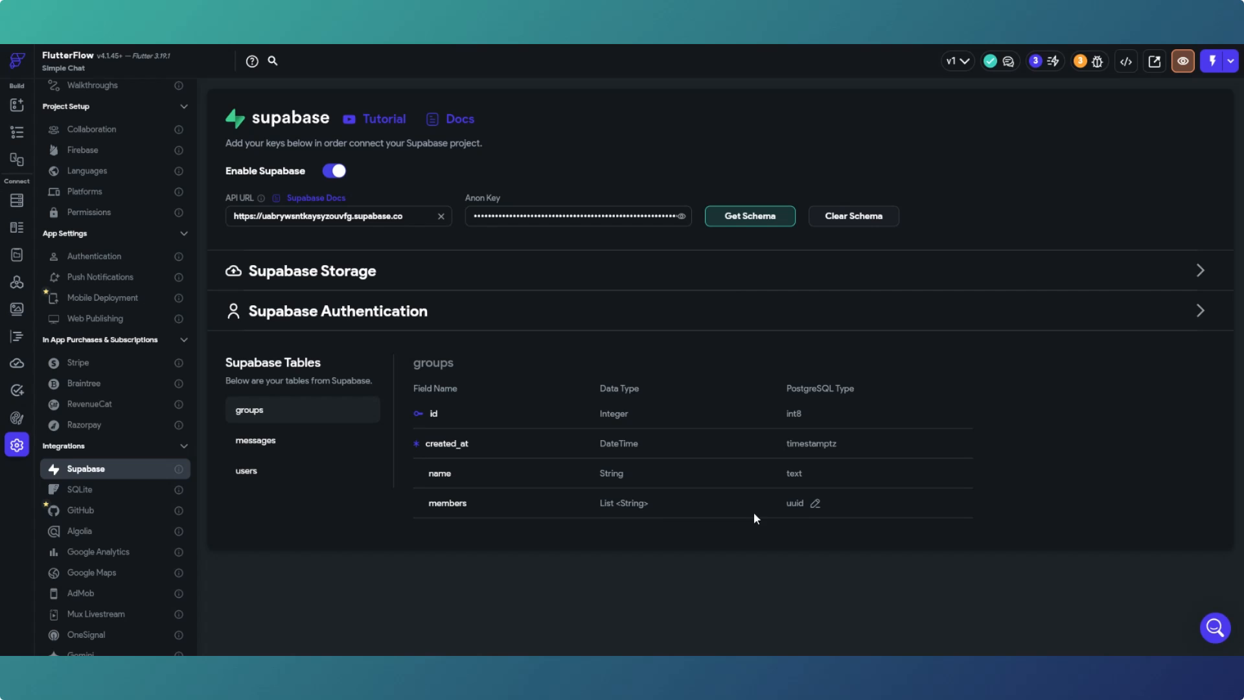
Return to the groups page and add the custom action addToList to the plus icon's On Tap trigger.
{"action": "left_click", "coordinate": [18, 132]}
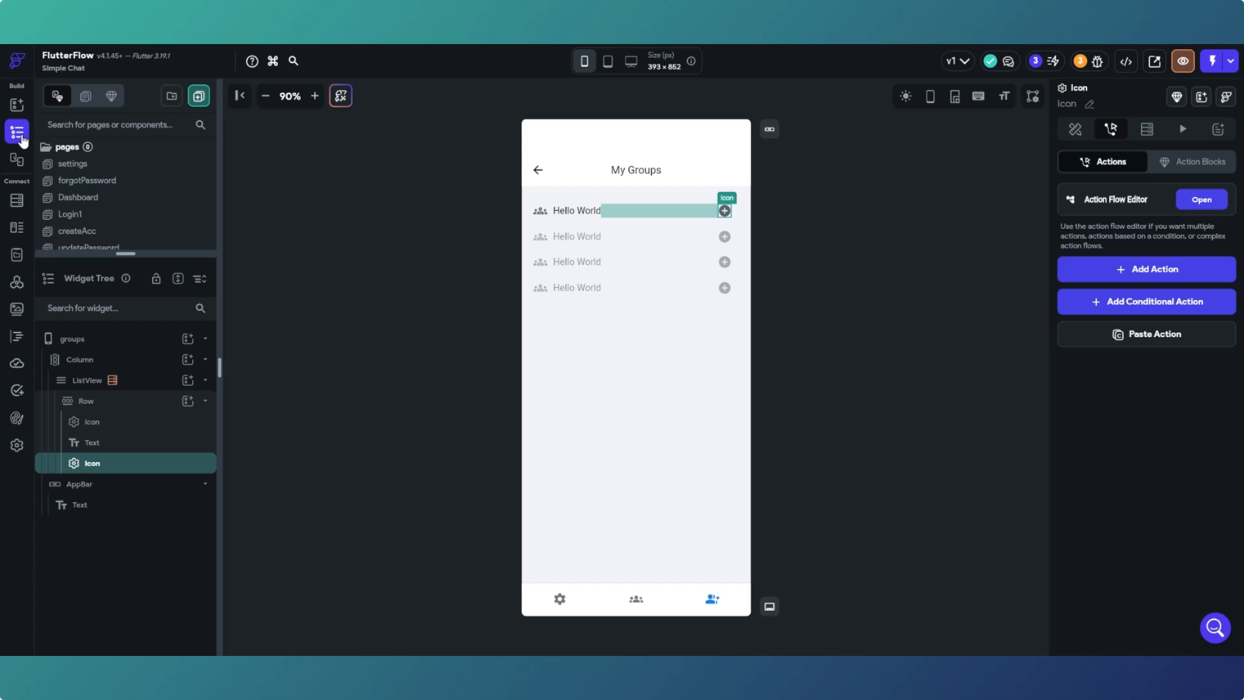
{"action": "left_click", "coordinate": [1180, 206]}
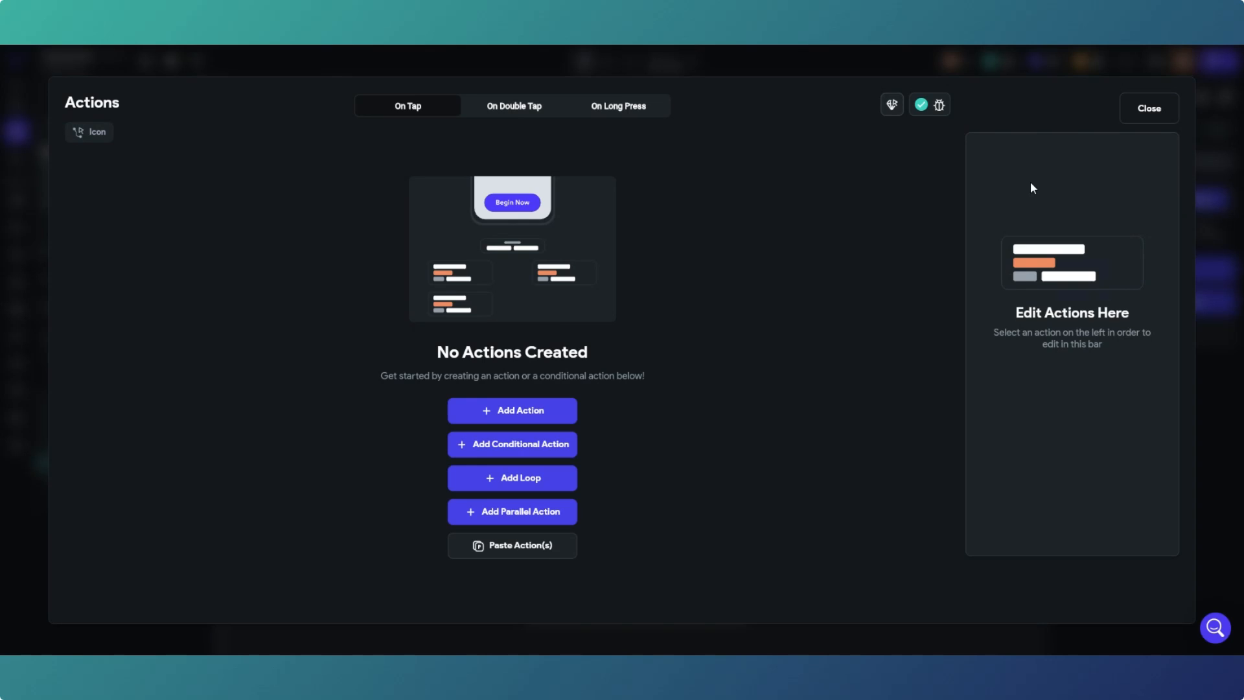
{"action": "left_click", "coordinate": [496, 418]}
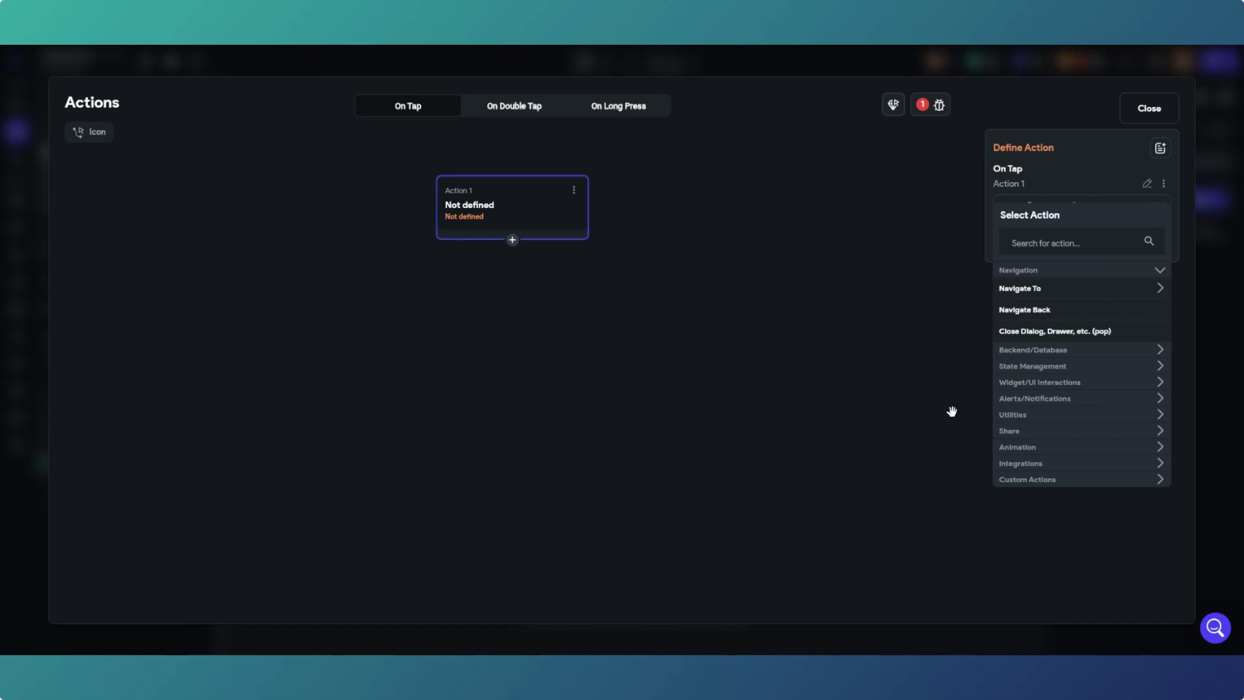
{"action": "left_click", "coordinate": [1076, 486]}
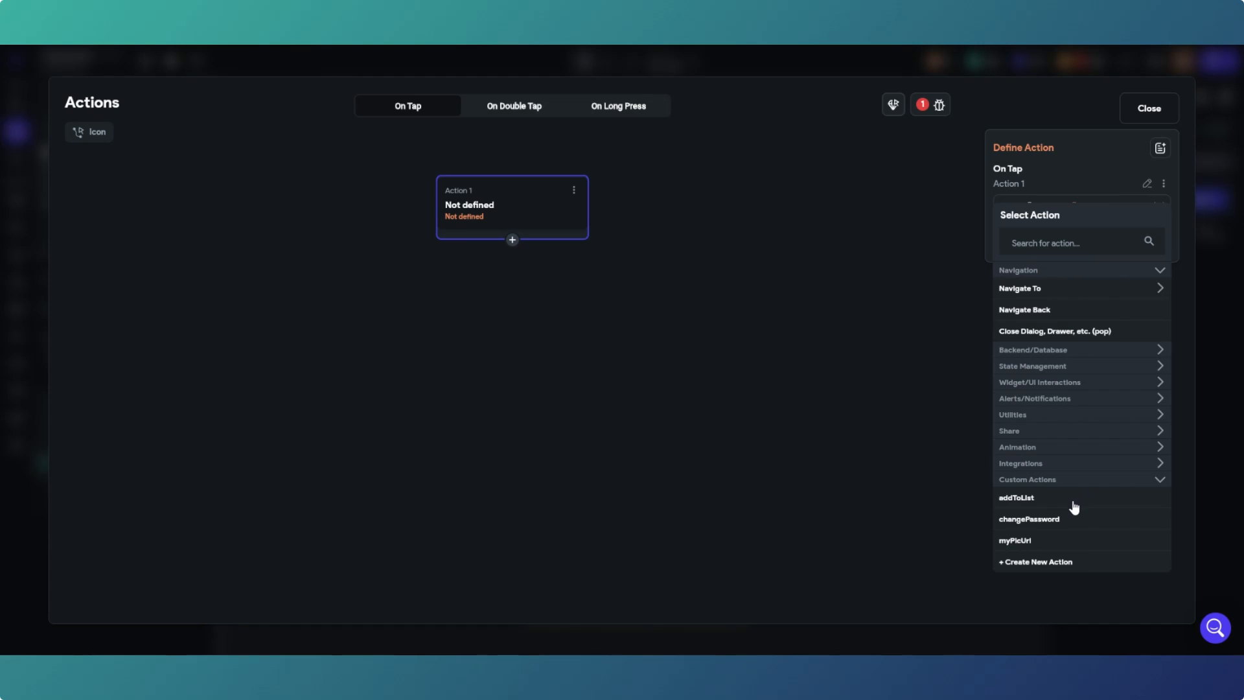
{"action": "left_click", "coordinate": [1073, 501]}
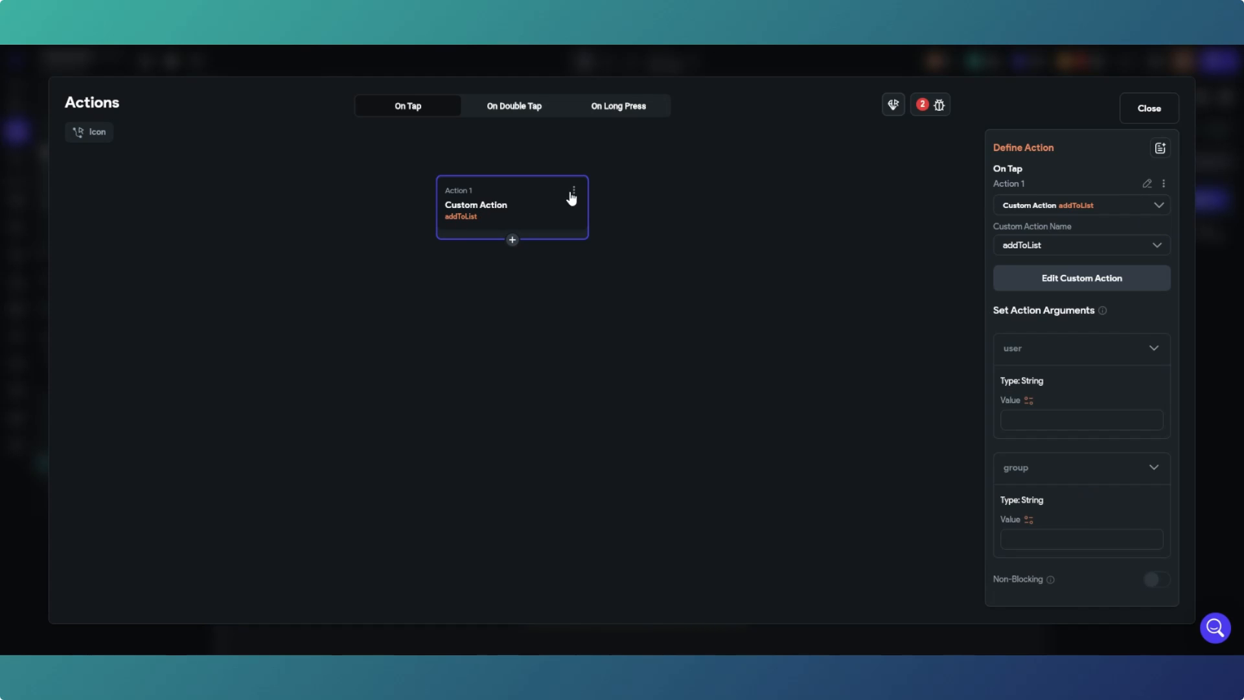
Set the addToList arguments: user to the authenticated user's User ID and group to the groups row's name, and close the action flow editor.
{"action": "left_click", "coordinate": [1029, 402]}
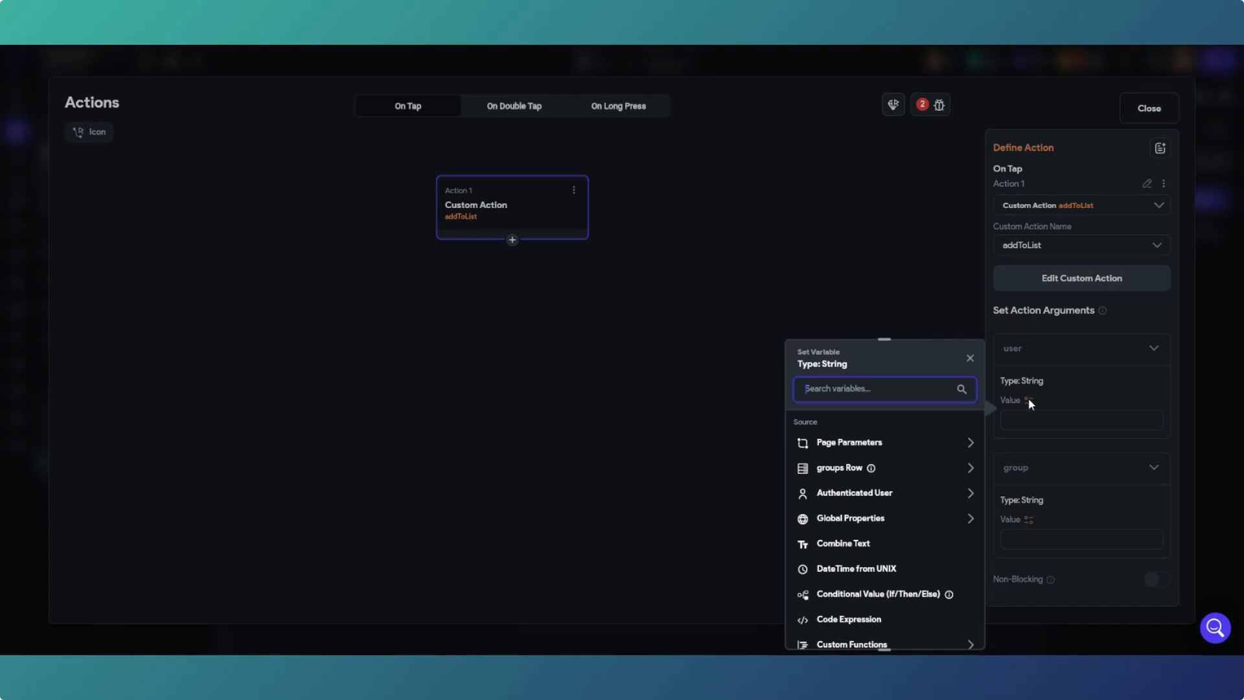
{"action": "left_click", "coordinate": [932, 496]}
{"action": "left_click", "coordinate": [836, 553]}
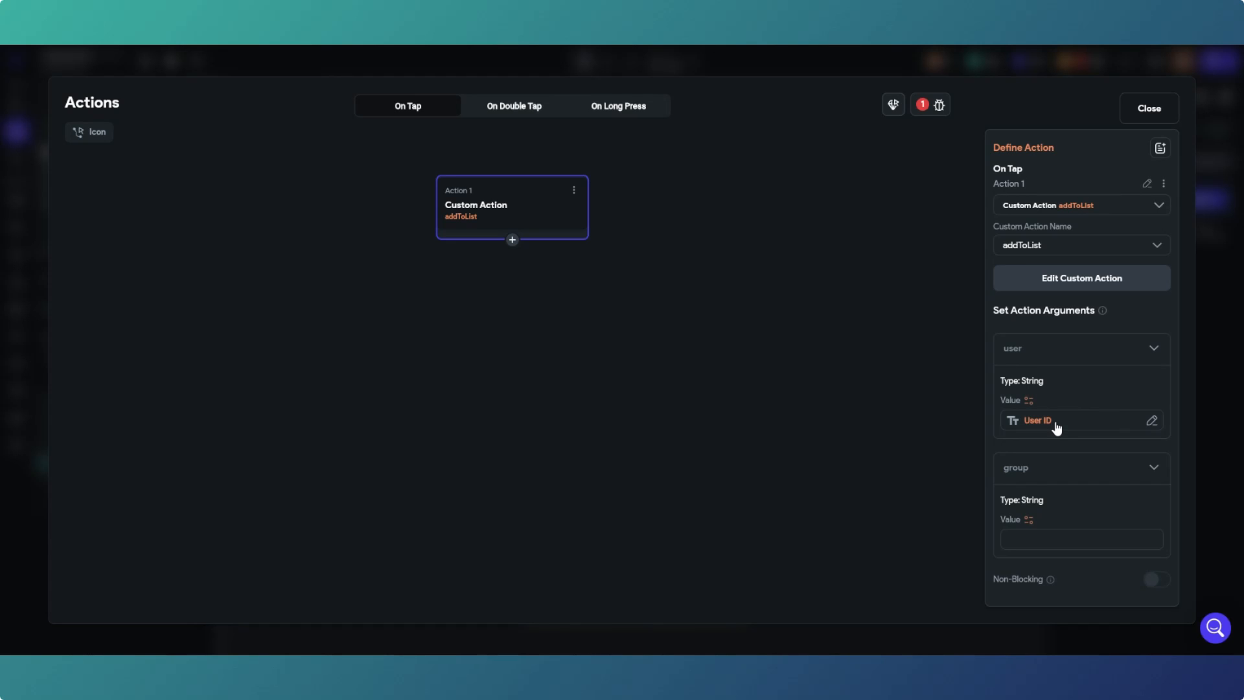
{"action": "left_click", "coordinate": [1029, 520]}
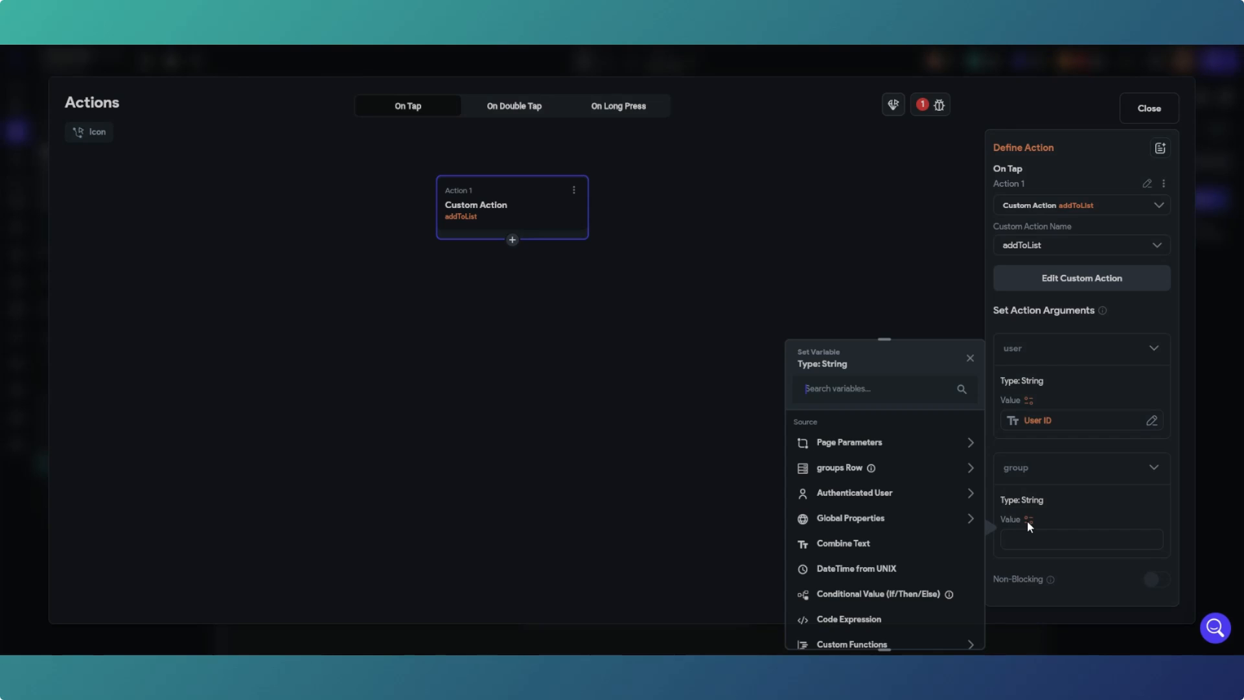
{"action": "left_click", "coordinate": [885, 471]}
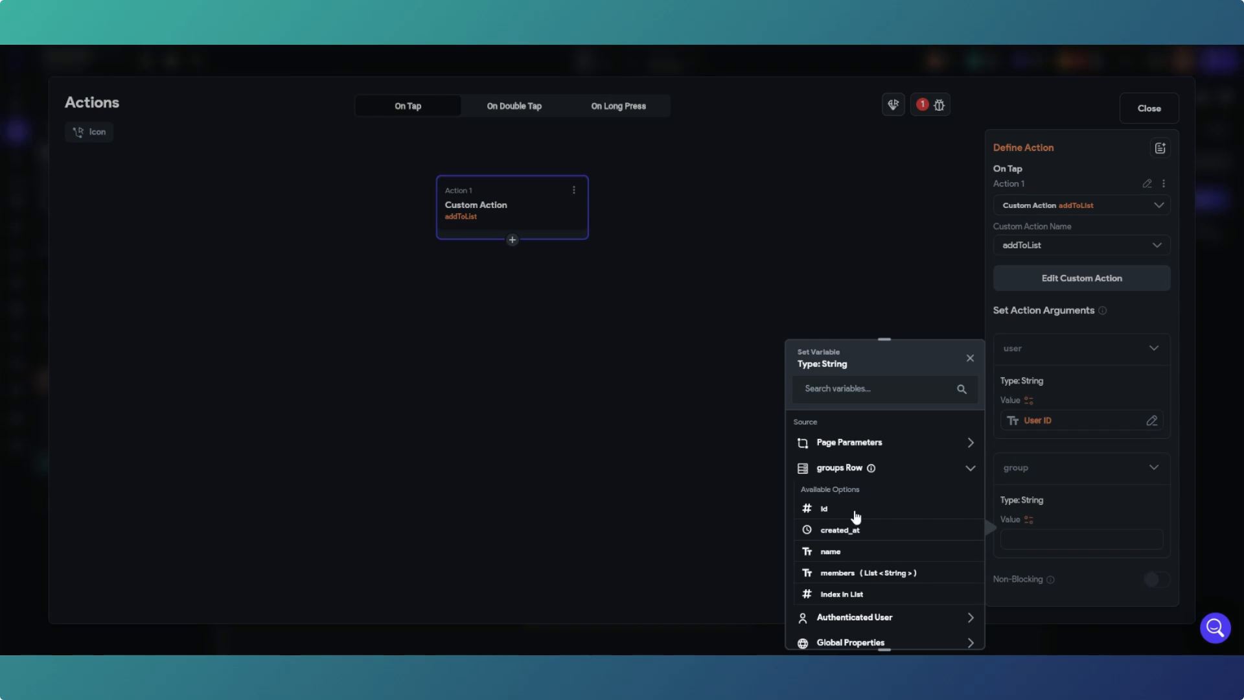
{"action": "left_click", "coordinate": [832, 552]}
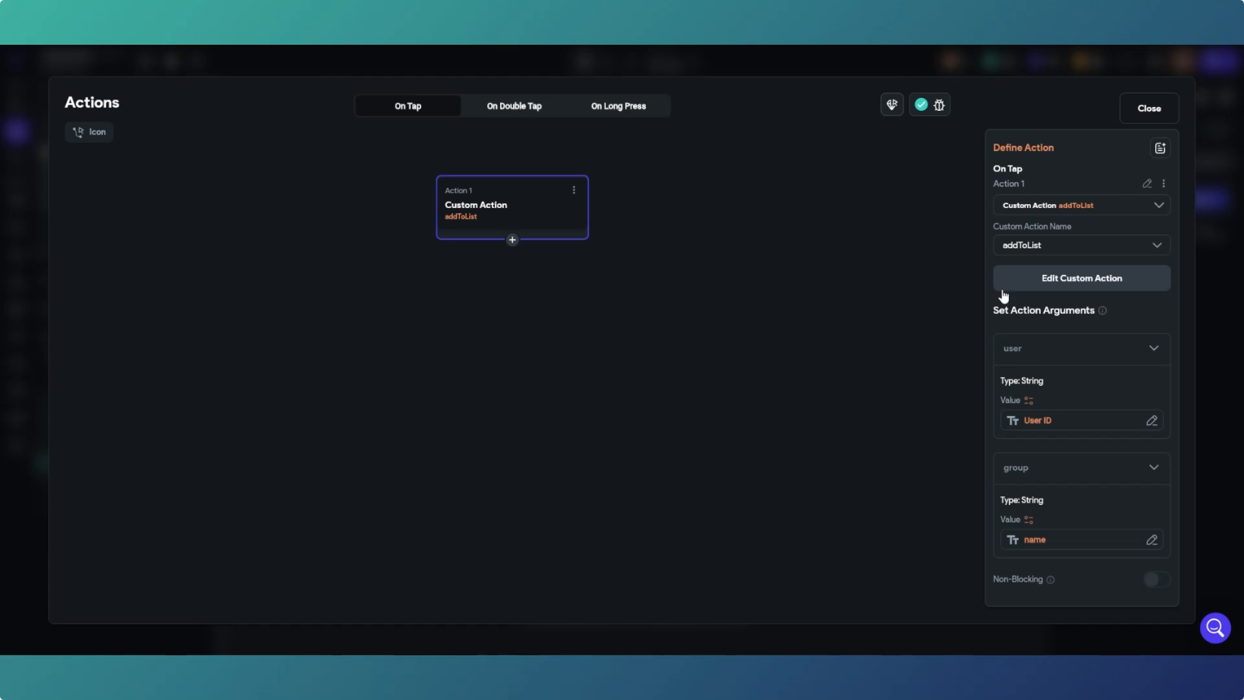
{"action": "left_click", "coordinate": [1164, 111]}
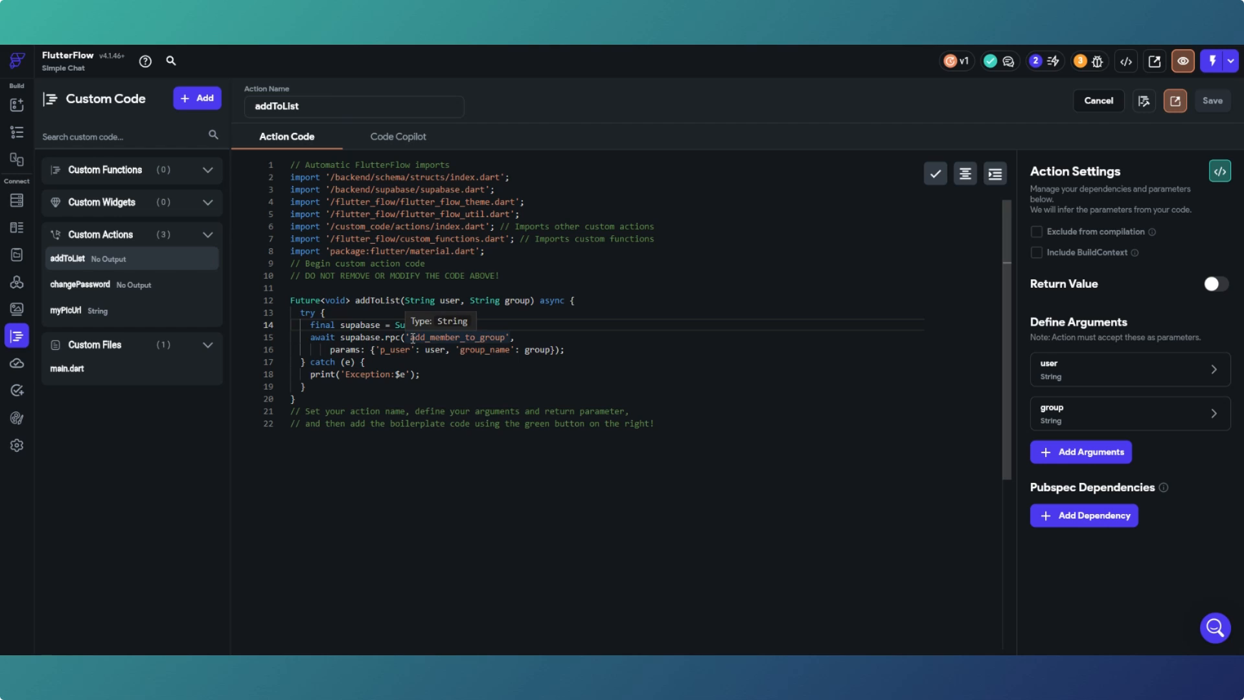
Examine the add_member_to_group call and its user and group parameters in the addToList custom action code.
{"action": "left_click_drag", "start_coordinate": [410, 338], "coordinate": [506, 333]}
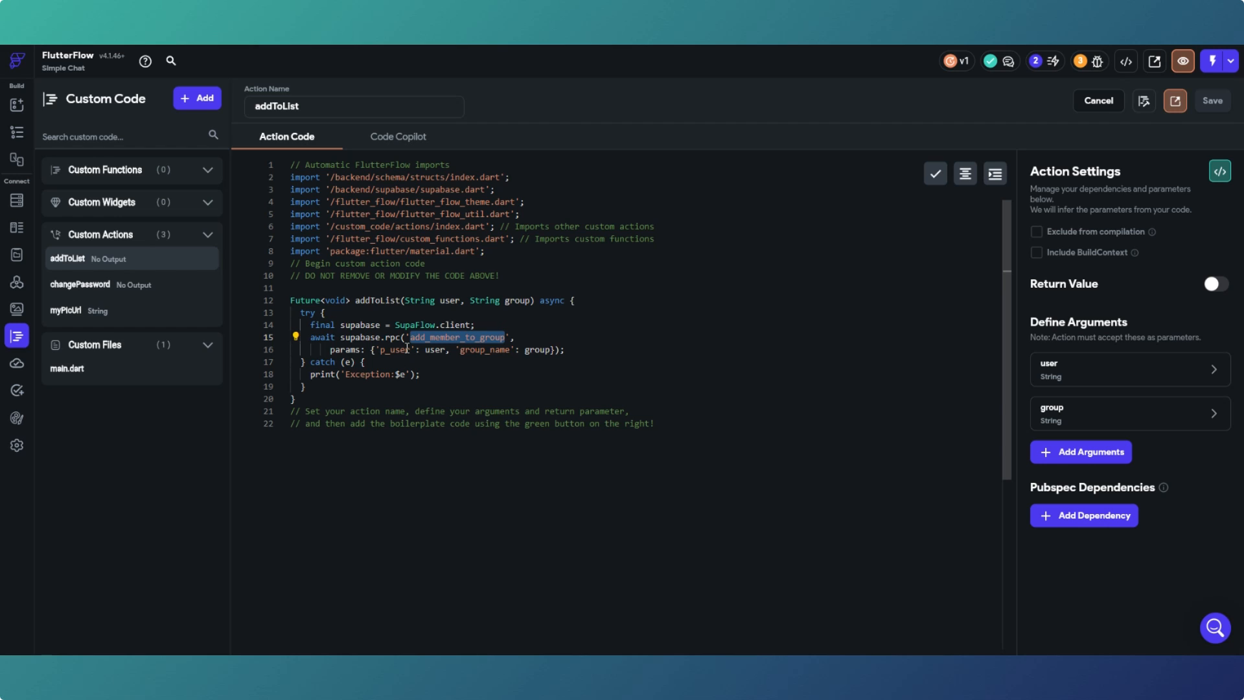
{"action": "left_click", "coordinate": [443, 350]}
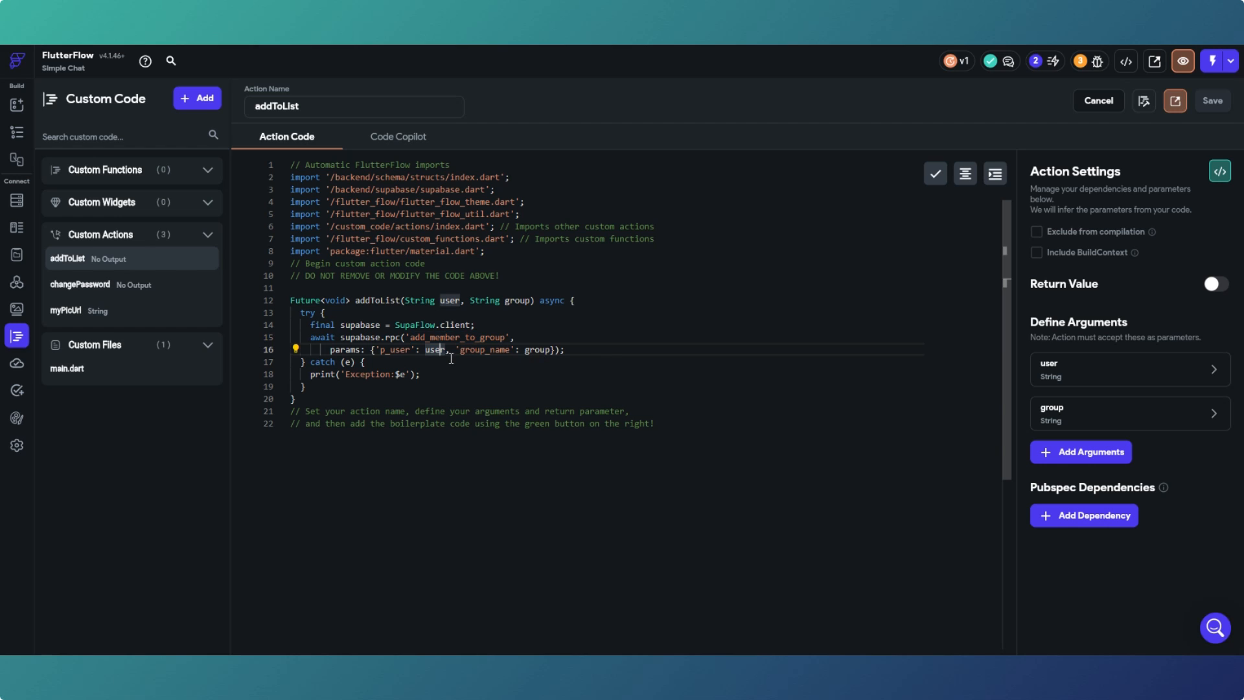
{"action": "left_click", "coordinate": [531, 349]}
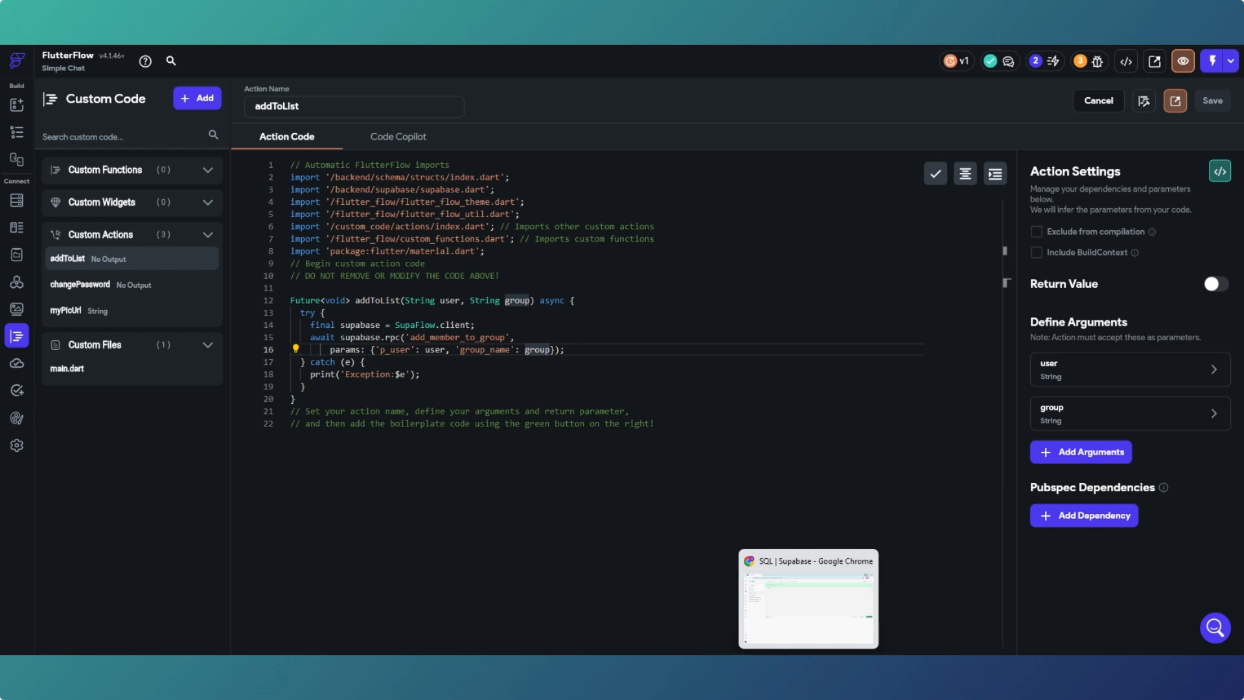
Switch to Supabase and view the saved query Update group members and the list of database functions.
{"action": "left_click", "coordinate": [809, 670]}
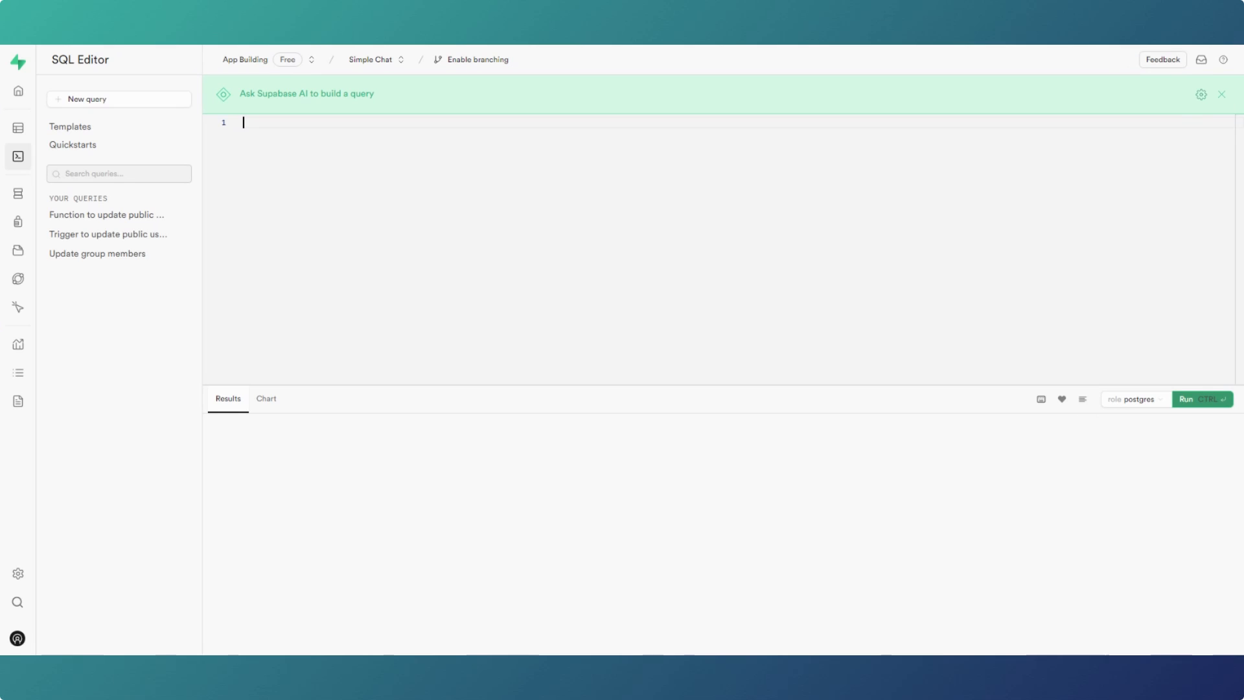
{"action": "left_click", "coordinate": [122, 263]}
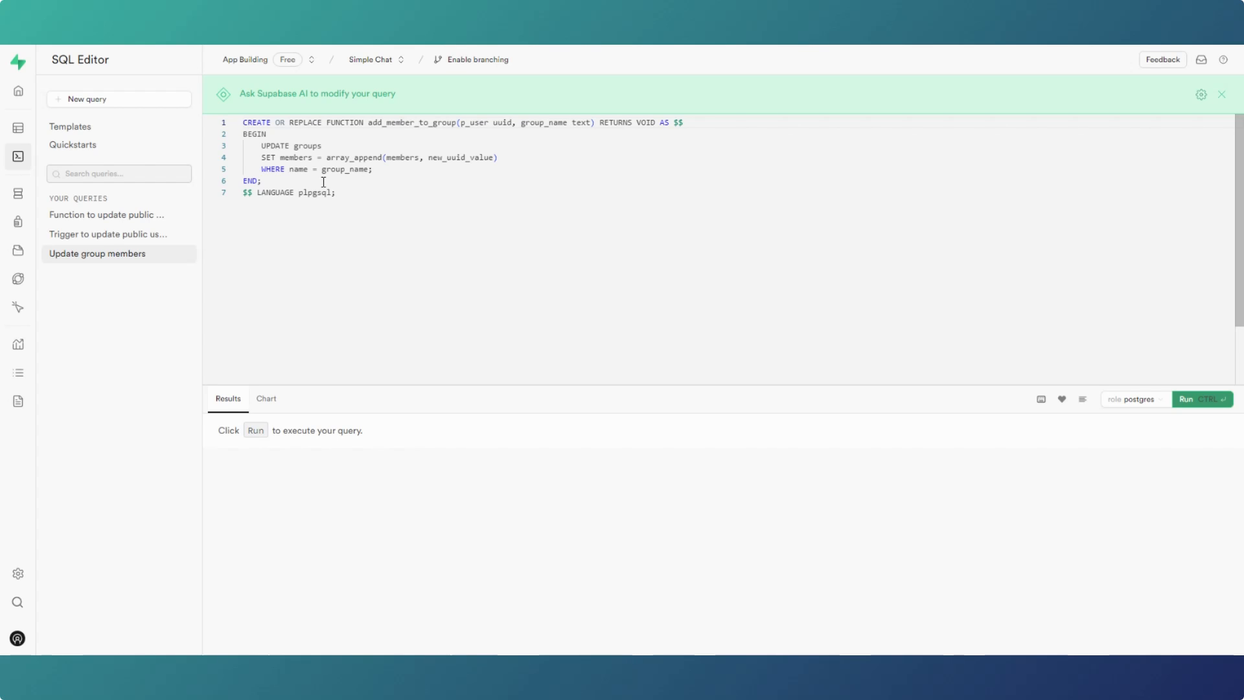
{"action": "mouse_move", "coordinate": [31, 195]}
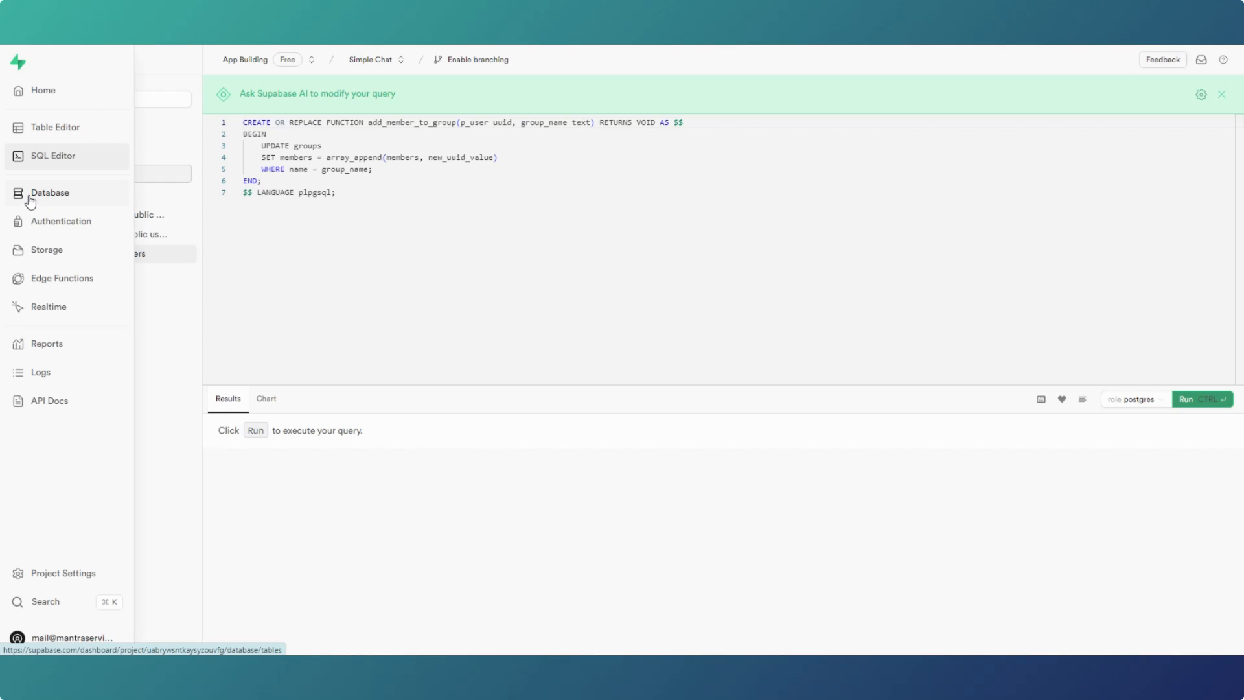
{"action": "left_click", "coordinate": [68, 194]}
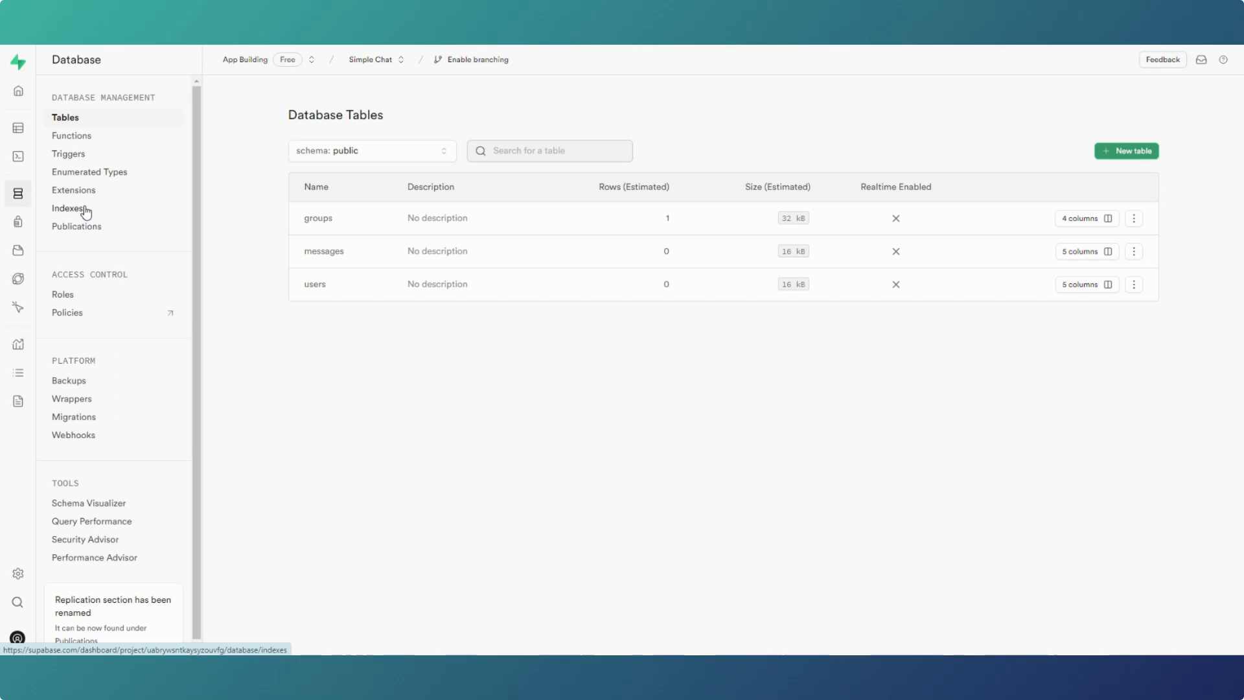
{"action": "left_click", "coordinate": [74, 137]}
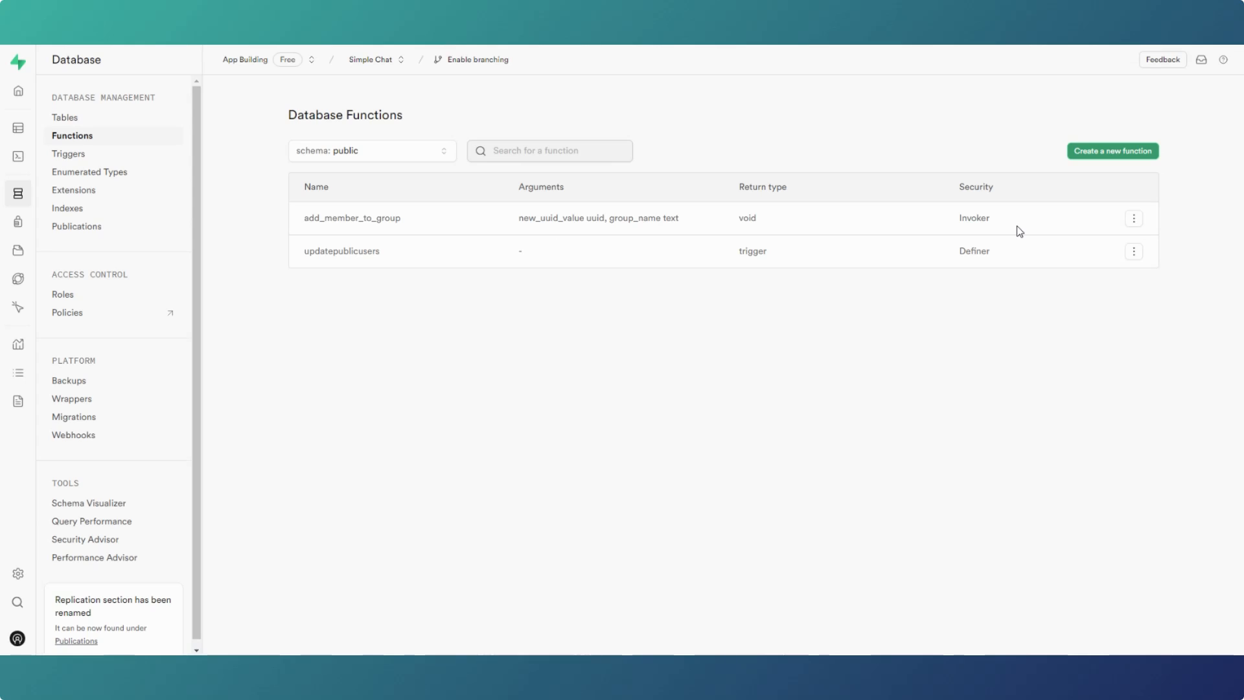
Switch back to FlutterFlow's groups page and enable conditional visibility for the plus icon in the group row.
{"action": "mouse_move", "coordinate": [809, 670]}
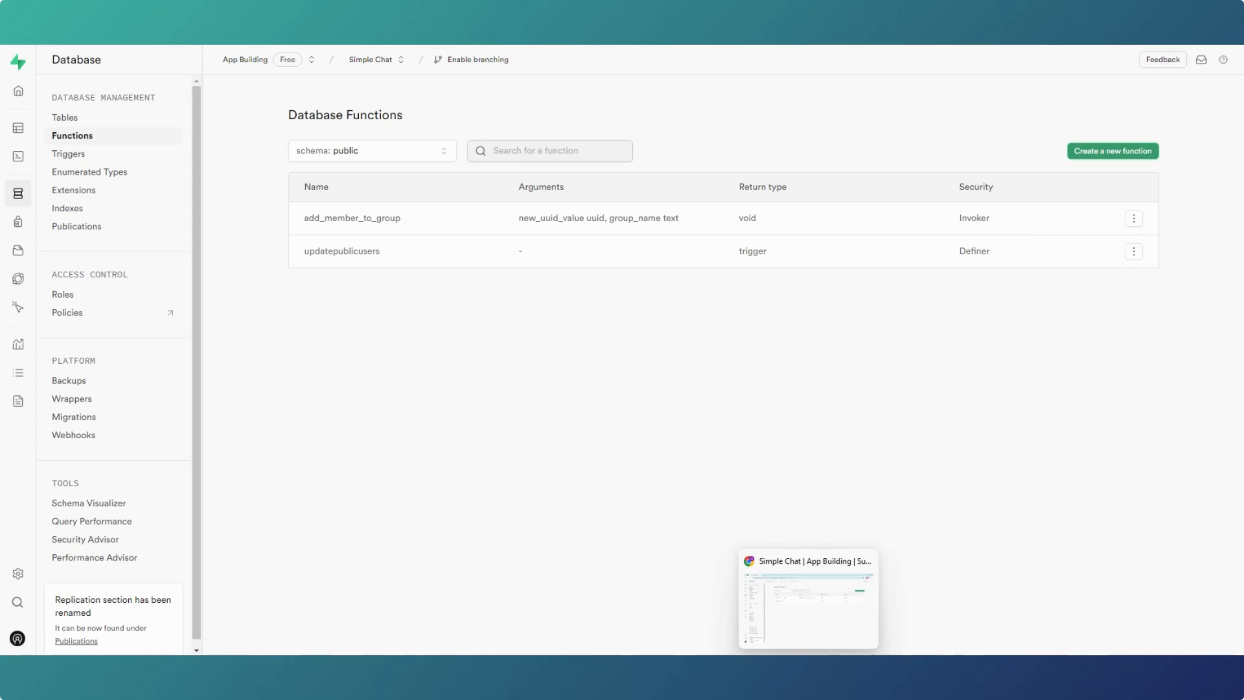
{"action": "left_click", "coordinate": [775, 617]}
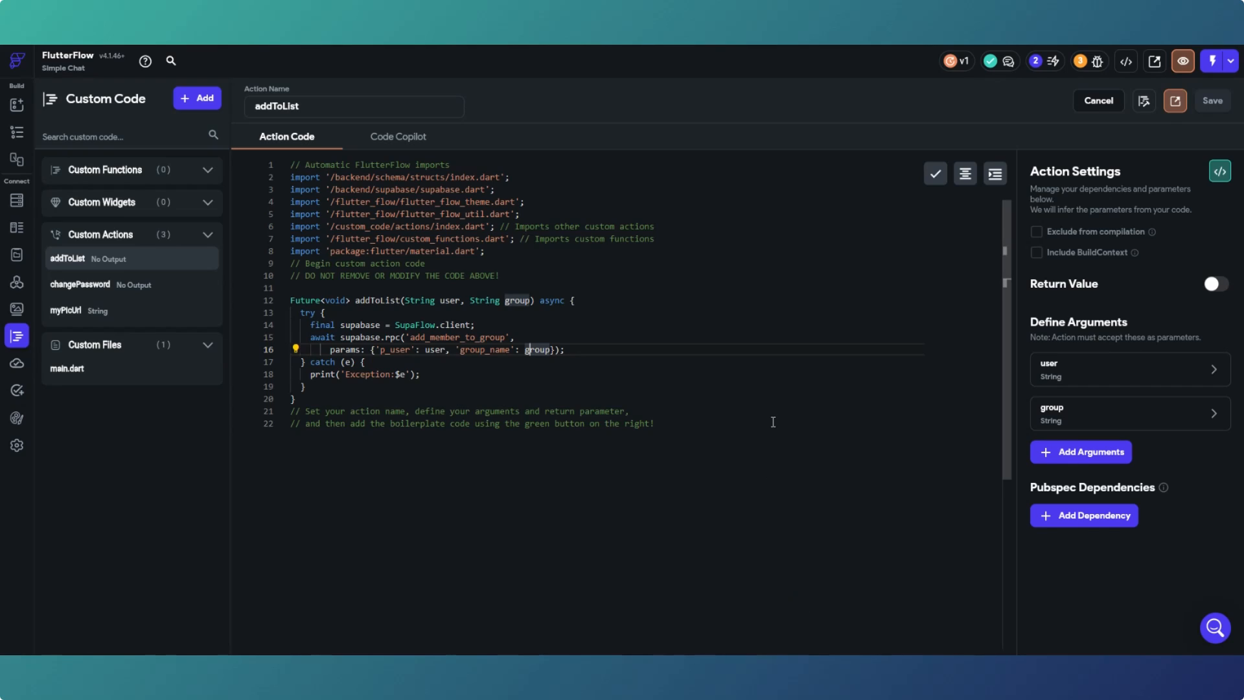
{"action": "left_click", "coordinate": [17, 132]}
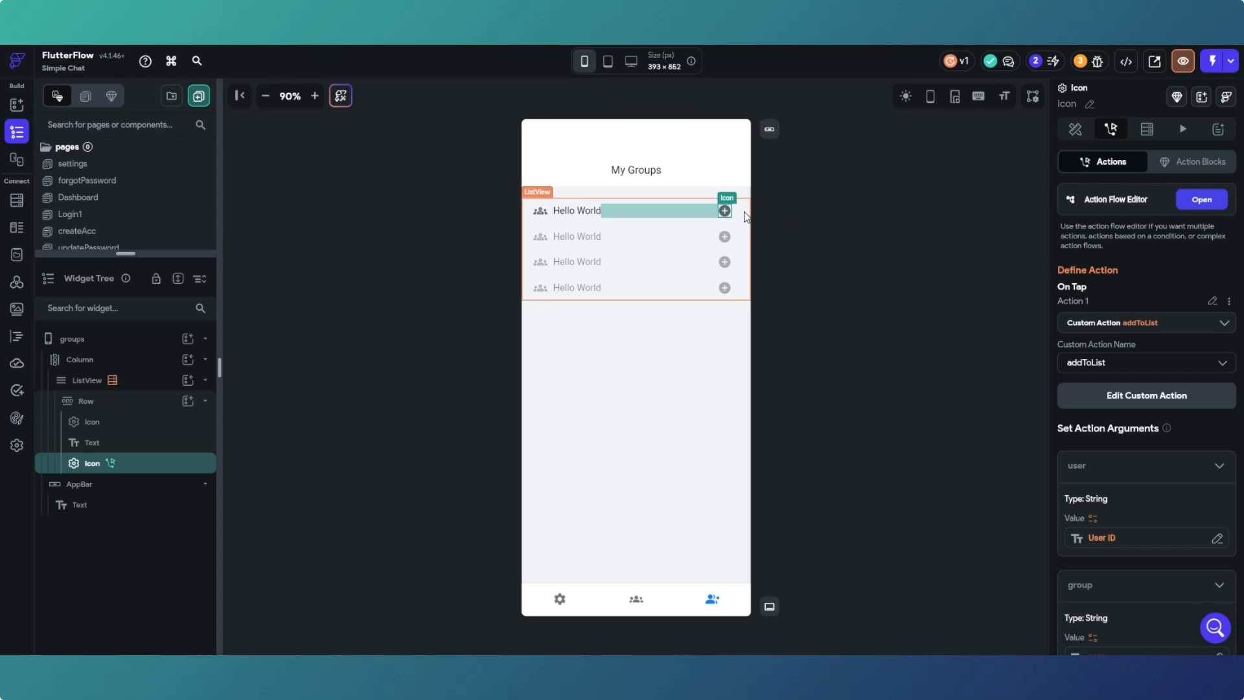
{"action": "left_click", "coordinate": [940, 243]}
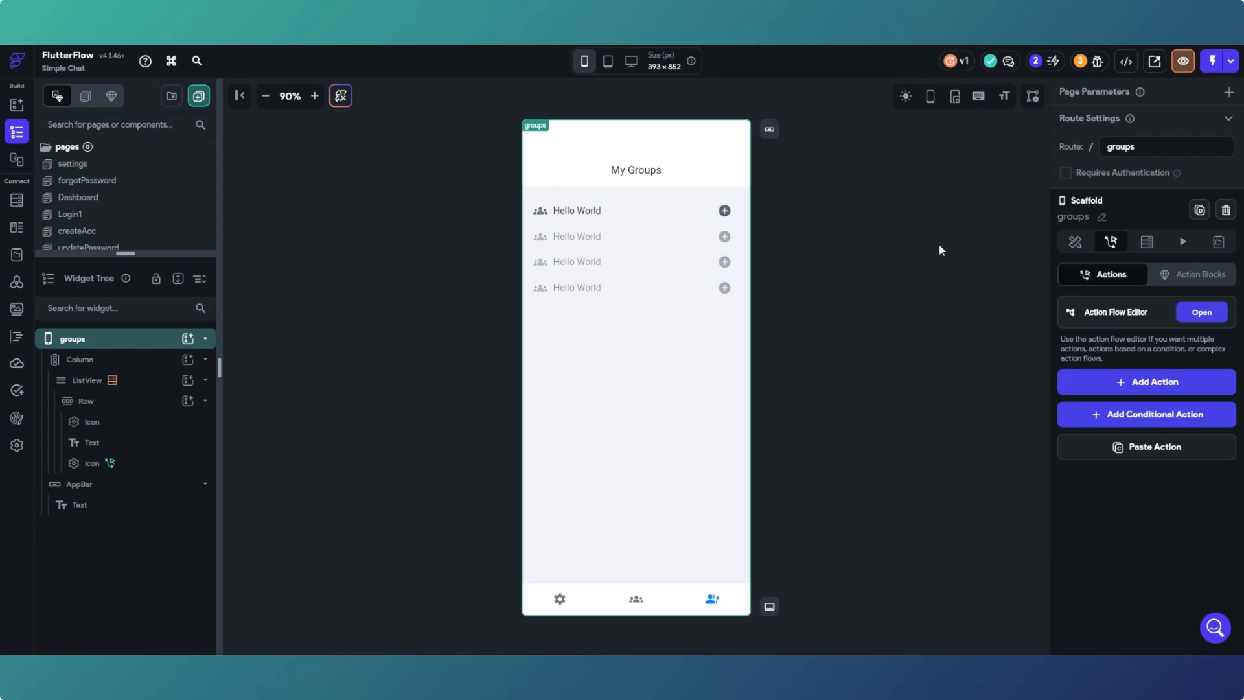
{"action": "left_click", "coordinate": [726, 212]}
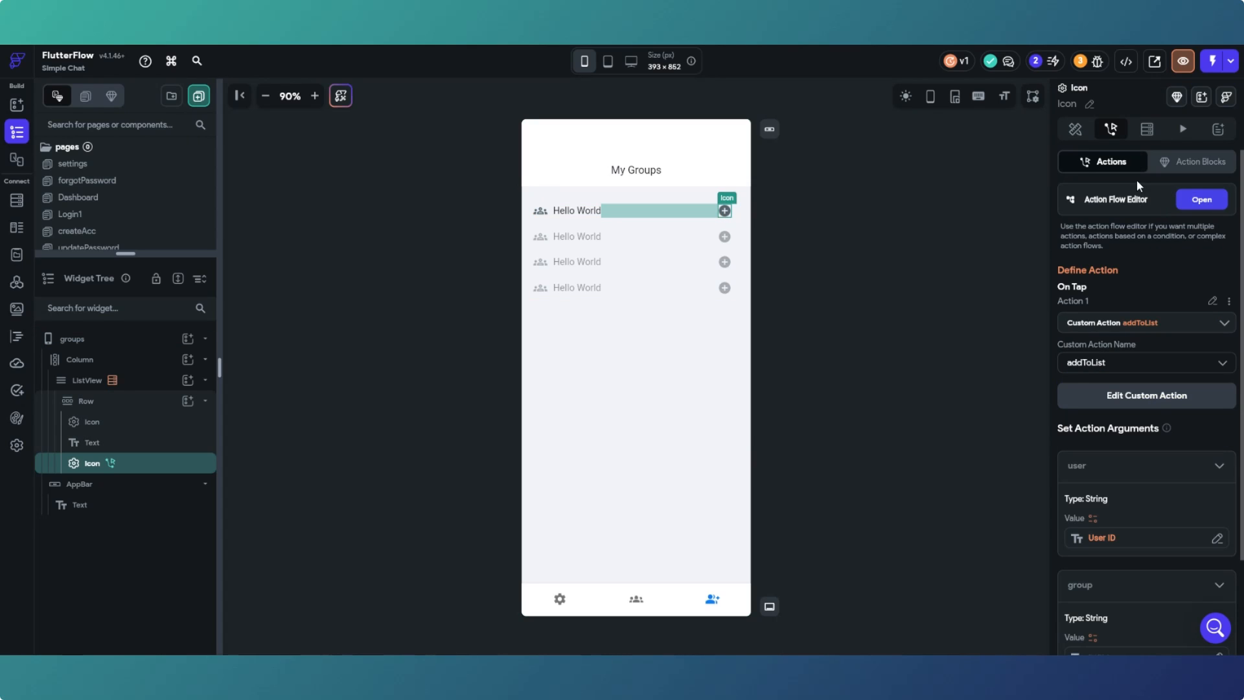
{"action": "left_click", "coordinate": [1076, 129]}
{"action": "left_click", "coordinate": [1219, 229]}
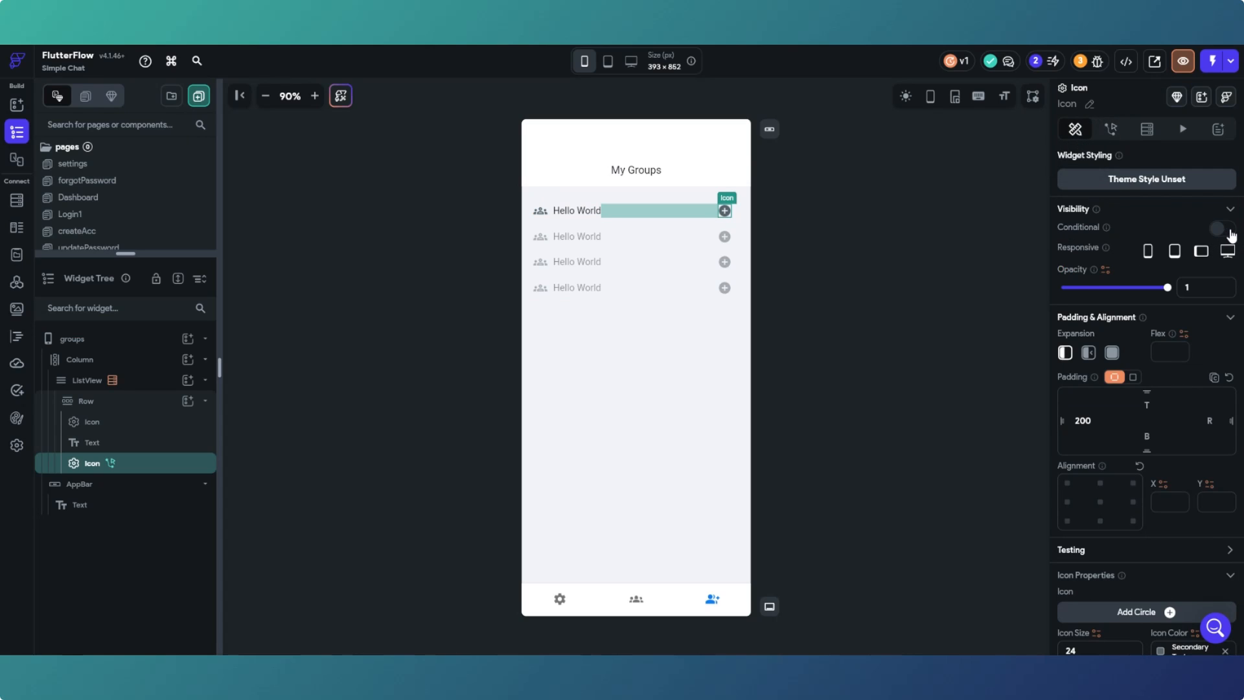
Set the plus icon's visibility condition to the groups row's members list containing the authenticated user's User ID.
{"action": "left_click", "coordinate": [1099, 252]}
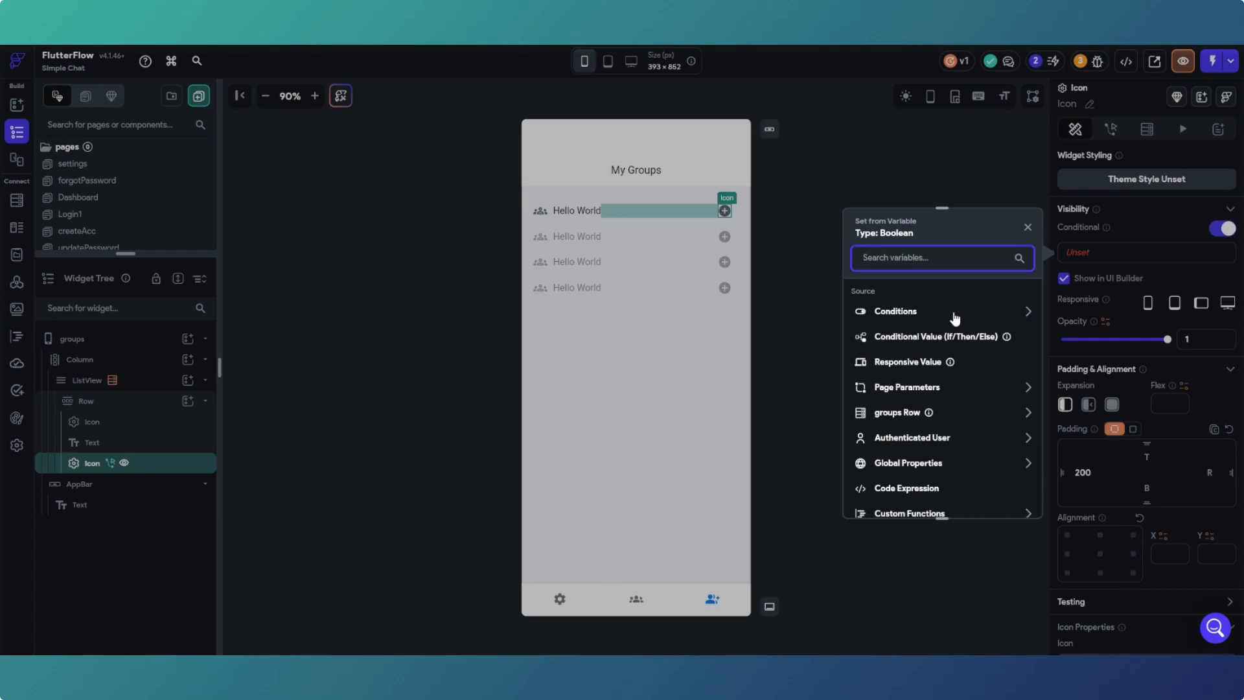
{"action": "left_click", "coordinate": [964, 413]}
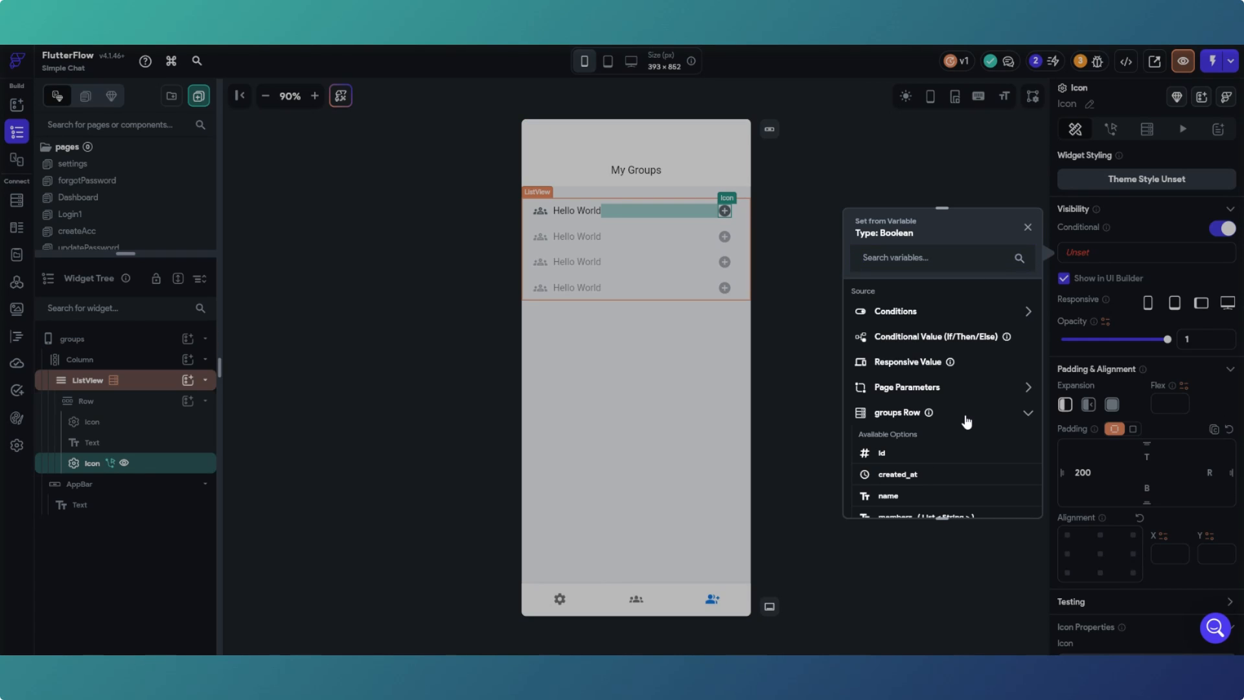
{"action": "scroll", "coordinate": [948, 436], "scroll_direction": "down", "scroll_amount": 2}
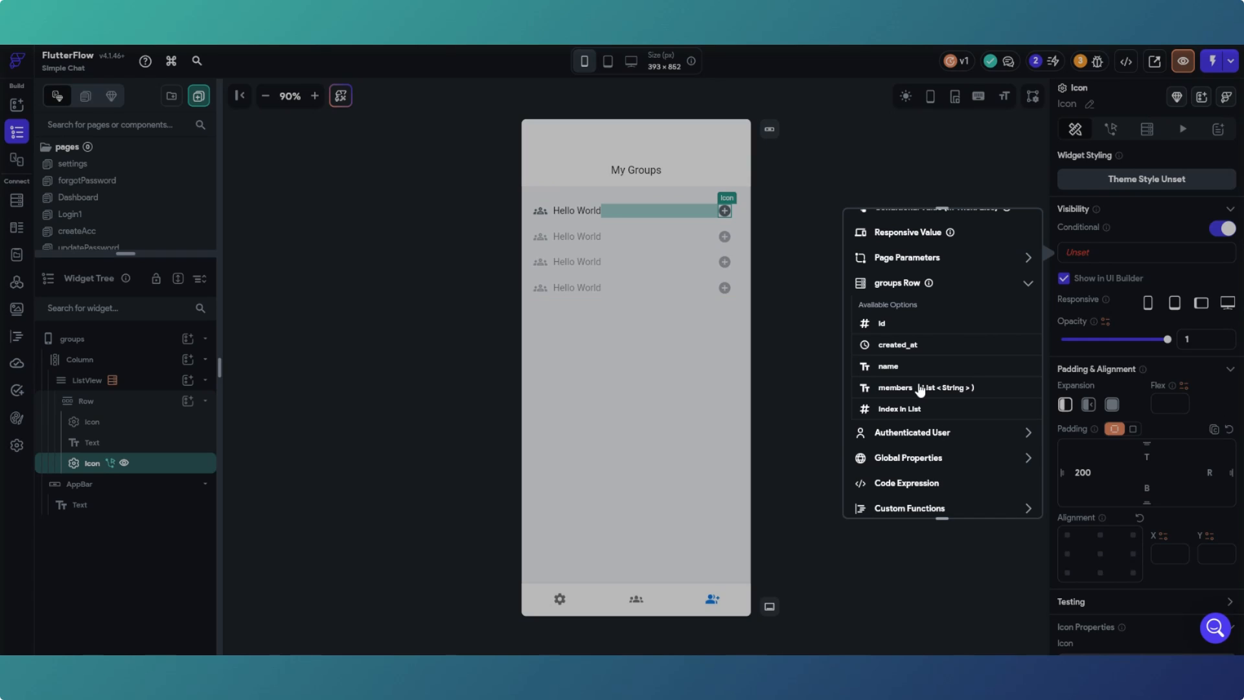
{"action": "left_click", "coordinate": [920, 389]}
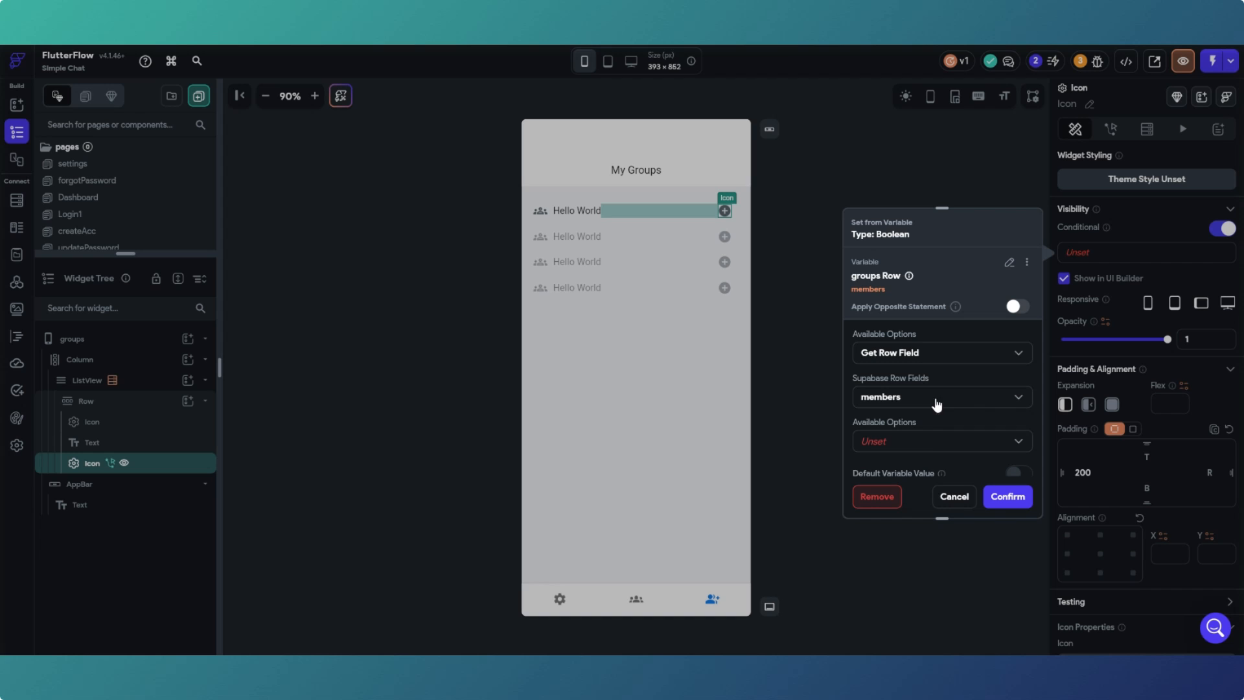
{"action": "left_click", "coordinate": [926, 444]}
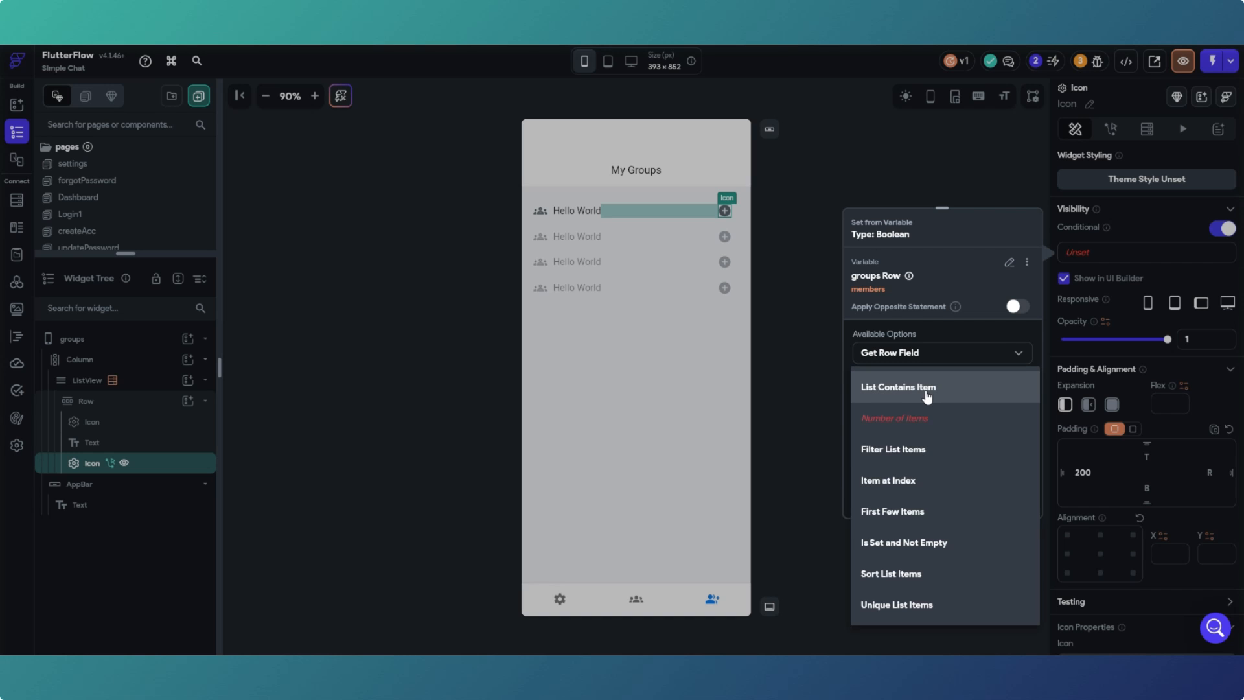
{"action": "left_click", "coordinate": [927, 389]}
{"action": "left_click", "coordinate": [904, 428]}
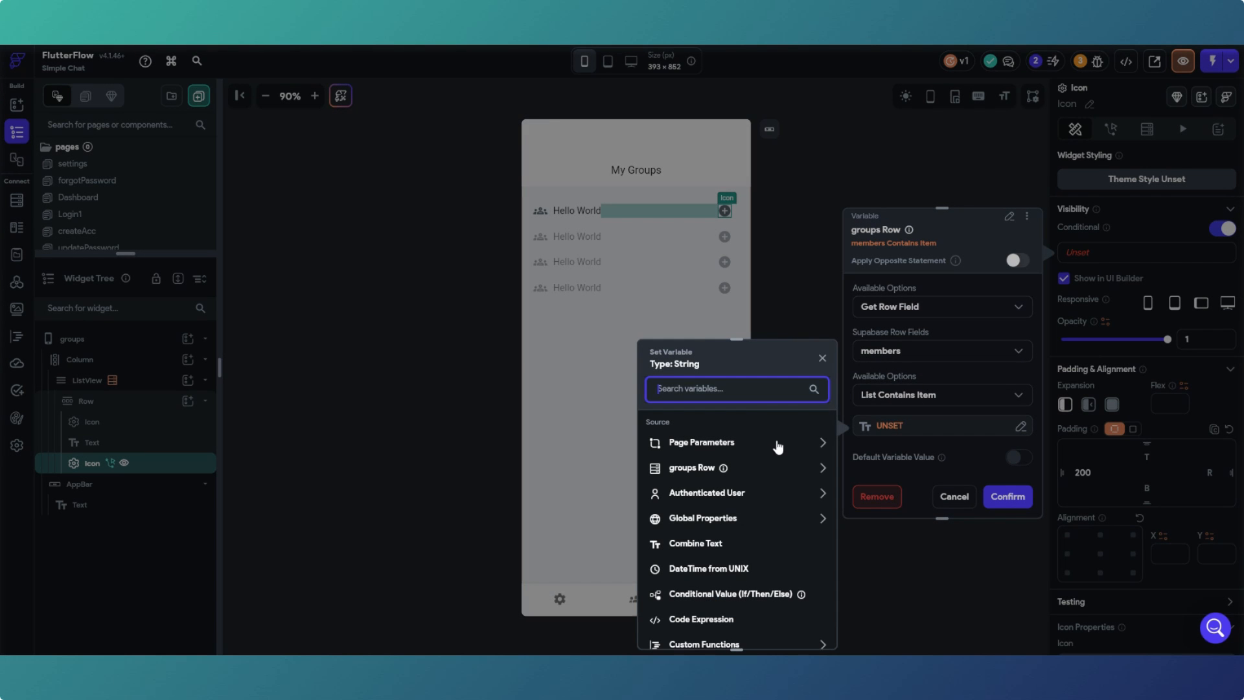
{"action": "left_click", "coordinate": [762, 499]}
{"action": "left_click", "coordinate": [691, 556]}
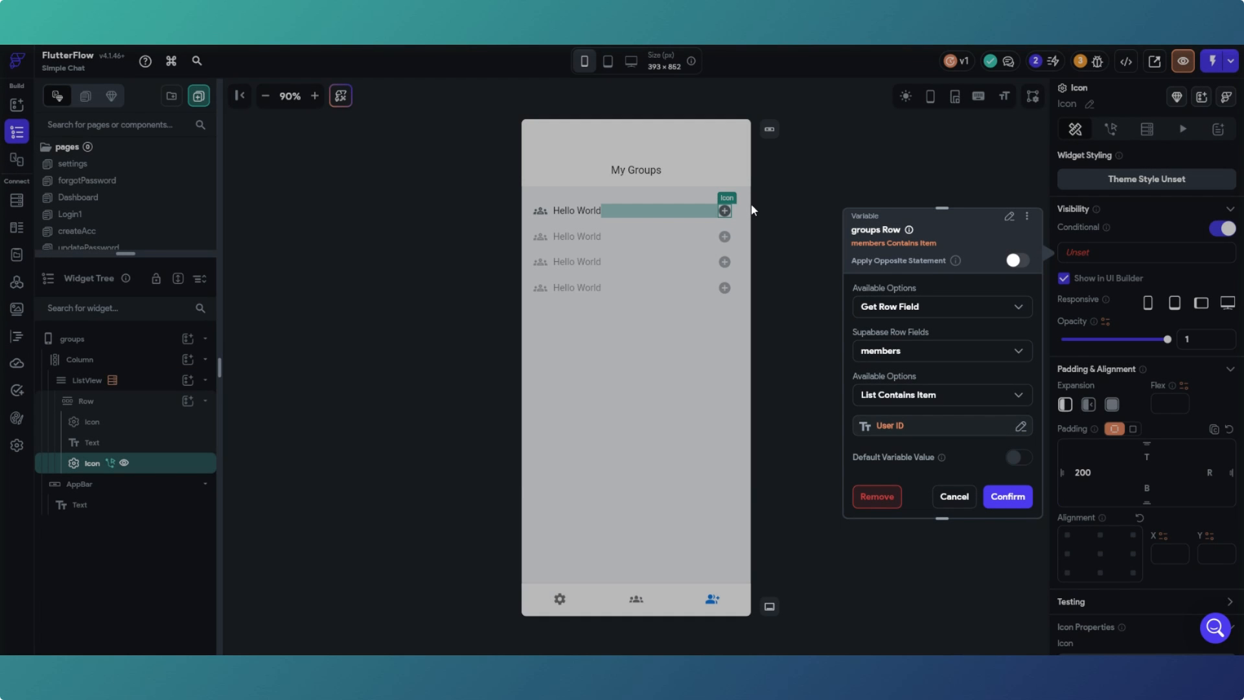
{"action": "left_click", "coordinate": [1013, 499]}
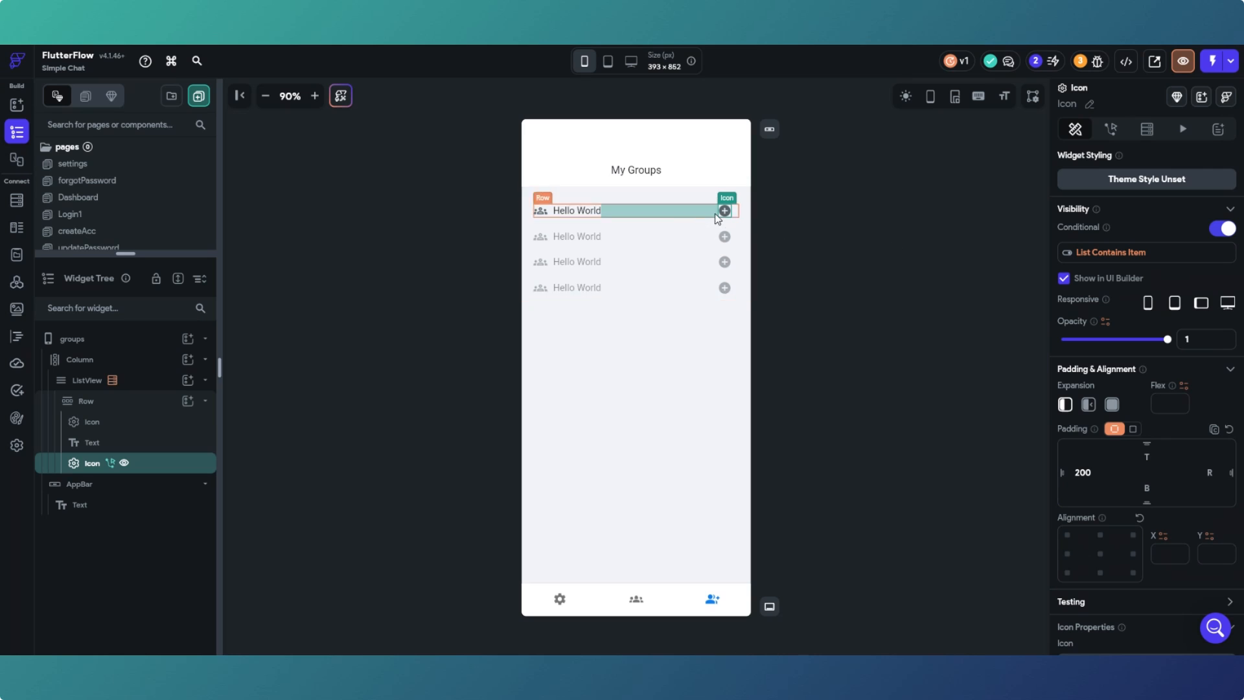
Invert the plus icon's visibility condition by applying the opposite statement to its List Contains Item check.
{"action": "left_click", "coordinate": [1126, 259]}
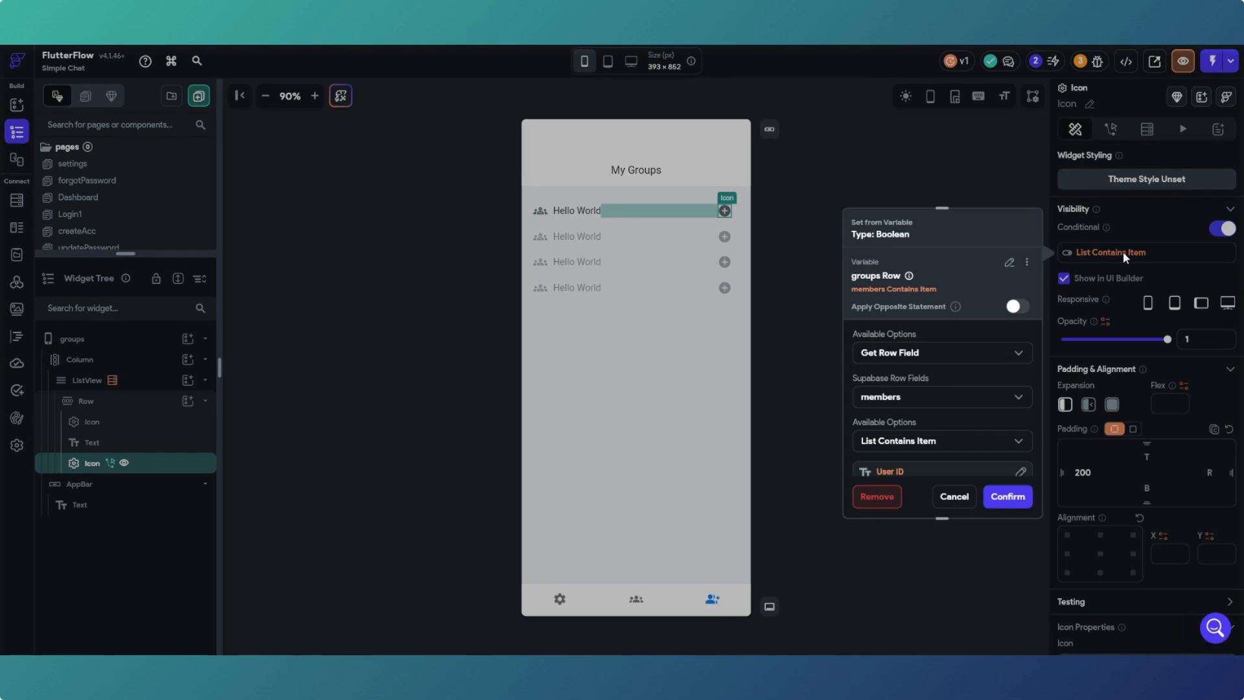
{"action": "left_click", "coordinate": [1022, 309]}
{"action": "scroll", "coordinate": [985, 413], "scroll_direction": "down", "scroll_amount": 1}
{"action": "left_click", "coordinate": [998, 397]}
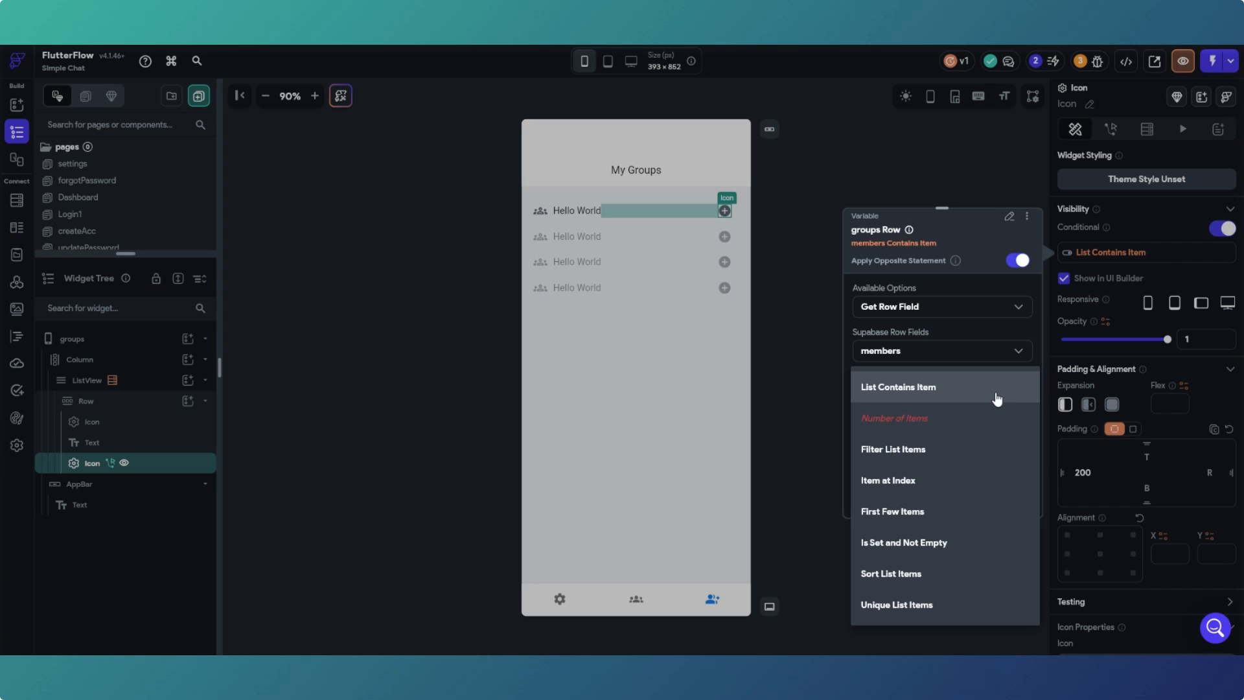
{"action": "left_click", "coordinate": [799, 376]}
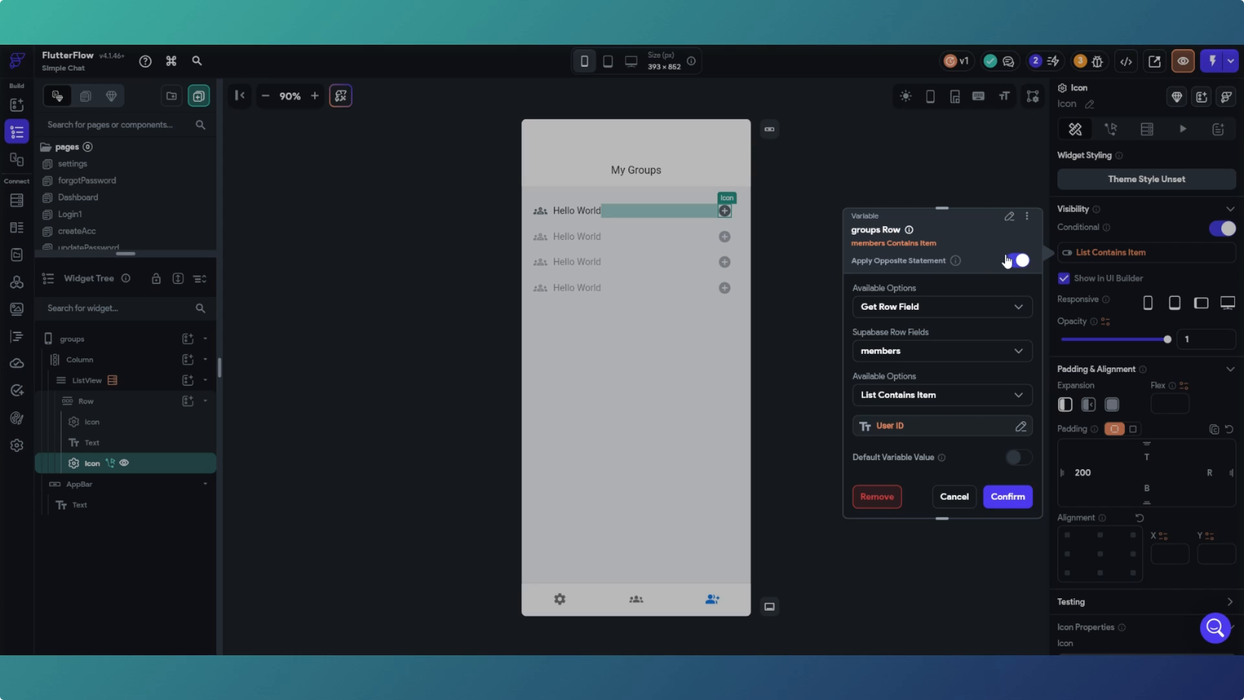
{"action": "mouse_move", "coordinate": [957, 261]}
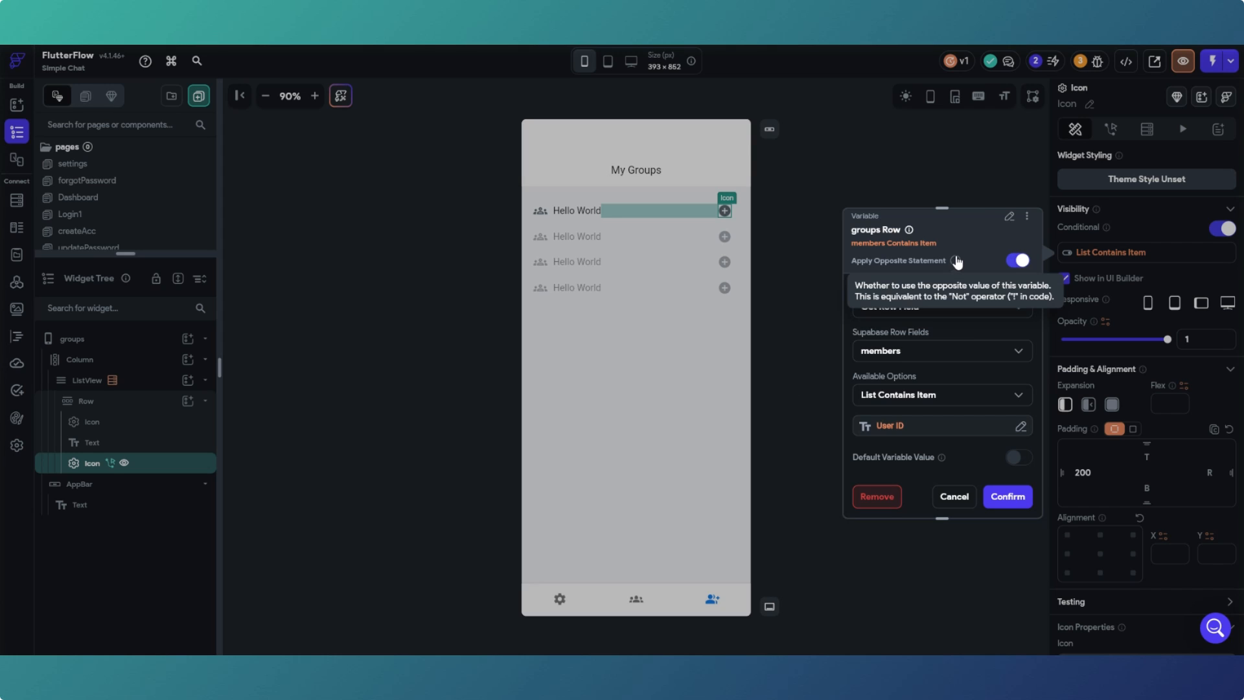
{"action": "left_click", "coordinate": [1003, 497]}
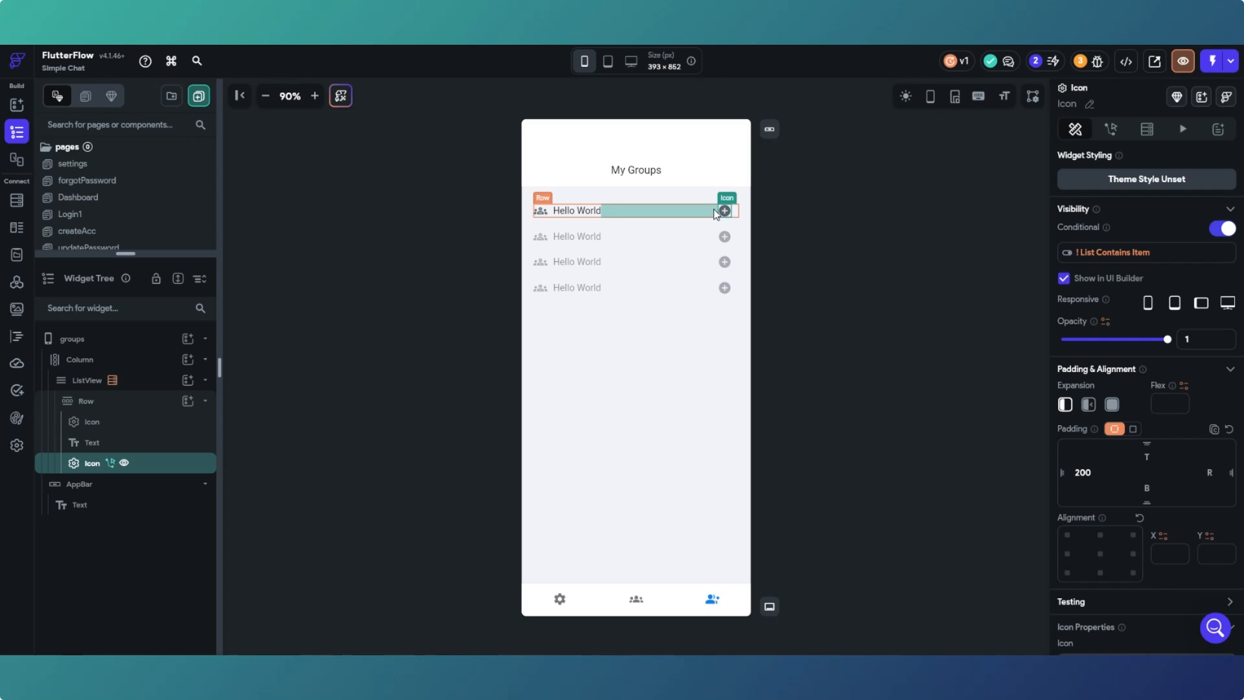
Add a new Icon widget to the group row between the group text and the plus icon.
{"action": "left_click", "coordinate": [17, 446]}
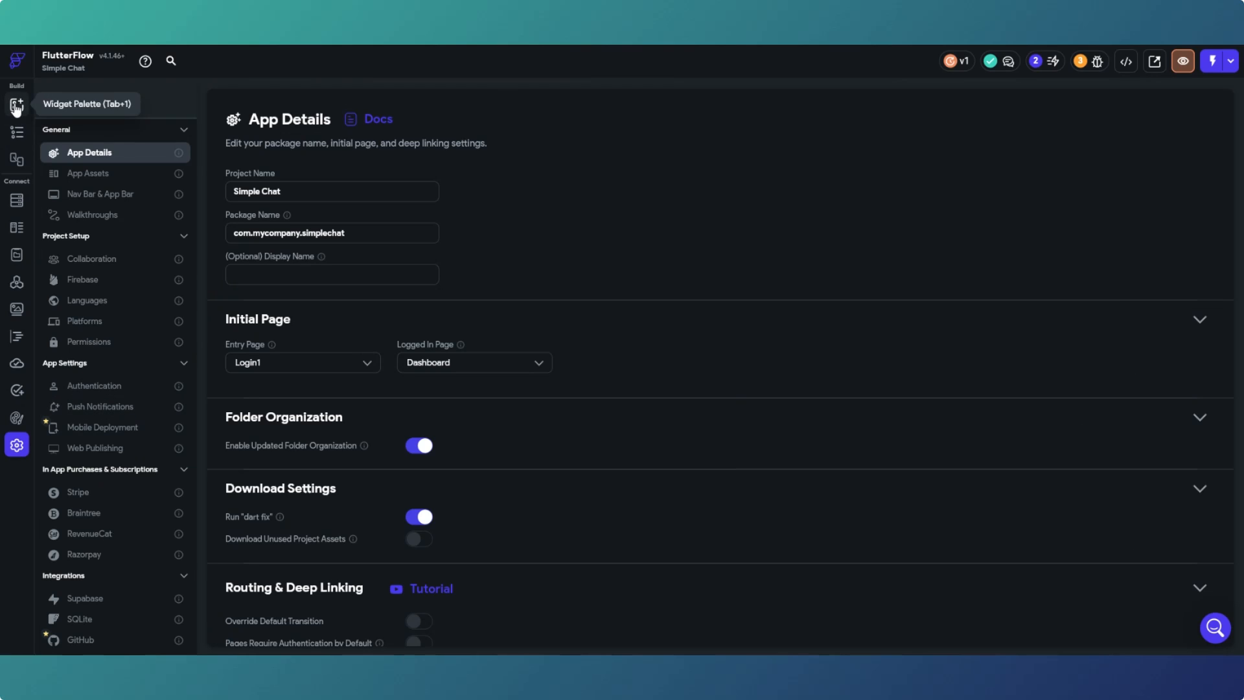
{"action": "left_click", "coordinate": [17, 106]}
{"action": "scroll", "coordinate": [114, 373], "scroll_direction": "down", "scroll_amount": 8}
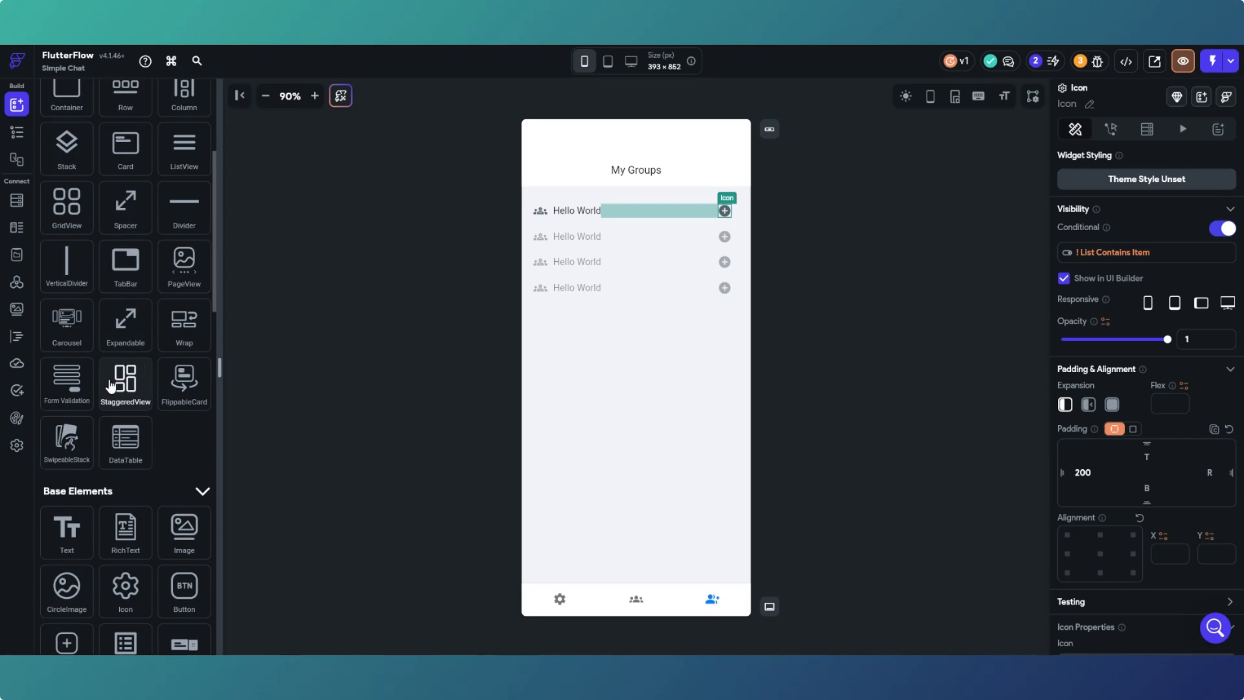
{"action": "left_click_drag", "start_coordinate": [125, 327], "coordinate": [713, 212]}
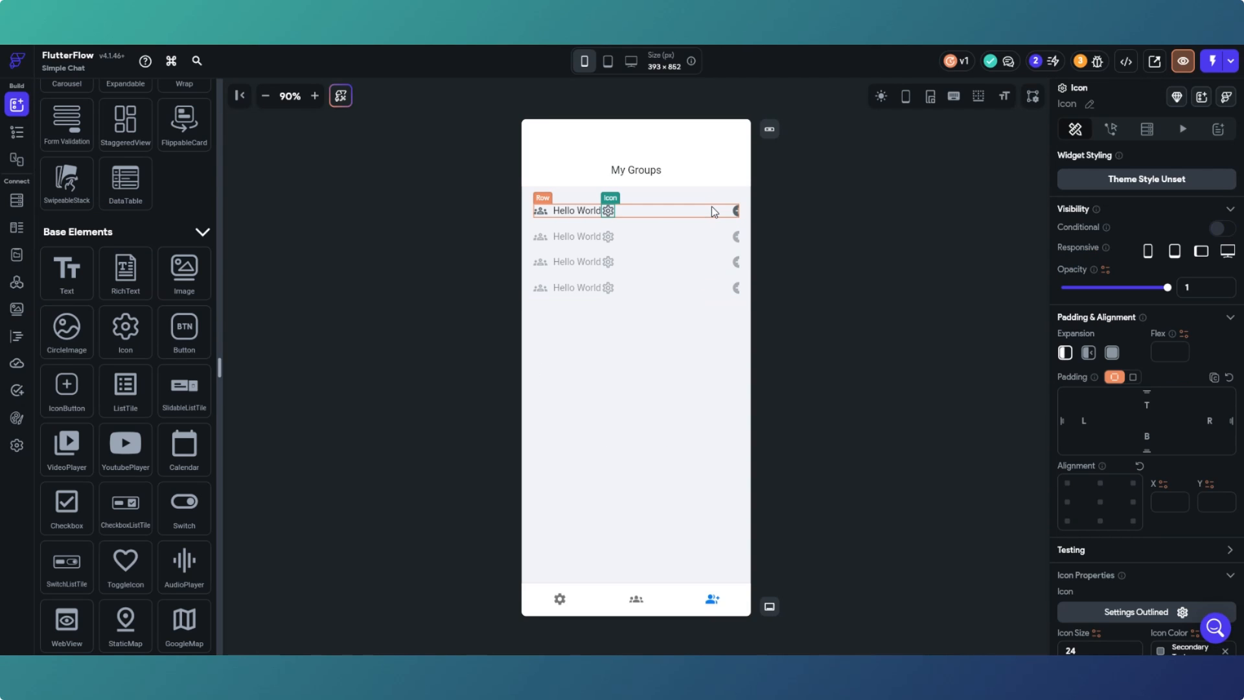
Set the plus icon's left padding in the group row to 10.
{"action": "left_click", "coordinate": [652, 213]}
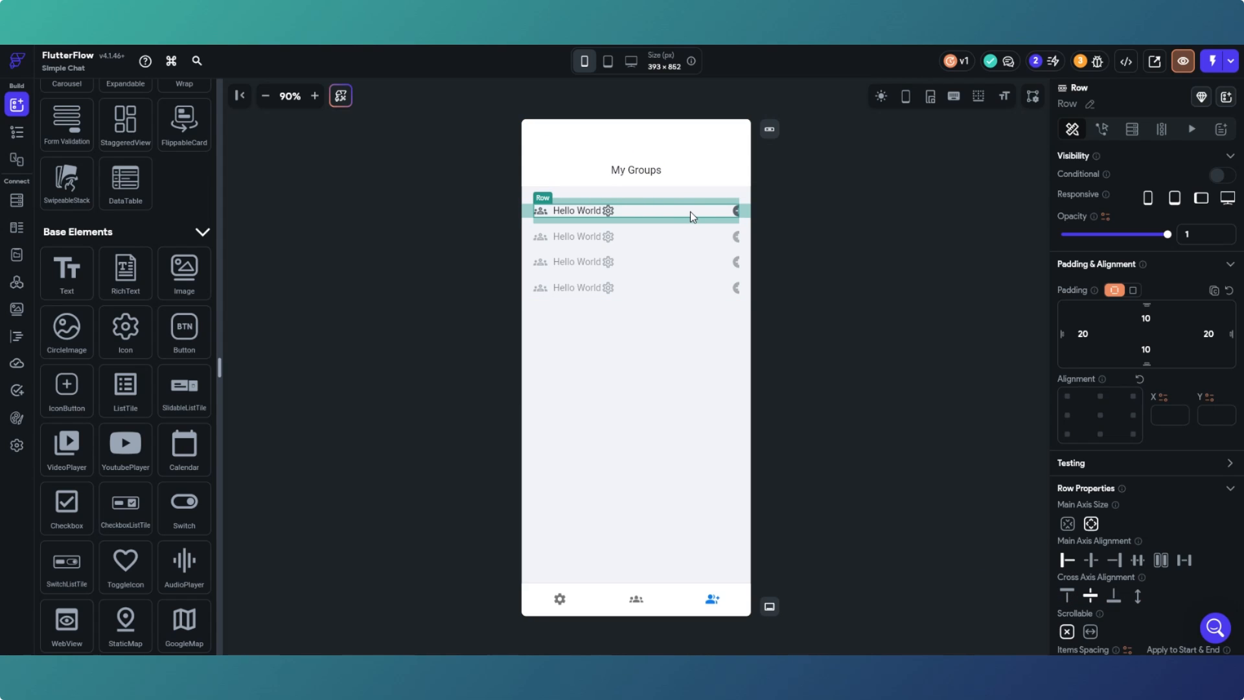
{"action": "left_click", "coordinate": [736, 213]}
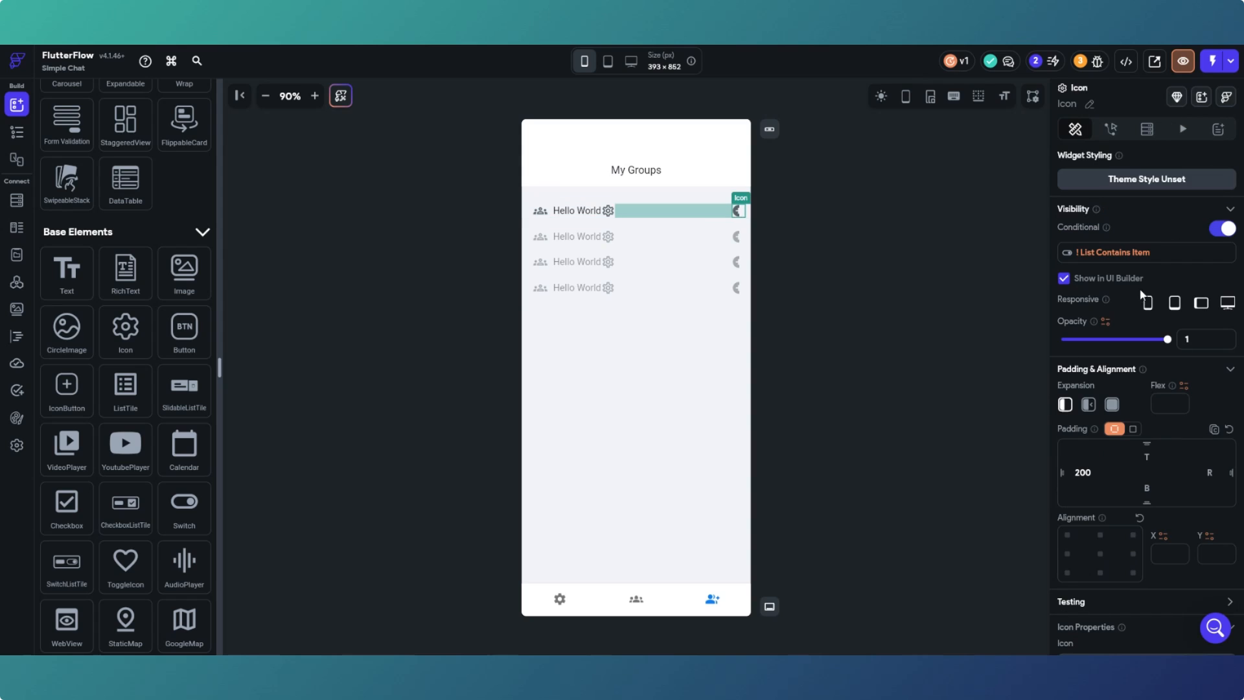
{"action": "double_click", "coordinate": [1094, 472]}
{"action": "key", "text": "BackSpace"}
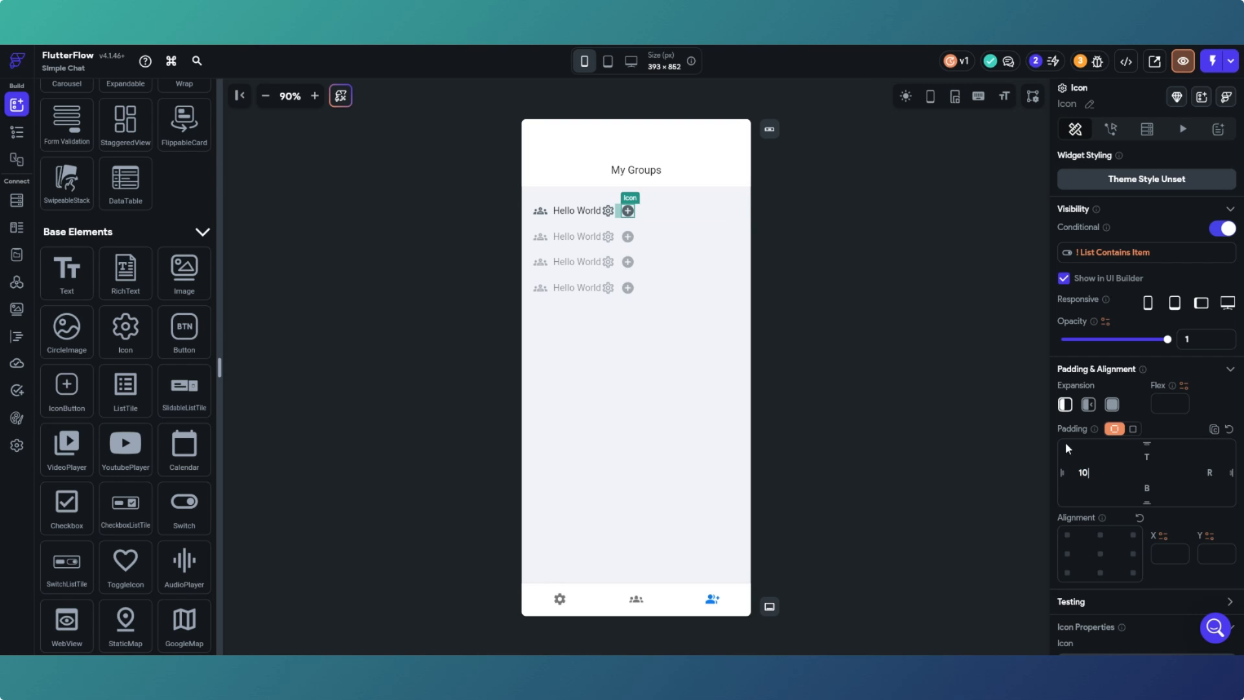
Set the new settings icon's left padding in the group row to 180.
{"action": "left_click", "coordinate": [612, 211]}
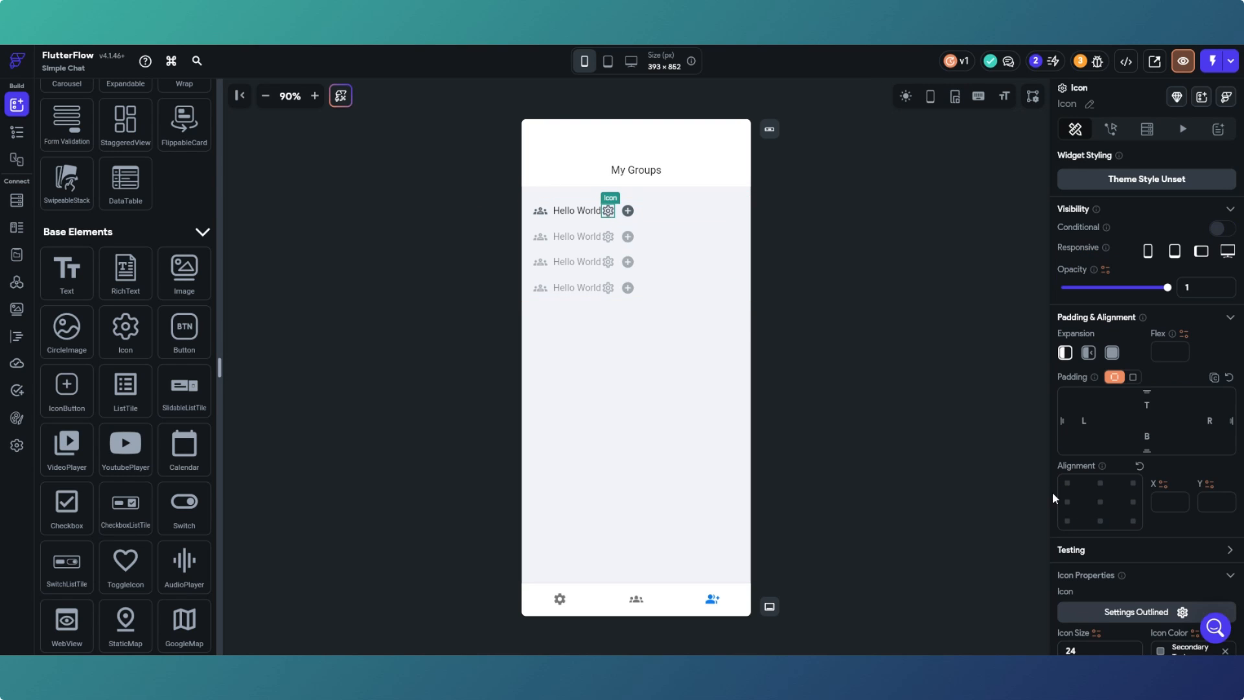
{"action": "left_click", "coordinate": [1085, 419]}
{"action": "type", "text": "150"}
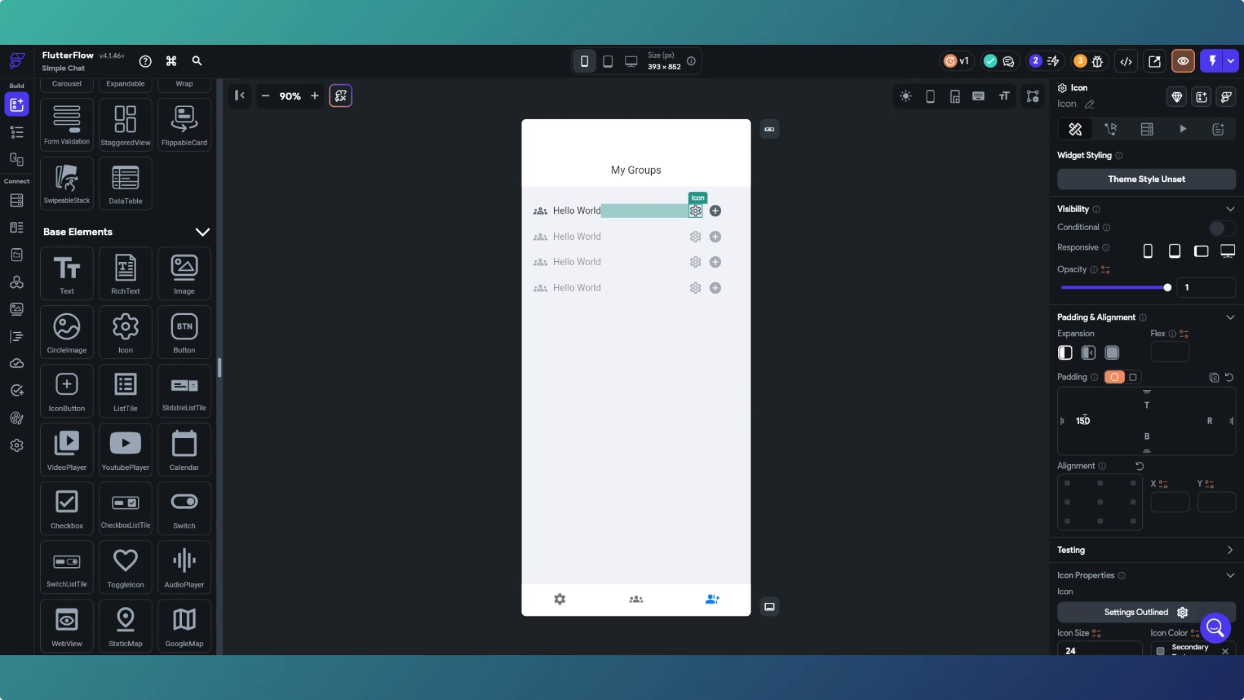
{"action": "type", "text": "180"}
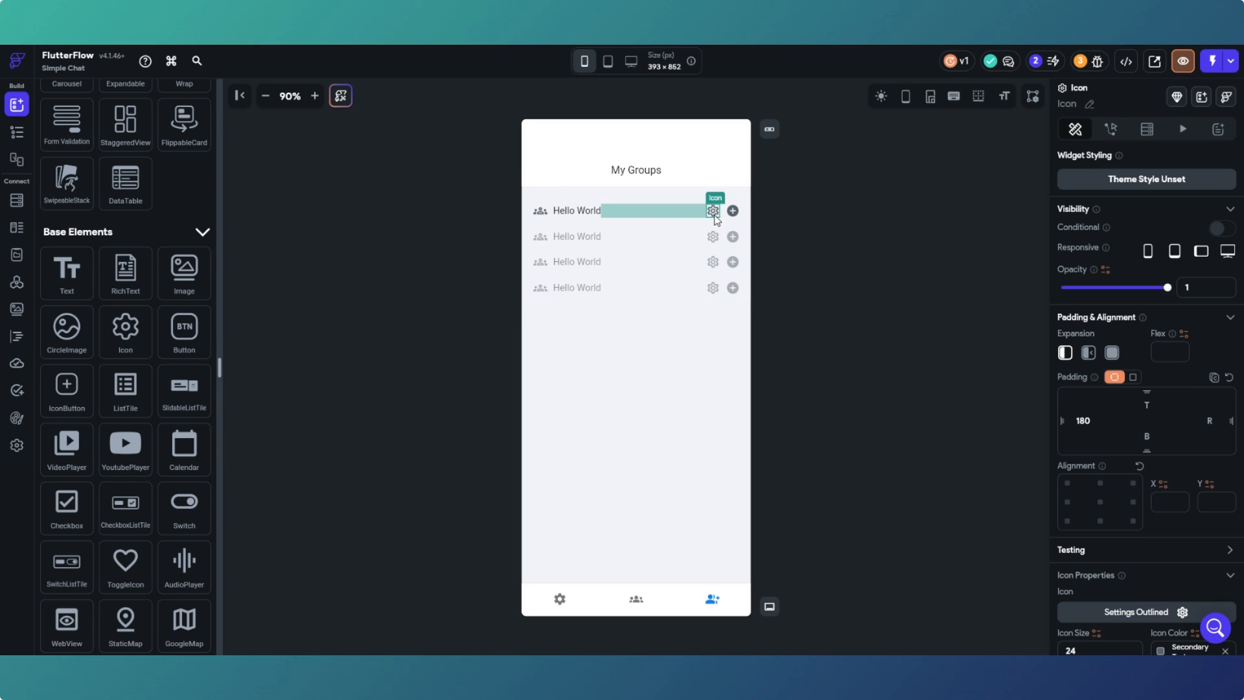
Search the icon library for "minus" and change the new icon to Font Awesome's Minus Circle.
{"action": "left_click", "coordinate": [1141, 612]}
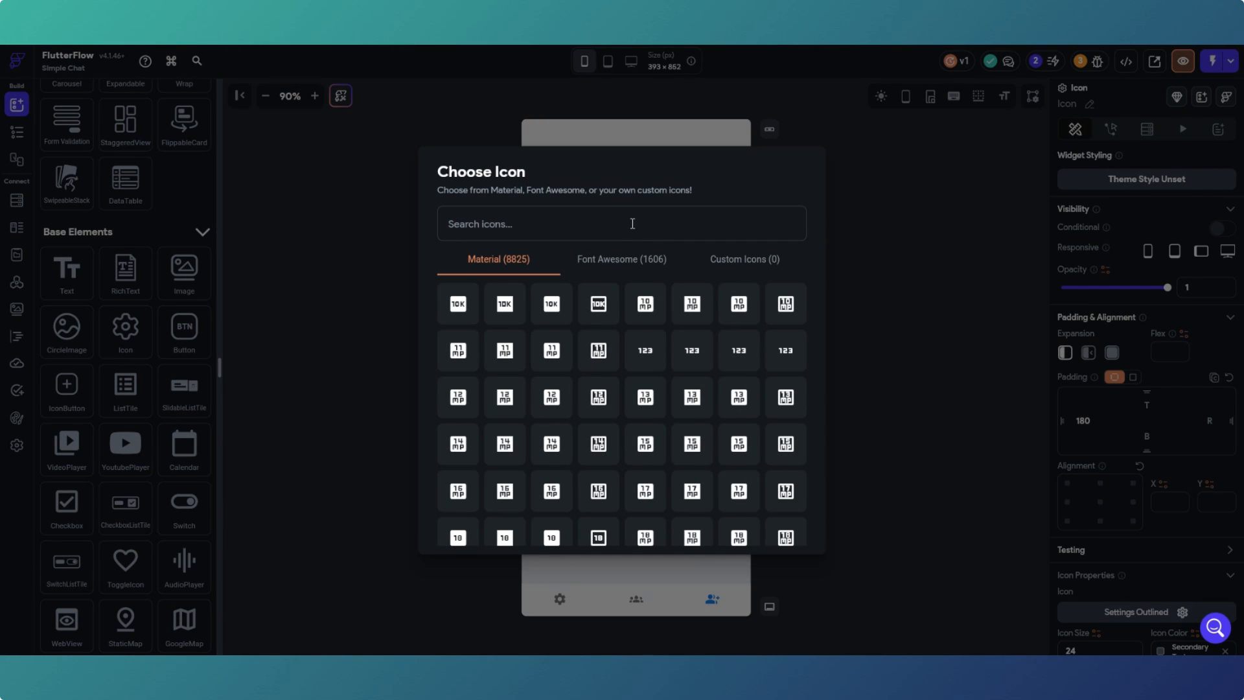
{"action": "type", "text": "minus"}
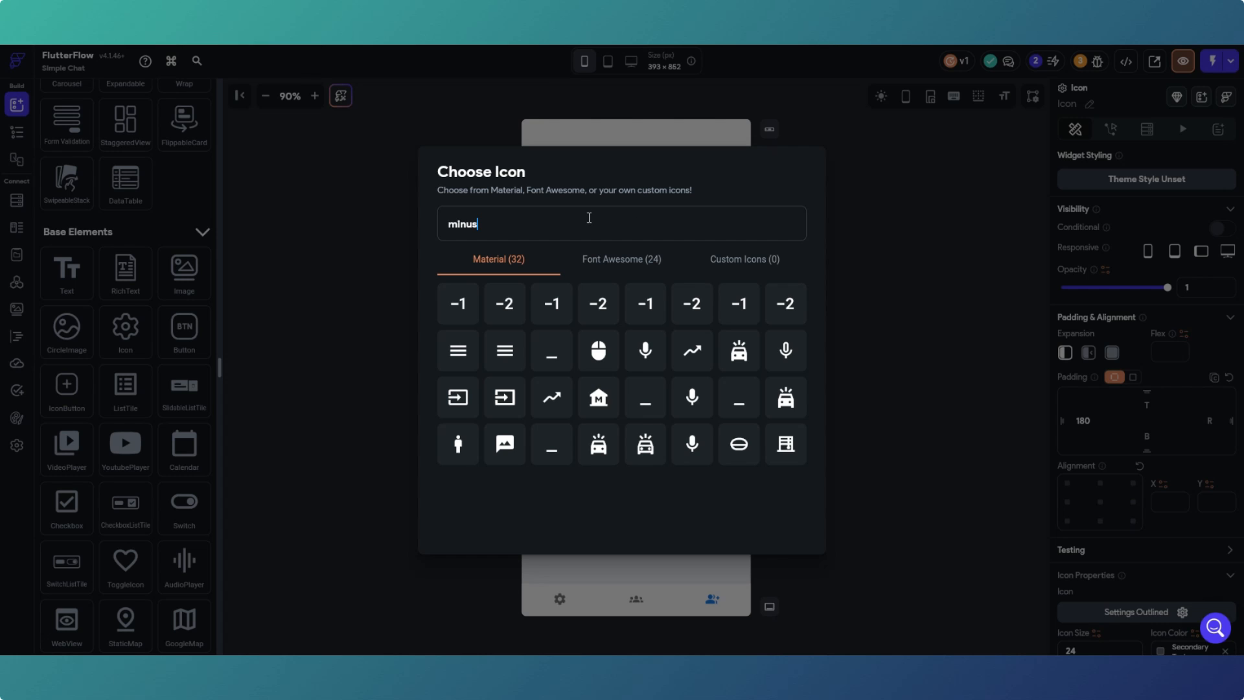
{"action": "left_click", "coordinate": [597, 271]}
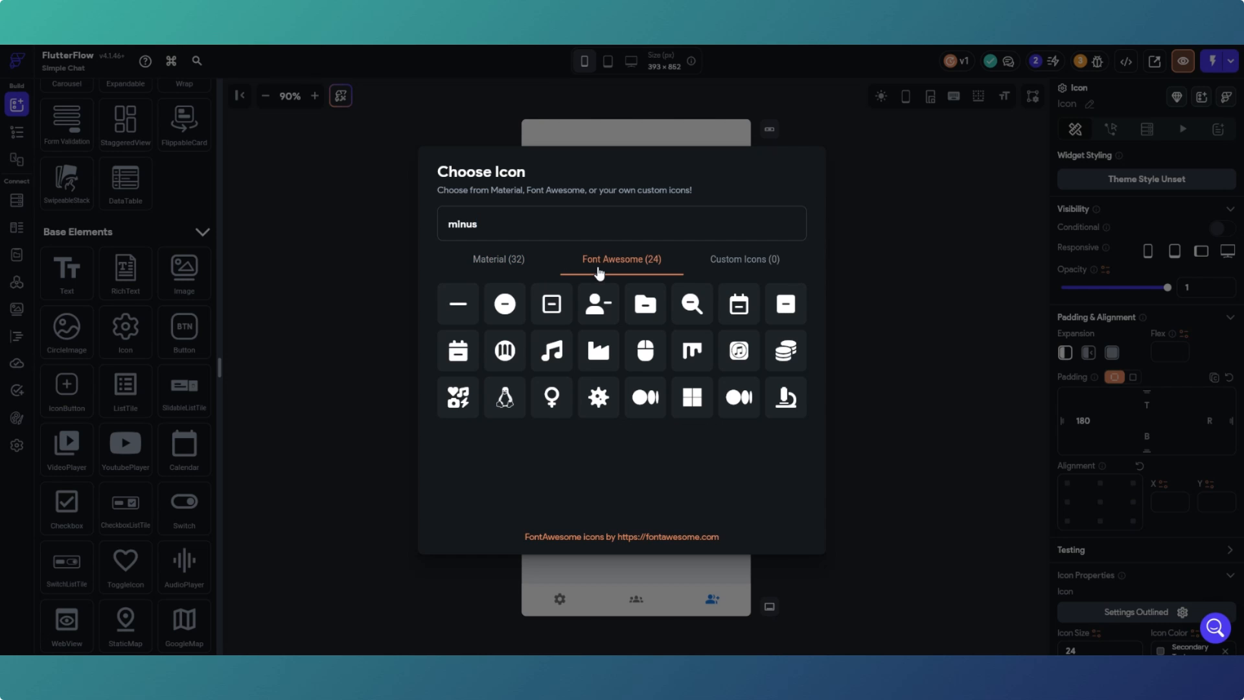
{"action": "left_click", "coordinate": [505, 305]}
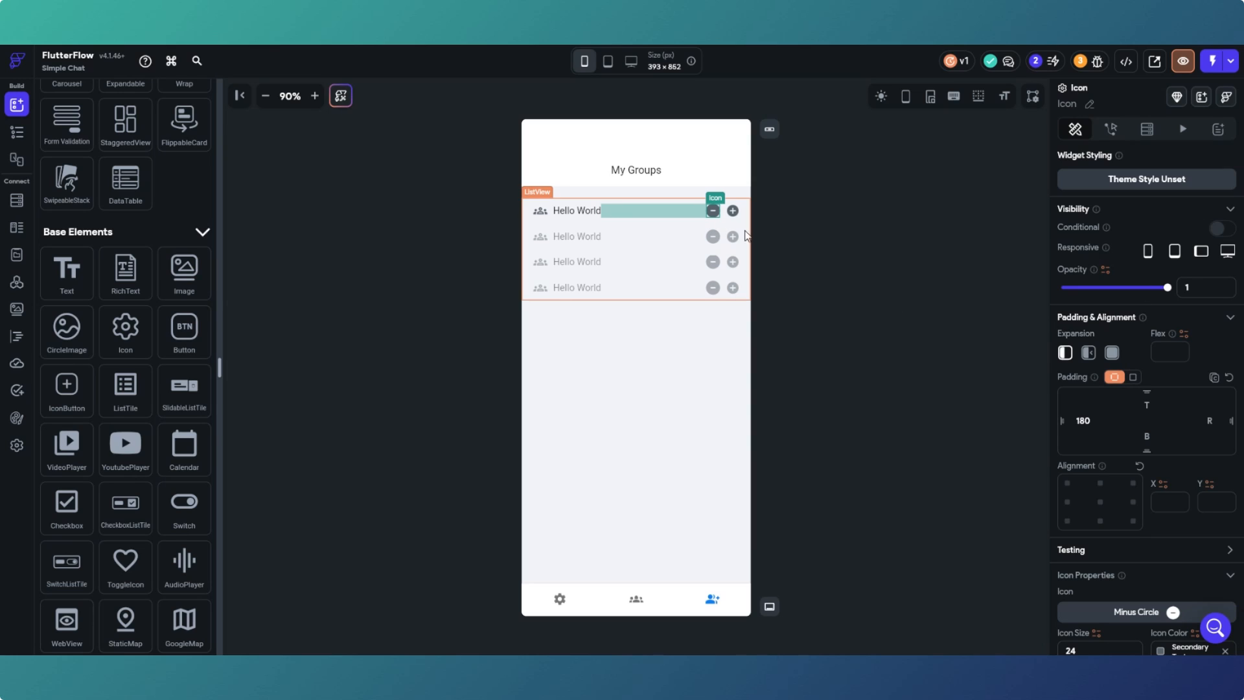
Make the minus icon conditionally visible when the groups row's members list contains the authenticated user's User ID.
{"action": "left_click", "coordinate": [1229, 229]}
{"action": "left_click", "coordinate": [1099, 251]}
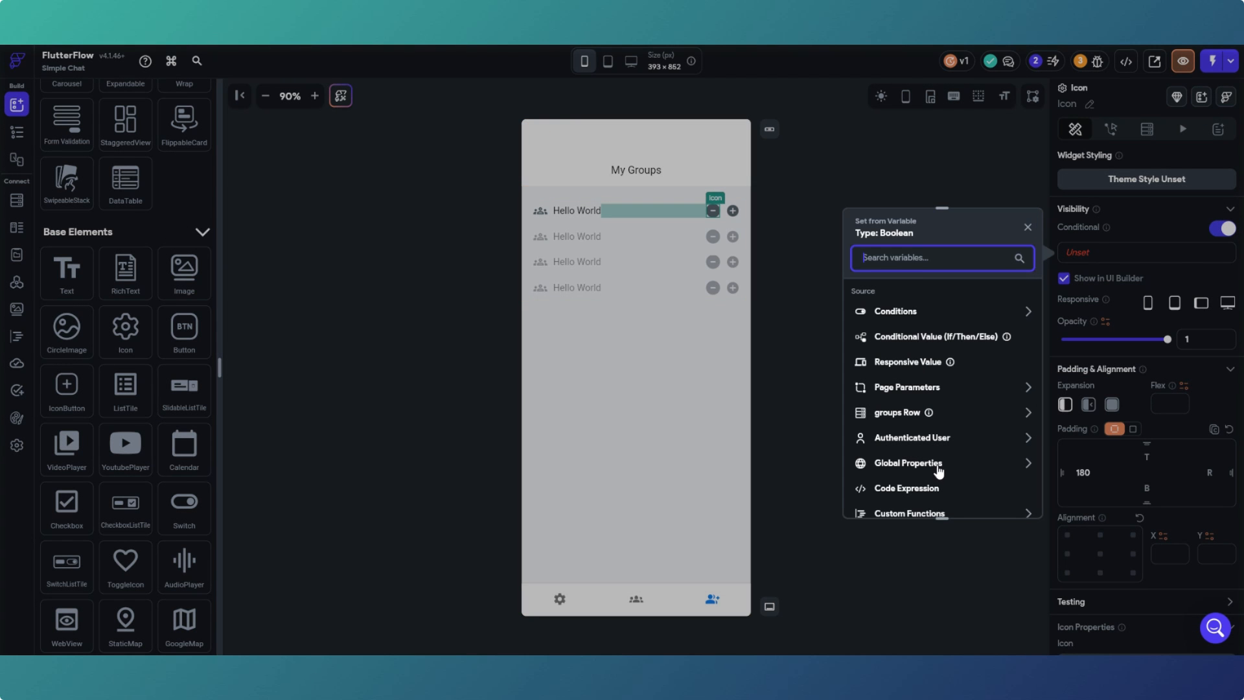
{"action": "left_click", "coordinate": [950, 416]}
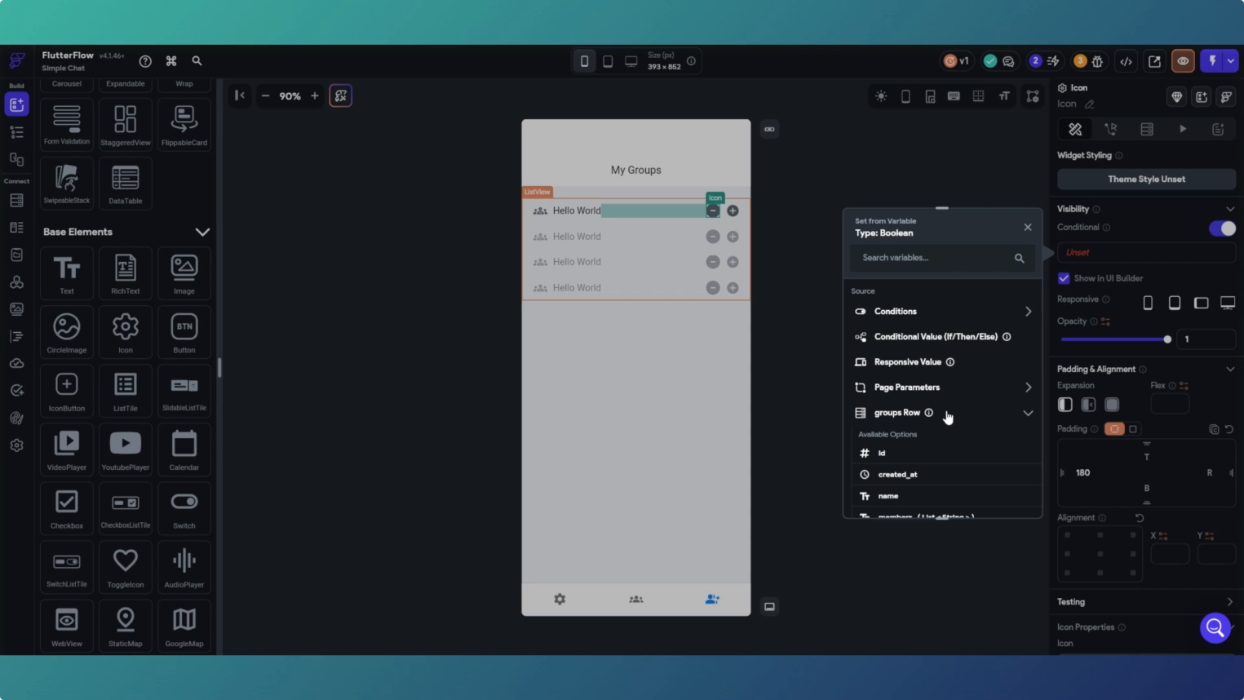
{"action": "scroll", "coordinate": [946, 418], "scroll_direction": "down", "scroll_amount": 1}
{"action": "left_click", "coordinate": [936, 456]}
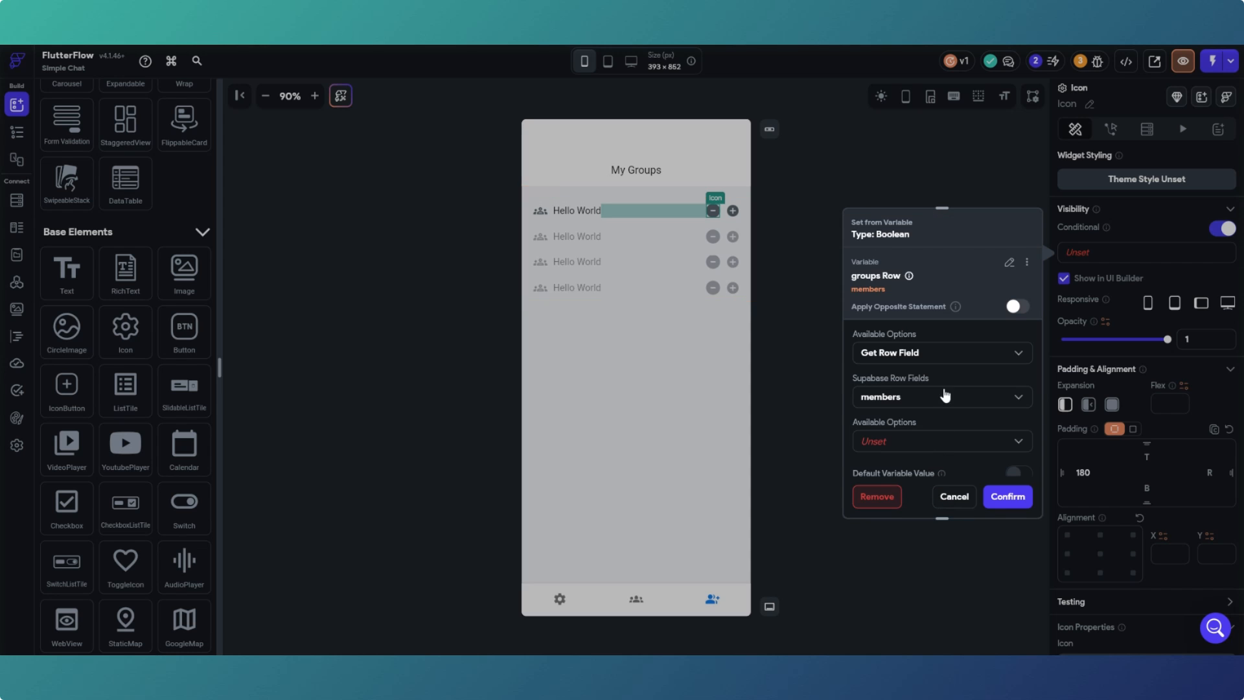
{"action": "left_click", "coordinate": [938, 448]}
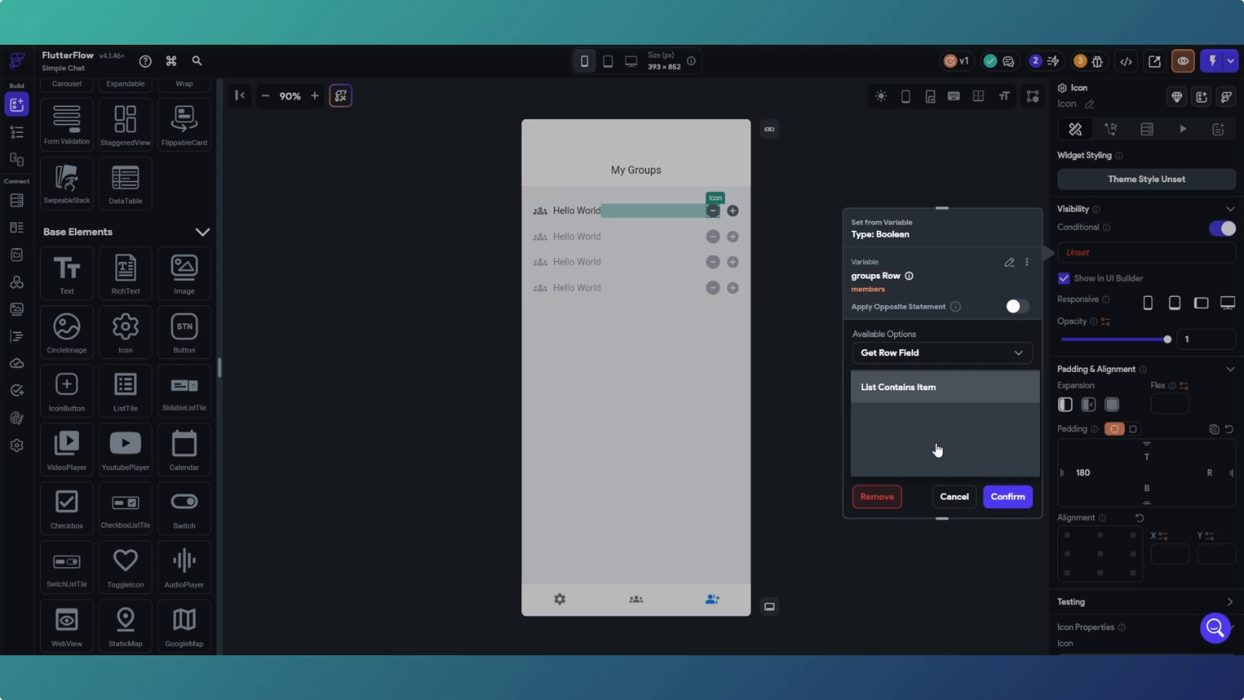
{"action": "left_click", "coordinate": [920, 389]}
{"action": "left_click", "coordinate": [990, 472]}
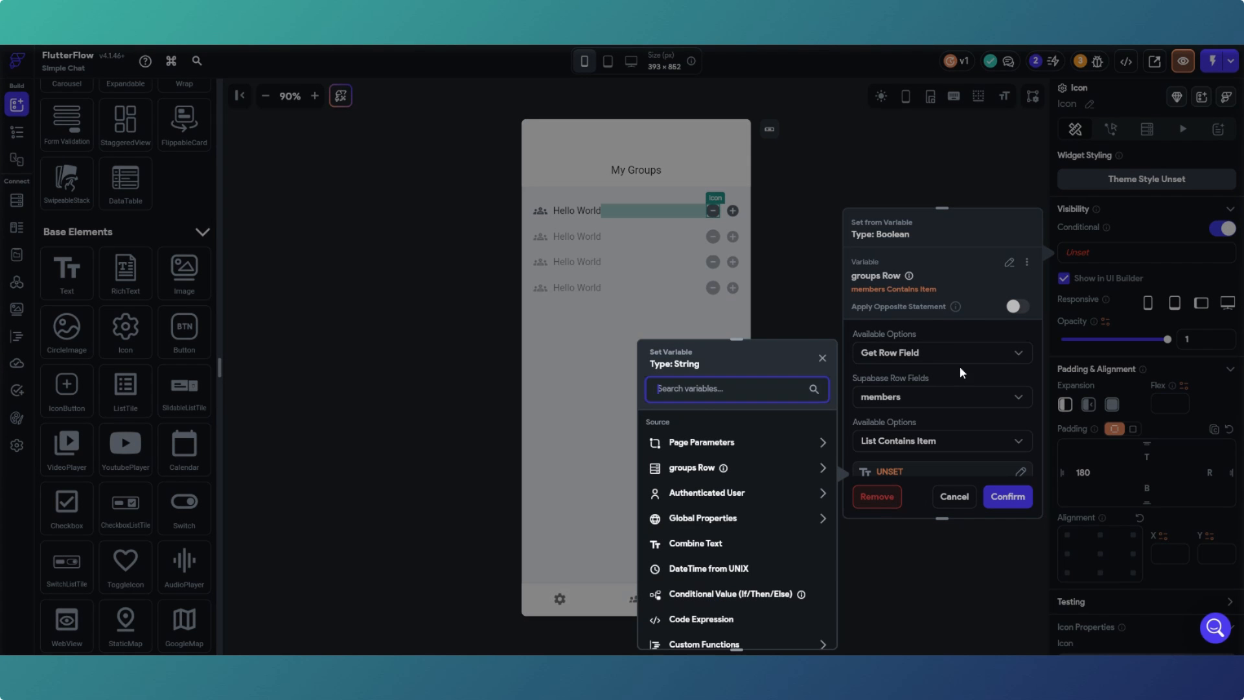
{"action": "left_click", "coordinate": [753, 493]}
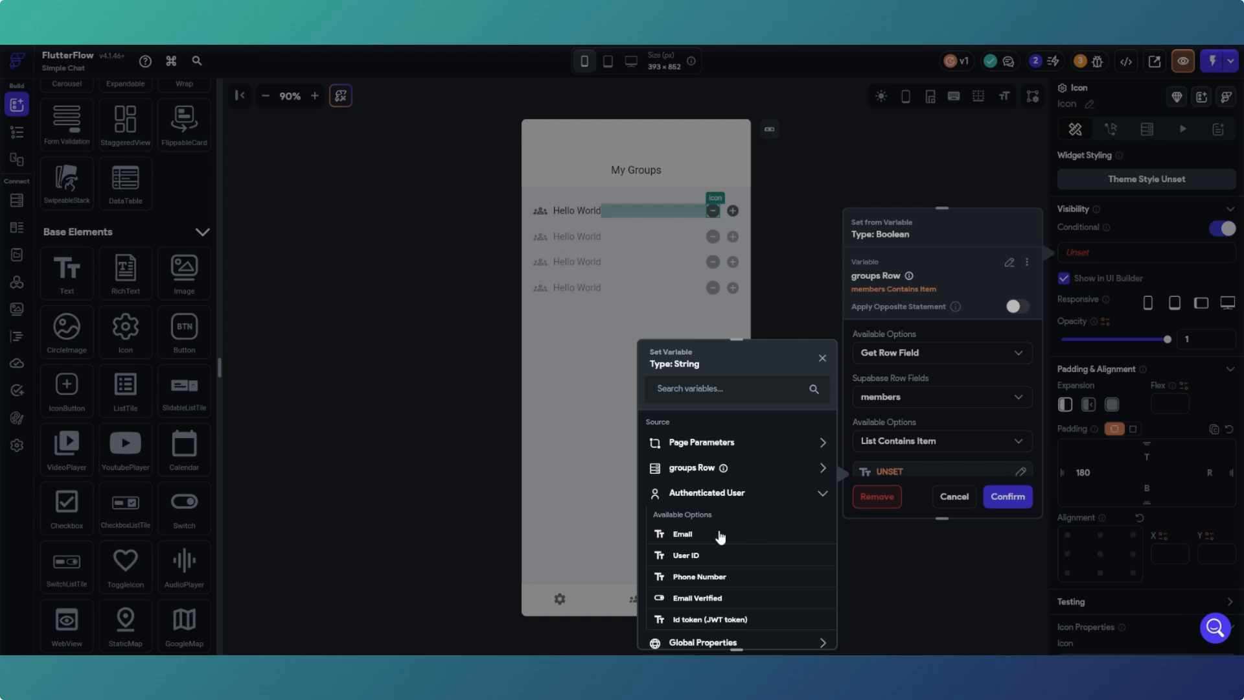
{"action": "left_click", "coordinate": [704, 557]}
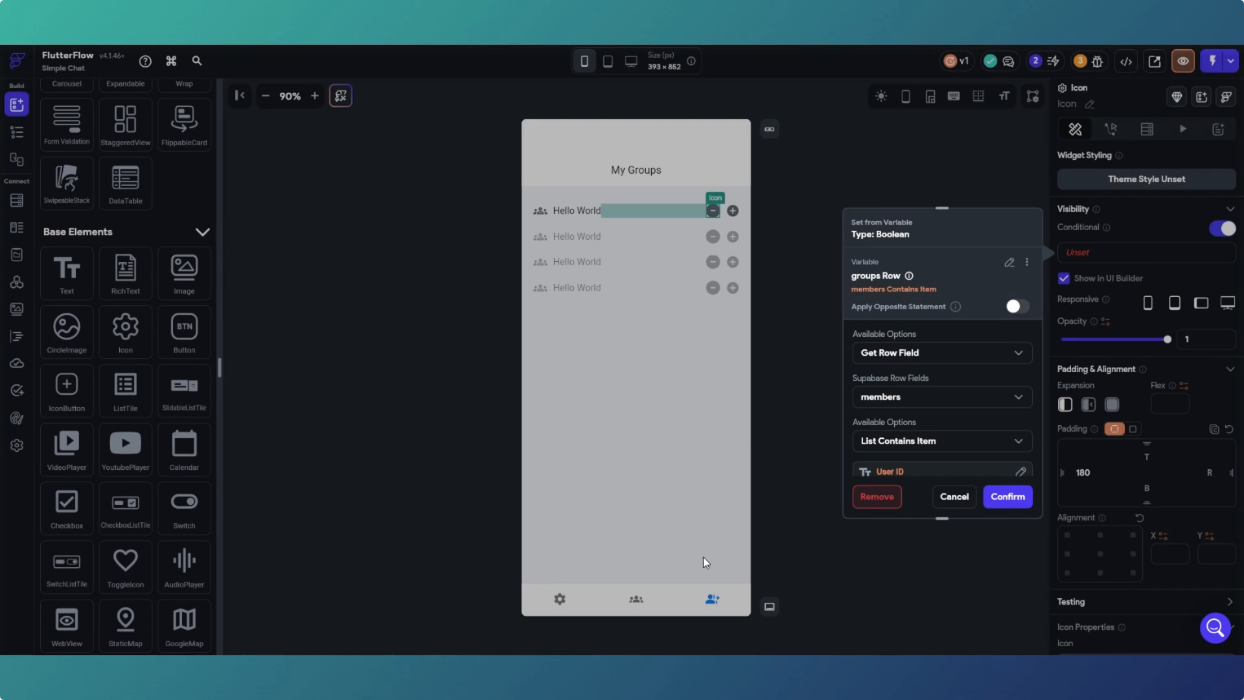
{"action": "left_click", "coordinate": [1015, 500]}
Bind the group row's text to the groups row's name field with the default value "Group Name".
{"action": "left_click", "coordinate": [588, 213]}
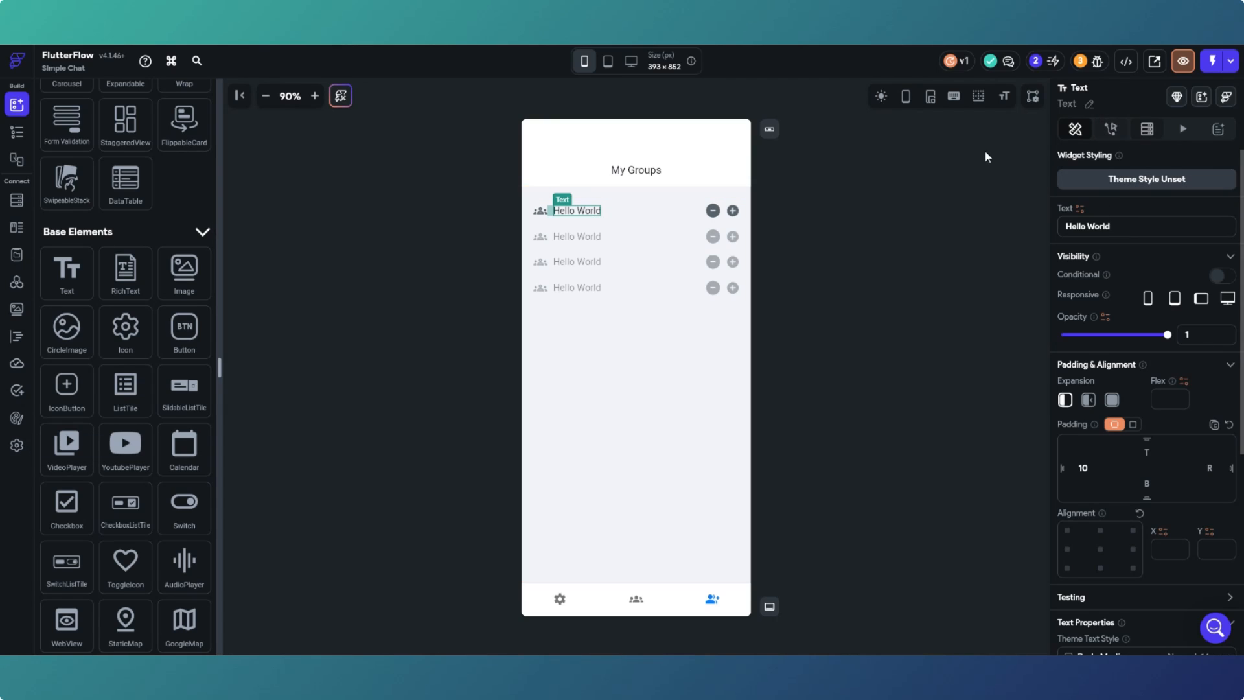
{"action": "left_click", "coordinate": [1081, 209]}
{"action": "left_click", "coordinate": [965, 315]}
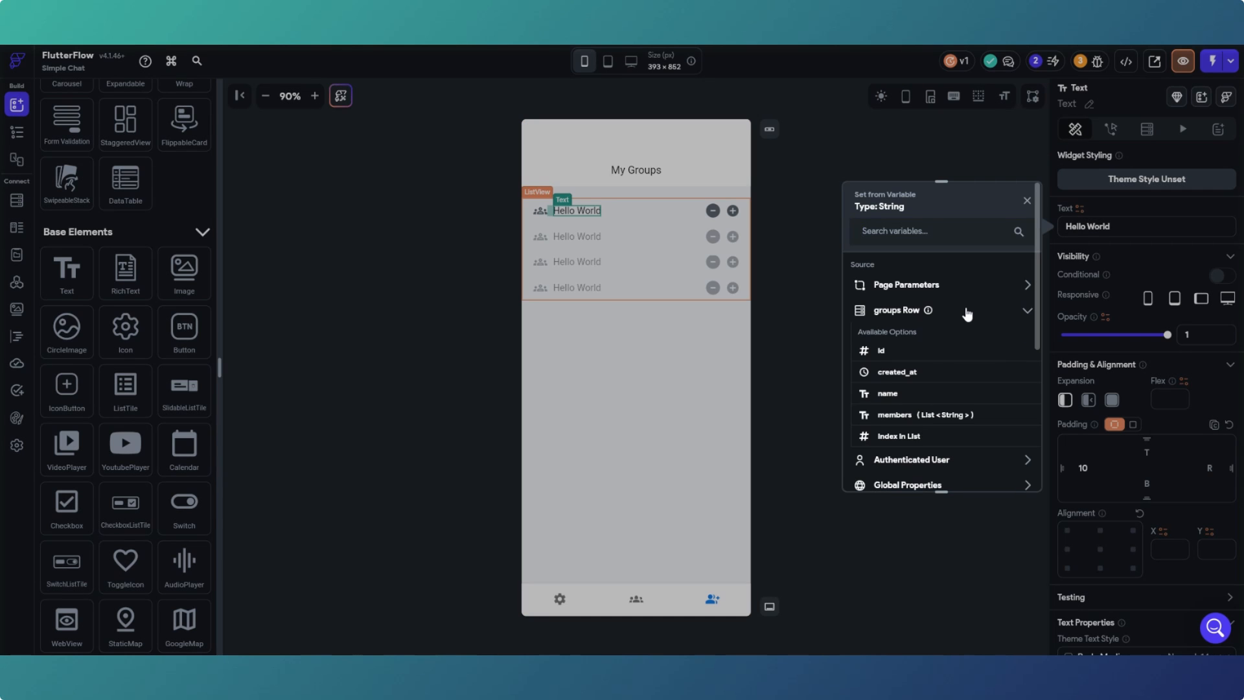
{"action": "left_click", "coordinate": [901, 393]}
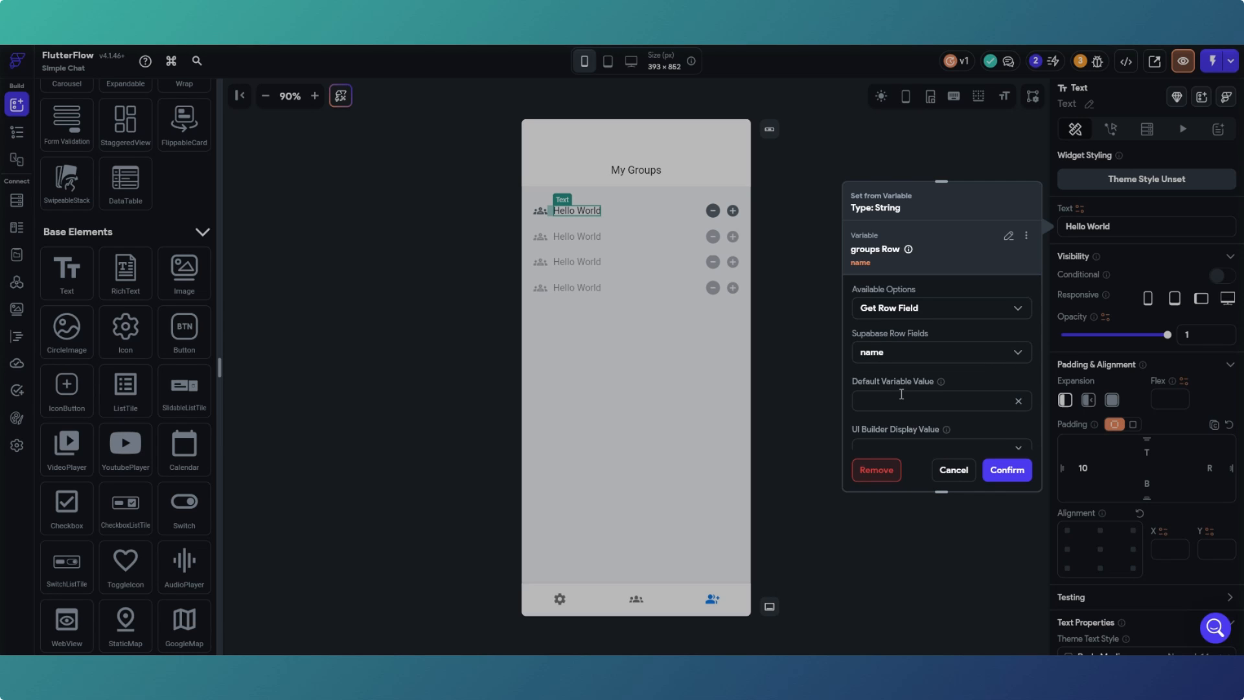
{"action": "type", "text": "Group Name"}
{"action": "left_click", "coordinate": [1007, 470]}
{"action": "left_click", "coordinate": [845, 366]}
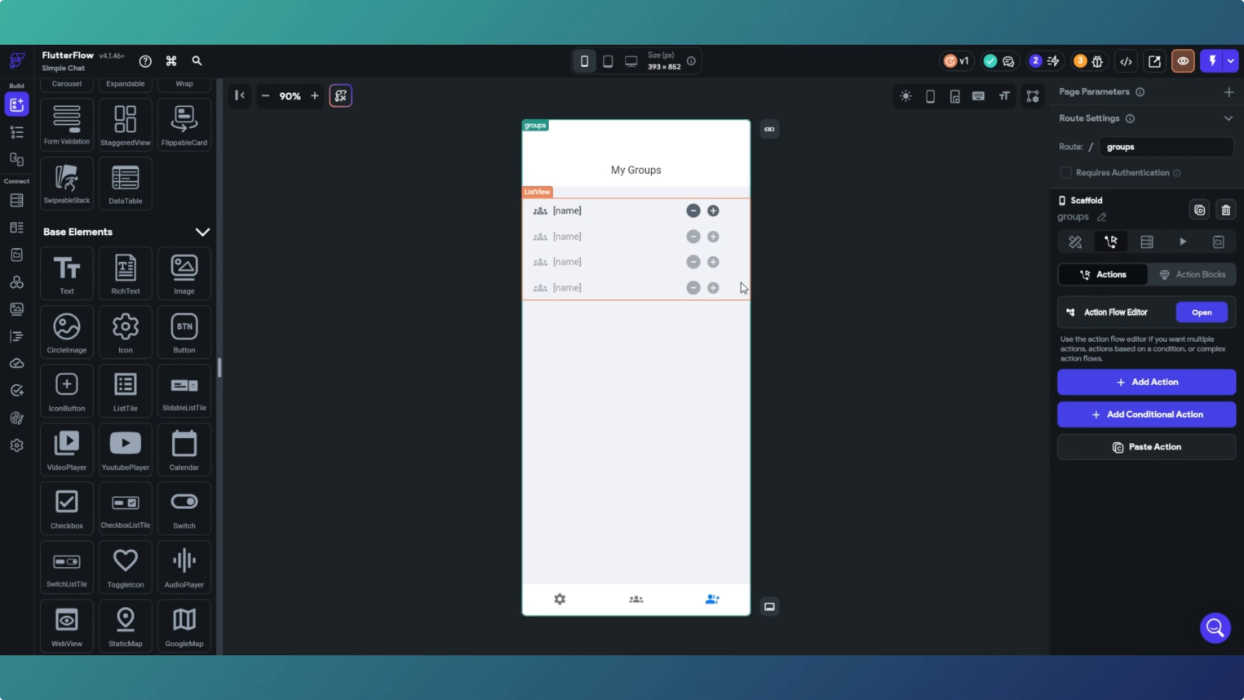
Compare the icon properties of the minus and plus icons in the group row.
{"action": "left_click", "coordinate": [712, 212]}
{"action": "left_click", "coordinate": [694, 210]}
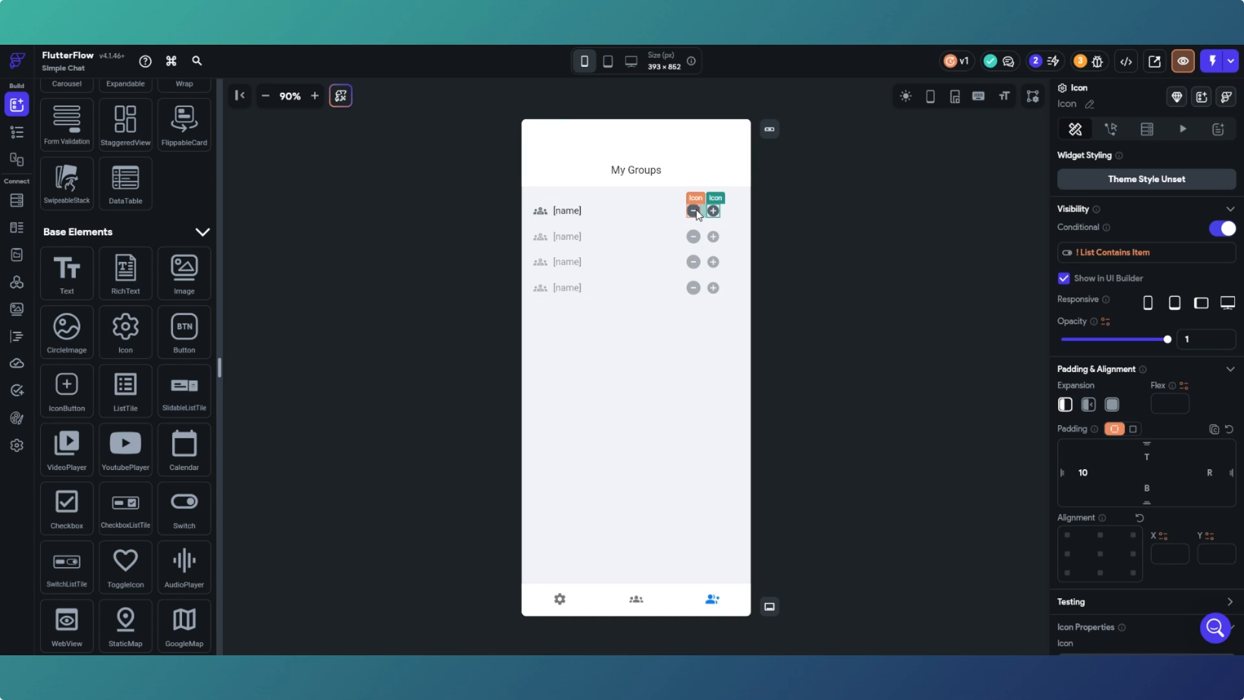
{"action": "scroll", "coordinate": [1147, 360], "scroll_direction": "down", "scroll_amount": 2}
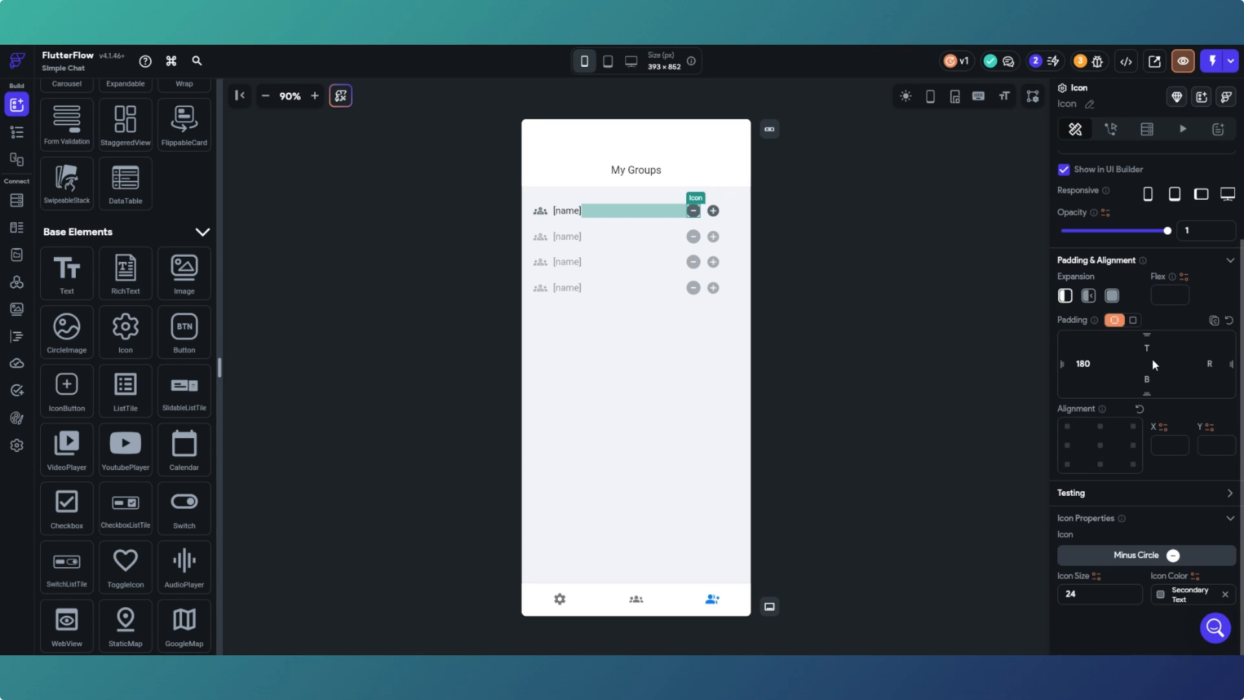
{"action": "left_click", "coordinate": [713, 213]}
{"action": "left_click", "coordinate": [695, 213]}
{"action": "left_click", "coordinate": [713, 212]}
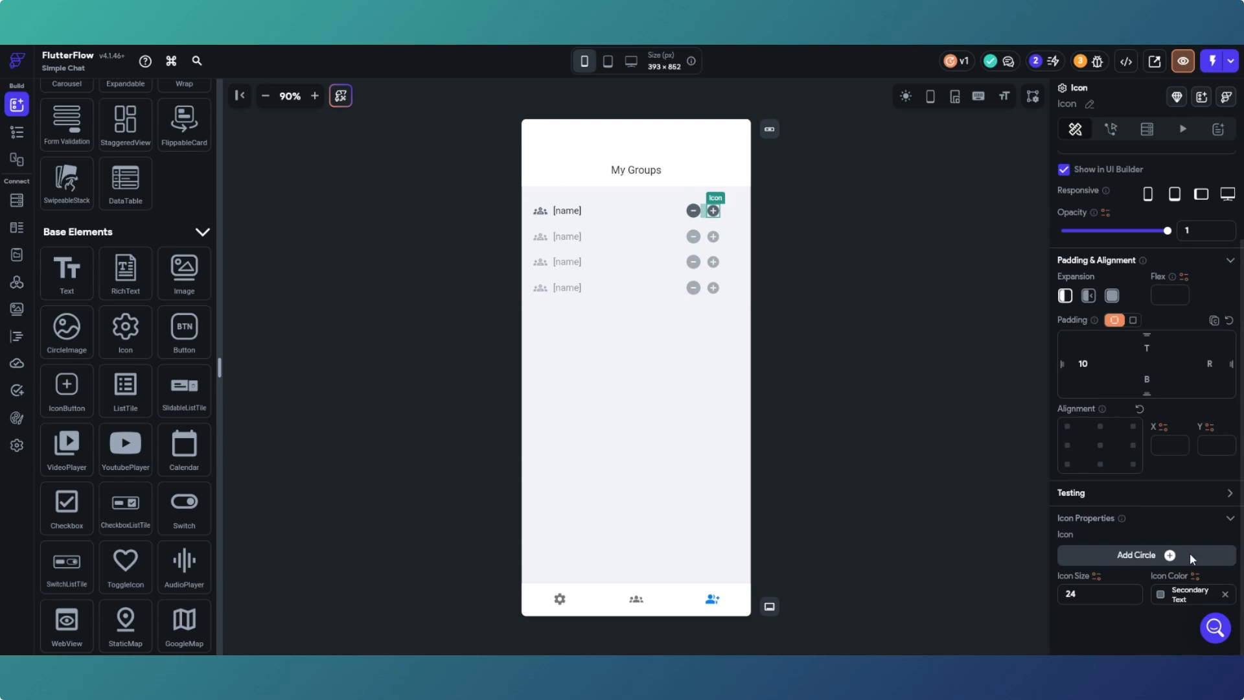
Search the Font Awesome icons for "add" and then "plus", and change the group row's plus icon to the solid circled plus.
{"action": "left_click", "coordinate": [1123, 555]}
{"action": "left_click", "coordinate": [594, 216]}
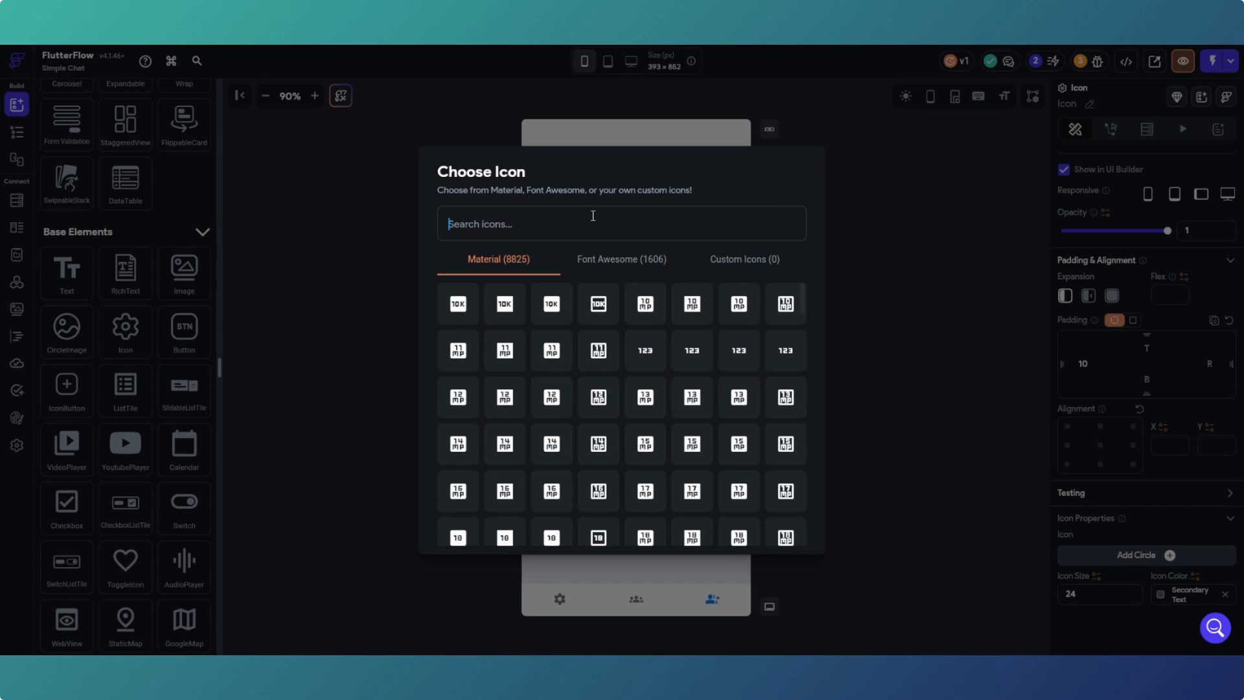
{"action": "type", "text": "add"}
{"action": "left_click", "coordinate": [629, 263]}
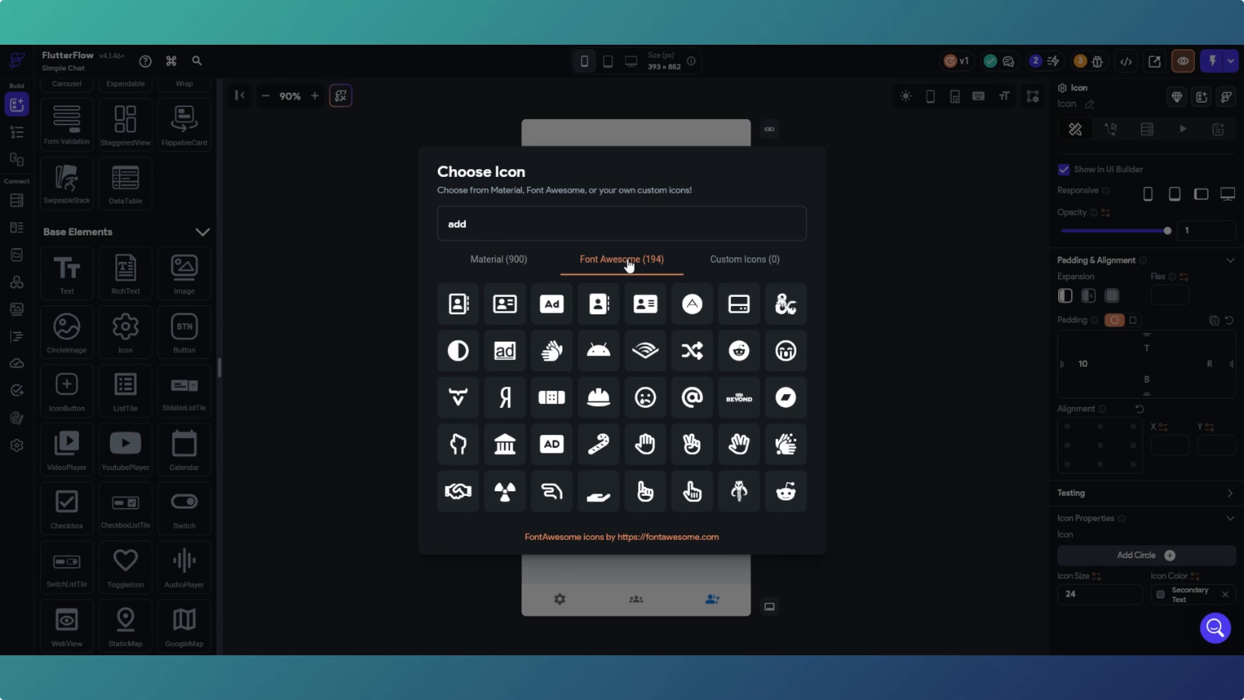
{"action": "scroll", "coordinate": [644, 396], "scroll_direction": "down", "scroll_amount": 3}
{"action": "scroll", "coordinate": [647, 387], "scroll_direction": "down", "scroll_amount": 10}
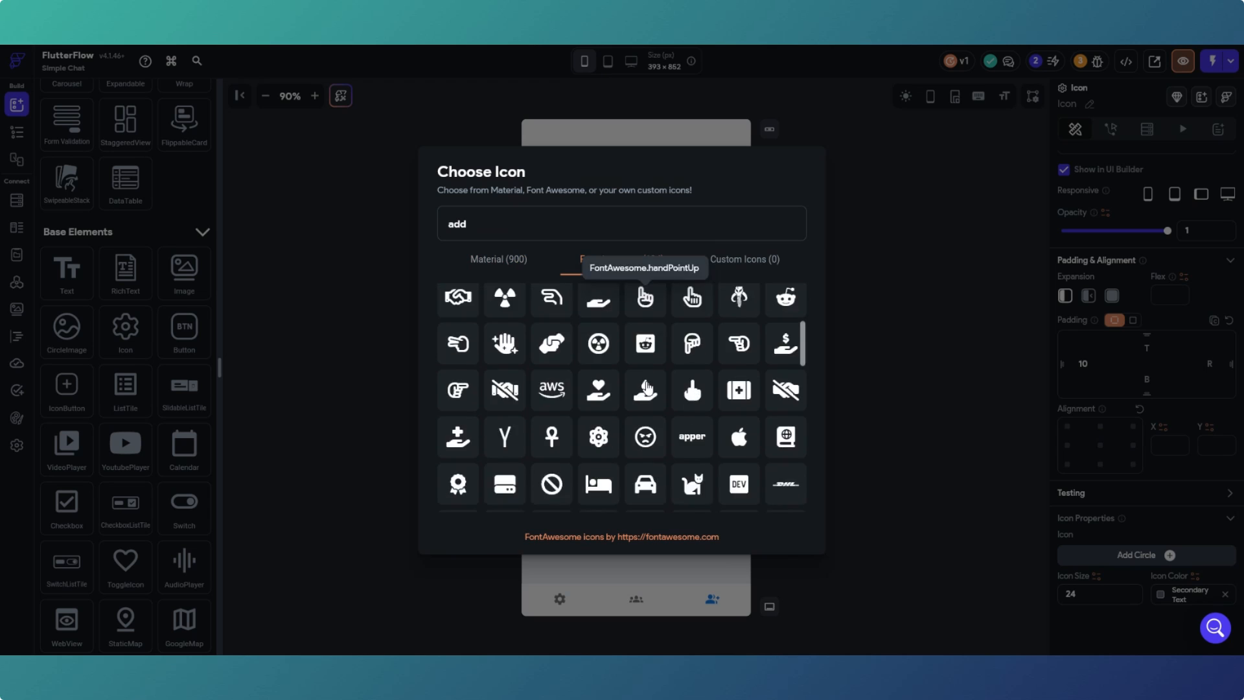
{"action": "scroll", "coordinate": [648, 388], "scroll_direction": "up", "scroll_amount": 15}
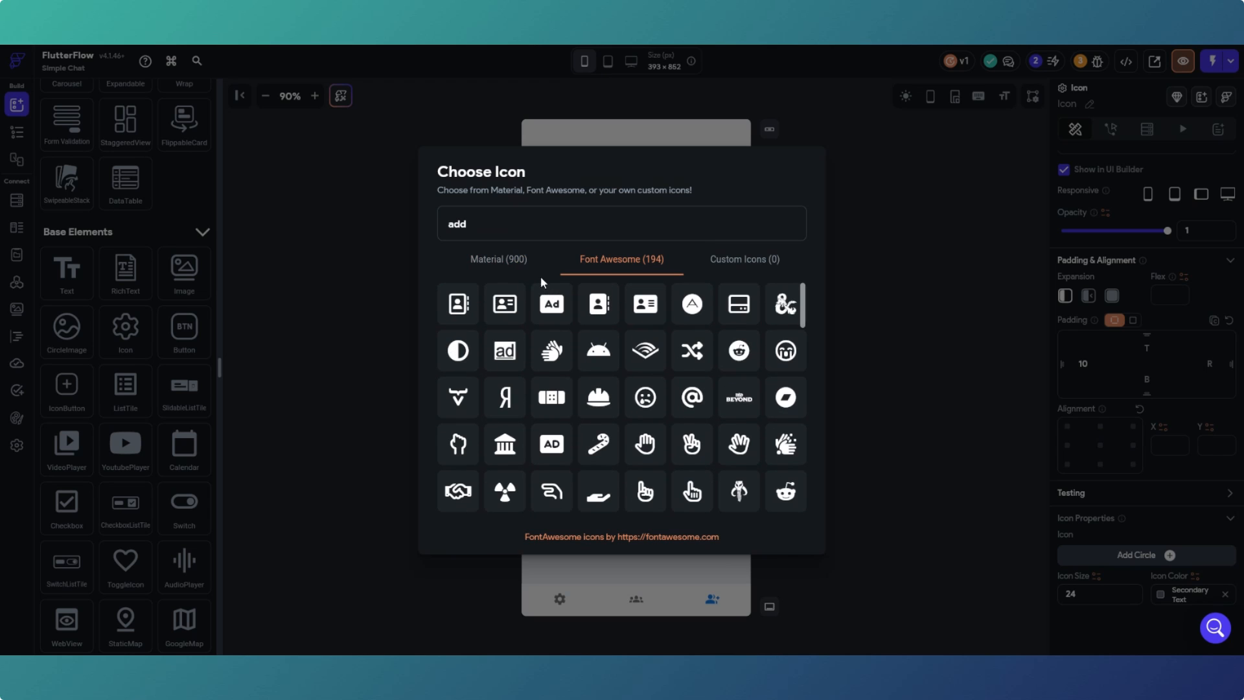
{"action": "double_click", "coordinate": [460, 227]}
{"action": "type", "text": "plus"}
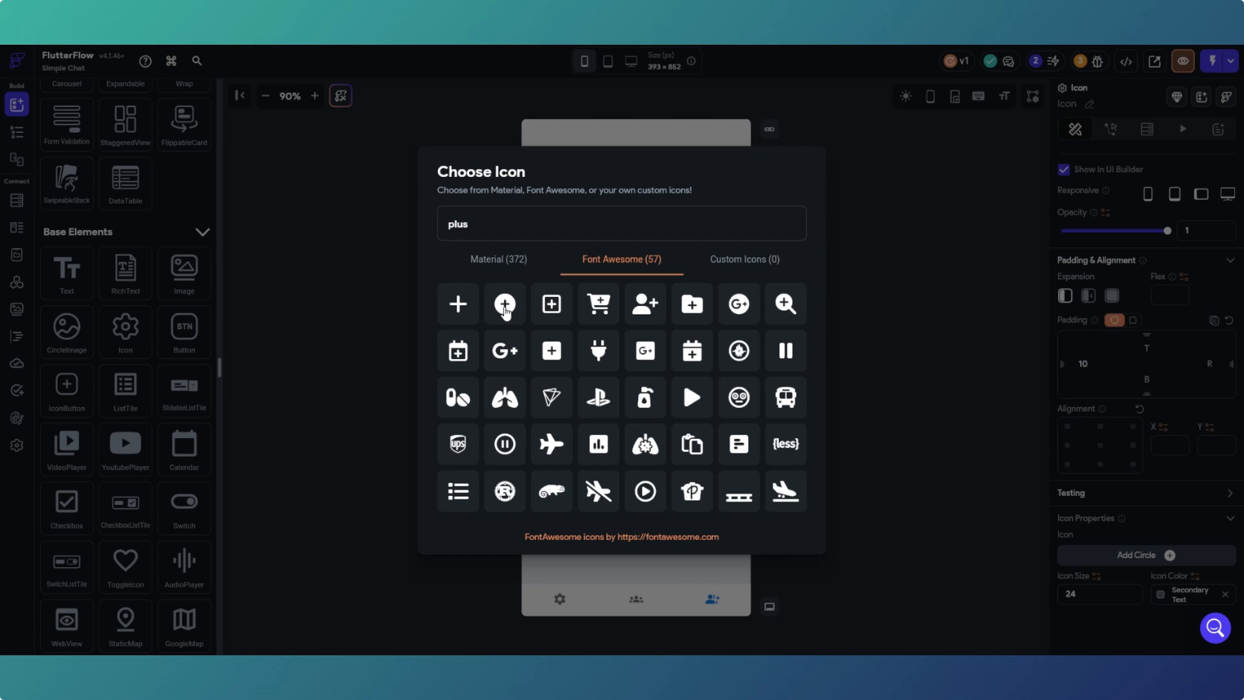
{"action": "left_click", "coordinate": [505, 304]}
{"action": "left_click", "coordinate": [838, 320]}
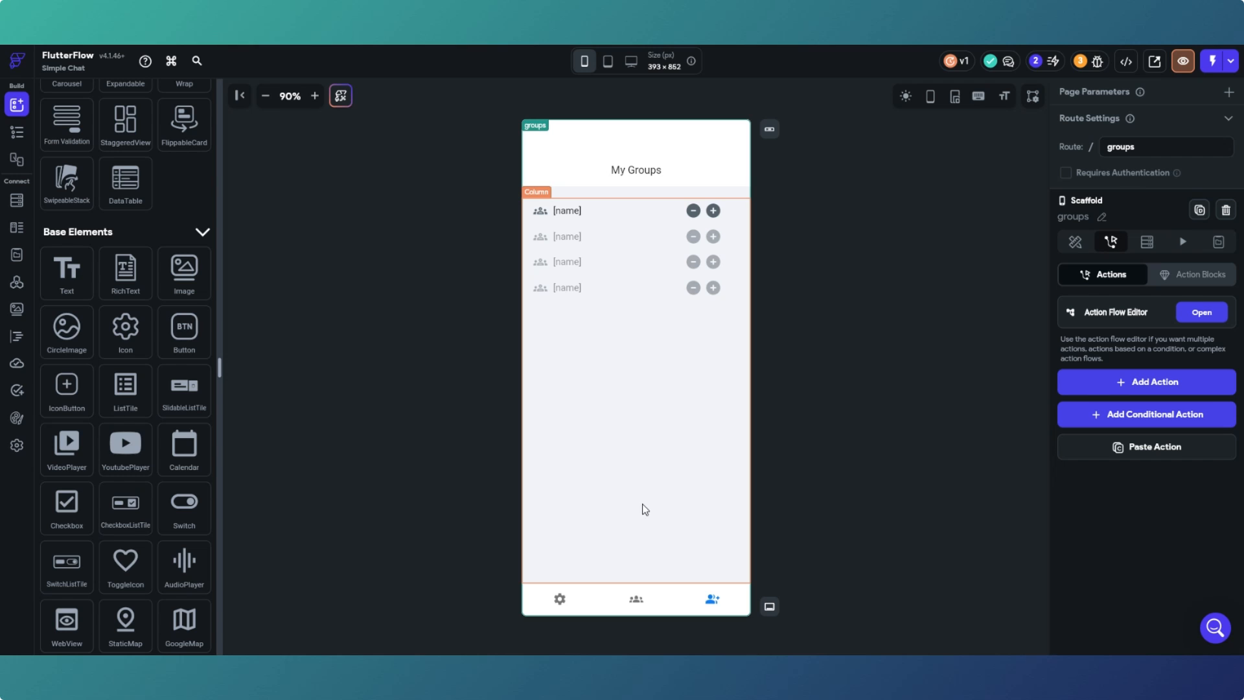
Review the plus icon's On Tap action and the minus icon's properties in the group row.
{"action": "left_click", "coordinate": [713, 210]}
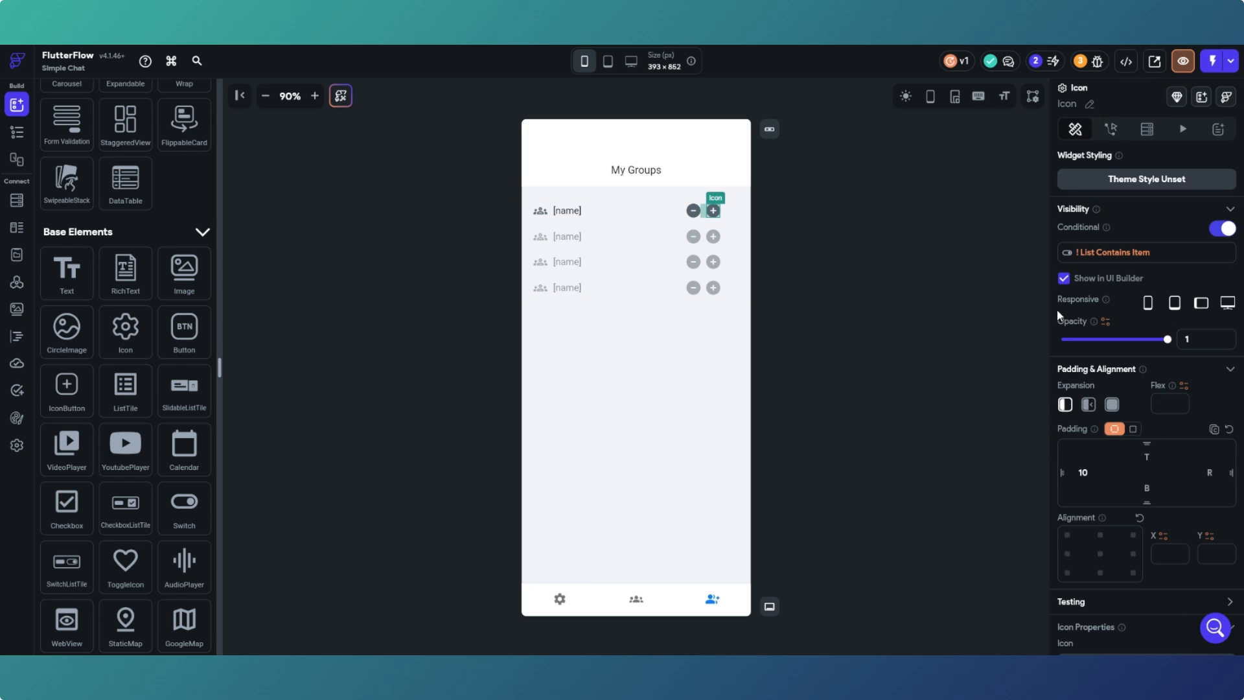
{"action": "left_click", "coordinate": [1111, 129]}
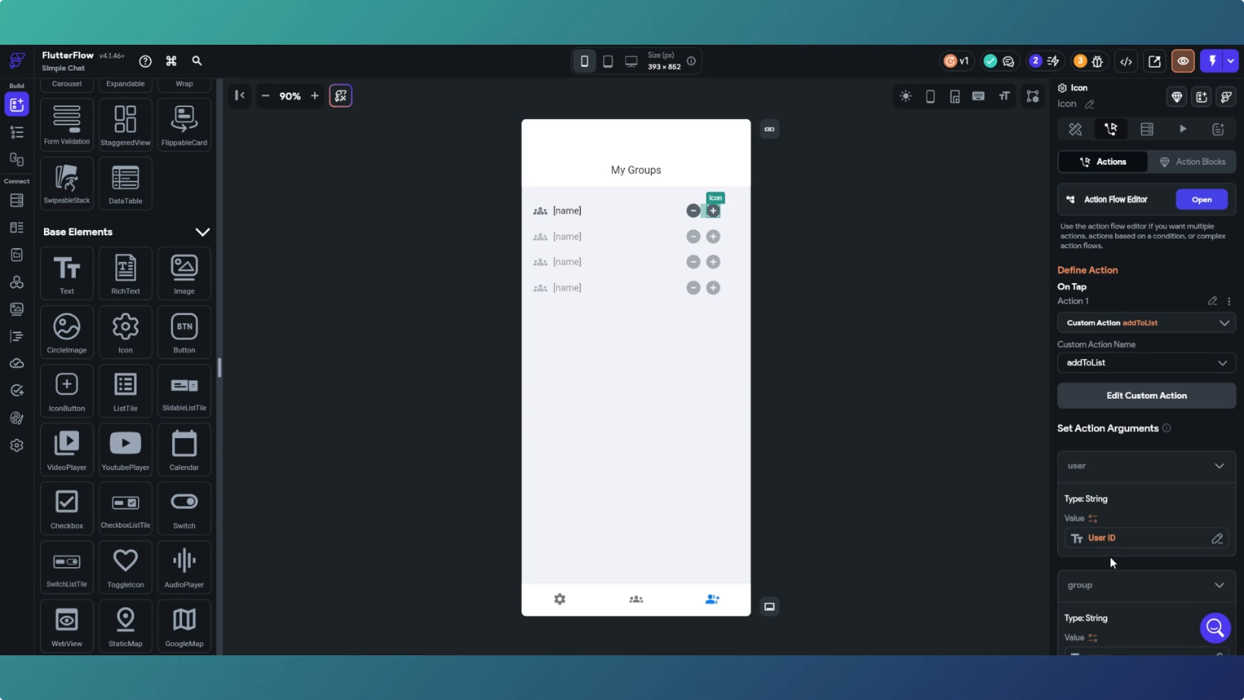
{"action": "left_click", "coordinate": [694, 212]}
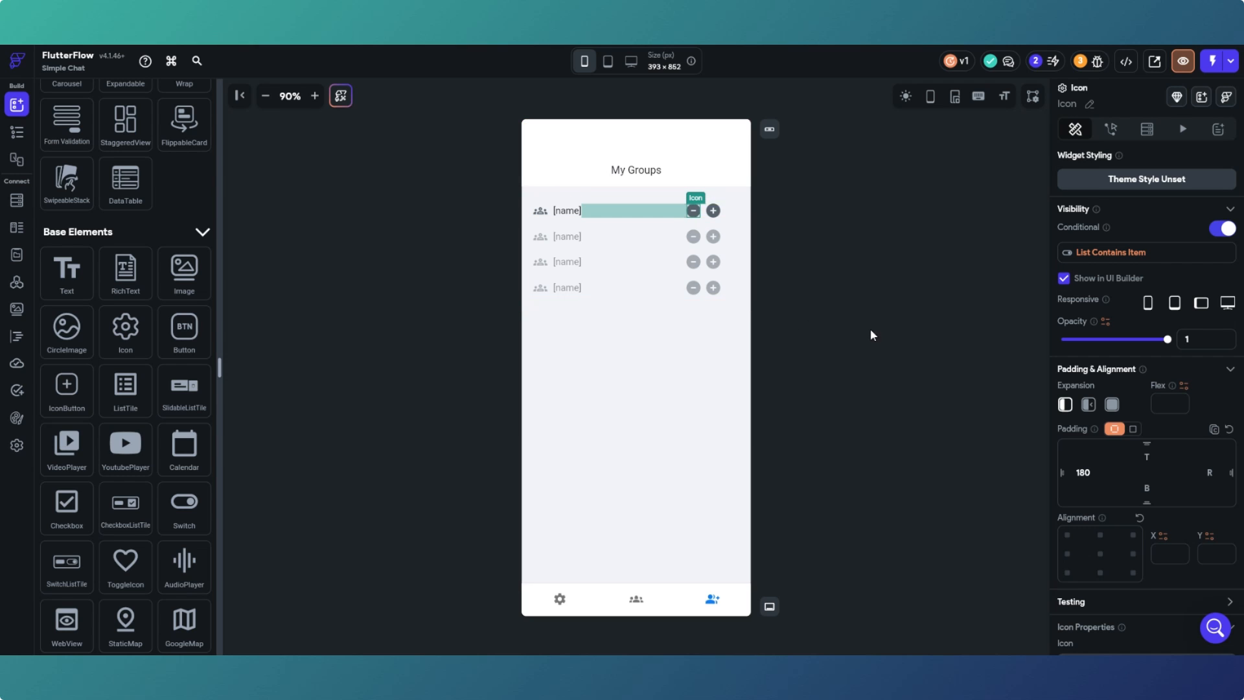
{"action": "left_click", "coordinate": [818, 259]}
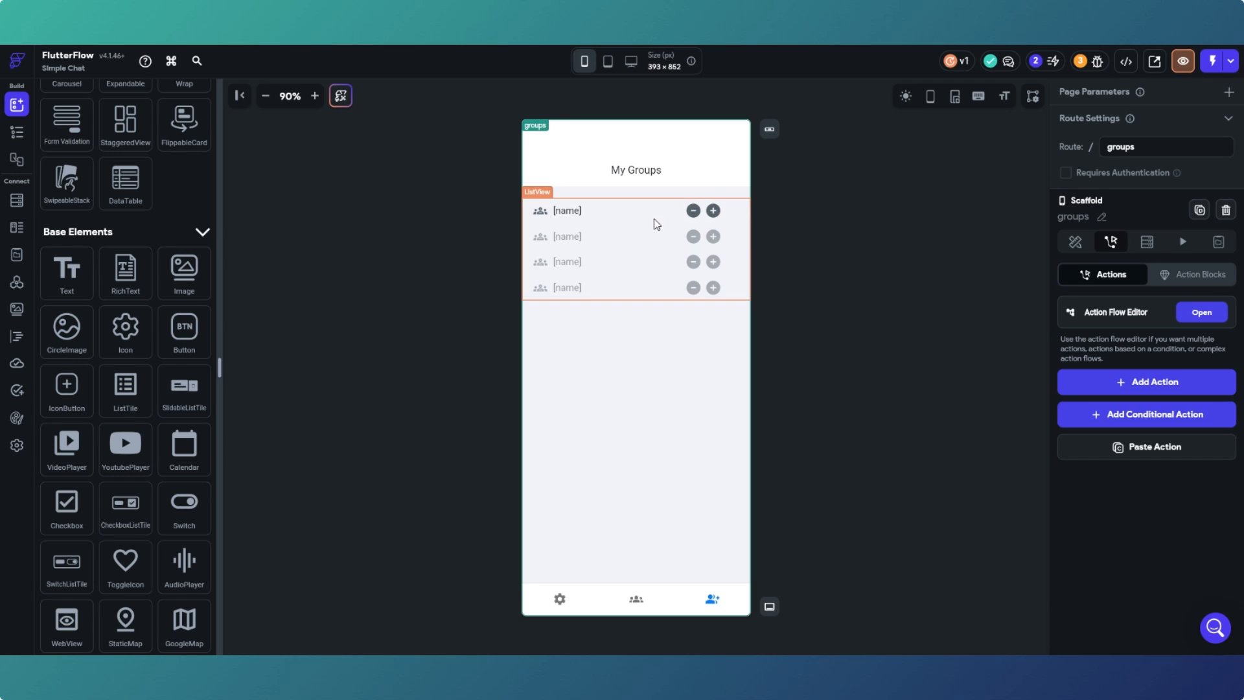
Increase the minus icon's left padding to 185 and finally to 190.
{"action": "left_click", "coordinate": [677, 217]}
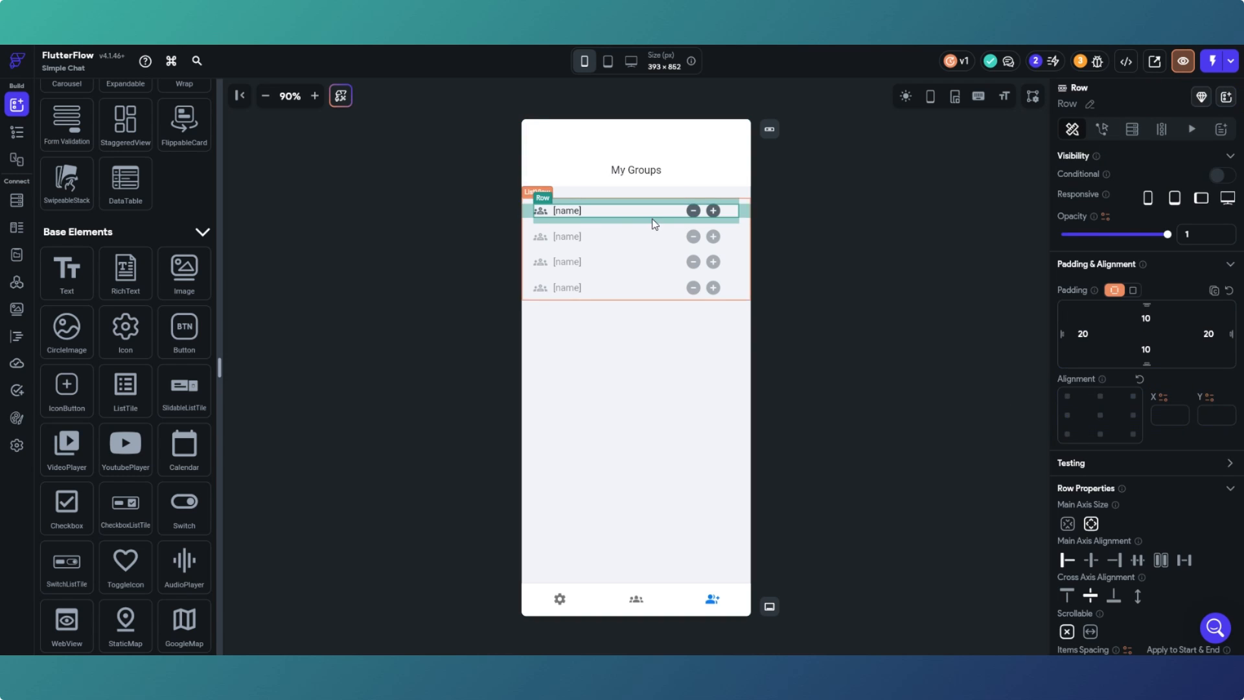
{"action": "left_click", "coordinate": [694, 214]}
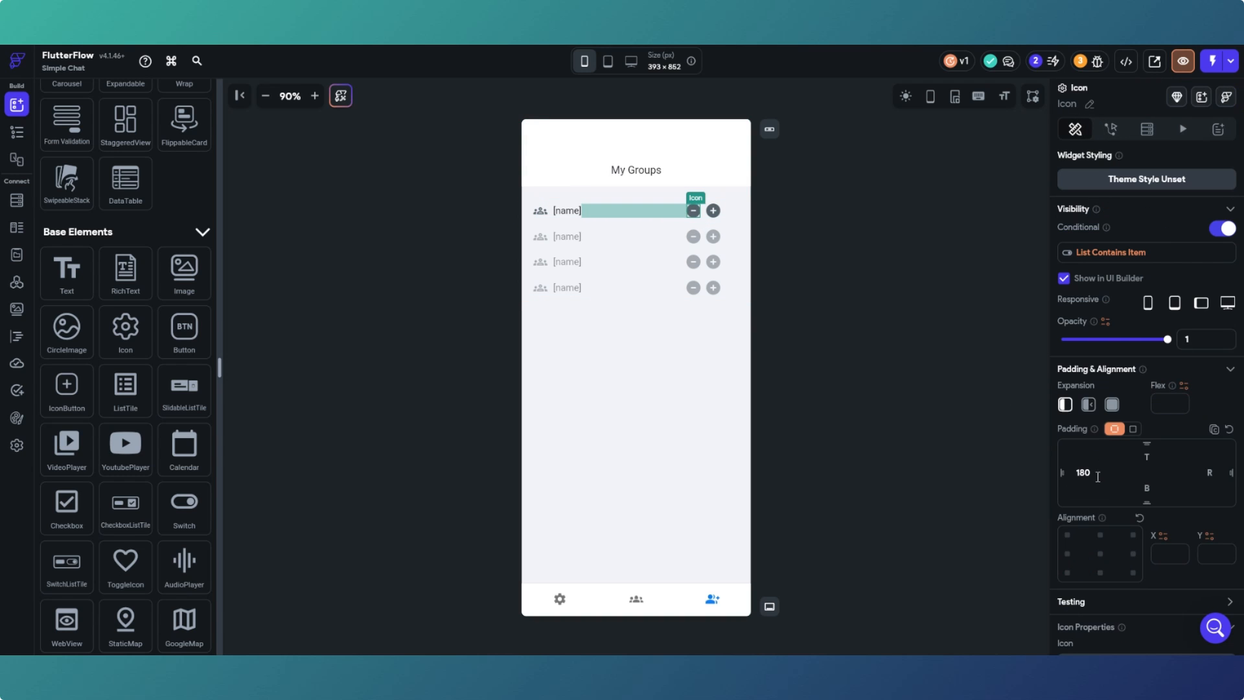
{"action": "left_click_drag", "start_coordinate": [1098, 477], "coordinate": [1073, 474]}
{"action": "type", "text": "185"}
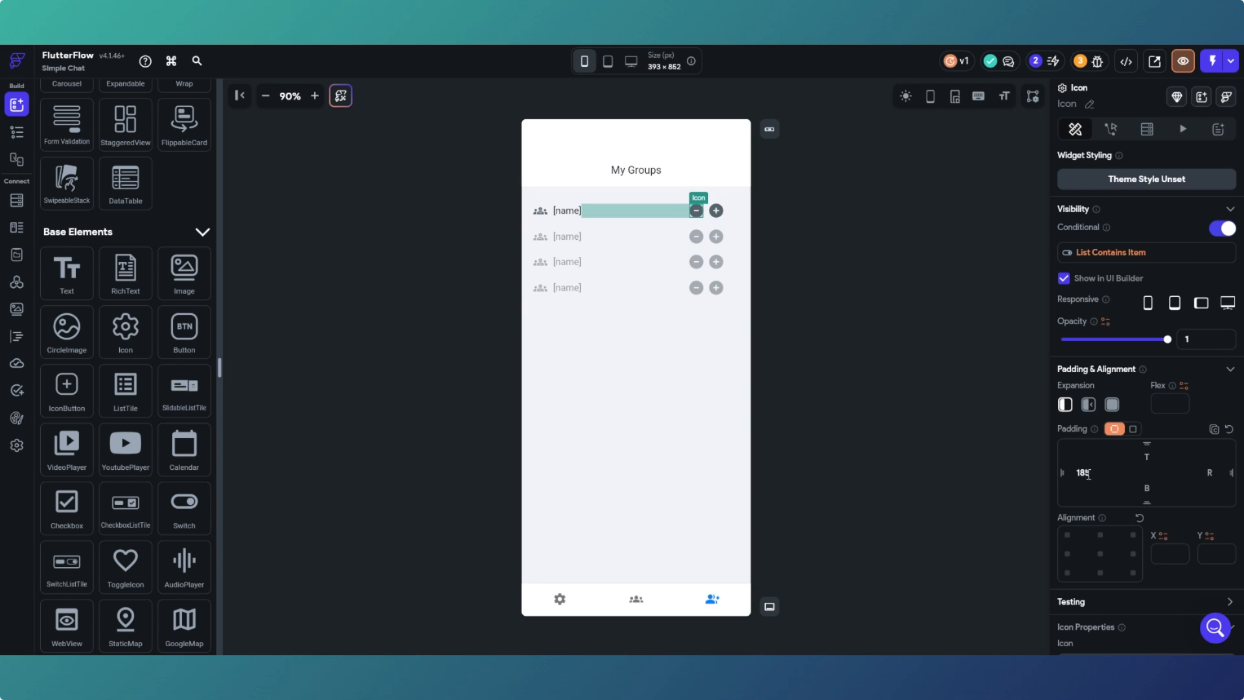
{"action": "left_click_drag", "start_coordinate": [1089, 474], "coordinate": [1074, 476]}
{"action": "type", "text": "190"}
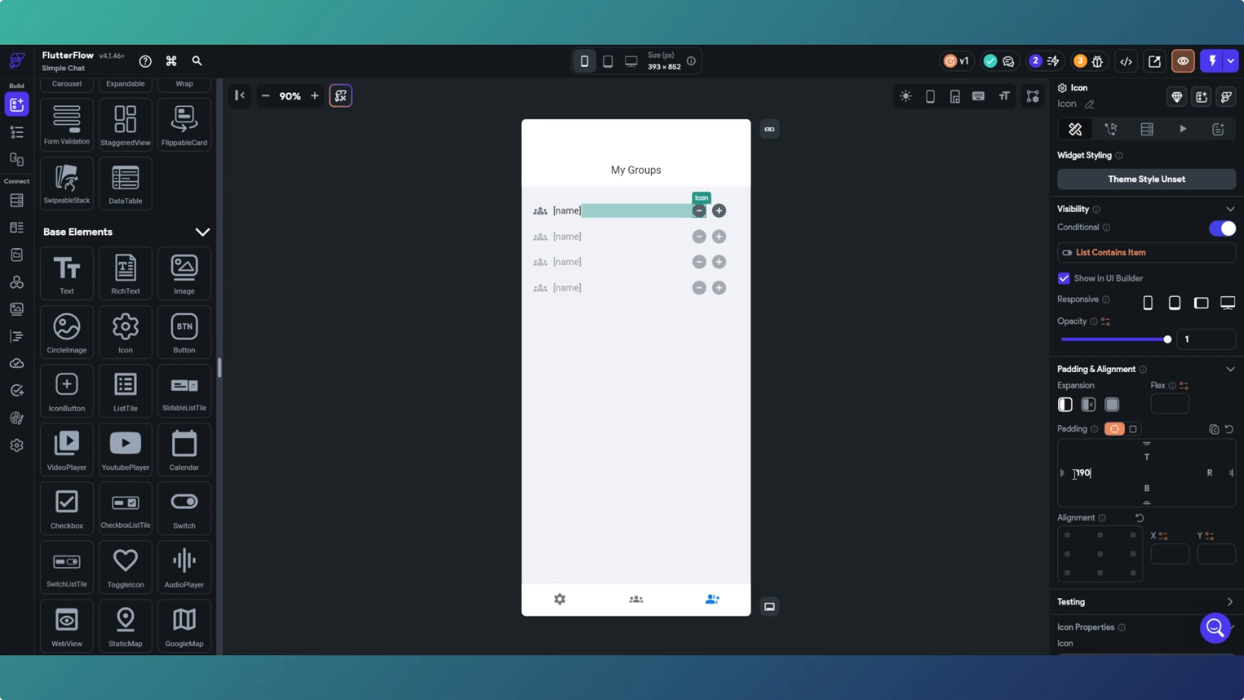
{"action": "left_click", "coordinate": [955, 442]}
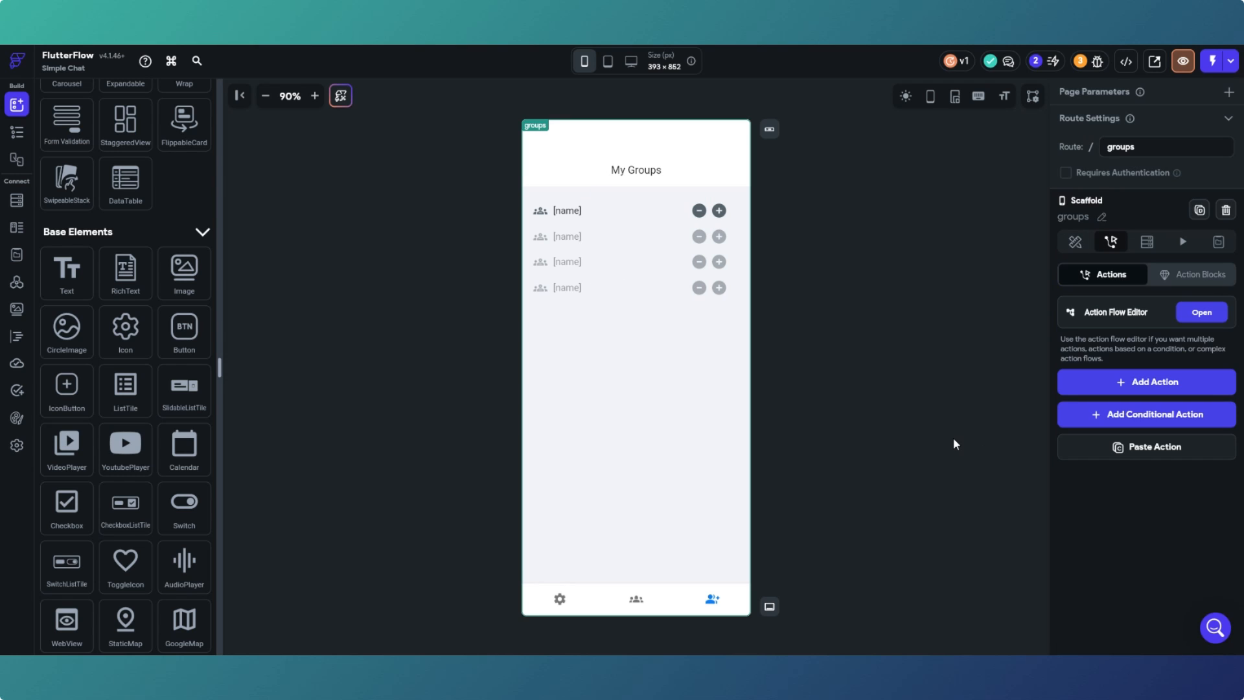
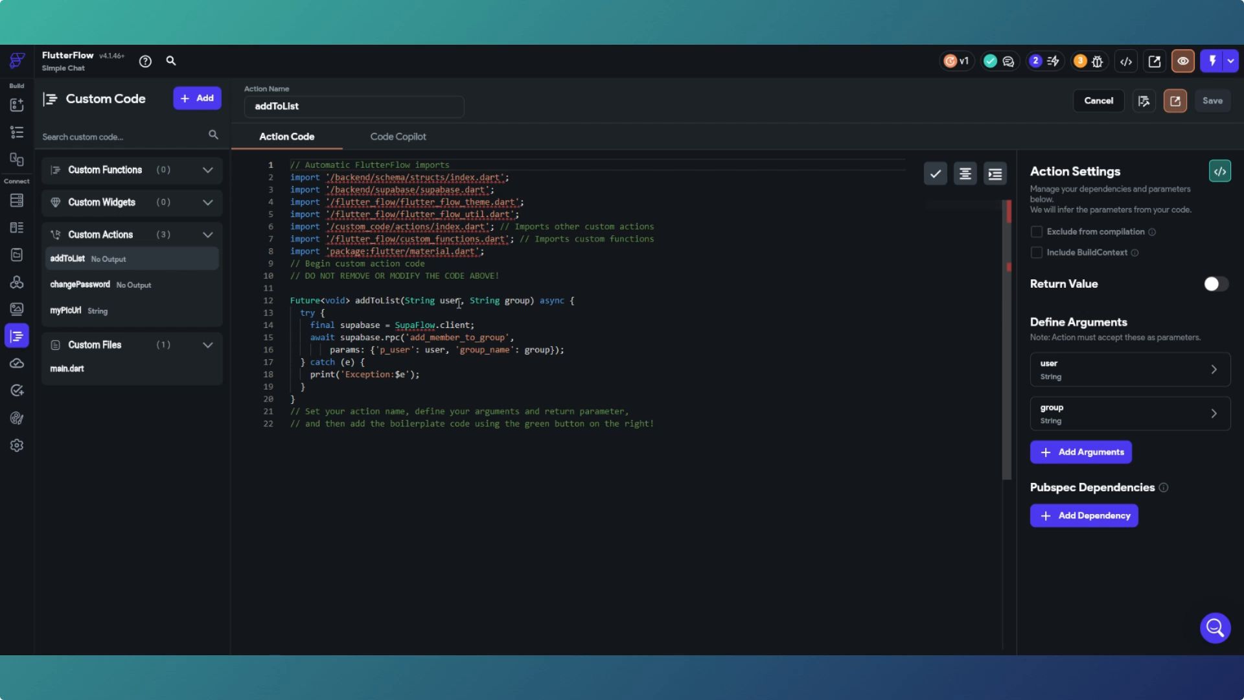
Copy the whole addToList function from its custom action code.
{"action": "left_click", "coordinate": [291, 300]}
{"action": "left_click_drag", "start_coordinate": [291, 300], "coordinate": [430, 395]}
{"action": "key", "text": "ctrl+c"}
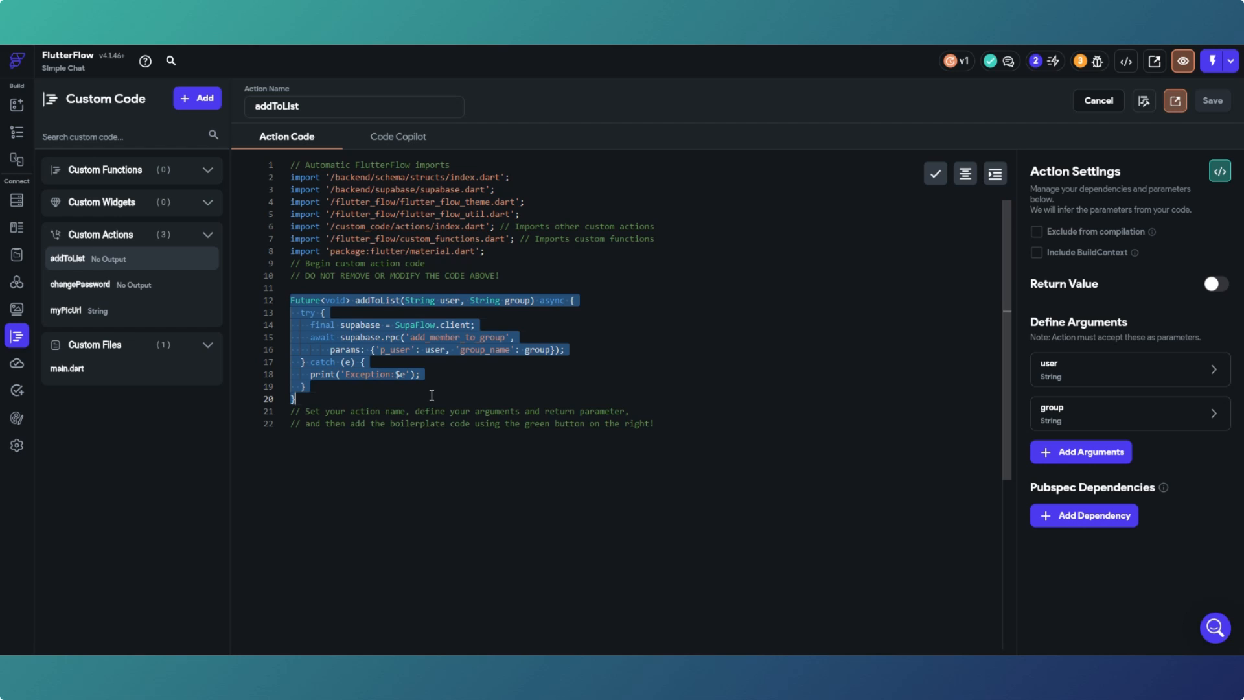
Create a new custom action named removeName.
{"action": "left_click", "coordinate": [201, 101]}
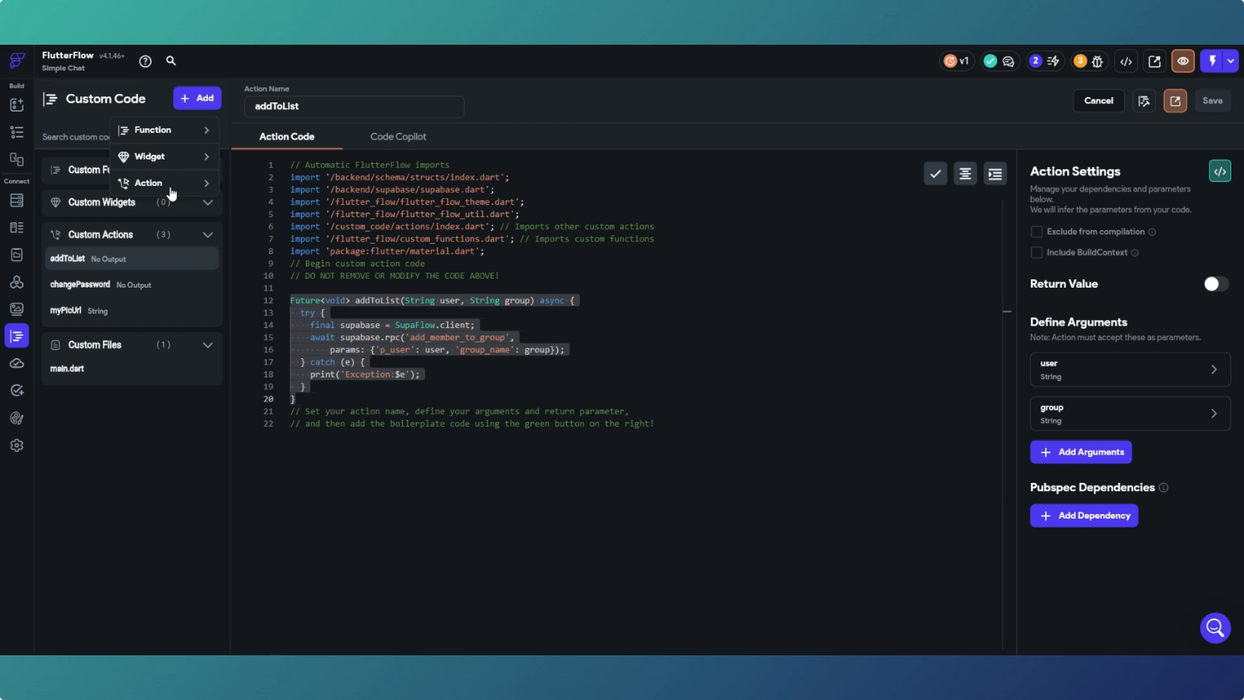
{"action": "left_click", "coordinate": [172, 185]}
{"action": "left_click_drag", "start_coordinate": [339, 105], "coordinate": [228, 118]}
{"action": "type", "text": "r"}
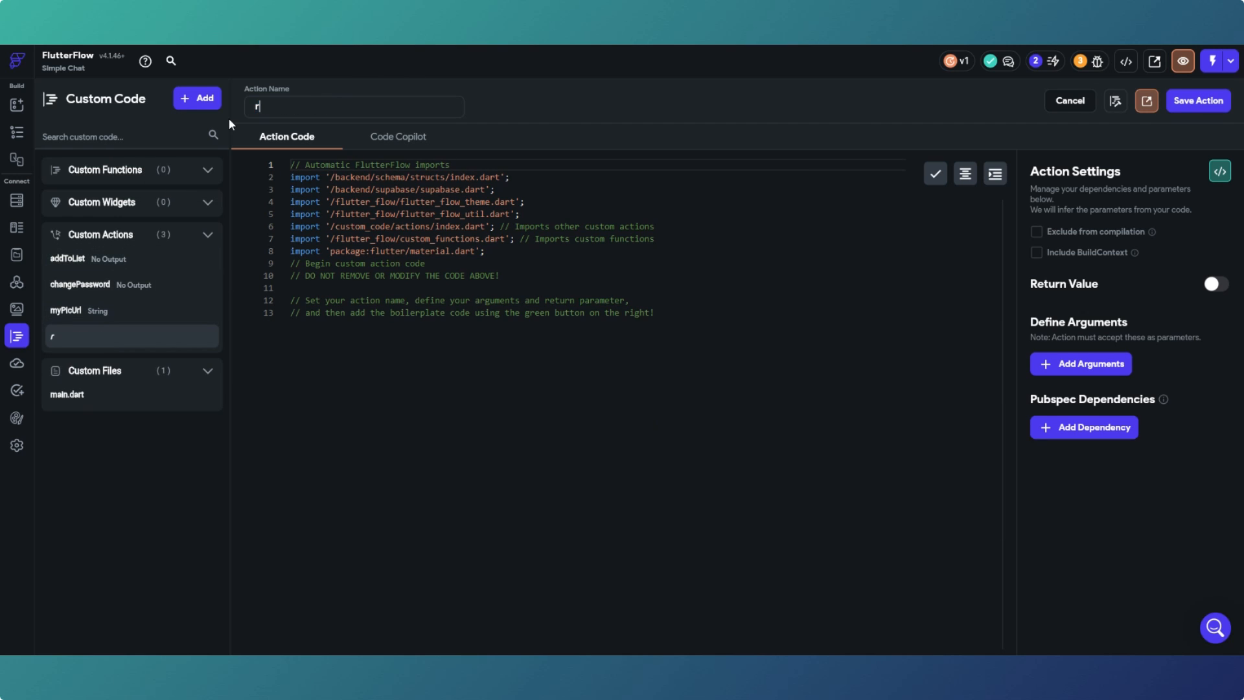
{"action": "type", "text": "emoveName"}
Paste the copied function below the imports of the new action and rename the function removeName.
{"action": "left_click", "coordinate": [357, 290]}
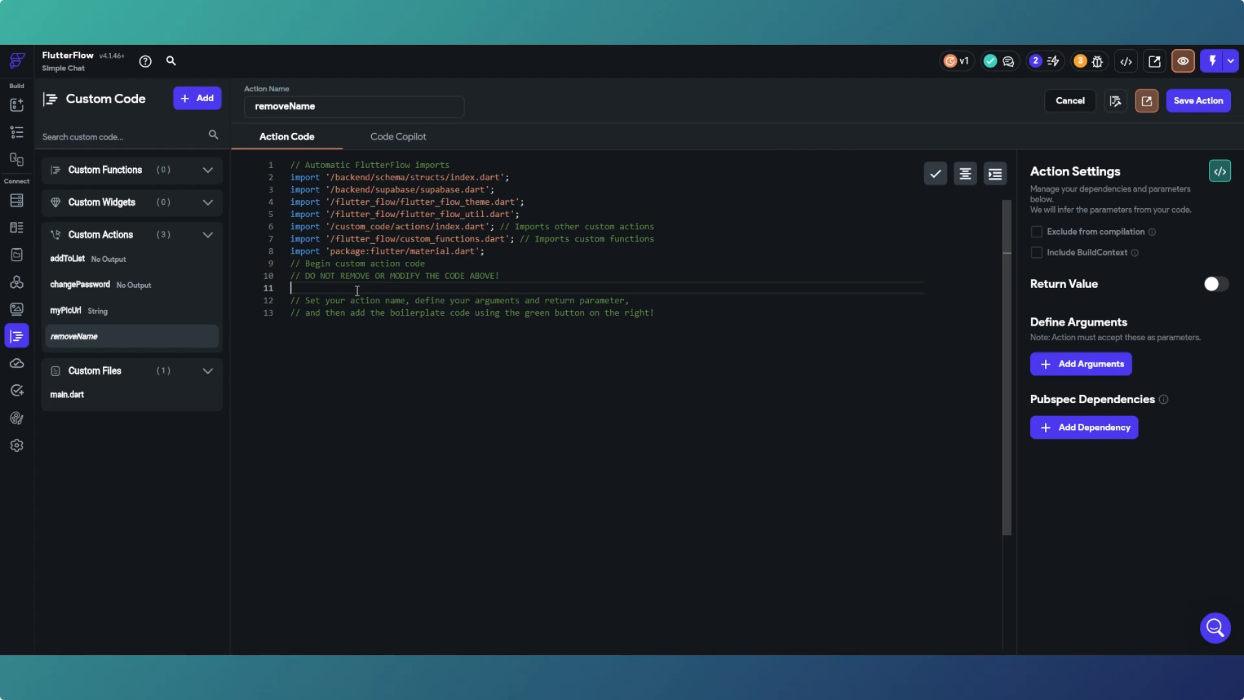
{"action": "key", "text": "ctrl+v"}
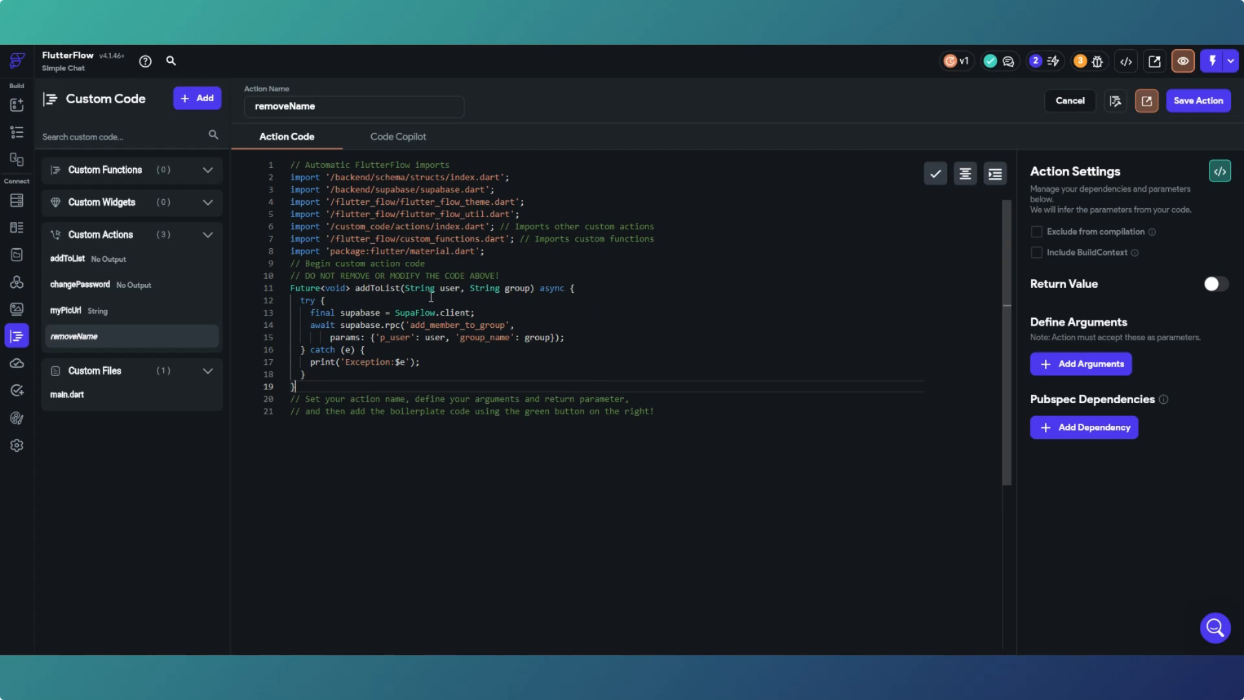
{"action": "left_click_drag", "start_coordinate": [355, 289], "coordinate": [400, 287]}
{"action": "type", "text": "re"}
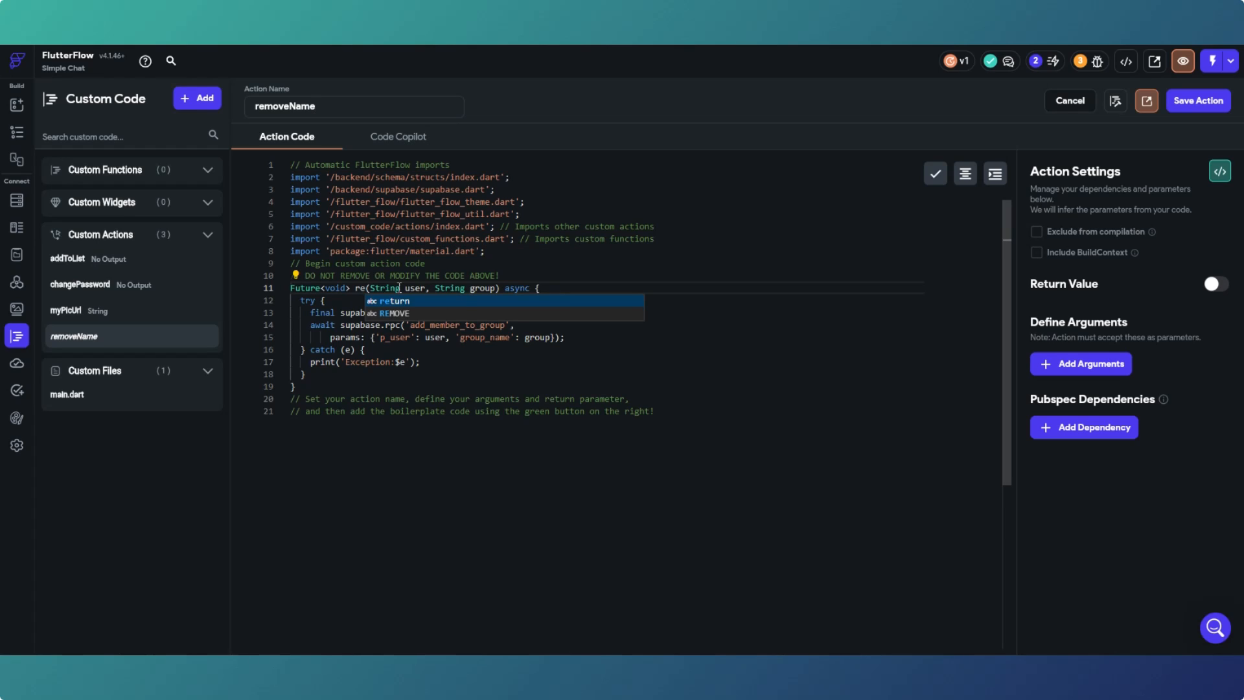
{"action": "type", "text": "moveName"}
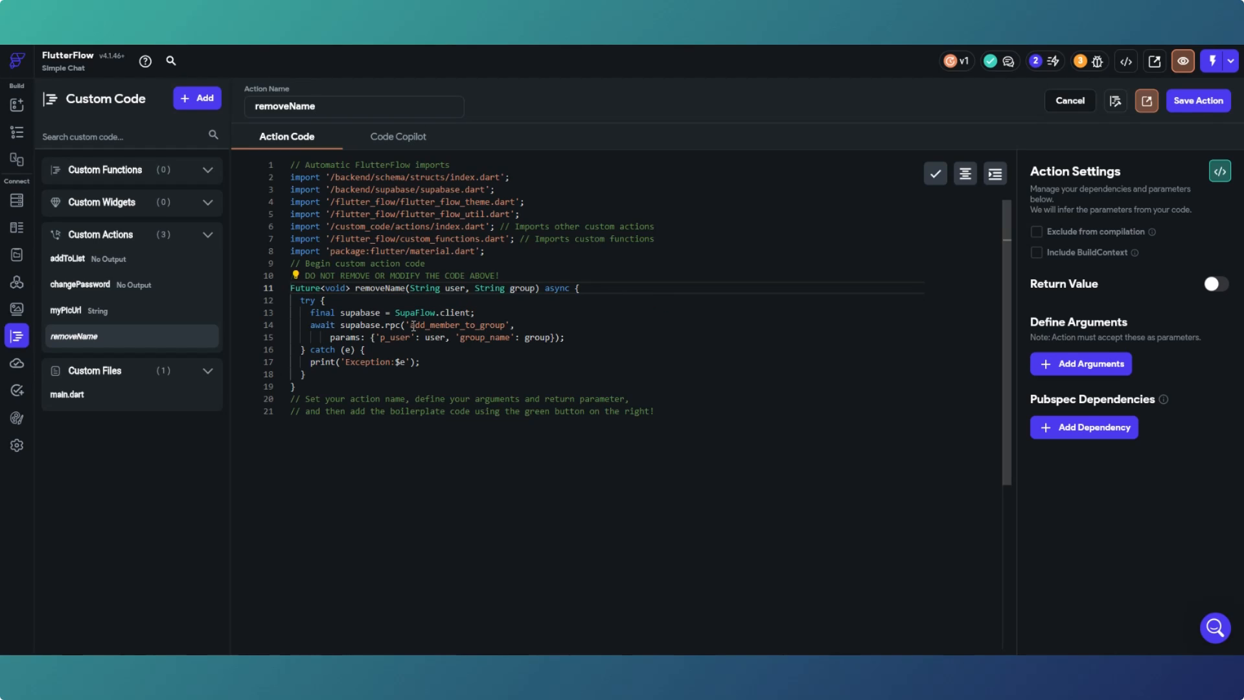
Change the Supabase RPC name in the removeName code to remove_member_from_group.
{"action": "left_click_drag", "start_coordinate": [409, 325], "coordinate": [425, 324]}
{"action": "type", "text": "remove"}
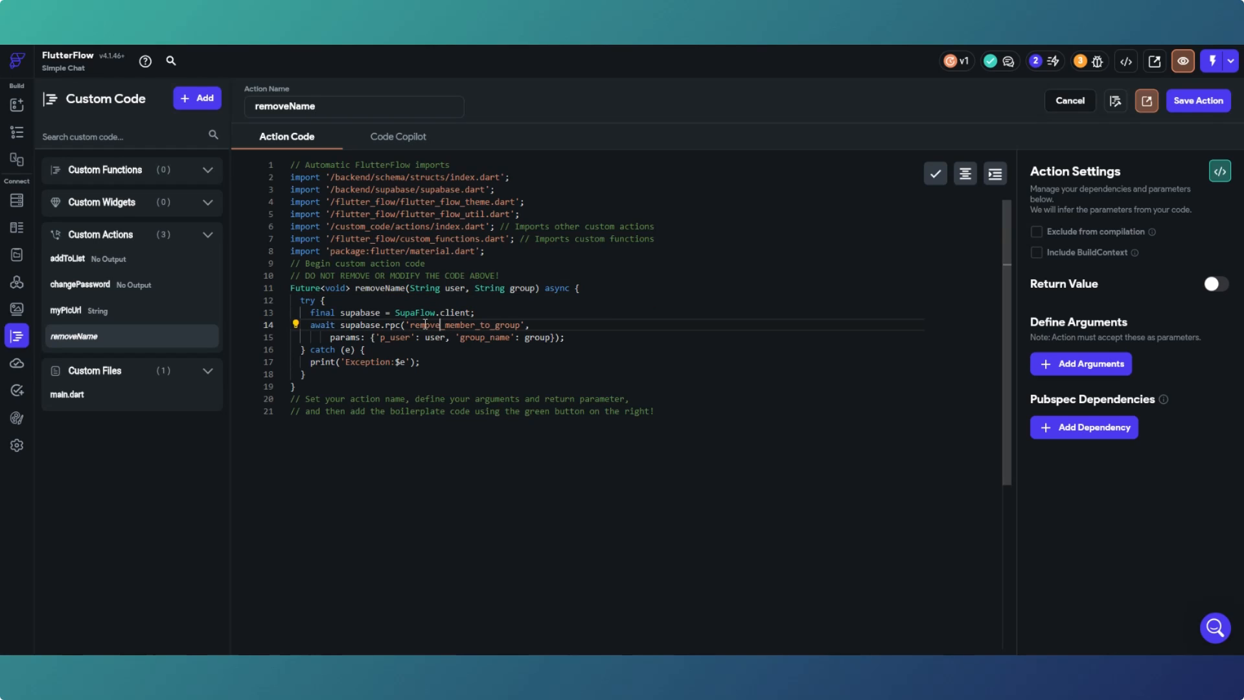
{"action": "left_click", "coordinate": [492, 325]}
{"action": "key", "text": "BackSpace"}
{"action": "key", "text": "BackSpace"}
{"action": "type", "text": "from"}
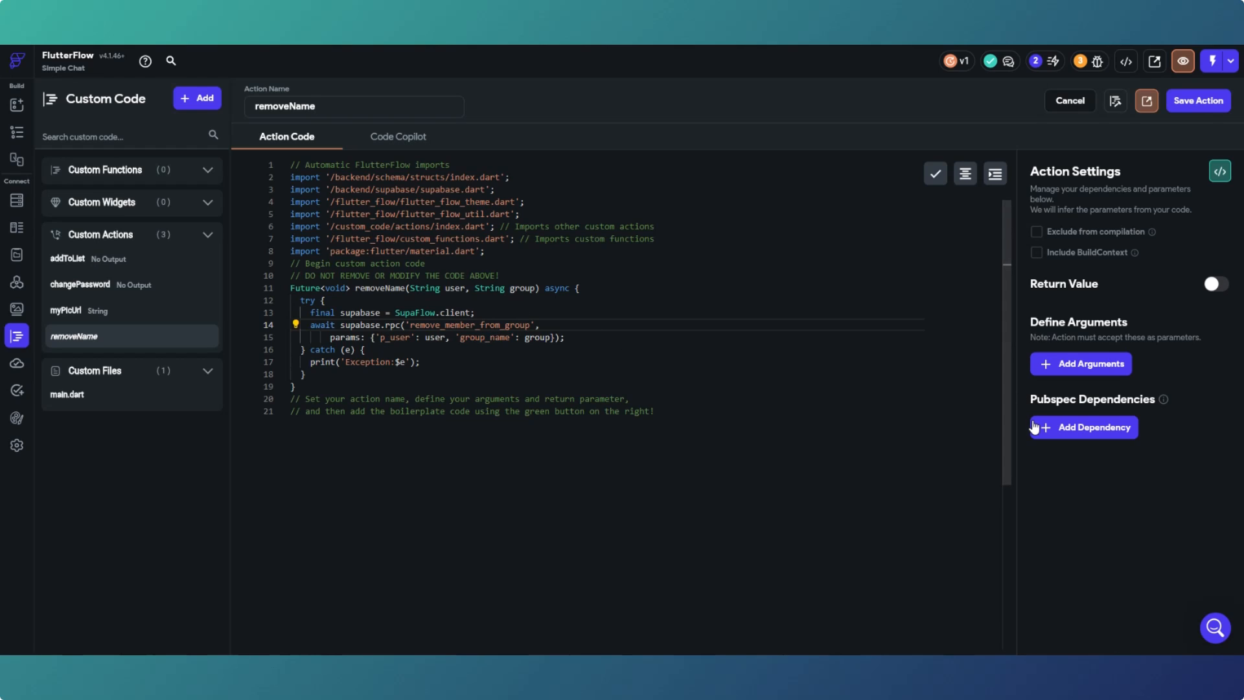
Define two String arguments for the removeName action, named user and group.
{"action": "left_click", "coordinate": [1041, 366]}
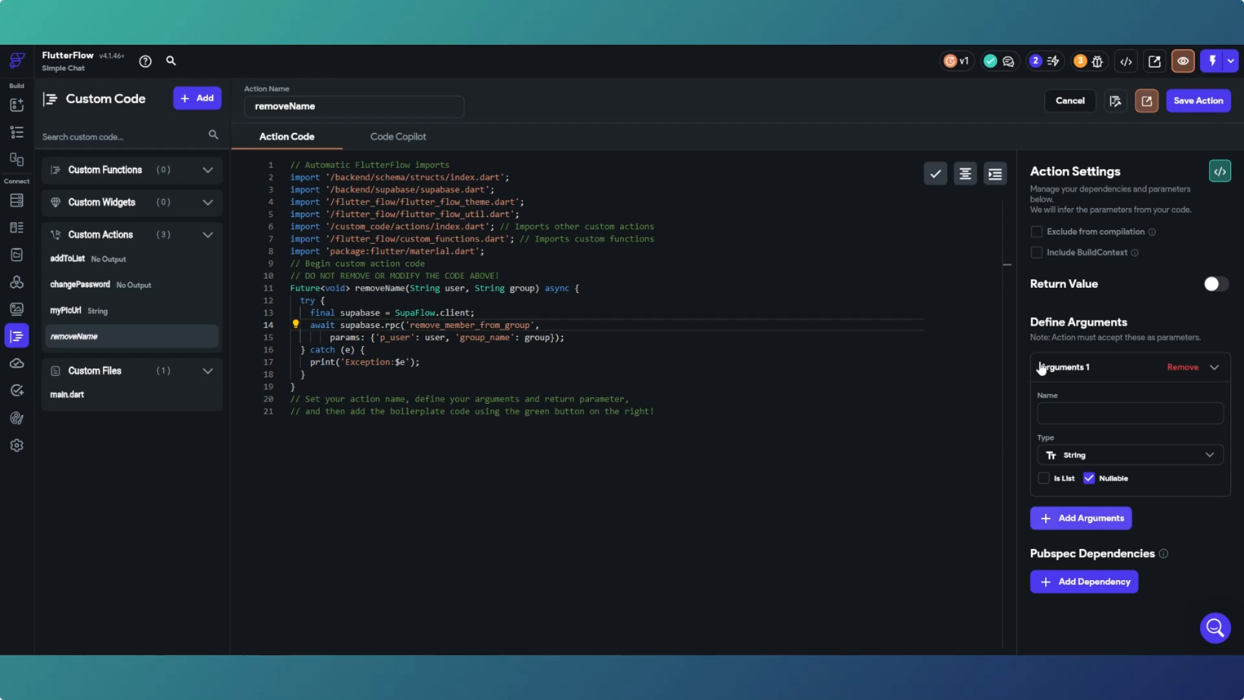
{"action": "left_click", "coordinate": [1060, 416]}
{"action": "type", "text": "usert"}
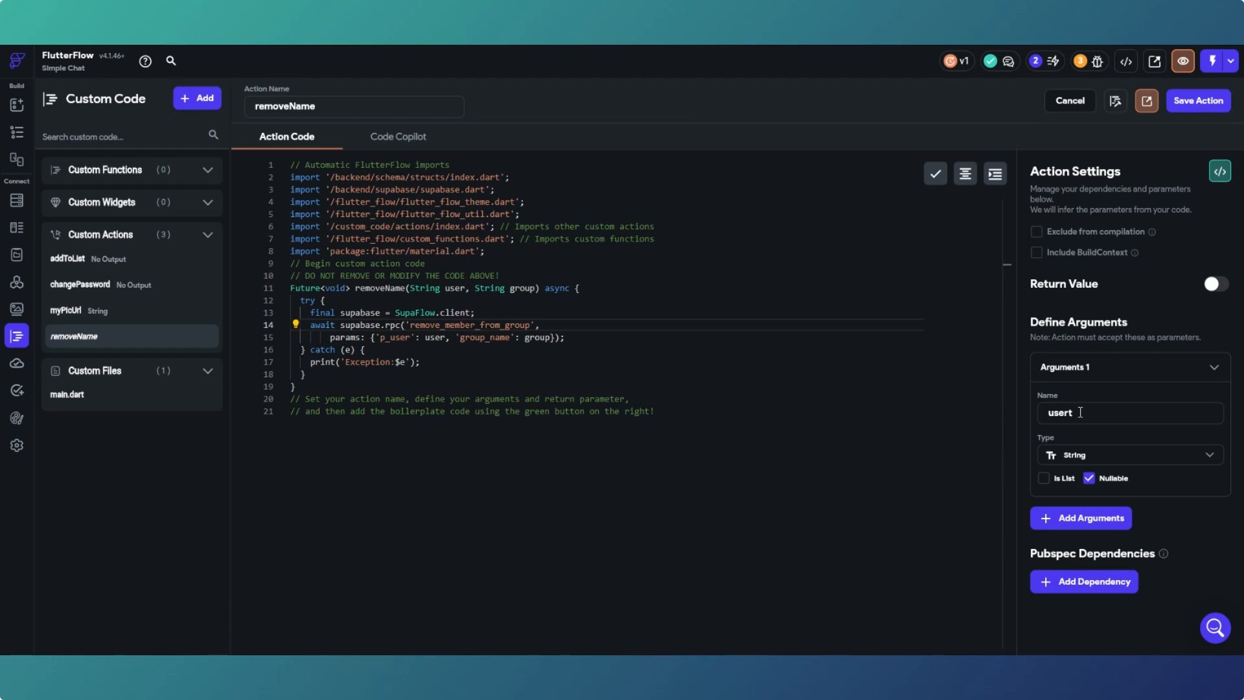
{"action": "left_click", "coordinate": [1088, 518]}
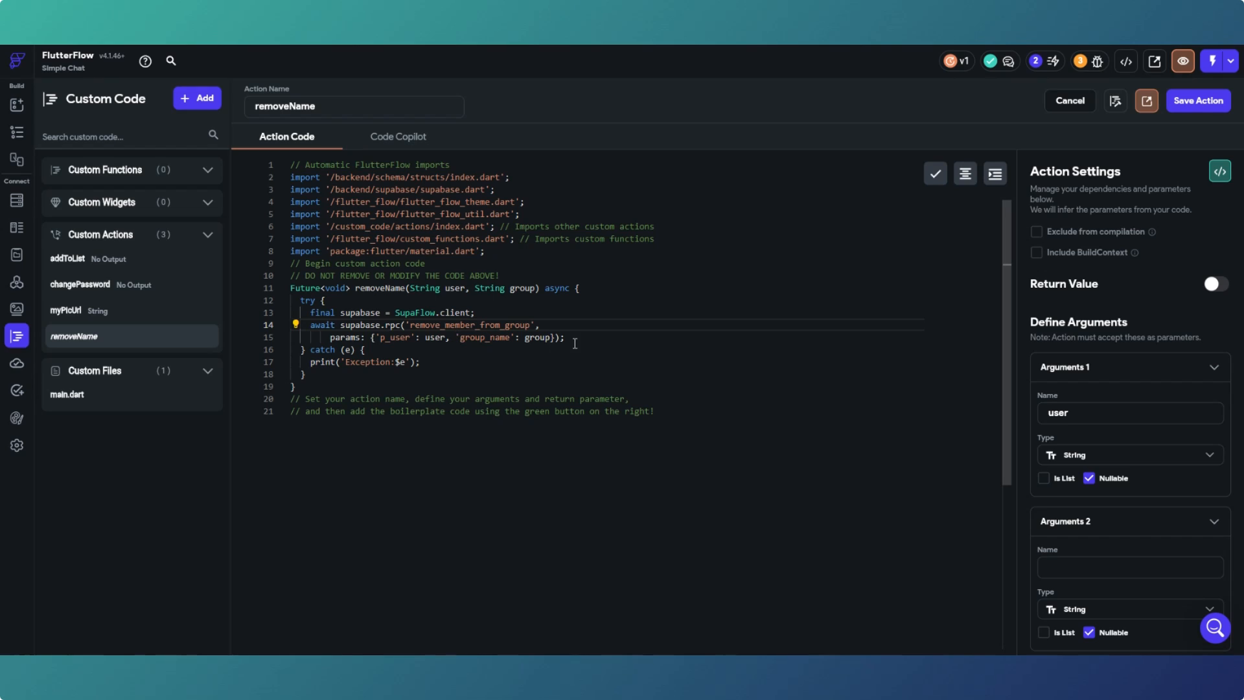
{"action": "type", "text": "group"}
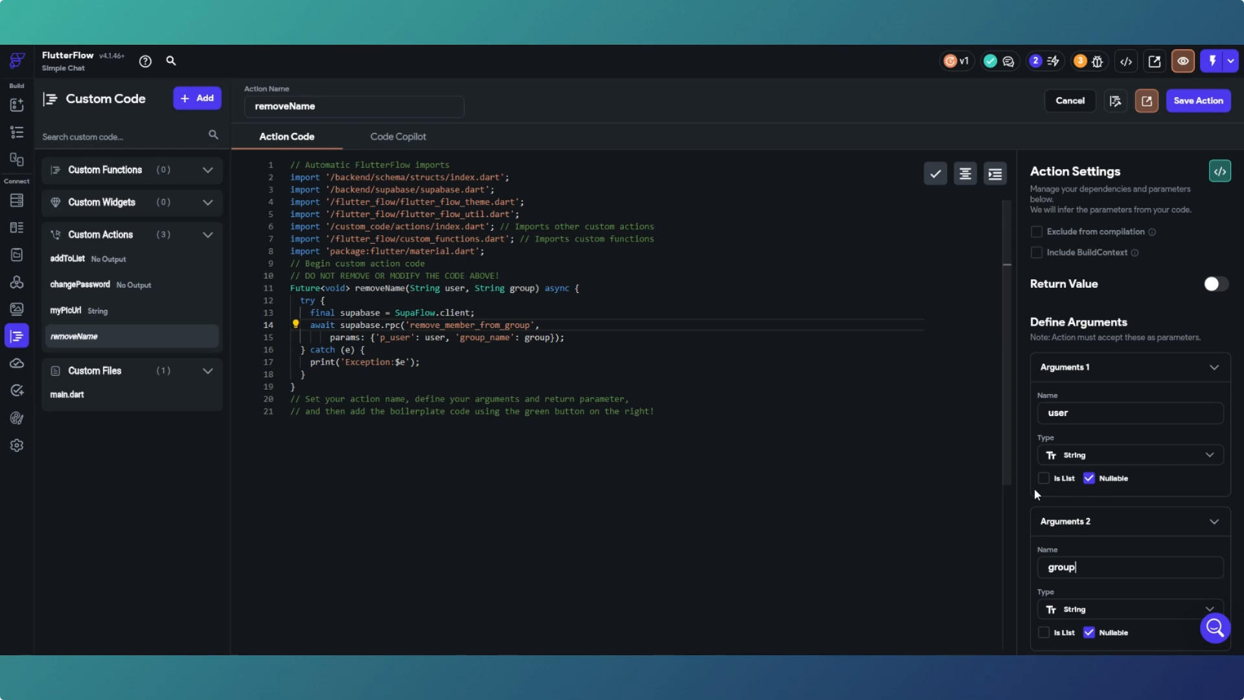
Make the user and group arguments non-nullable and save the removeName action.
{"action": "left_click", "coordinate": [1089, 478]}
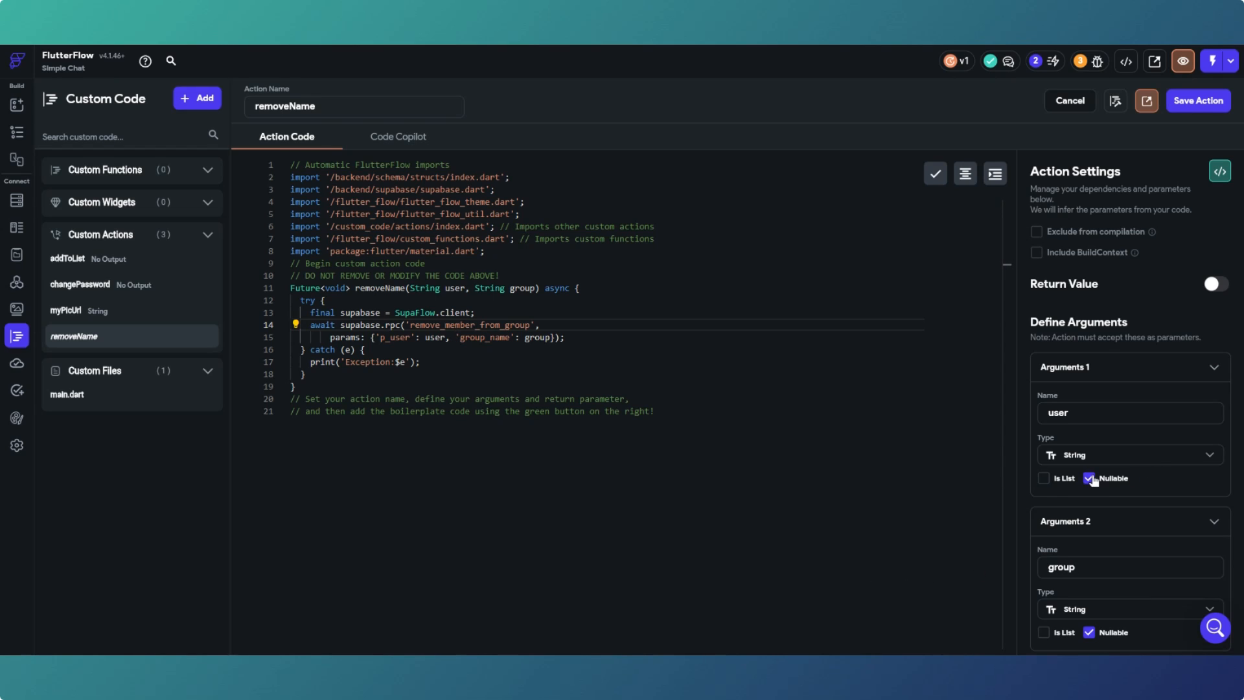
{"action": "left_click", "coordinate": [1088, 633]}
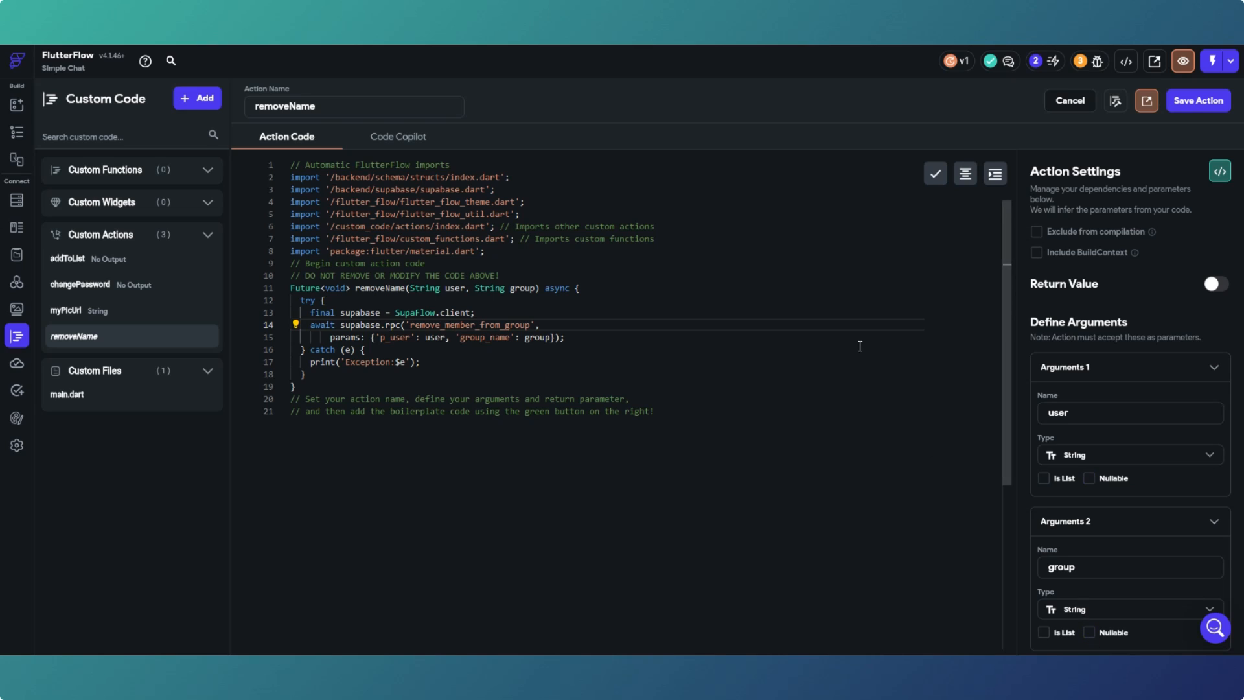
{"action": "left_click", "coordinate": [1200, 101]}
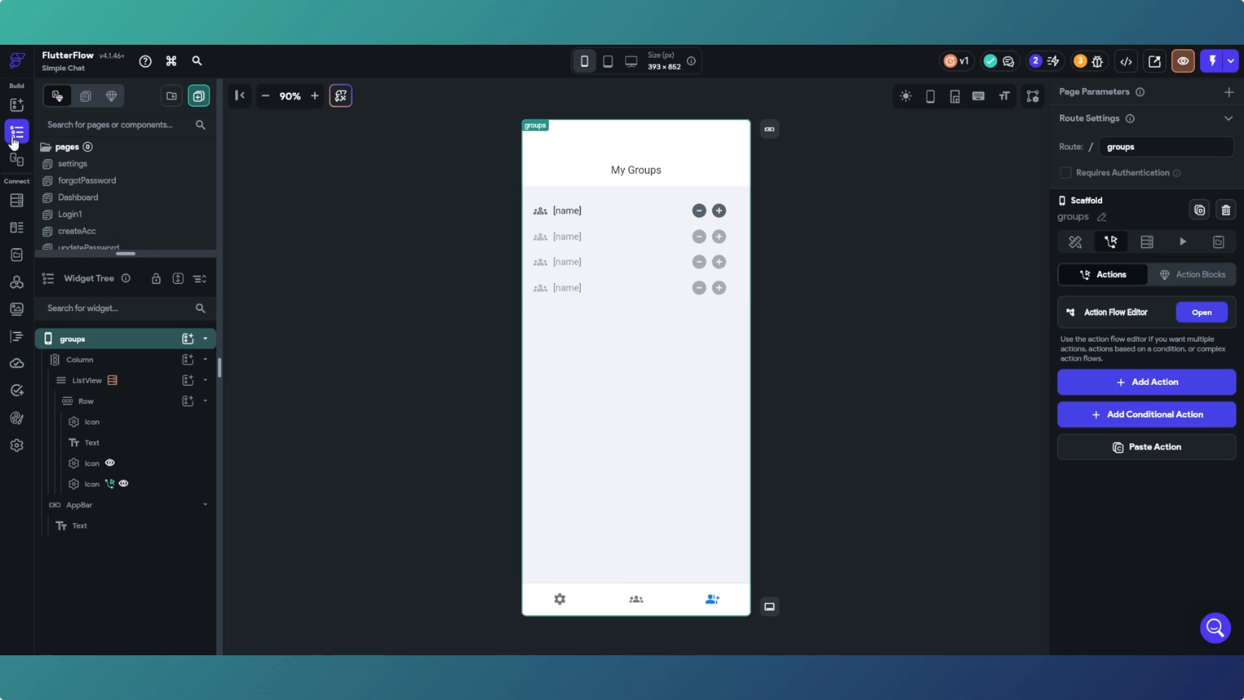
Add an On Tap action to the minus icon in the groups list that runs the removeName custom action.
{"action": "left_click", "coordinate": [16, 132]}
{"action": "left_click", "coordinate": [698, 210]}
{"action": "left_click", "coordinate": [1112, 130]}
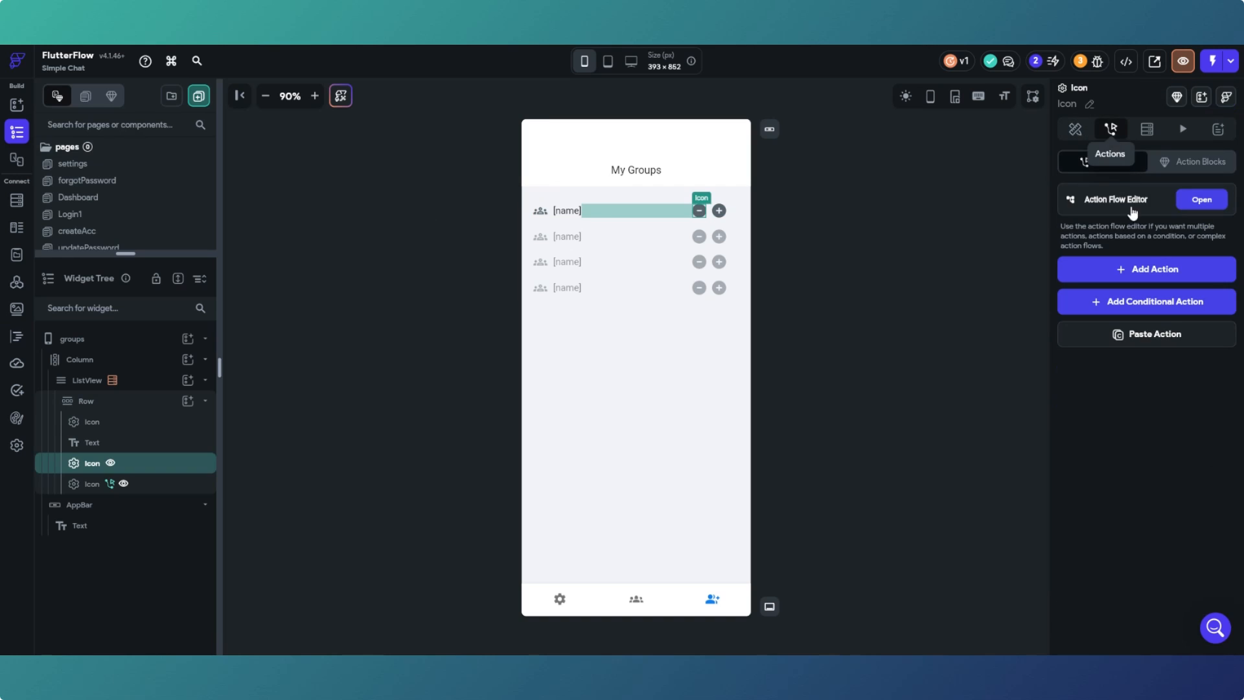
{"action": "left_click", "coordinate": [1215, 203]}
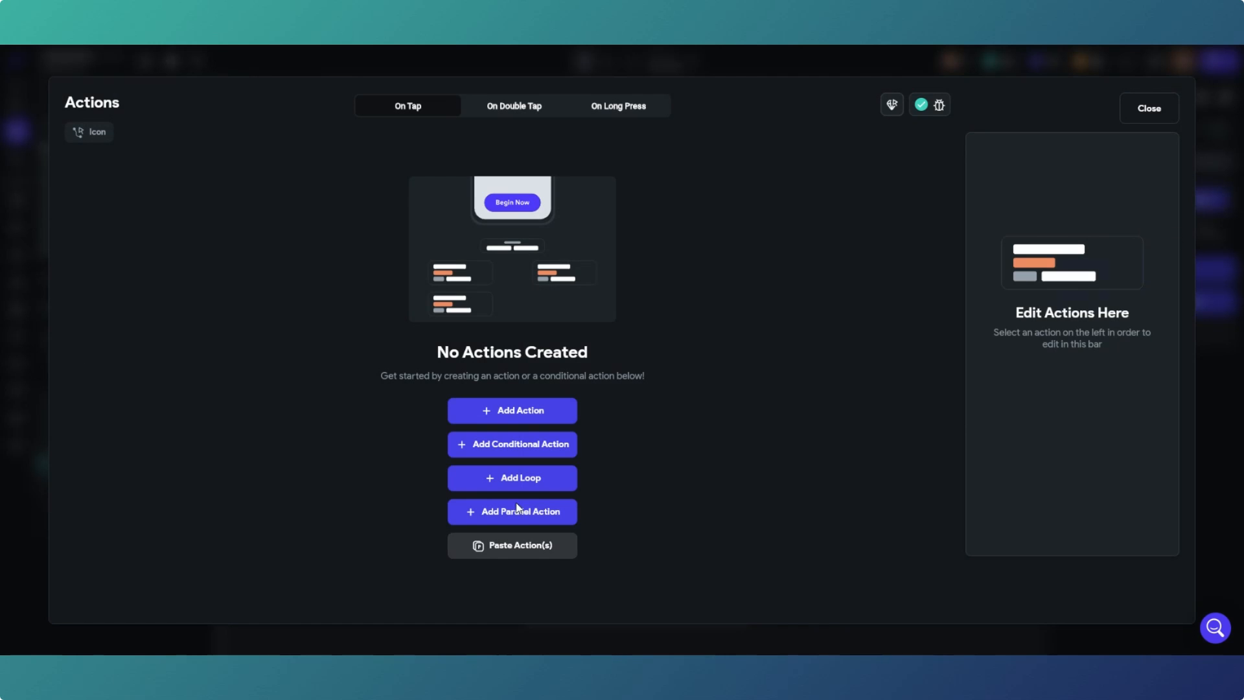
{"action": "left_click", "coordinate": [527, 407]}
{"action": "left_click", "coordinate": [1058, 482]}
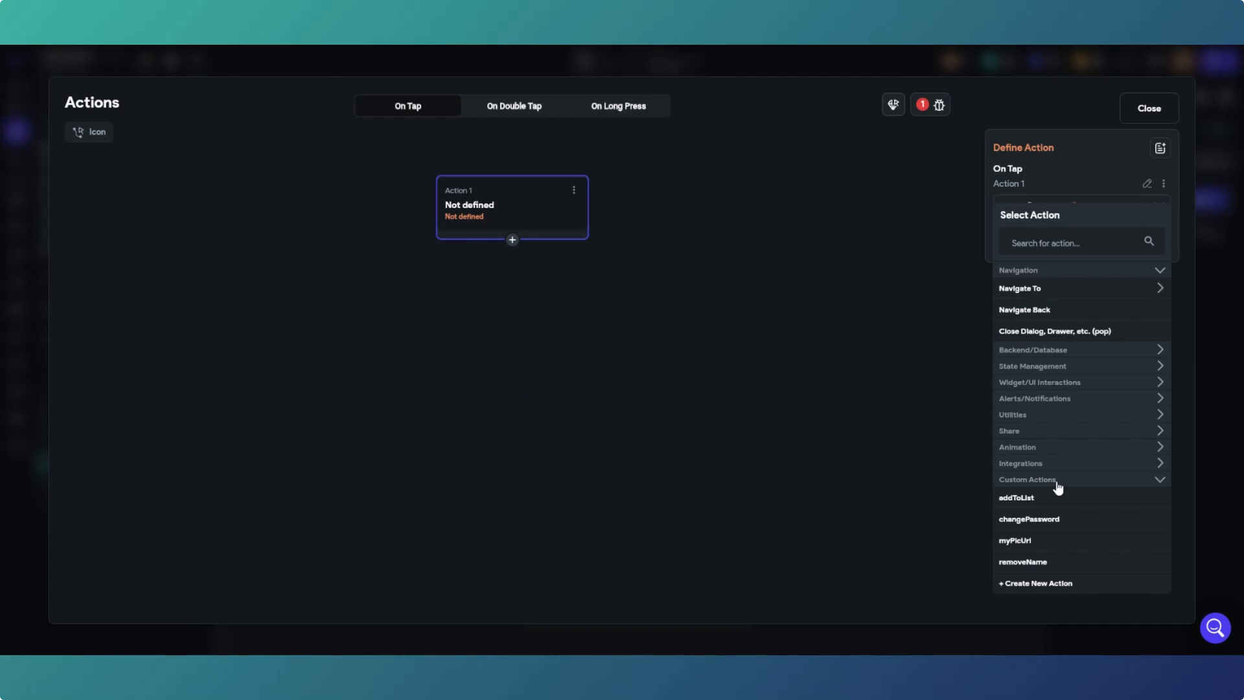
{"action": "left_click", "coordinate": [1055, 562]}
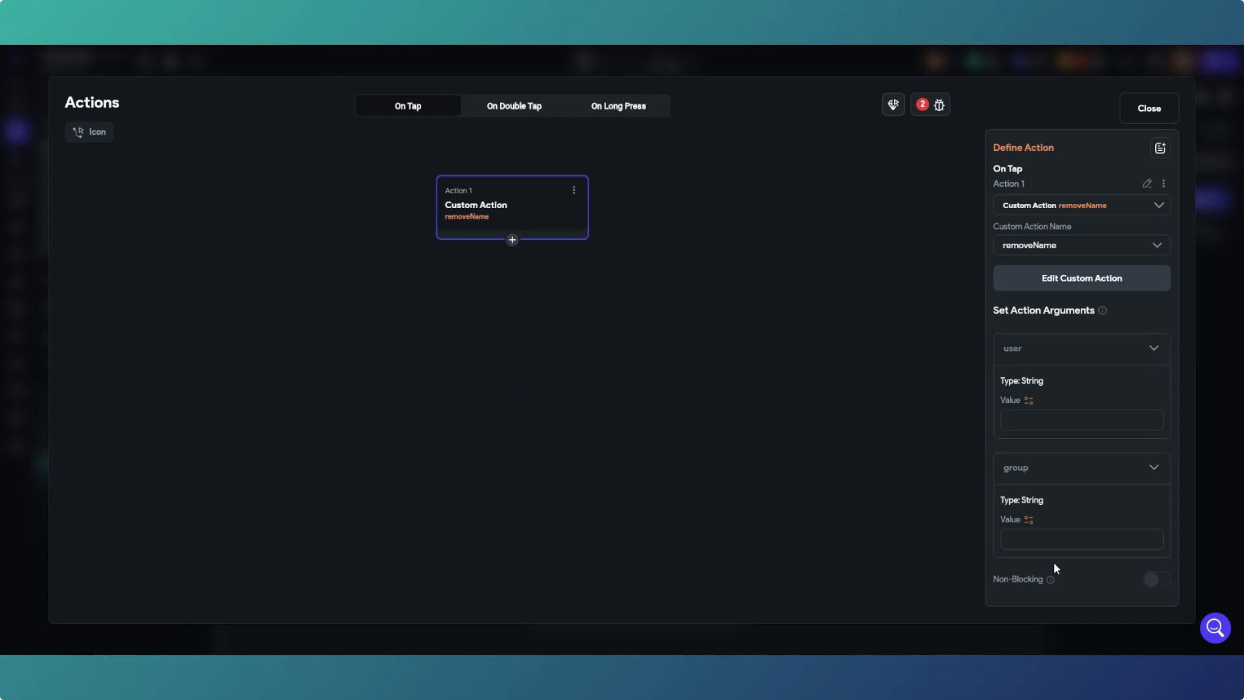
Set removeName's user argument to the authenticated User ID and its group argument to the groups row's name, then close the action editor.
{"action": "left_click", "coordinate": [1029, 400]}
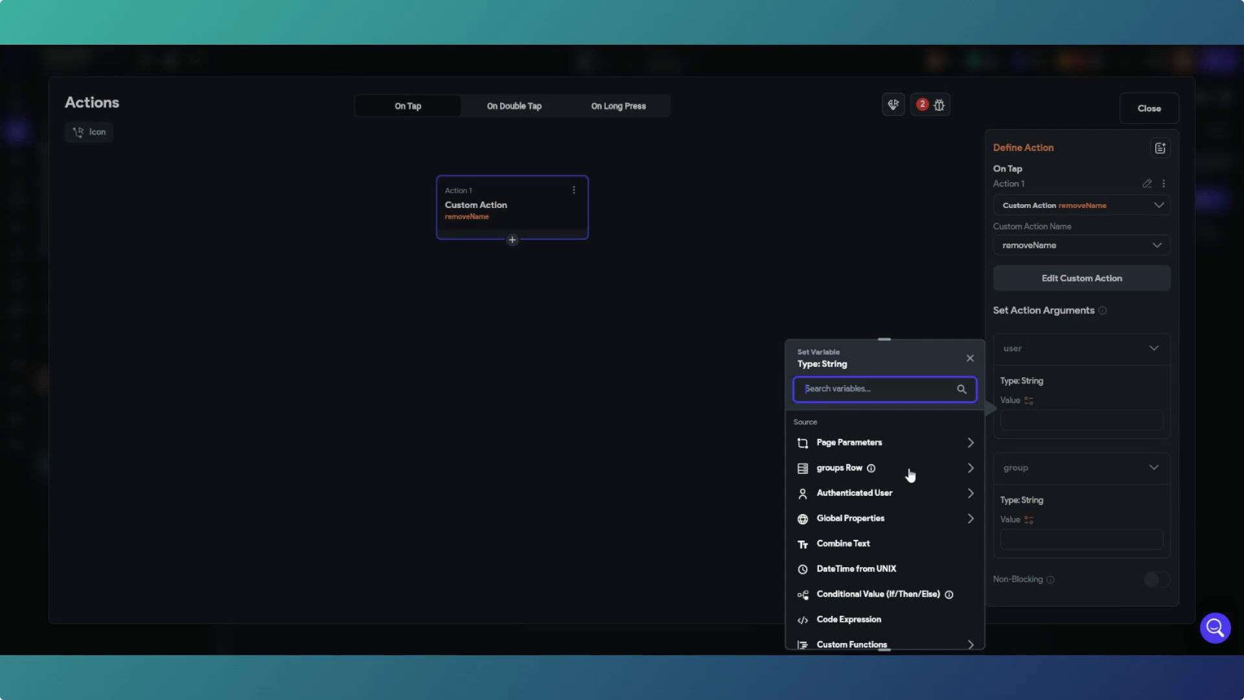
{"action": "left_click", "coordinate": [906, 495]}
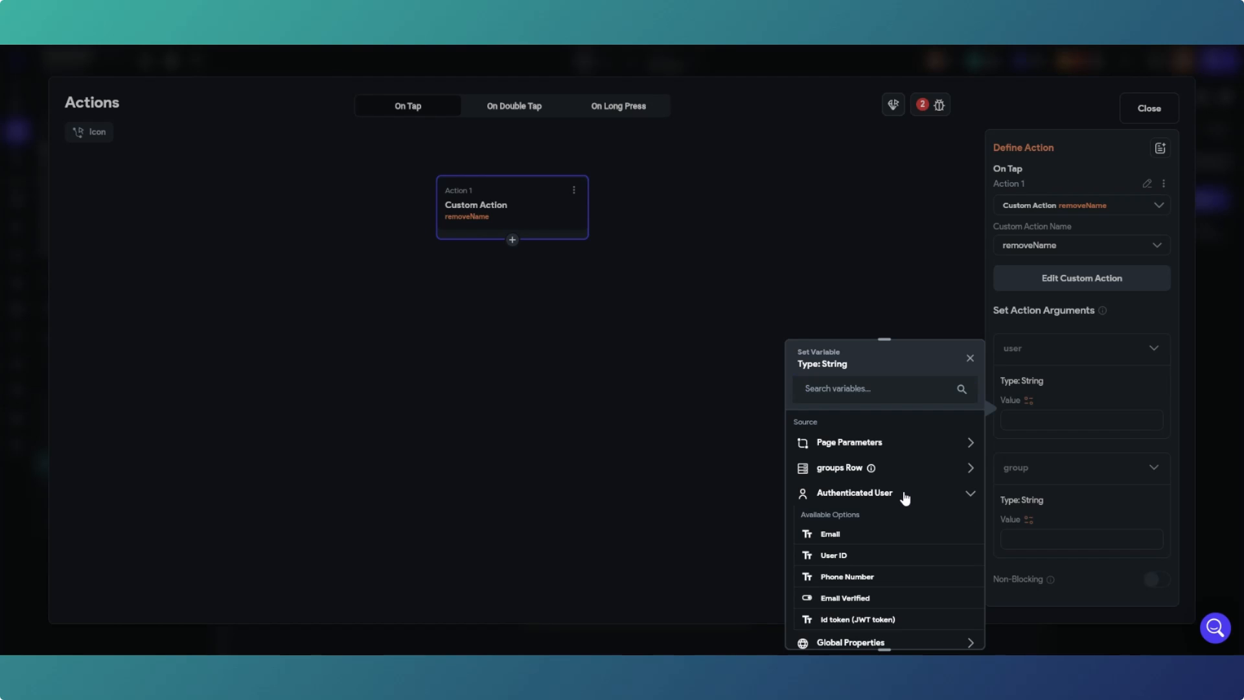
{"action": "left_click", "coordinate": [843, 559]}
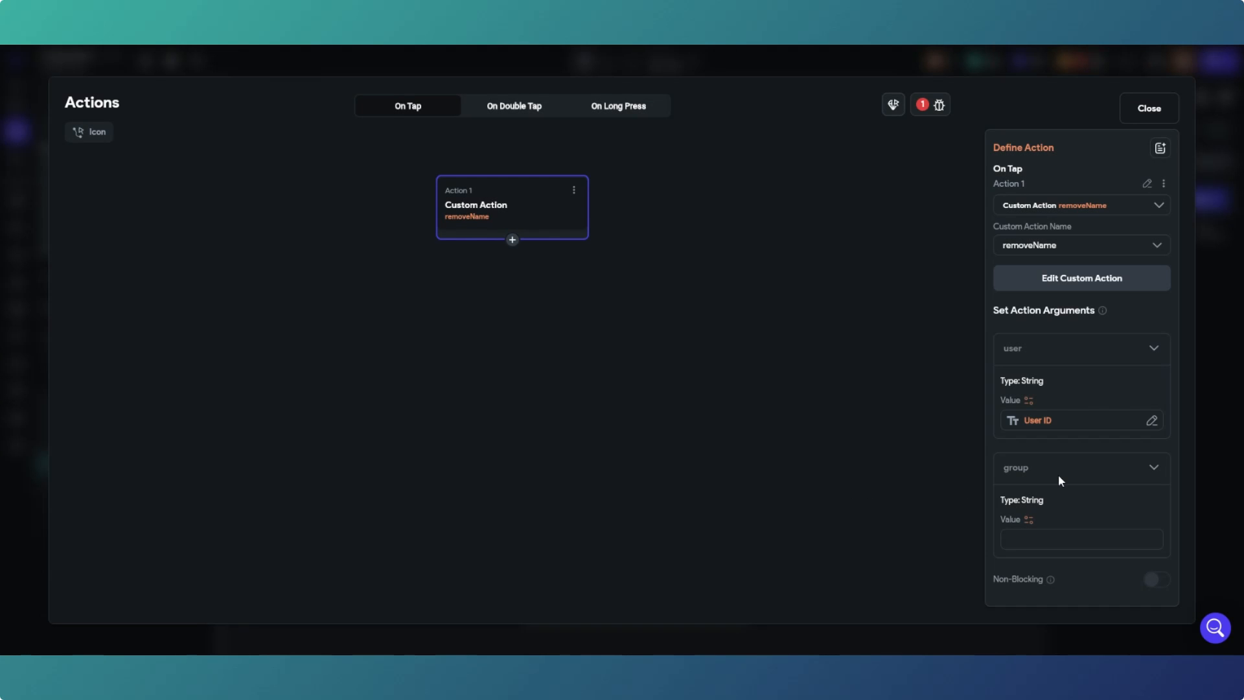
{"action": "left_click", "coordinate": [1029, 519]}
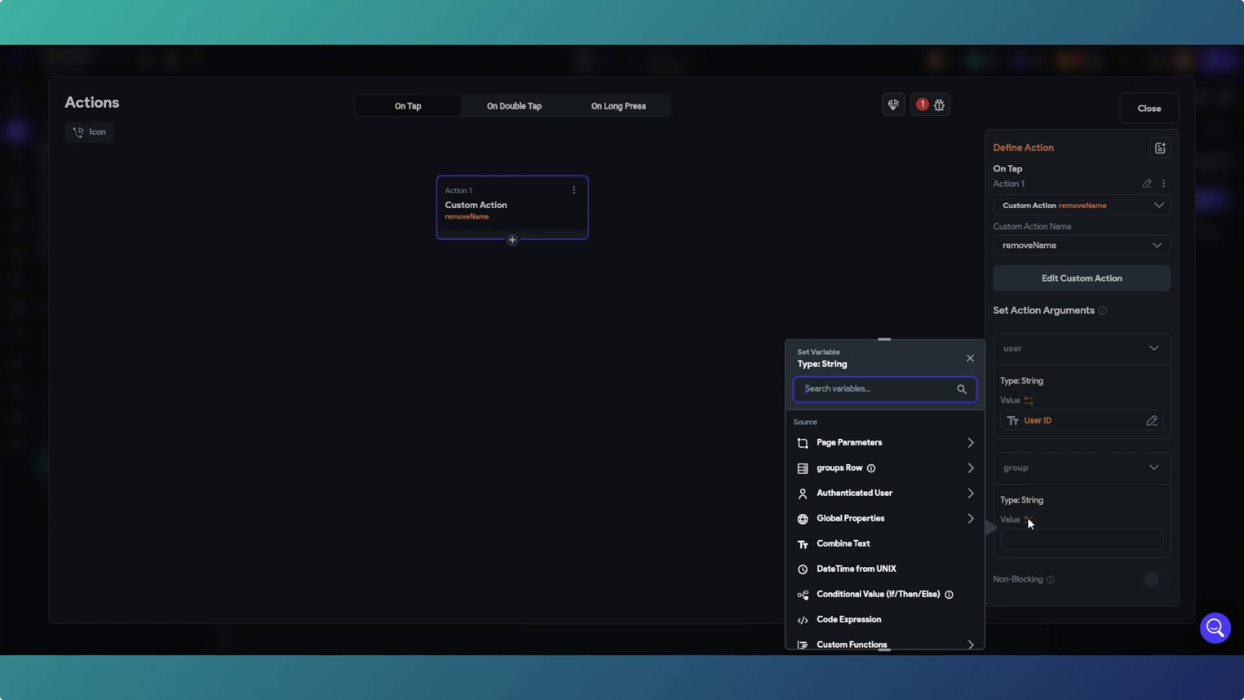
{"action": "left_click", "coordinate": [906, 473]}
{"action": "left_click", "coordinate": [830, 551]}
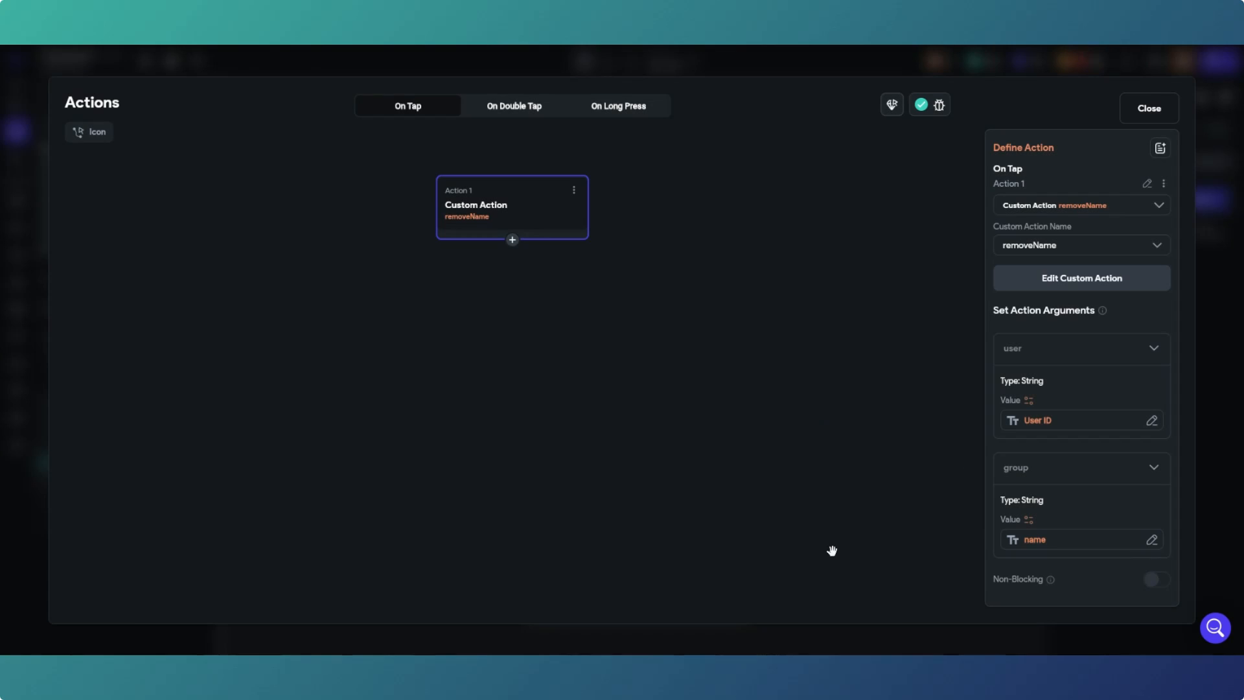
{"action": "left_click", "coordinate": [1148, 108]}
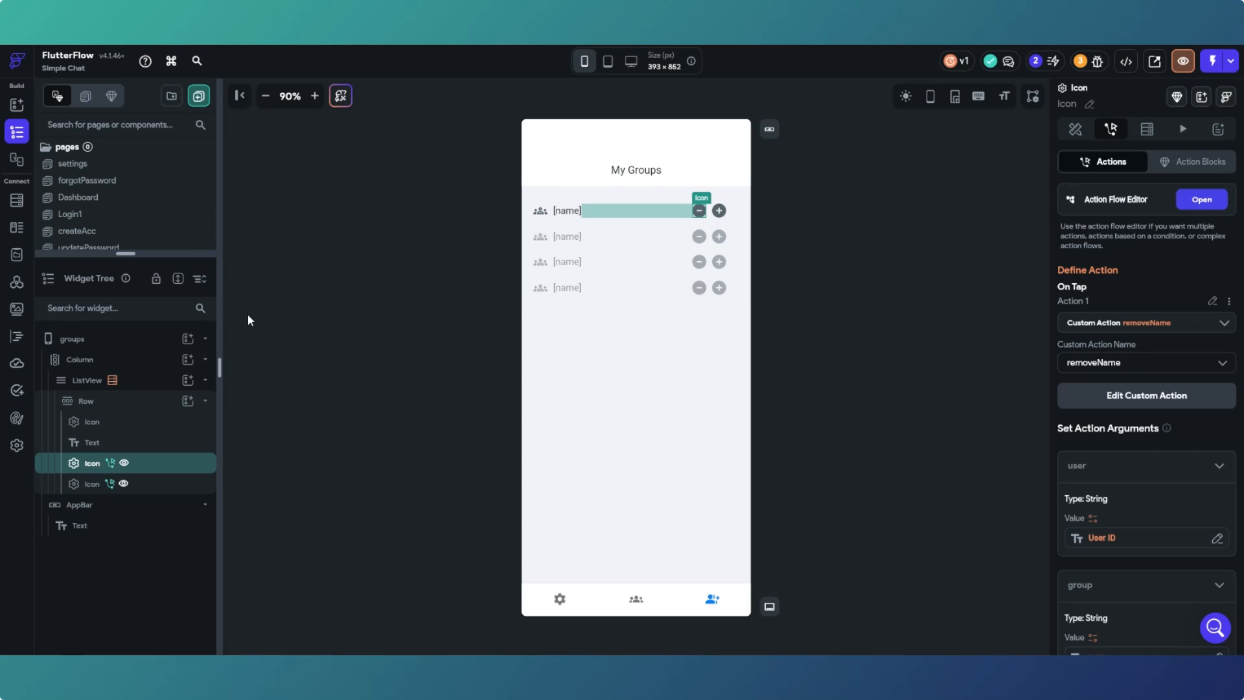
Set the top padding of the groups ListView to 20.
{"action": "left_click", "coordinate": [903, 283]}
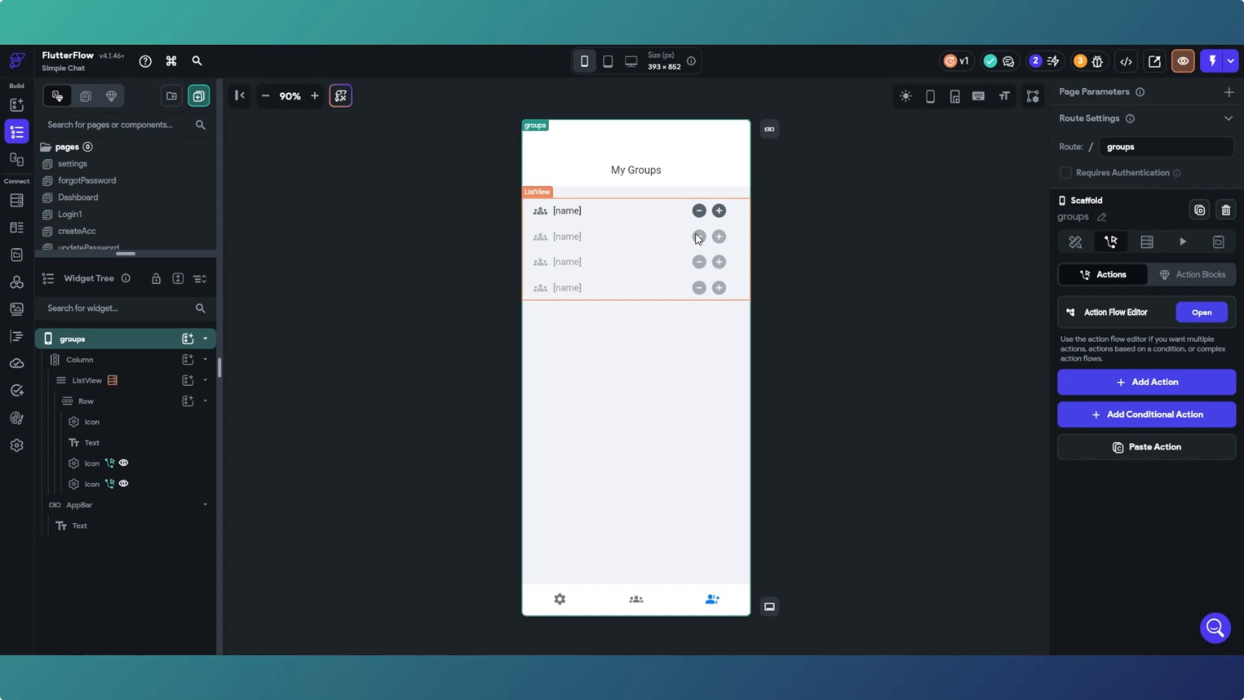
{"action": "left_click", "coordinate": [633, 224]}
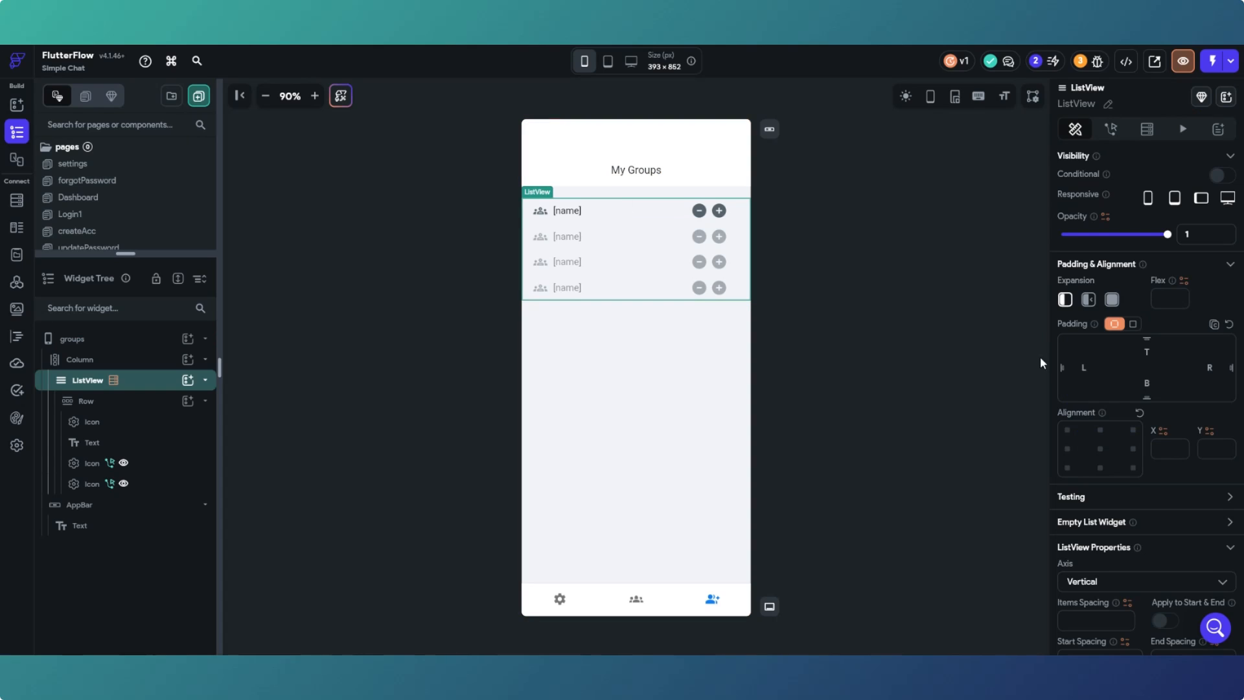
{"action": "left_click", "coordinate": [1150, 353]}
{"action": "type", "text": "20"}
{"action": "left_click", "coordinate": [394, 231]}
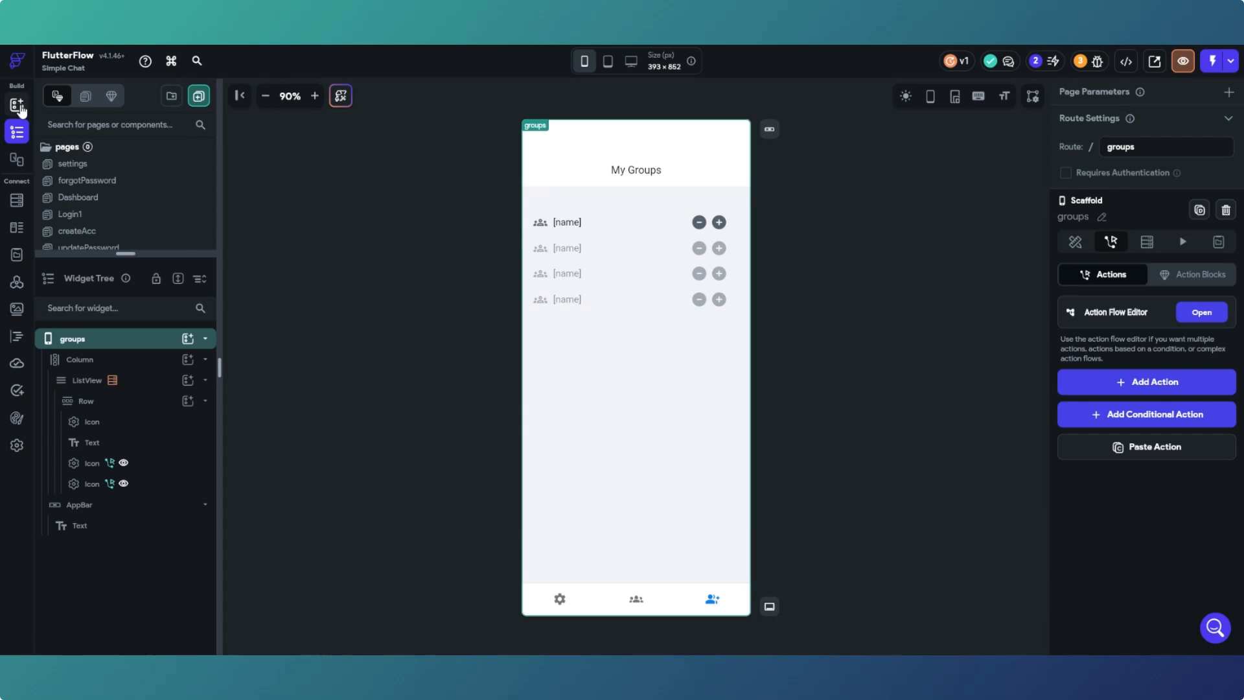
Insert a Row above the groups ListView and give it left and right padding of 10.
{"action": "left_click", "coordinate": [17, 104]}
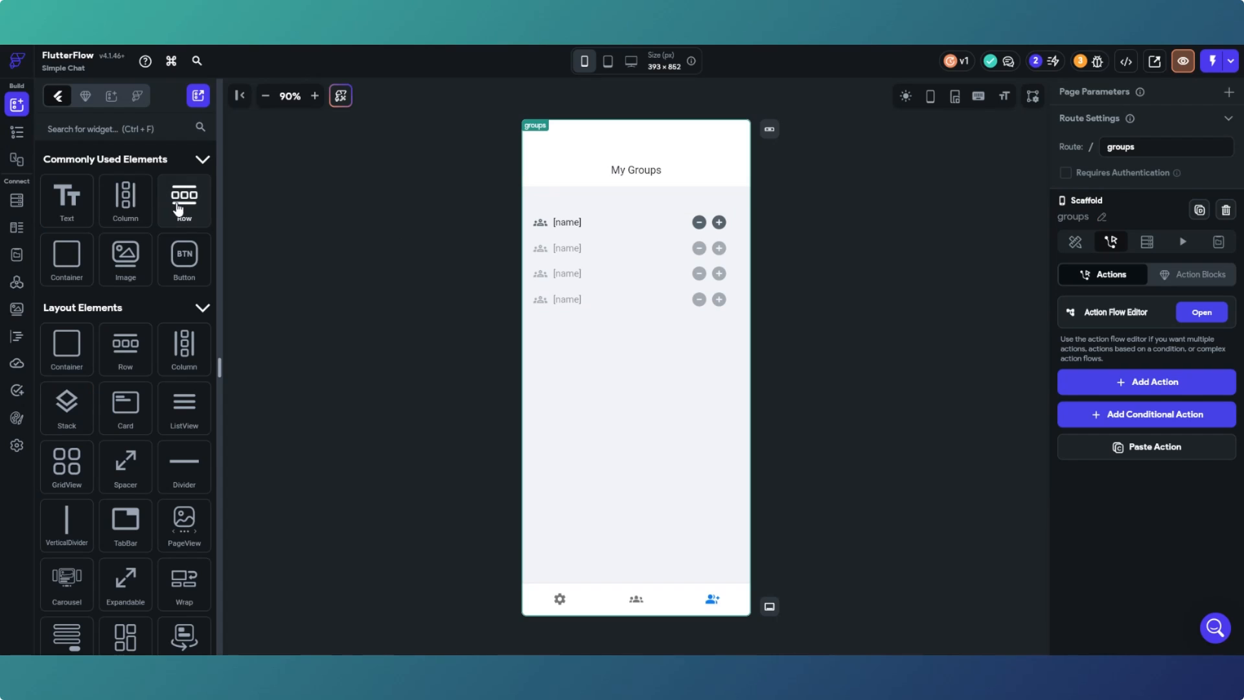
{"action": "left_click_drag", "start_coordinate": [184, 197], "coordinate": [585, 206]}
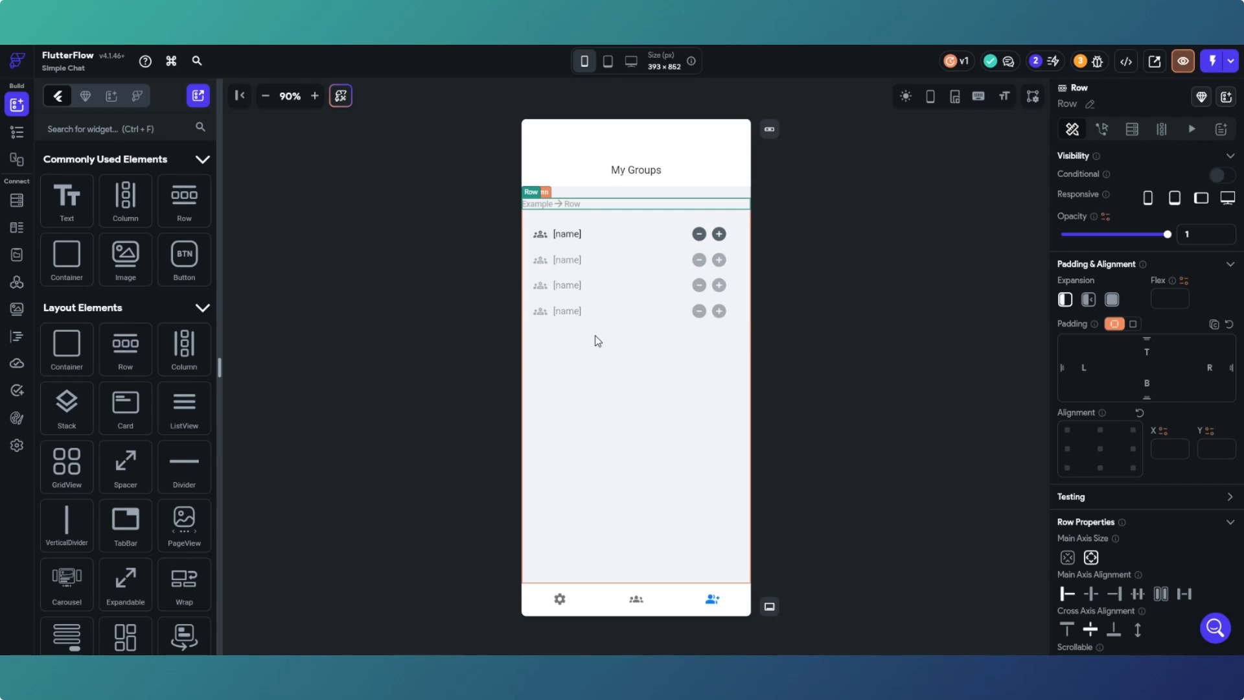
{"action": "left_click", "coordinate": [1084, 368]}
{"action": "type", "text": "10"}
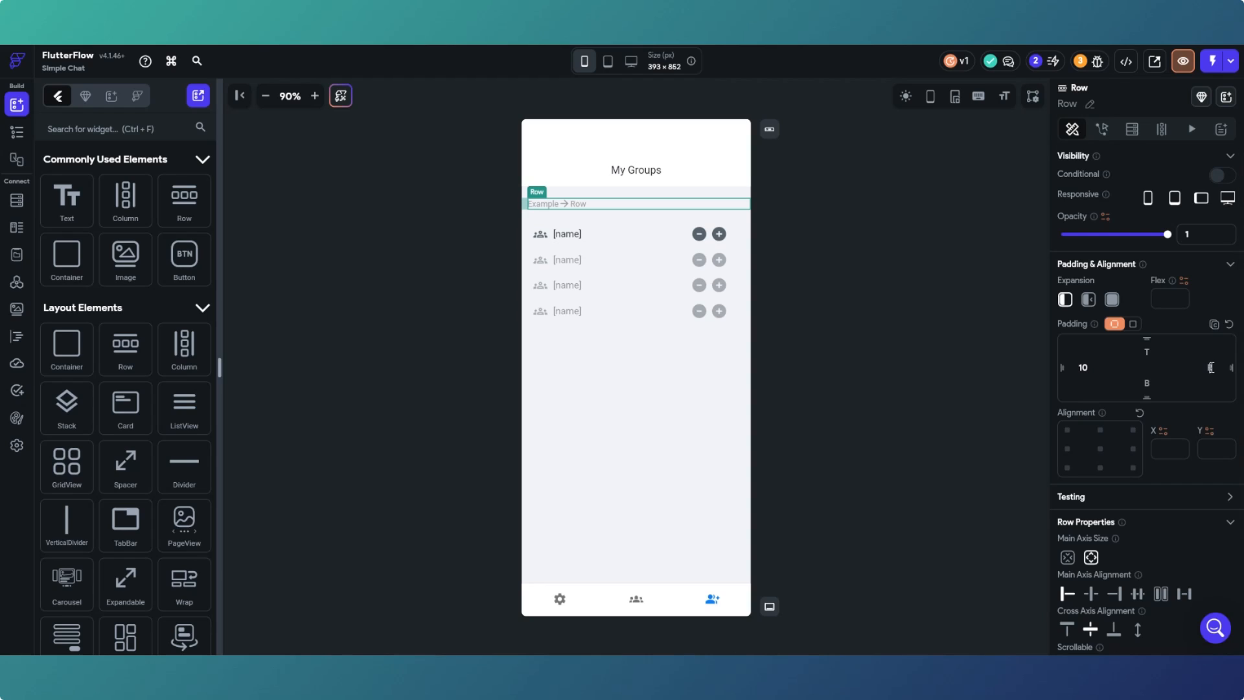
{"action": "left_click", "coordinate": [1211, 368]}
{"action": "type", "text": "10"}
Place an Icon widget inside the new row above the groups list.
{"action": "scroll", "coordinate": [186, 544], "scroll_direction": "down", "scroll_amount": 2}
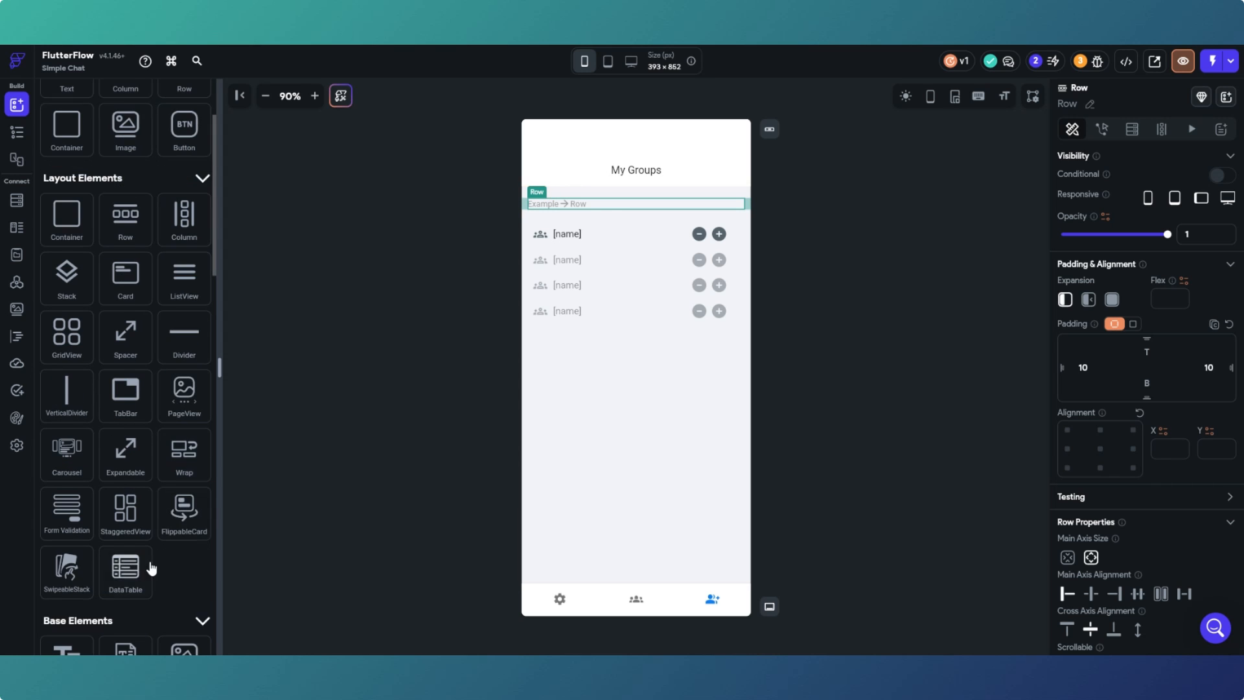
{"action": "scroll", "coordinate": [130, 589], "scroll_direction": "down", "scroll_amount": 2}
{"action": "left_click_drag", "start_coordinate": [116, 606], "coordinate": [561, 200]}
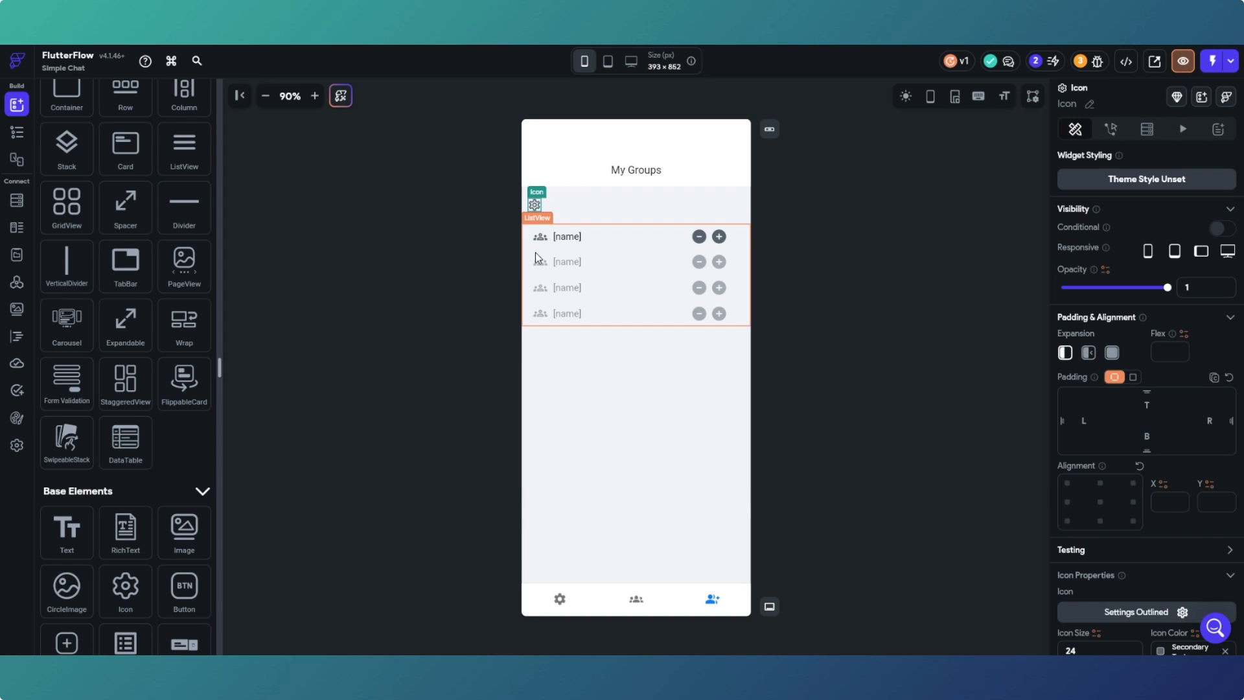
Check the list row's padding and set the new row's left and right padding to 20 to match.
{"action": "left_click", "coordinate": [606, 244]}
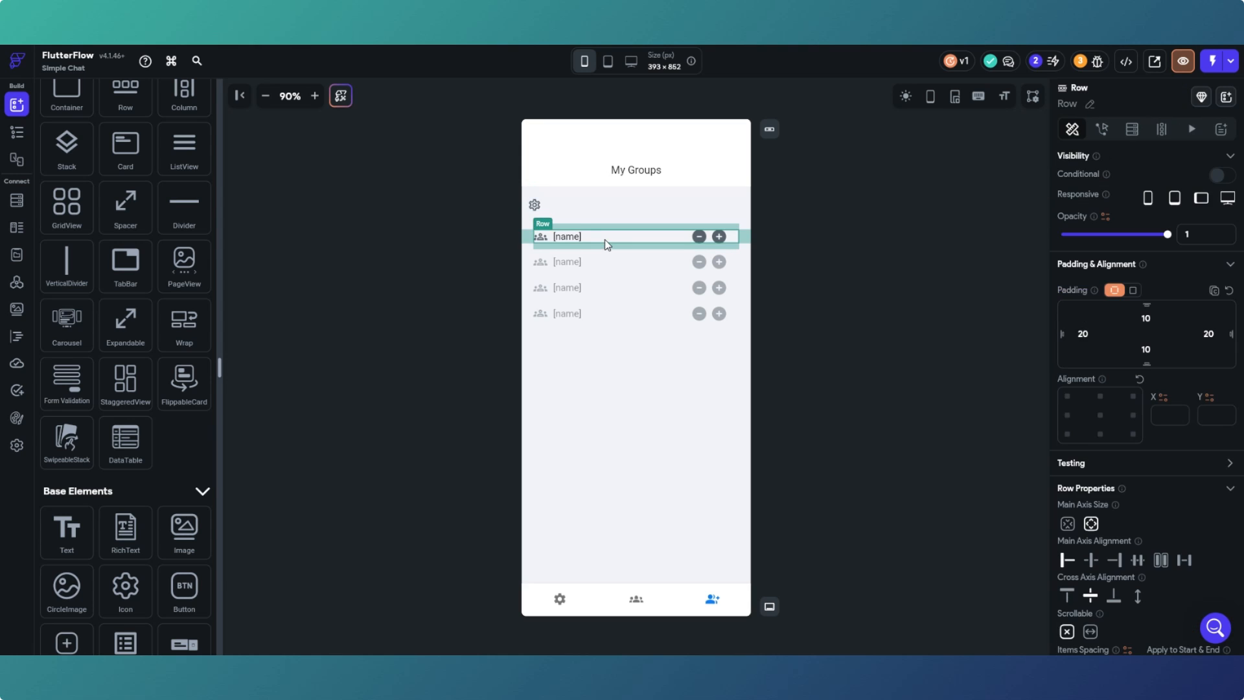
{"action": "left_click", "coordinate": [574, 206]}
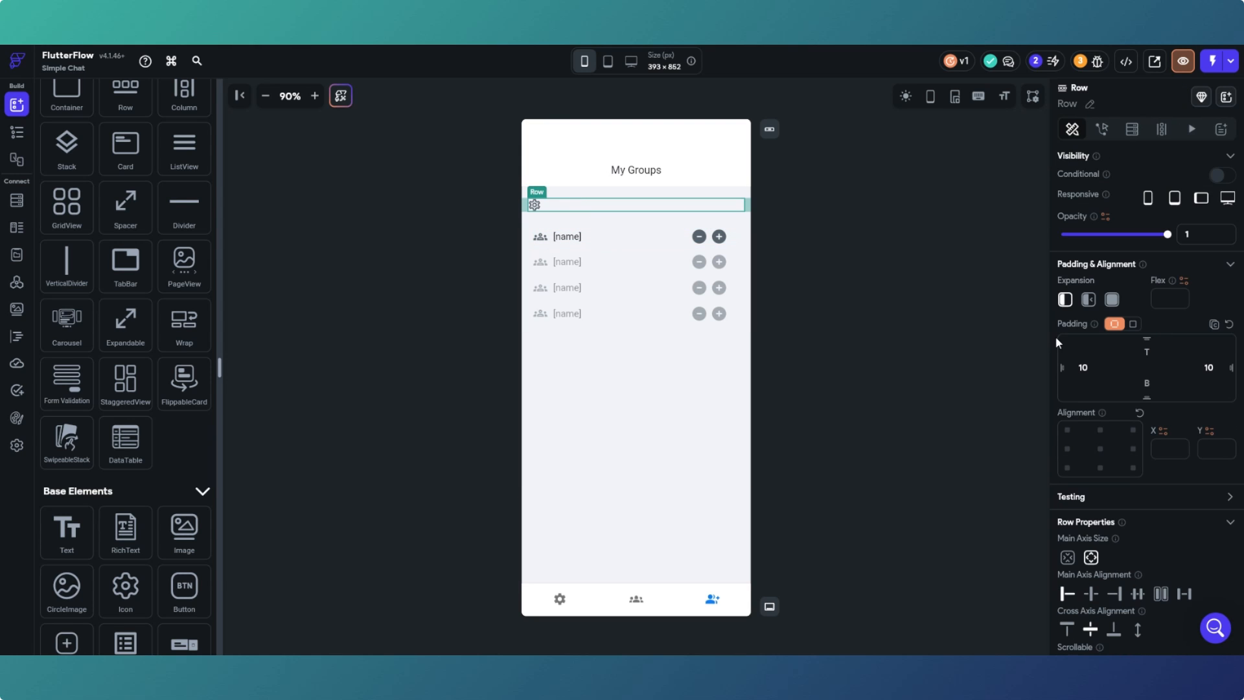
{"action": "double_click", "coordinate": [1083, 367]}
{"action": "type", "text": "20"}
{"action": "key", "text": "Return"}
{"action": "double_click", "coordinate": [1206, 368]}
Open the icon picker for the new row's icon and search the Material and Font Awesome sets for "create".
{"action": "left_click", "coordinate": [541, 205]}
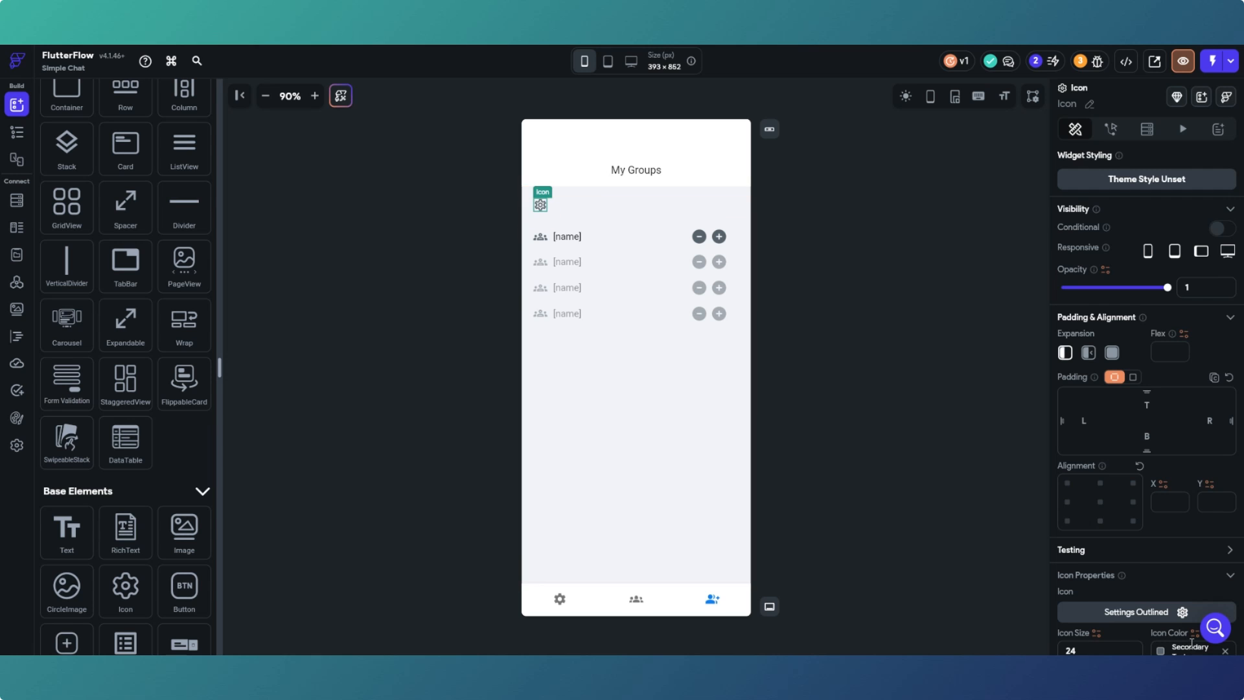
{"action": "left_click", "coordinate": [1129, 613]}
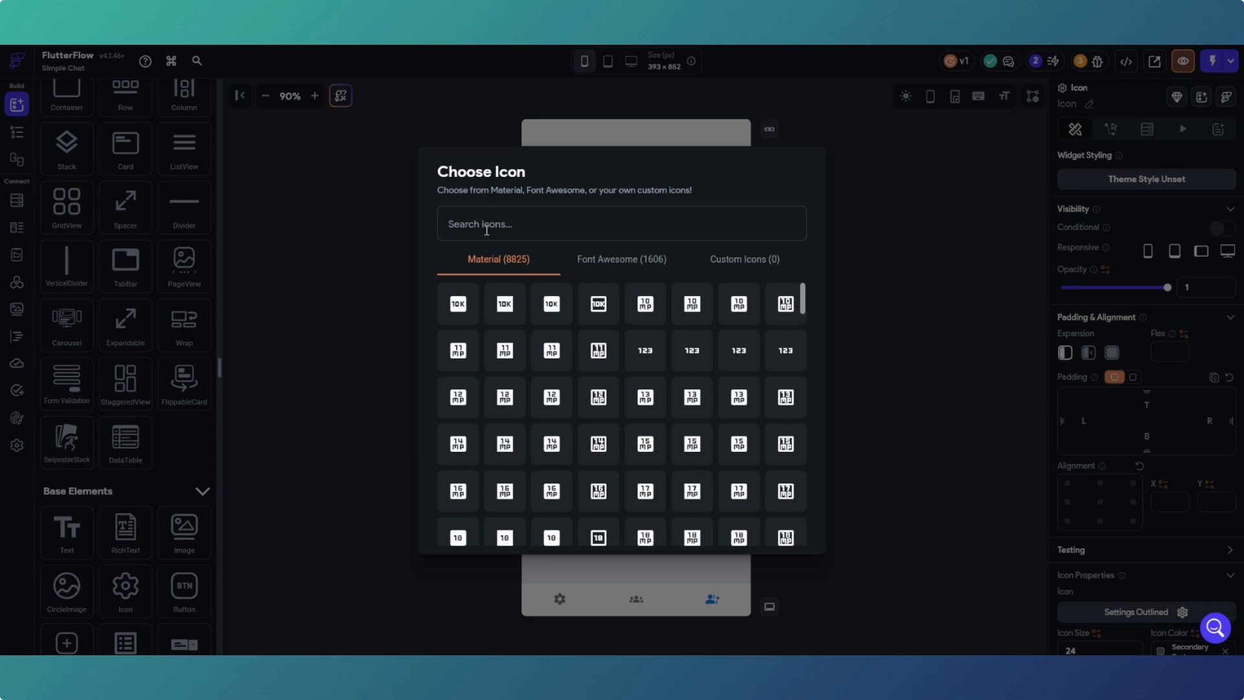
{"action": "left_click", "coordinate": [483, 229]}
{"action": "type", "text": "create"}
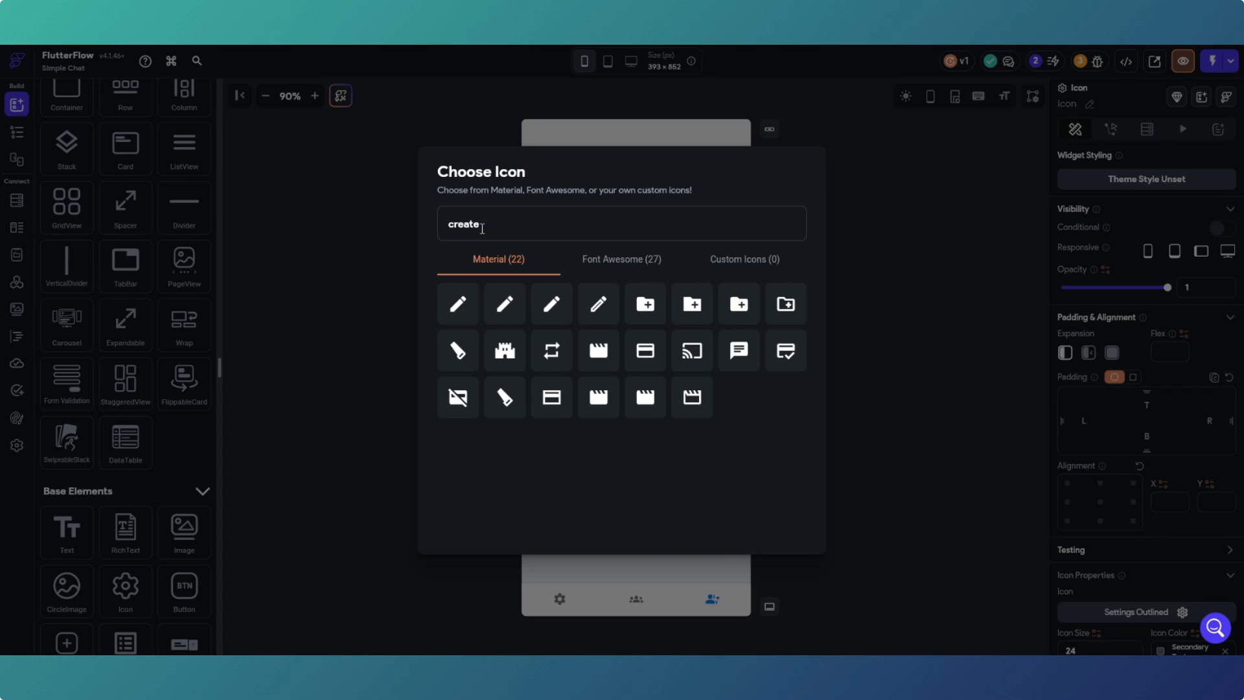
{"action": "left_click", "coordinate": [620, 260]}
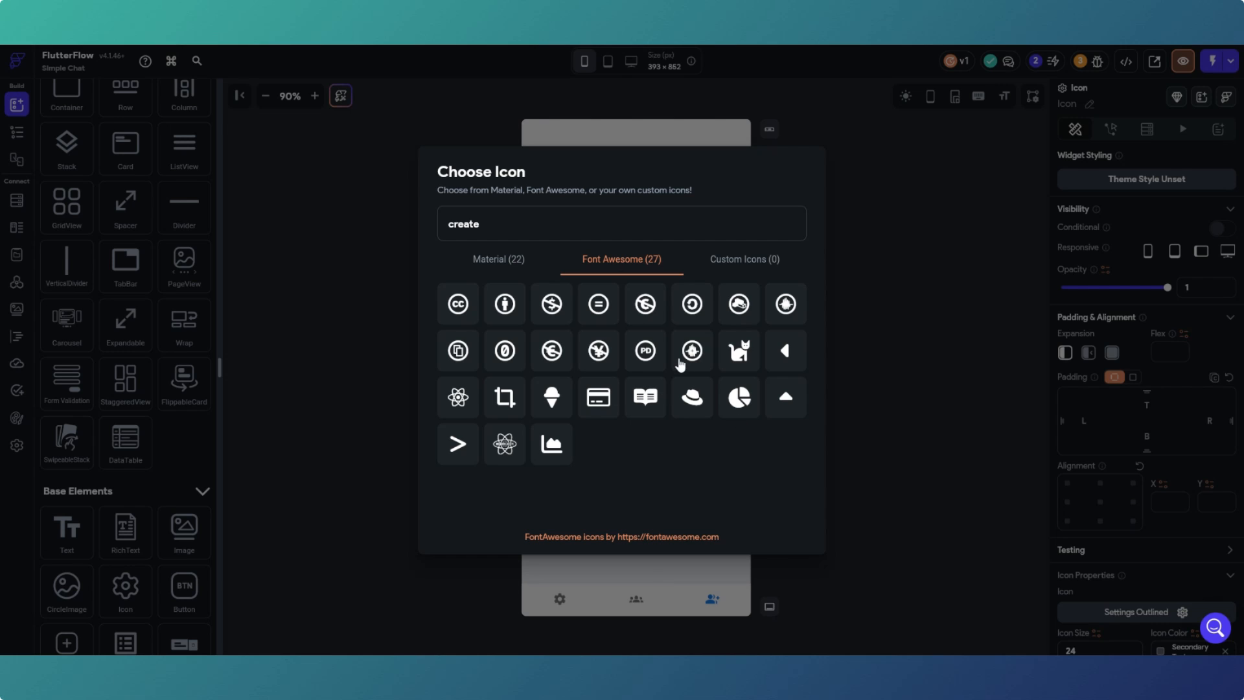
{"action": "left_click", "coordinate": [492, 262]}
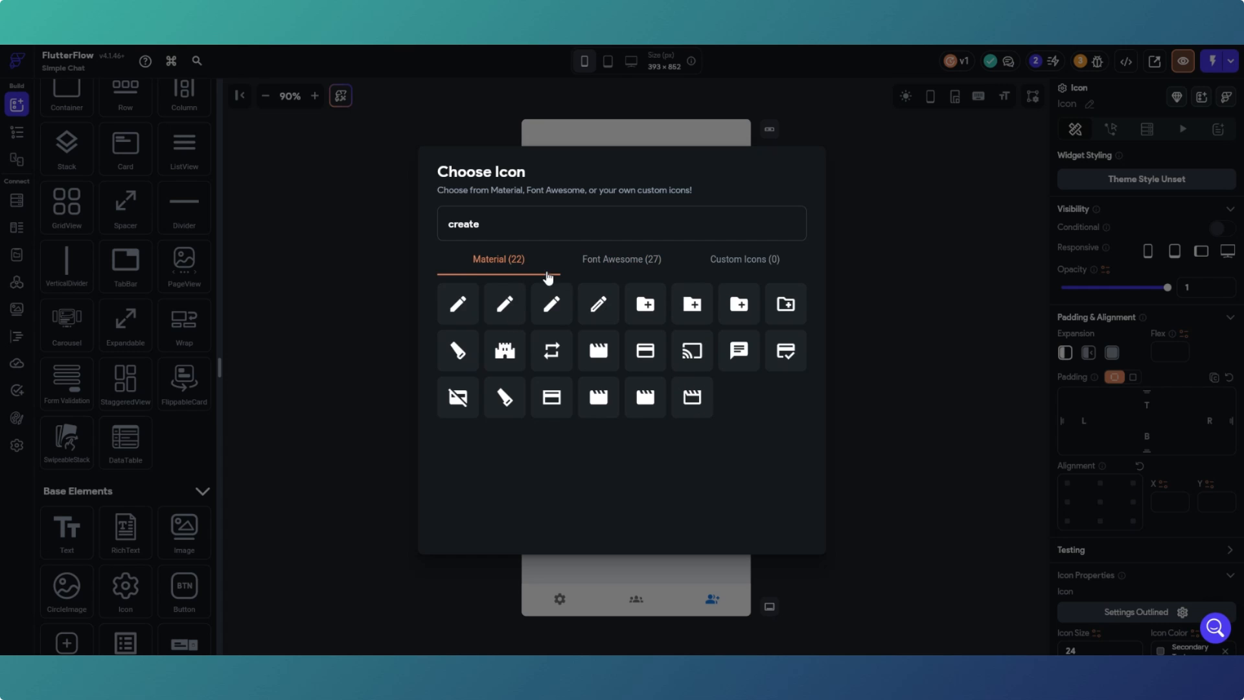
Search the icon picker for "group" and change the new row's icon to Group Add Outlined from the Material set.
{"action": "left_click_drag", "start_coordinate": [500, 220], "coordinate": [442, 227]}
{"action": "type", "text": "grouip"}
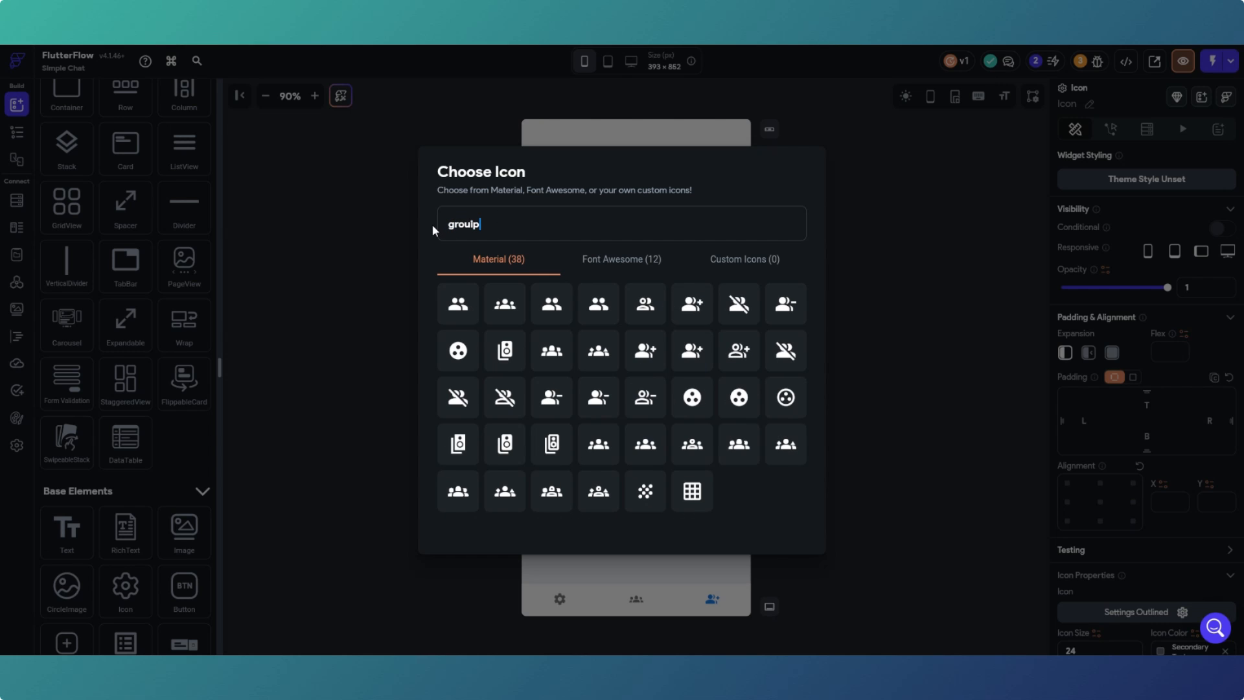
{"action": "key", "text": "BackSpace"}
{"action": "key", "text": "BackSpace"}
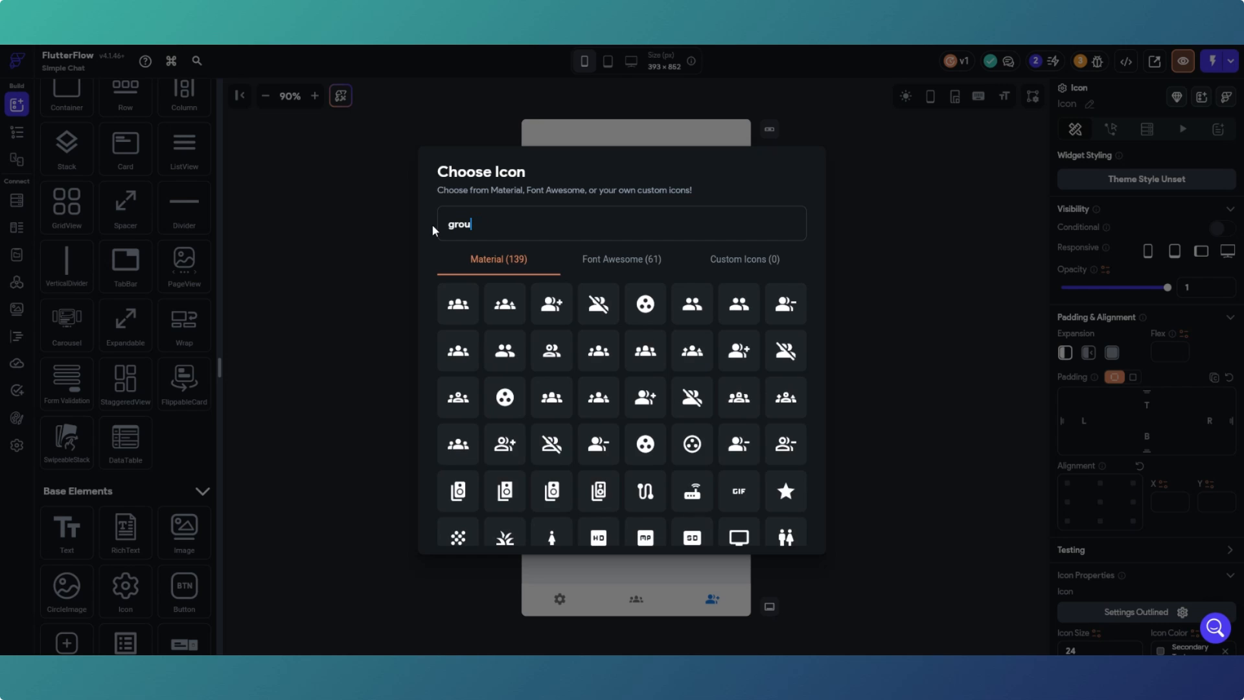
{"action": "type", "text": "p"}
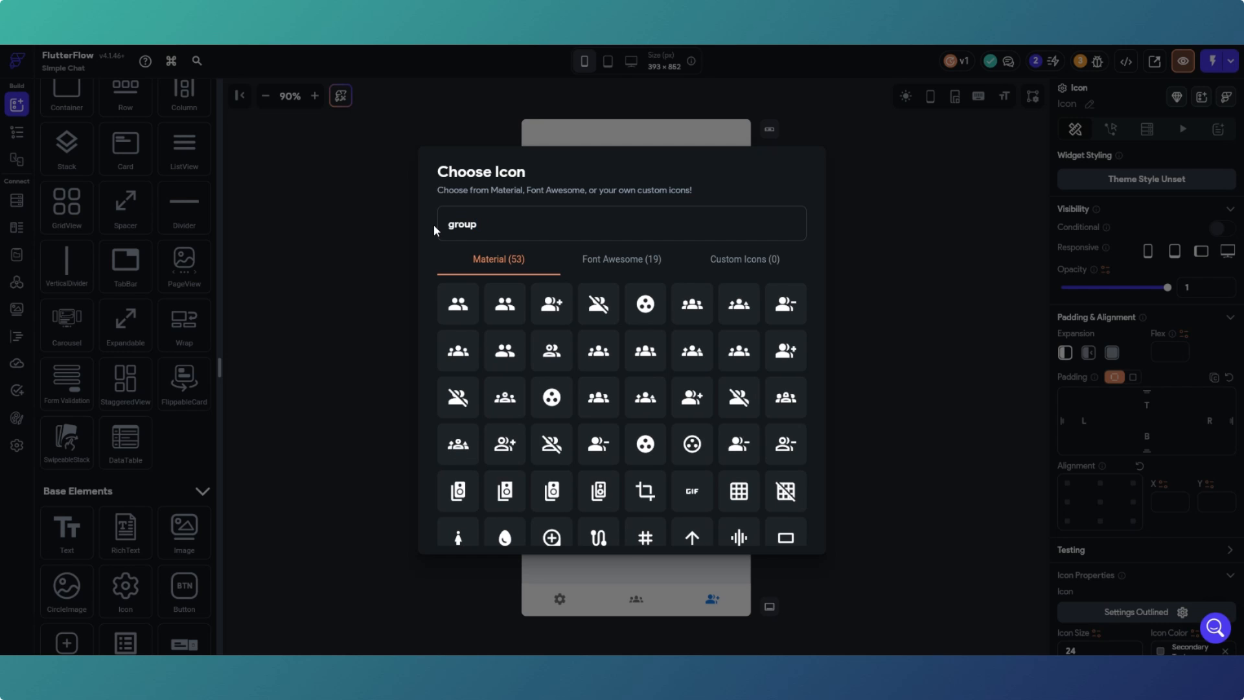
{"action": "left_click", "coordinate": [617, 261]}
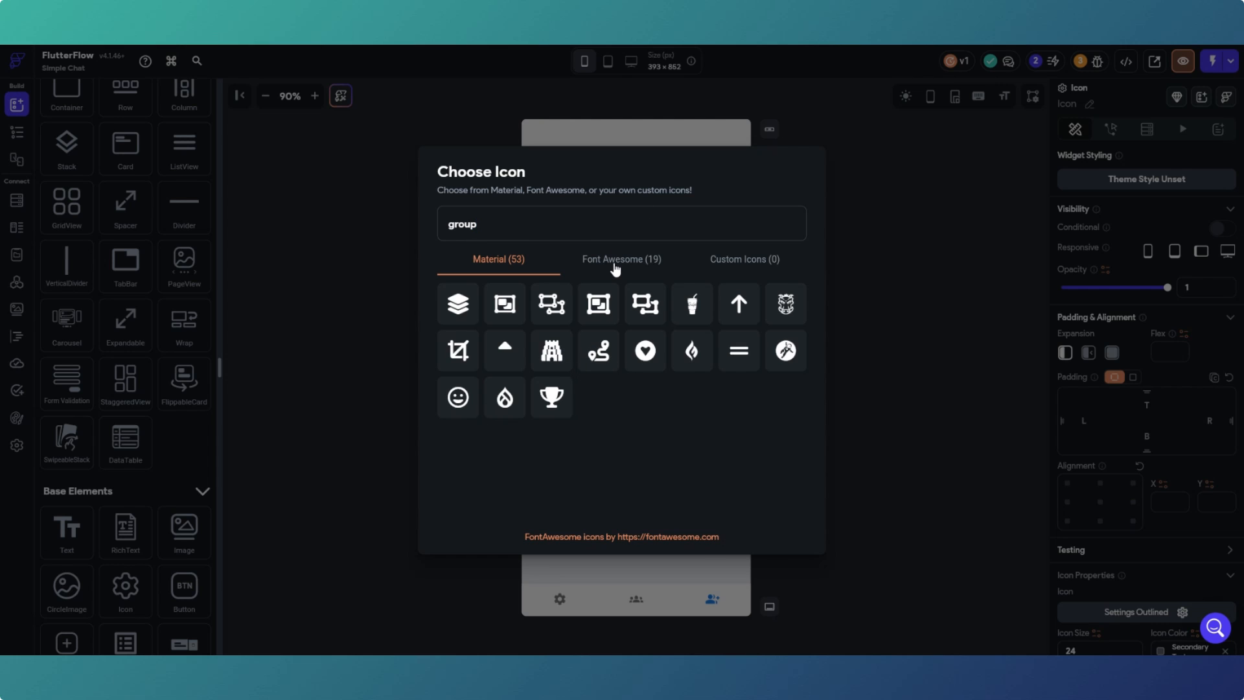
{"action": "left_click", "coordinate": [495, 262]}
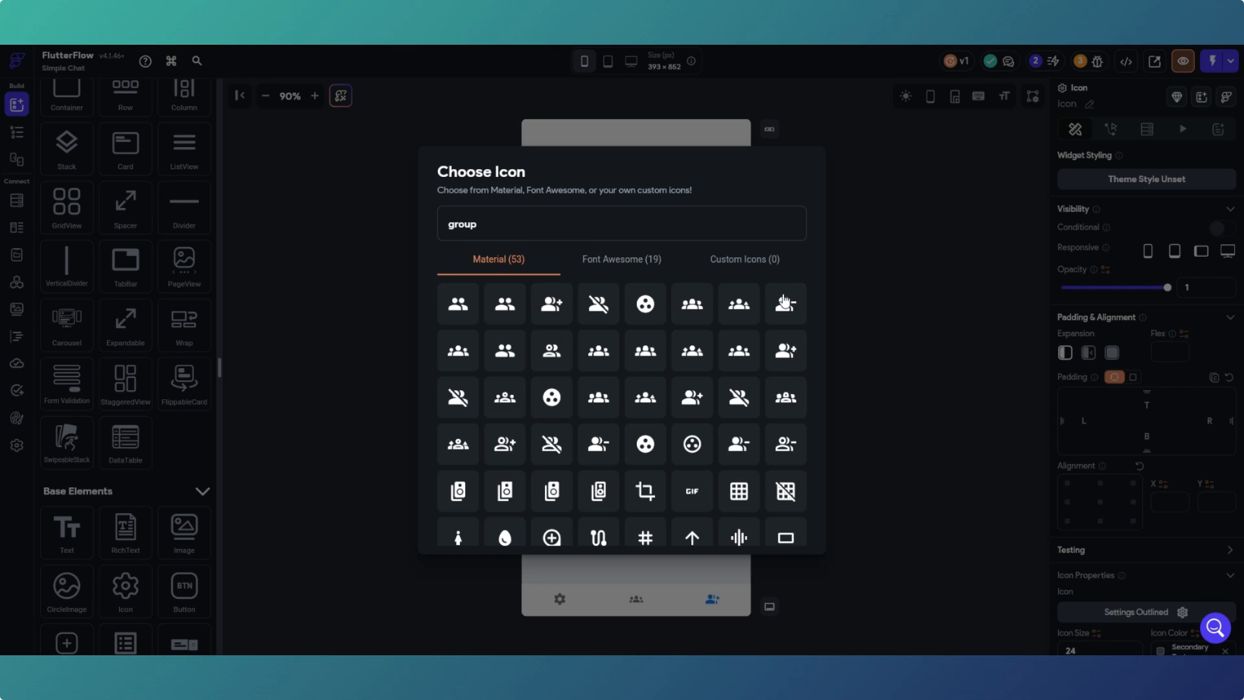
{"action": "left_click", "coordinate": [505, 444]}
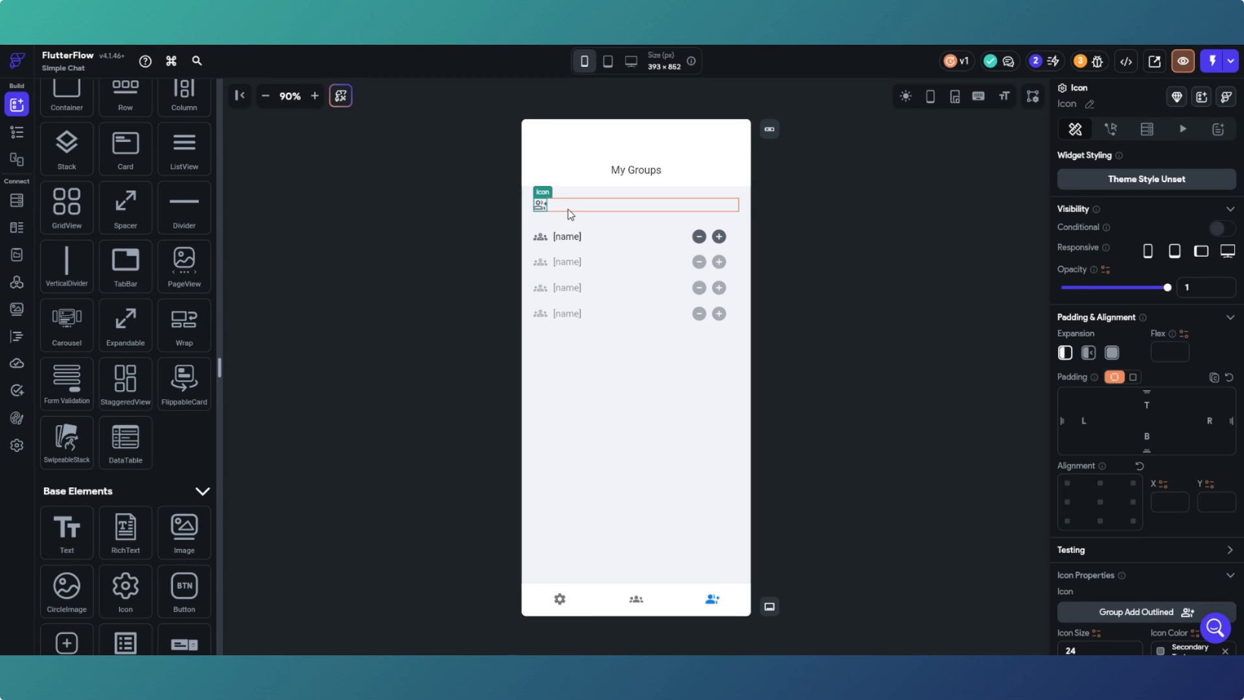
Add a Text widget beside the group-add icon in the new row and check the list name text's padding.
{"action": "left_click", "coordinate": [17, 131]}
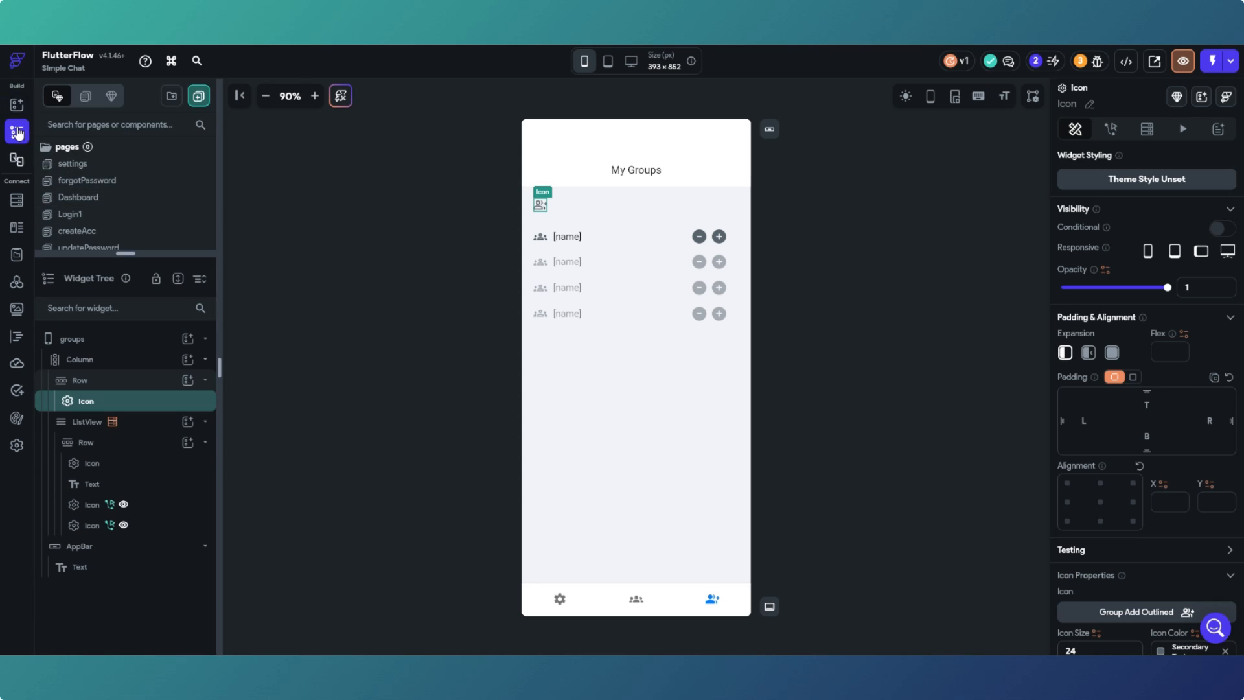
{"action": "left_click", "coordinate": [17, 104]}
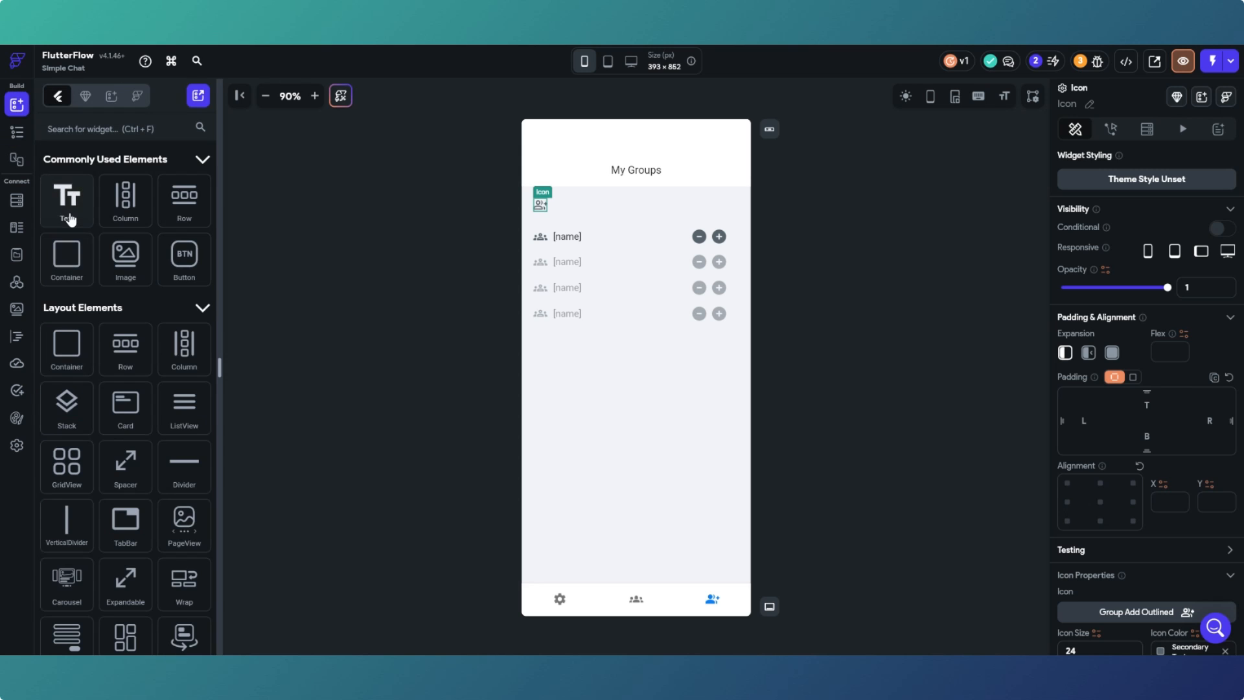
{"action": "left_click_drag", "start_coordinate": [67, 197], "coordinate": [574, 207]}
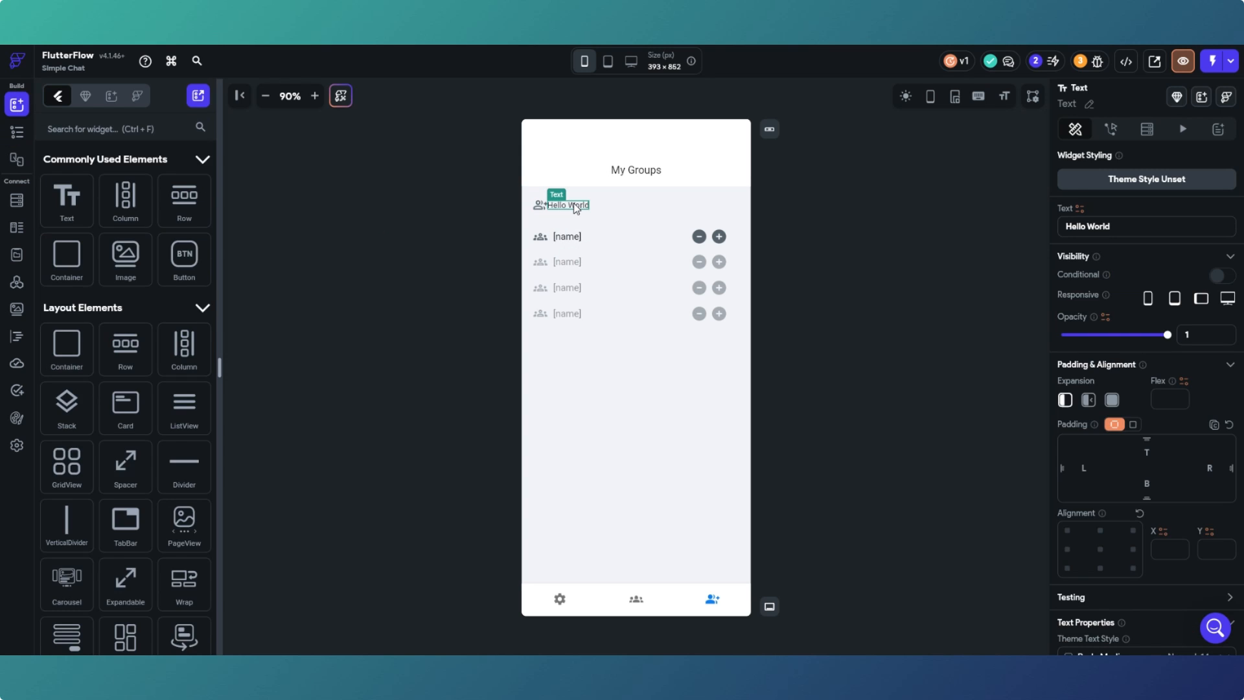
{"action": "left_click", "coordinate": [580, 241]}
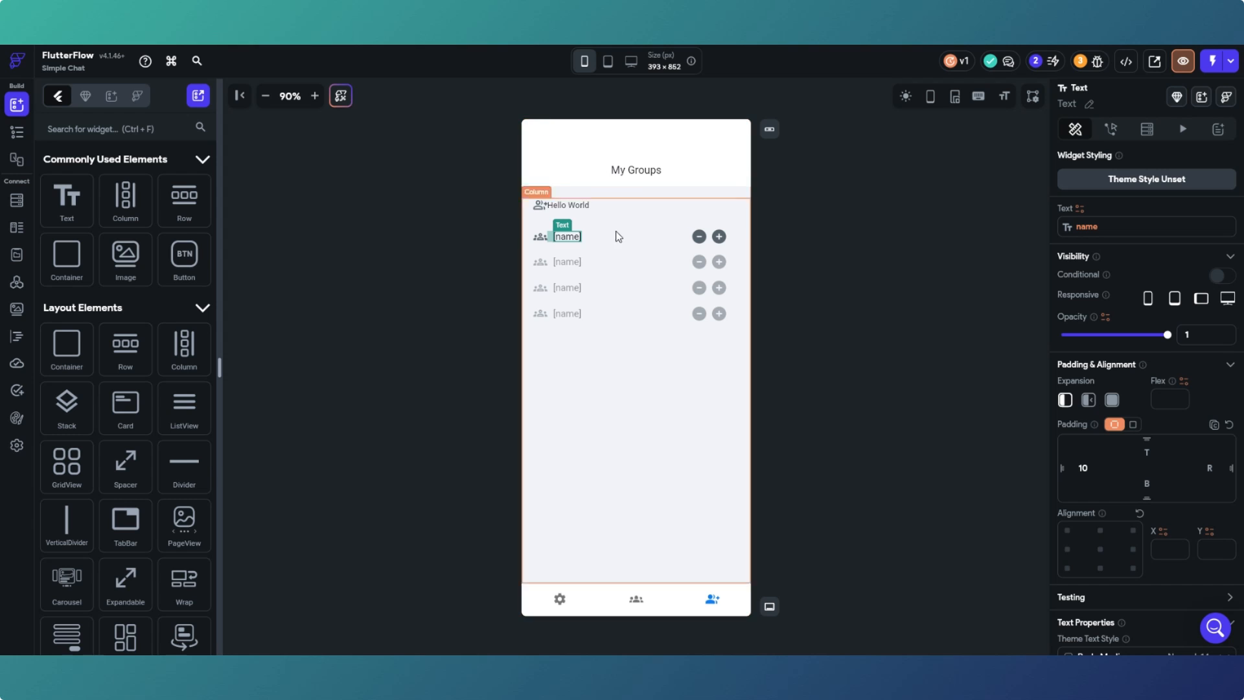
Set the new row text's left padding to 10 and change its text to "Create Group".
{"action": "left_click", "coordinate": [570, 205]}
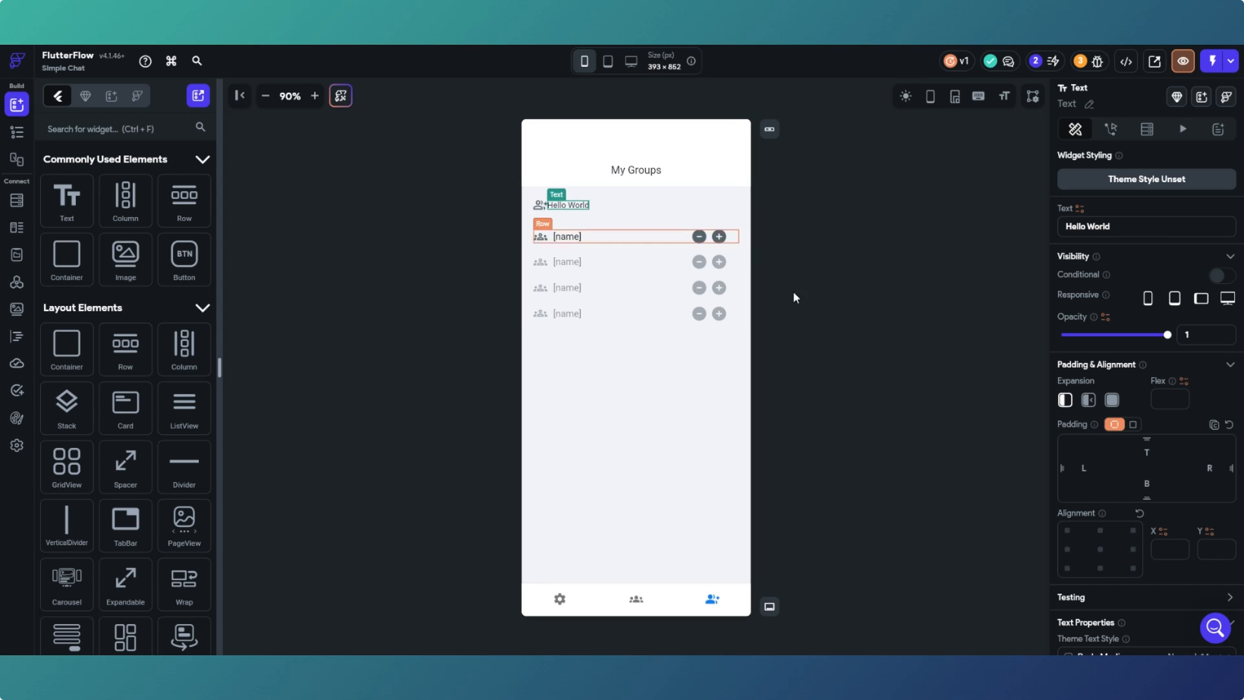
{"action": "left_click", "coordinate": [1093, 471]}
{"action": "type", "text": "10"}
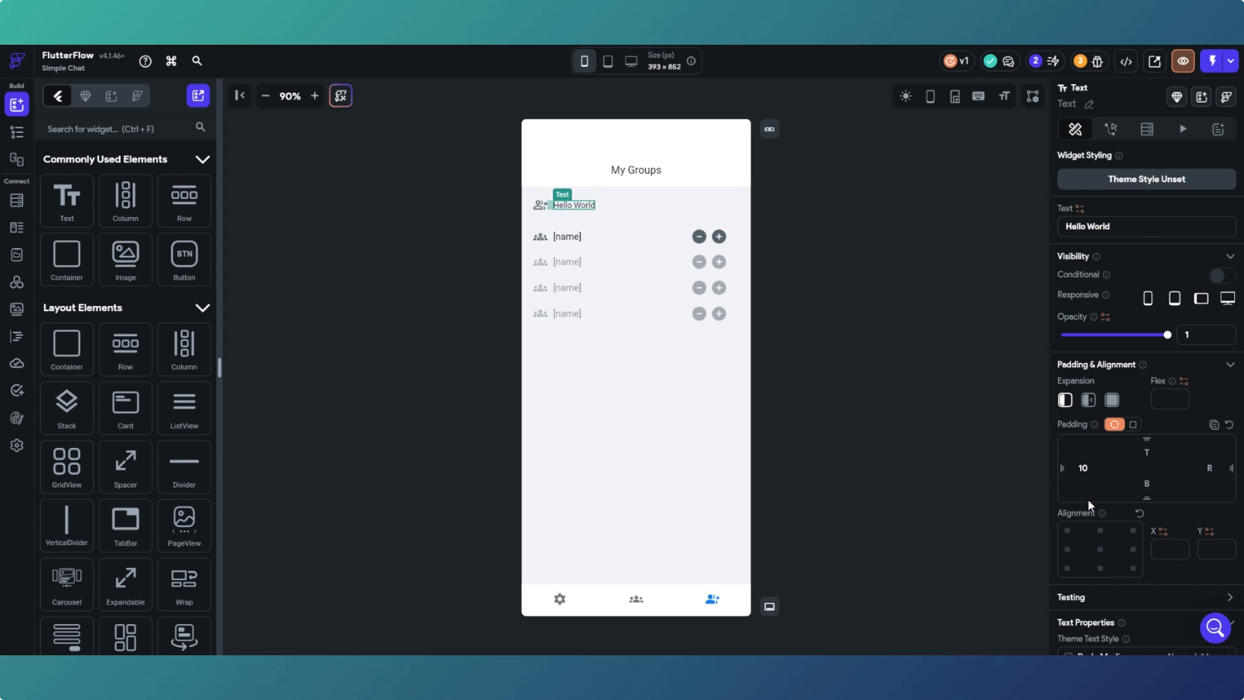
{"action": "scroll", "coordinate": [1091, 506], "scroll_direction": "down", "scroll_amount": 2}
{"action": "scroll", "coordinate": [1102, 226], "scroll_direction": "up", "scroll_amount": 2}
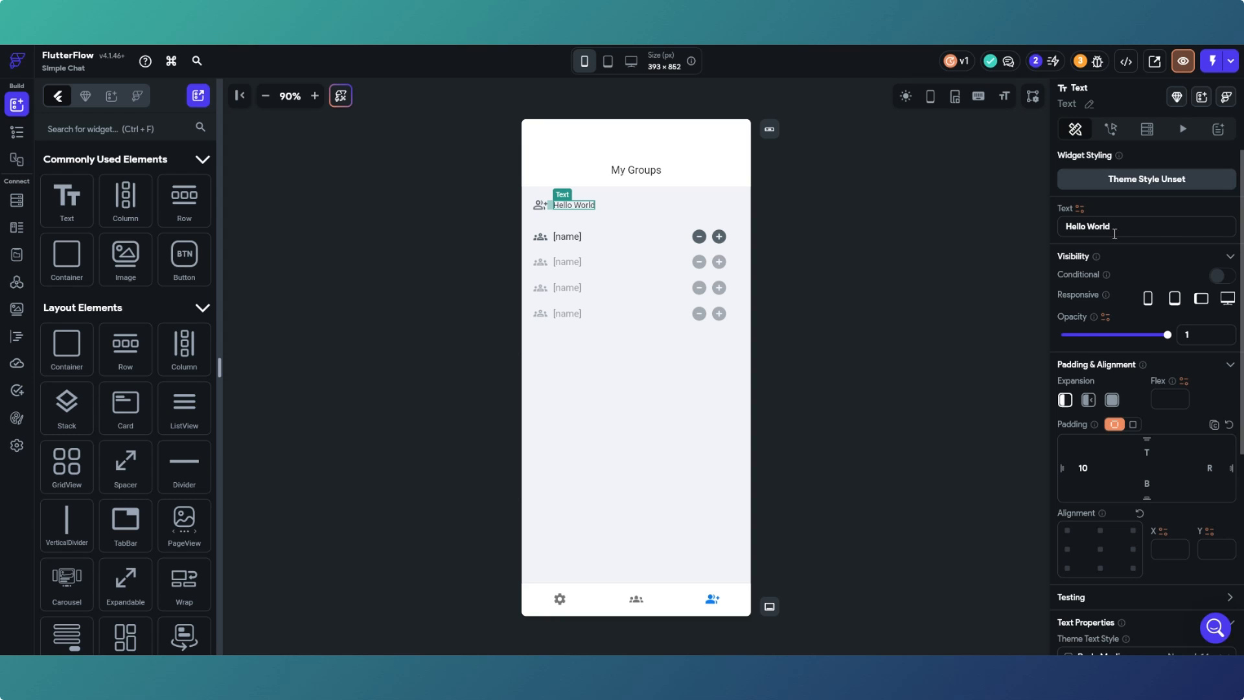
{"action": "left_click_drag", "start_coordinate": [1112, 226], "coordinate": [1048, 228]}
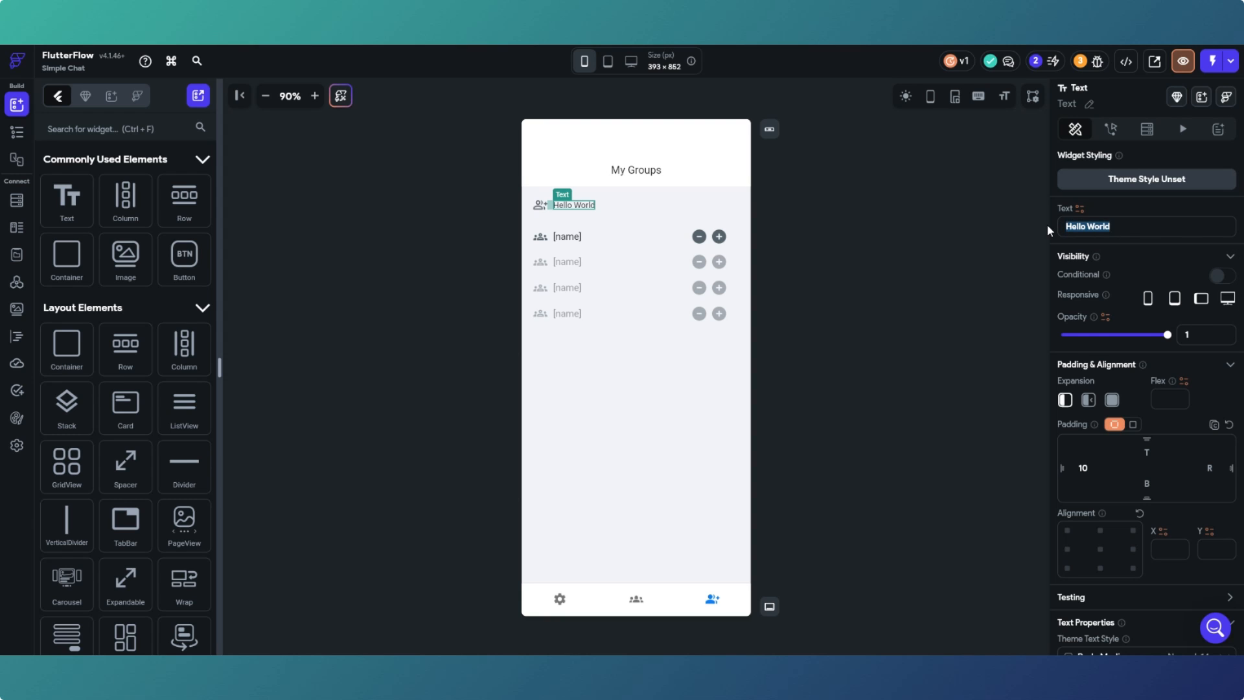
{"action": "type", "text": "Create Group"}
{"action": "left_click", "coordinate": [874, 230]}
{"action": "left_click", "coordinate": [574, 204]}
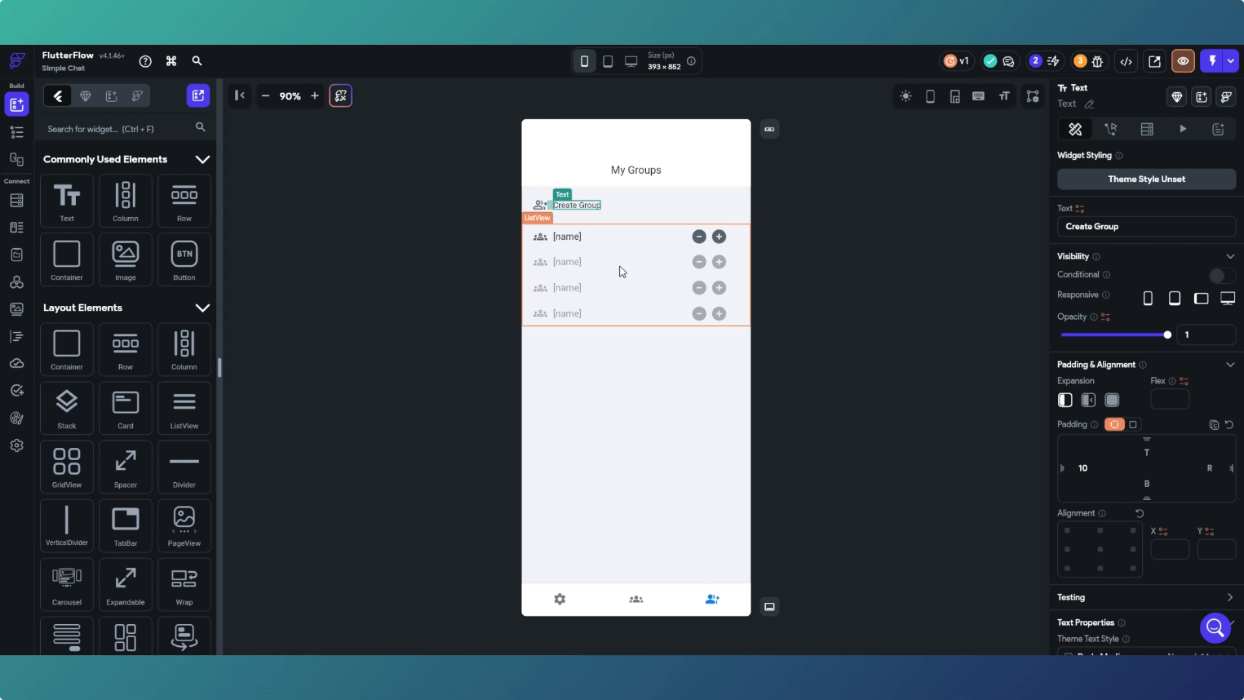
{"action": "left_click", "coordinate": [458, 246]}
{"action": "left_click", "coordinate": [593, 211]}
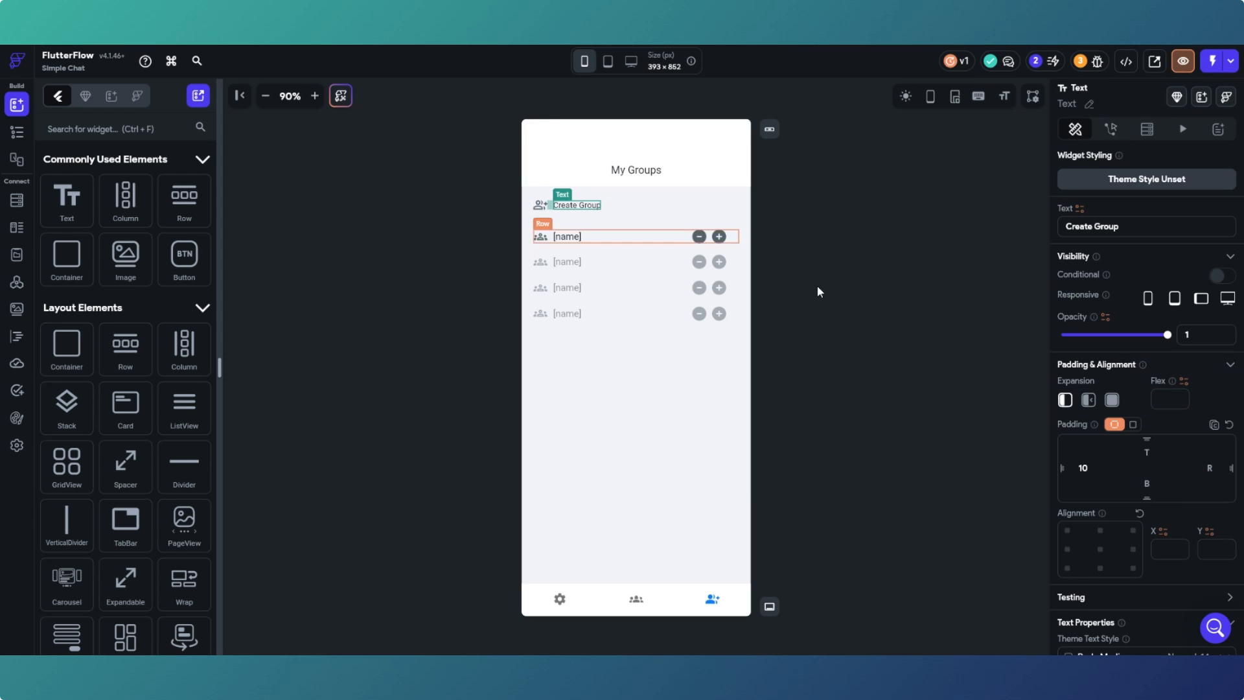
{"action": "left_click", "coordinate": [887, 318]}
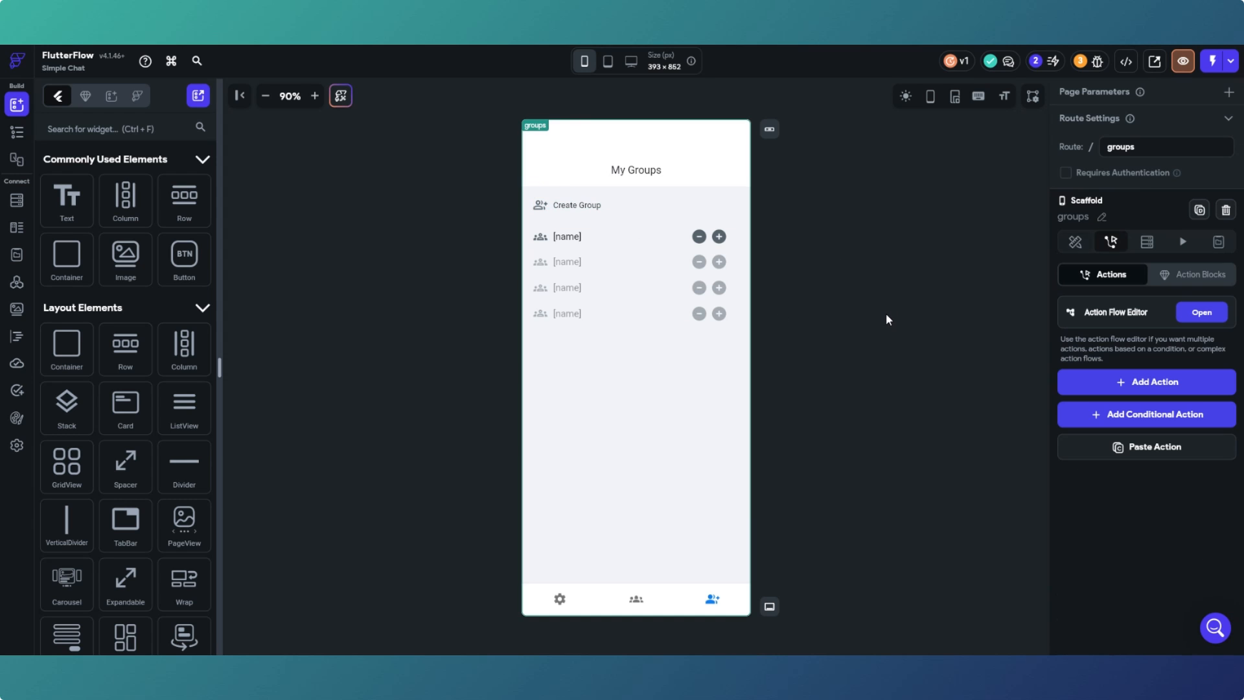
Find the updateEmail page in the page list and duplicate it.
{"action": "left_click", "coordinate": [17, 133]}
{"action": "scroll", "coordinate": [120, 202], "scroll_direction": "down", "scroll_amount": 3}
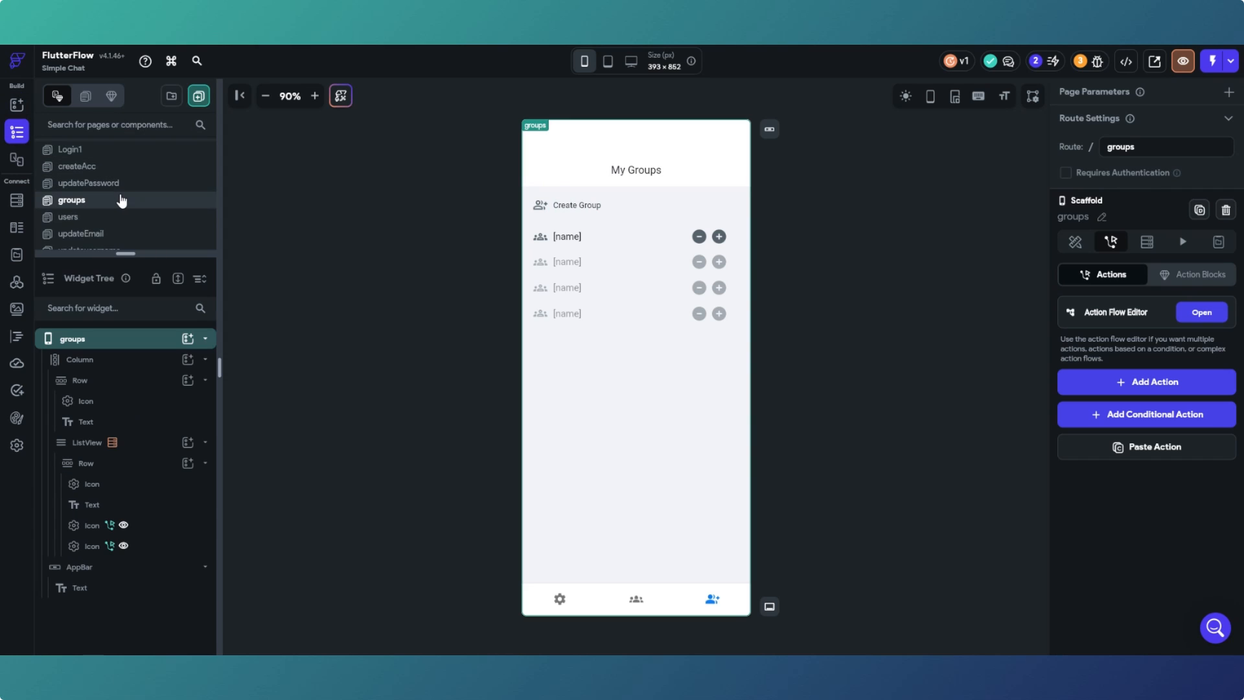
{"action": "scroll", "coordinate": [121, 202], "scroll_direction": "up", "scroll_amount": 2}
{"action": "scroll", "coordinate": [120, 200], "scroll_direction": "down", "scroll_amount": 2}
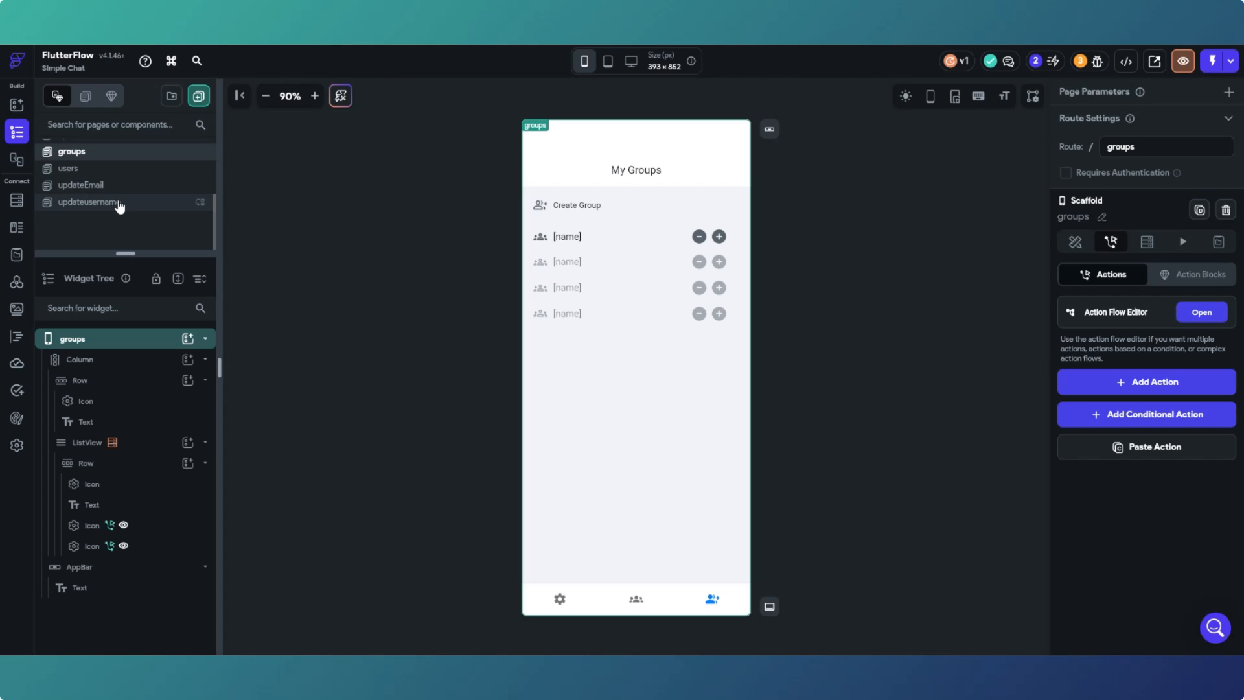
{"action": "scroll", "coordinate": [119, 196], "scroll_direction": "up", "scroll_amount": 2}
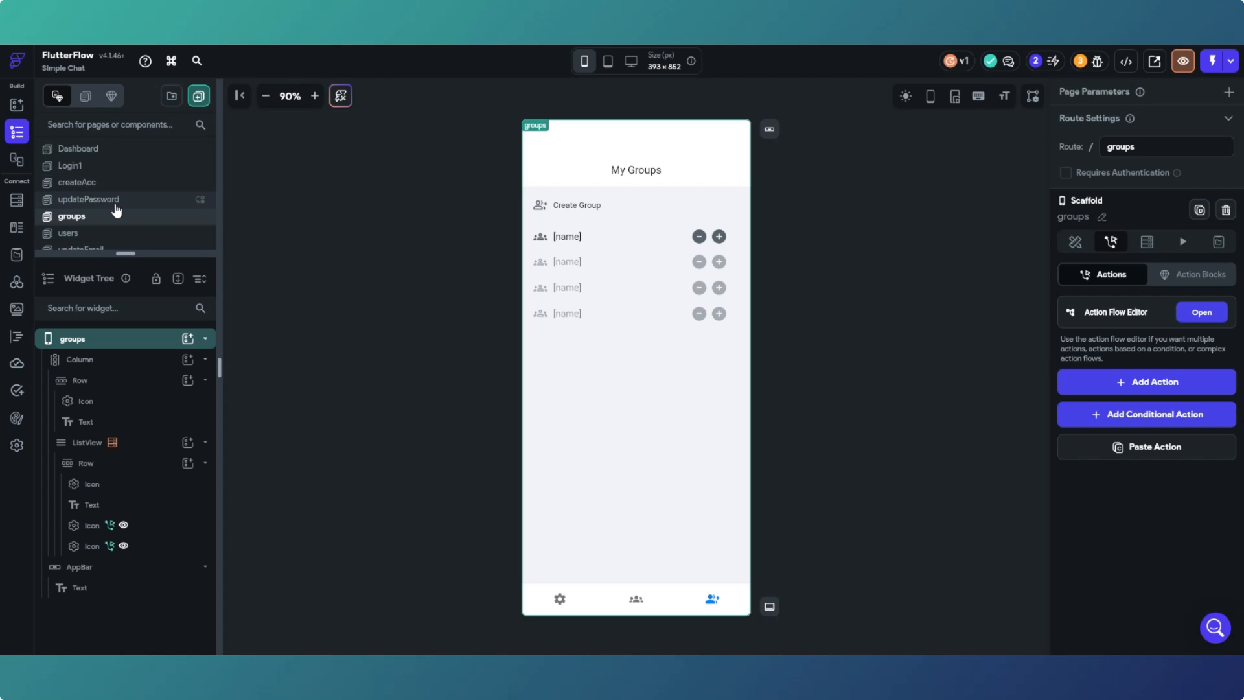
{"action": "scroll", "coordinate": [126, 199], "scroll_direction": "down", "scroll_amount": 2}
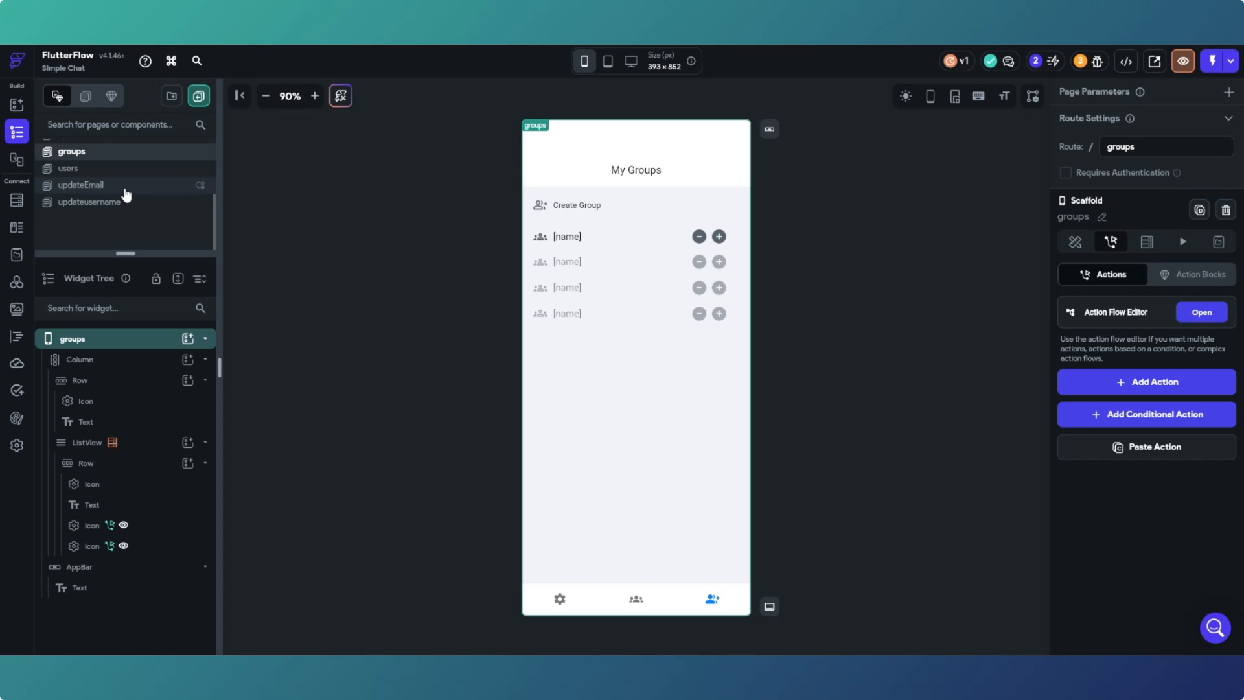
{"action": "left_click", "coordinate": [127, 188]}
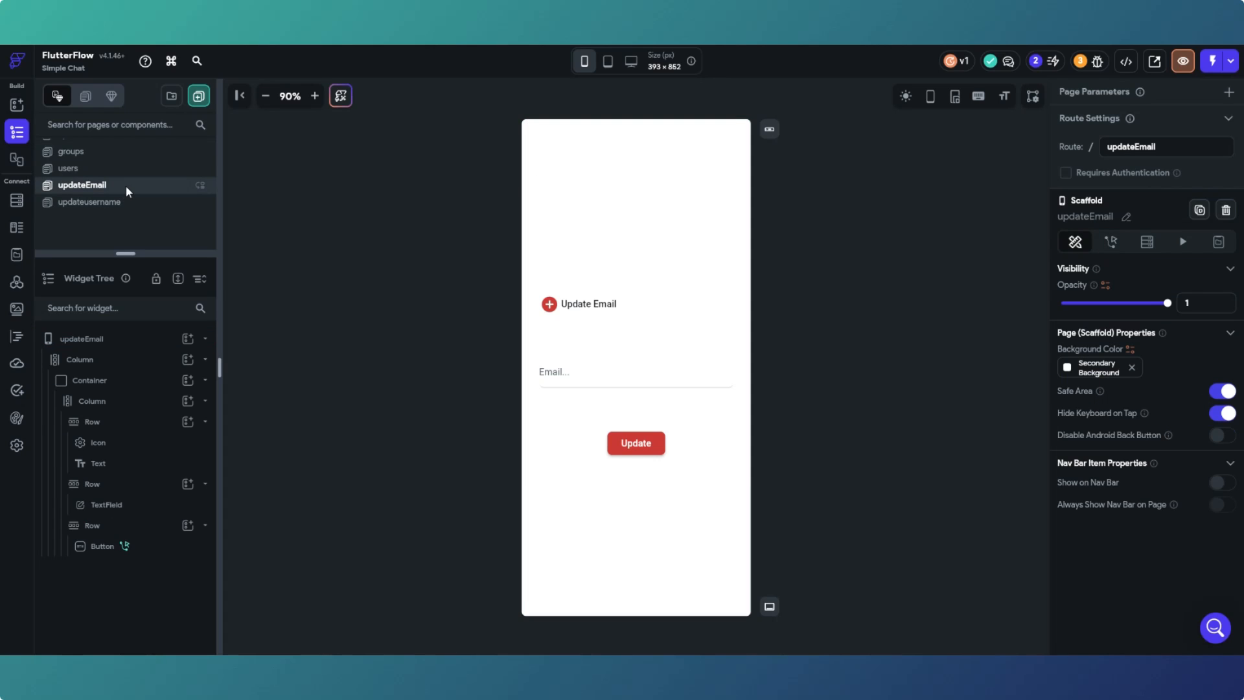
{"action": "right_click", "coordinate": [126, 185]}
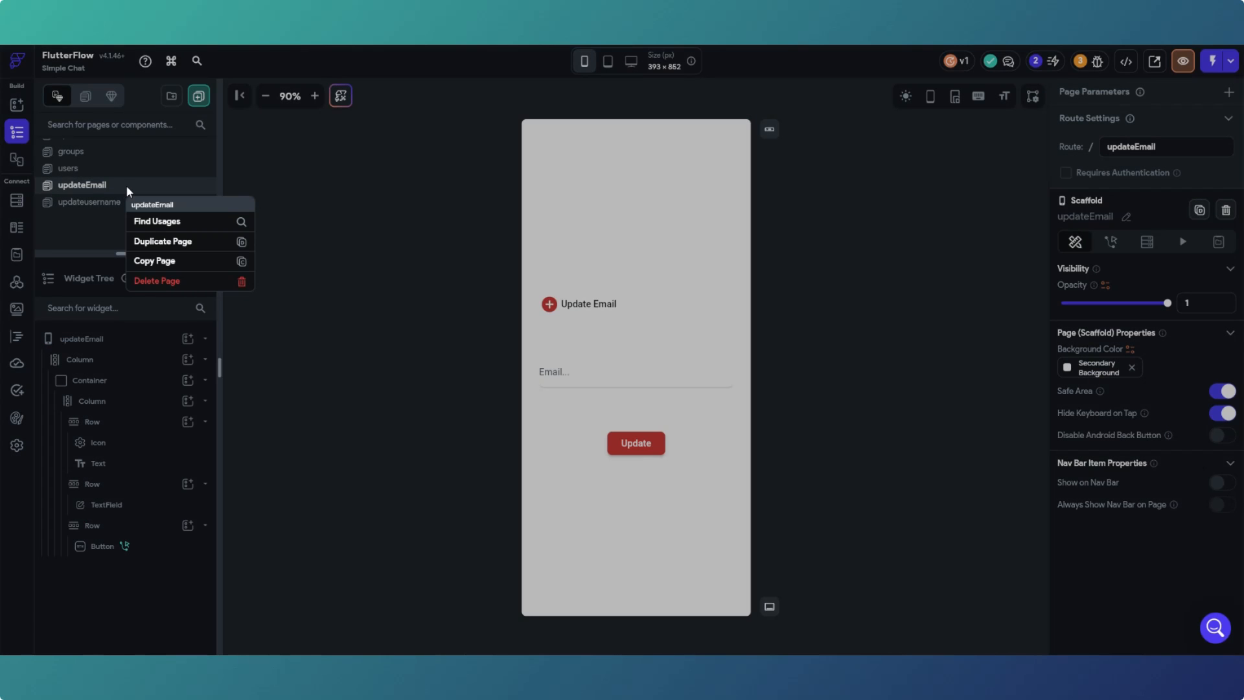
{"action": "left_click", "coordinate": [188, 244]}
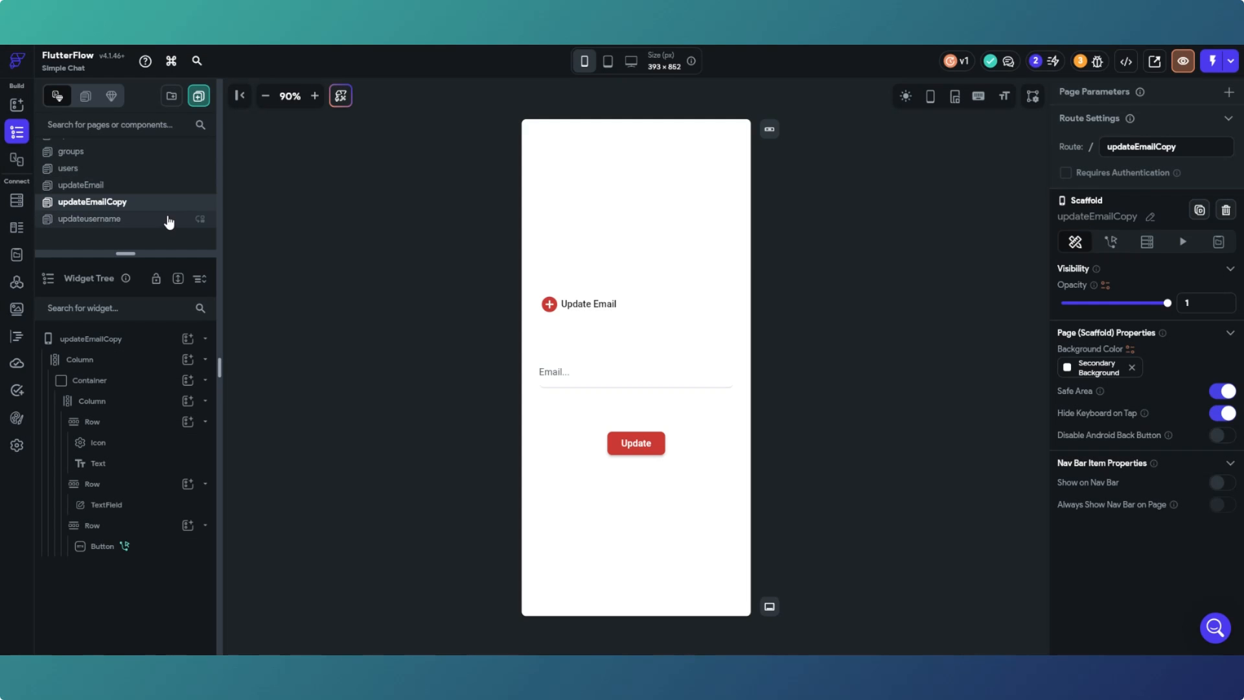
Rename the duplicated page to createGroup.
{"action": "left_click", "coordinate": [1151, 217]}
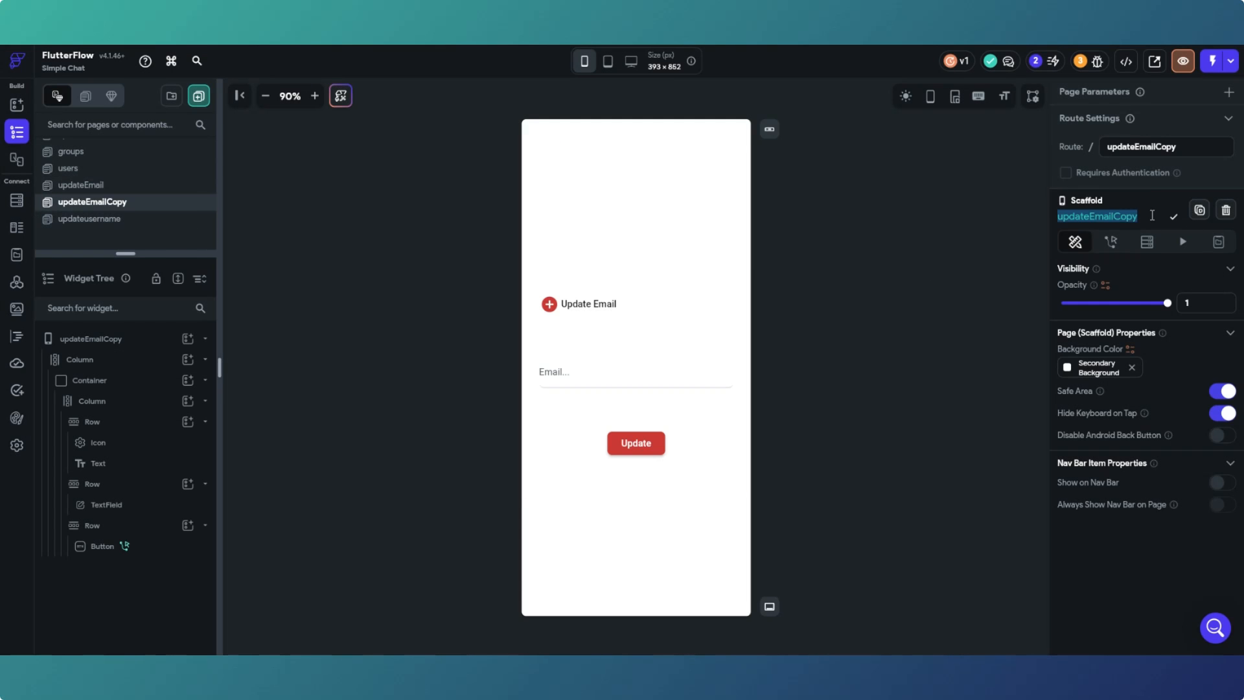
{"action": "type", "text": "Create"}
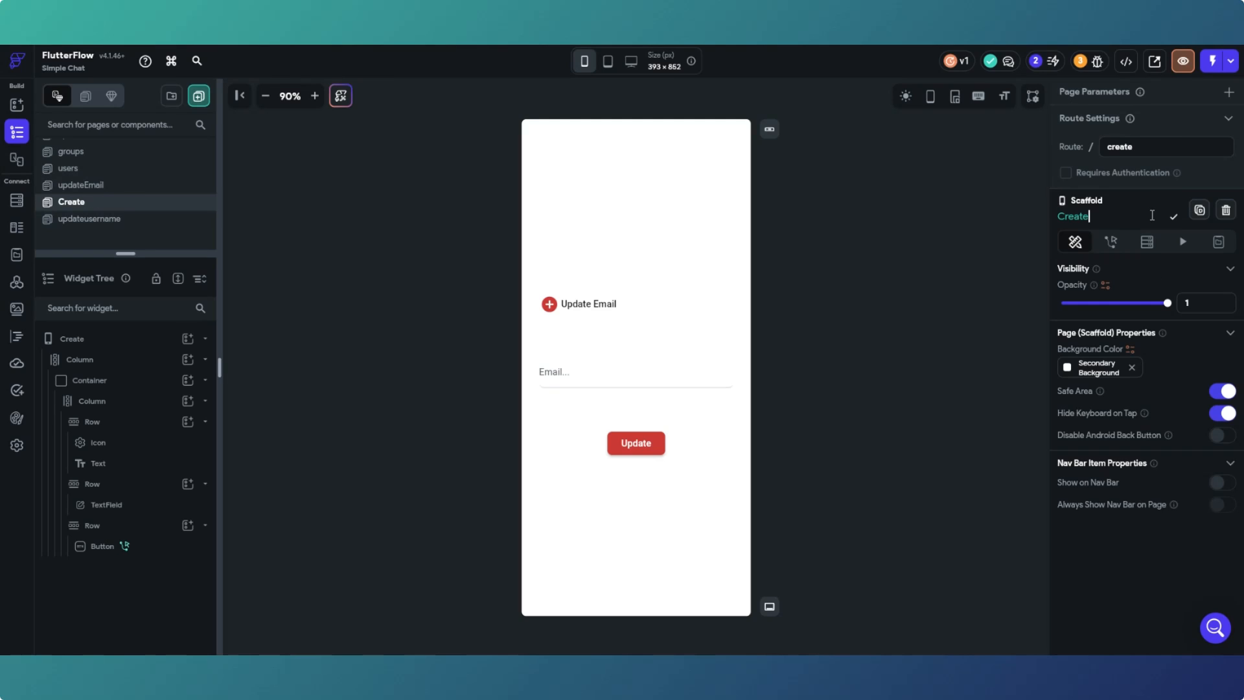
{"action": "key", "text": "BackSpace"}
{"action": "key", "text": "BackSpace"}
{"action": "key", "text": "BackSpace"}
{"action": "key", "text": "BackSpace"}
{"action": "key", "text": "BackSpace"}
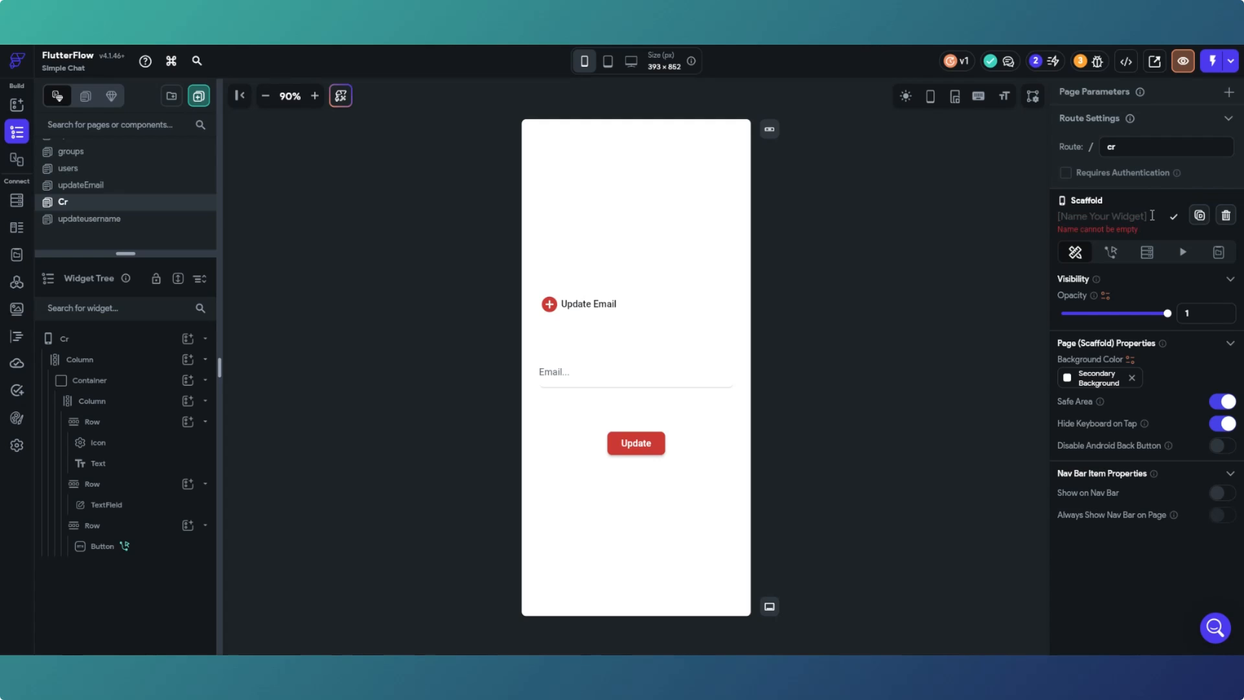
{"action": "type", "text": "createG"}
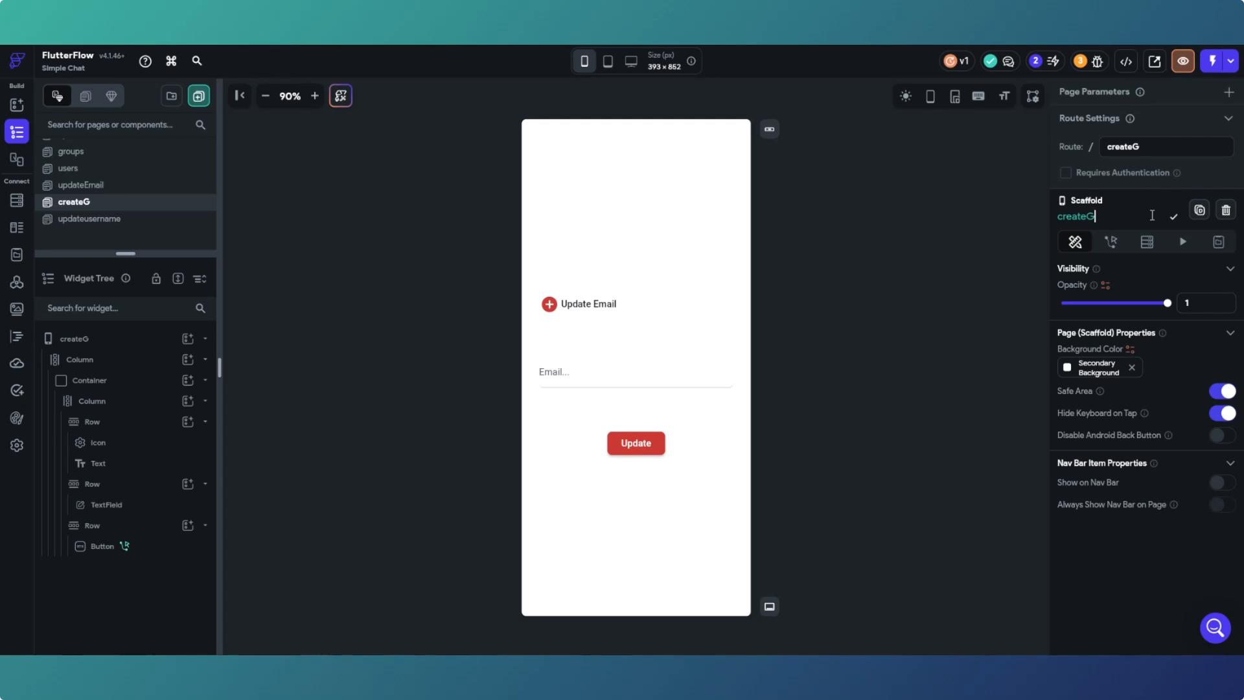
{"action": "type", "text": "roup"}
{"action": "left_click", "coordinate": [1173, 221]}
Change the "Update Email" heading text on the createGroup page to "Create Group".
{"action": "left_click", "coordinate": [587, 304]}
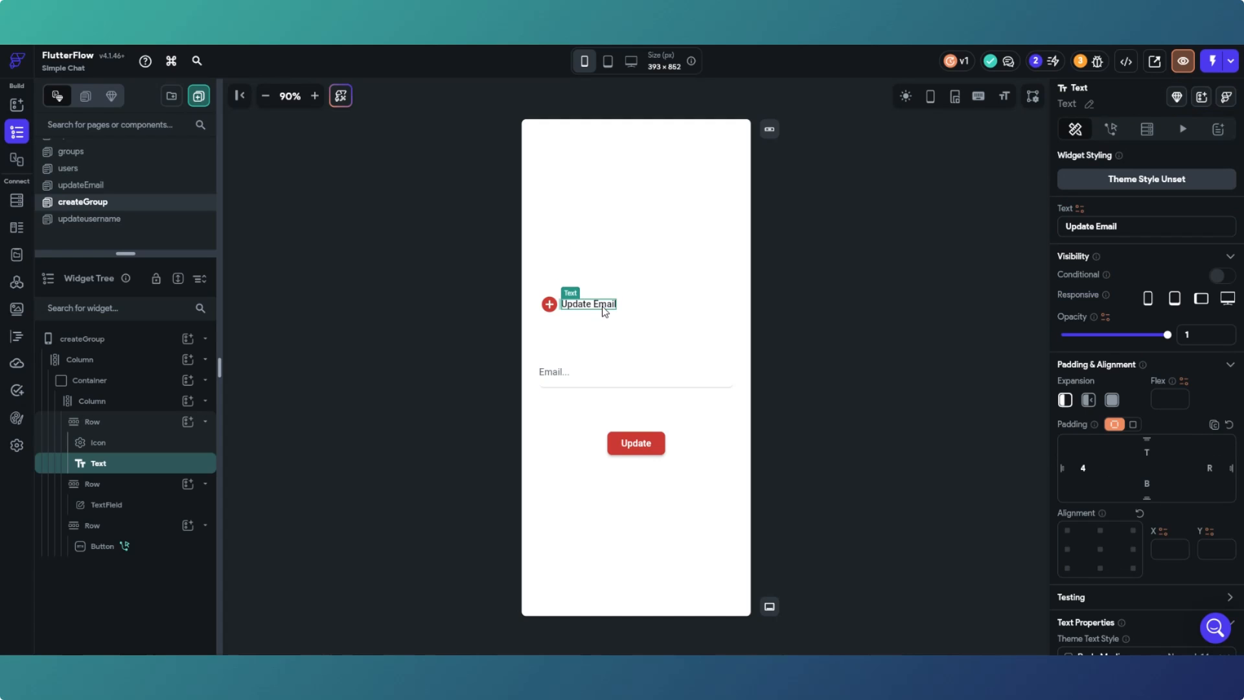
{"action": "left_click_drag", "start_coordinate": [1162, 230], "coordinate": [1055, 227]}
{"action": "type", "text": "Create Group"}
{"action": "left_click", "coordinate": [409, 185]}
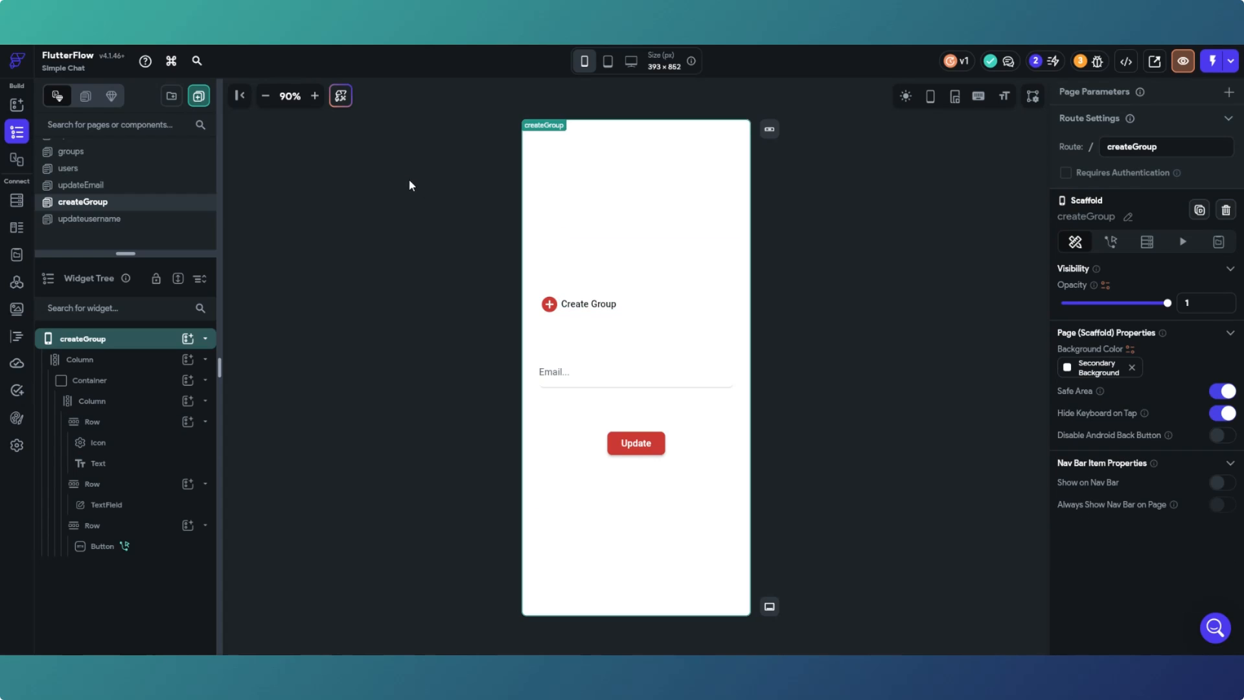
Change the label text of the createGroup page's text field to "Group Name...".
{"action": "left_click", "coordinate": [550, 379]}
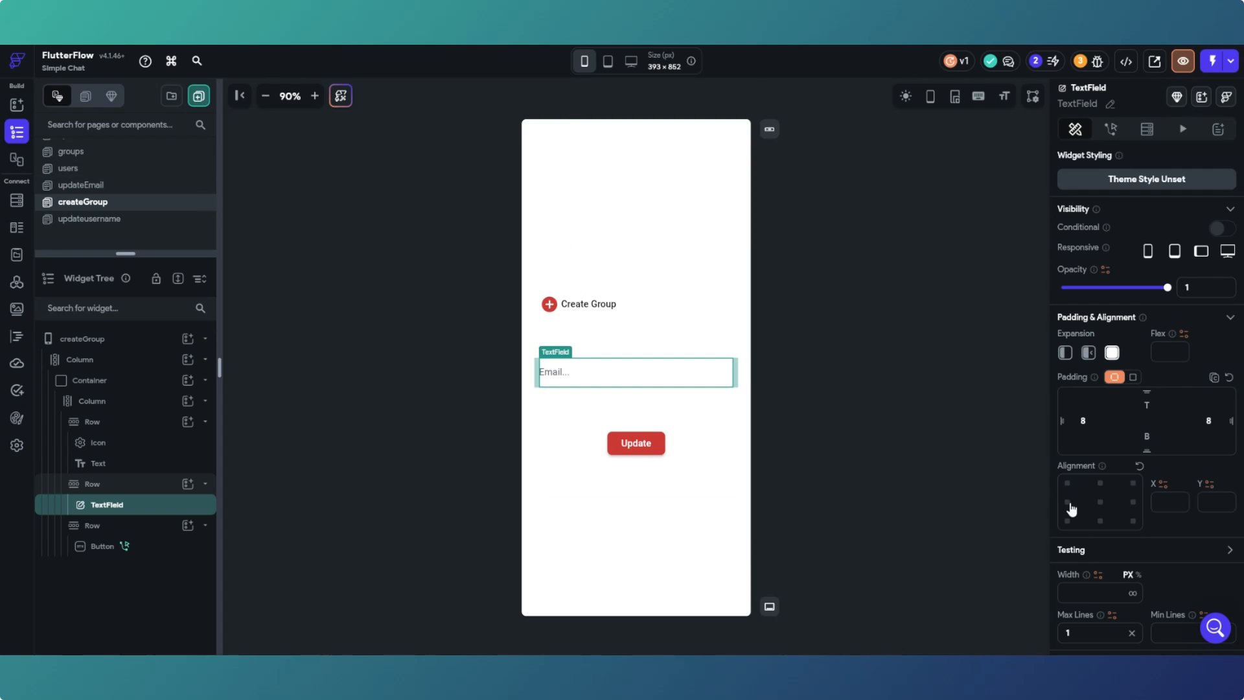
{"action": "scroll", "coordinate": [1069, 505], "scroll_direction": "down", "scroll_amount": 5}
{"action": "scroll", "coordinate": [1089, 478], "scroll_direction": "down", "scroll_amount": 2}
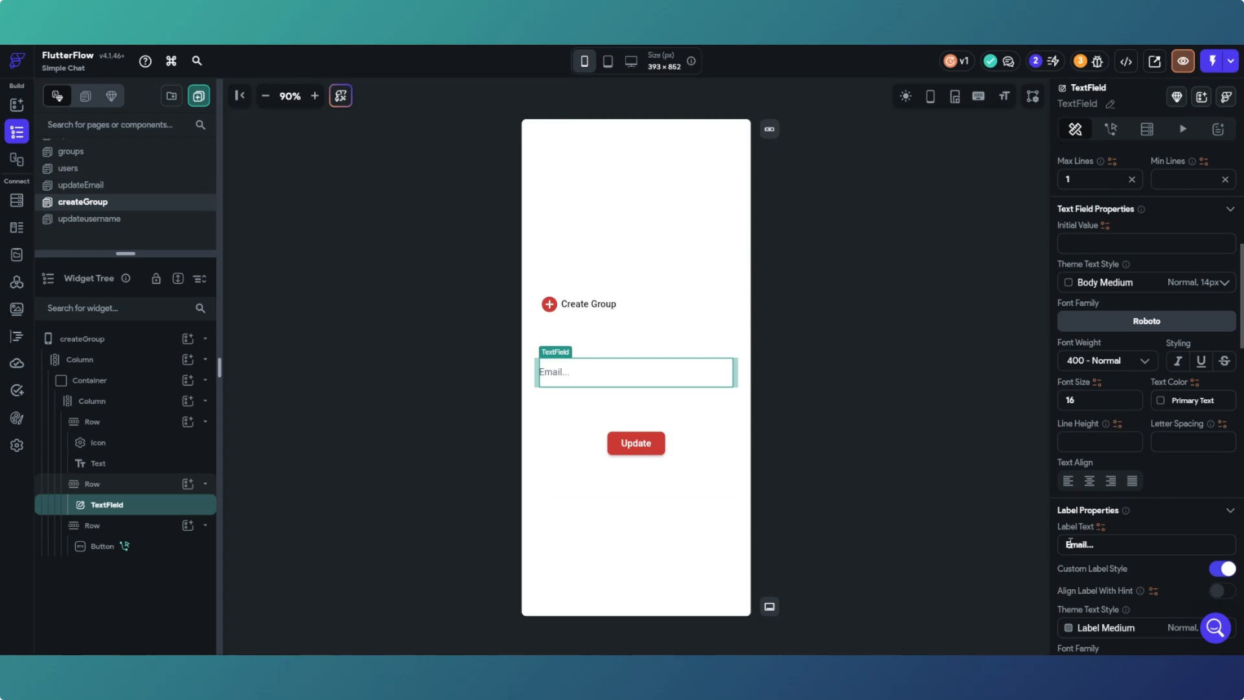
{"action": "left_click_drag", "start_coordinate": [1067, 544], "coordinate": [1086, 544]}
{"action": "type", "text": "Group name"}
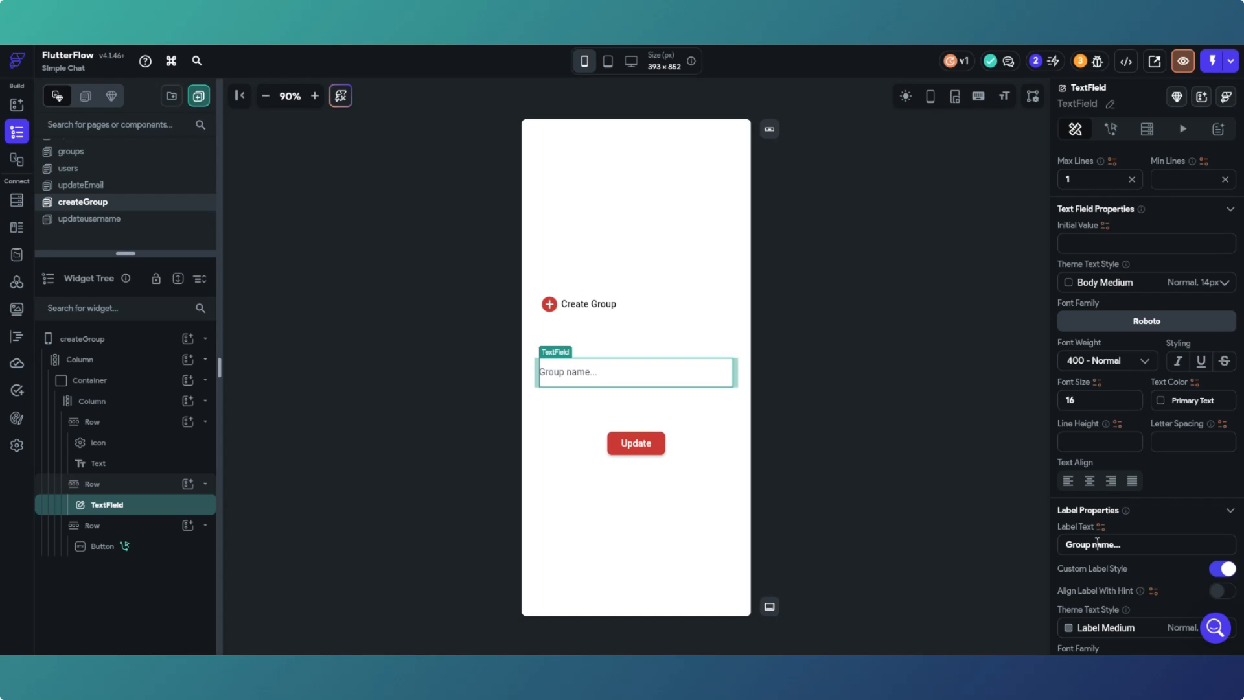
{"action": "left_click", "coordinate": [1097, 542]}
{"action": "key", "text": "BackSpace"}
{"action": "type", "text": "N"}
{"action": "left_click", "coordinate": [924, 496]}
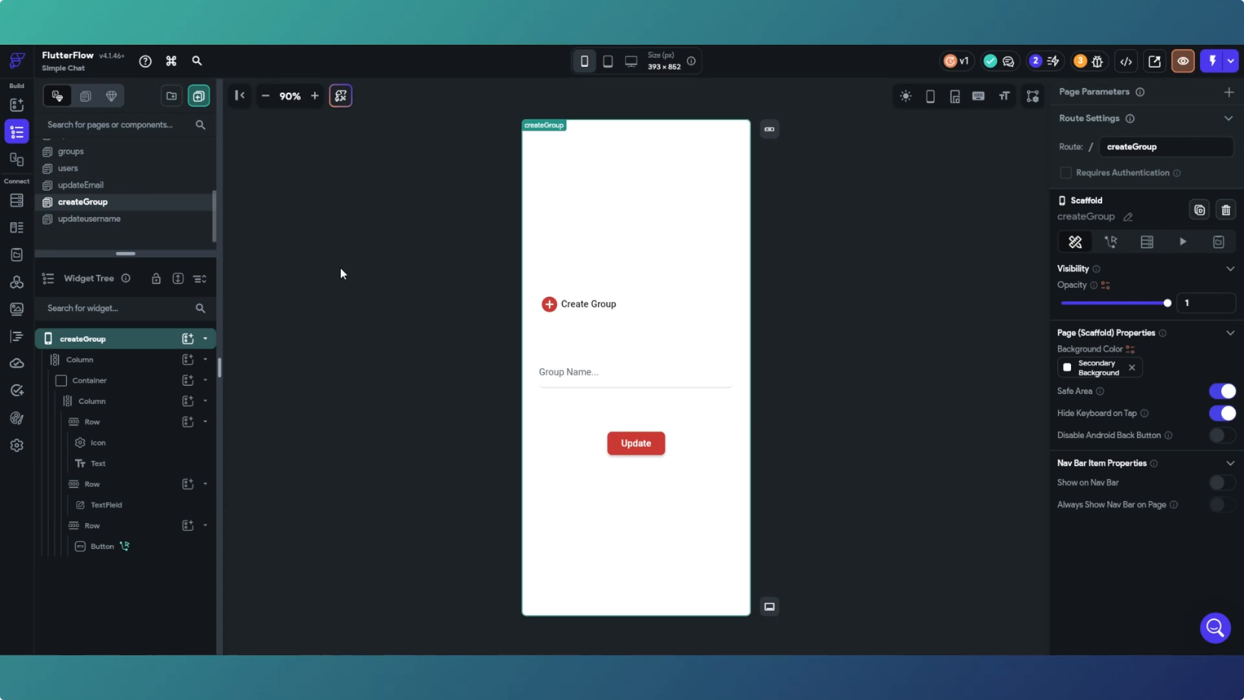
Change the text of the Update button on the createGroup page to "Create".
{"action": "left_click", "coordinate": [625, 447]}
{"action": "scroll", "coordinate": [1102, 454], "scroll_direction": "down", "scroll_amount": 3}
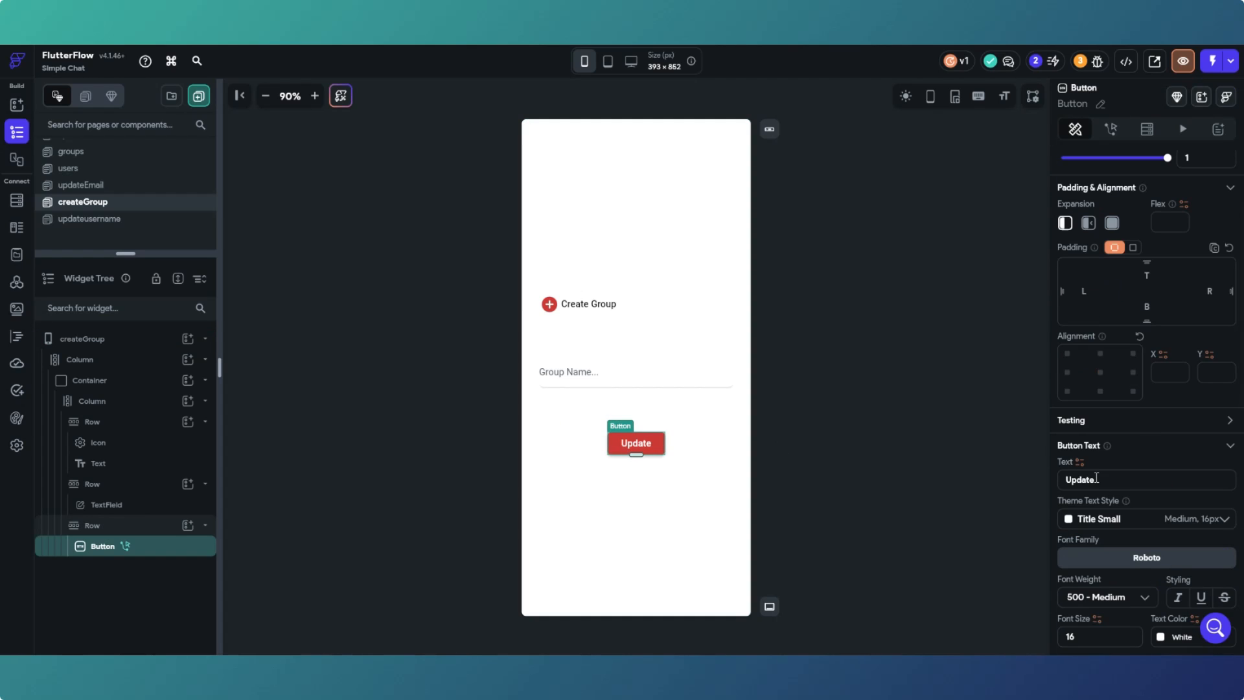
{"action": "left_click_drag", "start_coordinate": [1108, 481], "coordinate": [1045, 491]}
{"action": "type", "text": "Cretae"}
{"action": "key", "text": "BackSpace"}
{"action": "key", "text": "BackSpace"}
{"action": "key", "text": "BackSpace"}
{"action": "type", "text": "ate"}
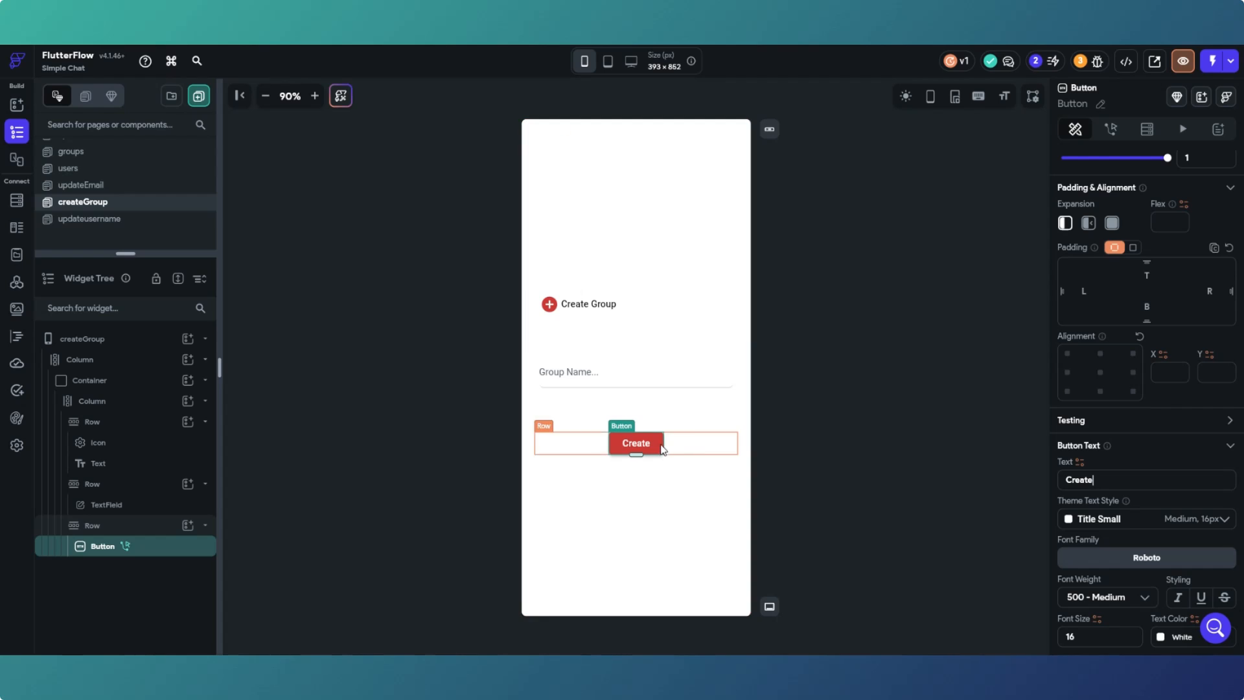
{"action": "left_click", "coordinate": [748, 437]}
{"action": "left_click", "coordinate": [678, 438]}
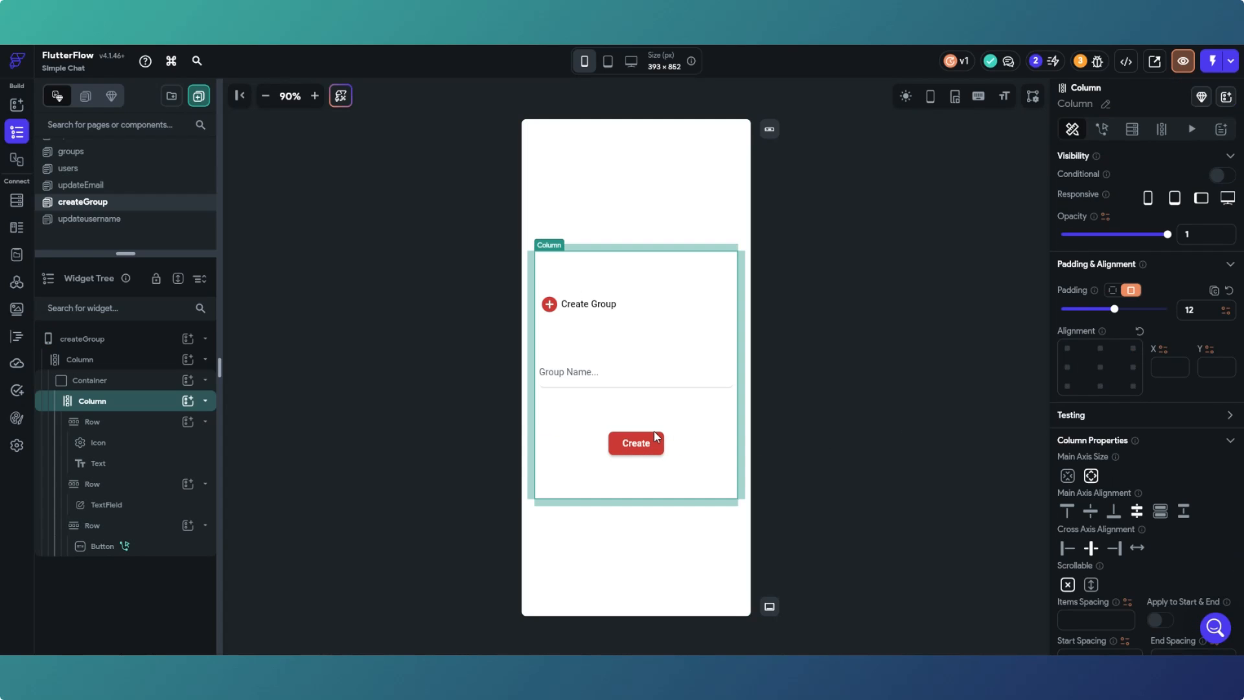
Open the Create button's action flow and delete the entire On Tap action chain inherited from the email page.
{"action": "left_click", "coordinate": [662, 444]}
{"action": "left_click", "coordinate": [1111, 129]}
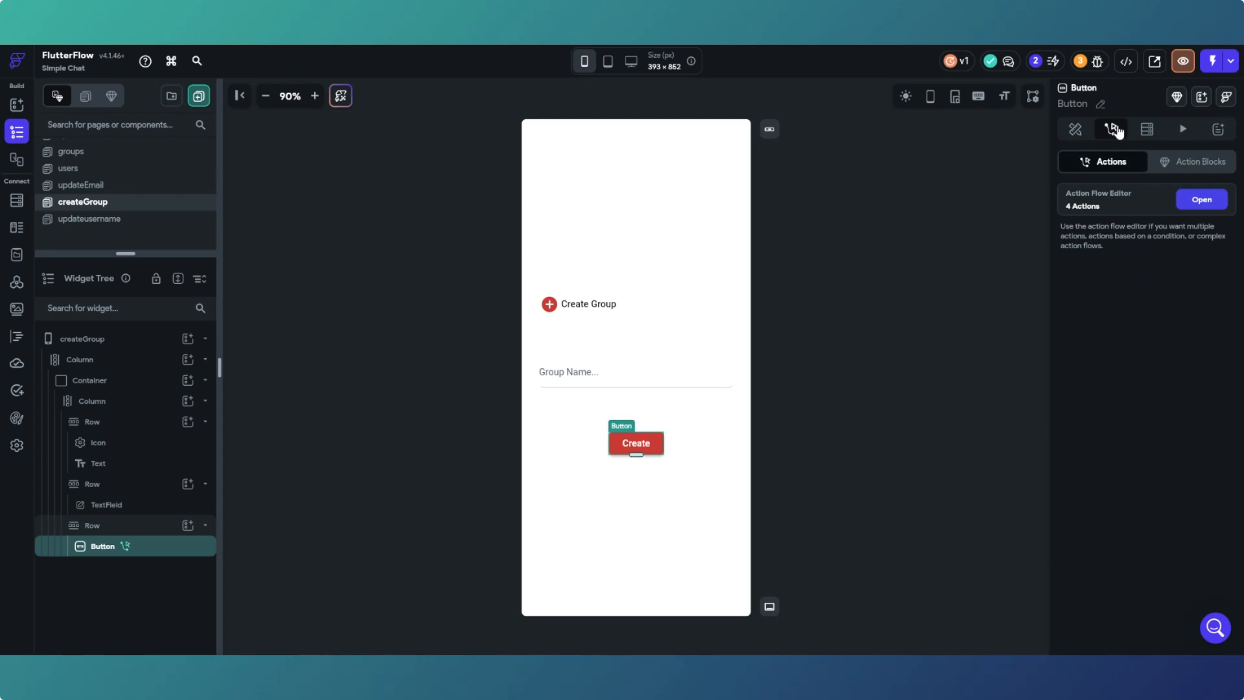
{"action": "left_click", "coordinate": [1207, 203]}
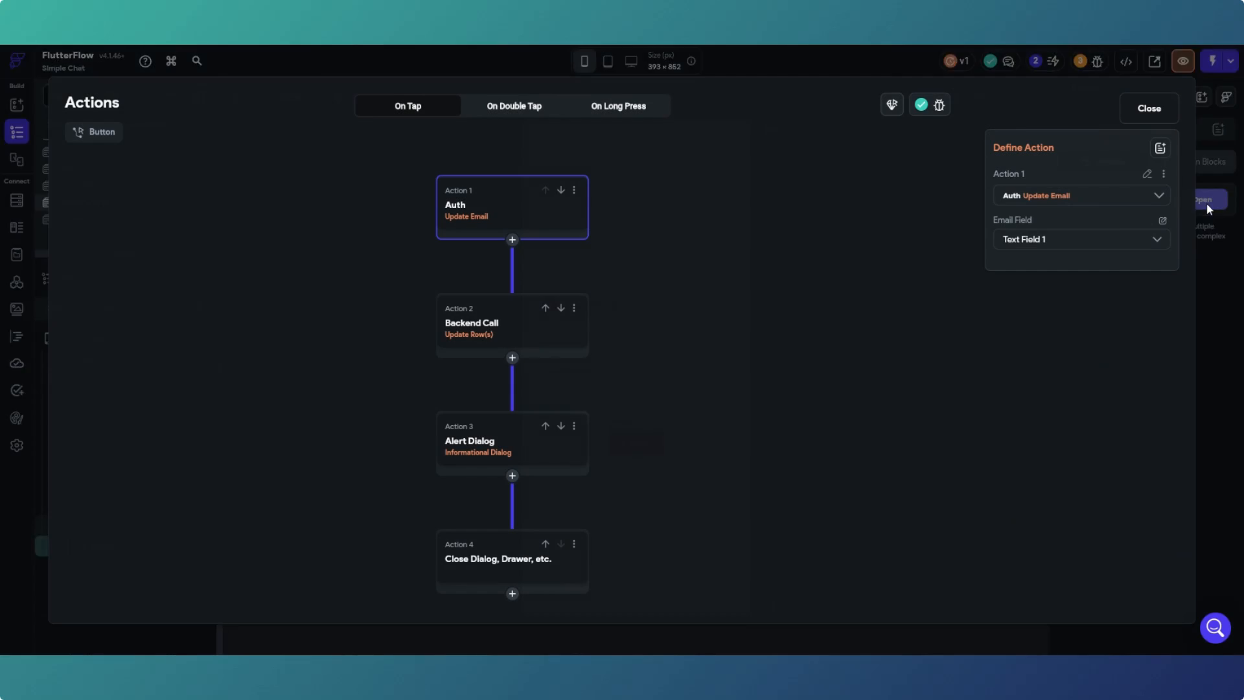
{"action": "left_click", "coordinate": [576, 192]}
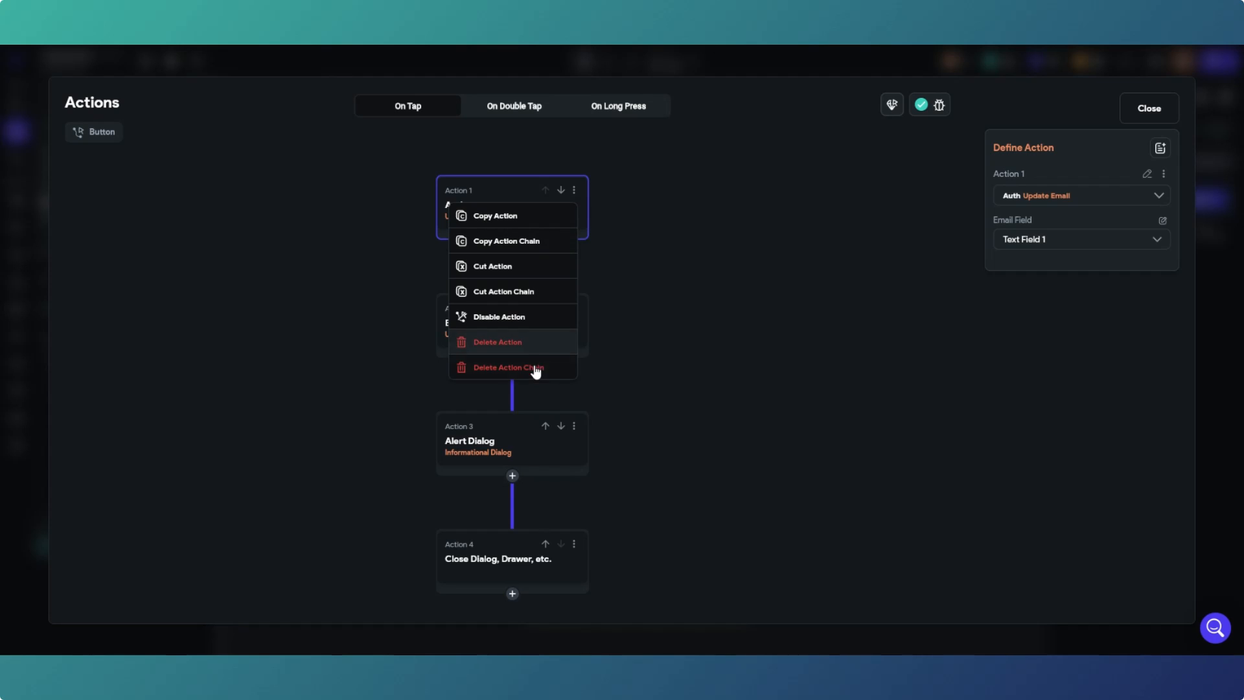
{"action": "left_click", "coordinate": [535, 367]}
{"action": "left_click", "coordinate": [525, 414]}
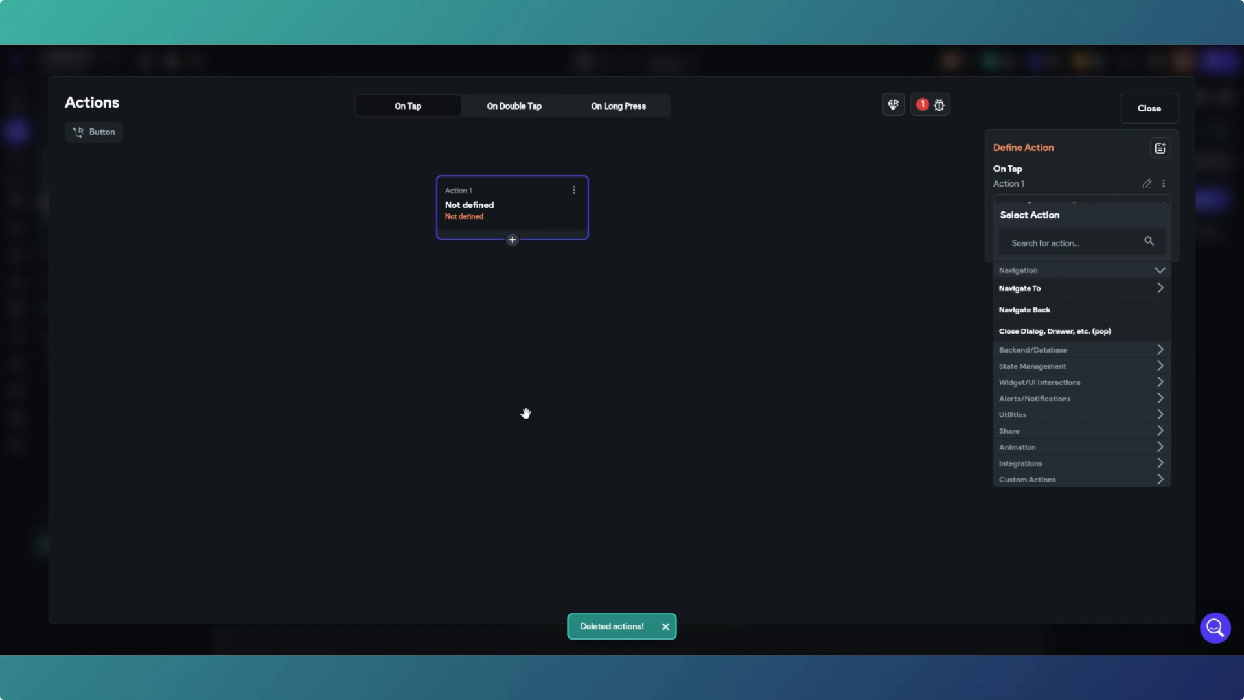
Define the Create button's On Tap action as a Supabase Insert Row into the groups table.
{"action": "left_click", "coordinate": [1095, 355]}
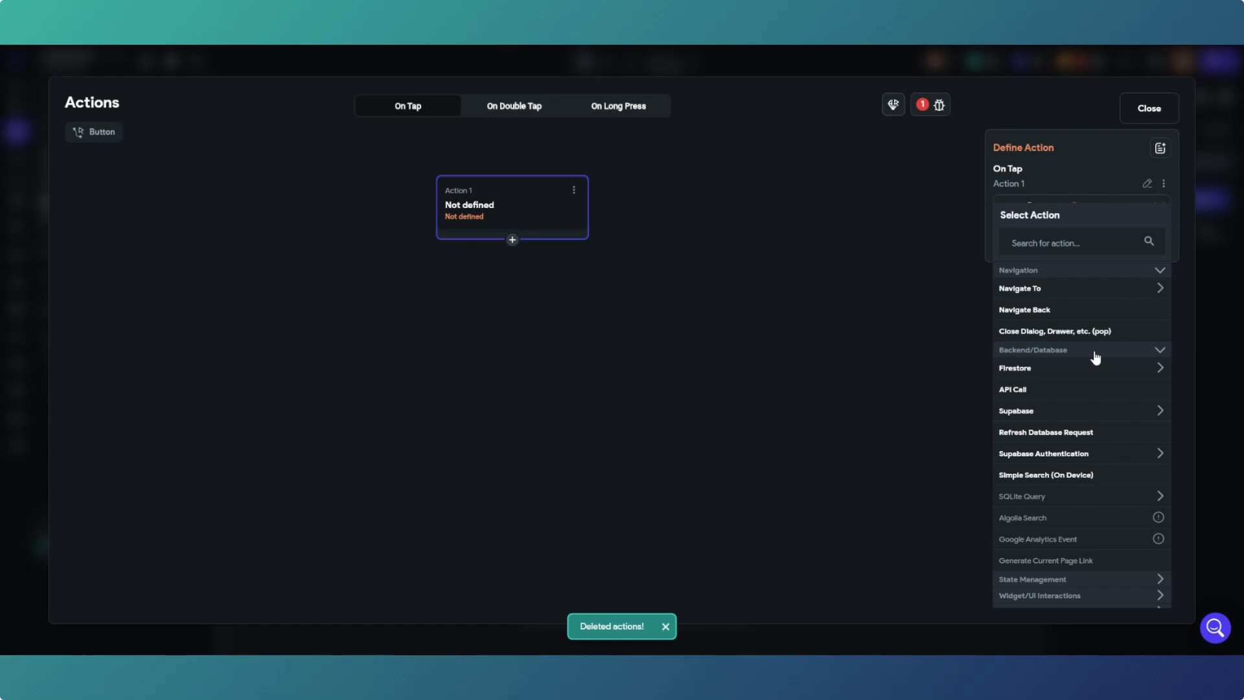
{"action": "left_click", "coordinate": [1074, 412]}
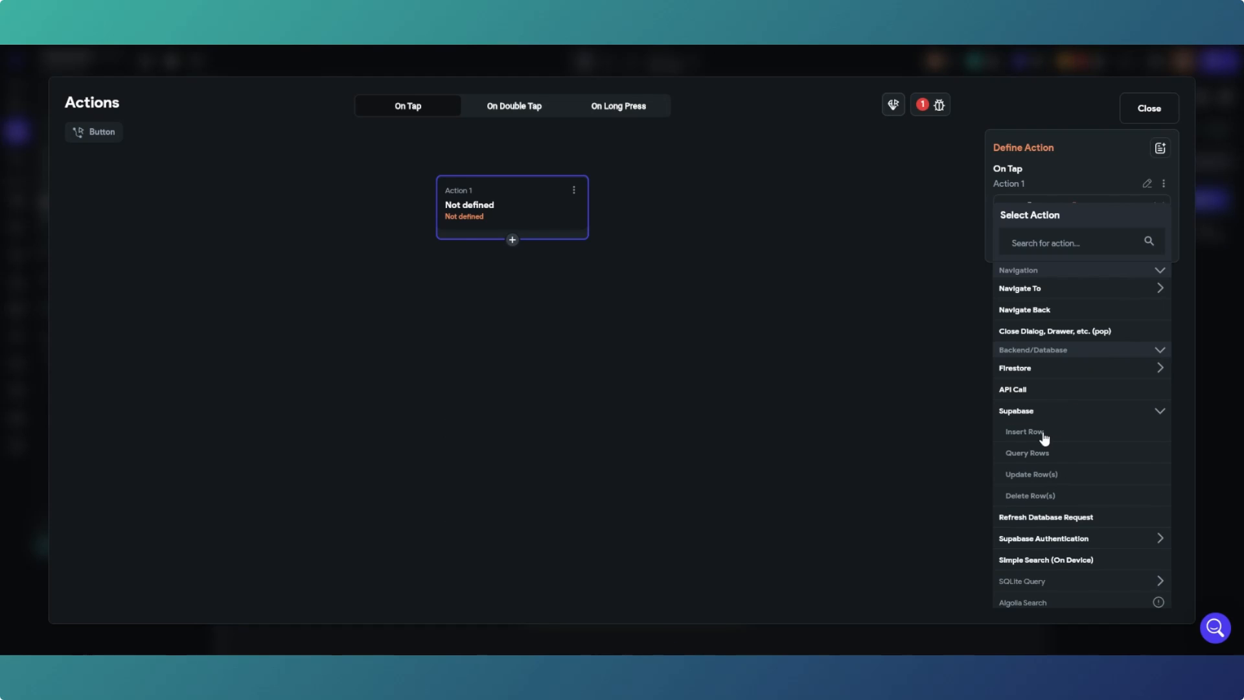
{"action": "left_click", "coordinate": [1043, 431]}
{"action": "left_click", "coordinate": [1060, 286]}
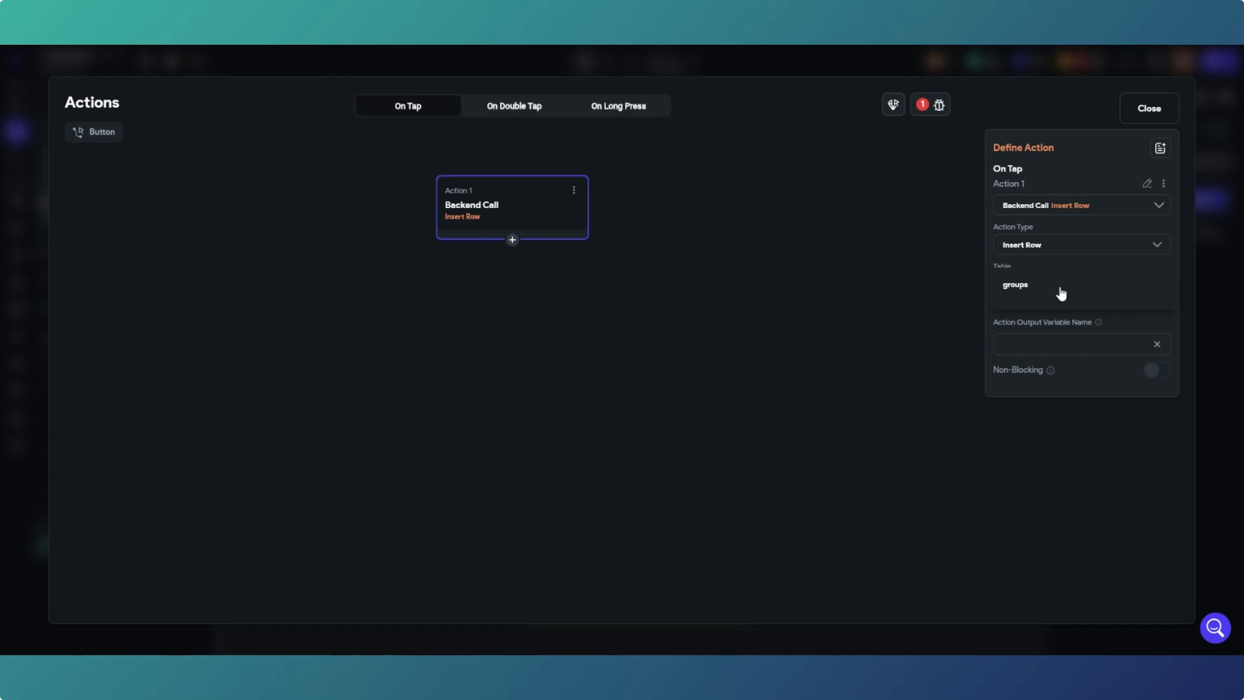
{"action": "left_click", "coordinate": [1016, 285]}
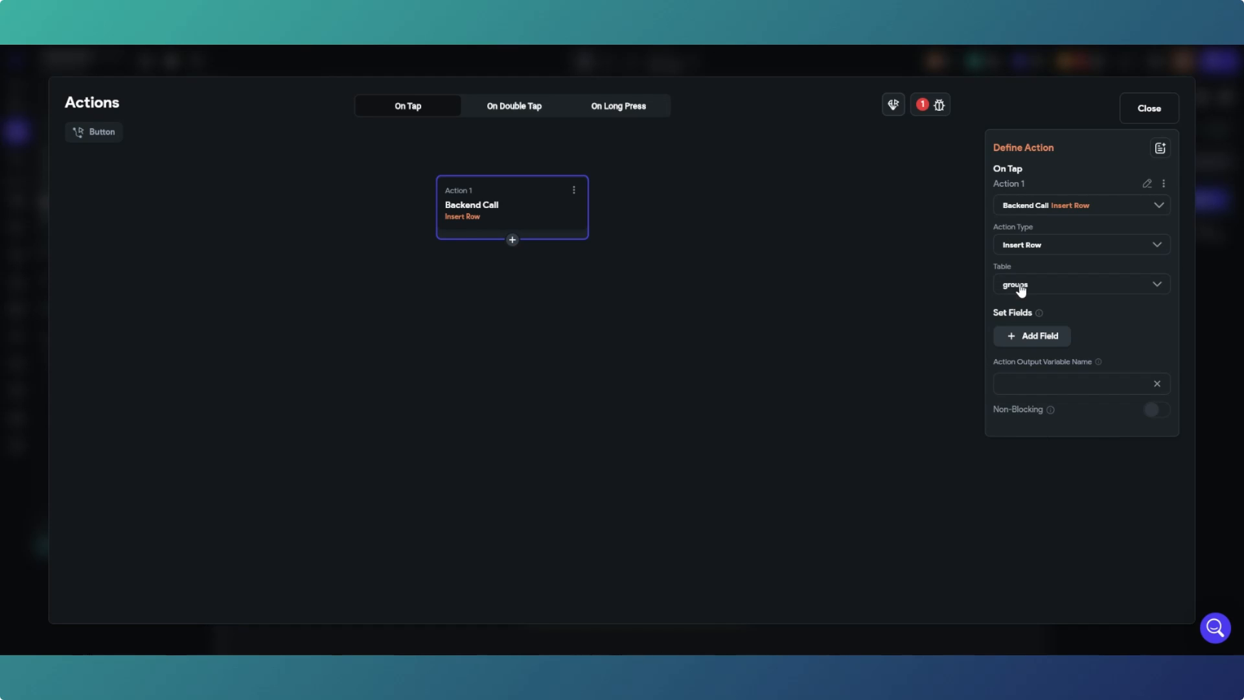
Add the name field to the groups Insert Row action and bind its value to the Group Name... text field's widget state.
{"action": "left_click", "coordinate": [1029, 337]}
{"action": "left_click", "coordinate": [1154, 341]}
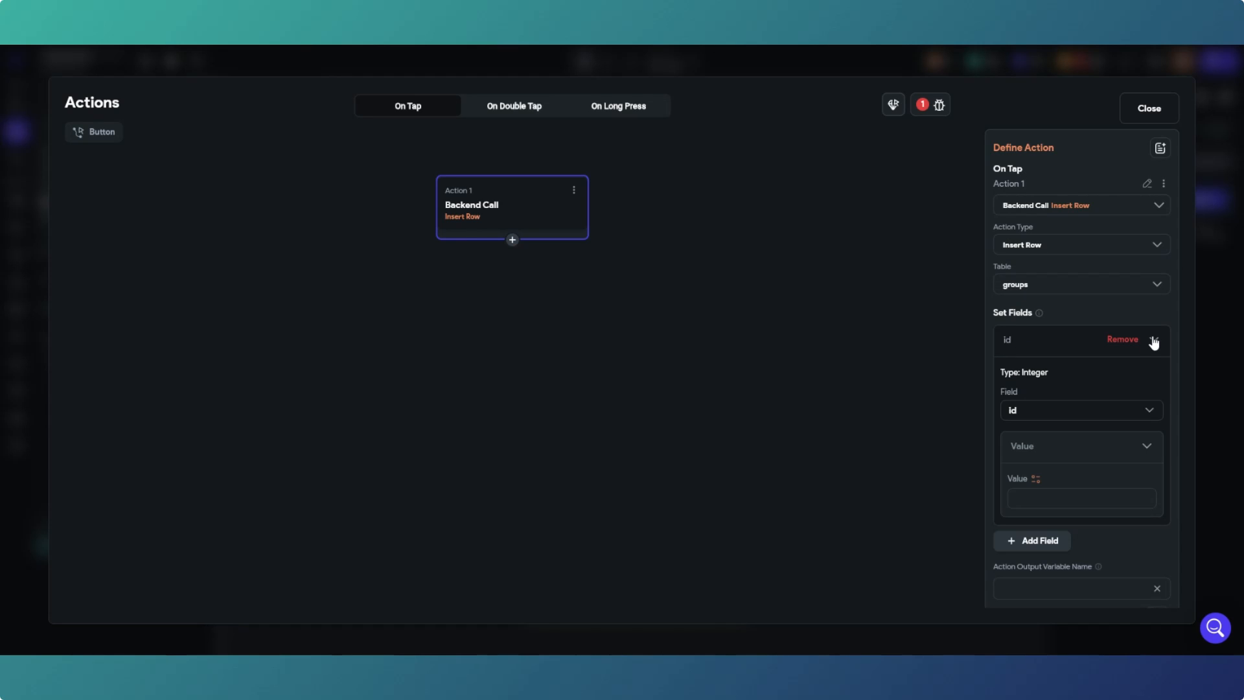
{"action": "left_click", "coordinate": [1097, 411]}
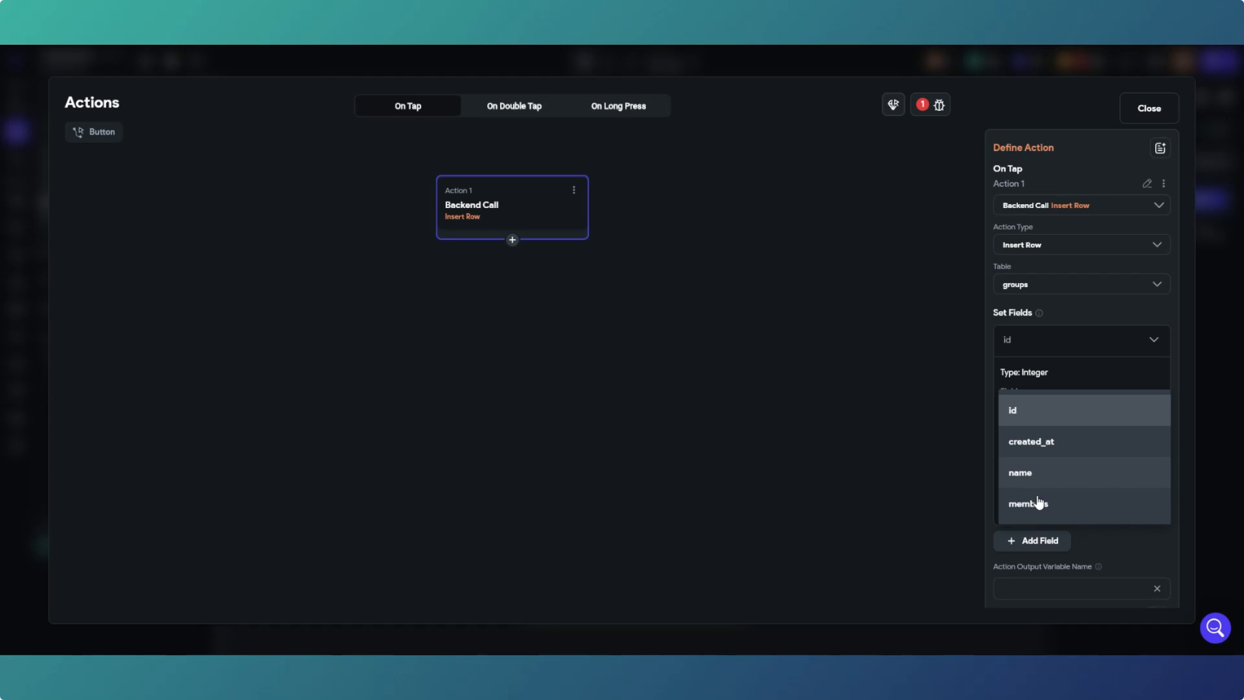
{"action": "left_click", "coordinate": [1030, 476]}
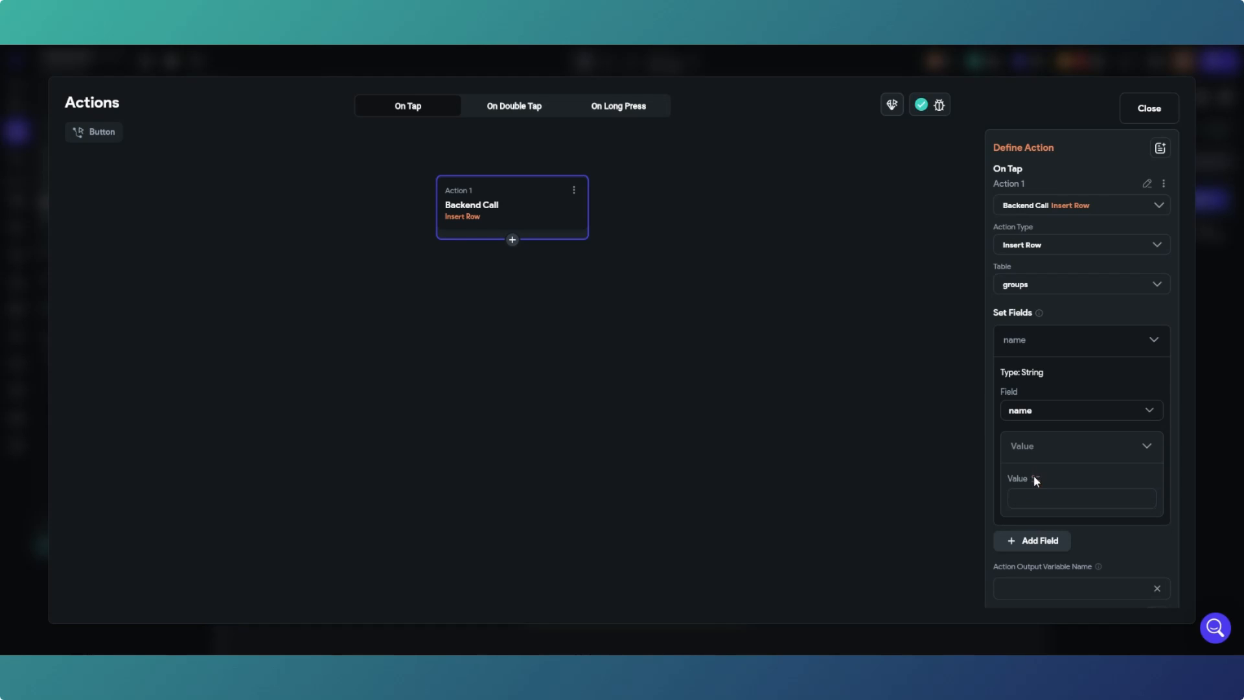
{"action": "left_click", "coordinate": [1035, 479]}
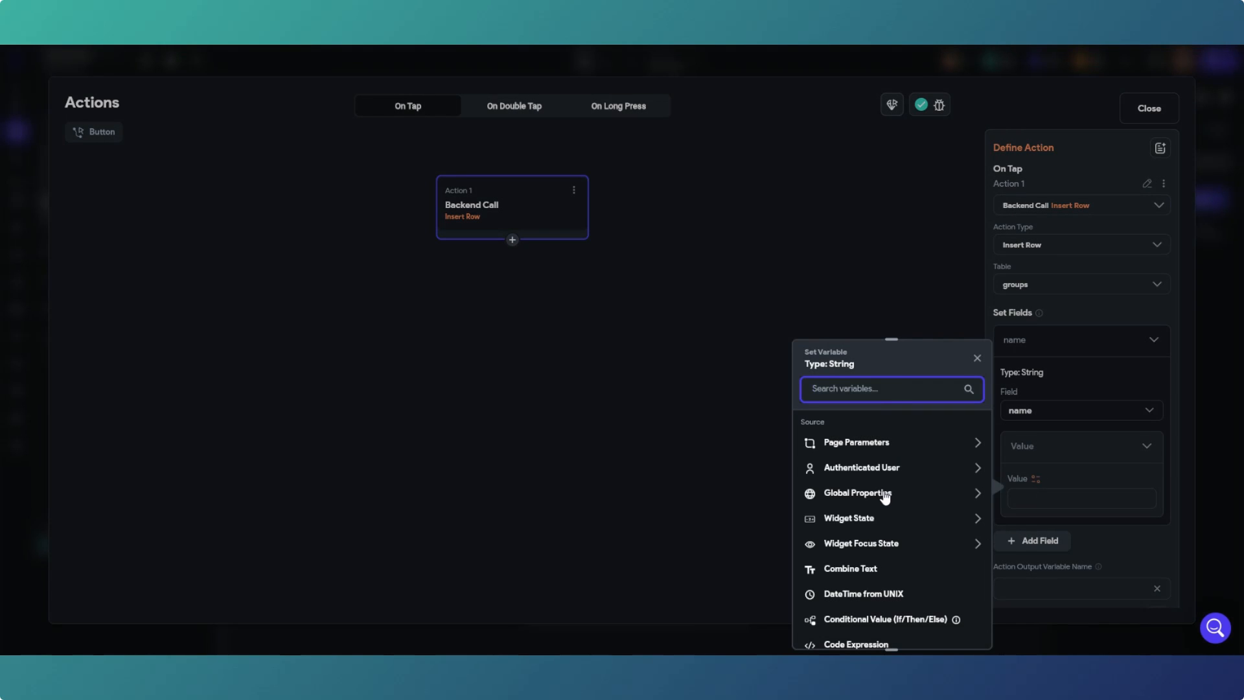
{"action": "left_click", "coordinate": [883, 522]}
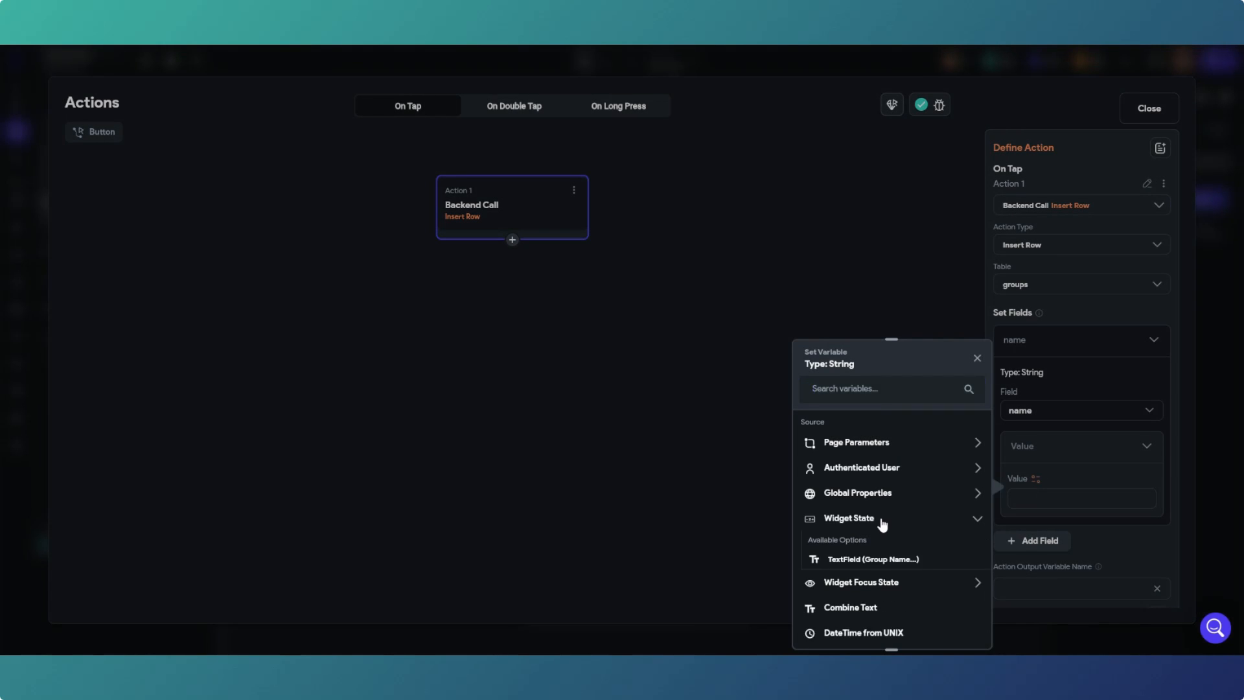
{"action": "left_click", "coordinate": [867, 560]}
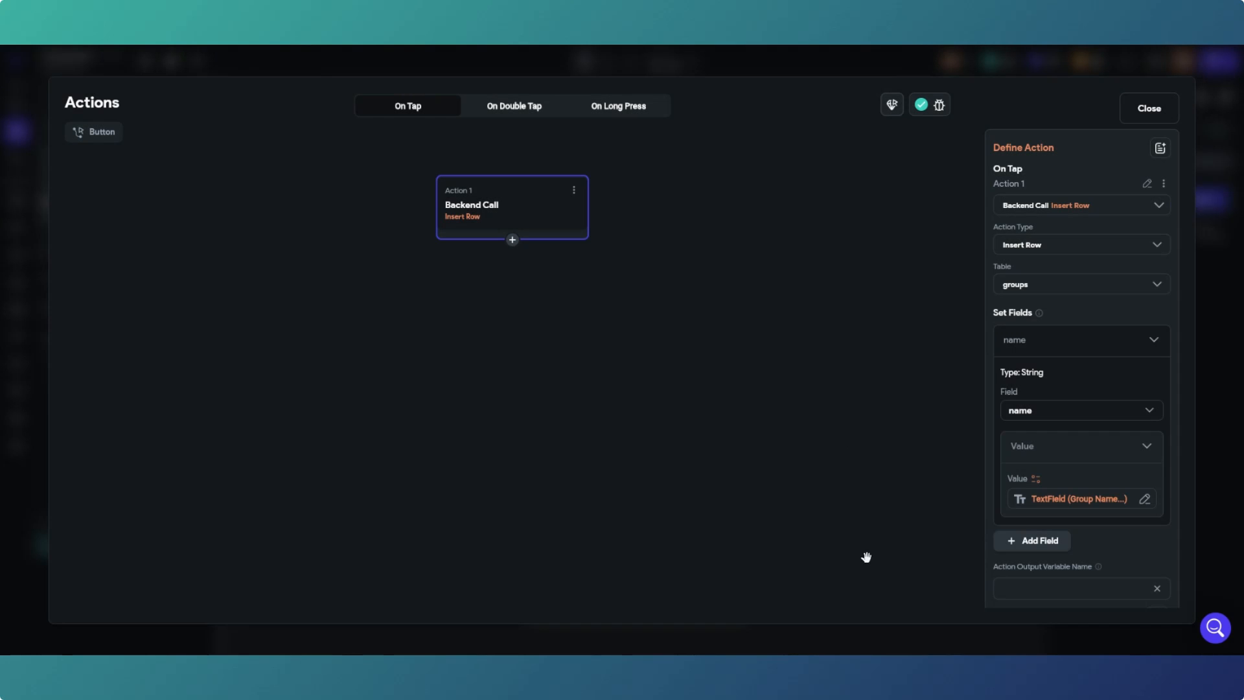
{"action": "left_click", "coordinate": [1034, 542]}
{"action": "left_click", "coordinate": [1153, 372]}
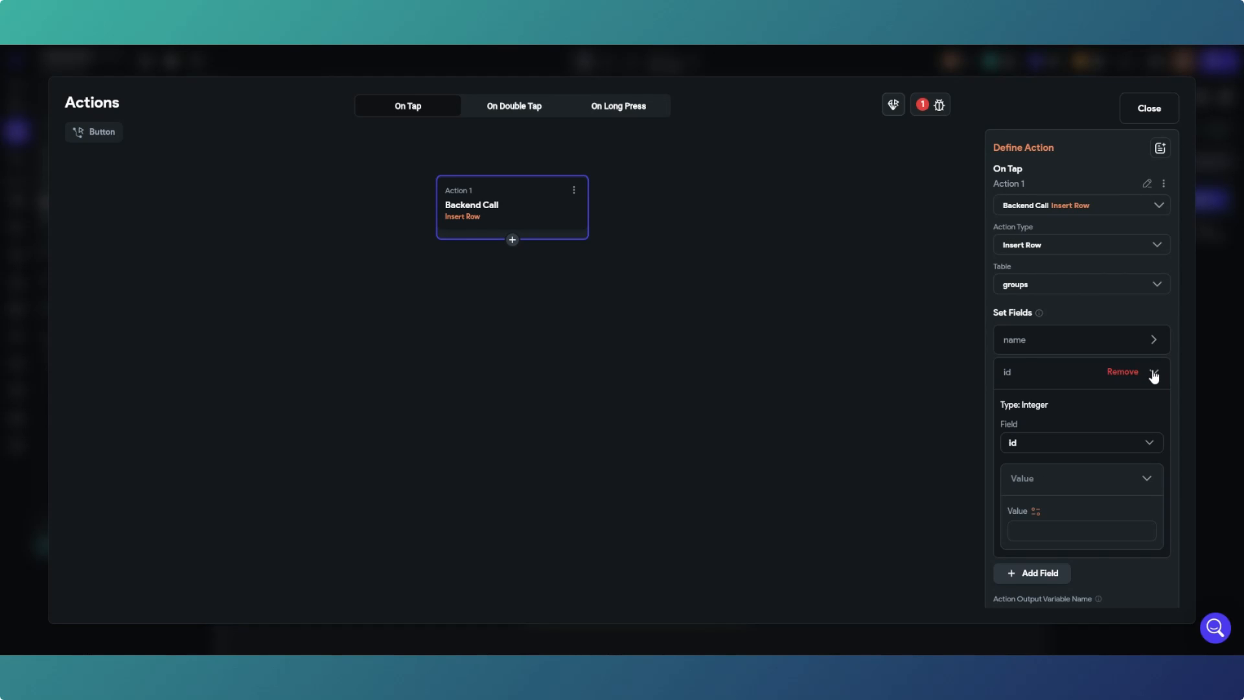
{"action": "left_click", "coordinate": [1118, 457]}
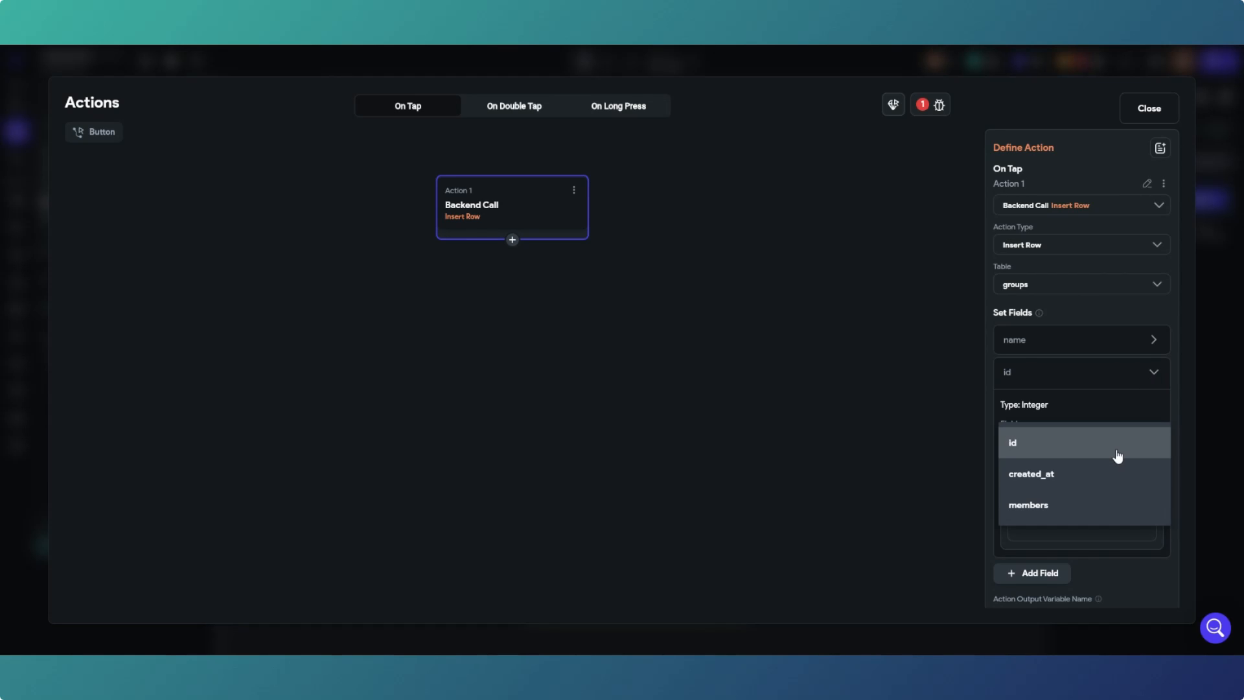
{"action": "left_click", "coordinate": [1042, 512]}
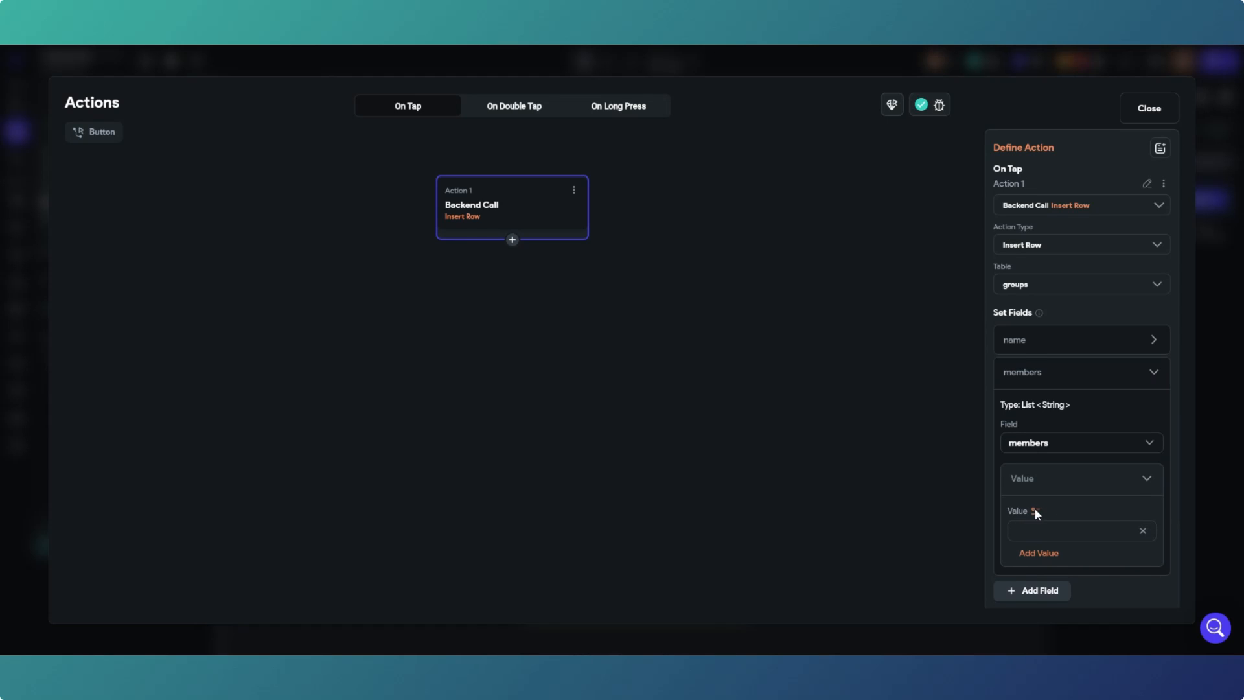
{"action": "left_click", "coordinate": [1036, 511]}
{"action": "left_click", "coordinate": [908, 469]}
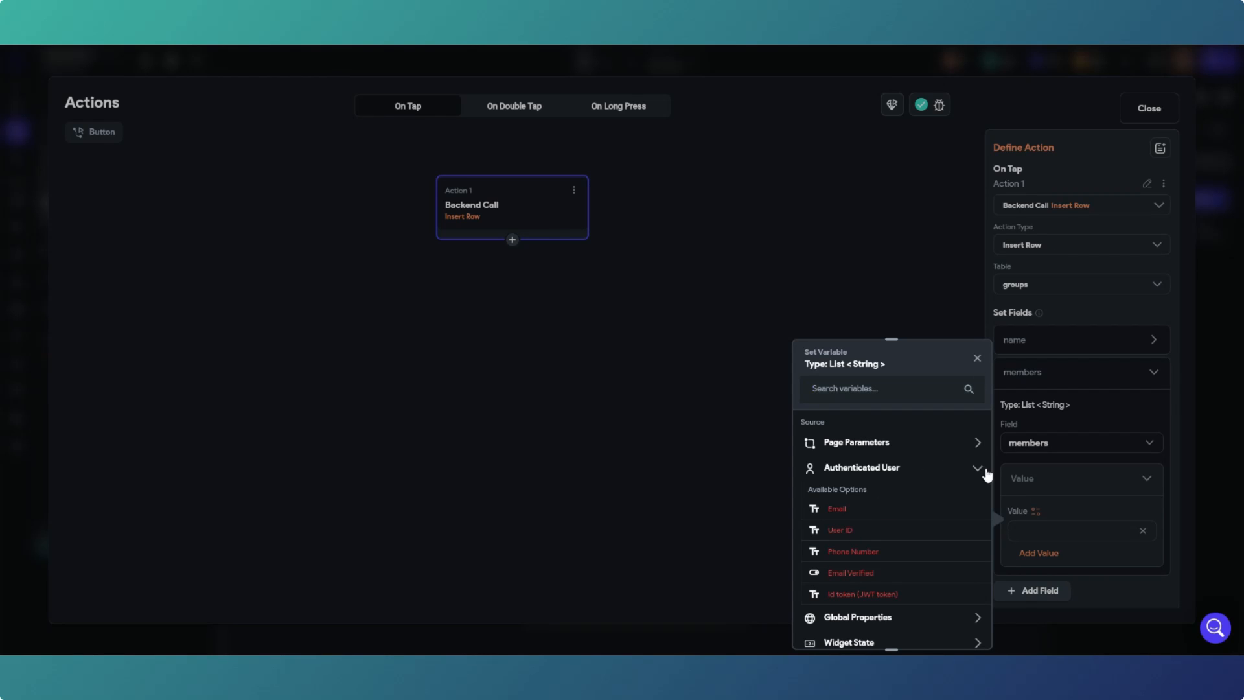
{"action": "left_click", "coordinate": [978, 359]}
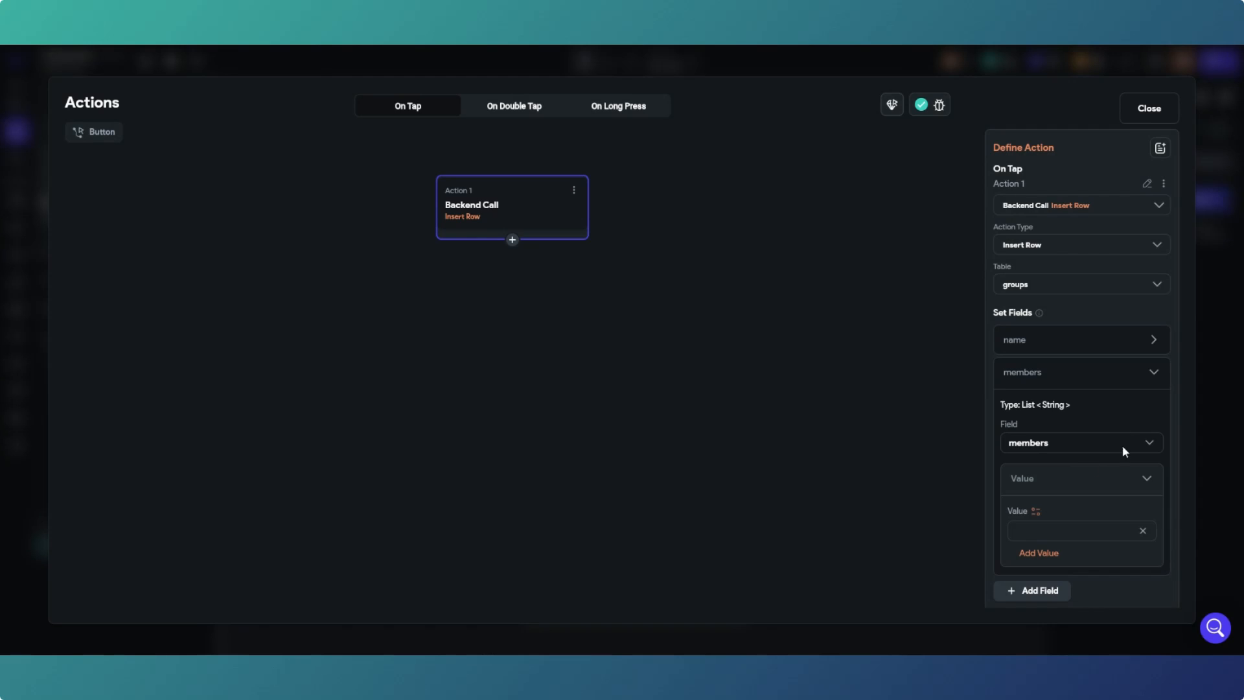
{"action": "left_click", "coordinate": [1128, 373]}
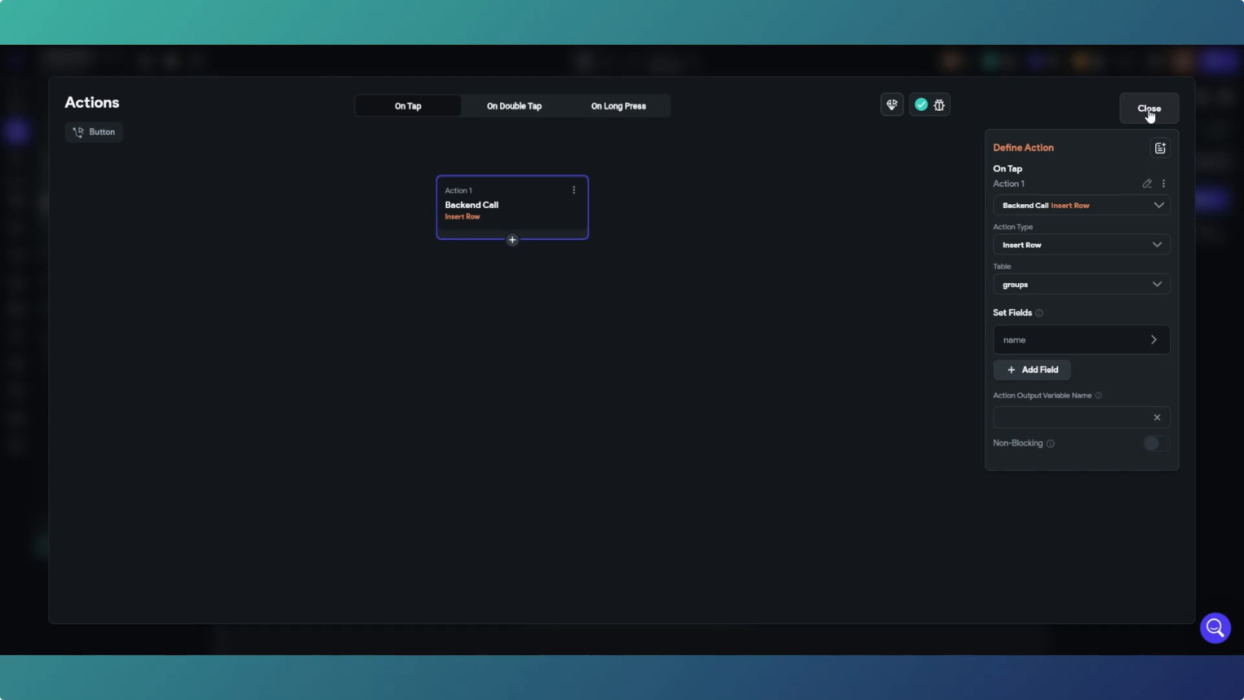
Add a Wait (Delay) action after the Insert Row action and set its duration to 1500 ms.
{"action": "left_click", "coordinate": [512, 241]}
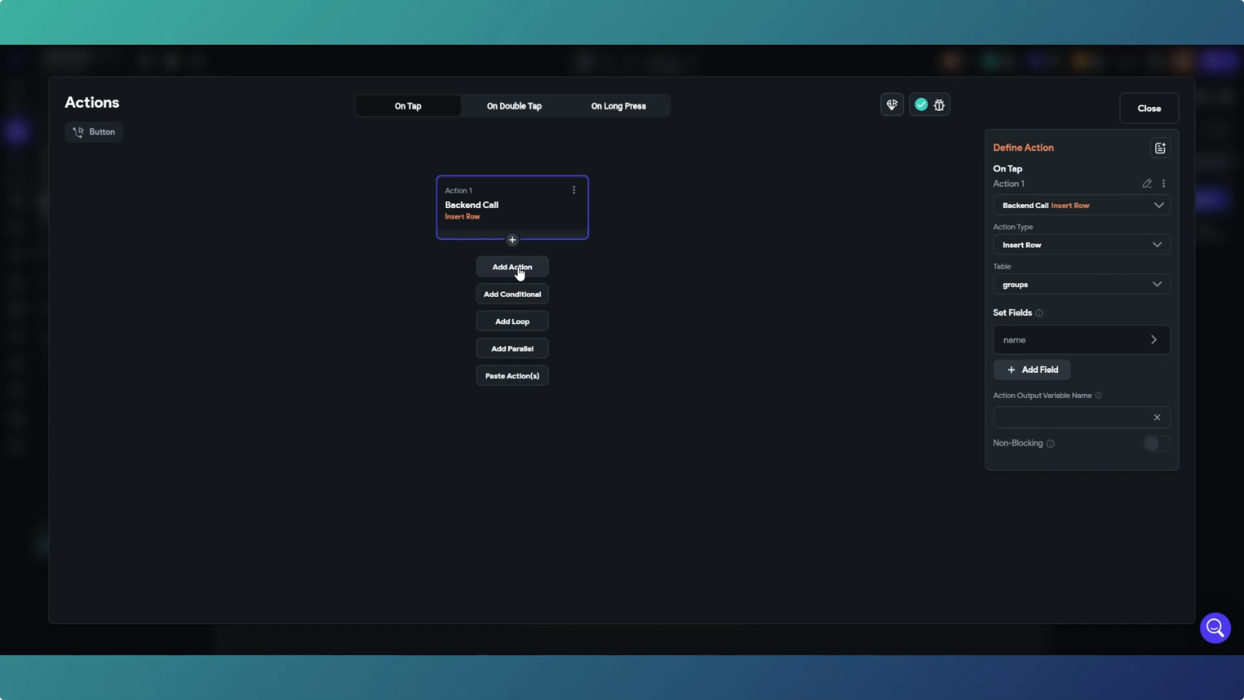
{"action": "left_click", "coordinate": [519, 272]}
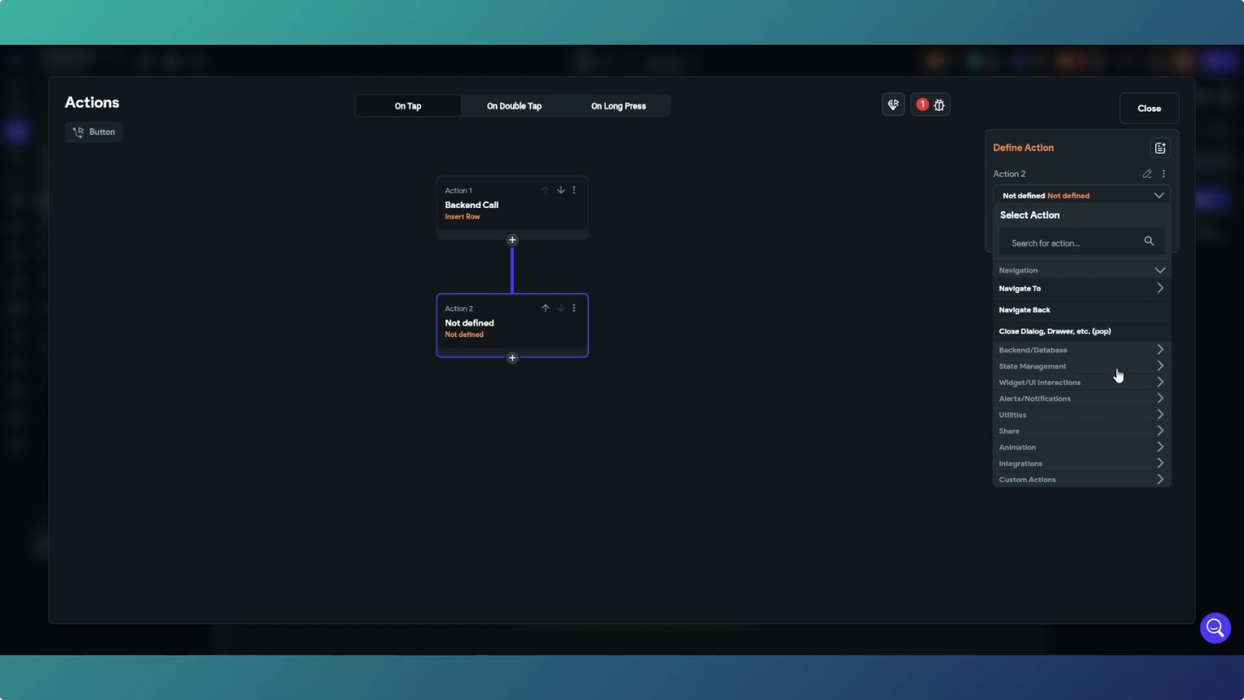
{"action": "left_click", "coordinate": [1109, 418]}
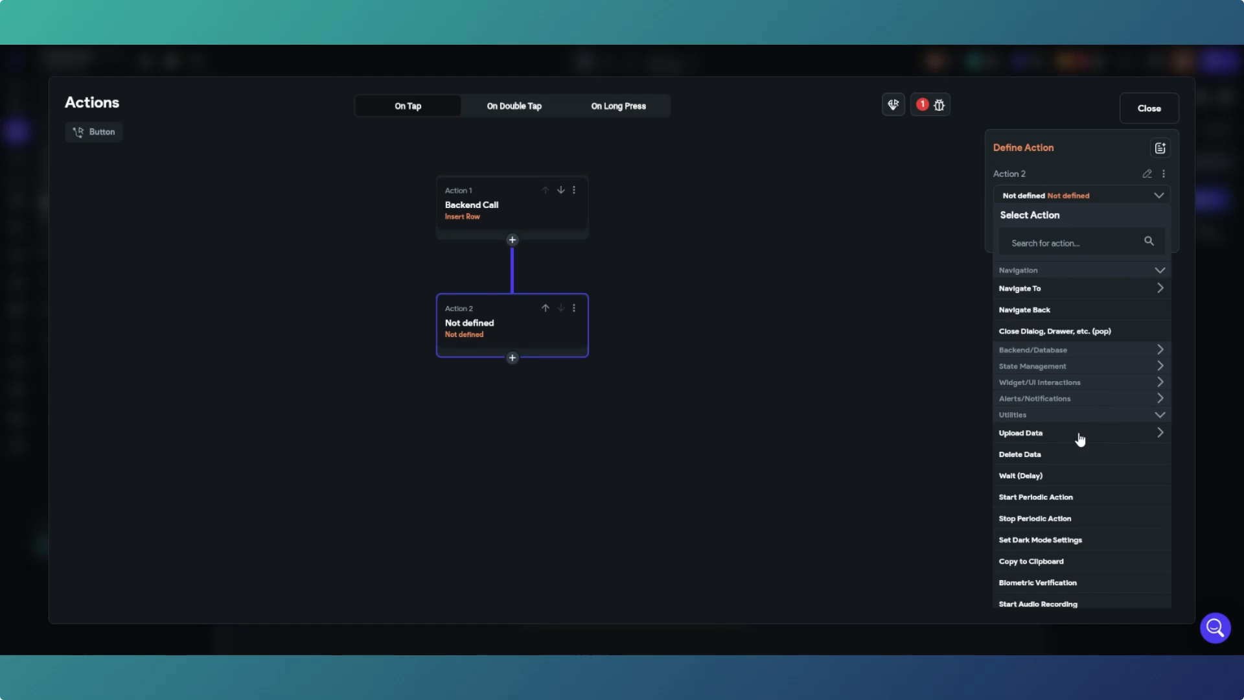
{"action": "left_click", "coordinate": [1036, 477]}
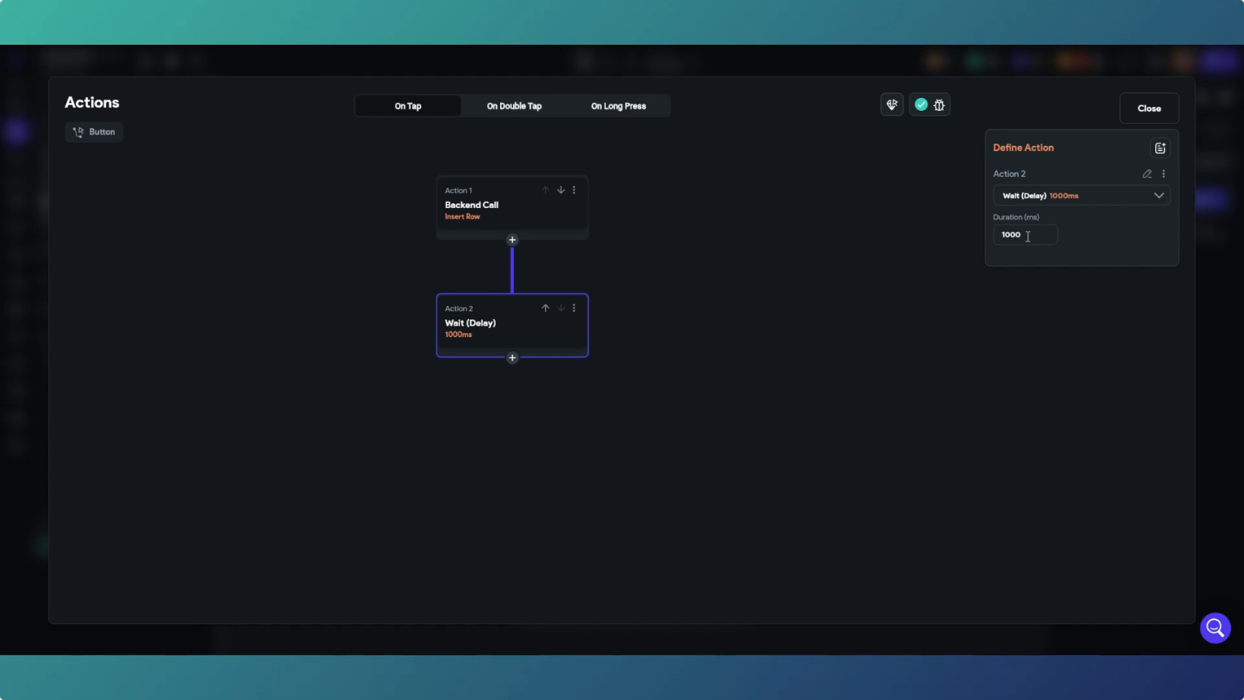
{"action": "left_click_drag", "start_coordinate": [1026, 236], "coordinate": [995, 235]}
{"action": "type", "text": "1500"}
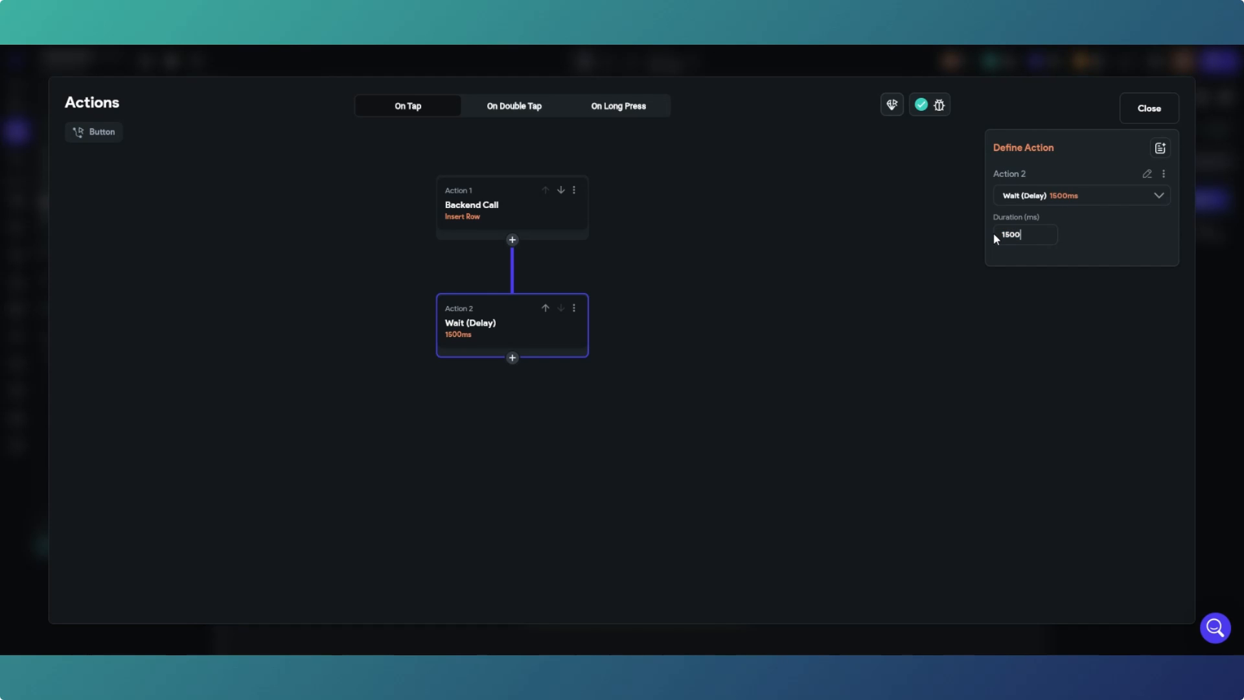
Add a third on-tap action after the 1500 ms wait that navigates to the groups page, and close the action editor.
{"action": "left_click", "coordinate": [512, 358]}
{"action": "left_click", "coordinate": [523, 385]}
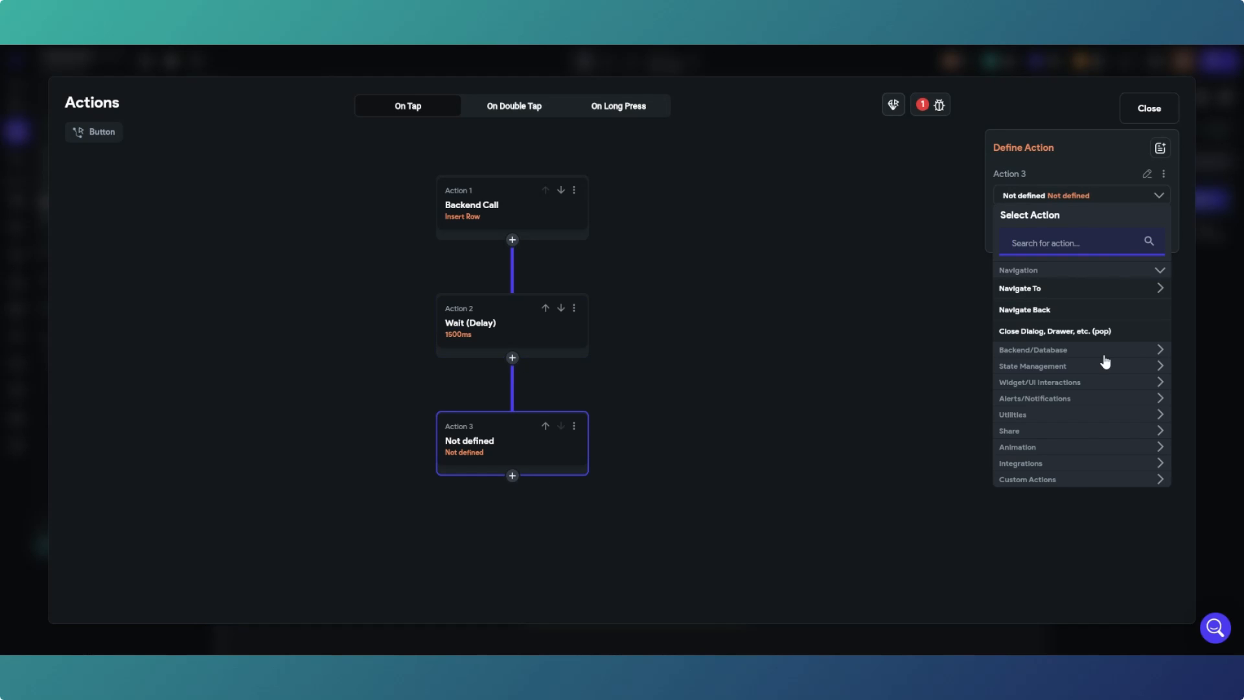
{"action": "left_click", "coordinate": [1104, 294]}
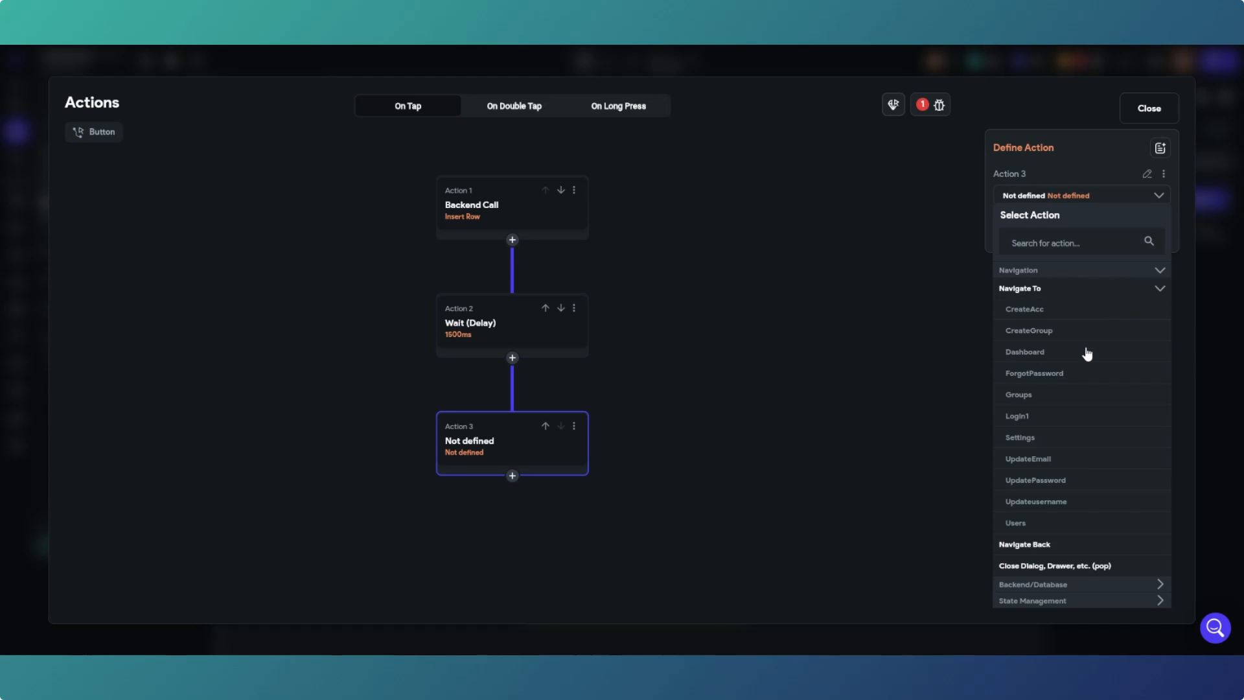
{"action": "left_click", "coordinate": [1022, 396]}
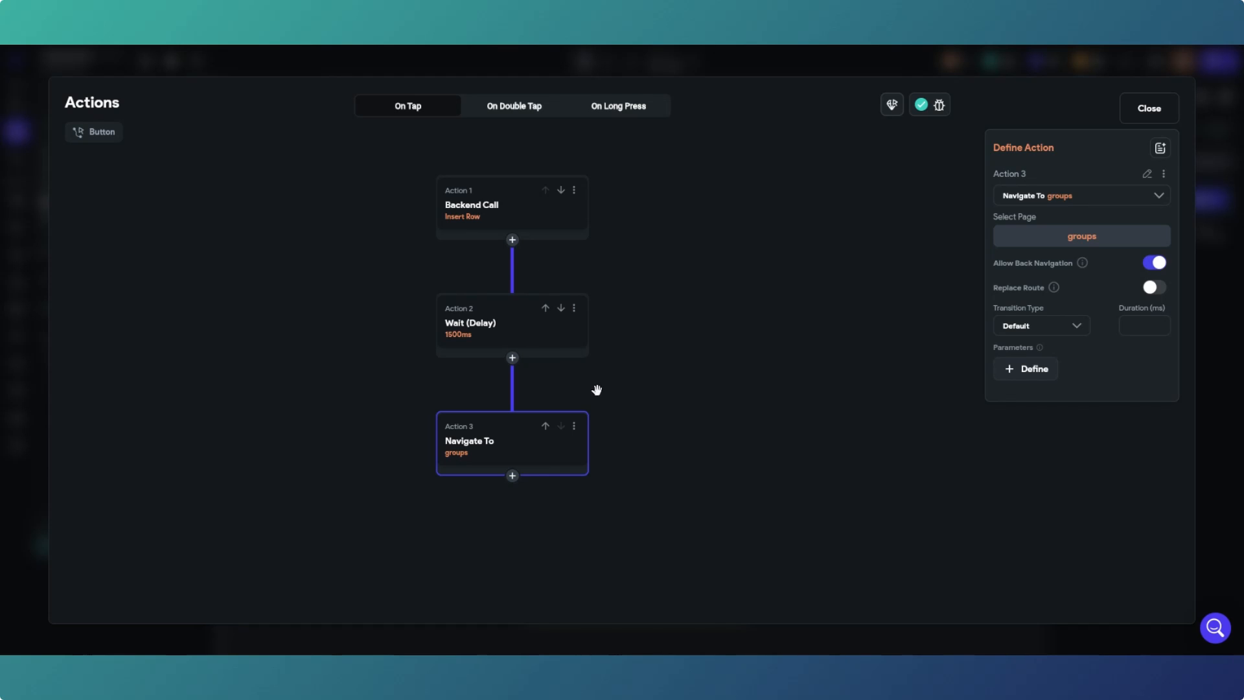
{"action": "left_click", "coordinate": [1145, 108]}
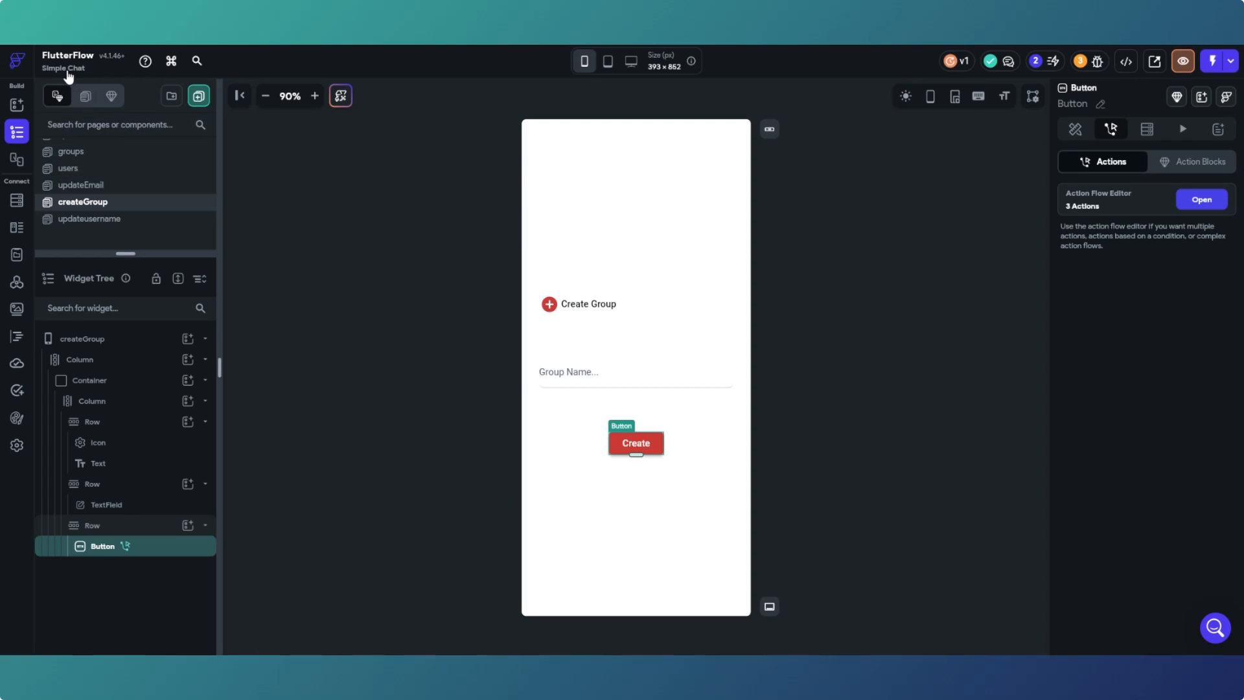
Add an AppBar to the createGroup page and set its default button color to Secondary Background.
{"action": "left_click", "coordinate": [18, 105]}
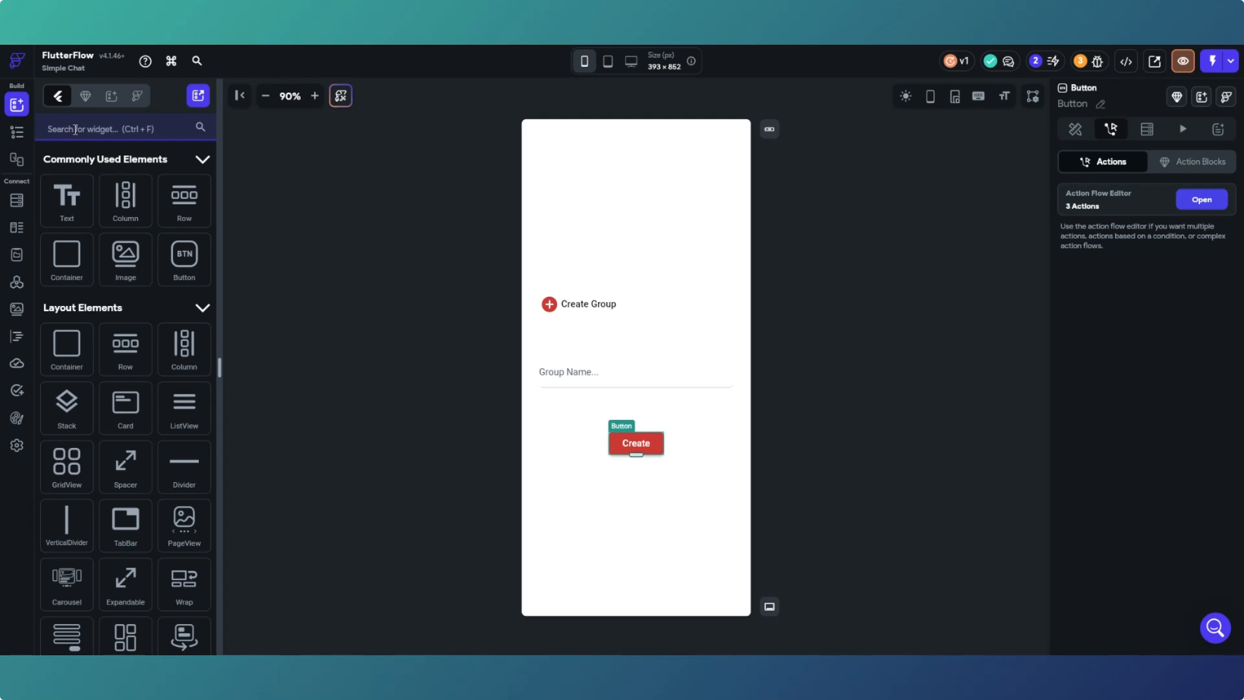
{"action": "type", "text": "app"}
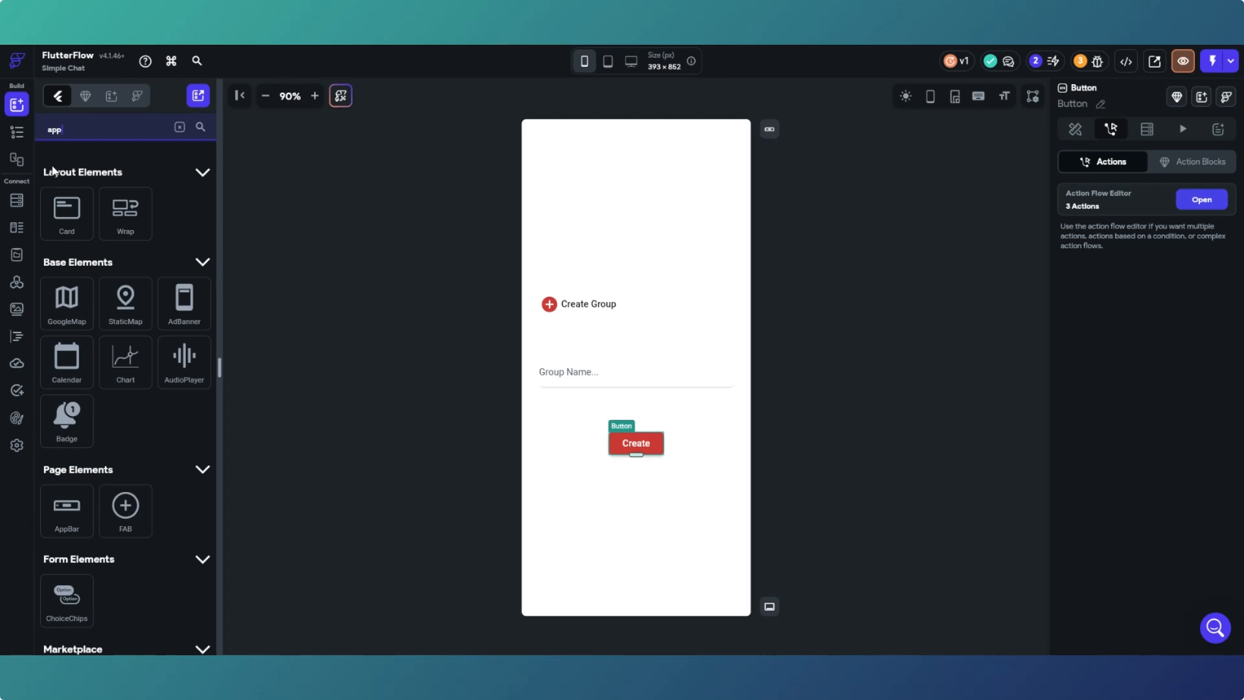
{"action": "left_click_drag", "start_coordinate": [64, 511], "coordinate": [604, 168]}
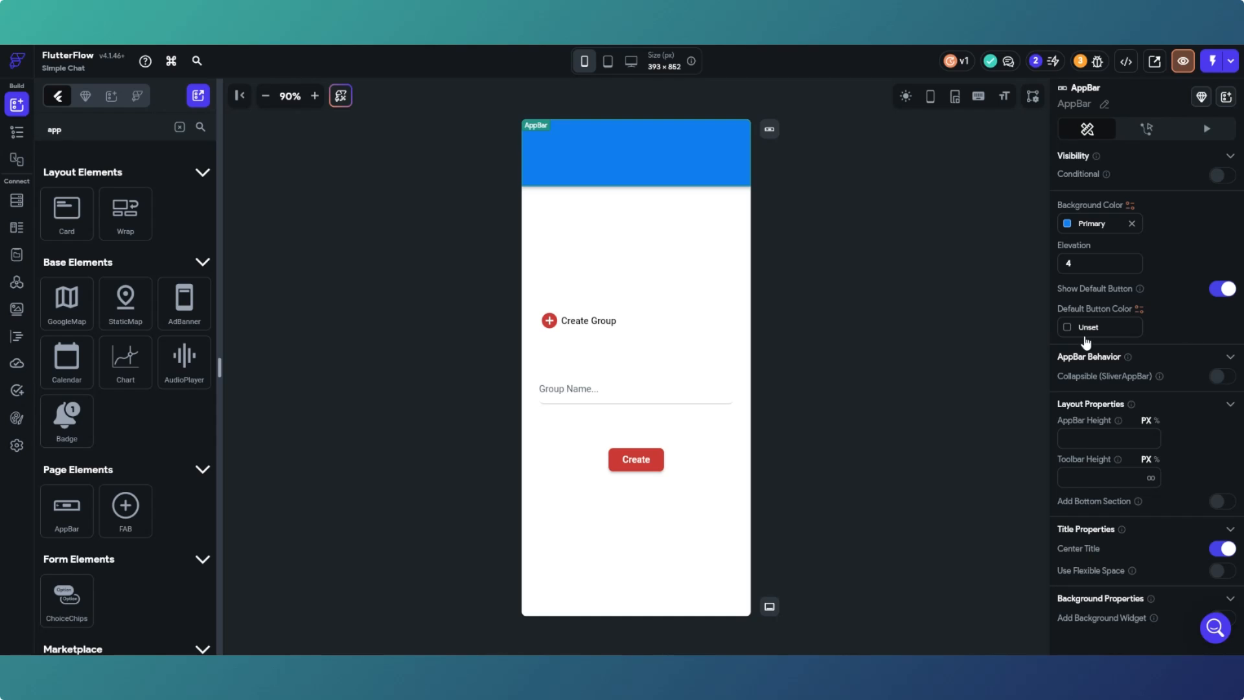
{"action": "left_click", "coordinate": [1068, 330]}
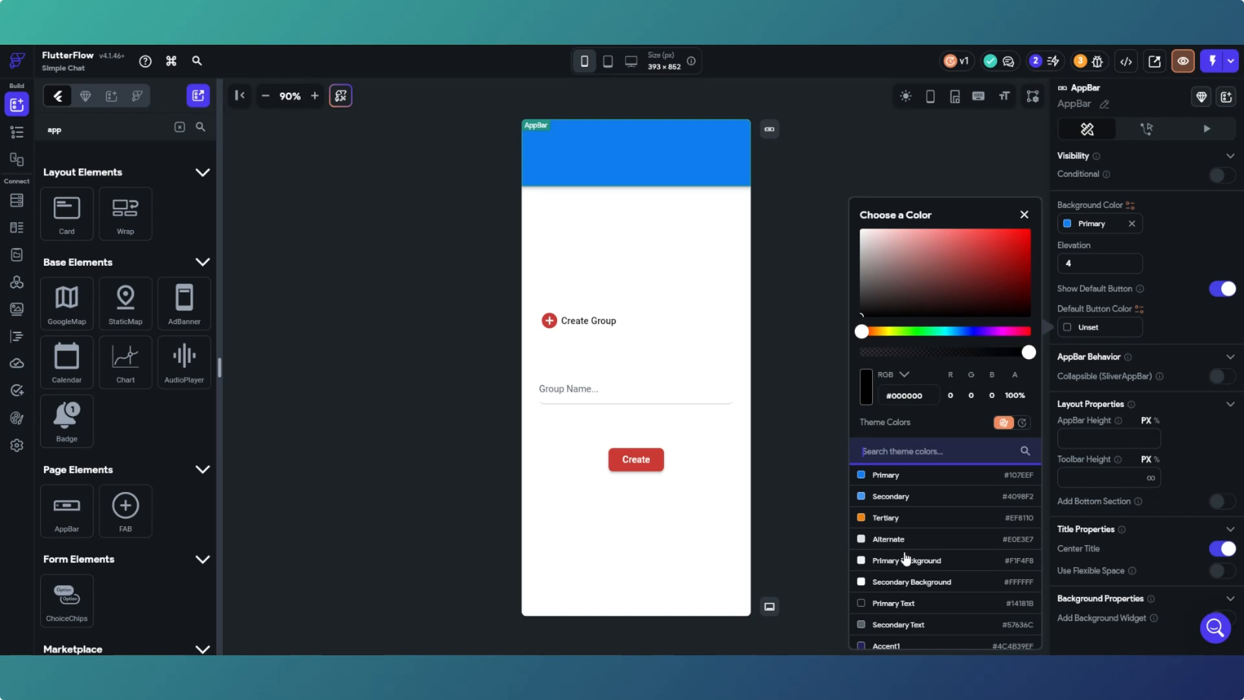
{"action": "left_click", "coordinate": [911, 587]}
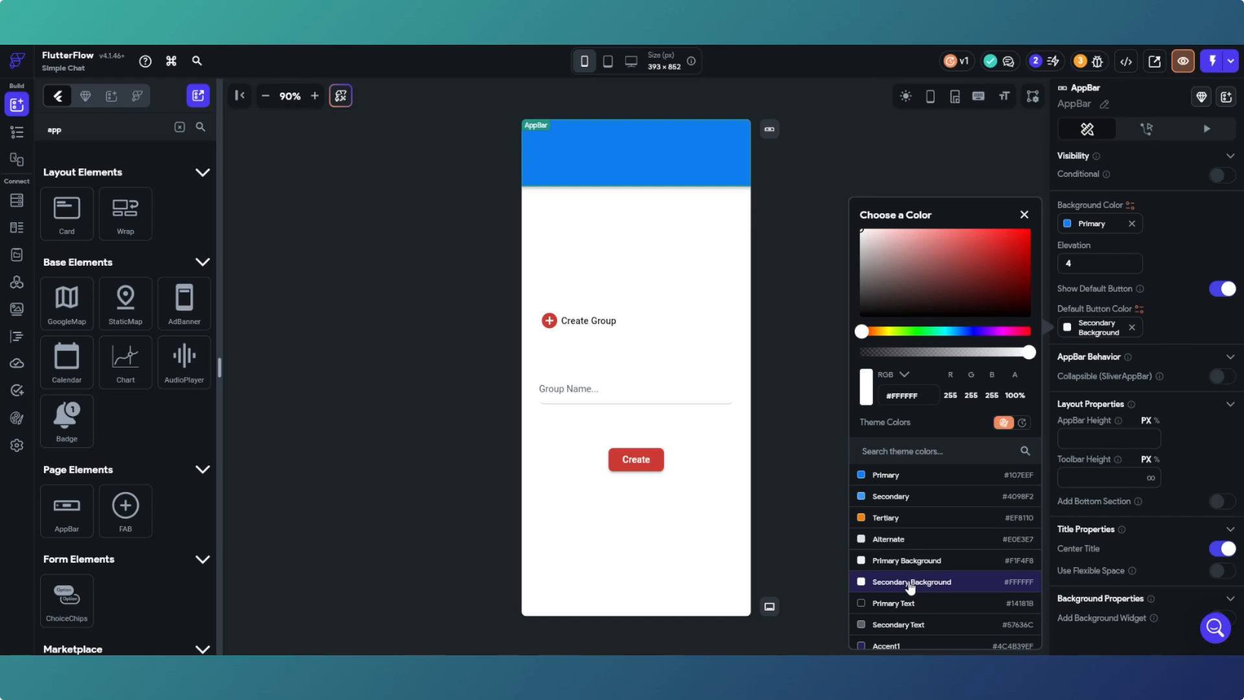
{"action": "left_click", "coordinate": [821, 399]}
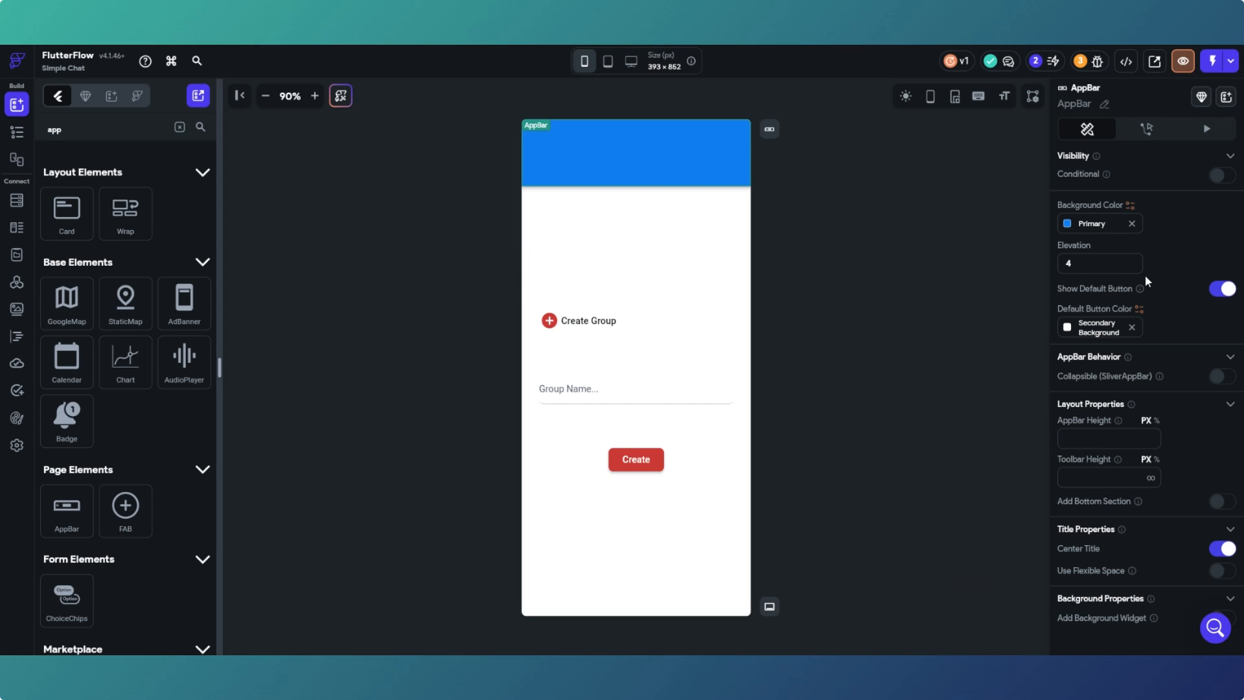
Set the AppBar's elevation to 0 and its background color to Primary Background.
{"action": "left_click", "coordinate": [1087, 261]}
{"action": "key", "text": "BackSpace"}
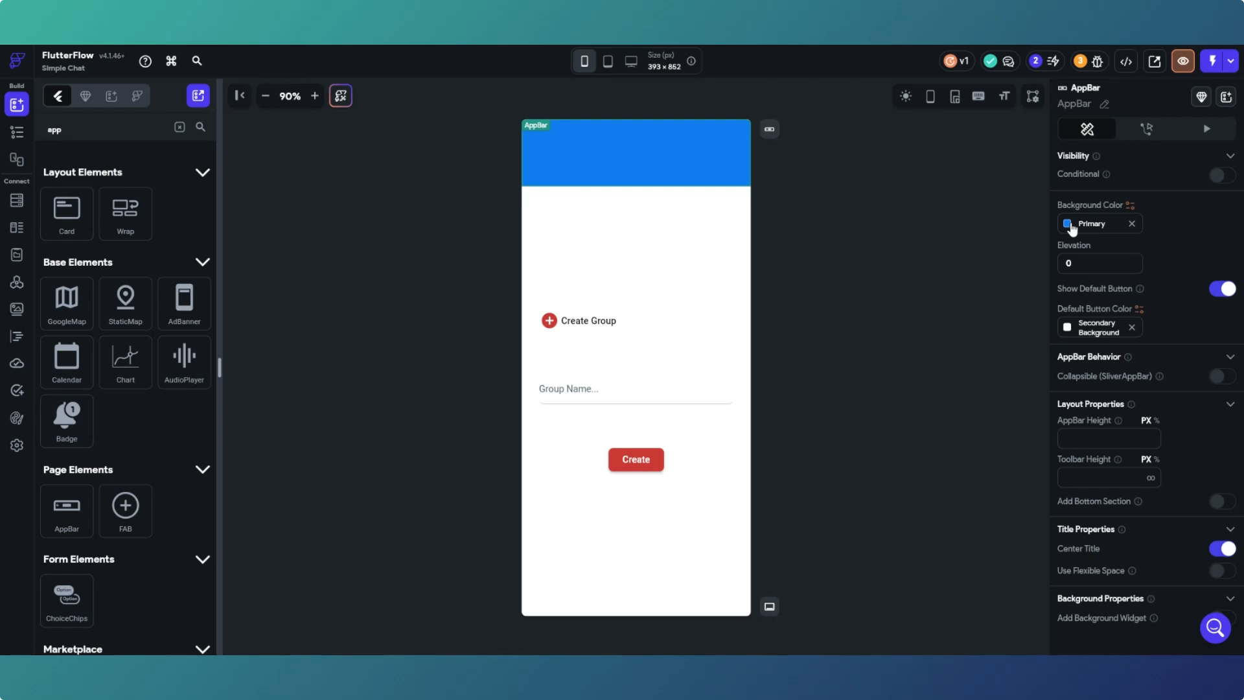
{"action": "left_click", "coordinate": [1069, 227]}
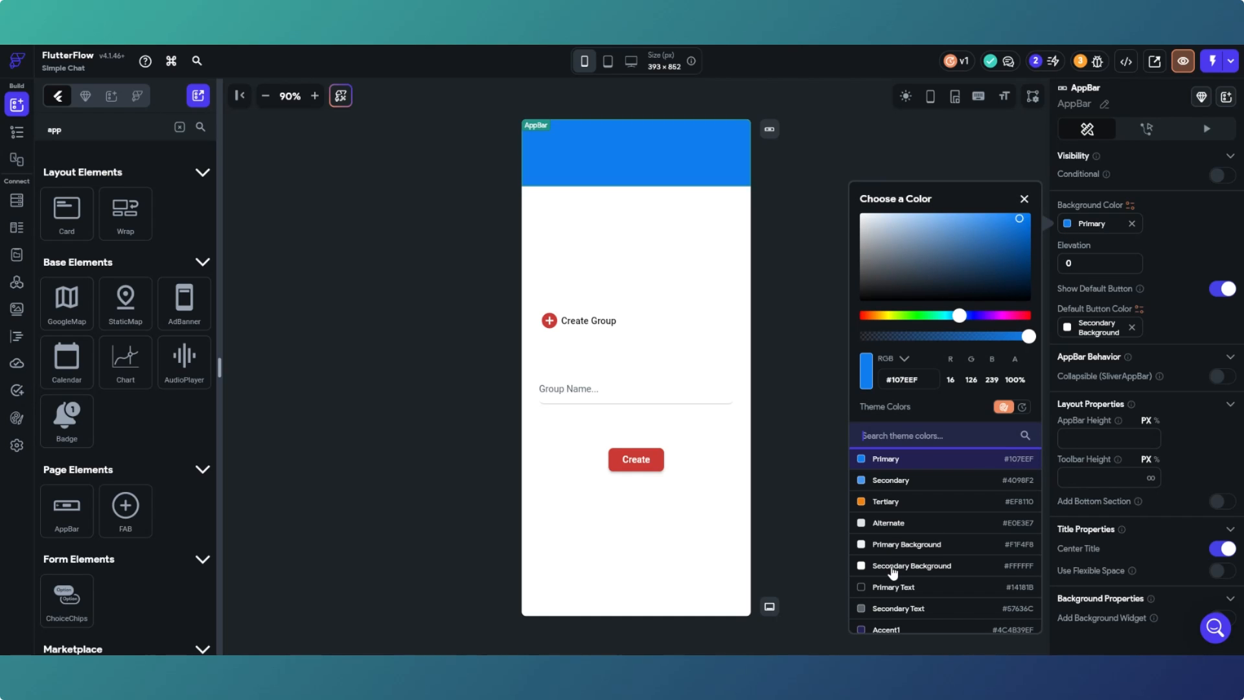
{"action": "left_click", "coordinate": [891, 545]}
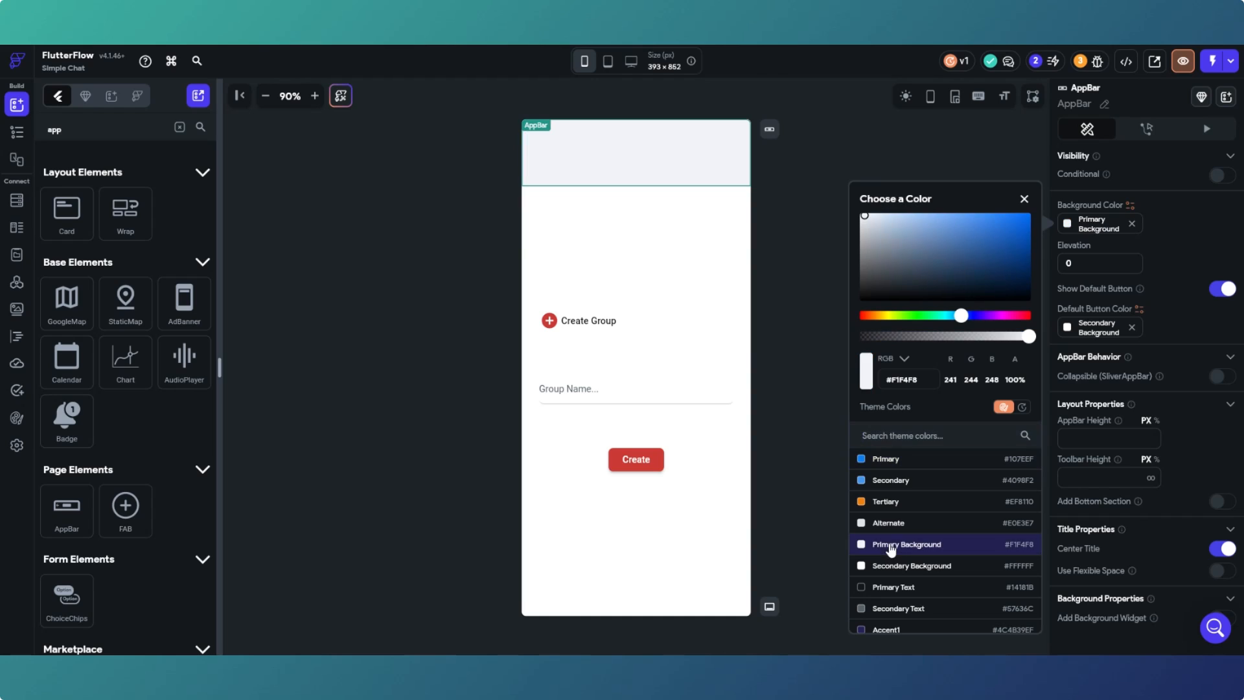
{"action": "left_click", "coordinate": [810, 397]}
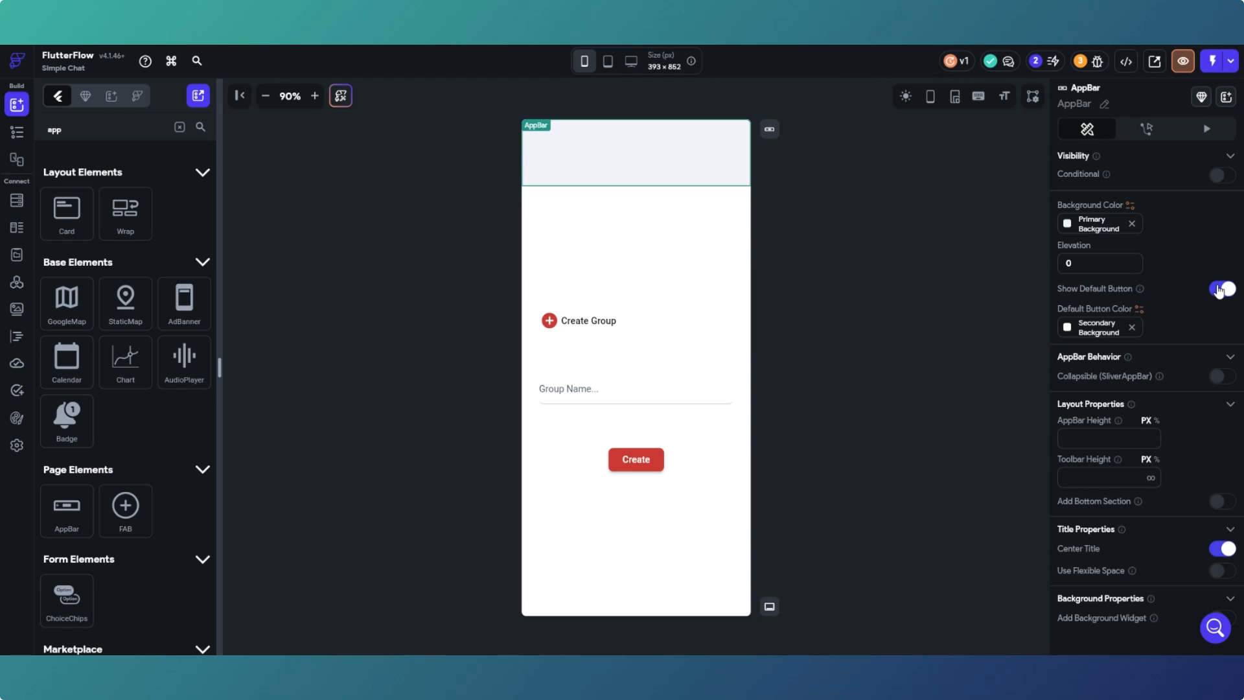
Turn off the AppBar's default button.
{"action": "left_click", "coordinate": [1215, 289]}
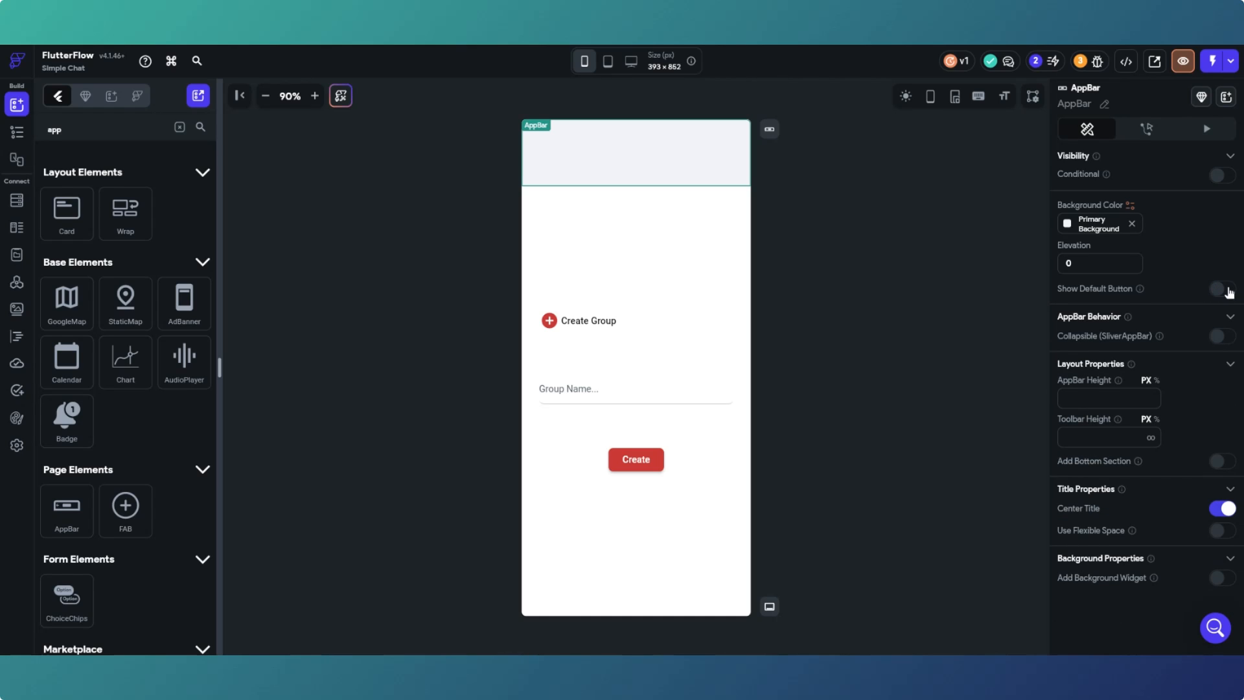
{"action": "left_click", "coordinate": [1234, 293]}
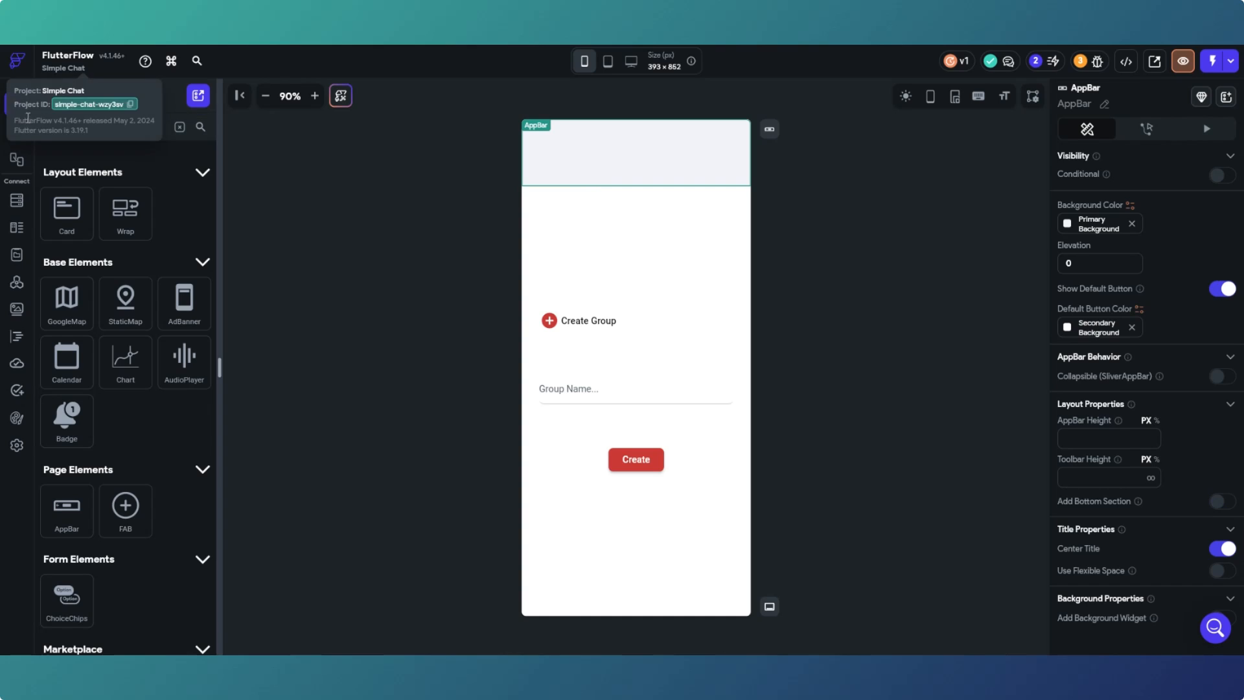
{"action": "left_click", "coordinate": [1216, 293]}
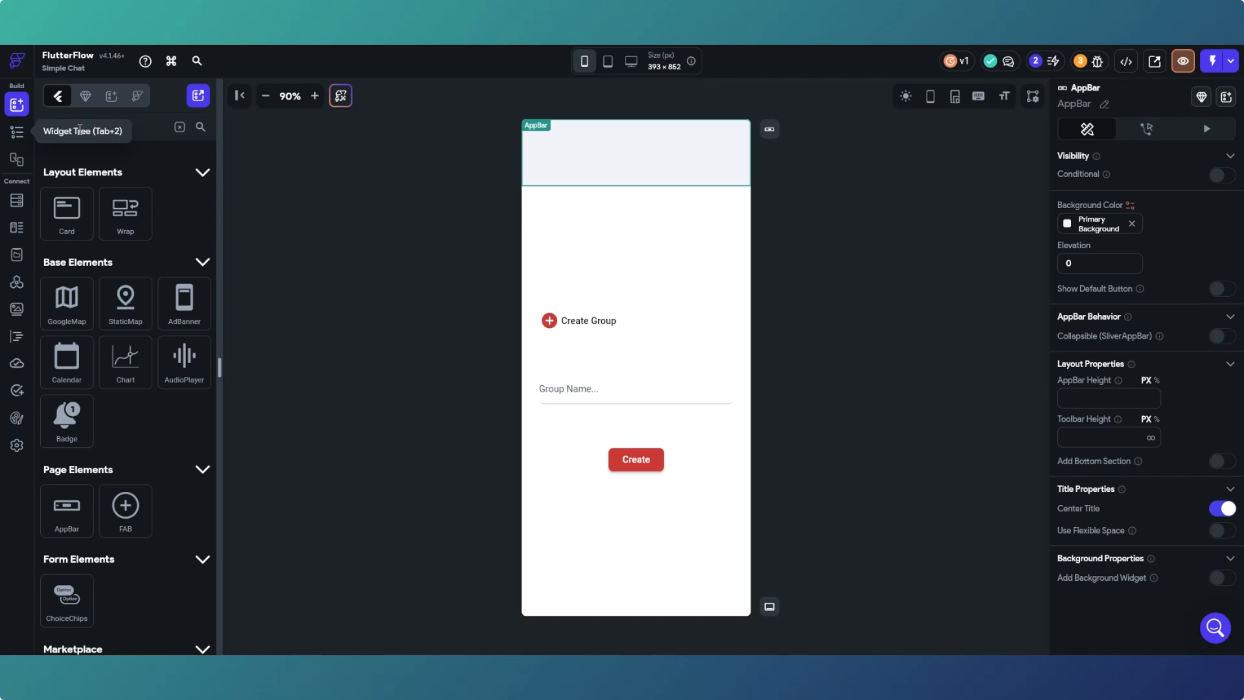
Clear the widget search and place an Icon widget in the AppBar.
{"action": "left_click", "coordinate": [179, 127]}
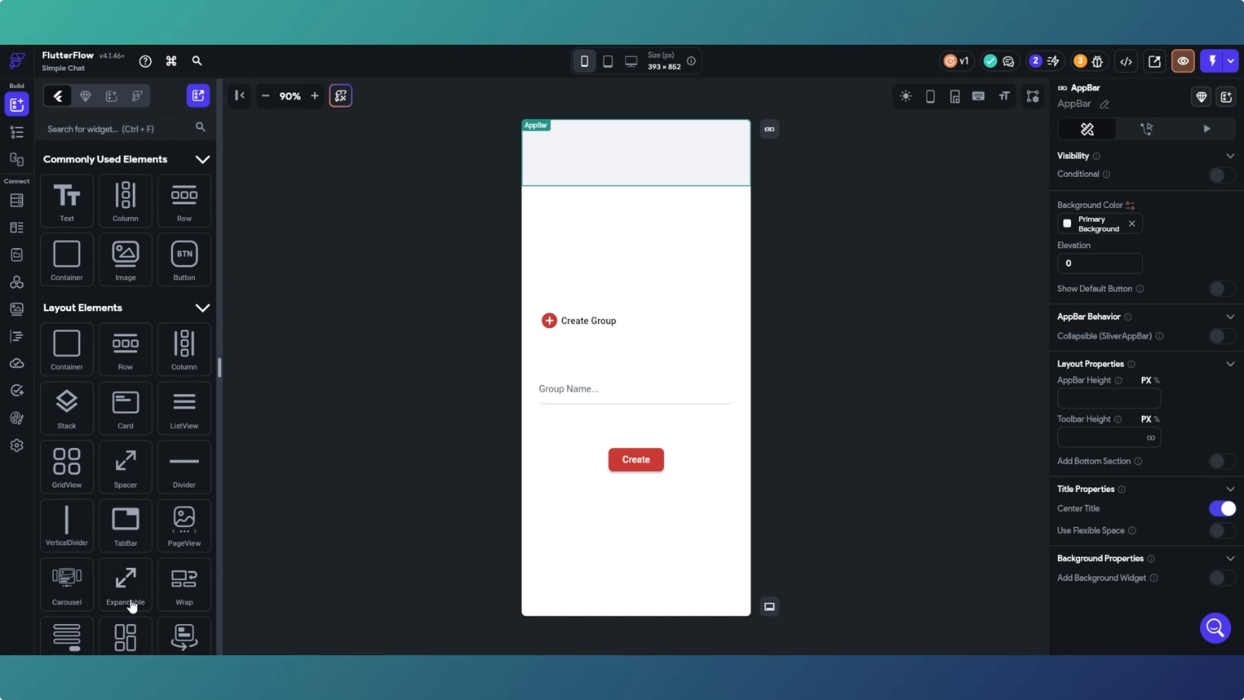
{"action": "scroll", "coordinate": [133, 606], "scroll_direction": "down", "scroll_amount": 4}
{"action": "left_click_drag", "start_coordinate": [130, 574], "coordinate": [552, 175]}
Search the icon library for "back" and change the AppBar icon to the Material Arrow Back Rounded icon.
{"action": "scroll", "coordinate": [1122, 419], "scroll_direction": "down", "scroll_amount": 1}
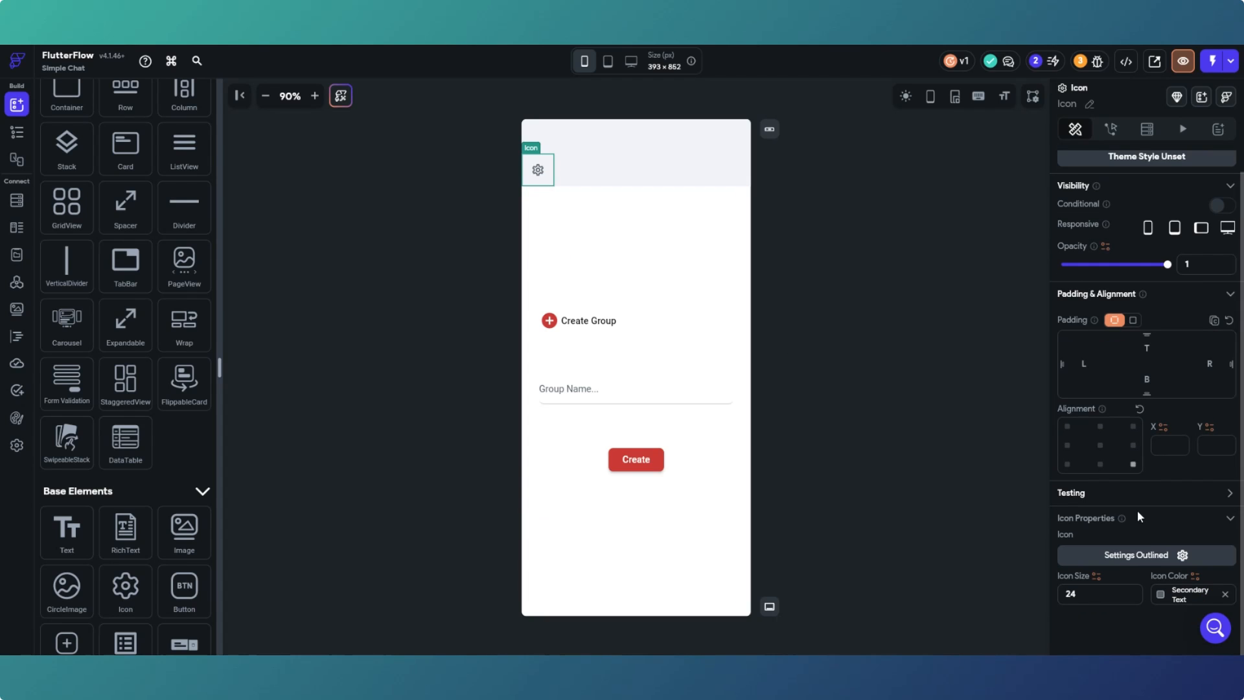
{"action": "left_click", "coordinate": [1139, 554]}
{"action": "left_click", "coordinate": [635, 216]}
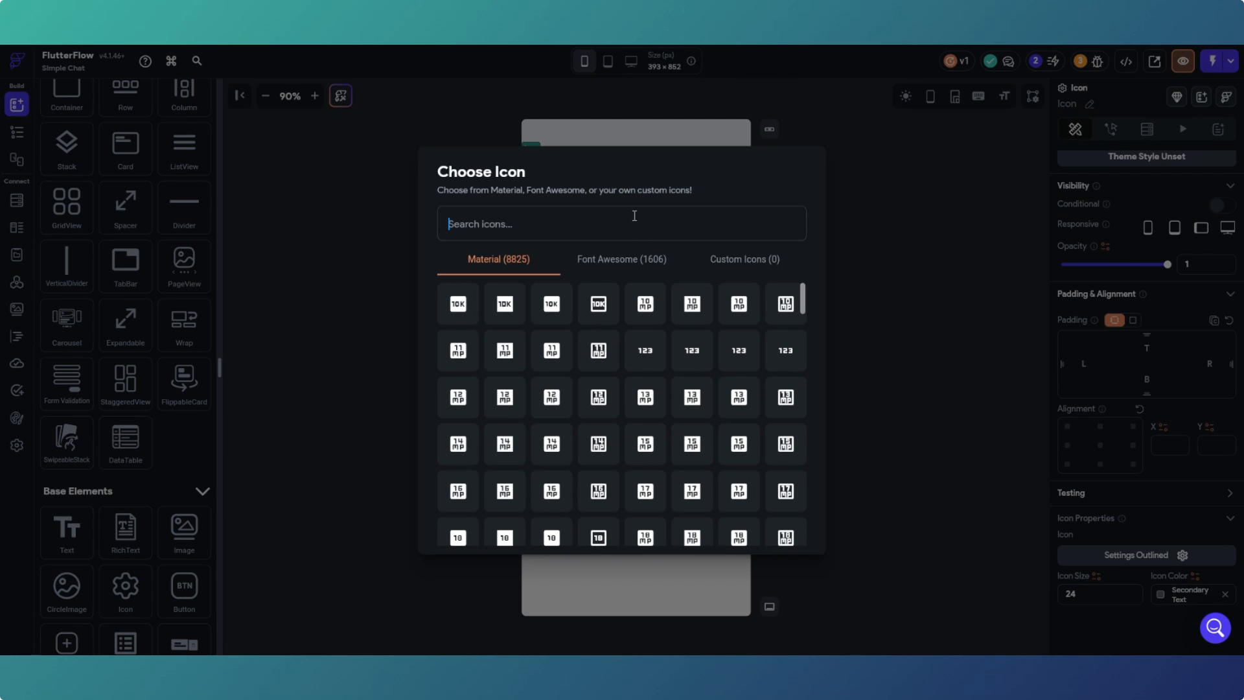
{"action": "type", "text": "back"}
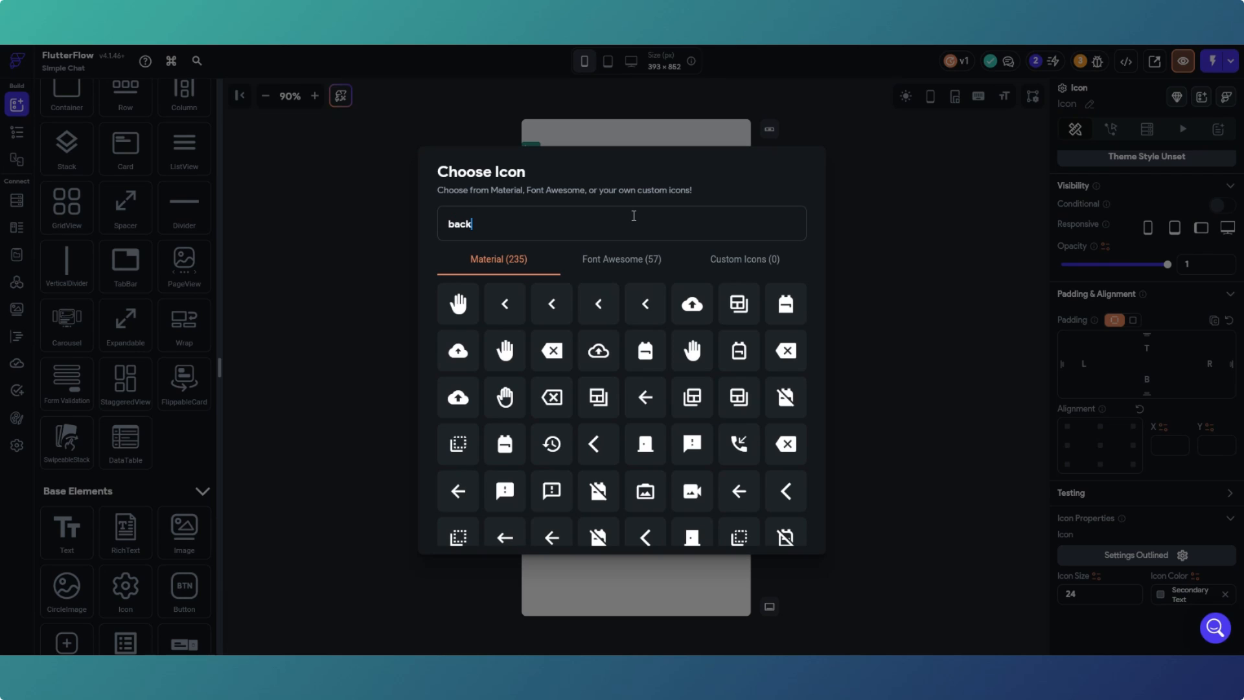
{"action": "left_click", "coordinate": [618, 264]}
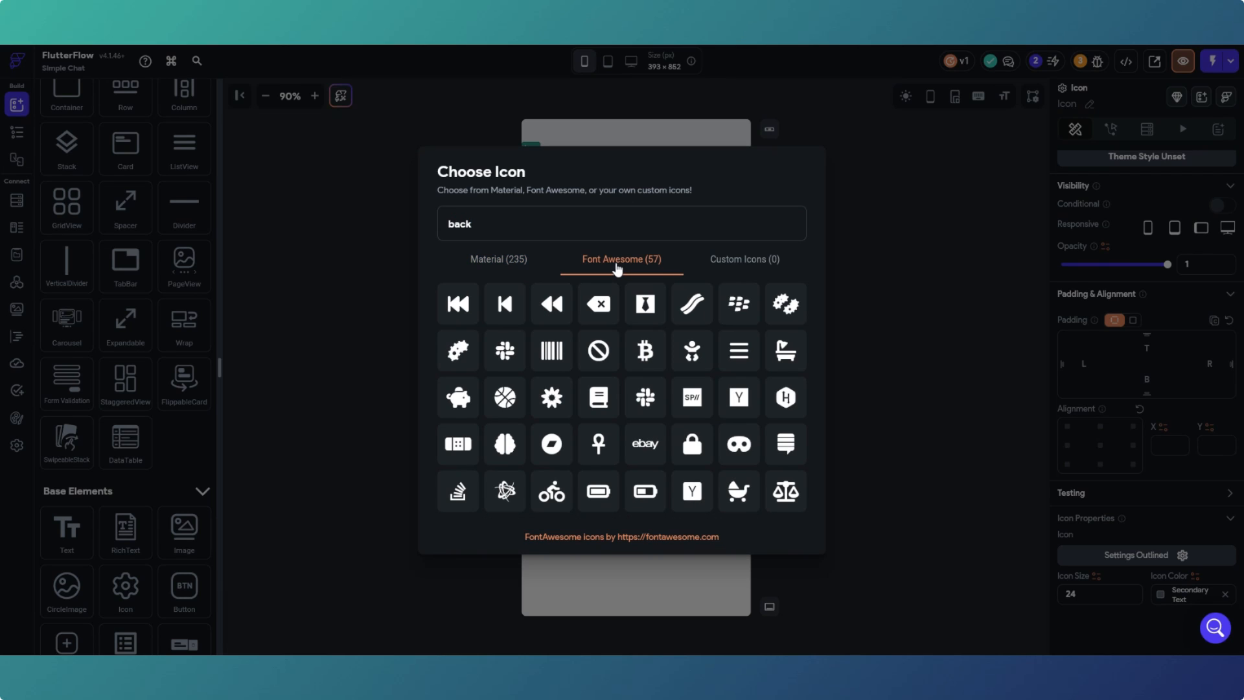
{"action": "left_click", "coordinate": [520, 268]}
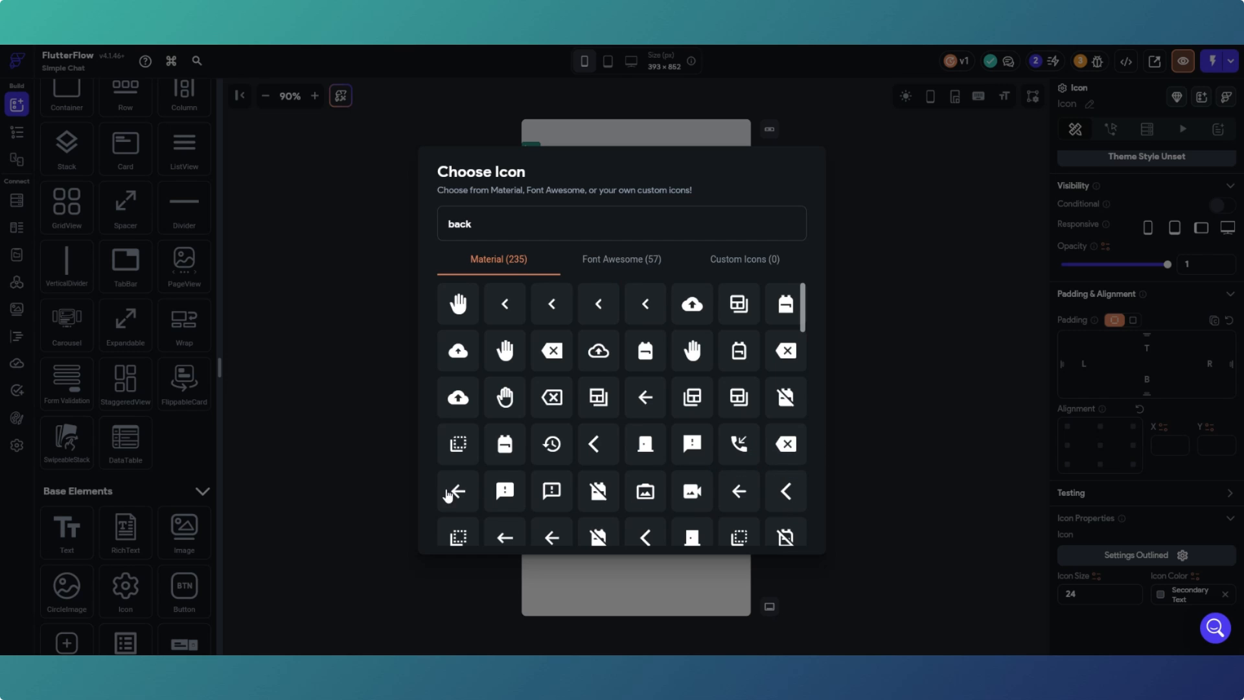
{"action": "left_click", "coordinate": [739, 491]}
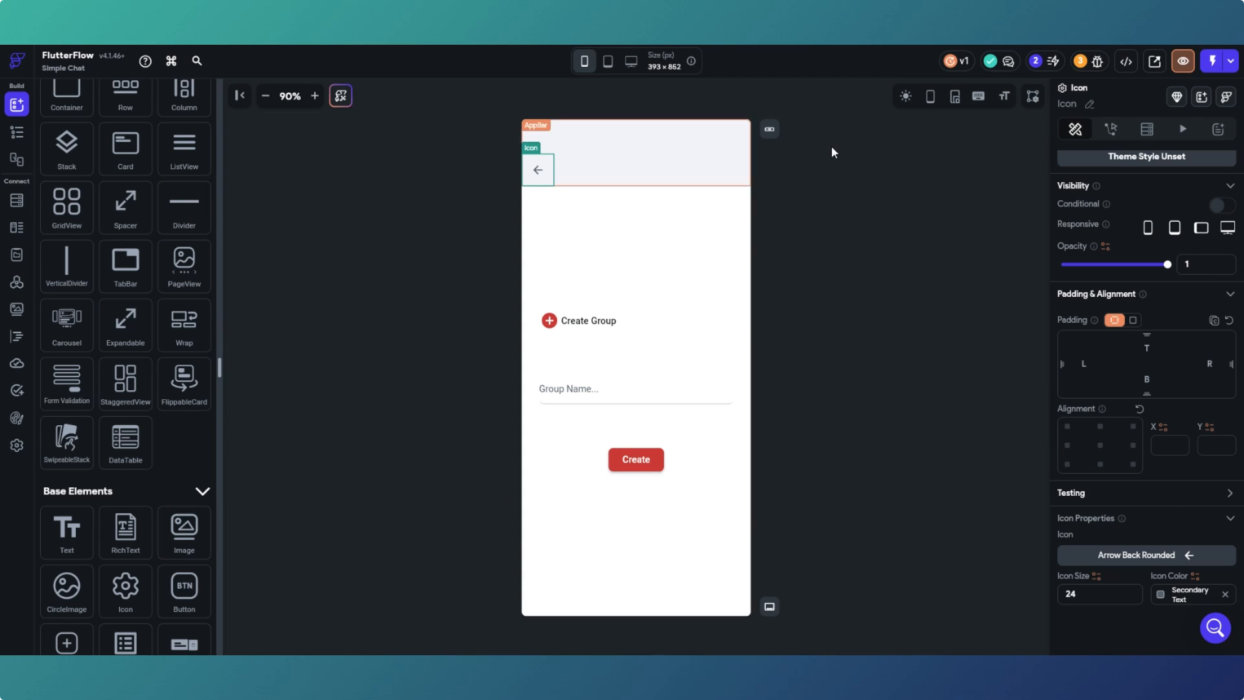
Give the AppBar's back arrow icon an on-tap Navigate Back action and deselect it.
{"action": "left_click", "coordinate": [1111, 129]}
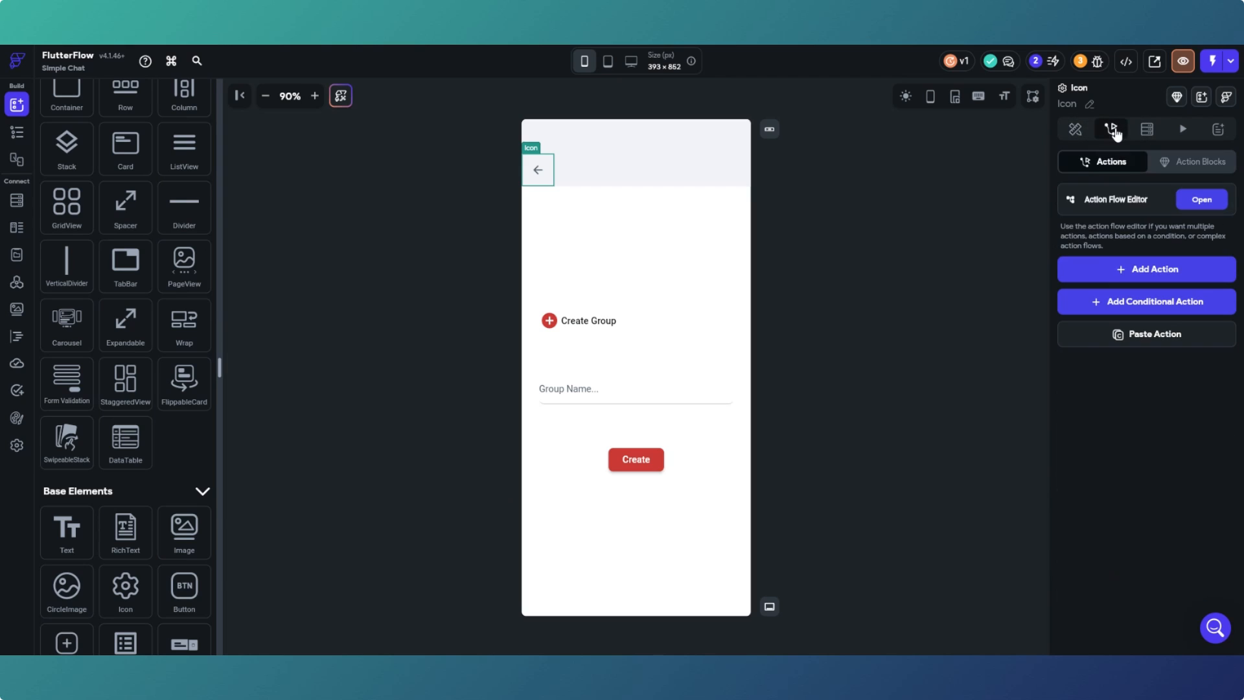
{"action": "left_click", "coordinate": [1137, 268]}
{"action": "left_click", "coordinate": [1128, 515]}
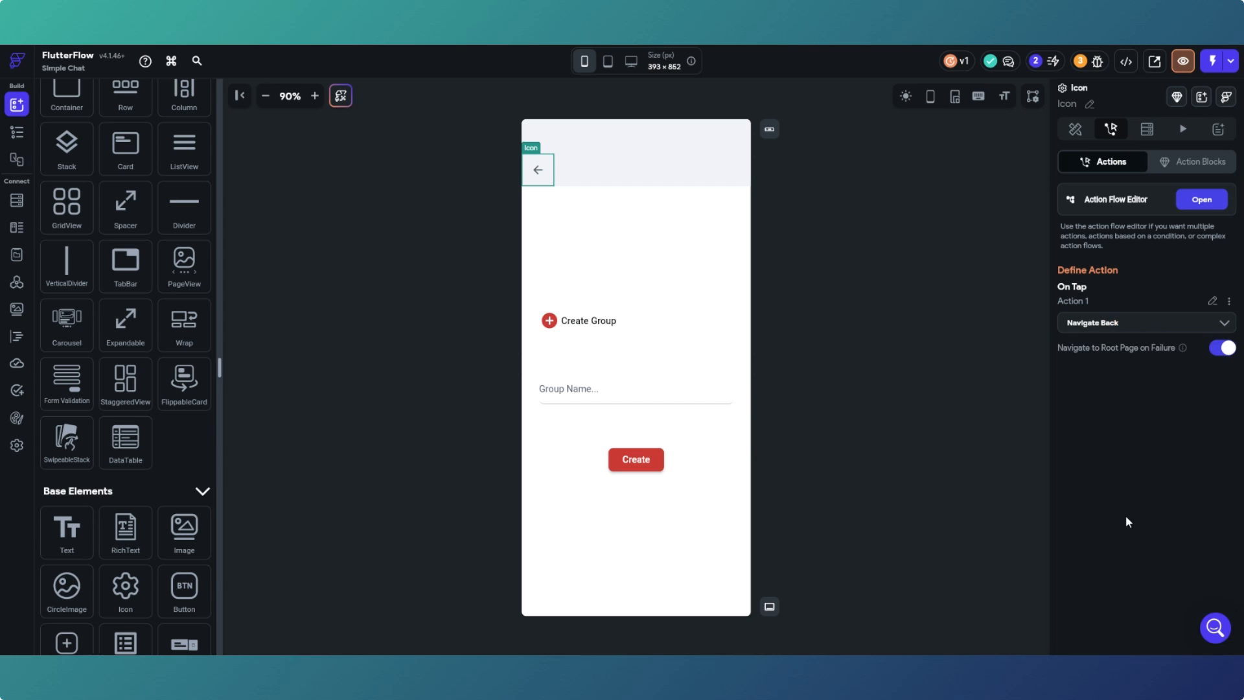
{"action": "left_click", "coordinate": [963, 256]}
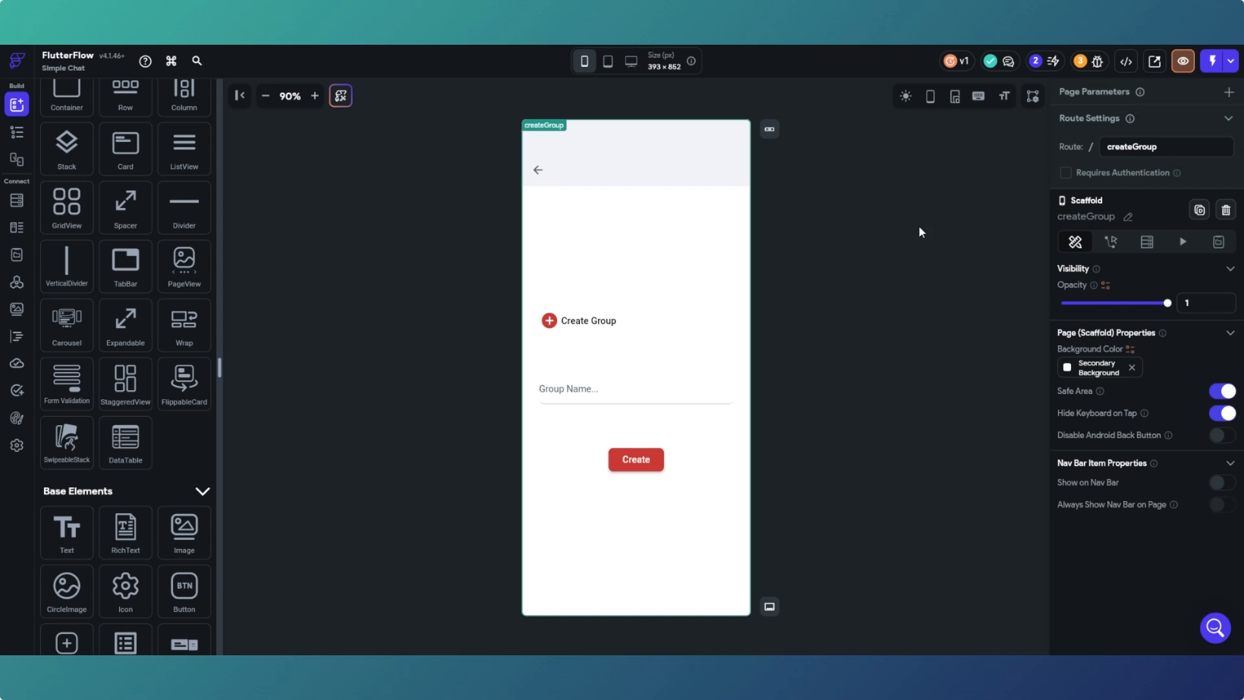
Open the groups page for editing from the project's page list.
{"action": "left_click", "coordinate": [16, 132]}
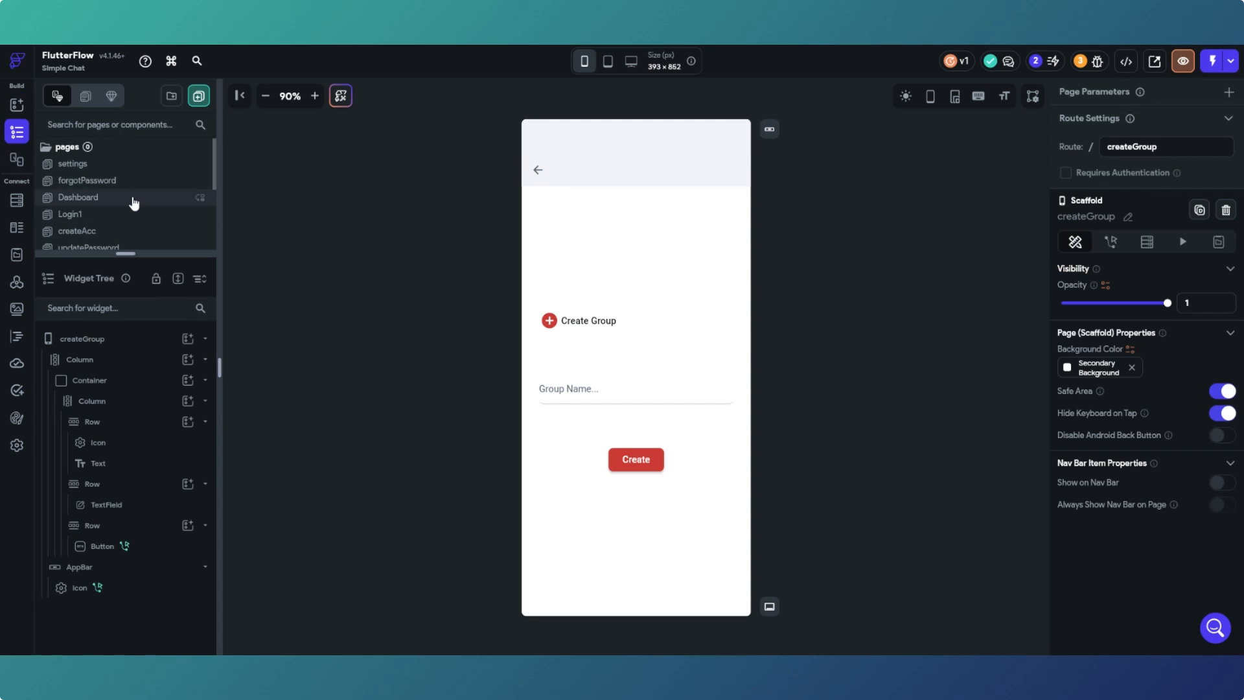
{"action": "scroll", "coordinate": [134, 202], "scroll_direction": "down", "scroll_amount": 5}
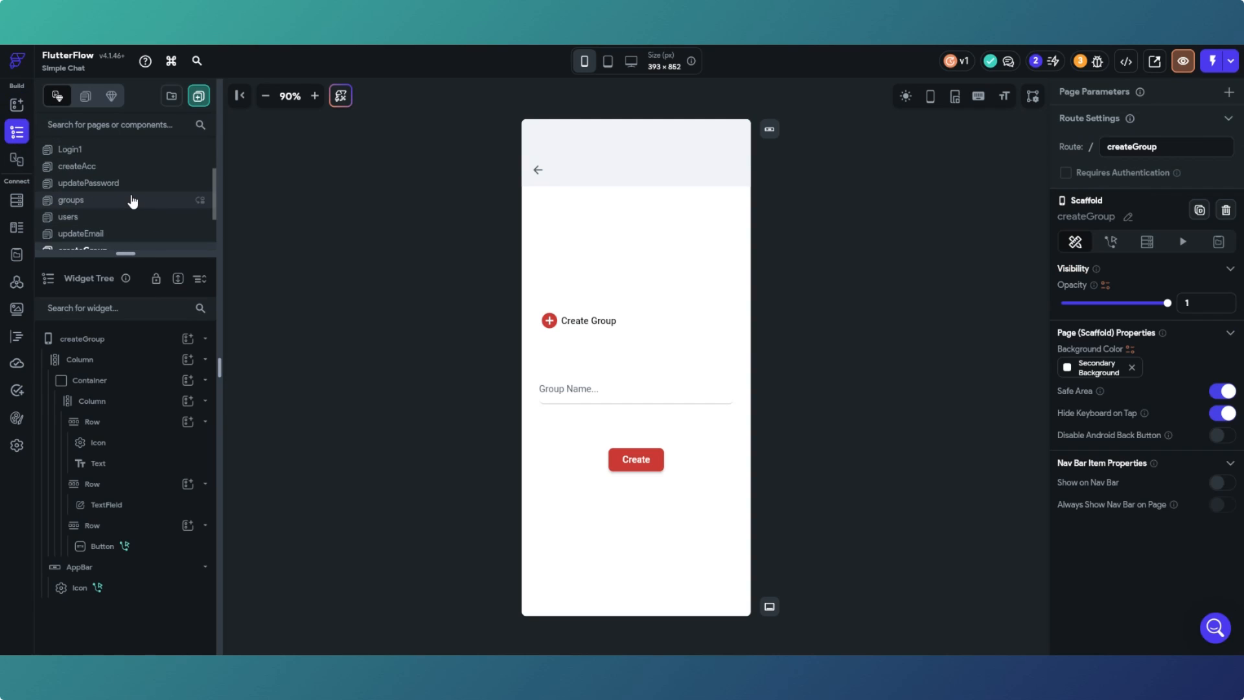
{"action": "scroll", "coordinate": [130, 204], "scroll_direction": "up", "scroll_amount": 3}
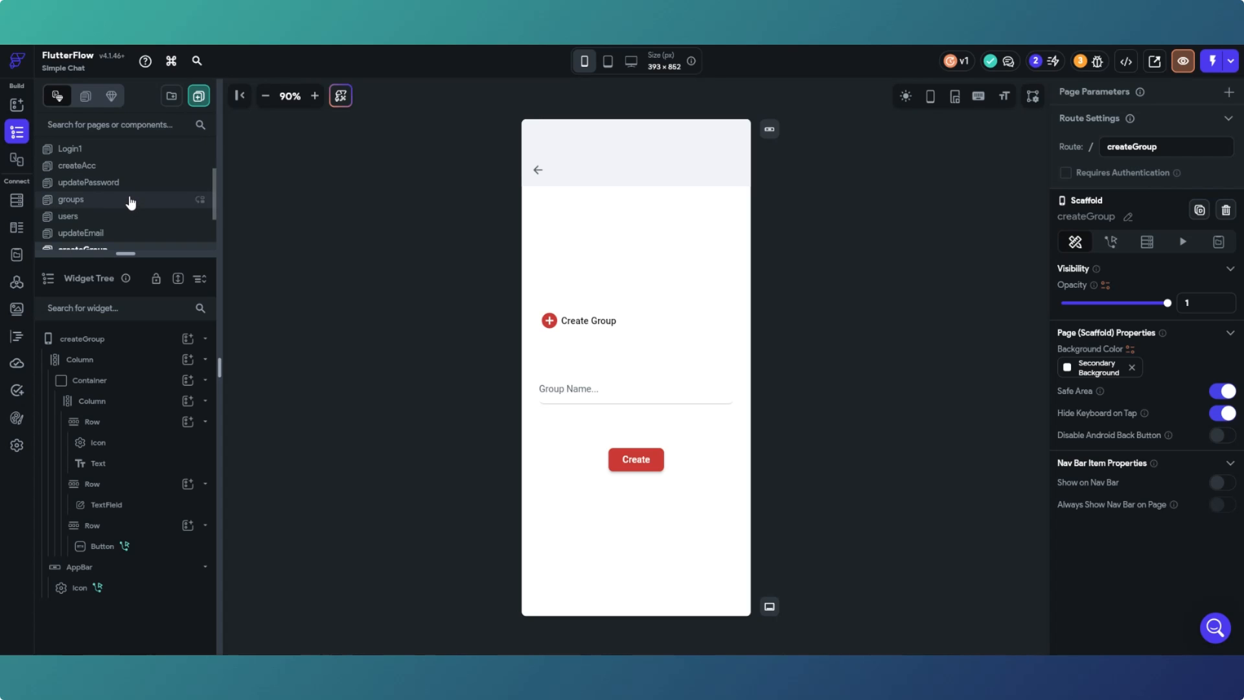
{"action": "left_click", "coordinate": [123, 200]}
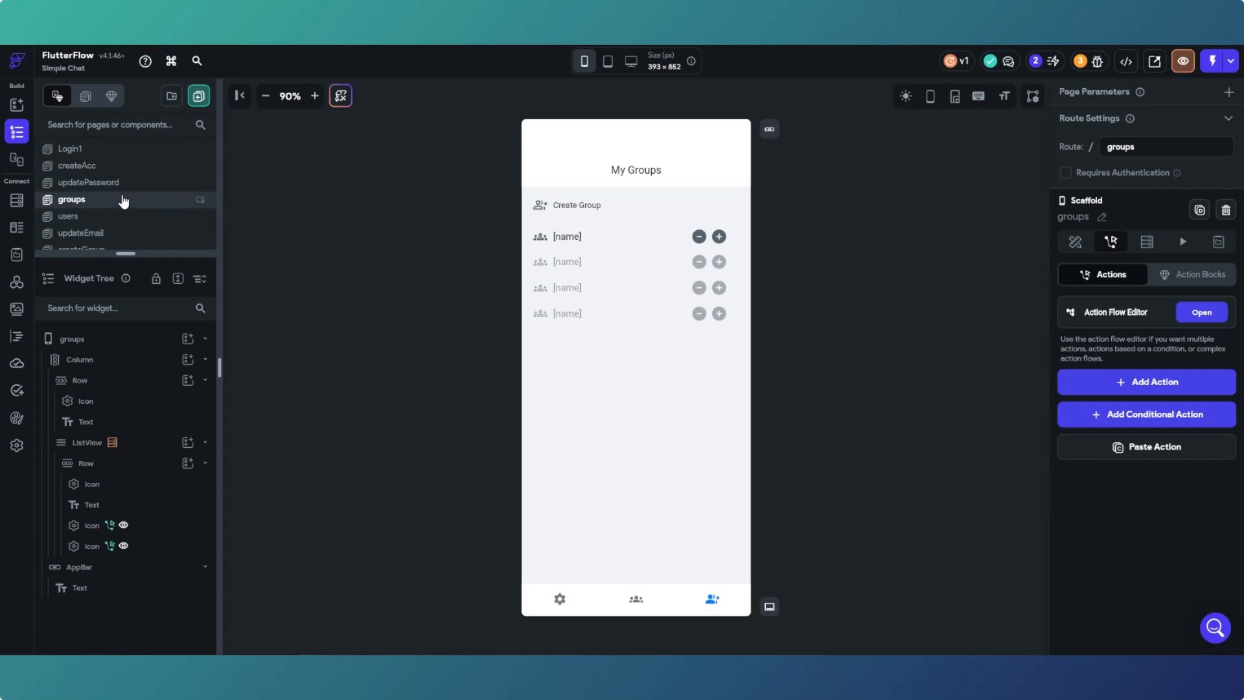
Give the Create Group text on the groups page an on-tap action that navigates to the createGroup page.
{"action": "left_click", "coordinate": [591, 206]}
{"action": "left_click", "coordinate": [1111, 129]}
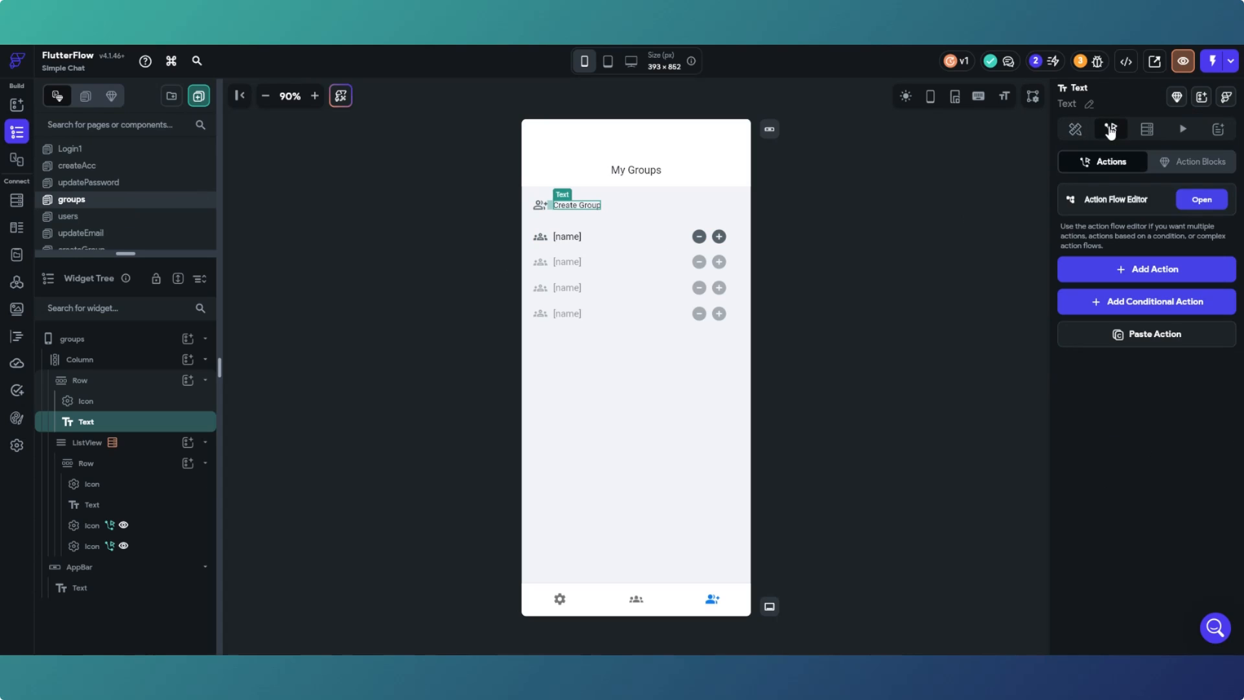
{"action": "left_click", "coordinate": [1210, 201]}
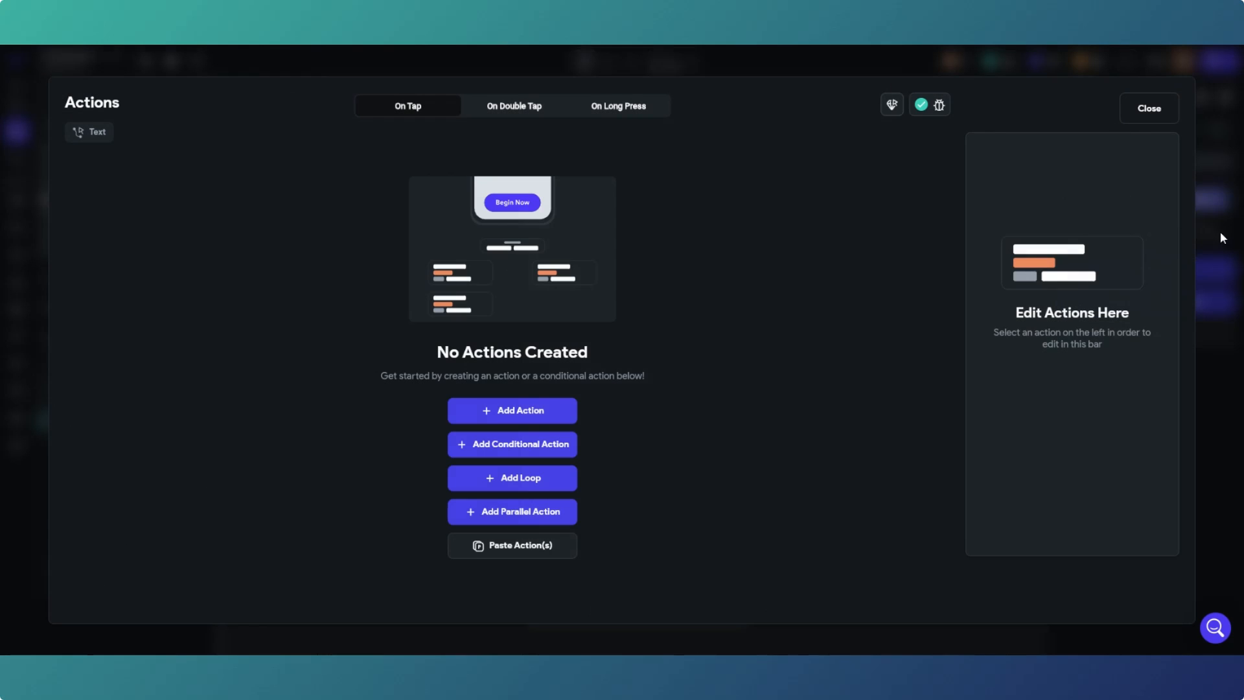
{"action": "left_click", "coordinate": [558, 410]}
{"action": "left_click", "coordinate": [1088, 289]}
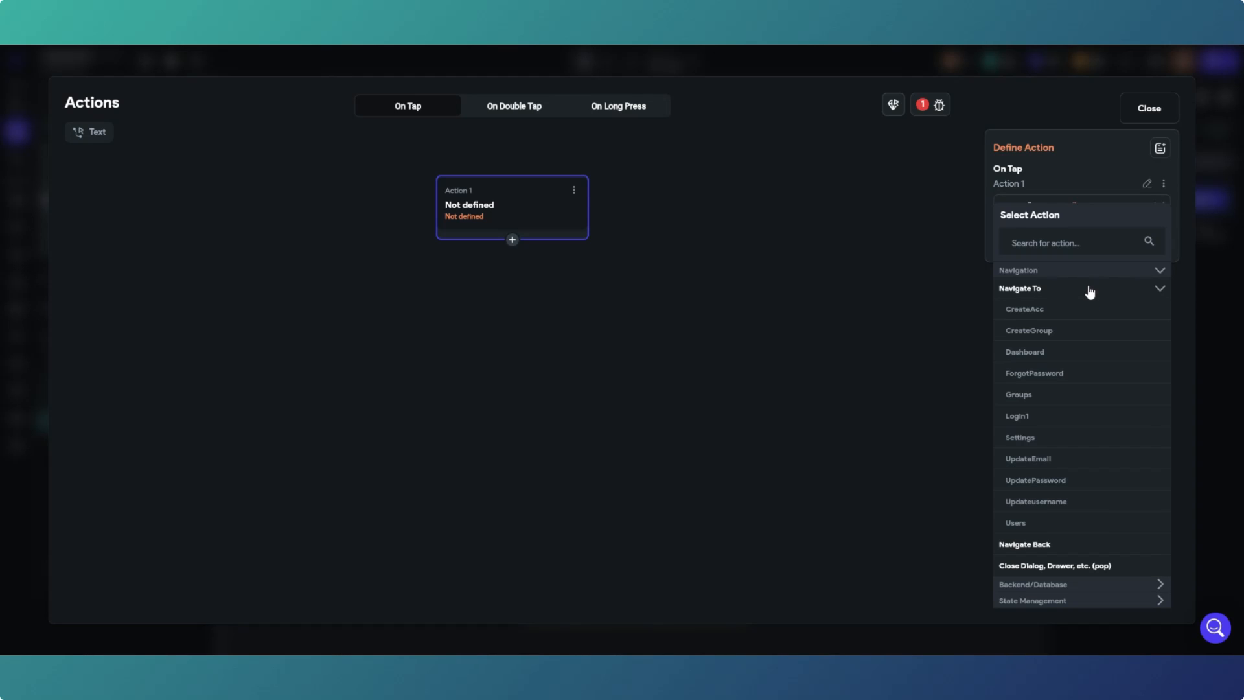
{"action": "left_click", "coordinate": [1075, 332]}
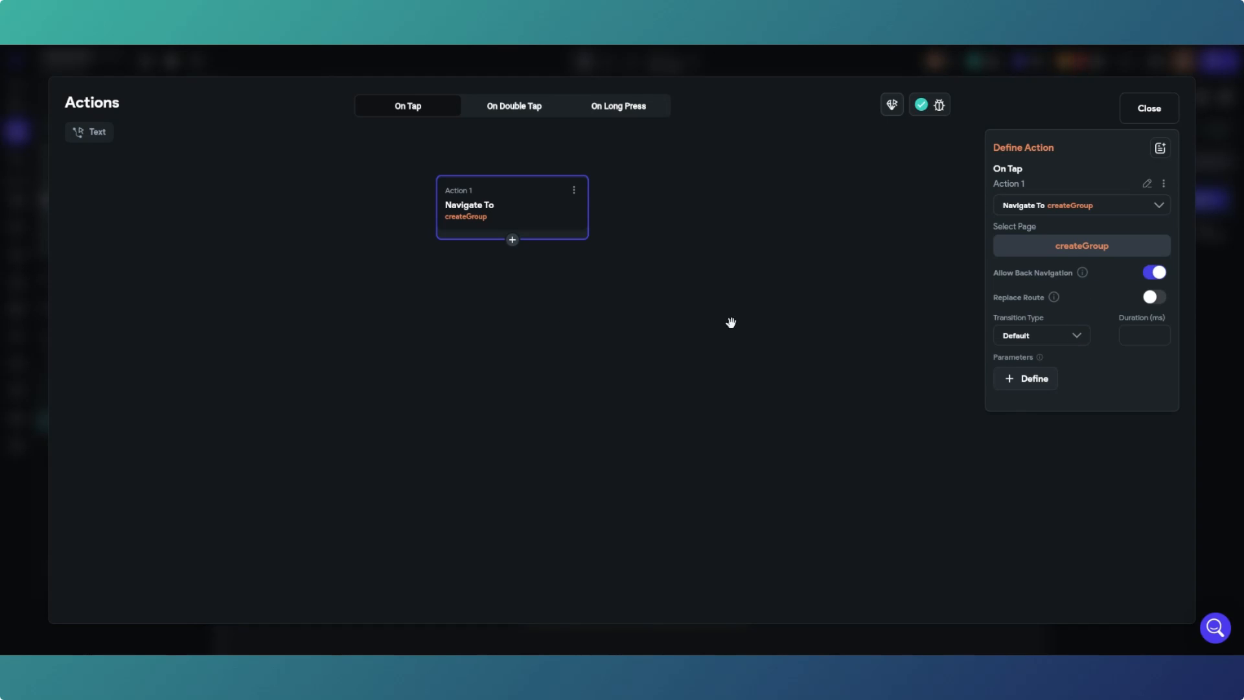
Close the action editor and open the Dashboard page for editing from the project's page list.
{"action": "left_click", "coordinate": [1150, 109]}
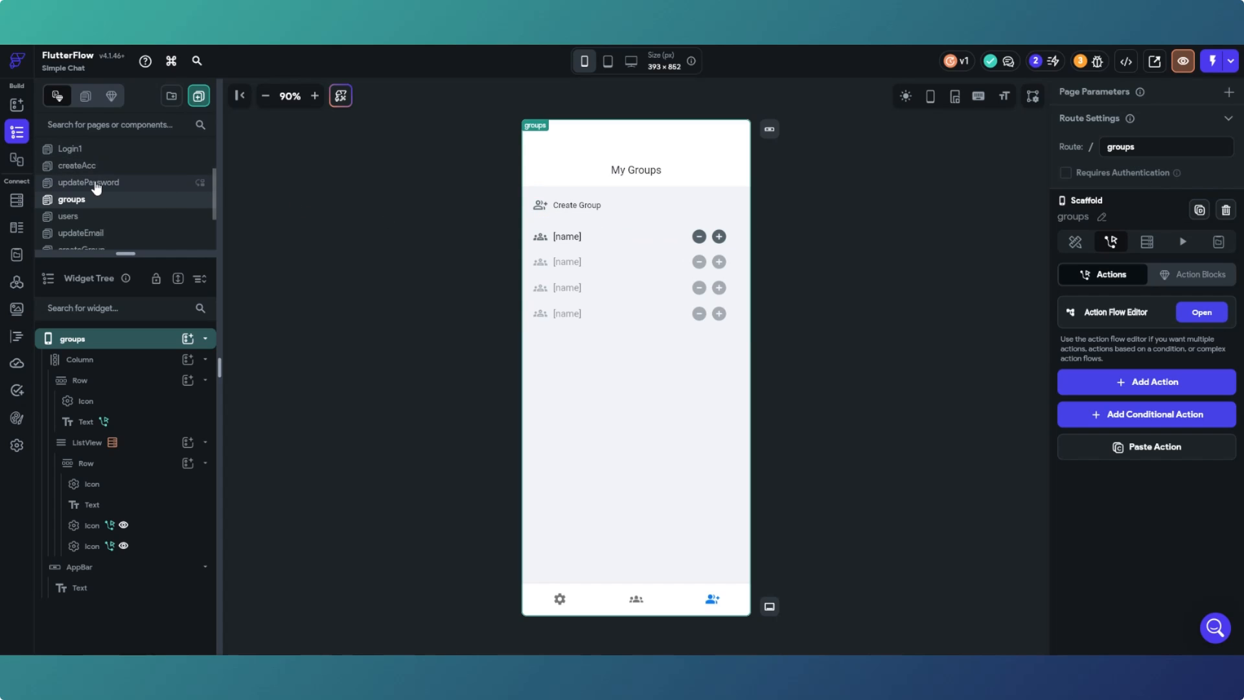
{"action": "scroll", "coordinate": [97, 187], "scroll_direction": "down", "scroll_amount": 2}
{"action": "scroll", "coordinate": [103, 191], "scroll_direction": "up", "scroll_amount": 4}
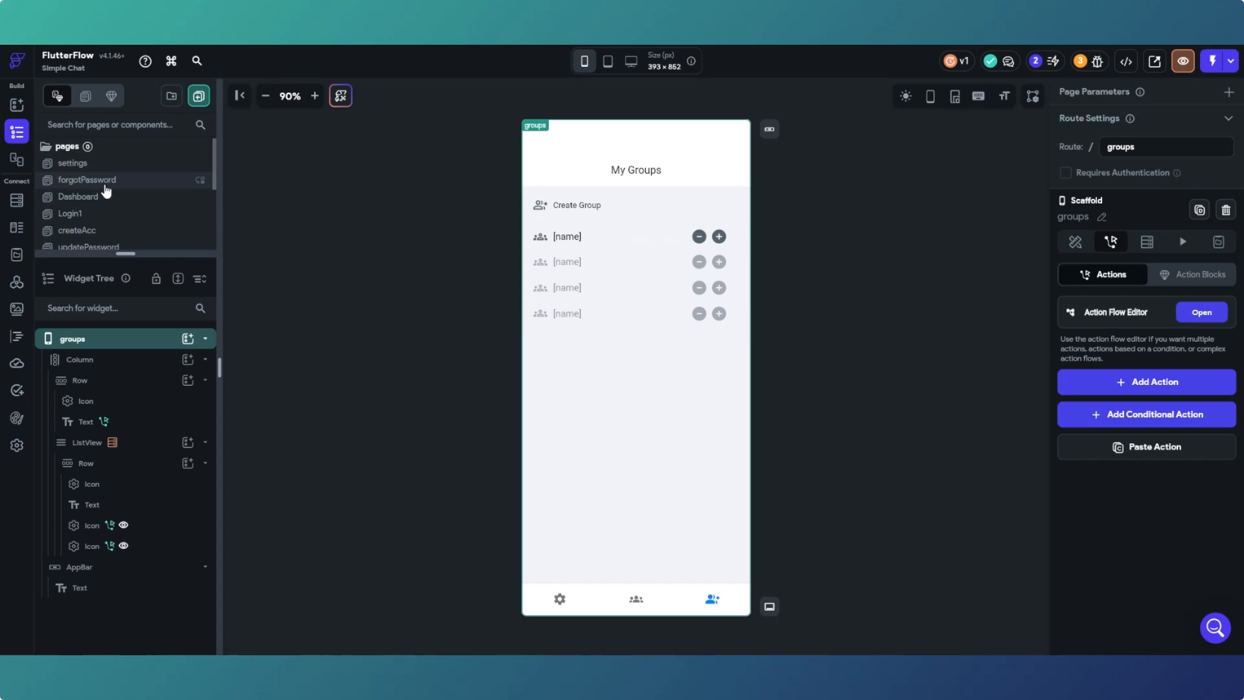
{"action": "scroll", "coordinate": [106, 190], "scroll_direction": "down", "scroll_amount": 2}
{"action": "scroll", "coordinate": [110, 189], "scroll_direction": "down", "scroll_amount": 2}
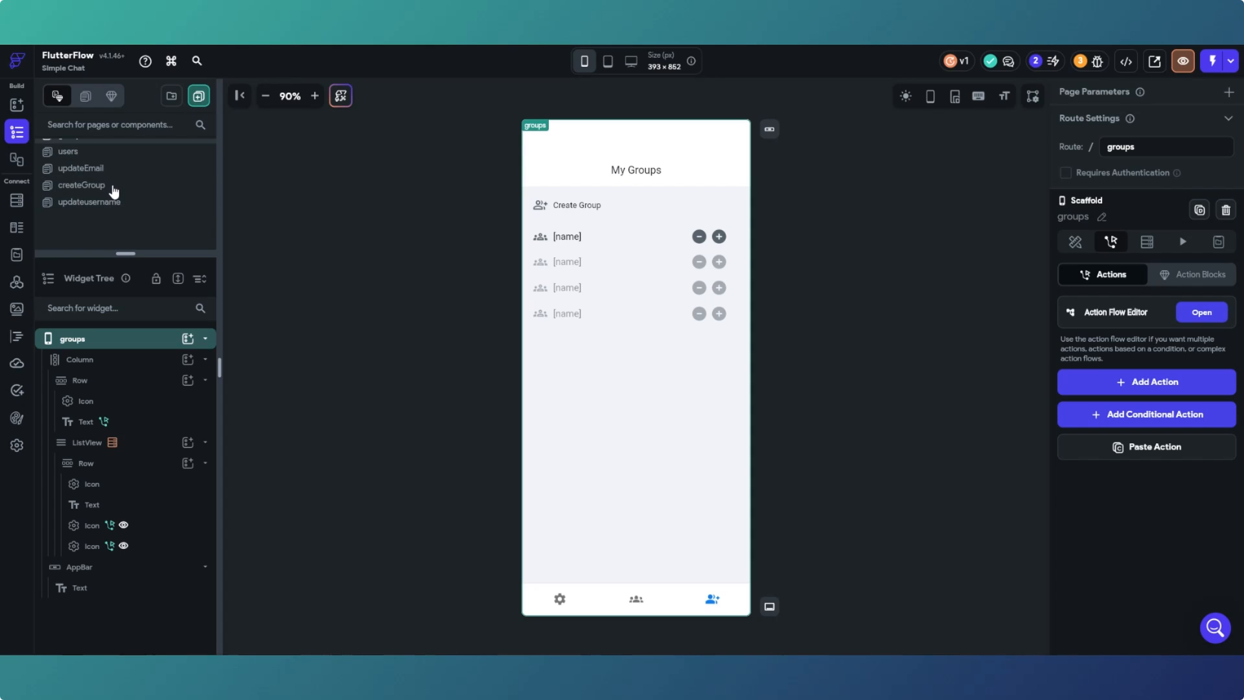
{"action": "scroll", "coordinate": [112, 190], "scroll_direction": "up", "scroll_amount": 2}
{"action": "scroll", "coordinate": [112, 189], "scroll_direction": "down", "scroll_amount": 2}
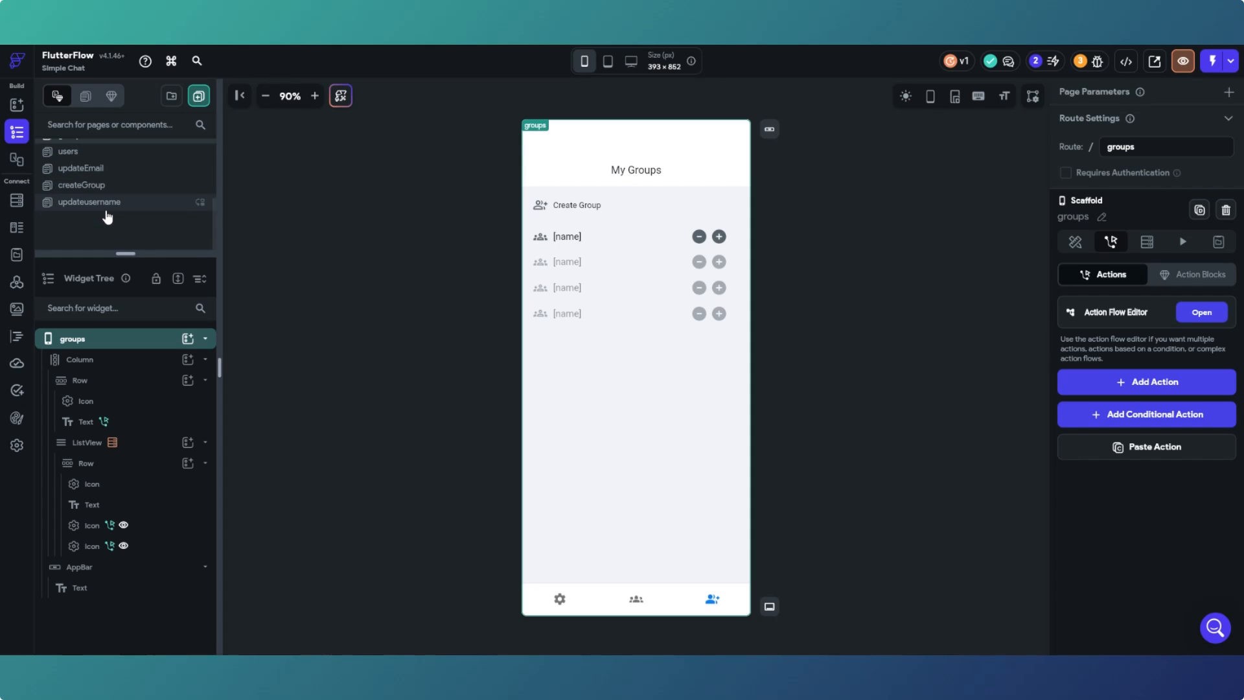
{"action": "scroll", "coordinate": [114, 185], "scroll_direction": "up", "scroll_amount": 2}
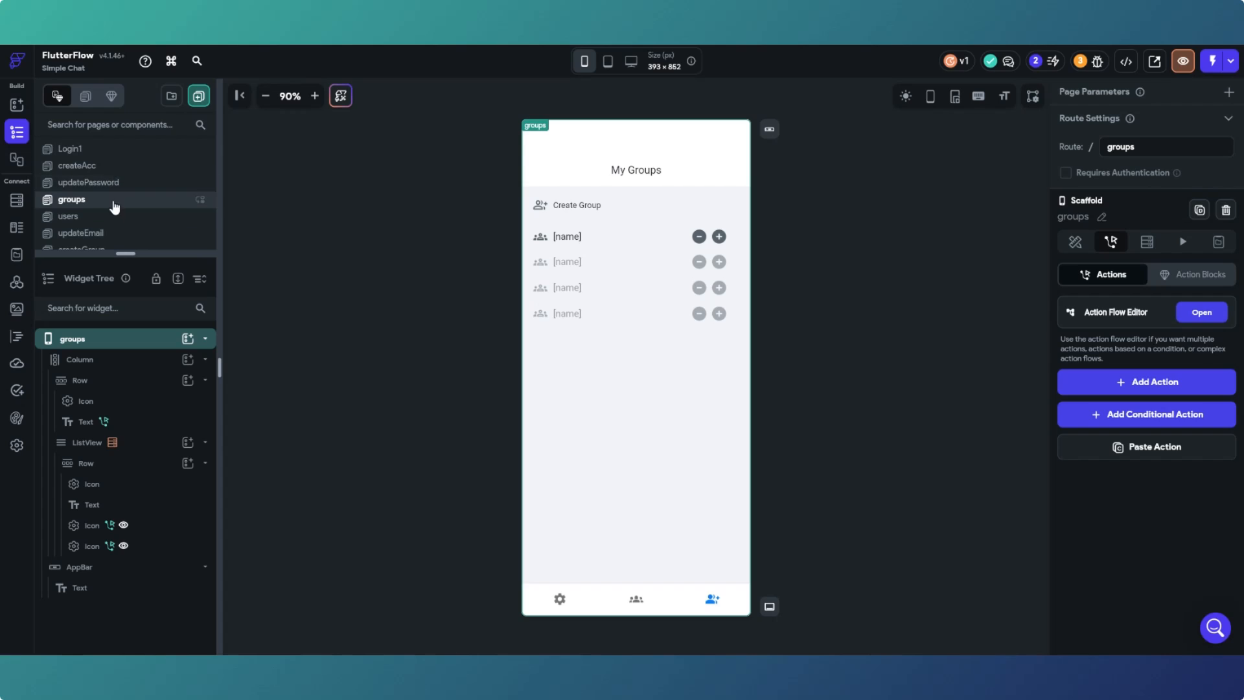
{"action": "scroll", "coordinate": [122, 185], "scroll_direction": "up", "scroll_amount": 3}
{"action": "left_click", "coordinate": [119, 197]}
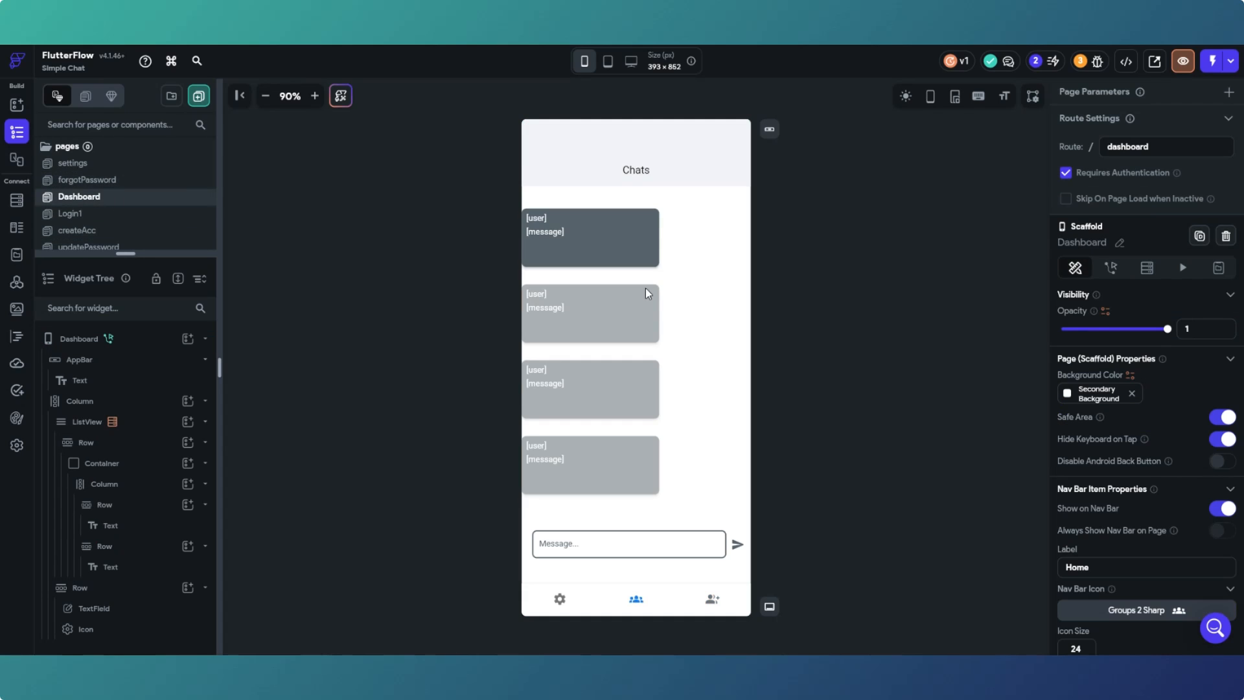
Add a page parameter named group of type String to the Dashboard page.
{"action": "left_click", "coordinate": [1230, 98]}
{"action": "left_click", "coordinate": [1147, 312]}
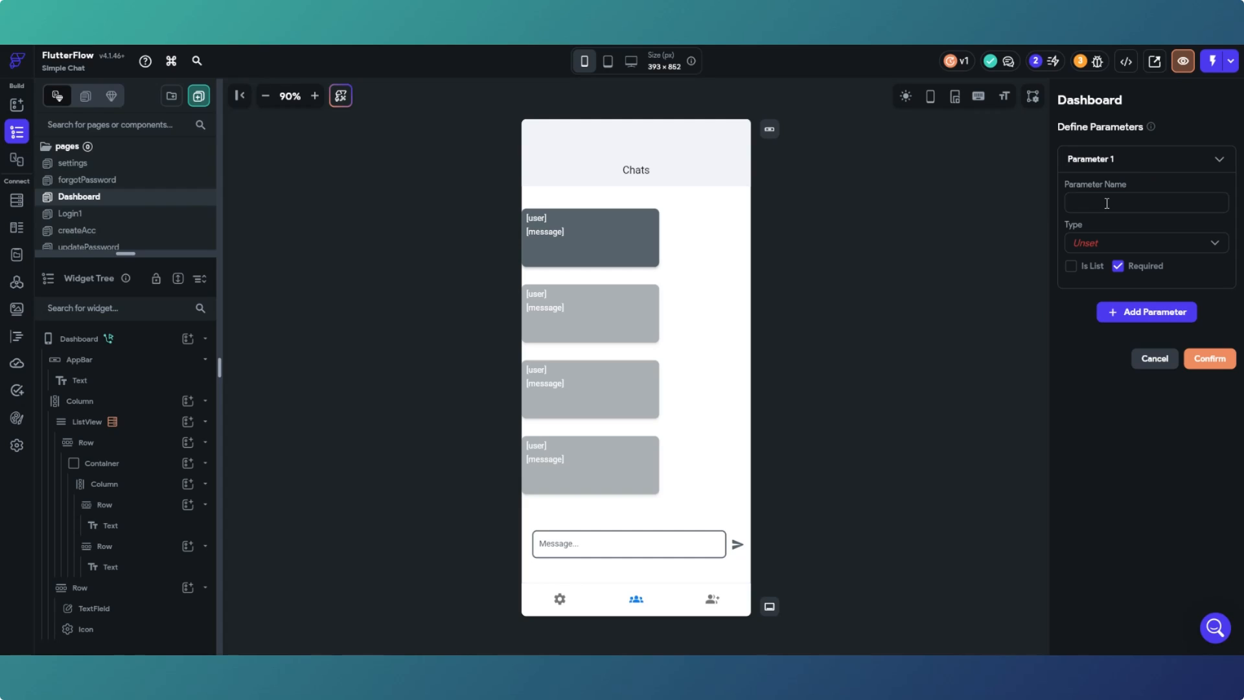
{"action": "type", "text": "group"}
{"action": "left_click", "coordinate": [1150, 245]}
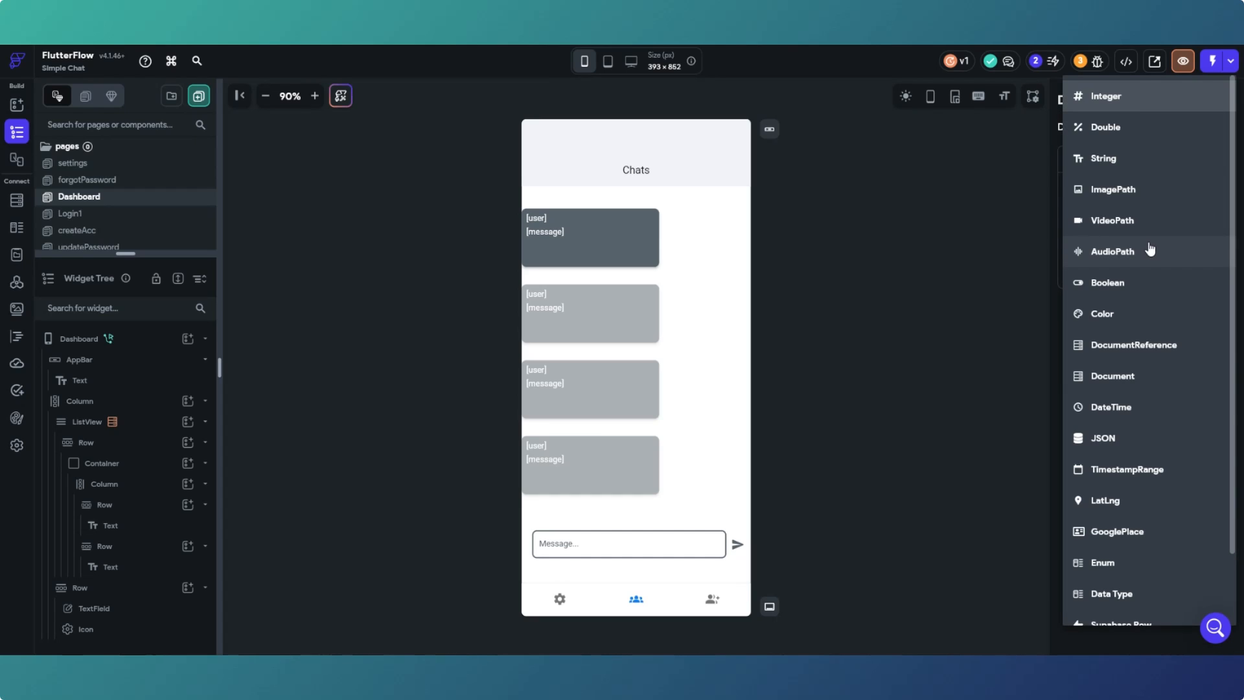
{"action": "left_click", "coordinate": [1119, 170]}
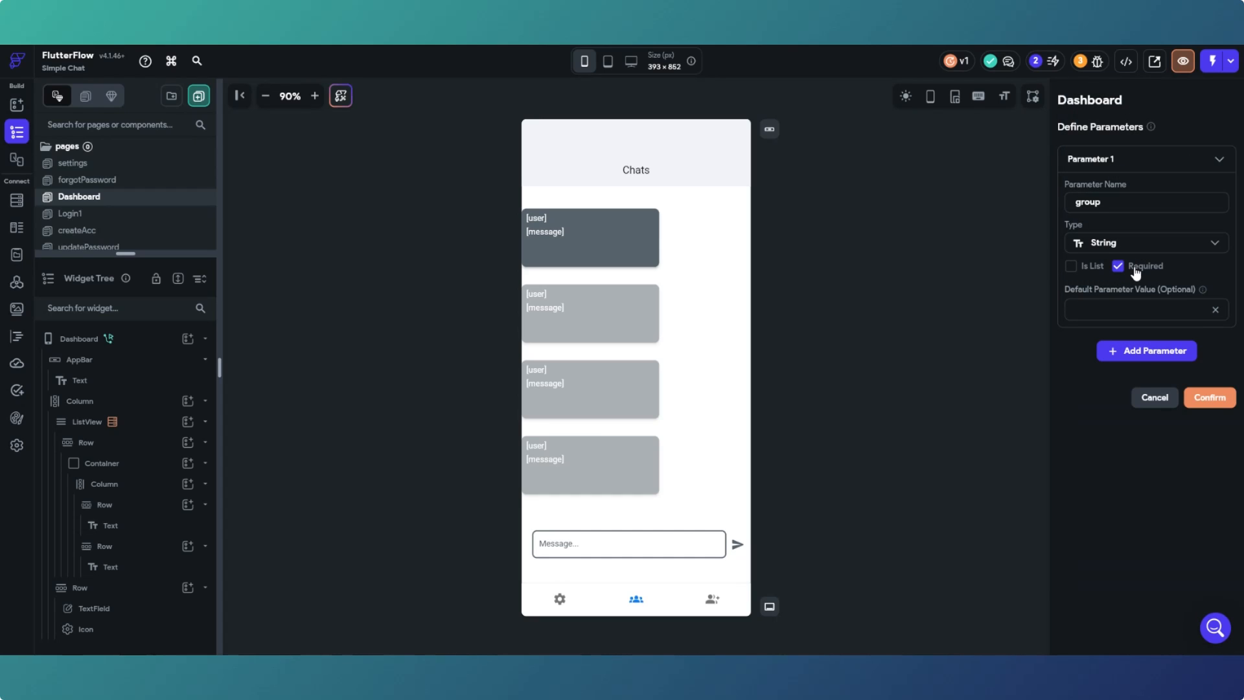
{"action": "left_click", "coordinate": [1208, 406]}
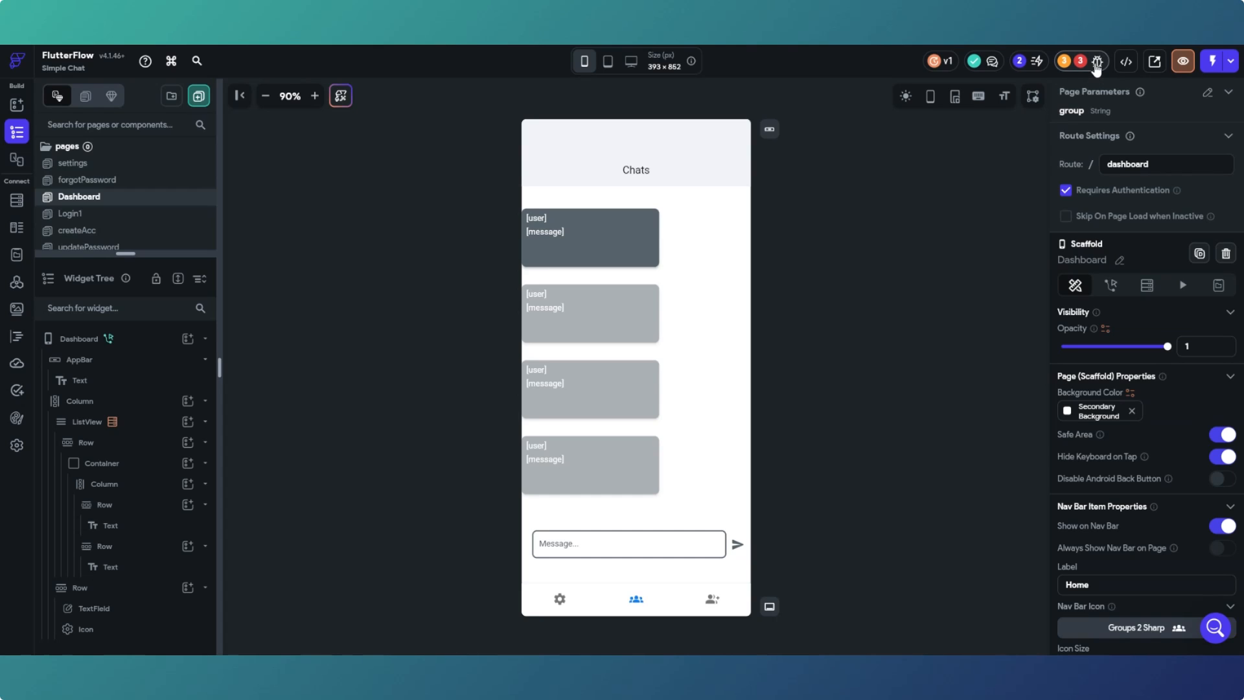
Edit the Dashboard page's group parameter so that it is no longer required.
{"action": "left_click", "coordinate": [893, 251]}
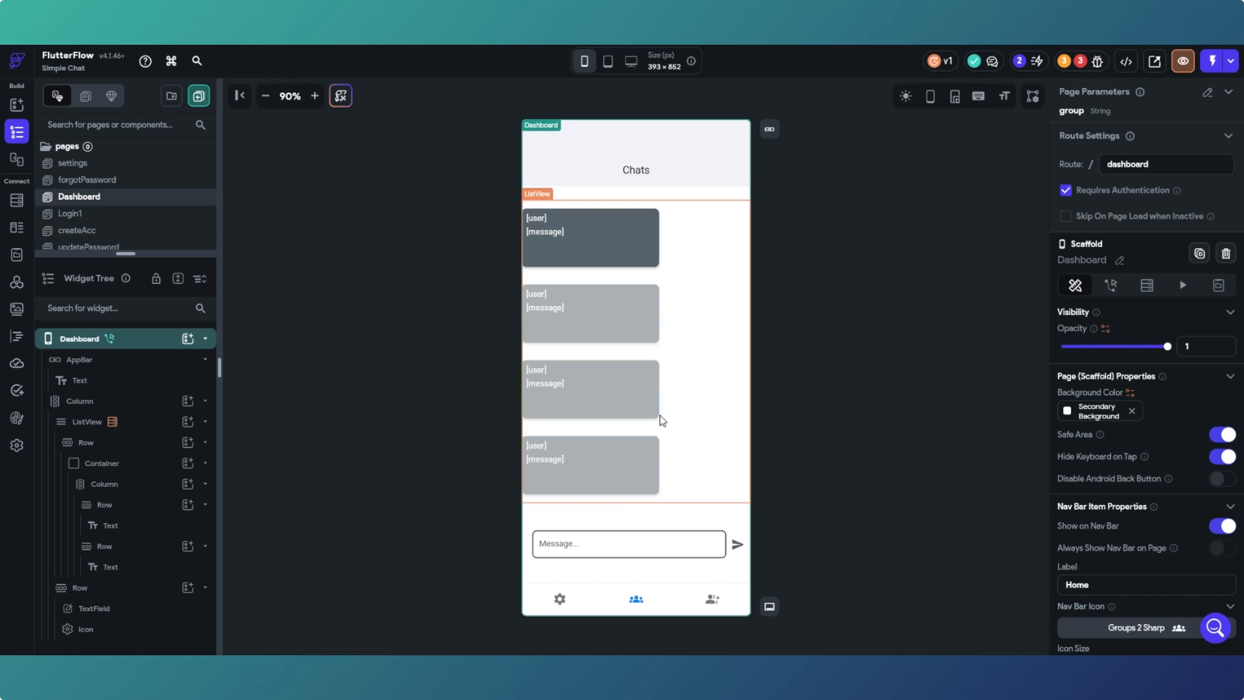
{"action": "left_click", "coordinate": [1211, 94]}
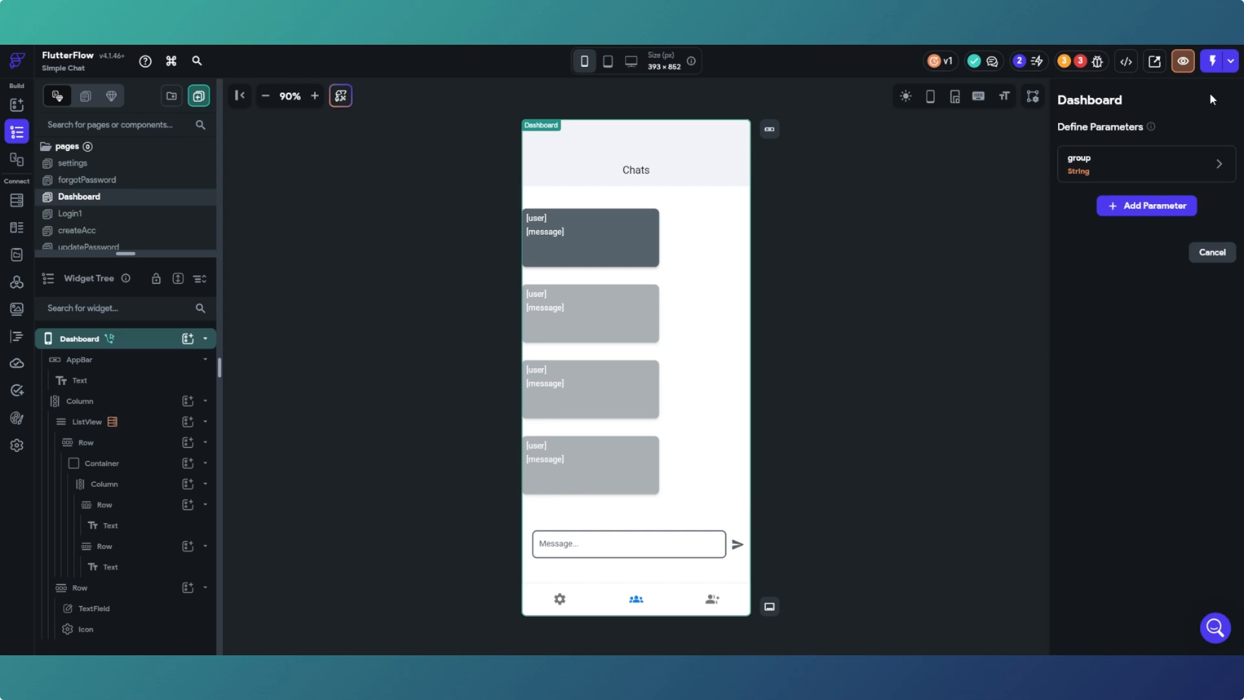
{"action": "left_click", "coordinate": [1222, 162]}
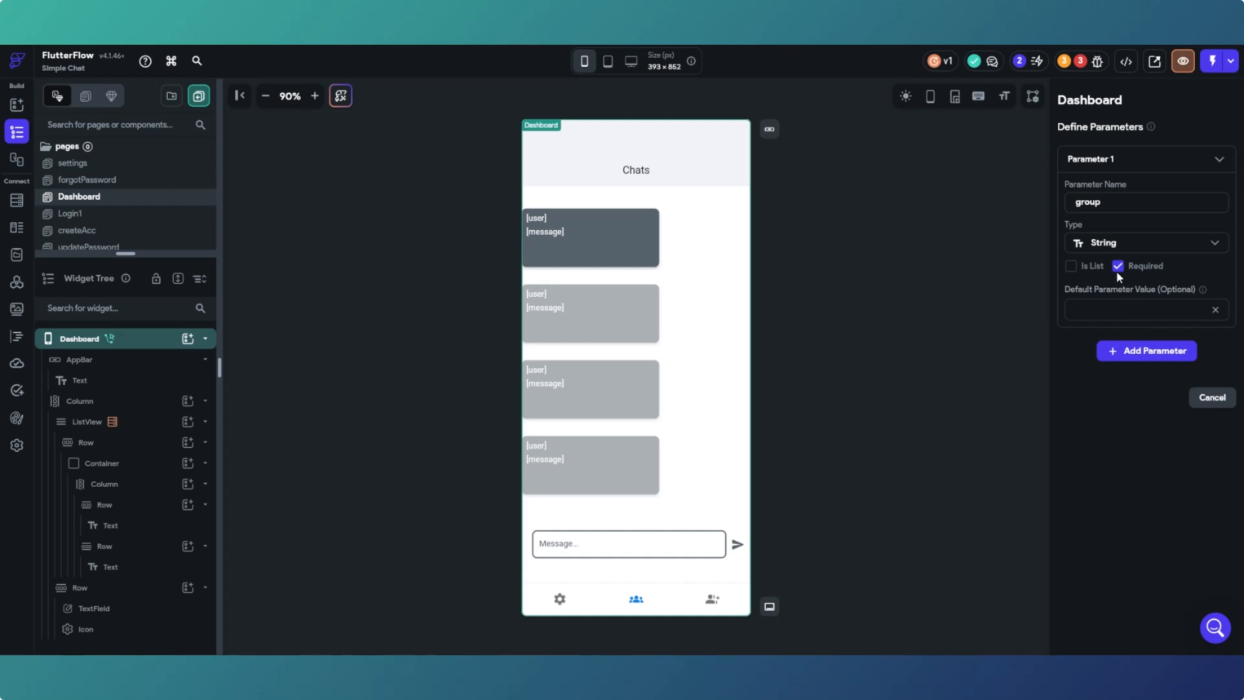
{"action": "left_click", "coordinate": [1212, 398]}
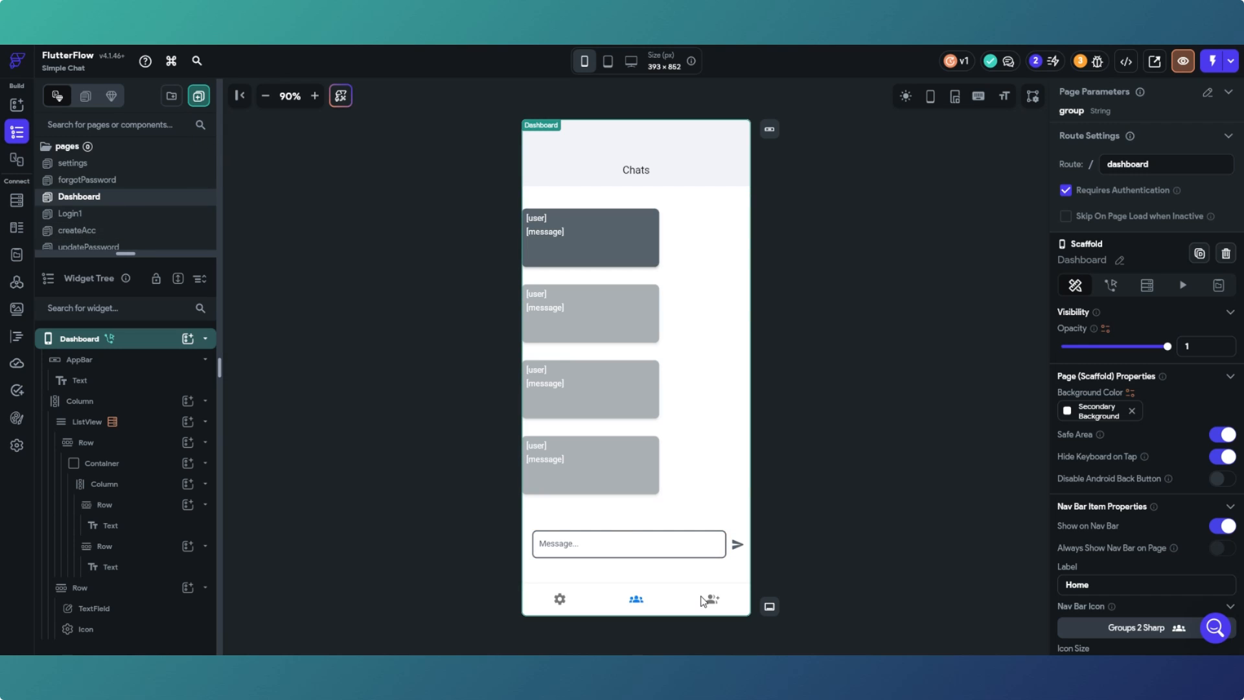
Give the [name] text in the groups page's ListView an on-tap action that navigates to the Dashboard page.
{"action": "scroll", "coordinate": [149, 214], "scroll_direction": "down", "scroll_amount": 2}
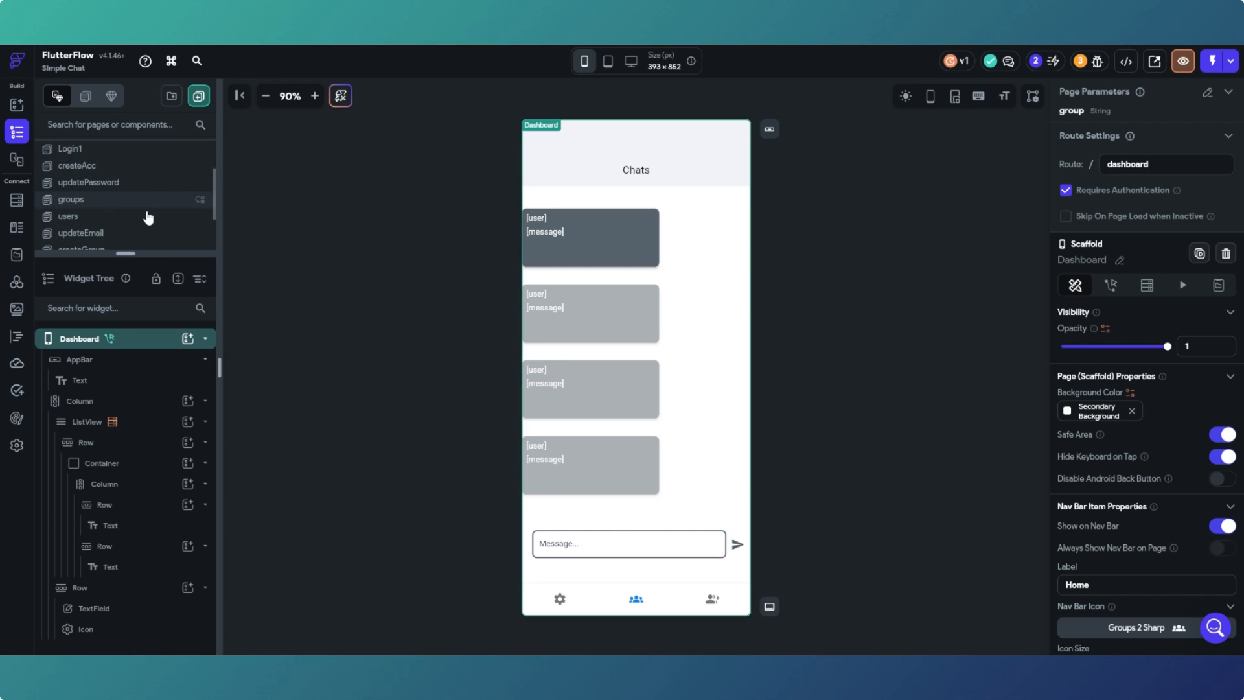
{"action": "left_click", "coordinate": [139, 202]}
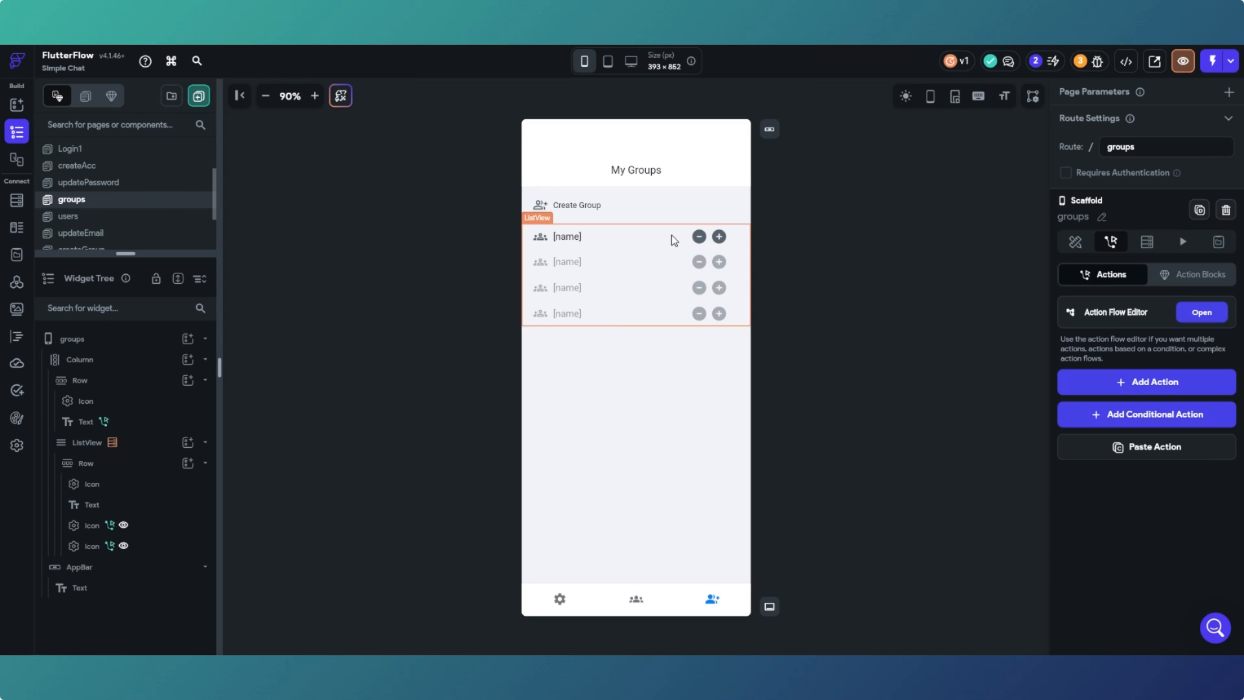
{"action": "left_click", "coordinate": [568, 237]}
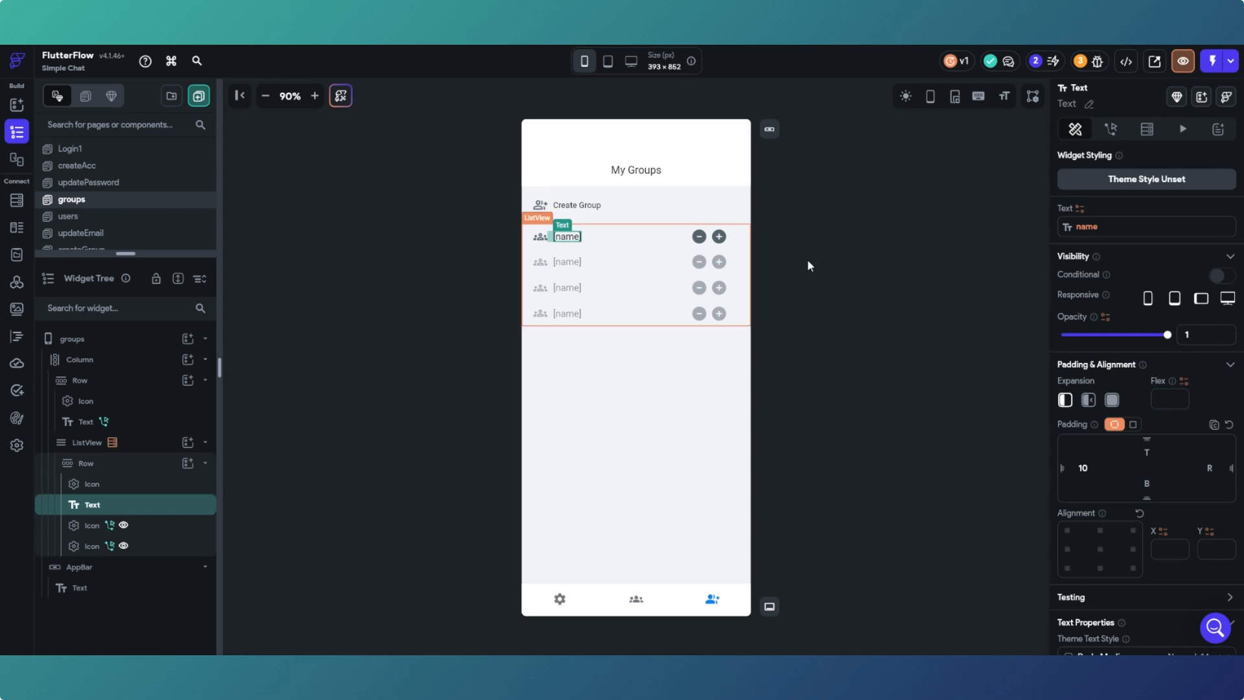
{"action": "left_click", "coordinate": [1111, 129]}
{"action": "left_click", "coordinate": [1128, 278]}
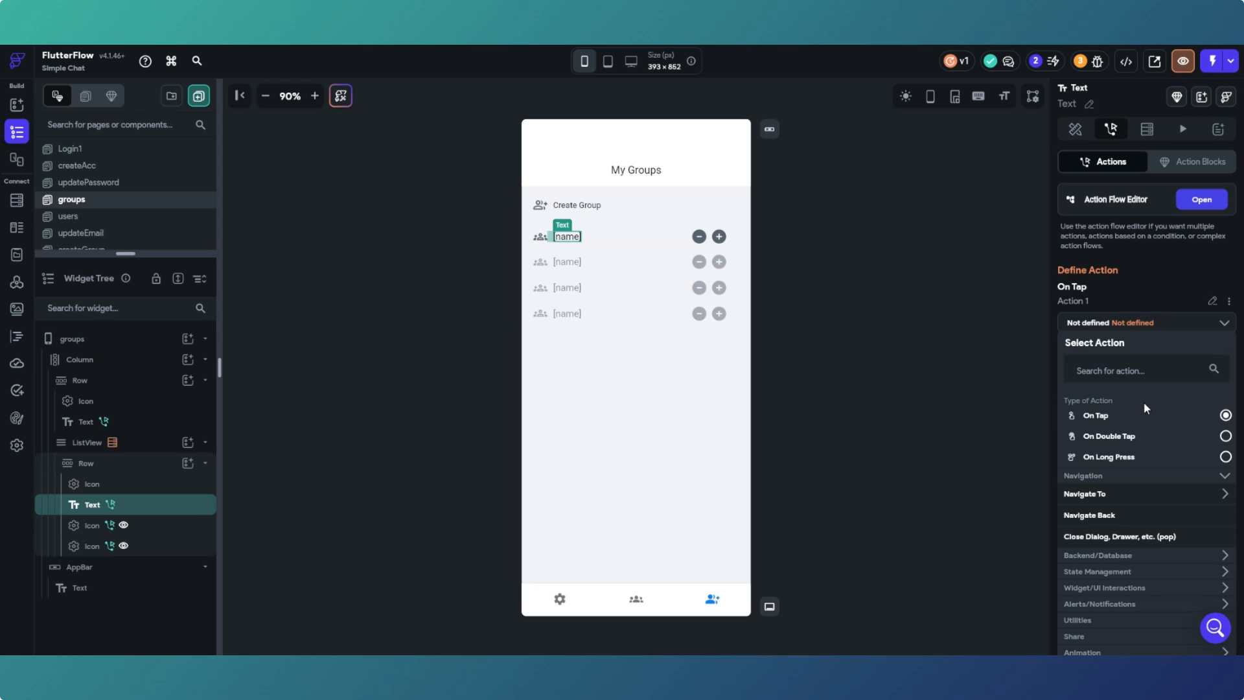
{"action": "left_click", "coordinate": [1165, 496]}
{"action": "scroll", "coordinate": [1144, 516], "scroll_direction": "down", "scroll_amount": 1}
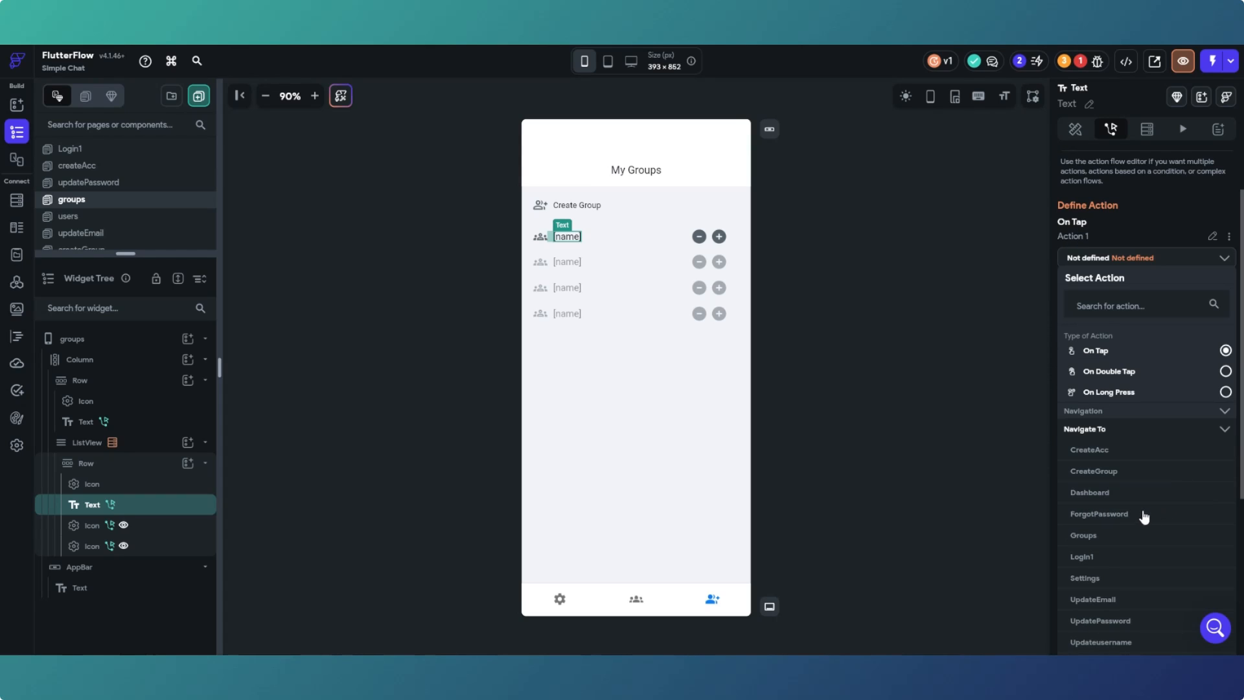
{"action": "left_click", "coordinate": [1126, 492]}
Pass the group parameter with the Dashboard navigation, using the groups Row's name as its value, and deselect the text.
{"action": "left_click", "coordinate": [1093, 498]}
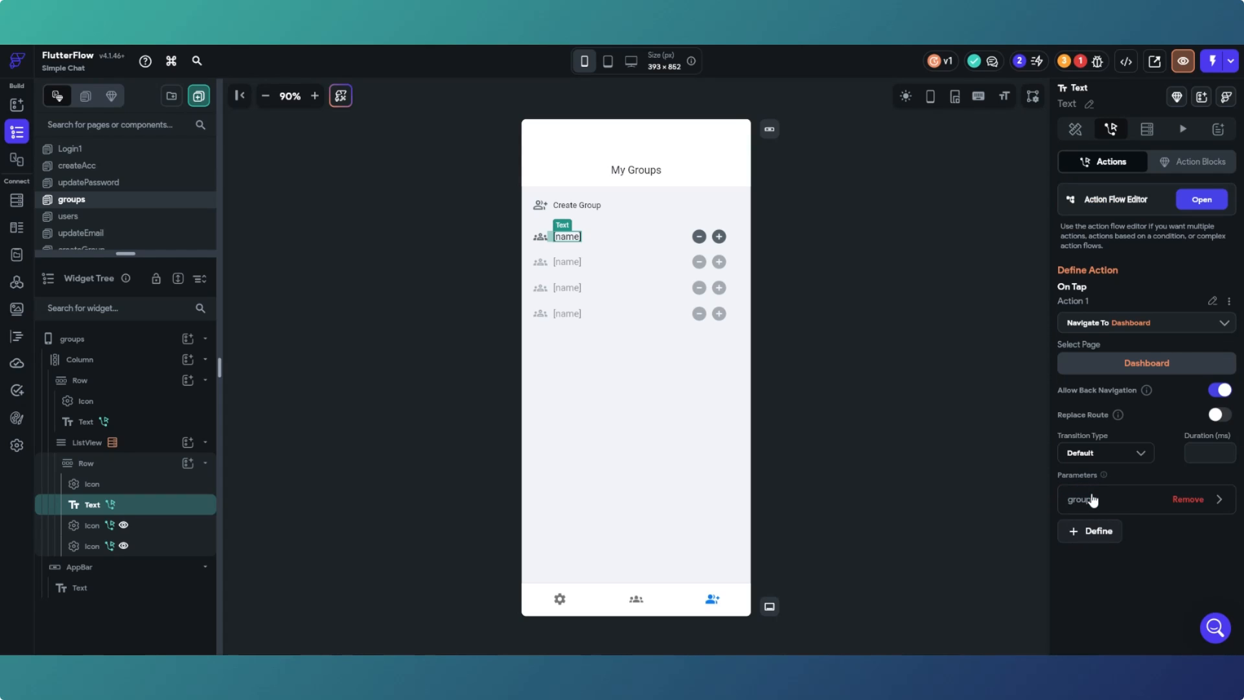
{"action": "left_click", "coordinate": [1219, 499]}
{"action": "scroll", "coordinate": [1167, 495], "scroll_direction": "down", "scroll_amount": 1}
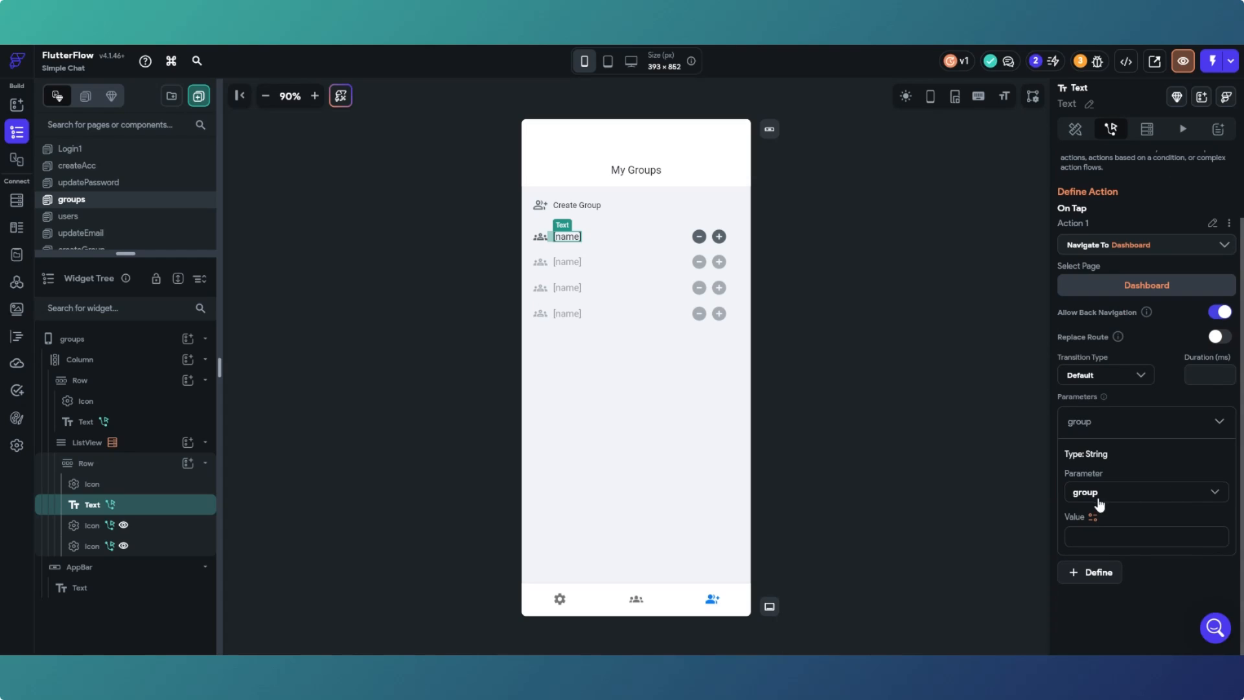
{"action": "left_click", "coordinate": [1093, 517]}
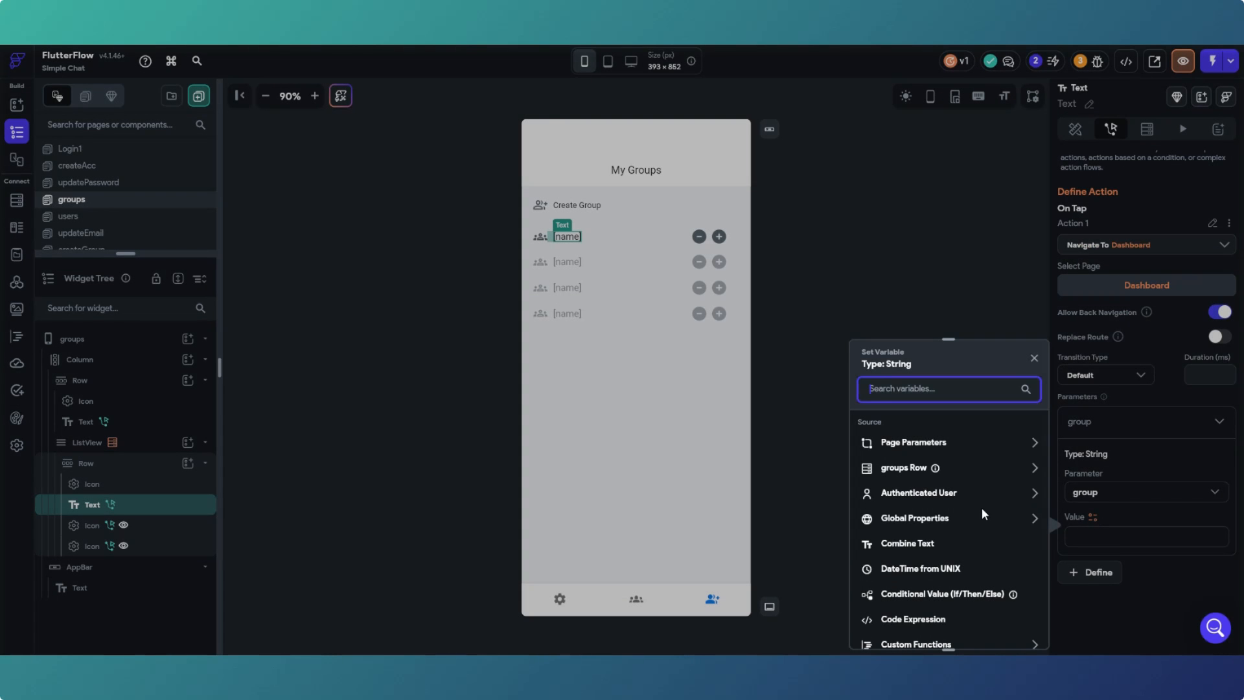
{"action": "left_click", "coordinate": [971, 475]}
{"action": "left_click", "coordinate": [969, 548]}
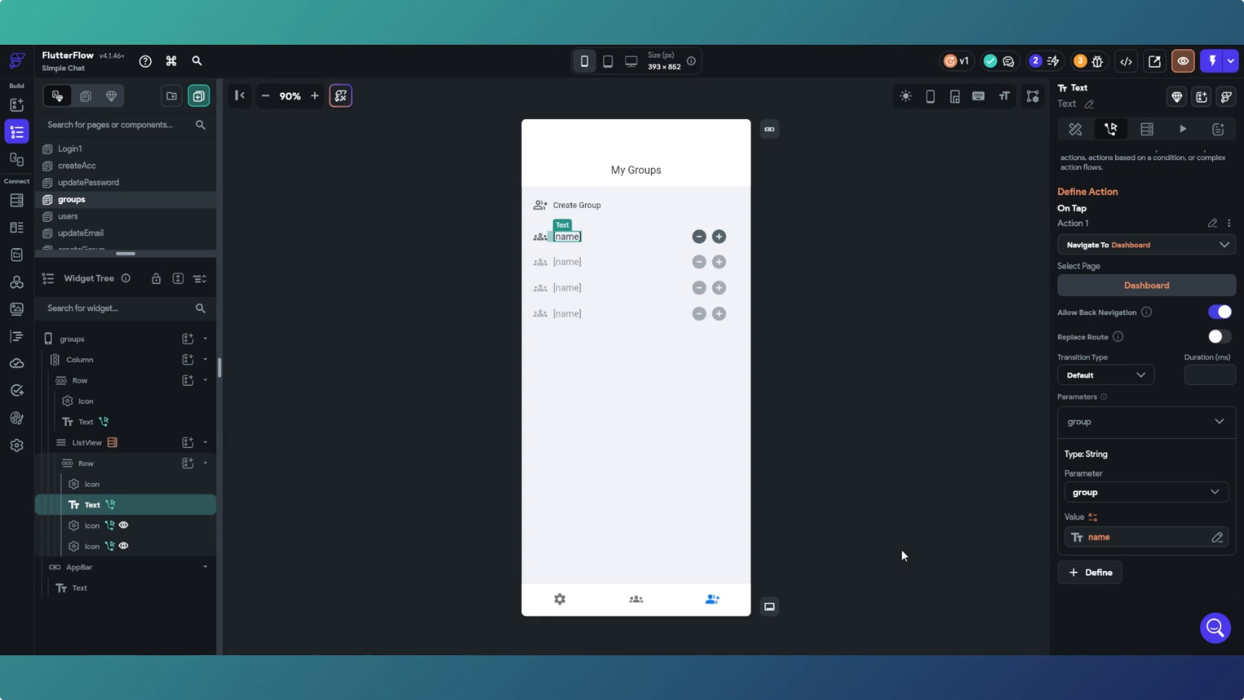
{"action": "left_click", "coordinate": [882, 460]}
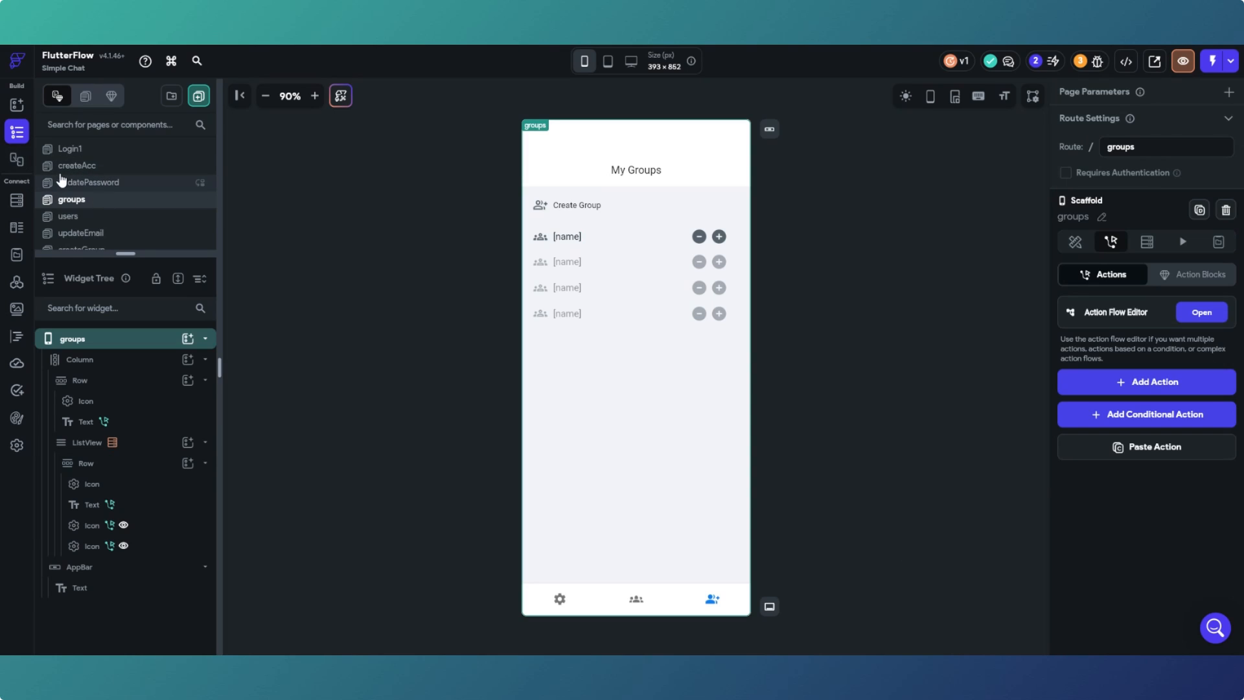
Open the Supabase messages query of the Dashboard page's ListView for editing.
{"action": "scroll", "coordinate": [96, 188], "scroll_direction": "up", "scroll_amount": 2}
{"action": "left_click", "coordinate": [98, 196]}
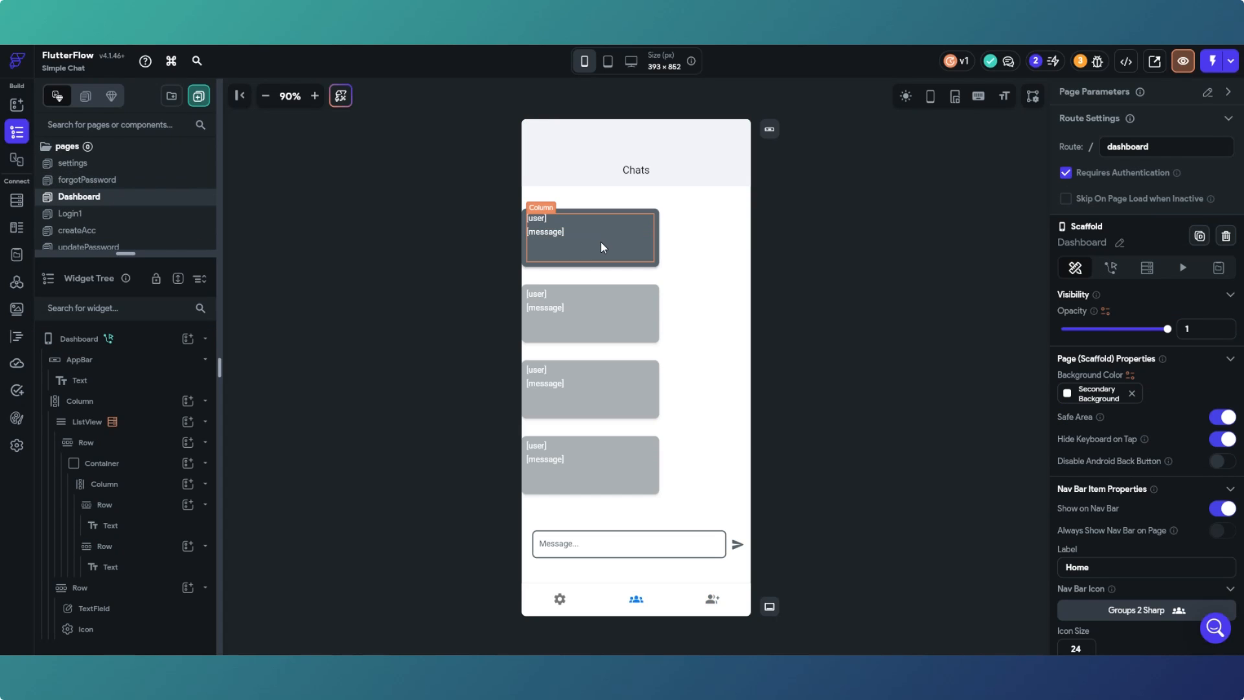
{"action": "left_click", "coordinate": [601, 243]}
{"action": "left_click", "coordinate": [1134, 138]}
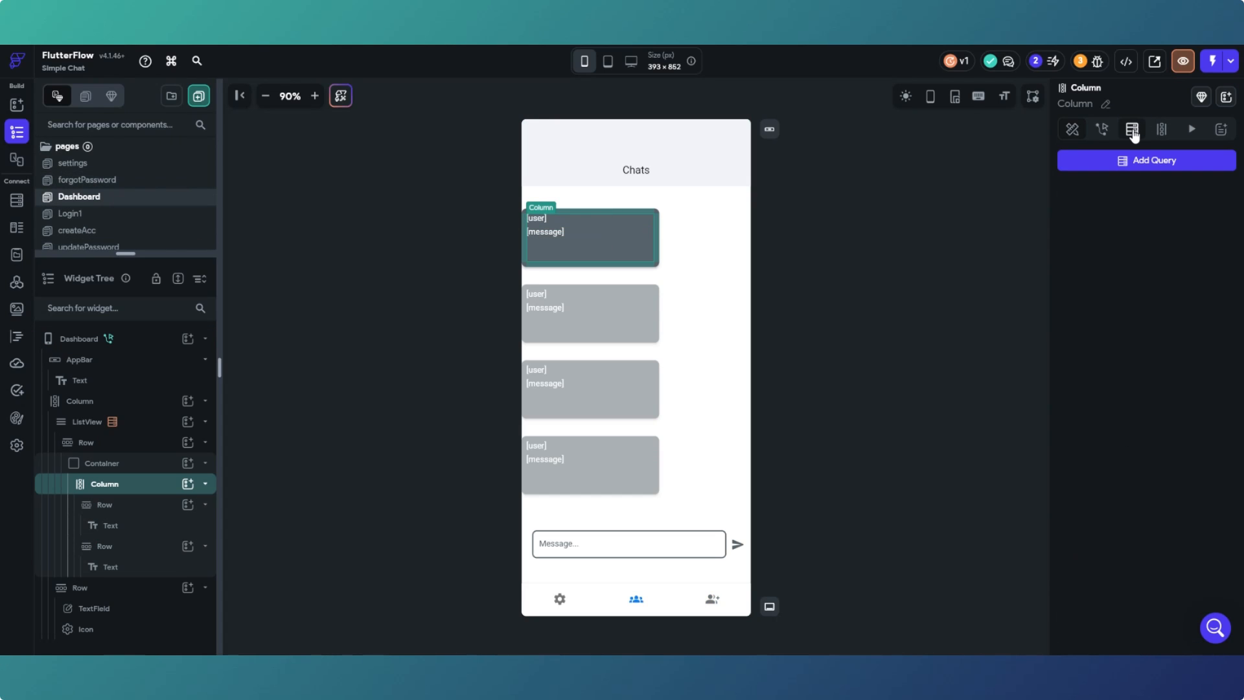
{"action": "left_click", "coordinate": [695, 206]}
{"action": "left_click", "coordinate": [1146, 132]}
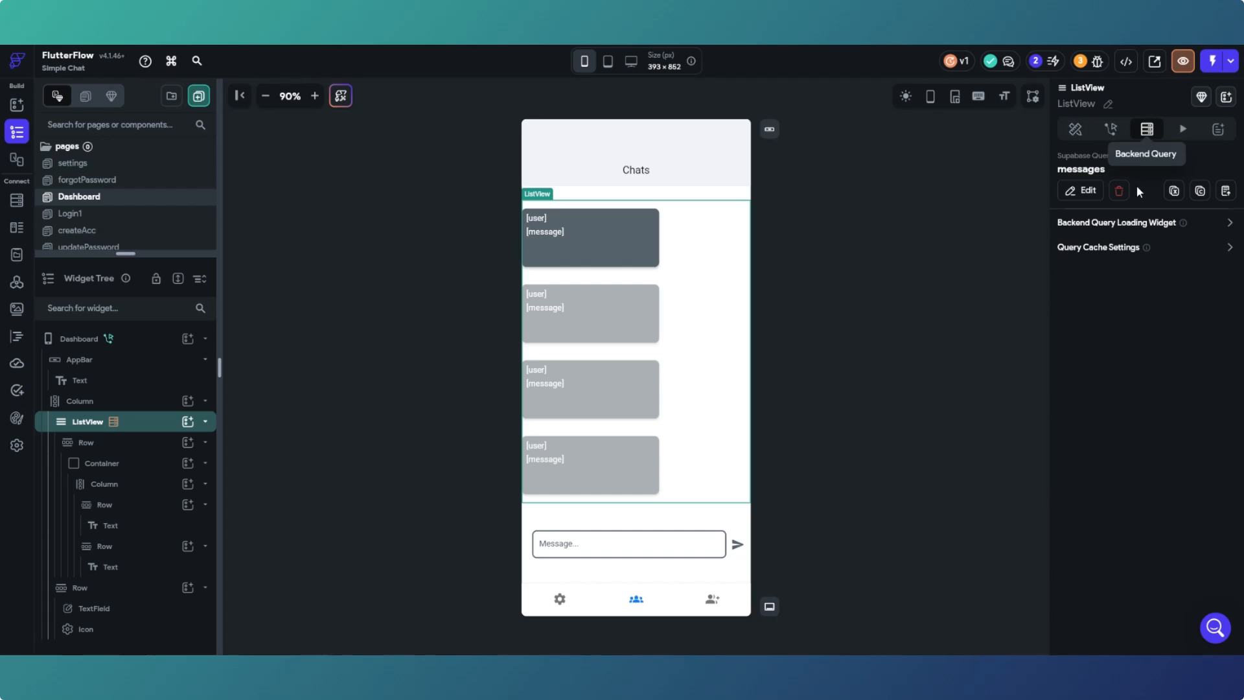
{"action": "left_click", "coordinate": [1081, 190]}
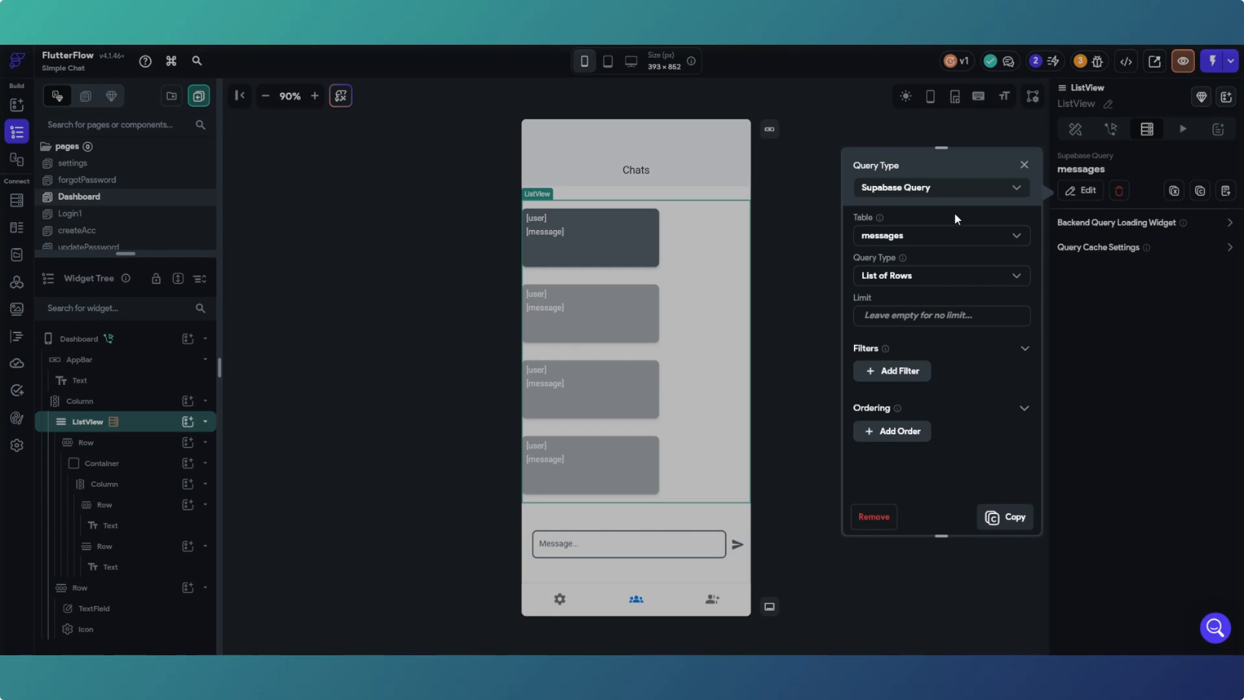
Add a filter to the messages query with the group field Equal To the group page parameter, and confirm it.
{"action": "left_click", "coordinate": [914, 369]}
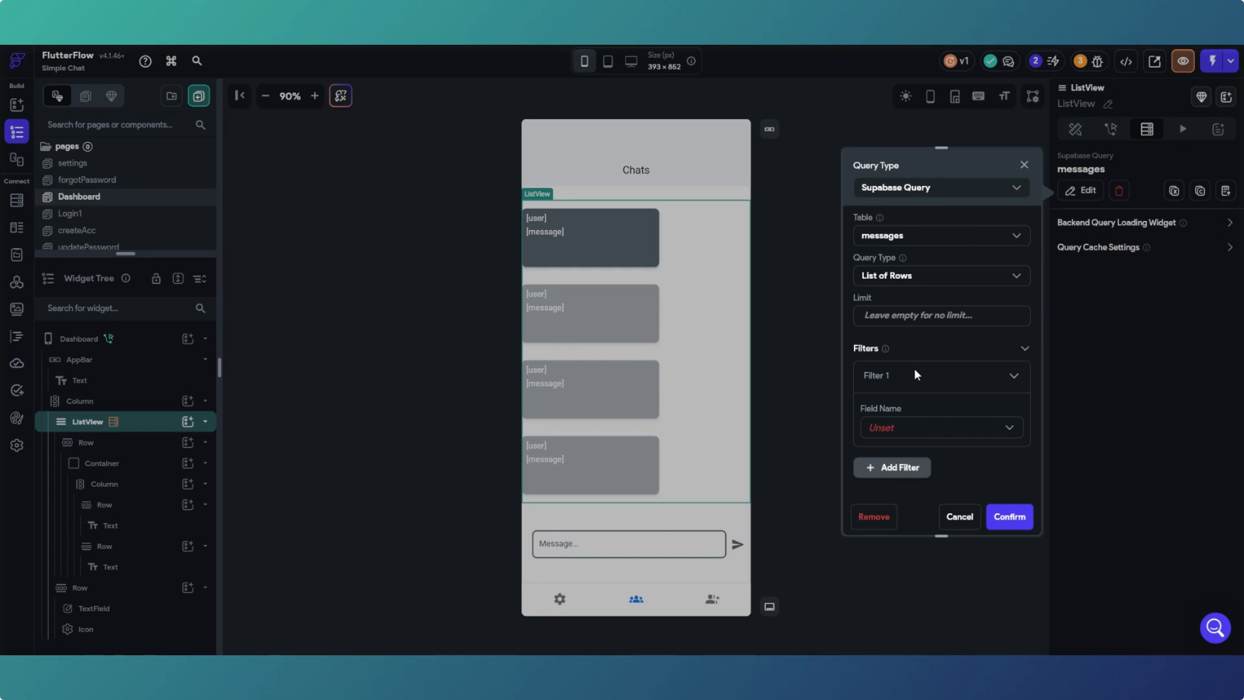
{"action": "left_click", "coordinate": [969, 428]}
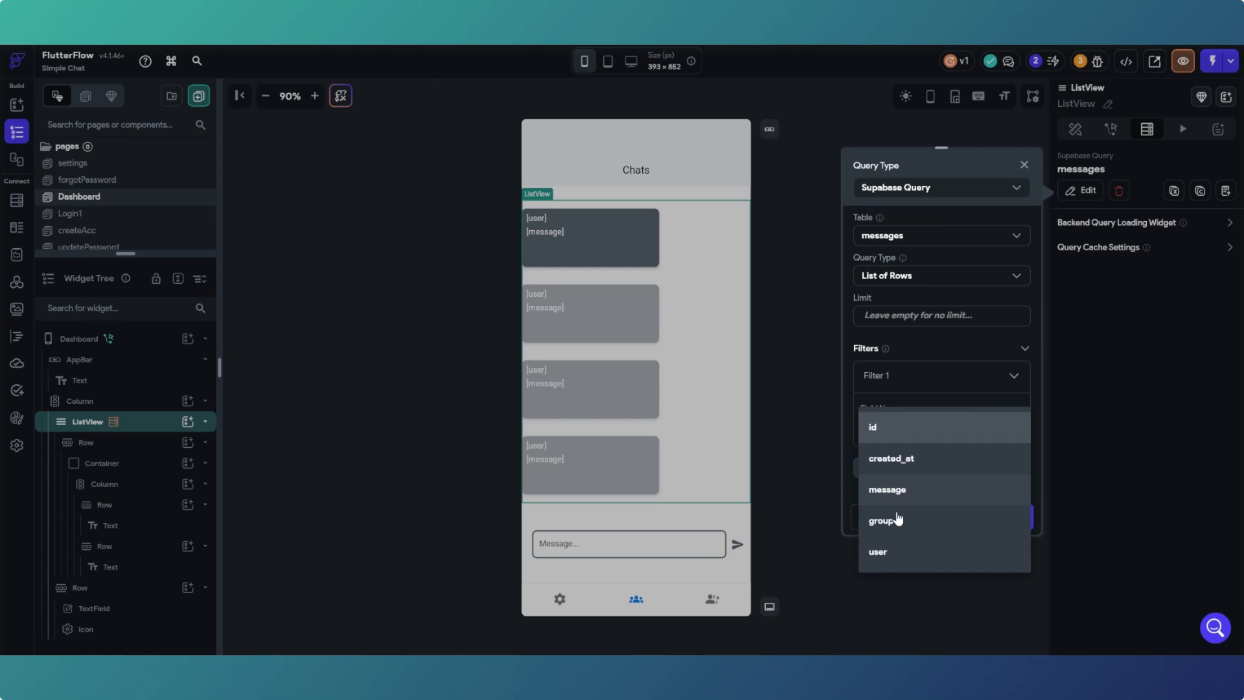
{"action": "left_click", "coordinate": [894, 519]}
{"action": "left_click", "coordinate": [940, 481]}
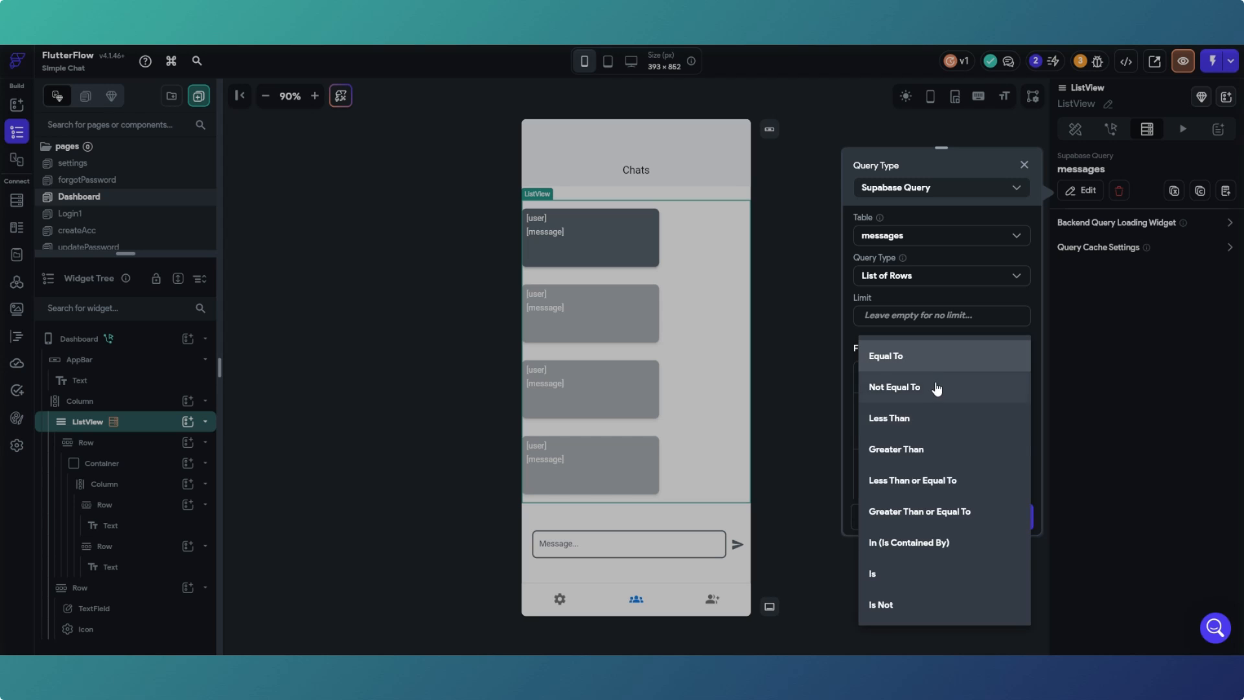
{"action": "left_click", "coordinate": [925, 357]}
{"action": "scroll", "coordinate": [918, 388], "scroll_direction": "down", "scroll_amount": 1}
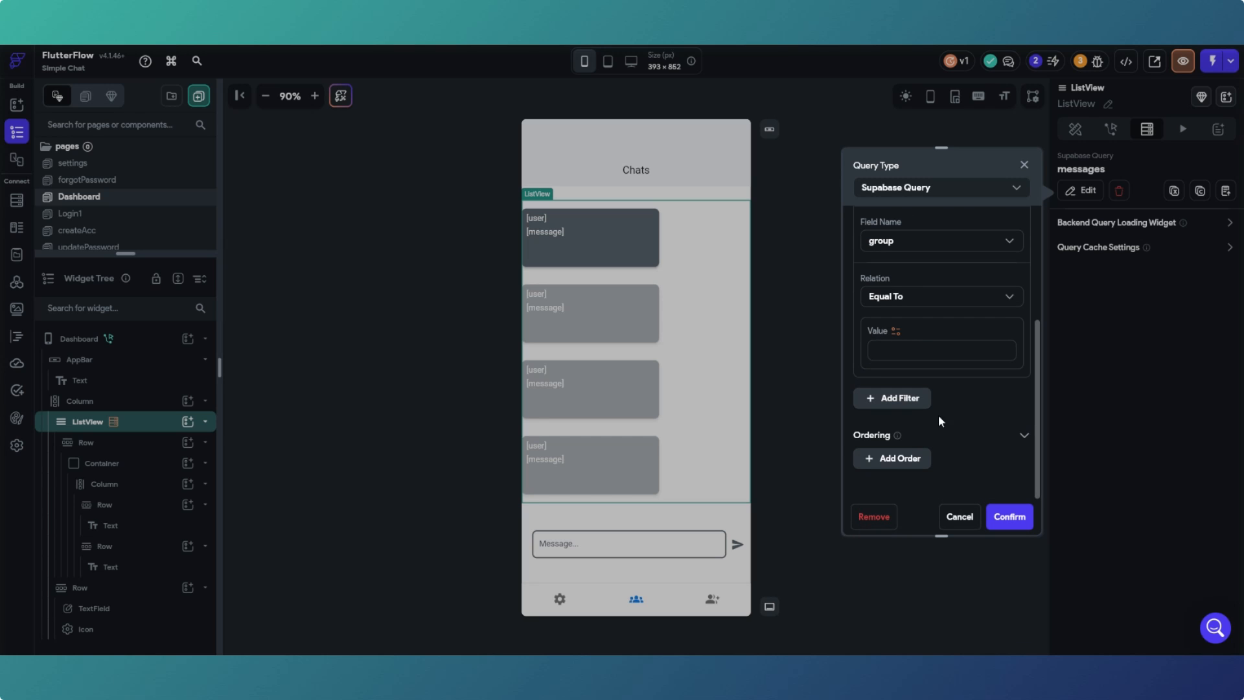
{"action": "left_click", "coordinate": [894, 330]}
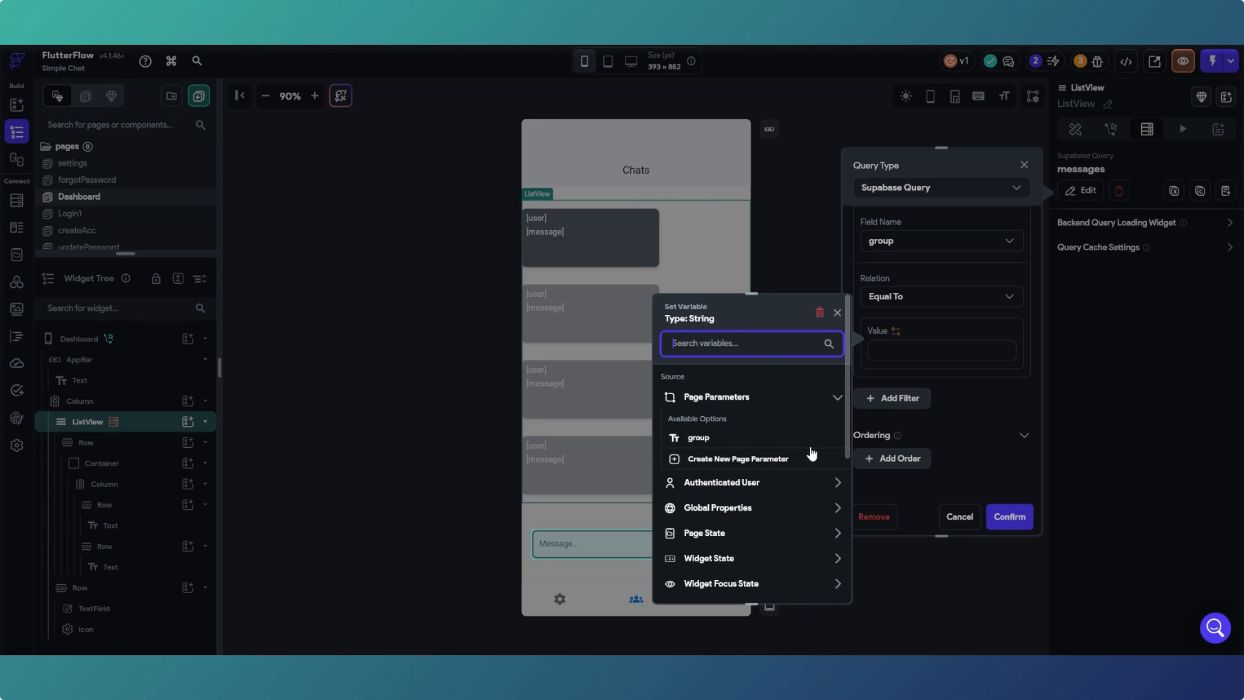
{"action": "left_click", "coordinate": [699, 439]}
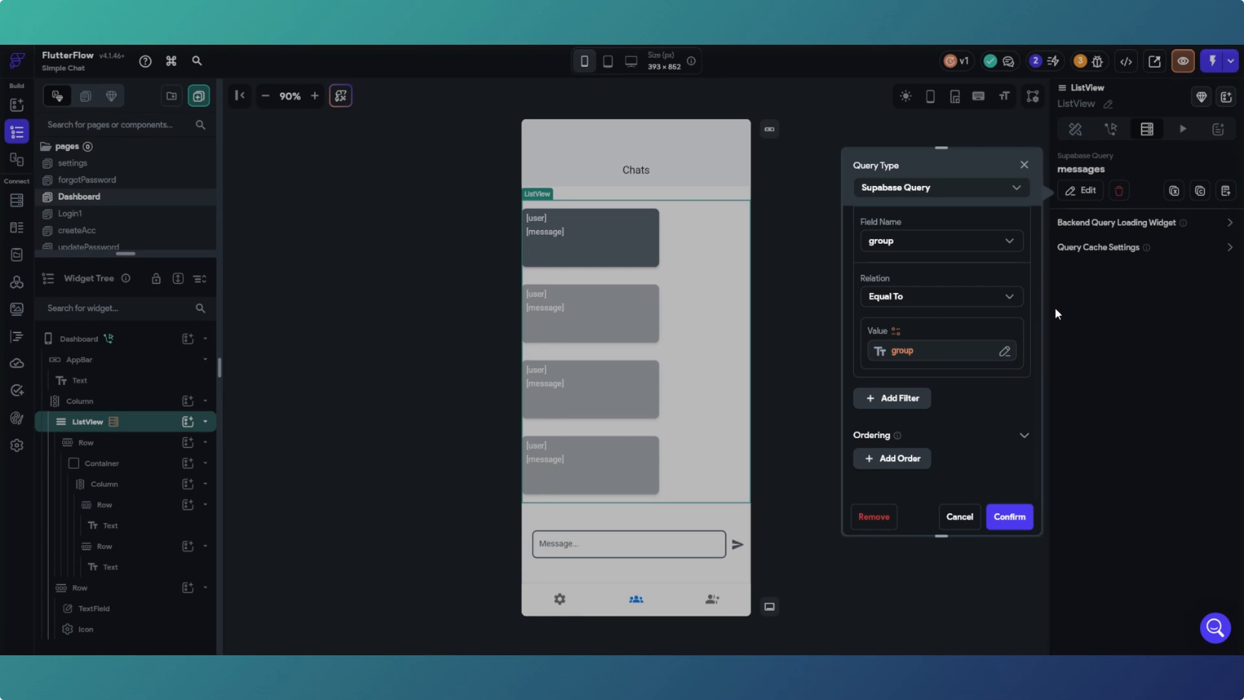
{"action": "left_click", "coordinate": [1009, 516]}
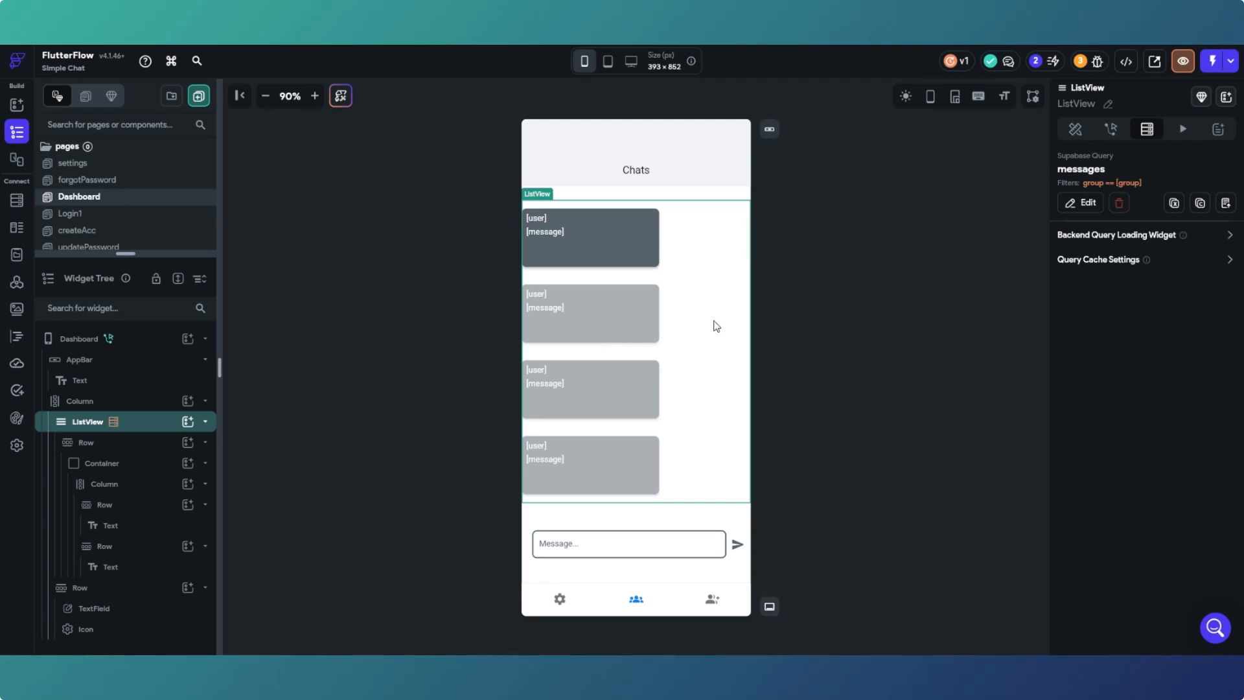
Select the send icon beside the Message field on the Dashboard page and bring up its actions.
{"action": "left_click", "coordinate": [737, 545]}
{"action": "left_click", "coordinate": [1114, 129]}
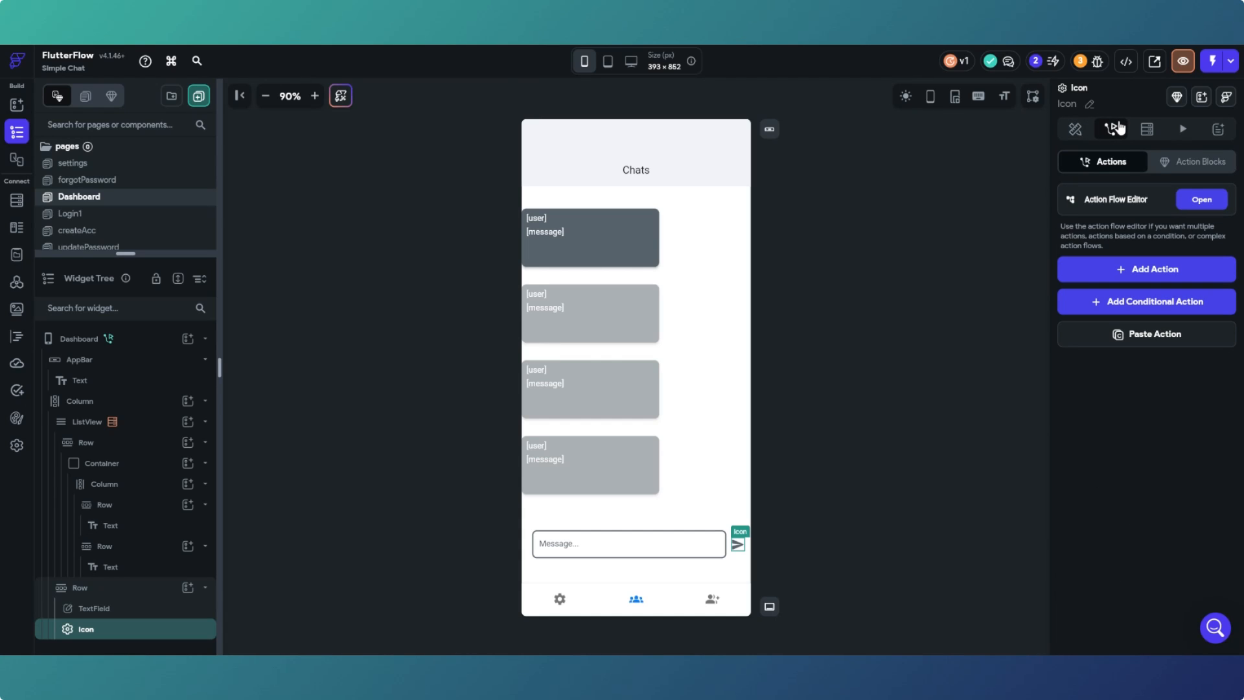
{"action": "left_click", "coordinate": [681, 477]}
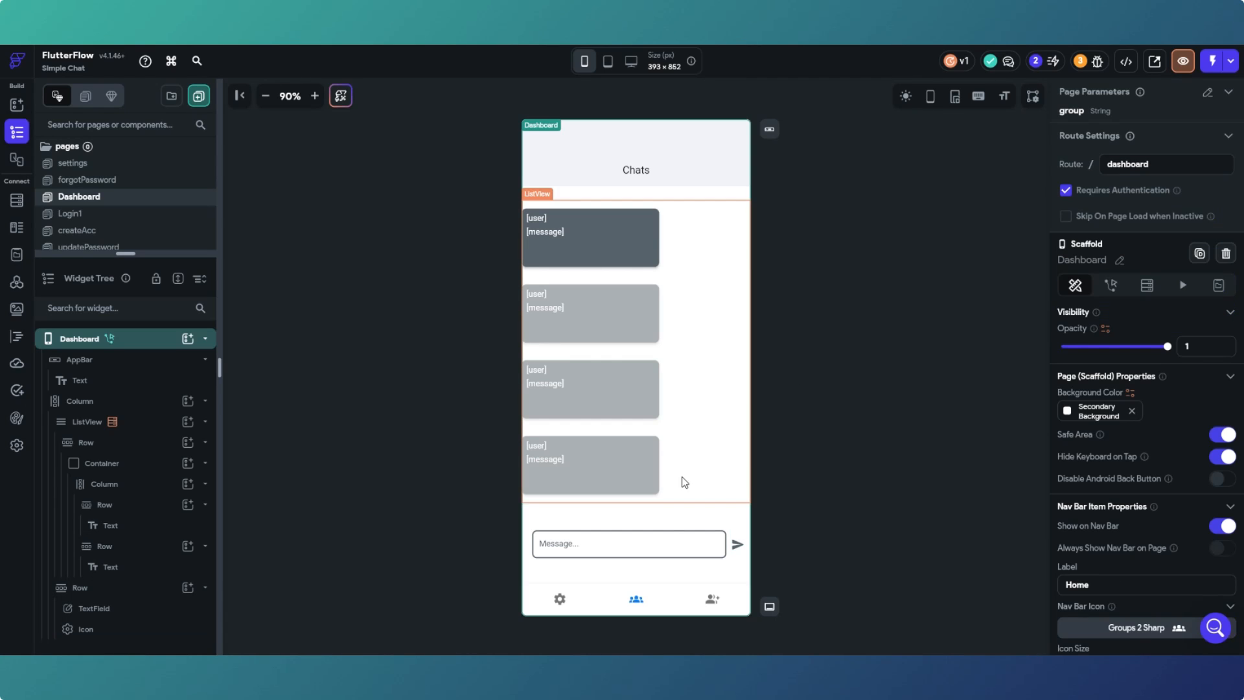
{"action": "left_click", "coordinate": [666, 545]}
{"action": "left_click", "coordinate": [738, 544]}
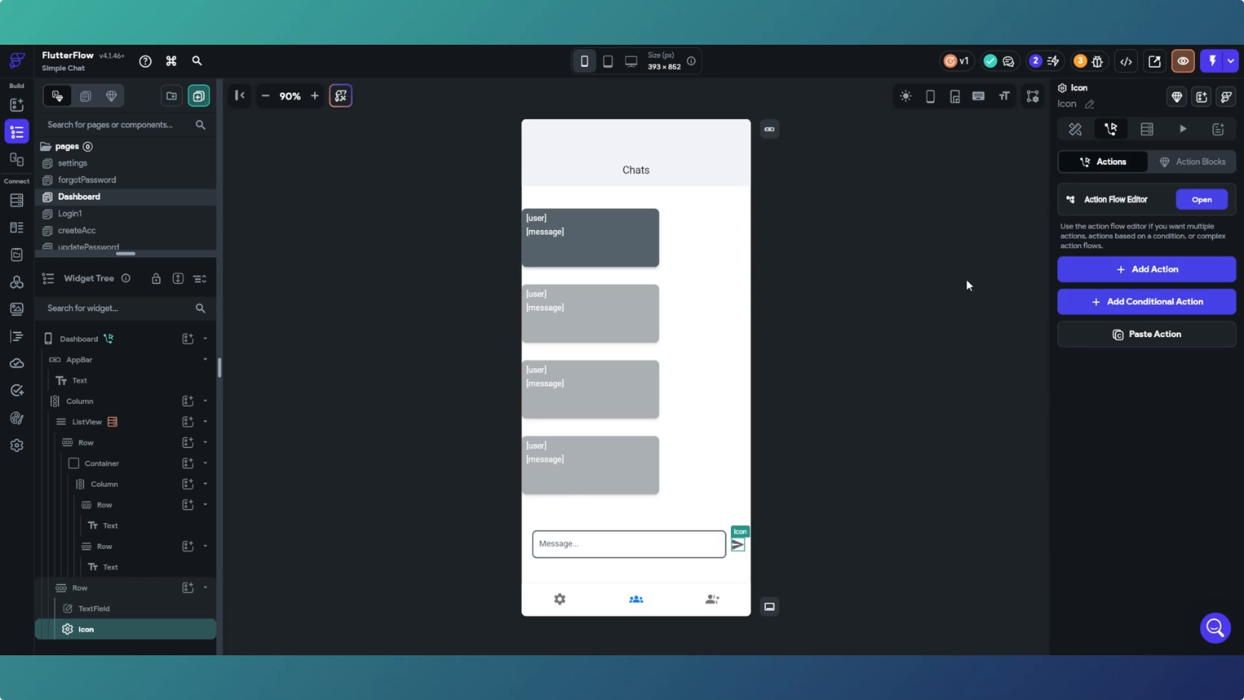
{"action": "left_click", "coordinate": [1202, 197]}
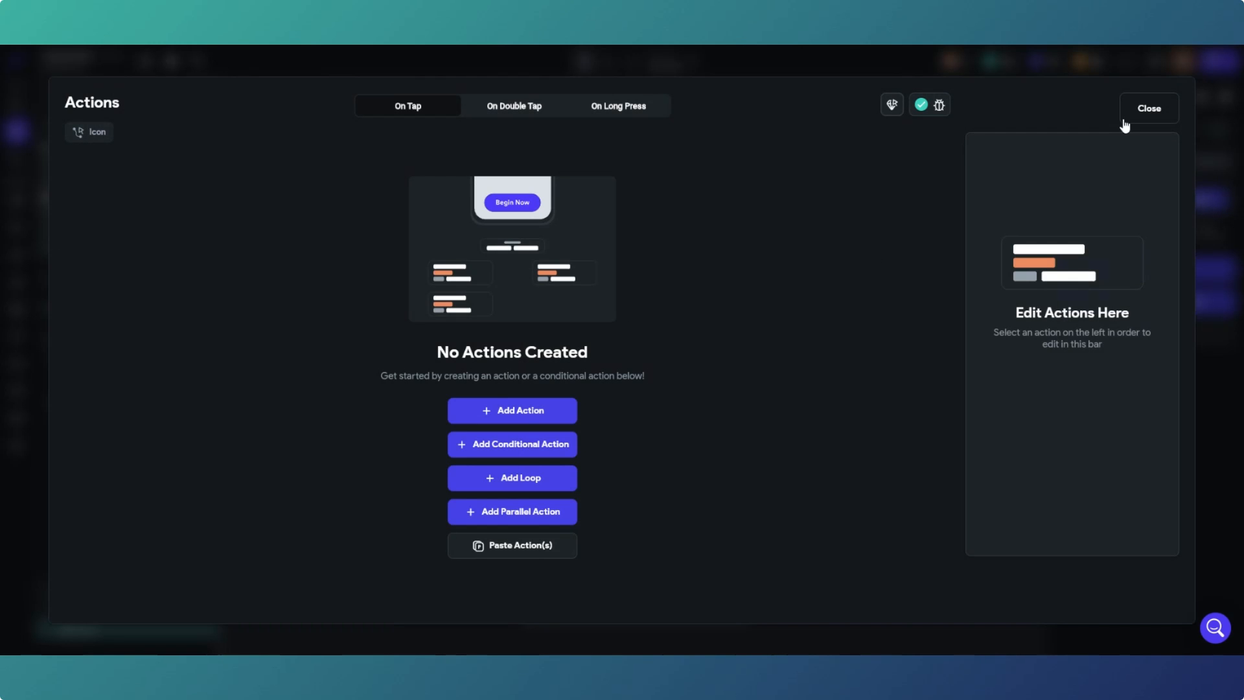
{"action": "left_click", "coordinate": [1147, 108]}
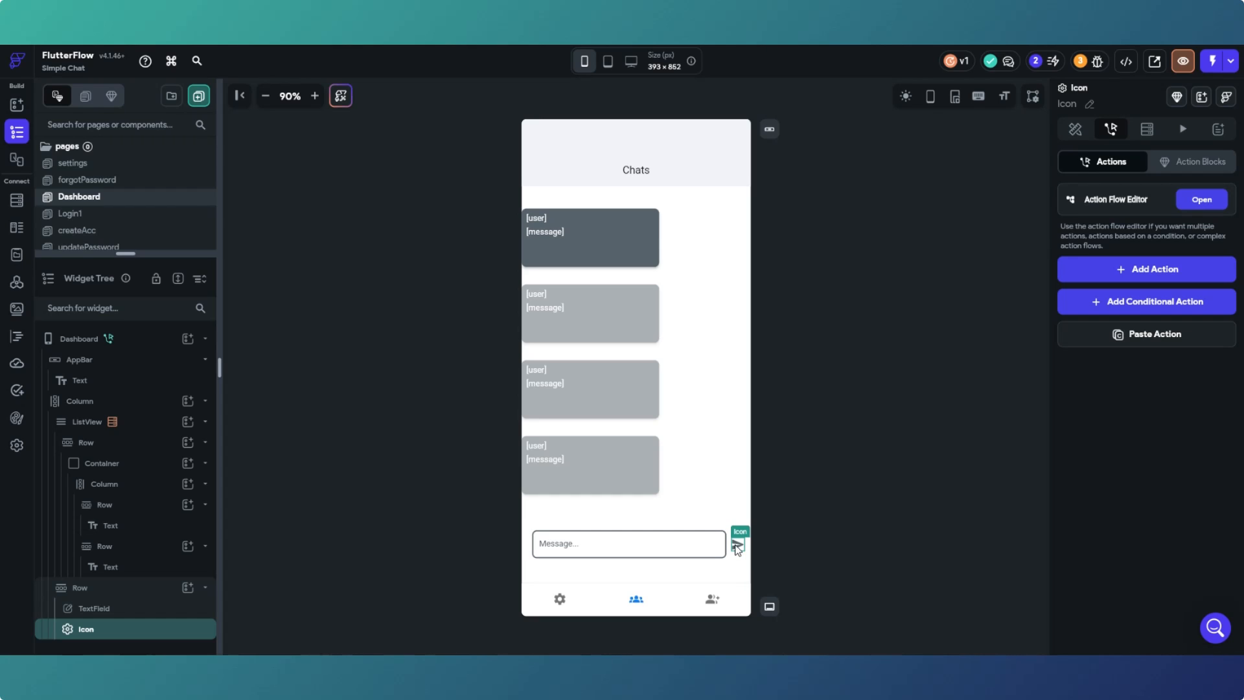
Give the send icon an on-tap Supabase Insert Row action that targets the messages table.
{"action": "left_click", "coordinate": [1202, 199]}
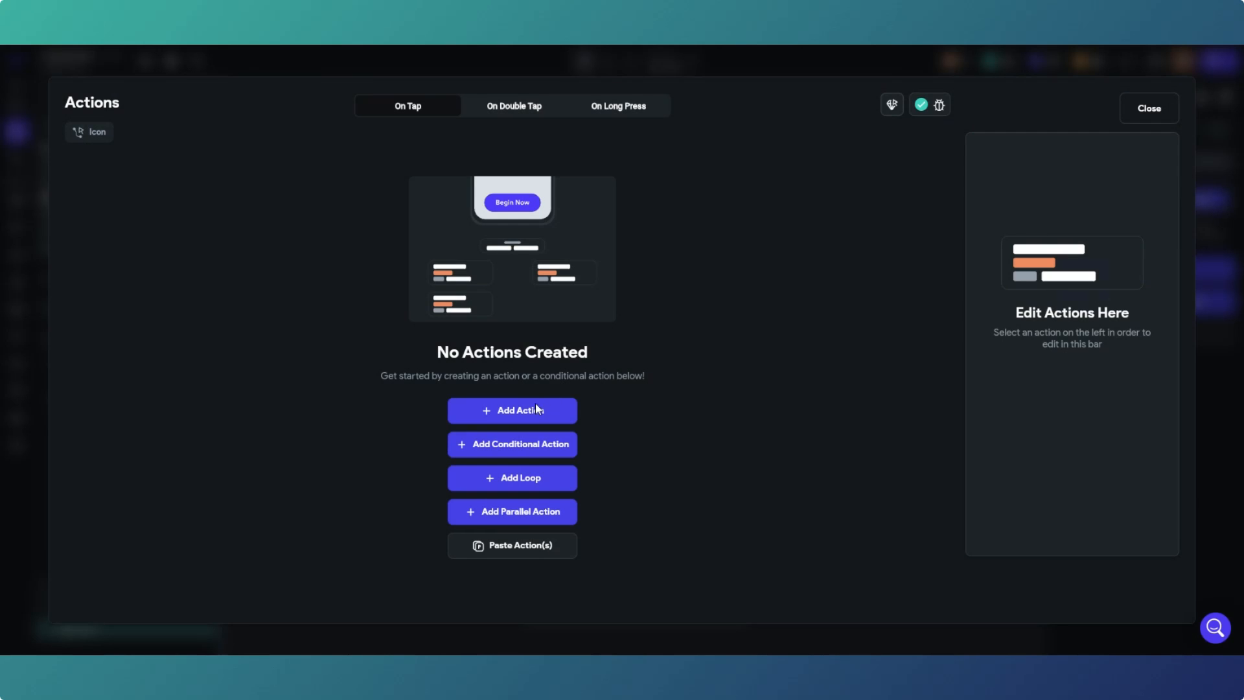
{"action": "left_click", "coordinate": [535, 412]}
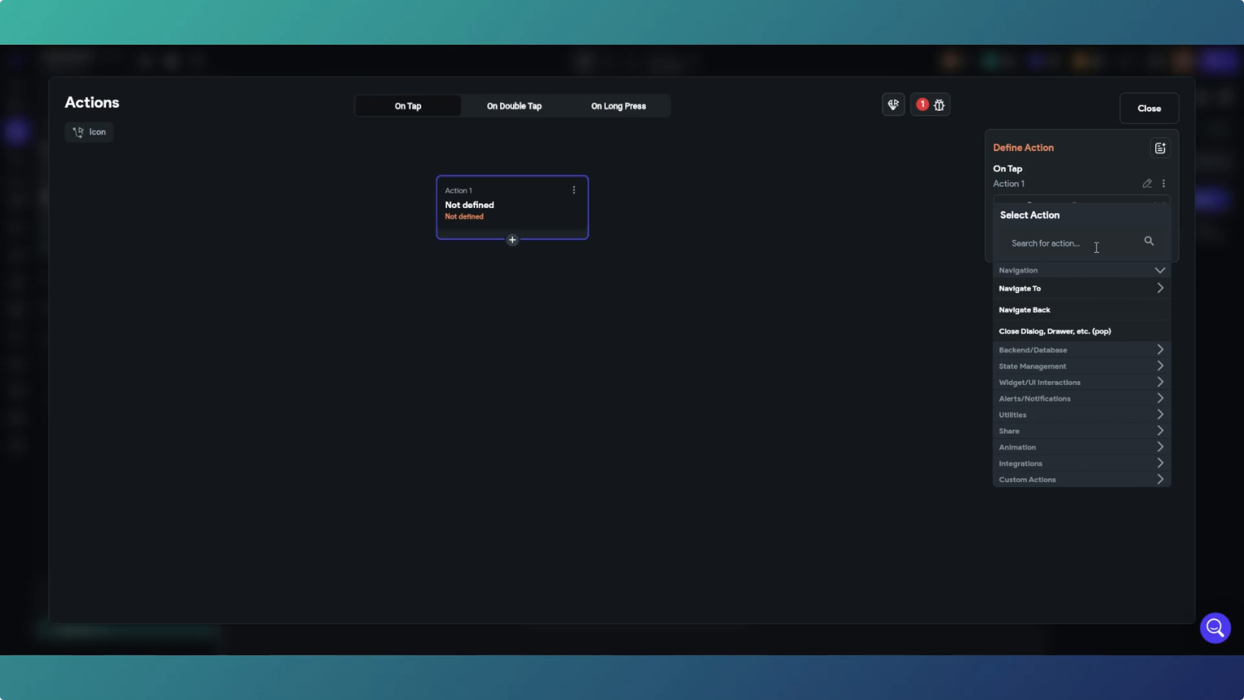
{"action": "left_click", "coordinate": [1070, 355]}
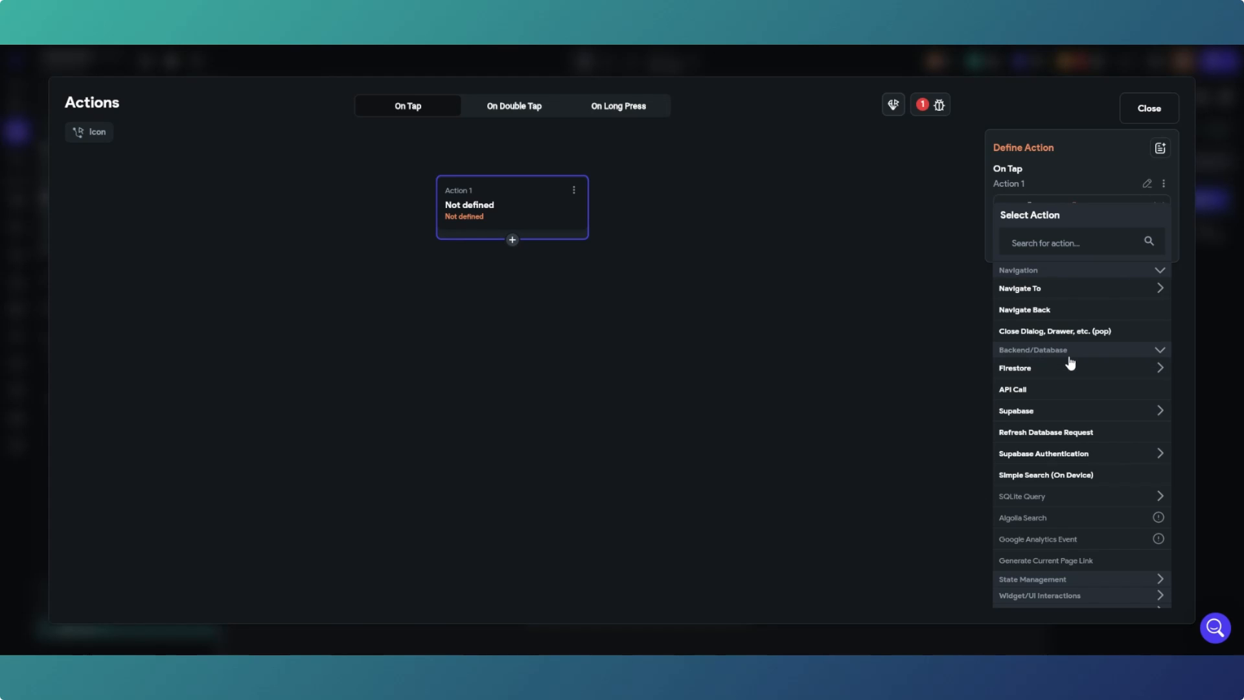
{"action": "left_click", "coordinate": [1059, 414]}
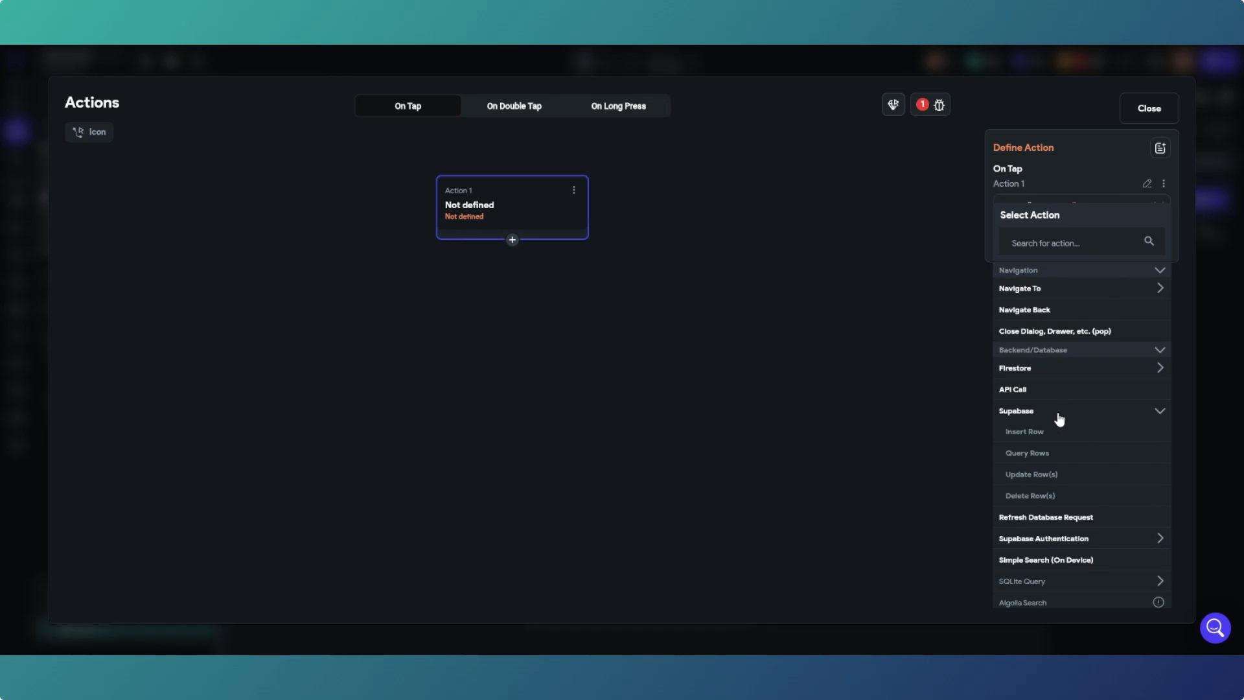
{"action": "left_click", "coordinate": [1038, 476]}
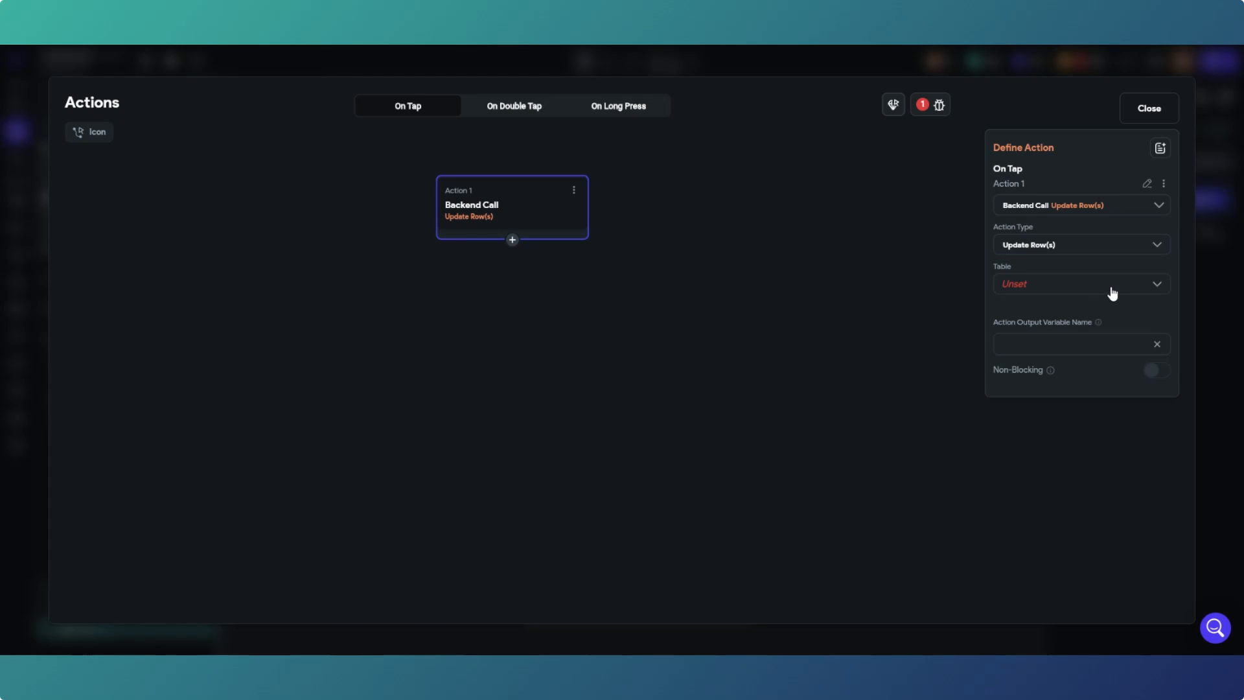
{"action": "left_click", "coordinate": [1091, 252]}
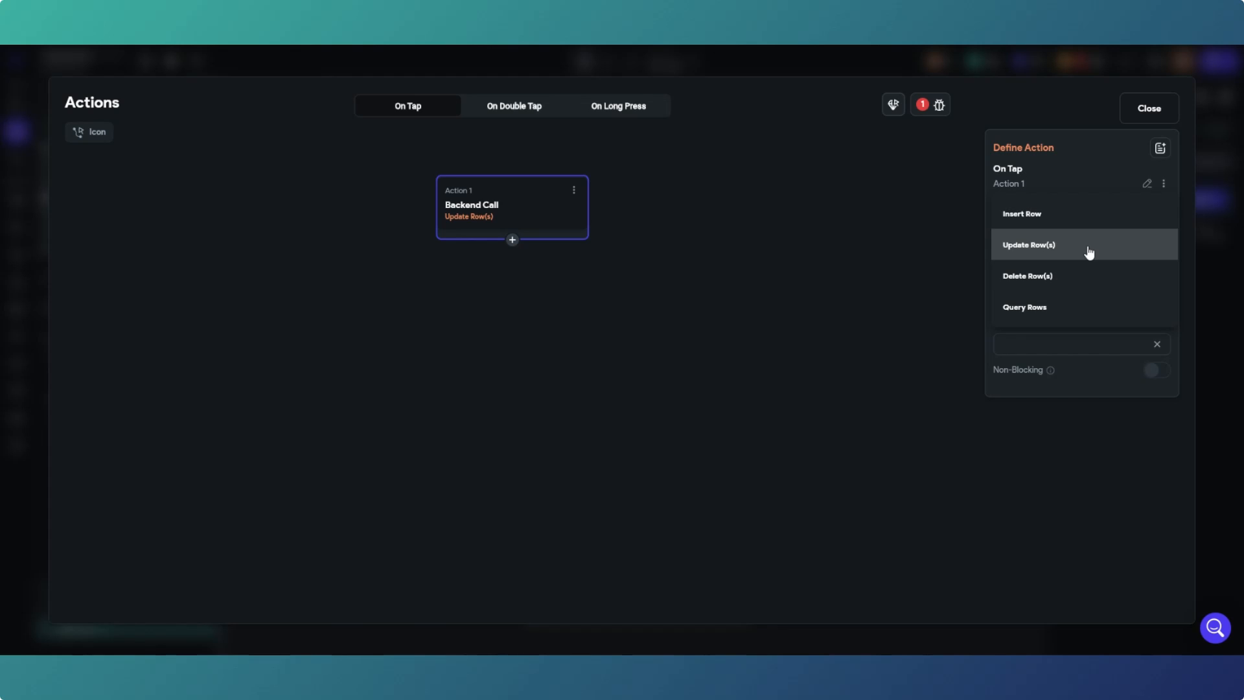
{"action": "left_click", "coordinate": [1044, 215]}
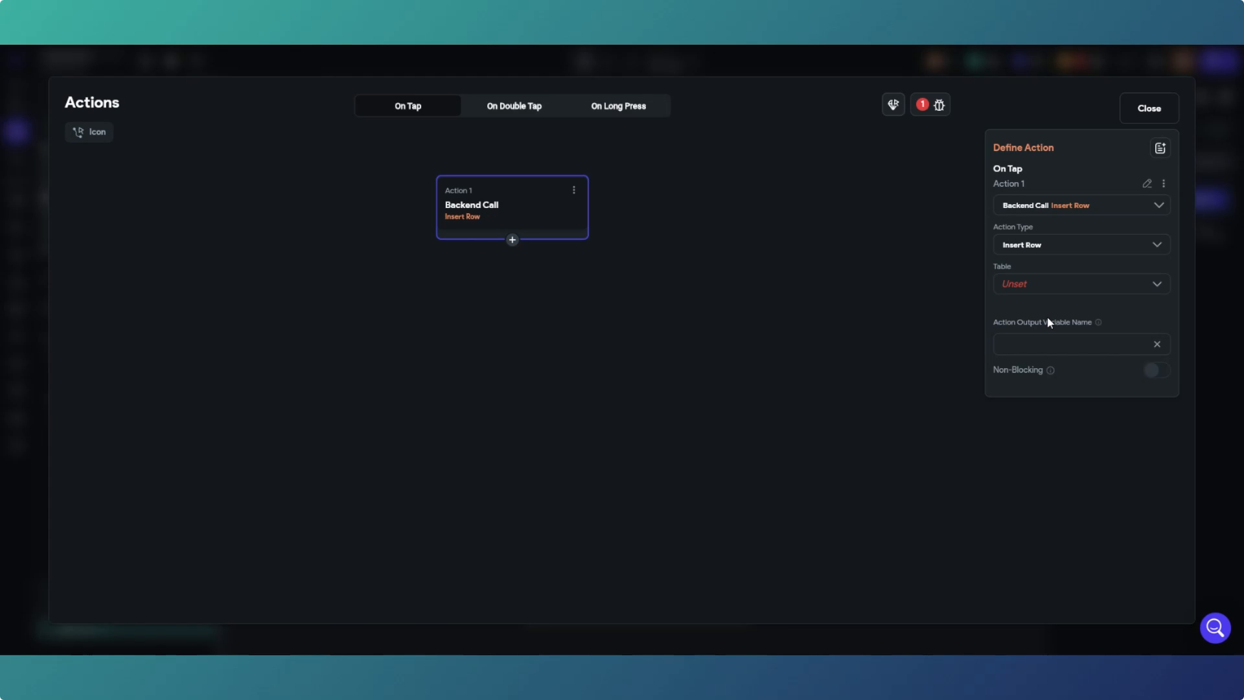
{"action": "left_click", "coordinate": [1037, 291]}
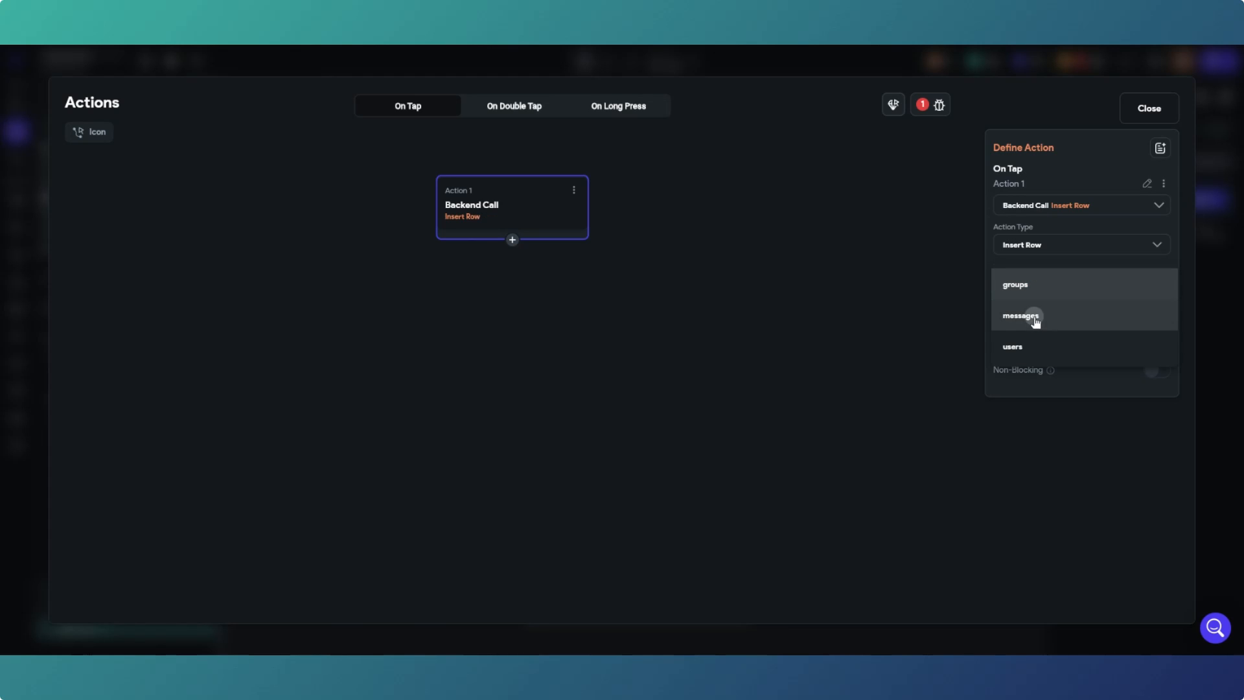
{"action": "left_click", "coordinate": [1035, 320]}
Add the message field to the inserted row, using the Message TextField's widget state as its value.
{"action": "left_click", "coordinate": [1011, 337]}
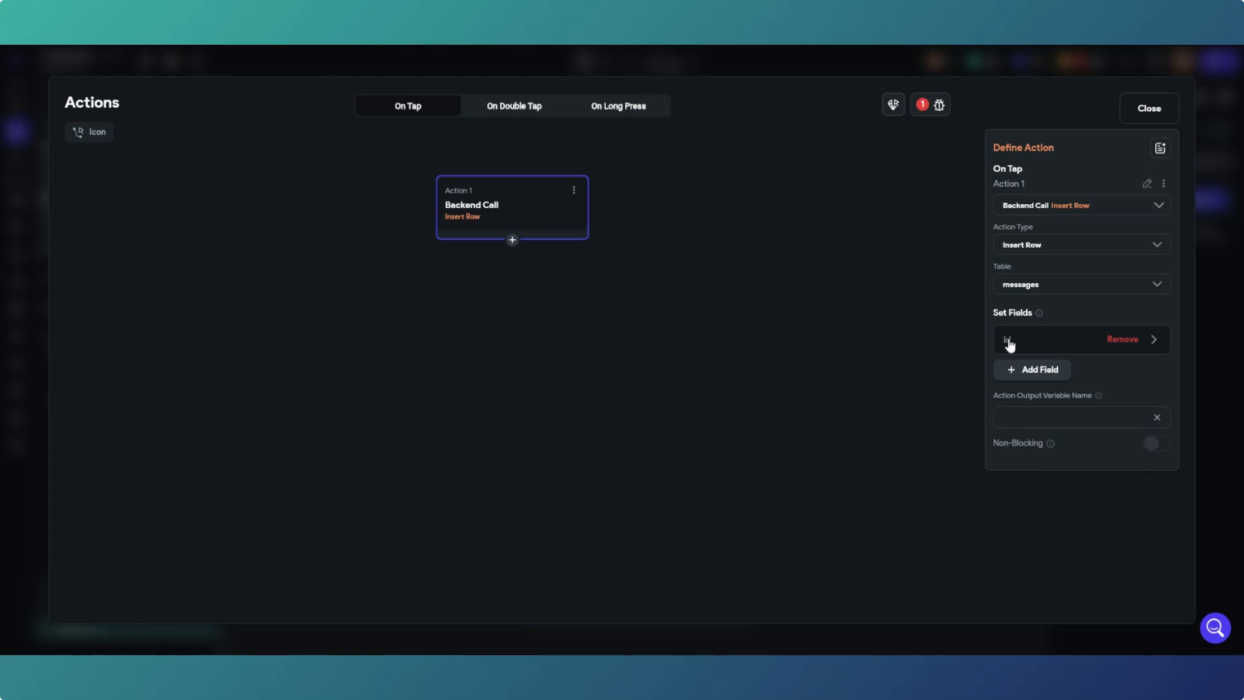
{"action": "left_click", "coordinate": [1156, 341]}
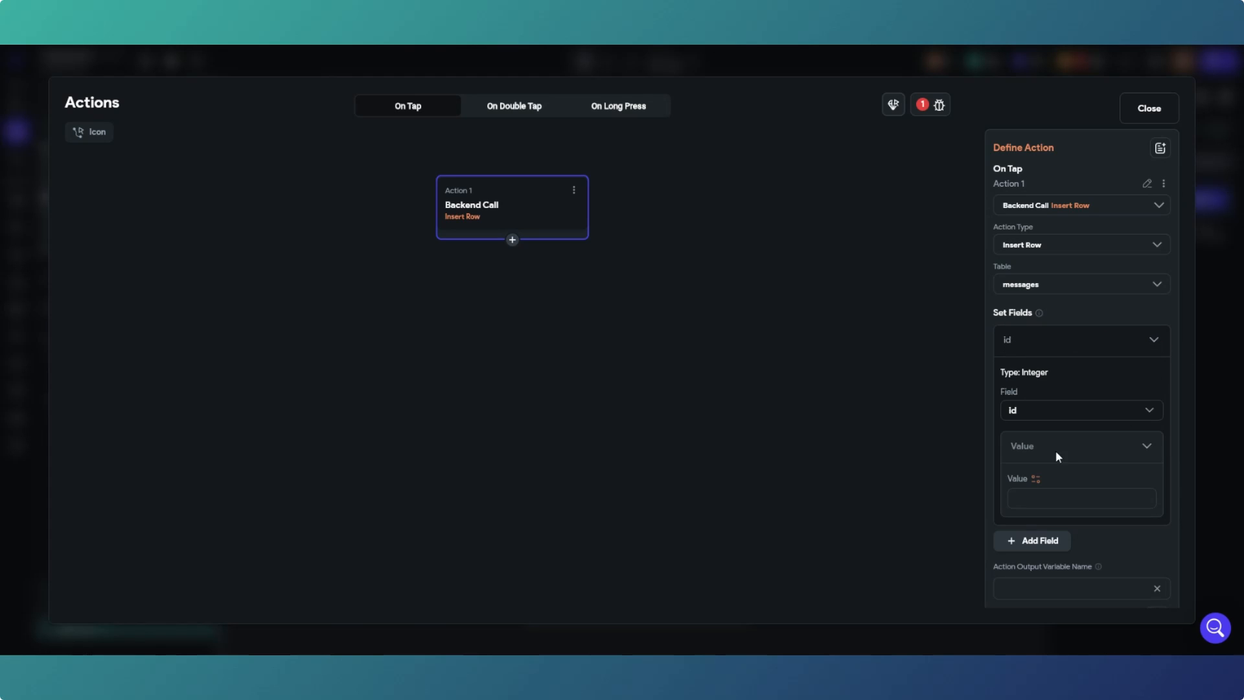
{"action": "left_click", "coordinate": [1095, 415]}
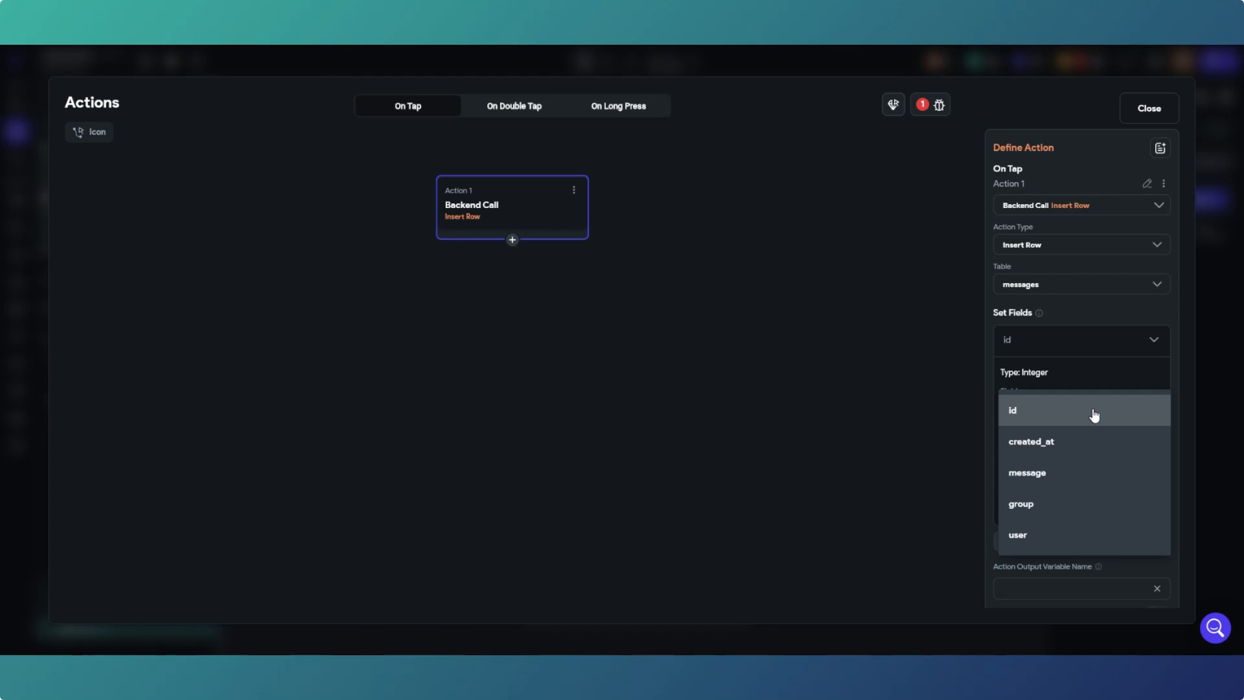
{"action": "left_click", "coordinate": [1050, 479]}
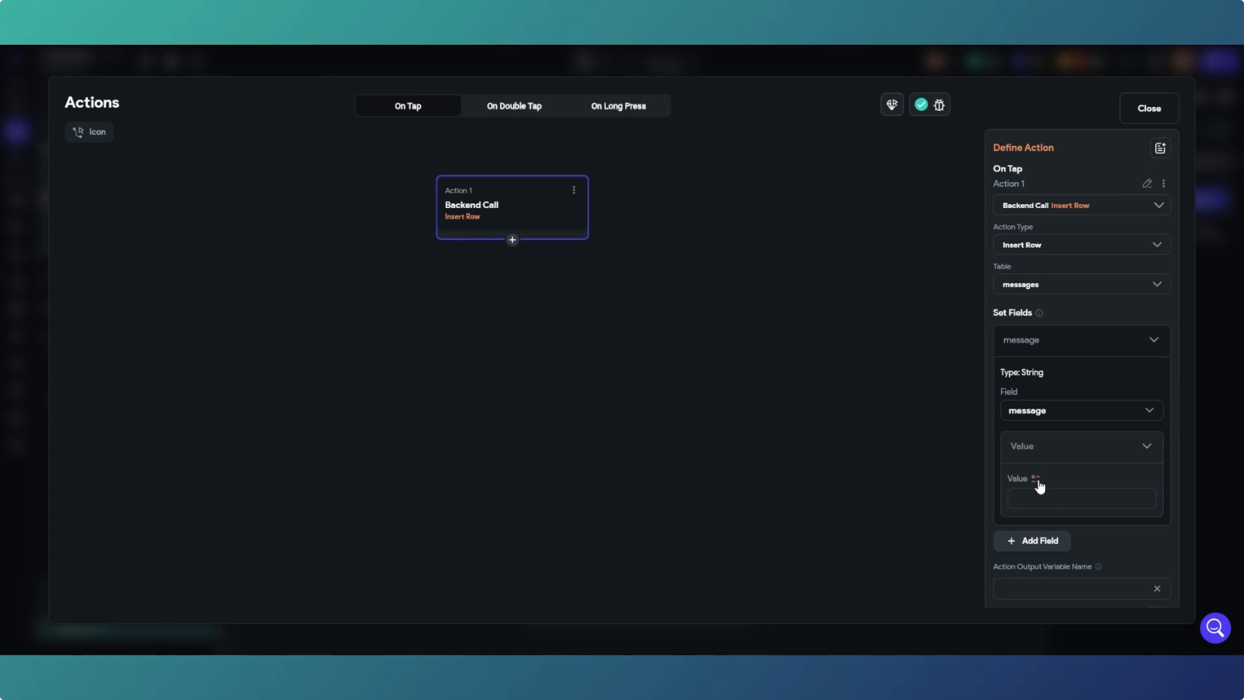
{"action": "left_click", "coordinate": [1036, 479]}
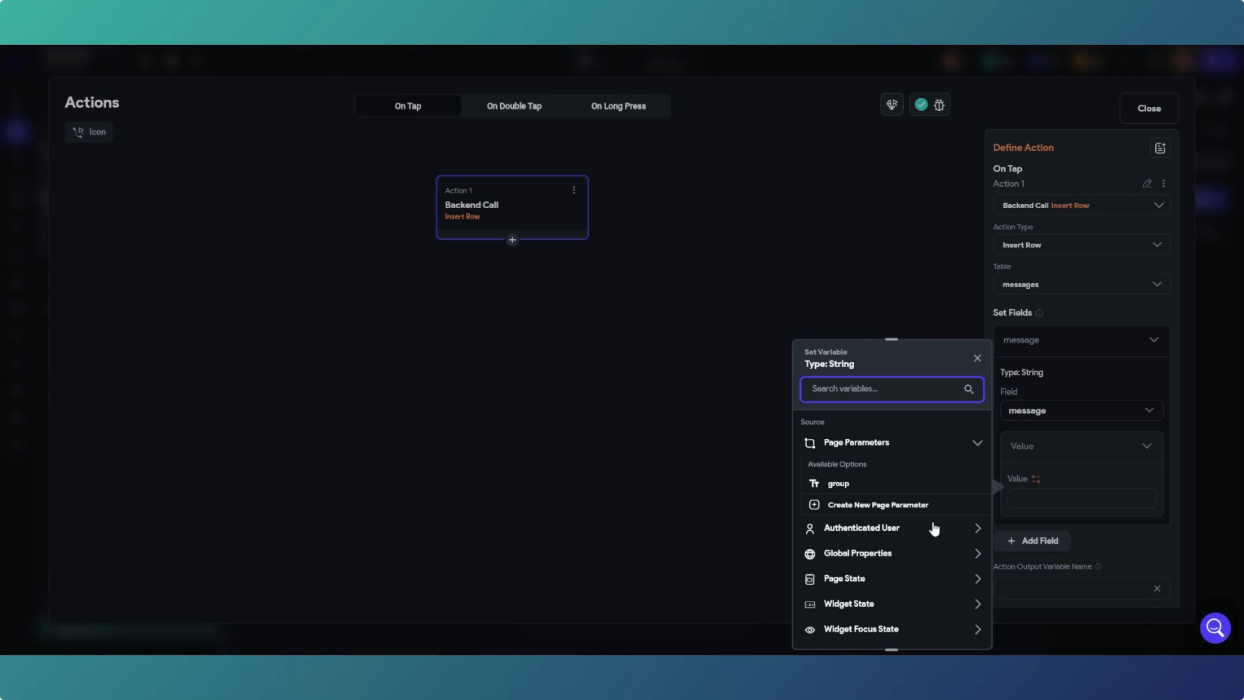
{"action": "left_click", "coordinate": [892, 606]}
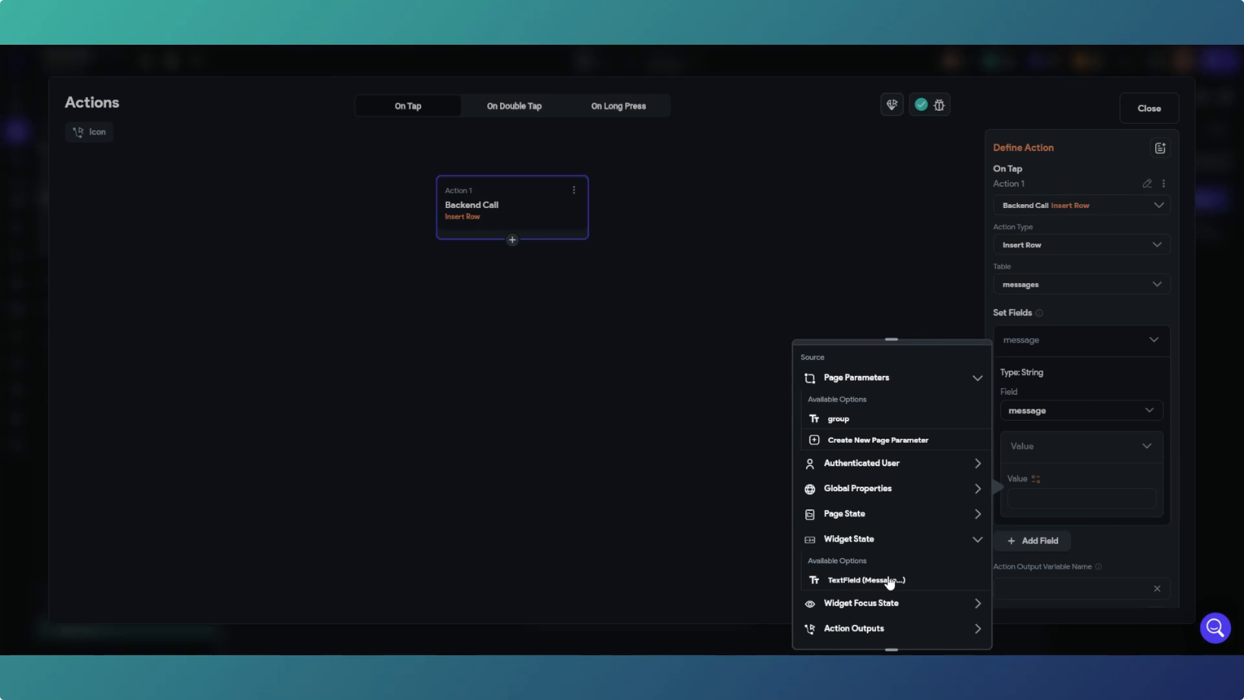
{"action": "scroll", "coordinate": [890, 583], "scroll_direction": "down", "scroll_amount": 1}
{"action": "left_click", "coordinate": [882, 515]}
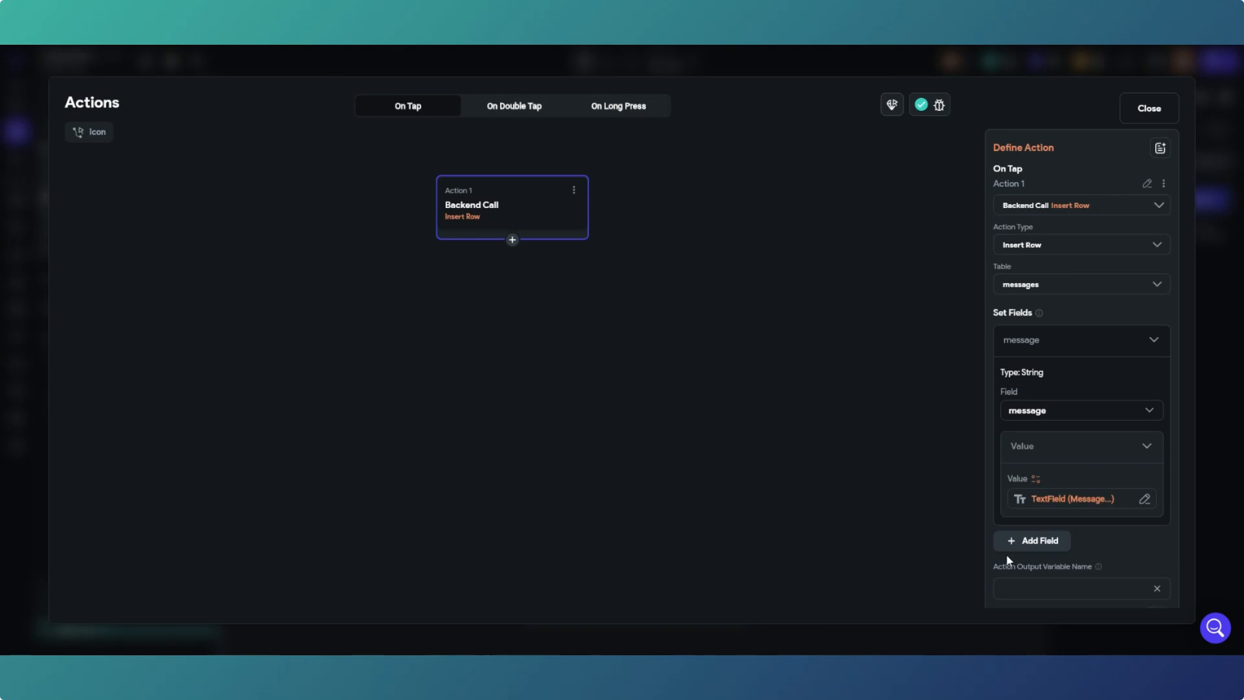
Add the group field to the inserted row, using the group page parameter as its value.
{"action": "left_click", "coordinate": [1024, 545]}
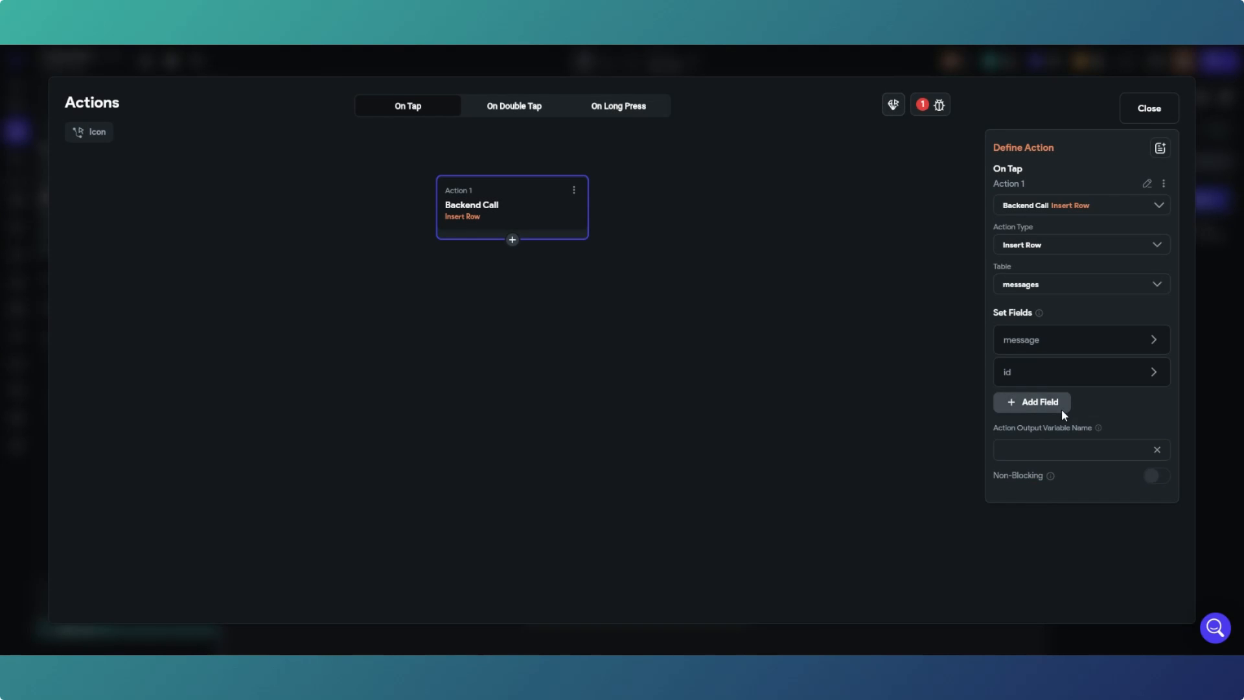
{"action": "left_click", "coordinate": [1154, 376]}
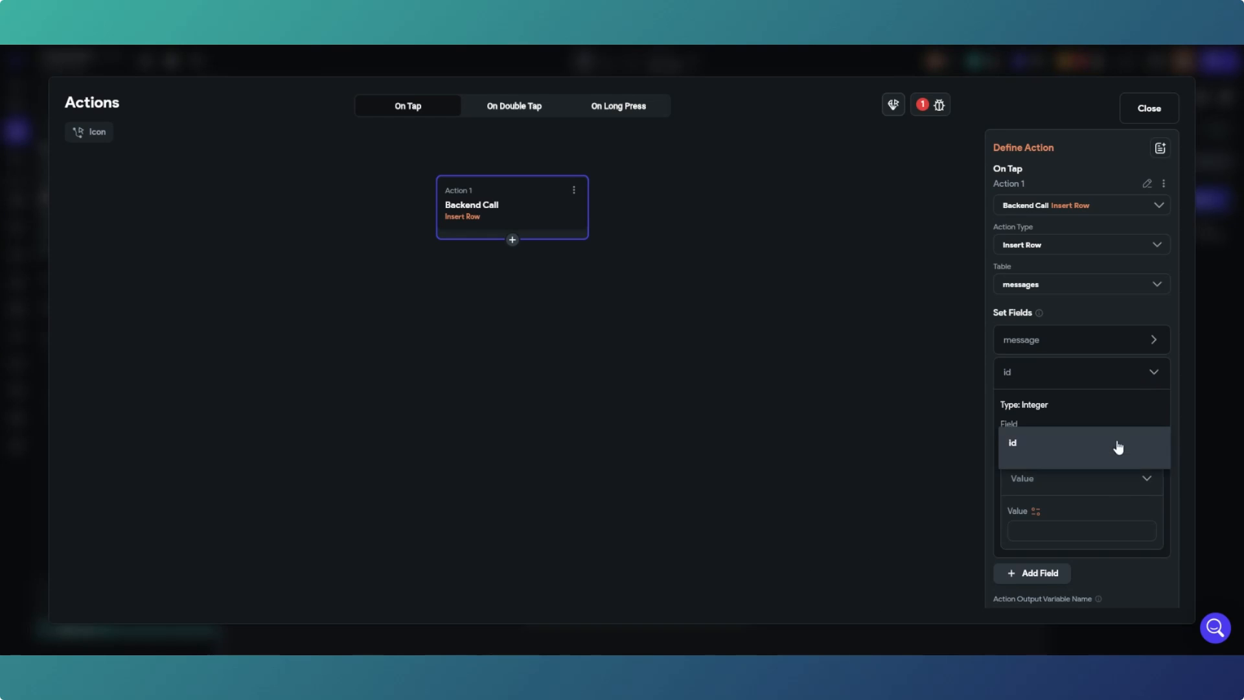
{"action": "left_click", "coordinate": [1117, 445]}
{"action": "left_click", "coordinate": [1024, 507]}
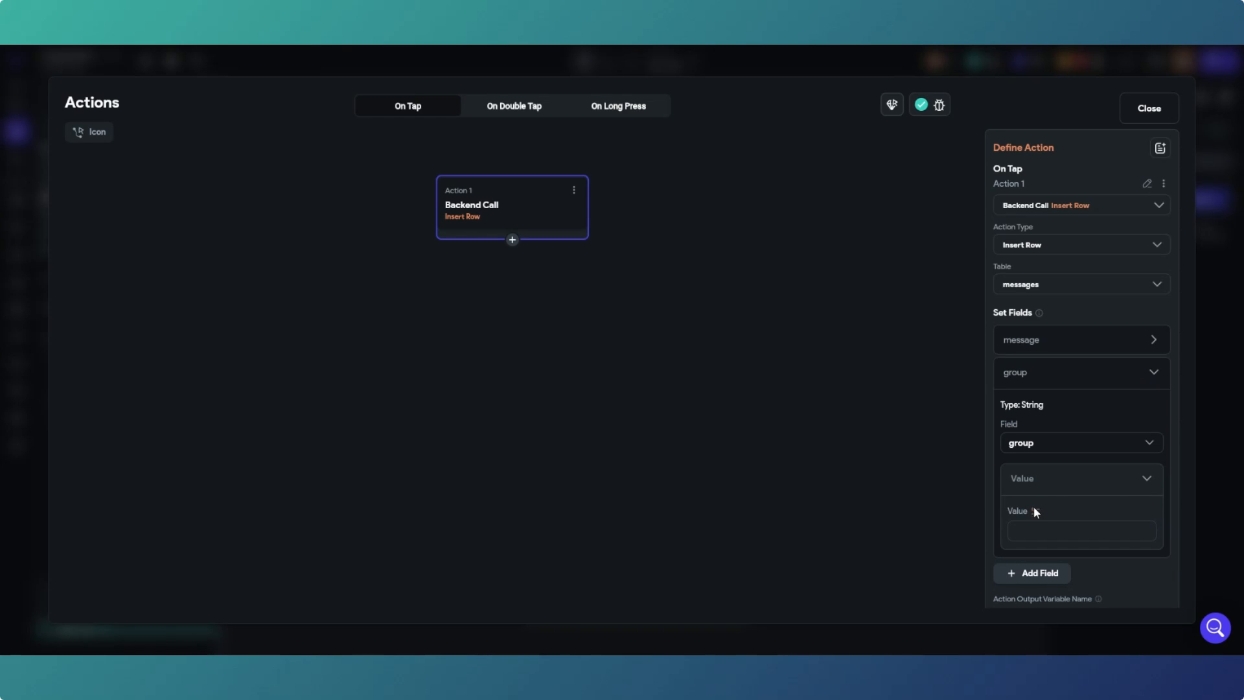
{"action": "left_click", "coordinate": [1035, 512]}
{"action": "scroll", "coordinate": [907, 453], "scroll_direction": "down", "scroll_amount": 2}
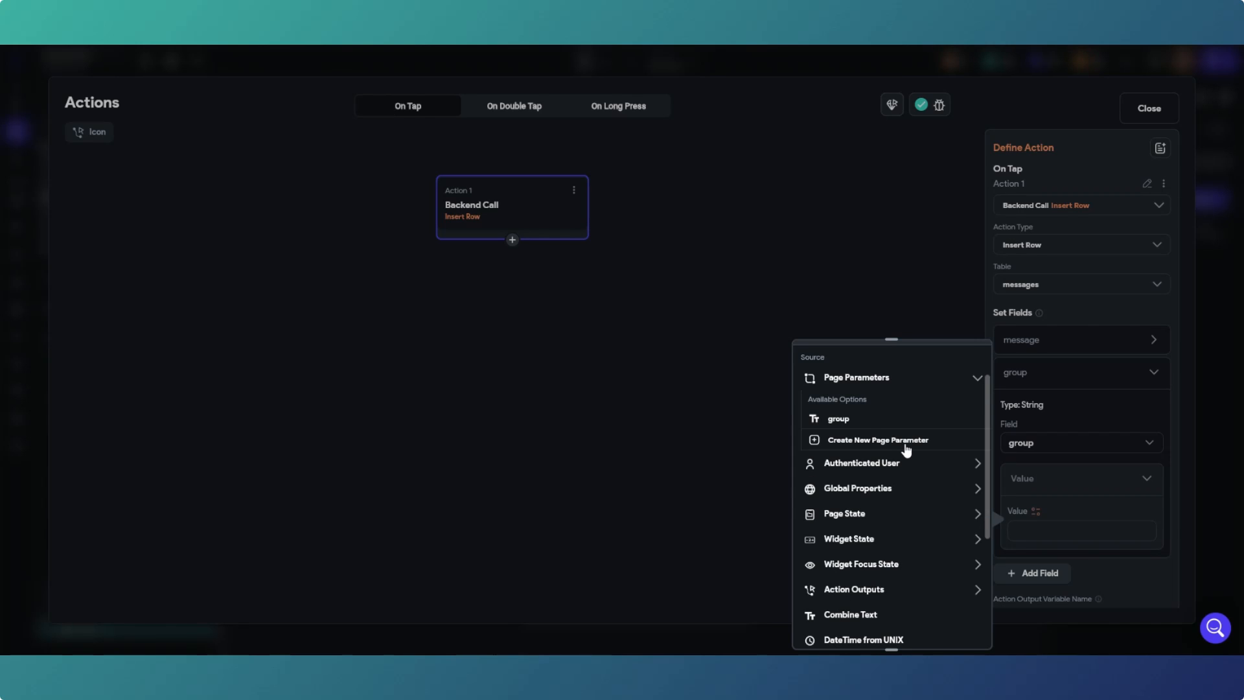
{"action": "left_click", "coordinate": [854, 421]}
Add the user field without a value to the Insert Row action and close the action flow editor.
{"action": "scroll", "coordinate": [1098, 445], "scroll_direction": "down", "scroll_amount": 2}
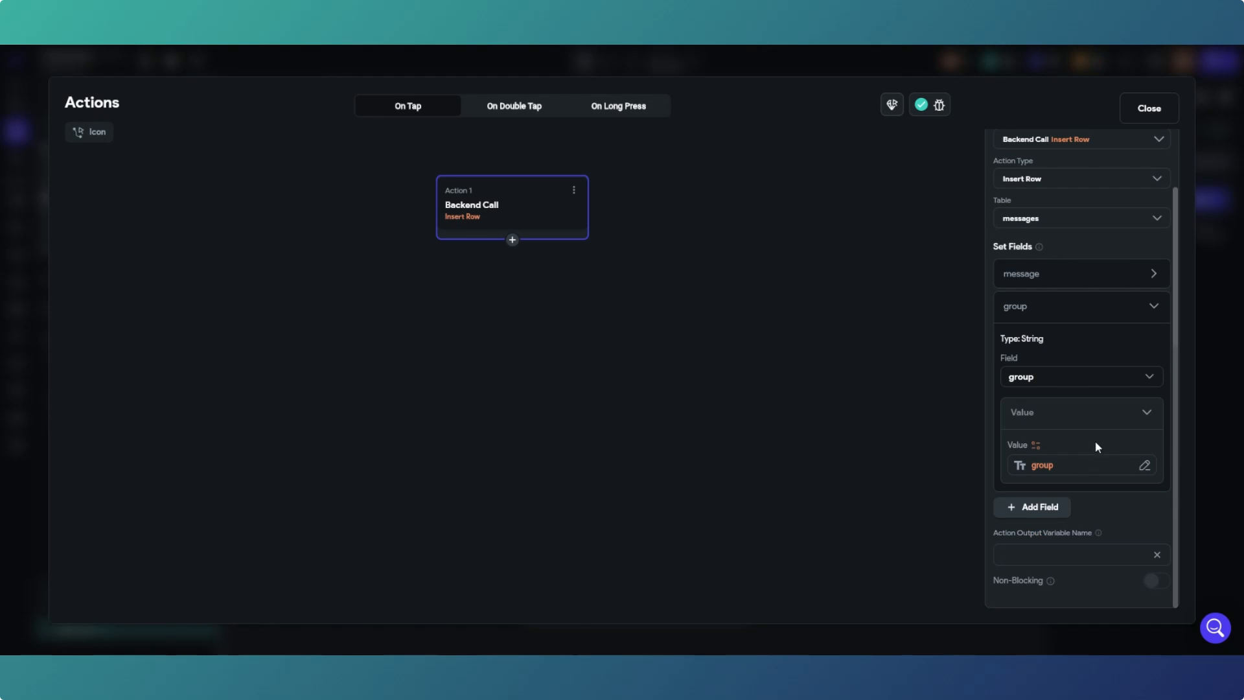
{"action": "left_click", "coordinate": [1052, 507]}
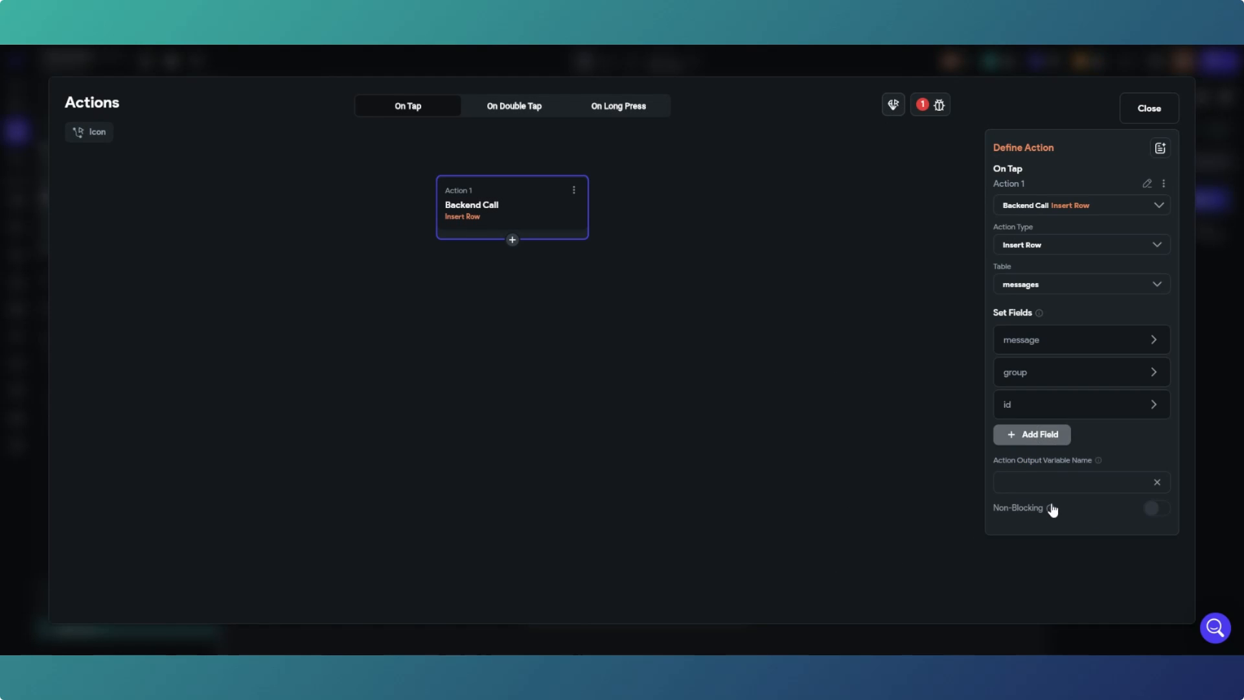
{"action": "left_click", "coordinate": [1158, 413]}
{"action": "left_click", "coordinate": [1083, 478]}
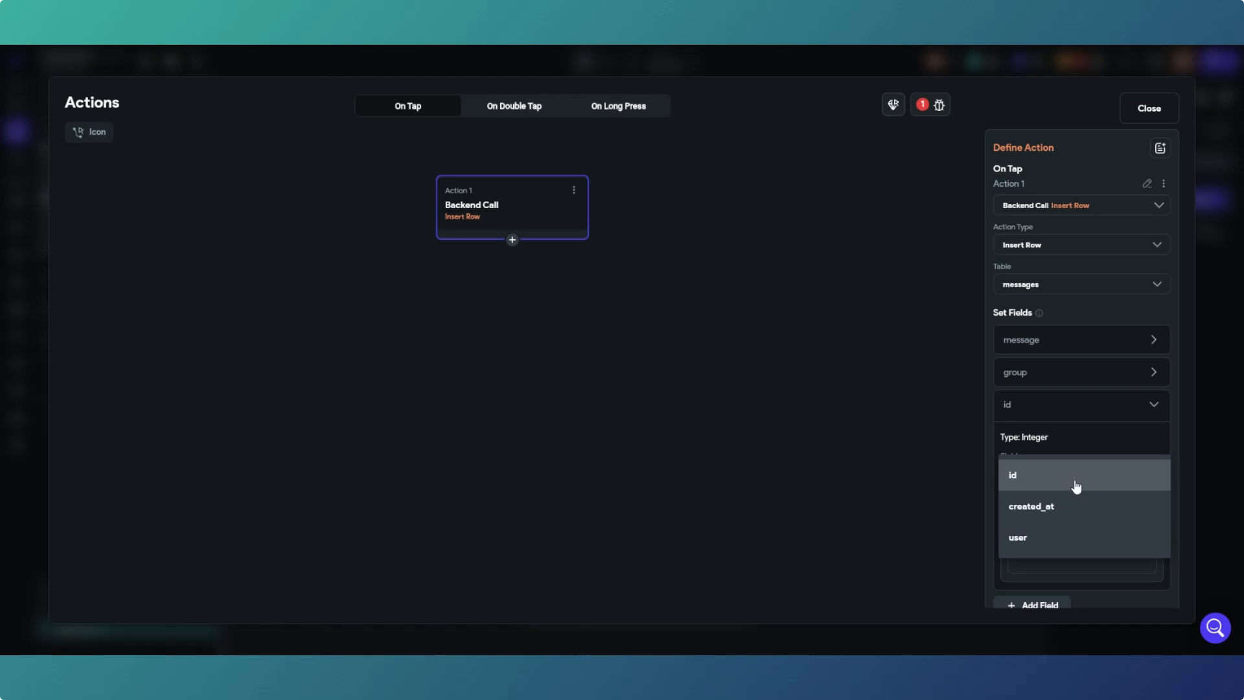
{"action": "left_click", "coordinate": [1030, 543]}
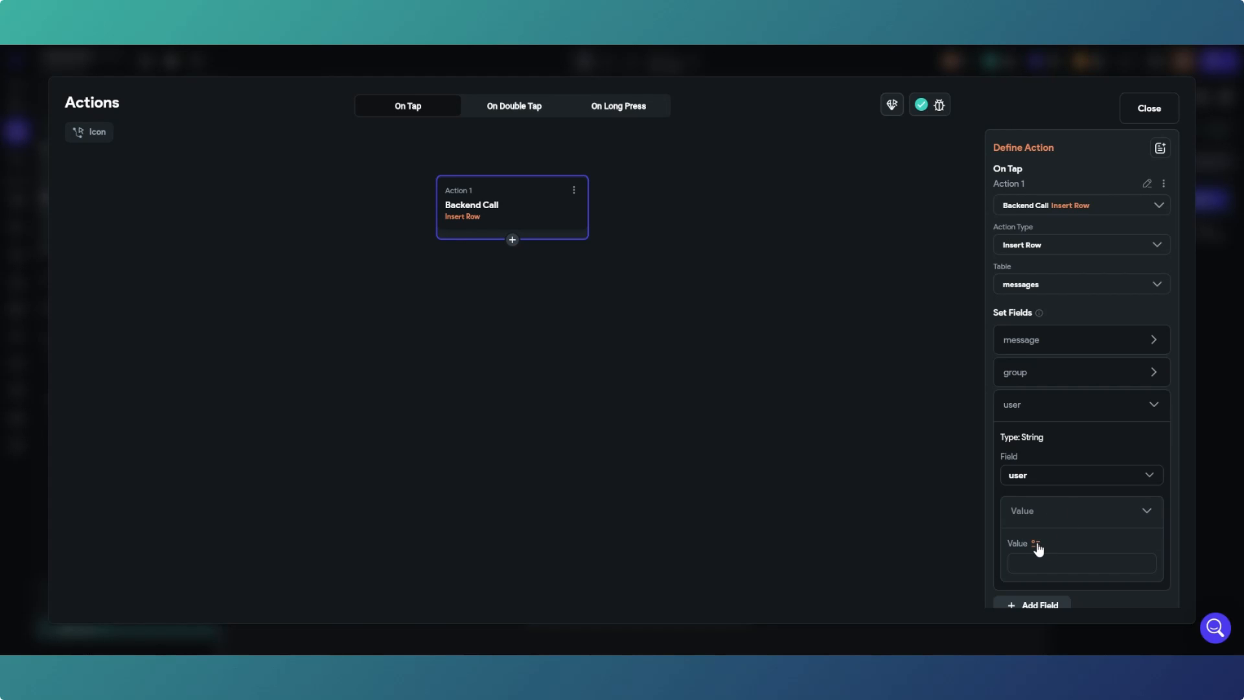
{"action": "left_click", "coordinate": [1038, 548]}
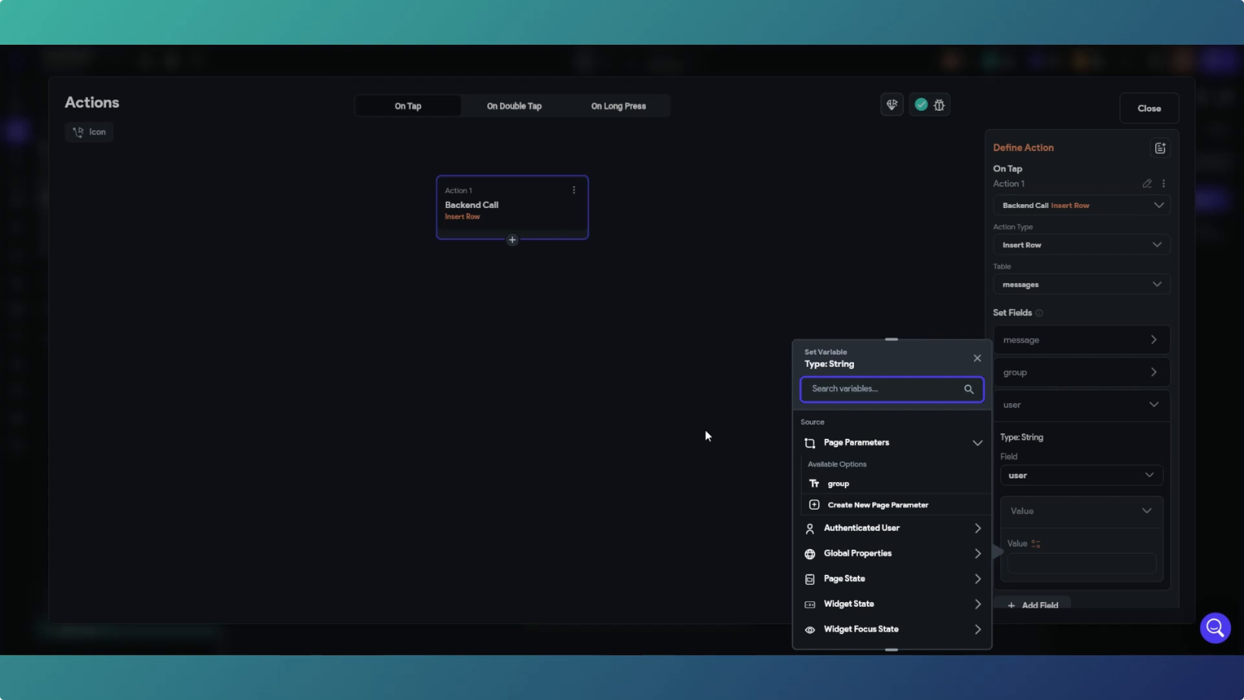
{"action": "left_click", "coordinate": [719, 395]}
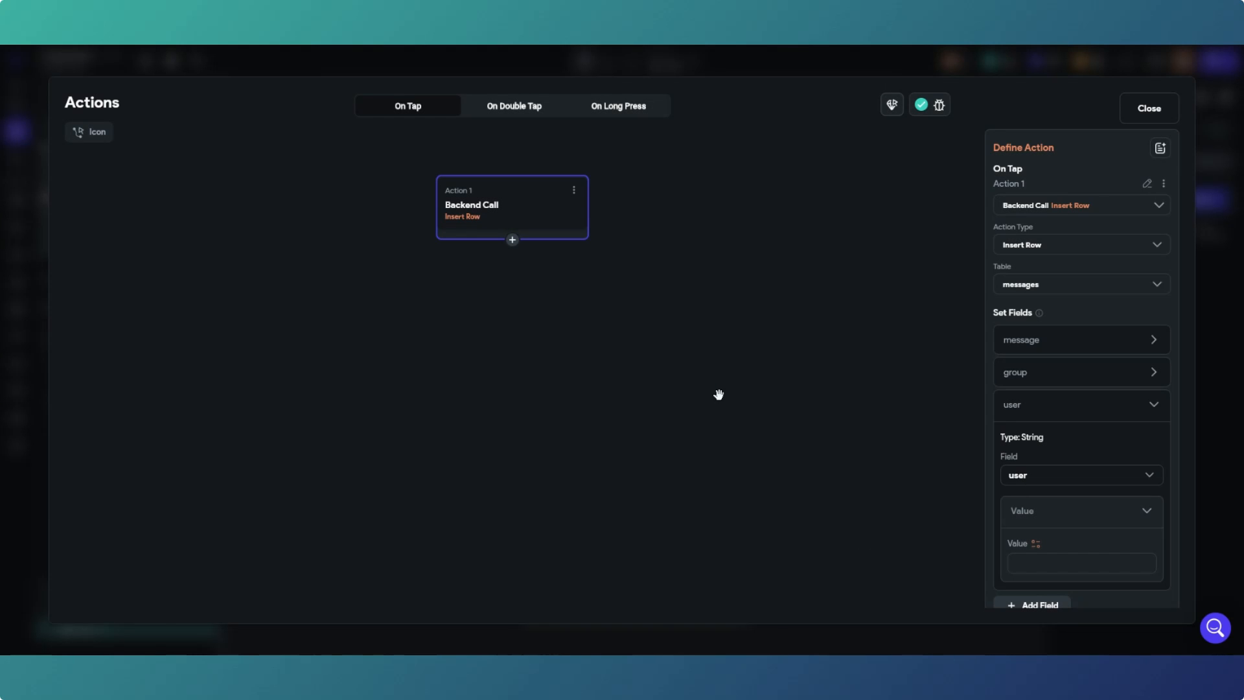
{"action": "left_click", "coordinate": [1135, 114]}
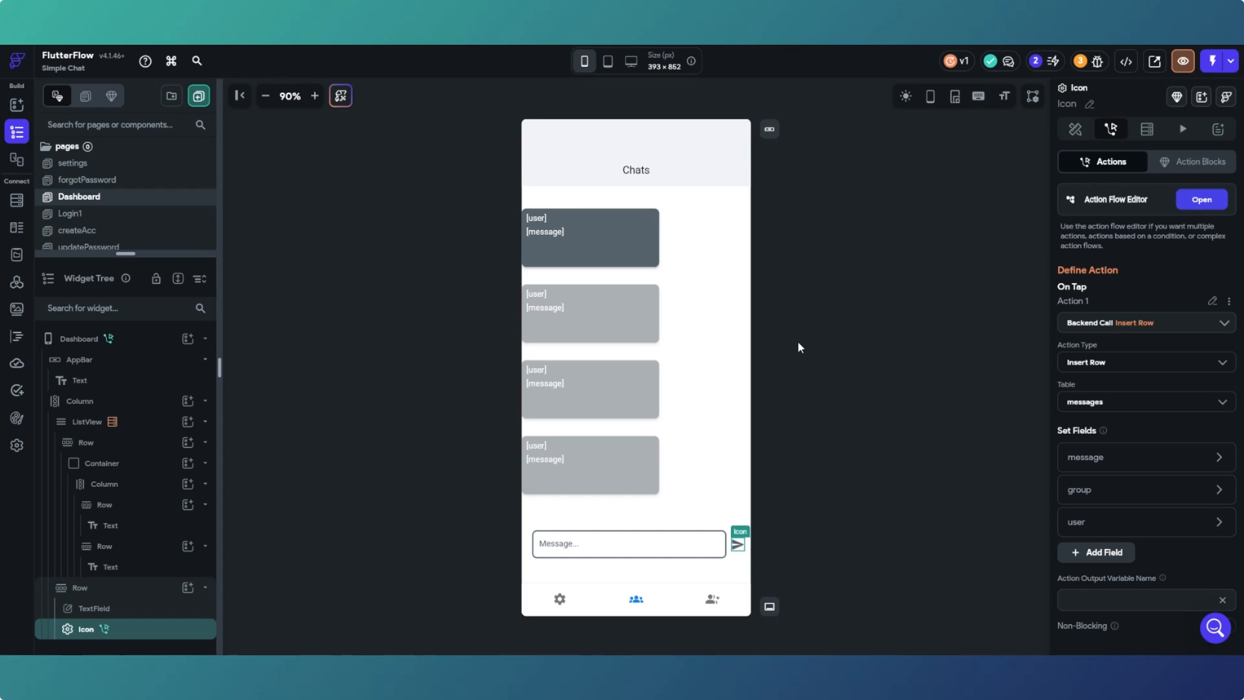
Check the on-tap action of the username Change text on the users page and open the updateusername page it targets.
{"action": "scroll", "coordinate": [147, 187], "scroll_direction": "down", "scroll_amount": 1}
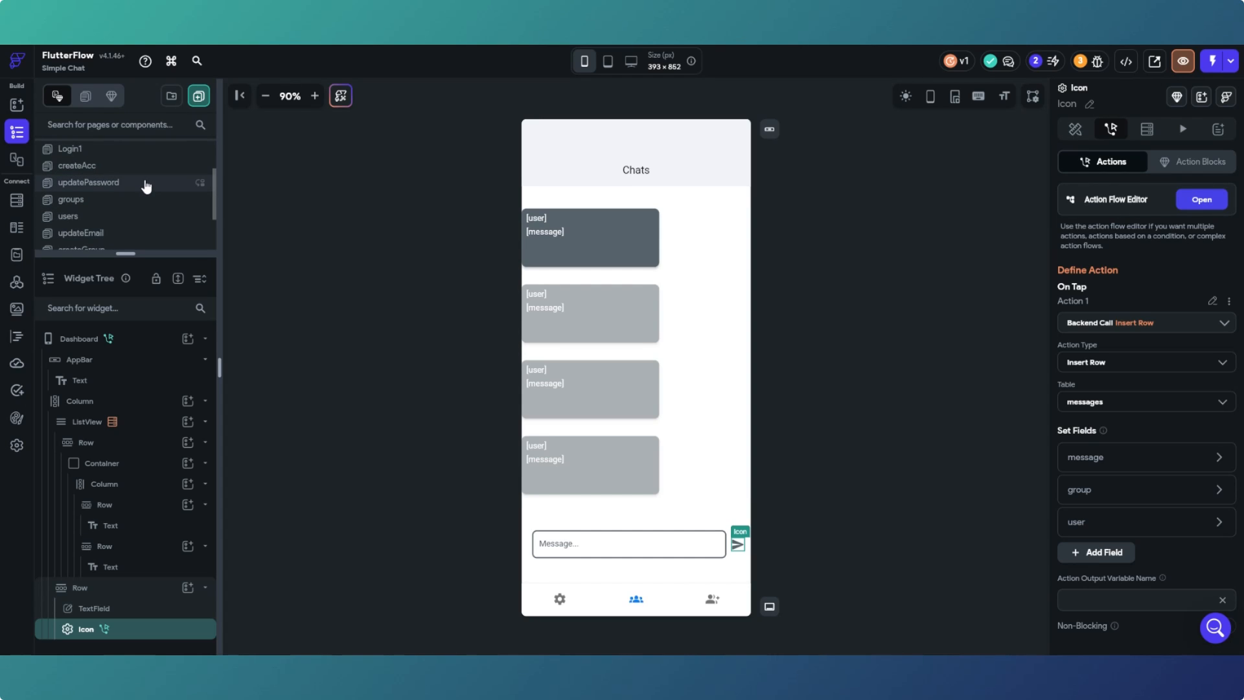
{"action": "scroll", "coordinate": [143, 181], "scroll_direction": "down", "scroll_amount": 2}
{"action": "left_click", "coordinate": [134, 156]}
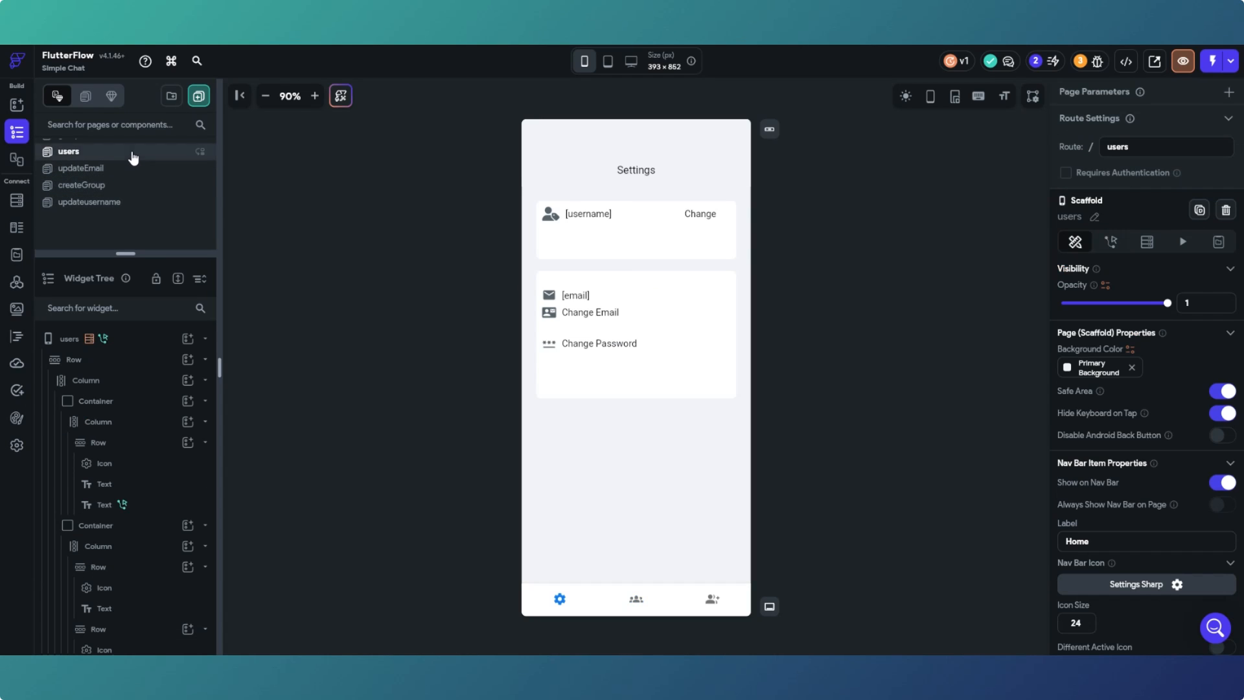
{"action": "left_click", "coordinate": [697, 215]}
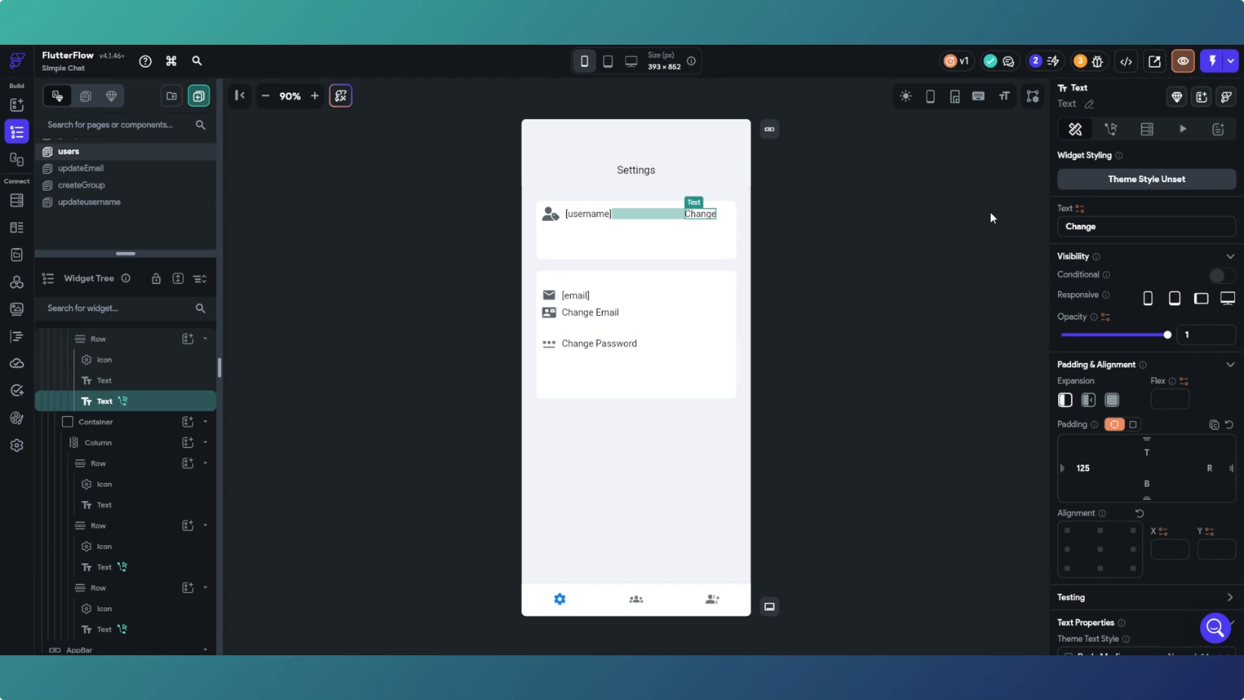
{"action": "left_click", "coordinate": [1112, 130]}
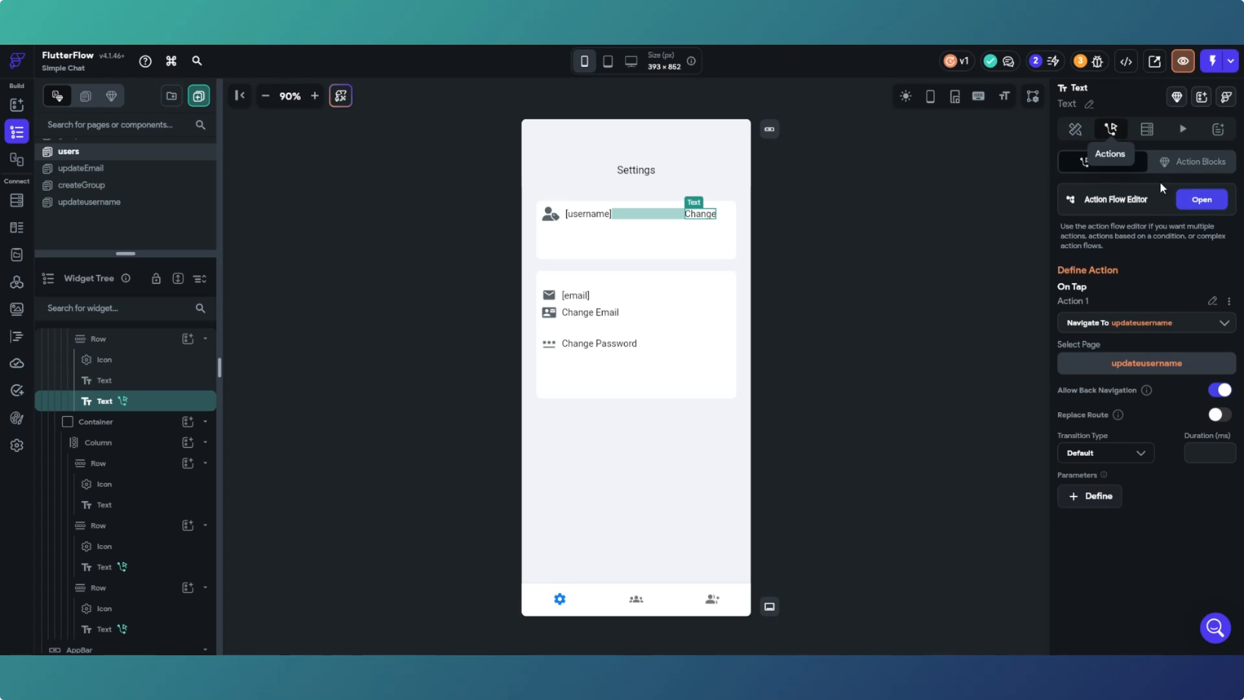
{"action": "left_click", "coordinate": [97, 201]}
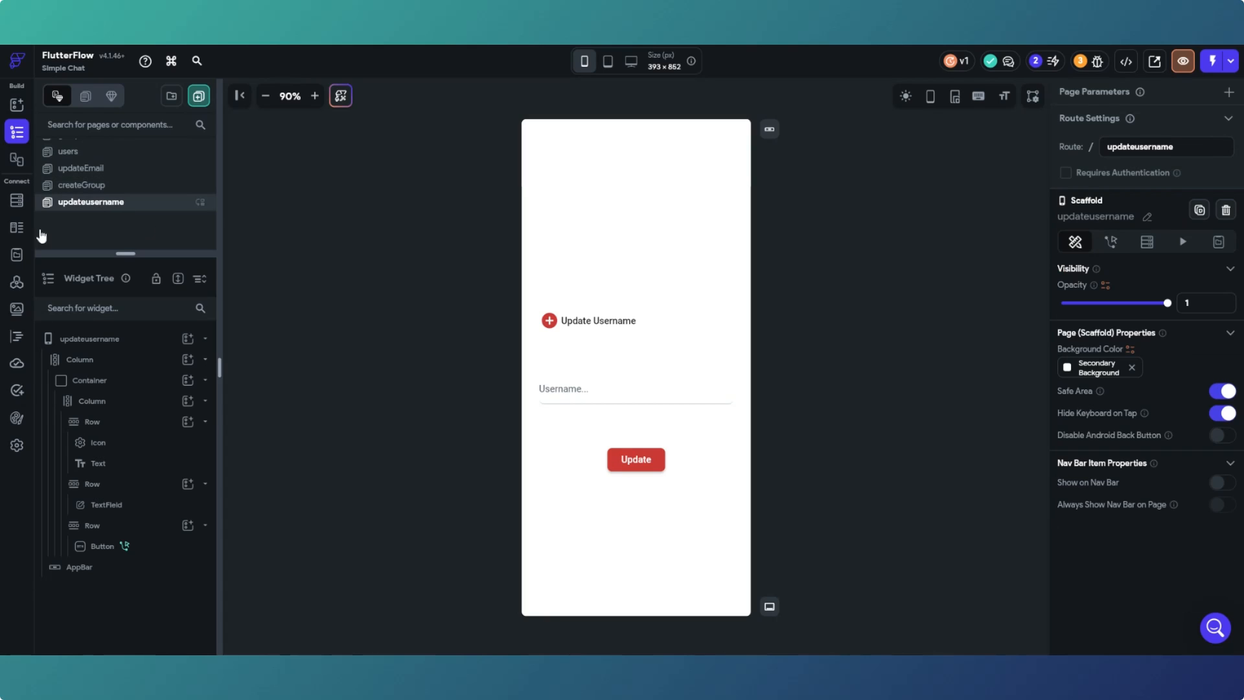
Create a persisted String app state variable named userName.
{"action": "left_click", "coordinate": [18, 255]}
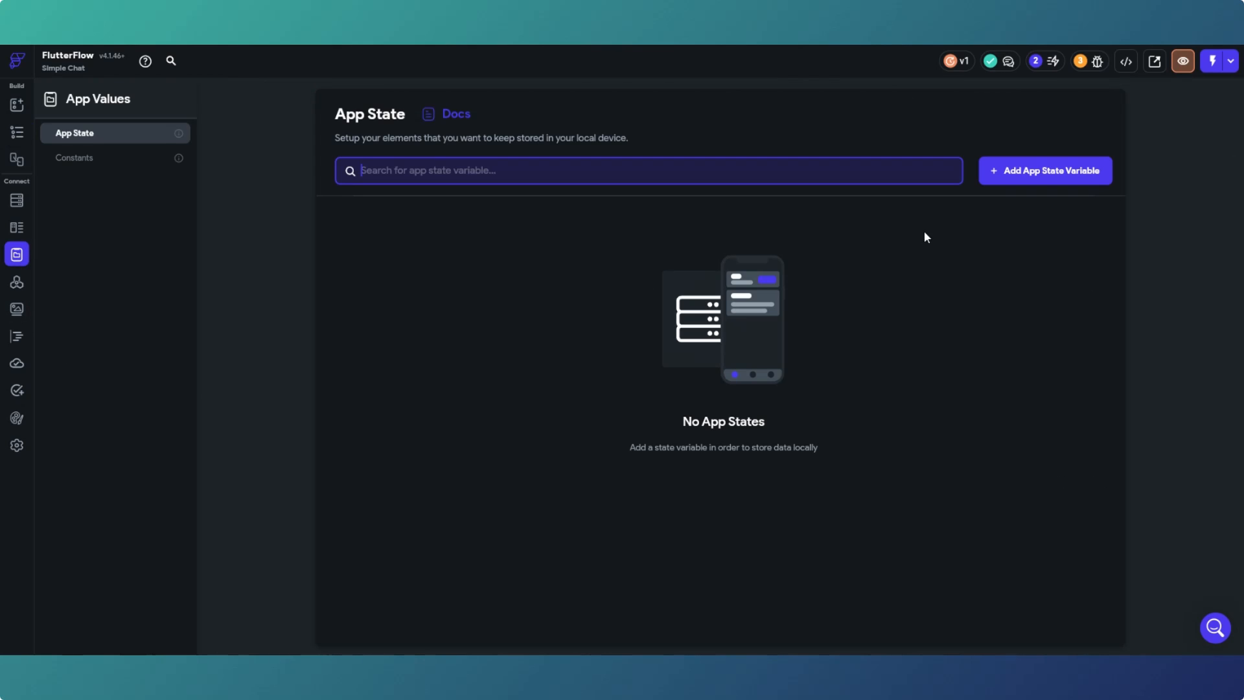
{"action": "left_click", "coordinate": [1035, 179]}
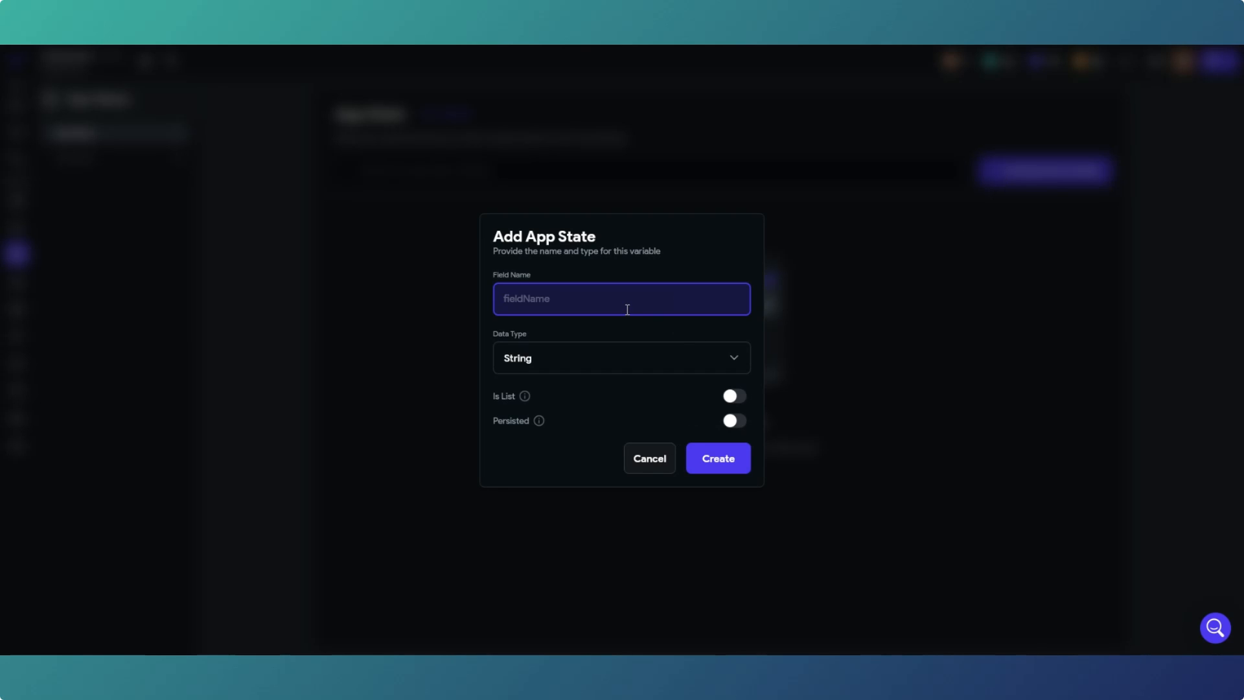
{"action": "type", "text": "userName"}
{"action": "left_click", "coordinate": [735, 421]}
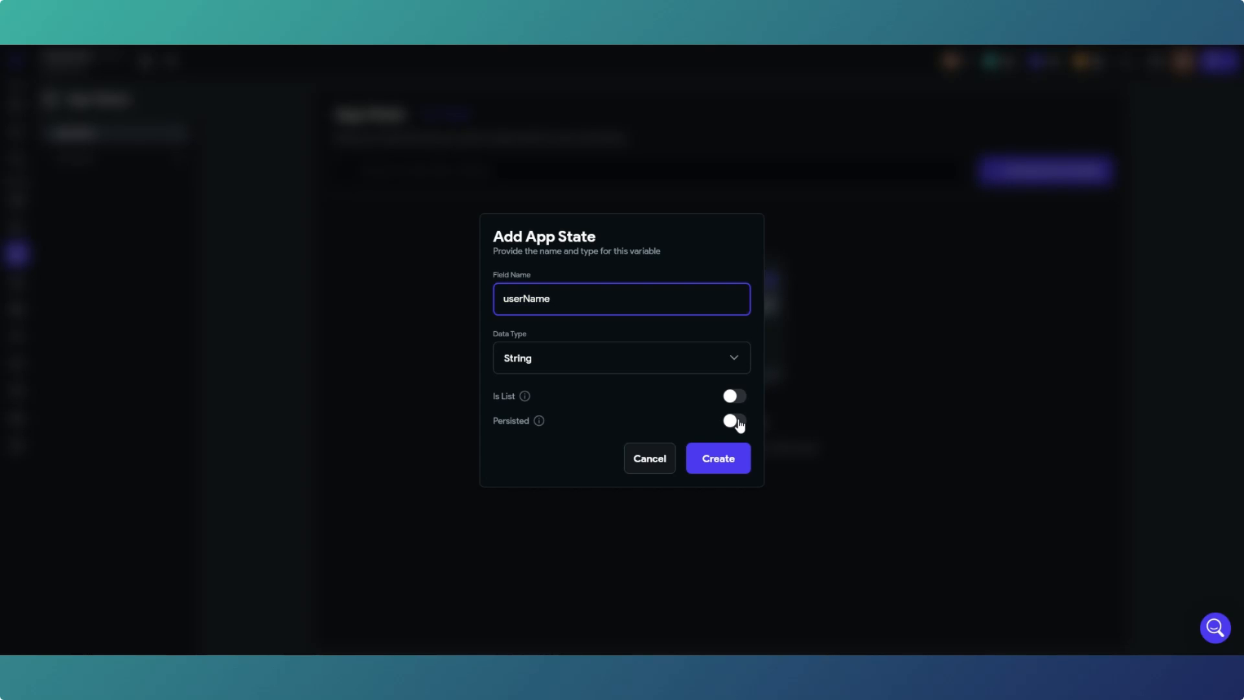
{"action": "left_click", "coordinate": [726, 465]}
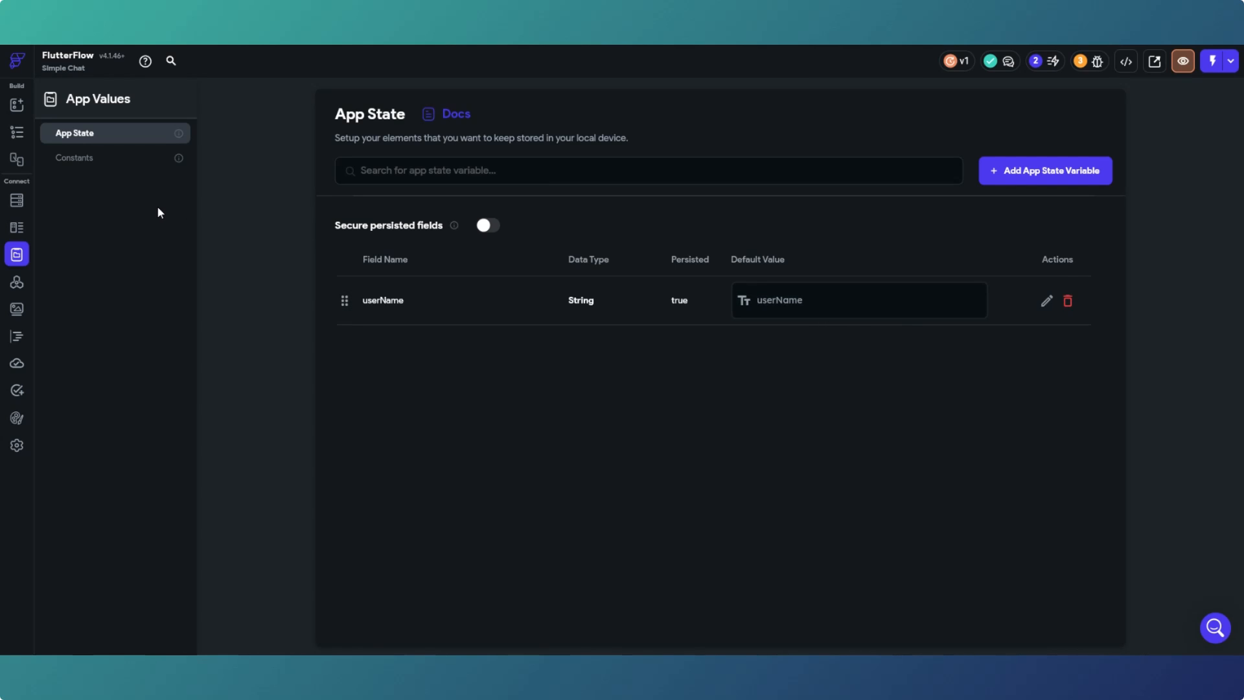
Insert an Update App State action right after the Update Row(s) backend call in the updateusername page's Update button flow.
{"action": "left_click", "coordinate": [17, 133]}
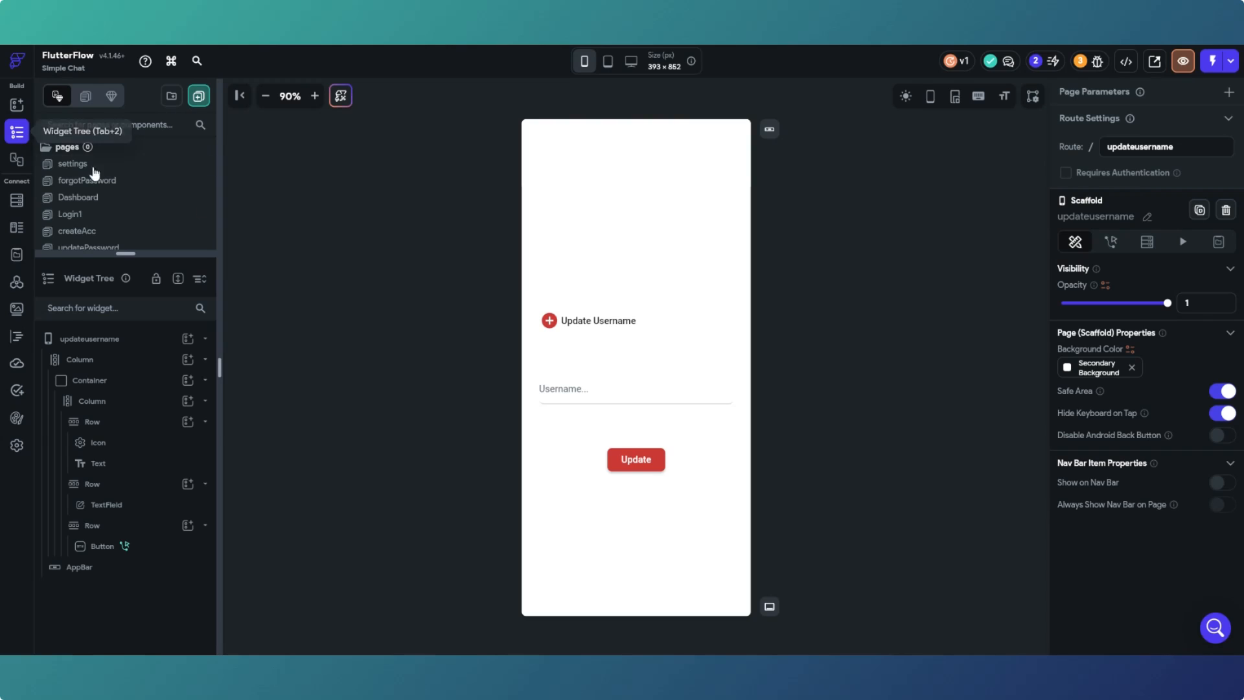
{"action": "left_click", "coordinate": [633, 458]}
{"action": "left_click", "coordinate": [1111, 129]}
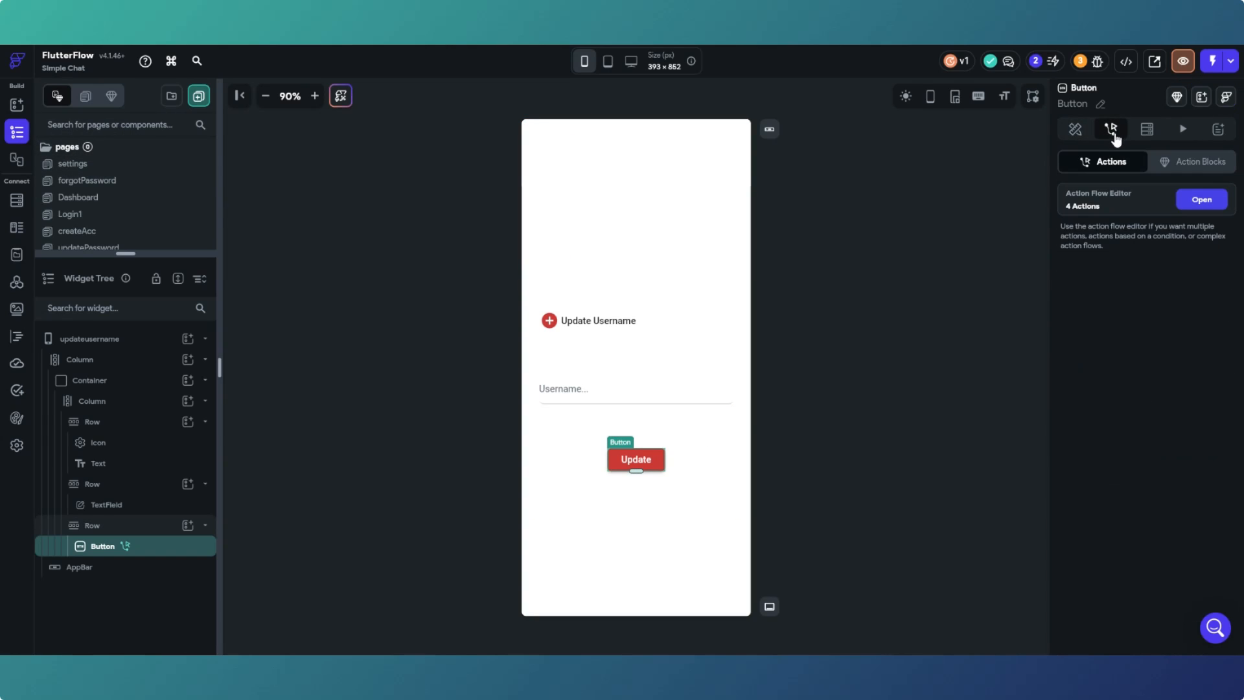
{"action": "left_click", "coordinate": [1199, 199]}
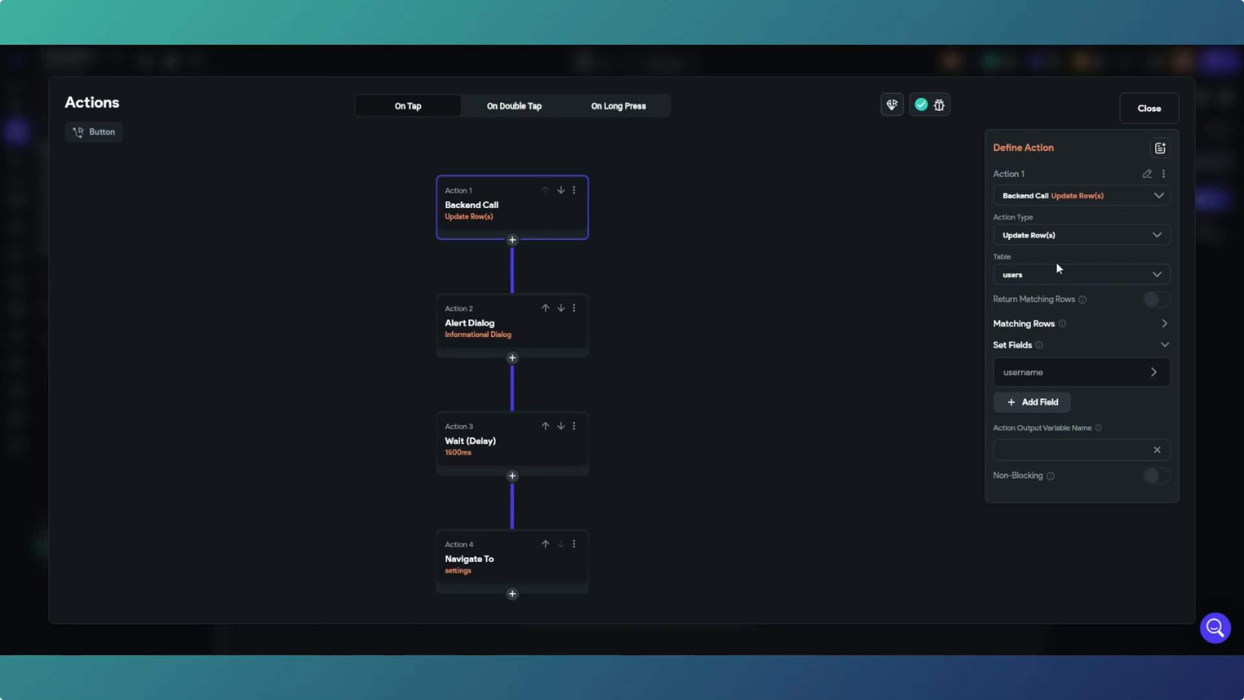
{"action": "left_click", "coordinate": [512, 241]}
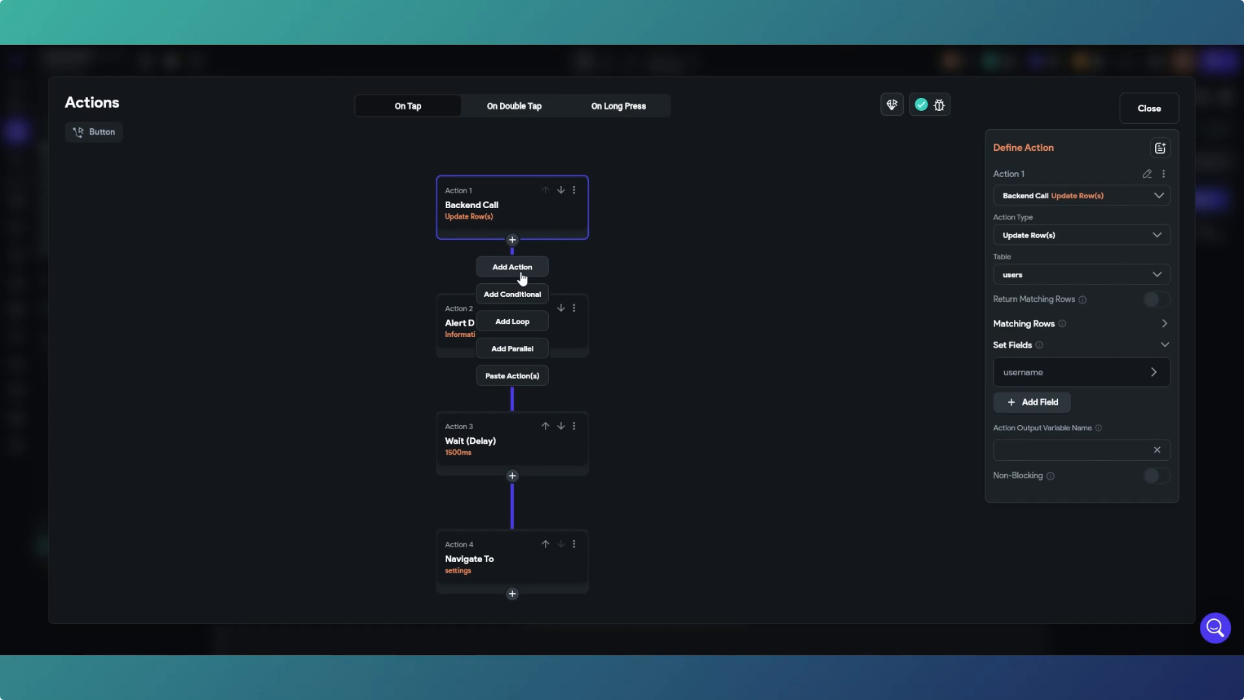
{"action": "left_click", "coordinate": [522, 278]}
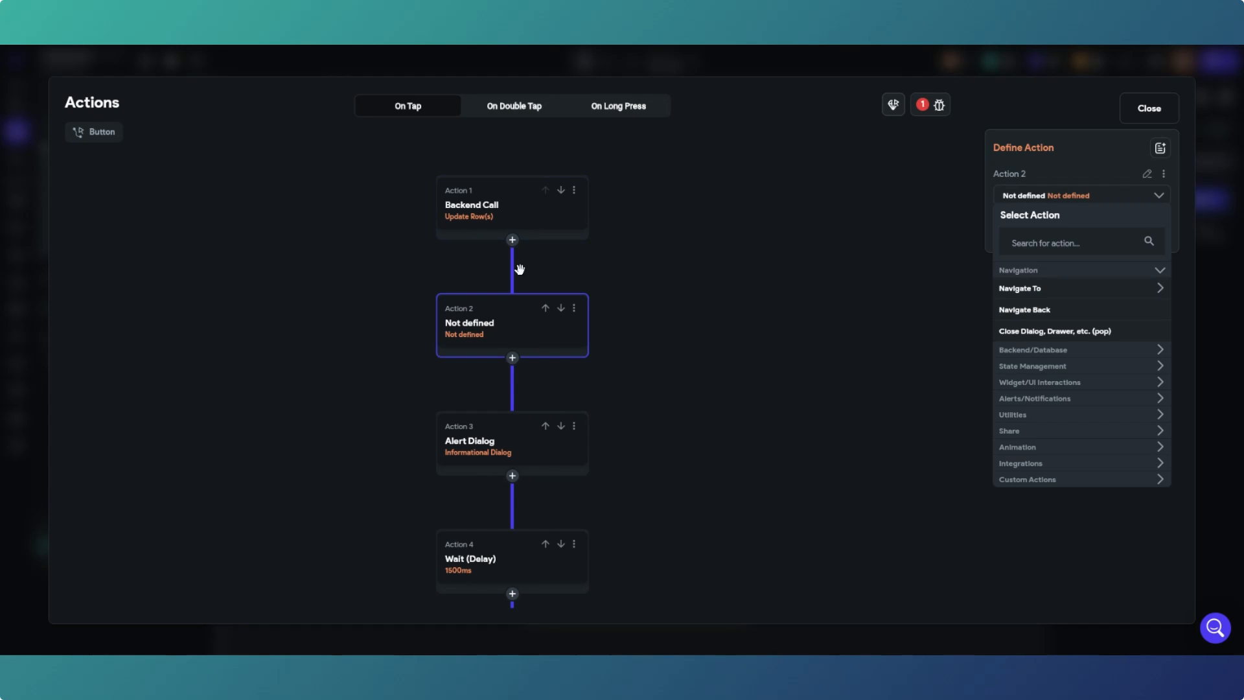
{"action": "left_click", "coordinate": [1096, 367]}
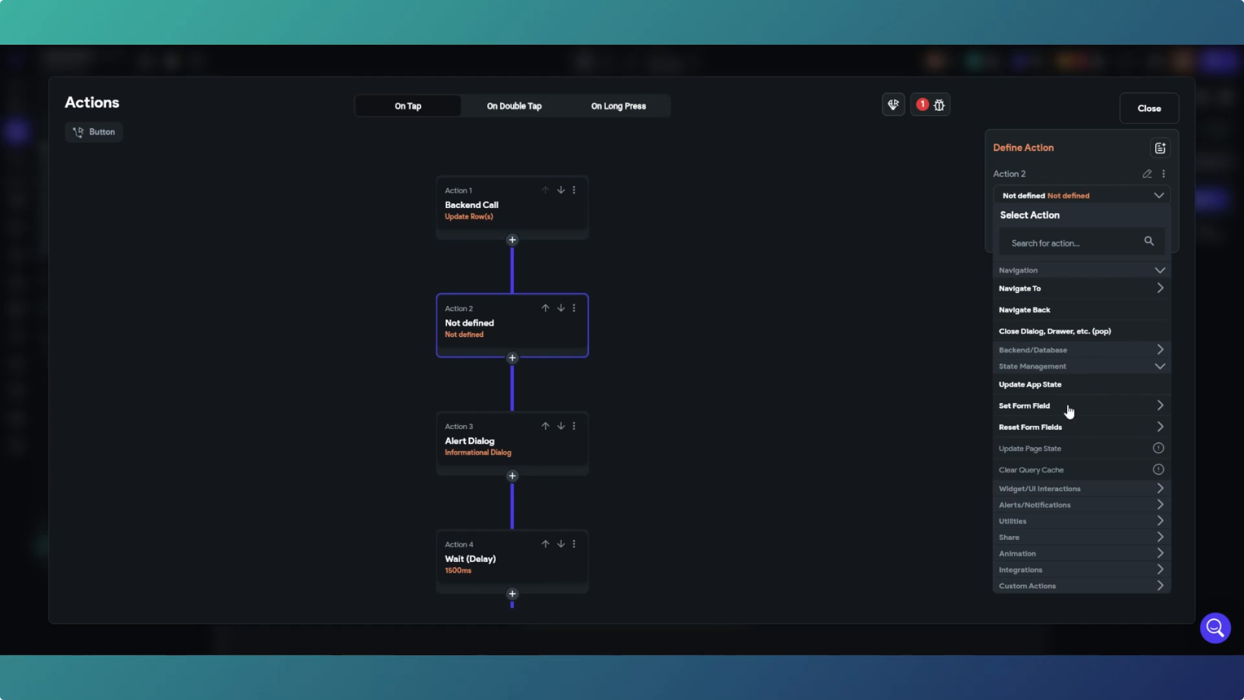
{"action": "left_click", "coordinate": [1072, 385]}
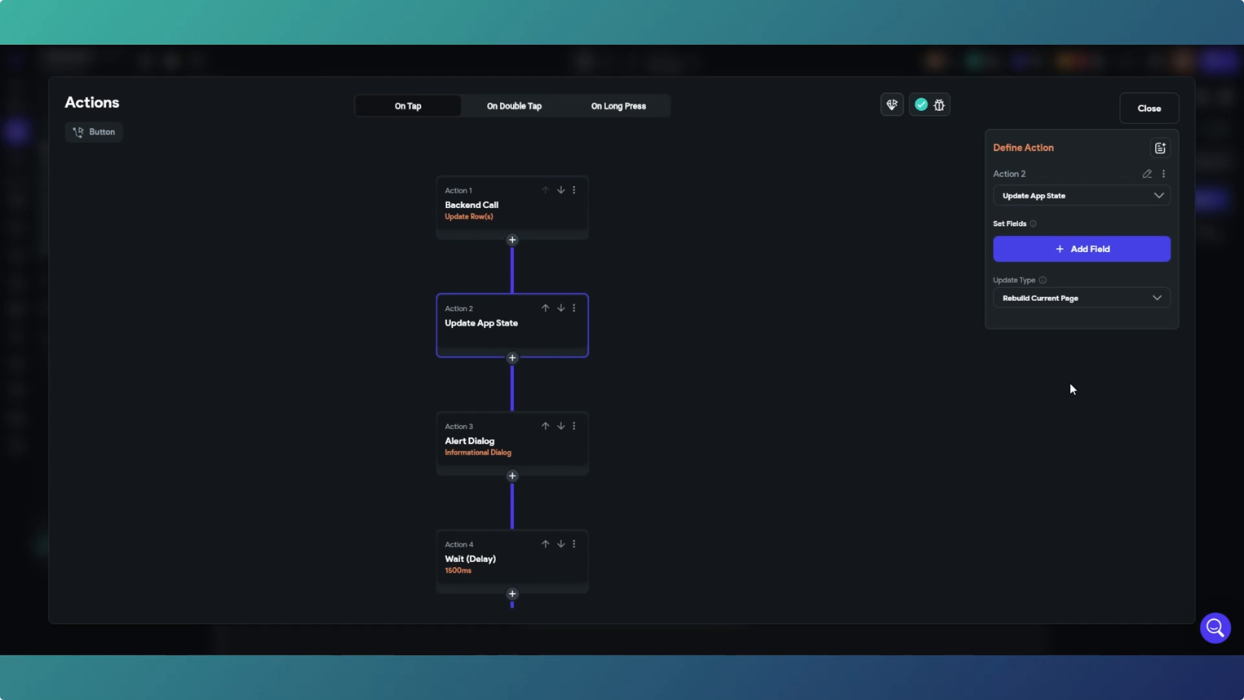
Make the Update App State action set userName to the Username TextField's widget state, and close the action flow editor.
{"action": "left_click", "coordinate": [1067, 245]}
{"action": "left_click", "coordinate": [565, 282]}
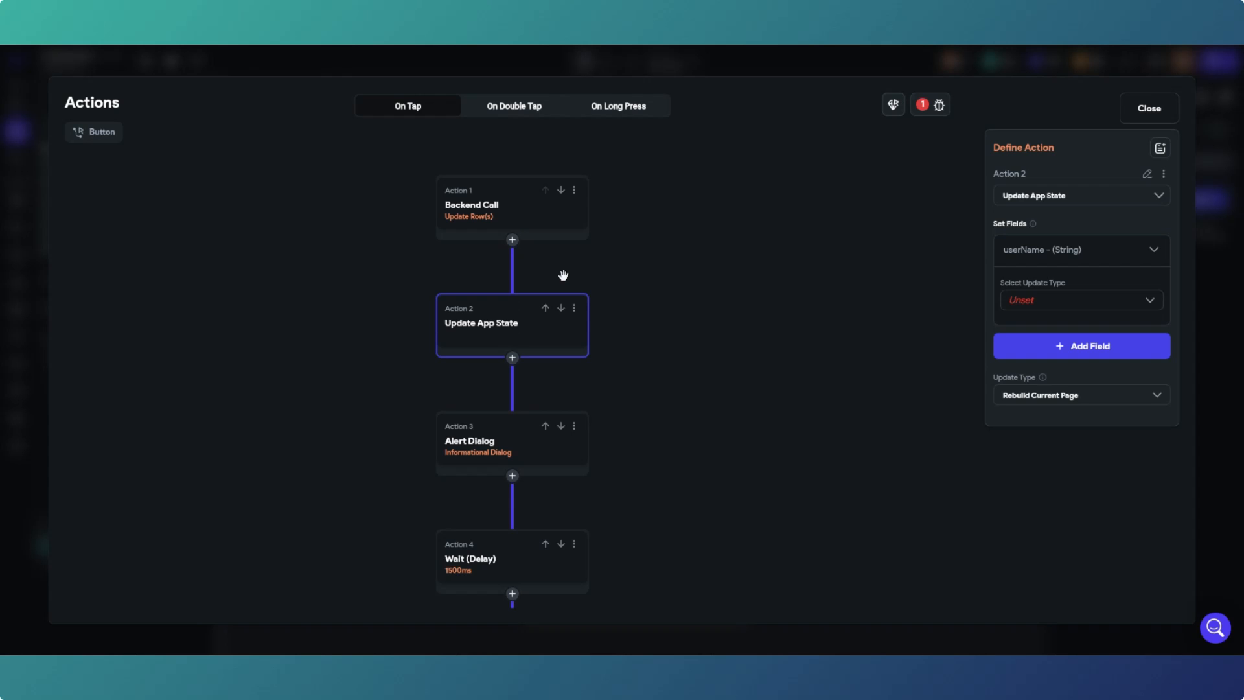
{"action": "left_click", "coordinate": [1066, 309]}
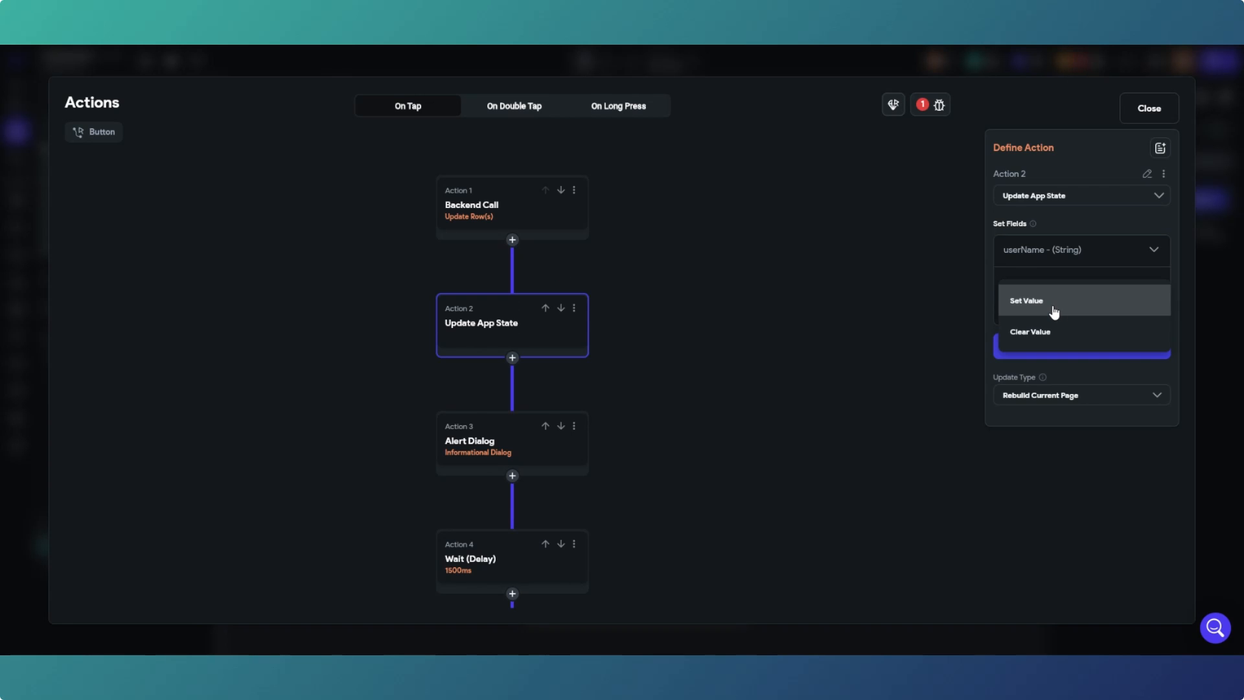
{"action": "left_click", "coordinate": [1056, 305]}
{"action": "left_click", "coordinate": [1052, 324]}
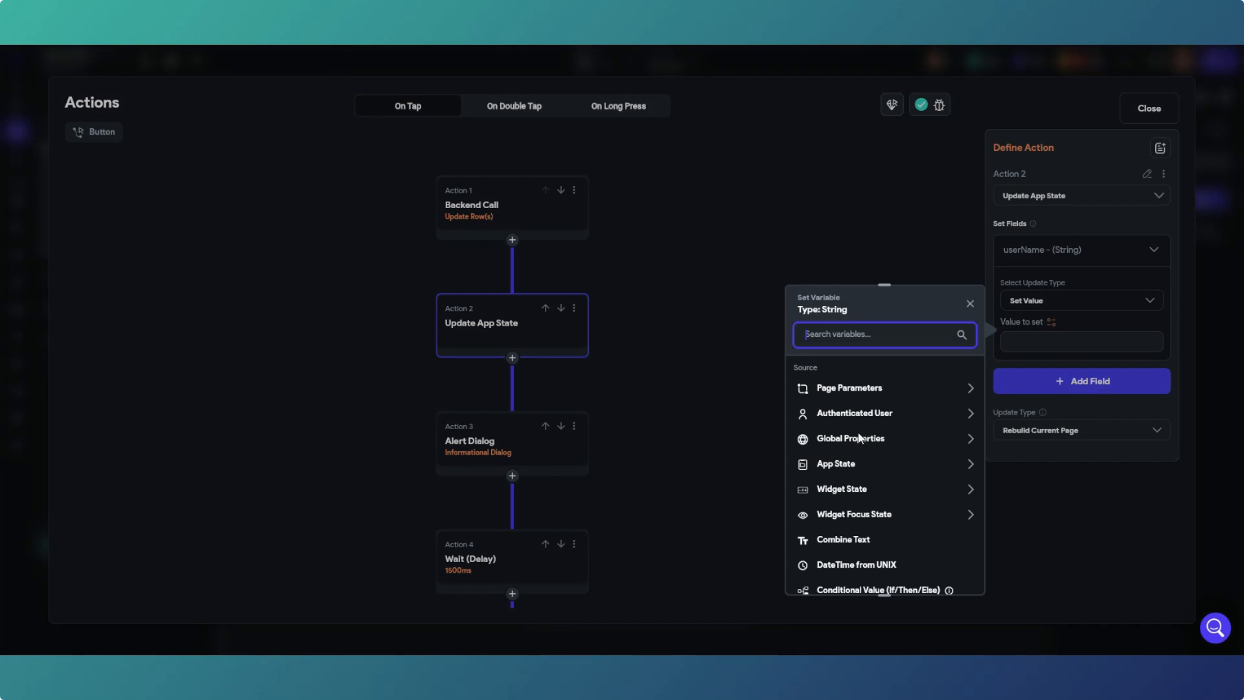
{"action": "left_click", "coordinate": [874, 495]}
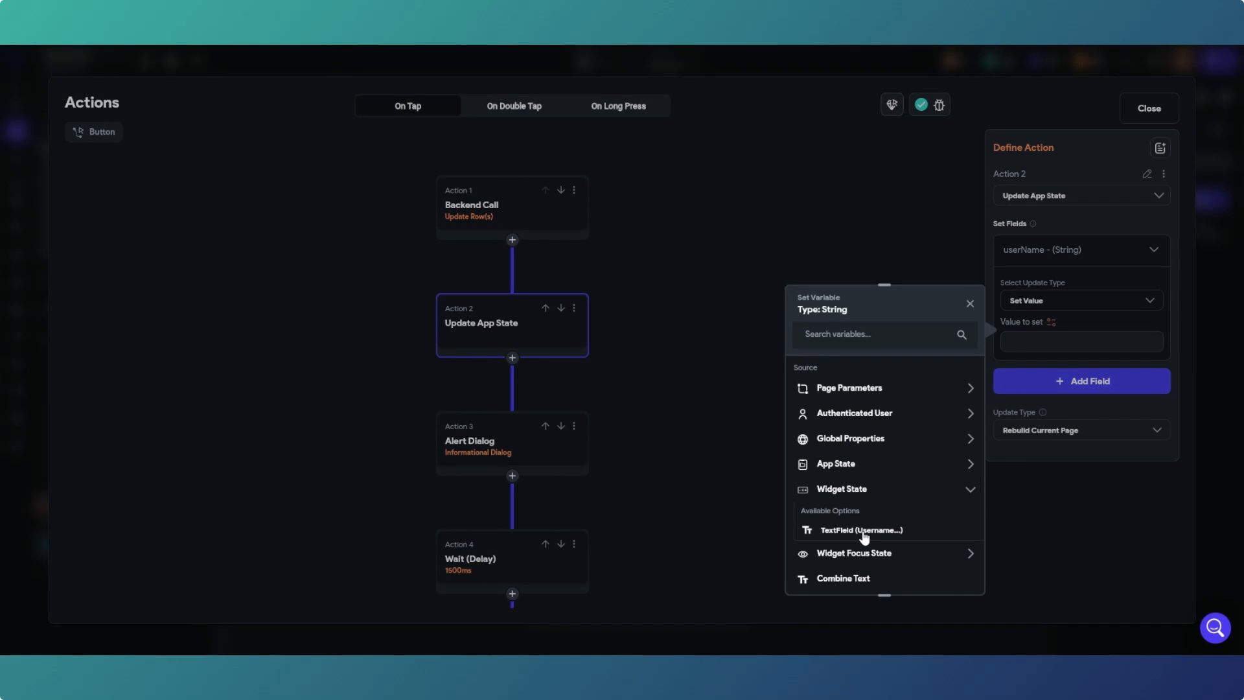
{"action": "left_click", "coordinate": [862, 530]}
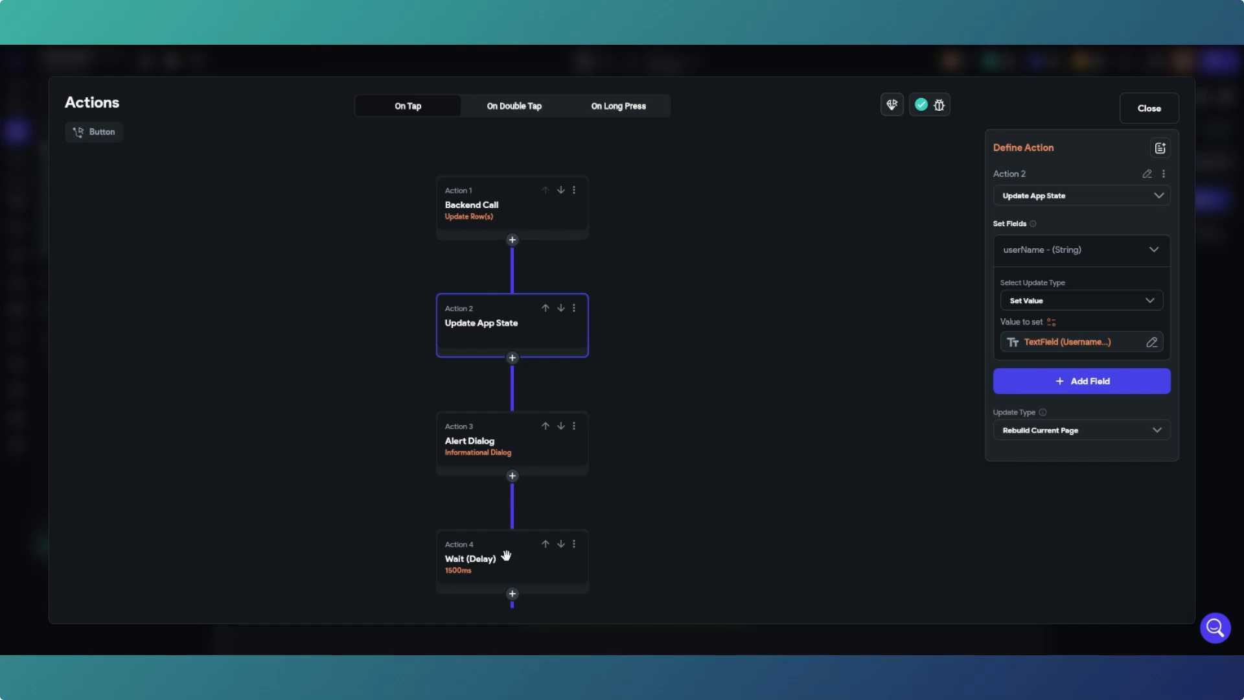
{"action": "scroll", "coordinate": [524, 485], "scroll_direction": "down", "scroll_amount": 3}
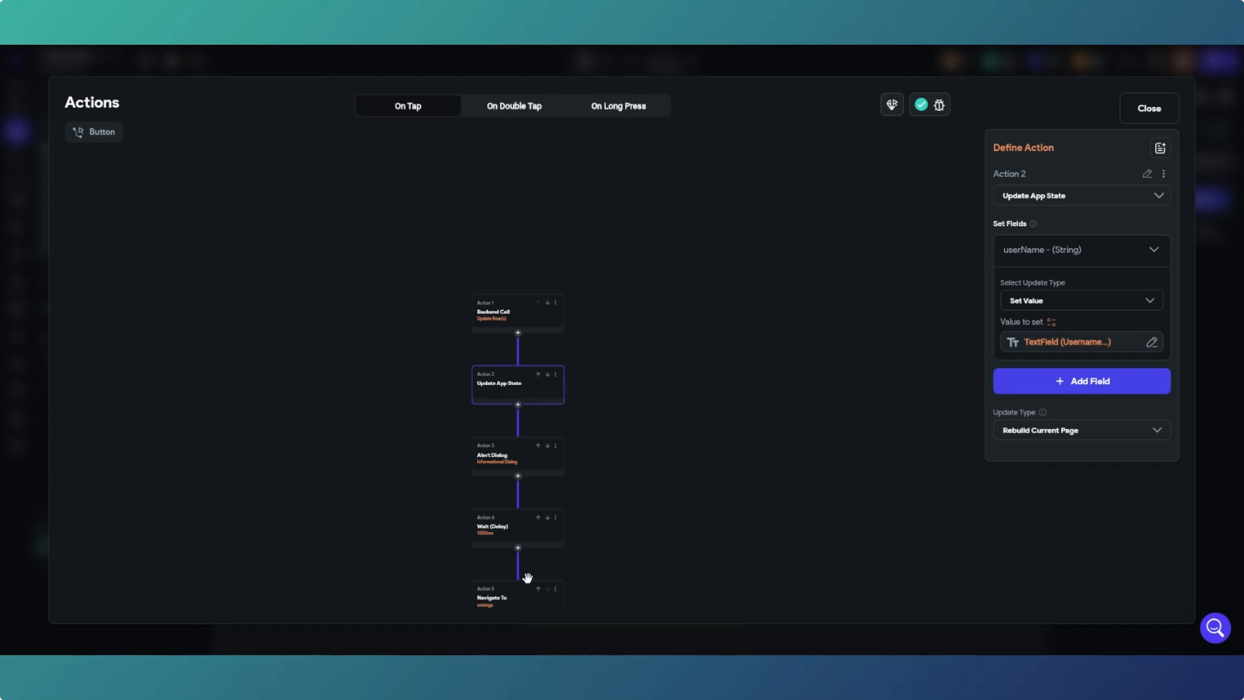
{"action": "left_click", "coordinate": [1161, 114]}
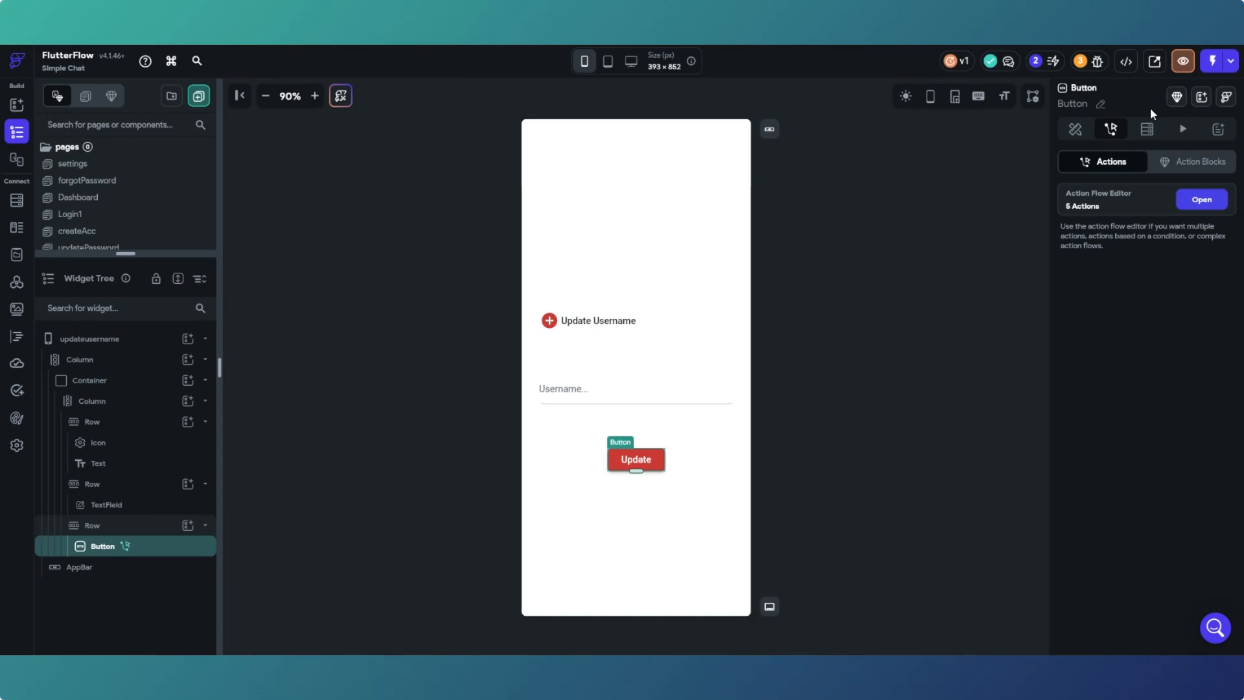
Inspect the settings page's layout and return to the updateusername page.
{"action": "left_click", "coordinate": [862, 377]}
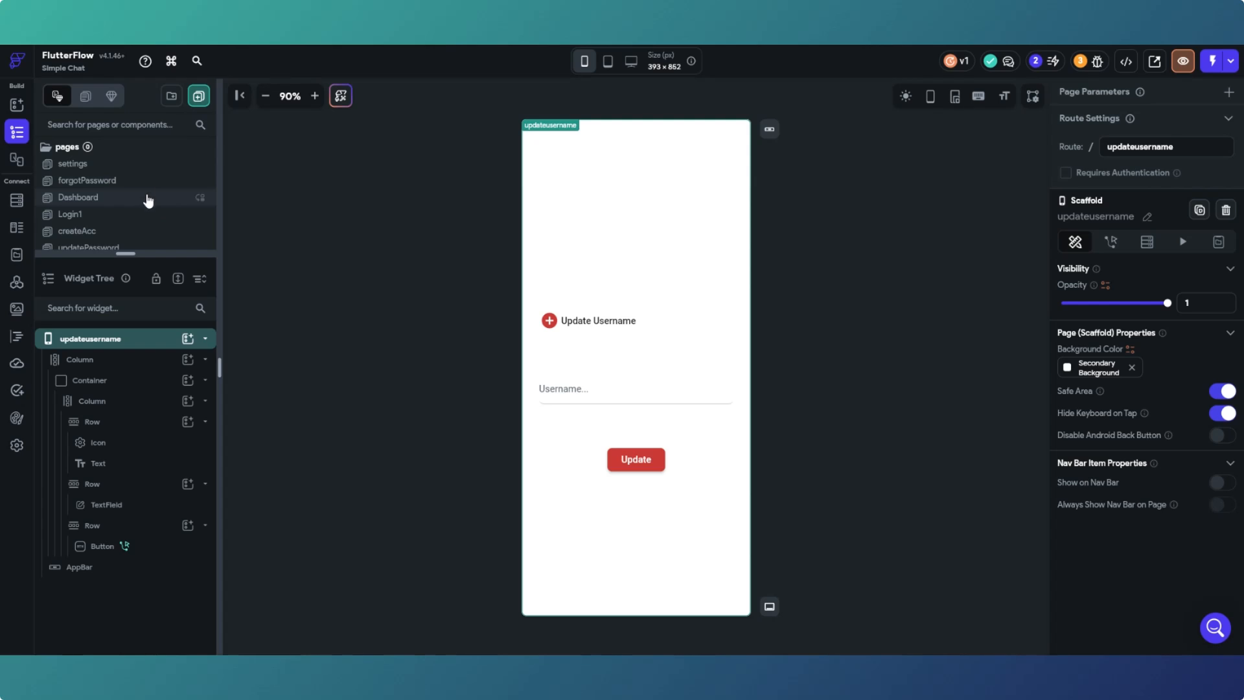
{"action": "left_click", "coordinate": [139, 170]}
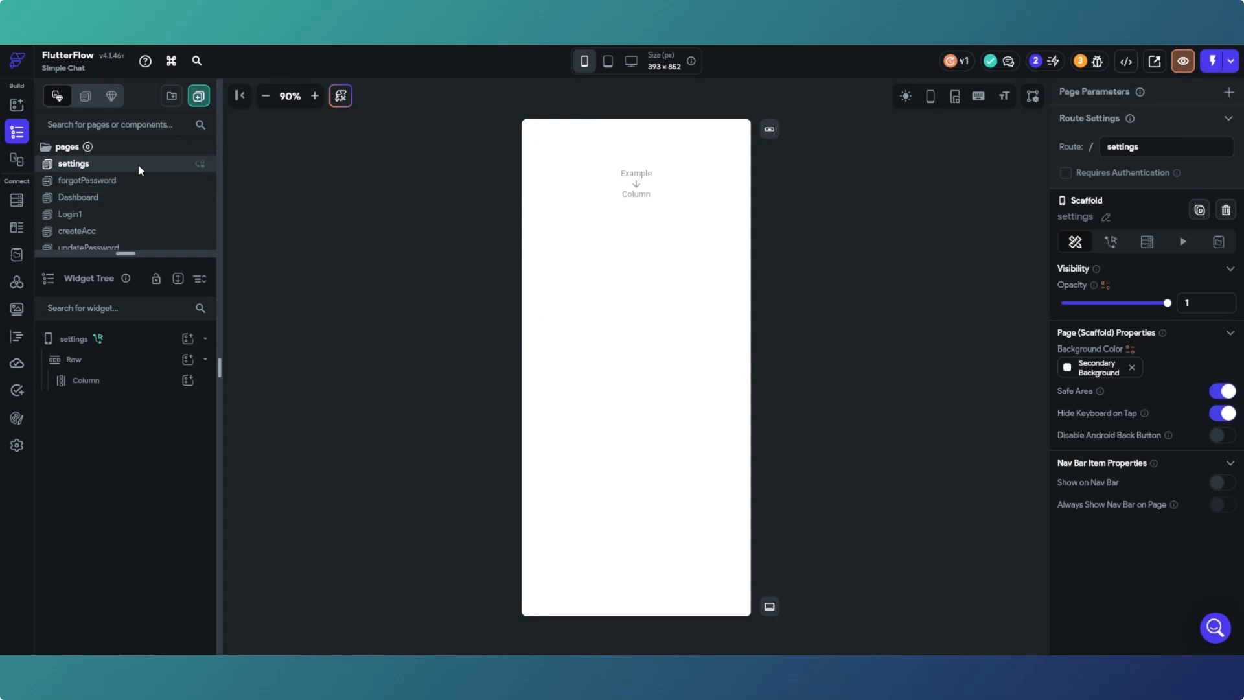
{"action": "scroll", "coordinate": [127, 216], "scroll_direction": "down", "scroll_amount": 3}
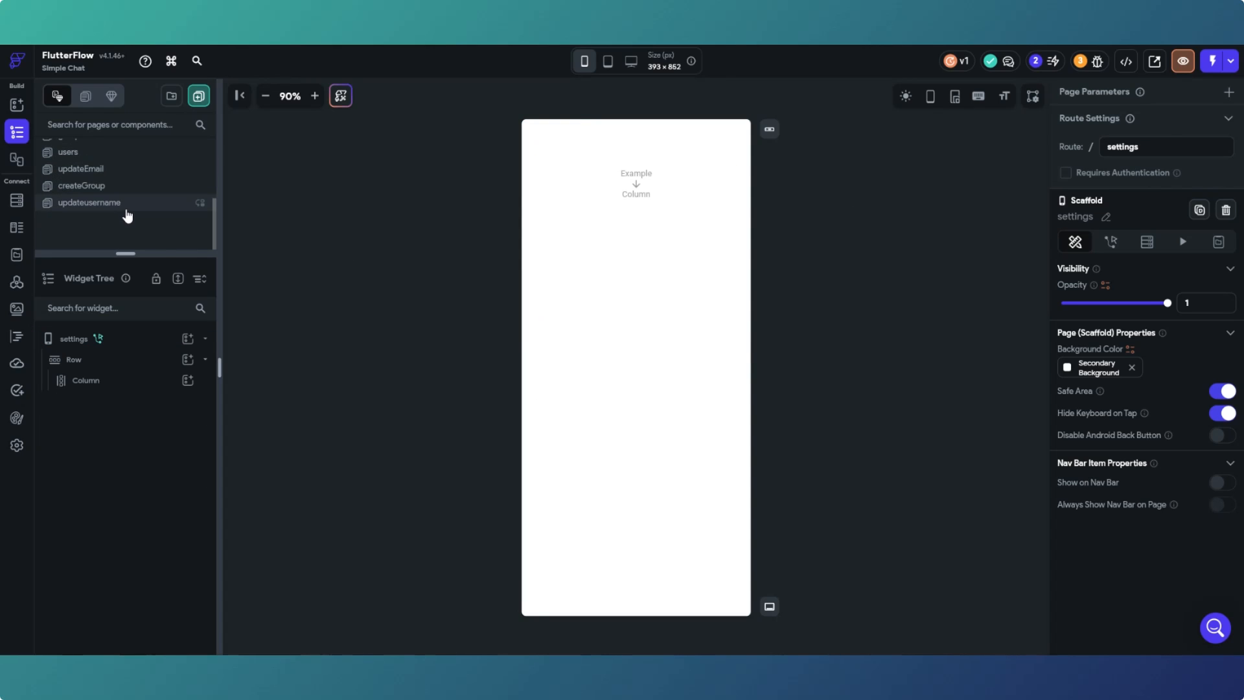
{"action": "left_click", "coordinate": [130, 207]}
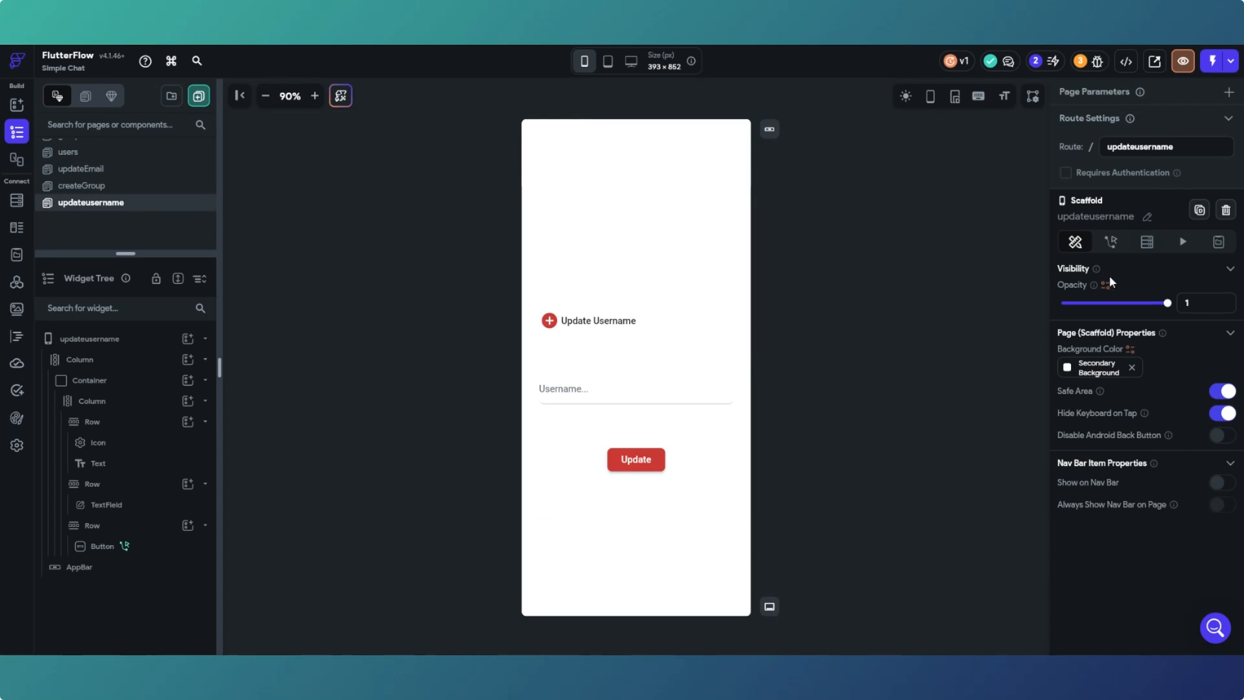
Change the Update button's final Navigate To action to target the users page and close the action flow editor.
{"action": "left_click", "coordinate": [642, 465]}
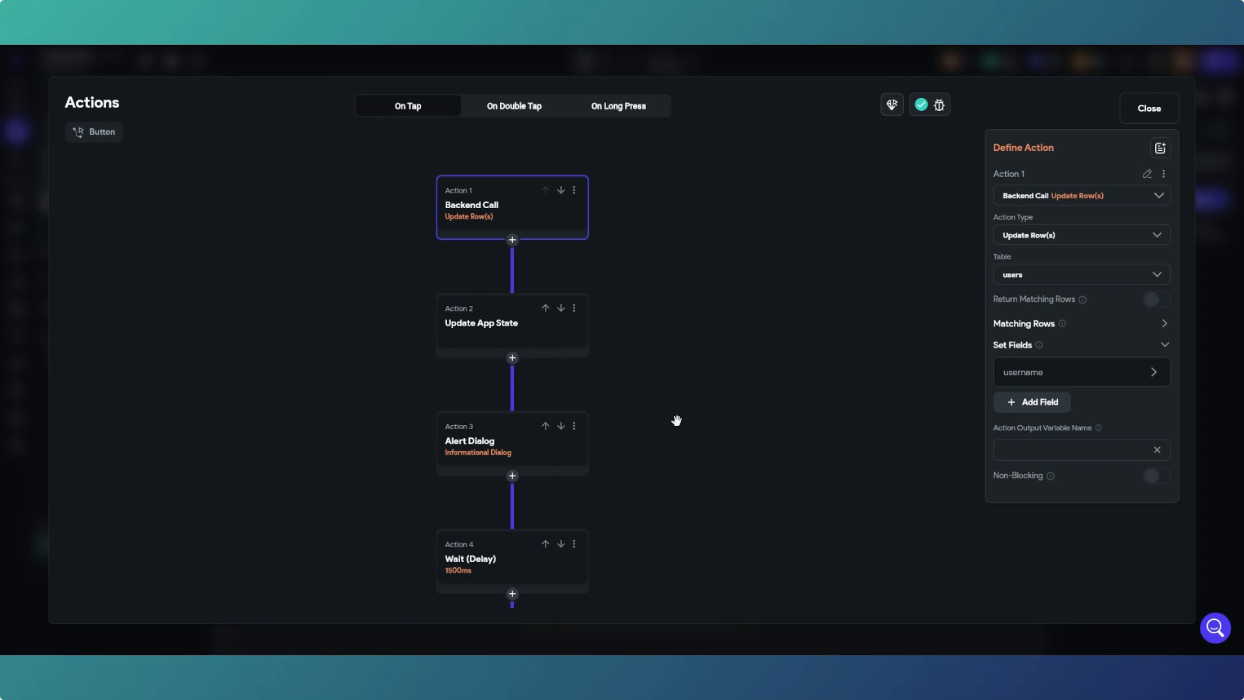
{"action": "scroll", "coordinate": [675, 419], "scroll_direction": "down", "scroll_amount": 5}
{"action": "left_click", "coordinate": [537, 435]}
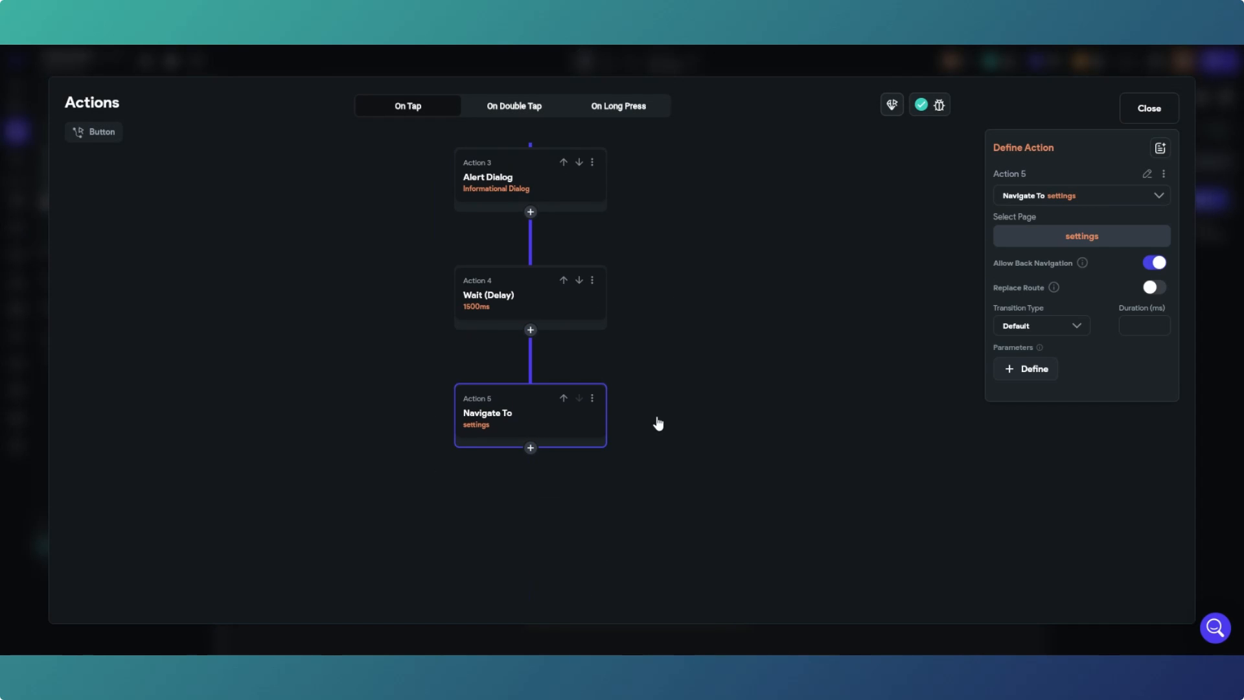
{"action": "left_click", "coordinate": [1079, 236]}
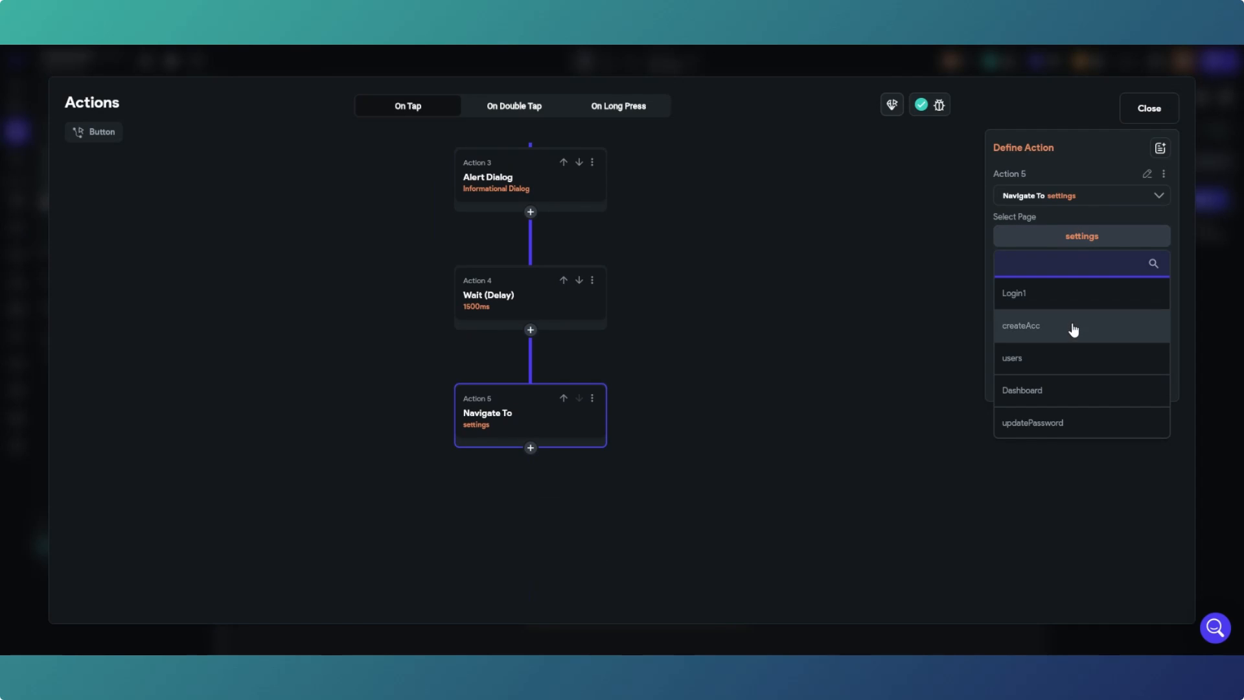
{"action": "scroll", "coordinate": [1063, 376], "scroll_direction": "down", "scroll_amount": 5}
{"action": "scroll", "coordinate": [1047, 430], "scroll_direction": "up", "scroll_amount": 4}
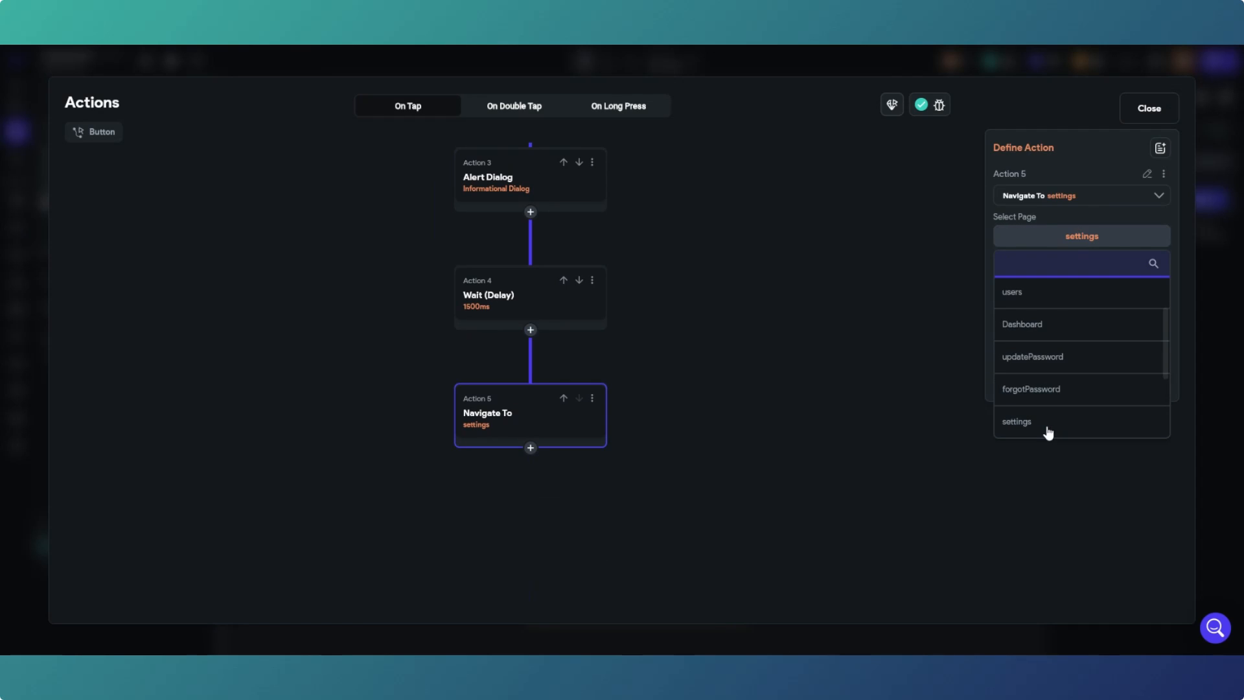
{"action": "scroll", "coordinate": [1044, 415], "scroll_direction": "down", "scroll_amount": 2}
{"action": "scroll", "coordinate": [1042, 389], "scroll_direction": "up", "scroll_amount": 4}
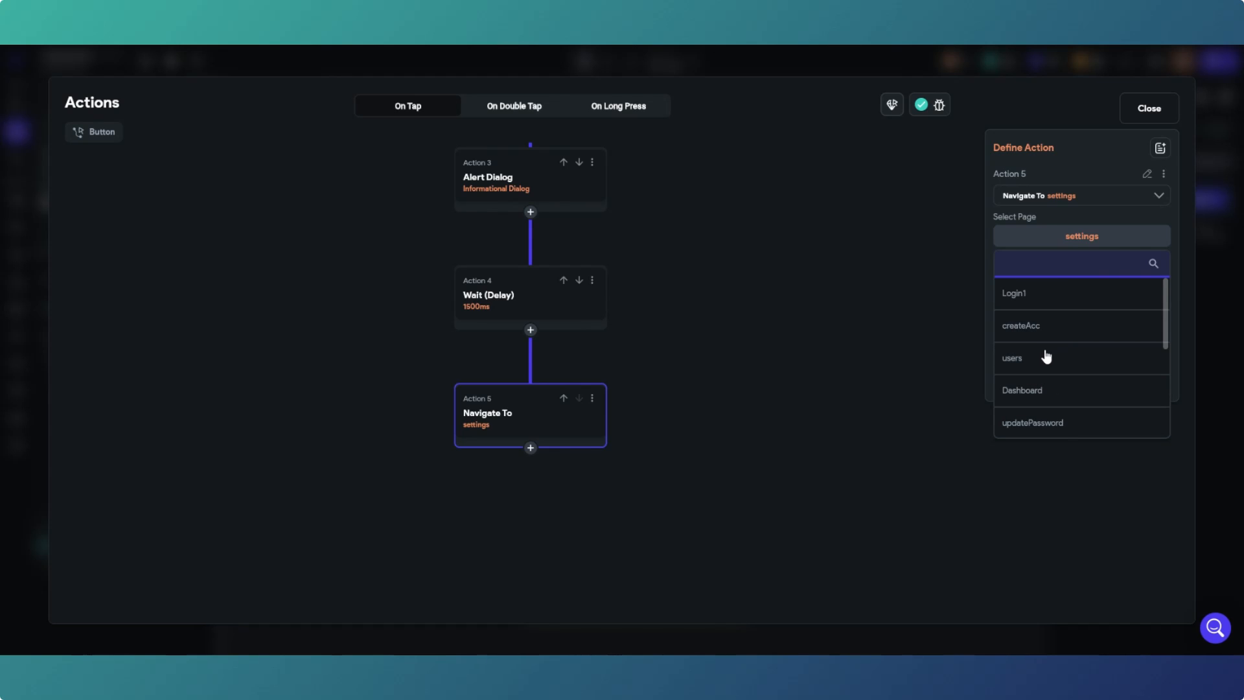
{"action": "left_click", "coordinate": [1045, 356]}
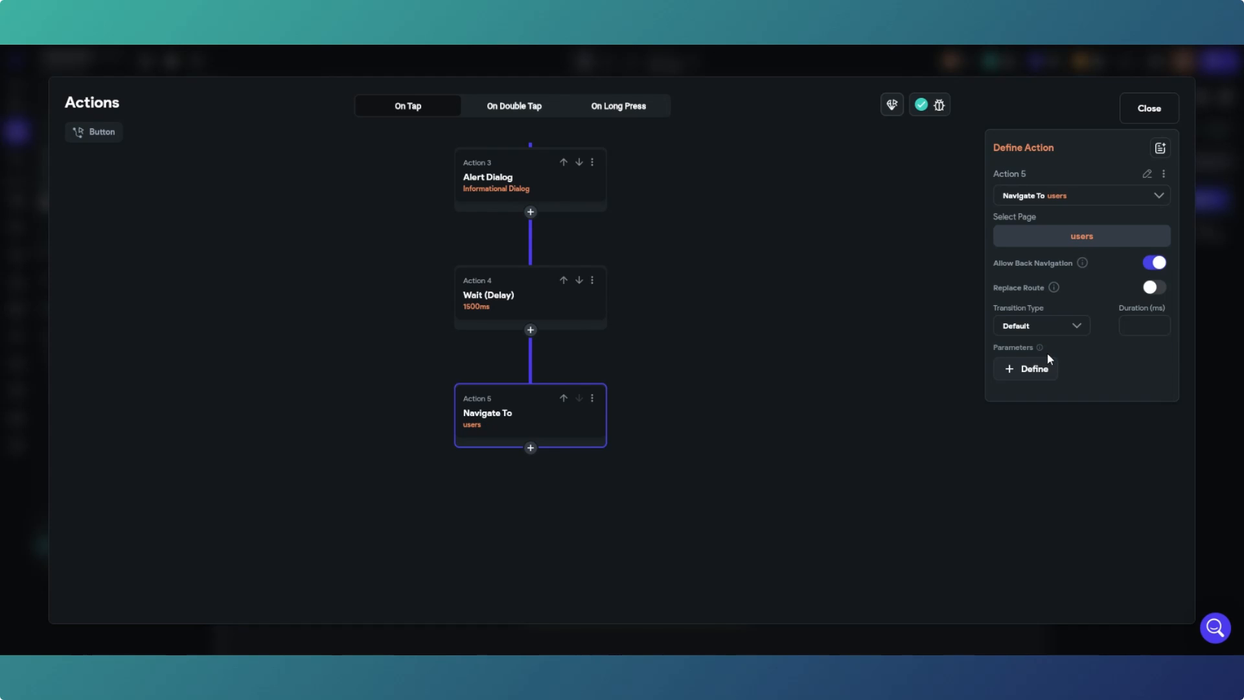
{"action": "left_click", "coordinate": [1142, 111]}
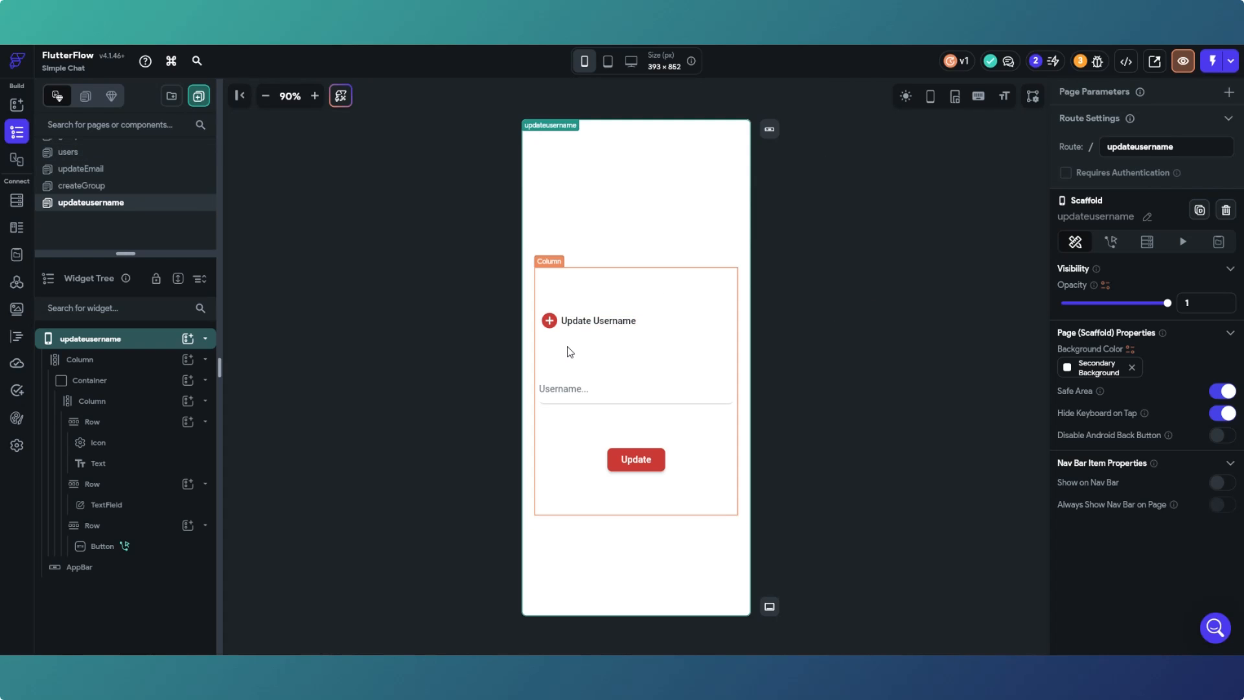
{"action": "scroll", "coordinate": [158, 189], "scroll_direction": "up", "scroll_amount": 5}
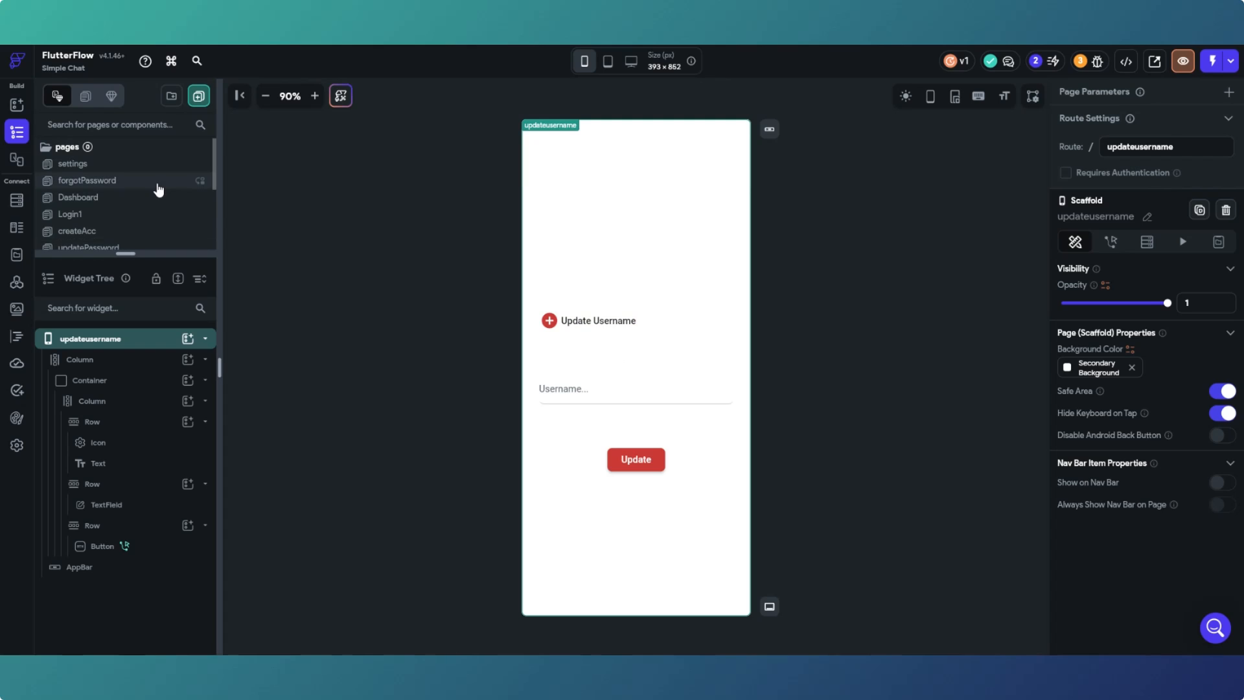
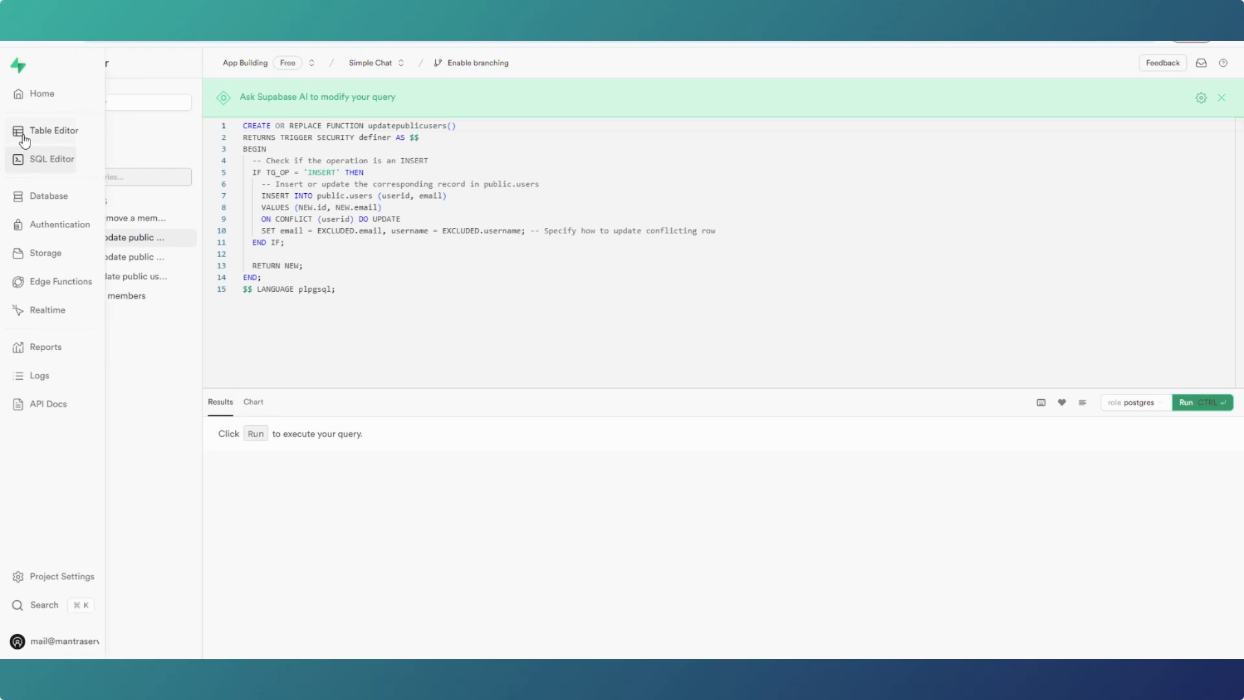
Switch to Supabase, review the saved SQL functions for adding and removing group members, and open the messages table.
{"action": "left_click", "coordinate": [63, 139]}
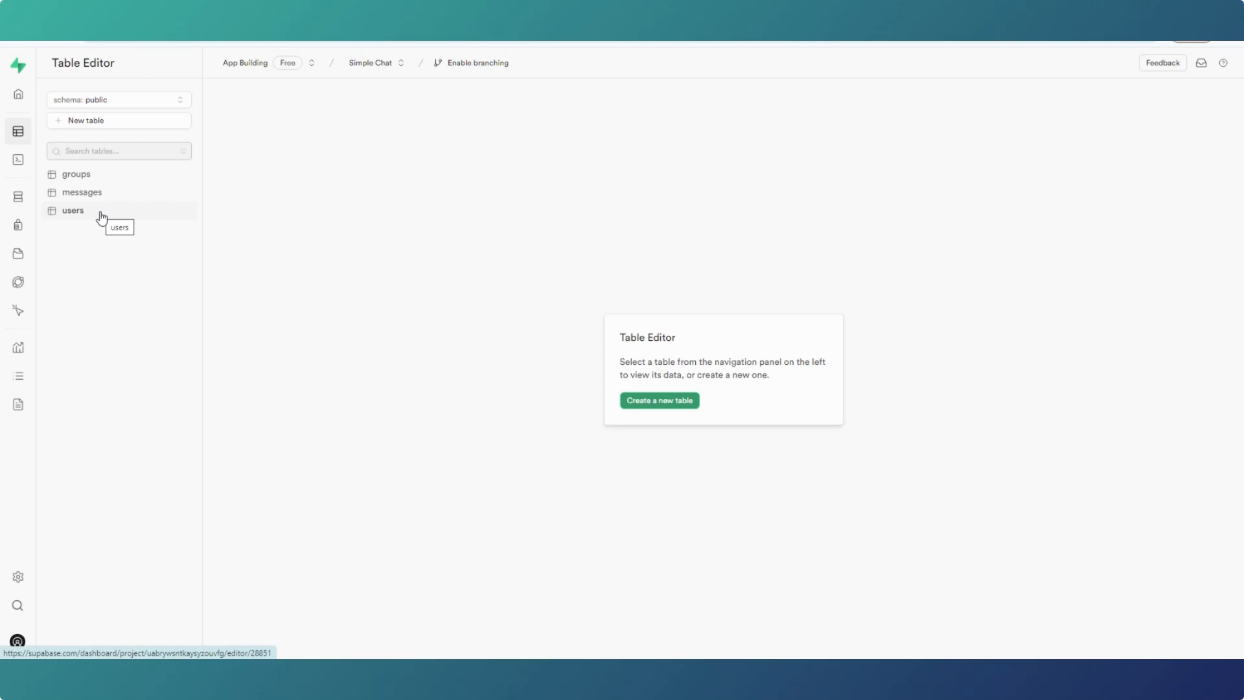
{"action": "left_click", "coordinate": [37, 159]}
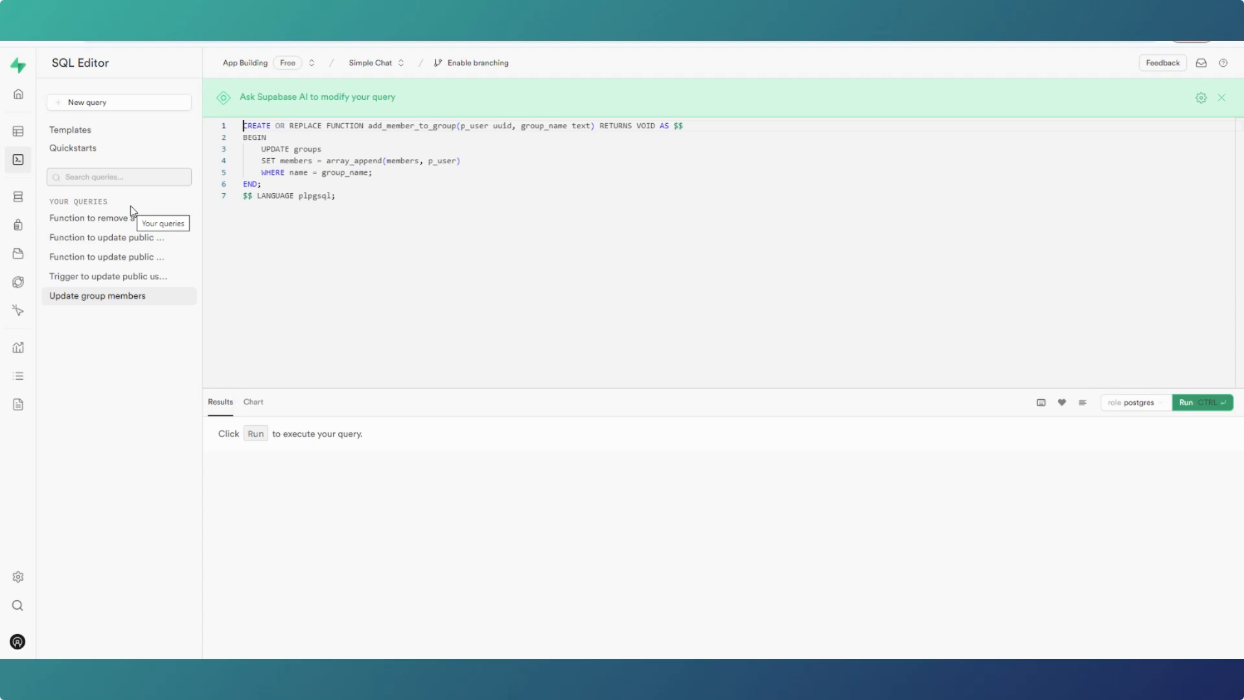
{"action": "left_click", "coordinate": [128, 218]}
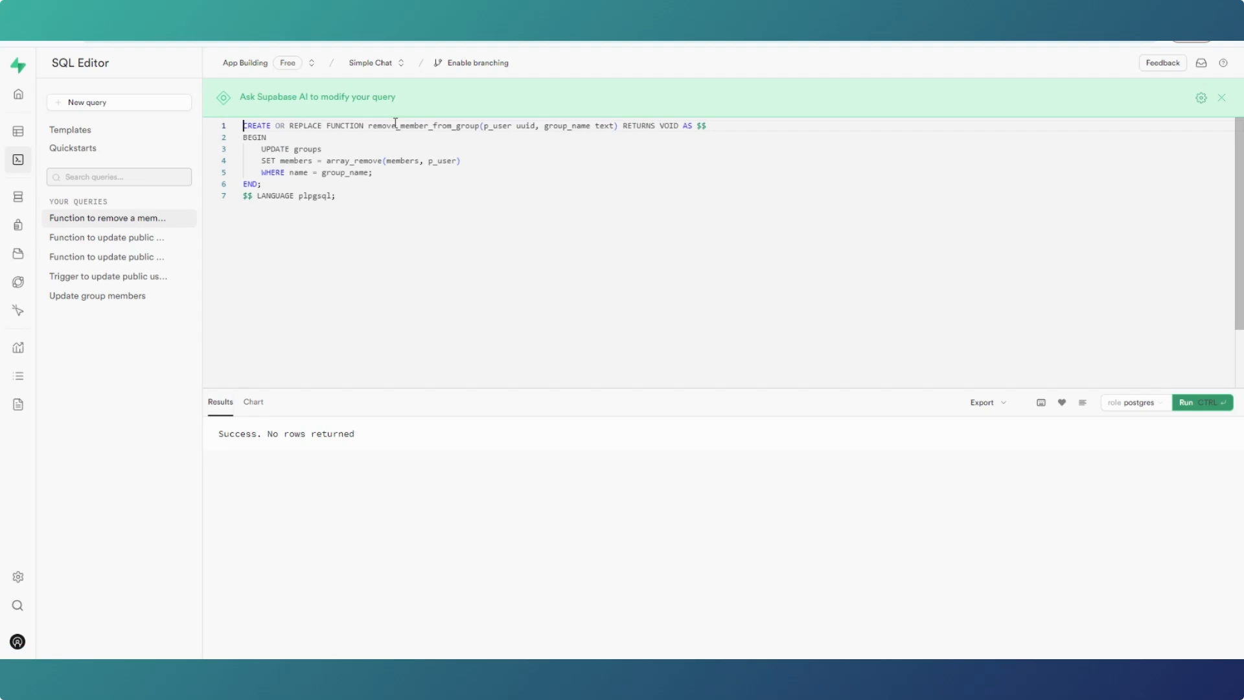
{"action": "left_click", "coordinate": [128, 240]}
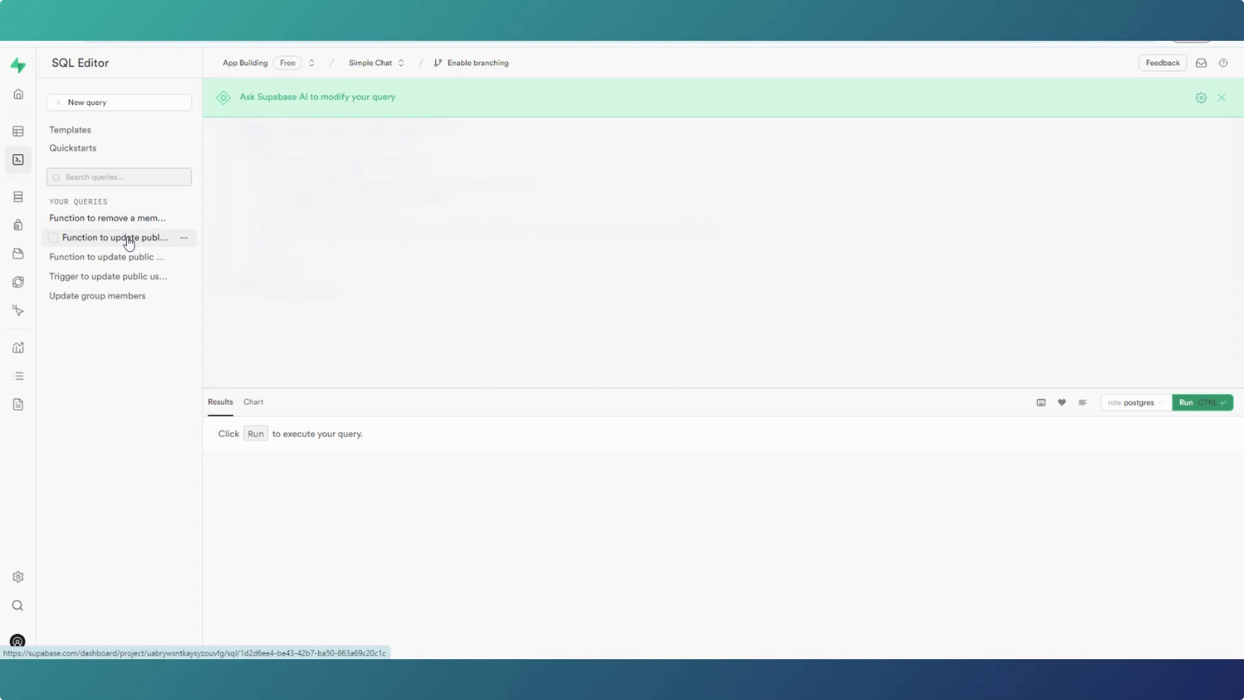
{"action": "left_click", "coordinate": [123, 298]}
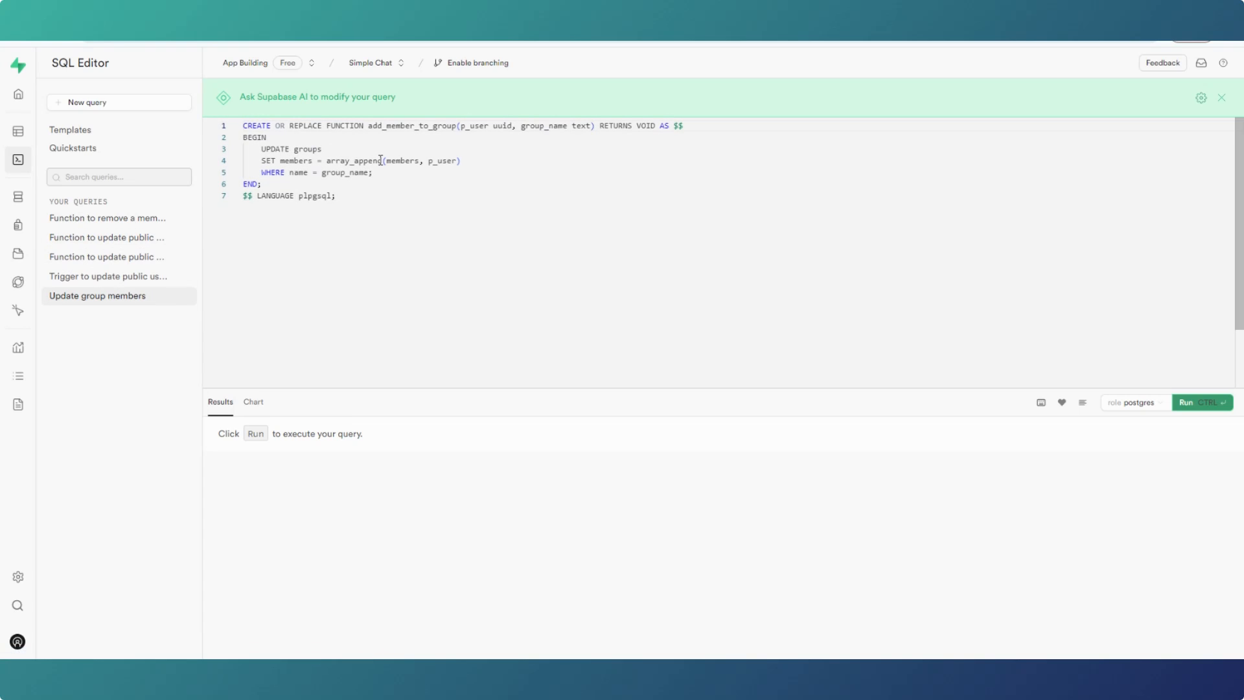
{"action": "left_click", "coordinate": [143, 220]}
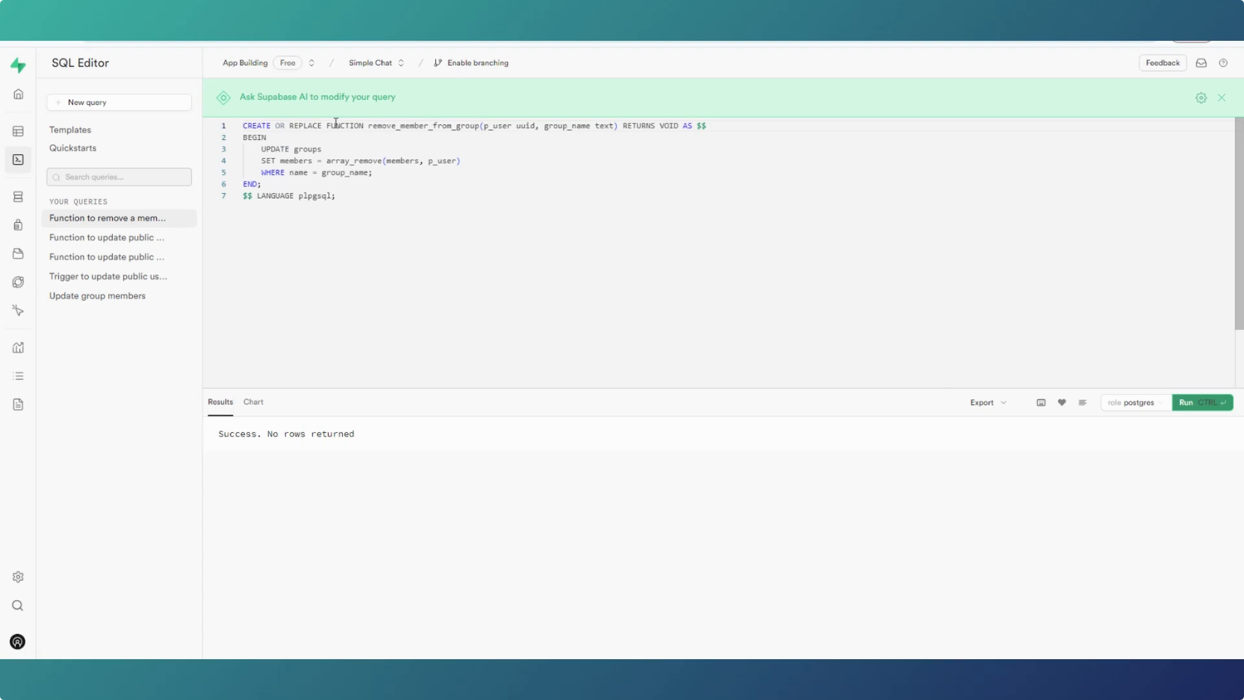
{"action": "mouse_move", "coordinate": [49, 166]}
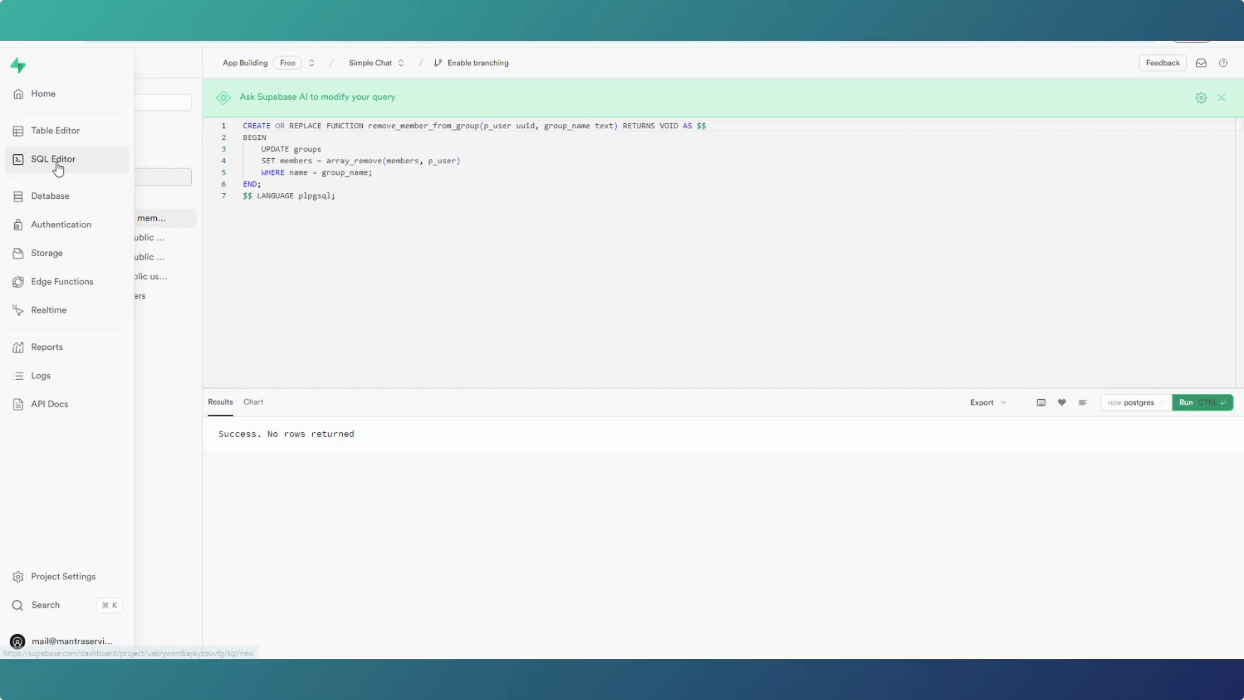
{"action": "left_click", "coordinate": [56, 133]}
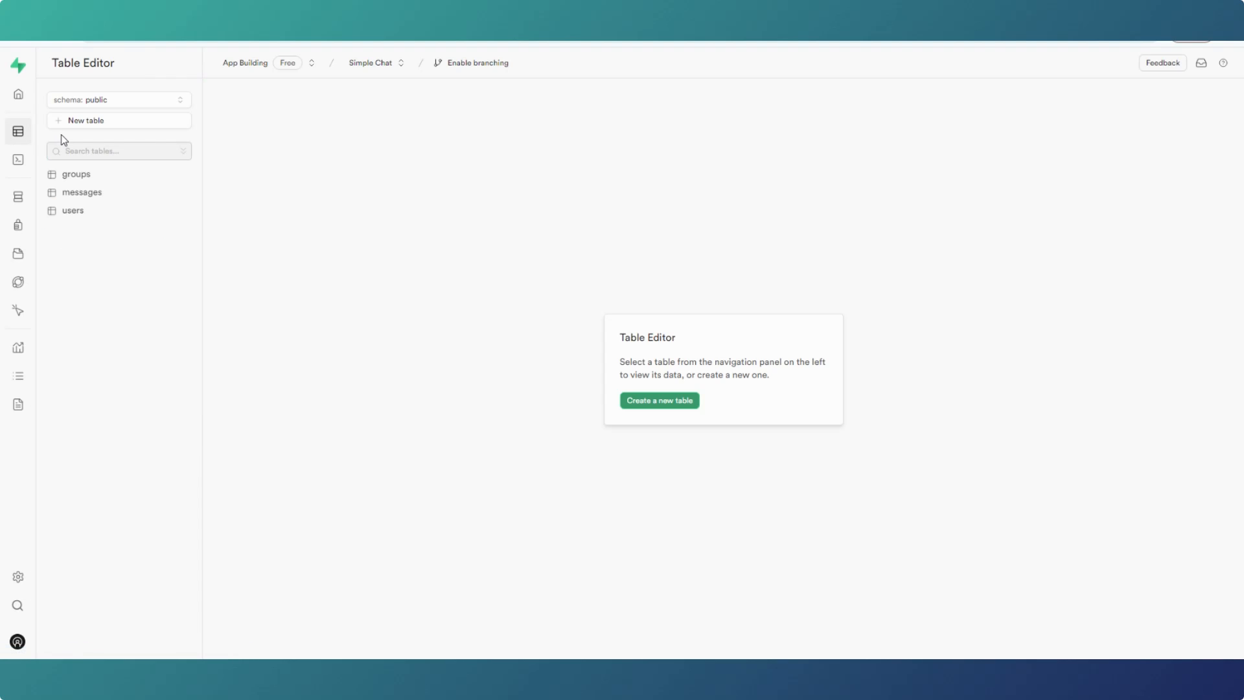
{"action": "left_click", "coordinate": [97, 197]}
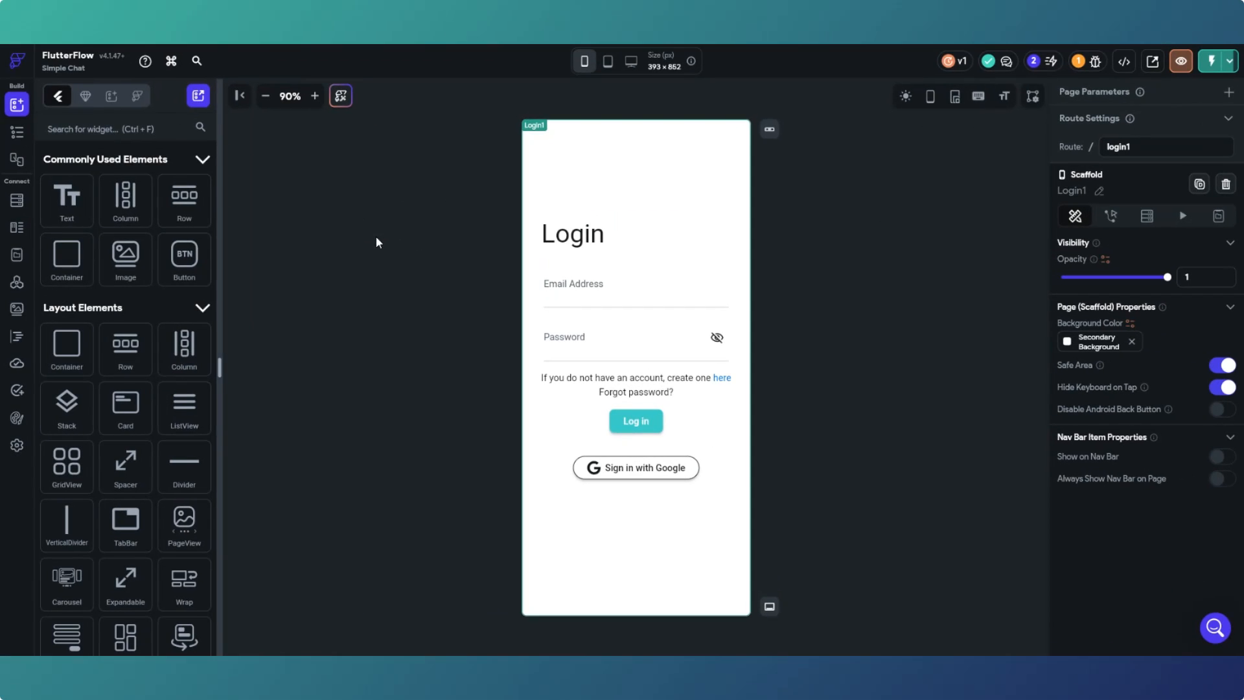
Inspect the Log in button's action flow on the Login1 page and check the project's app state variables.
{"action": "left_click", "coordinate": [621, 421]}
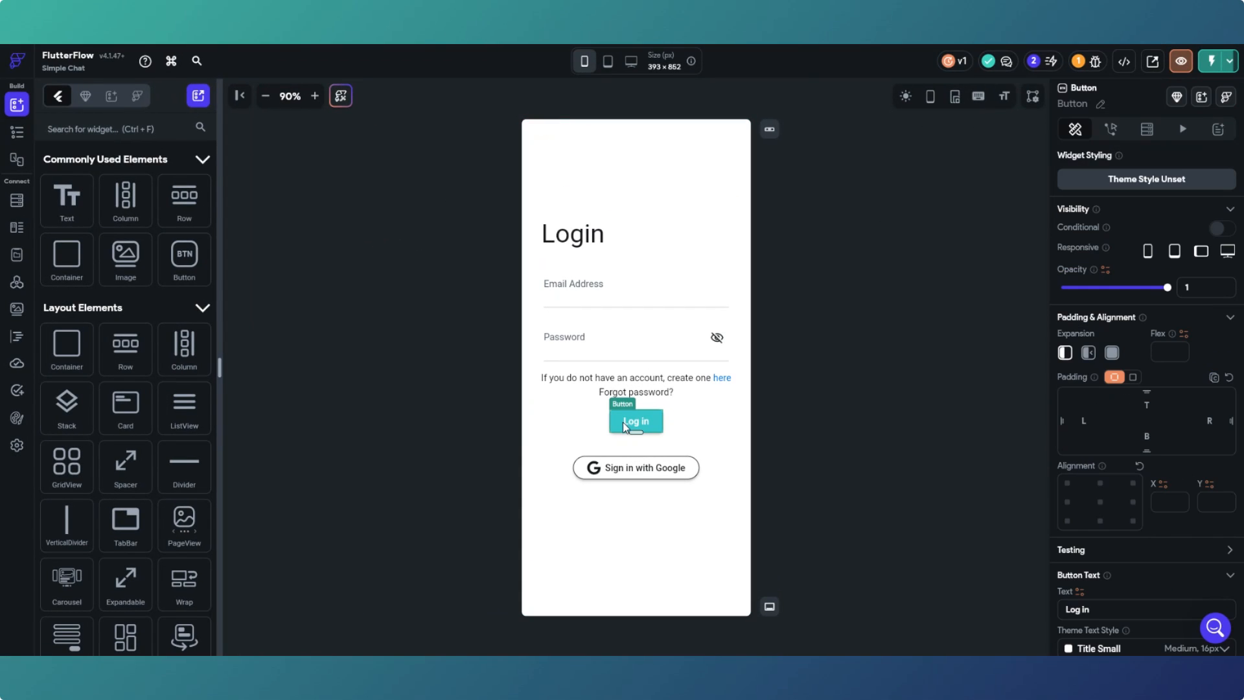
{"action": "left_click", "coordinate": [1112, 134]}
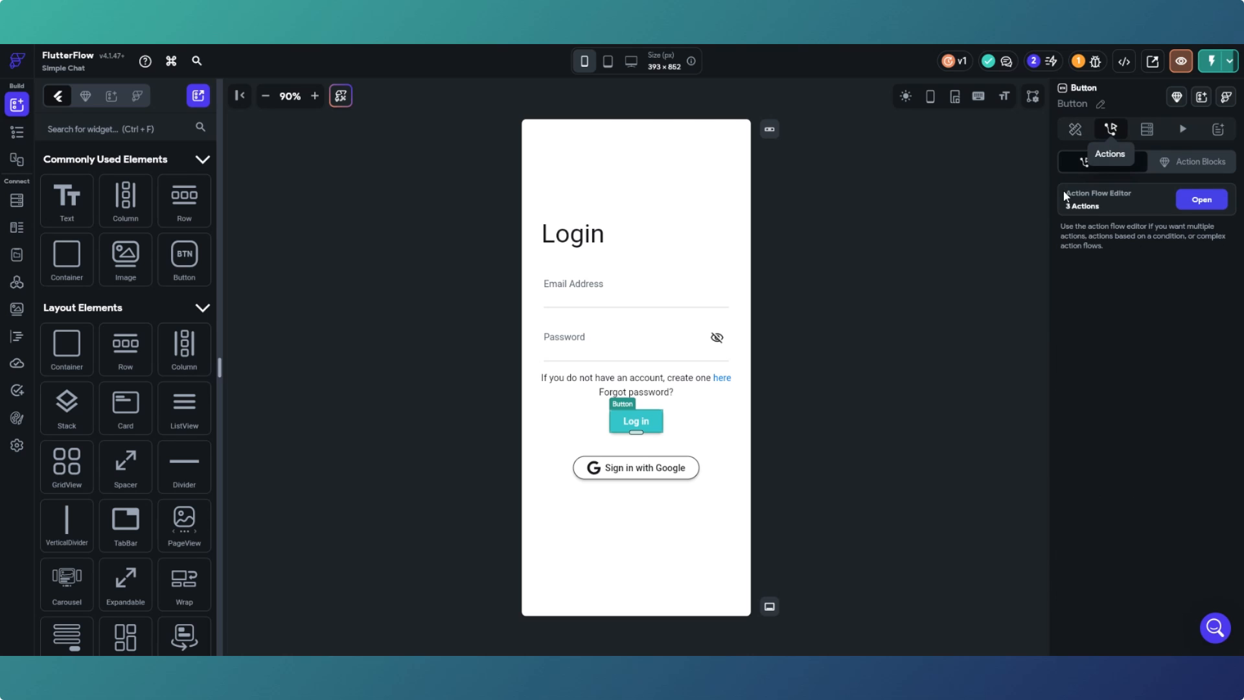
{"action": "left_click", "coordinate": [1192, 198]}
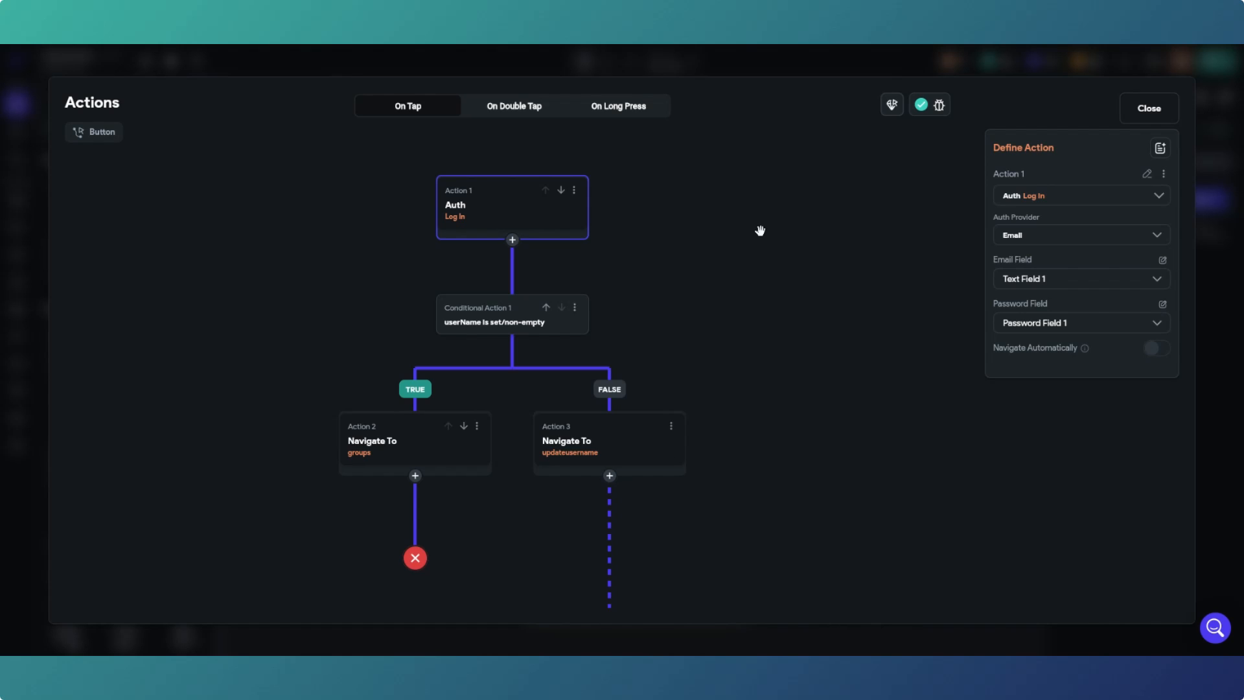
{"action": "left_click", "coordinate": [1157, 111]}
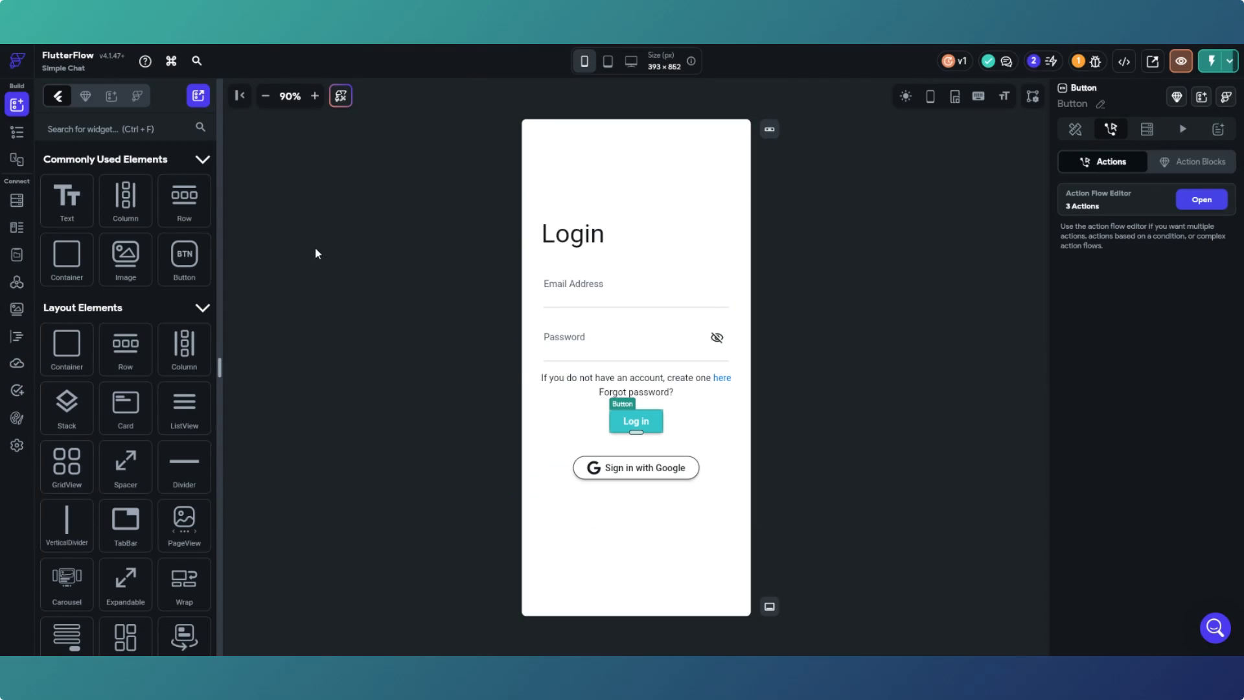
{"action": "left_click", "coordinate": [17, 254]}
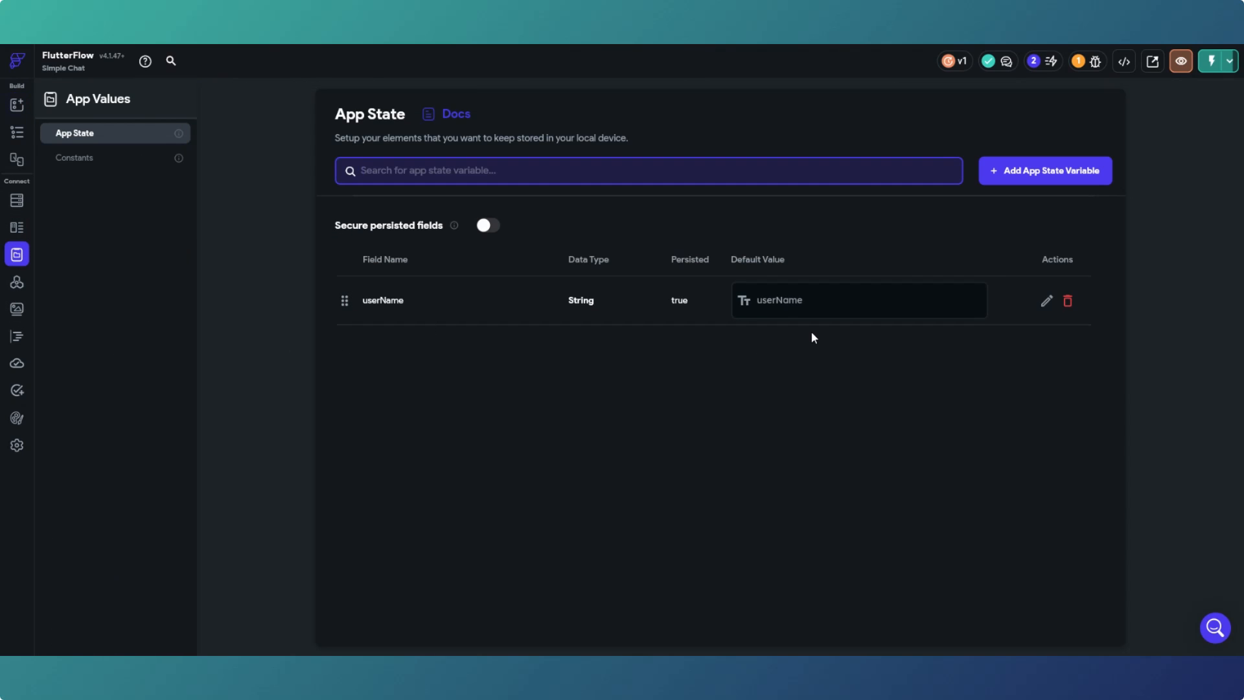
{"action": "left_click", "coordinate": [17, 133]}
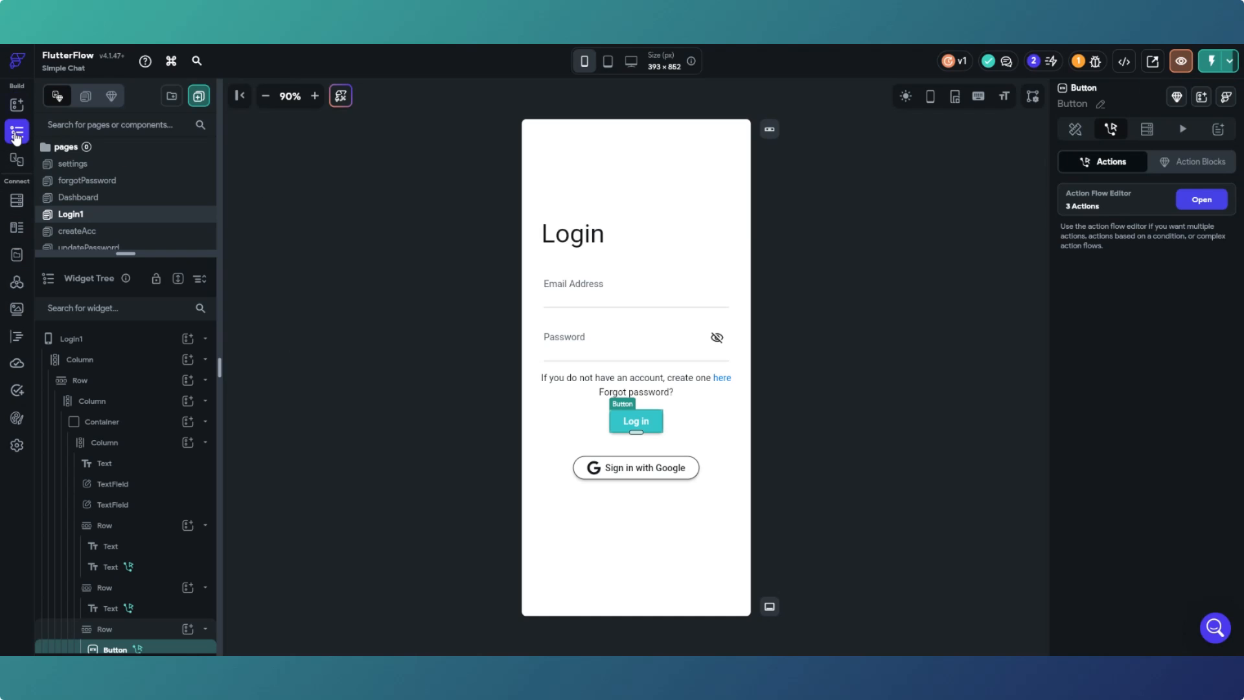
Examine the userName condition and its TRUE and FALSE navigation branches in the Log in button's action flow.
{"action": "left_click", "coordinate": [1205, 200]}
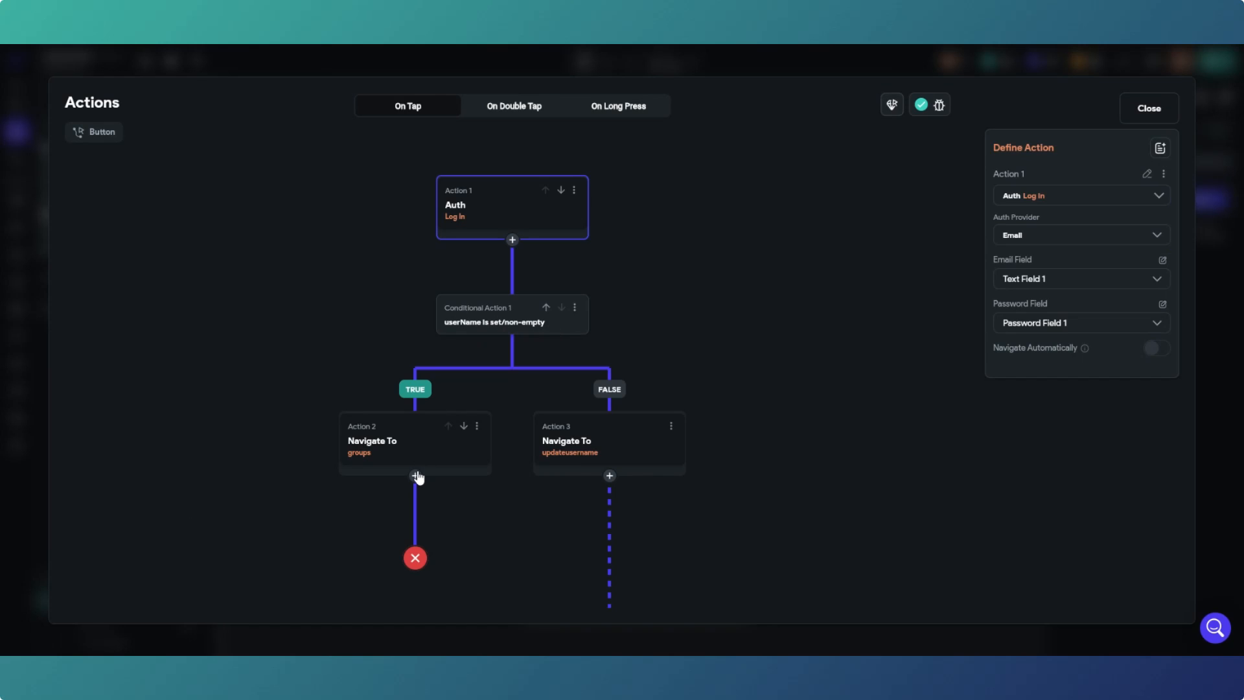
{"action": "scroll", "coordinate": [635, 499], "scroll_direction": "down", "scroll_amount": 1}
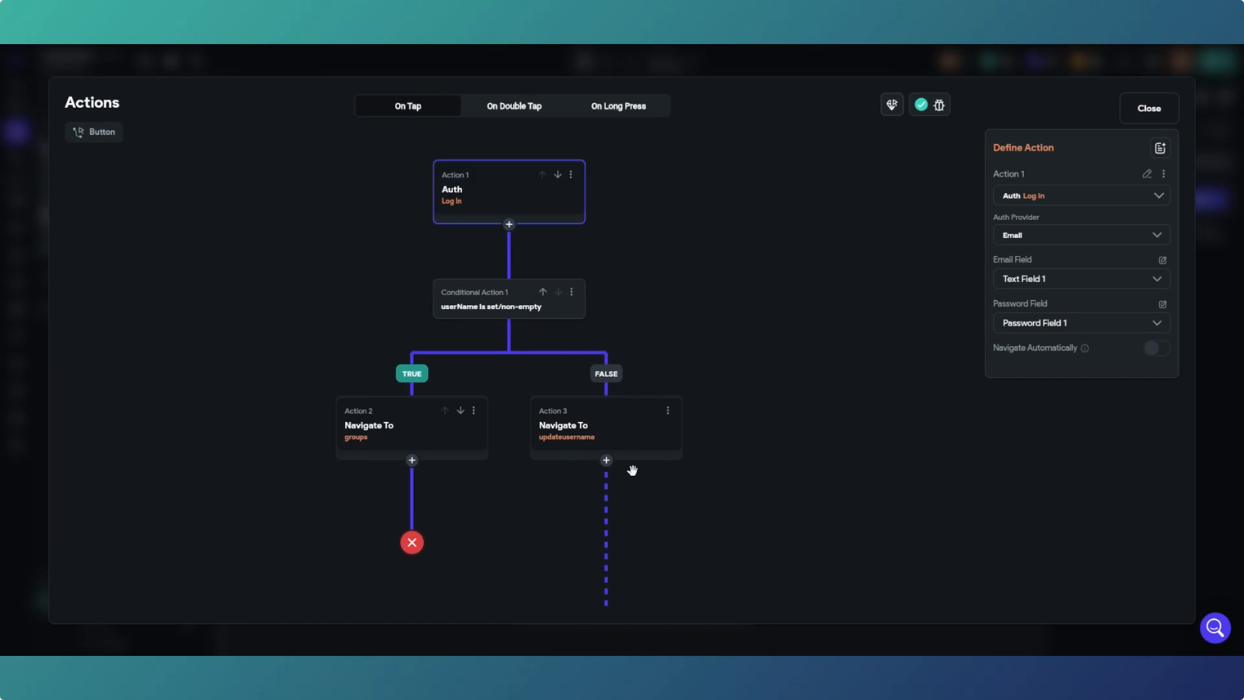
{"action": "mouse_move", "coordinate": [633, 471]}
{"action": "left_mouse_down"}
{"action": "mouse_move", "coordinate": [634, 327]}
{"action": "mouse_move", "coordinate": [647, 476]}
{"action": "left_mouse_up"}
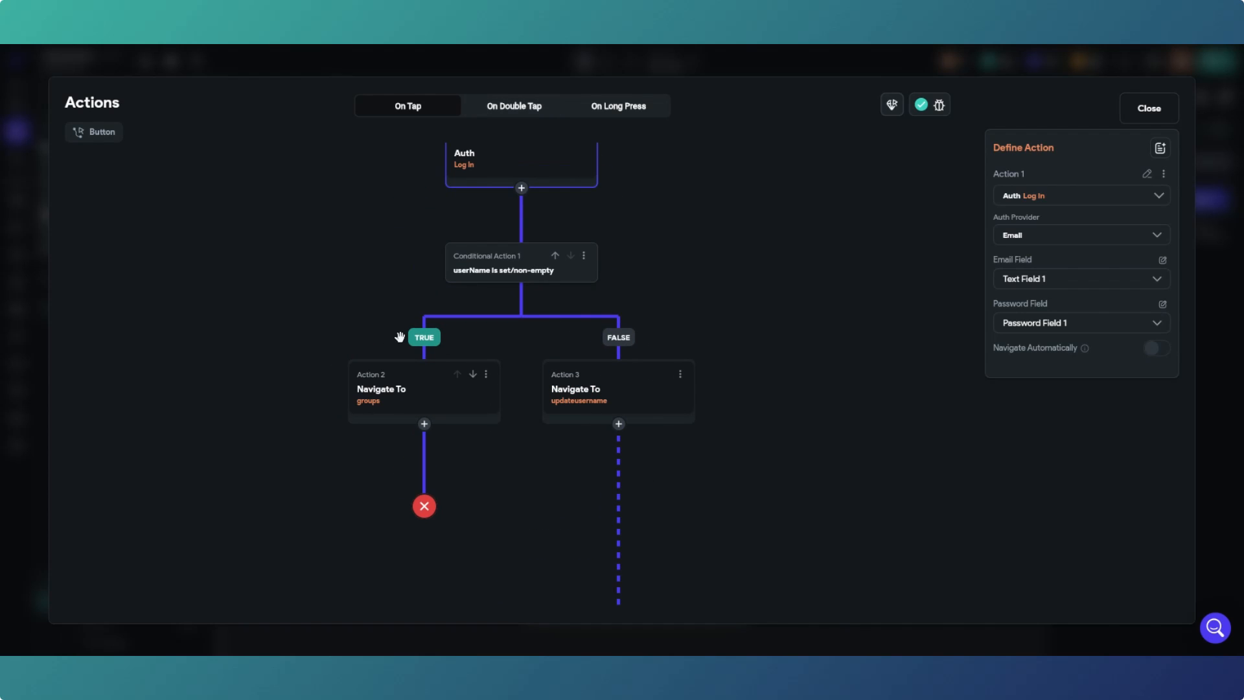
{"action": "scroll", "coordinate": [689, 221], "scroll_direction": "up", "scroll_amount": 3}
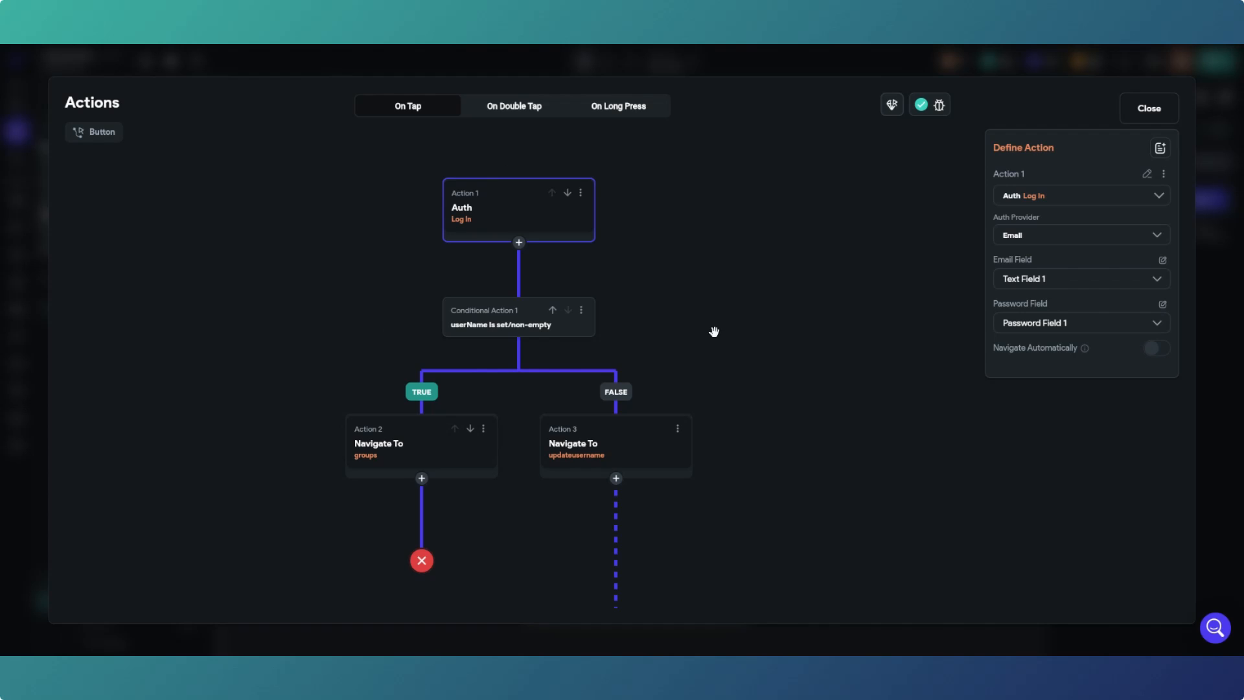
{"action": "left_click_drag", "start_coordinate": [711, 331], "coordinate": [707, 283]}
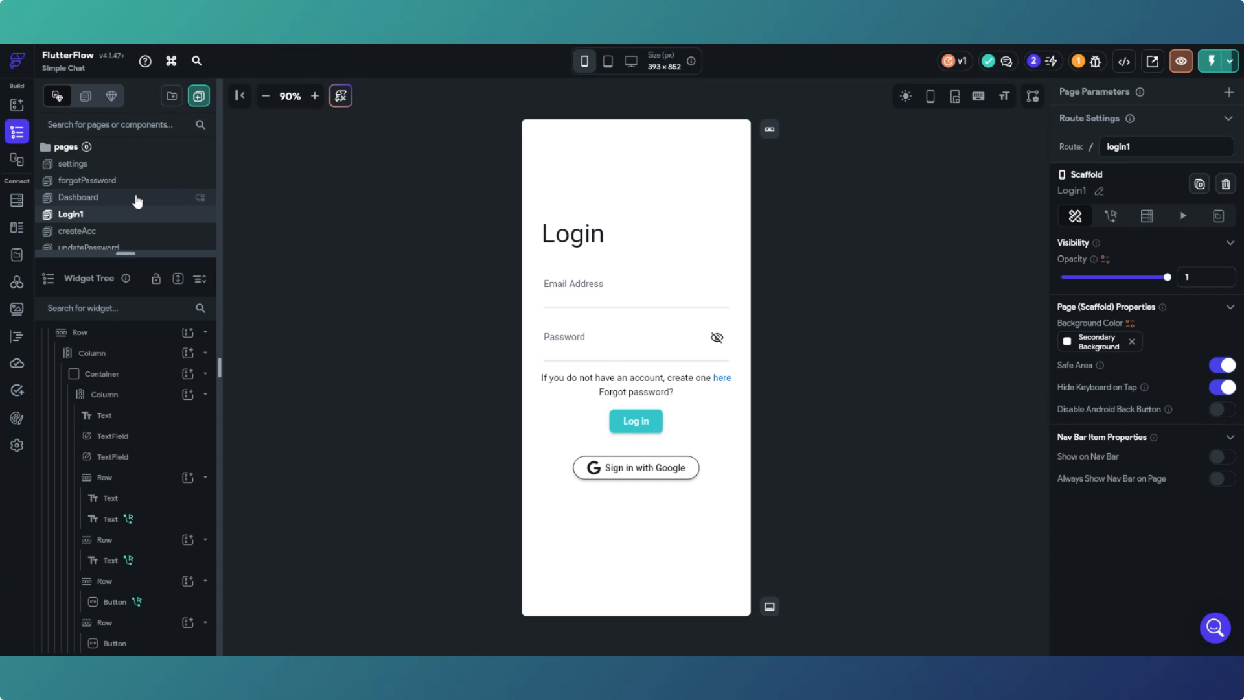
Open the Dashboard page and inspect the padding, alignment and row properties of the message list's Row.
{"action": "left_click", "coordinate": [137, 197]}
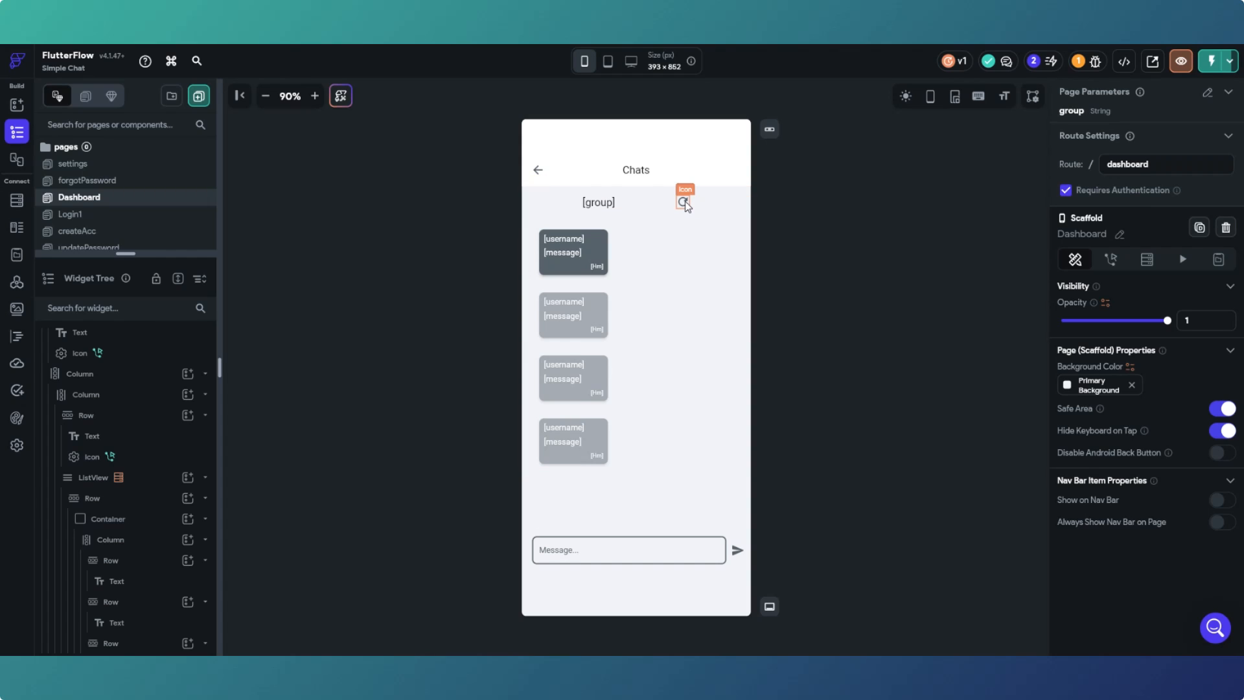
{"action": "left_click", "coordinate": [658, 265]}
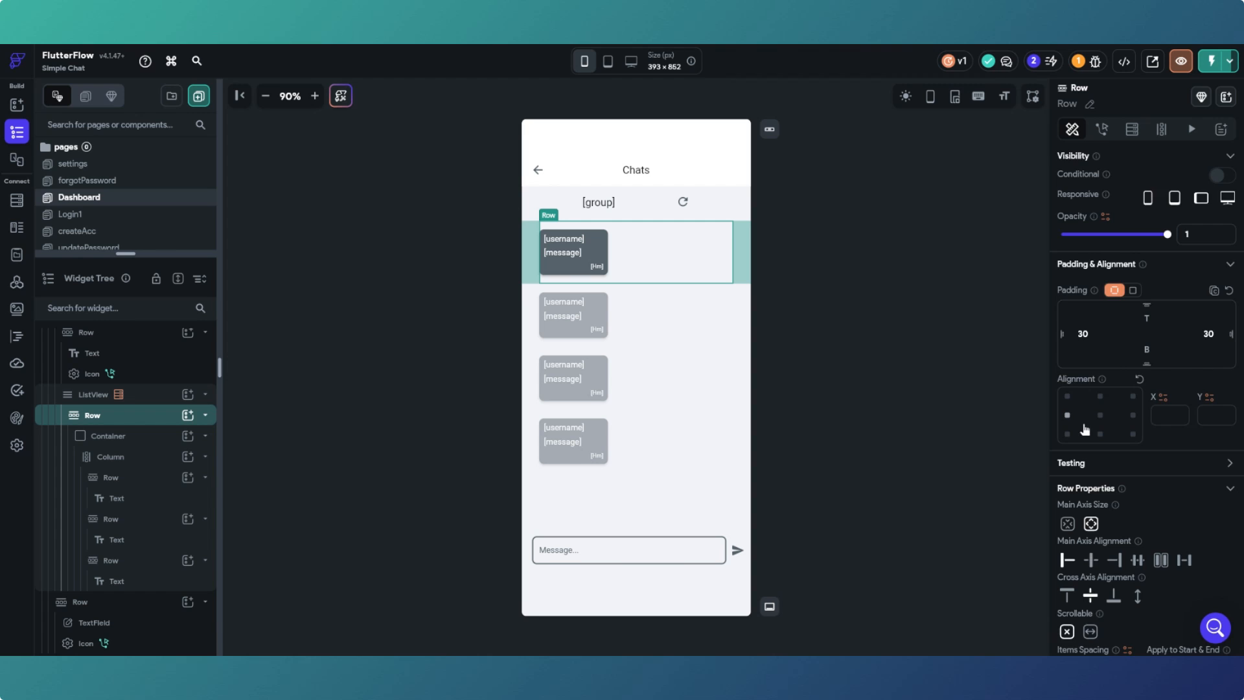
{"action": "scroll", "coordinate": [1084, 426], "scroll_direction": "down", "scroll_amount": 2}
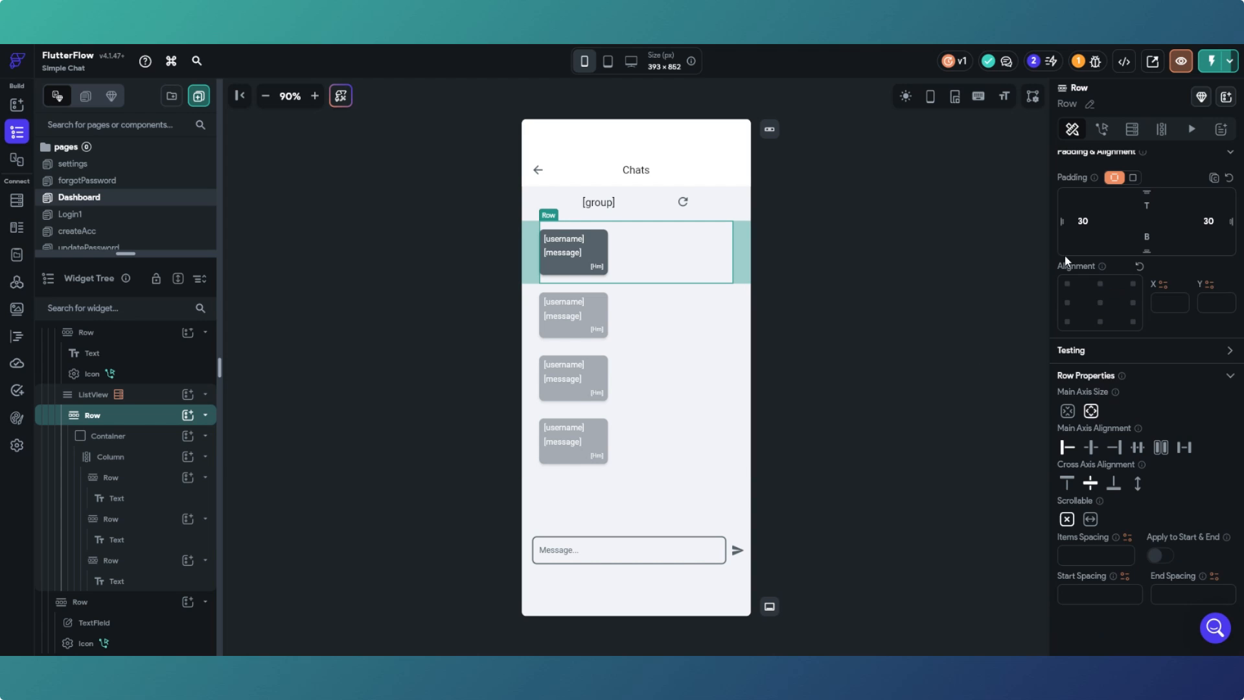
{"action": "scroll", "coordinate": [1092, 282], "scroll_direction": "up", "scroll_amount": 2}
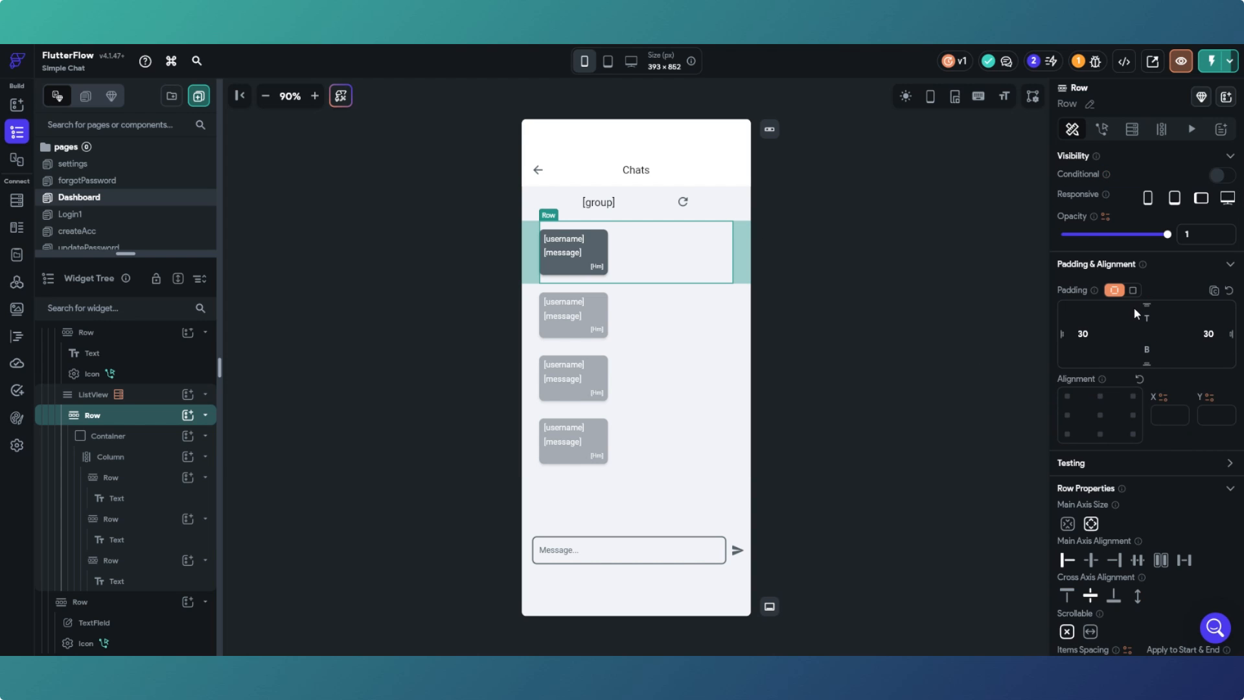
Inspect the message Container's conditional X alignment, then preview the Container aligned to the right and back to the left.
{"action": "left_click", "coordinate": [607, 250]}
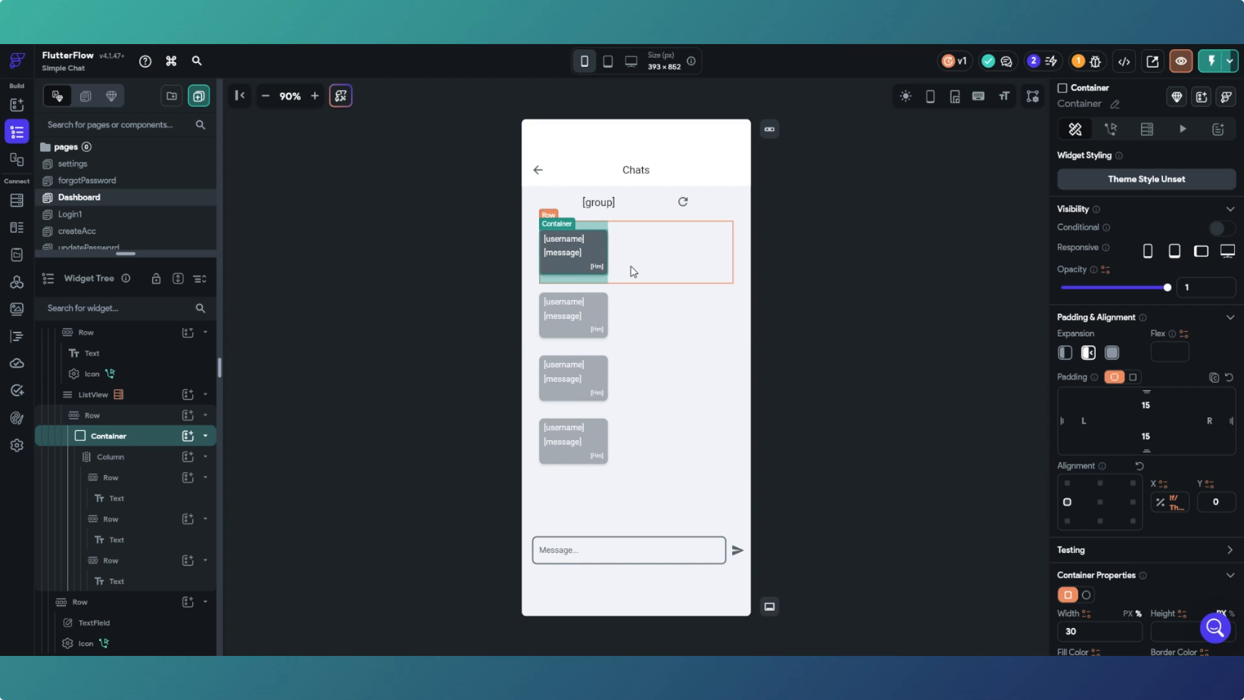
{"action": "left_click", "coordinate": [1173, 501]}
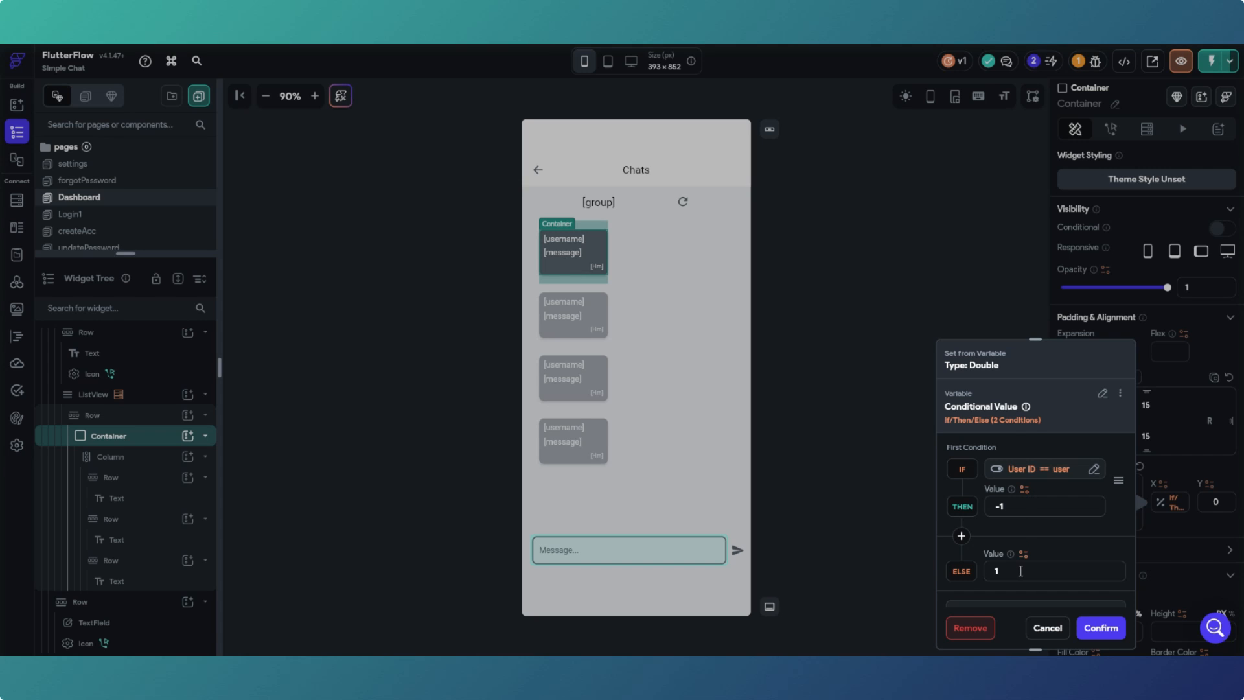
{"action": "left_click", "coordinate": [1041, 639]}
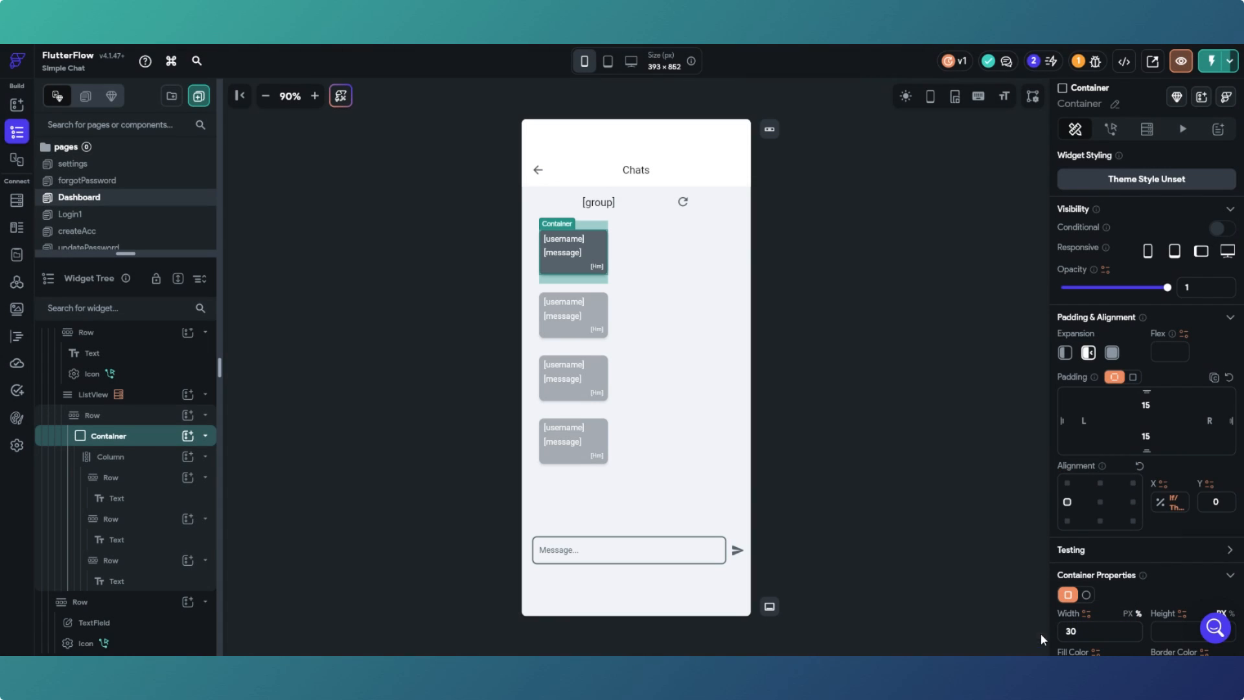
{"action": "left_click", "coordinate": [1133, 503]}
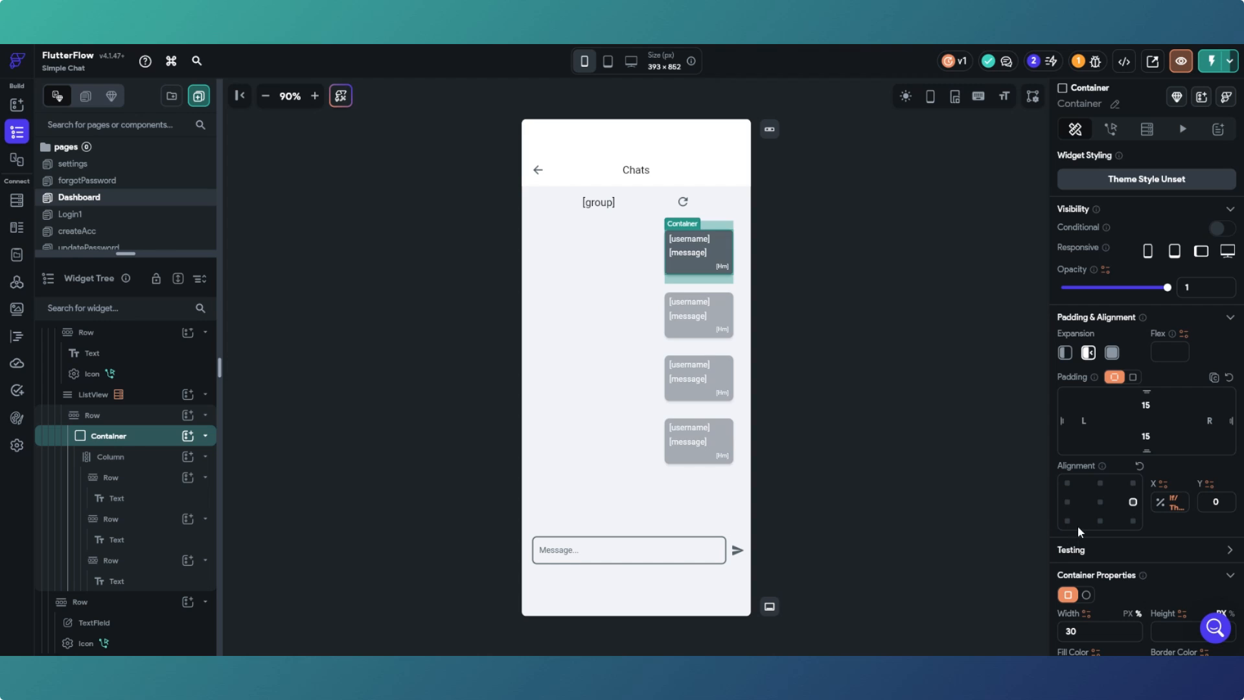
{"action": "left_click", "coordinate": [1068, 503]}
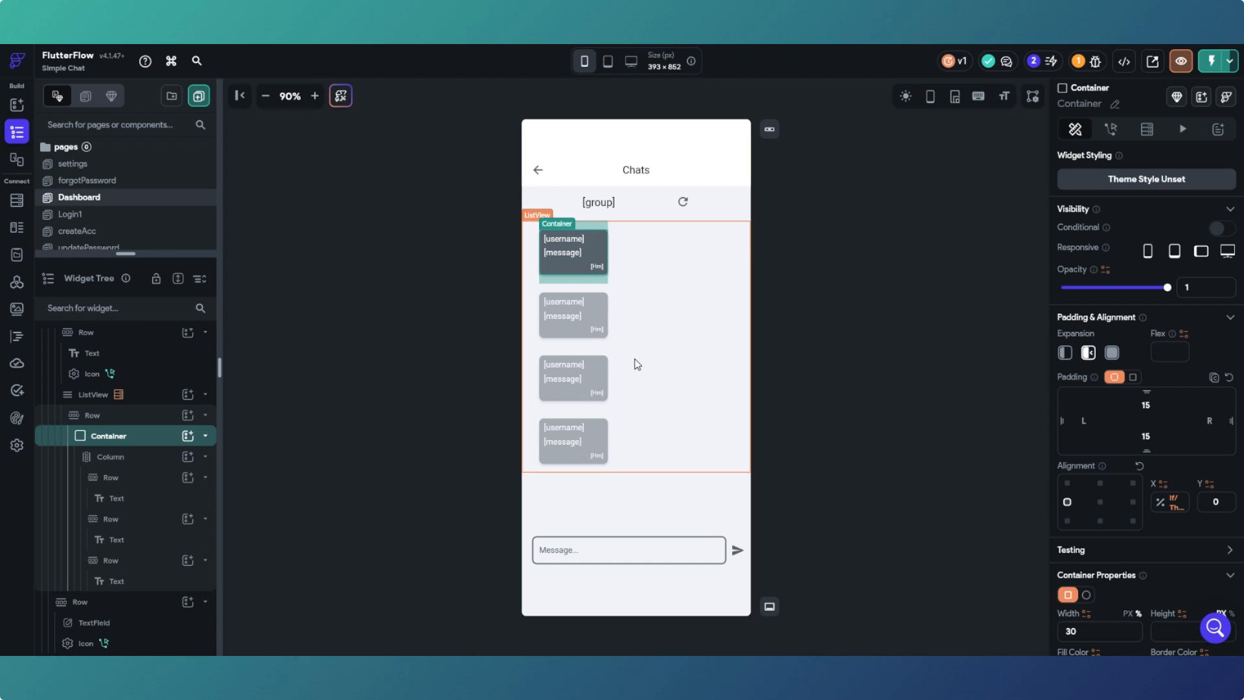
Review the send icon's action flow on the Dashboard, checking the fields its Insert Row call sets in the messages table.
{"action": "left_click", "coordinate": [737, 550]}
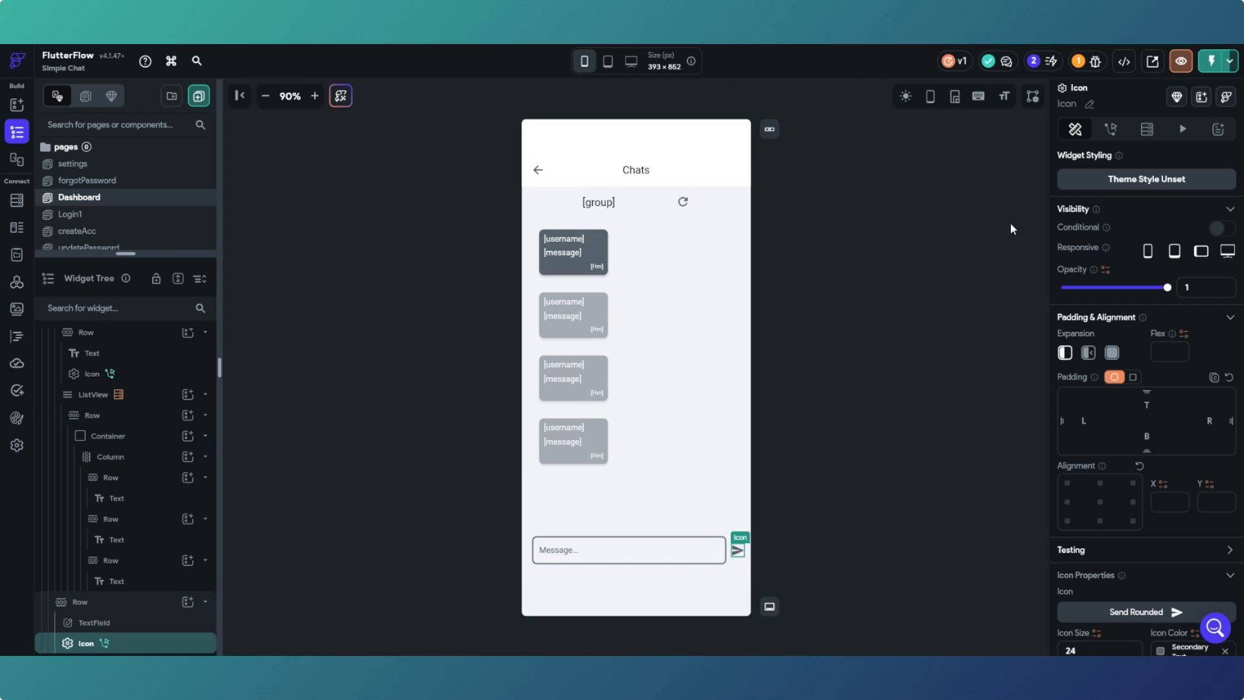
{"action": "left_click", "coordinate": [1111, 129]}
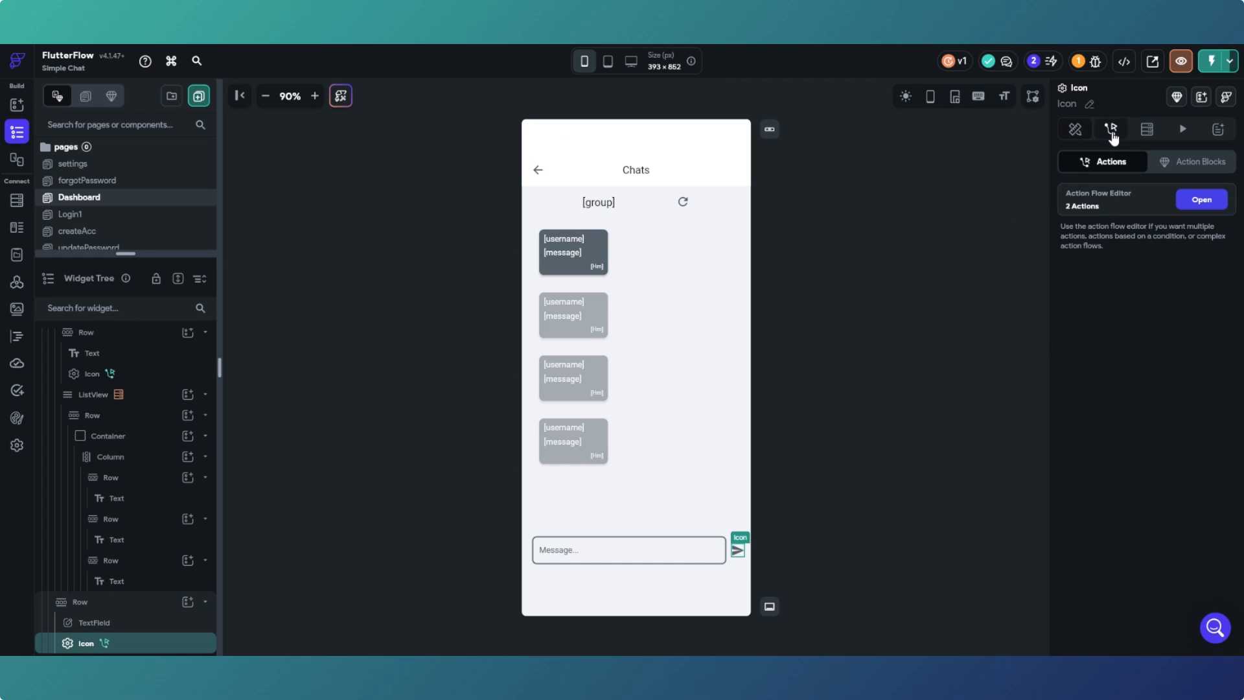
{"action": "left_click", "coordinate": [1201, 199]}
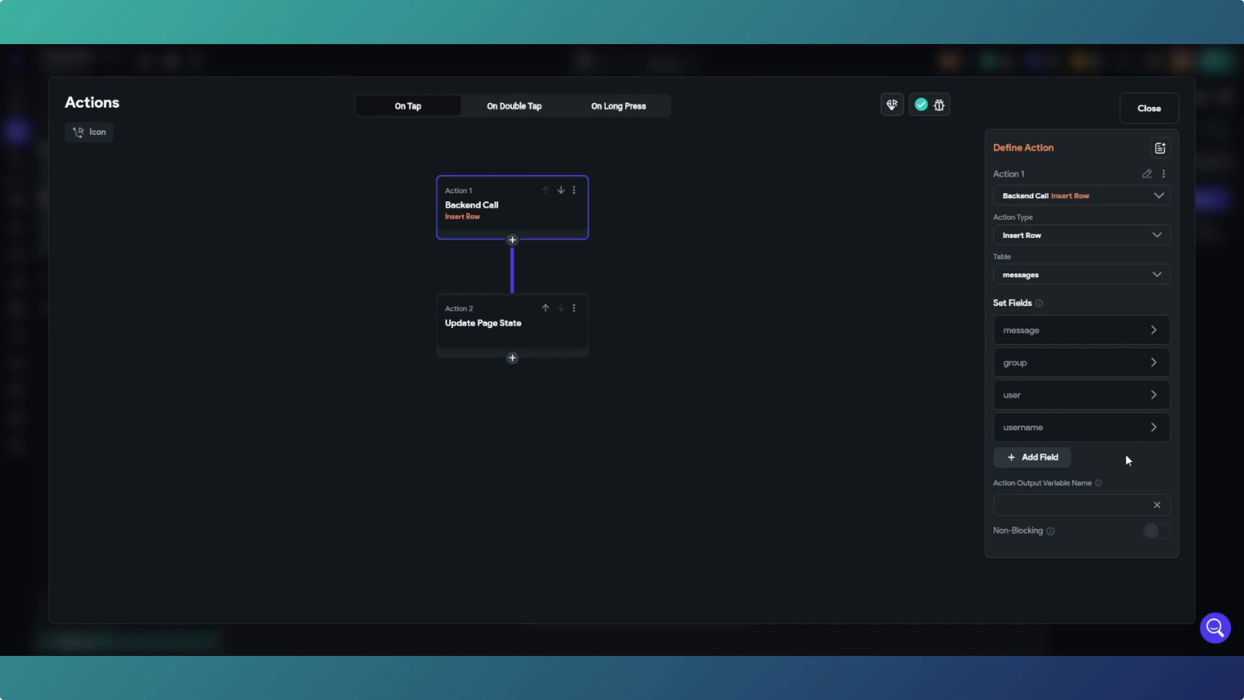
{"action": "mouse_move", "coordinate": [1154, 438]}
{"action": "left_click", "coordinate": [1147, 109]}
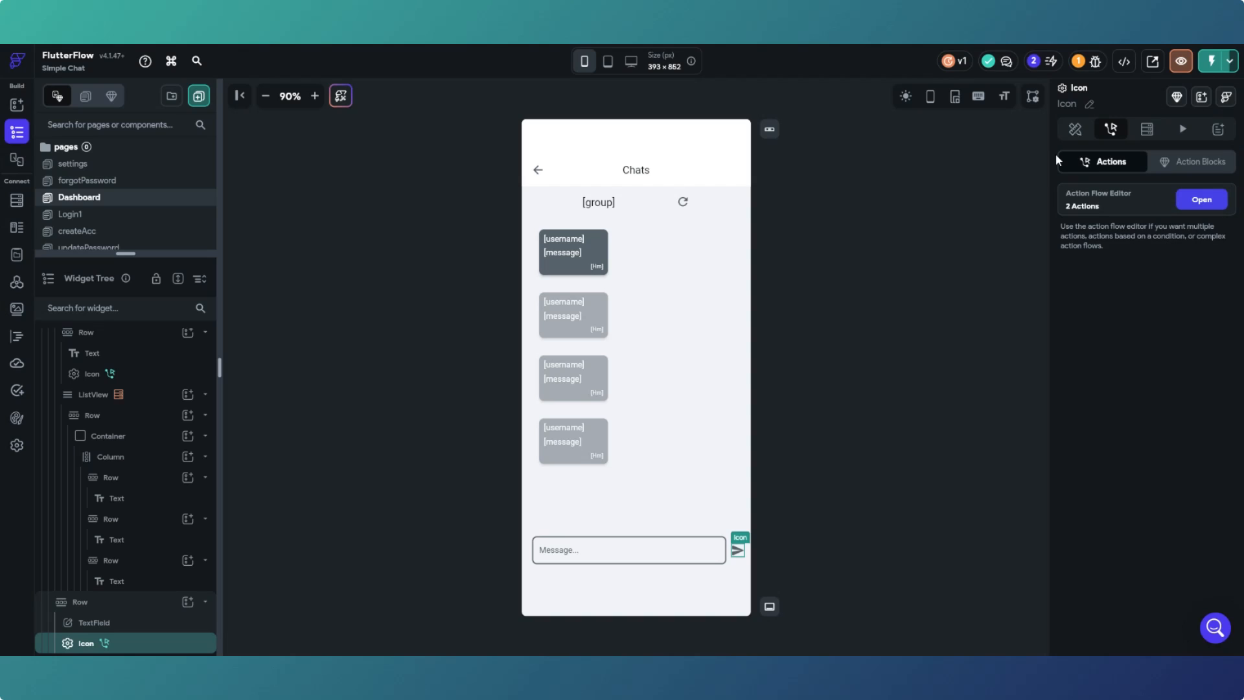
Inspect the variable settings of the timestamp Text in the message Container, checking its row field and DateTime format.
{"action": "left_click", "coordinate": [598, 267]}
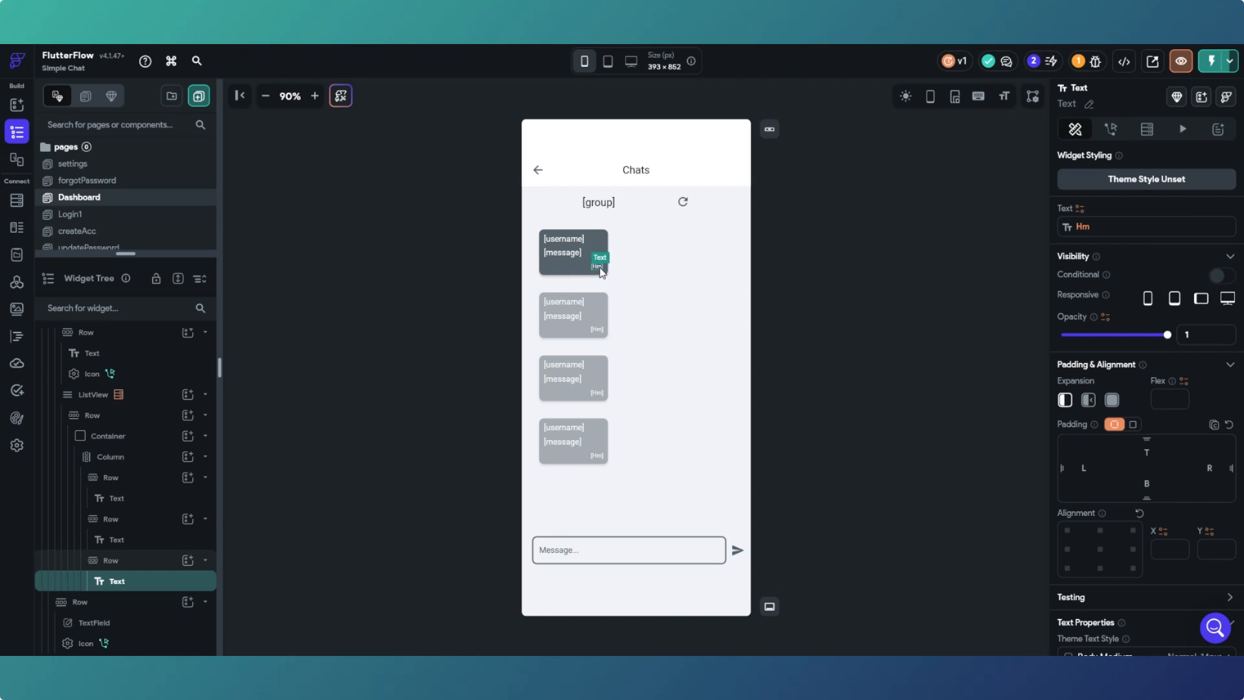
{"action": "left_click", "coordinate": [1080, 209]}
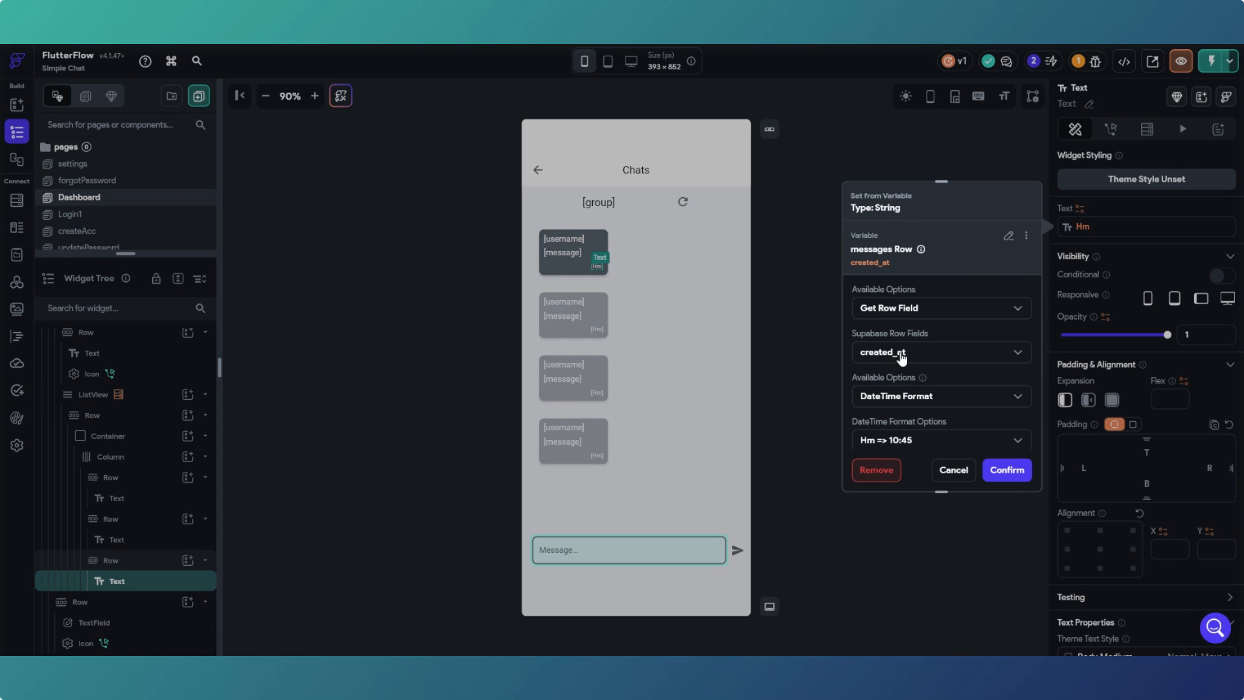
{"action": "scroll", "coordinate": [904, 349], "scroll_direction": "down", "scroll_amount": 2}
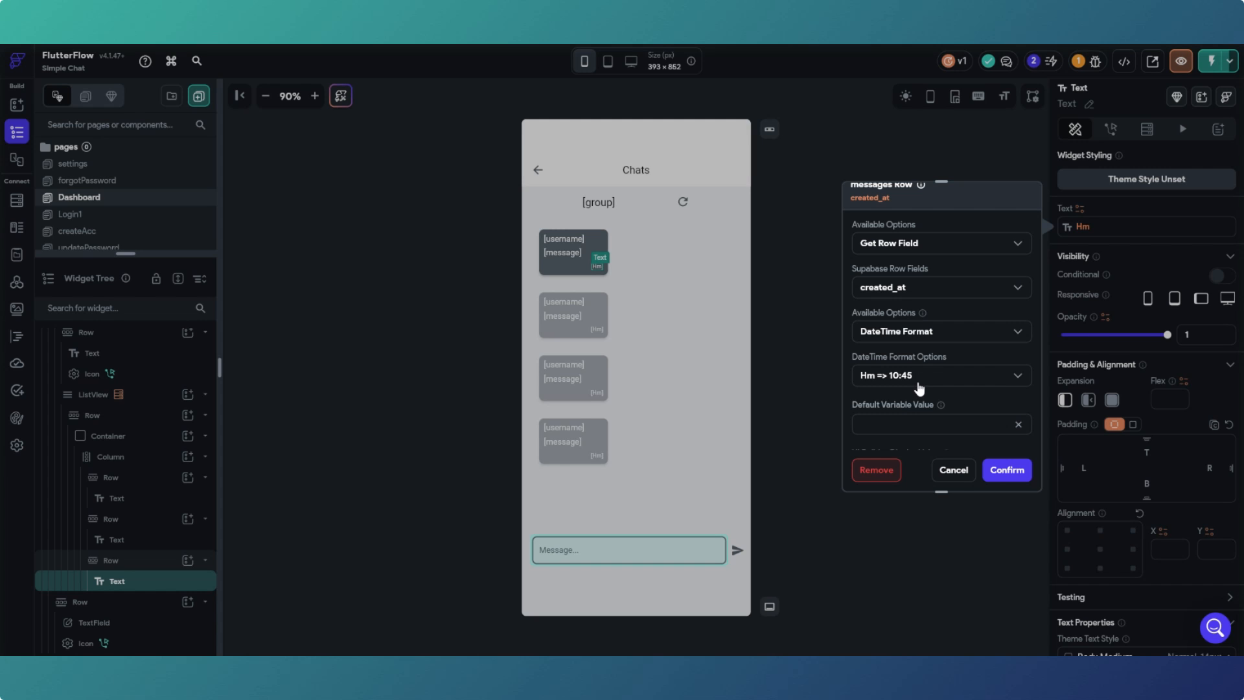
{"action": "left_click", "coordinate": [955, 478]}
{"action": "left_click", "coordinate": [900, 416]}
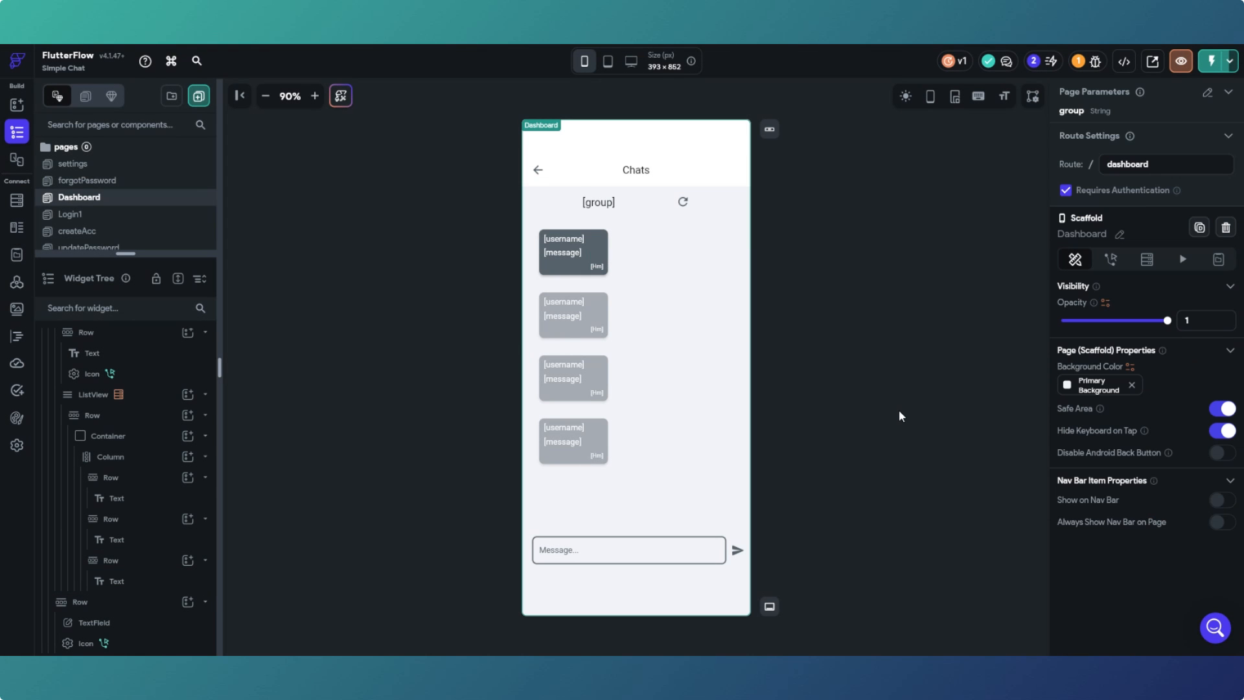
Open the groups page, select the group row's minus icon and review the removeName custom action code.
{"action": "scroll", "coordinate": [143, 201], "scroll_direction": "down", "scroll_amount": 2}
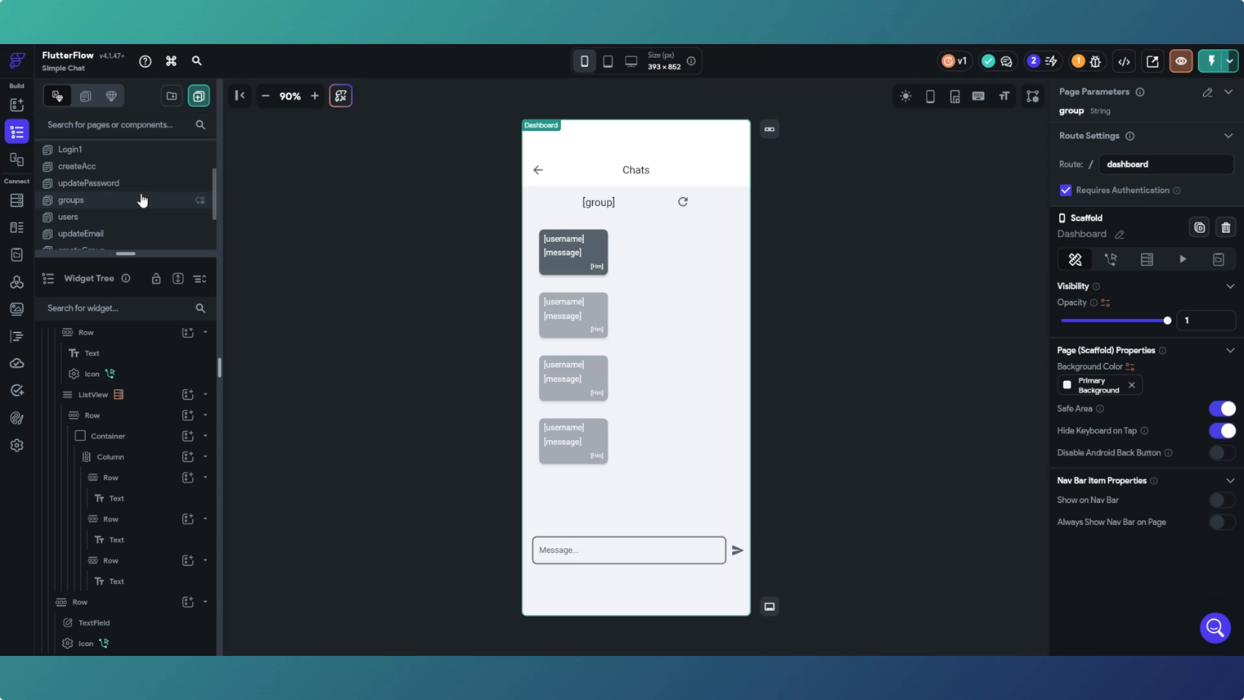
{"action": "left_click", "coordinate": [143, 201]}
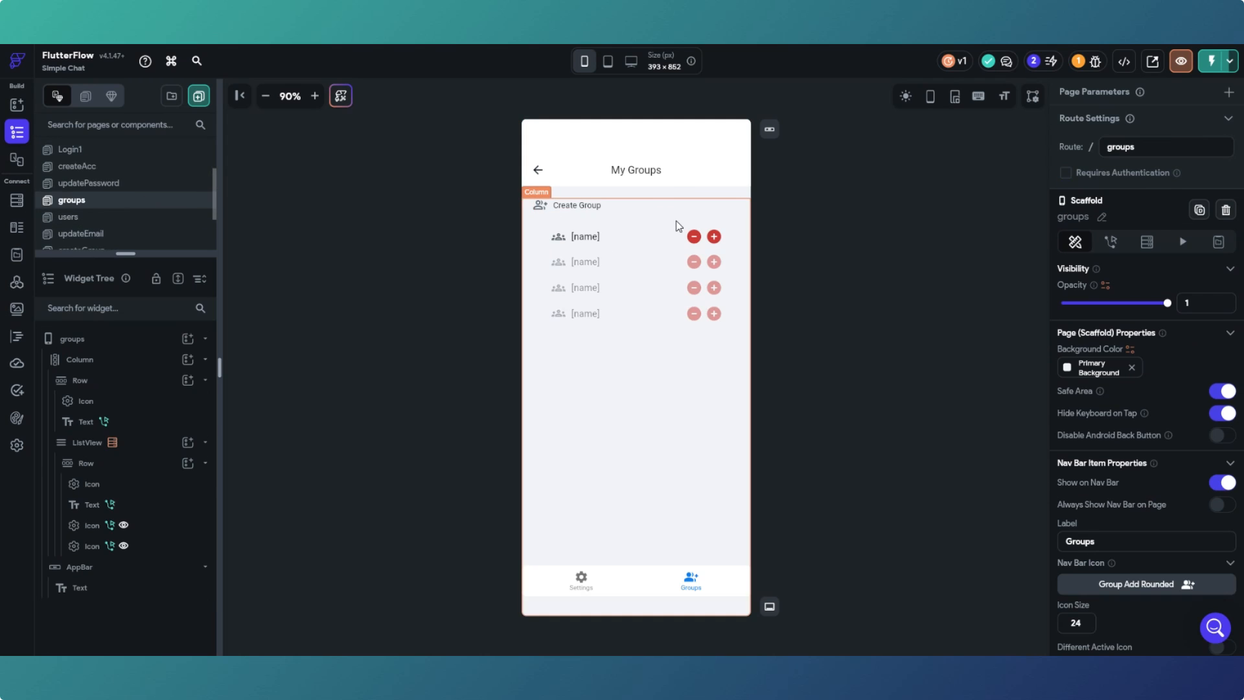
{"action": "left_click", "coordinate": [695, 239]}
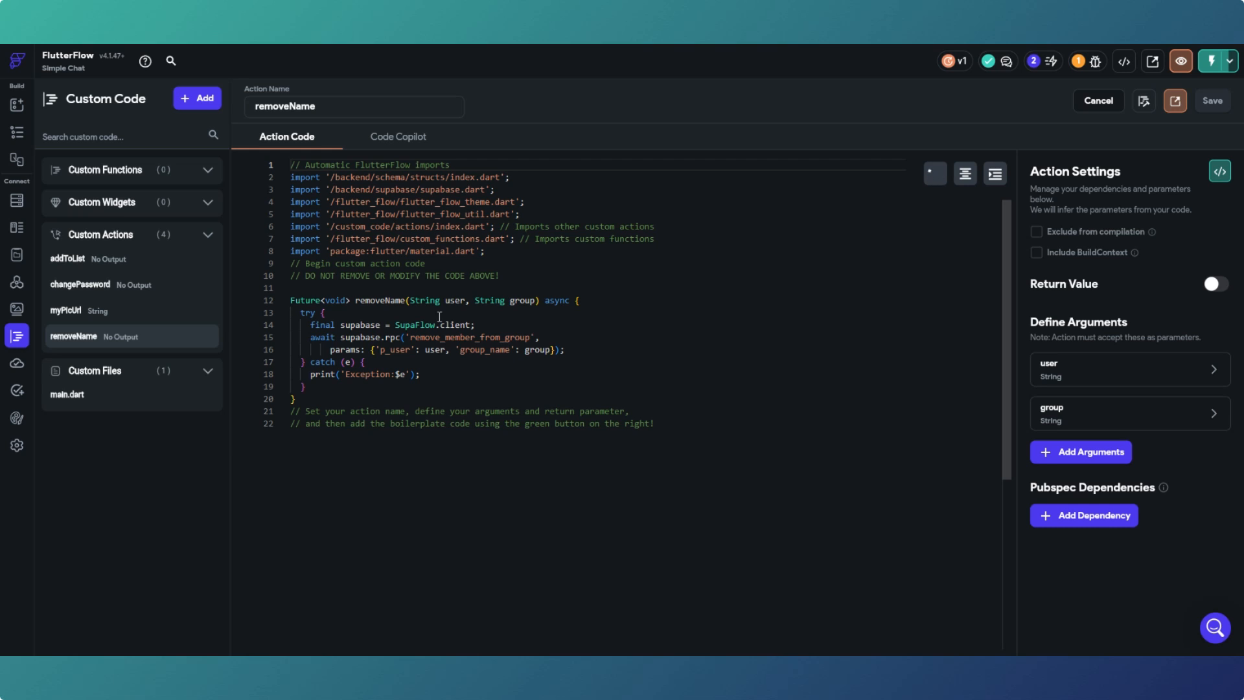
{"action": "left_click", "coordinate": [16, 137]}
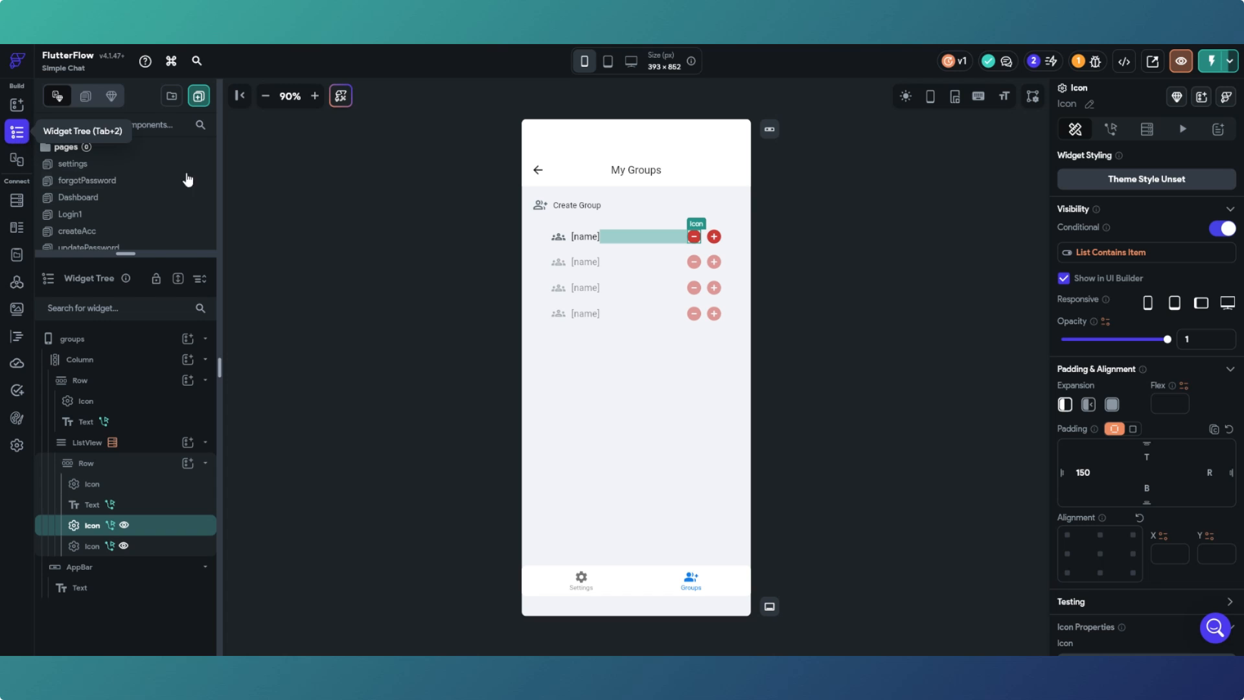
Return to the Dashboard page and inspect the refresh icon's On Tap action.
{"action": "left_click", "coordinate": [96, 198]}
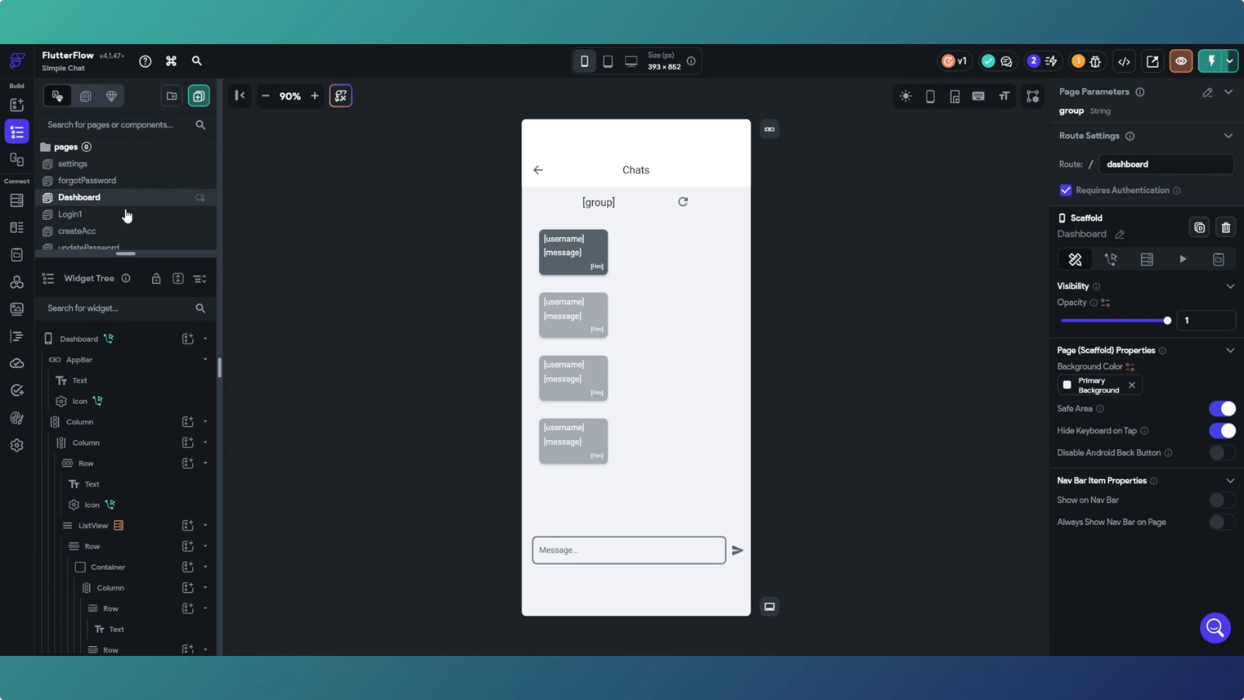
{"action": "left_click", "coordinate": [683, 205]}
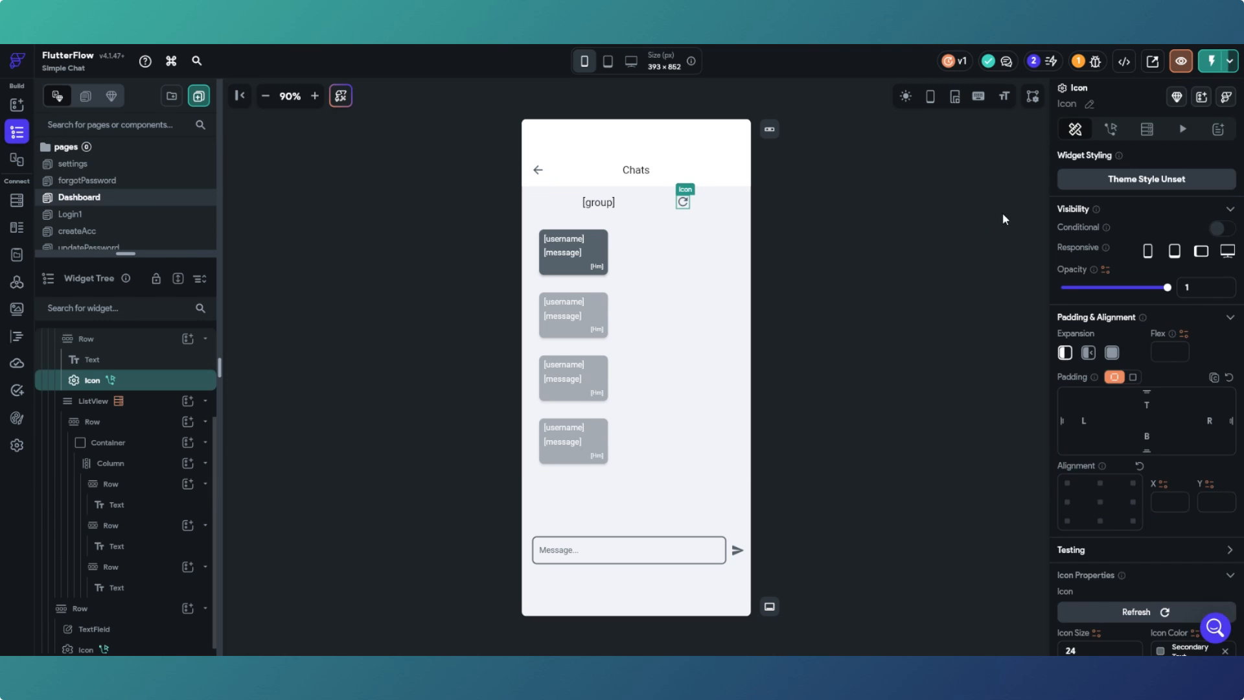
{"action": "left_click", "coordinate": [1112, 130]}
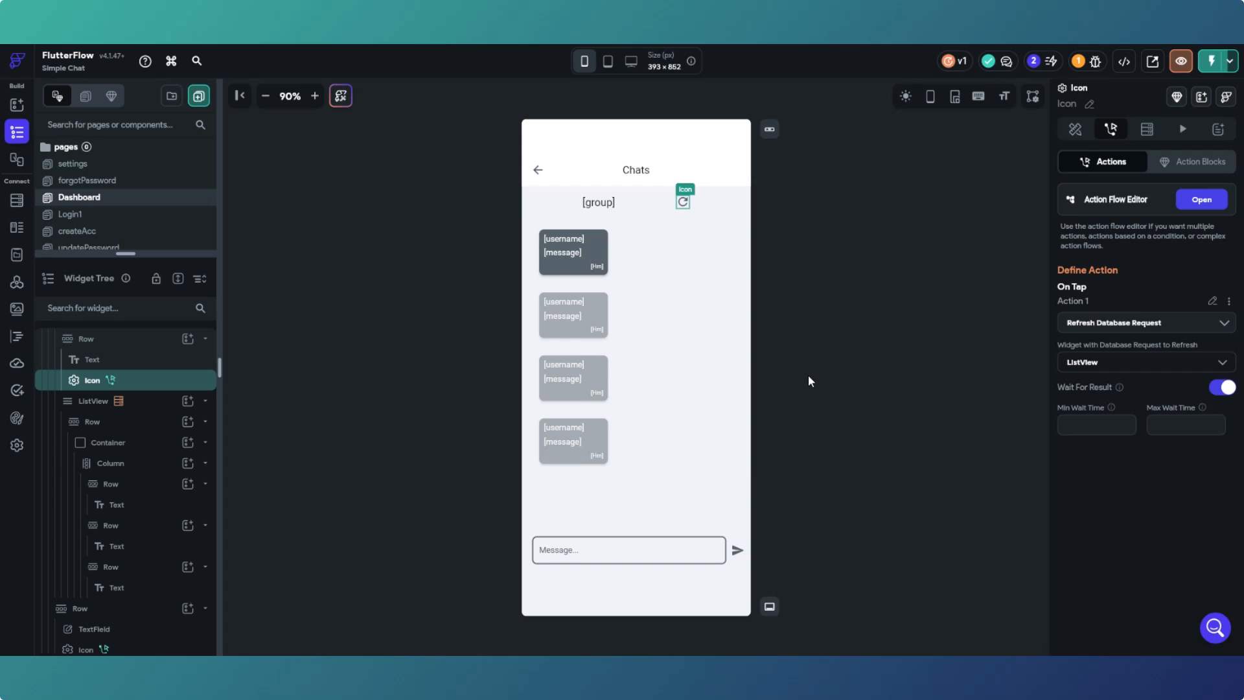
{"action": "left_click", "coordinate": [840, 390]}
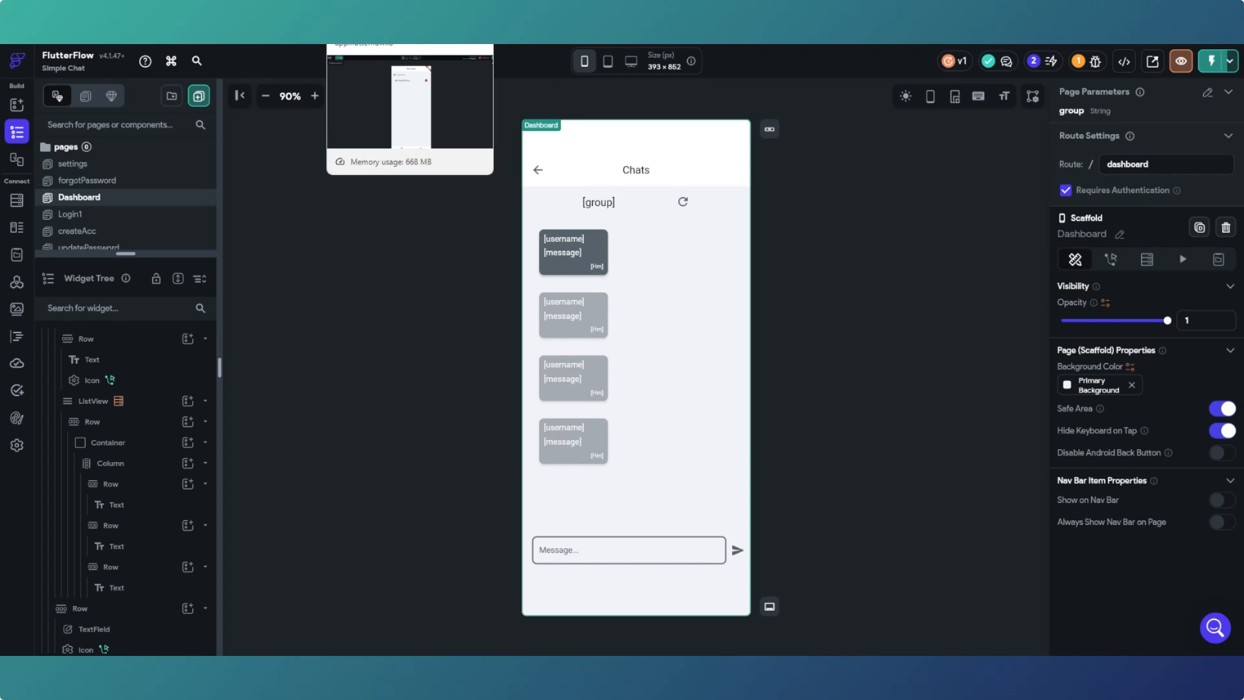
Switch to the running test app, view its Settings and My Groups pages, and open the Rapid MVP App chat.
{"action": "left_click", "coordinate": [389, 5]}
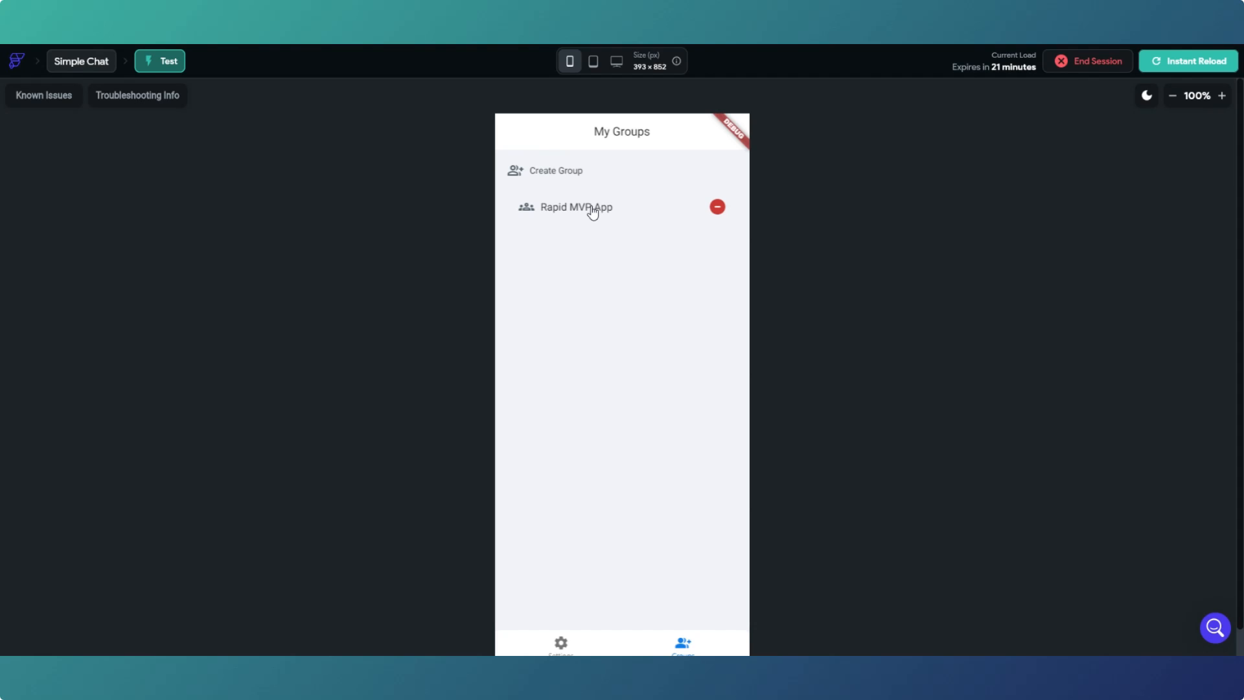
{"action": "scroll", "coordinate": [763, 302], "scroll_direction": "down", "scroll_amount": 1}
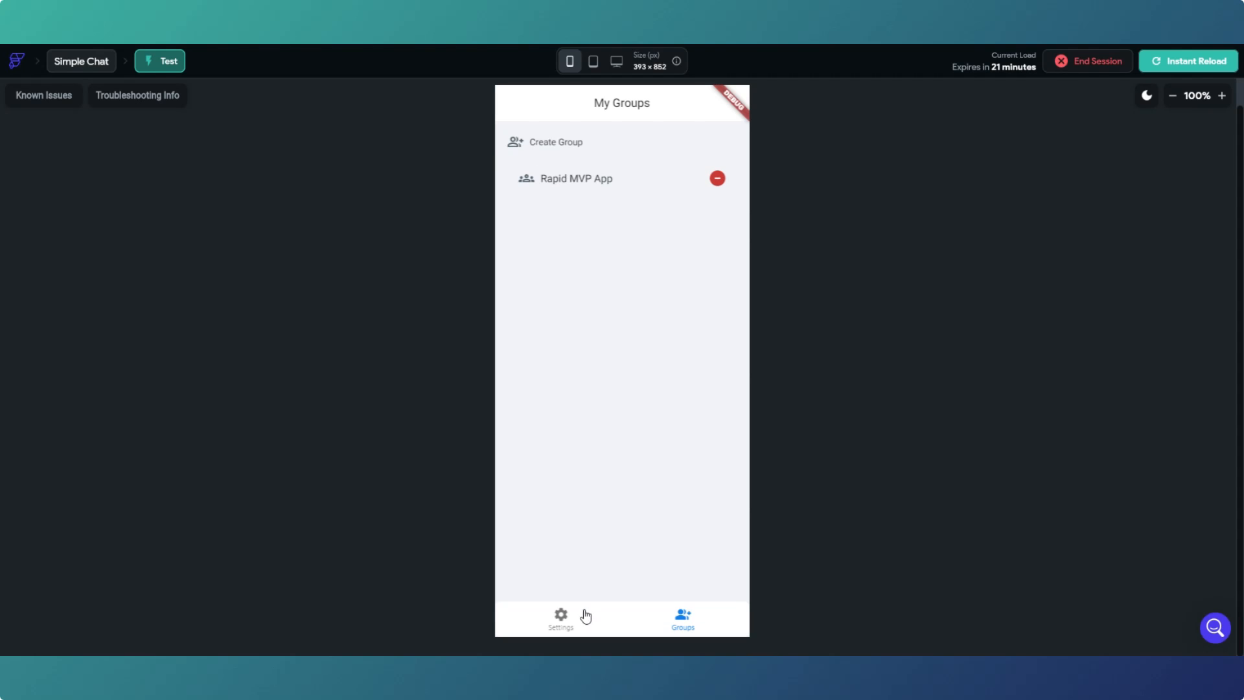
{"action": "left_click", "coordinate": [561, 619]}
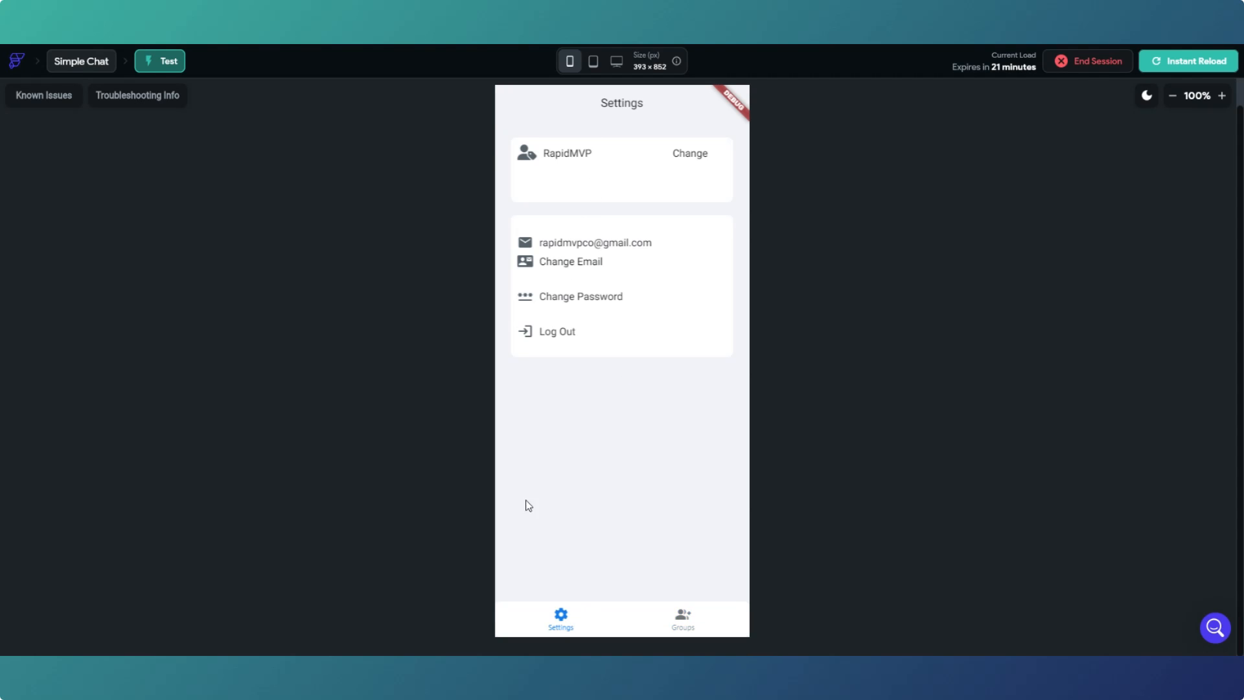
{"action": "left_click", "coordinate": [678, 626]}
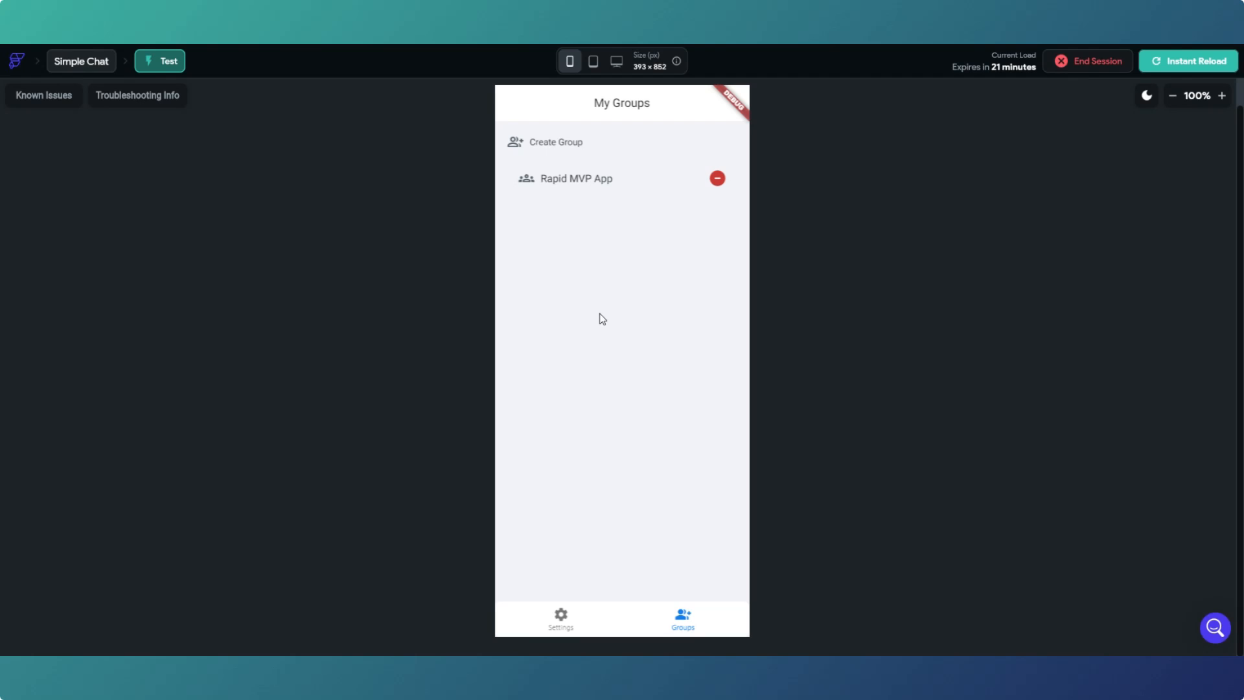
{"action": "left_click", "coordinate": [582, 185]}
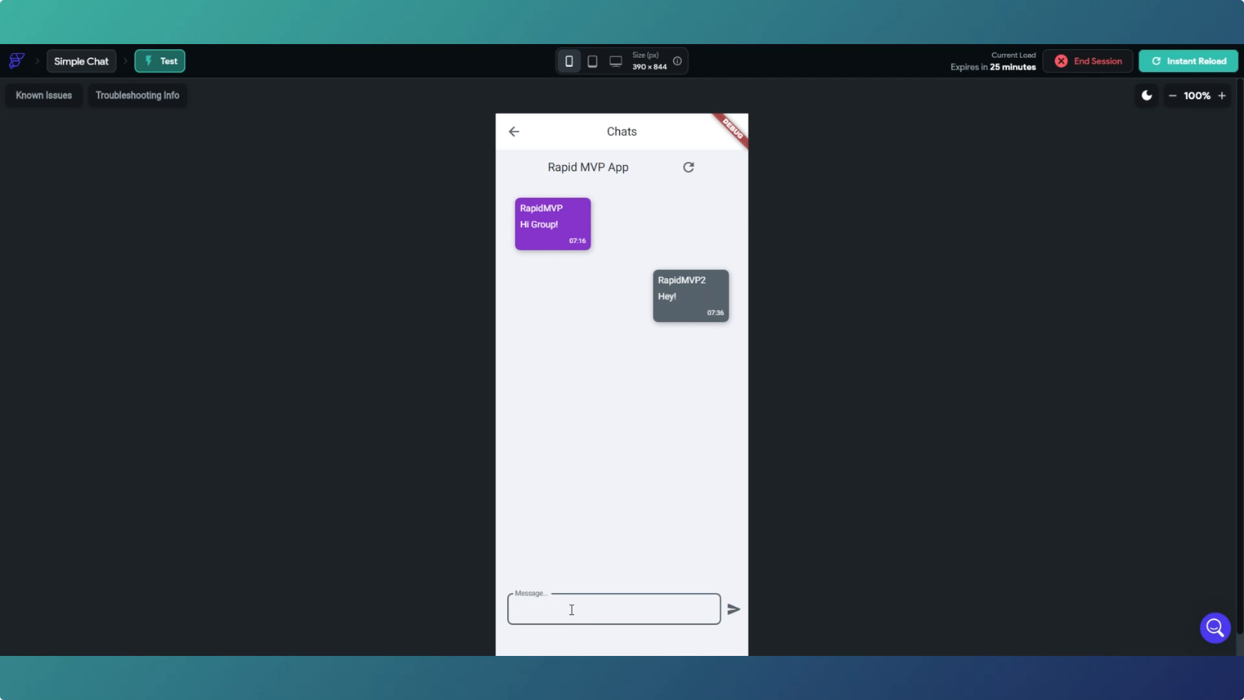
Send the message "Hey how about adding push notifications!" in the Rapid MVP App chat and refresh the messages.
{"action": "type", "text": "Hey how about addin g"}
{"action": "key", "text": "BackSpace"}
{"action": "type", "text": "r"}
{"action": "type", "text": "push noti"}
{"action": "type", "text": "fications!"}
{"action": "left_click", "coordinate": [733, 612]}
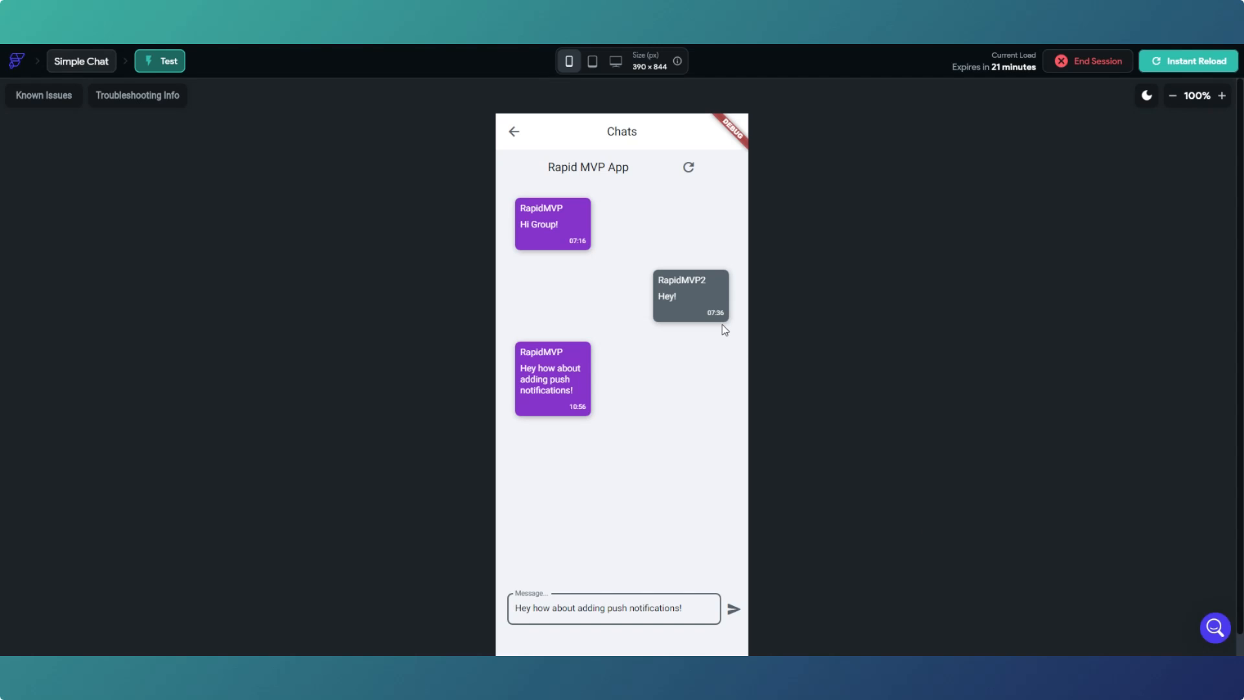
{"action": "left_click", "coordinate": [689, 169]}
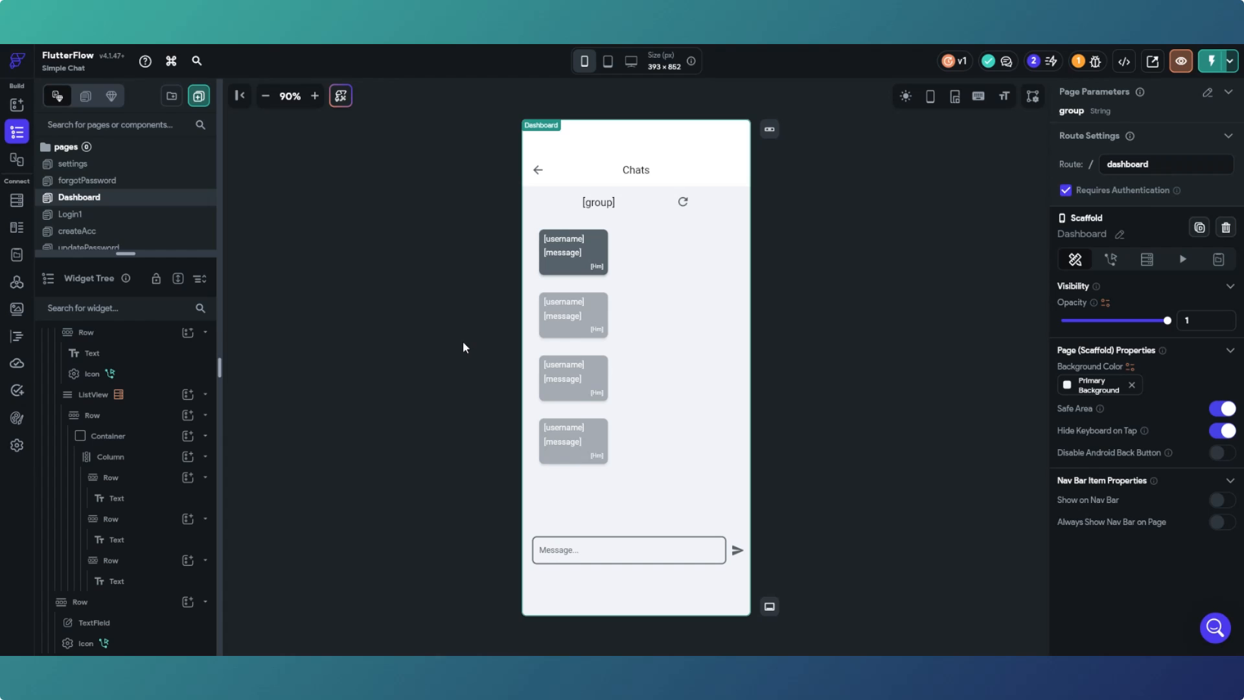
Add a Clear Text Fields/Pin Codes action for TextField_1 after the Insert Row call in the send icon's action flow.
{"action": "left_click", "coordinate": [597, 562]}
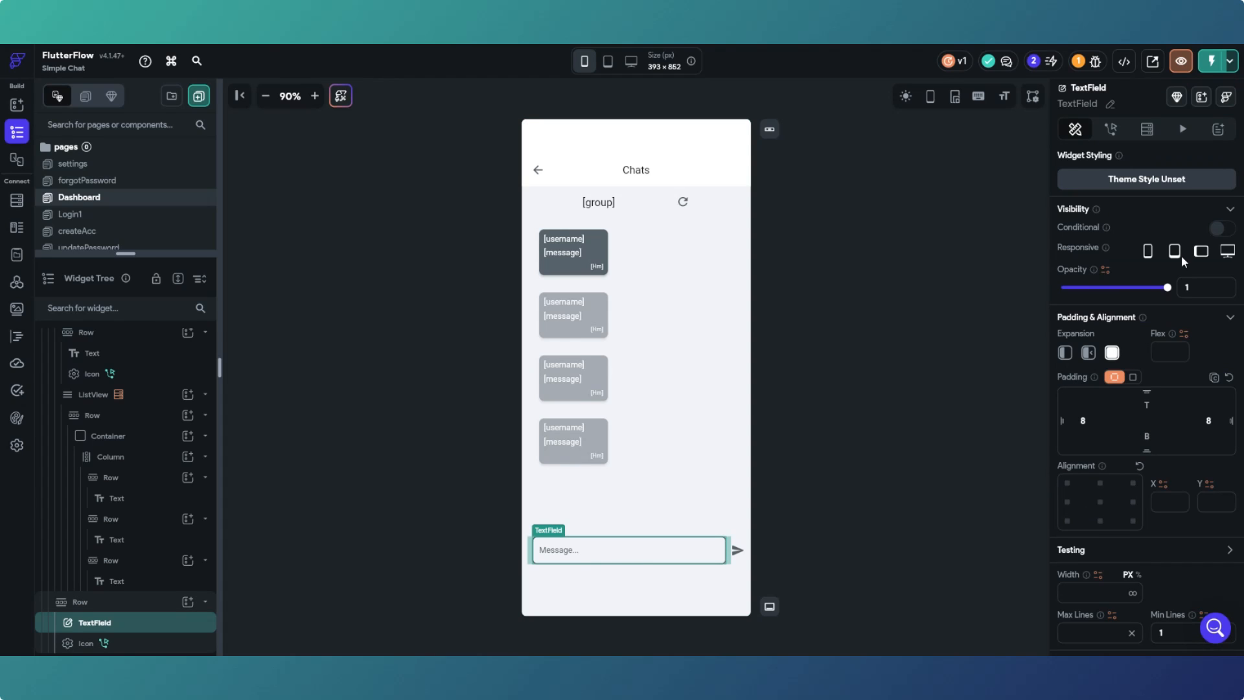
{"action": "left_click", "coordinate": [738, 550]}
{"action": "left_click", "coordinate": [1197, 198]}
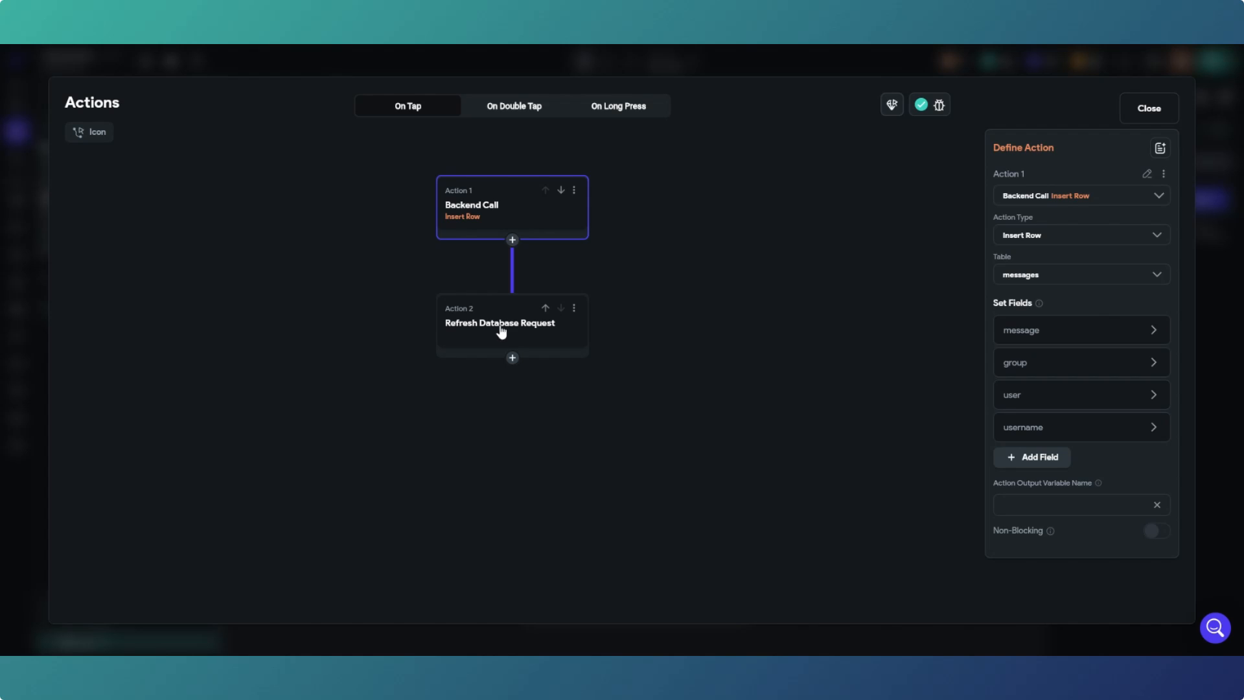
{"action": "left_click", "coordinate": [513, 240]}
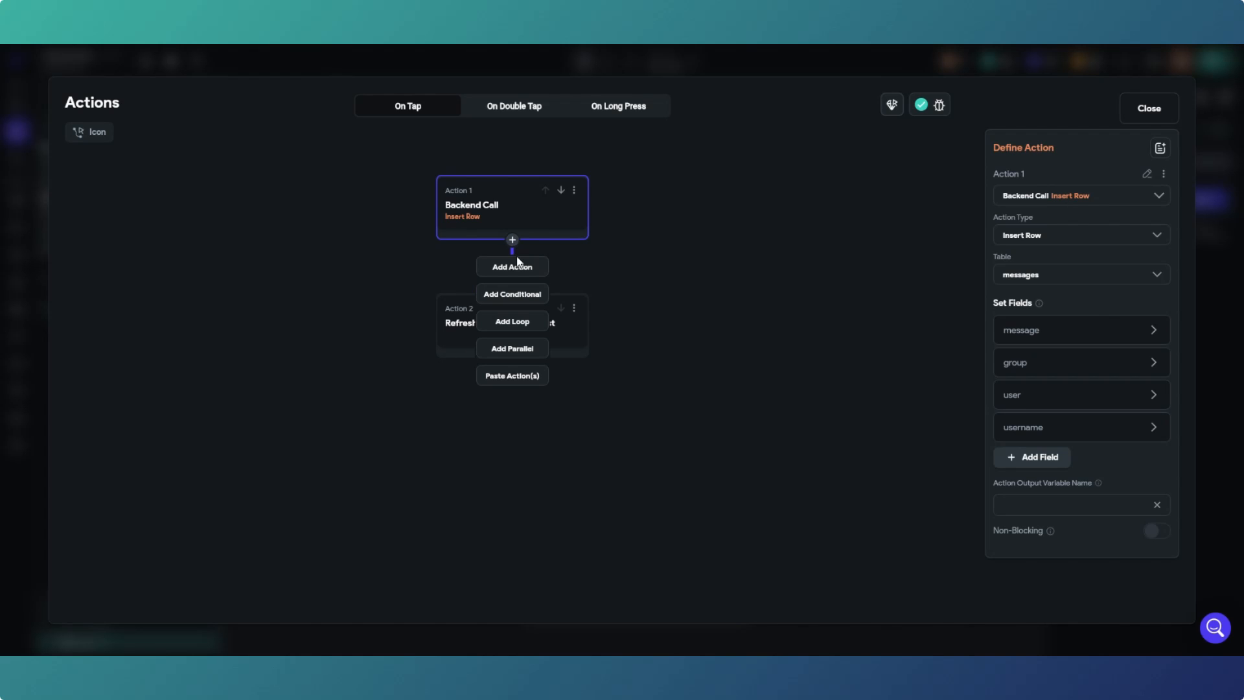
{"action": "left_click", "coordinate": [521, 275]}
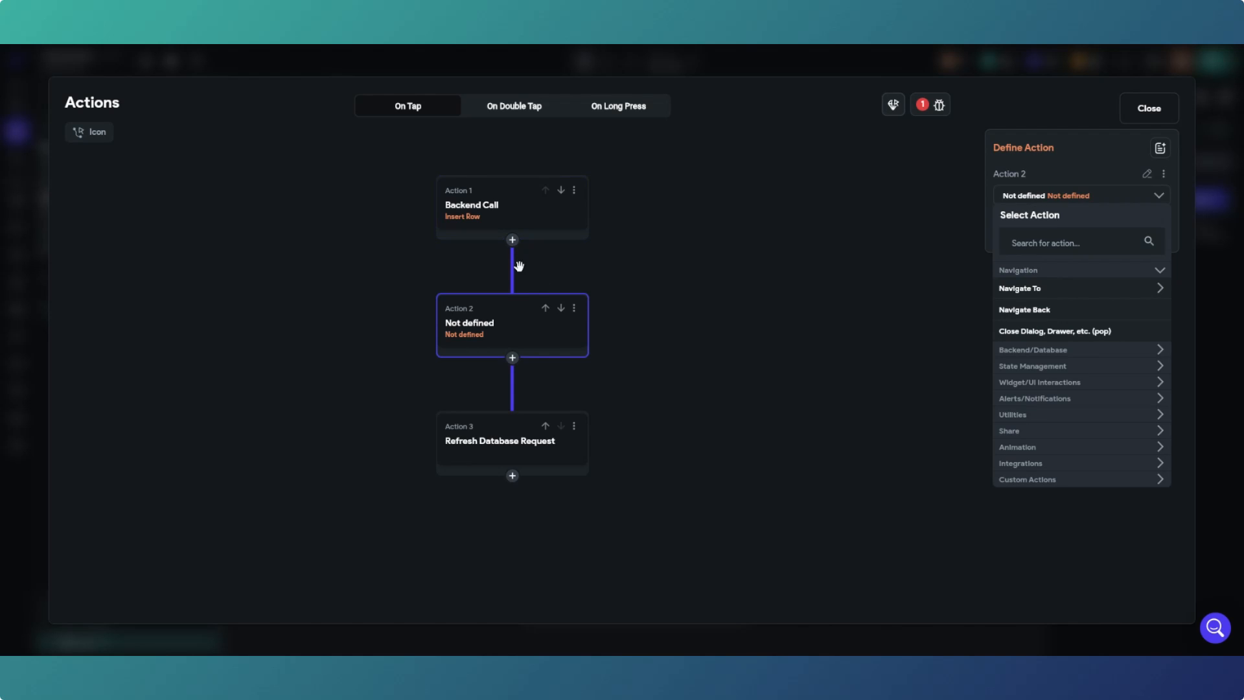
{"action": "left_click", "coordinate": [1137, 384]}
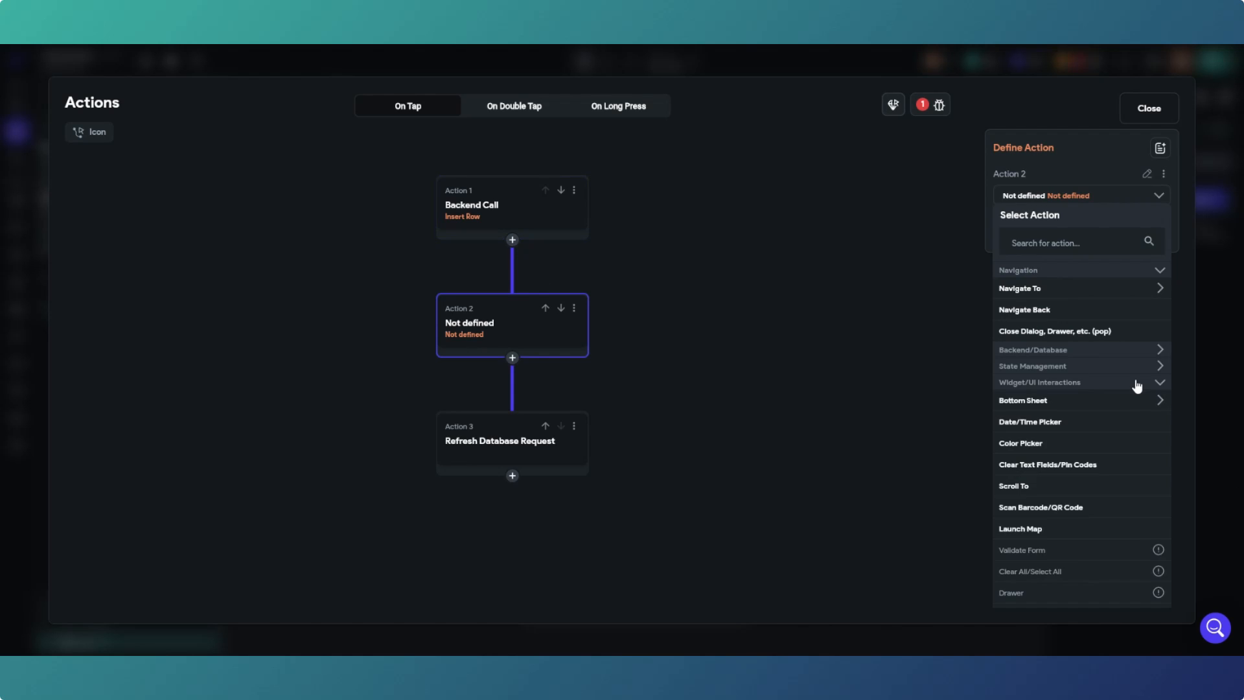
{"action": "left_click", "coordinate": [1071, 466]}
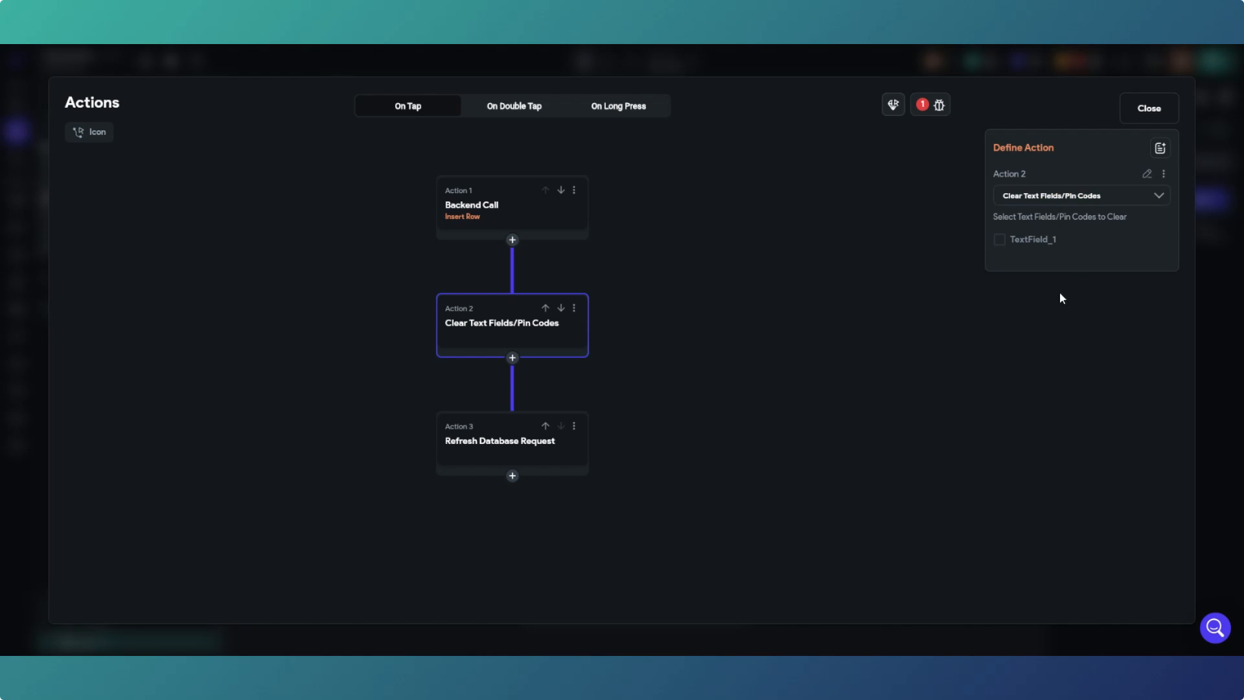
{"action": "left_click", "coordinate": [1001, 241]}
{"action": "left_click", "coordinate": [1162, 117]}
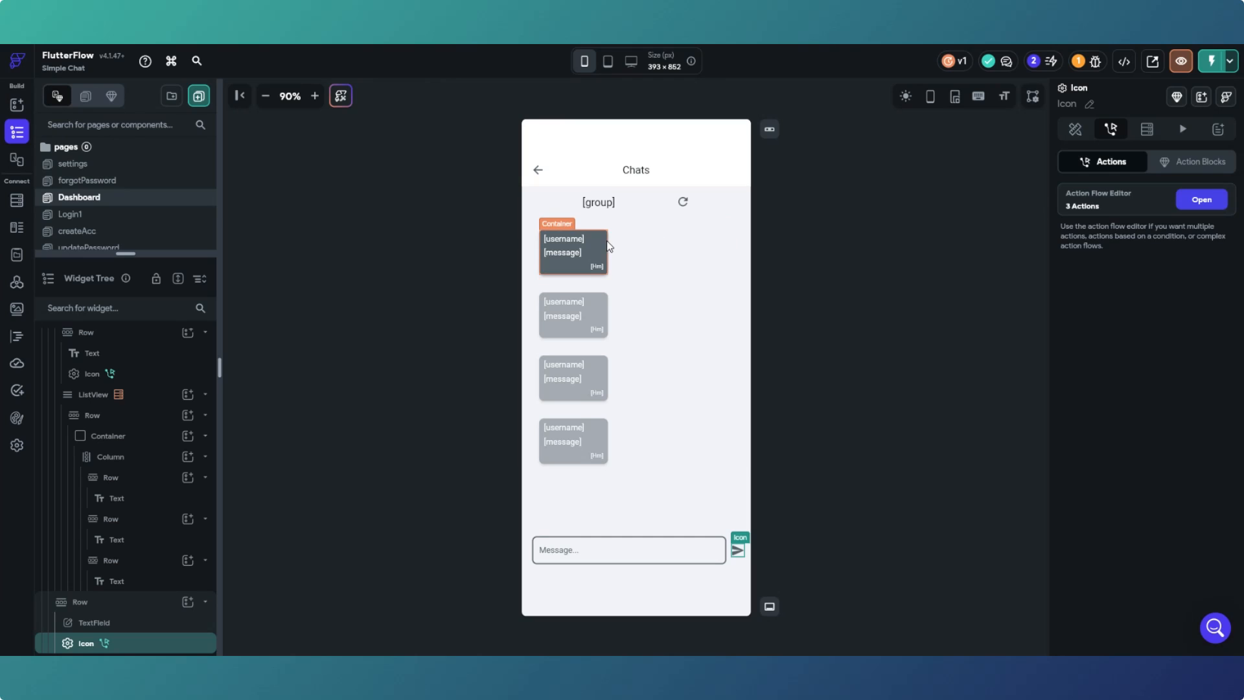
Switch the message Container's minimum width to percent and set it to 30.
{"action": "left_click", "coordinate": [610, 246]}
{"action": "scroll", "coordinate": [1102, 453], "scroll_direction": "down", "scroll_amount": 3}
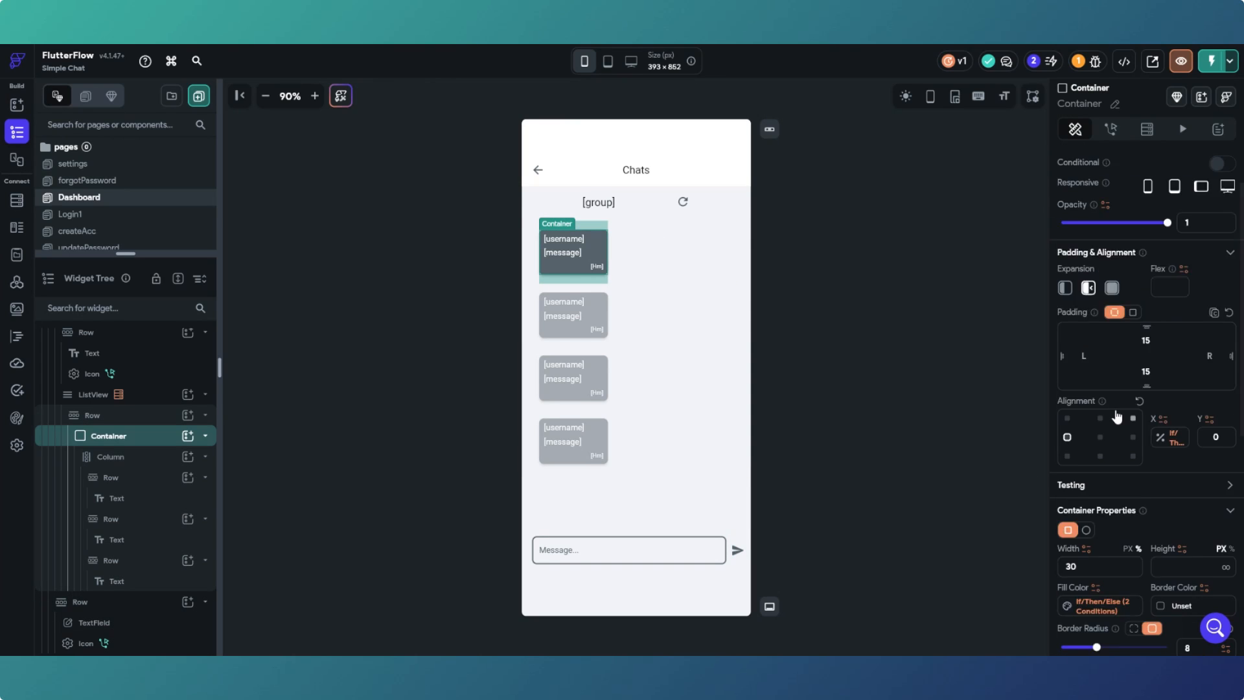
{"action": "scroll", "coordinate": [1116, 415], "scroll_direction": "down", "scroll_amount": 2}
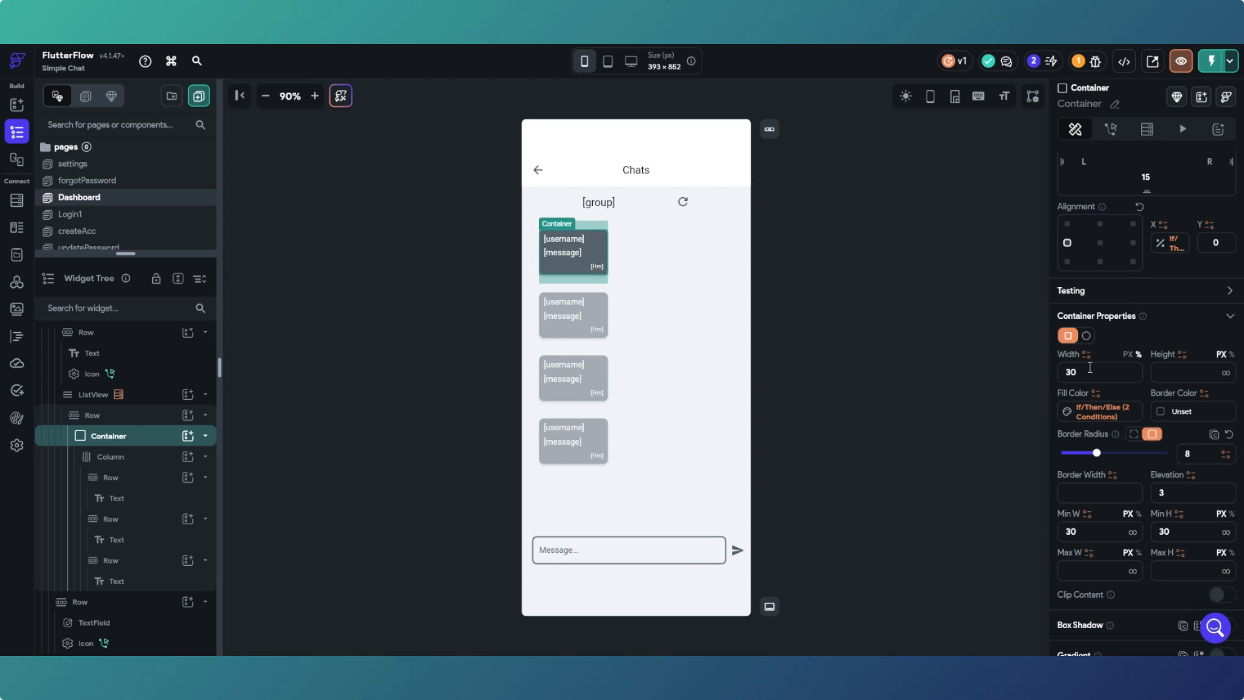
{"action": "left_click", "coordinate": [1139, 514]}
{"action": "type", "text": "30"}
{"action": "left_click", "coordinate": [1009, 541]}
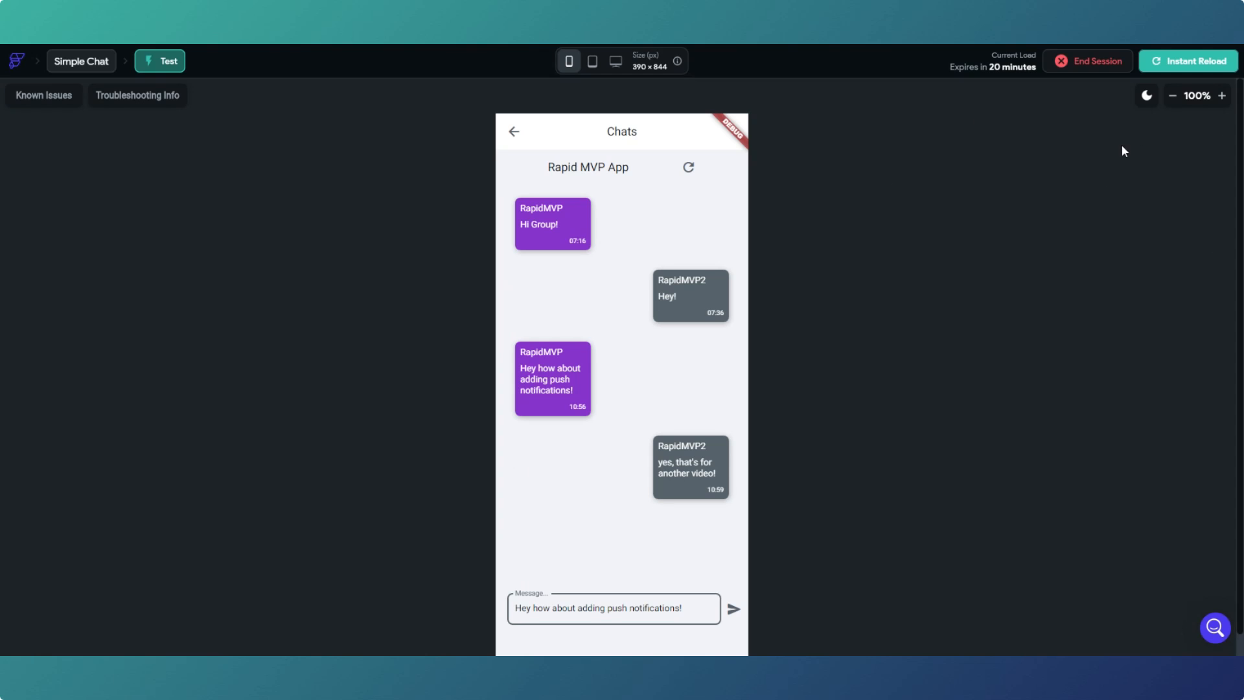
Reload the running test app and open the Rapid MVP App chat again to check the message bubbles.
{"action": "left_click", "coordinate": [1160, 61]}
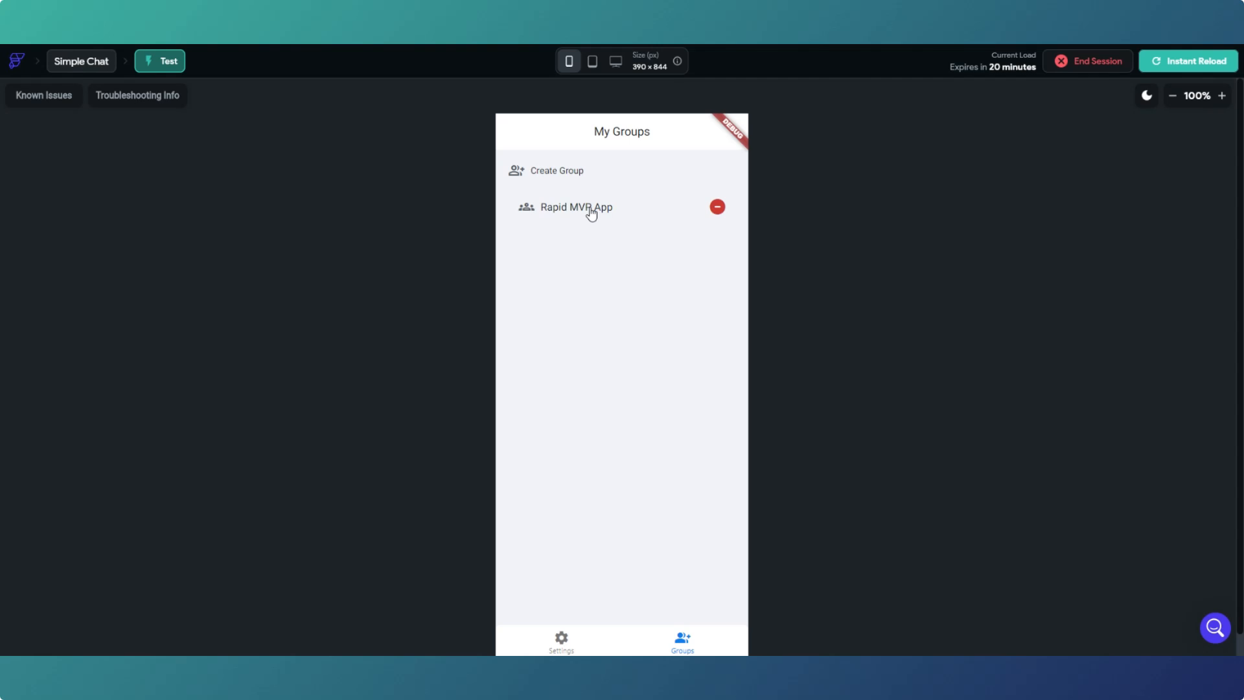
{"action": "left_click", "coordinate": [591, 214]}
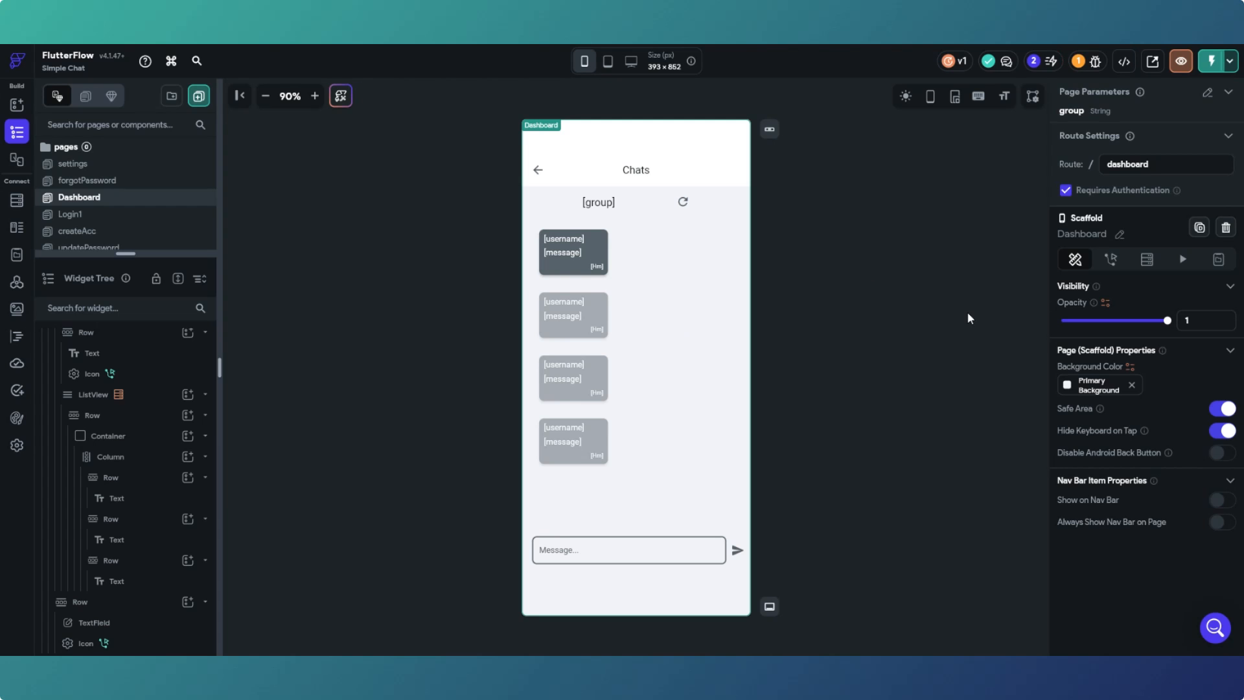
Set both the width and the minimum width of the message Container to 45 percent.
{"action": "left_click", "coordinate": [603, 254]}
{"action": "scroll", "coordinate": [1117, 507], "scroll_direction": "down", "scroll_amount": 2}
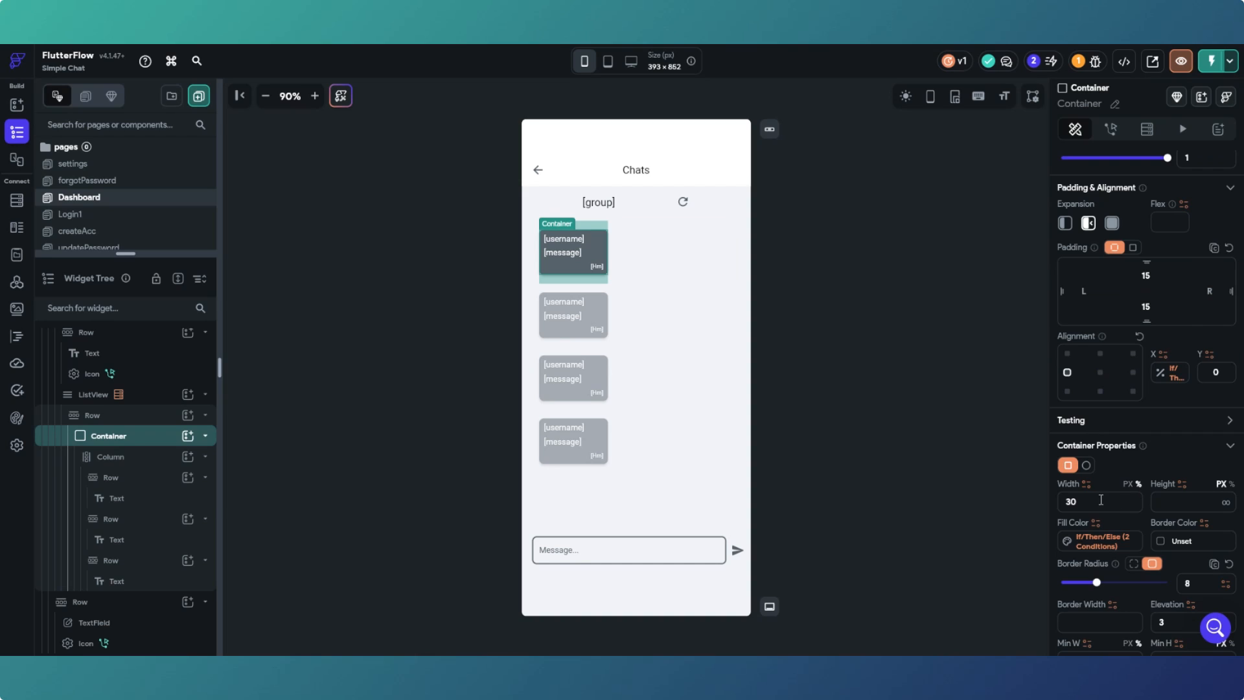
{"action": "double_click", "coordinate": [1060, 512]}
{"action": "type", "text": "45"}
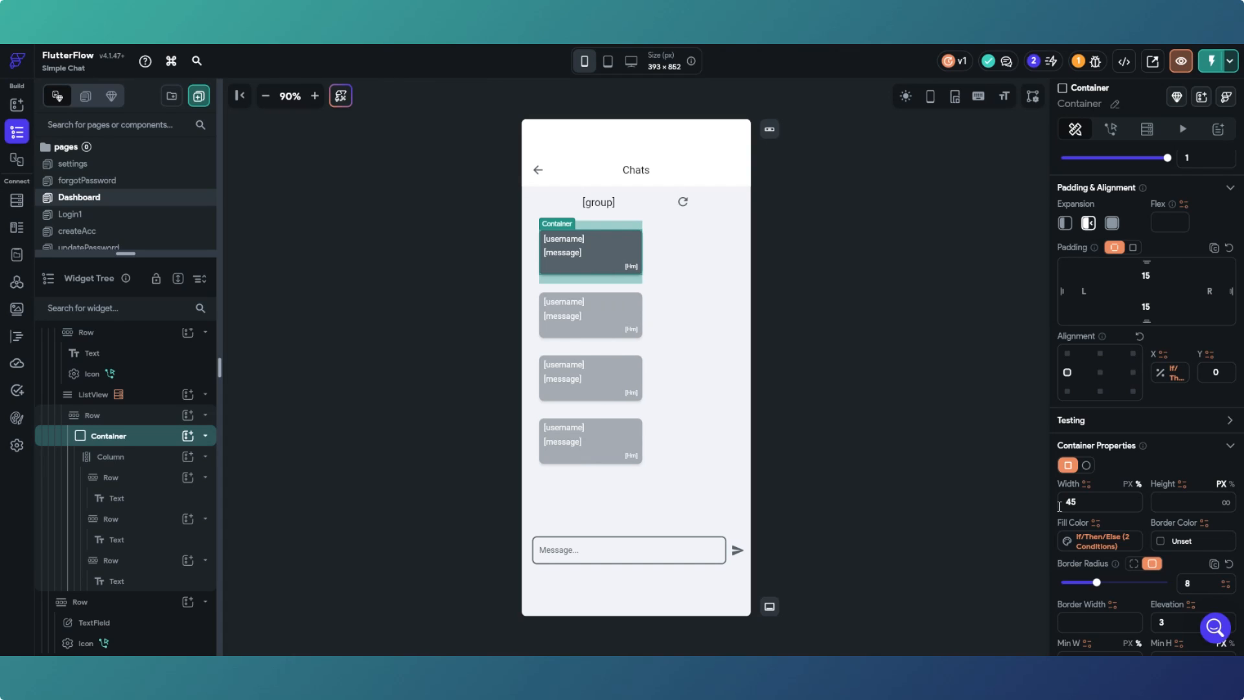
{"action": "scroll", "coordinate": [1095, 509], "scroll_direction": "down", "scroll_amount": 2}
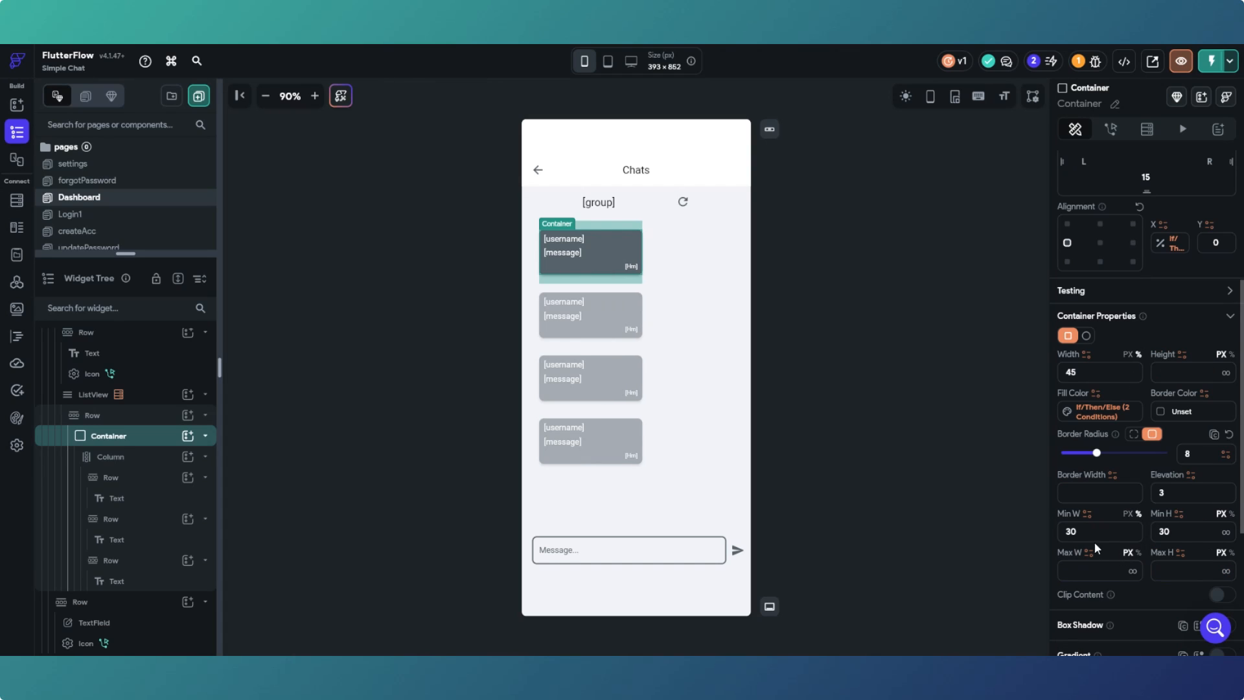
{"action": "double_click", "coordinate": [1068, 531]}
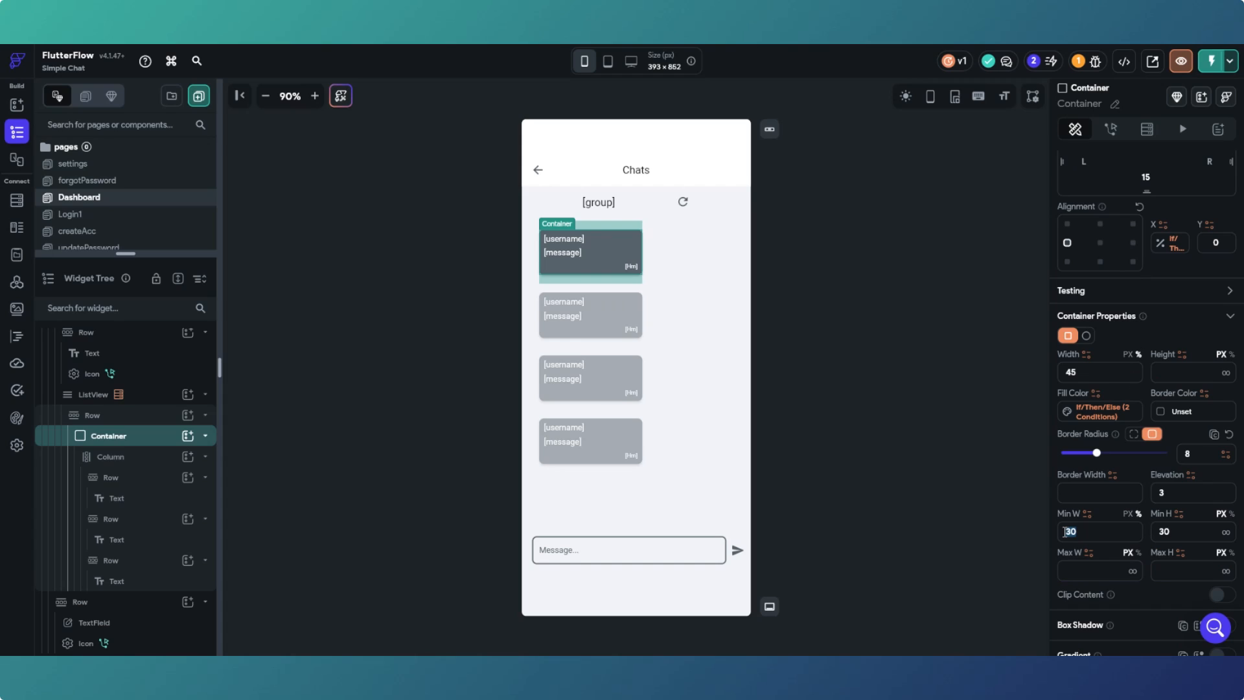
{"action": "type", "text": "45"}
Reload the running test app and send the message "Great" in the Rapid MVP App chat.
{"action": "left_click", "coordinate": [396, 19]}
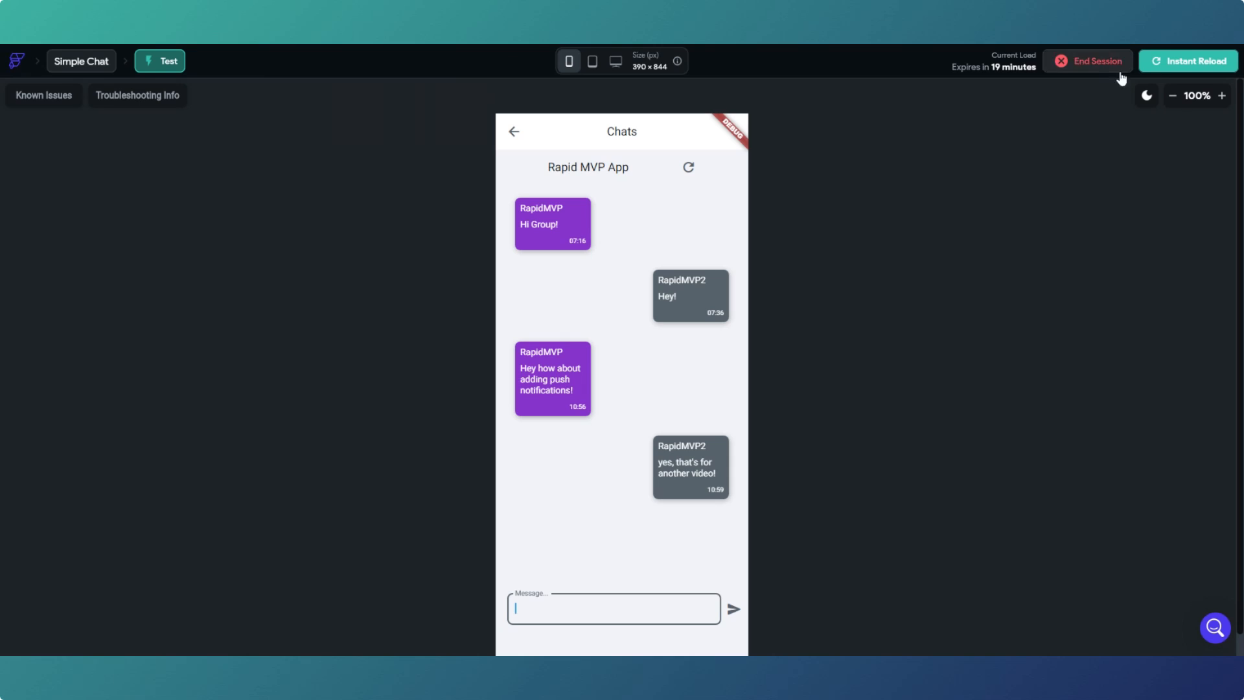
{"action": "left_click", "coordinate": [1175, 68]}
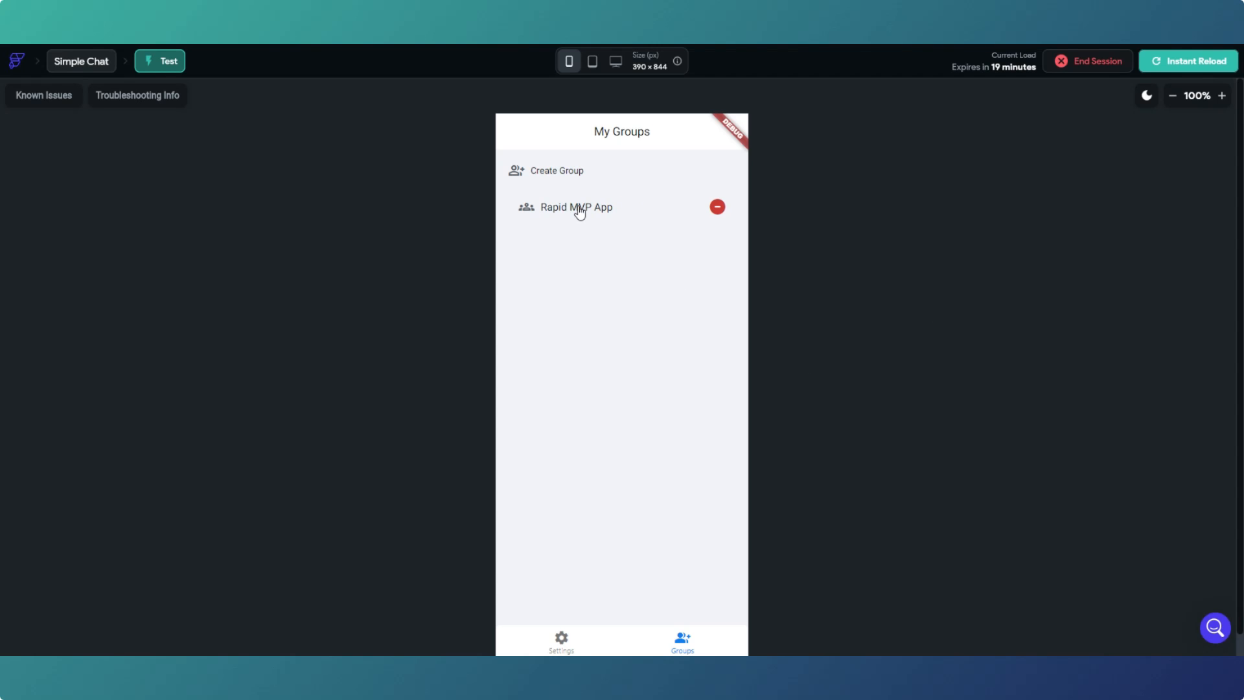
{"action": "left_click", "coordinate": [580, 210]}
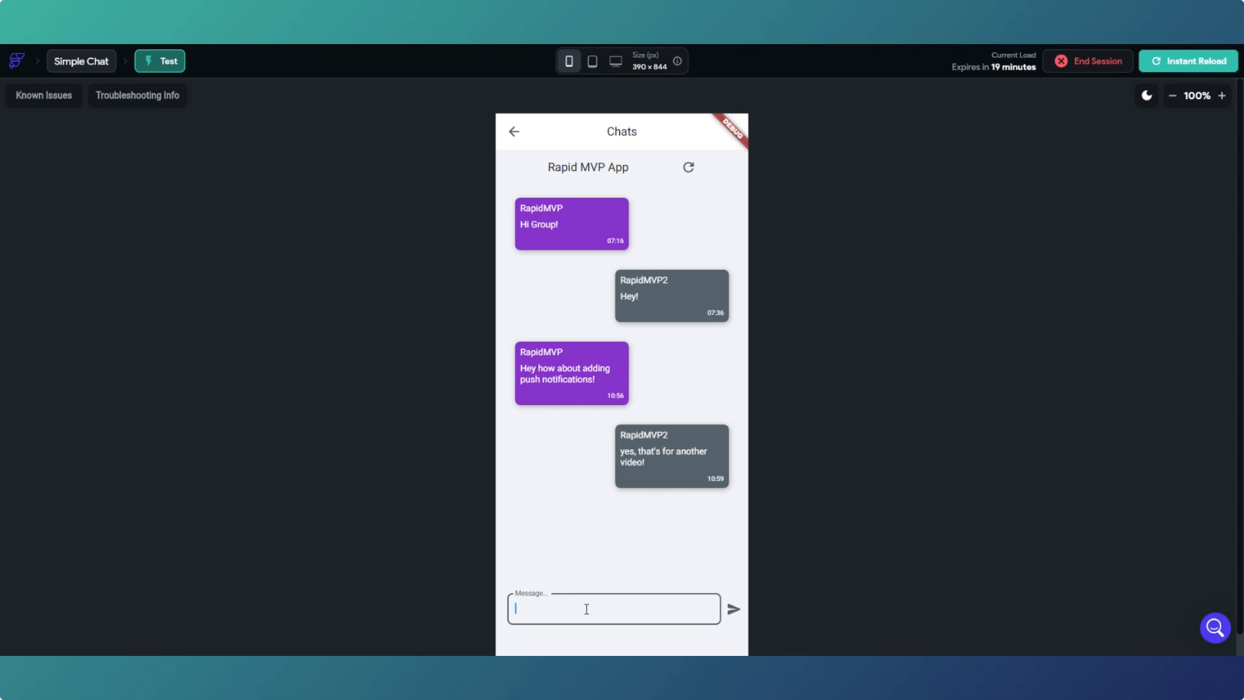
{"action": "type", "text": "Great"}
{"action": "left_click", "coordinate": [734, 612]}
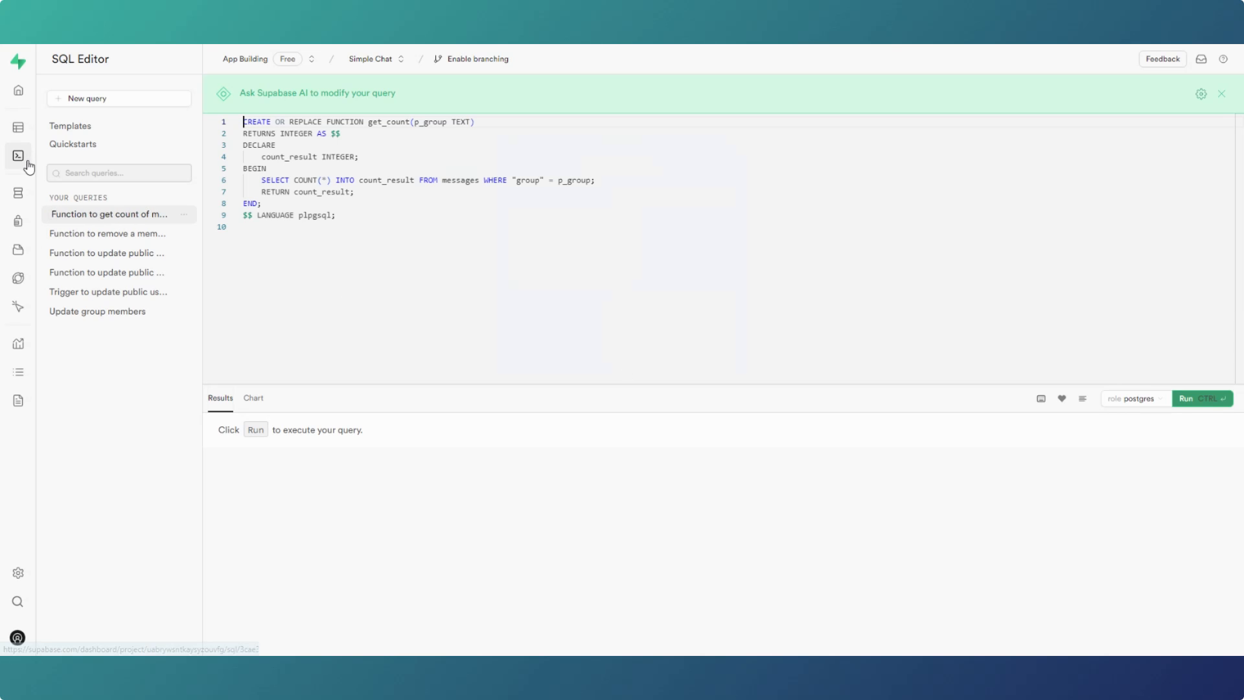
In Supabase, check which tables the supabase_realtime publication covers and open the SQL Editor.
{"action": "mouse_move", "coordinate": [46, 161]}
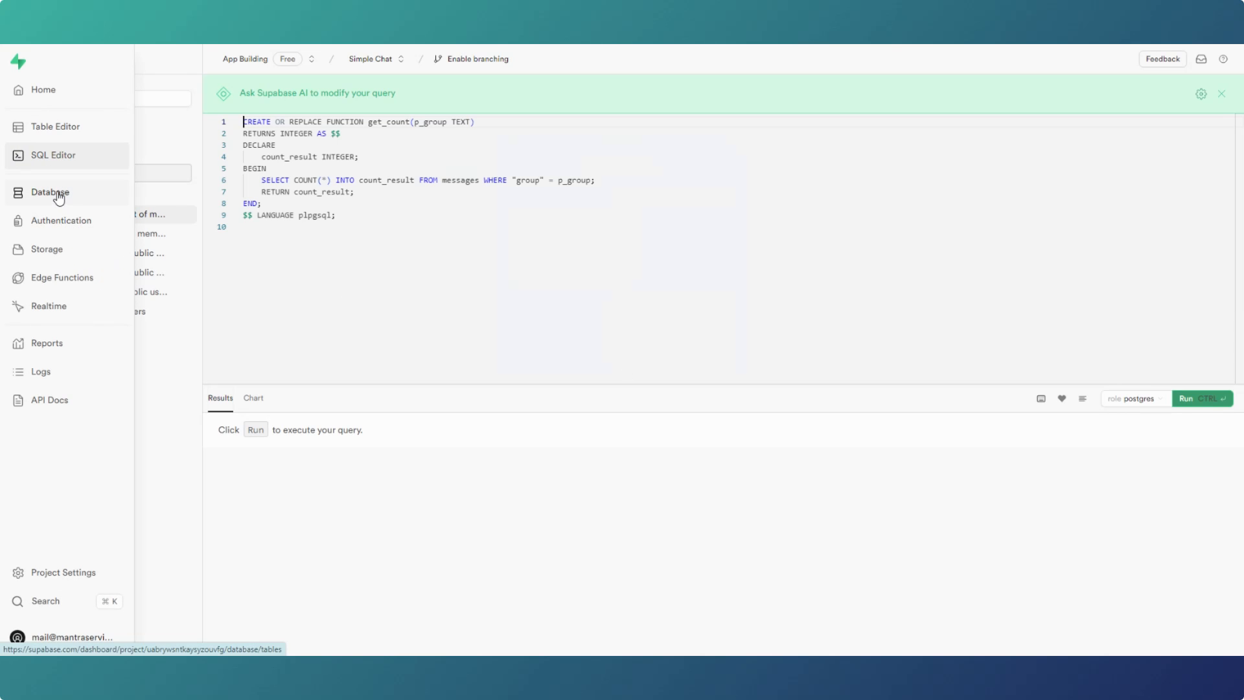
{"action": "left_click", "coordinate": [59, 195]}
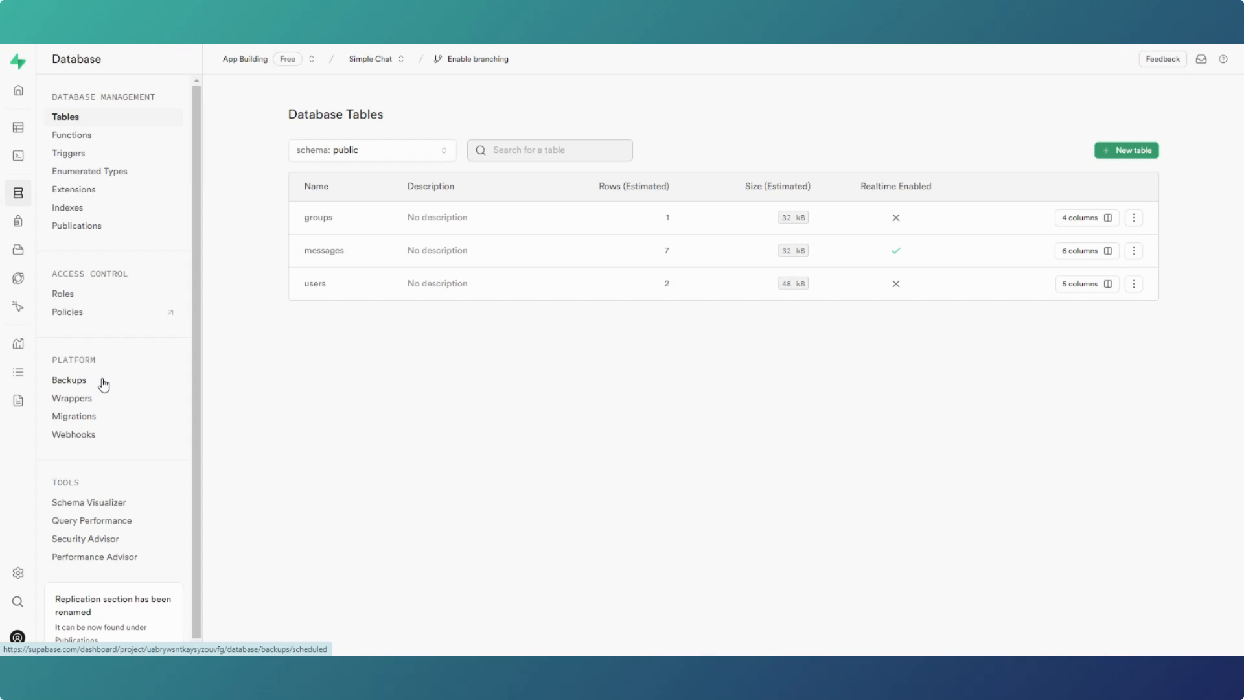
{"action": "left_click", "coordinate": [87, 230]}
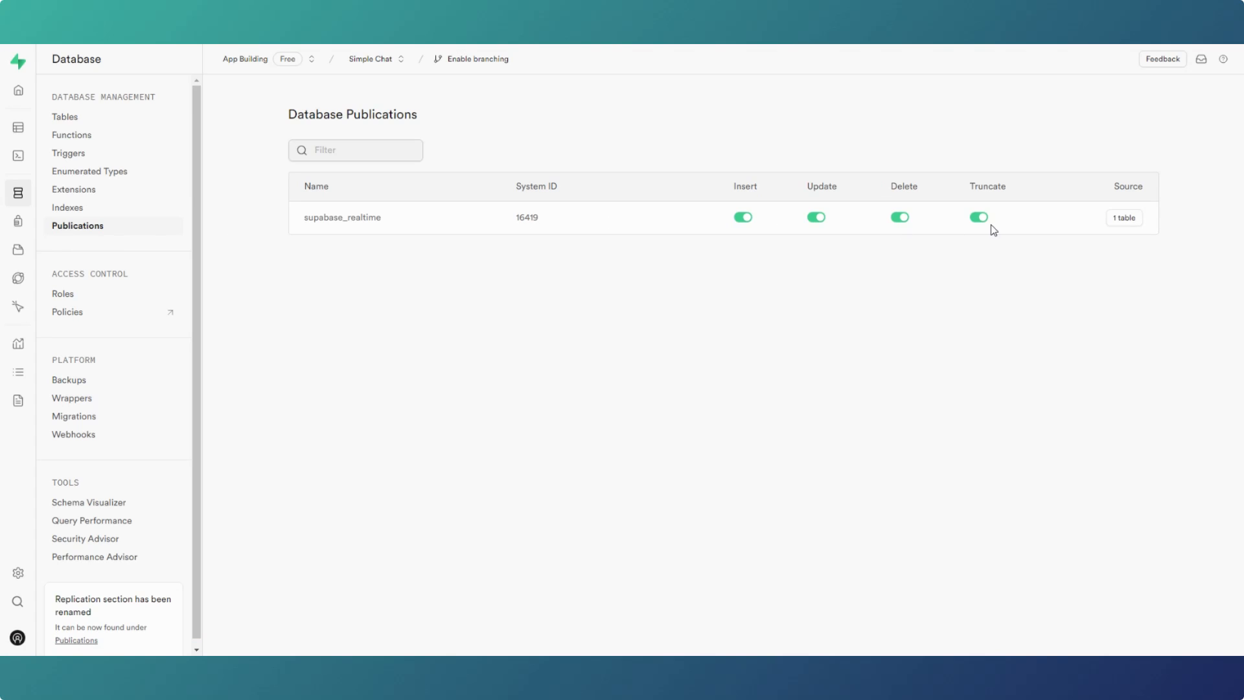
{"action": "left_click", "coordinate": [1127, 221]}
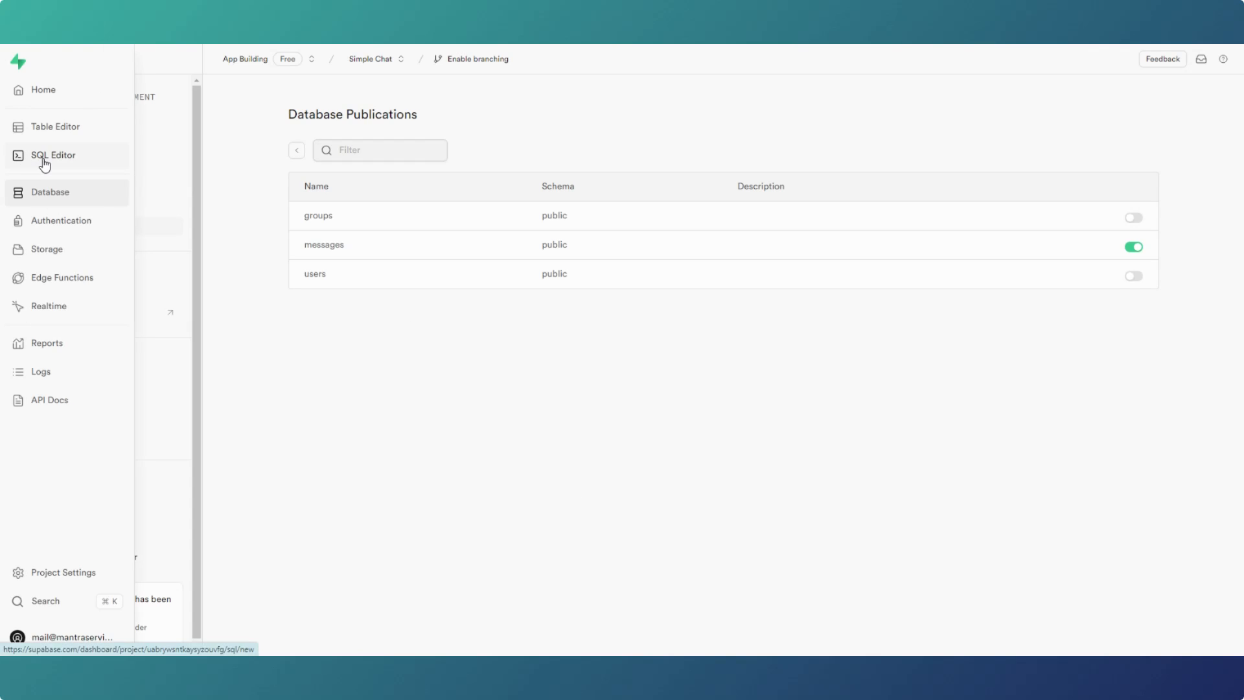
{"action": "left_click", "coordinate": [45, 164]}
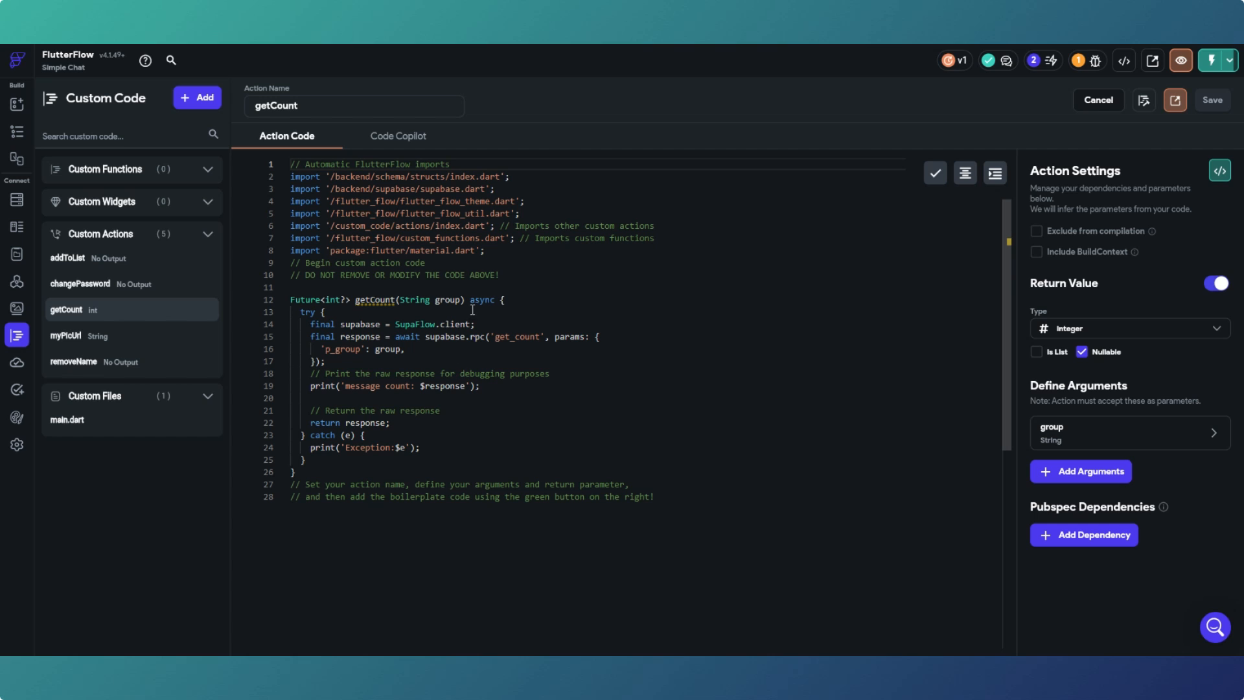
Reopen the Rapid MVP App chat in the running test app and inspect the browser console for the message count output.
{"action": "left_click", "coordinate": [17, 131]}
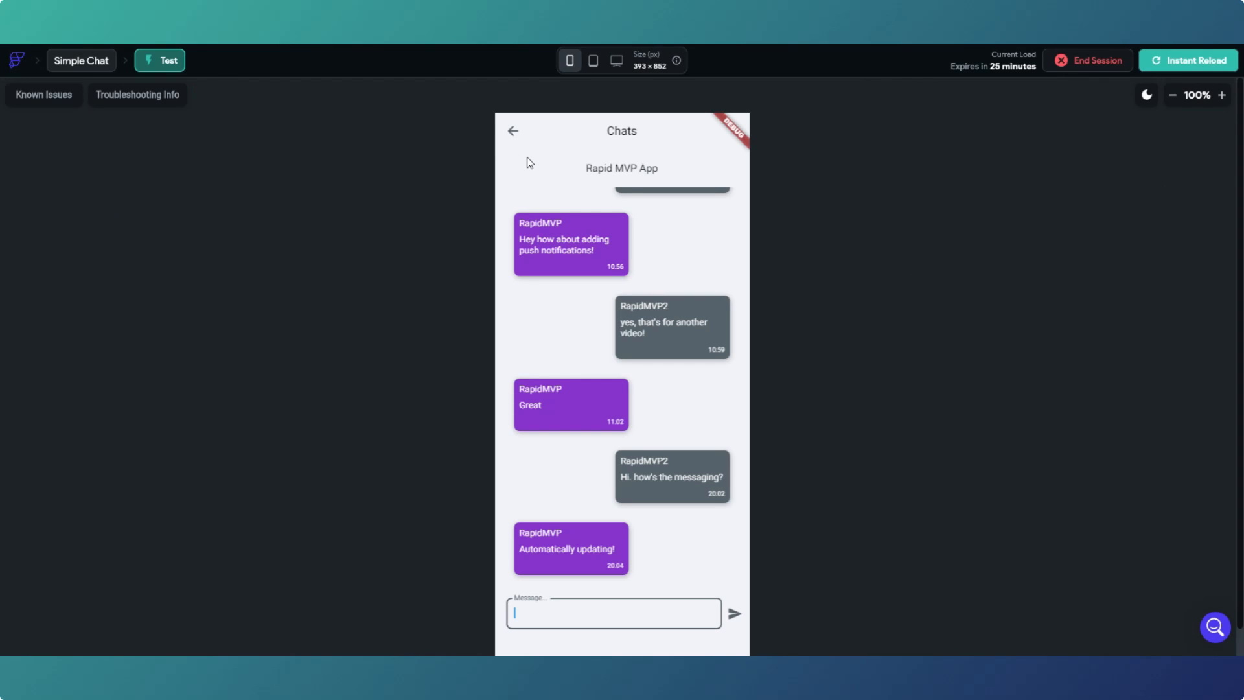
{"action": "left_click", "coordinate": [512, 131]}
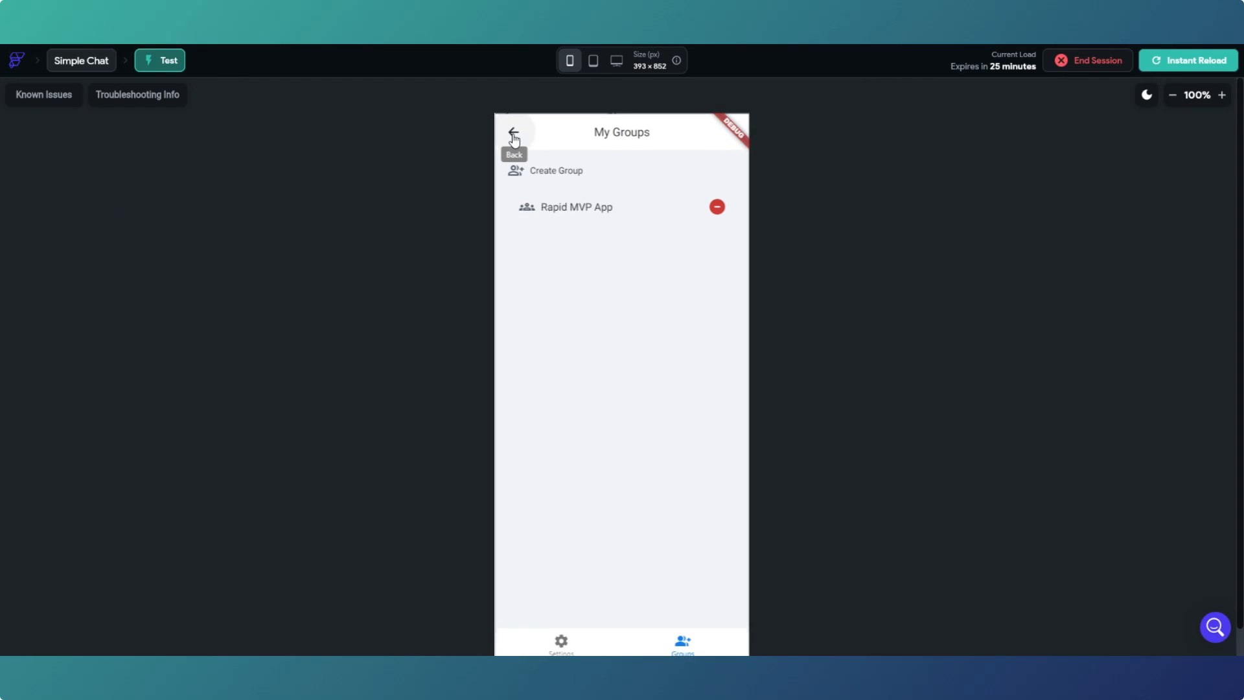
{"action": "left_click", "coordinate": [580, 207]}
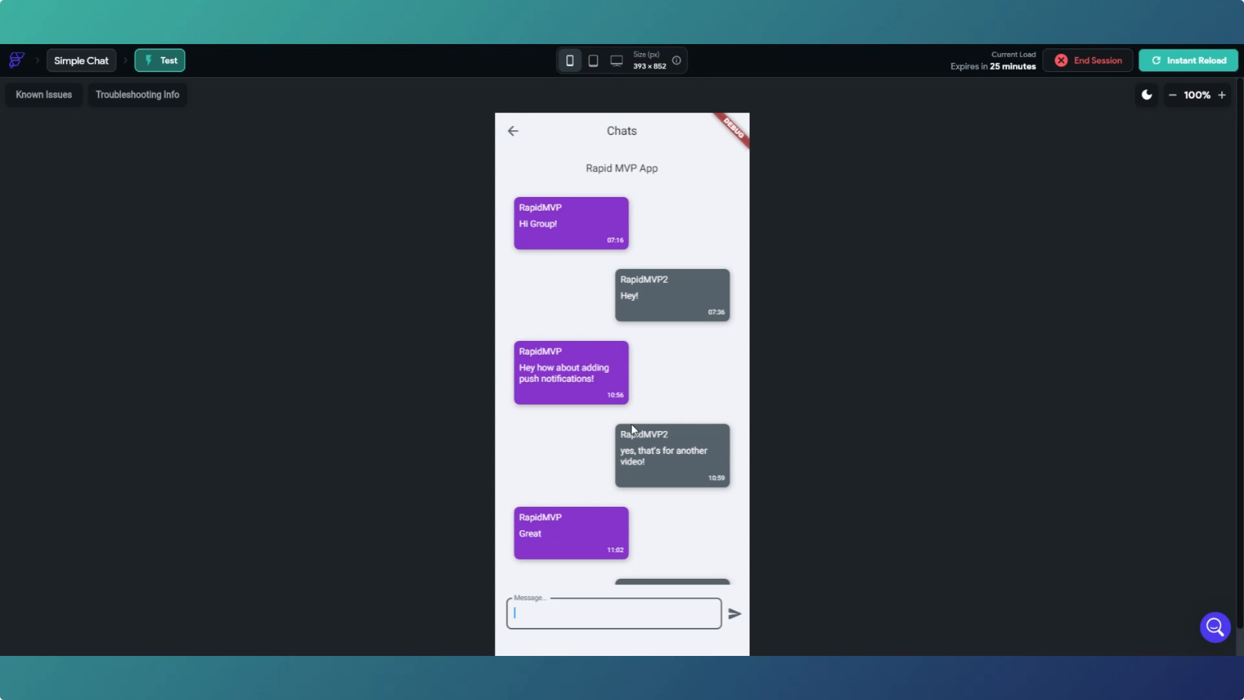
{"action": "key", "text": "F12"}
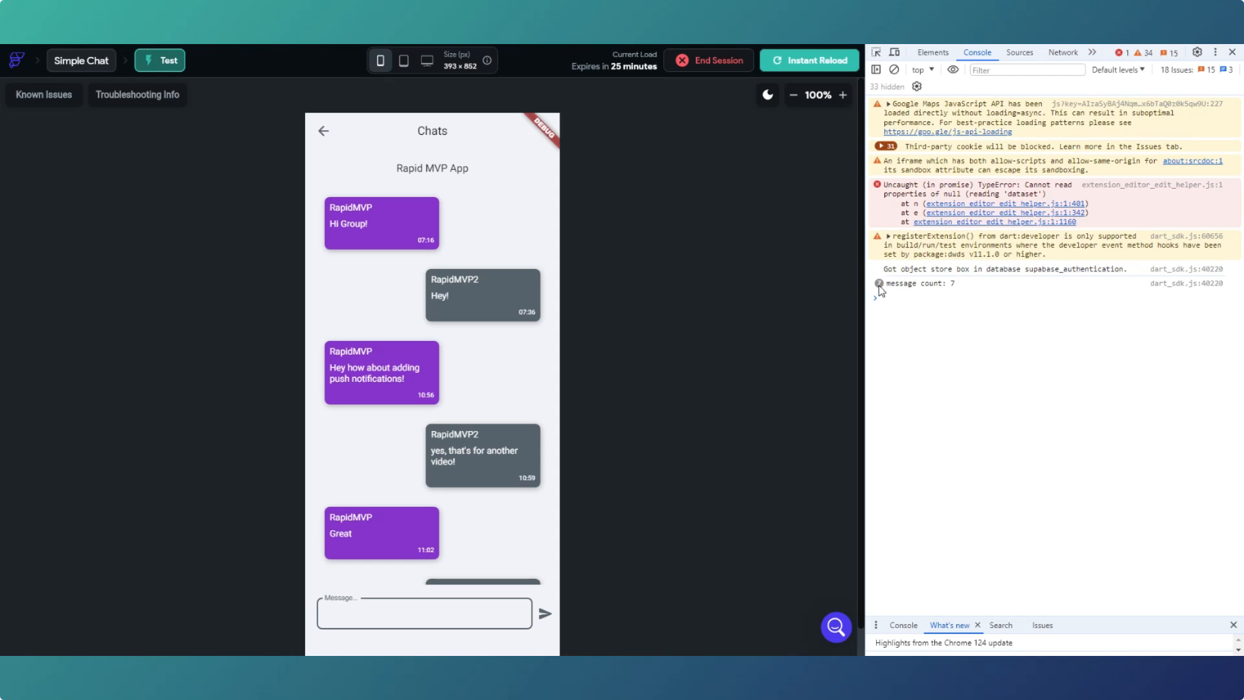
Examine the Dashboard page's On Page Load action flow in FlutterFlow, from the periodic action through to the conditional database refresh.
{"action": "left_click", "coordinate": [291, 20]}
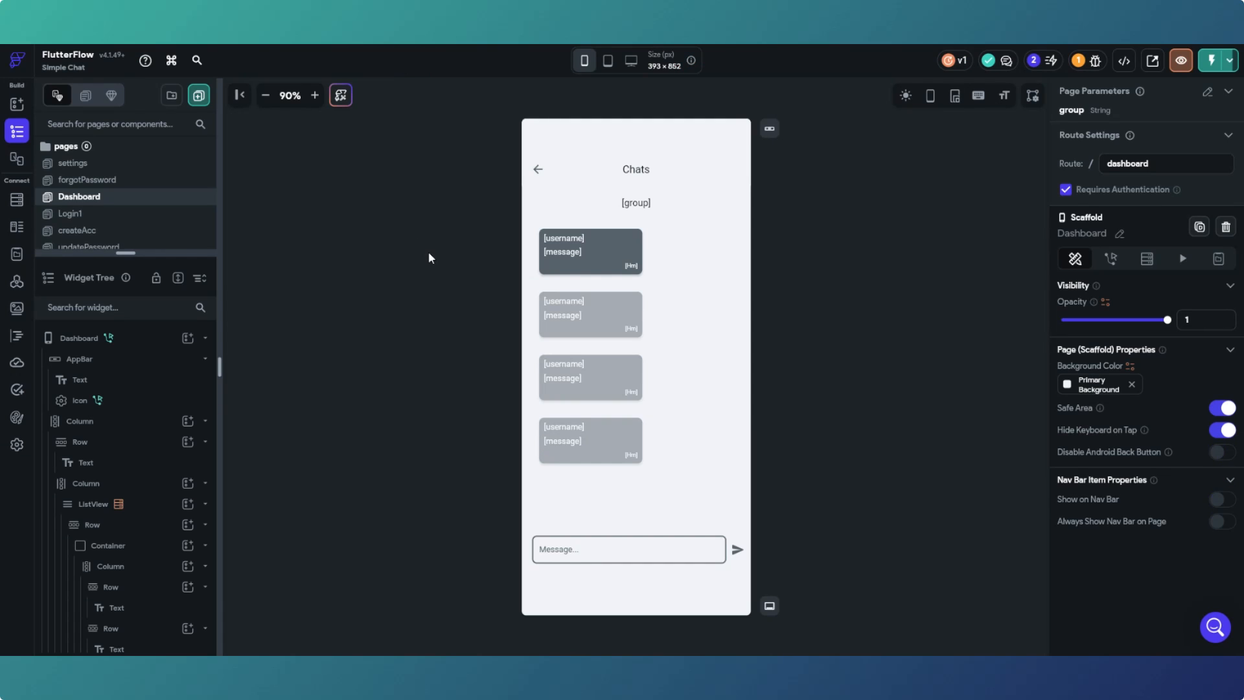
{"action": "left_click", "coordinate": [1112, 259]}
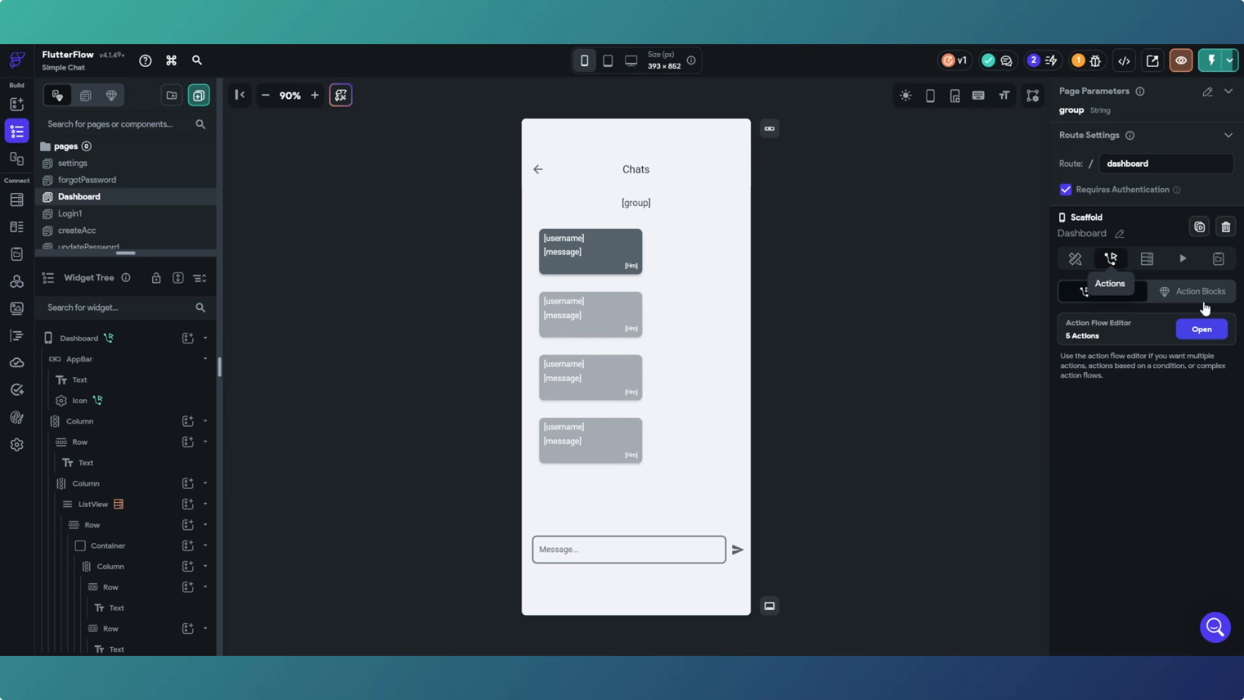
{"action": "left_click", "coordinate": [1210, 328]}
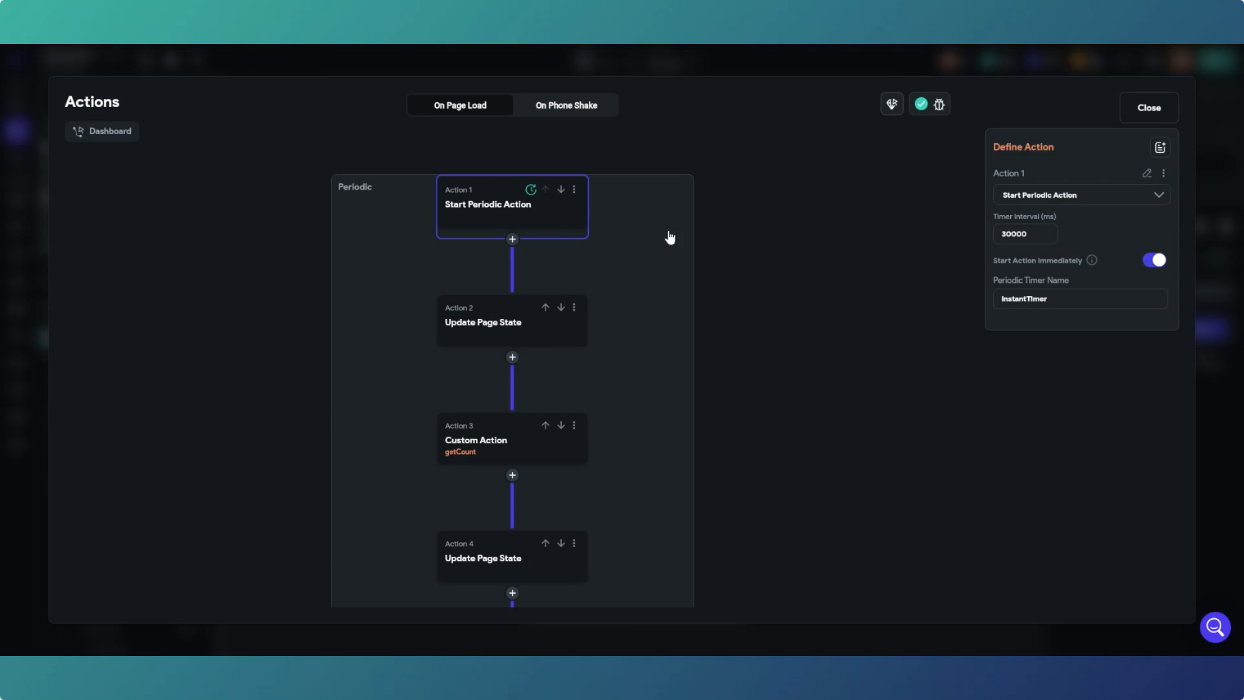
{"action": "scroll", "coordinate": [703, 244], "scroll_direction": "down", "scroll_amount": 3}
{"action": "scroll", "coordinate": [680, 257], "scroll_direction": "up", "scroll_amount": 5}
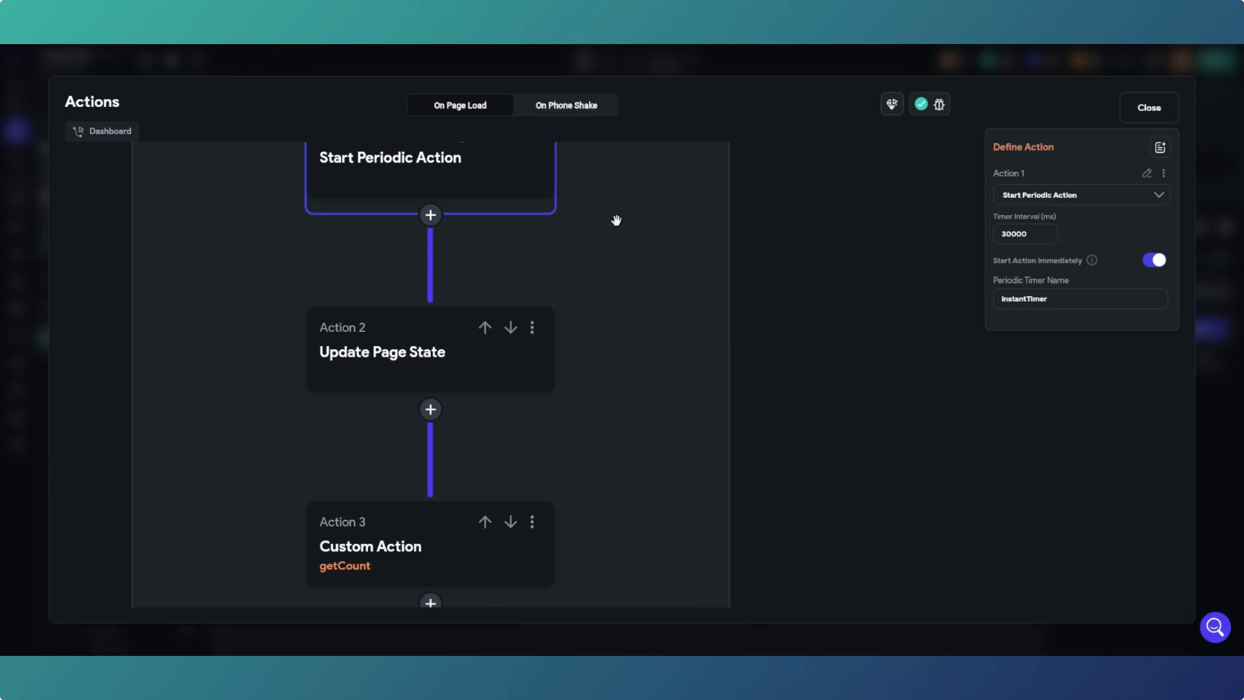
{"action": "scroll", "coordinate": [680, 317], "scroll_direction": "down", "scroll_amount": 3}
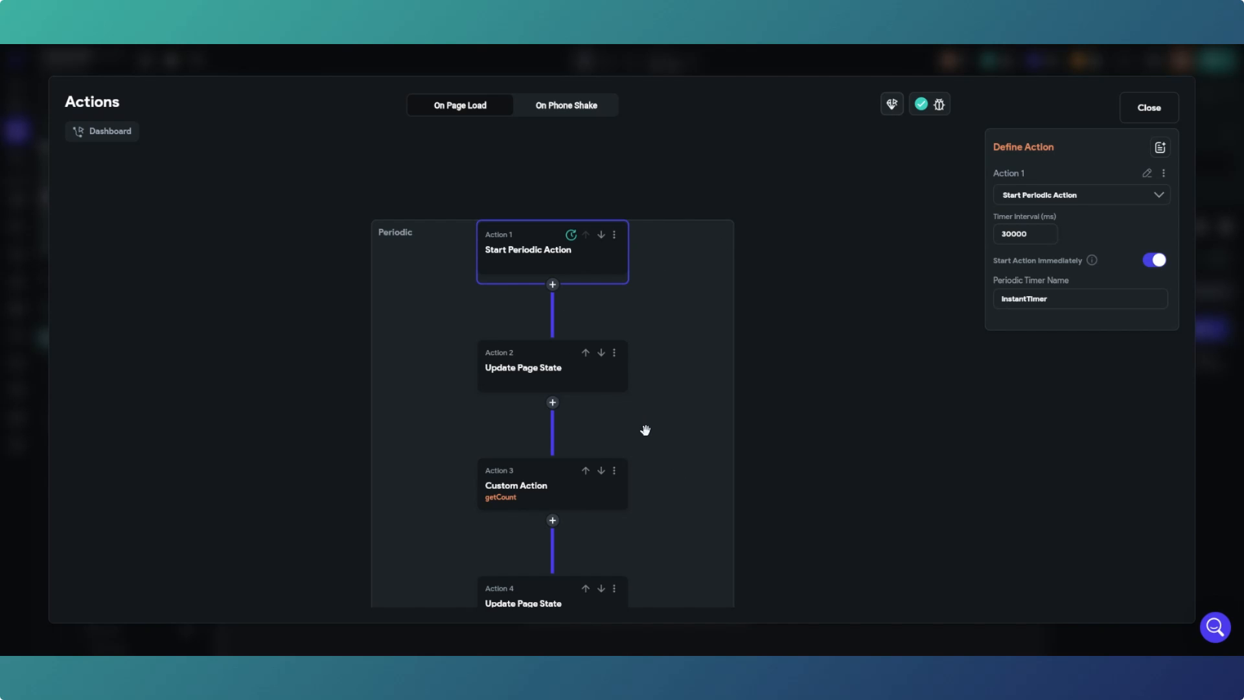
{"action": "left_click_drag", "start_coordinate": [646, 431], "coordinate": [645, 278]}
{"action": "scroll", "coordinate": [641, 283], "scroll_direction": "down", "scroll_amount": 3}
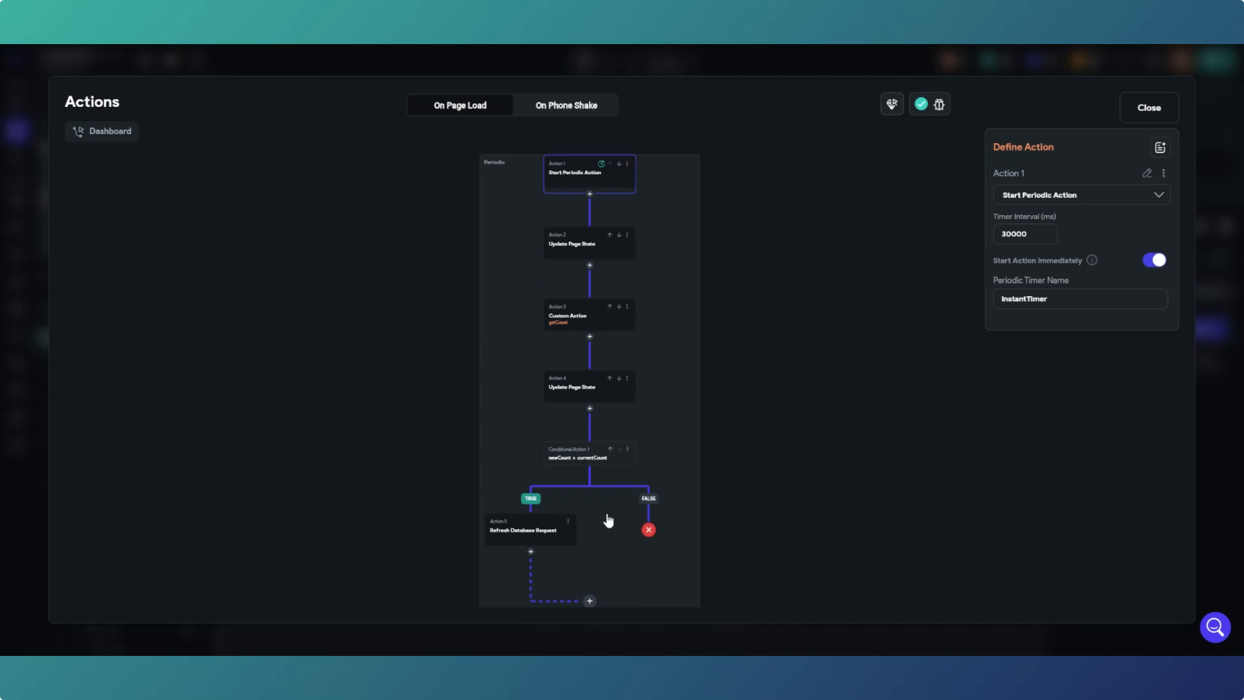
{"action": "left_click_drag", "start_coordinate": [608, 522], "coordinate": [610, 475]}
{"action": "left_click_drag", "start_coordinate": [571, 352], "coordinate": [571, 443]}
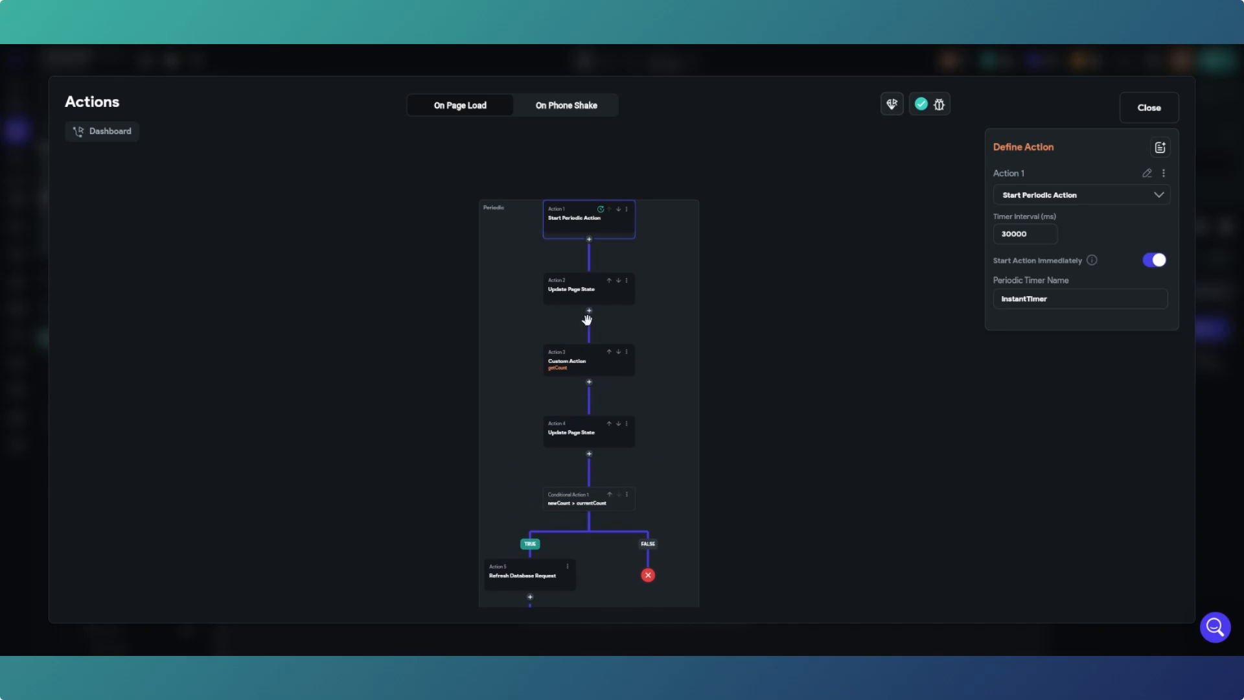
{"action": "scroll", "coordinate": [600, 195], "scroll_direction": "up", "scroll_amount": 3}
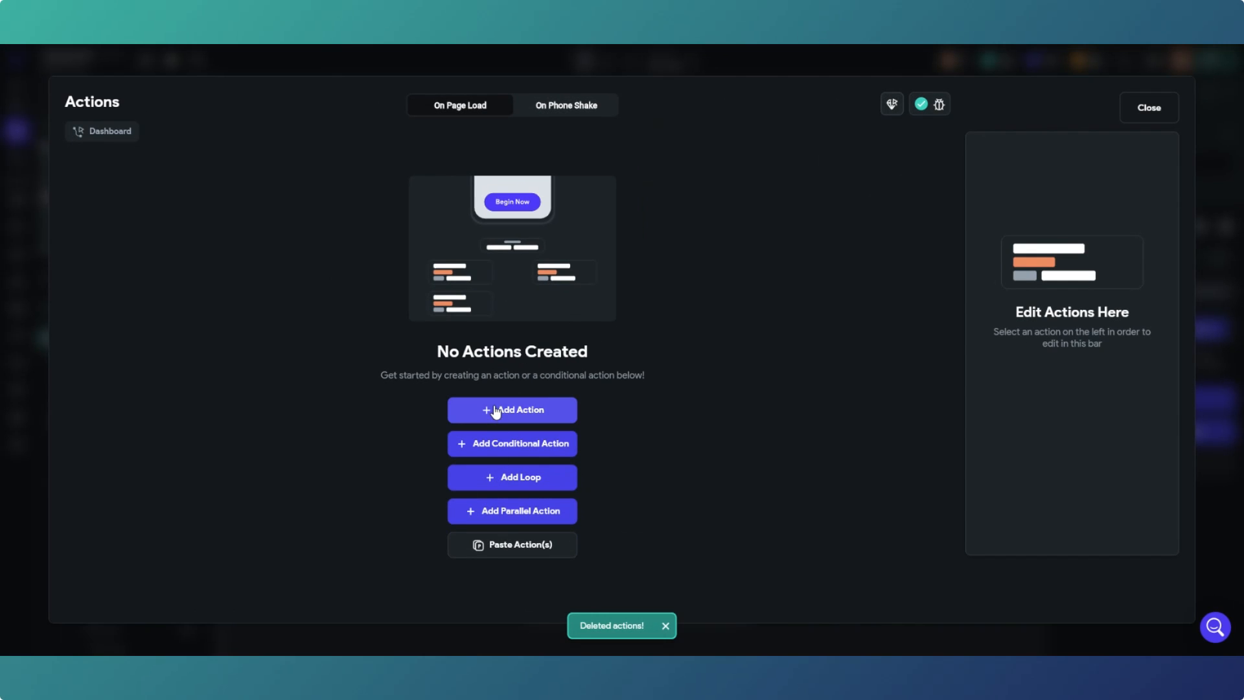
Add a Start Periodic Action named InstantTimer to the Dashboard's On Page Load flow with a 30000 ms timer interval.
{"action": "left_click", "coordinate": [495, 415]}
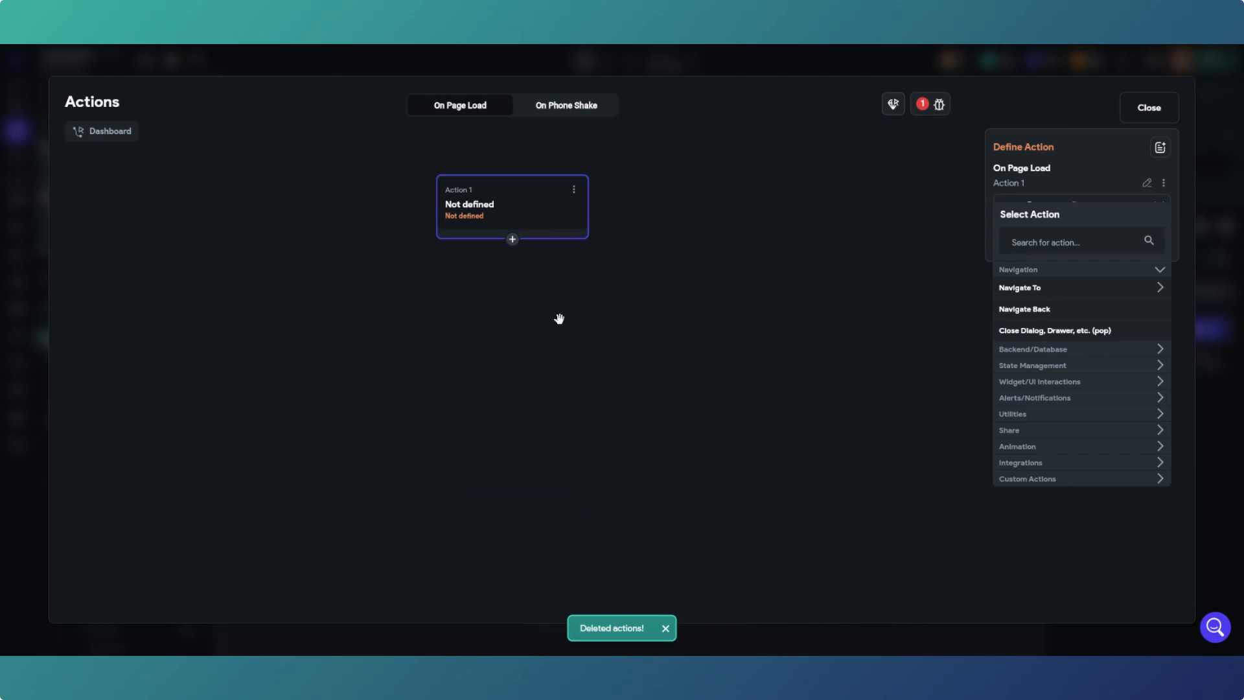
{"action": "left_click", "coordinate": [1069, 415]}
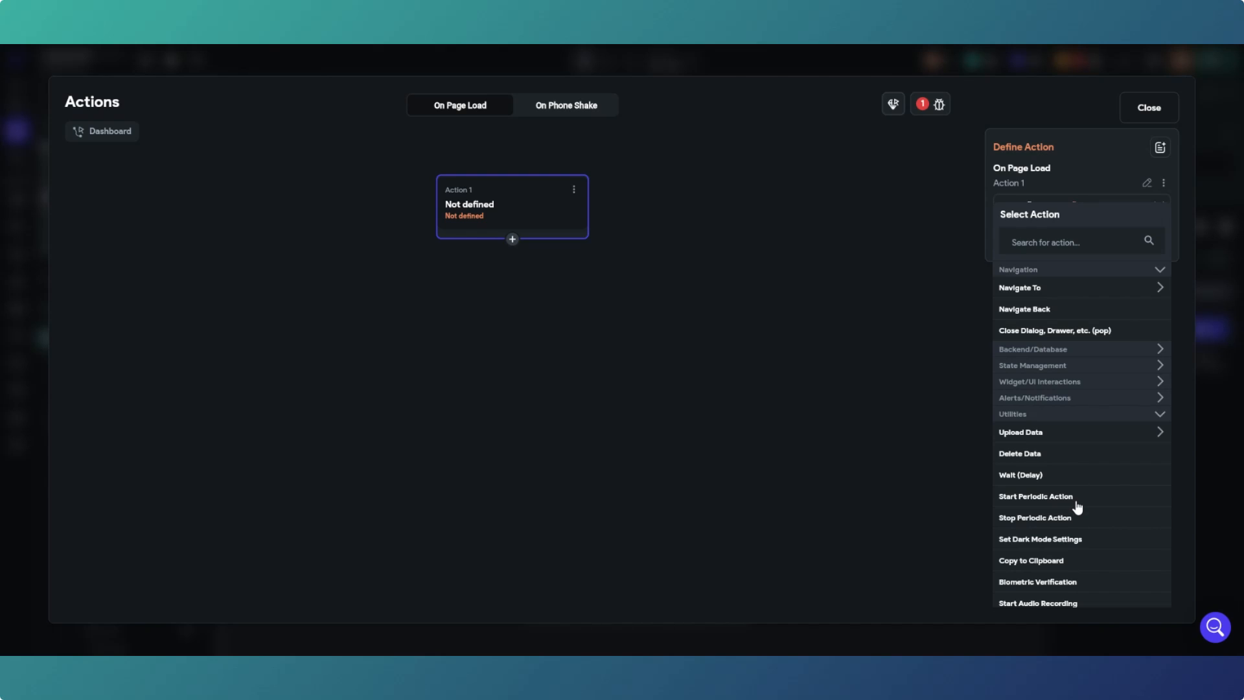
{"action": "left_click", "coordinate": [1037, 497]}
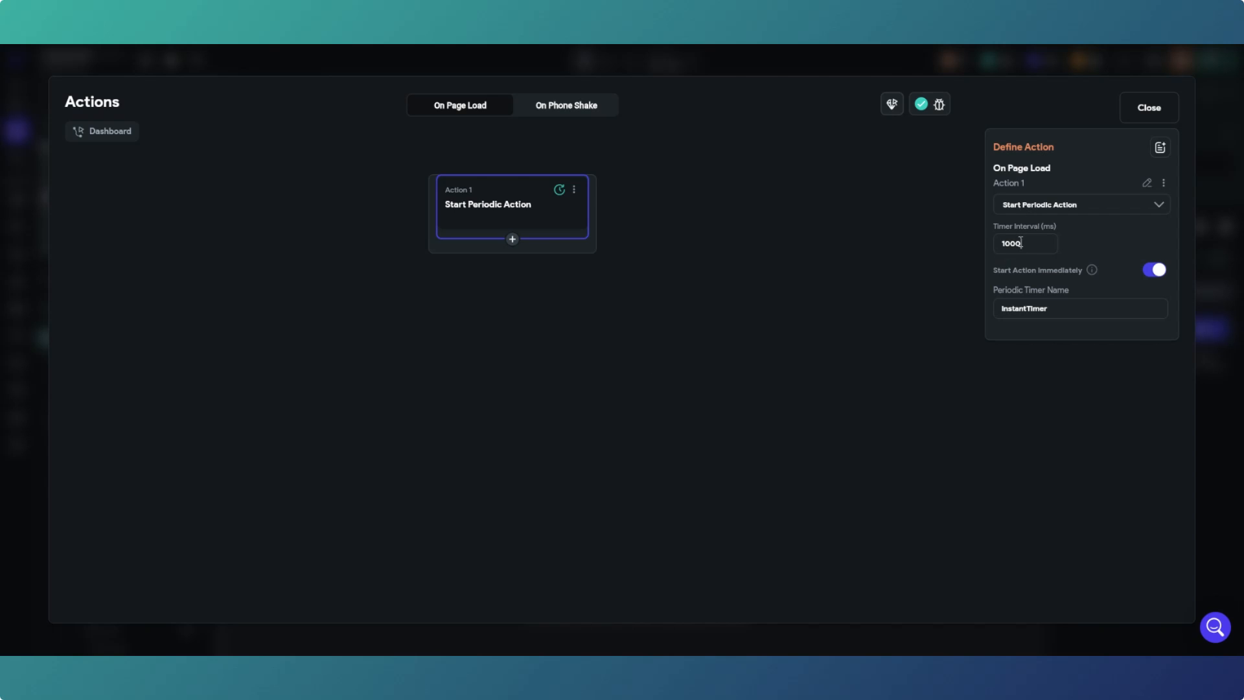
{"action": "left_click_drag", "start_coordinate": [1021, 243], "coordinate": [1003, 244]}
{"action": "type", "text": "30000"}
{"action": "left_click", "coordinate": [511, 241]}
{"action": "left_click", "coordinate": [1160, 111]}
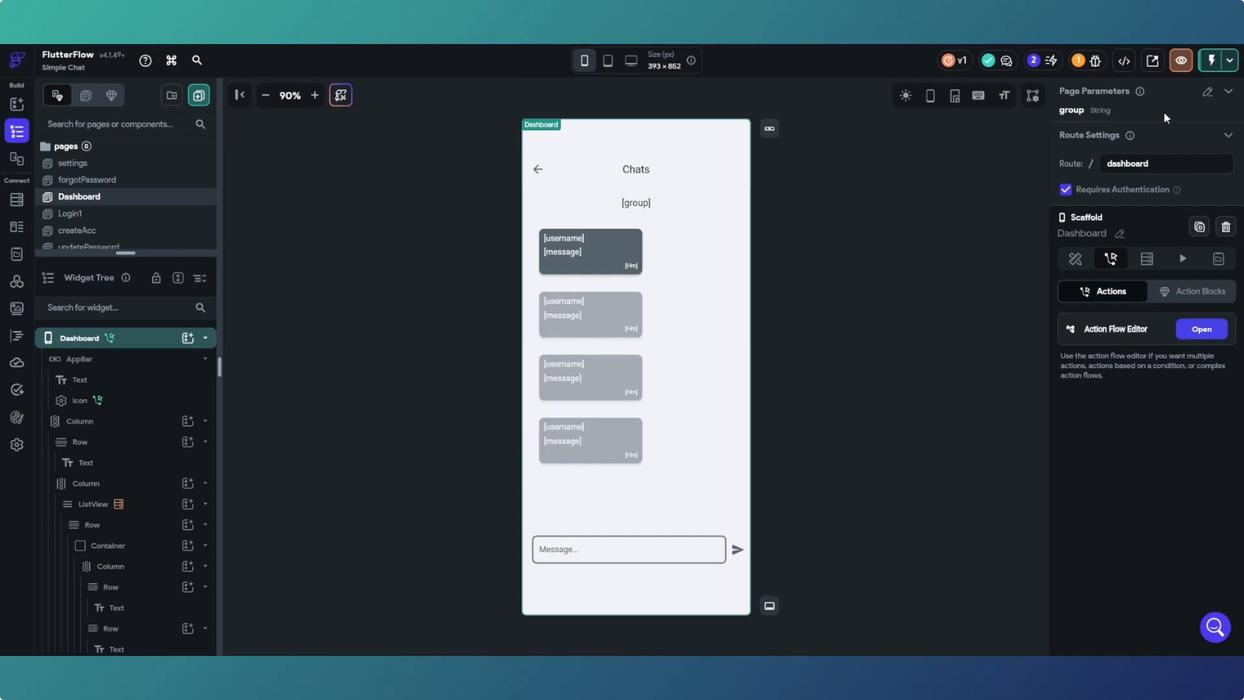
Check the Dashboard page's local state variables and reopen its On Page Load action flow.
{"action": "left_click", "coordinate": [1218, 259]}
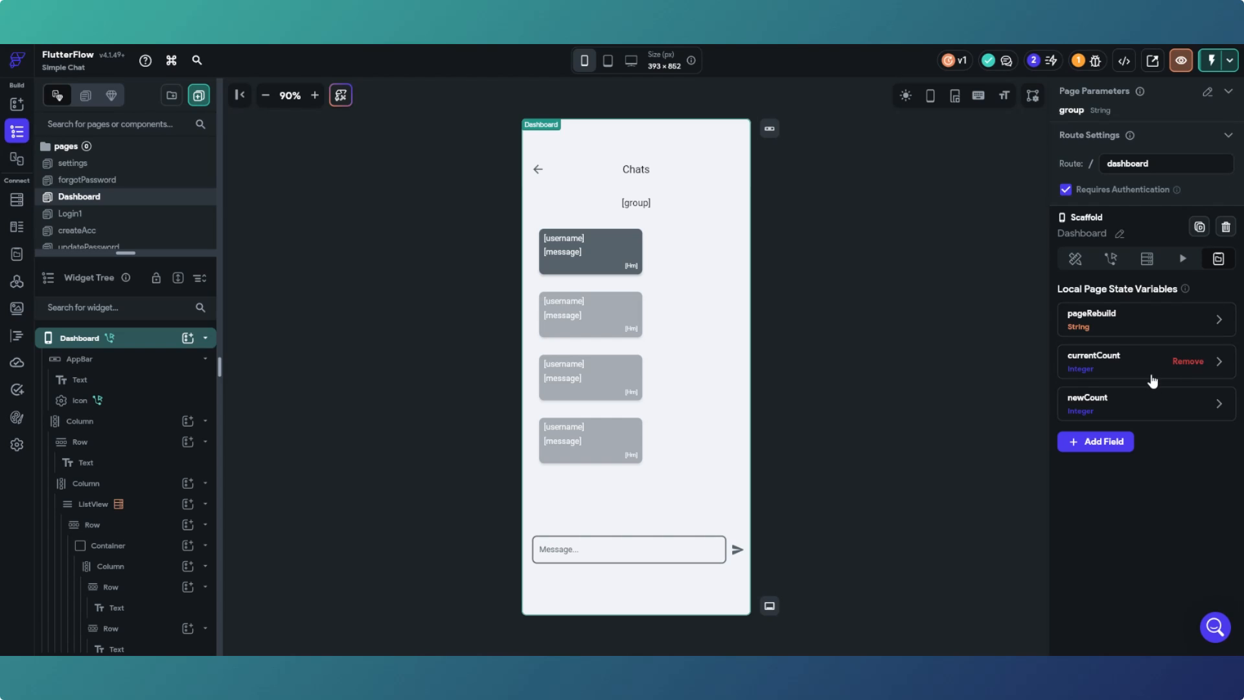
{"action": "left_click", "coordinate": [1110, 258]}
{"action": "left_click", "coordinate": [1190, 331]}
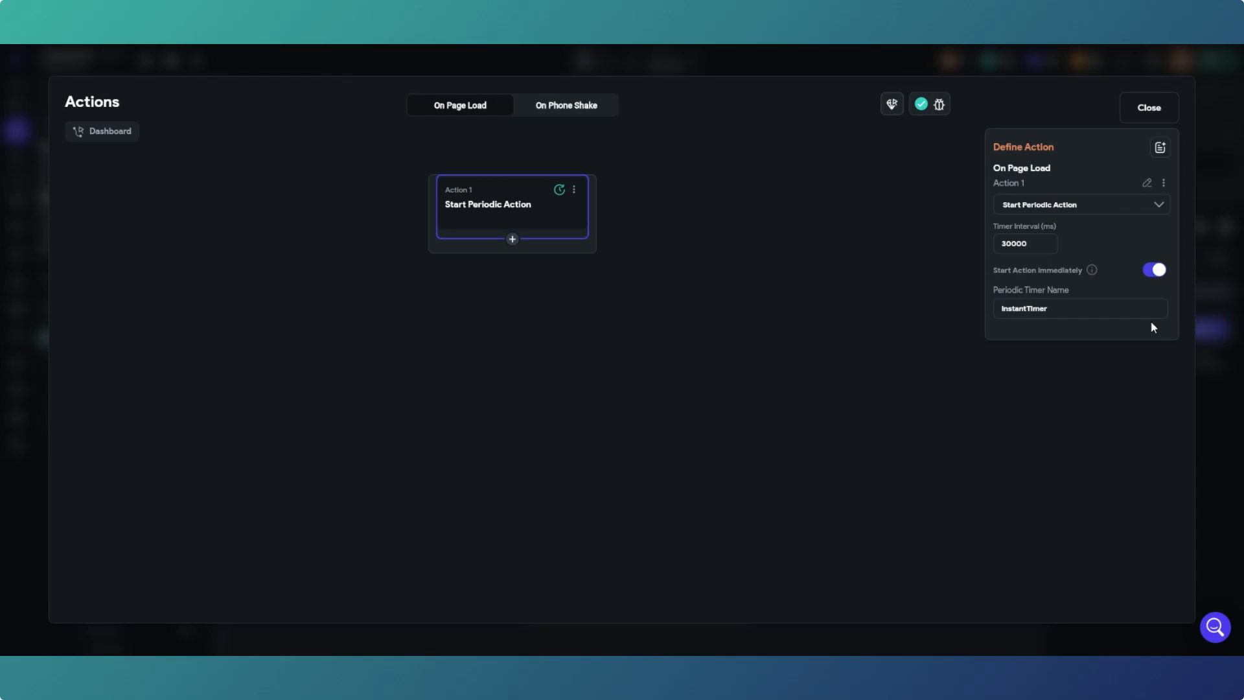
Add an Update Page State action to the Periodic branch below the Start Periodic Action.
{"action": "left_click", "coordinate": [513, 240]}
{"action": "left_click", "coordinate": [511, 265]}
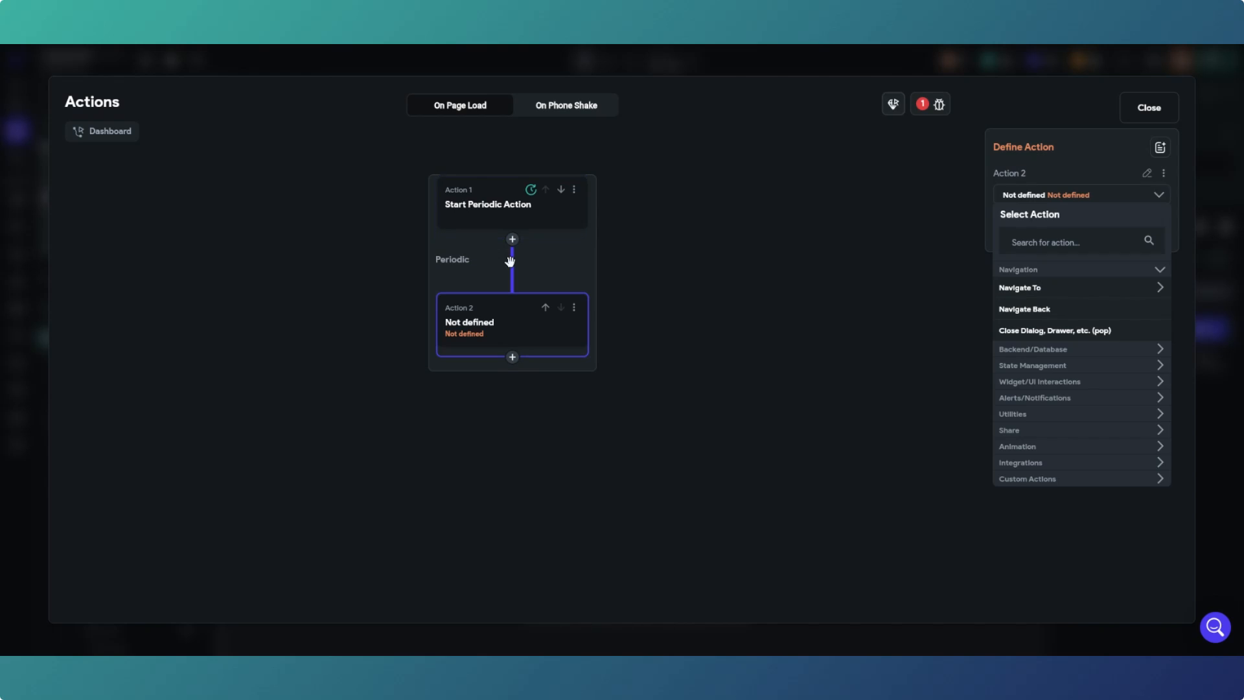
{"action": "left_click", "coordinate": [1111, 368]}
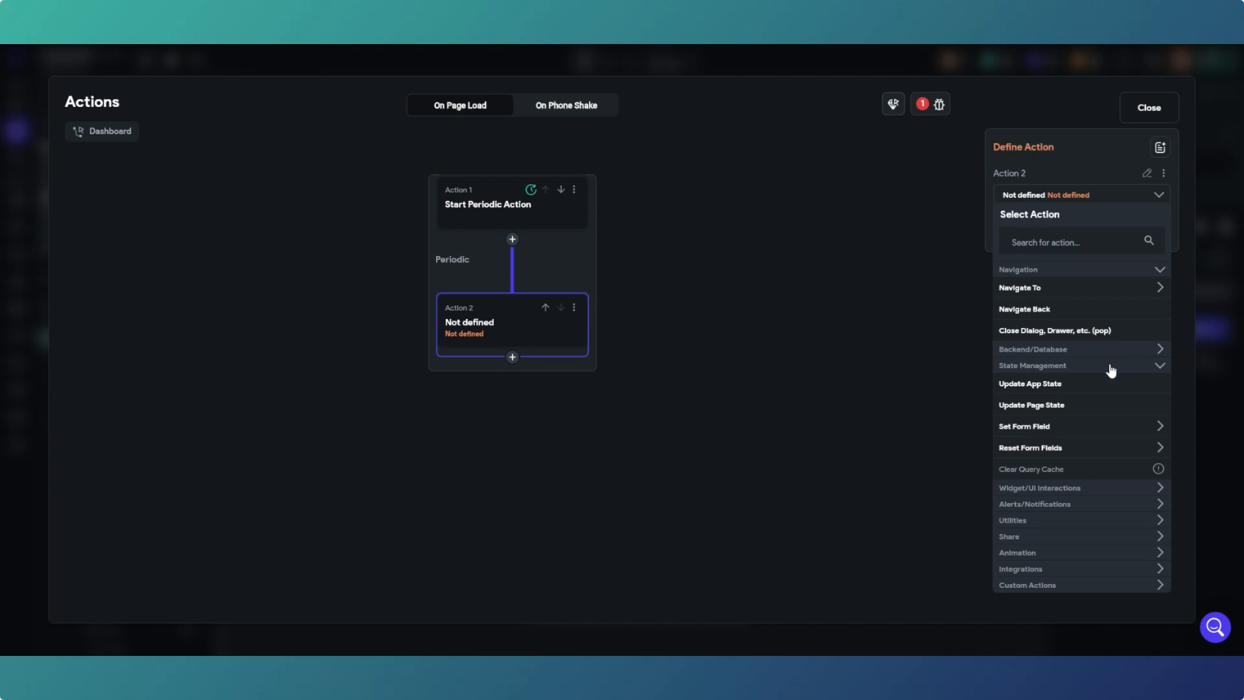
{"action": "left_click", "coordinate": [1061, 407]}
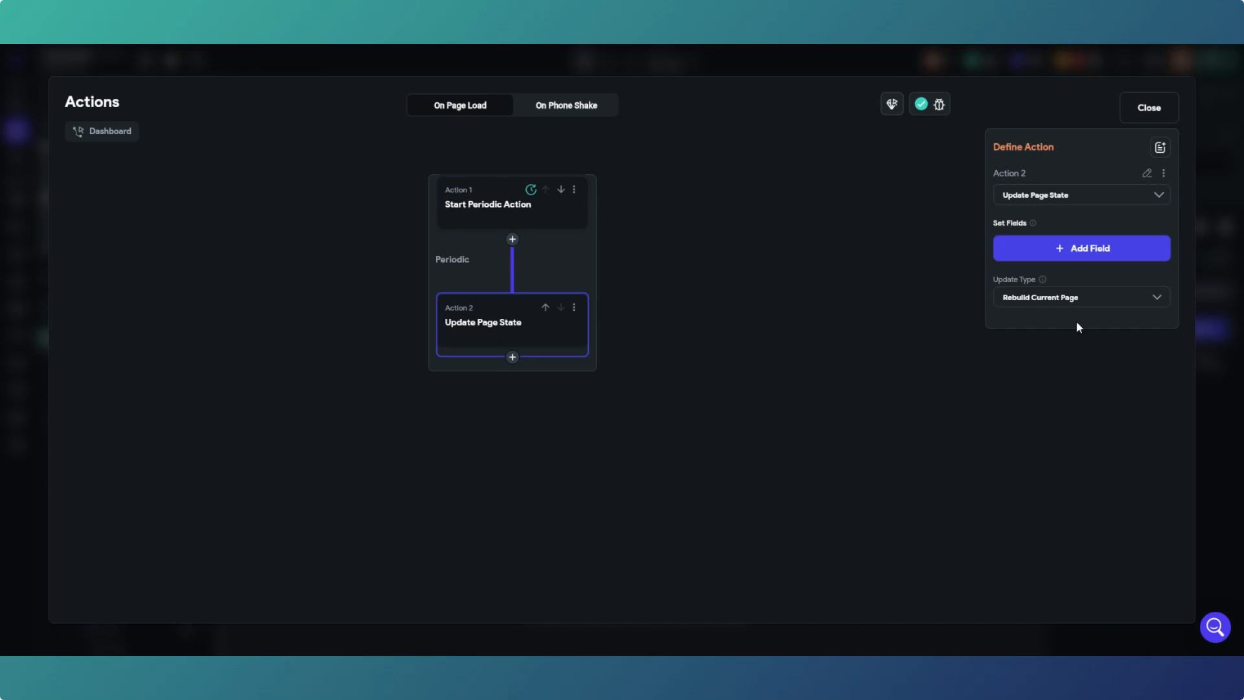
Have the new Update Page State action set the currentCount field to the page state variable newCount.
{"action": "left_click", "coordinate": [1058, 252]}
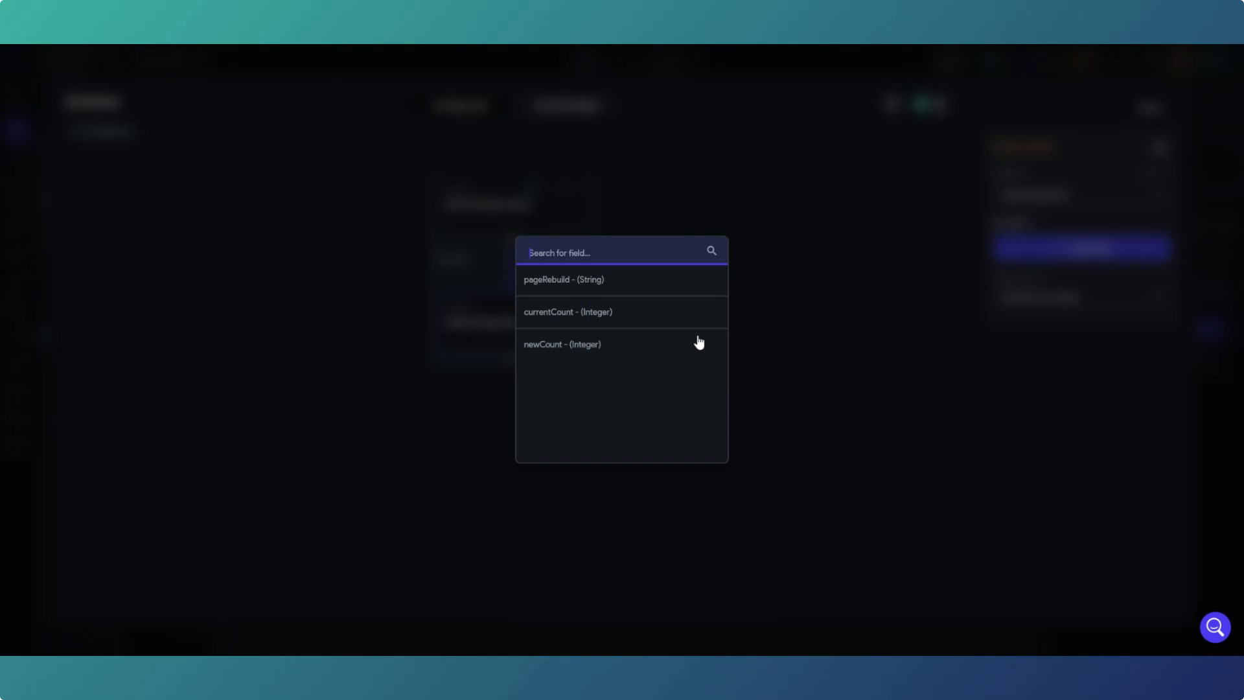
{"action": "left_click", "coordinate": [608, 315]}
{"action": "left_click", "coordinate": [1068, 307]}
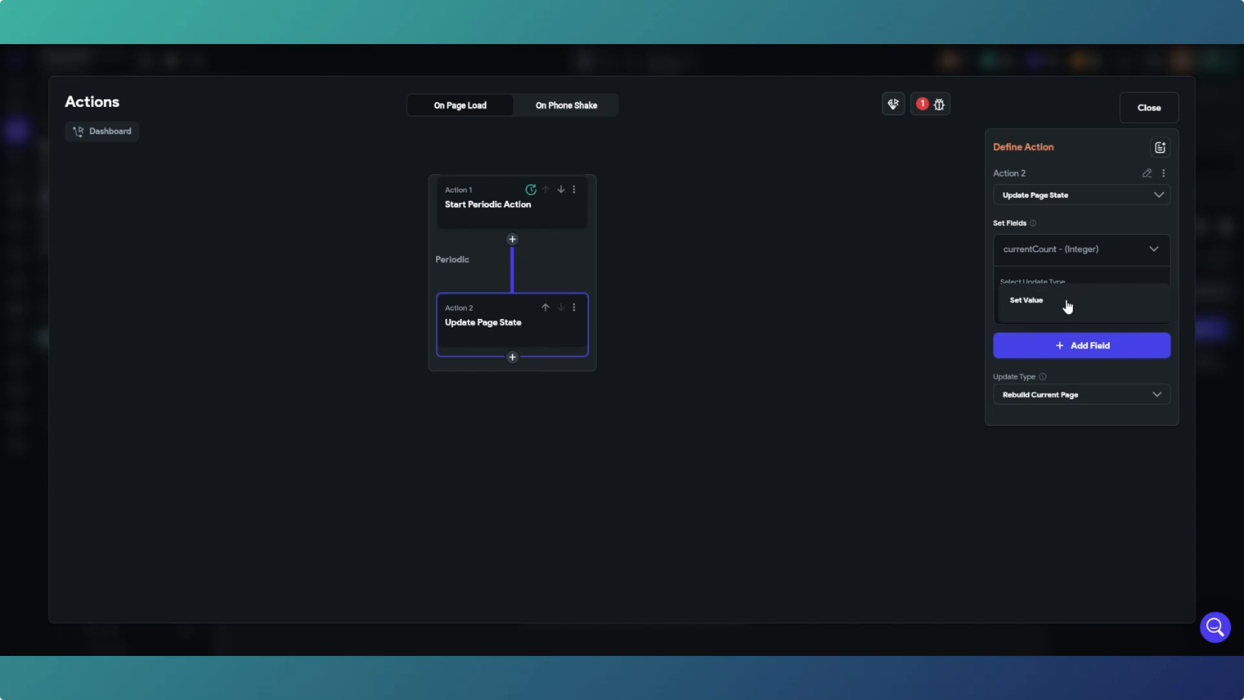
{"action": "left_click", "coordinate": [1061, 302]}
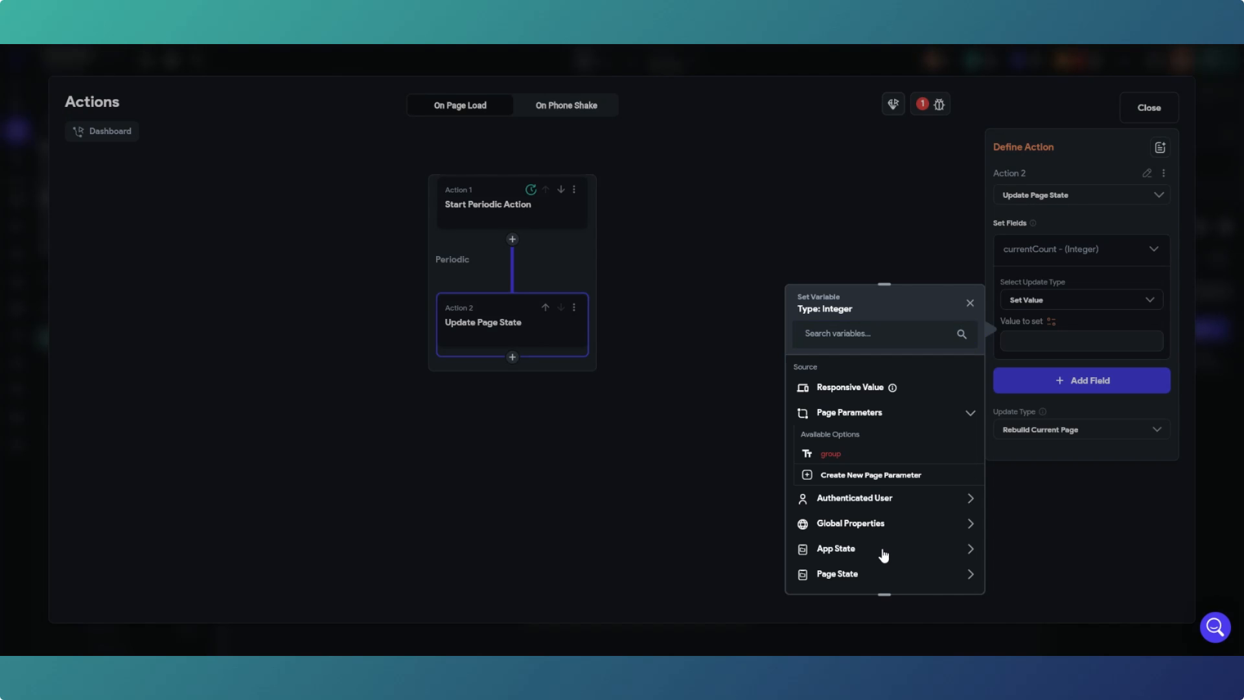
{"action": "left_click", "coordinate": [883, 549]}
{"action": "scroll", "coordinate": [876, 528], "scroll_direction": "down", "scroll_amount": 2}
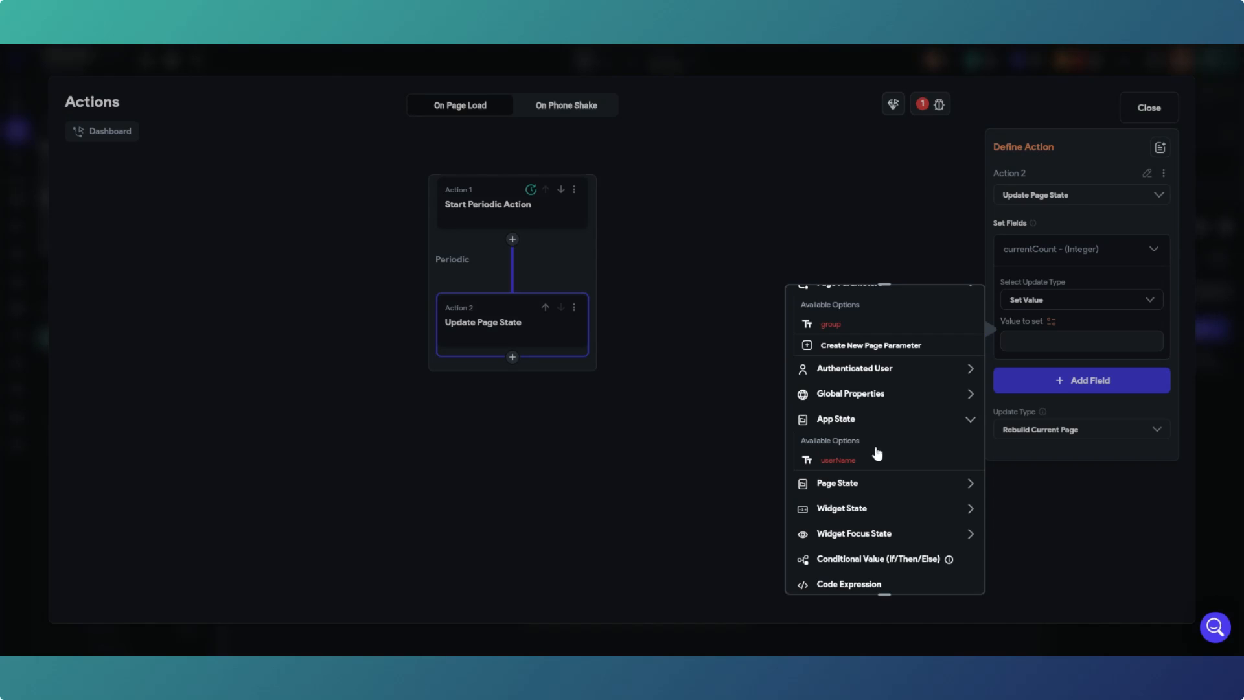
{"action": "left_click", "coordinate": [878, 491]}
{"action": "scroll", "coordinate": [877, 494], "scroll_direction": "down", "scroll_amount": 1}
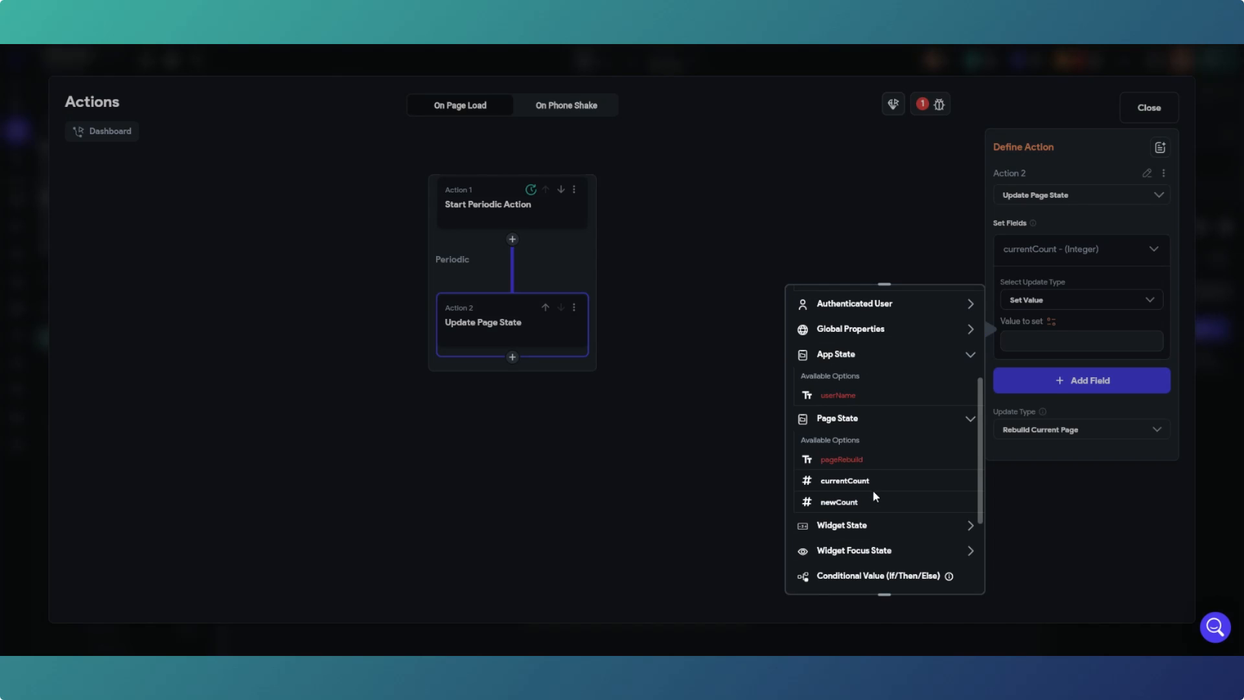
{"action": "left_click", "coordinate": [866, 504]}
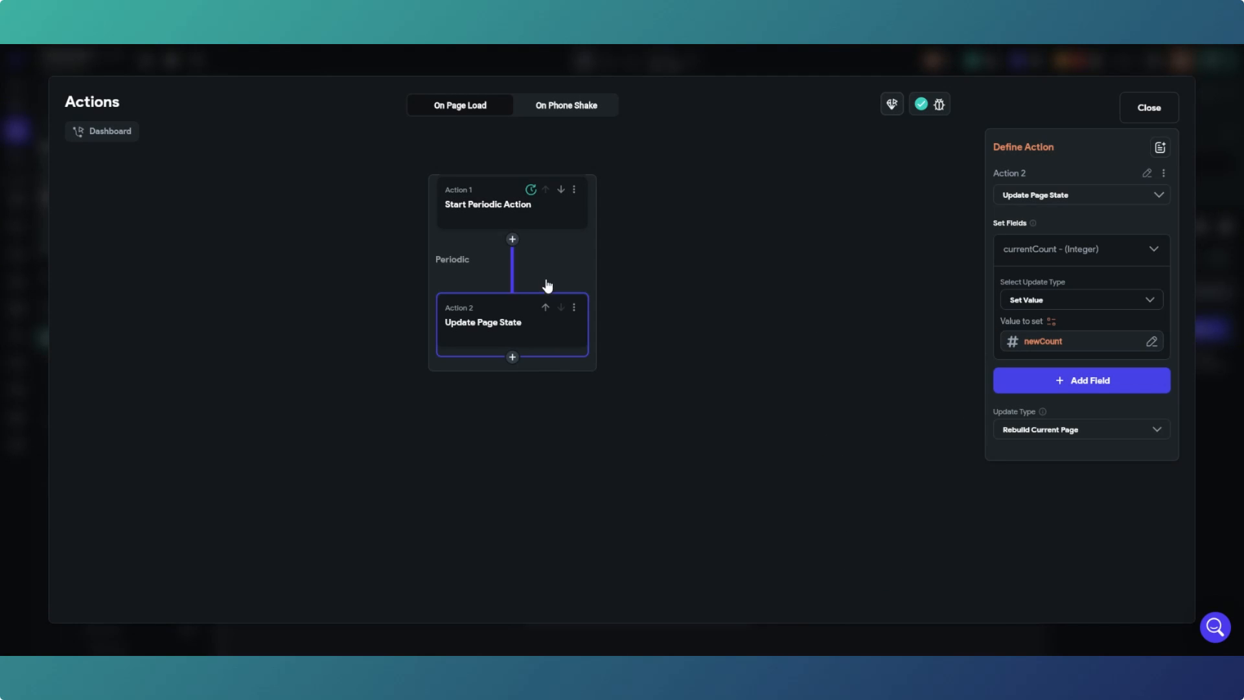
Add the getCount custom action after the page state update, passing the group page parameter and naming its output variable count.
{"action": "left_click", "coordinate": [513, 358]}
{"action": "left_click", "coordinate": [514, 386]}
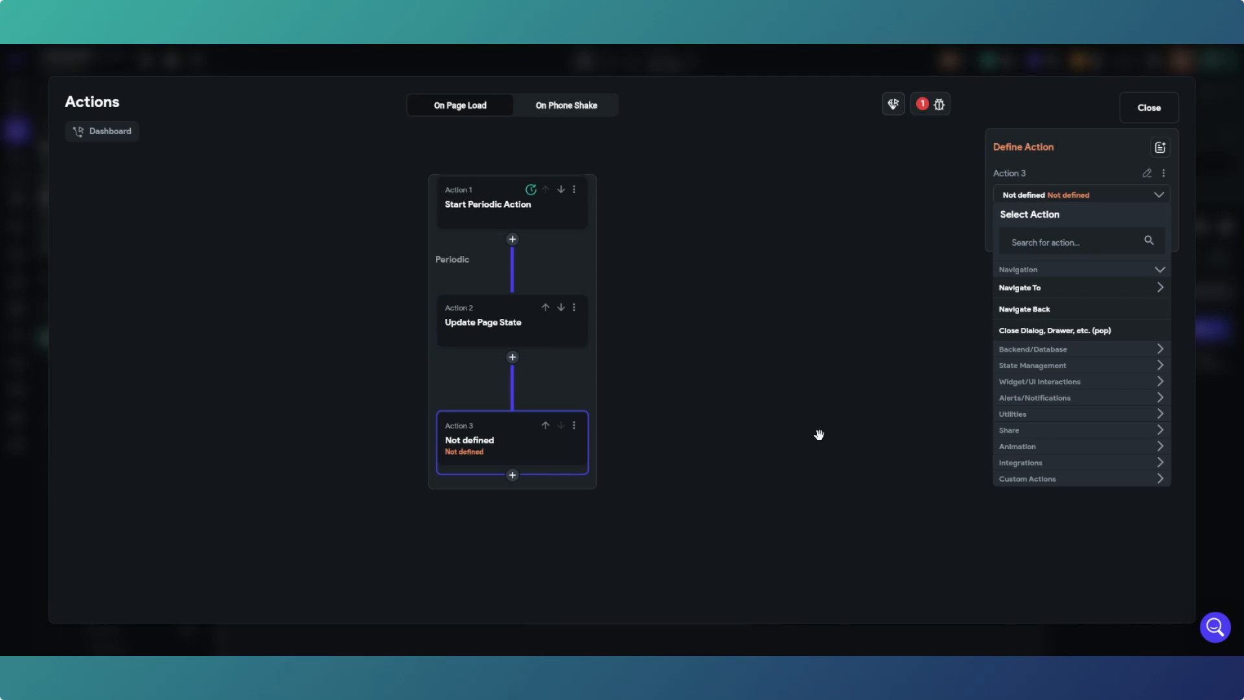
{"action": "left_click", "coordinate": [1079, 482]}
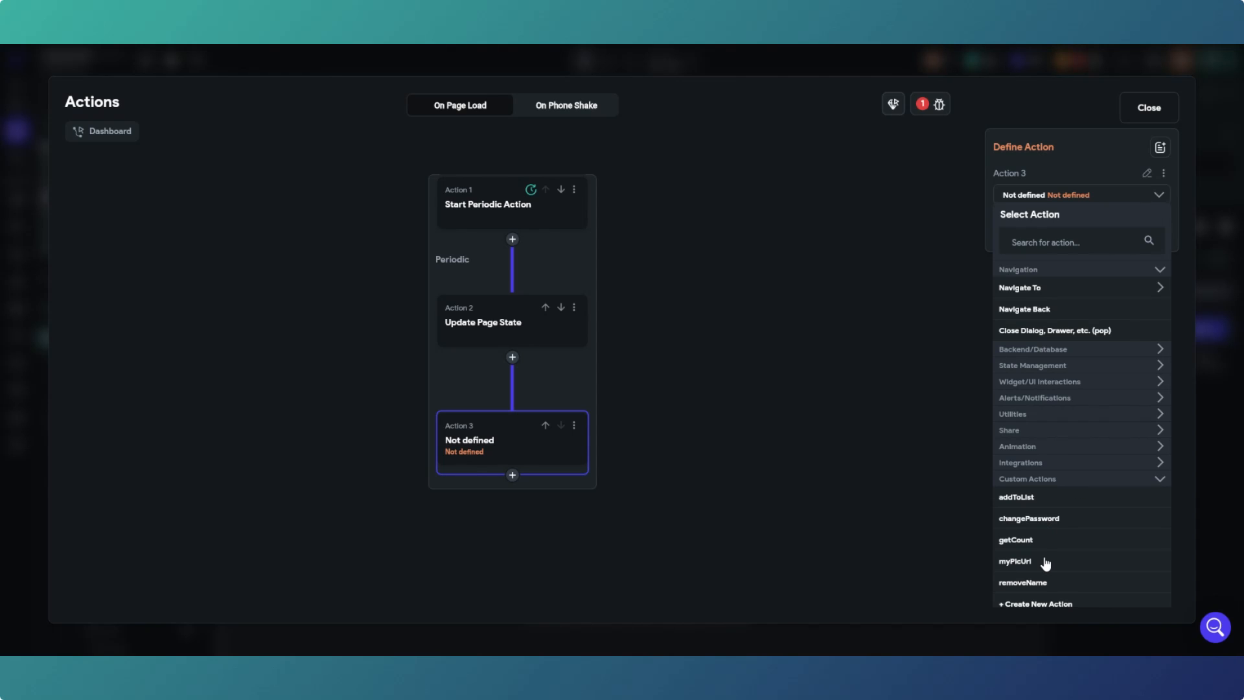
{"action": "left_click", "coordinate": [1016, 540]}
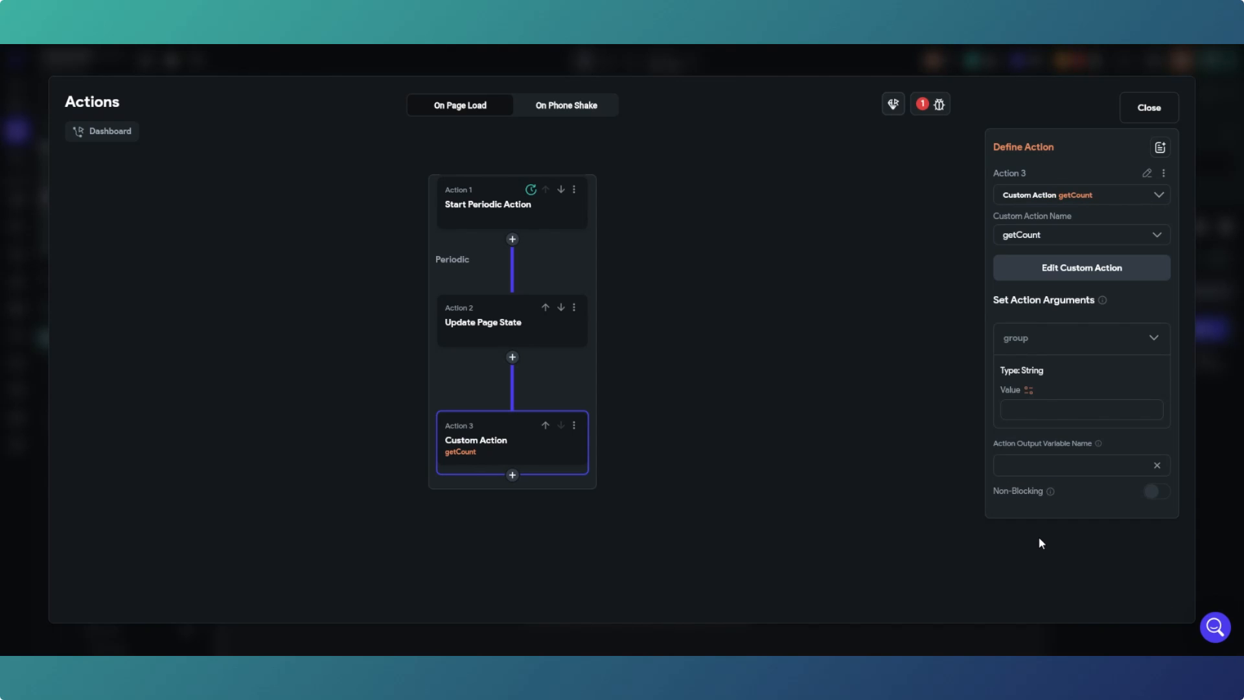
{"action": "left_click", "coordinate": [1030, 391]}
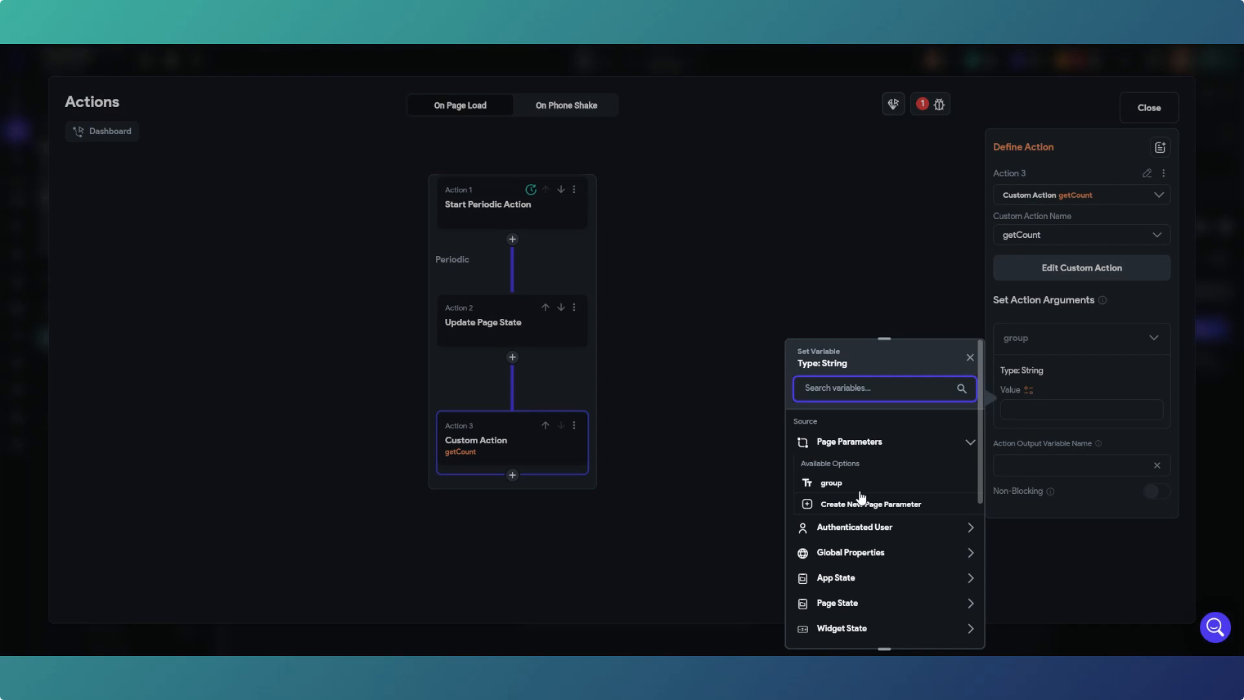
{"action": "left_click", "coordinate": [836, 483]}
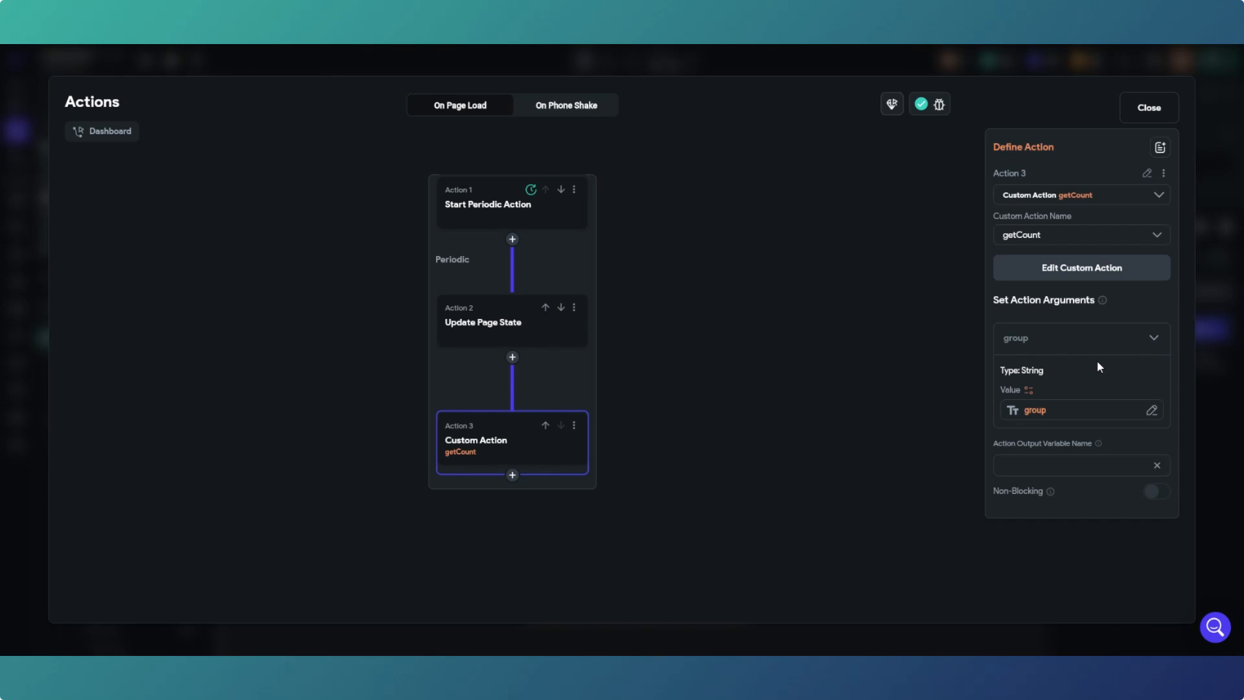
{"action": "left_click", "coordinate": [1078, 464]}
Add a second Update Page State action after the getCount custom action.
{"action": "left_click", "coordinate": [512, 476]}
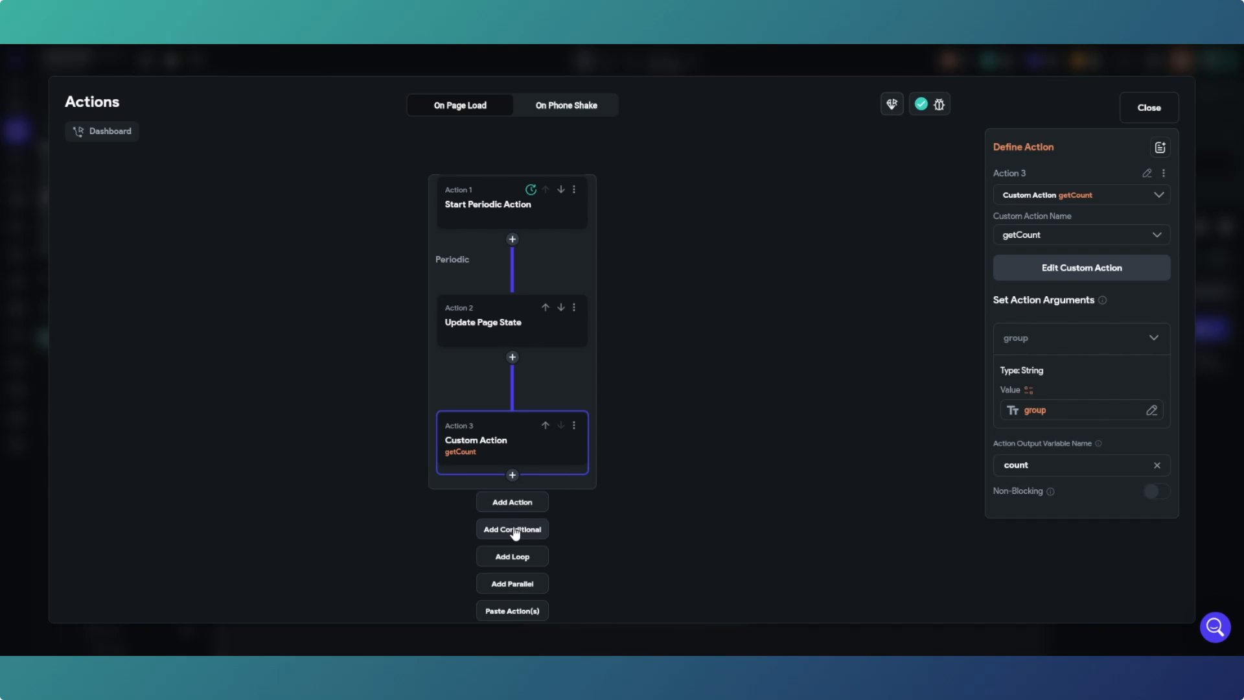
{"action": "left_click", "coordinate": [512, 503]}
{"action": "left_click_drag", "start_coordinate": [564, 557], "coordinate": [575, 408]}
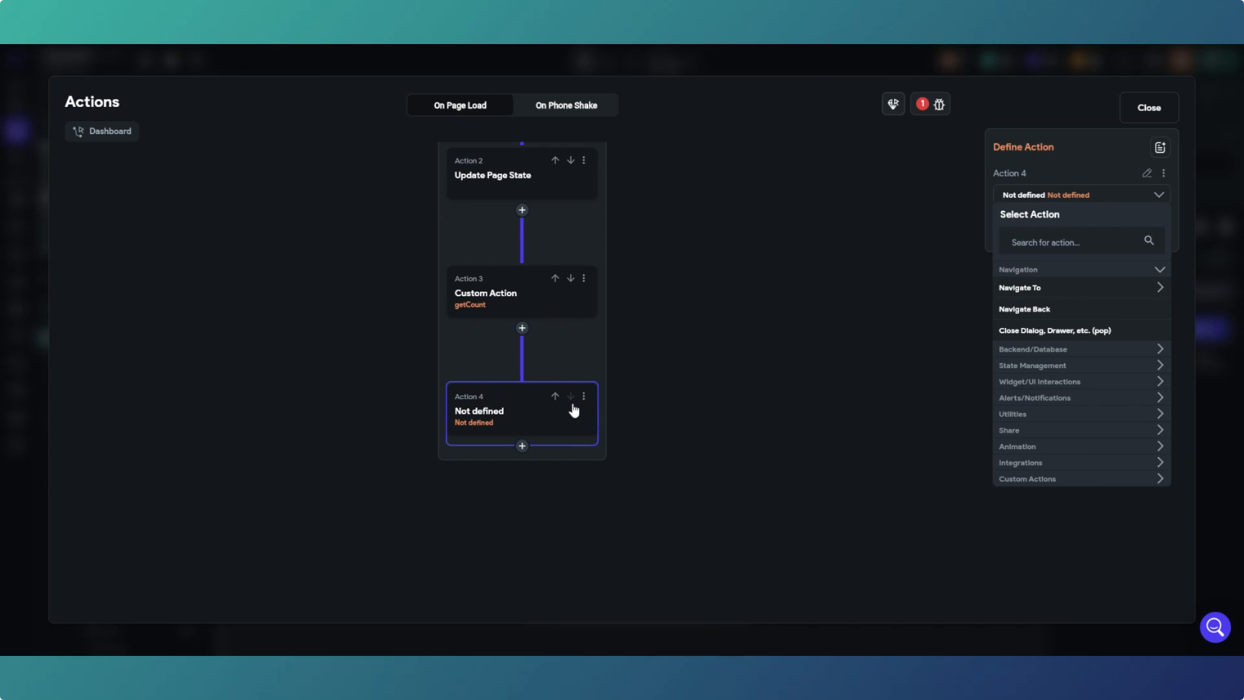
{"action": "left_click", "coordinate": [1081, 367]}
{"action": "left_click", "coordinate": [1077, 407]}
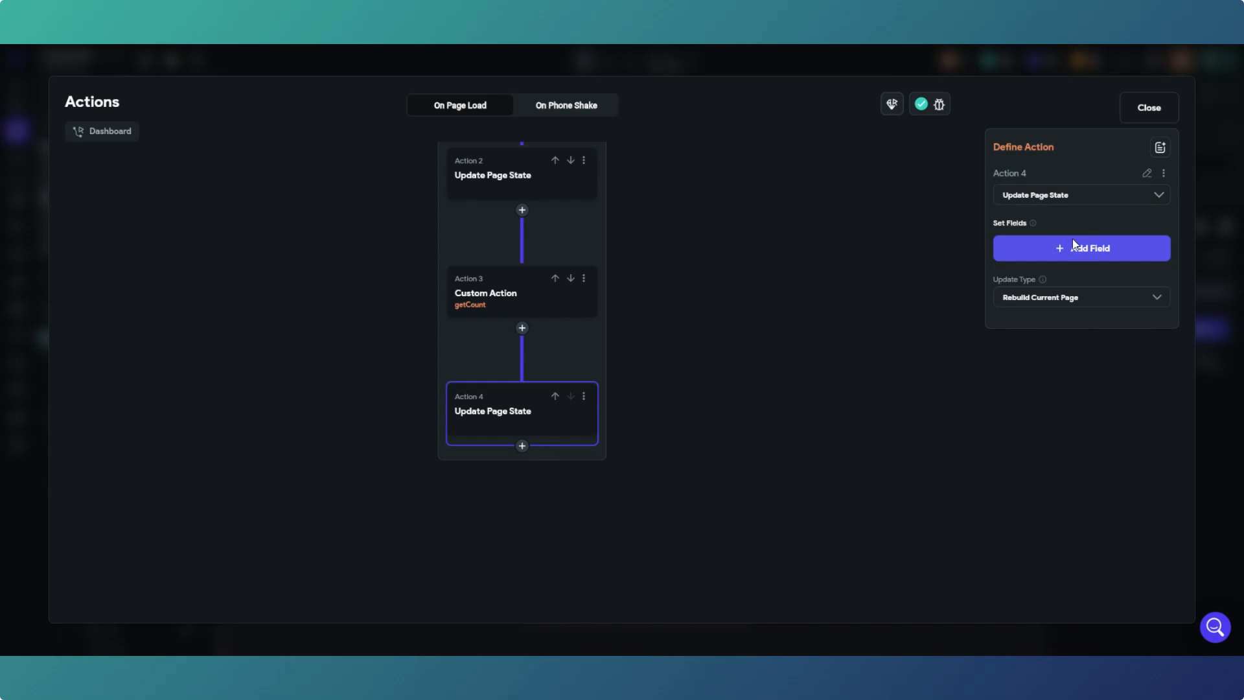
Have the second Update Page State action set the newCount field to the action output count.
{"action": "left_click", "coordinate": [1082, 254]}
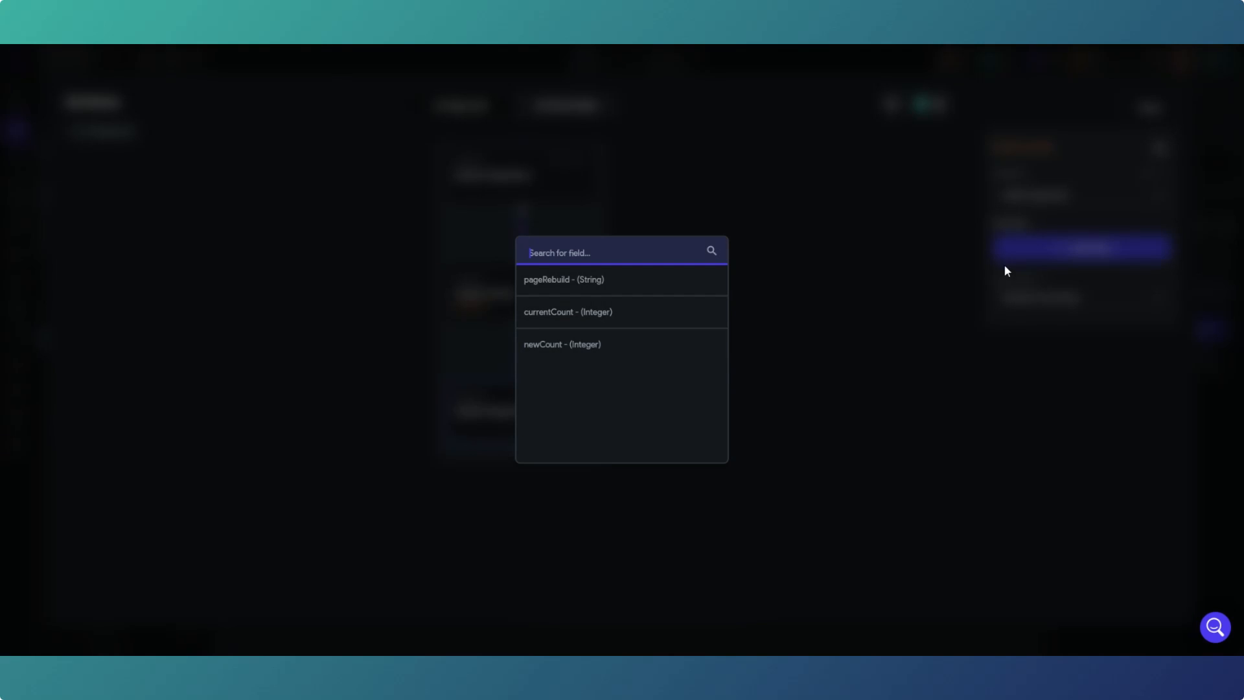
{"action": "left_click", "coordinate": [569, 348]}
{"action": "left_click", "coordinate": [1087, 307]}
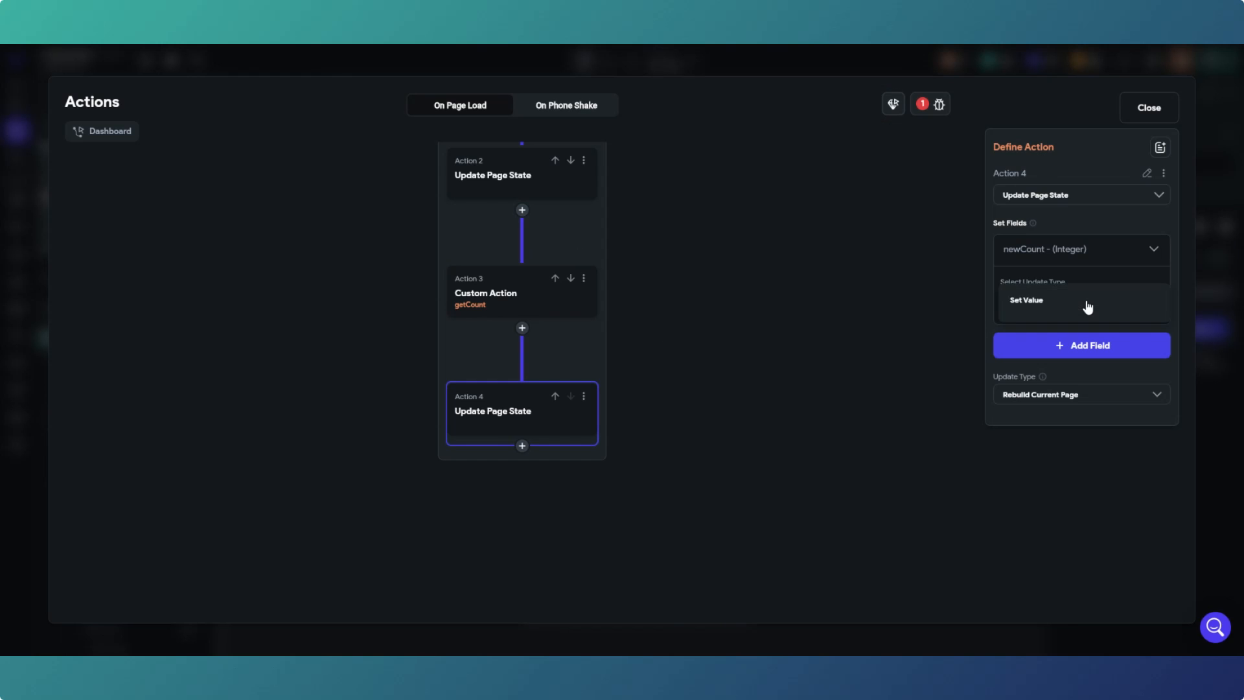
{"action": "left_click", "coordinate": [1079, 305]}
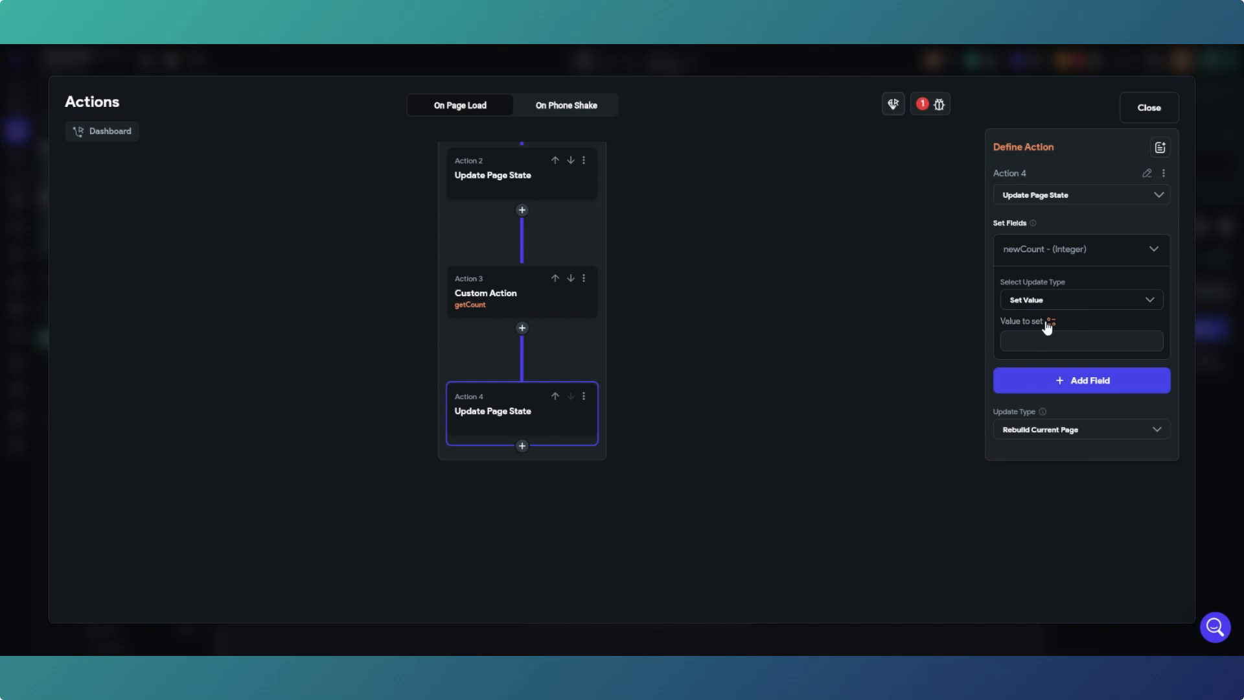
{"action": "left_click", "coordinate": [1048, 320]}
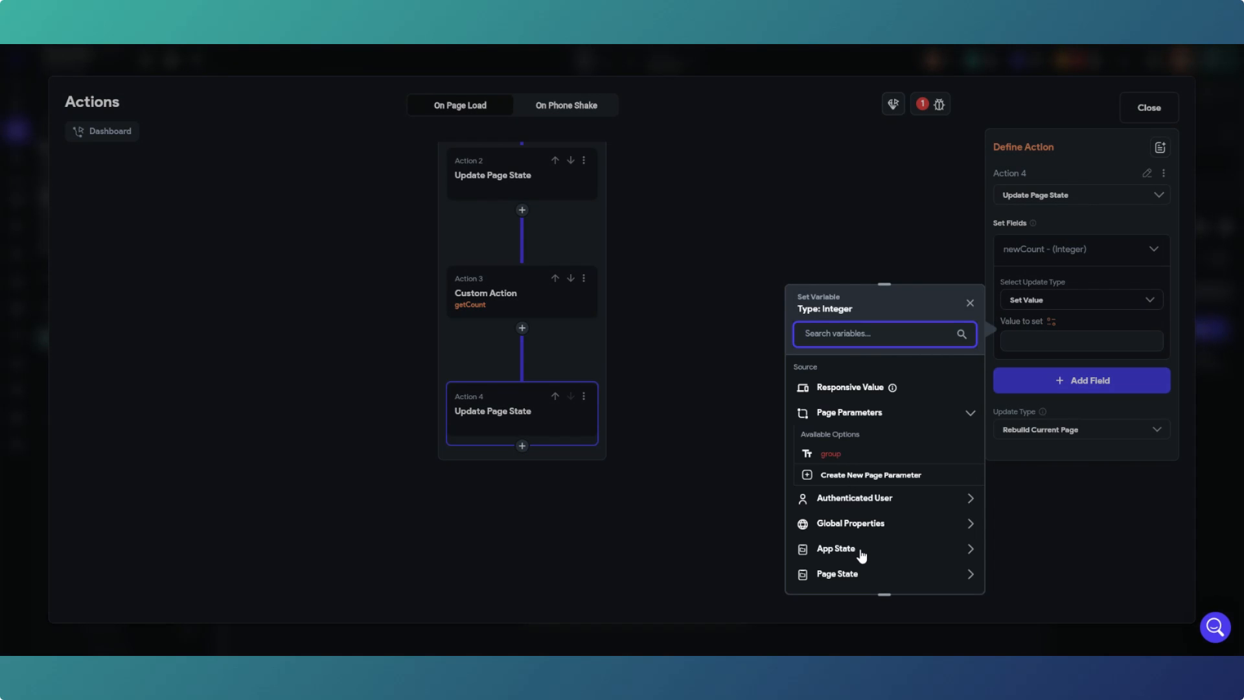
{"action": "scroll", "coordinate": [880, 516], "scroll_direction": "down", "scroll_amount": 2}
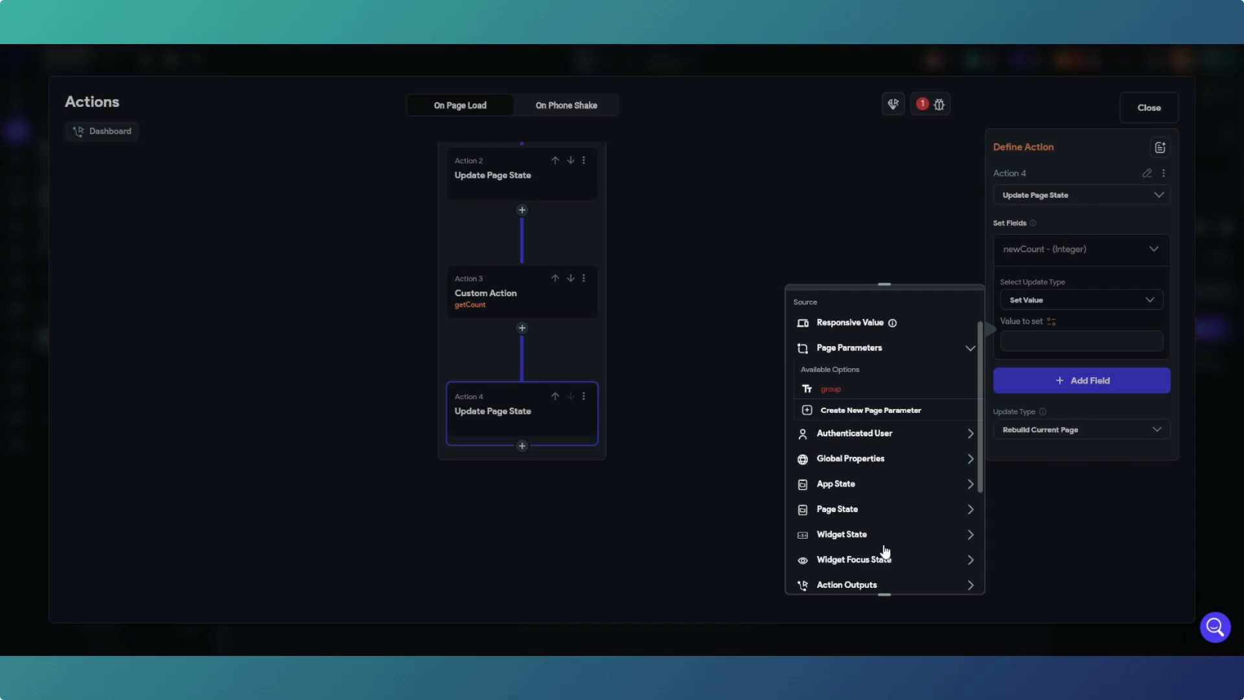
{"action": "scroll", "coordinate": [886, 552], "scroll_direction": "down", "scroll_amount": 2}
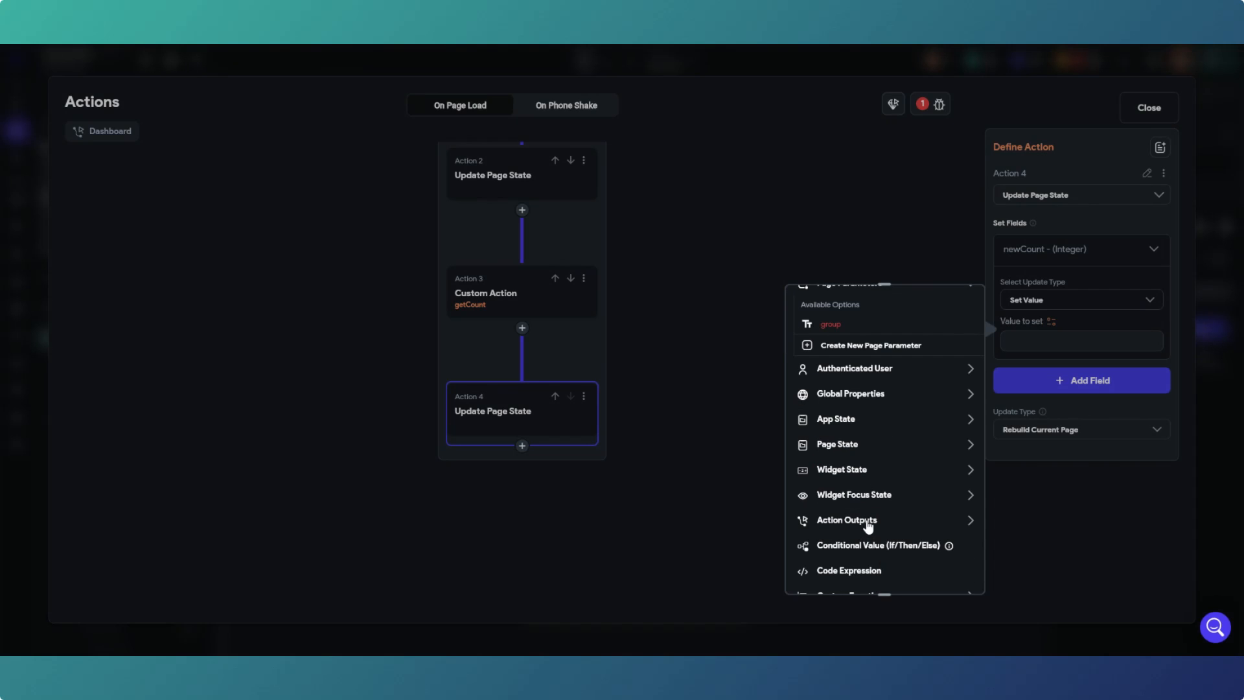
{"action": "left_click", "coordinate": [868, 524]}
{"action": "left_click", "coordinate": [852, 560]}
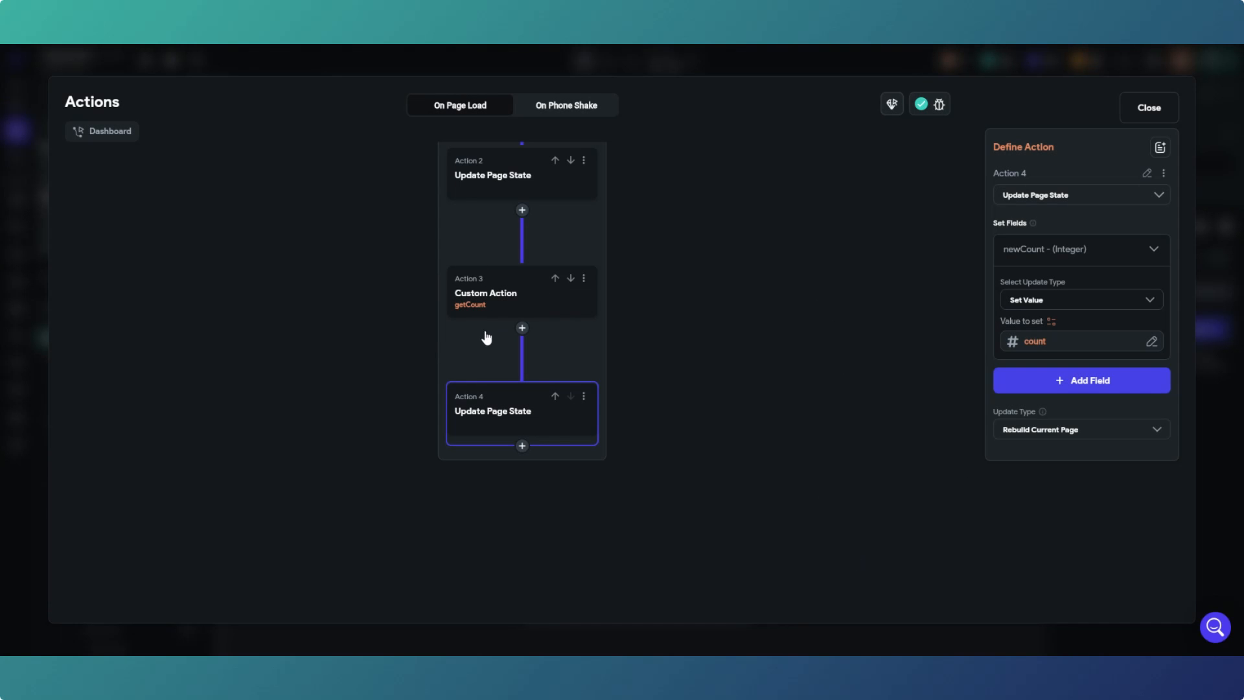
Add a conditional after the newCount update, with a single condition whose first value is the page state variable newCount.
{"action": "left_click", "coordinate": [522, 448]}
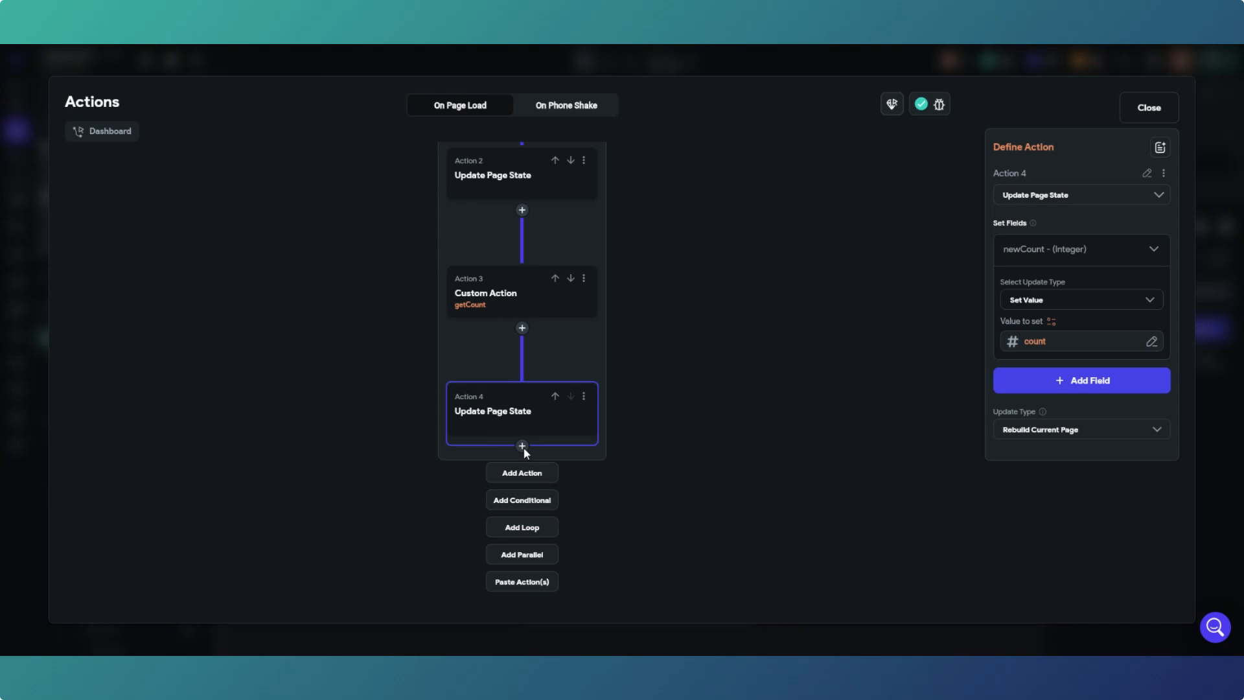
{"action": "left_click", "coordinate": [523, 500]}
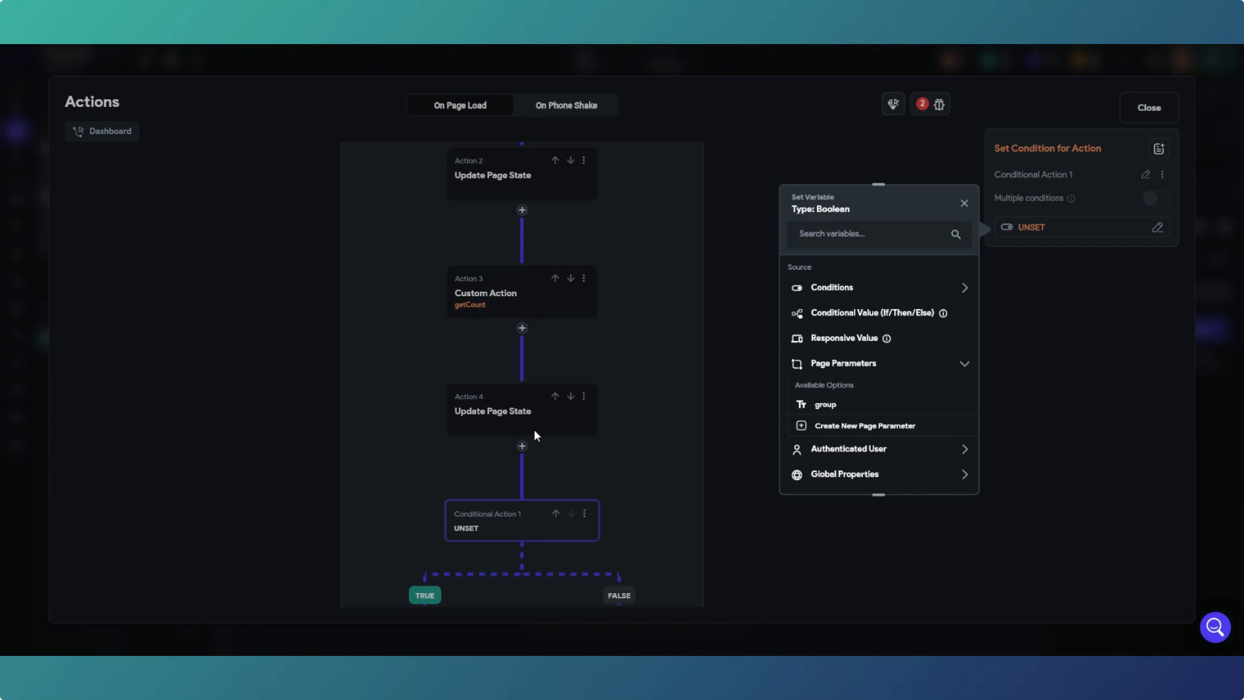
{"action": "left_click", "coordinate": [860, 295]}
{"action": "left_click", "coordinate": [842, 334]}
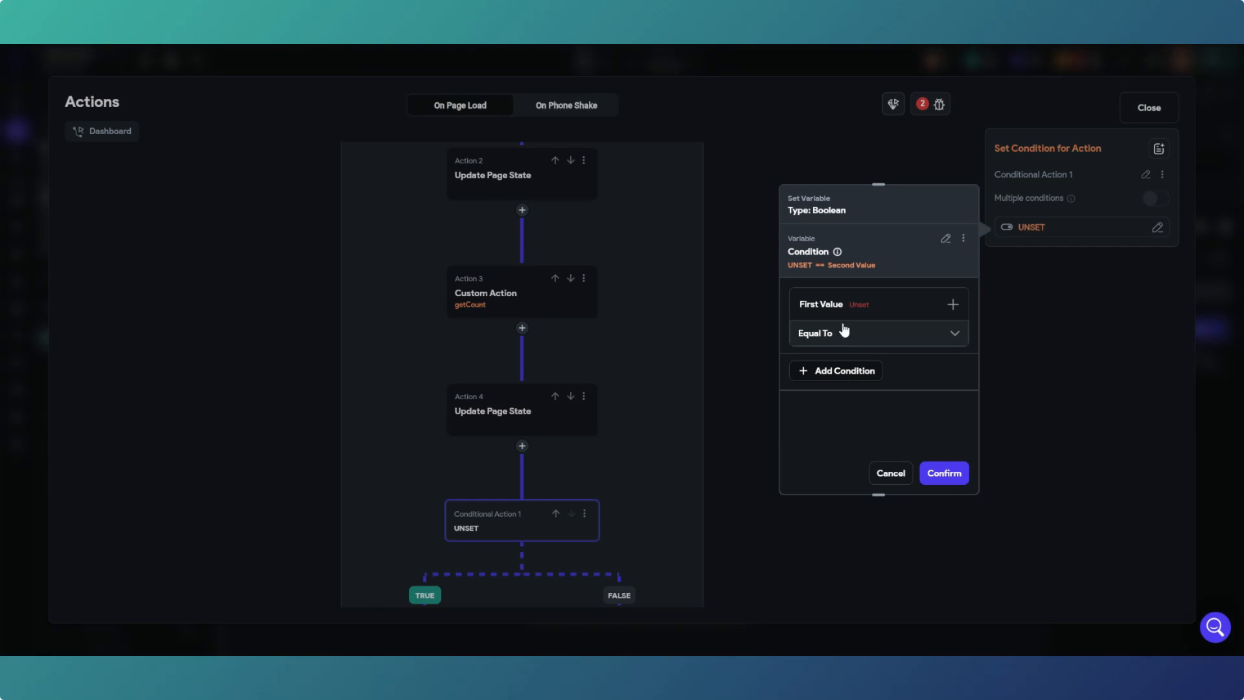
{"action": "left_click", "coordinate": [837, 328]}
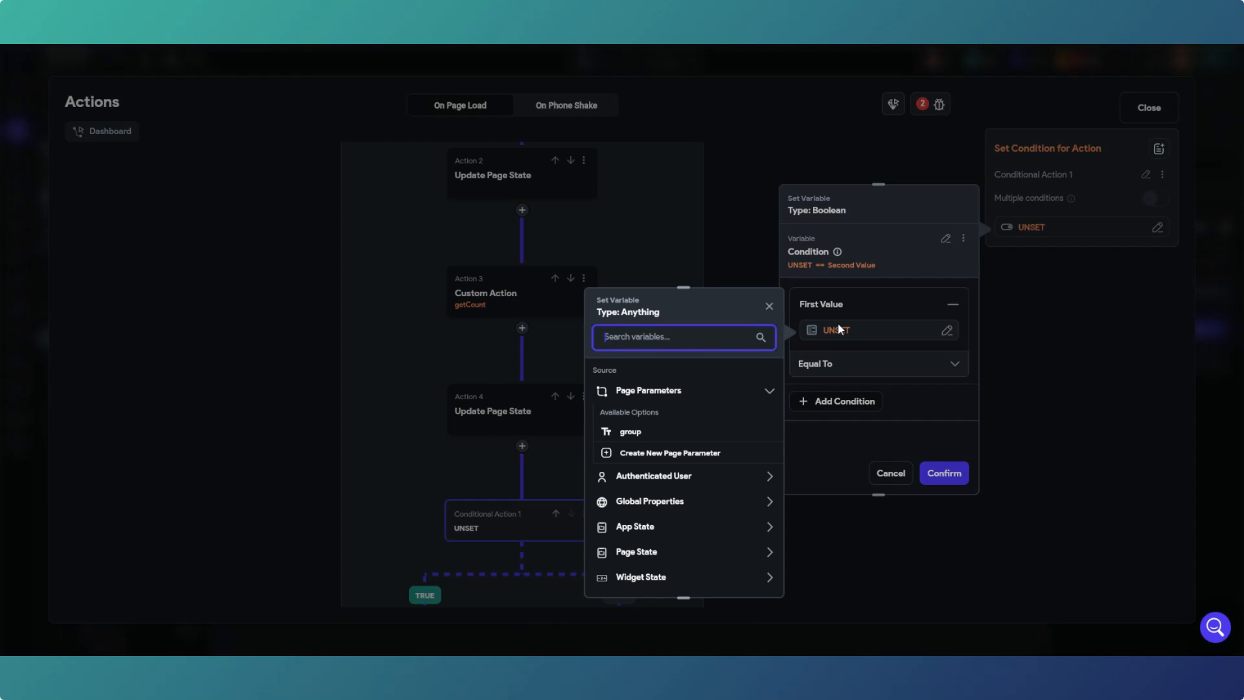
{"action": "left_click", "coordinate": [662, 555]}
{"action": "scroll", "coordinate": [656, 538], "scroll_direction": "down", "scroll_amount": 4}
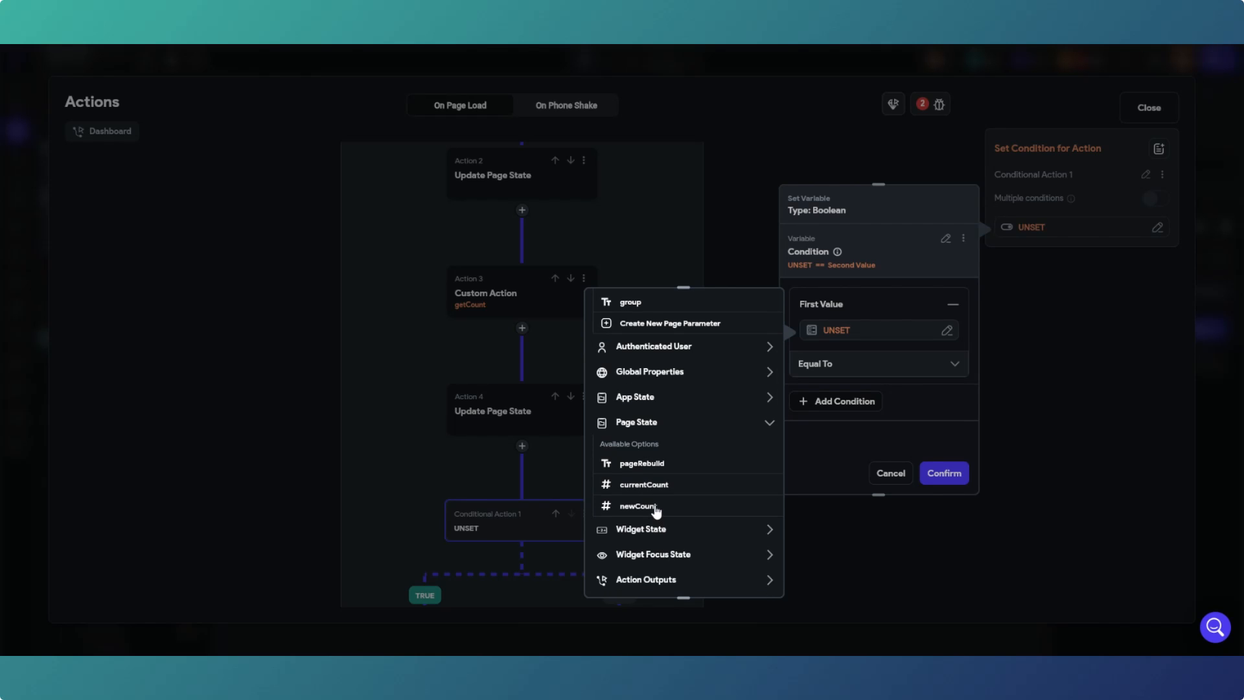
{"action": "left_click", "coordinate": [638, 506]}
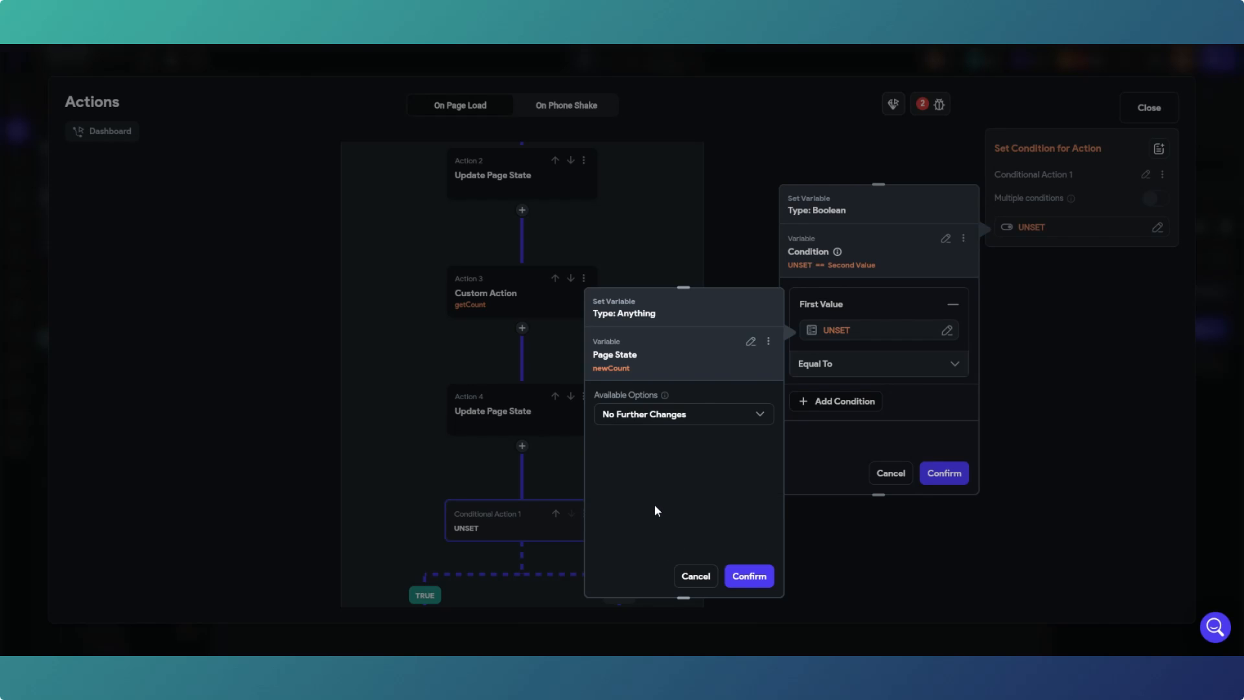
{"action": "left_click", "coordinate": [751, 577]}
Complete the condition as newCount Greater Than the page state variable currentCount.
{"action": "left_click", "coordinate": [900, 371]}
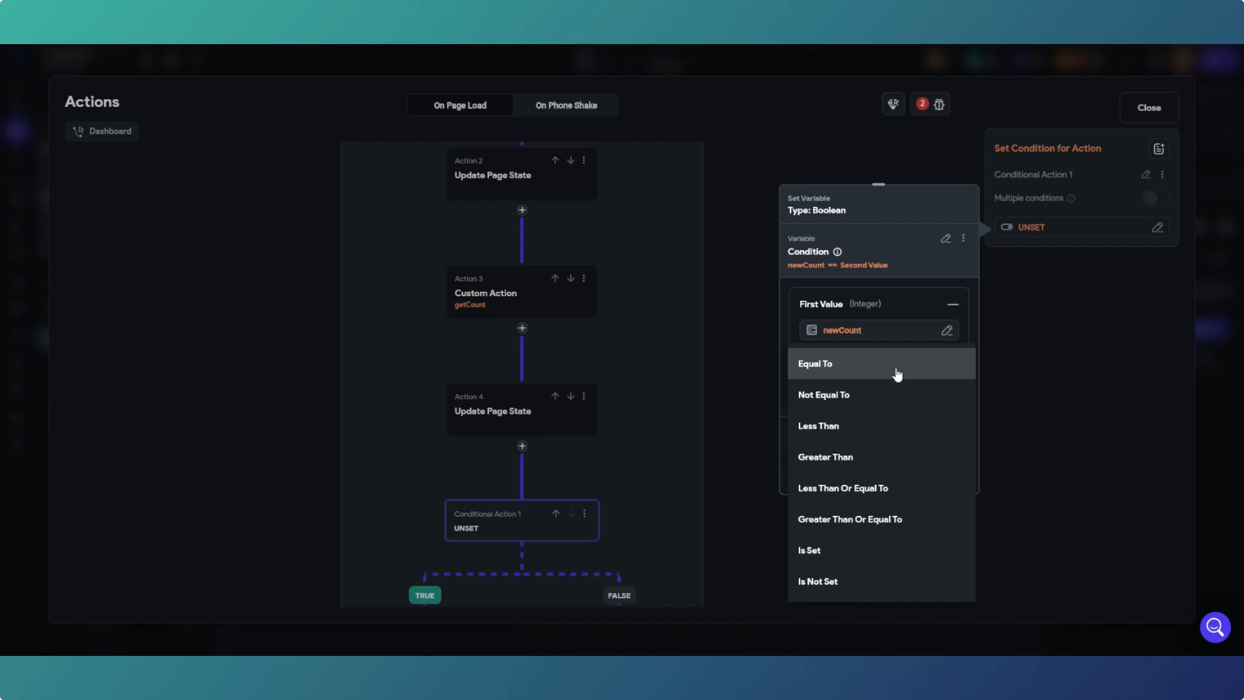
{"action": "left_click", "coordinate": [833, 458]}
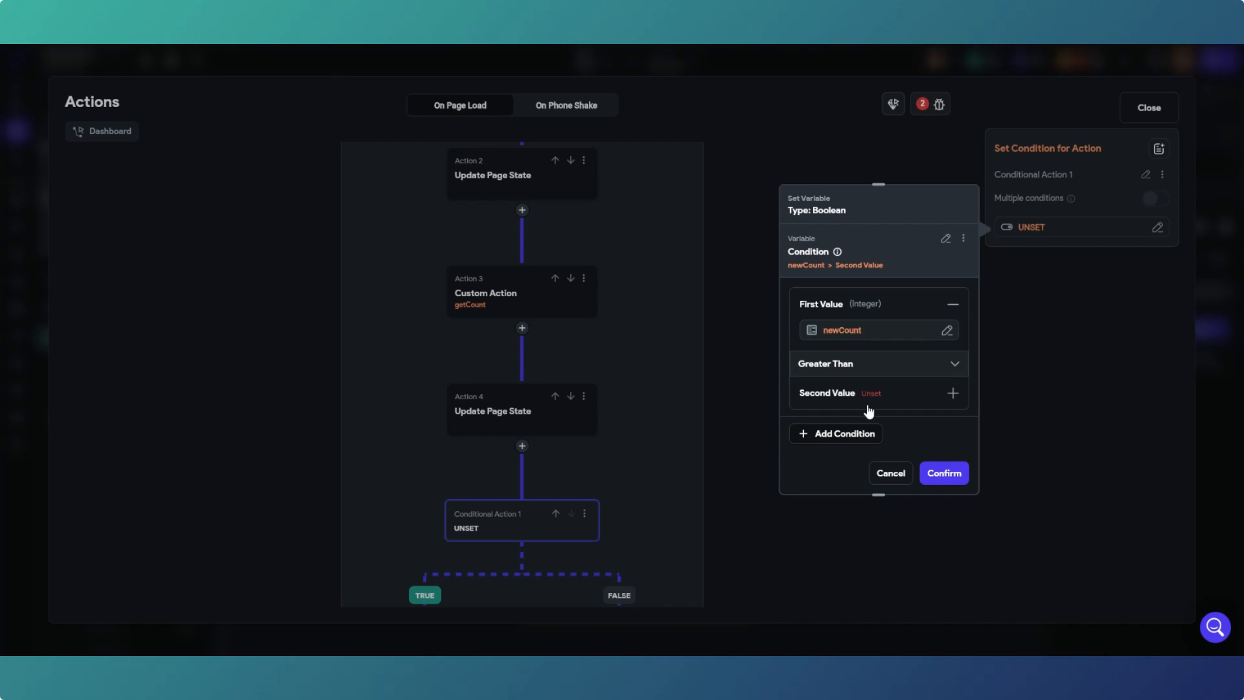
{"action": "left_click", "coordinate": [828, 413]}
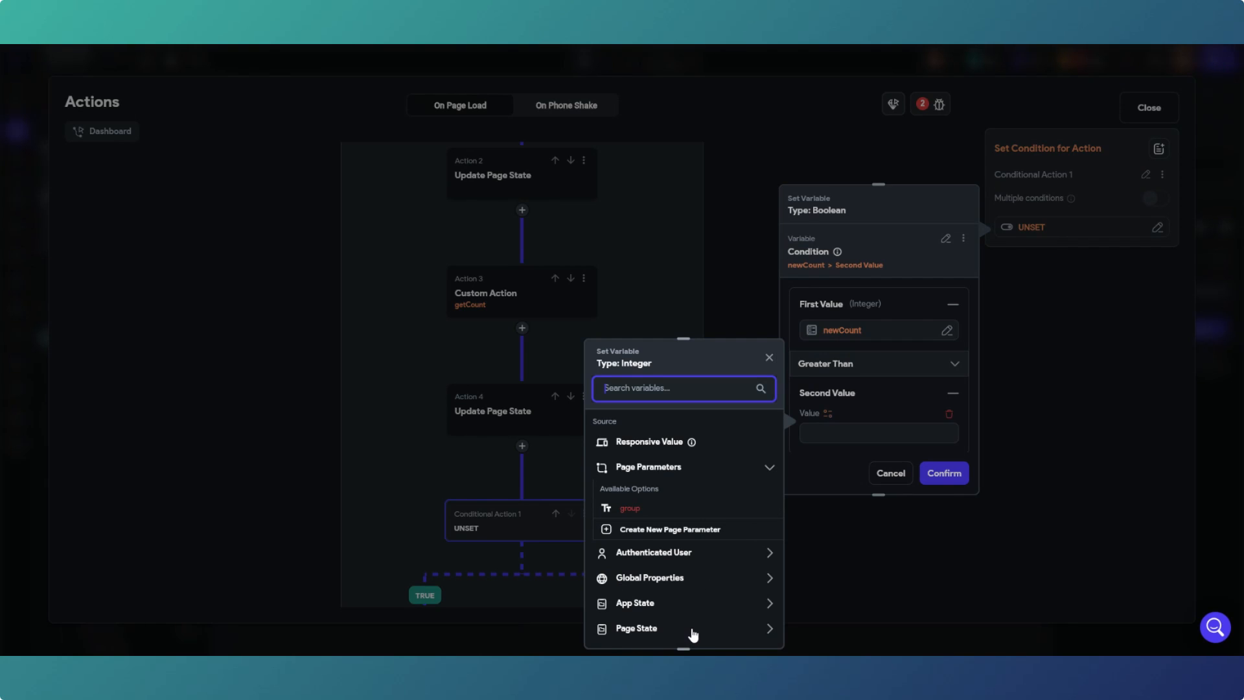
{"action": "left_click", "coordinate": [691, 628]}
{"action": "scroll", "coordinate": [688, 584], "scroll_direction": "down", "scroll_amount": 1}
{"action": "scroll", "coordinate": [687, 577], "scroll_direction": "down", "scroll_amount": 1}
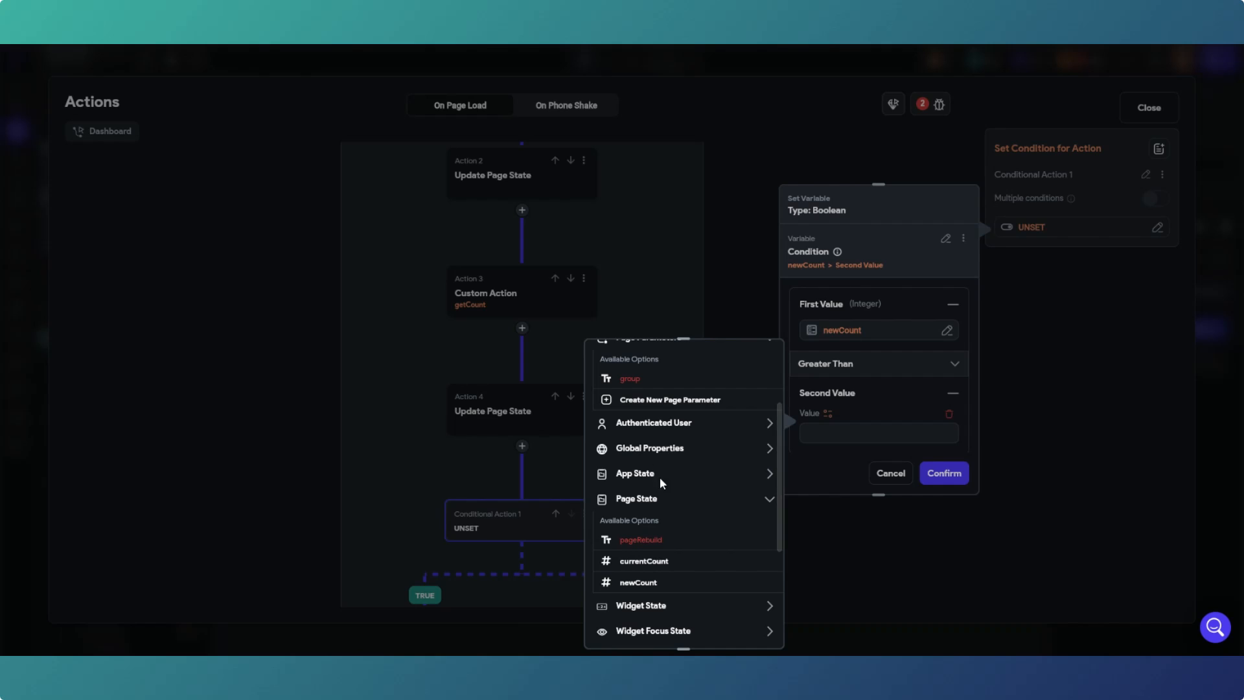
{"action": "left_click", "coordinate": [650, 561]}
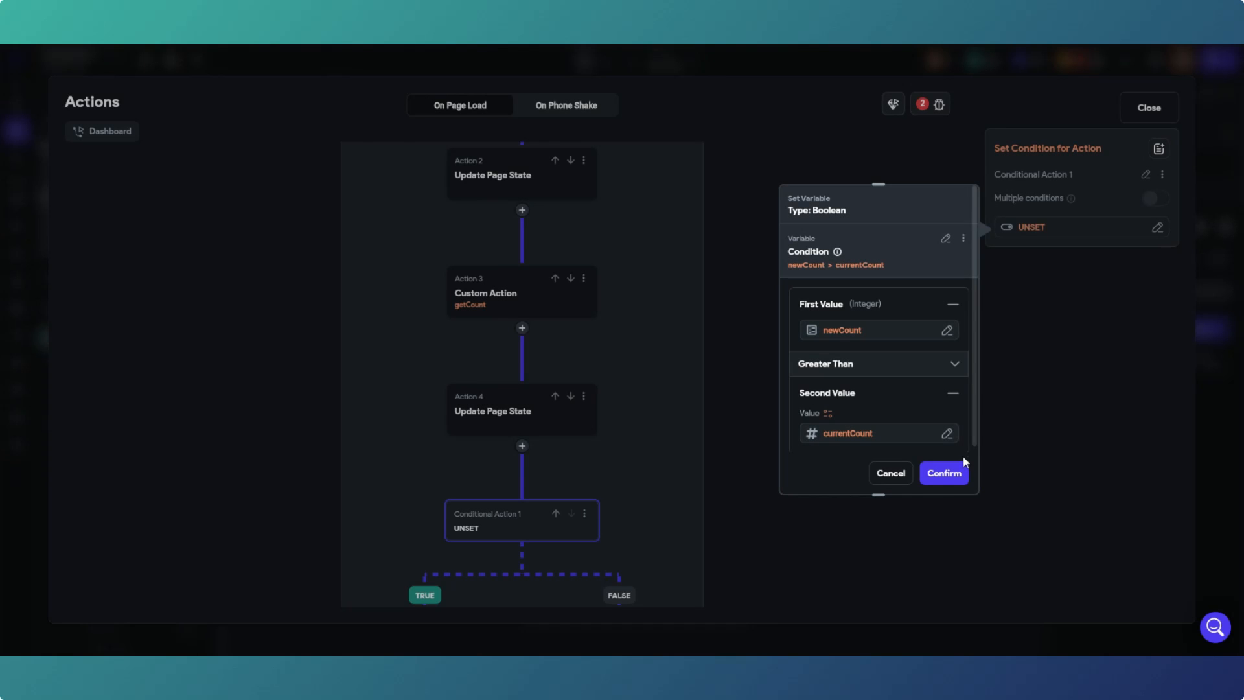
{"action": "left_click", "coordinate": [944, 473]}
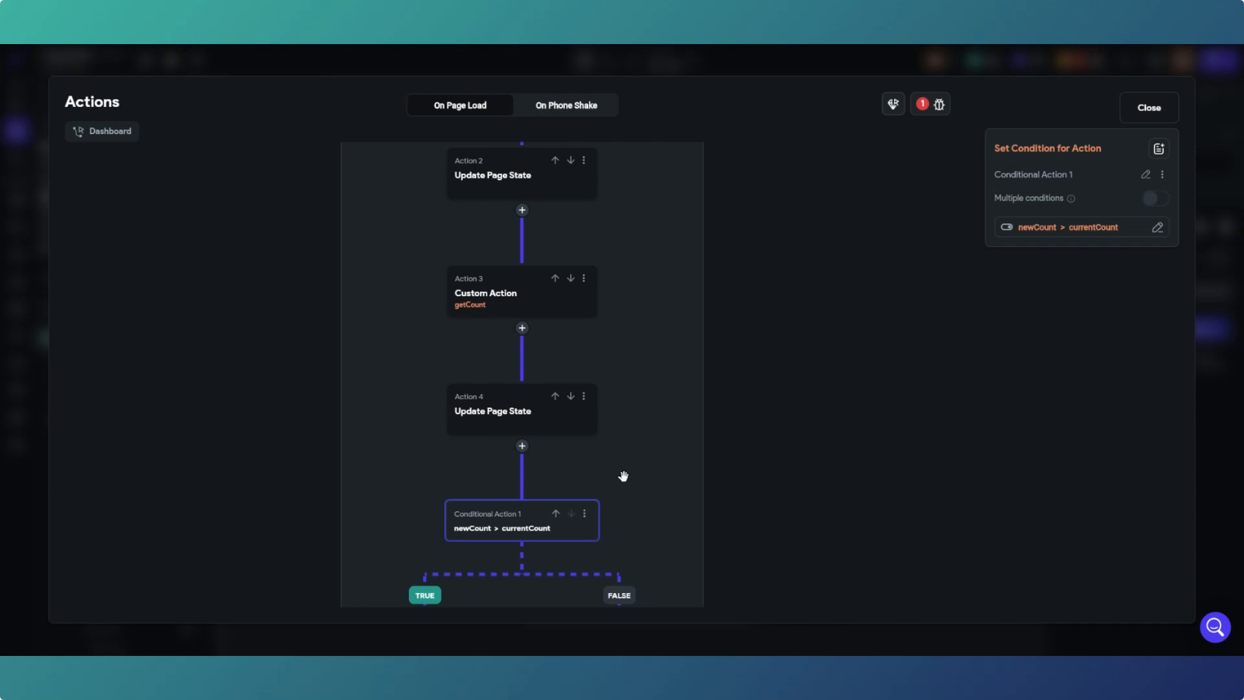
Add a Refresh Database Request action for the ListView on the conditional's TRUE branch, and terminate the FALSE branch.
{"action": "left_click_drag", "start_coordinate": [614, 441], "coordinate": [653, 311]}
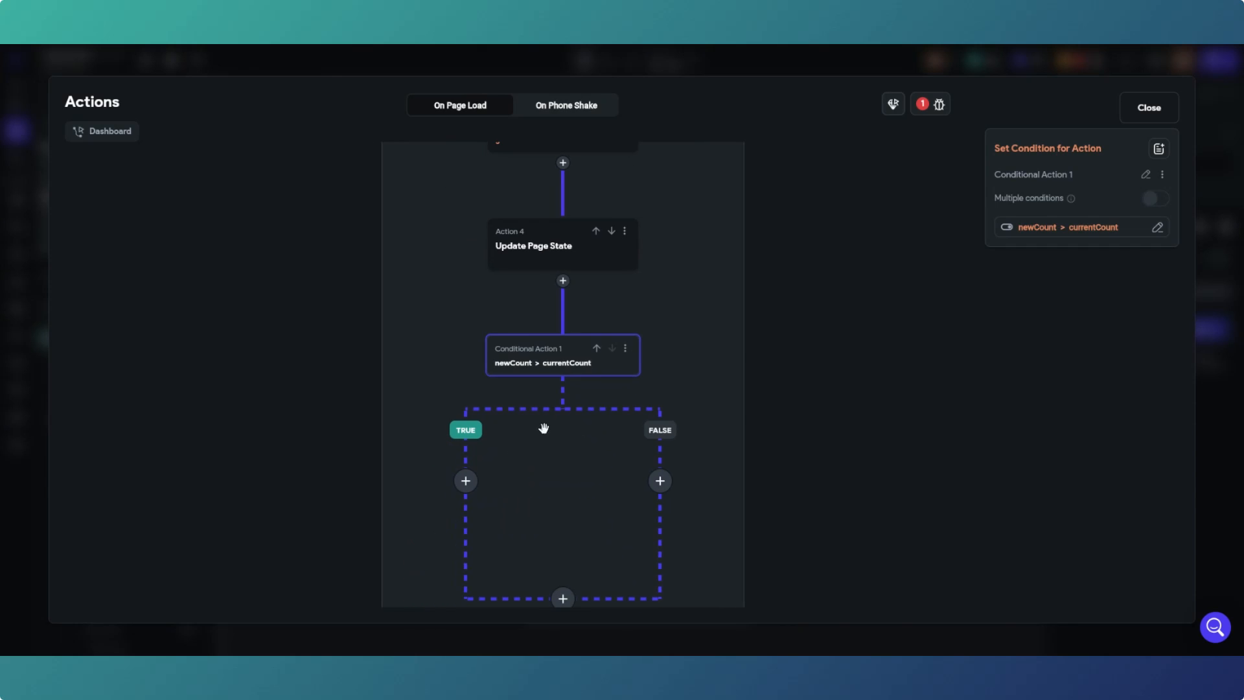
{"action": "left_click", "coordinate": [467, 481]}
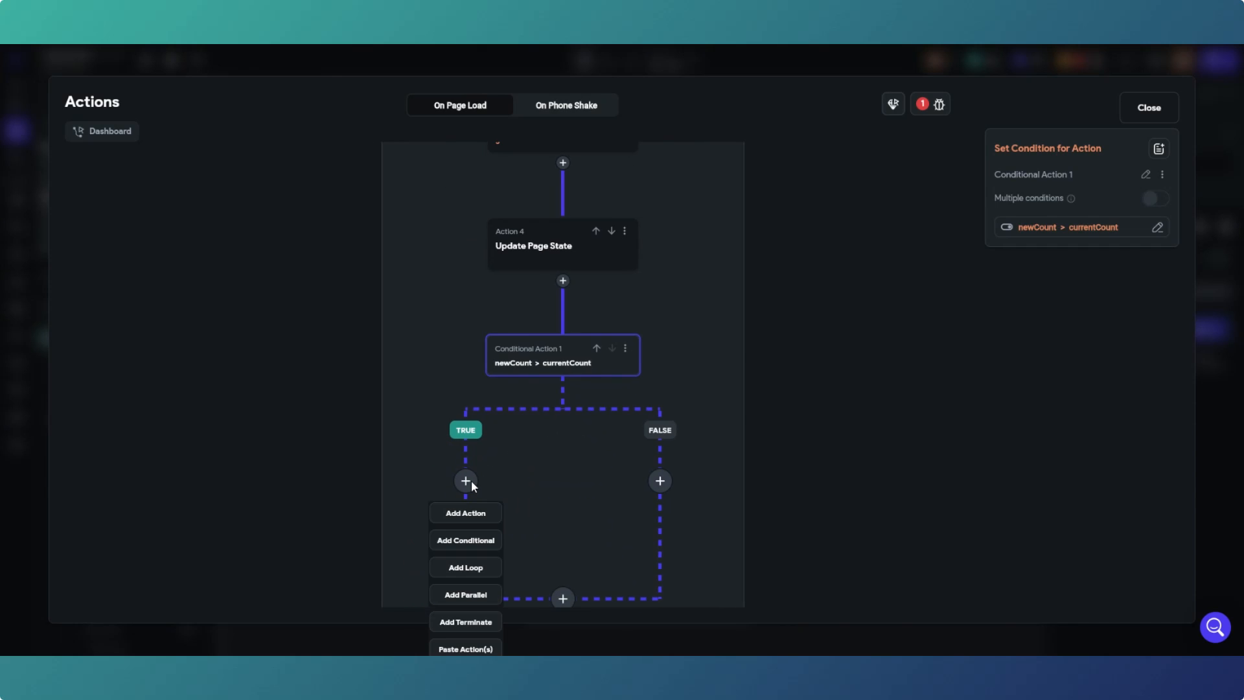
{"action": "left_click", "coordinate": [471, 515]}
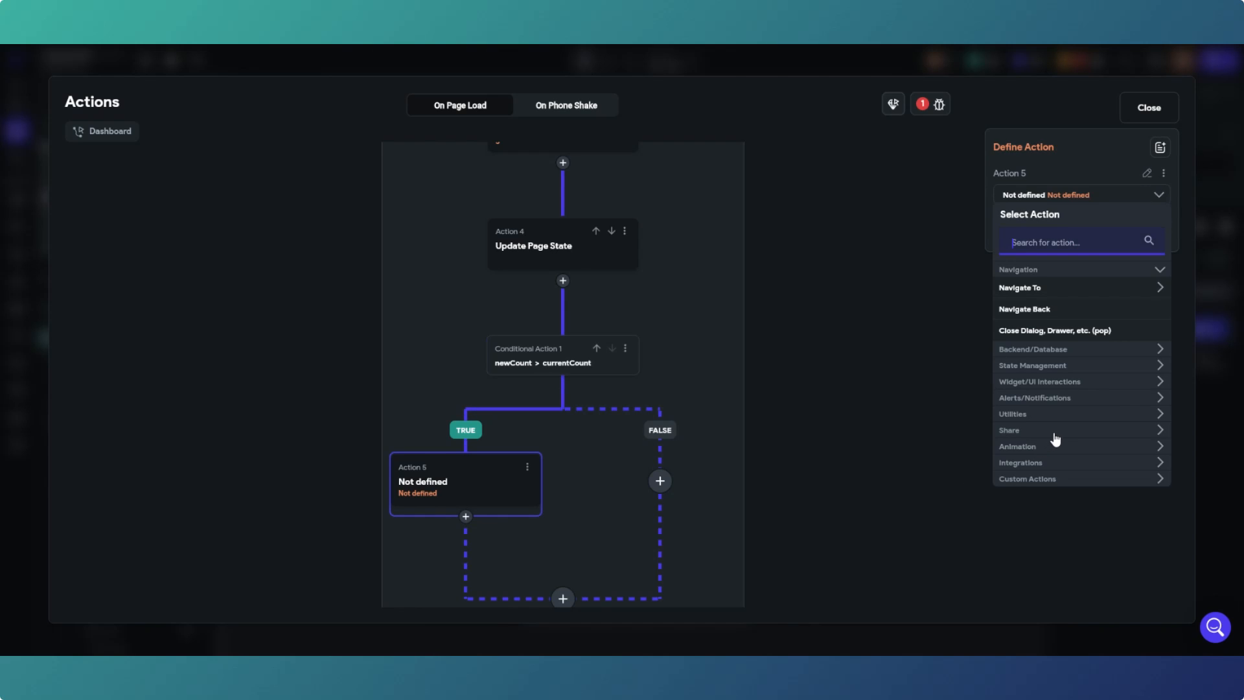
{"action": "left_click", "coordinate": [1080, 355]}
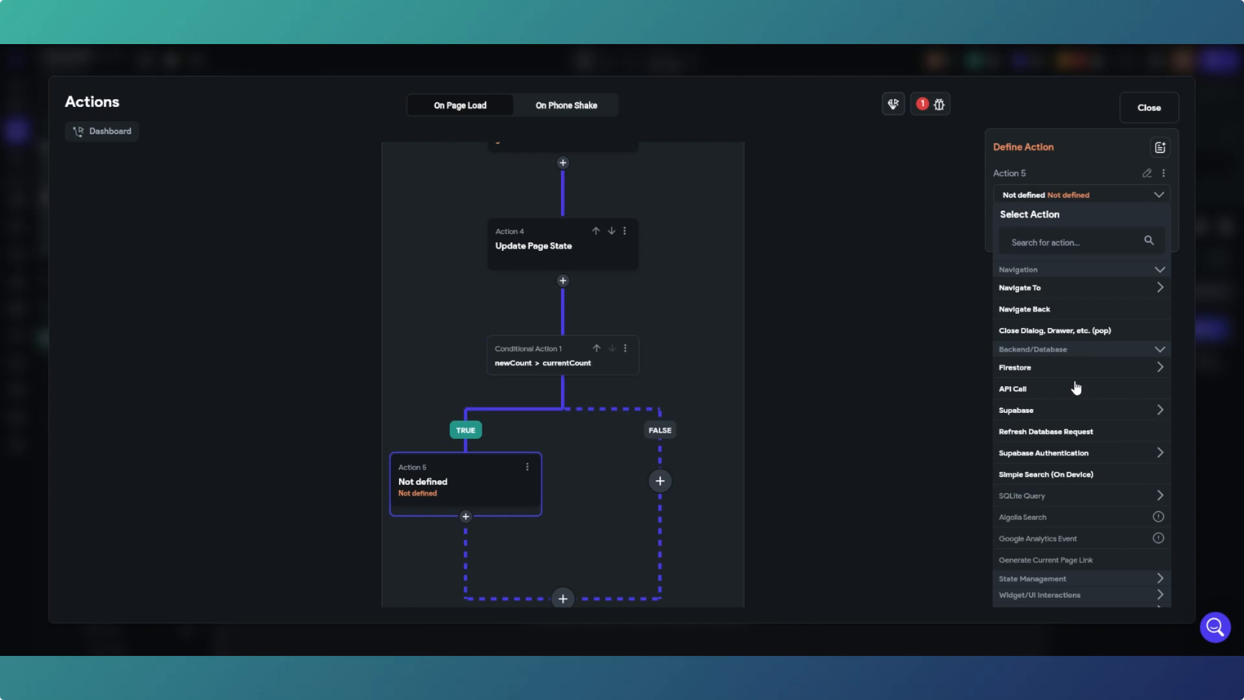
{"action": "left_click", "coordinate": [1073, 433]}
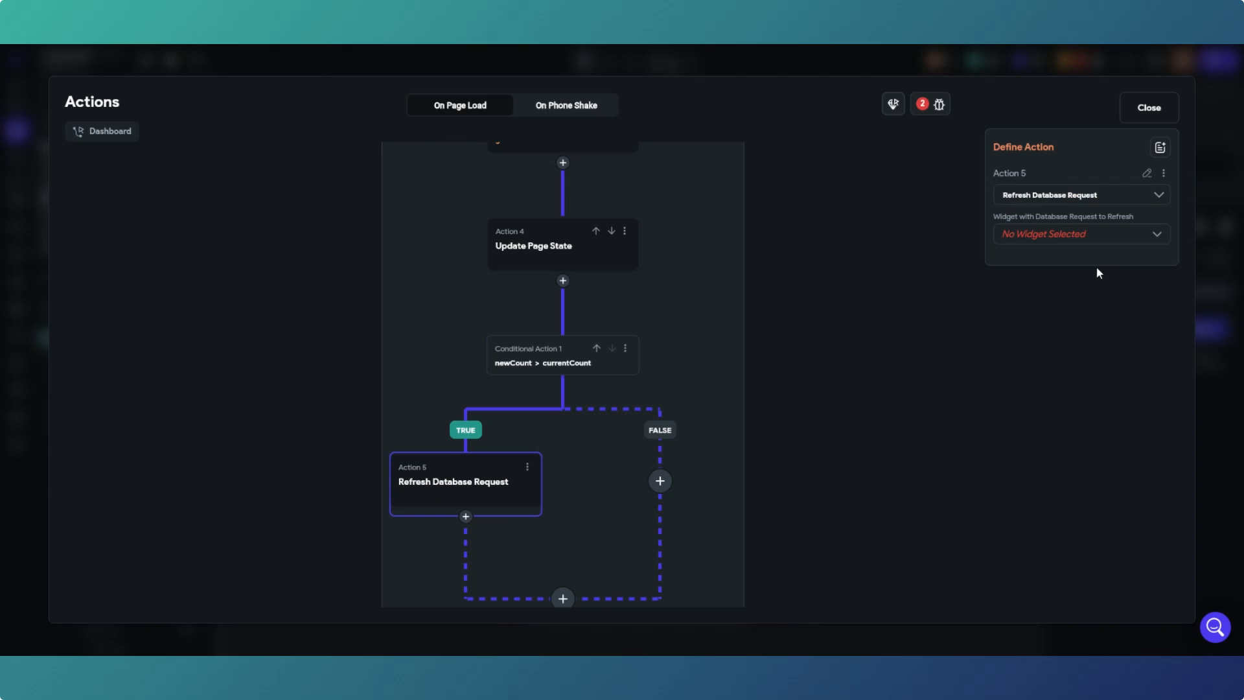
{"action": "left_click", "coordinate": [1089, 236]}
{"action": "left_click", "coordinate": [1053, 237]}
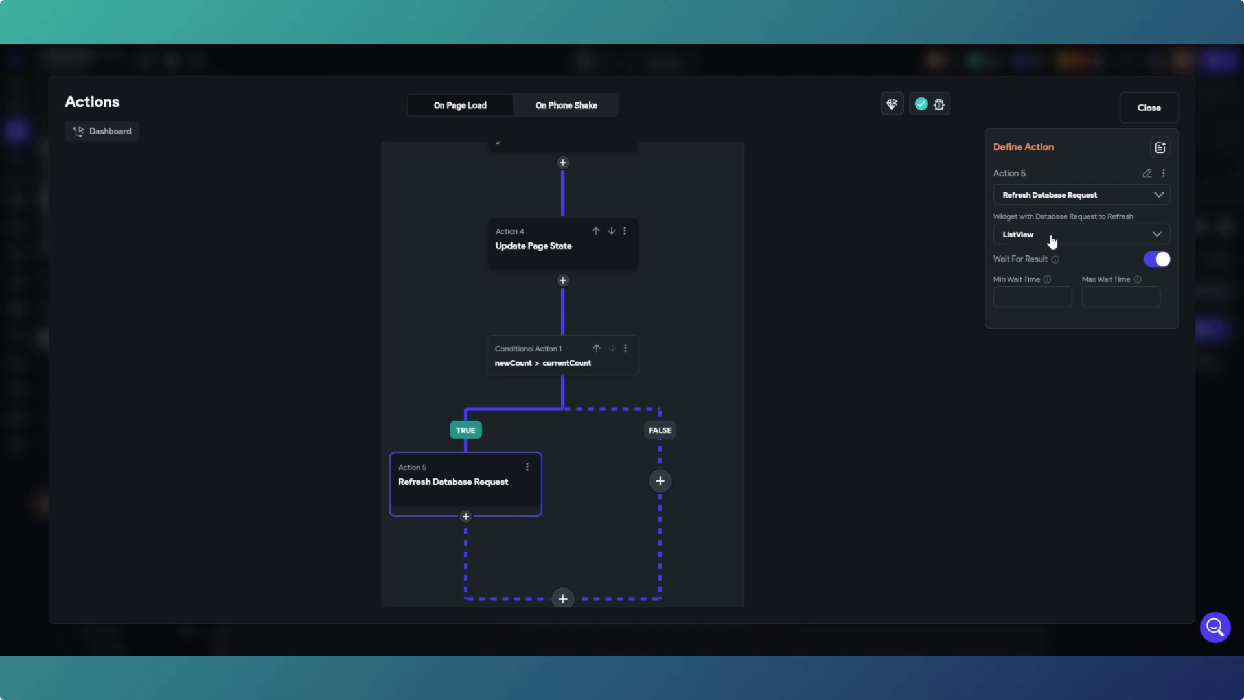
{"action": "left_click", "coordinate": [660, 481]}
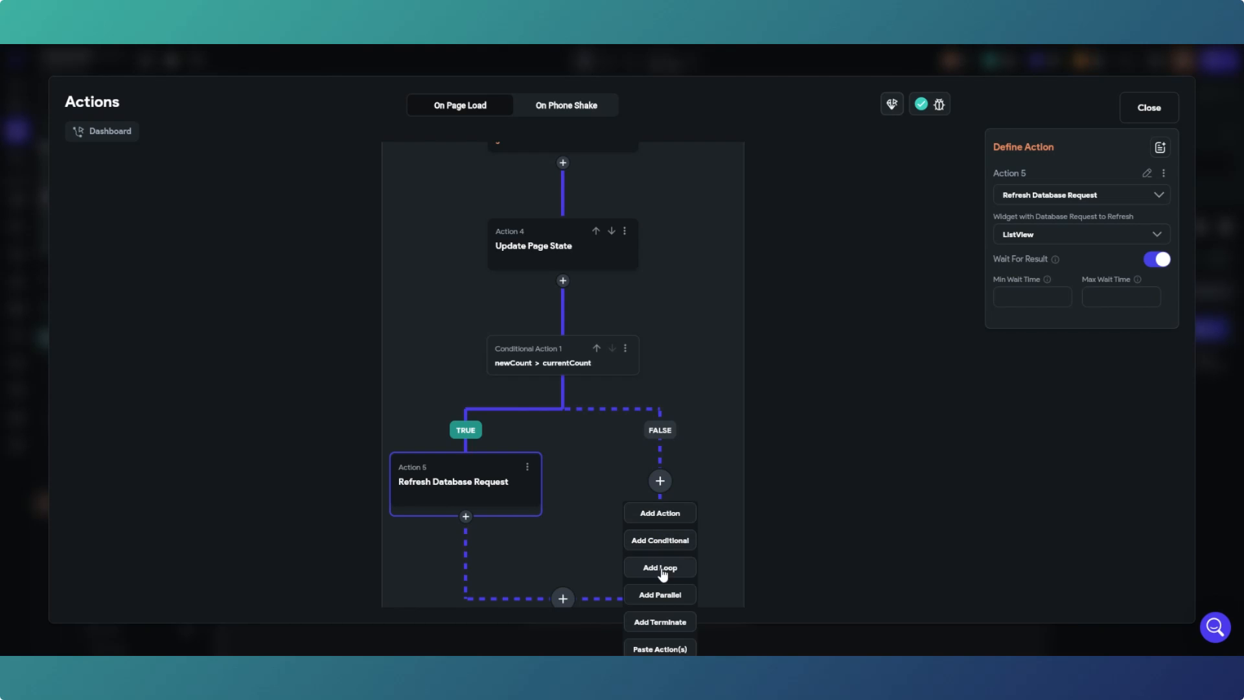
{"action": "left_click", "coordinate": [660, 623]}
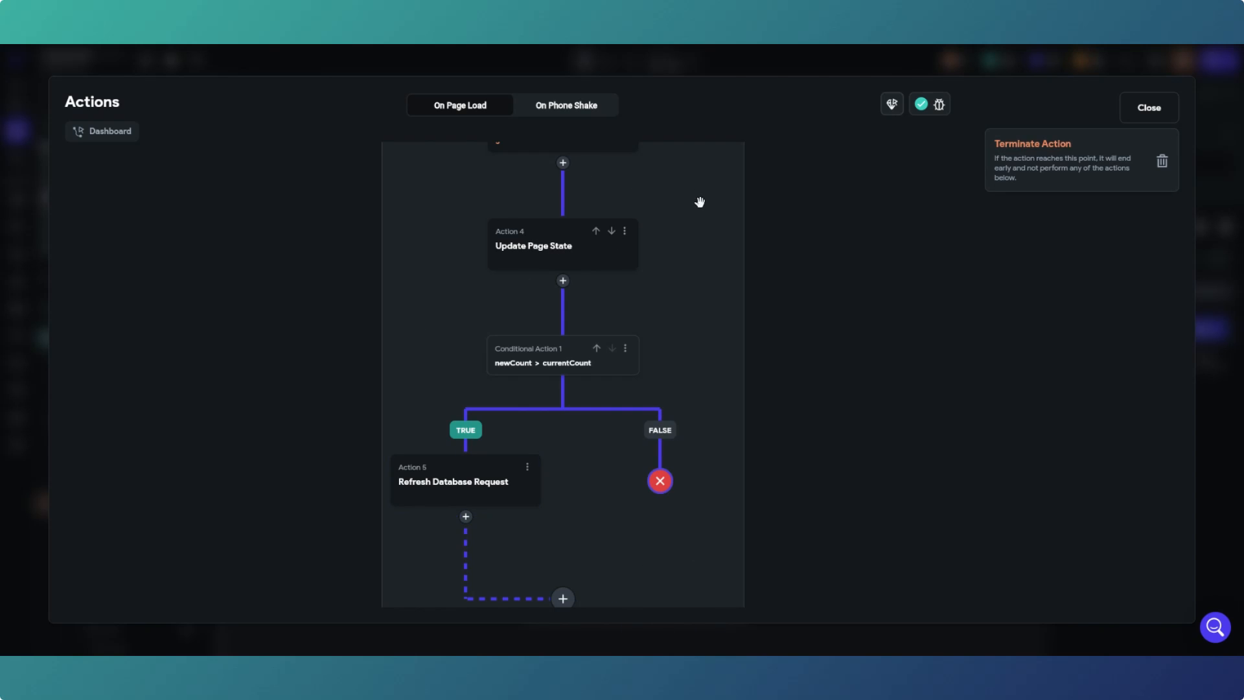
Review the periodic action flow from start to end, including the currentCount update settings, and close the action flow editor.
{"action": "scroll", "coordinate": [703, 246], "scroll_direction": "up", "scroll_amount": 1}
{"action": "scroll", "coordinate": [673, 347], "scroll_direction": "down", "scroll_amount": 3}
{"action": "scroll", "coordinate": [613, 249], "scroll_direction": "up", "scroll_amount": 1}
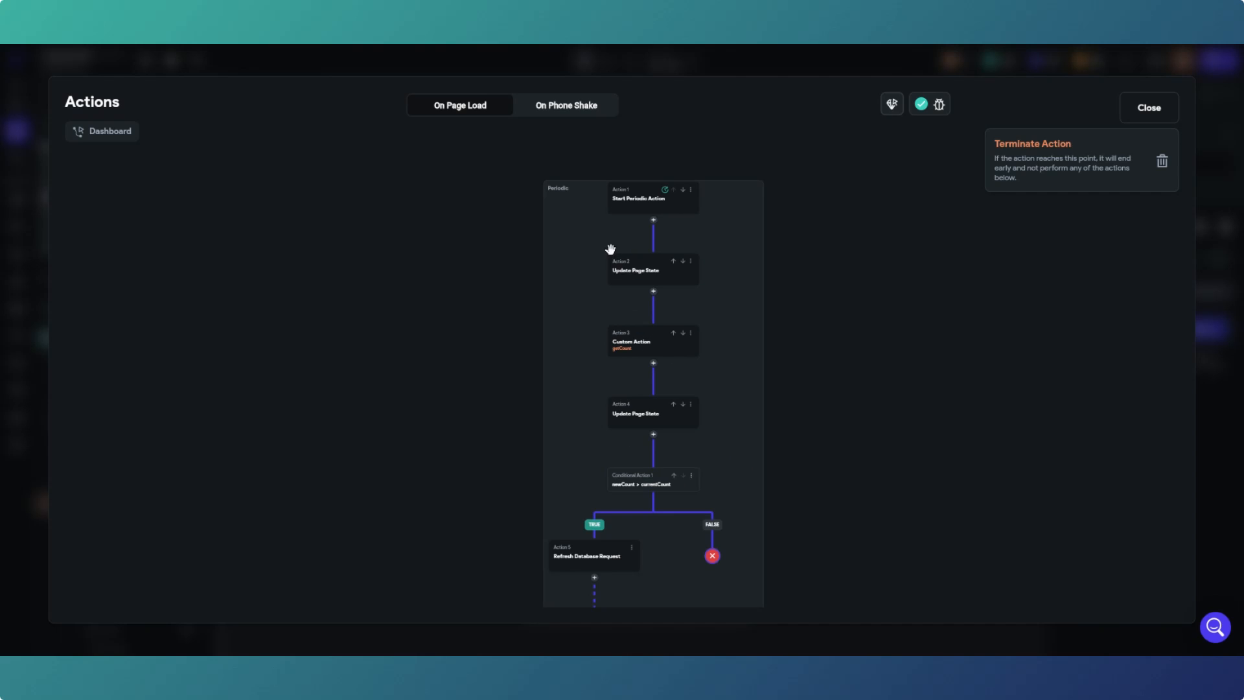
{"action": "scroll", "coordinate": [625, 224], "scroll_direction": "up", "scroll_amount": 1}
{"action": "left_click", "coordinate": [628, 310]}
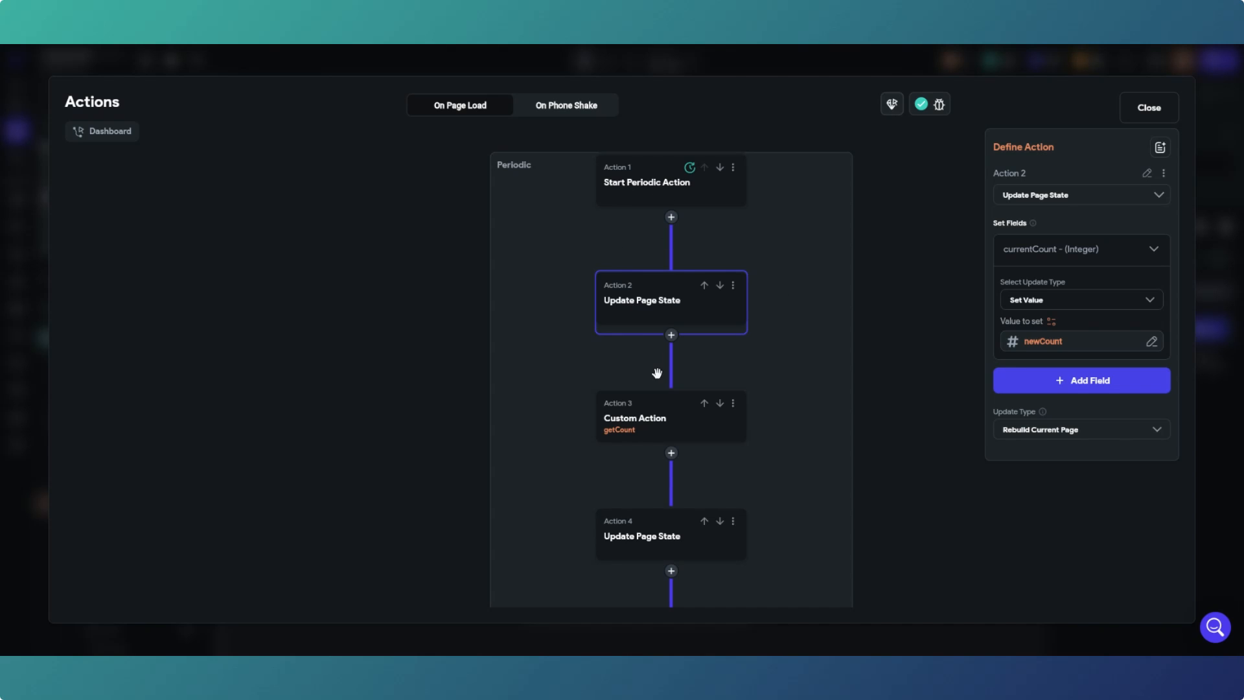
{"action": "left_click_drag", "start_coordinate": [657, 374], "coordinate": [609, 174]}
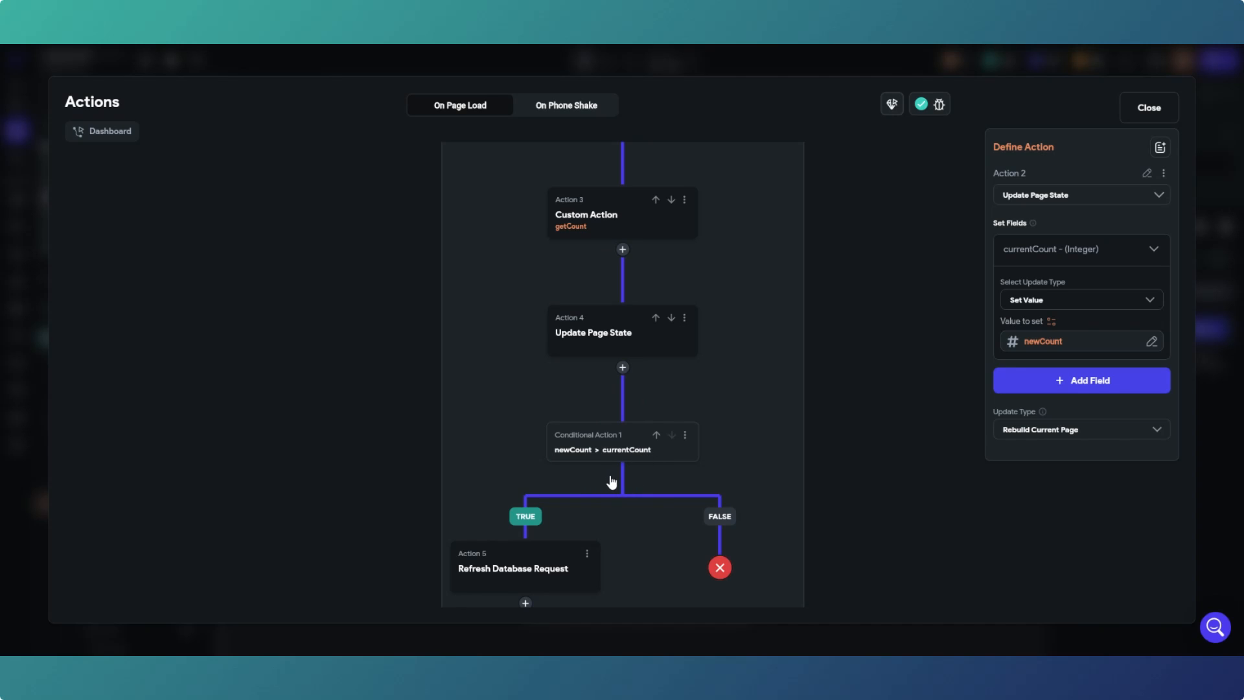
{"action": "left_click_drag", "start_coordinate": [611, 481], "coordinate": [664, 381]}
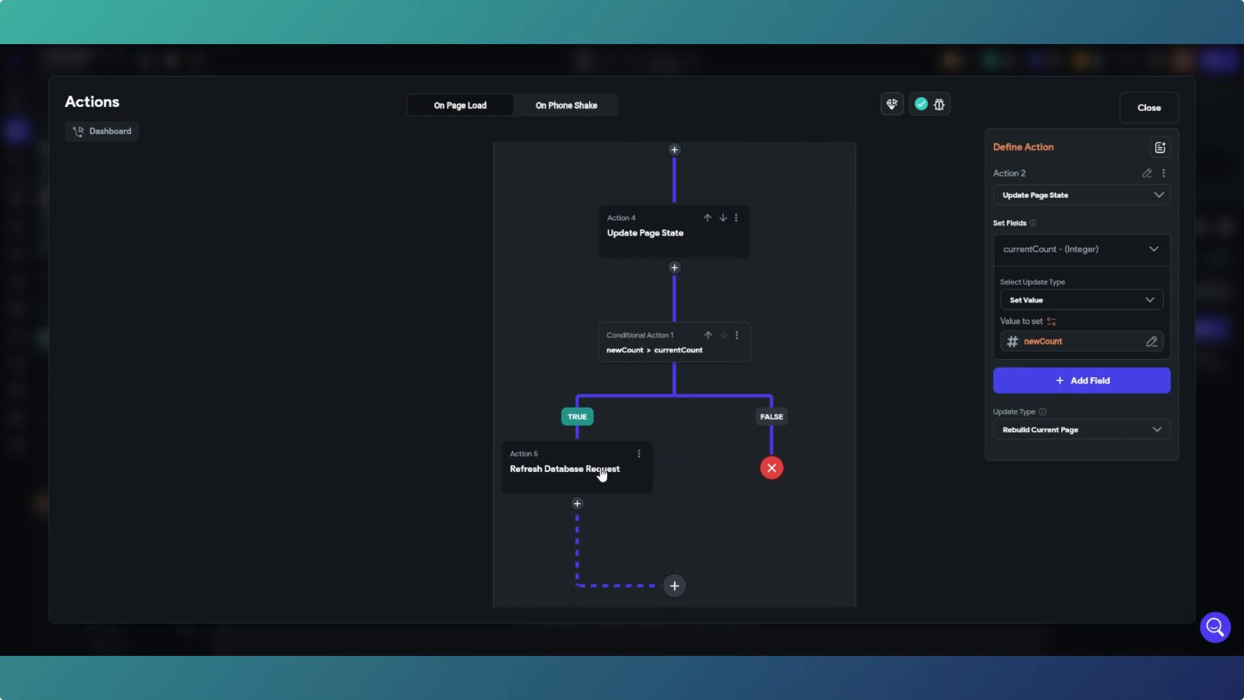
{"action": "scroll", "coordinate": [623, 510], "scroll_direction": "down", "scroll_amount": 1}
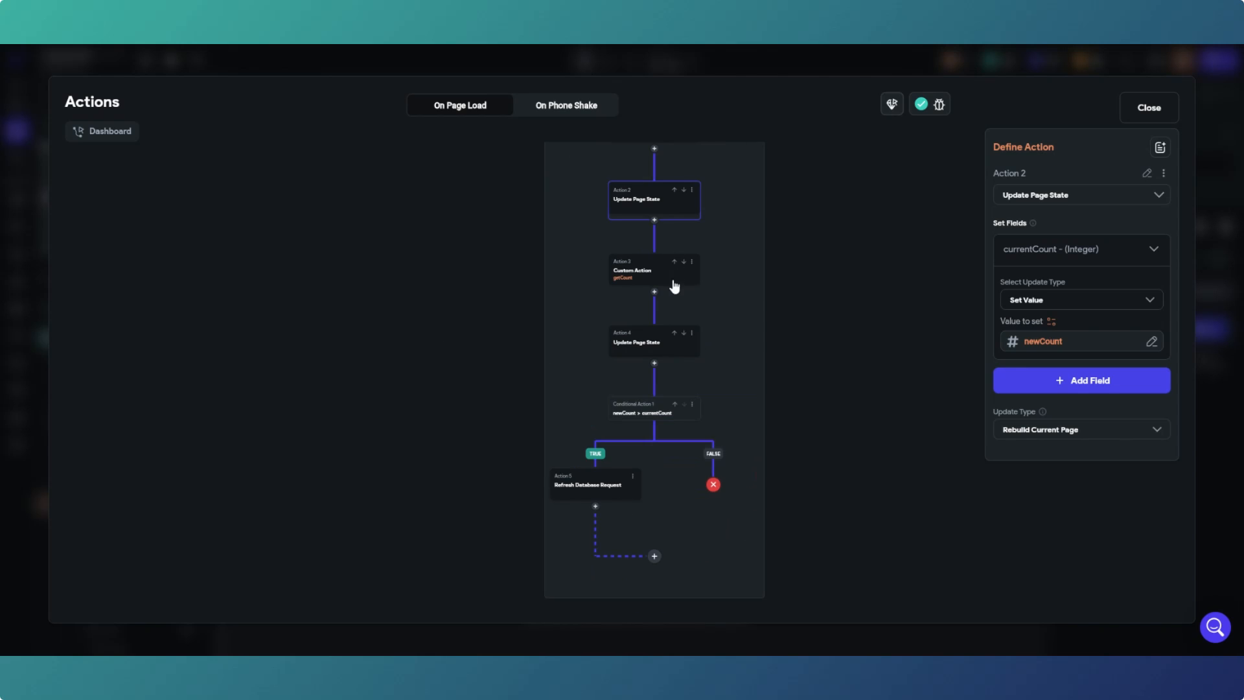
{"action": "mouse_move", "coordinate": [675, 284]}
{"action": "left_mouse_down"}
{"action": "mouse_move", "coordinate": [661, 323]}
{"action": "mouse_move", "coordinate": [655, 297]}
{"action": "left_mouse_up"}
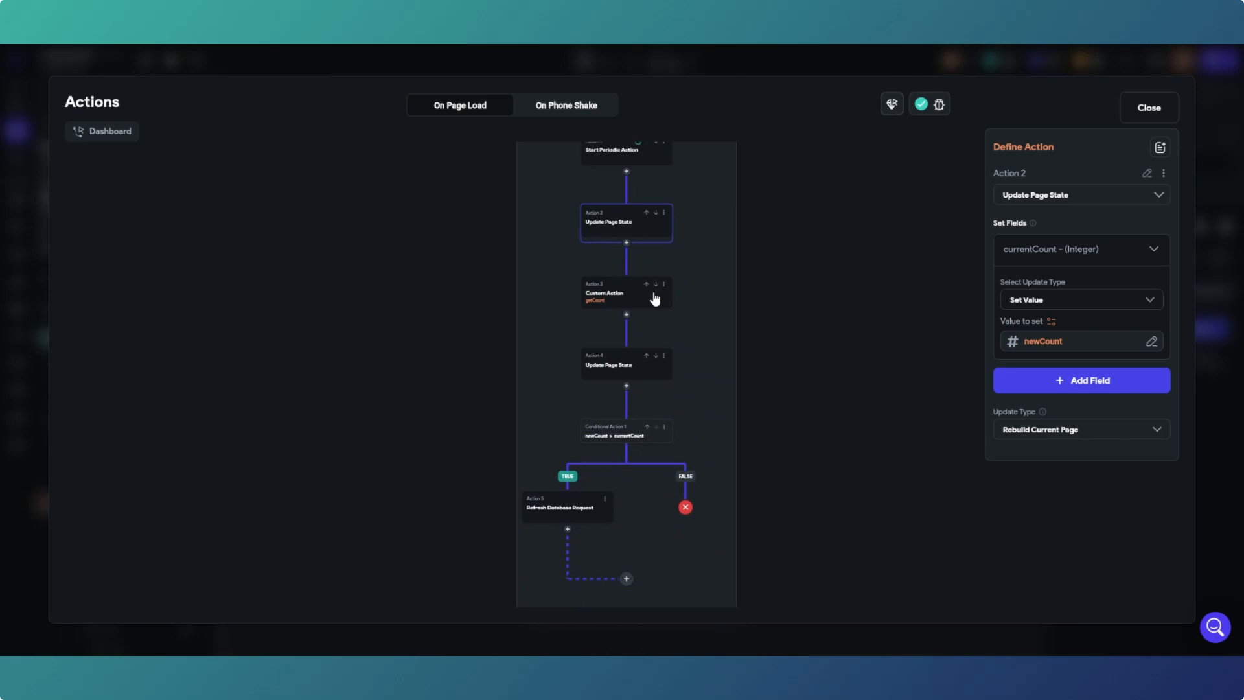
{"action": "scroll", "coordinate": [654, 322], "scroll_direction": "down", "scroll_amount": 1}
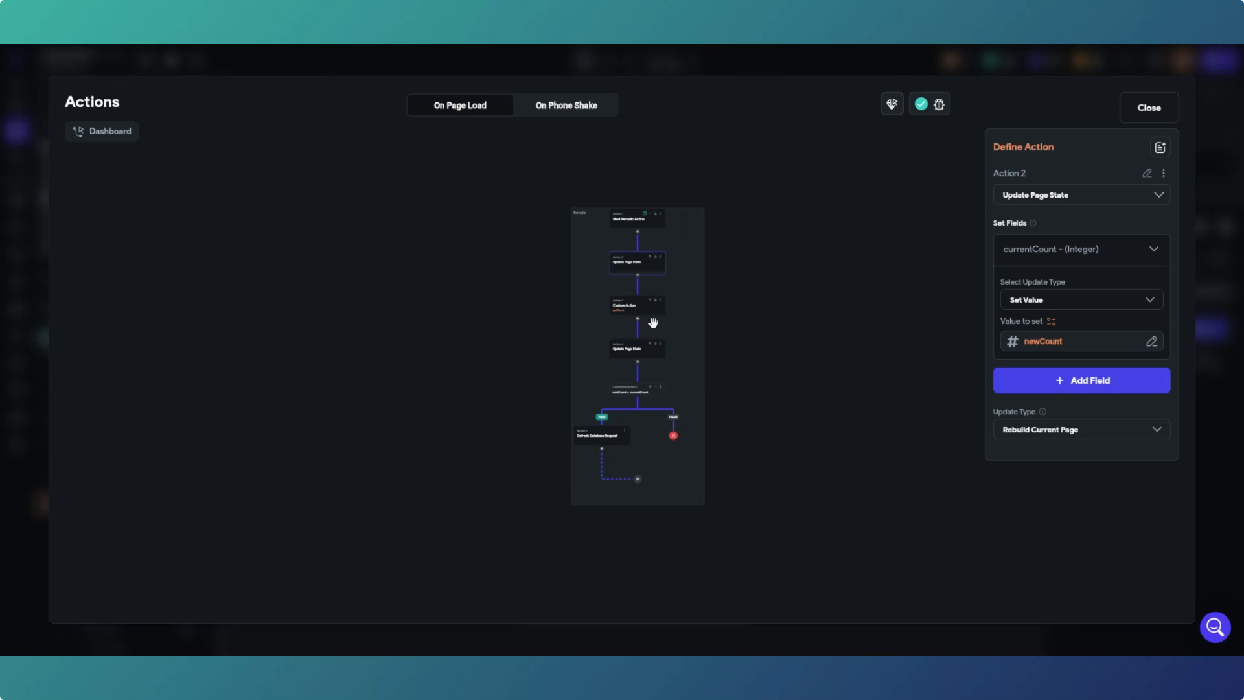
{"action": "left_click", "coordinate": [1155, 111]}
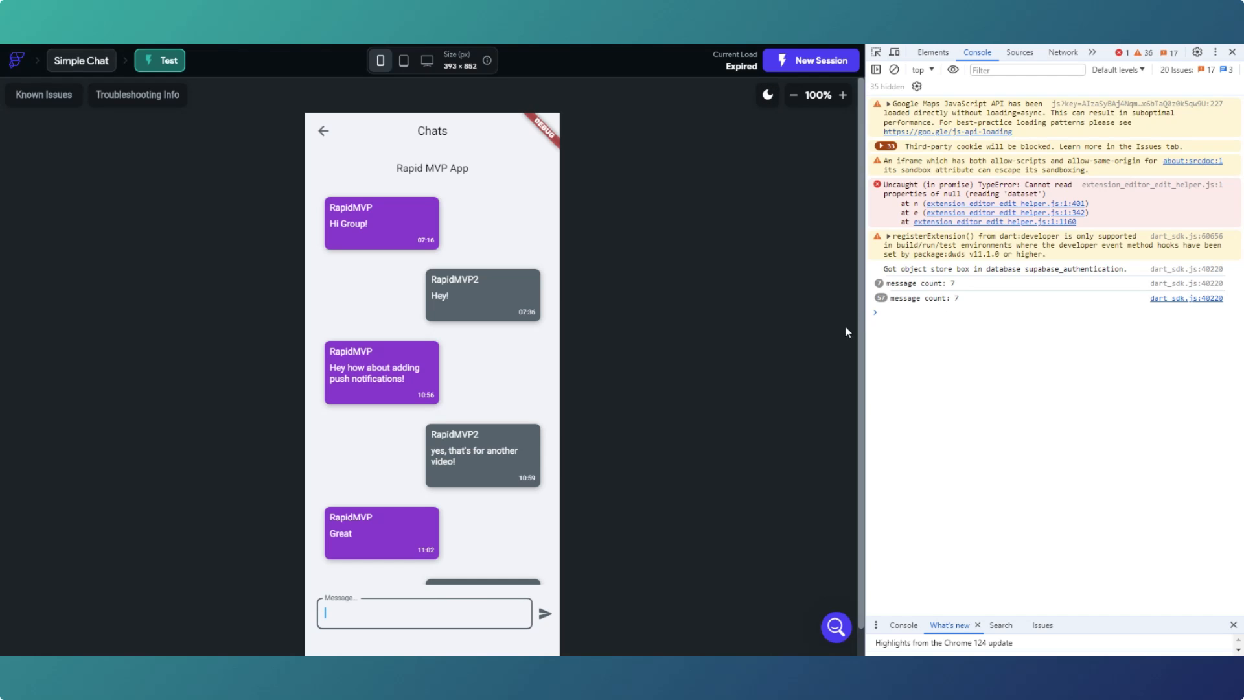
Check the latest messages in the running test chat, close the developer tools, and clear the widget selection on the Dashboard page.
{"action": "scroll", "coordinate": [499, 379], "scroll_direction": "down", "scroll_amount": 2}
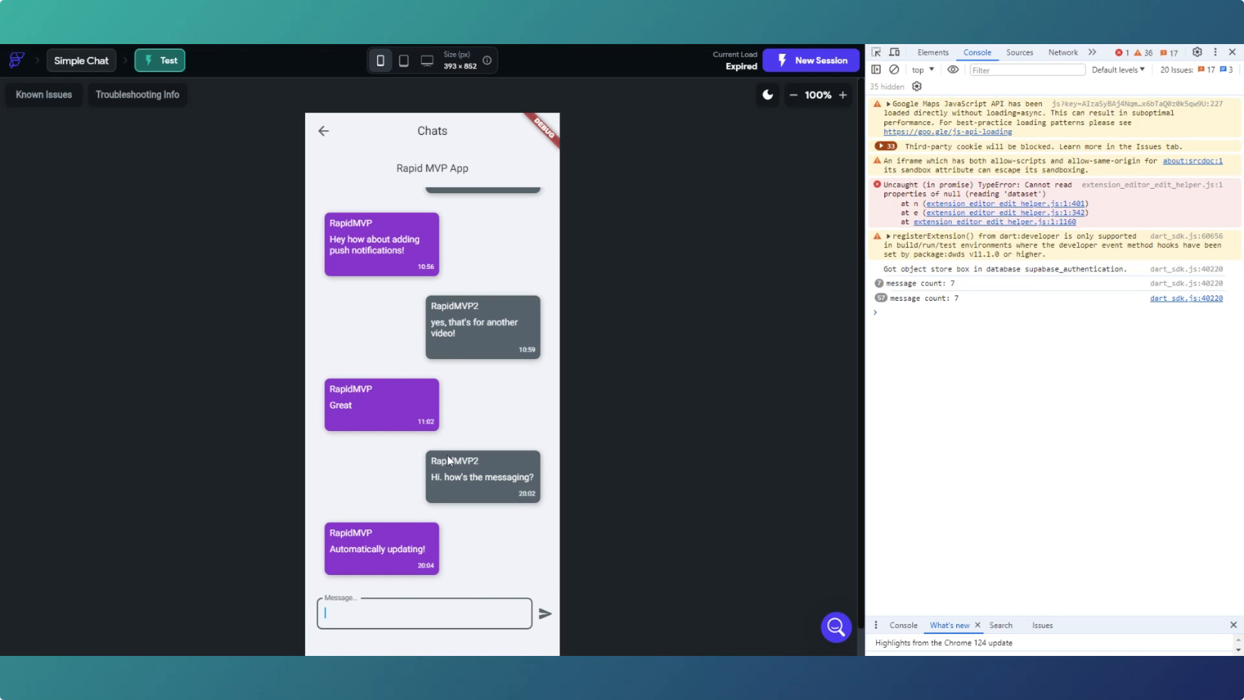
{"action": "left_click", "coordinate": [1233, 53]}
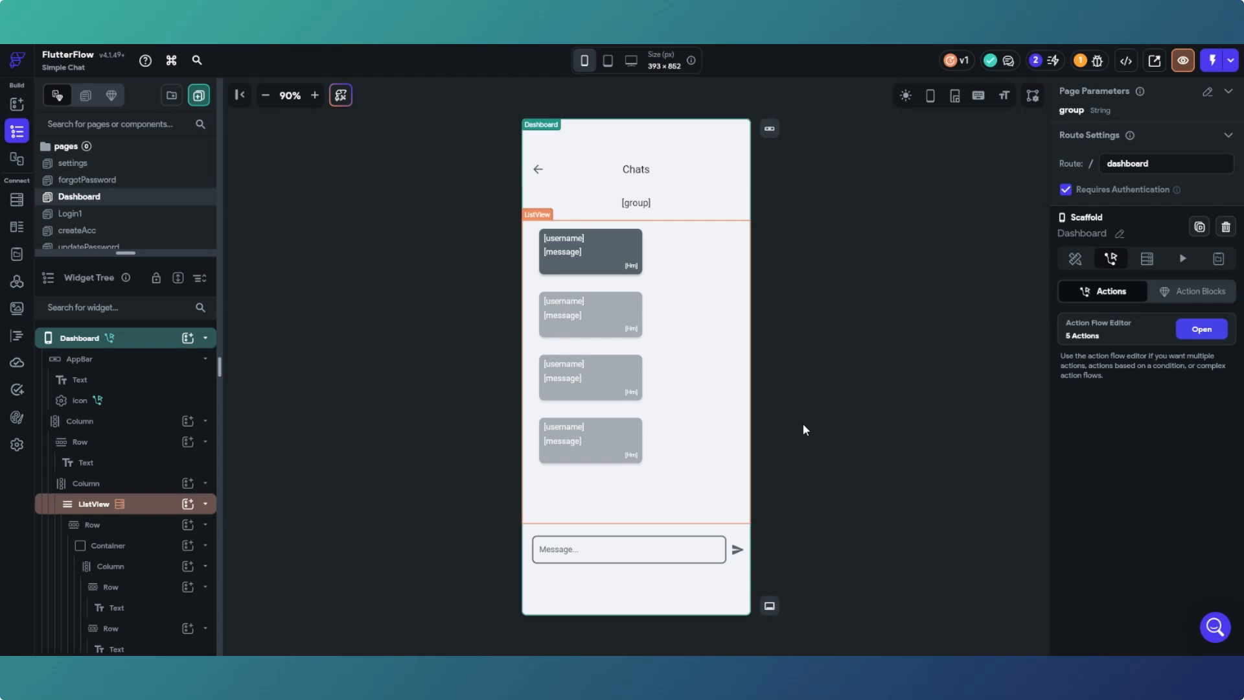
{"action": "left_click", "coordinate": [783, 343]}
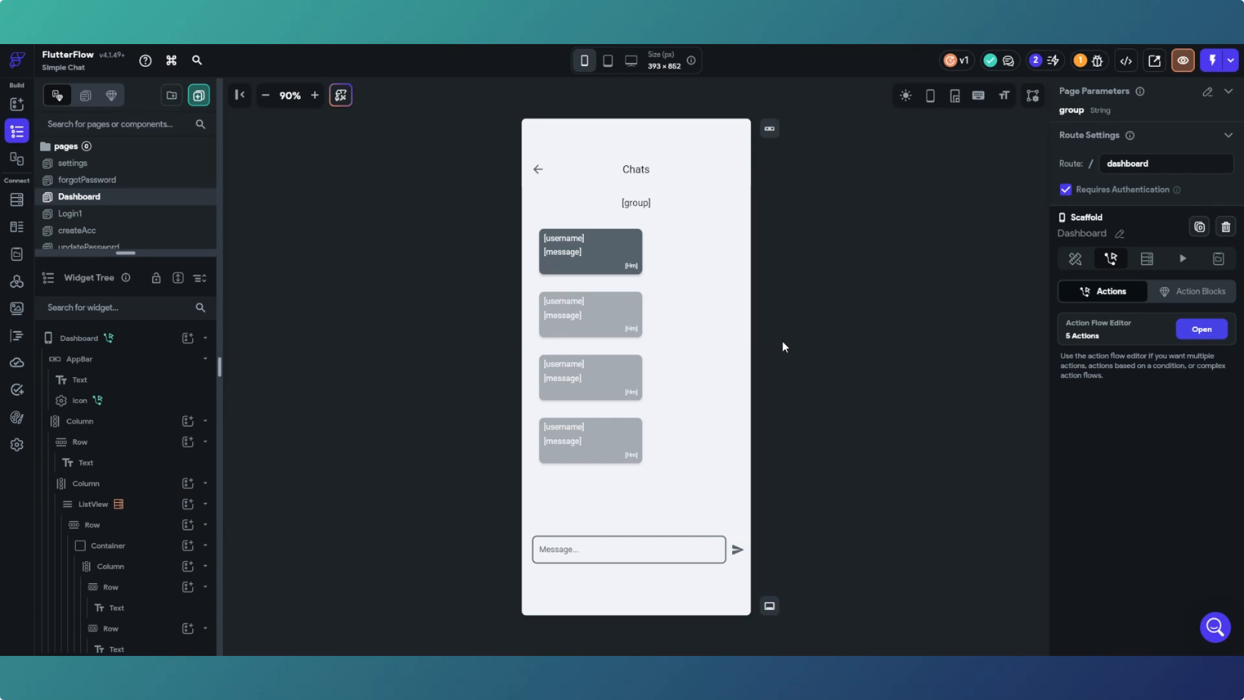